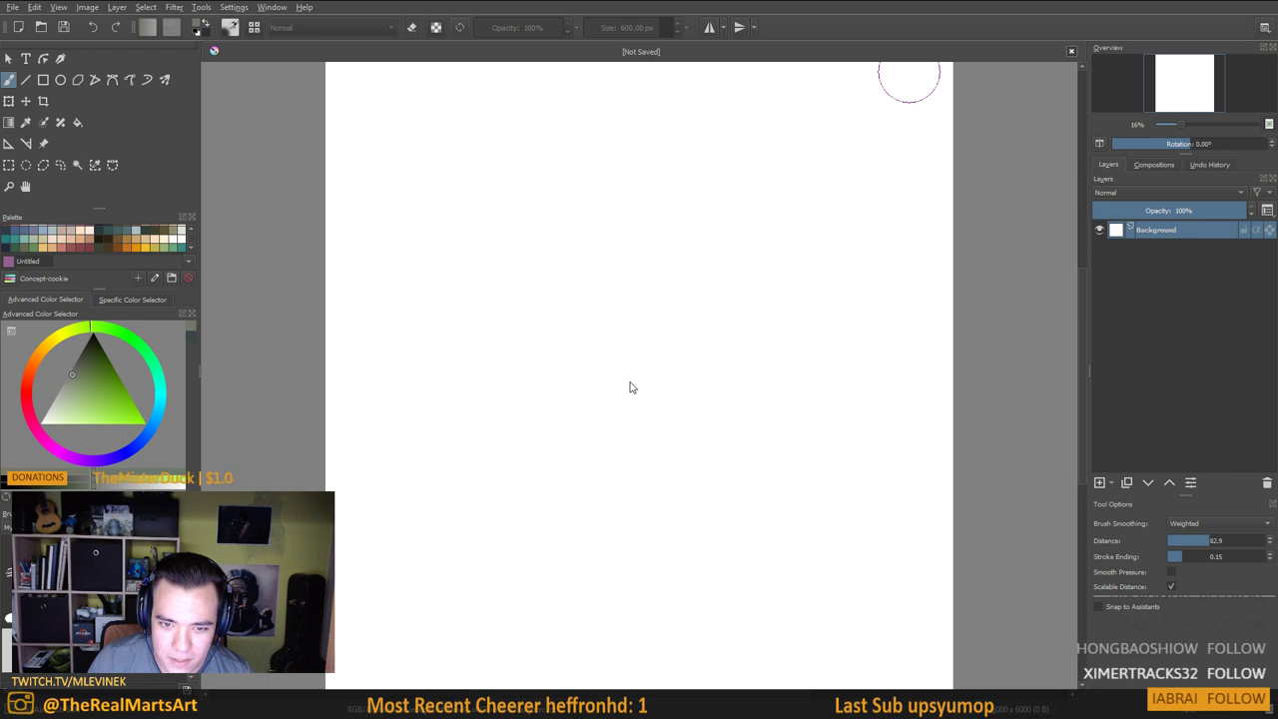
# Add freepapertexture.jpg as a layer above the background and enlarge it with Free Transform until it covers the whole canvas
pyautogui.click(678, 411)
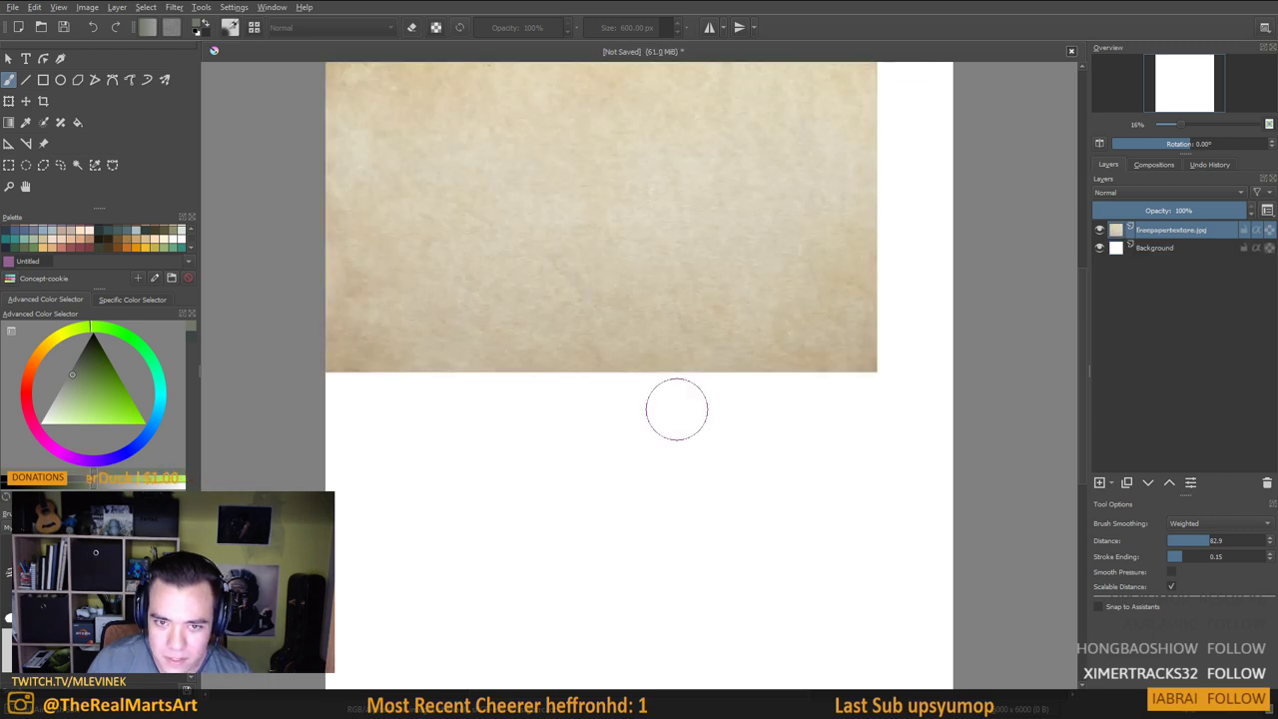
pyautogui.hotkey('ctrl', 't')
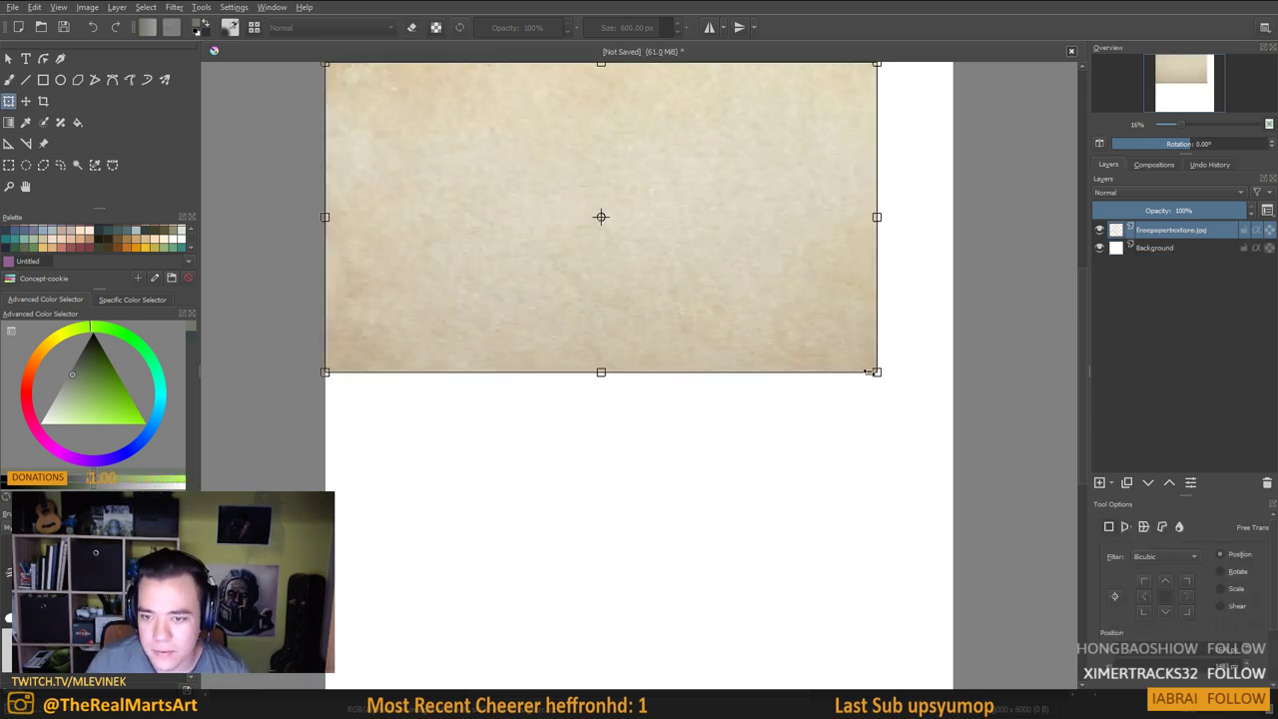
pyautogui.moveTo(877, 371); pyautogui.dragTo(1153, 528)
pyautogui.moveTo(832, 443); pyautogui.dragTo(696, 439)
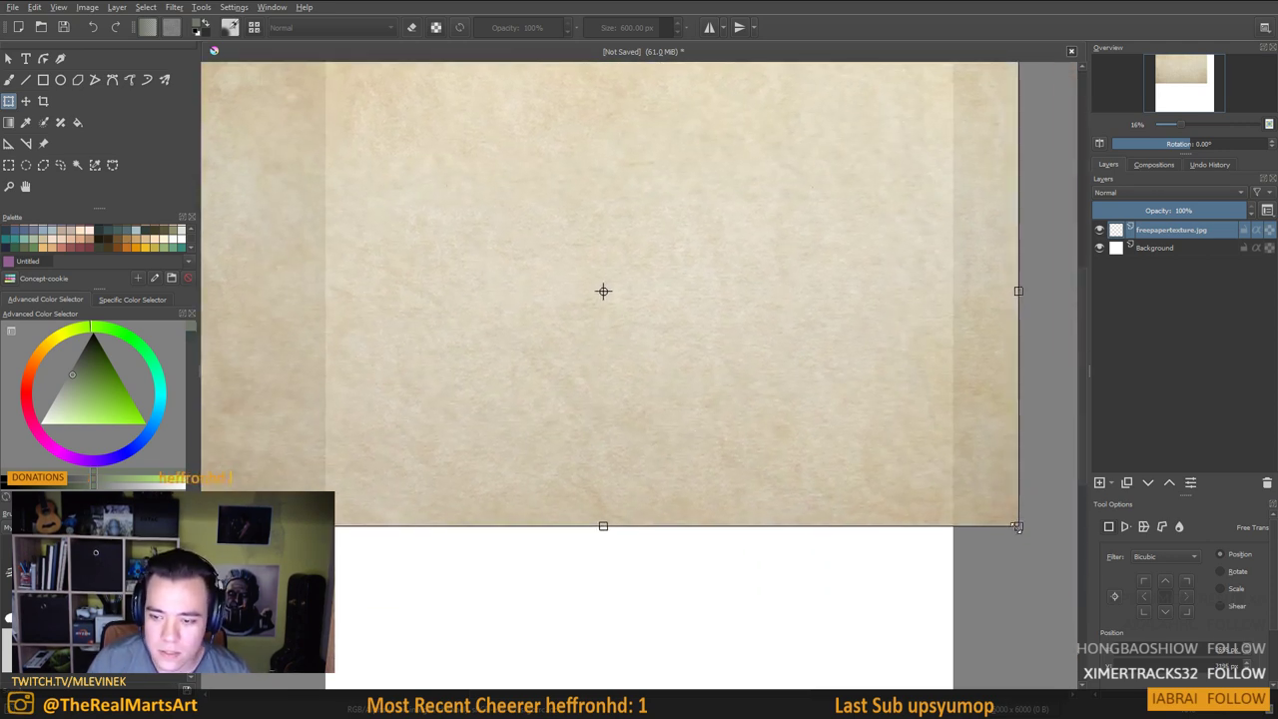
pyautogui.moveTo(1018, 527); pyautogui.dragTo(1181, 656)
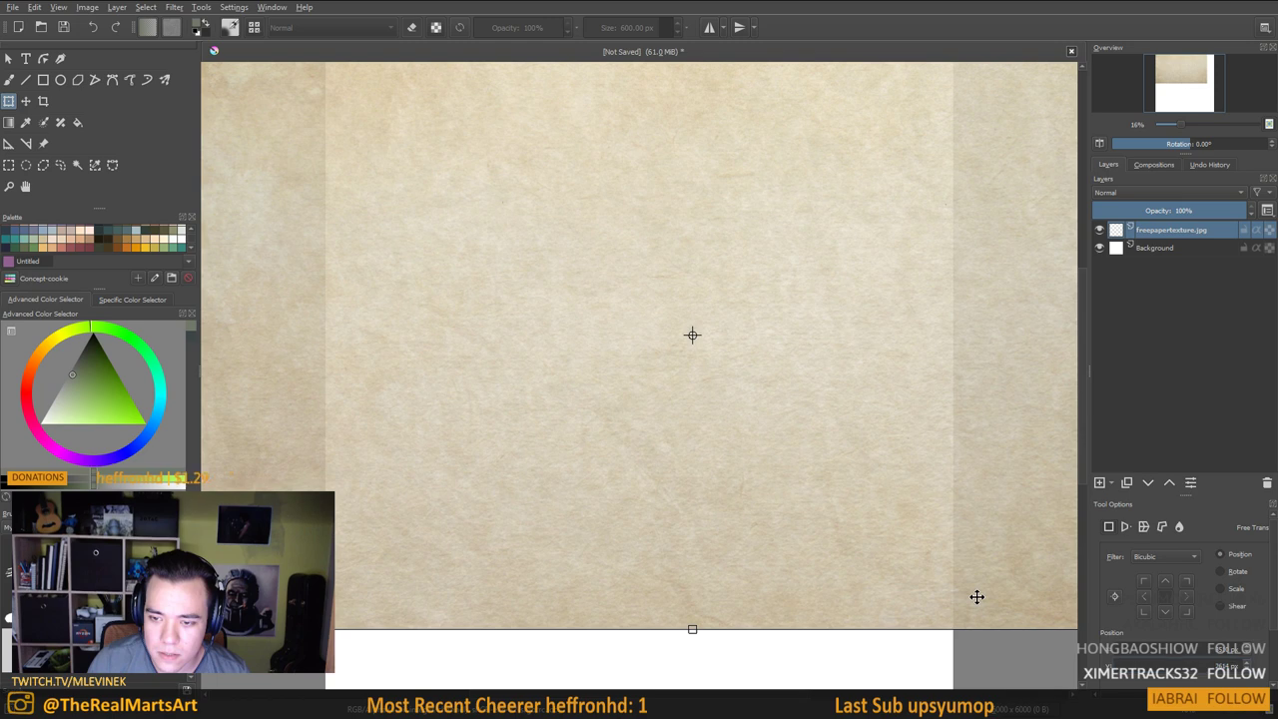
pyautogui.scroll(-5, 941, 568)
pyautogui.moveTo(1017, 587); pyautogui.dragTo(1077, 623)
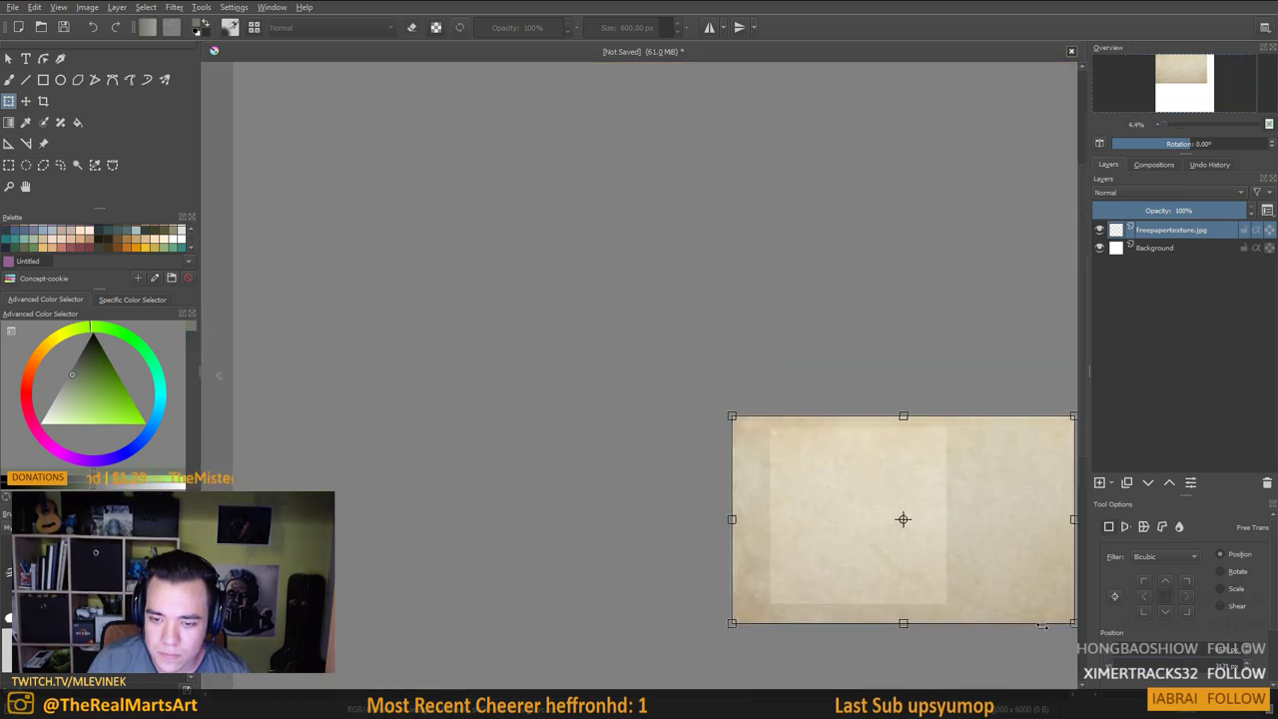
pyautogui.scroll(3, 898, 547)
pyautogui.moveTo(896, 542); pyautogui.dragTo(777, 457)
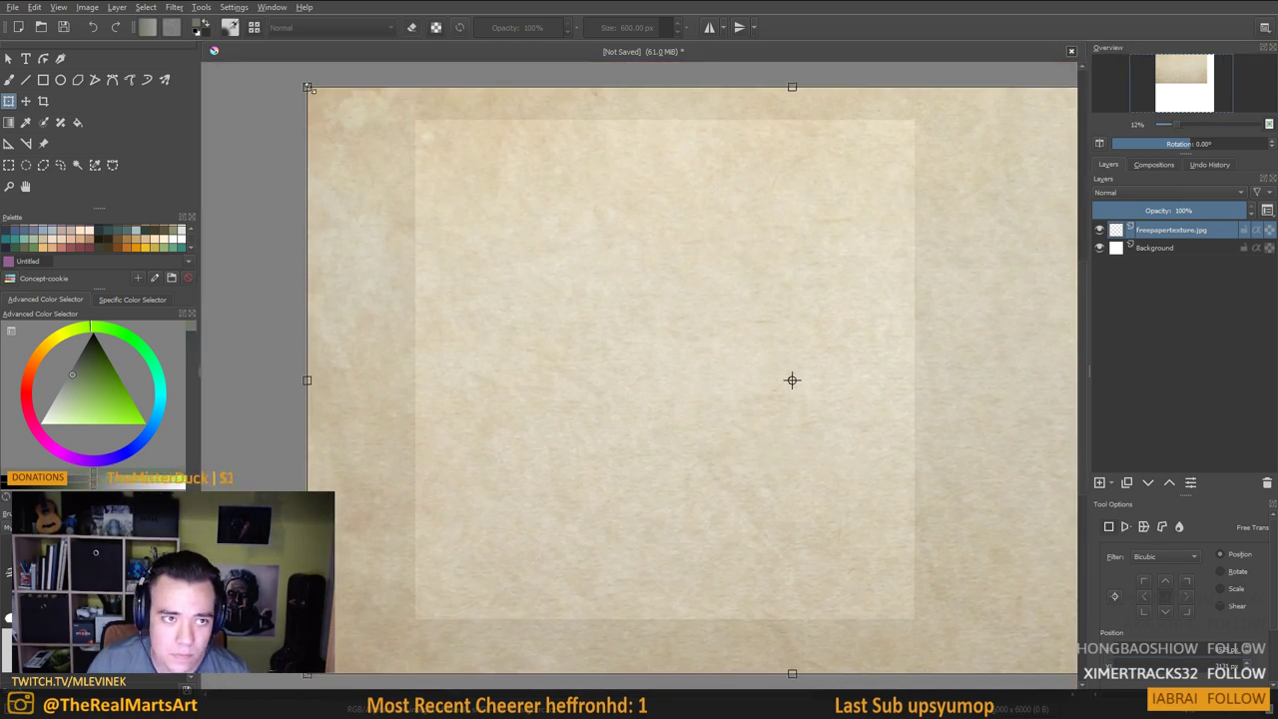
# Scale the paper texture down to the canvas height, align its upper-left corner with the canvas corner, and apply the transform
pyautogui.moveTo(309, 87); pyautogui.dragTo(370, 126)
pyautogui.moveTo(522, 175); pyautogui.dragTo(565, 170)
pyautogui.moveTo(876, 426); pyautogui.dragTo(630, 305)
pyautogui.moveTo(807, 380); pyautogui.dragTo(659, 388)
pyautogui.scroll(-1, 822, 463)
pyautogui.moveTo(891, 522); pyautogui.dragTo(820, 513)
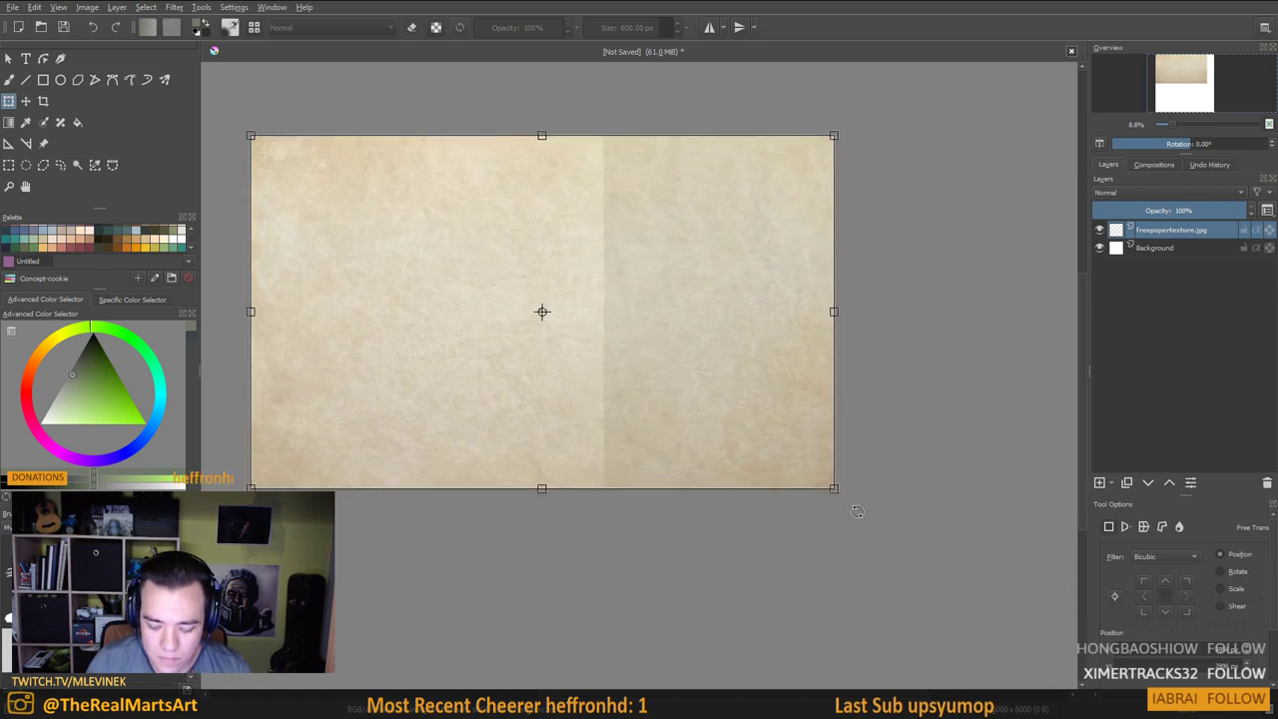
pyautogui.press('Return')
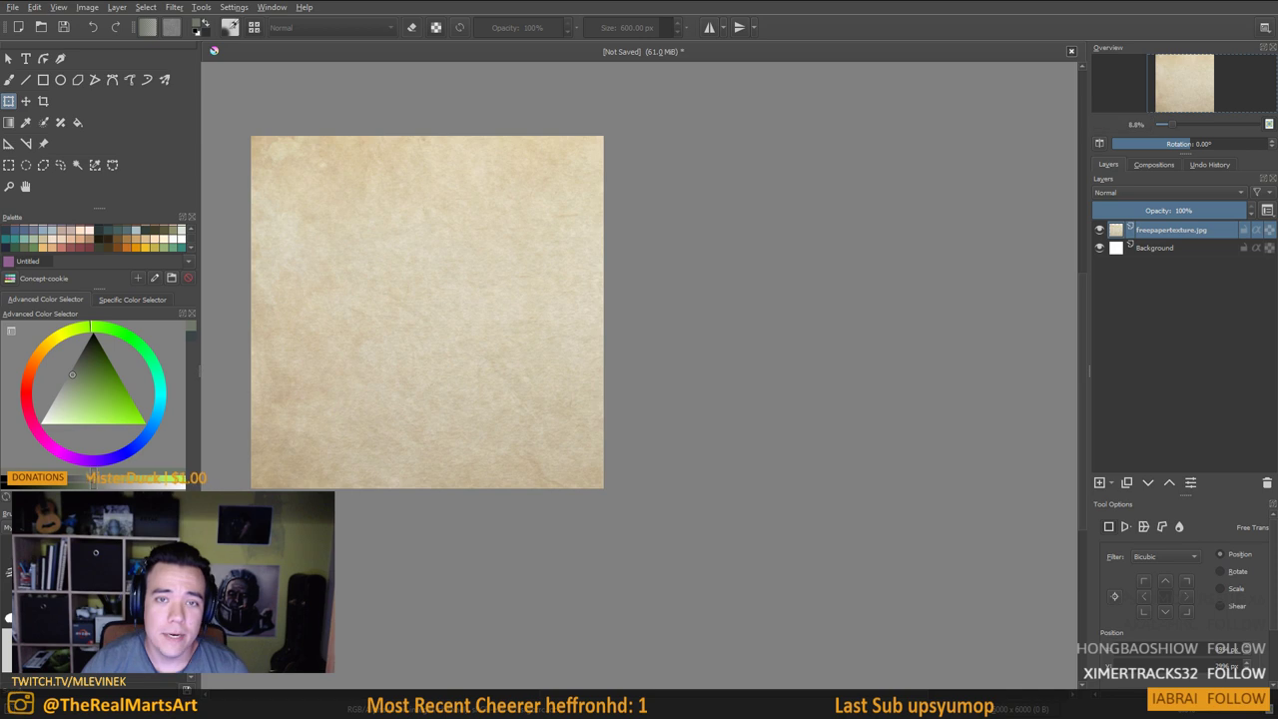
# Switch to the Freehand Brush tool for drawing on the paper-textured canvas
pyautogui.moveTo(447, 239); pyautogui.dragTo(681, 245)
pyautogui.scroll(1, 633, 235)
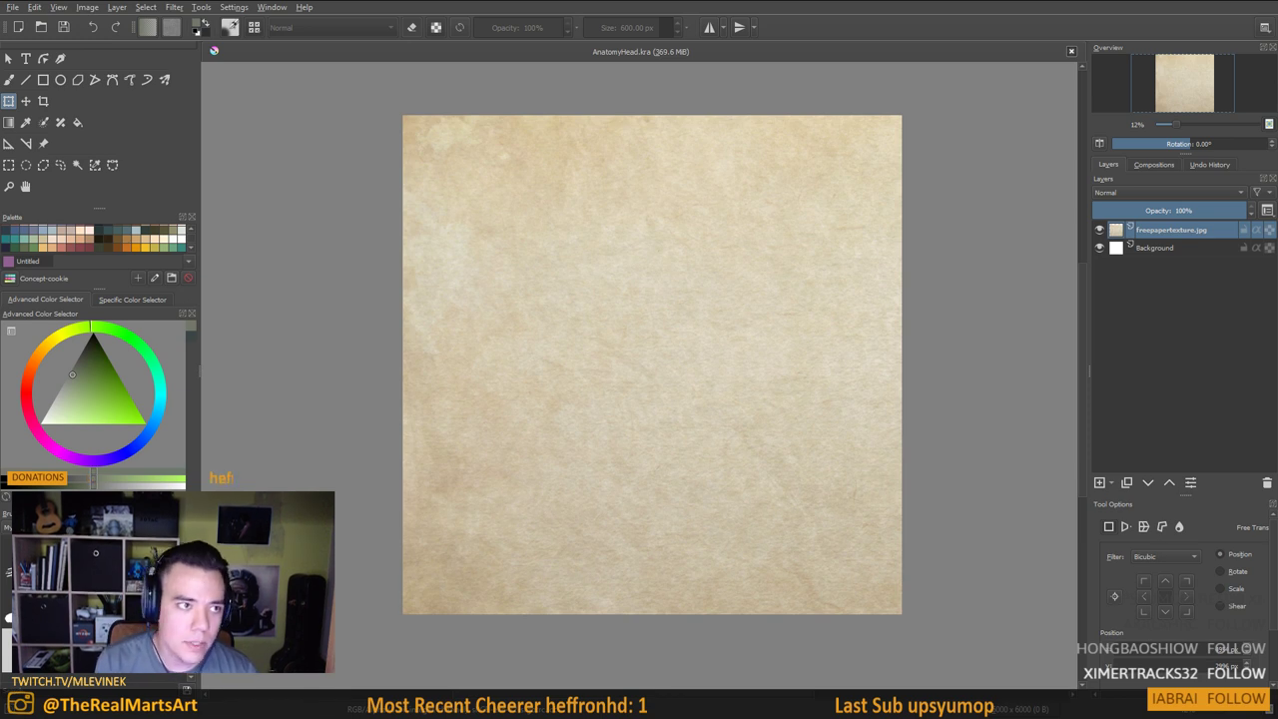
pyautogui.press('b')
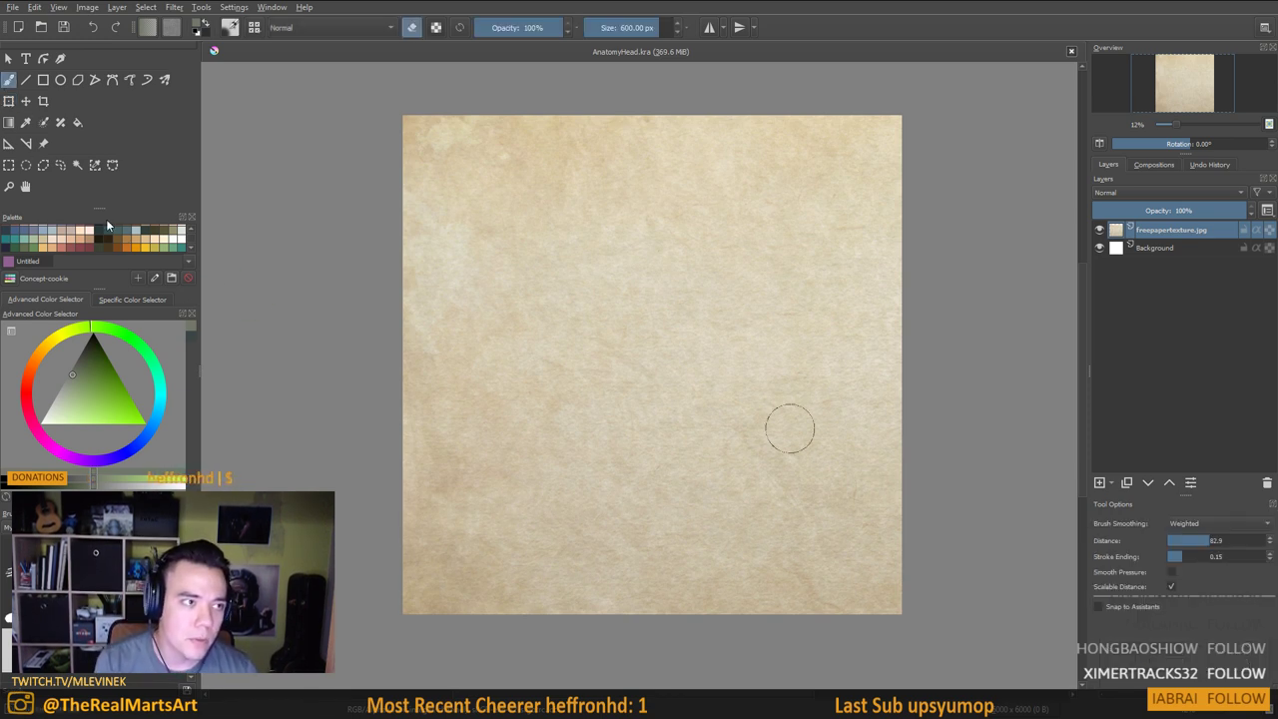
pyautogui.keyDown('shift'); pyautogui.moveTo(660, 234); pyautogui.dragTo(398, 261); pyautogui.keyUp('shift')
pyautogui.moveTo(508, 206); pyautogui.dragTo(559, 304)
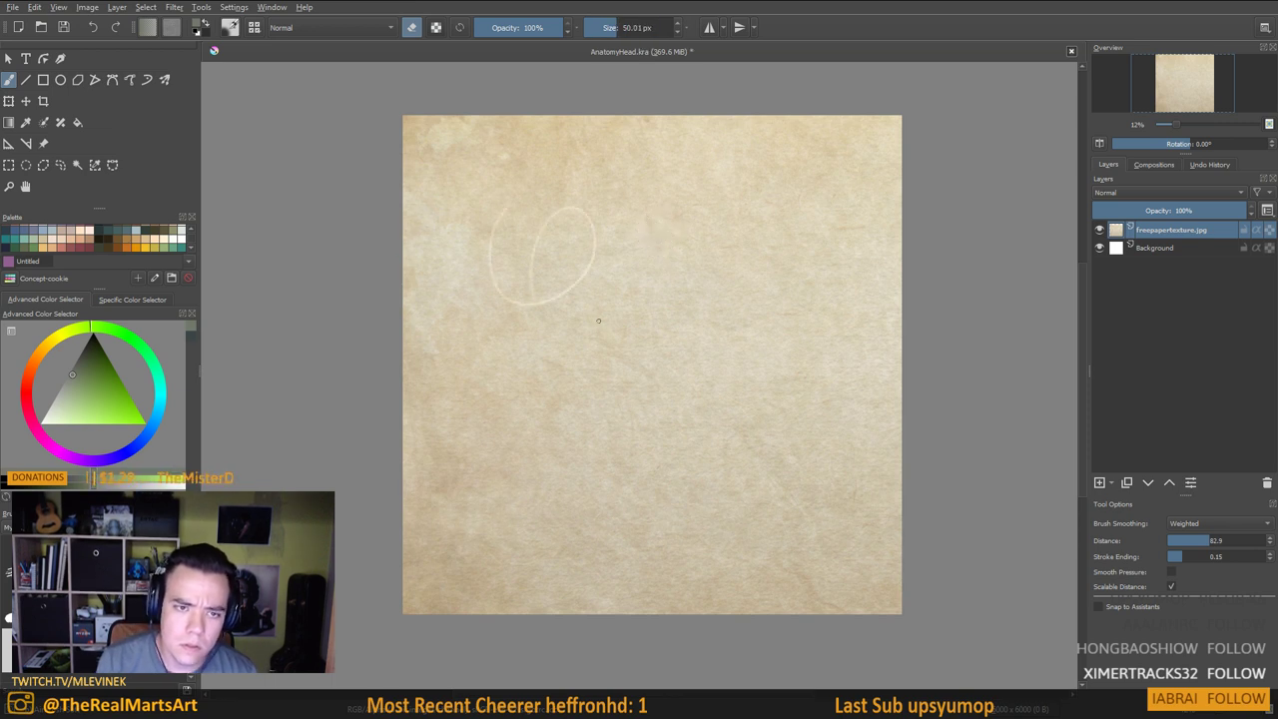
pyautogui.hotkey('ctrl', 'z')
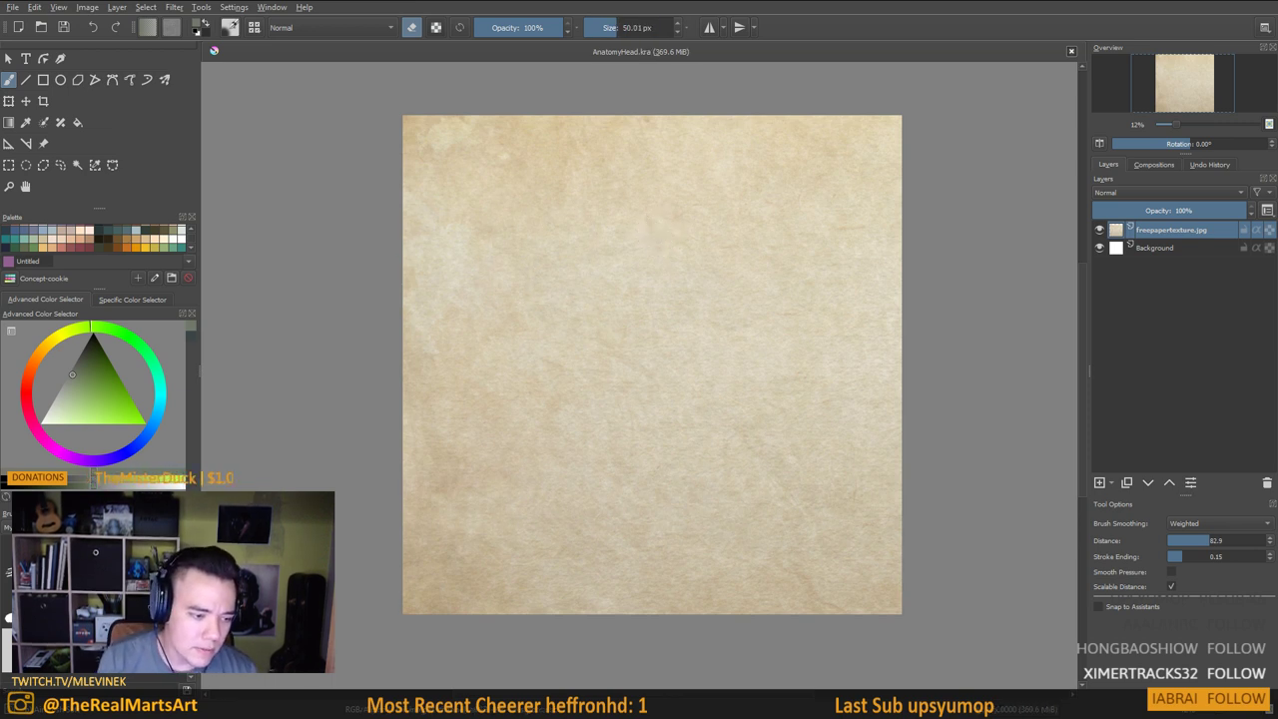
# Turn off eraser mode, set the brush size to about 40 px at 15% opacity, and undo the test strokes
pyautogui.press('e')
pyautogui.moveTo(539, 272)
pyautogui.mouseDown()
pyautogui.moveTo(640, 255)
pyautogui.moveTo(659, 379)
pyautogui.mouseUp()
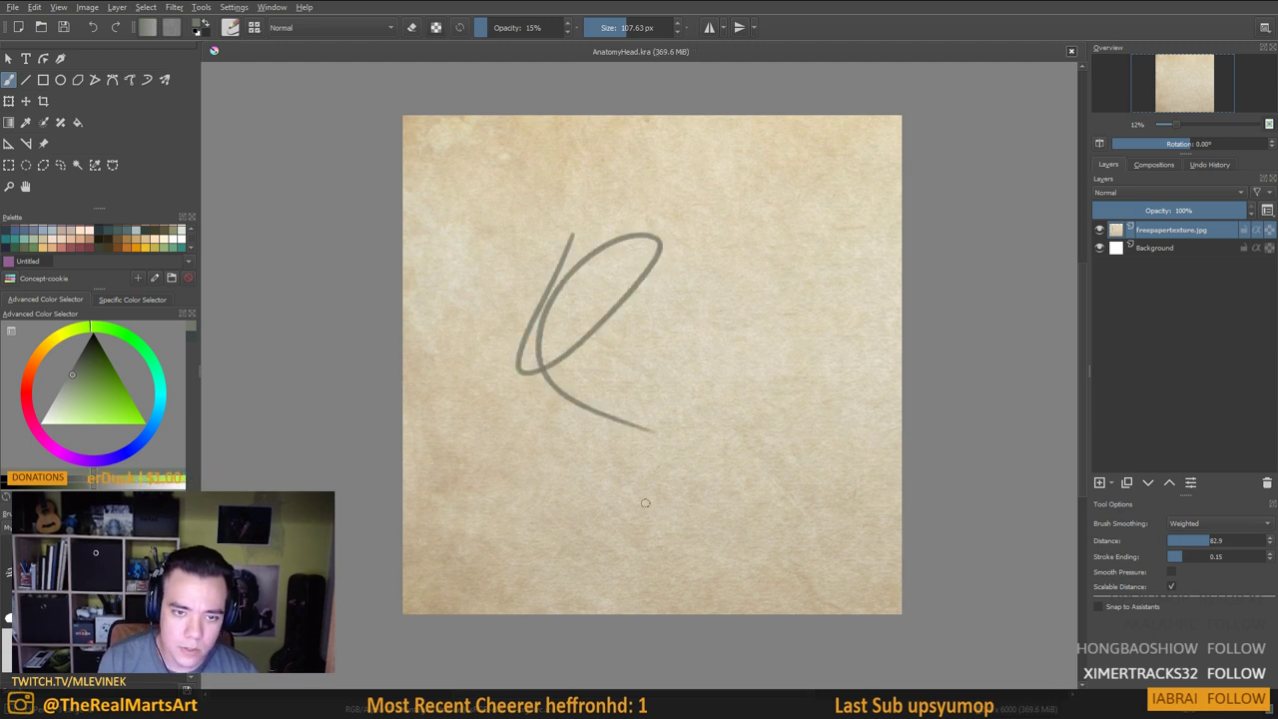
pyautogui.hotkey('ctrl', 'z')
pyautogui.moveTo(475, 418); pyautogui.dragTo(431, 434)
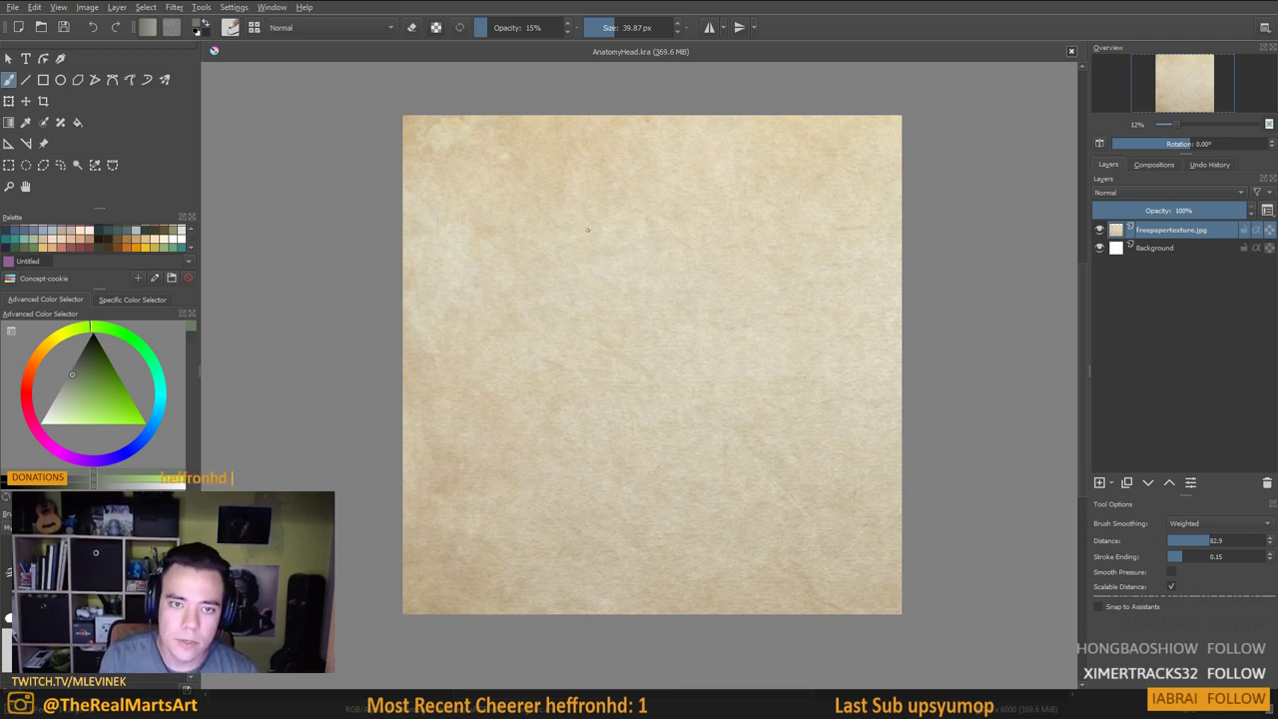
pyautogui.moveTo(587, 230)
pyautogui.mouseDown()
pyautogui.moveTo(662, 234)
pyautogui.moveTo(683, 261)
pyautogui.mouseUp()
pyautogui.hotkey('ctrl', 'z')
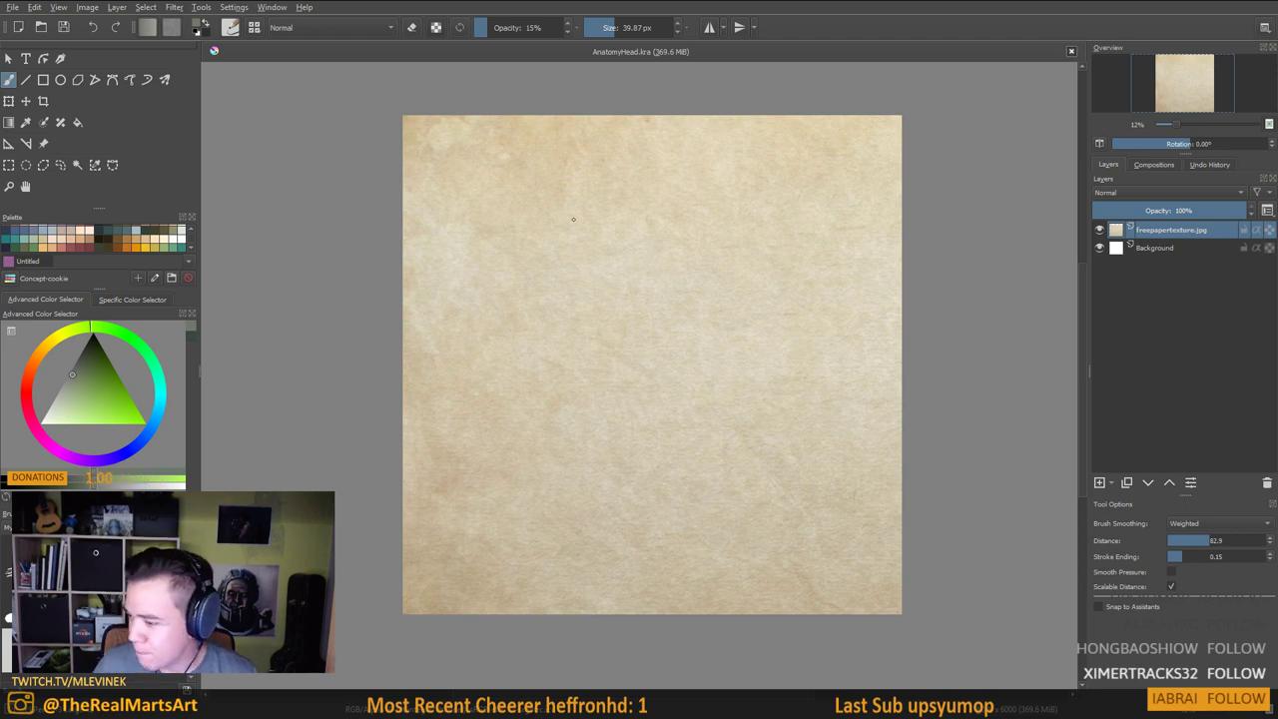
# Reduce the brush size to about 20 px and choose a dark desaturated blue as the drawing colour
pyautogui.scroll(3, 622, 279)
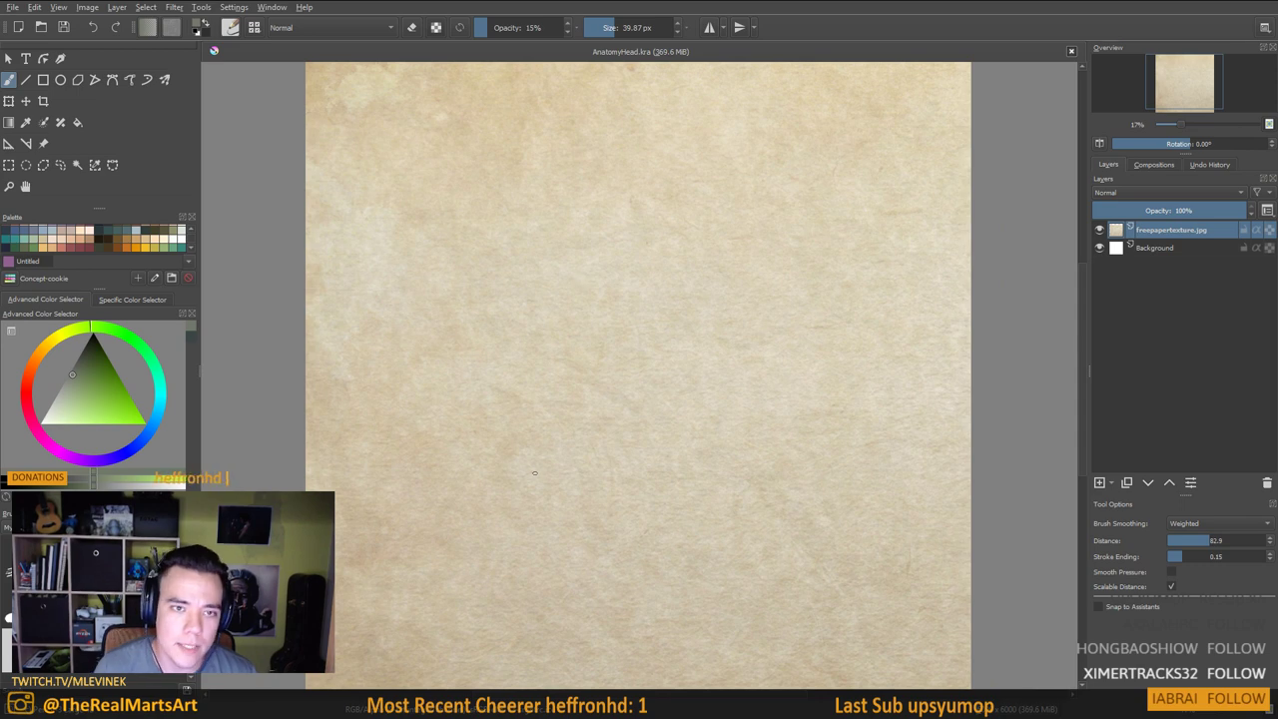
pyautogui.scroll(2, 531, 250)
pyautogui.scroll(-2, 530, 250)
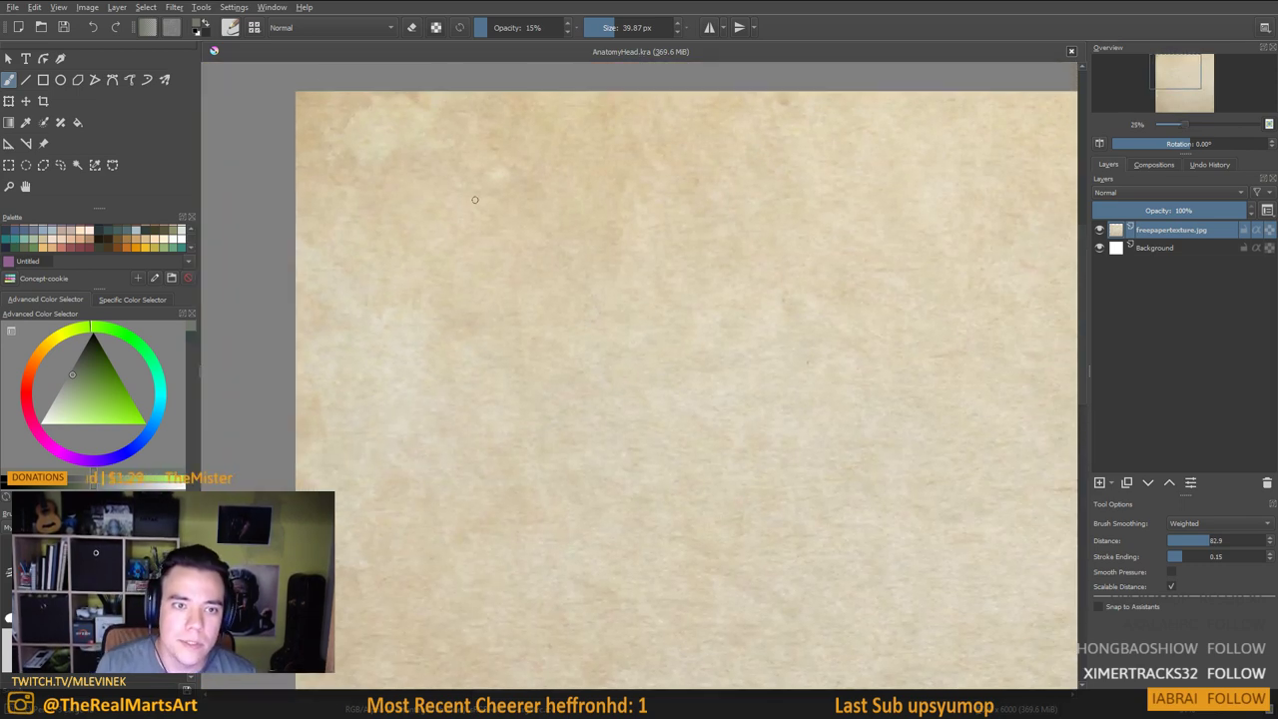
pyautogui.keyDown('shift'); pyautogui.moveTo(479, 198); pyautogui.dragTo(467, 197); pyautogui.keyUp('shift')
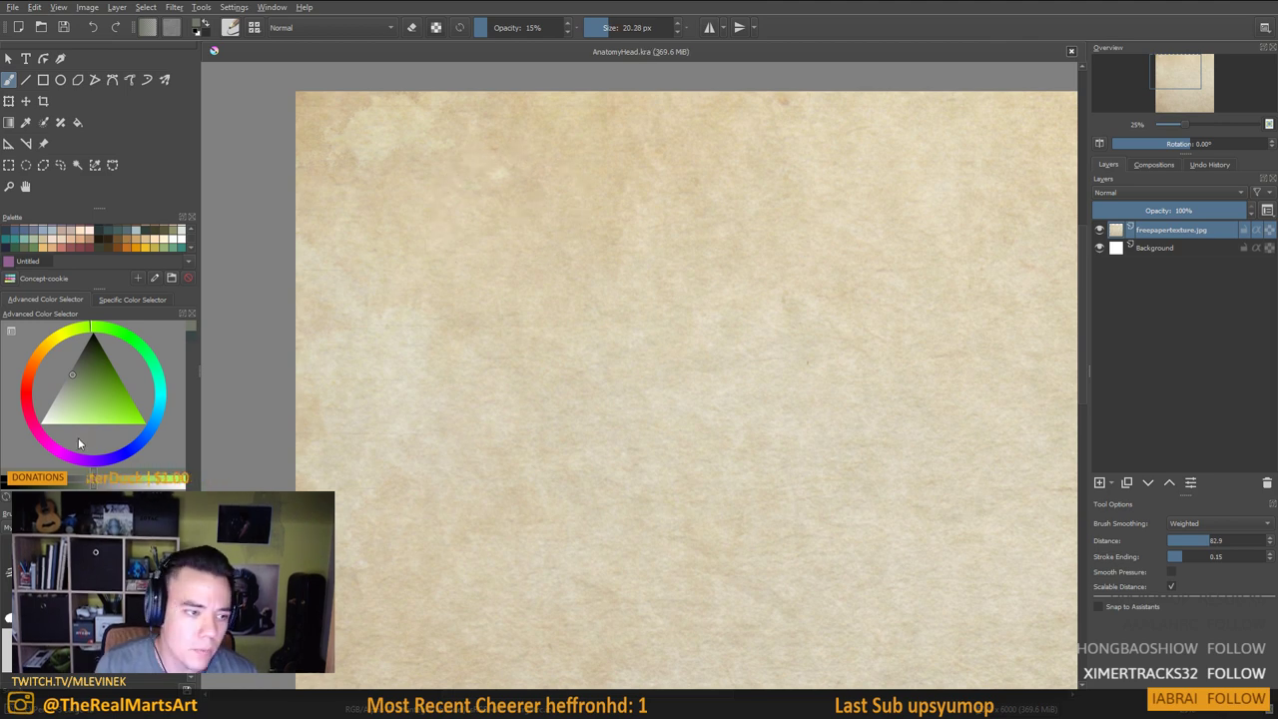
pyautogui.click(159, 408)
pyautogui.click(85, 361)
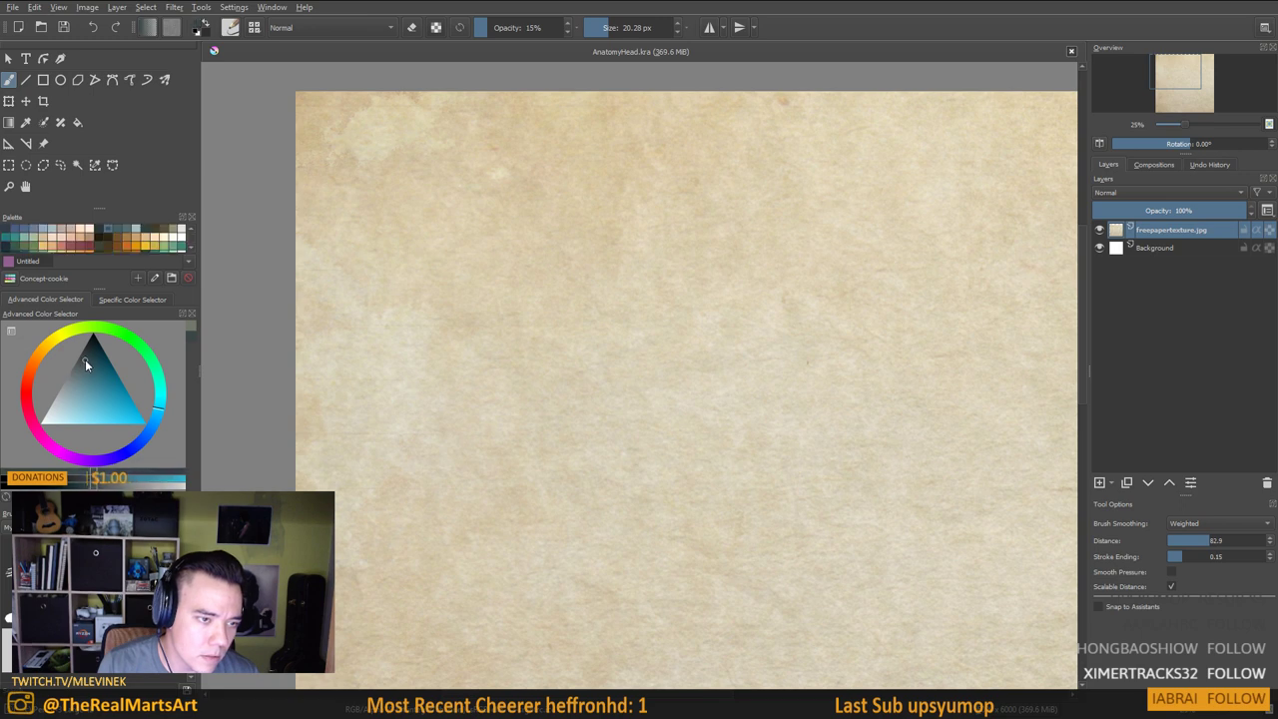
pyautogui.moveTo(492, 175)
pyautogui.mouseDown()
pyautogui.moveTo(435, 204)
pyautogui.moveTo(487, 326)
pyautogui.mouseUp()
pyautogui.hotkey('ctrl', 'z')
pyautogui.hotkey('ctrl', 'z')
pyautogui.hotkey('ctrl', 'z')
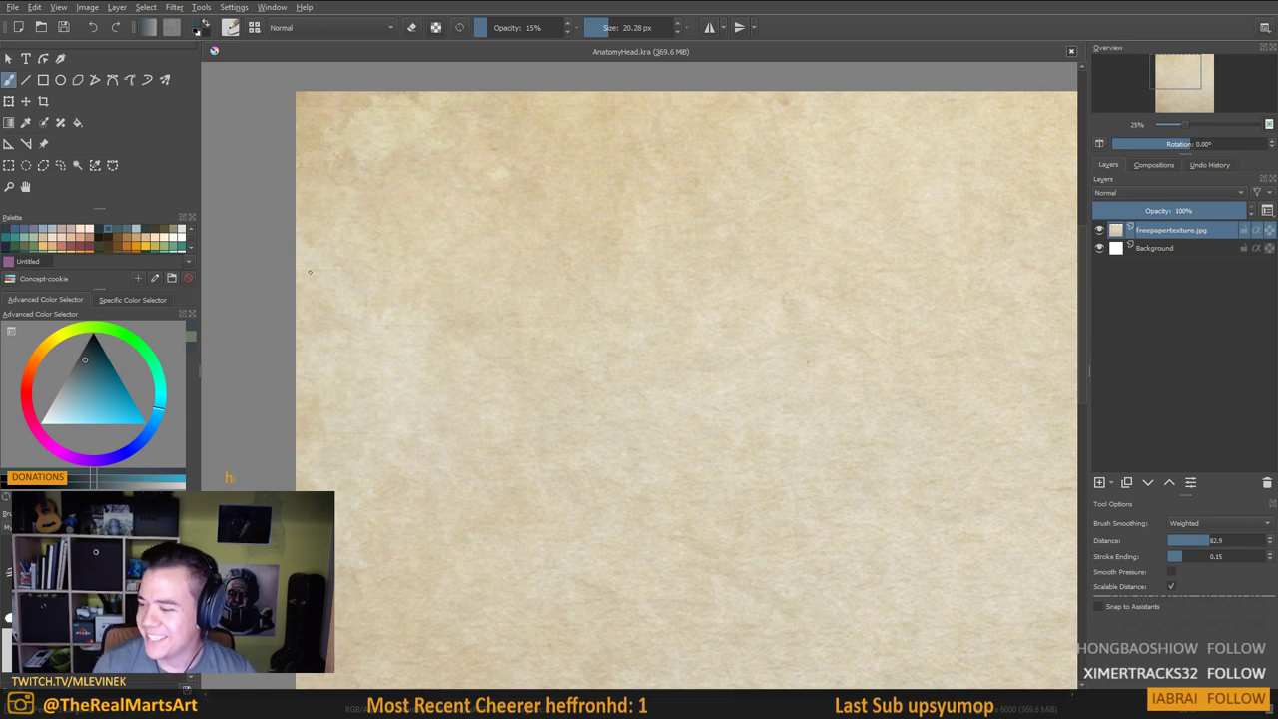
pyautogui.moveTo(524, 145)
pyautogui.mouseDown()
pyautogui.moveTo(395, 200)
pyautogui.moveTo(440, 292)
pyautogui.mouseUp()
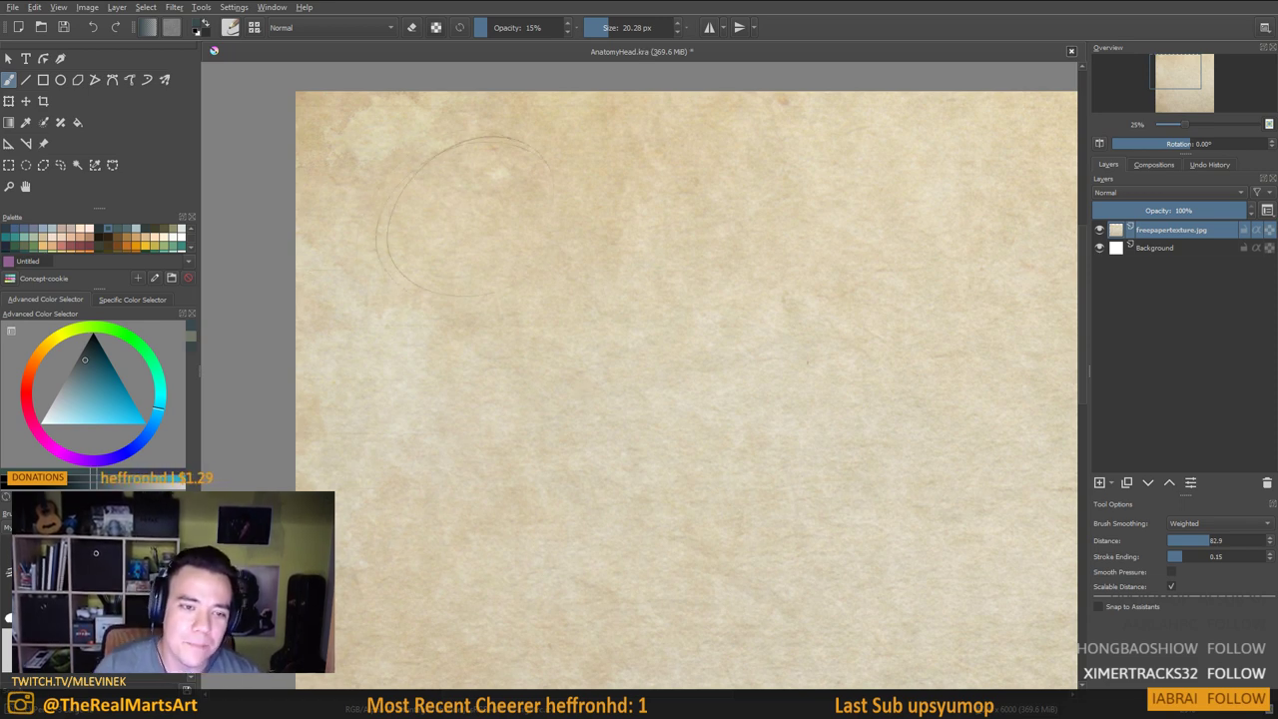
pyautogui.hotkey('ctrl', 'z')
pyautogui.moveTo(502, 260); pyautogui.dragTo(538, 276)
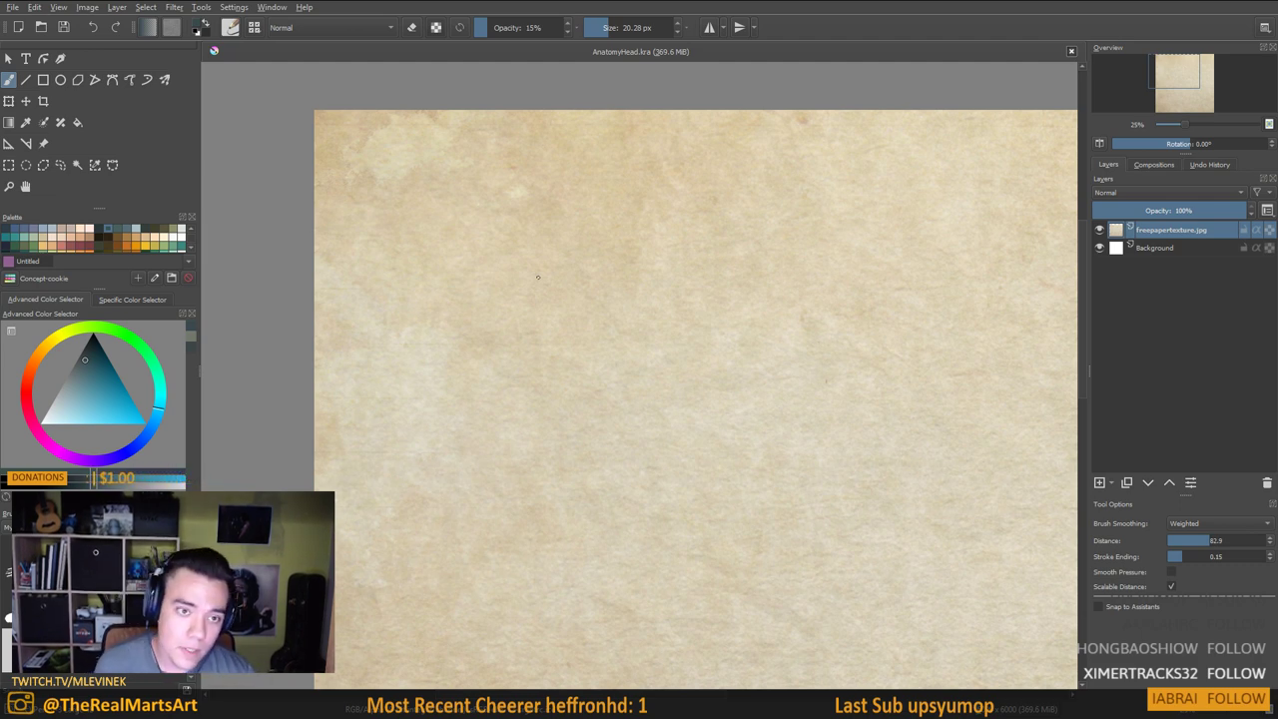
pyautogui.moveTo(463, 180)
pyautogui.mouseDown()
pyautogui.moveTo(454, 228)
pyautogui.moveTo(469, 165)
pyautogui.mouseUp()
pyautogui.hotkey('ctrl', 'z')
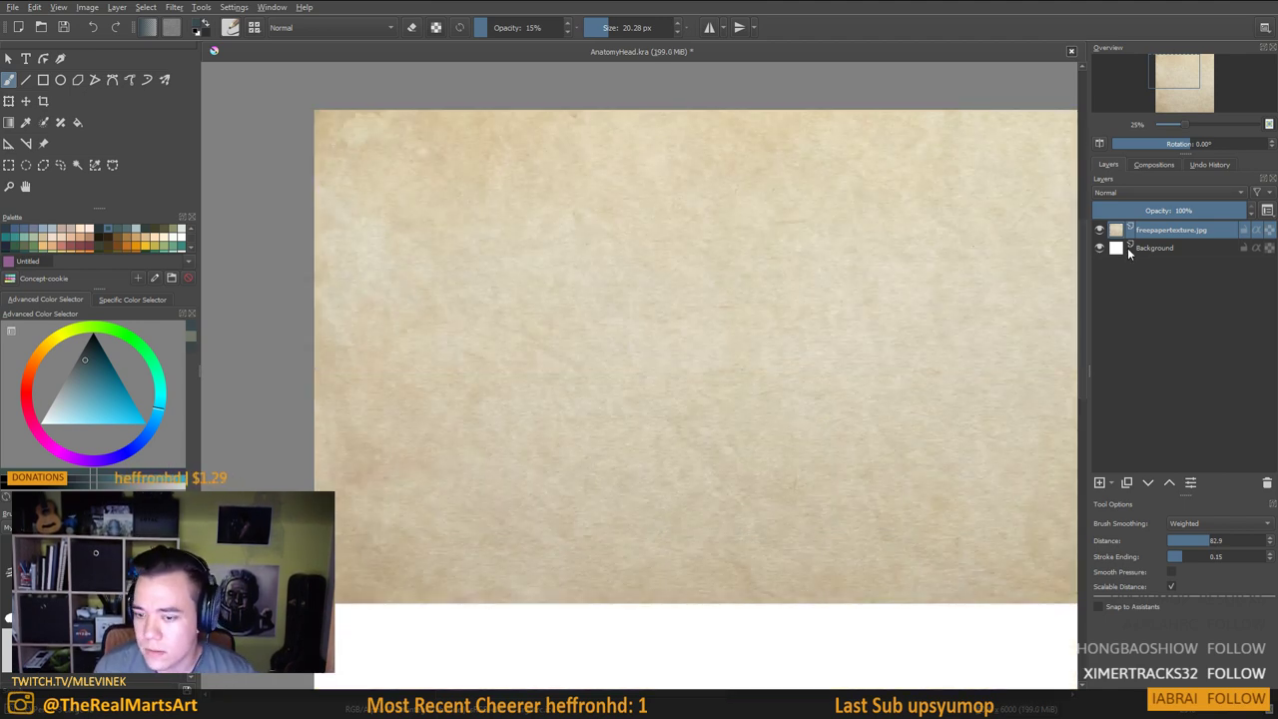
pyautogui.hotkey('ctrl', 'shift', 'z')
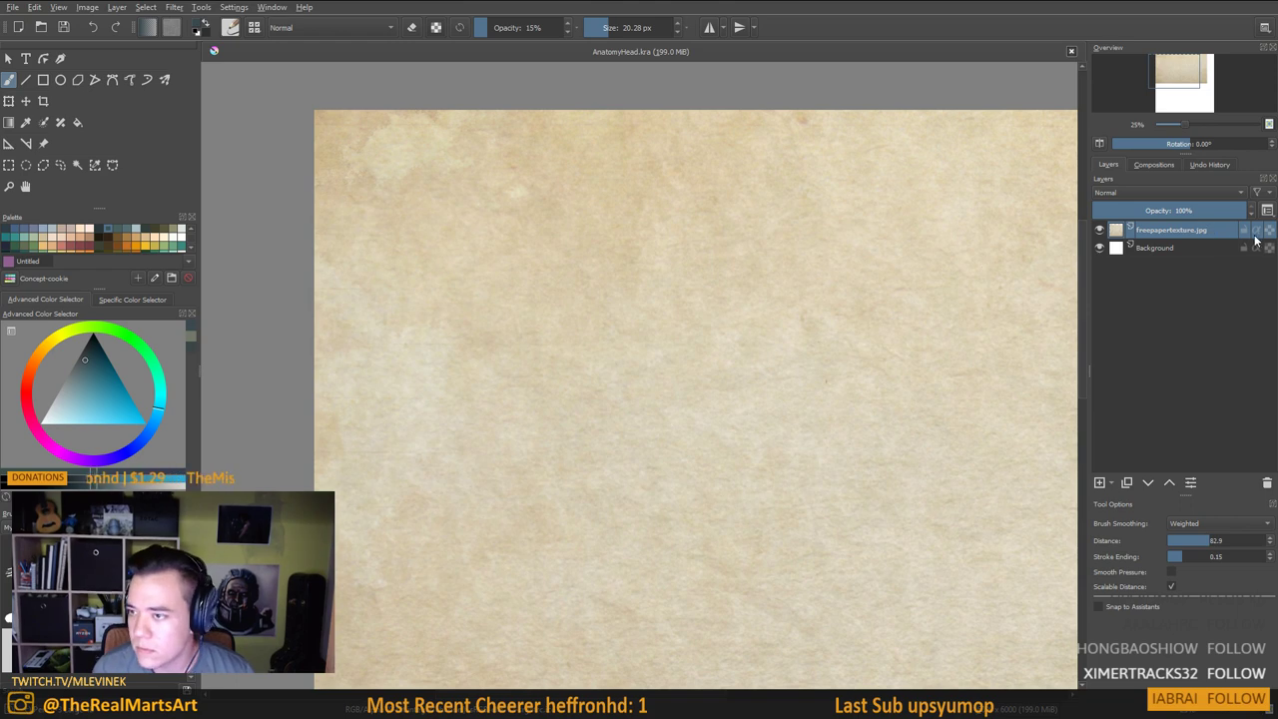
# Lock the freepapertexture.jpg layer and add a new paint layer above it
pyautogui.click(1243, 230)
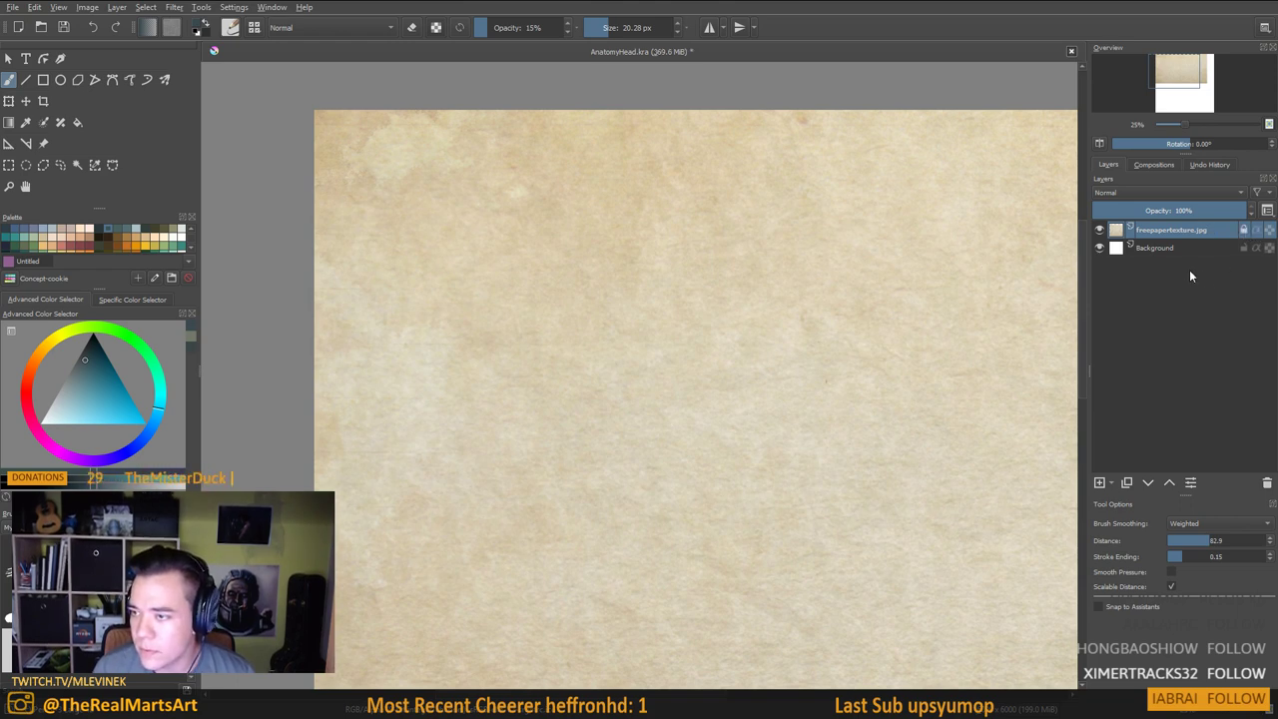
pyautogui.click(1100, 482)
pyautogui.moveTo(917, 366); pyautogui.dragTo(765, 353)
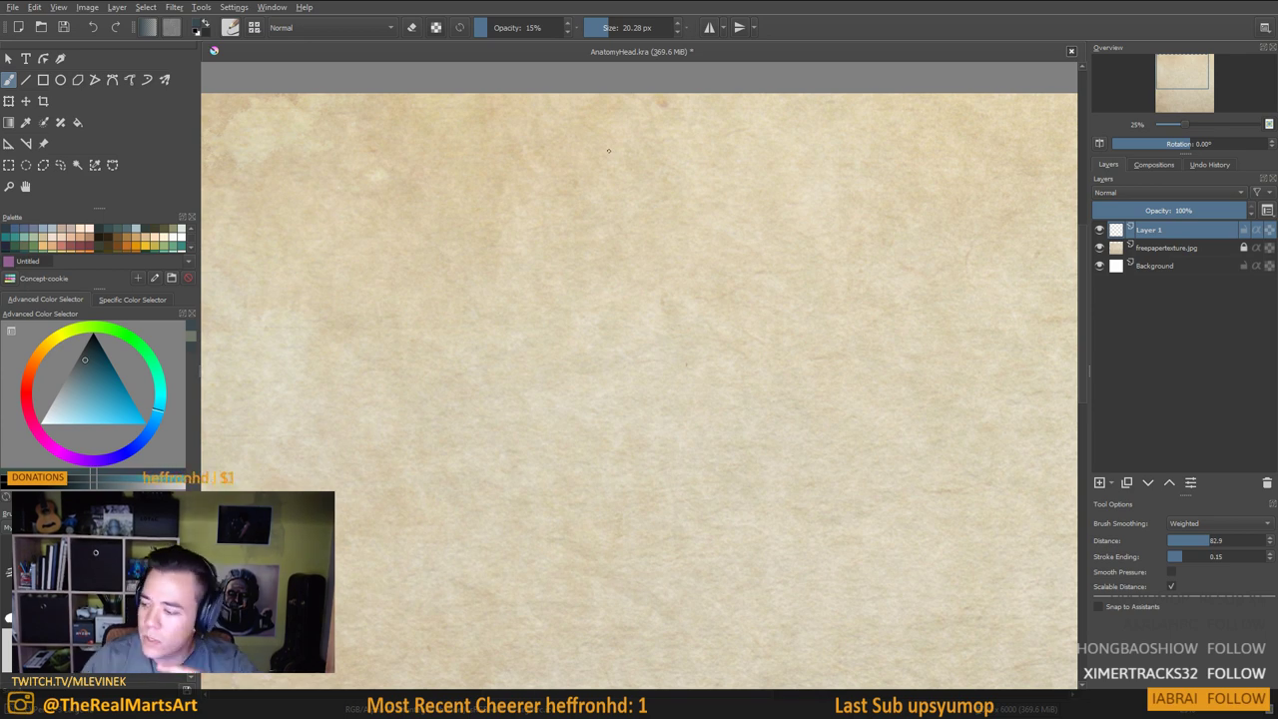
# Check the lock on the freepapertexture.jpg layer and make Layer 1 the active layer again
pyautogui.click(1166, 248)
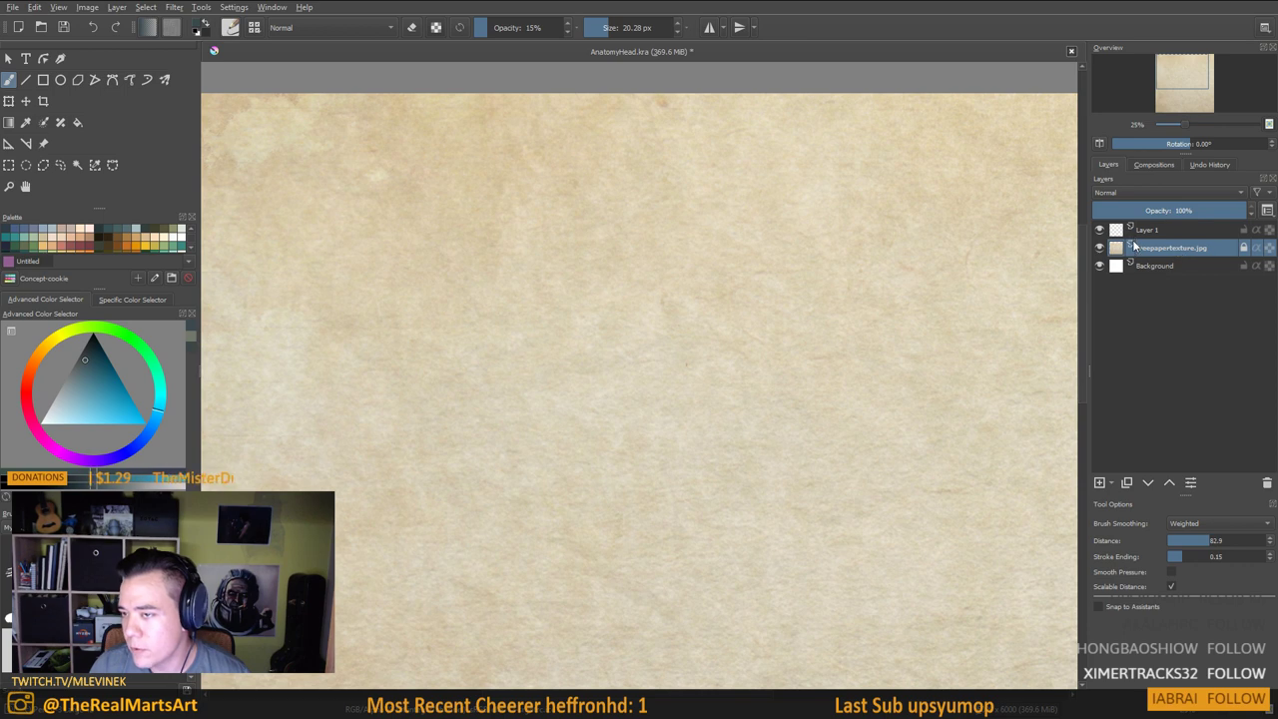
pyautogui.click(1243, 249)
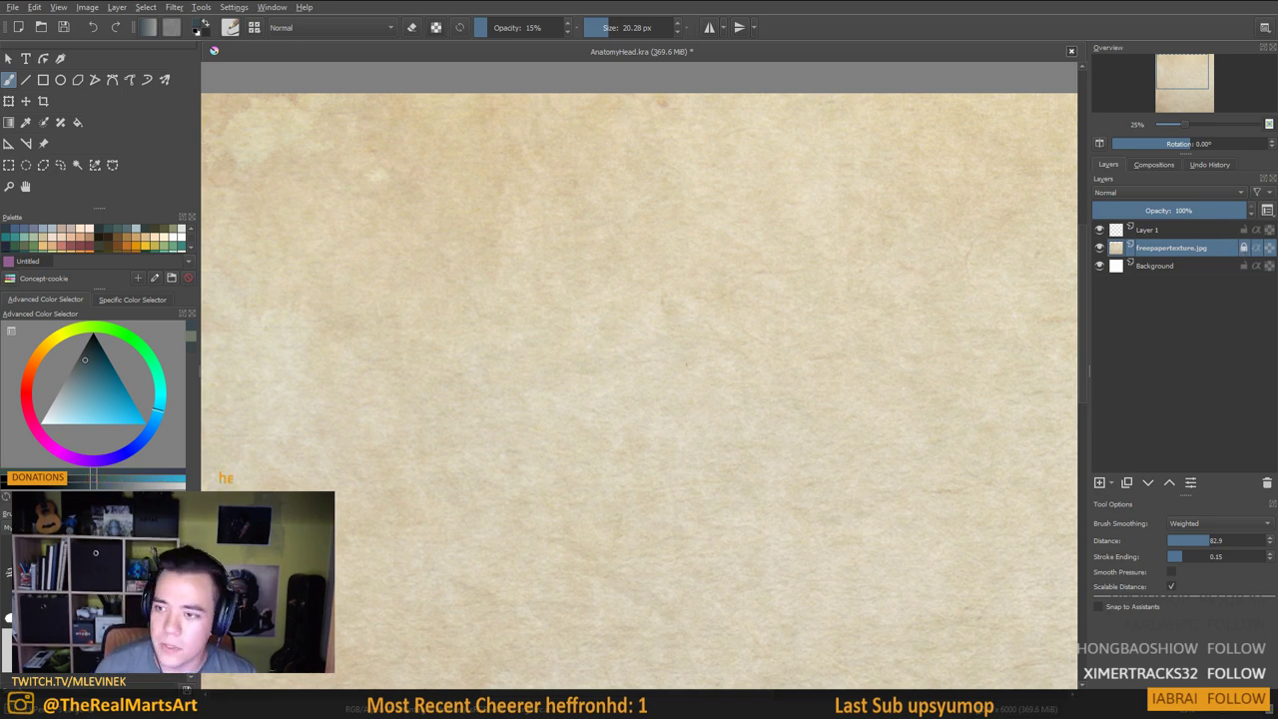
pyautogui.moveTo(426, 204)
pyautogui.mouseDown()
pyautogui.moveTo(530, 214)
pyautogui.moveTo(506, 216)
pyautogui.mouseUp()
pyautogui.scroll(1, 514, 215)
pyautogui.scroll(-1, 513, 214)
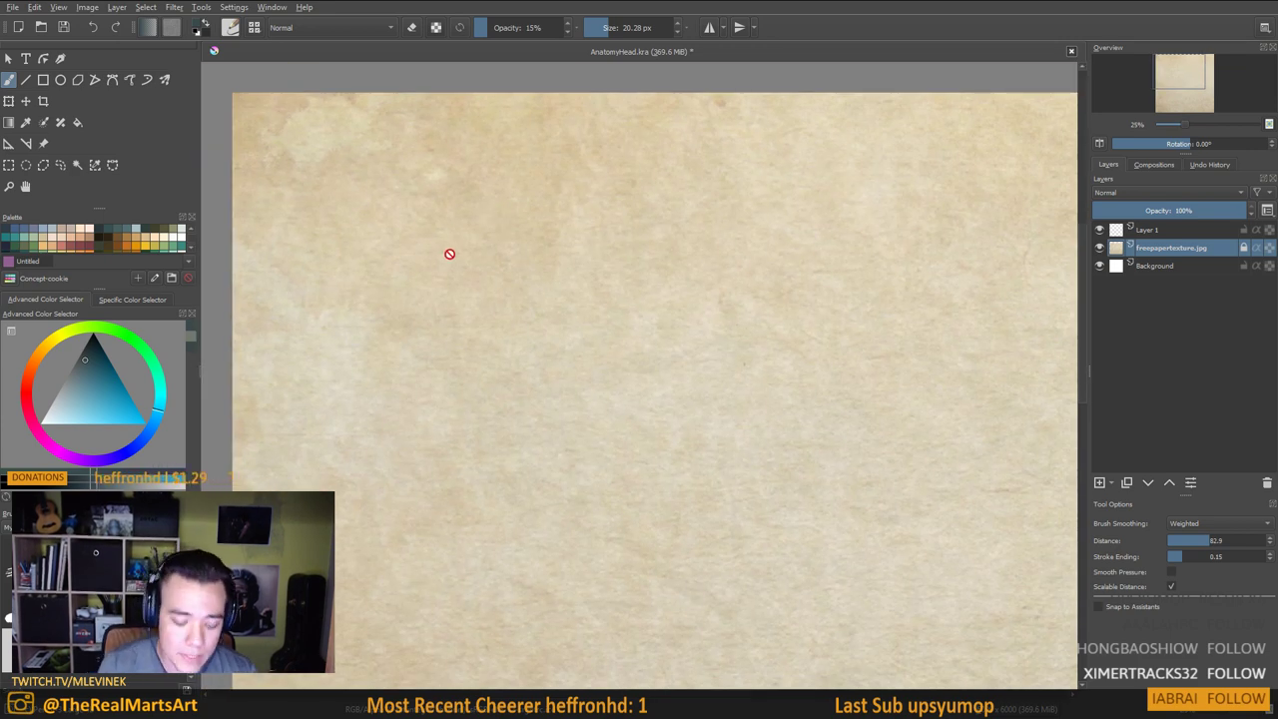
pyautogui.click(1185, 230)
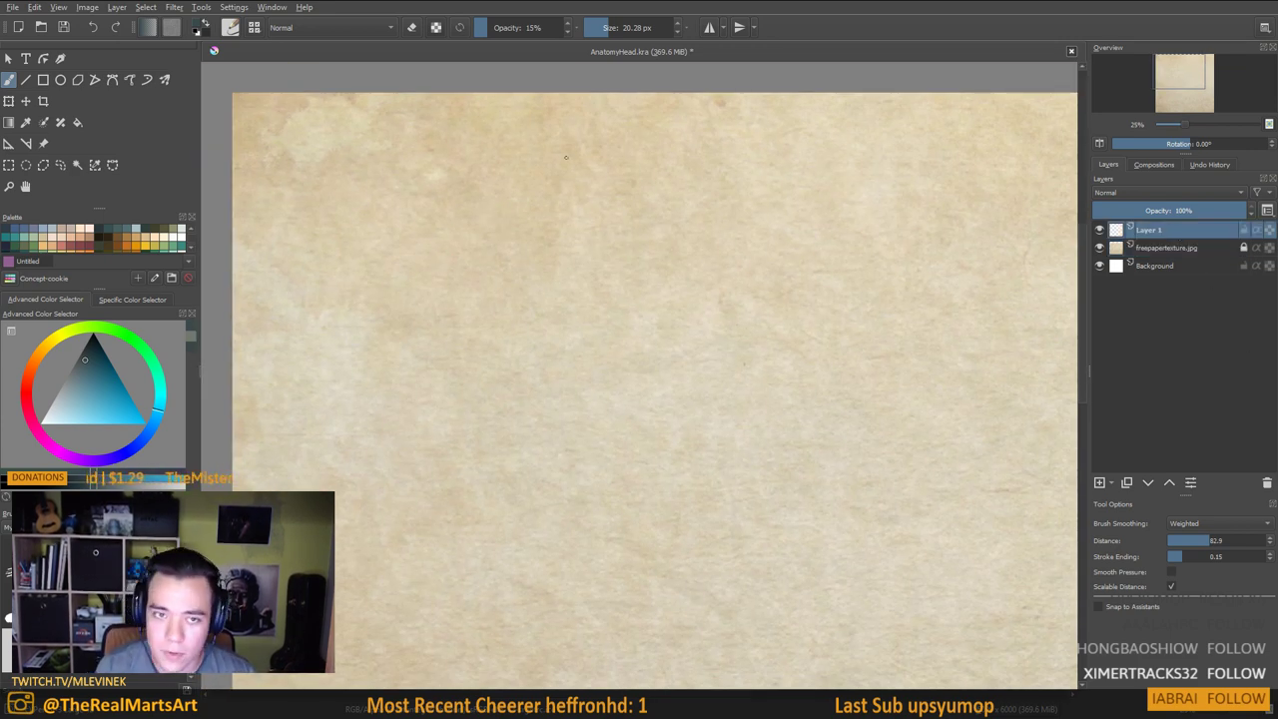
pyautogui.moveTo(558, 162); pyautogui.dragTo(483, 270)
pyautogui.moveTo(629, 397); pyautogui.dragTo(620, 317)
pyautogui.moveTo(573, 277); pyautogui.dragTo(656, 287)
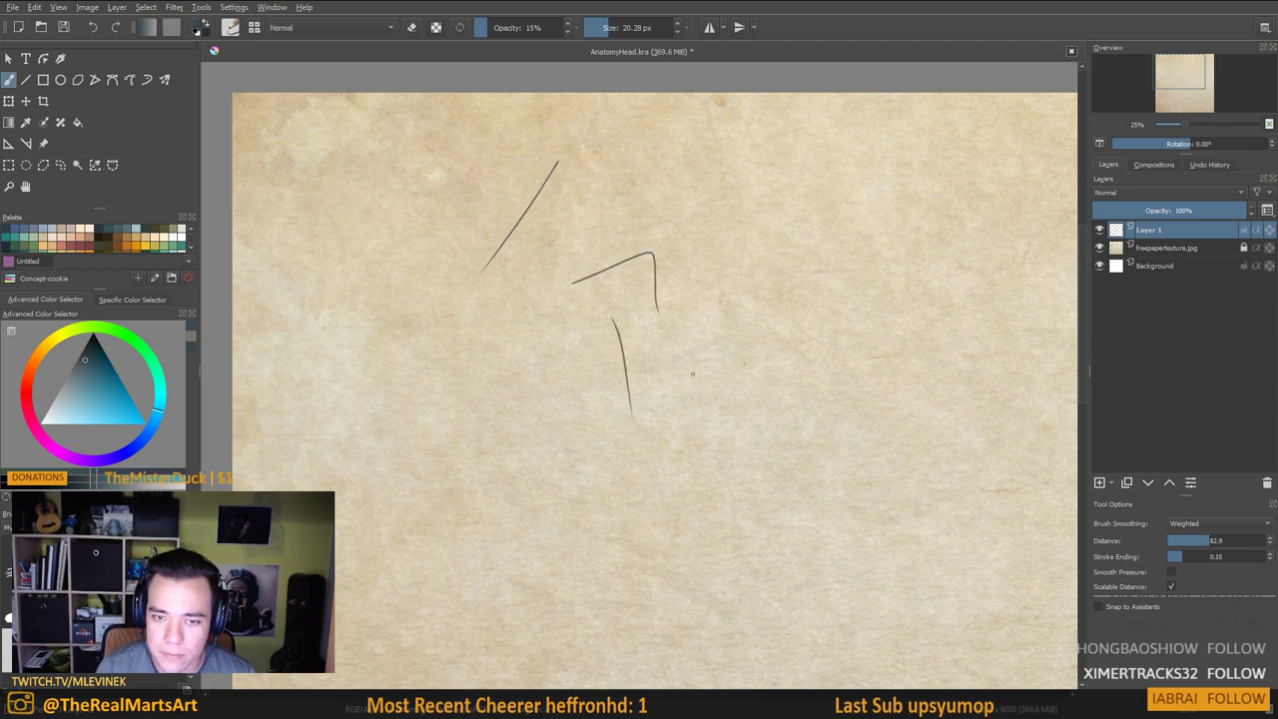
pyautogui.hotkey('ctrl', 'z')
pyautogui.hotkey('ctrl', 'z')
pyautogui.hotkey('ctrl', 'z')
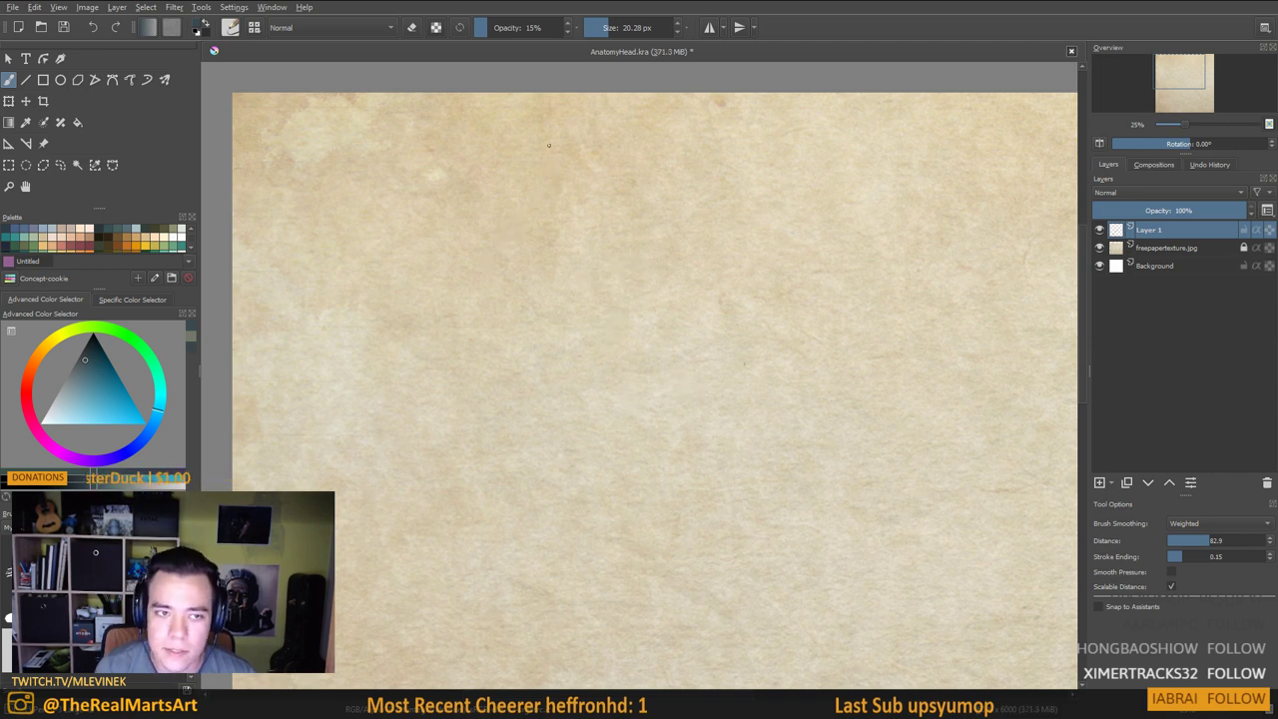
pyautogui.moveTo(504, 125)
pyautogui.mouseDown()
pyautogui.moveTo(387, 200)
pyautogui.moveTo(391, 240)
pyautogui.mouseUp()
pyautogui.hotkey('ctrl', 'z')
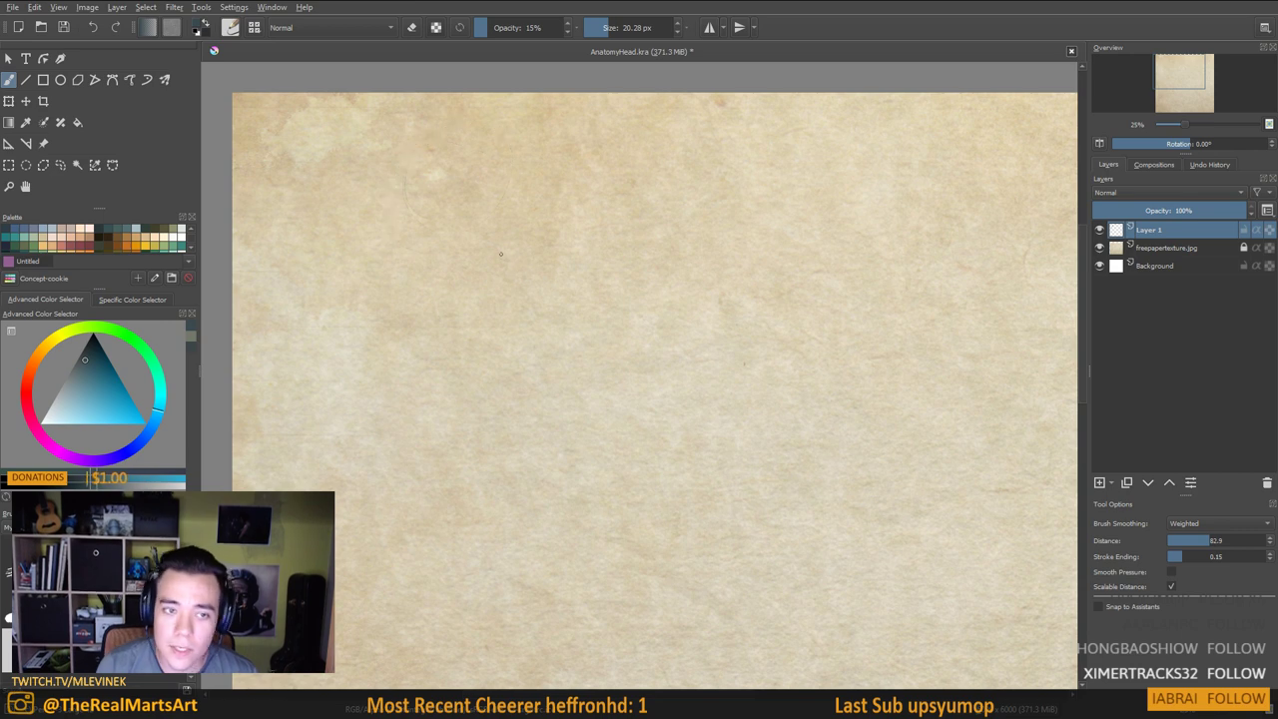
pyautogui.moveTo(540, 327); pyautogui.dragTo(554, 296)
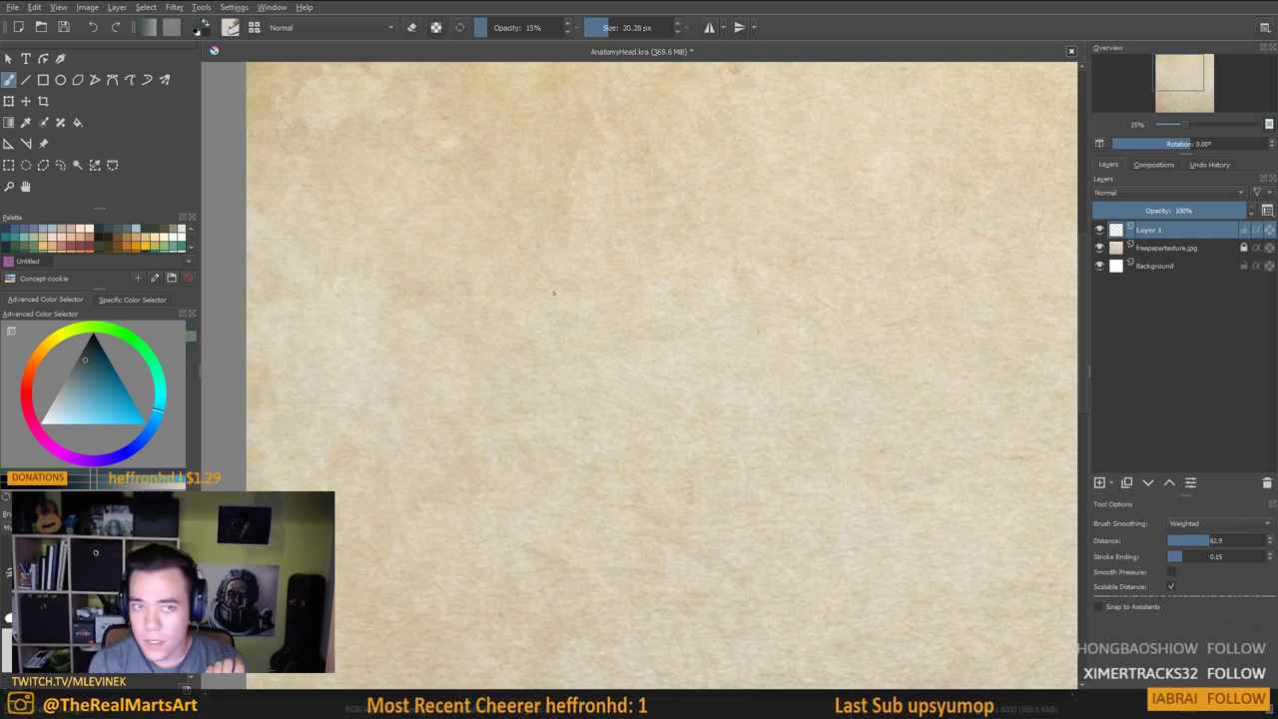
pyautogui.scroll(2, 508, 173)
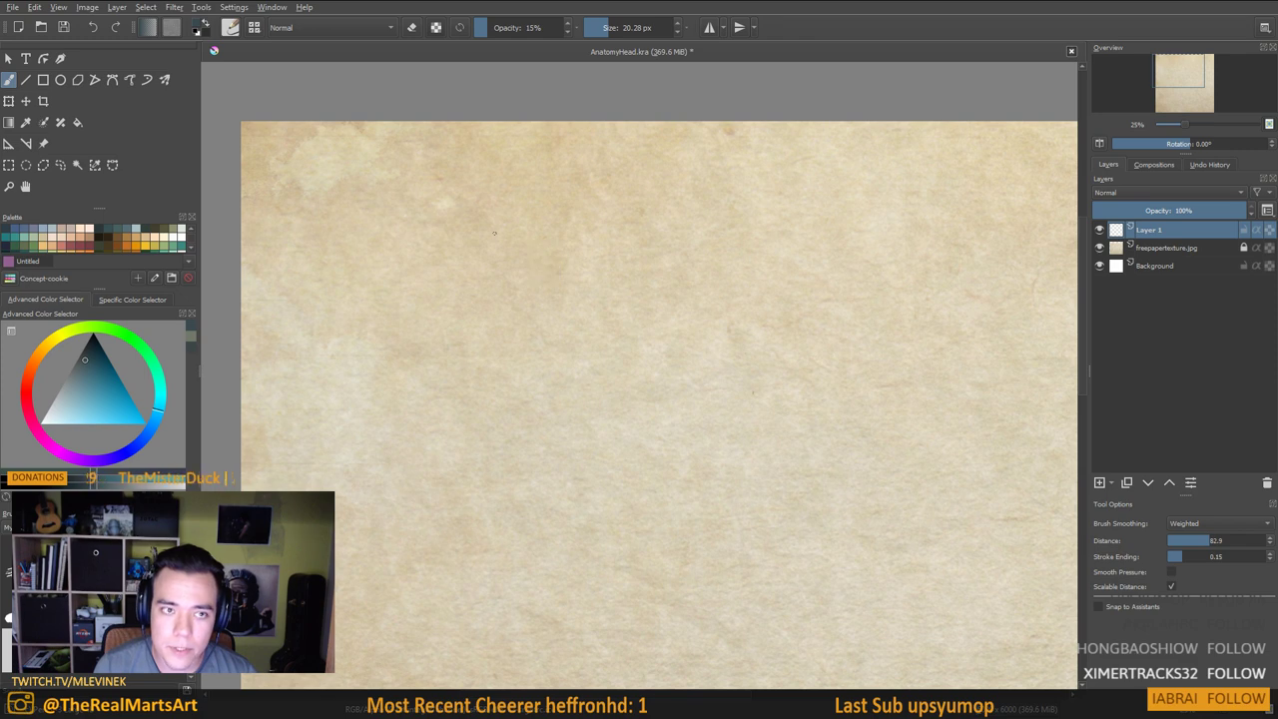
# Sketch a head circle near the page's upper-left corner, adding a vertical centre line and the start of a jaw and chin below it
pyautogui.moveTo(513, 292)
pyautogui.mouseDown()
pyautogui.moveTo(502, 285)
pyautogui.moveTo(526, 287)
pyautogui.mouseUp()
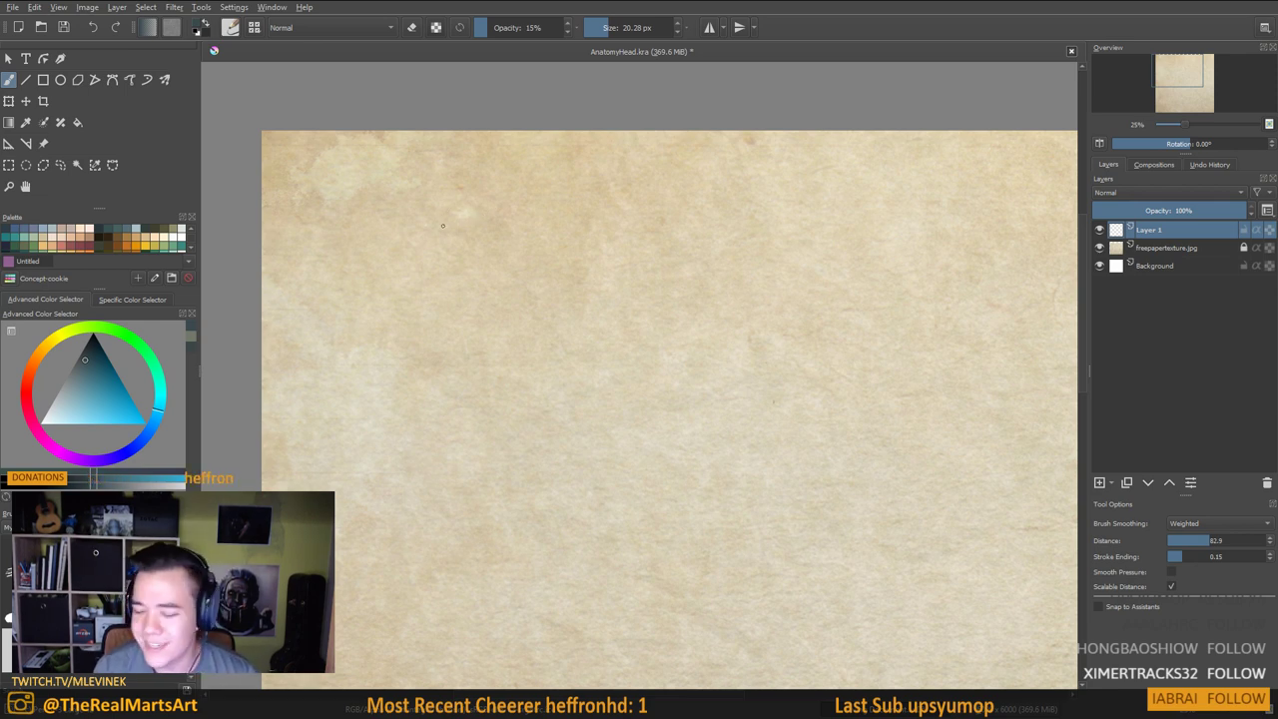
pyautogui.moveTo(461, 266); pyautogui.dragTo(468, 246)
pyautogui.moveTo(477, 141)
pyautogui.mouseDown()
pyautogui.moveTo(511, 142)
pyautogui.moveTo(477, 140)
pyautogui.mouseUp()
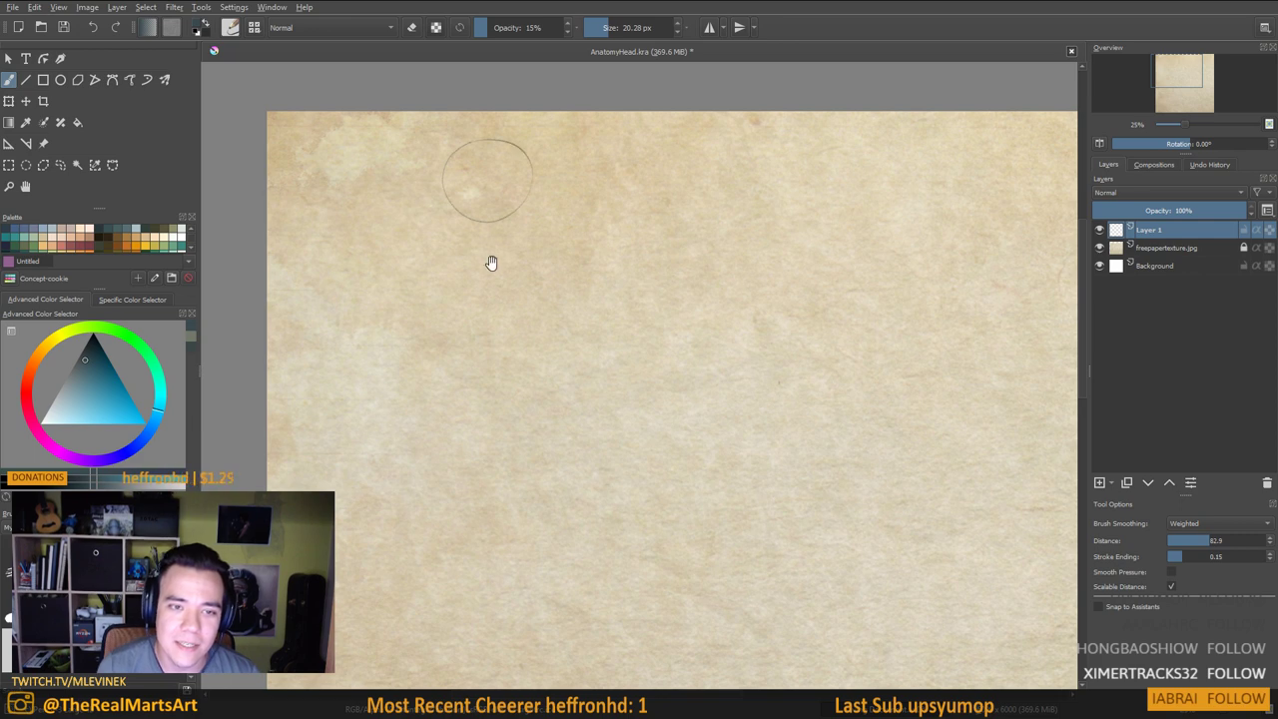
pyautogui.moveTo(491, 262); pyautogui.dragTo(491, 247)
pyautogui.moveTo(484, 167); pyautogui.dragTo(476, 235)
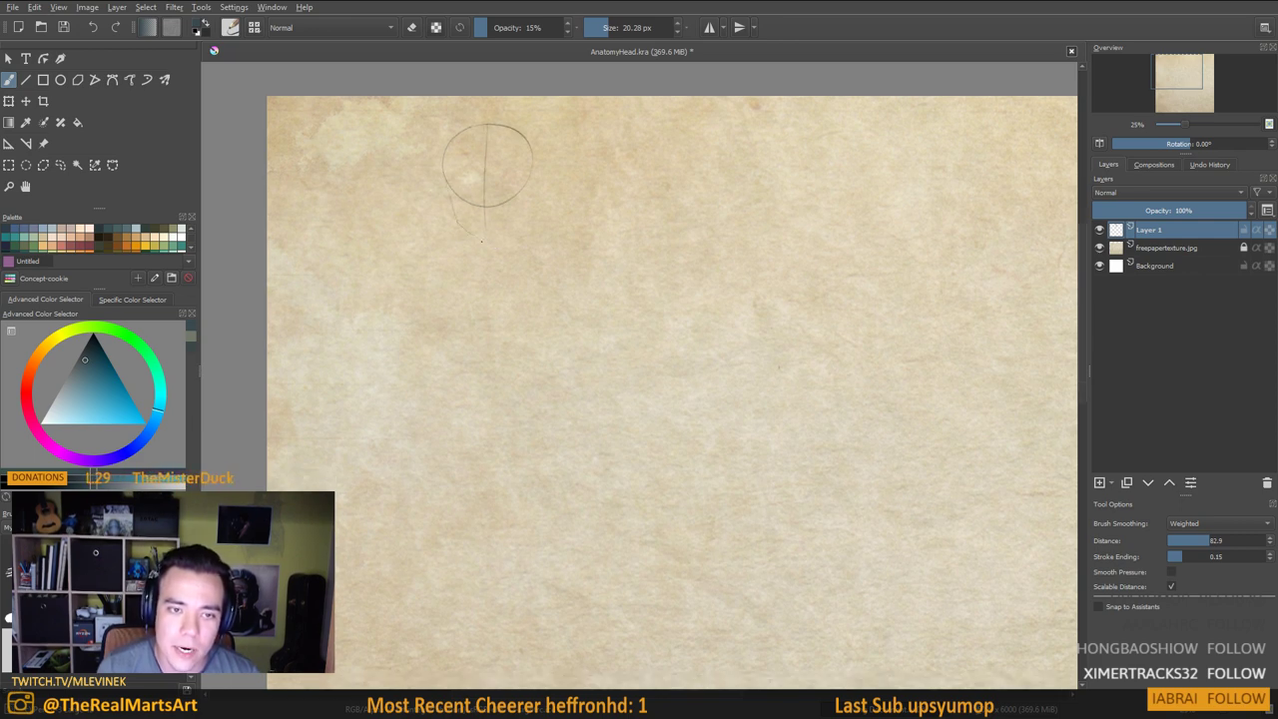
pyautogui.moveTo(513, 287); pyautogui.dragTo(581, 246)
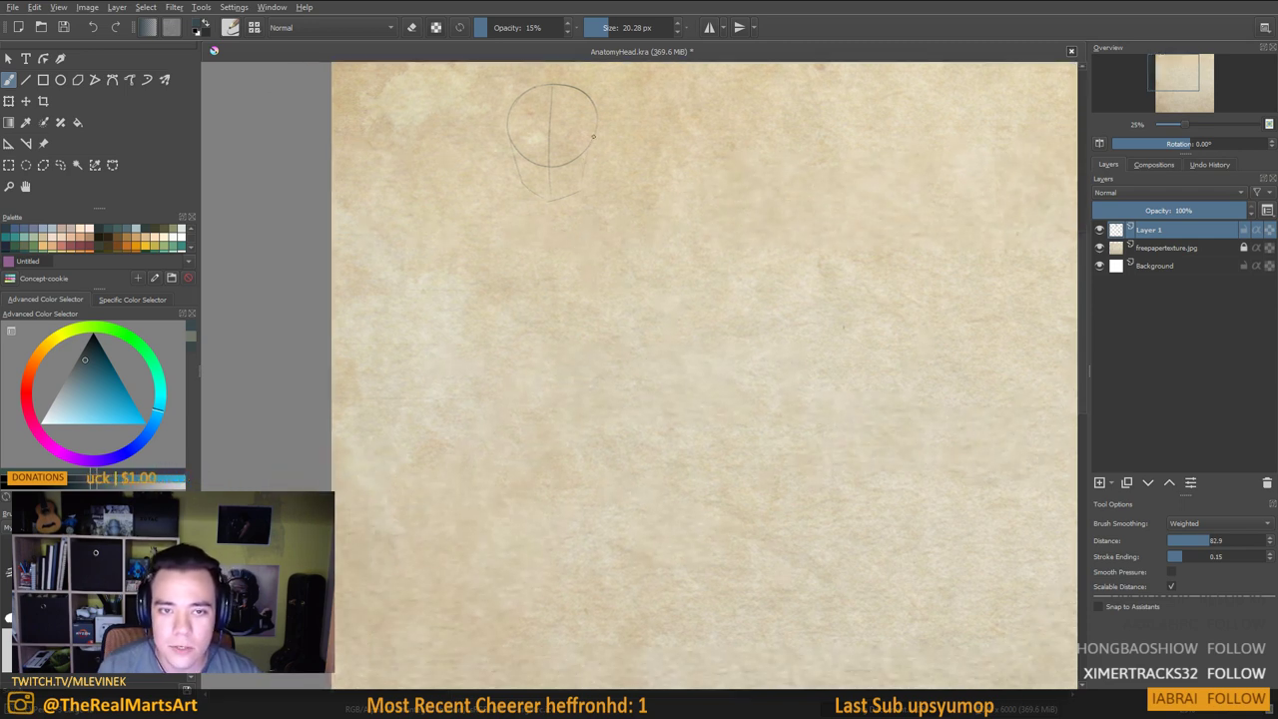
# Complete the sides of the jaw and add ears, a short mouth line and brow marks to the head sketch
pyautogui.moveTo(594, 137)
pyautogui.mouseDown()
pyautogui.moveTo(557, 222)
pyautogui.moveTo(583, 215)
pyautogui.mouseUp()
pyautogui.moveTo(601, 164); pyautogui.dragTo(584, 217)
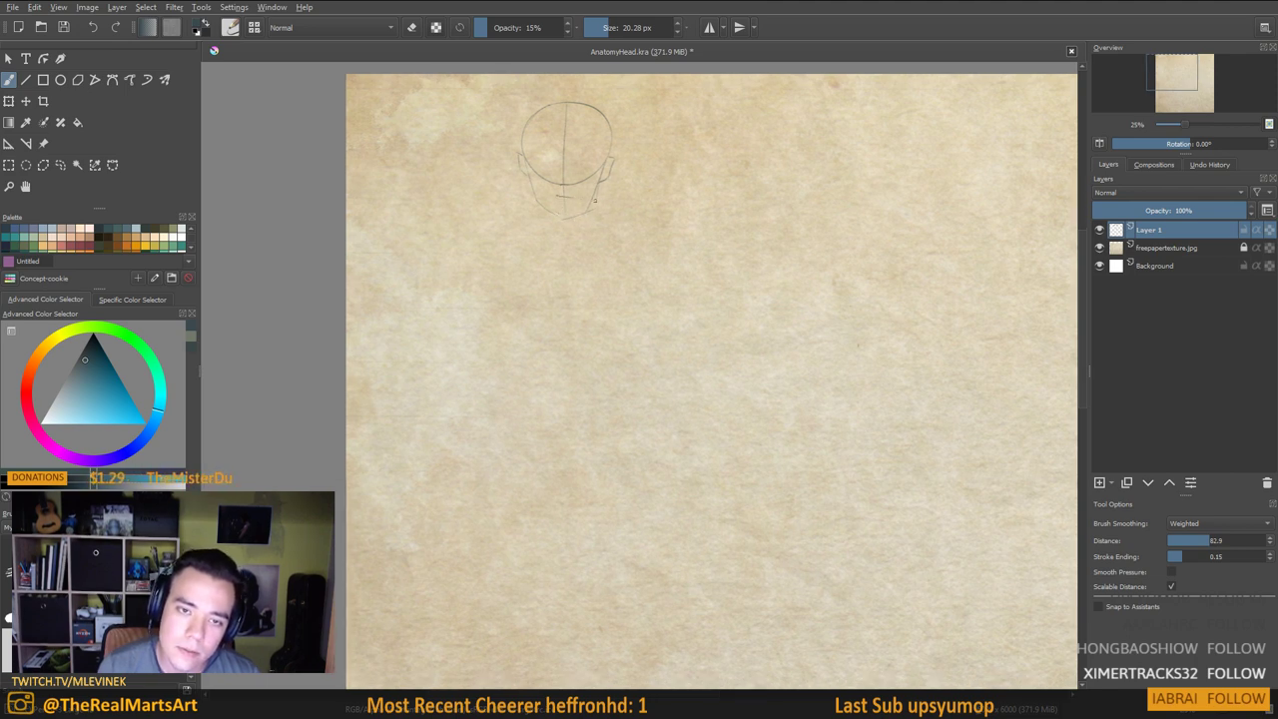
pyautogui.scroll(2, 544, 182)
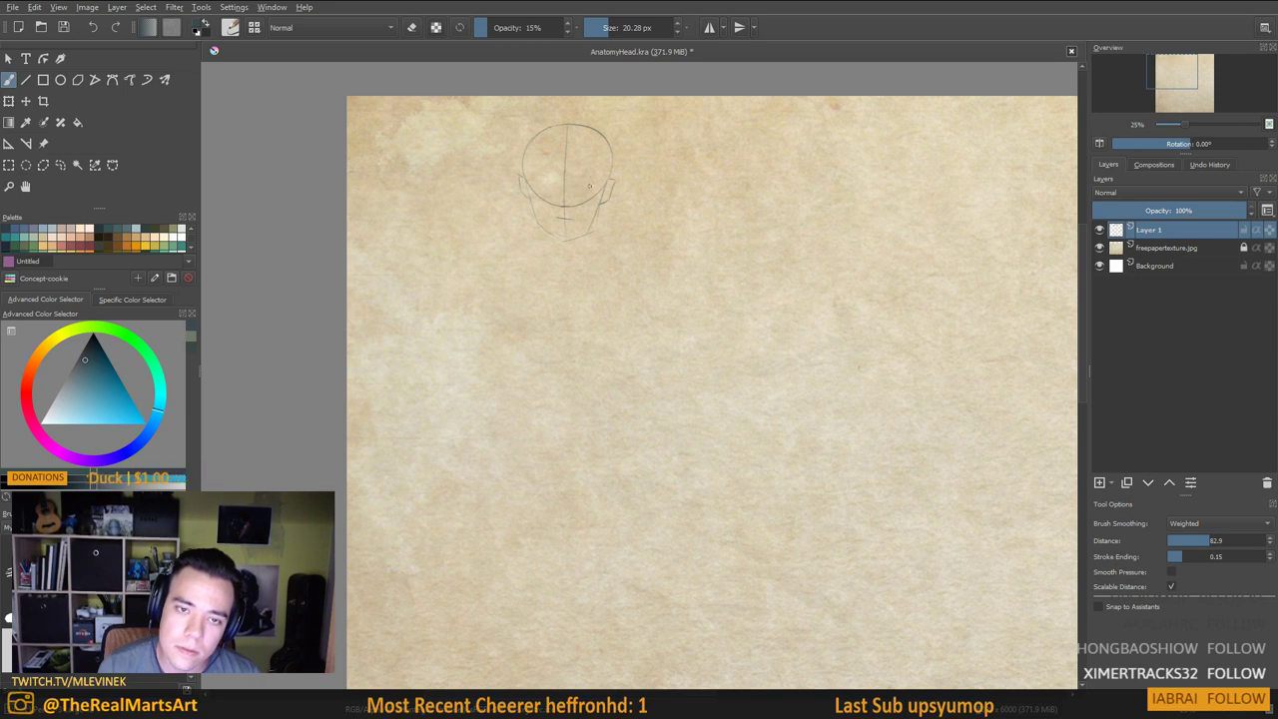
pyautogui.moveTo(571, 192); pyautogui.dragTo(579, 195)
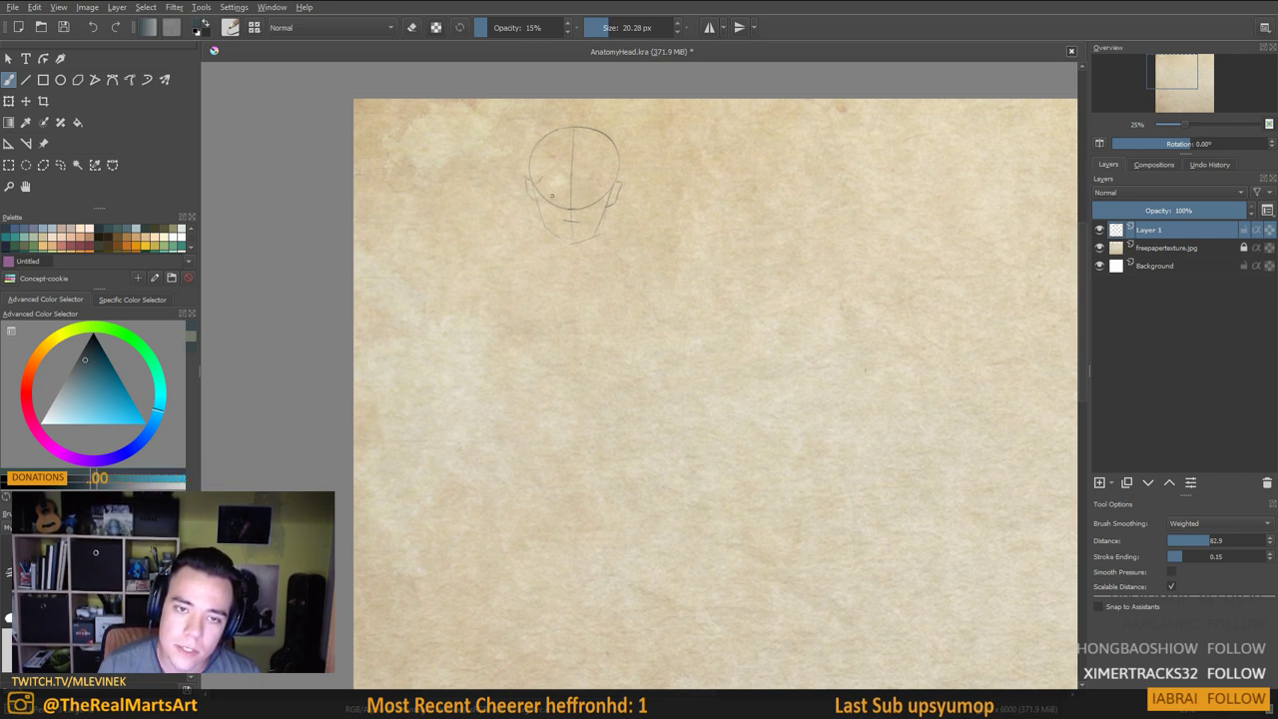
pyautogui.moveTo(582, 243); pyautogui.dragTo(583, 233)
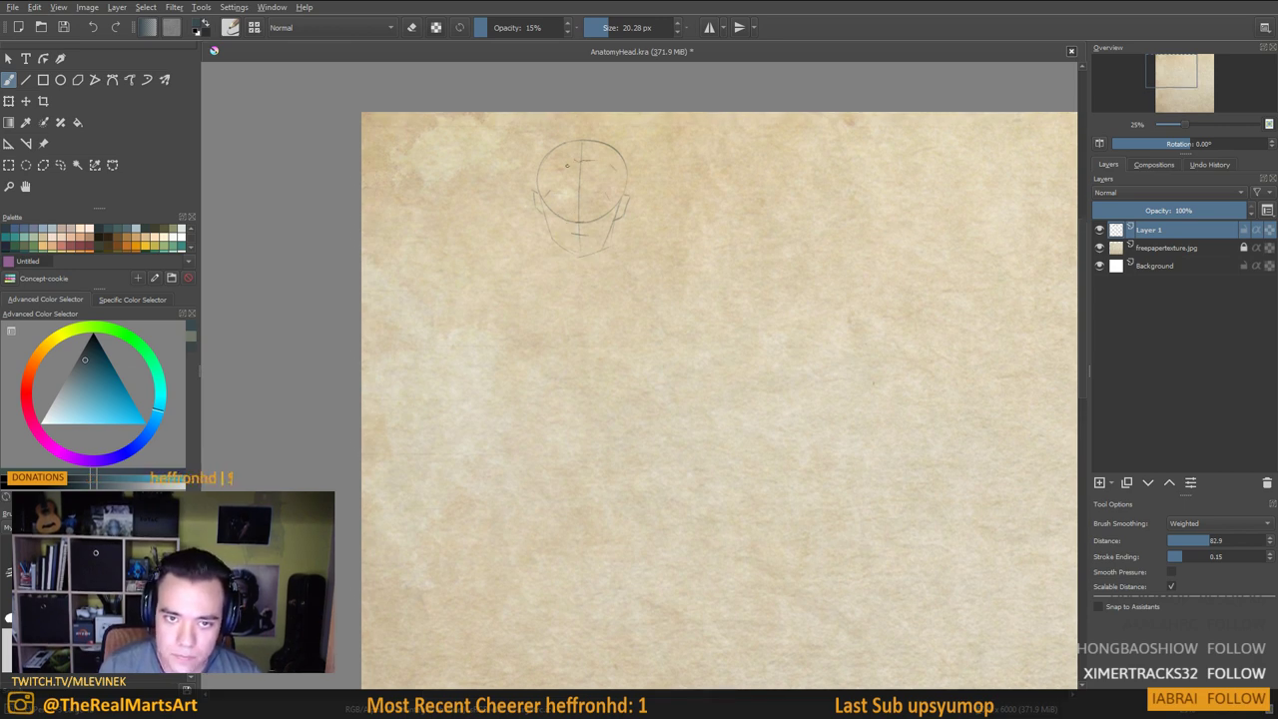
# Draw both sides of the neck below the jaw and sloping trapezius lines running out towards the shoulders
pyautogui.moveTo(585, 298); pyautogui.dragTo(604, 239)
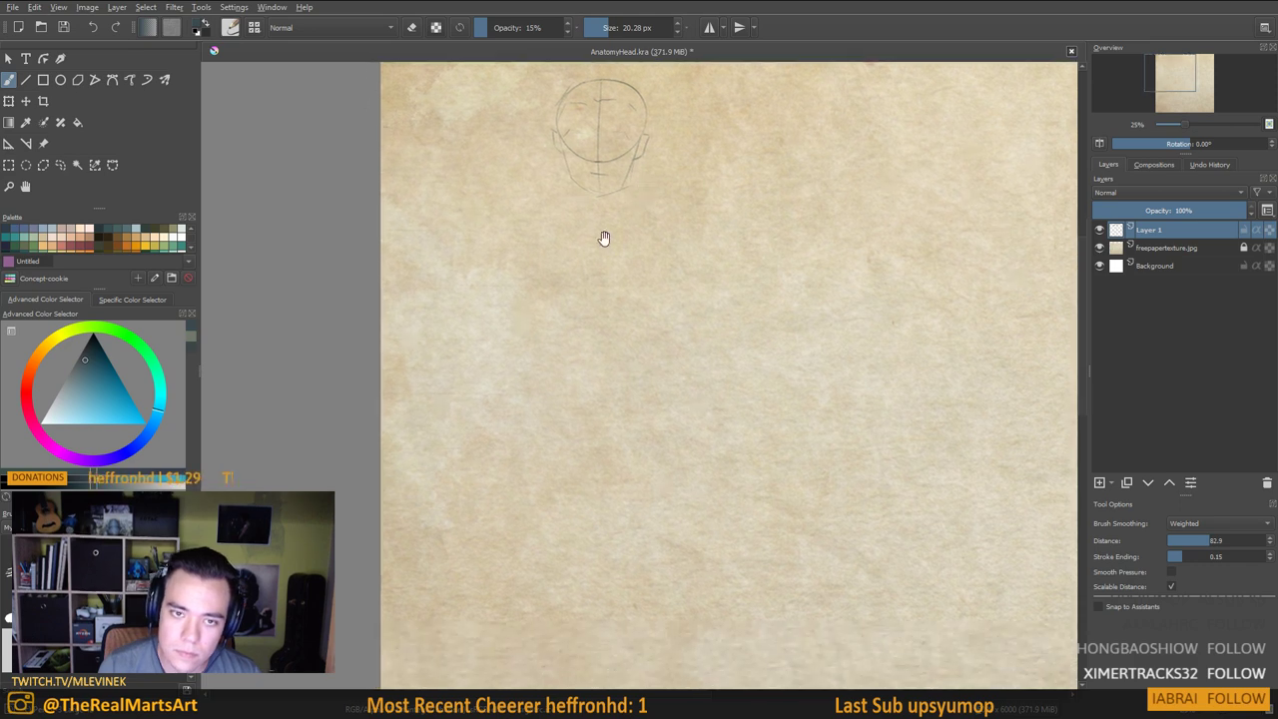
pyautogui.moveTo(582, 185); pyautogui.dragTo(577, 236)
pyautogui.moveTo(633, 182); pyautogui.dragTo(623, 240)
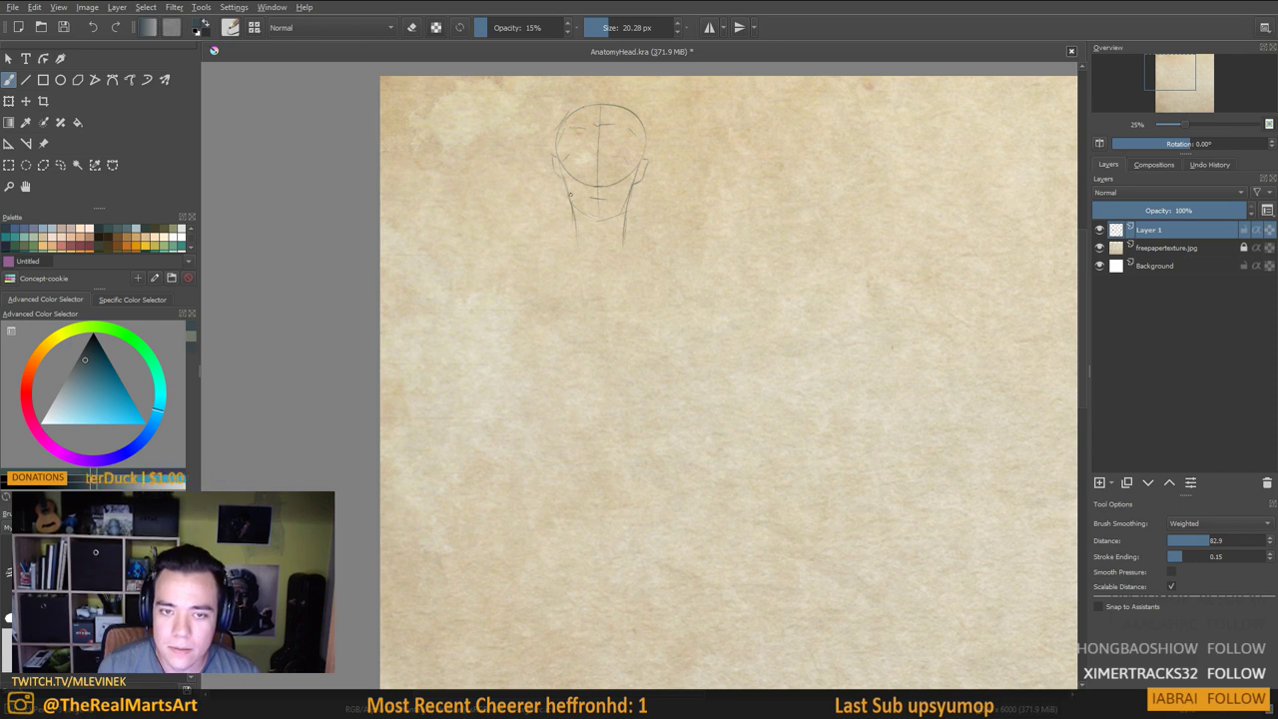
pyautogui.moveTo(570, 195)
pyautogui.mouseDown()
pyautogui.moveTo(574, 246)
pyautogui.moveTo(642, 223)
pyautogui.moveTo(573, 231)
pyautogui.mouseUp()
pyautogui.moveTo(665, 206); pyautogui.dragTo(686, 240)
pyautogui.moveTo(560, 251); pyautogui.dragTo(583, 250)
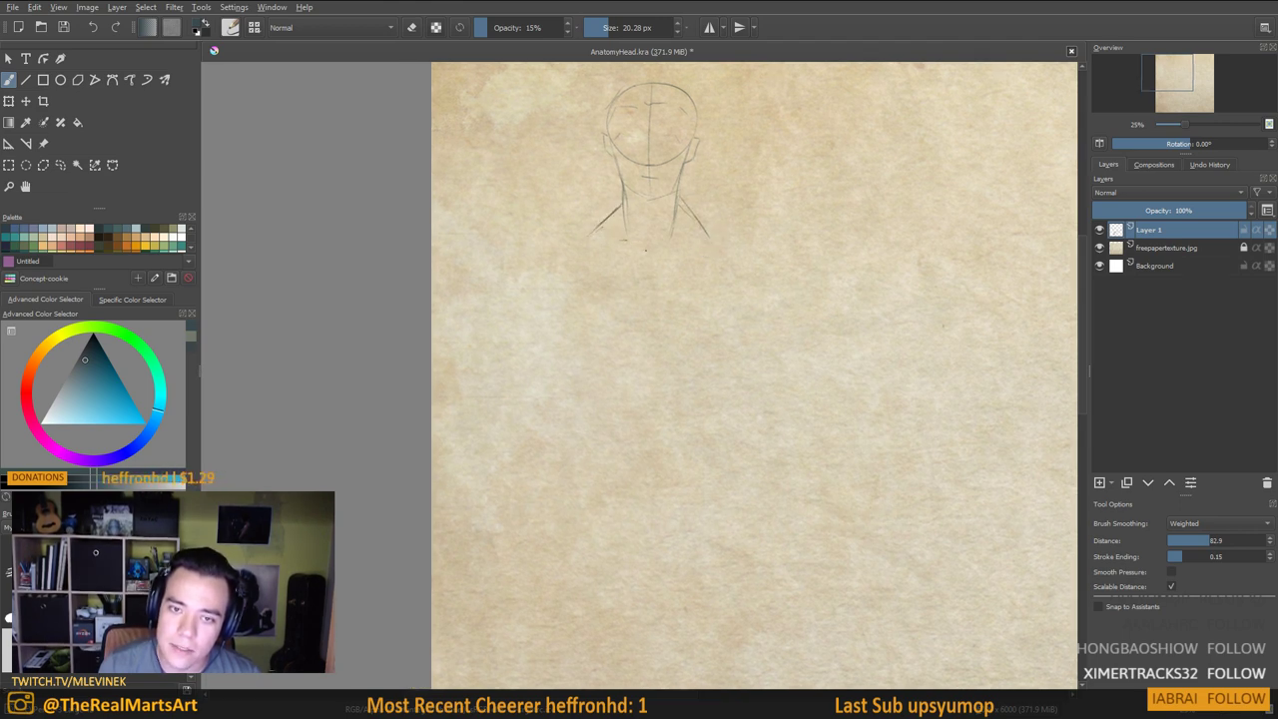
# Draw collarbone and rounded shoulder lines, and close the bust with a nearly horizontal base line below them
pyautogui.moveTo(739, 247)
pyautogui.mouseDown()
pyautogui.moveTo(770, 247)
pyautogui.moveTo(772, 262)
pyautogui.moveTo(750, 267)
pyautogui.mouseUp()
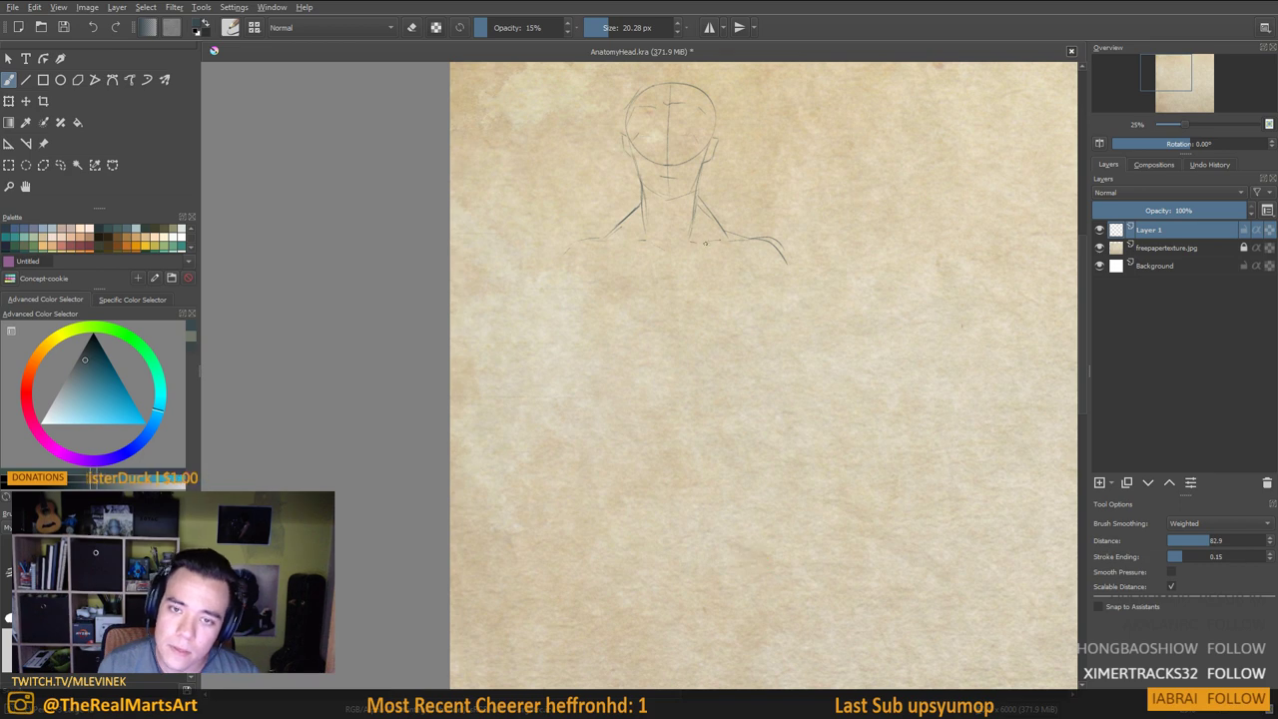
pyautogui.moveTo(670, 261); pyautogui.dragTo(673, 263)
pyautogui.moveTo(577, 275)
pyautogui.mouseDown()
pyautogui.moveTo(749, 273)
pyautogui.moveTo(779, 243)
pyautogui.moveTo(735, 261)
pyautogui.mouseUp()
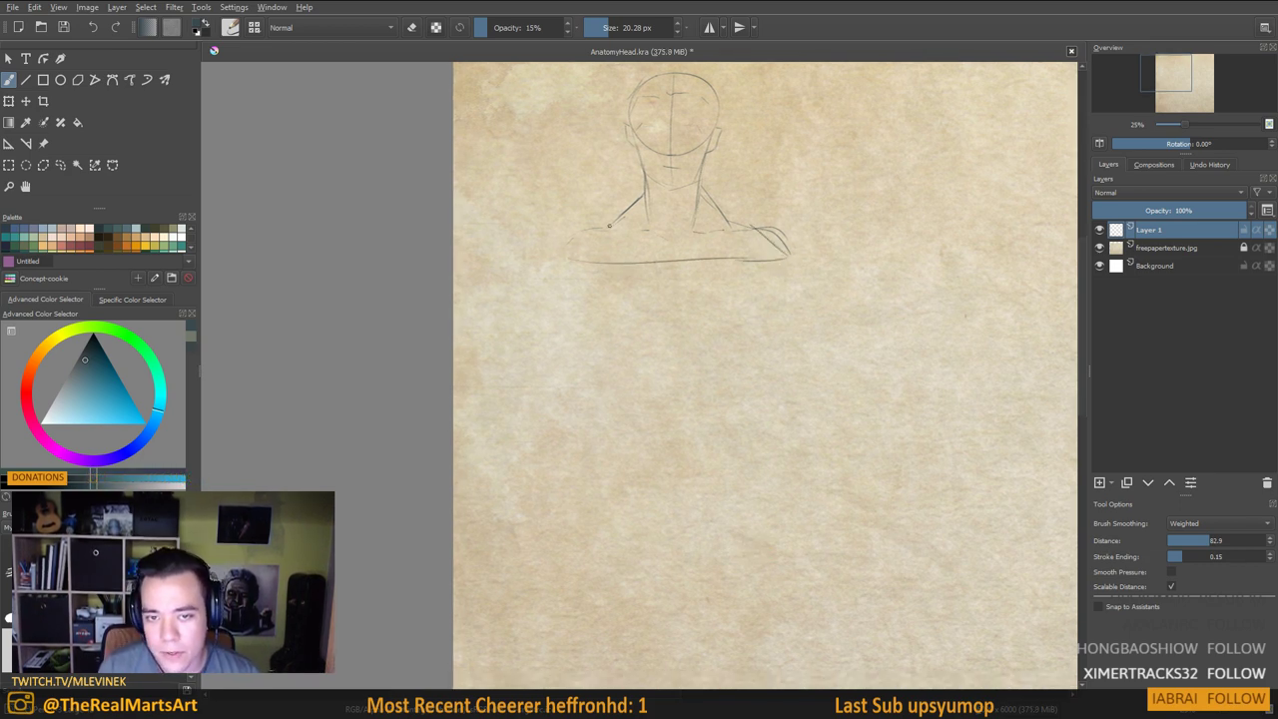
pyautogui.moveTo(564, 256)
pyautogui.mouseDown()
pyautogui.moveTo(842, 264)
pyautogui.moveTo(587, 341)
pyautogui.mouseUp()
pyautogui.moveTo(721, 284); pyautogui.dragTo(702, 293)
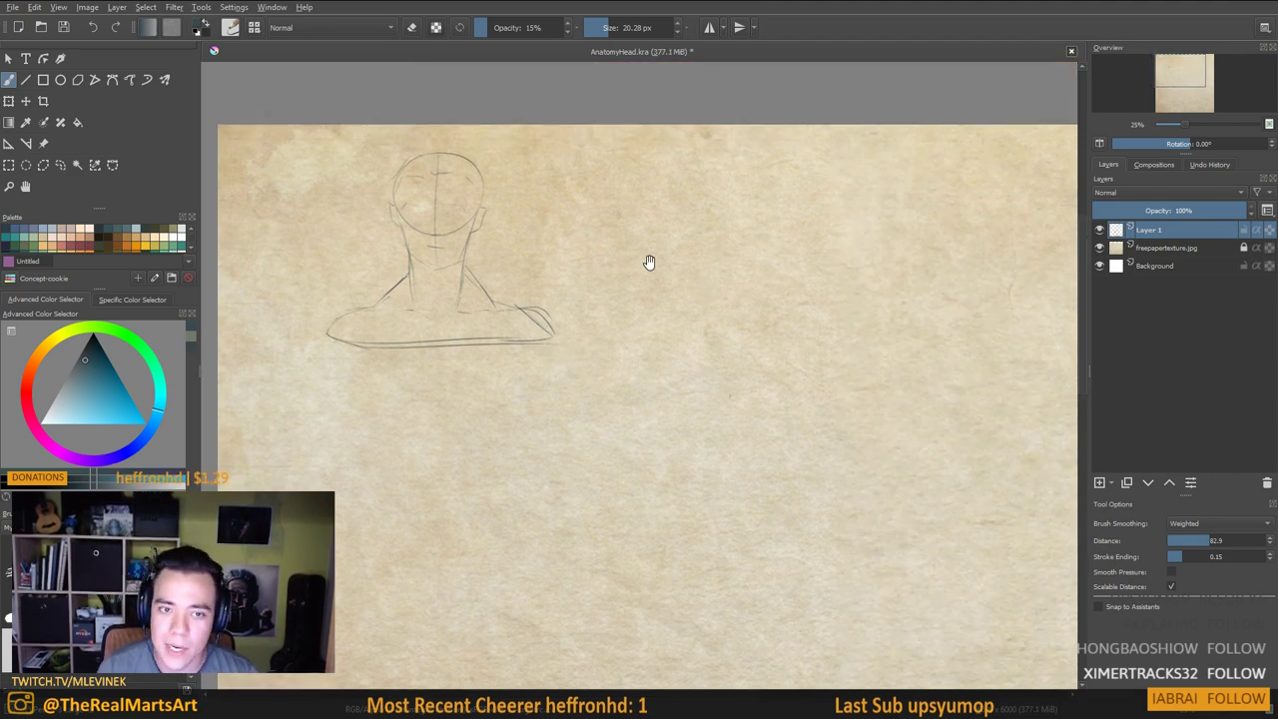
pyautogui.moveTo(737, 252); pyautogui.dragTo(762, 238)
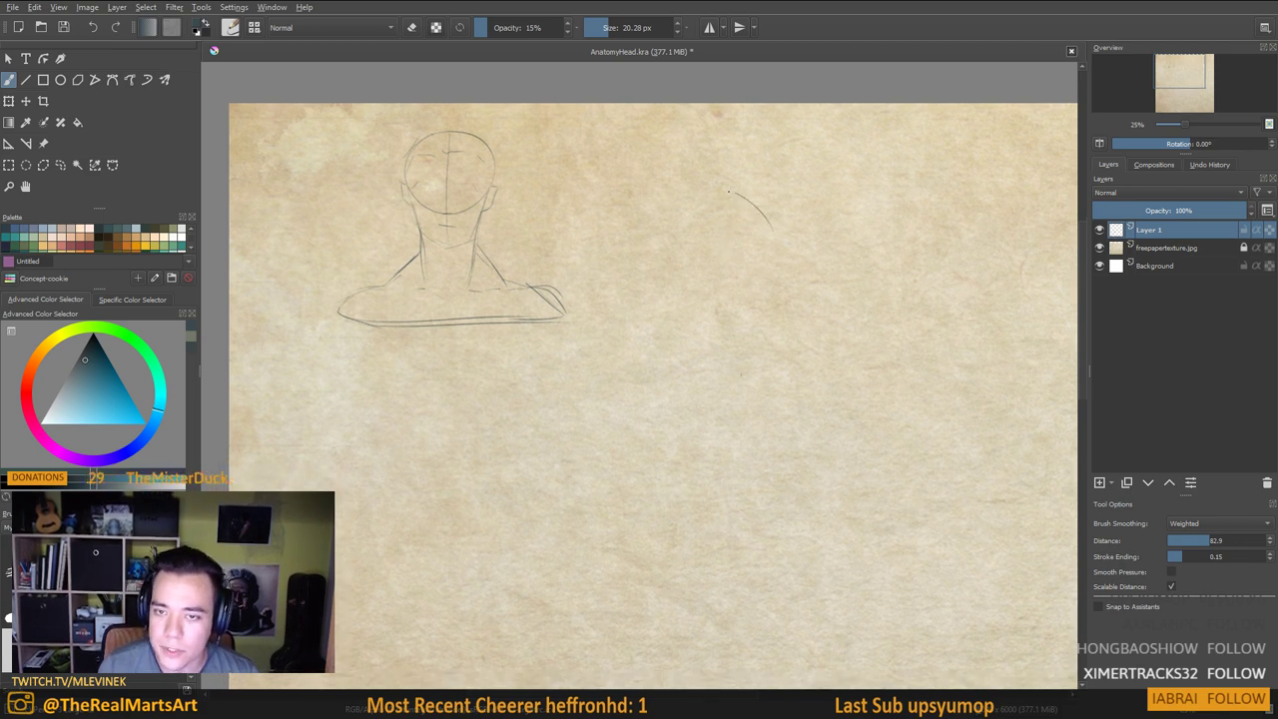
pyautogui.moveTo(728, 190)
pyautogui.mouseDown()
pyautogui.moveTo(767, 231)
pyautogui.moveTo(725, 244)
pyautogui.moveTo(771, 272)
pyautogui.moveTo(701, 265)
pyautogui.mouseUp()
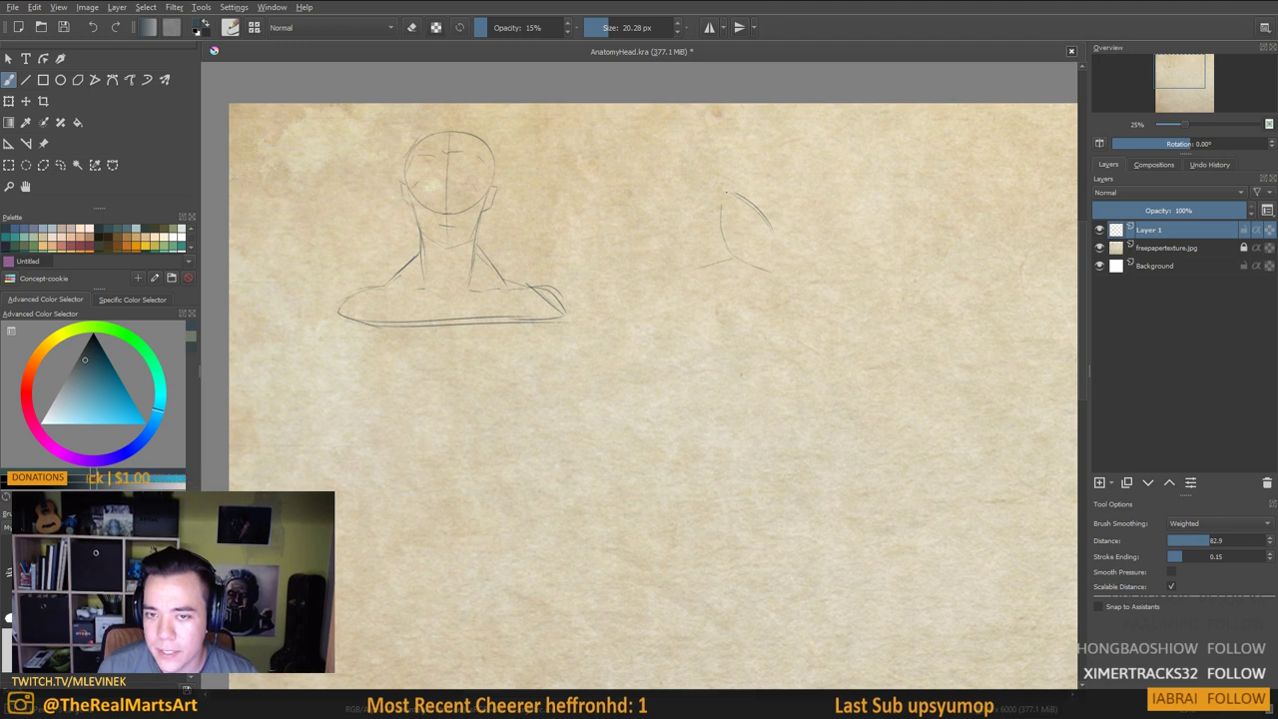
pyautogui.moveTo(726, 189); pyautogui.dragTo(706, 190)
pyautogui.moveTo(731, 252); pyautogui.dragTo(691, 334)
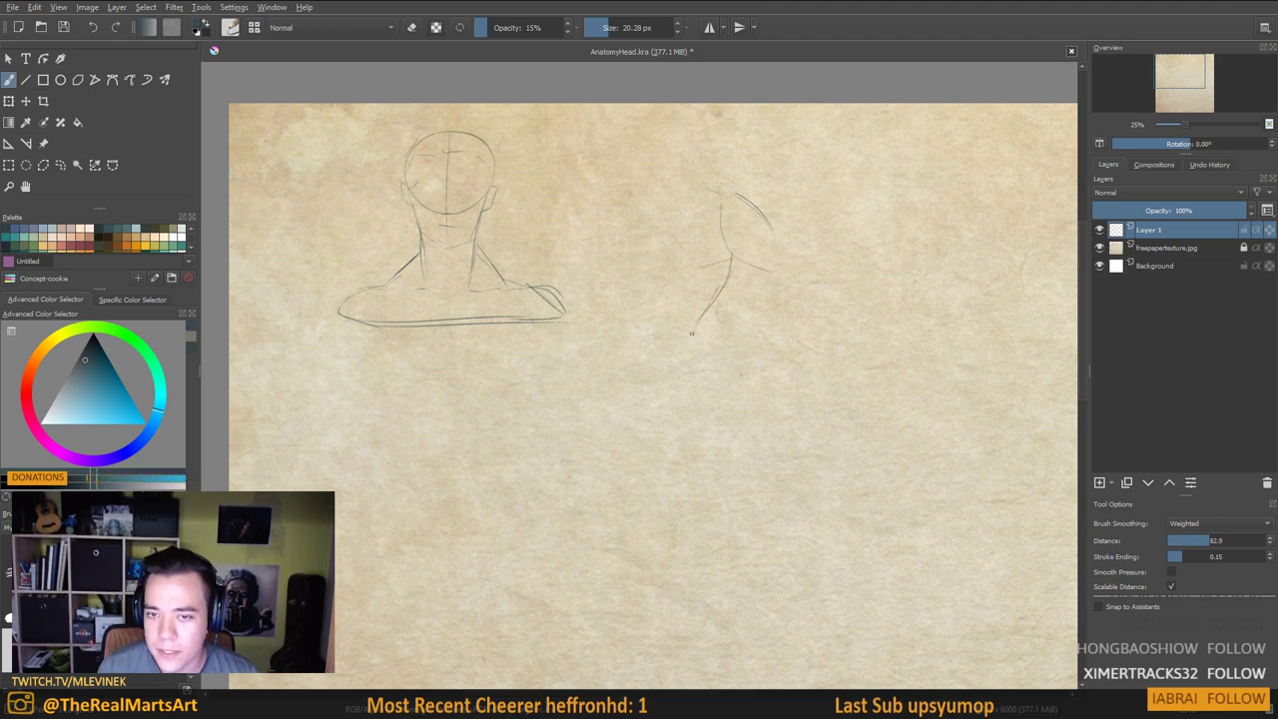
pyautogui.moveTo(729, 256)
pyautogui.mouseDown()
pyautogui.moveTo(724, 297)
pyautogui.moveTo(737, 344)
pyautogui.mouseUp()
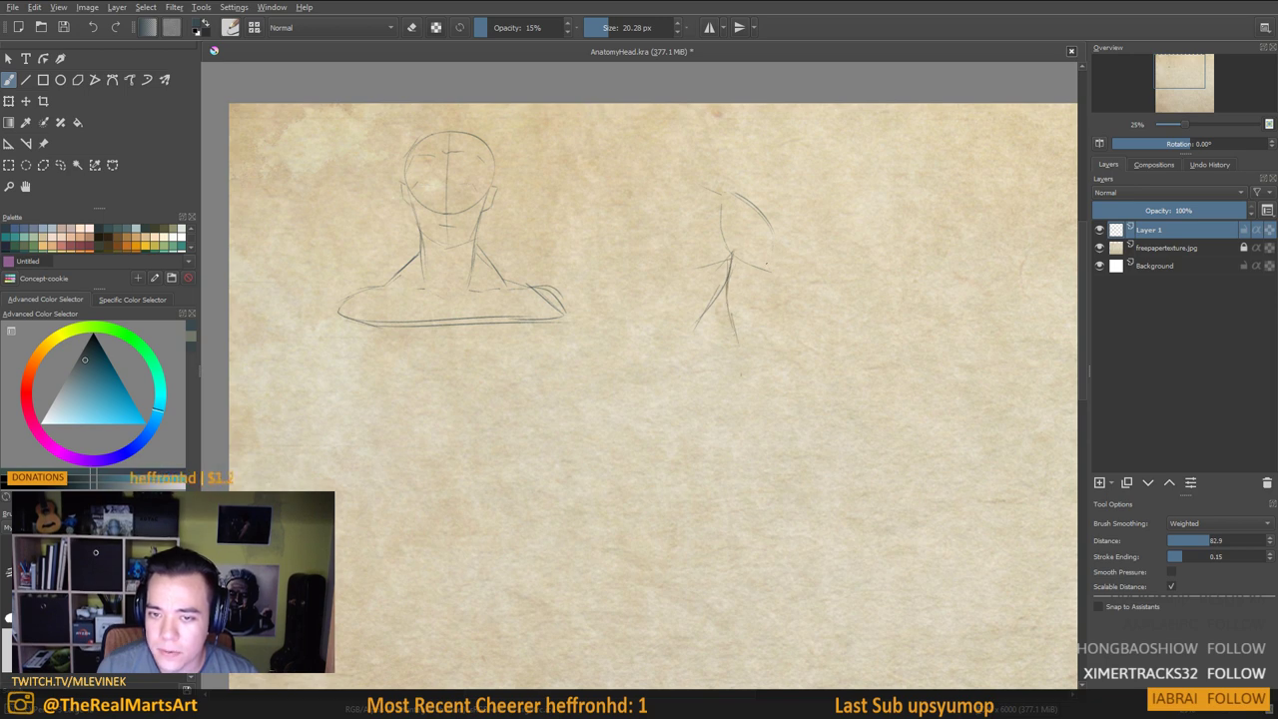
pyautogui.hotkey('ctrl', 'z')
pyautogui.hotkey('ctrl', 'z')
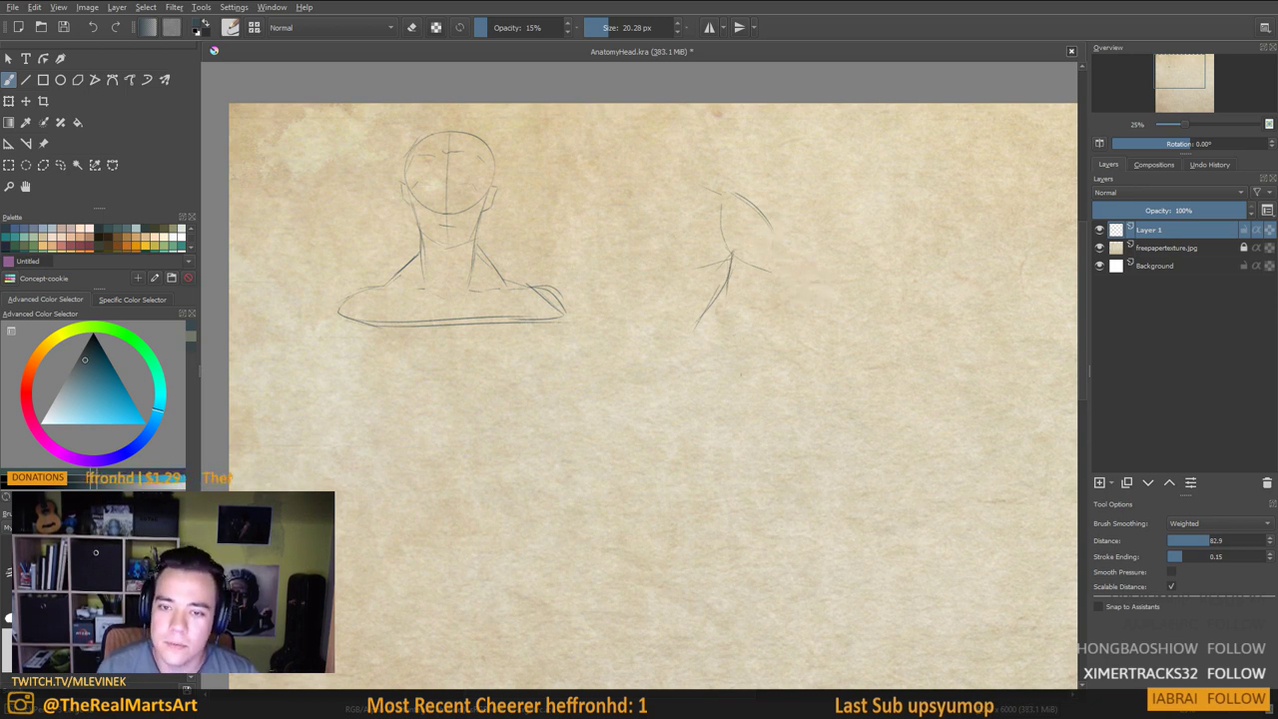
pyautogui.hotkey('ctrl', 'z')
pyautogui.hotkey('ctrl', 'z')
pyautogui.hotkey('ctrl', 'z')
pyautogui.hotkey('ctrl', 'z')
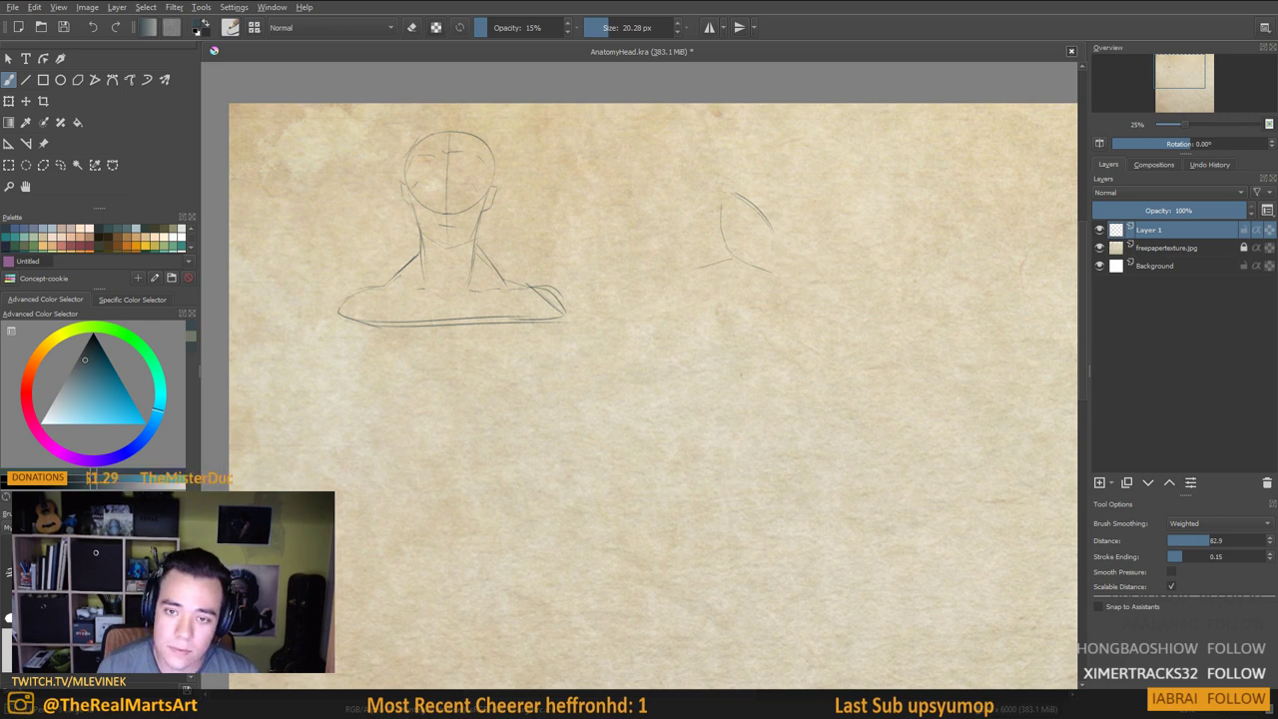
pyautogui.hotkey('ctrl', 'z')
pyautogui.hotkey('ctrl', 'z')
pyautogui.hotkey('ctrl', 'z')
pyautogui.hotkey('ctrl', 'z')
pyautogui.hotkey('ctrl', 'z')
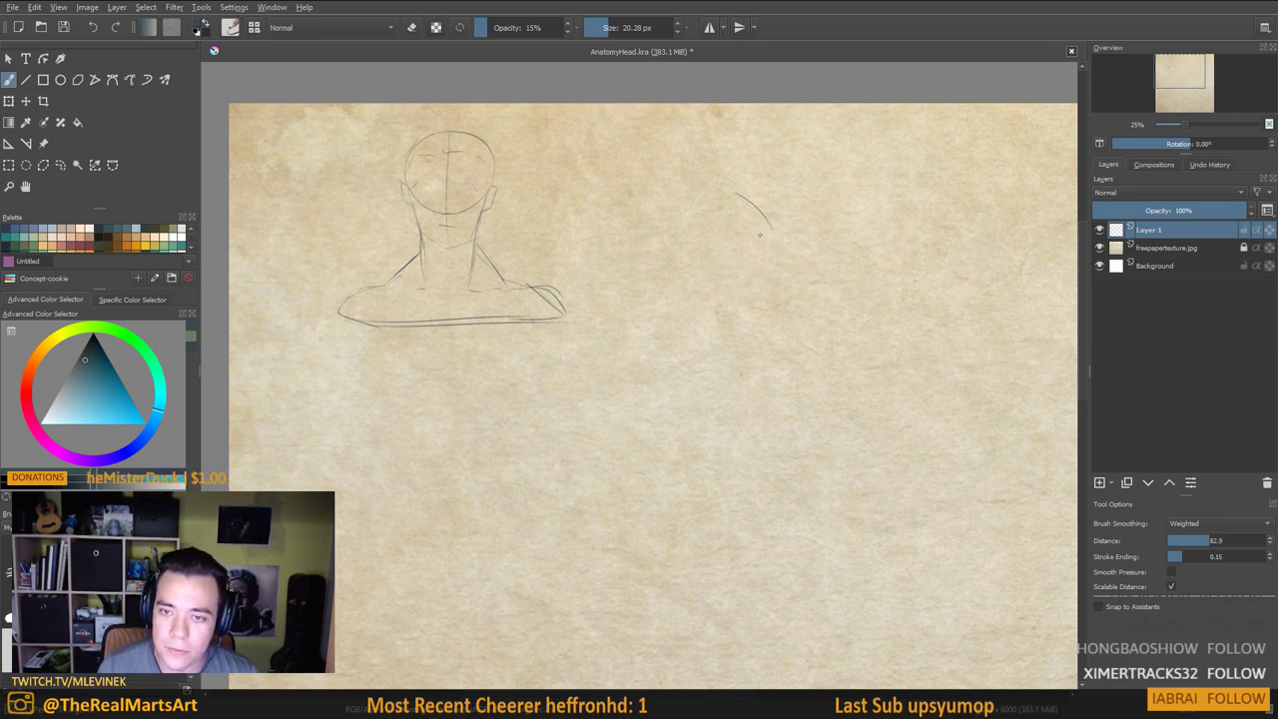
pyautogui.moveTo(586, 292); pyautogui.dragTo(598, 284)
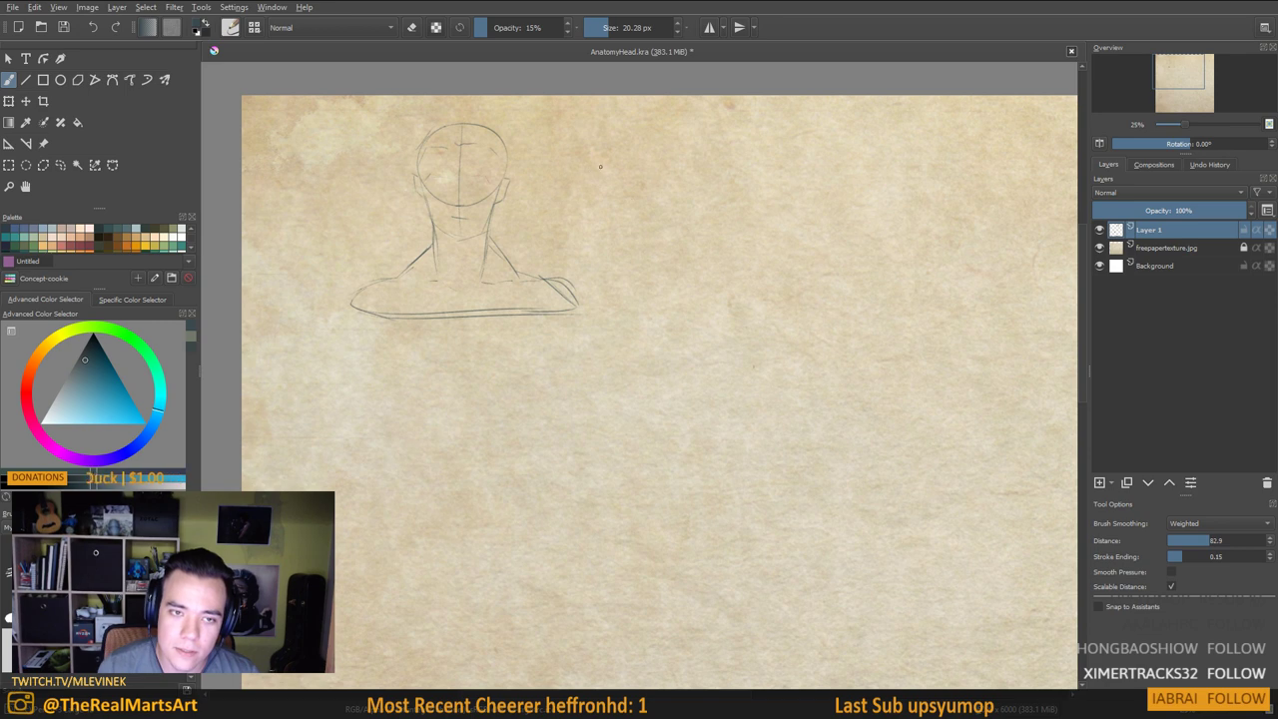
pyautogui.moveTo(601, 167); pyautogui.dragTo(530, 183)
pyautogui.moveTo(546, 153)
pyautogui.mouseDown()
pyautogui.moveTo(547, 203)
pyautogui.moveTo(465, 263)
pyautogui.mouseUp()
pyautogui.hotkey('ctrl', 'z')
pyautogui.hotkey('ctrl', 'z')
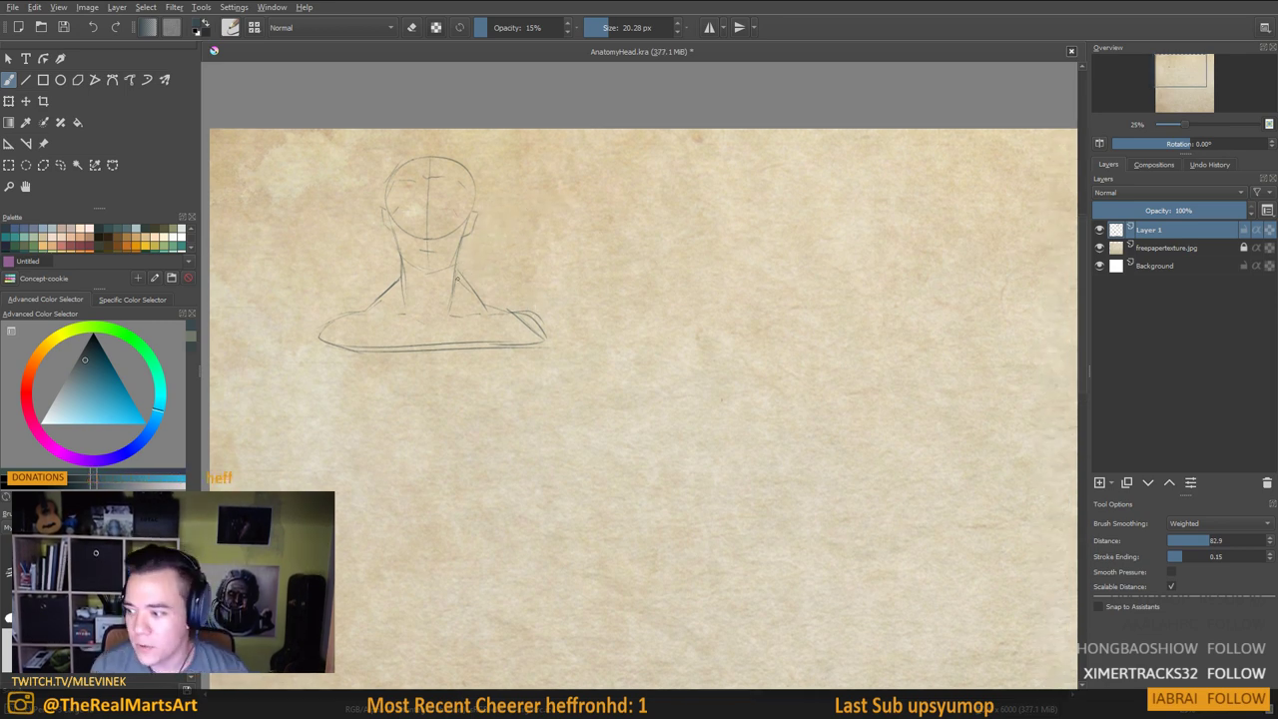
# Clear the whole bust sketch from Layer 1, keeping the layer itself
pyautogui.moveTo(504, 306); pyautogui.dragTo(556, 367)
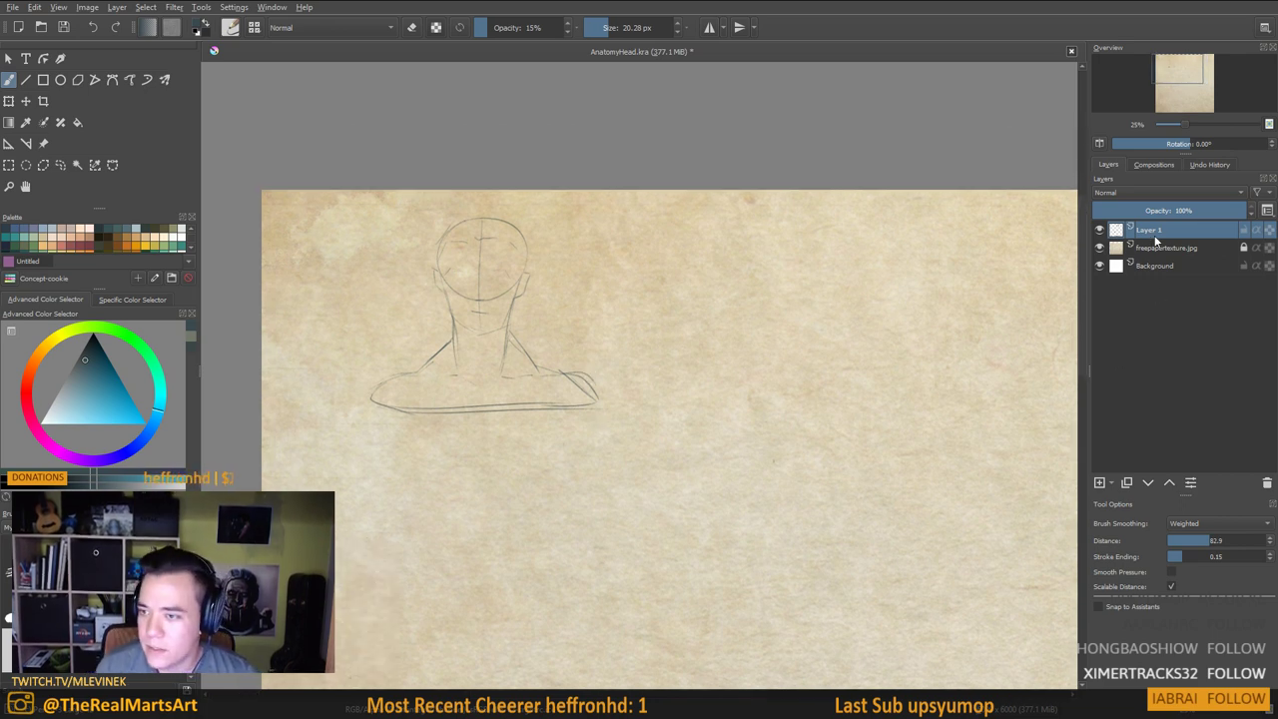
pyautogui.press('Delete')
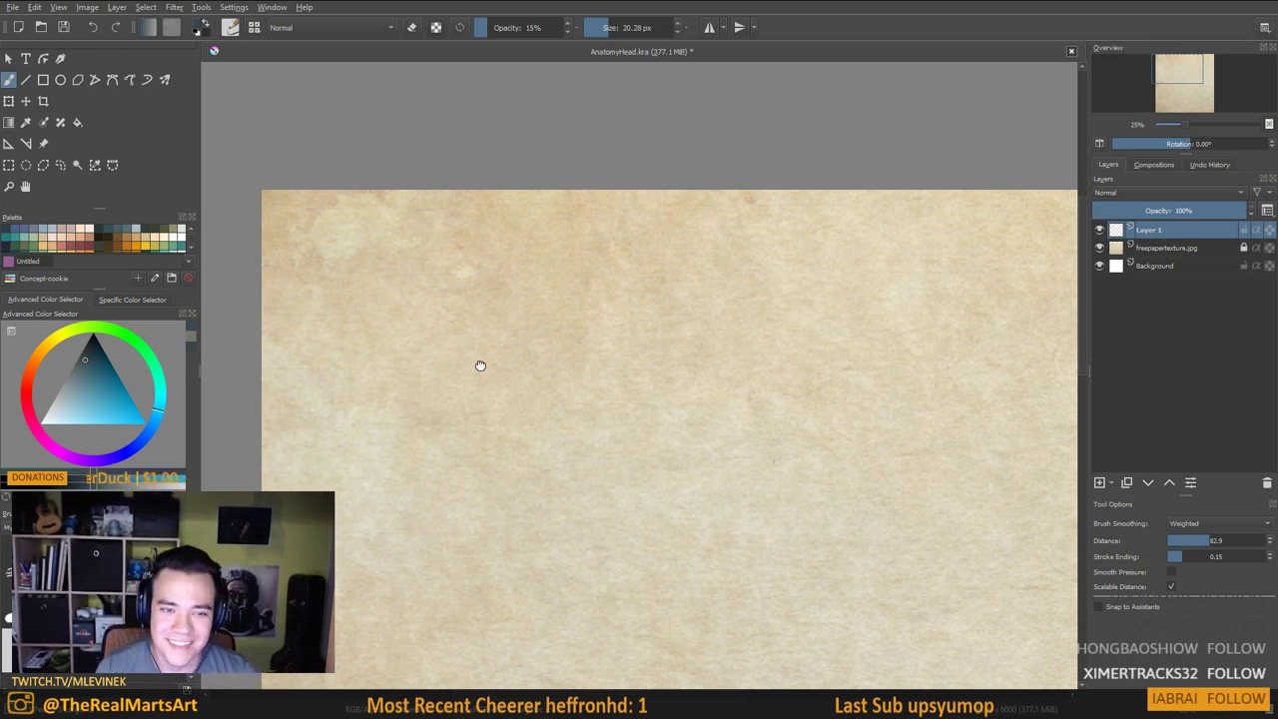
# Sketch a light head circle in the page's upper-left area with a vertical centre line extending below it
pyautogui.moveTo(479, 363); pyautogui.dragTo(484, 289)
pyautogui.moveTo(550, 242)
pyautogui.mouseDown()
pyautogui.moveTo(547, 216)
pyautogui.moveTo(545, 264)
pyautogui.mouseUp()
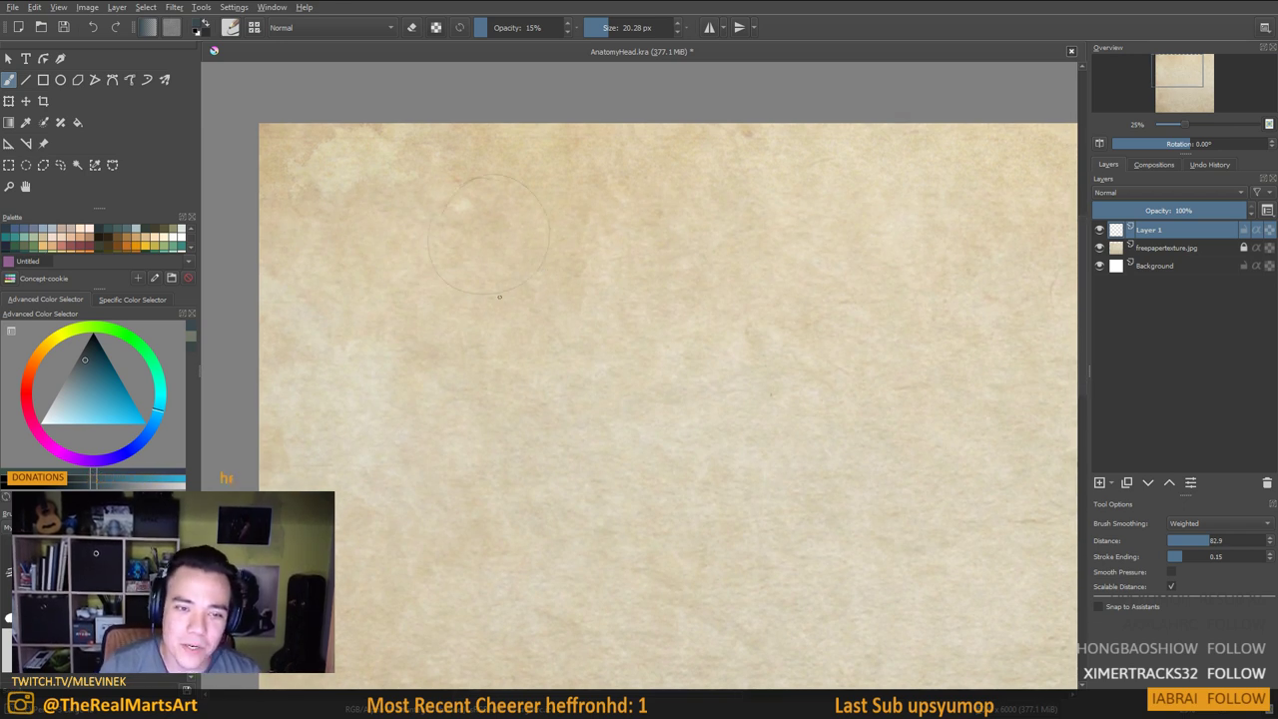
pyautogui.scroll(-1, 554, 286)
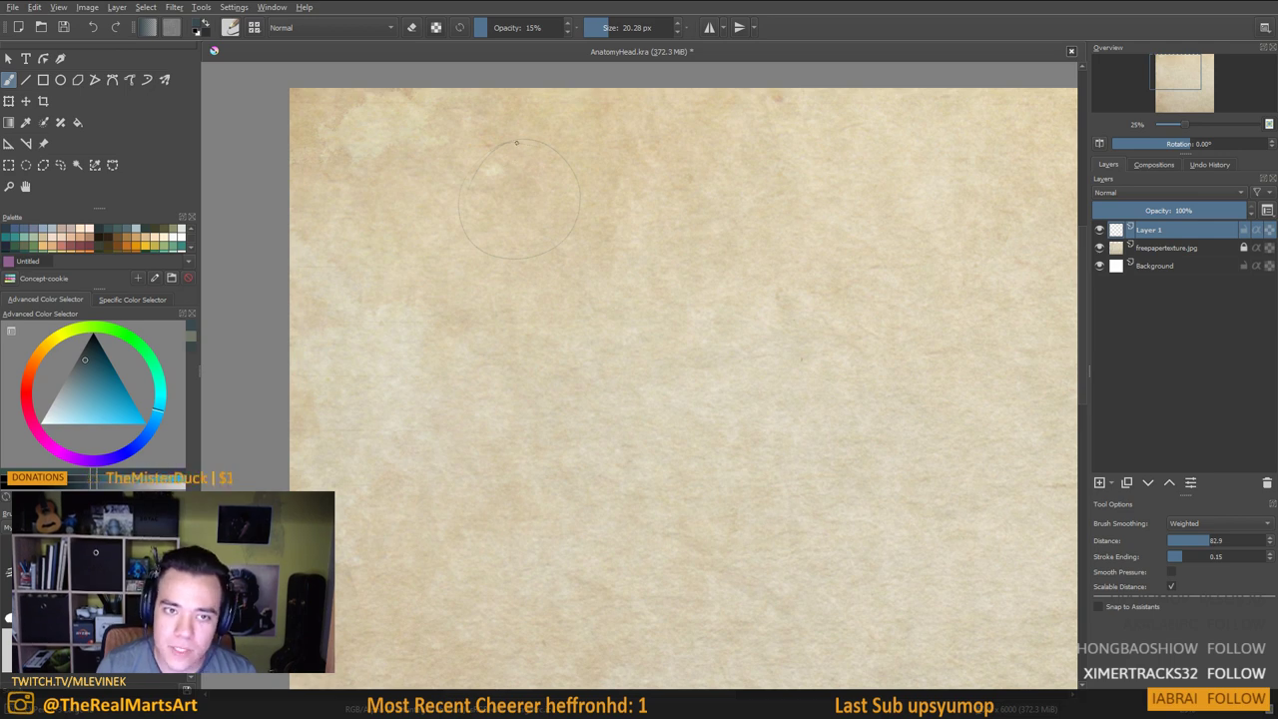
pyautogui.moveTo(515, 180); pyautogui.dragTo(515, 223)
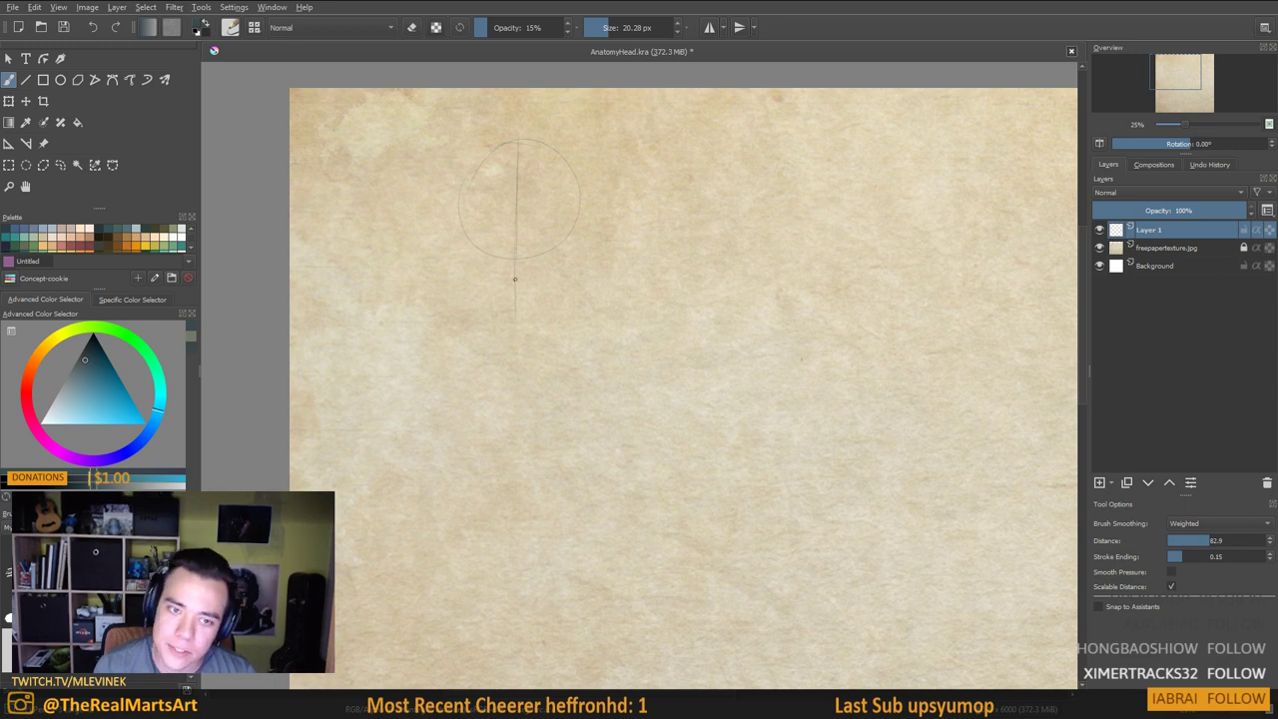
pyautogui.moveTo(534, 435); pyautogui.dragTo(548, 445)
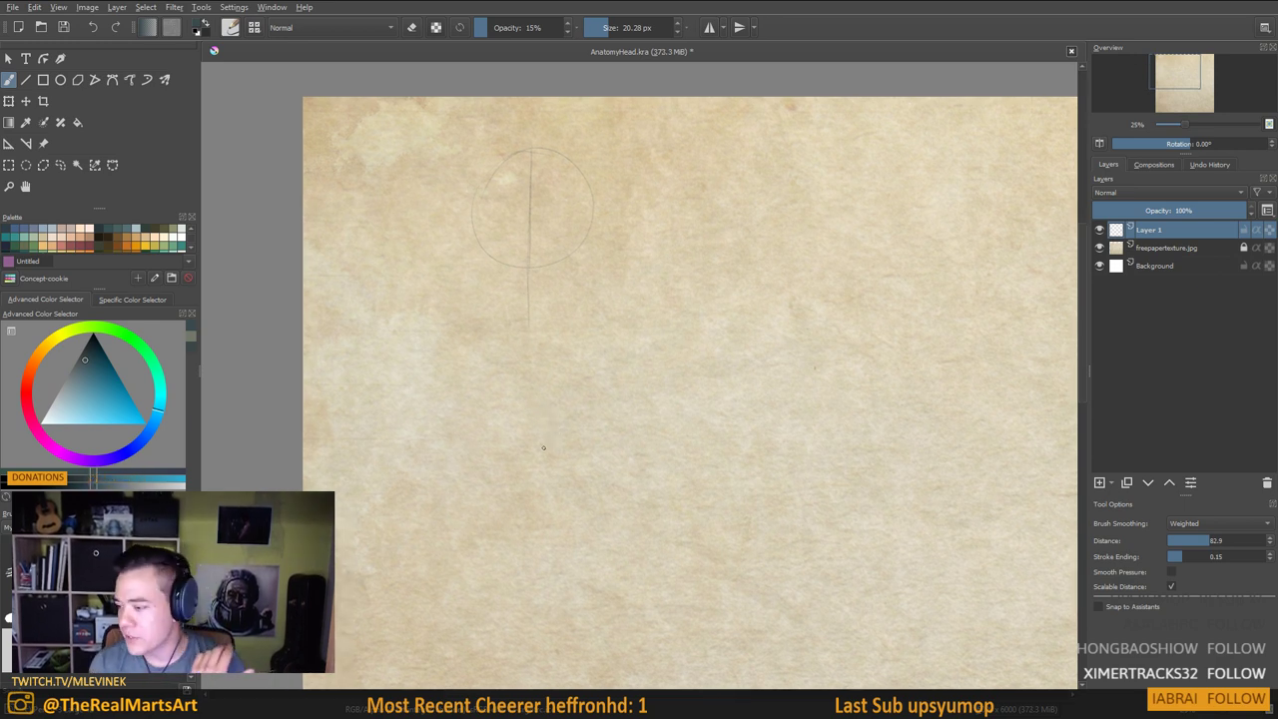
# Draw an arrow-like mark from a diagonal line and a short bent line beside the head circle, on its right
pyautogui.moveTo(763, 238); pyautogui.dragTo(665, 296)
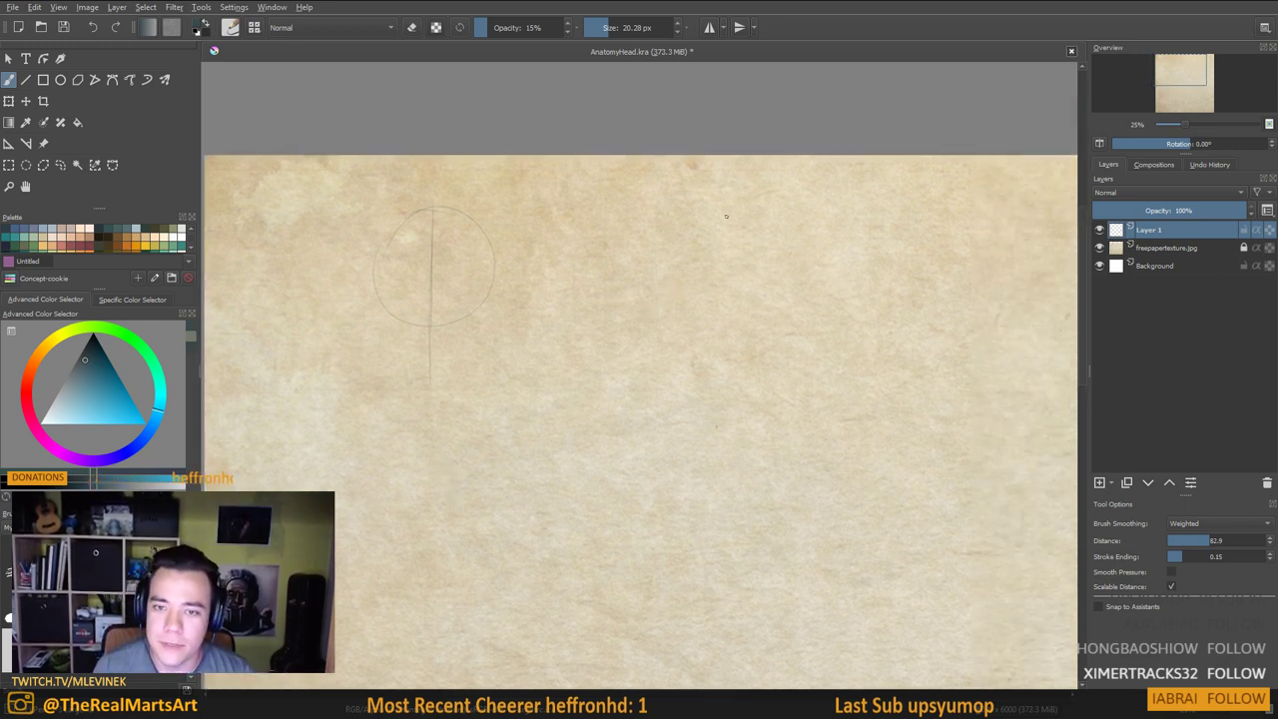
pyautogui.moveTo(605, 211)
pyautogui.mouseDown()
pyautogui.moveTo(567, 225)
pyautogui.moveTo(575, 265)
pyautogui.mouseUp()
pyautogui.moveTo(640, 342); pyautogui.dragTo(567, 378)
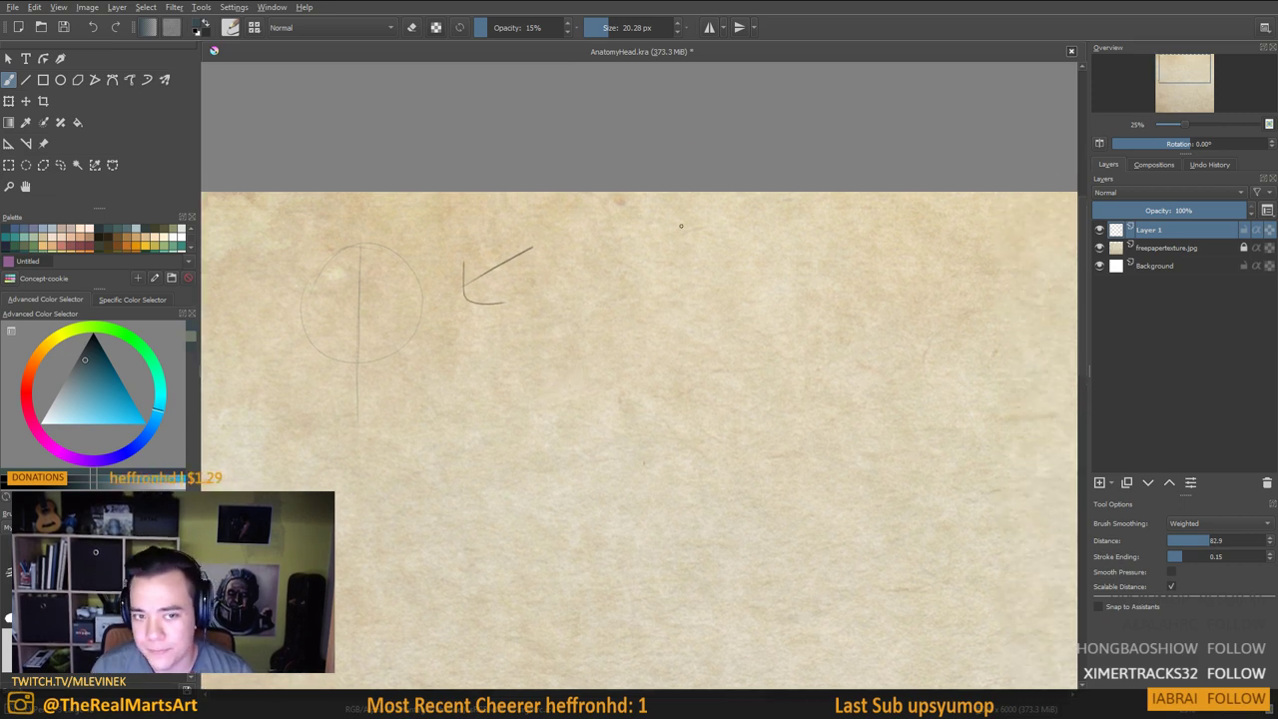
pyautogui.moveTo(718, 294)
pyautogui.mouseDown()
pyautogui.moveTo(725, 283)
pyautogui.moveTo(657, 300)
pyautogui.moveTo(770, 281)
pyautogui.mouseUp()
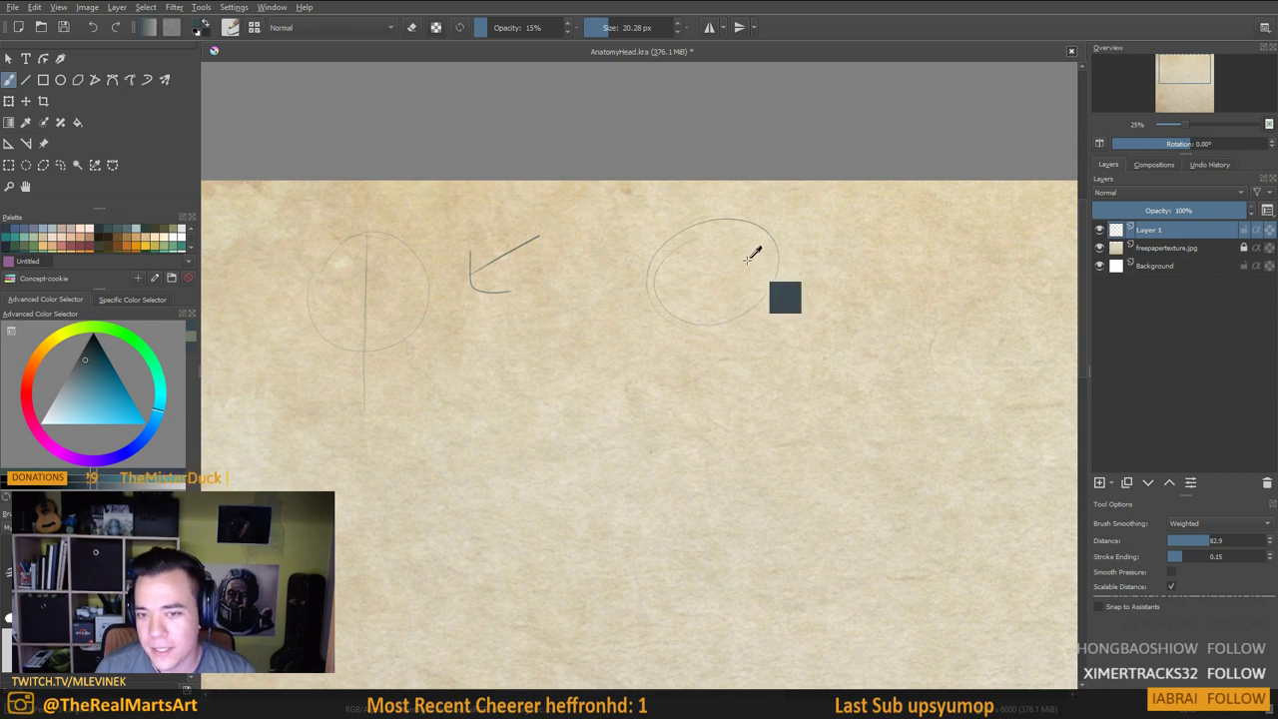
pyautogui.hotkey('ctrl', 'z')
pyautogui.moveTo(667, 294)
pyautogui.mouseDown()
pyautogui.moveTo(744, 223)
pyautogui.moveTo(661, 254)
pyautogui.moveTo(725, 211)
pyautogui.moveTo(628, 312)
pyautogui.moveTo(706, 220)
pyautogui.moveTo(634, 270)
pyautogui.moveTo(721, 321)
pyautogui.moveTo(730, 262)
pyautogui.moveTo(661, 239)
pyautogui.moveTo(652, 289)
pyautogui.mouseUp()
pyautogui.hotkey('ctrl', 'z')
pyautogui.hotkey('ctrl', 'z')
pyautogui.hotkey('ctrl', 'z')
pyautogui.hotkey('ctrl', 'z')
pyautogui.hotkey('ctrl', 'z')
pyautogui.hotkey('ctrl', 'z')
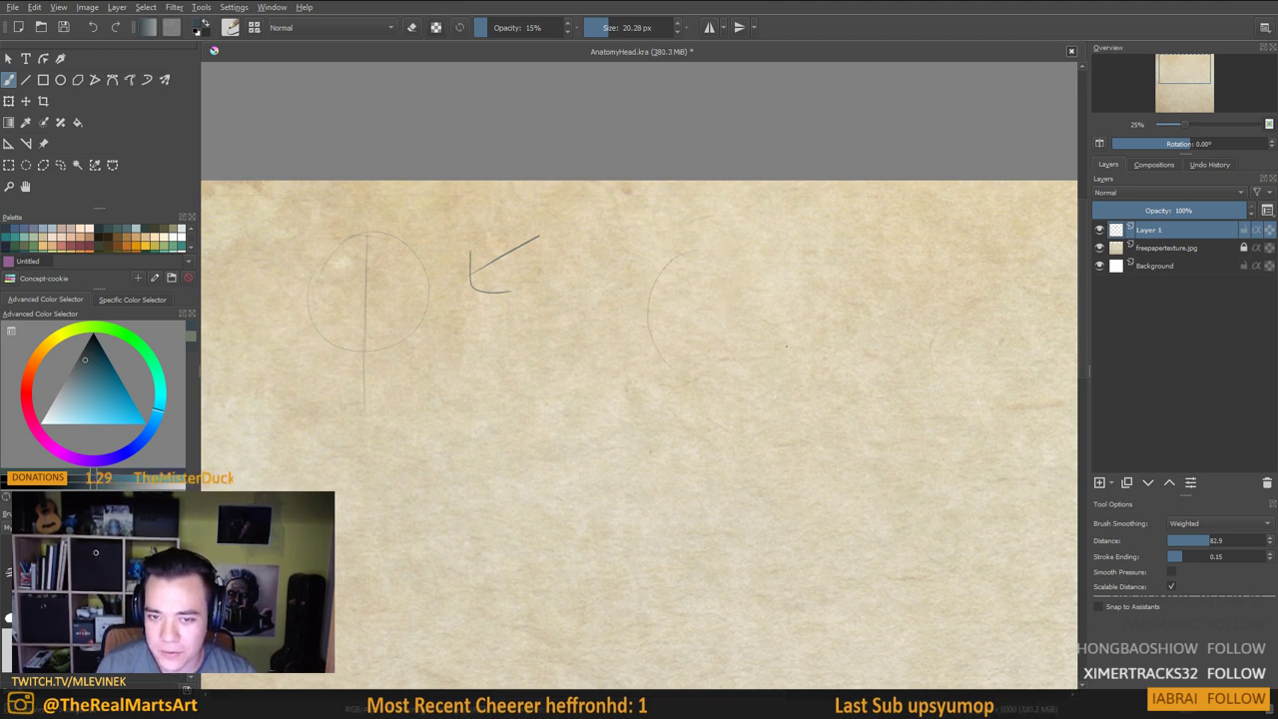
pyautogui.hotkey('ctrl', 'z')
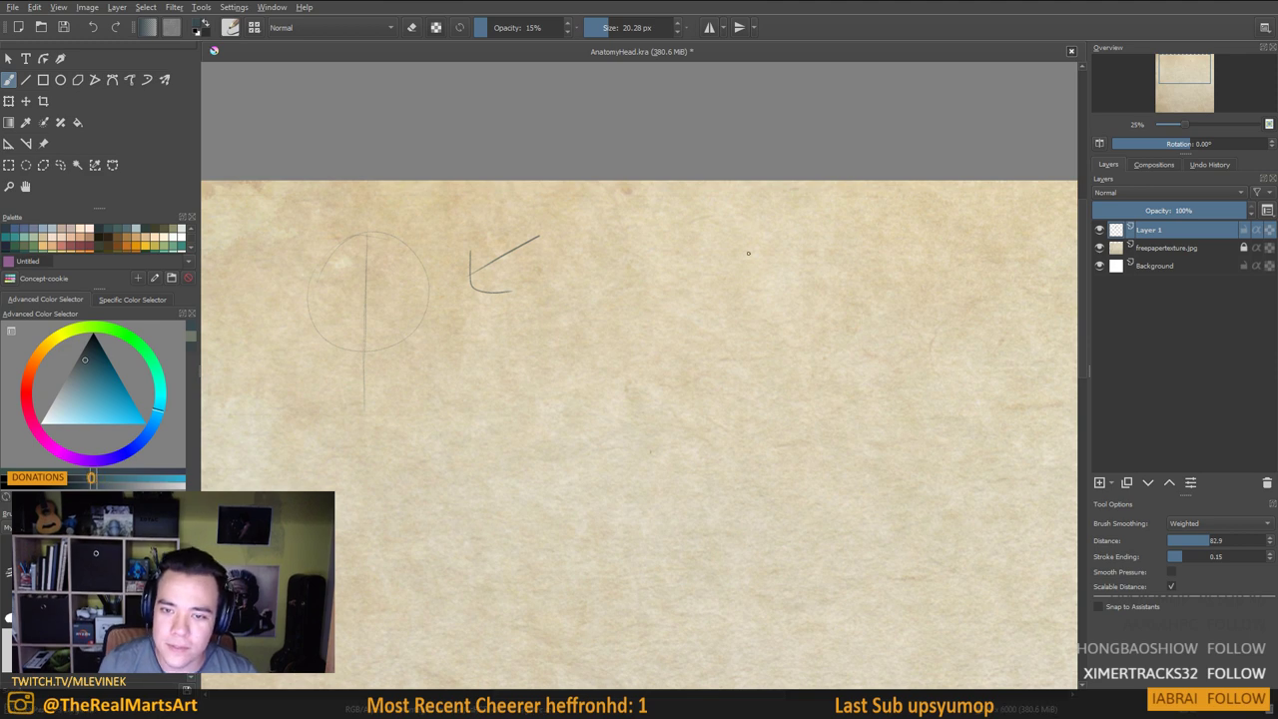
pyautogui.moveTo(721, 234)
pyautogui.mouseDown()
pyautogui.moveTo(744, 361)
pyautogui.moveTo(687, 266)
pyautogui.mouseUp()
pyautogui.hotkey('ctrl', 'z')
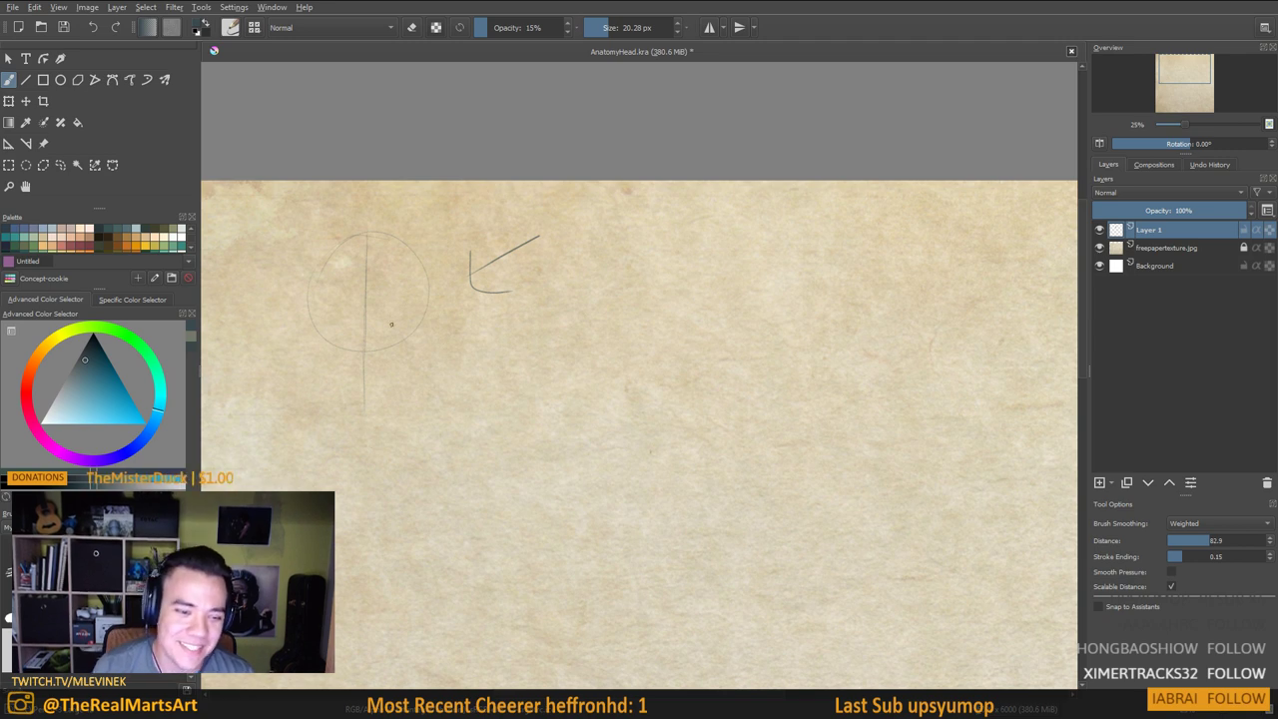
pyautogui.moveTo(442, 383); pyautogui.dragTo(662, 338)
pyautogui.moveTo(596, 297); pyautogui.dragTo(650, 320)
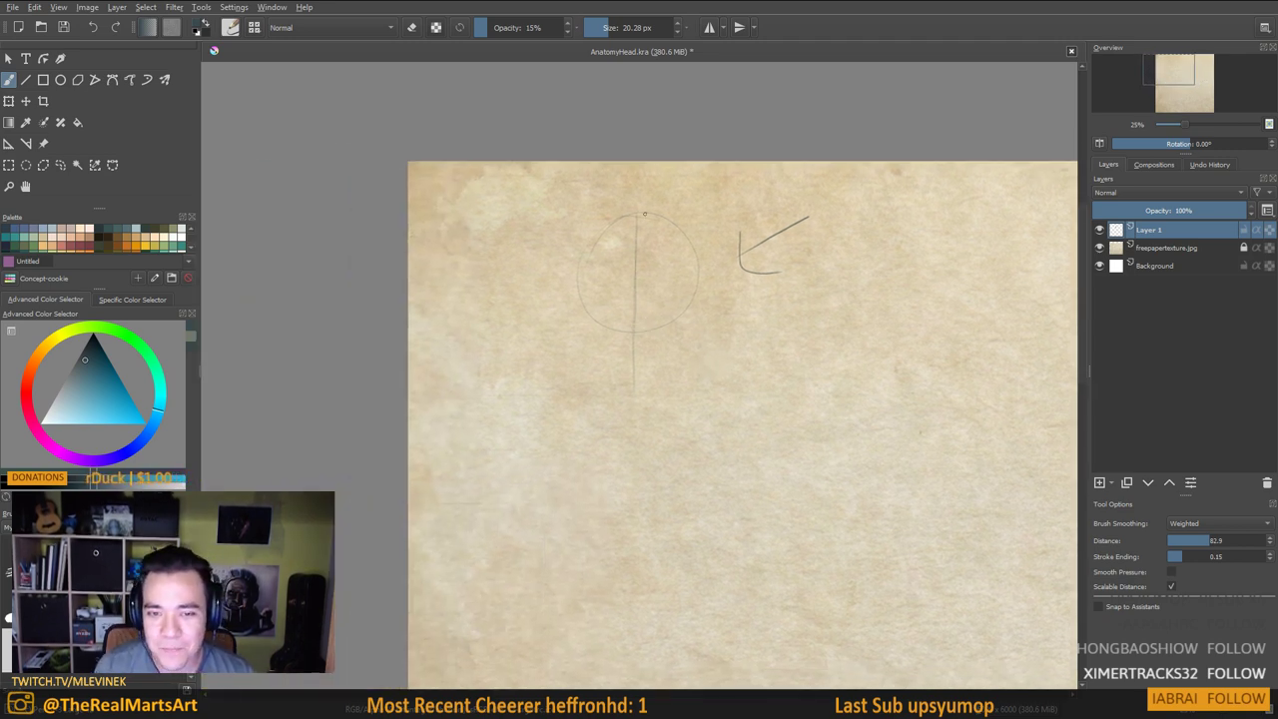
pyautogui.moveTo(770, 231); pyautogui.dragTo(754, 243)
pyautogui.moveTo(696, 338); pyautogui.dragTo(681, 348)
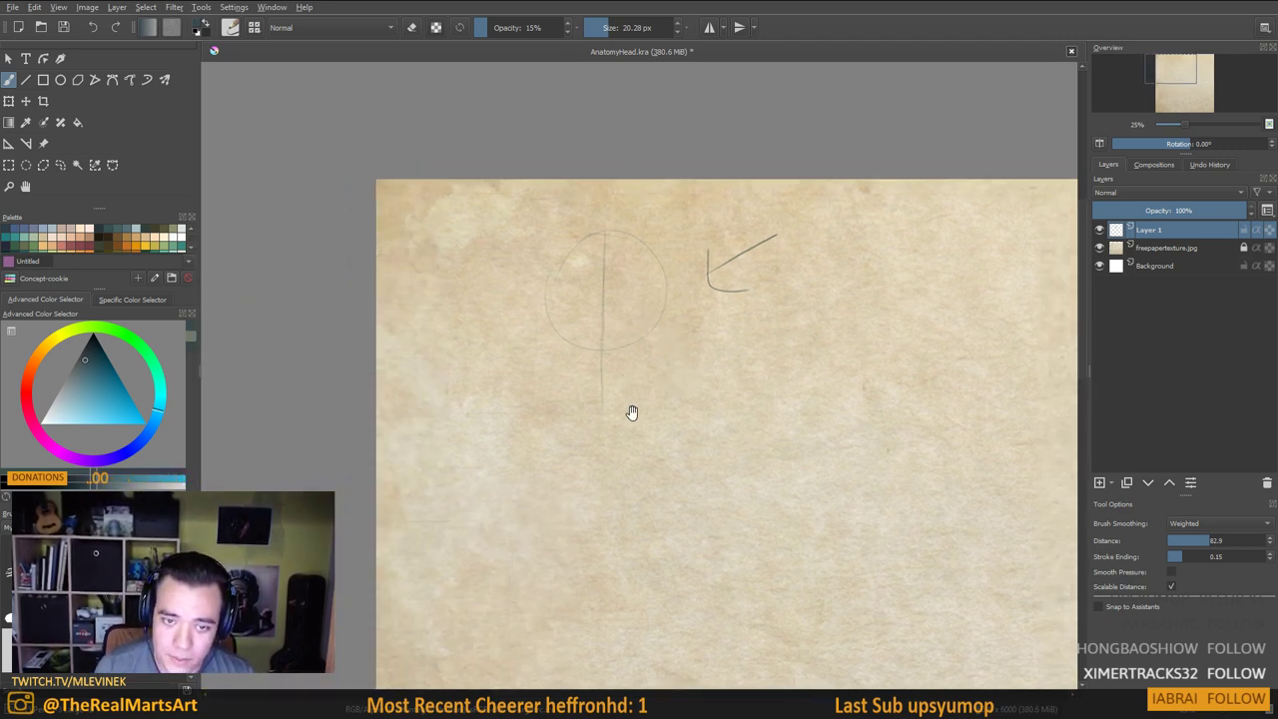
pyautogui.moveTo(633, 414); pyautogui.dragTo(670, 378)
pyautogui.moveTo(698, 274); pyautogui.dragTo(692, 284)
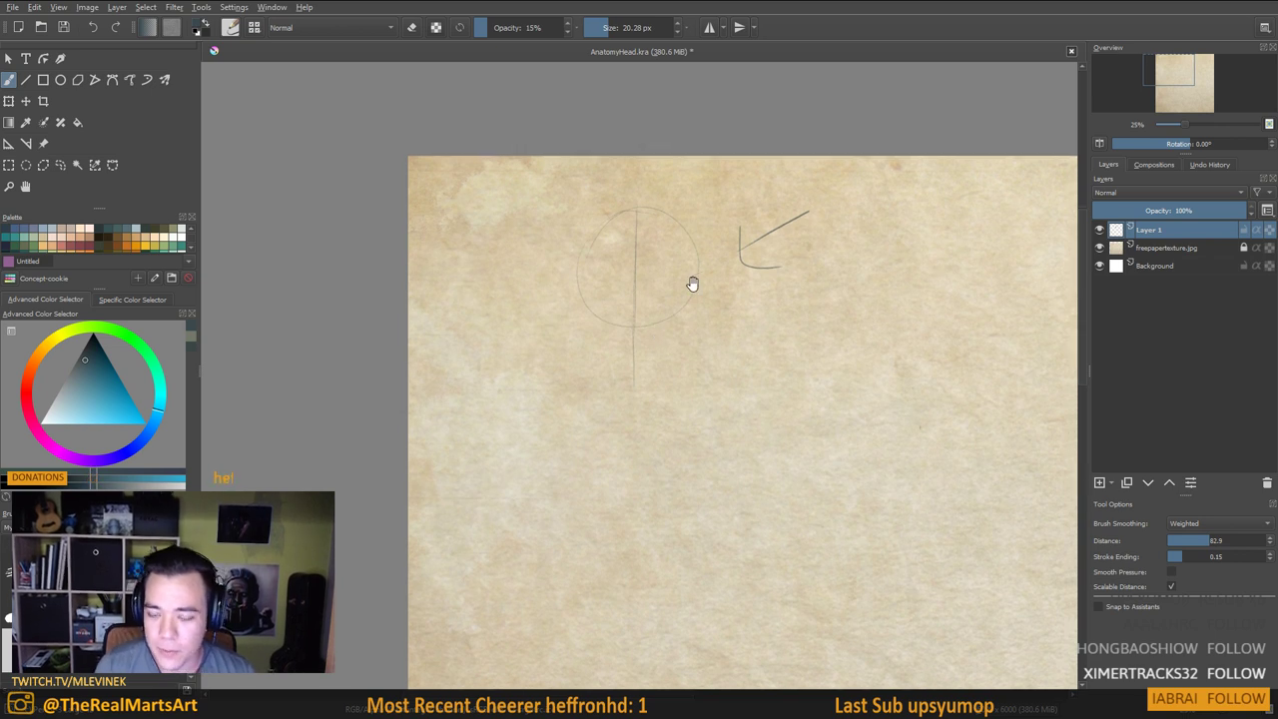
pyautogui.moveTo(717, 183); pyautogui.dragTo(690, 214)
pyautogui.moveTo(686, 194); pyautogui.dragTo(722, 217)
pyautogui.hotkey('ctrl', 'z')
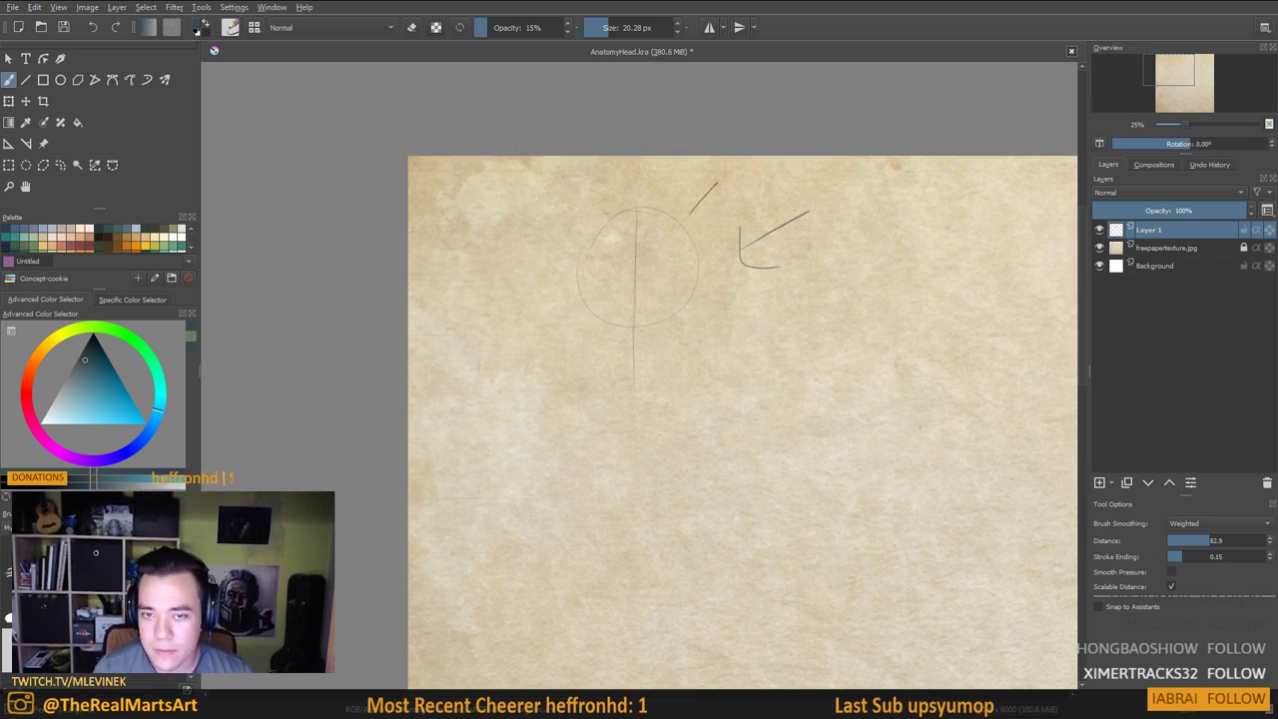
pyautogui.hotkey('ctrl', 'z')
# Sketch a second, larger head circle to the right of the arrow mark, using several overlapping light strokes
pyautogui.moveTo(739, 331); pyautogui.dragTo(523, 368)
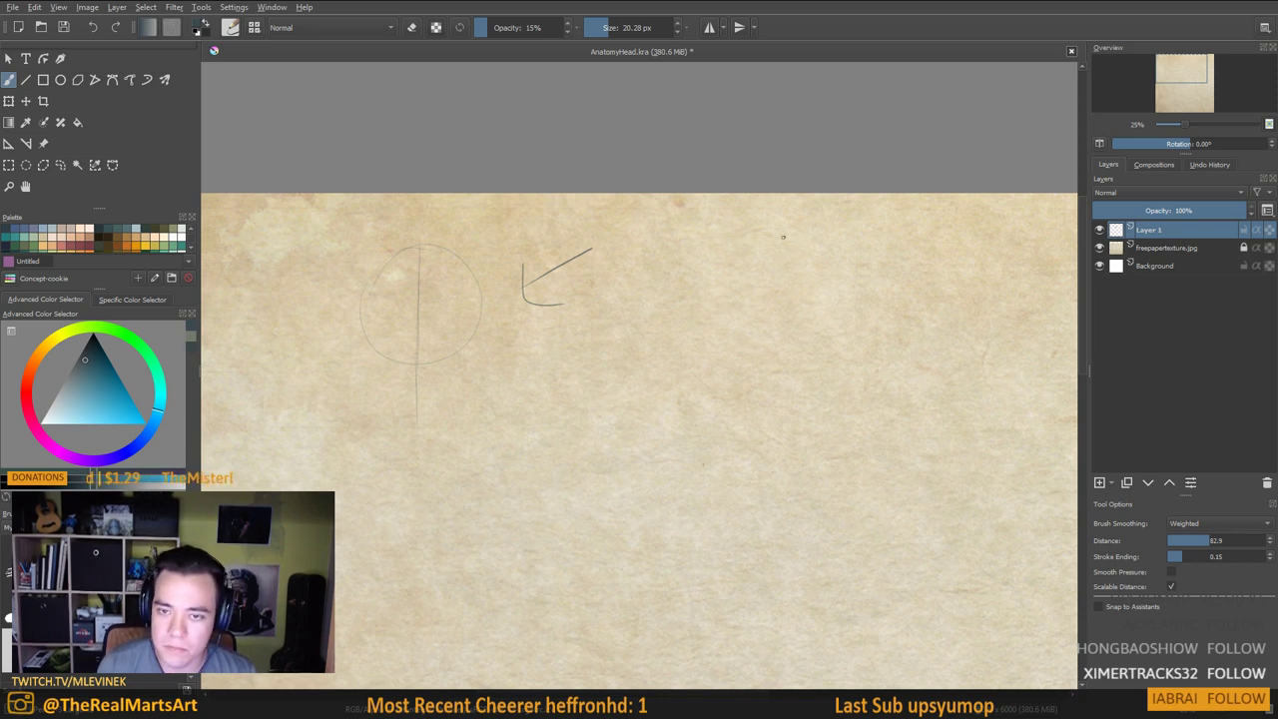
pyautogui.moveTo(762, 231)
pyautogui.mouseDown()
pyautogui.moveTo(767, 368)
pyautogui.moveTo(797, 230)
pyautogui.moveTo(839, 285)
pyautogui.moveTo(712, 241)
pyautogui.moveTo(694, 308)
pyautogui.moveTo(732, 369)
pyautogui.mouseUp()
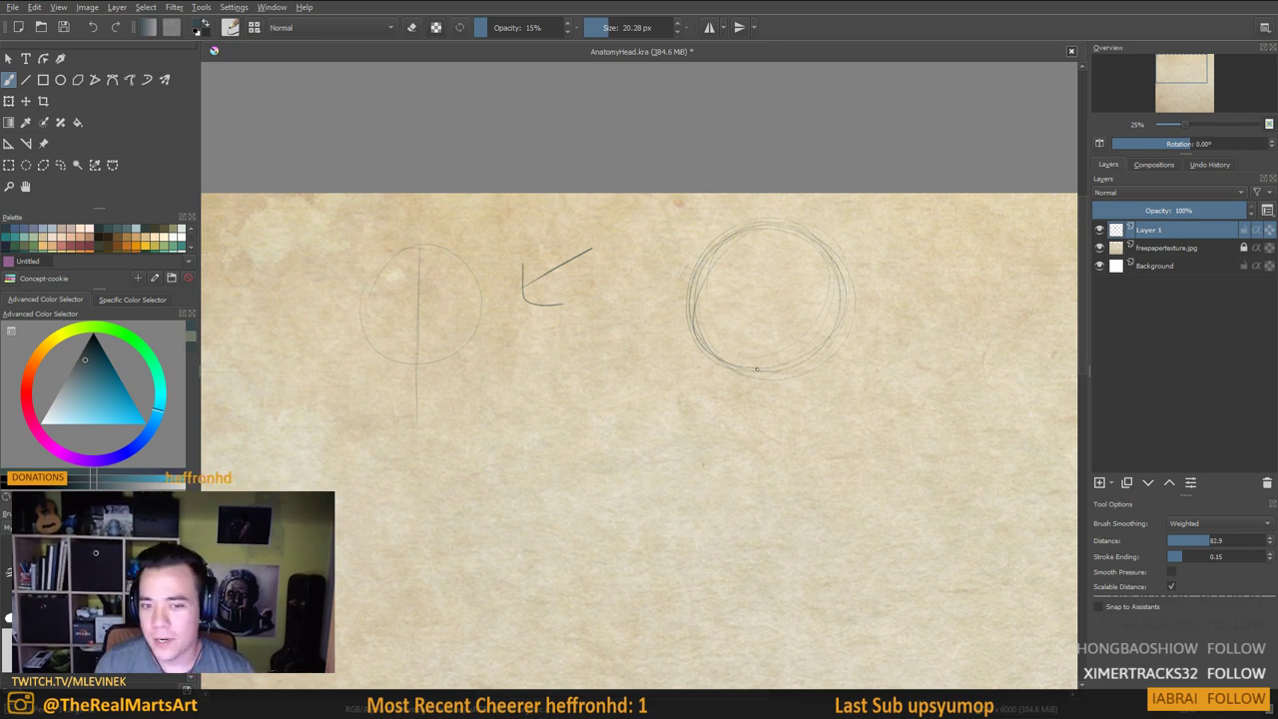
pyautogui.moveTo(663, 457); pyautogui.dragTo(705, 403)
pyautogui.moveTo(677, 388); pyautogui.dragTo(739, 376)
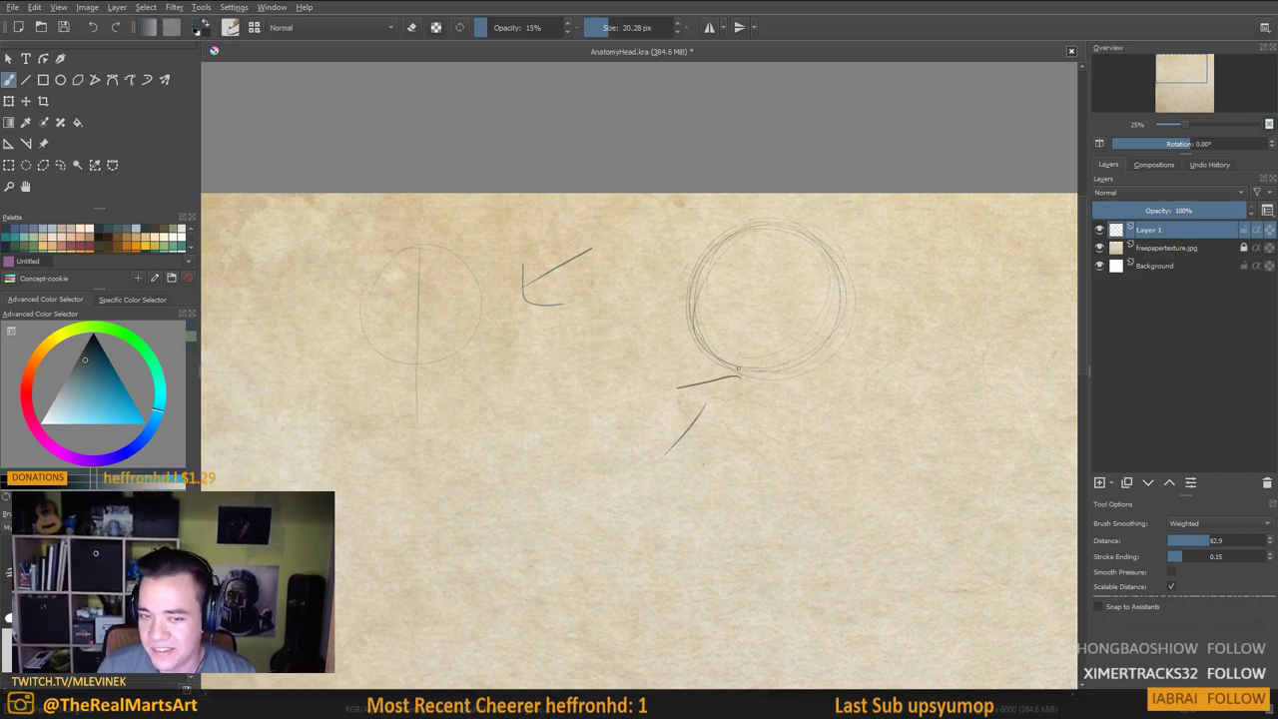
pyautogui.moveTo(809, 358); pyautogui.dragTo(803, 338)
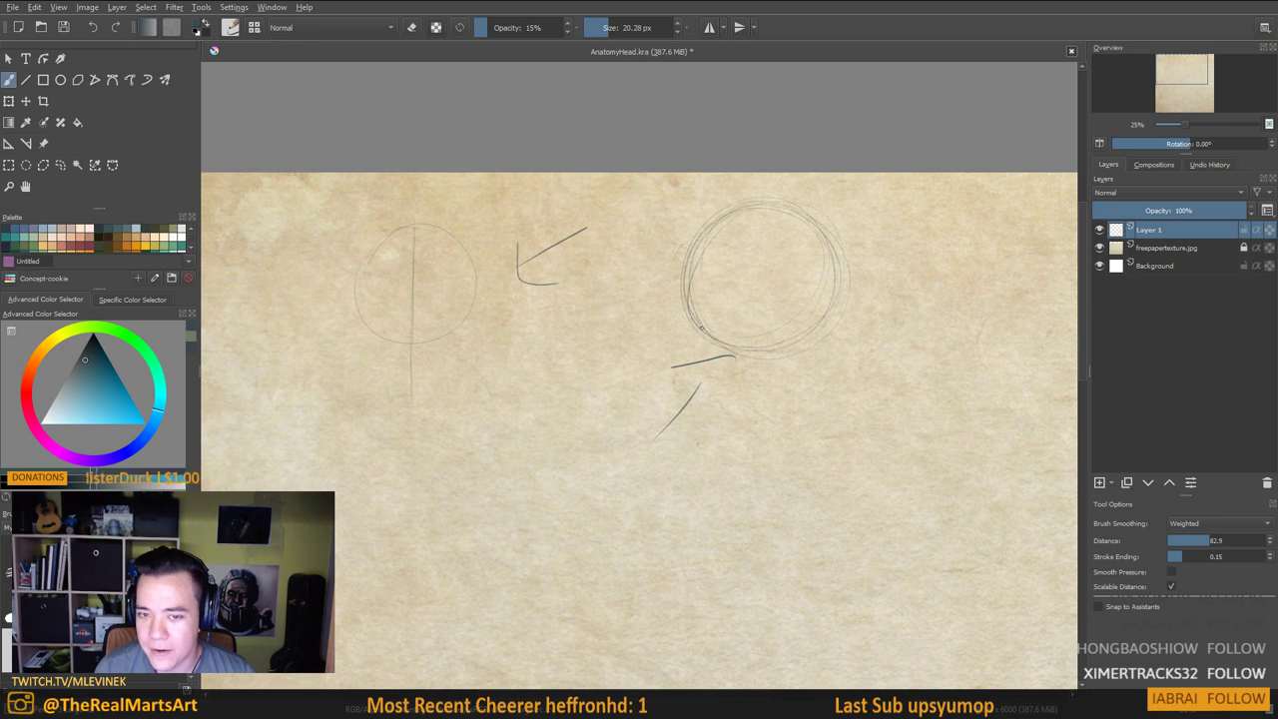
pyautogui.moveTo(761, 342); pyautogui.dragTo(626, 351)
pyautogui.hotkey('ctrl', 'z')
pyautogui.hotkey('ctrl', 'z')
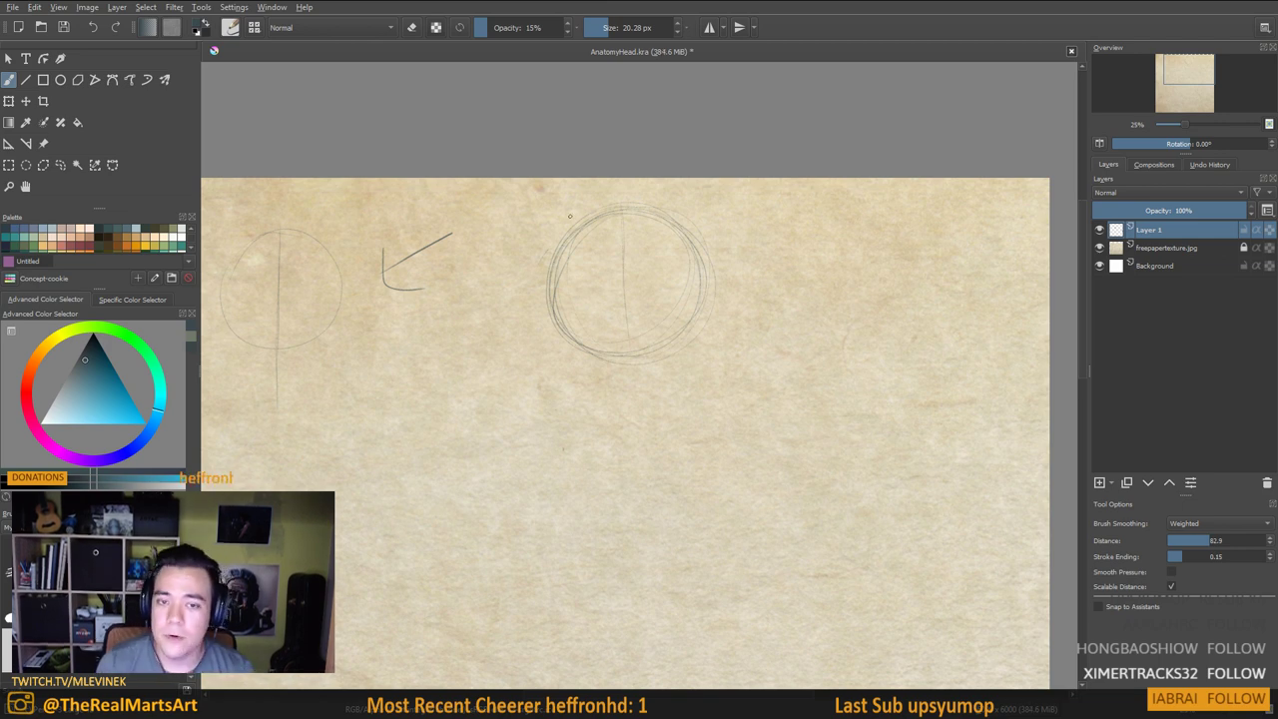
# Draw a slightly slanted centre line down through the larger circle and tapering jaw lines from both sides that meet at a chin
pyautogui.moveTo(626, 308)
pyautogui.mouseDown()
pyautogui.moveTo(633, 465)
pyautogui.moveTo(658, 429)
pyautogui.mouseUp()
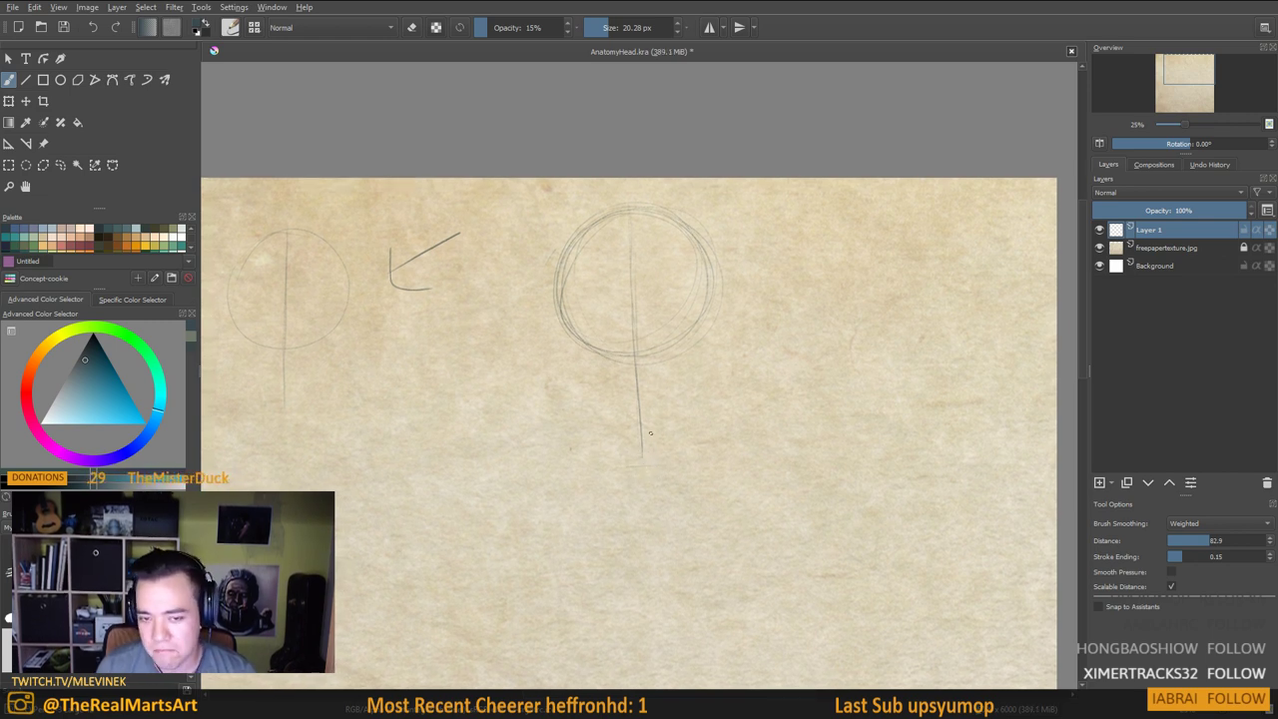
pyautogui.moveTo(613, 331); pyautogui.dragTo(628, 360)
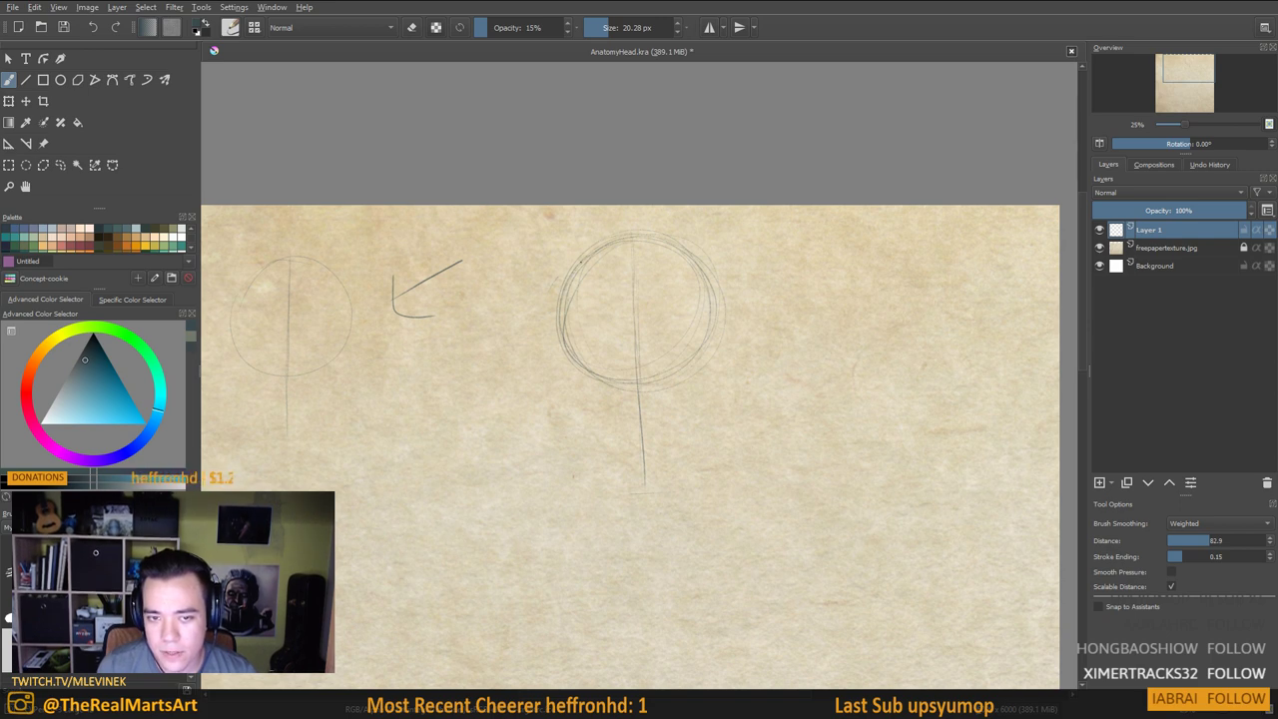
pyautogui.moveTo(562, 316); pyautogui.dragTo(615, 444)
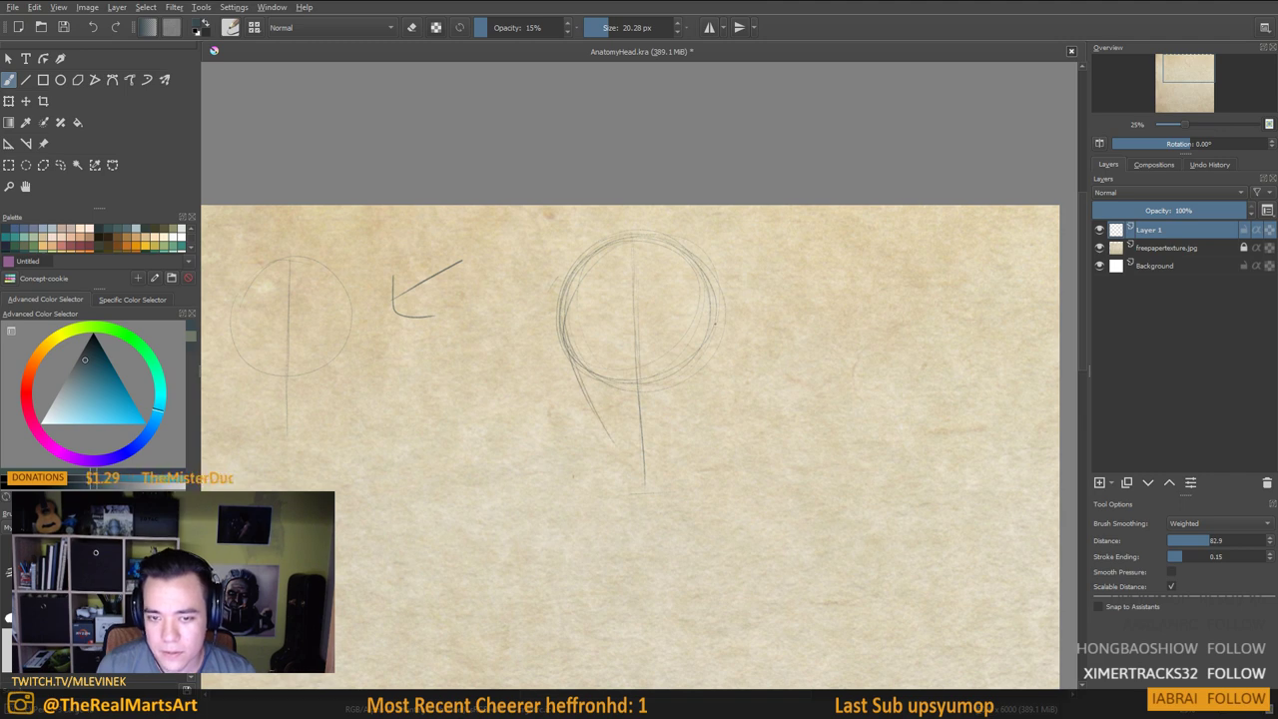
pyautogui.moveTo(710, 303); pyautogui.dragTo(674, 421)
pyautogui.moveTo(708, 334)
pyautogui.mouseDown()
pyautogui.moveTo(667, 435)
pyautogui.moveTo(710, 436)
pyautogui.moveTo(647, 431)
pyautogui.moveTo(700, 423)
pyautogui.mouseUp()
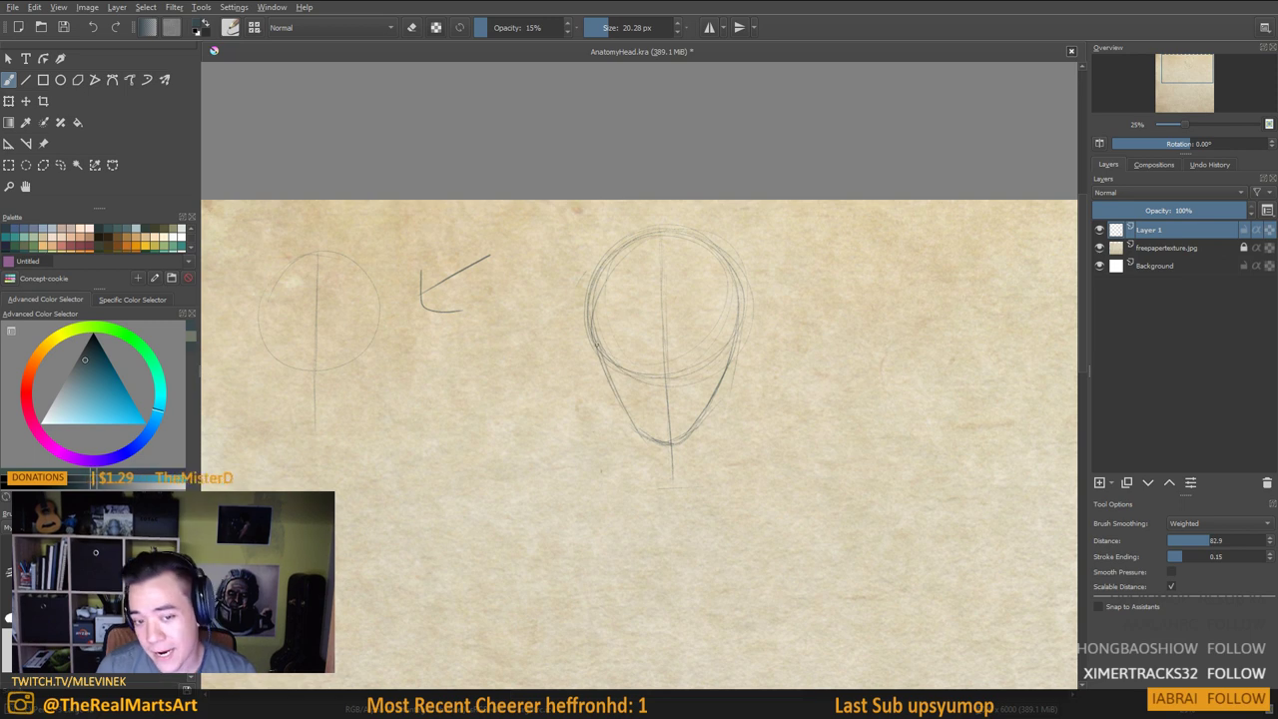
pyautogui.moveTo(697, 430); pyautogui.dragTo(706, 431)
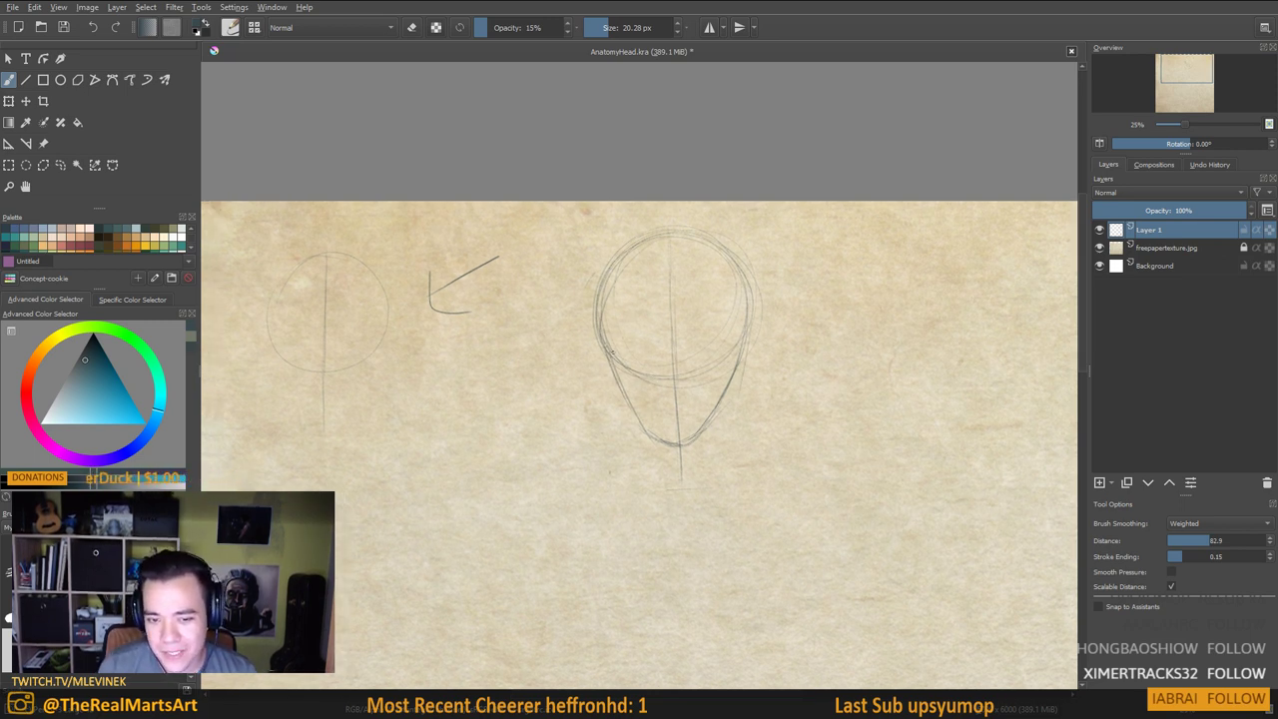
# Rework both sides of the jaw with darker strokes, adding wider, angular jaw corners that run down to the chin
pyautogui.moveTo(612, 360)
pyautogui.mouseDown()
pyautogui.moveTo(624, 406)
pyautogui.moveTo(674, 445)
pyautogui.mouseUp()
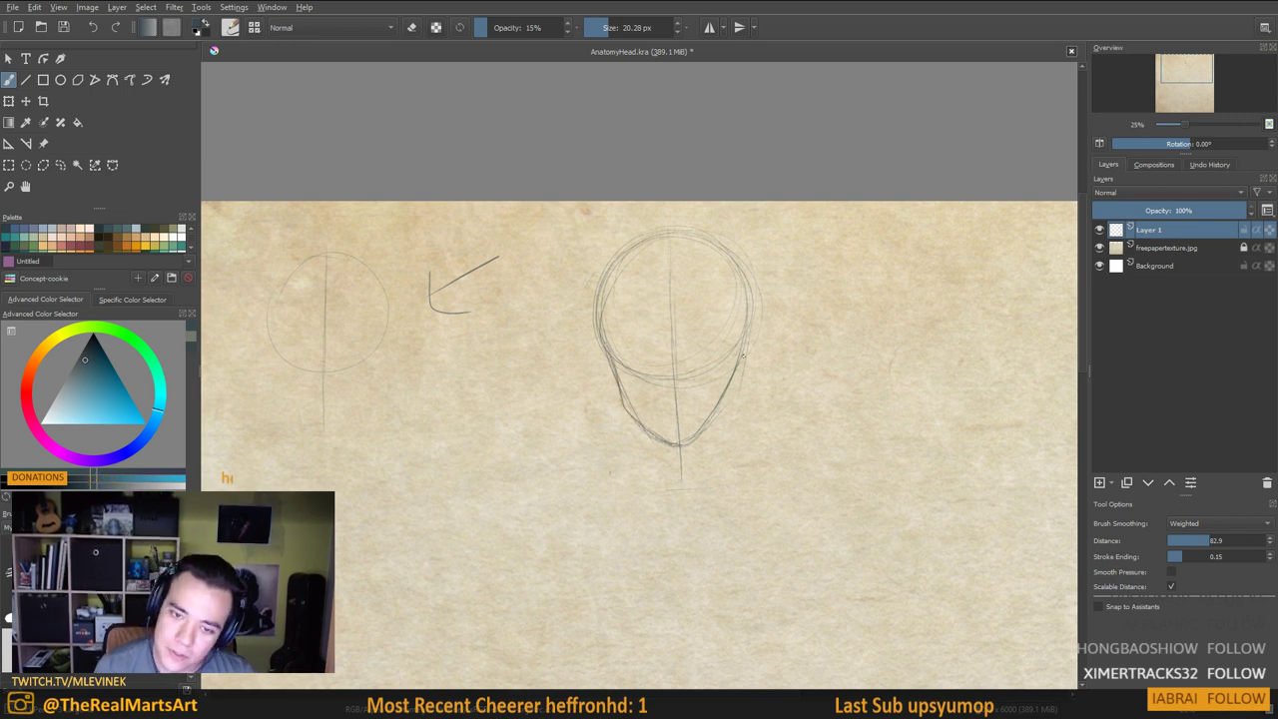
pyautogui.moveTo(742, 357)
pyautogui.mouseDown()
pyautogui.moveTo(731, 400)
pyautogui.moveTo(693, 435)
pyautogui.moveTo(651, 441)
pyautogui.mouseUp()
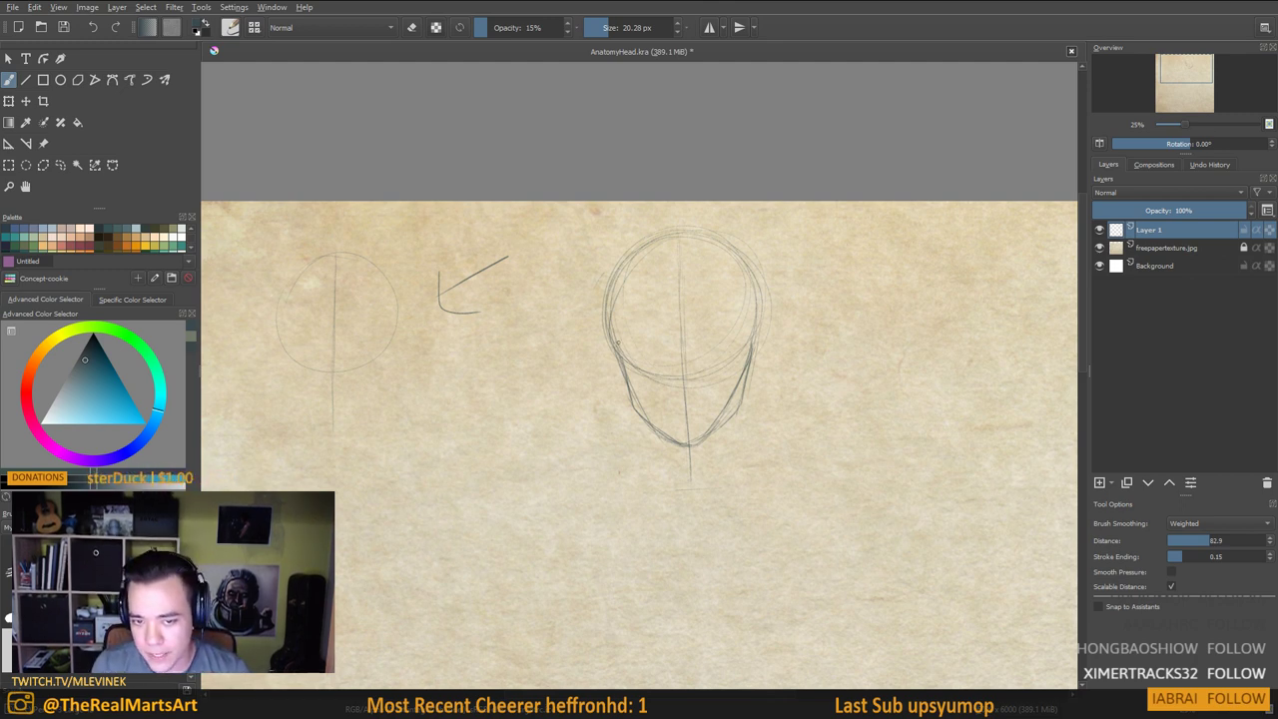
pyautogui.moveTo(618, 342); pyautogui.dragTo(630, 379)
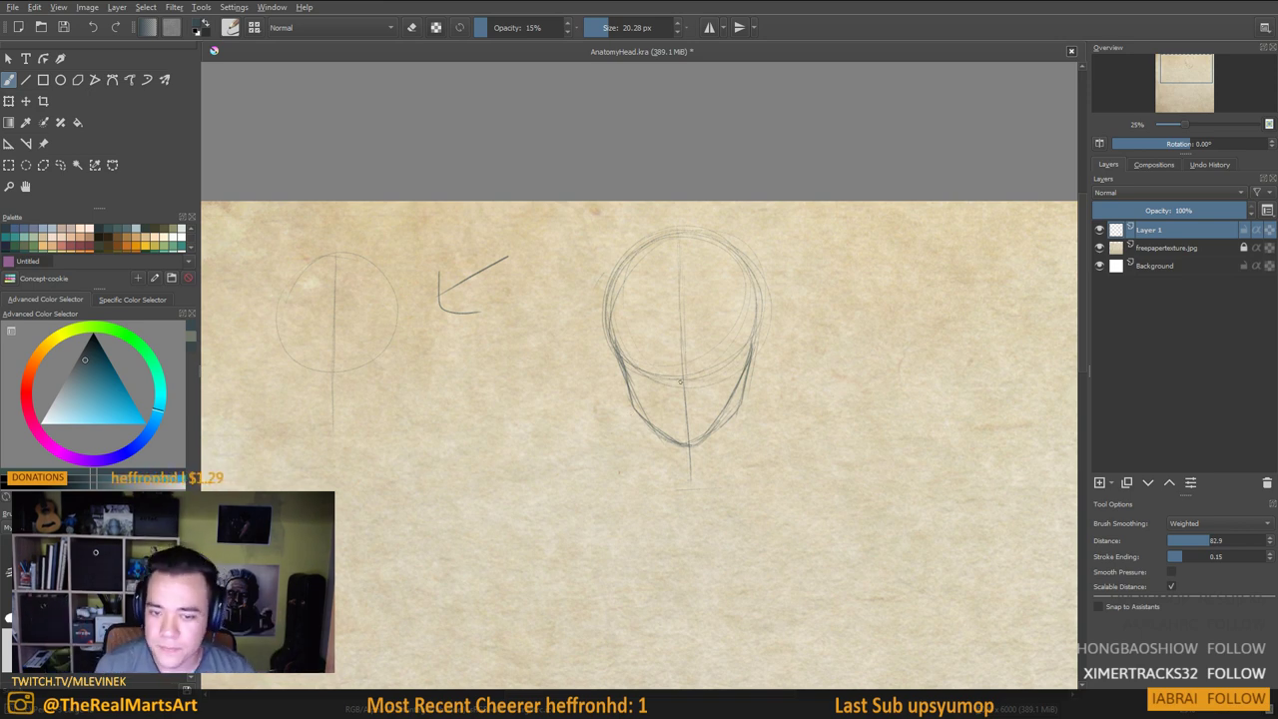
pyautogui.moveTo(654, 427); pyautogui.dragTo(673, 439)
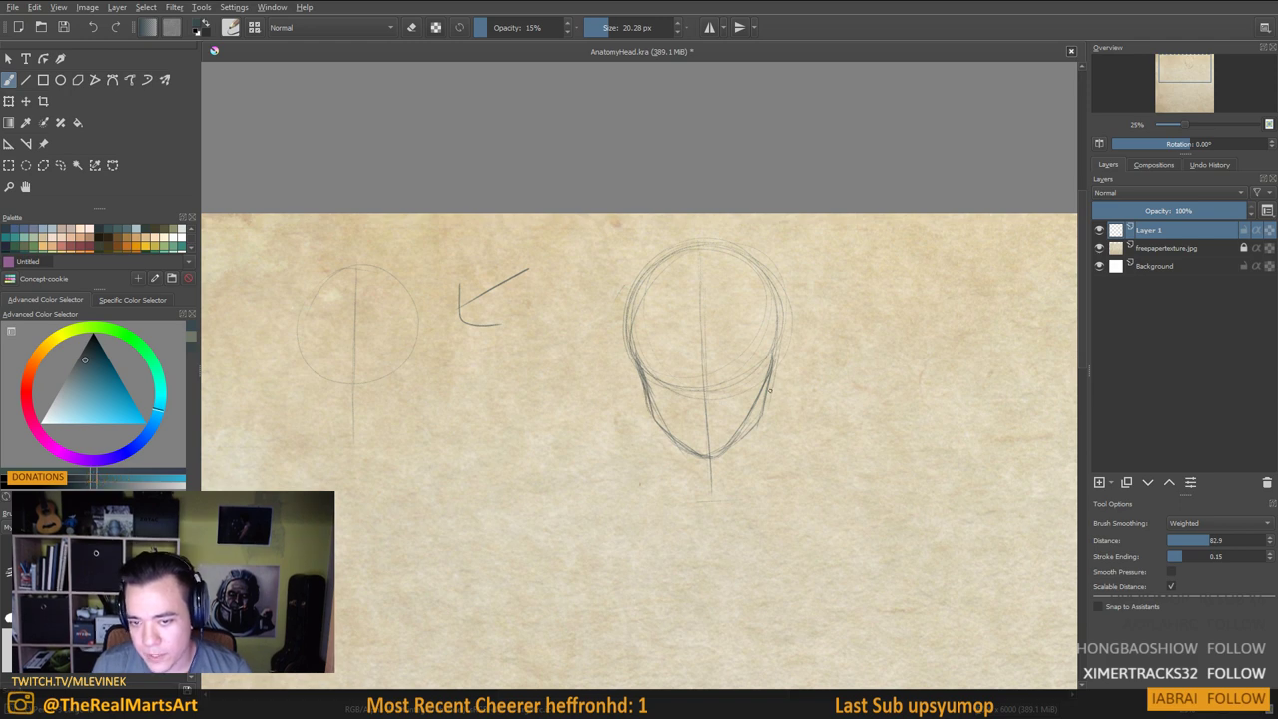
pyautogui.moveTo(666, 400); pyautogui.dragTo(676, 389)
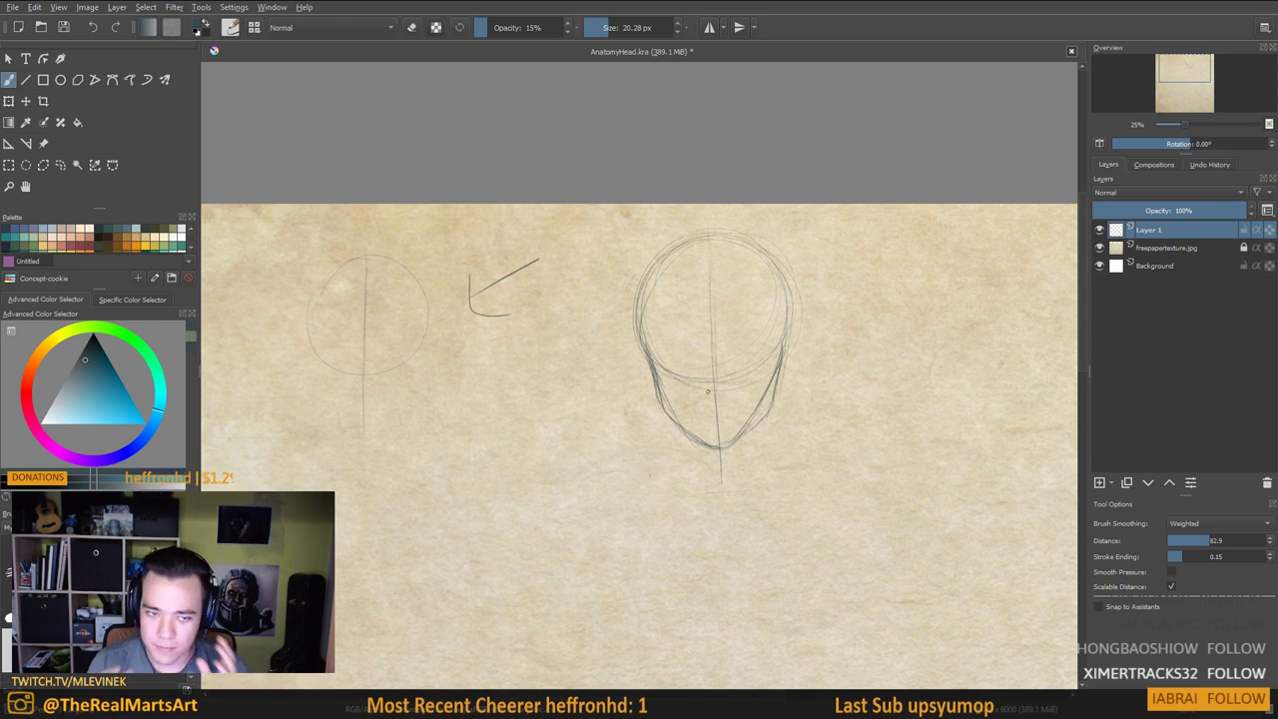
# Add a new layer above Layer 1 and switch the brush hue to red
pyautogui.moveTo(734, 410); pyautogui.dragTo(696, 458)
pyautogui.click(30, 399)
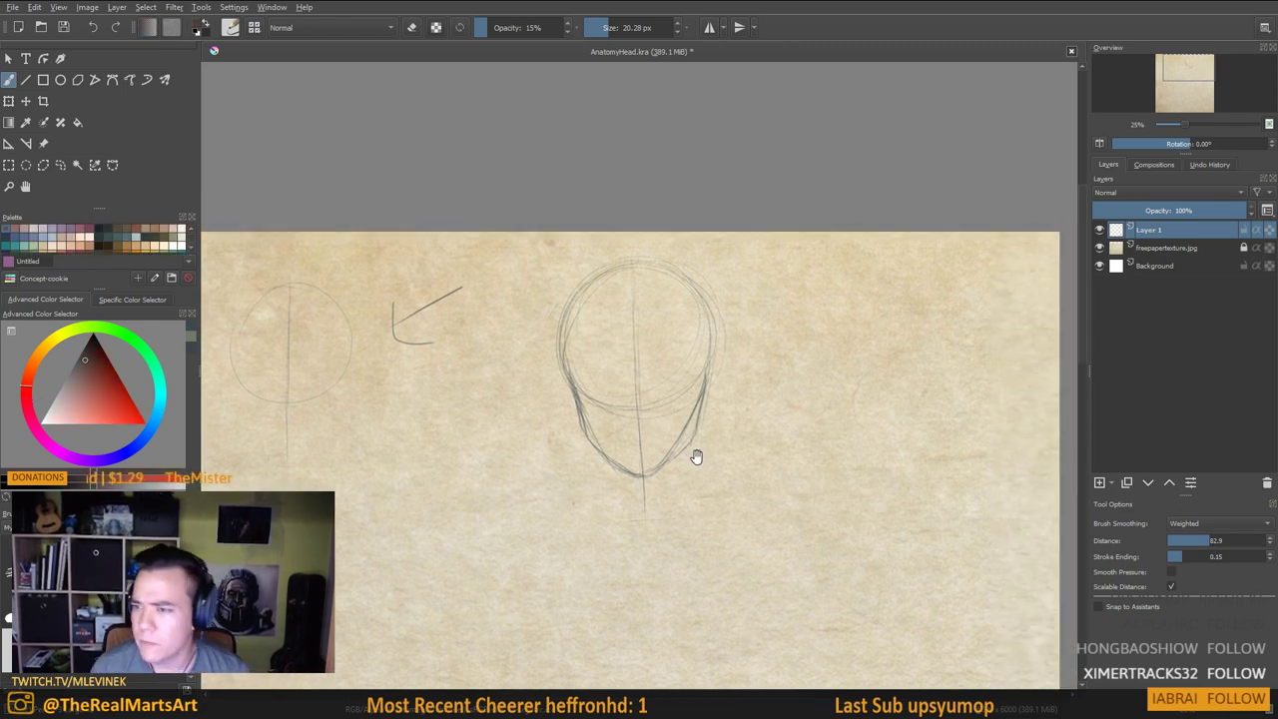
pyautogui.click(1100, 483)
pyautogui.scroll(-1, 747, 425)
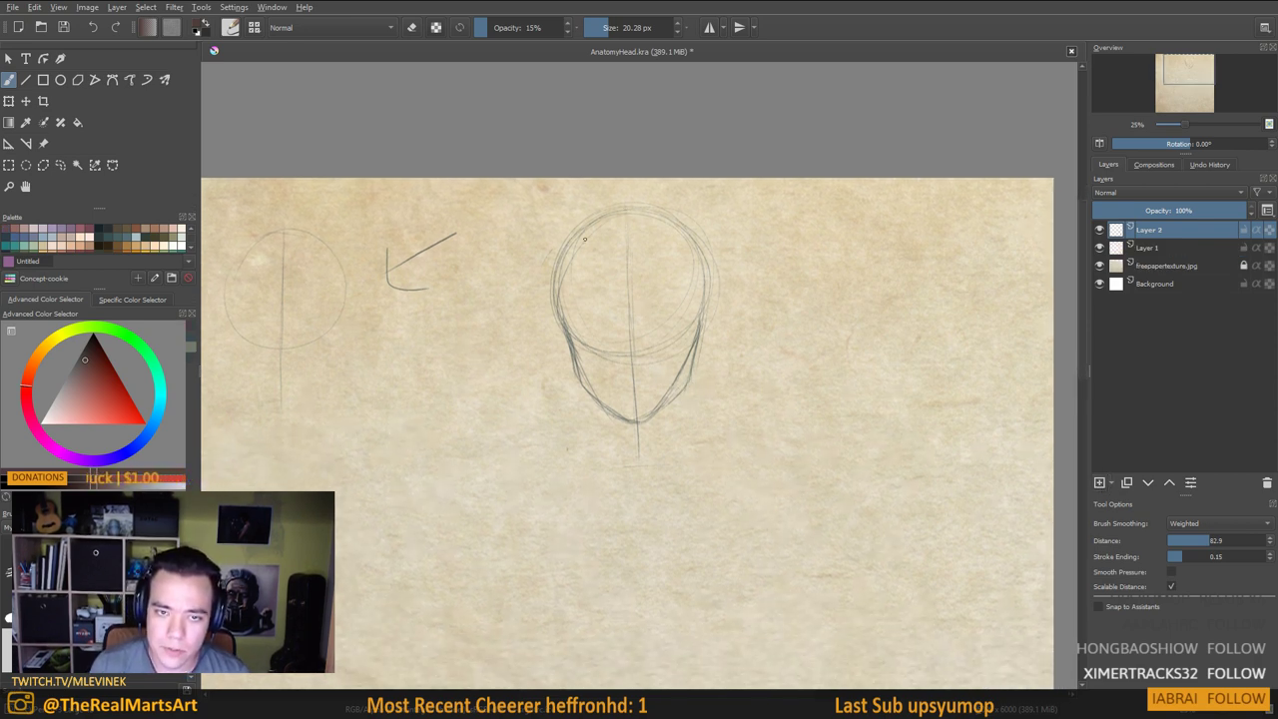
pyautogui.moveTo(569, 360)
pyautogui.mouseDown()
pyautogui.moveTo(554, 338)
pyautogui.moveTo(575, 367)
pyautogui.mouseUp()
pyautogui.moveTo(553, 312)
pyautogui.mouseDown()
pyautogui.moveTo(594, 391)
pyautogui.moveTo(614, 402)
pyautogui.mouseUp()
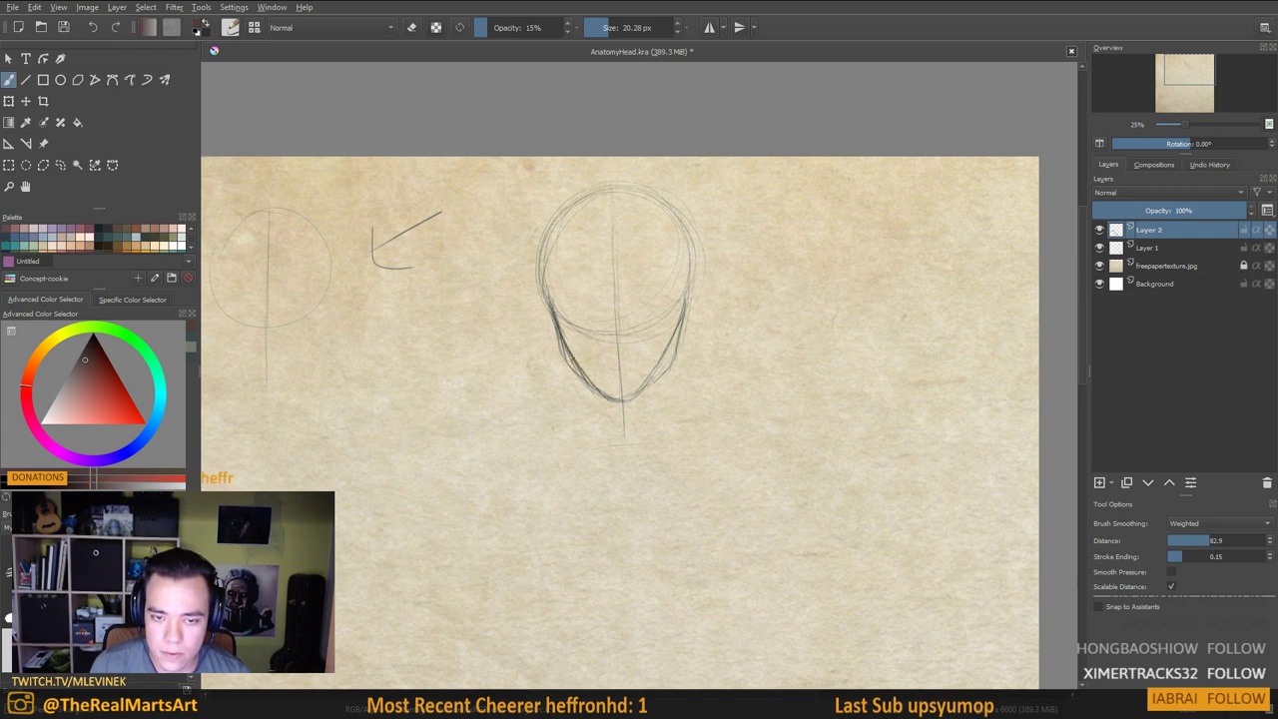
pyautogui.moveTo(572, 356); pyautogui.dragTo(614, 402)
pyautogui.hotkey('ctrl', 'z')
pyautogui.hotkey('ctrl', 'z')
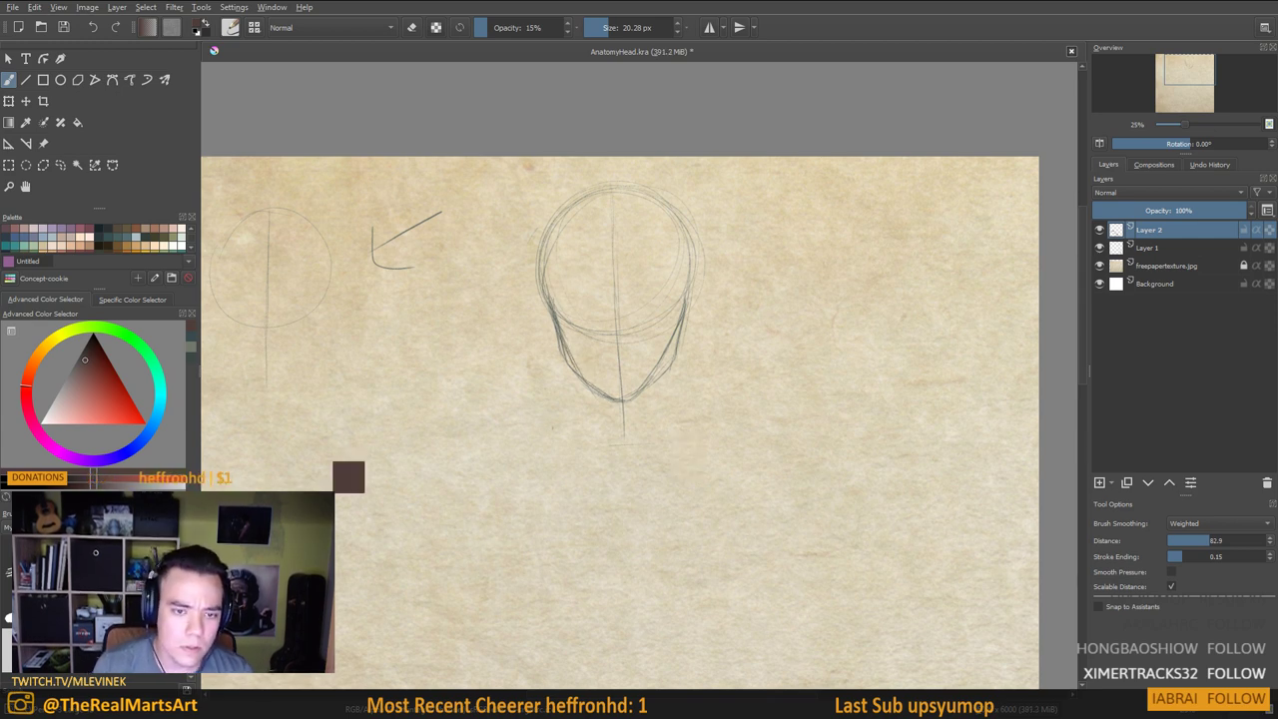
# Trace the narrow, tapered jawline on both sides in bright red on Layer 2, with short marks across the chin
pyautogui.click(126, 391)
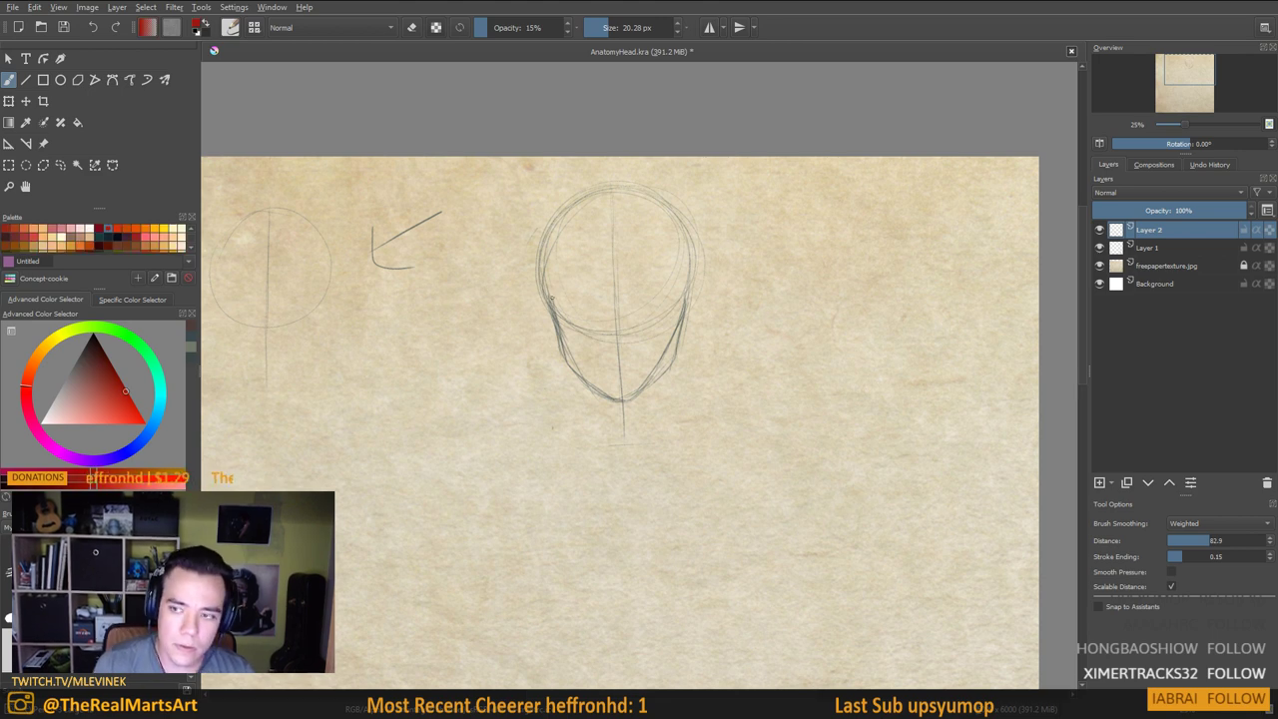
pyautogui.moveTo(549, 296); pyautogui.dragTo(616, 403)
pyautogui.moveTo(567, 344); pyautogui.dragTo(620, 401)
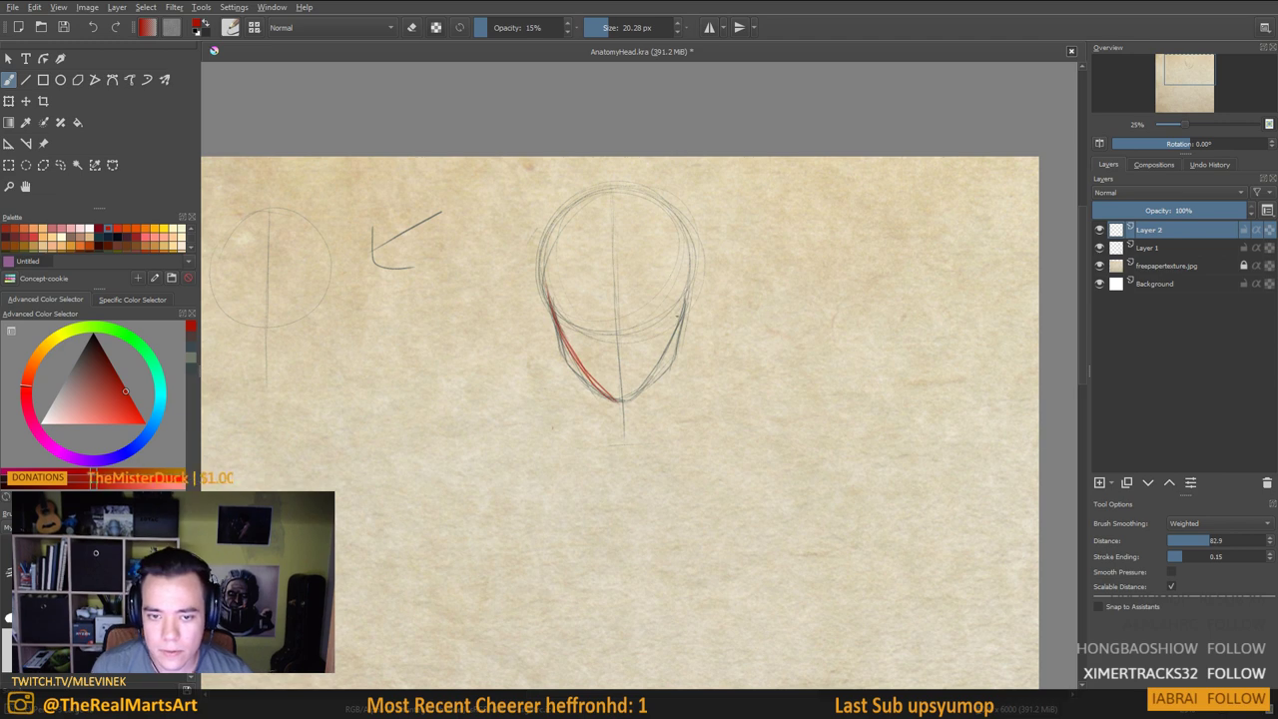
pyautogui.moveTo(687, 293)
pyautogui.mouseDown()
pyautogui.moveTo(627, 396)
pyautogui.moveTo(638, 437)
pyautogui.moveTo(666, 394)
pyautogui.moveTo(663, 414)
pyautogui.mouseUp()
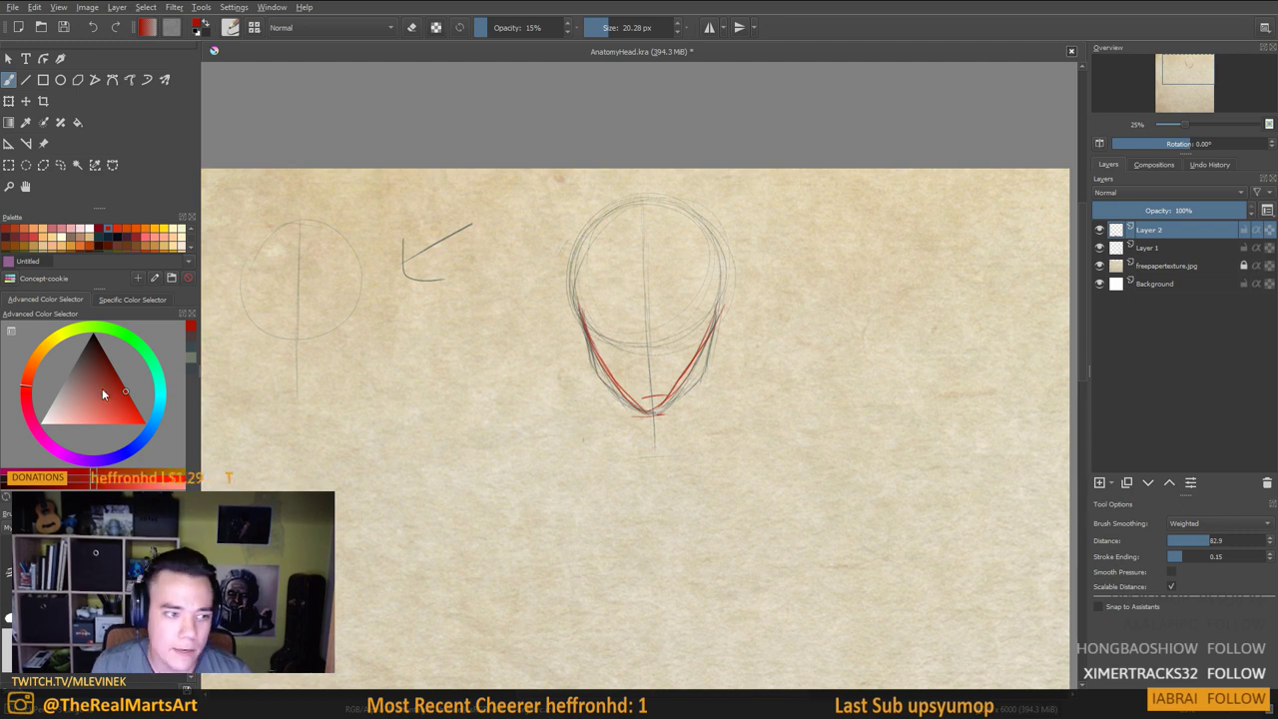
# Trace the wider, angular jawline on both sides in bright cyan, outside the red lines
pyautogui.click(159, 399)
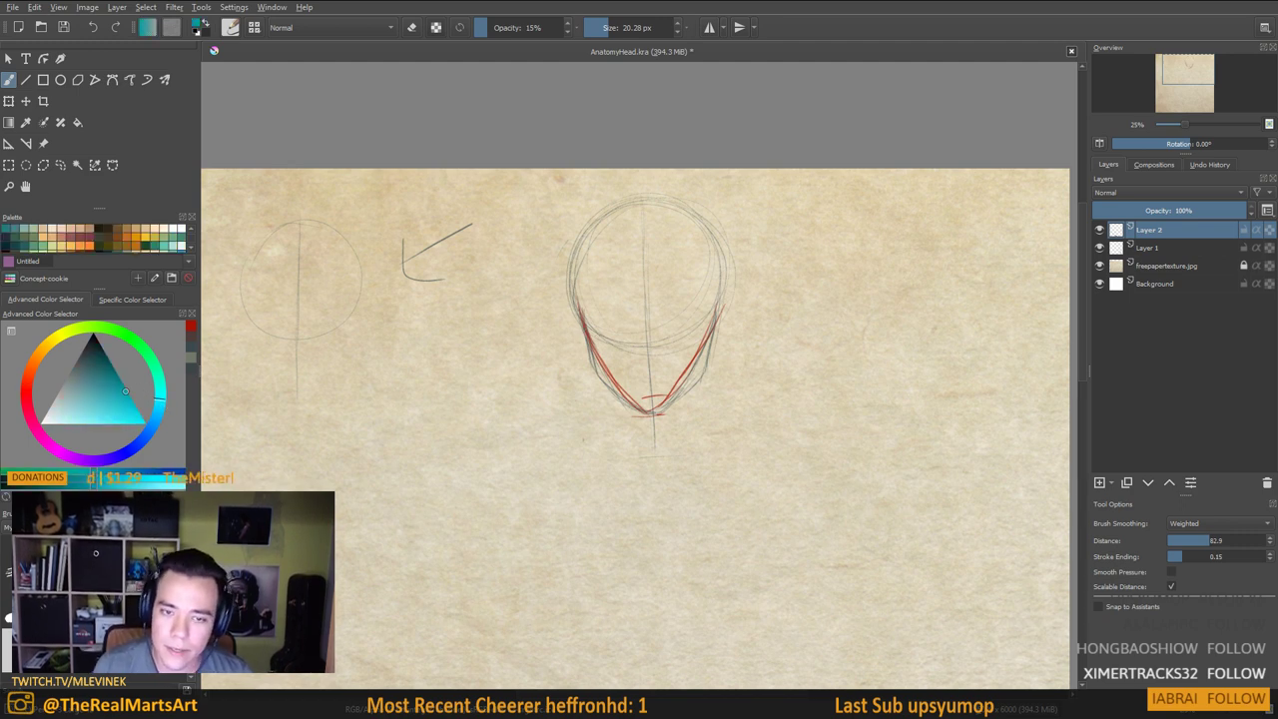
pyautogui.click(125, 391)
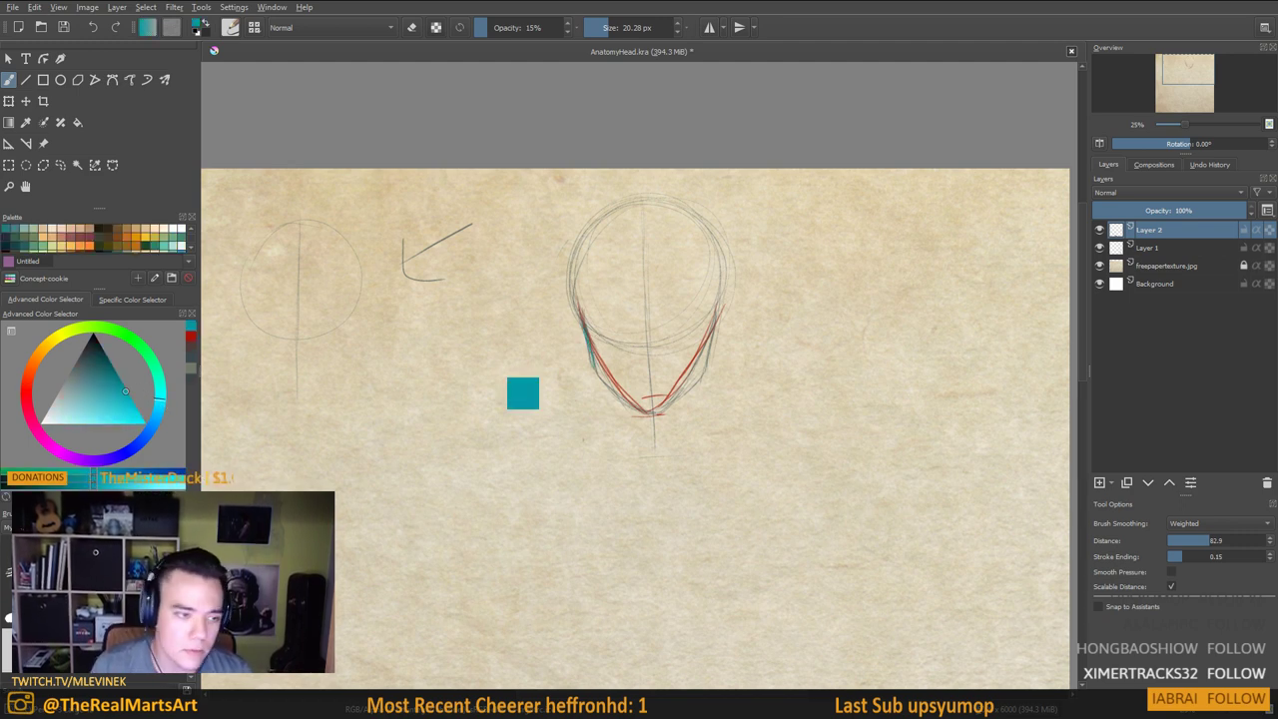
pyautogui.hotkey('ctrl', 'z')
pyautogui.click(134, 420)
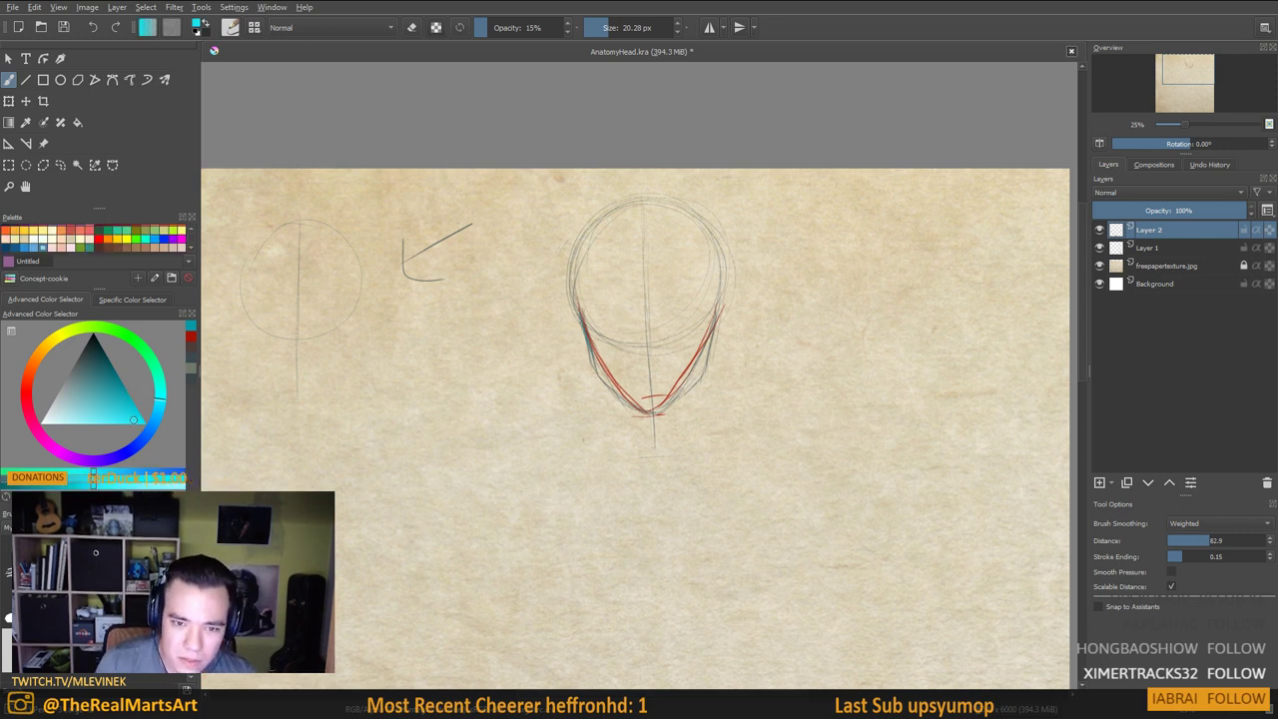
pyautogui.moveTo(583, 321)
pyautogui.mouseDown()
pyautogui.moveTo(595, 365)
pyautogui.moveTo(631, 409)
pyautogui.mouseUp()
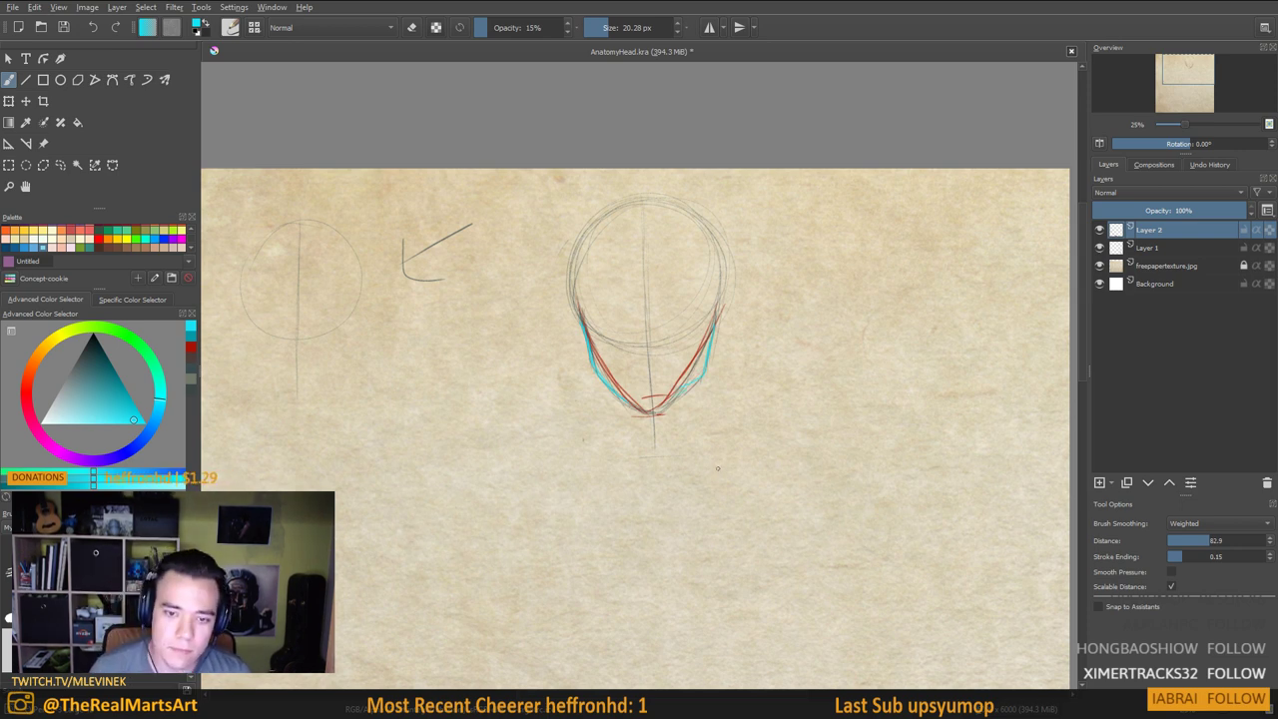
pyautogui.moveTo(658, 455); pyautogui.dragTo(650, 470)
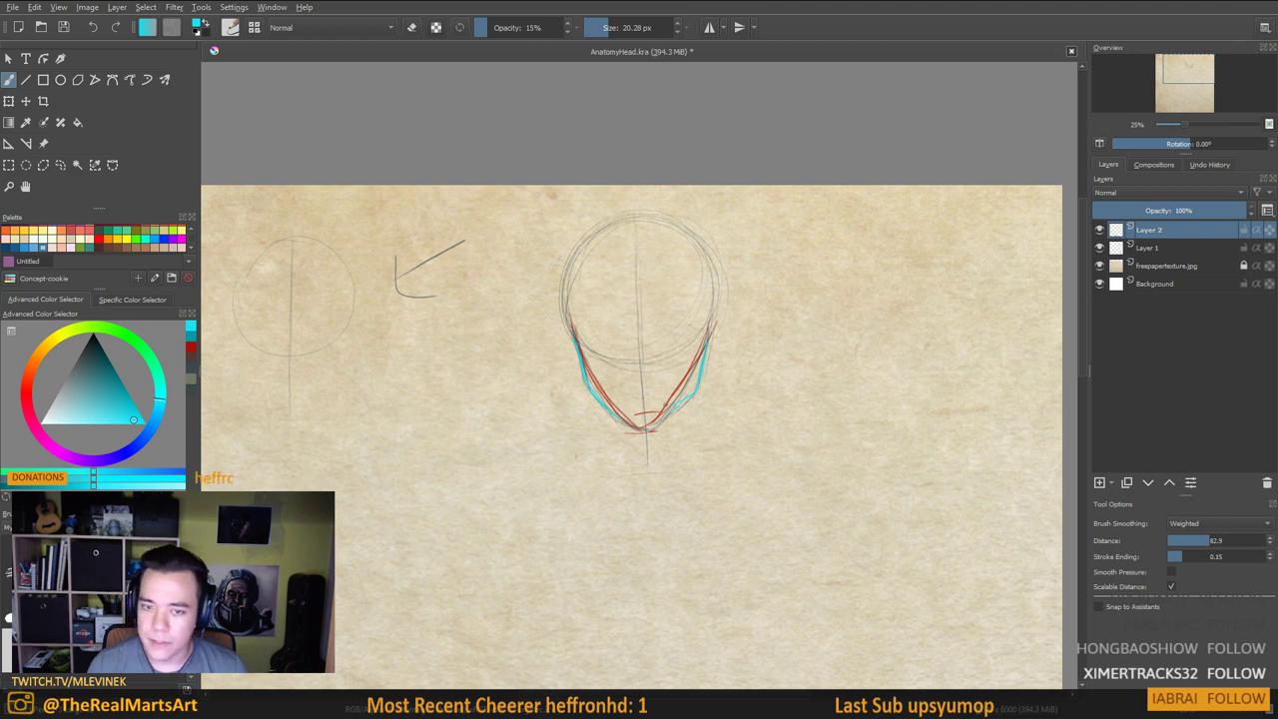
pyautogui.moveTo(907, 241); pyautogui.dragTo(825, 260)
pyautogui.hotkey('ctrl', 'z')
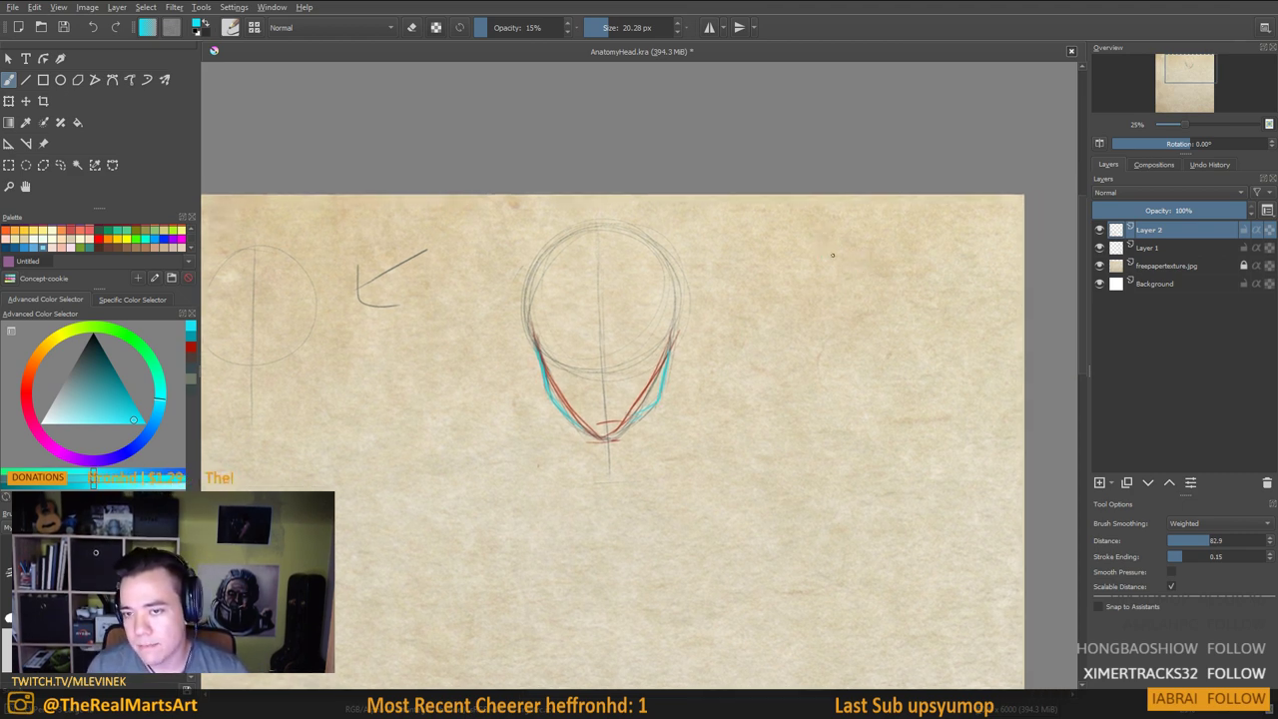
pyautogui.moveTo(670, 412); pyautogui.dragTo(717, 378)
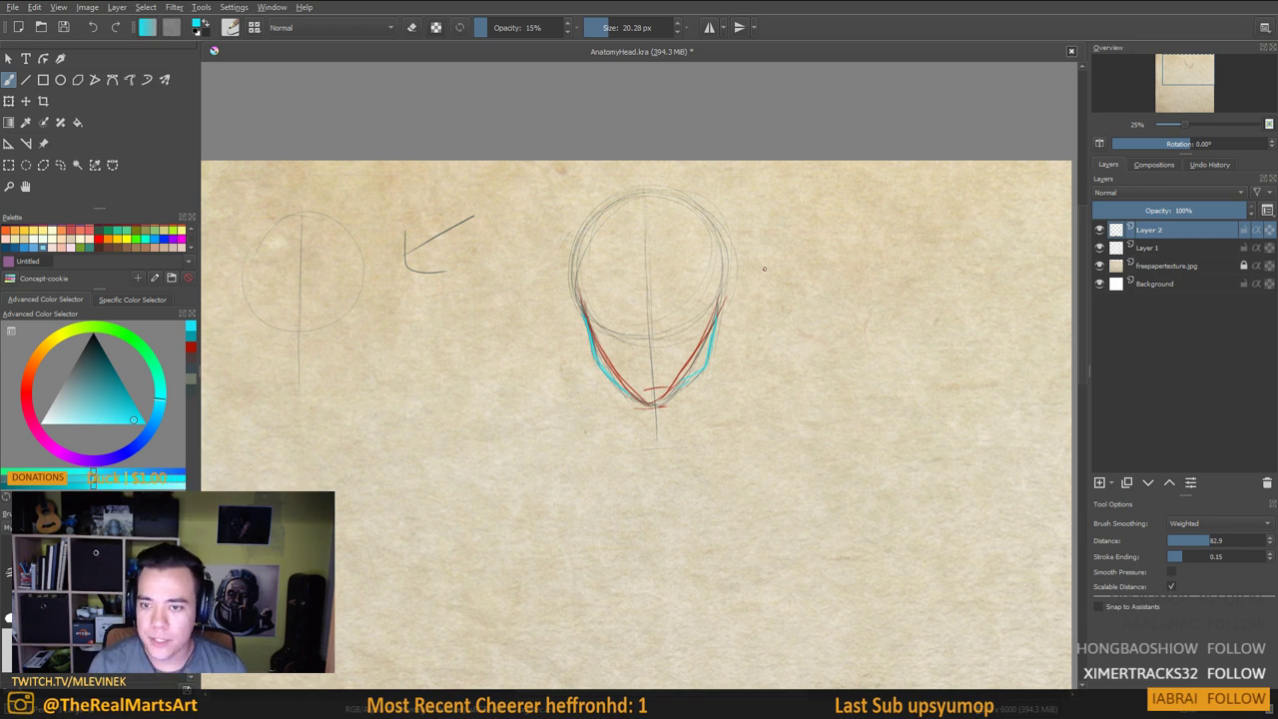
pyautogui.moveTo(789, 354); pyautogui.dragTo(736, 402)
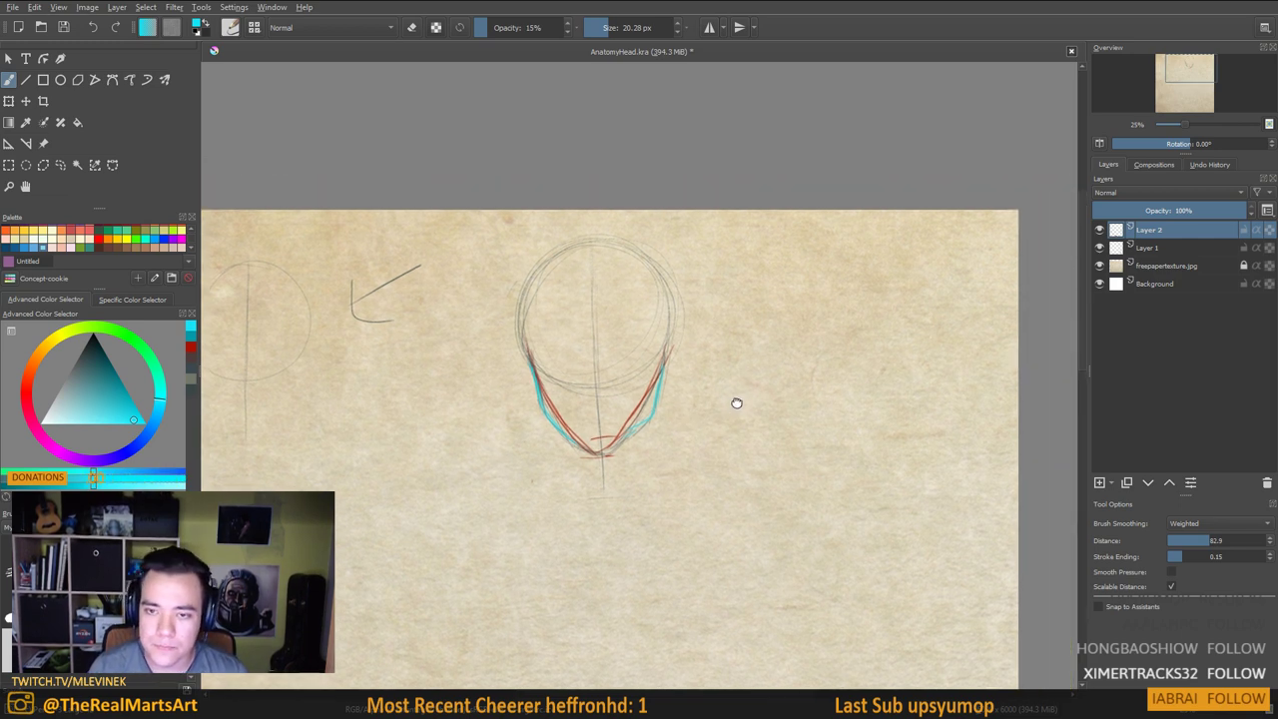
pyautogui.moveTo(700, 330); pyautogui.dragTo(697, 320)
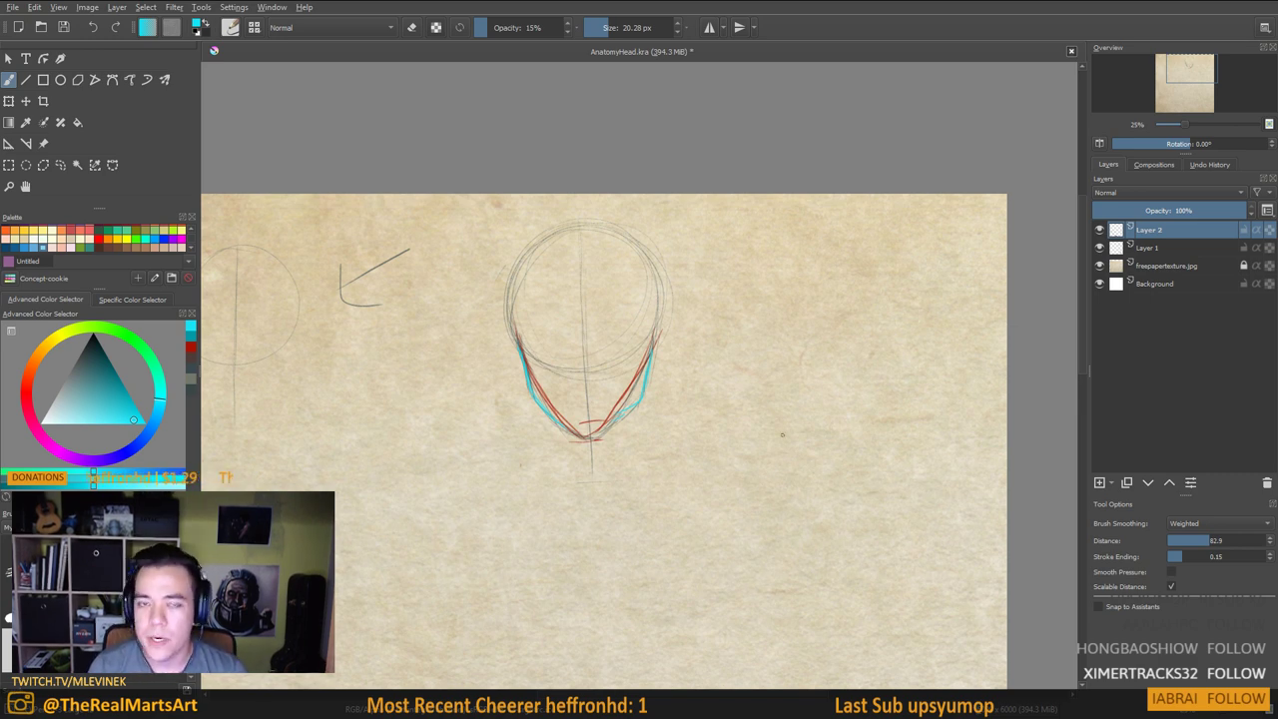
# Hide Layer 2 with the coloured overlays, choose the dark blue-grey brush colour again and make Layer 1 active
pyautogui.moveTo(754, 407); pyautogui.dragTo(828, 349)
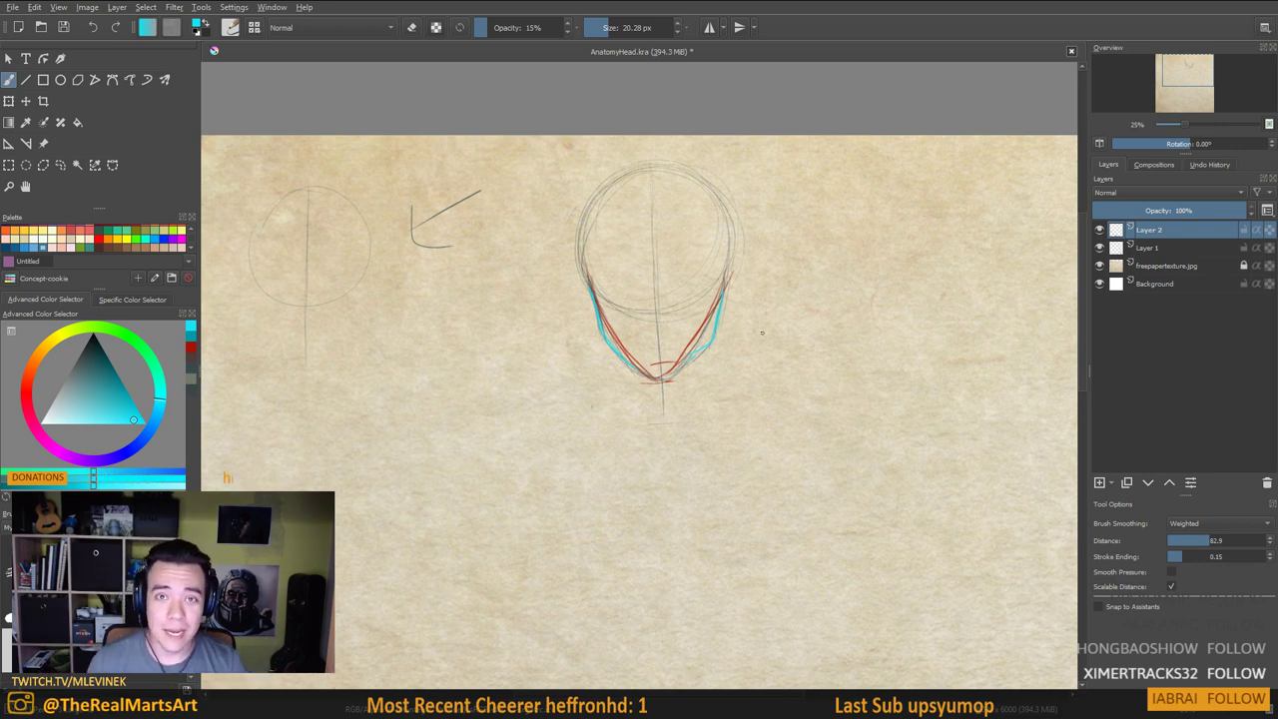
pyautogui.moveTo(718, 336); pyautogui.dragTo(691, 311)
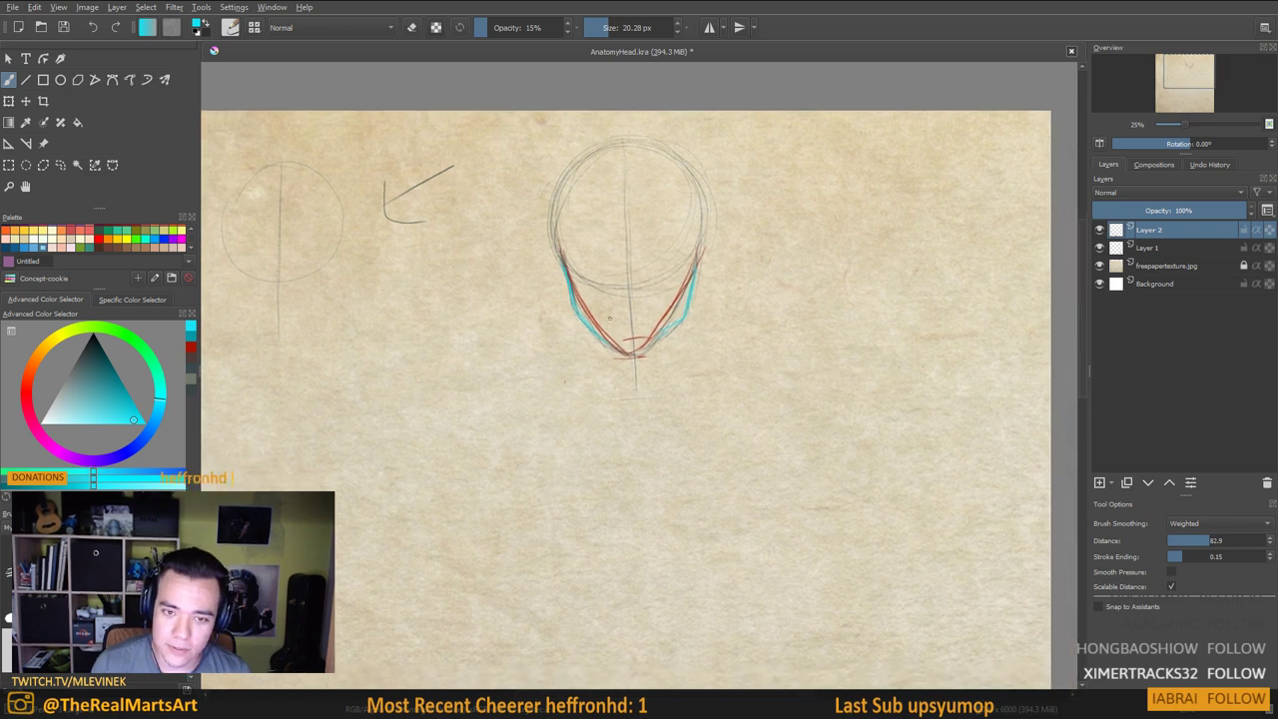
pyautogui.scroll(1, 699, 414)
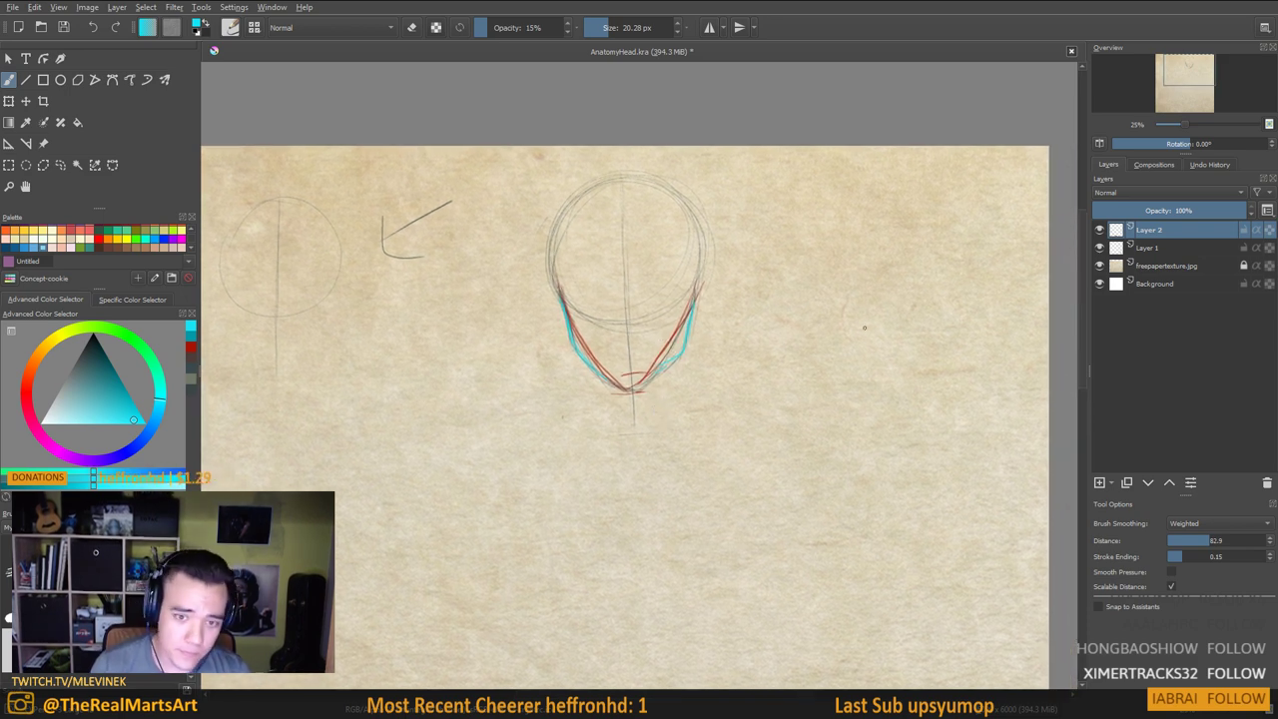
pyautogui.click(1100, 229)
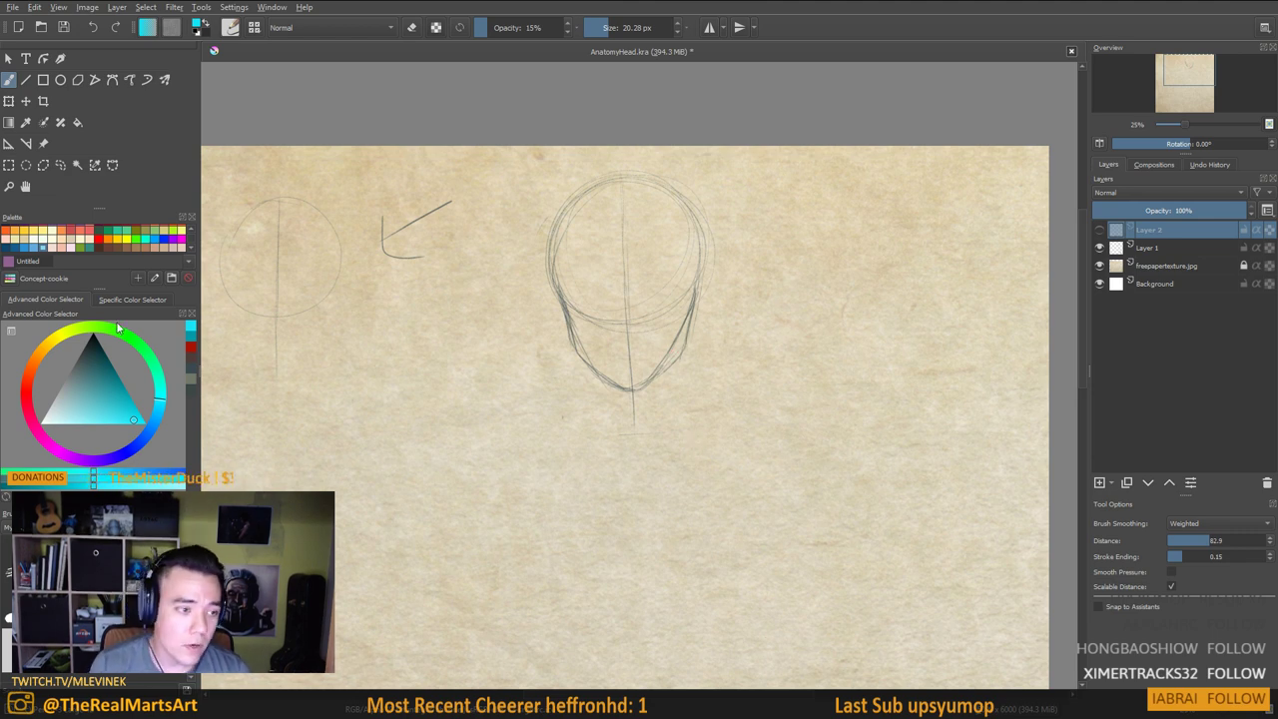
pyautogui.click(193, 372)
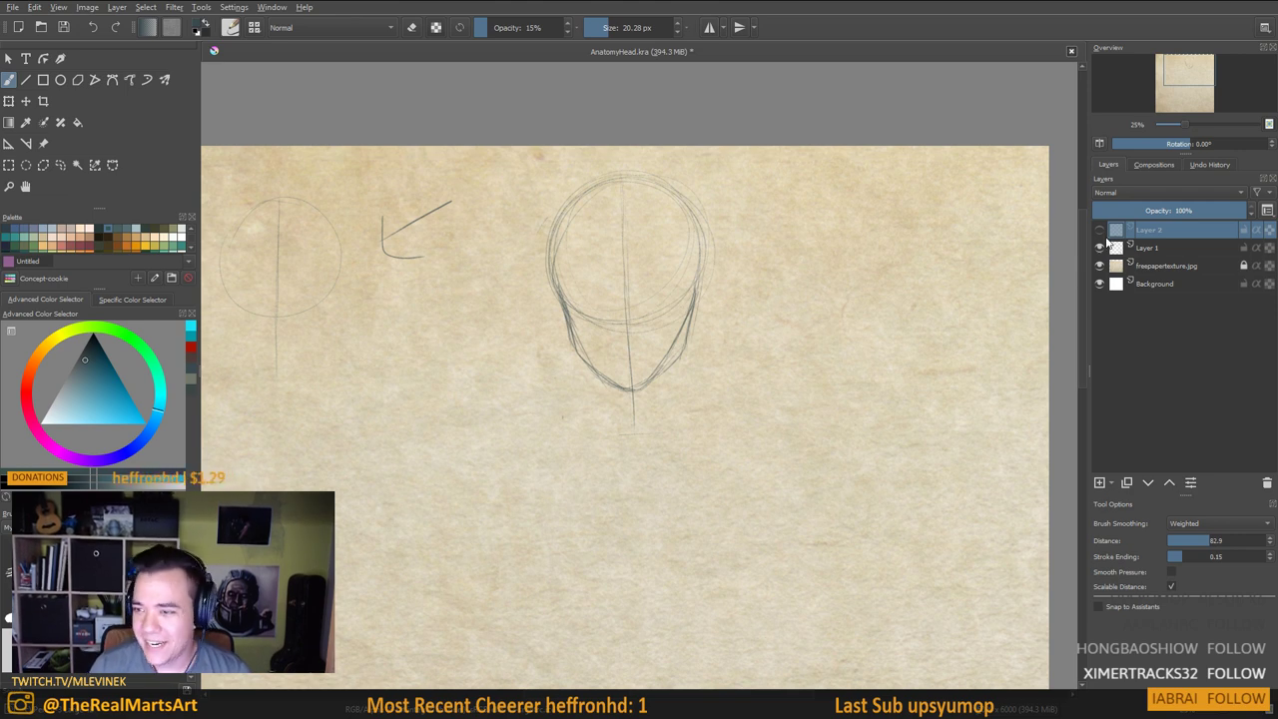
pyautogui.press('pagedown')
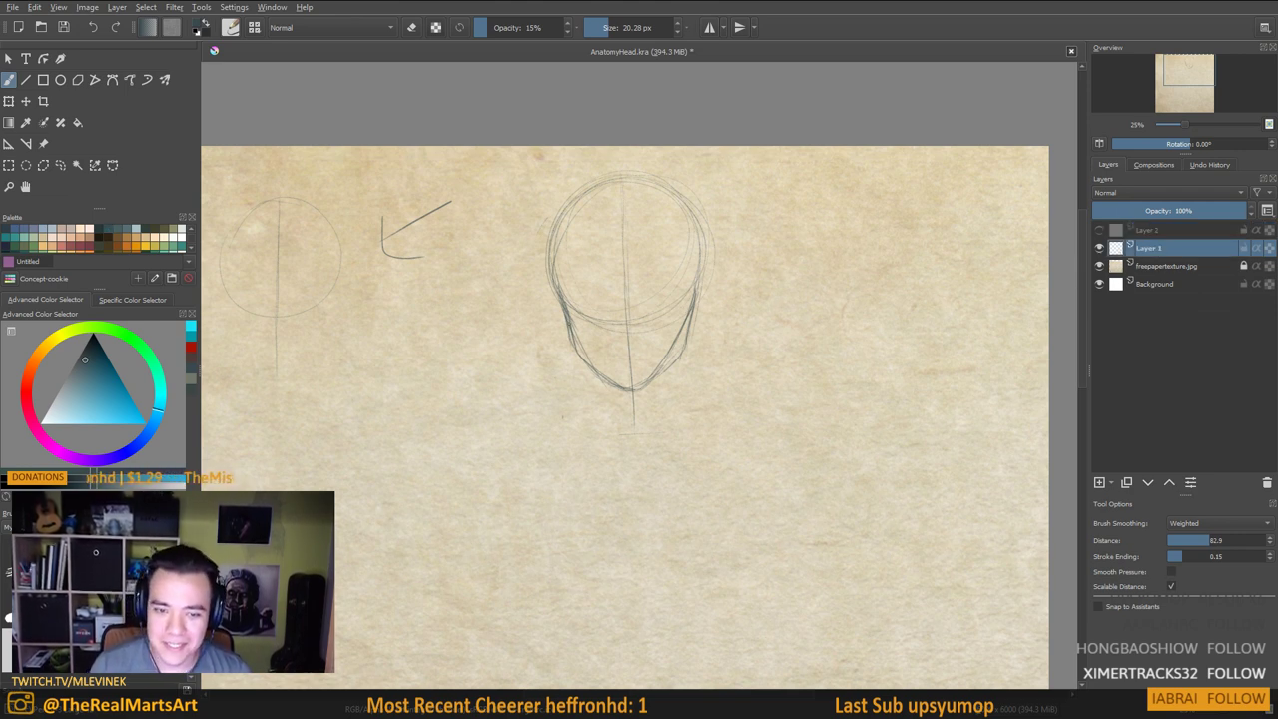
pyautogui.moveTo(665, 421); pyautogui.dragTo(670, 390)
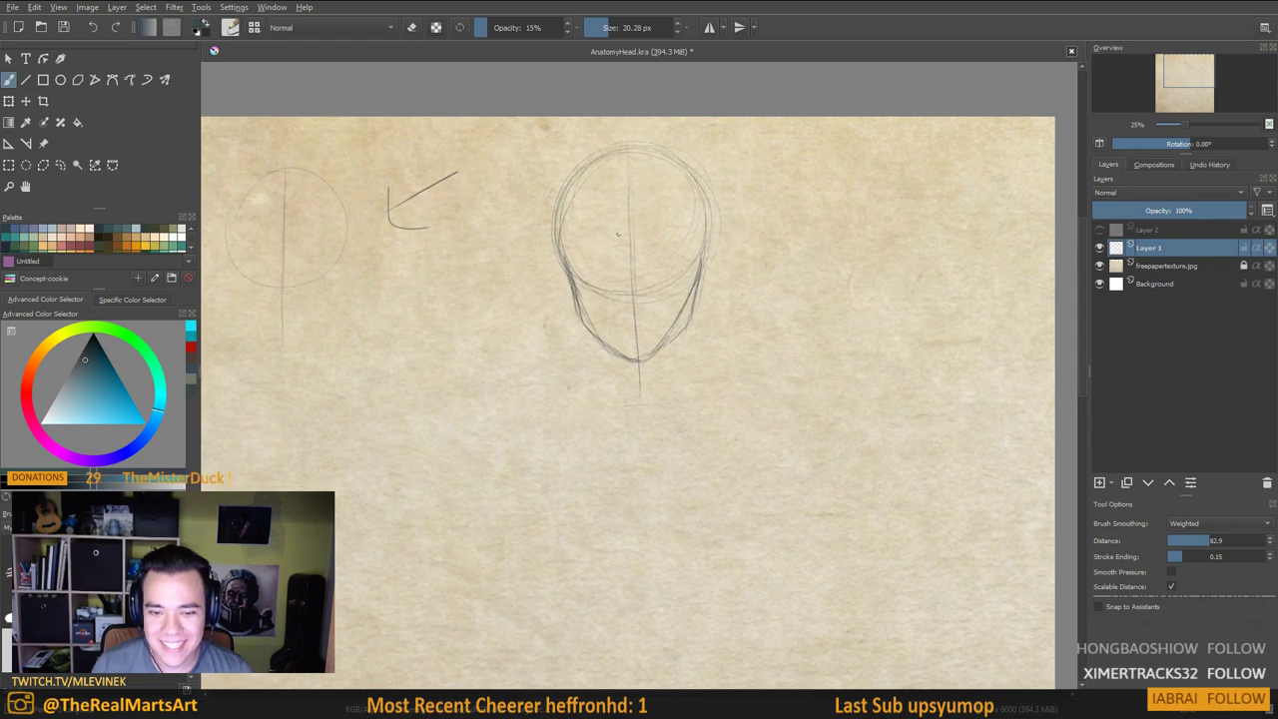
pyautogui.moveTo(613, 339); pyautogui.dragTo(633, 390)
pyautogui.moveTo(708, 357); pyautogui.dragTo(726, 363)
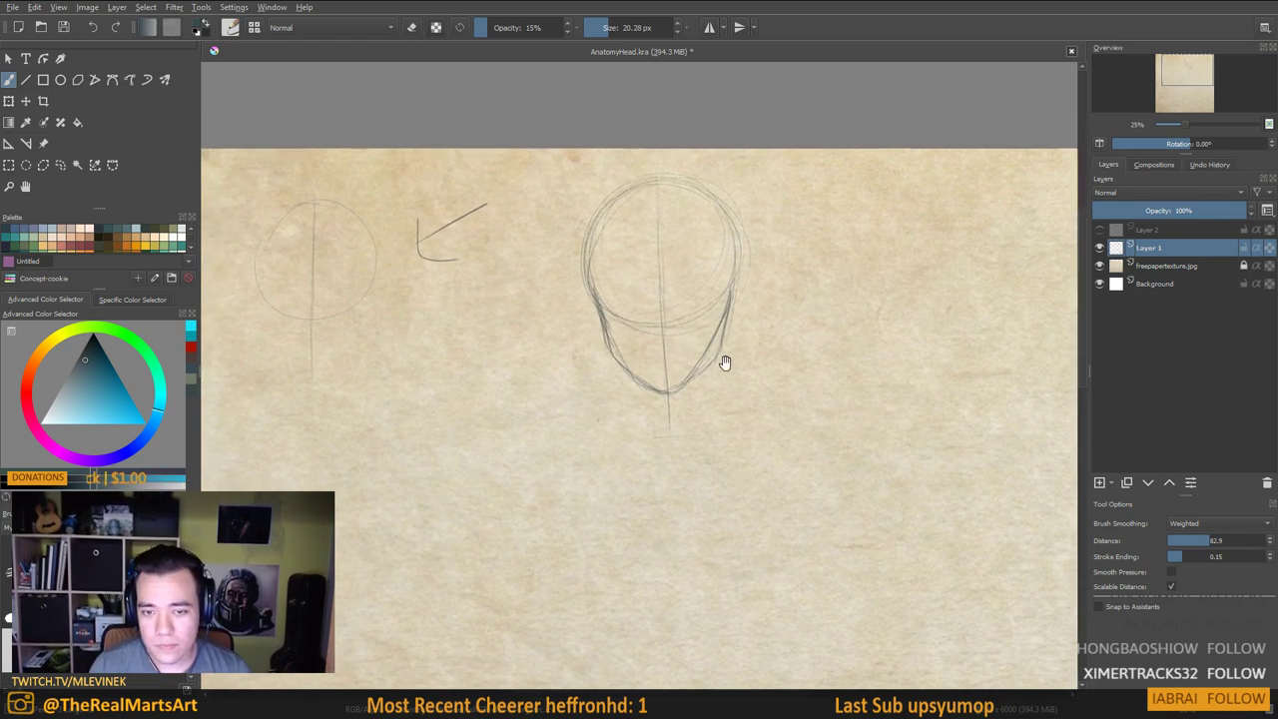
pyautogui.moveTo(692, 466); pyautogui.dragTo(691, 463)
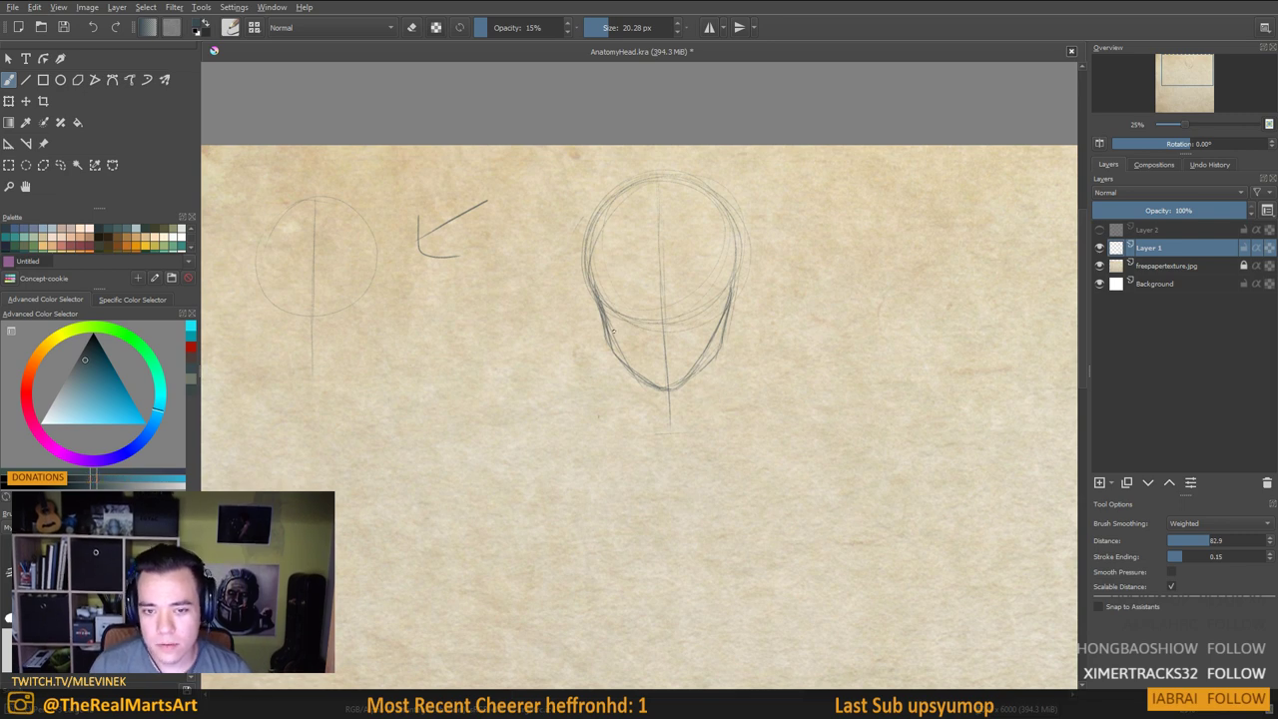
pyautogui.scroll(-1, 626, 380)
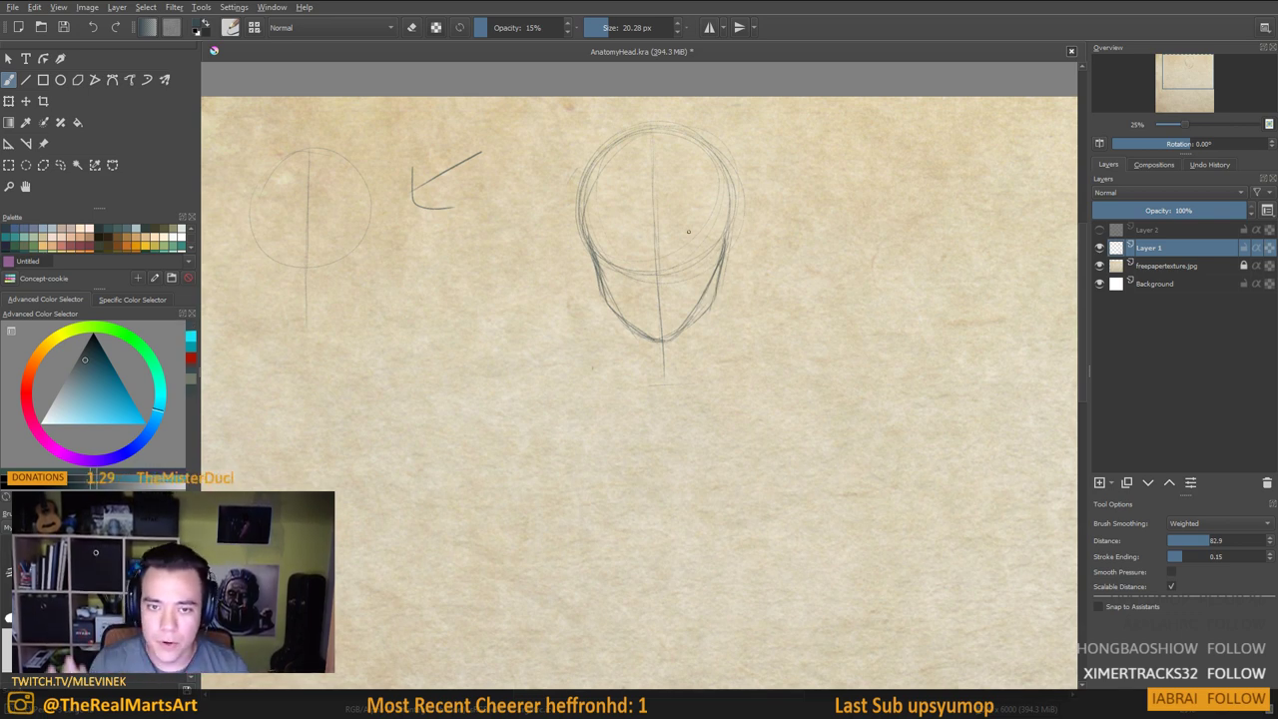
pyautogui.moveTo(661, 349); pyautogui.dragTo(681, 372)
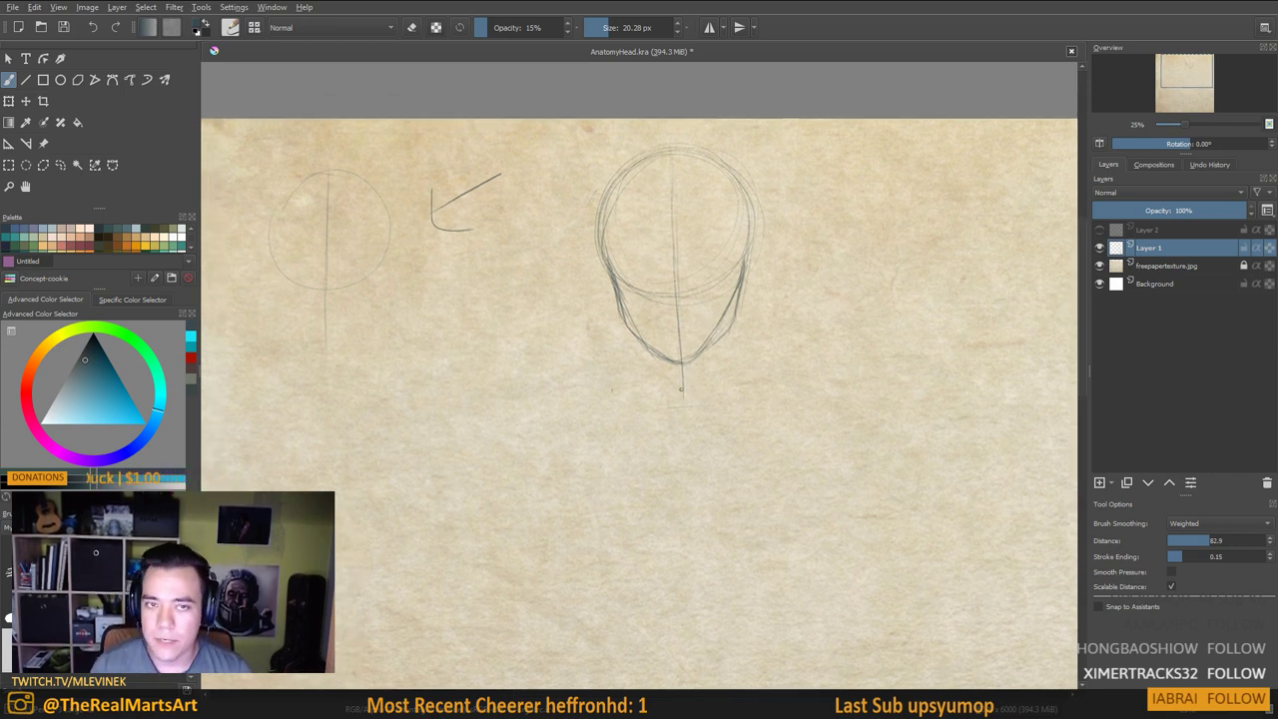
pyautogui.moveTo(694, 392); pyautogui.dragTo(692, 373)
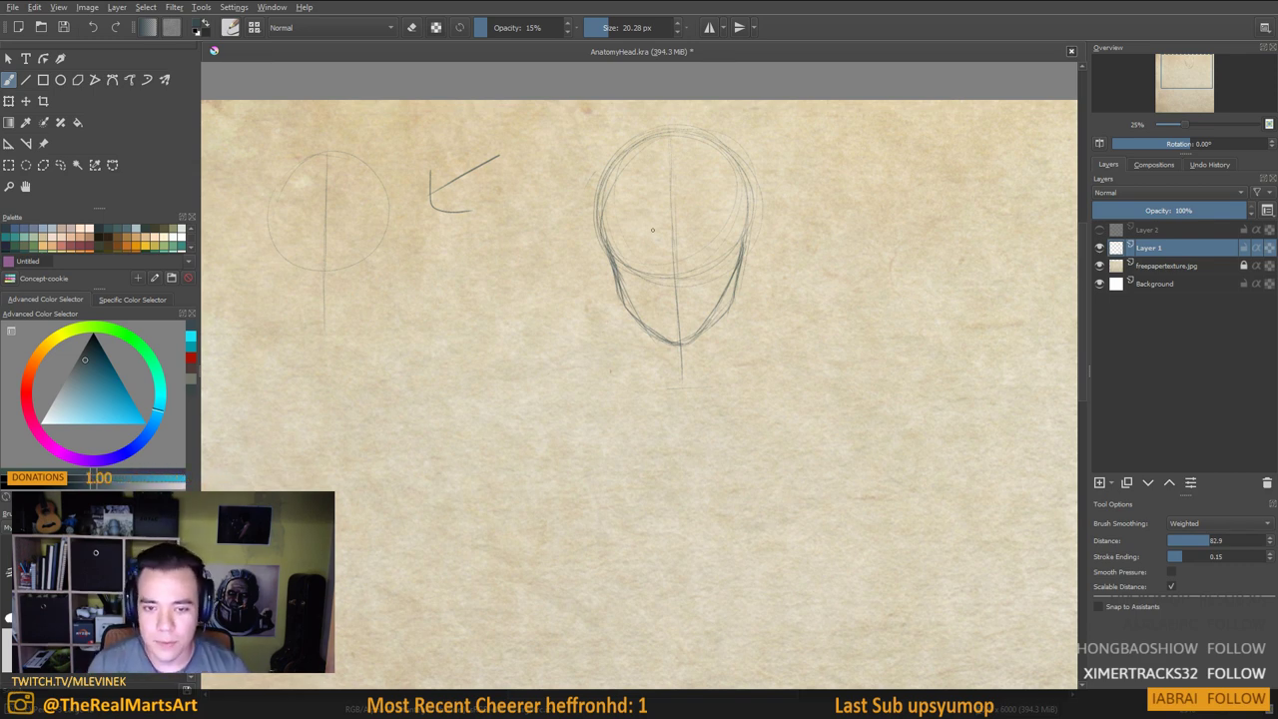
pyautogui.scroll(-1, 654, 334)
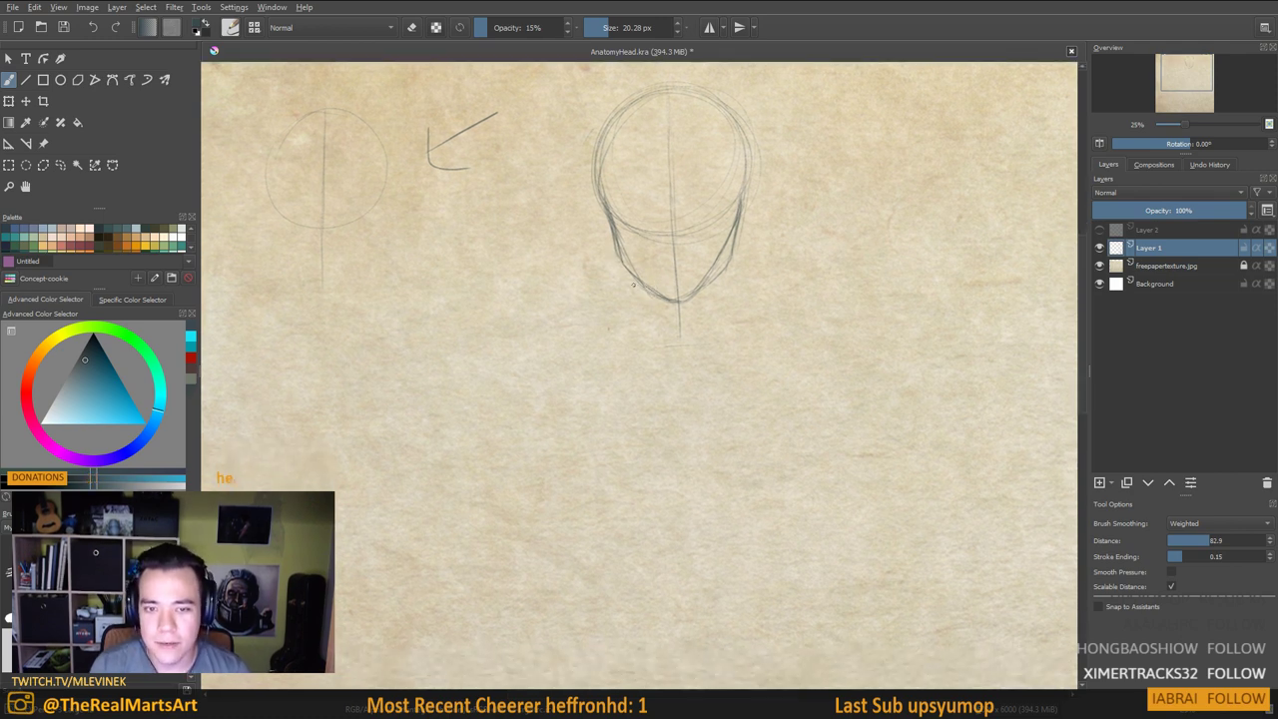
# Sketch two neck lines tapering from the jaw corners to a point below the chin, extending the centre line down to it
pyautogui.moveTo(675, 402); pyautogui.dragTo(681, 413)
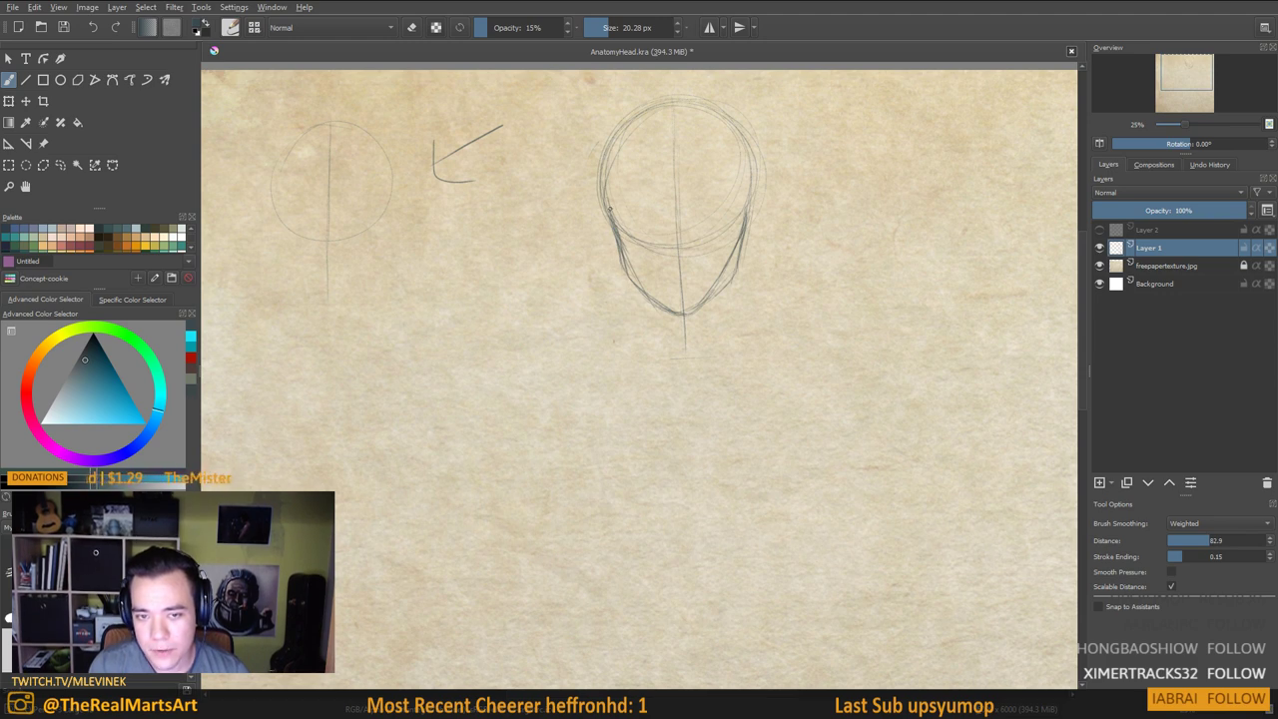
pyautogui.moveTo(625, 269); pyautogui.dragTo(670, 384)
pyautogui.moveTo(679, 326); pyautogui.dragTo(685, 398)
pyautogui.scroll(1, 709, 390)
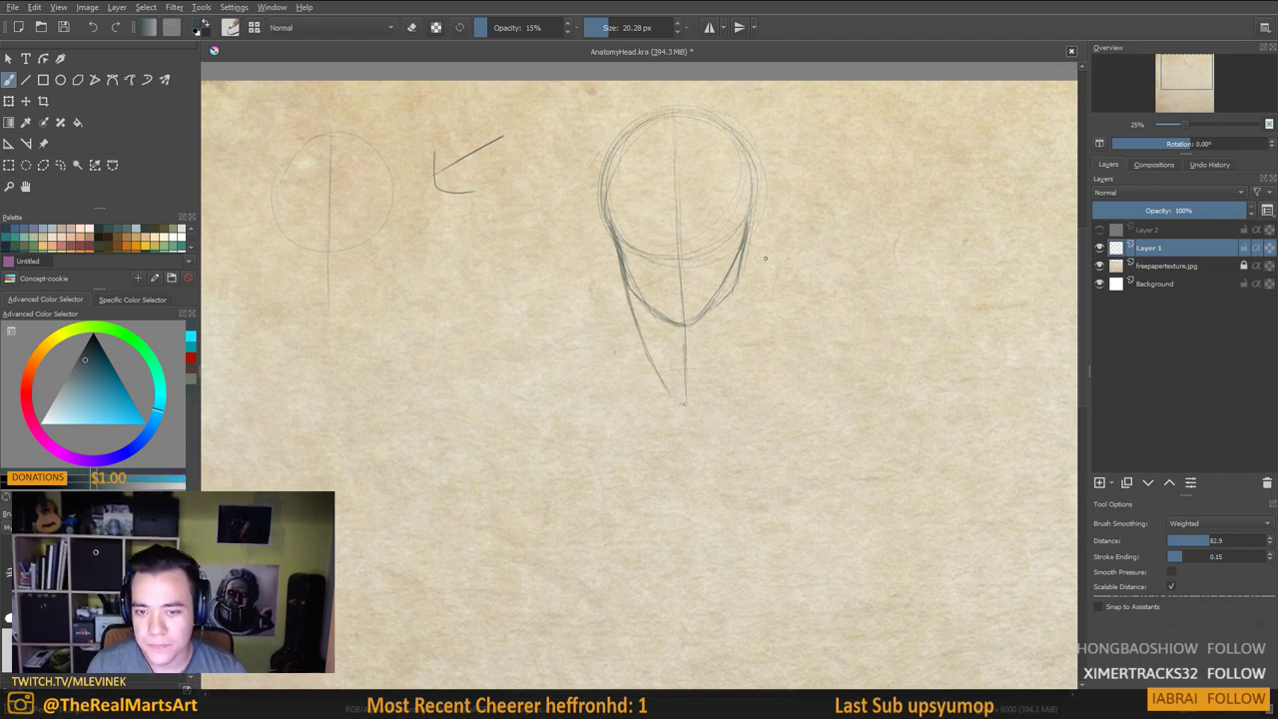
pyautogui.moveTo(739, 288); pyautogui.dragTo(728, 336)
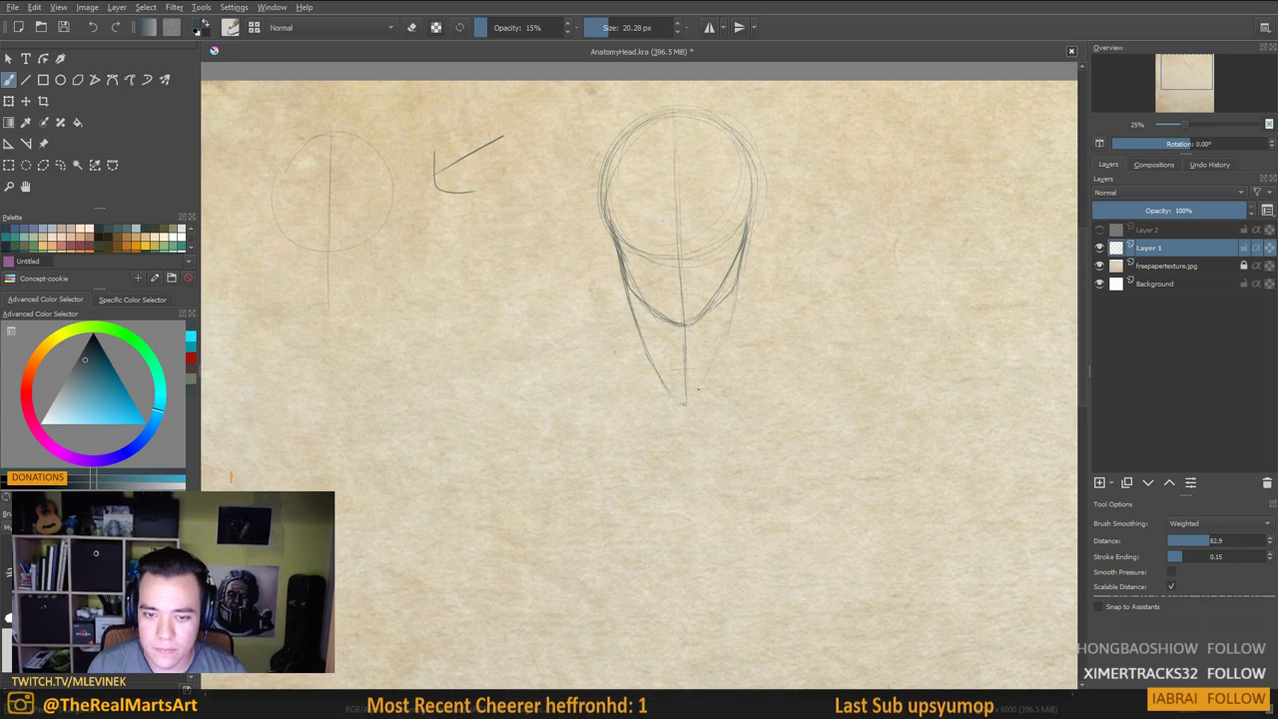
pyautogui.hscroll(-2, 689, 365)
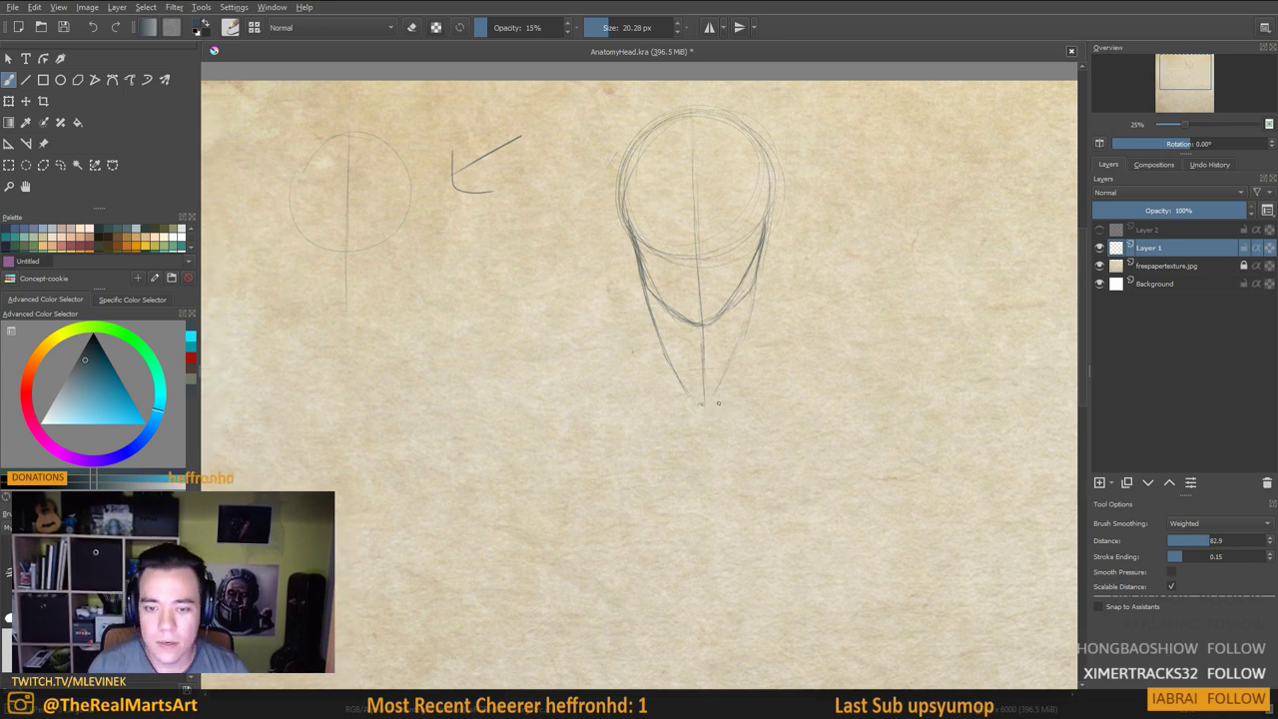
# Mark the bottom of the circle, the chin and the pit of the neck with short, dark horizontal strokes
pyautogui.moveTo(682, 251); pyautogui.dragTo(718, 257)
pyautogui.moveTo(696, 323); pyautogui.dragTo(719, 323)
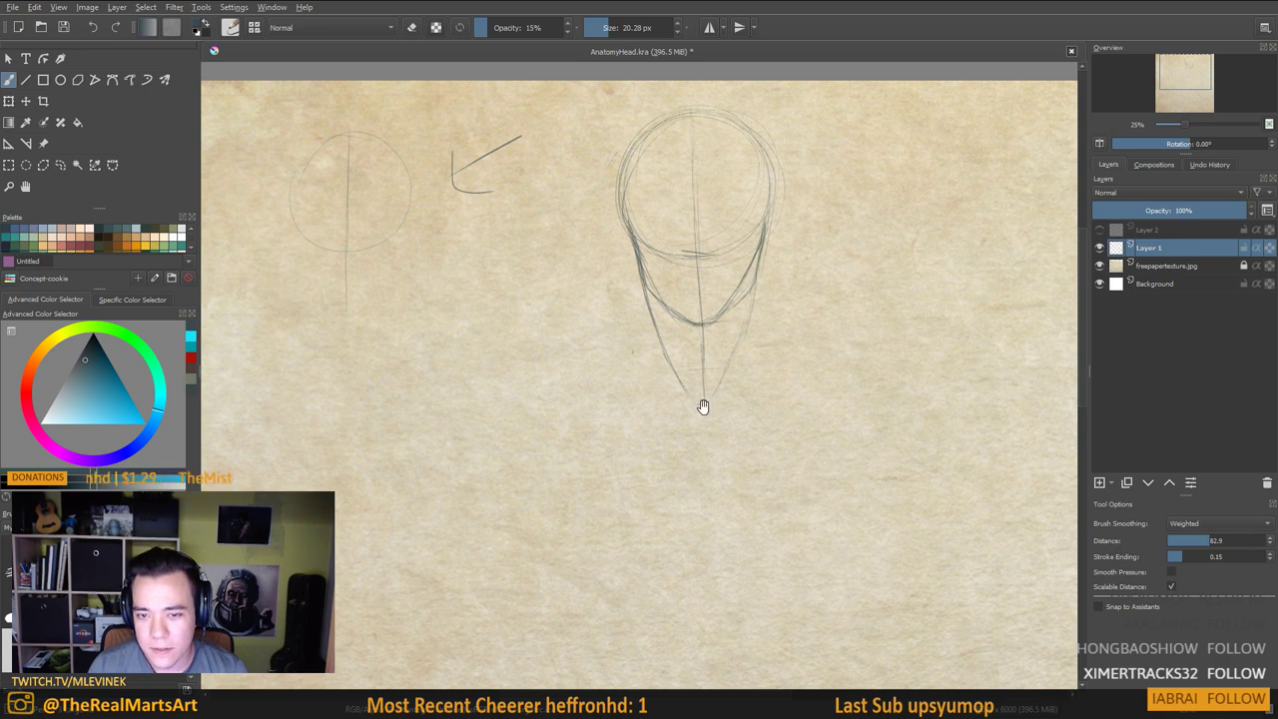
pyautogui.moveTo(705, 407); pyautogui.dragTo(704, 405)
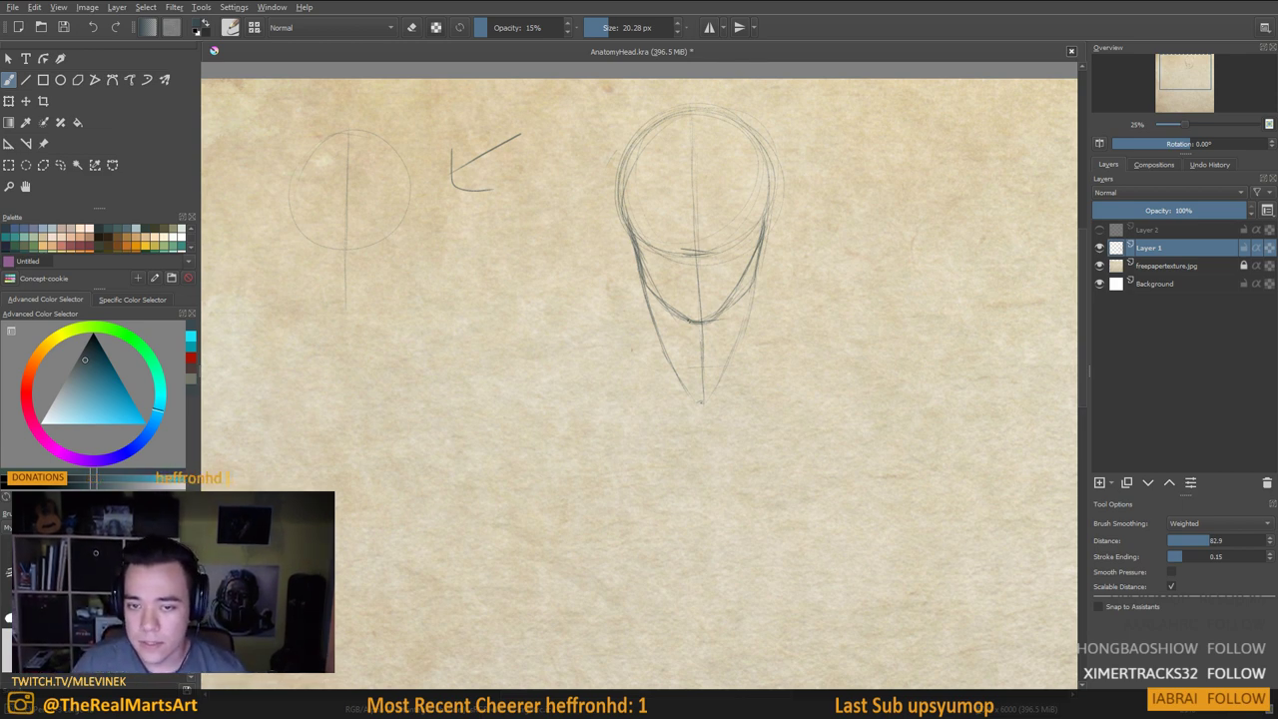
pyautogui.moveTo(689, 404); pyautogui.dragTo(731, 402)
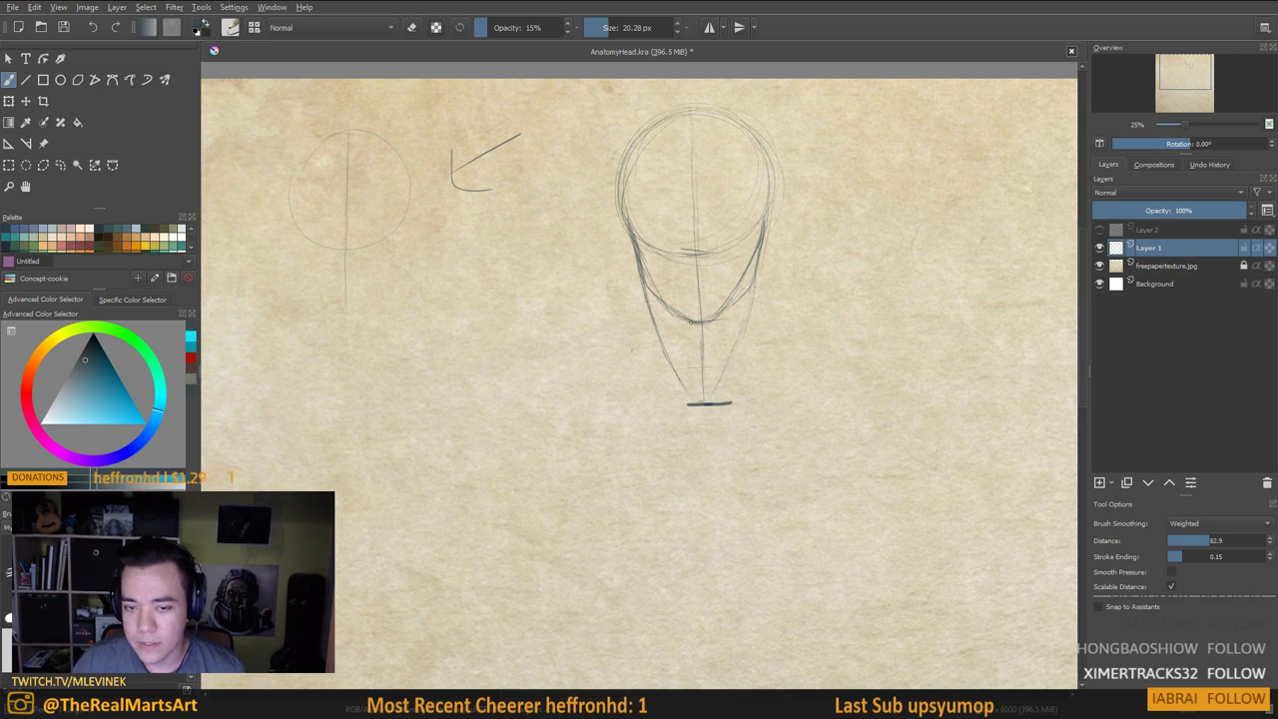
pyautogui.moveTo(690, 321); pyautogui.dragTo(732, 319)
pyautogui.moveTo(685, 253); pyautogui.dragTo(726, 255)
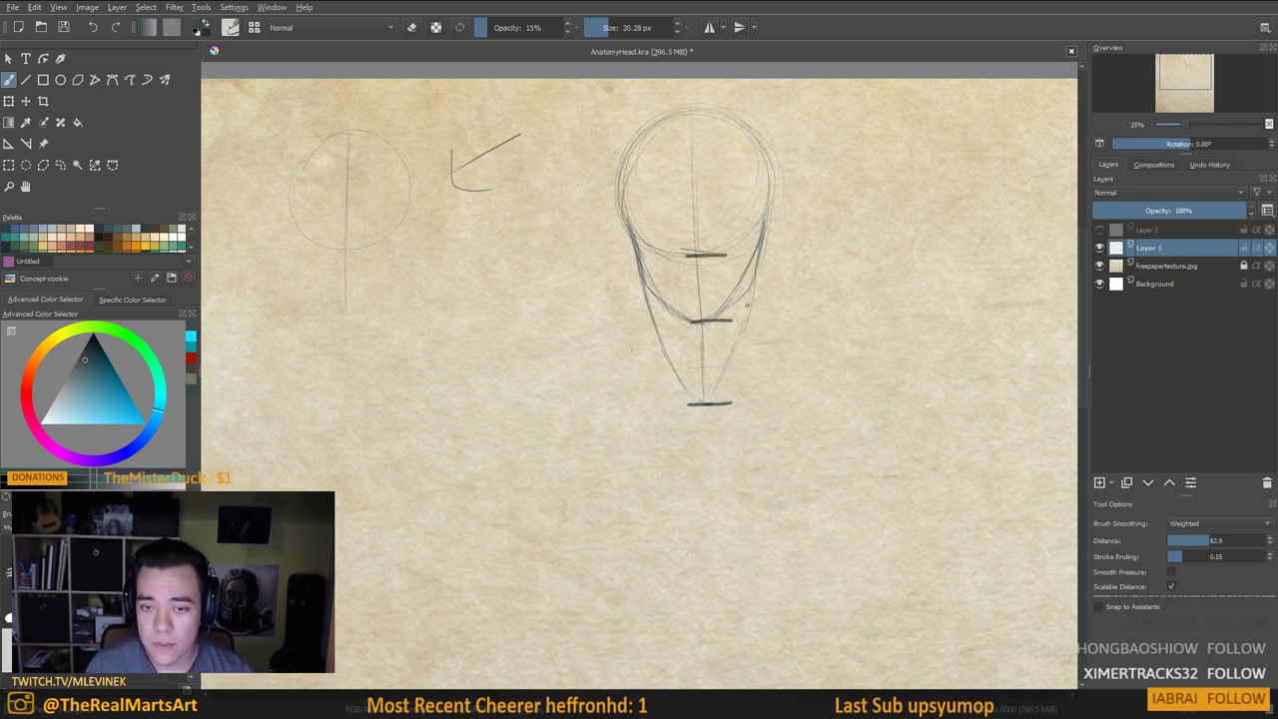
# Draw the outer neck contours running down from the jaw corners on both sides, outside the tapering neck lines
pyautogui.scroll(2, 747, 306)
pyautogui.moveTo(782, 339); pyautogui.dragTo(800, 313)
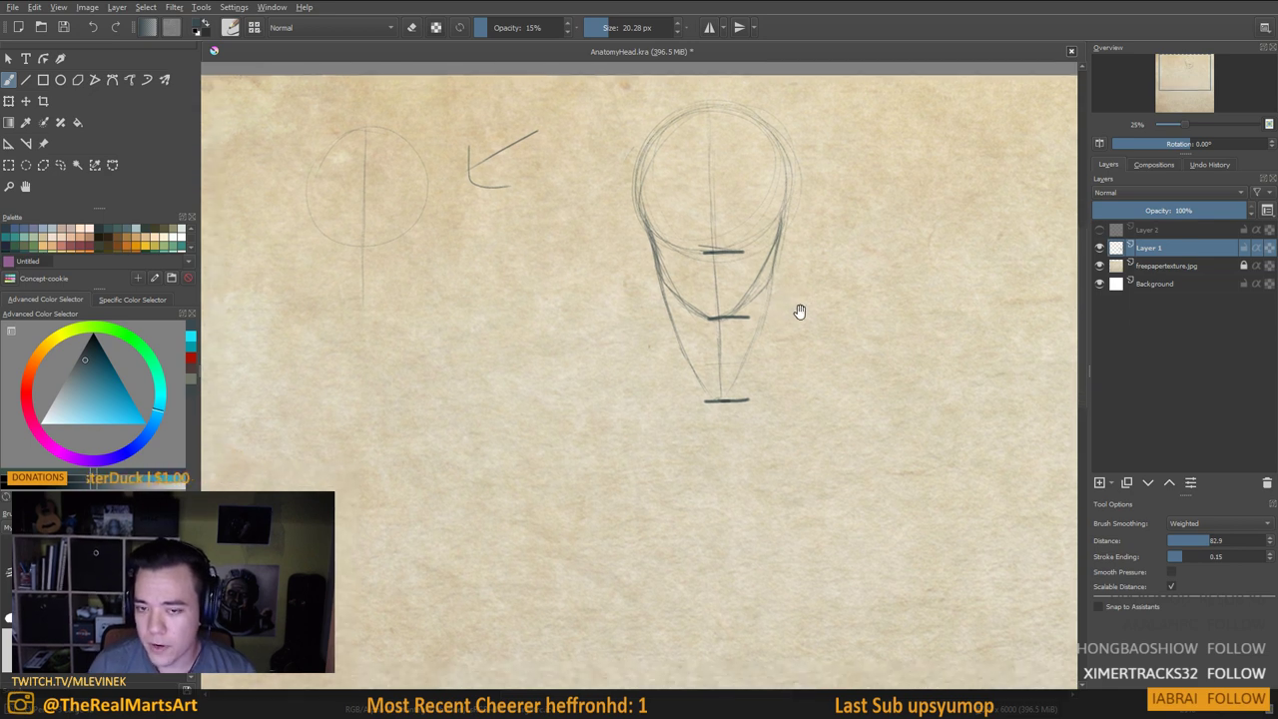
pyautogui.moveTo(760, 375); pyautogui.dragTo(778, 367)
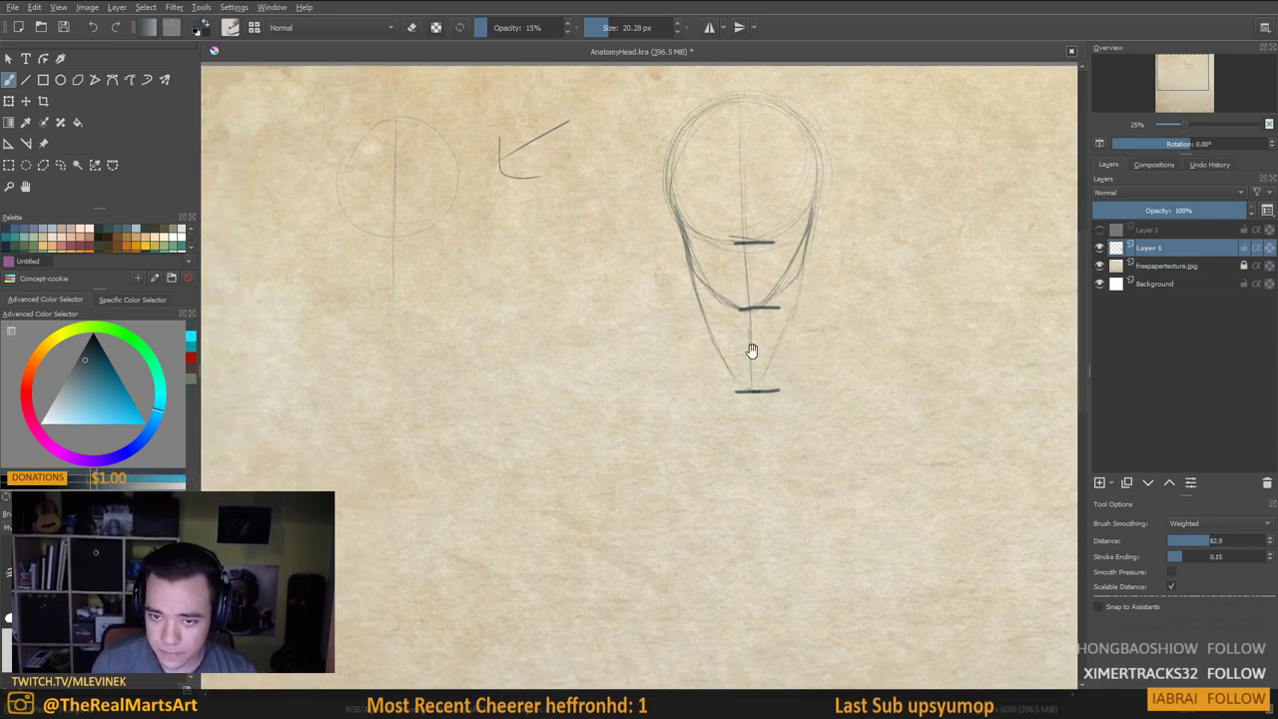
pyautogui.hscroll(-1, 750, 348)
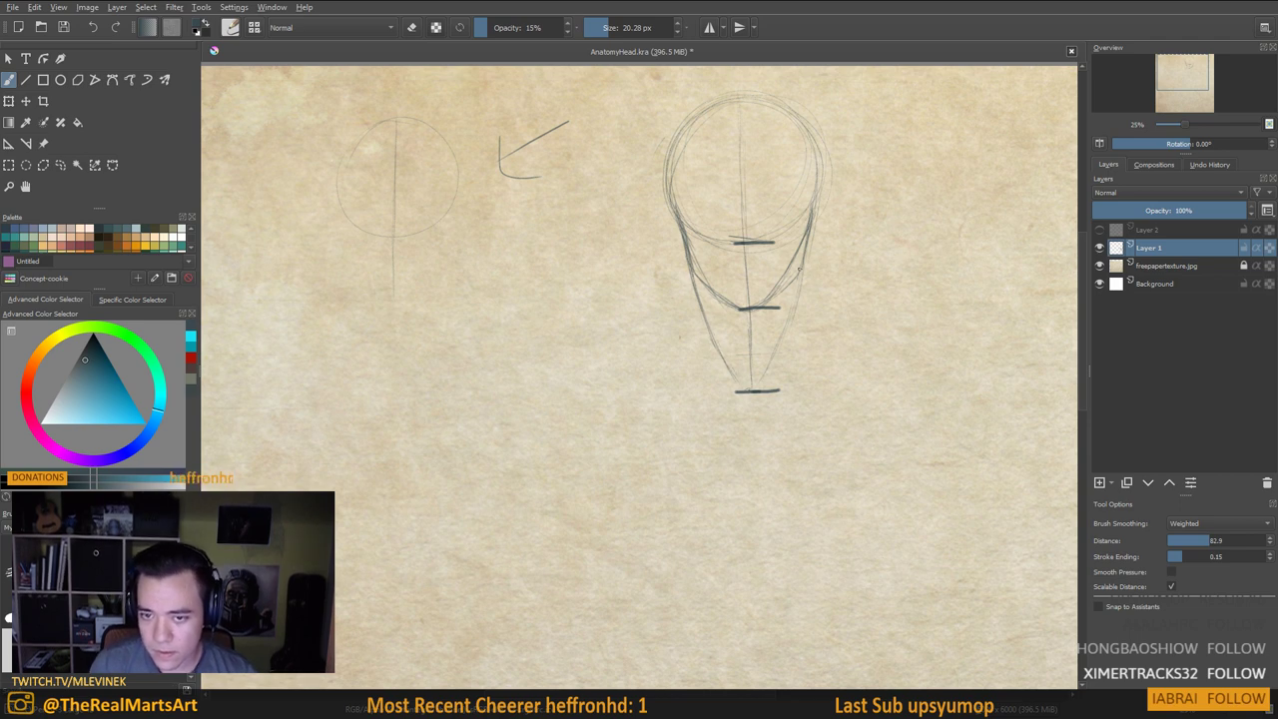
pyautogui.moveTo(760, 373)
pyautogui.mouseDown()
pyautogui.moveTo(753, 388)
pyautogui.moveTo(766, 374)
pyautogui.mouseUp()
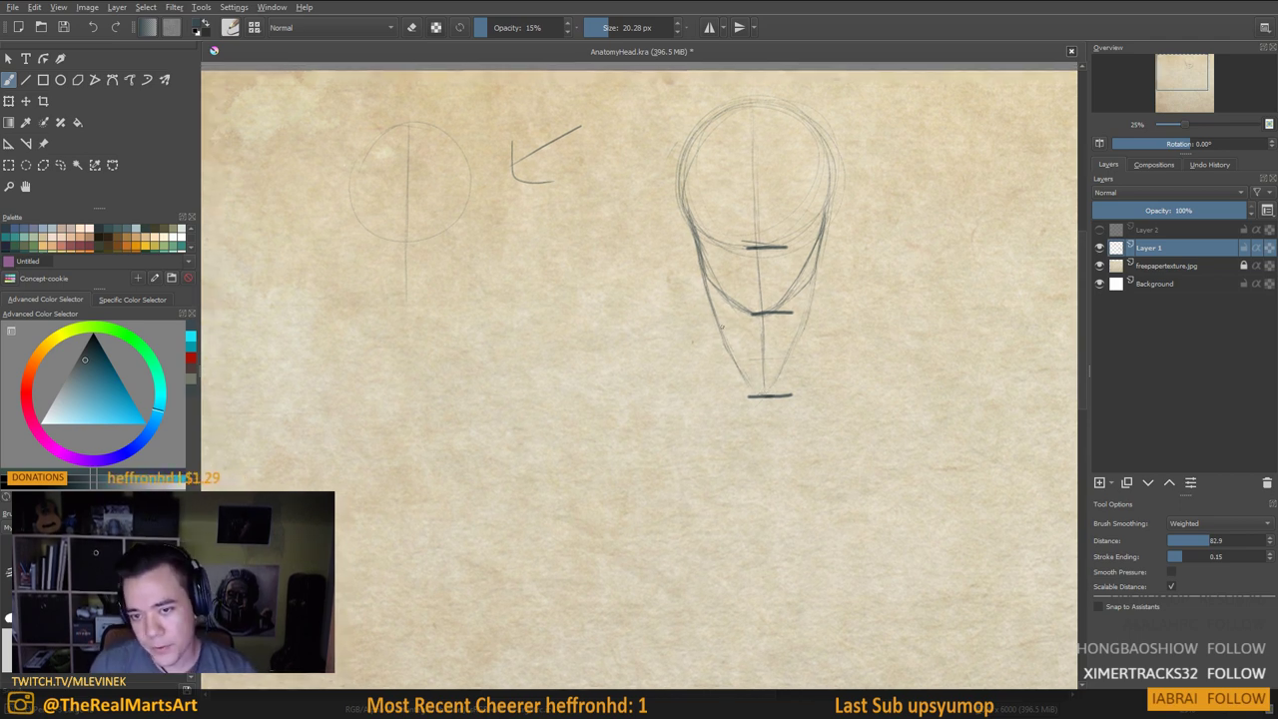
pyautogui.scroll(3, 768, 422)
pyautogui.hscroll(-2, 768, 422)
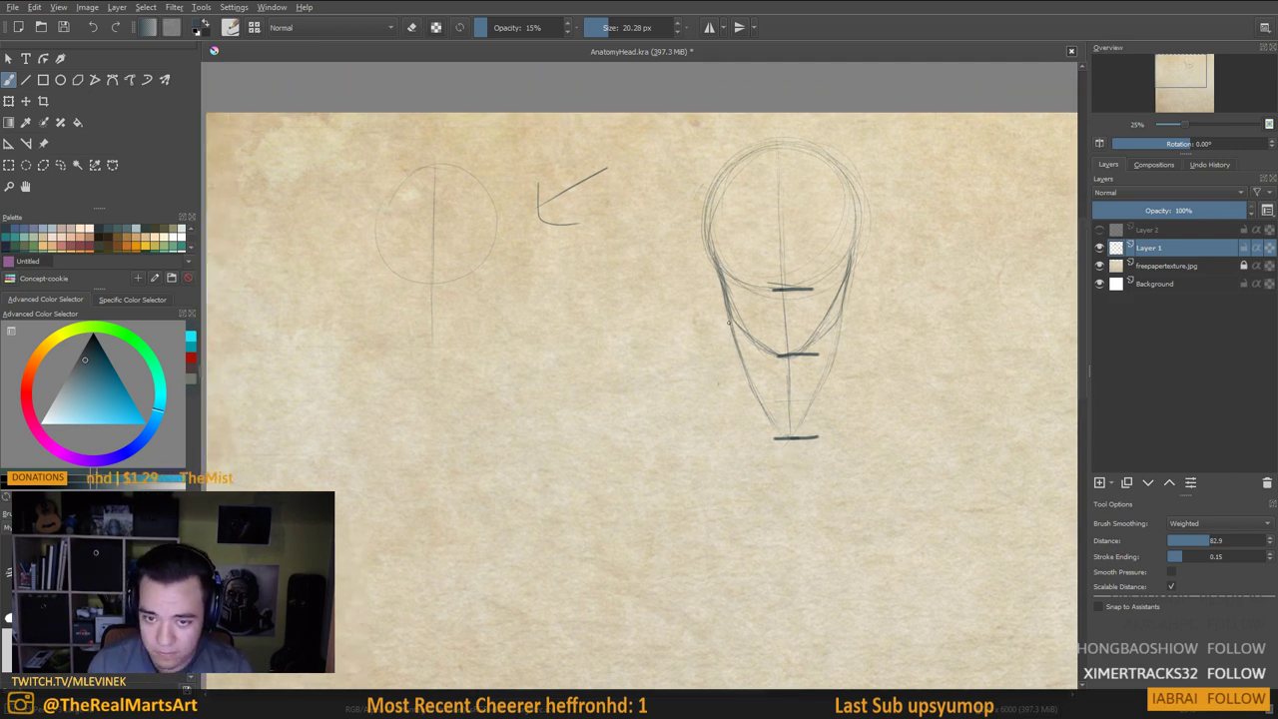
pyautogui.moveTo(728, 321); pyautogui.dragTo(737, 375)
pyautogui.moveTo(847, 318); pyautogui.dragTo(833, 388)
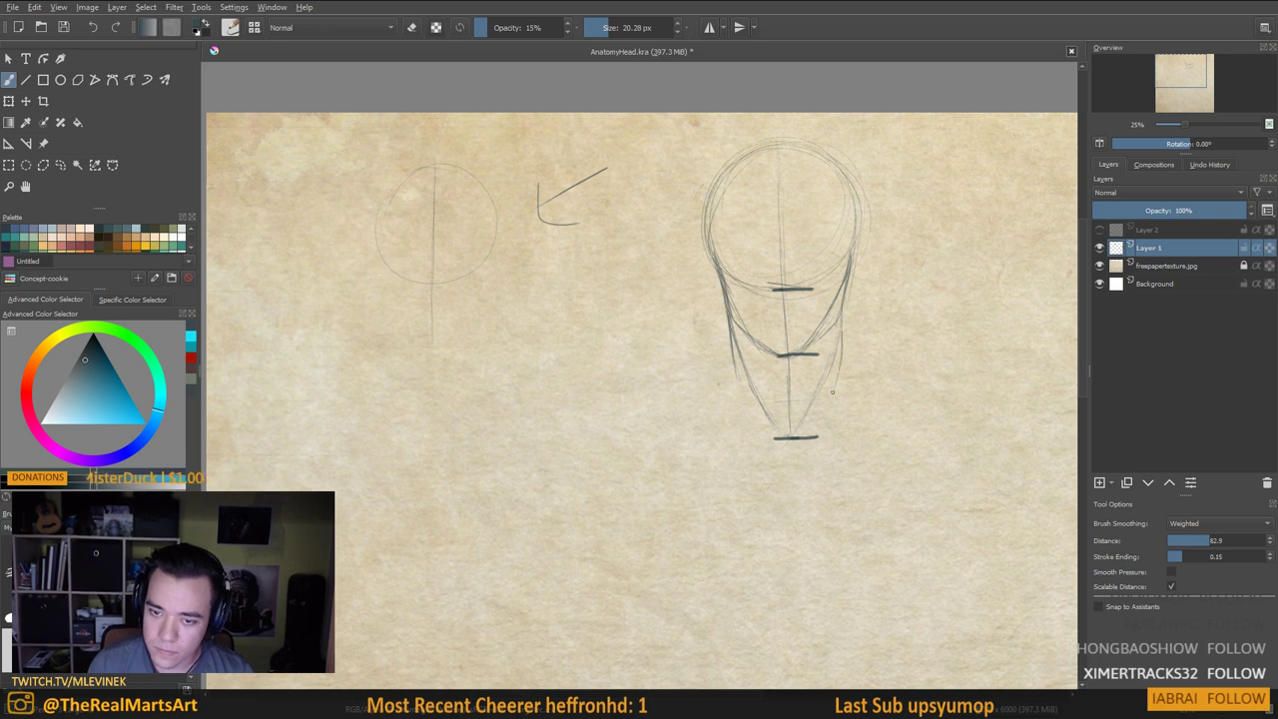
# Draw sloping trapezius lines from the neck contours outward and down towards the shoulders on both sides
pyautogui.moveTo(724, 414); pyautogui.dragTo(742, 416)
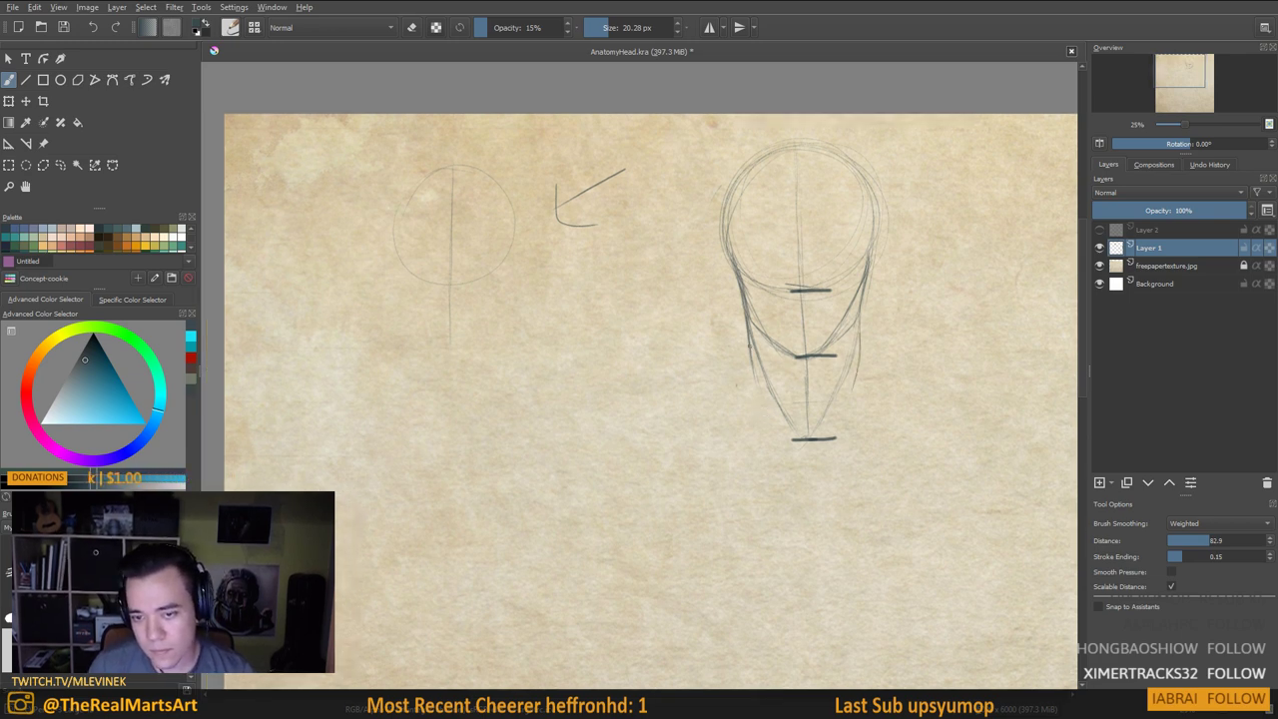
pyautogui.moveTo(751, 357)
pyautogui.mouseDown()
pyautogui.moveTo(743, 380)
pyautogui.moveTo(679, 427)
pyautogui.mouseUp()
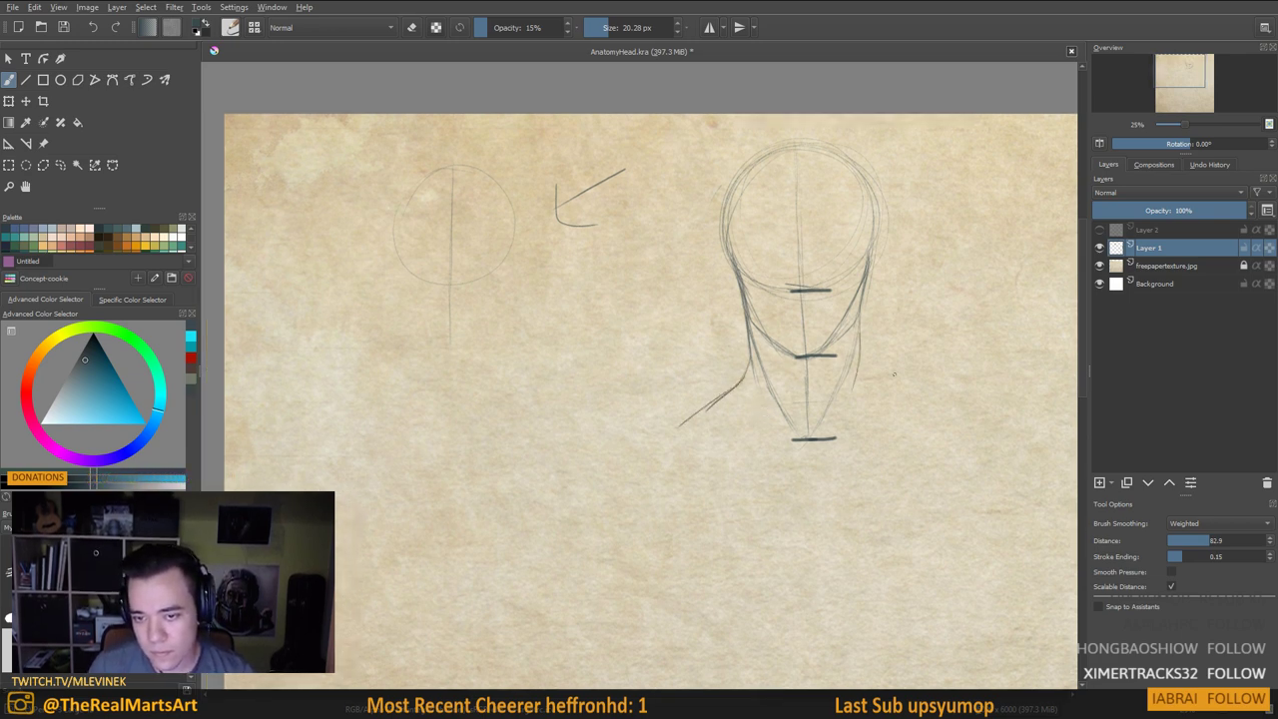
pyautogui.moveTo(865, 375); pyautogui.dragTo(931, 438)
# Extend the centre line slightly below the pit of the neck and start the collarbone with a short stroke to the right
pyautogui.moveTo(869, 471)
pyautogui.mouseDown()
pyautogui.moveTo(954, 465)
pyautogui.moveTo(839, 449)
pyautogui.mouseUp()
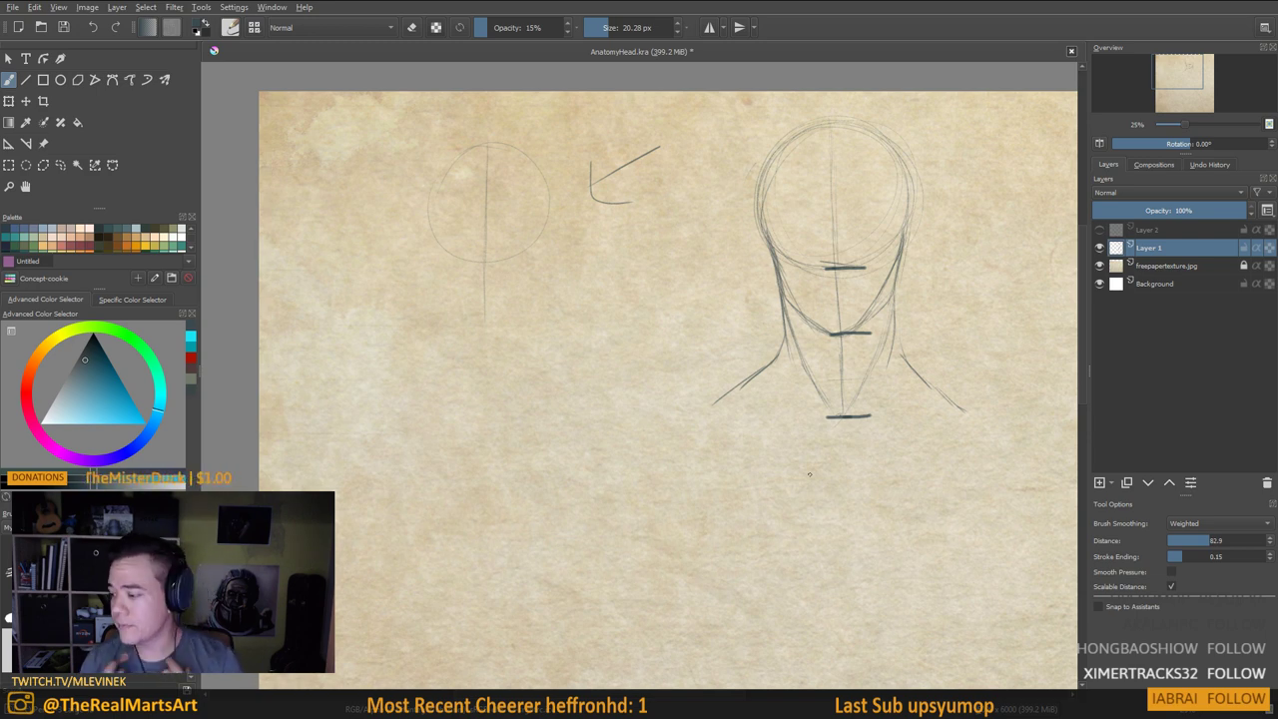
pyautogui.moveTo(889, 470); pyautogui.dragTo(805, 411)
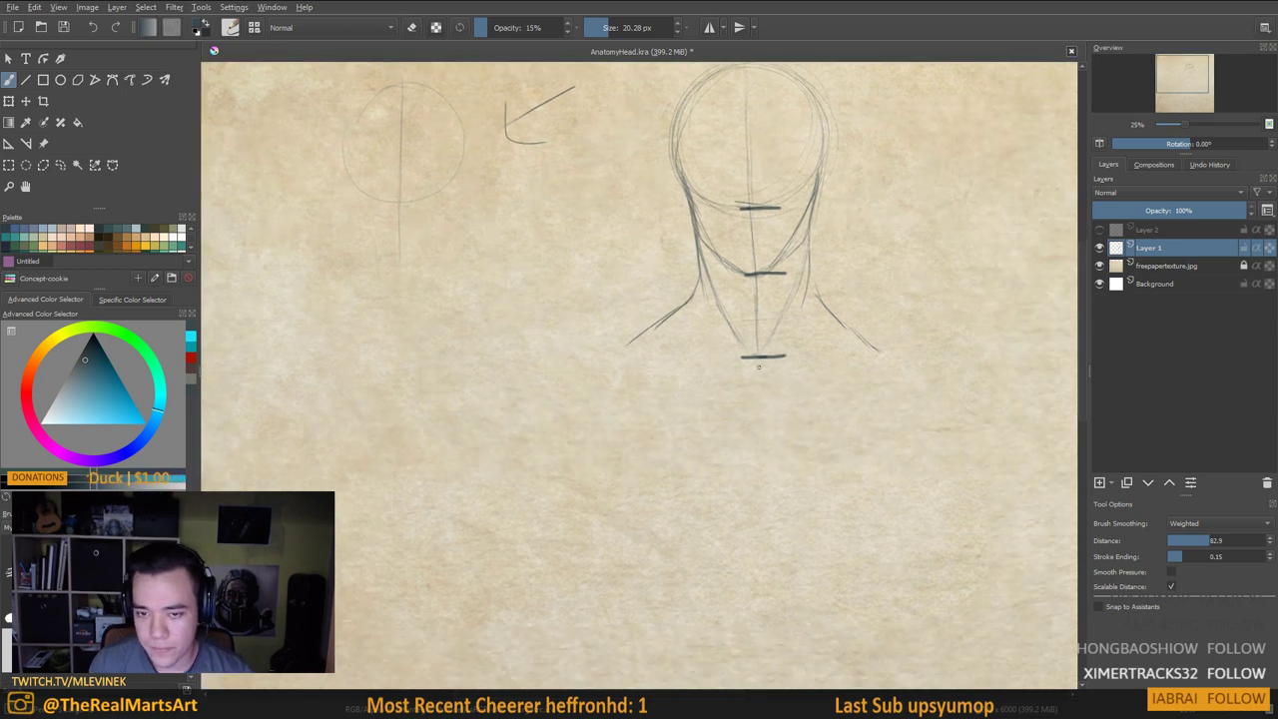
pyautogui.moveTo(756, 357)
pyautogui.mouseDown()
pyautogui.moveTo(761, 383)
pyautogui.moveTo(737, 400)
pyautogui.mouseUp()
pyautogui.moveTo(665, 351); pyautogui.dragTo(706, 361)
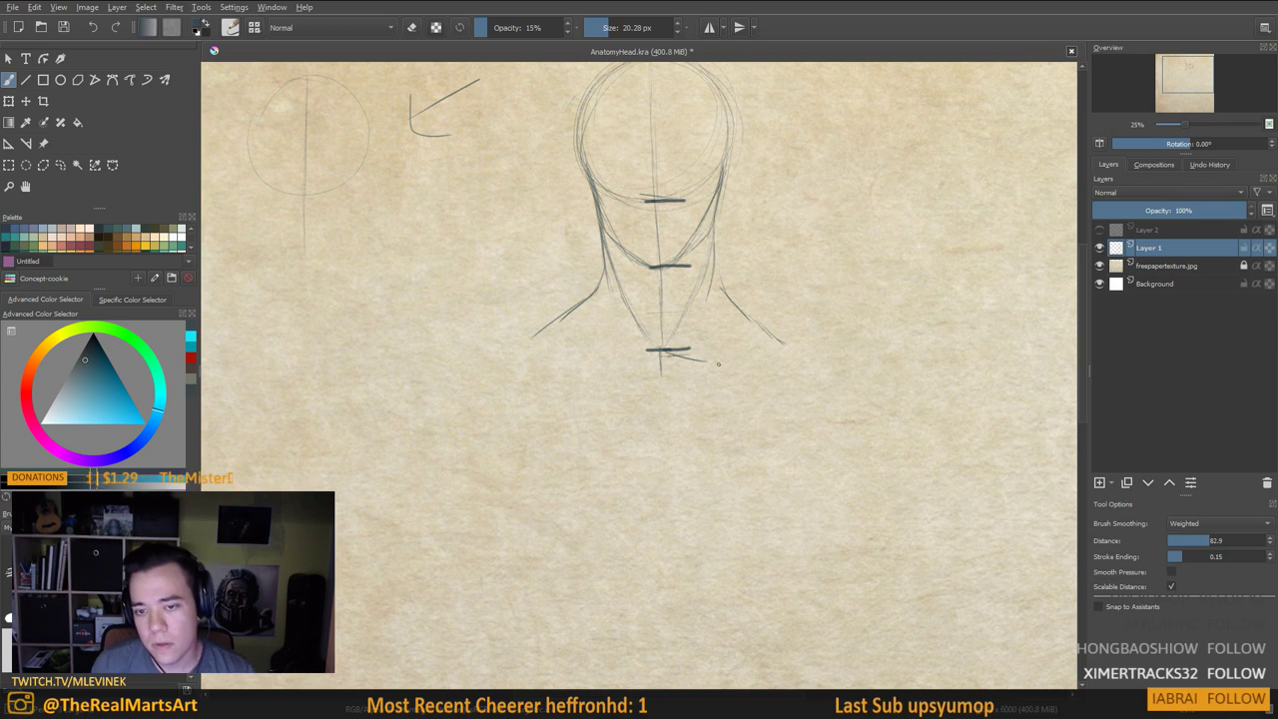
# Extend the centre line from the pit of the neck well down into the chest with light strokes
pyautogui.moveTo(719, 372); pyautogui.dragTo(750, 366)
pyautogui.moveTo(716, 414); pyautogui.dragTo(723, 308)
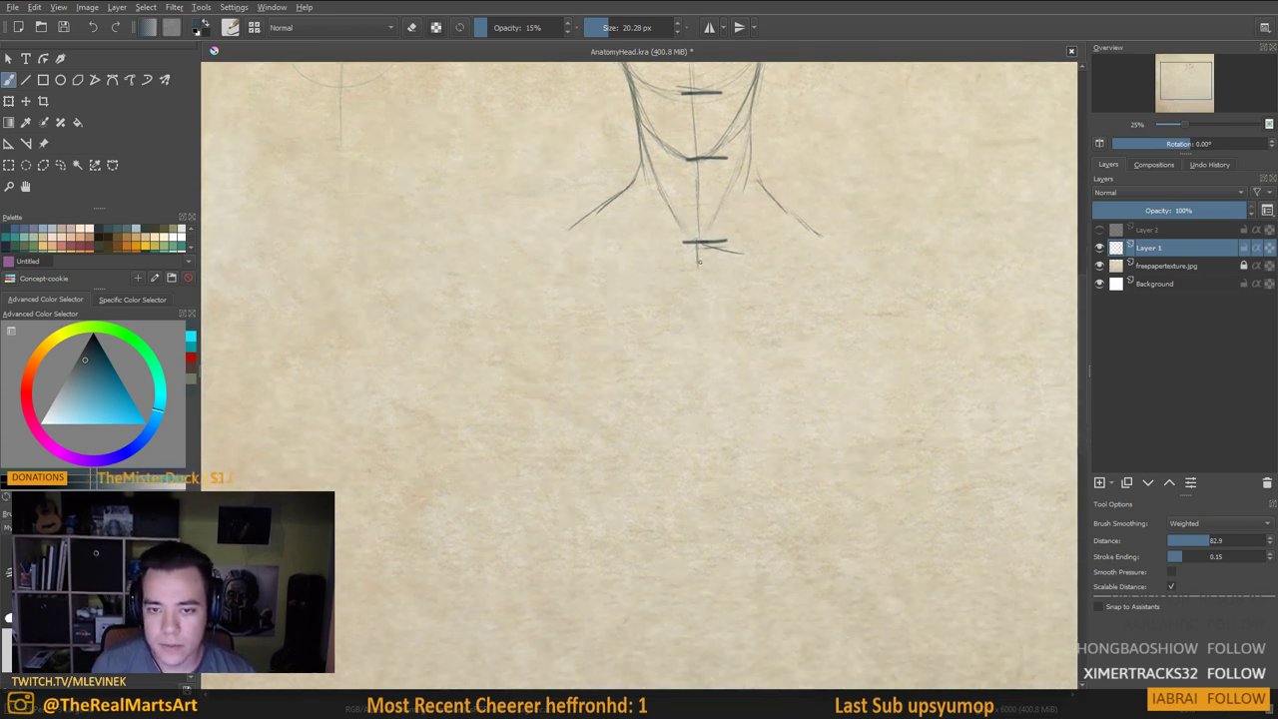
pyautogui.moveTo(699, 261); pyautogui.dragTo(703, 426)
pyautogui.moveTo(701, 326); pyautogui.dragTo(705, 407)
pyautogui.moveTo(716, 490); pyautogui.dragTo(711, 562)
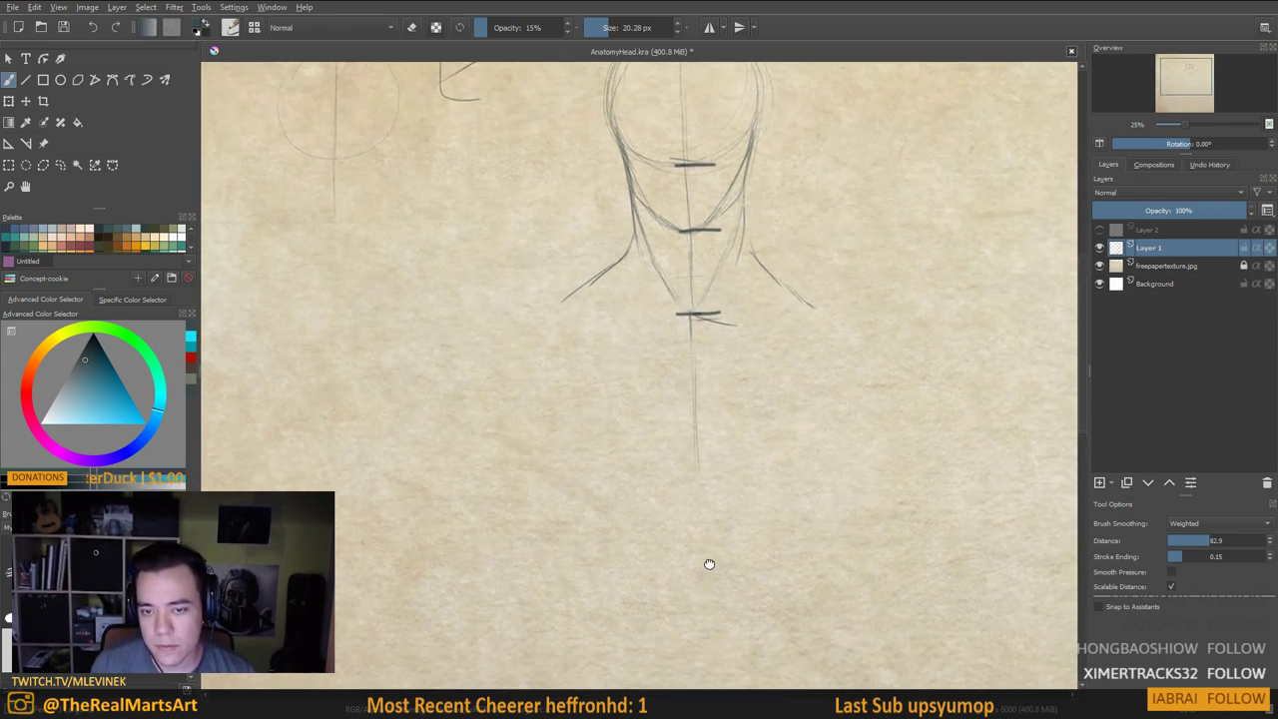
# Draw the collarbones from the pit of the neck outward on both sides, ending each in a small circle at the shoulder point
pyautogui.moveTo(705, 319)
pyautogui.mouseDown()
pyautogui.moveTo(783, 347)
pyautogui.moveTo(828, 307)
pyautogui.moveTo(812, 310)
pyautogui.moveTo(859, 313)
pyautogui.mouseUp()
pyautogui.moveTo(916, 348); pyautogui.dragTo(946, 351)
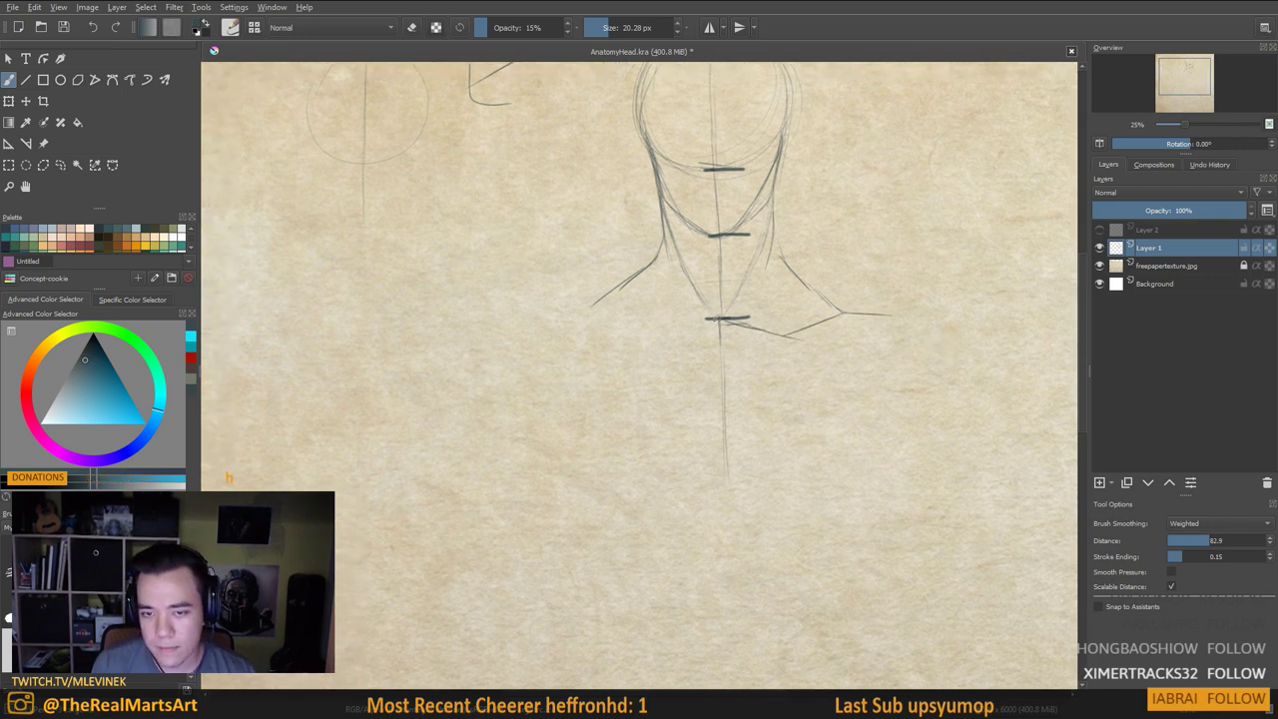
pyautogui.moveTo(715, 319)
pyautogui.mouseDown()
pyautogui.moveTo(657, 334)
pyautogui.moveTo(611, 316)
pyautogui.moveTo(556, 325)
pyautogui.mouseUp()
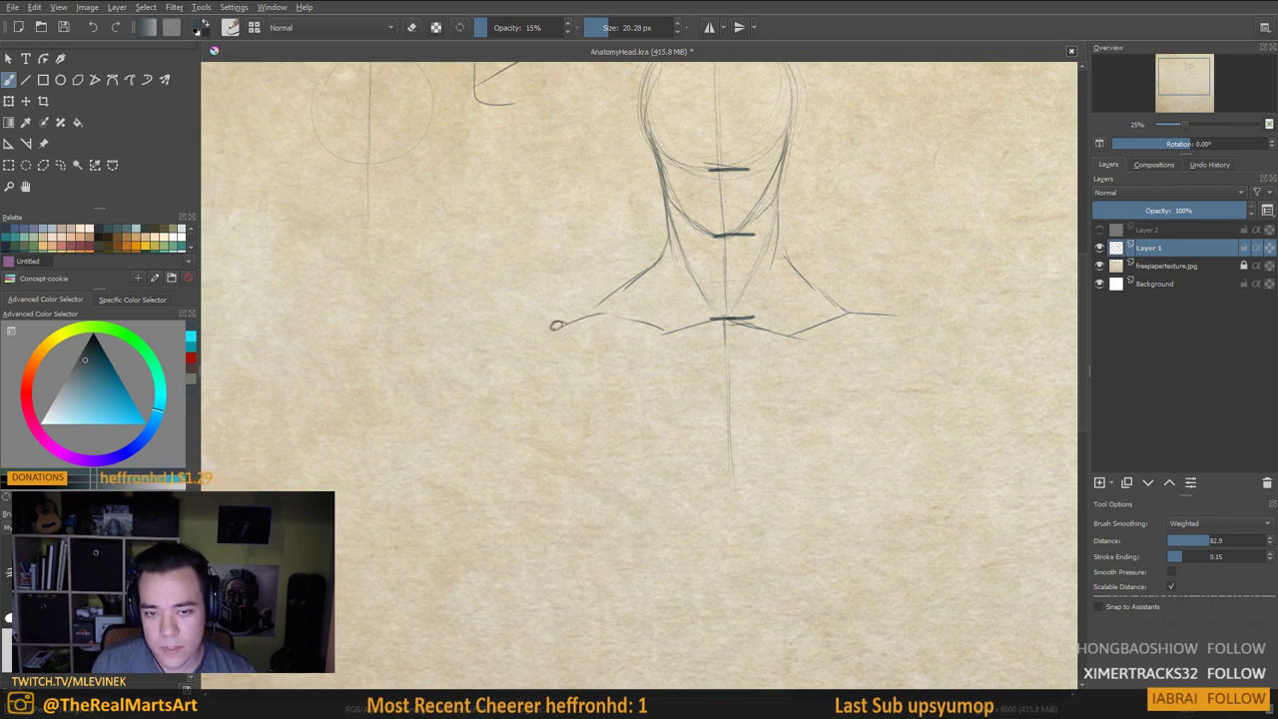
pyautogui.moveTo(926, 340); pyautogui.dragTo(874, 312)
pyautogui.moveTo(808, 362); pyautogui.dragTo(857, 379)
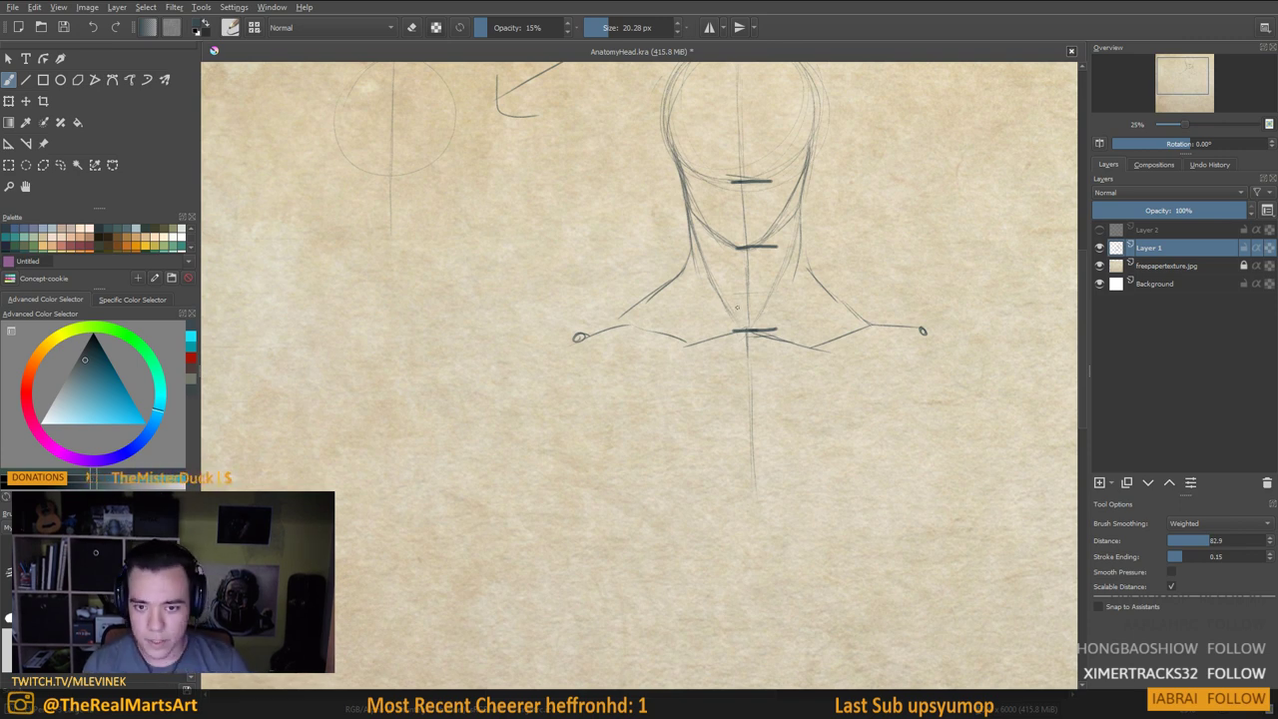
pyautogui.moveTo(754, 372); pyautogui.dragTo(762, 344)
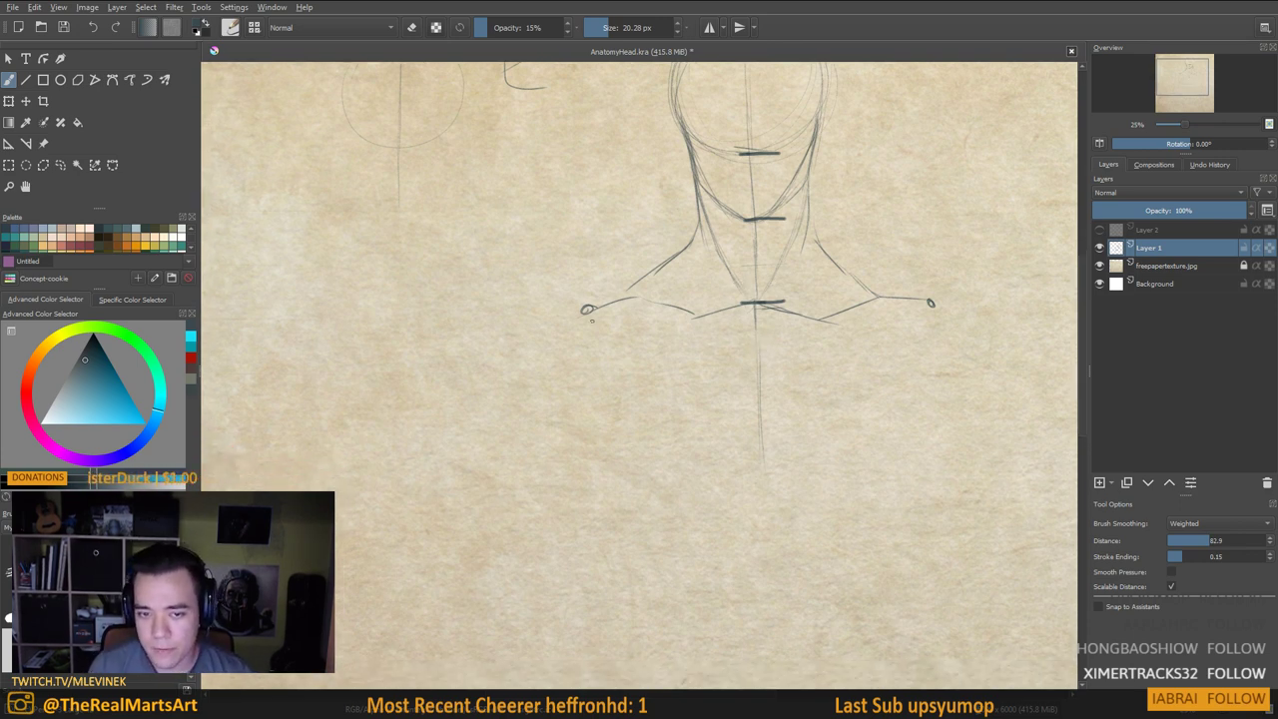
# Mark one collarbone's length with a nearly horizontal line to the pit of the neck and short vertical ticks at its ends
pyautogui.moveTo(591, 319); pyautogui.dragTo(745, 311)
pyautogui.moveTo(595, 310); pyautogui.dragTo(597, 345)
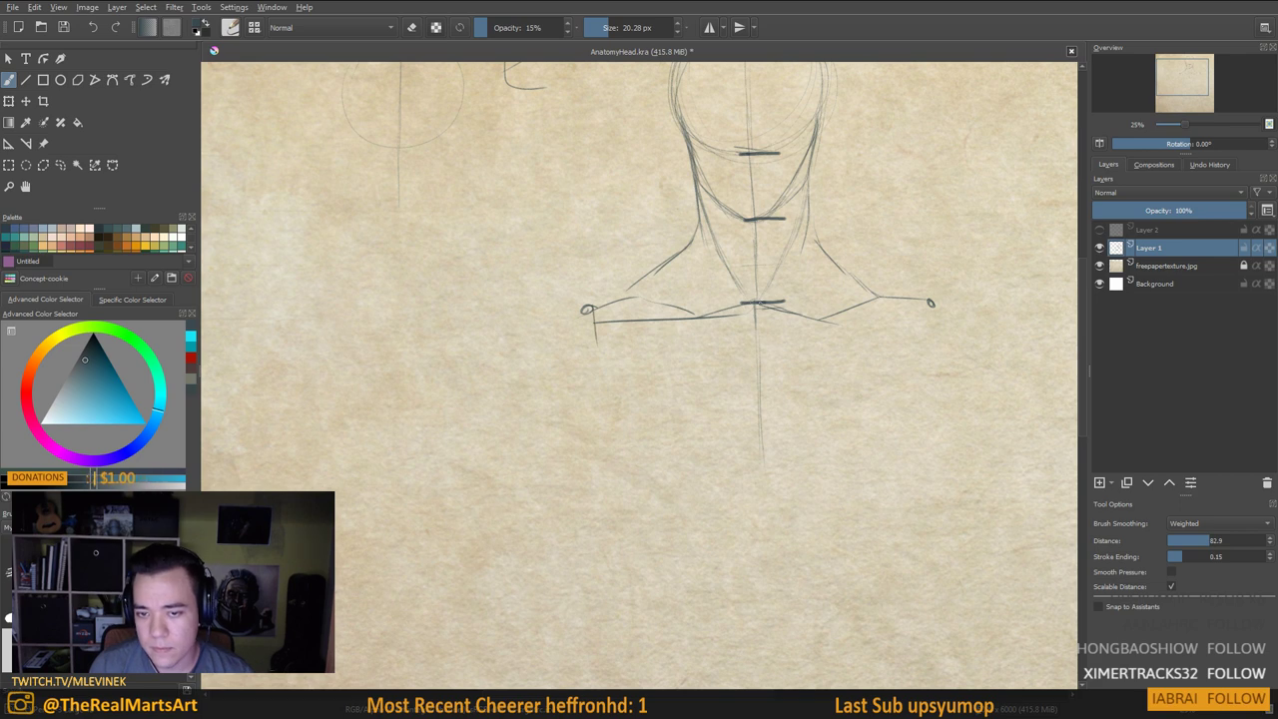
pyautogui.moveTo(748, 302); pyautogui.dragTo(748, 345)
# Draw the sternum as a narrow vertical bar below the pit of the neck, with two long sides and a short base line
pyautogui.moveTo(788, 449)
pyautogui.mouseDown()
pyautogui.moveTo(772, 447)
pyautogui.moveTo(778, 473)
pyautogui.mouseUp()
pyautogui.moveTo(728, 319)
pyautogui.mouseDown()
pyautogui.moveTo(702, 310)
pyautogui.moveTo(735, 470)
pyautogui.mouseUp()
pyautogui.moveTo(704, 310); pyautogui.dragTo(712, 439)
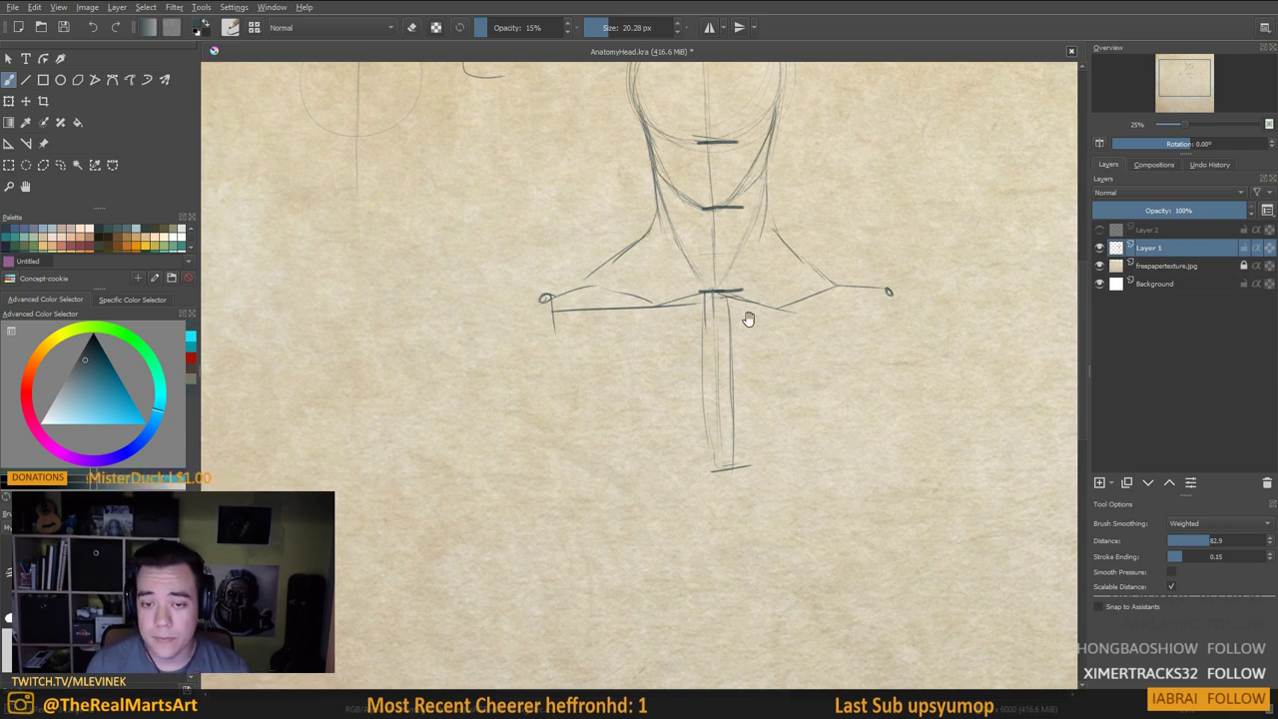
# Draw the rib cage's top opening as a flattened oval just above the pit of the neck, replacing the first rounder attempt
pyautogui.moveTo(746, 314); pyautogui.dragTo(764, 287)
pyautogui.moveTo(739, 203); pyautogui.dragTo(744, 284)
pyautogui.moveTo(679, 244)
pyautogui.mouseDown()
pyautogui.moveTo(685, 254)
pyautogui.moveTo(778, 235)
pyautogui.mouseUp()
pyautogui.moveTo(713, 350); pyautogui.dragTo(700, 332)
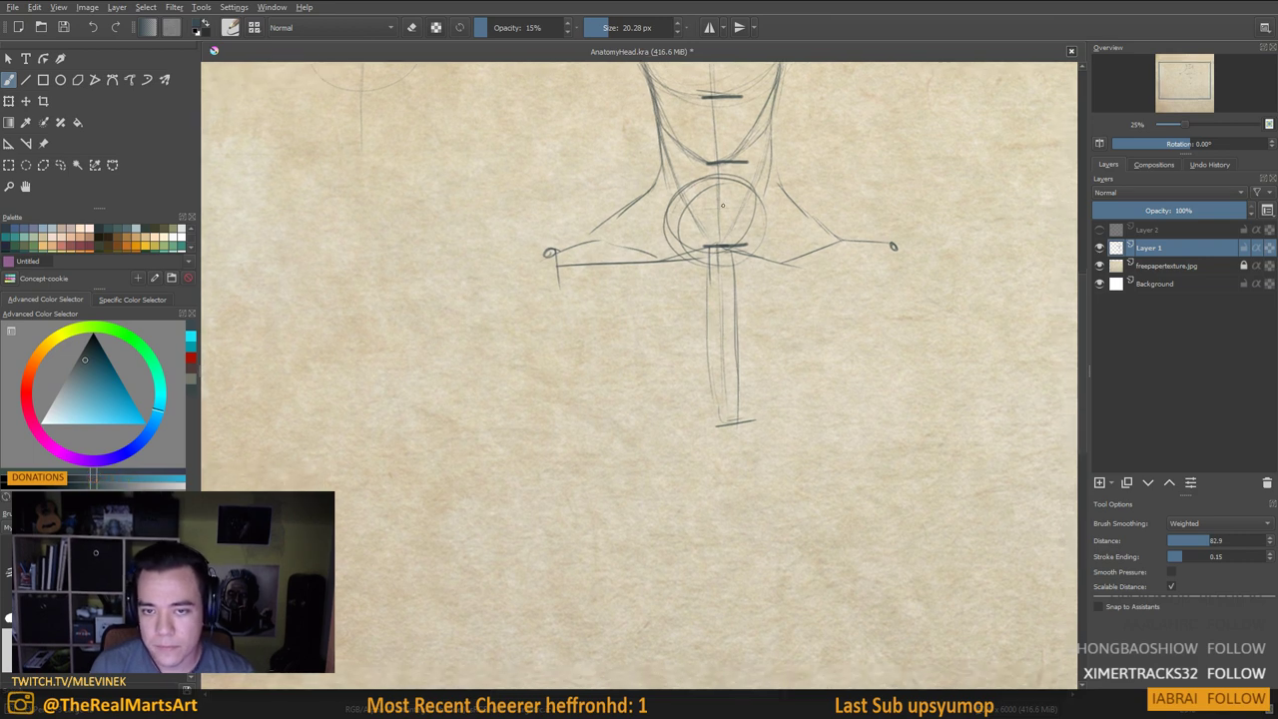
pyautogui.hotkey('ctrl', 'z')
pyautogui.moveTo(731, 191)
pyautogui.mouseDown()
pyautogui.moveTo(686, 206)
pyautogui.moveTo(678, 238)
pyautogui.moveTo(664, 225)
pyautogui.moveTo(757, 215)
pyautogui.mouseUp()
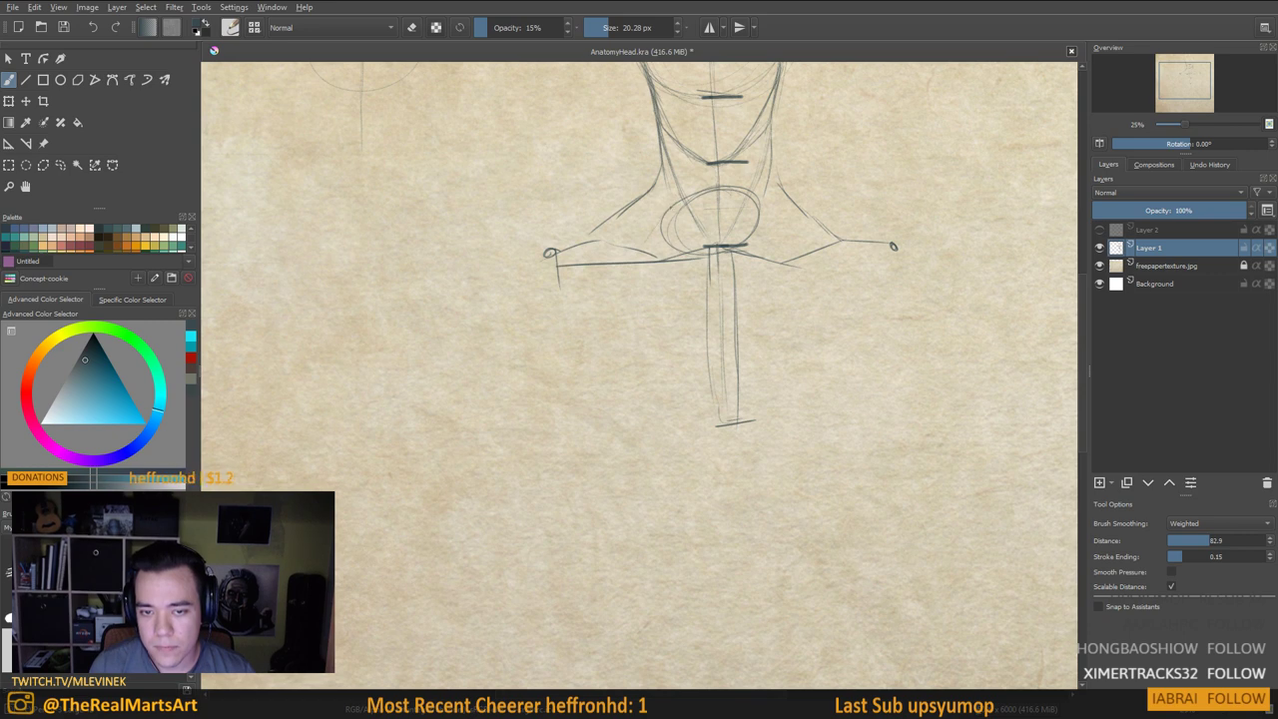
# Draw the rib cage's left outer contour and the two lower rib arches spreading from the base of the sternum
pyautogui.moveTo(661, 216); pyautogui.dragTo(601, 378)
pyautogui.moveTo(671, 206); pyautogui.dragTo(597, 450)
pyautogui.moveTo(600, 384)
pyautogui.mouseDown()
pyautogui.moveTo(621, 529)
pyautogui.moveTo(714, 395)
pyautogui.moveTo(807, 519)
pyautogui.moveTo(846, 536)
pyautogui.mouseUp()
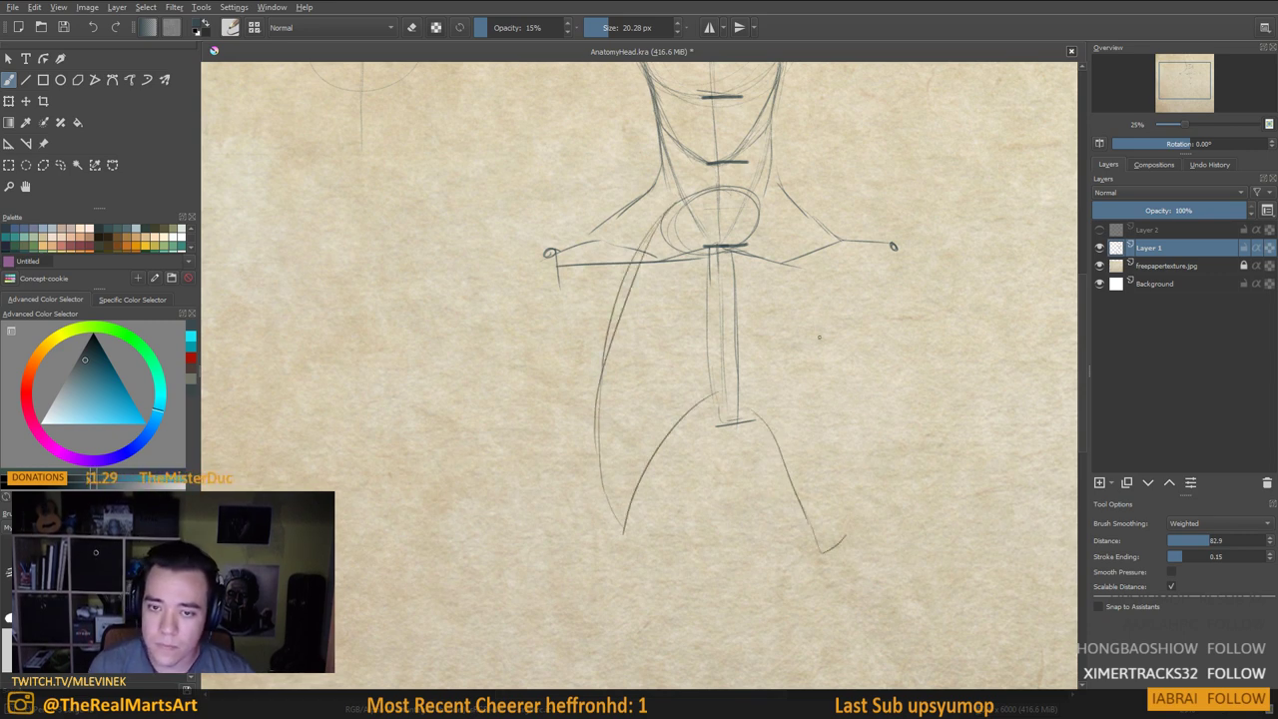
pyautogui.moveTo(769, 222); pyautogui.dragTo(825, 481)
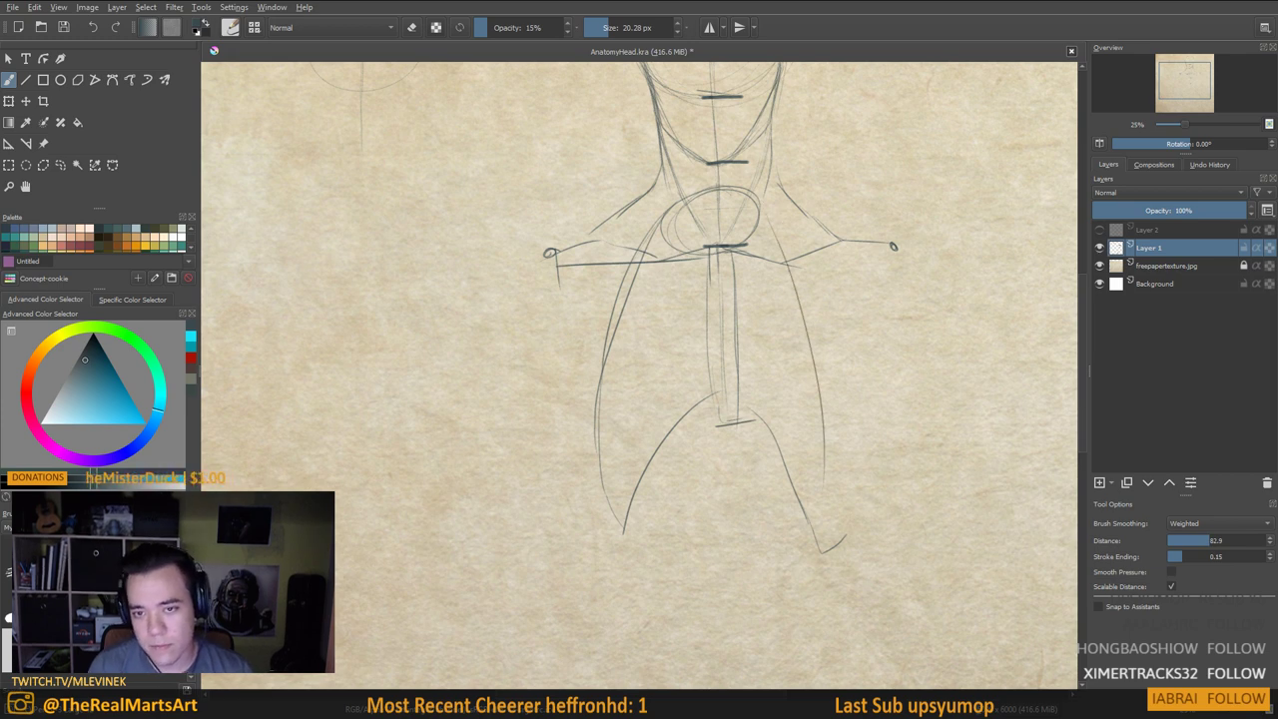
pyautogui.hotkey('ctrl', 'z')
pyautogui.moveTo(771, 220); pyautogui.dragTo(841, 395)
pyautogui.hotkey('ctrl', 'z')
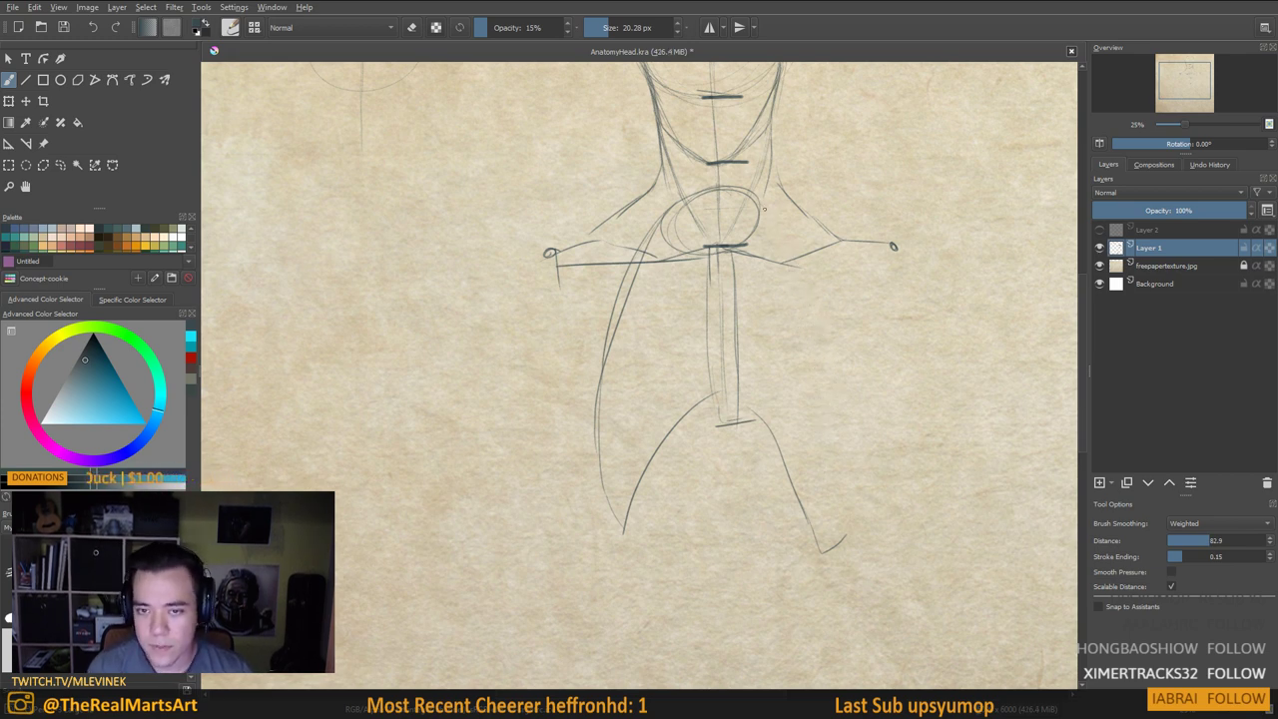
# Draw the rib cage's right outer contour and sketch the rounded lower opening around the rib arches beneath the sternum
pyautogui.moveTo(763, 208)
pyautogui.mouseDown()
pyautogui.moveTo(847, 399)
pyautogui.moveTo(842, 464)
pyautogui.moveTo(804, 521)
pyautogui.mouseUp()
pyautogui.moveTo(741, 397); pyautogui.dragTo(651, 517)
pyautogui.moveTo(675, 451)
pyautogui.mouseDown()
pyautogui.moveTo(759, 393)
pyautogui.moveTo(805, 513)
pyautogui.mouseUp()
pyautogui.moveTo(705, 400); pyautogui.dragTo(635, 478)
pyautogui.moveTo(745, 393); pyautogui.dragTo(825, 533)
pyautogui.moveTo(647, 519)
pyautogui.mouseDown()
pyautogui.moveTo(792, 512)
pyautogui.moveTo(781, 560)
pyautogui.mouseUp()
# Shorten the sternum with a new base line at the top of the rib arch and darken its two sides
pyautogui.moveTo(681, 316); pyautogui.dragTo(723, 317)
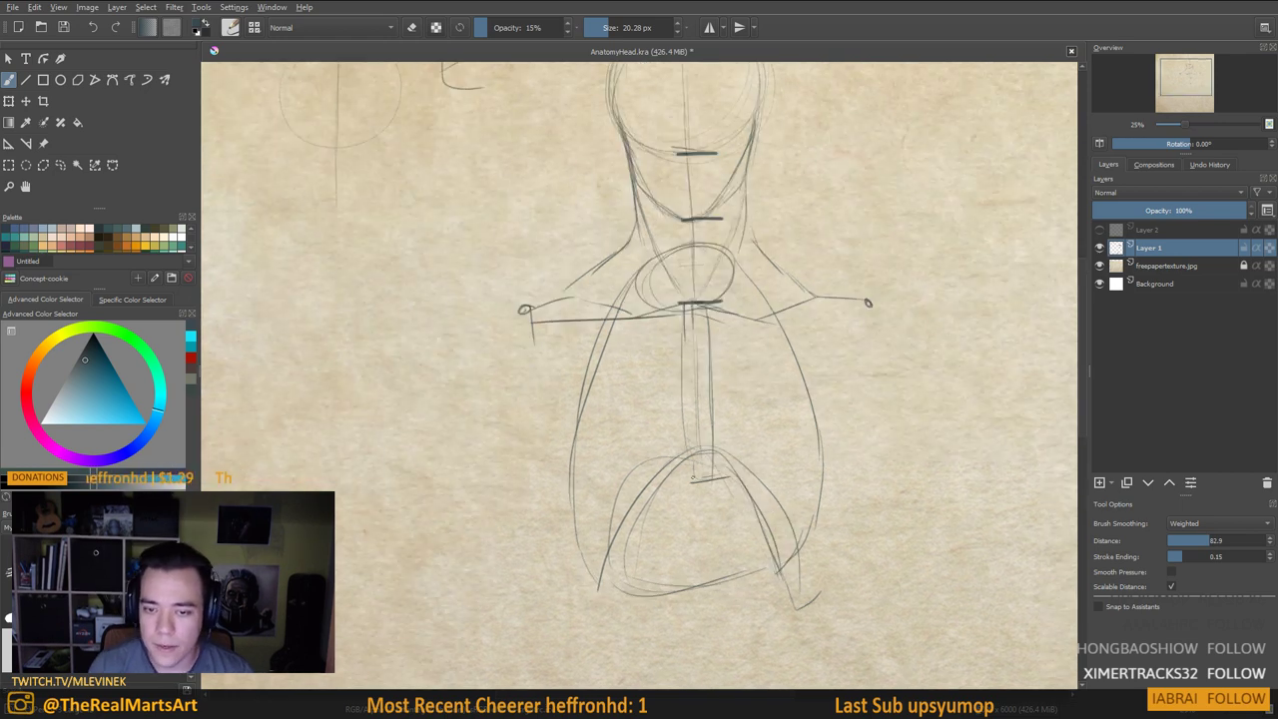
pyautogui.moveTo(681, 455)
pyautogui.mouseDown()
pyautogui.moveTo(729, 449)
pyautogui.moveTo(712, 448)
pyautogui.mouseUp()
pyautogui.moveTo(686, 307)
pyautogui.mouseDown()
pyautogui.moveTo(692, 453)
pyautogui.moveTo(731, 445)
pyautogui.moveTo(709, 441)
pyautogui.moveTo(711, 415)
pyautogui.mouseUp()
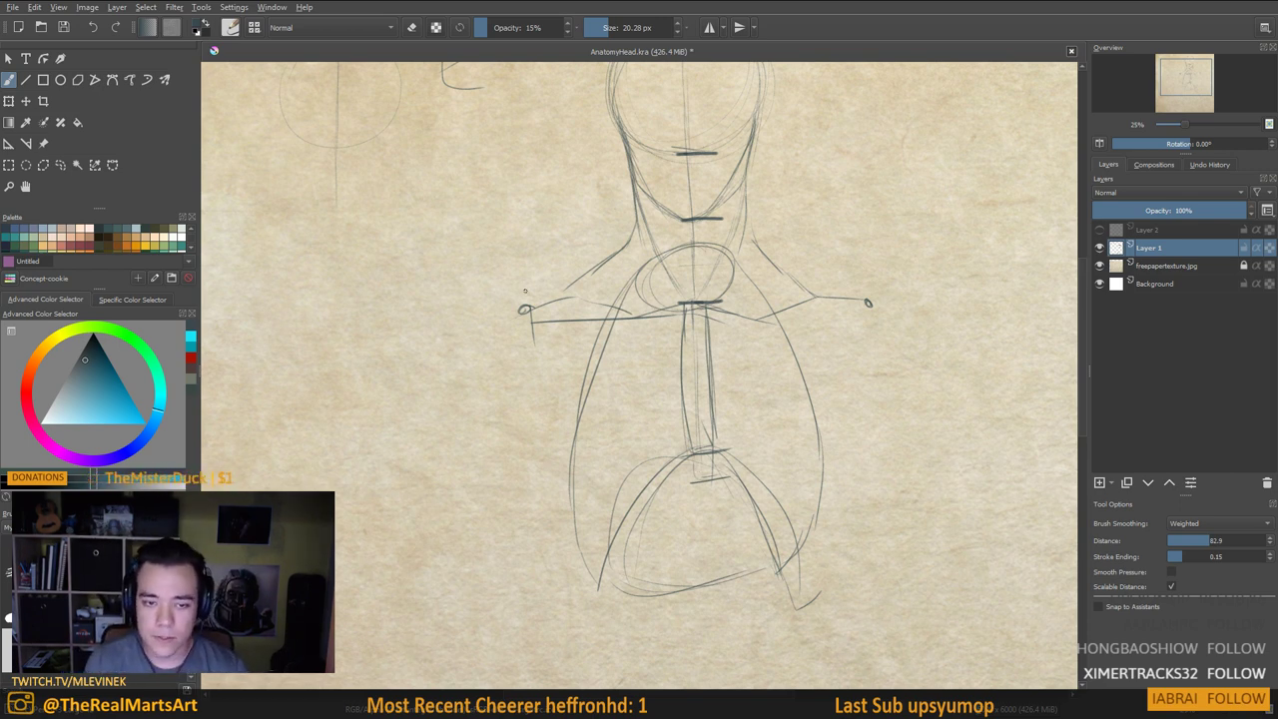
# Add vertical measuring ticks at the left shoulder point and pit of the neck, plus short horizontal marks at the sternum's top and base
pyautogui.moveTo(526, 295); pyautogui.dragTo(529, 349)
pyautogui.moveTo(689, 467); pyautogui.dragTo(737, 420)
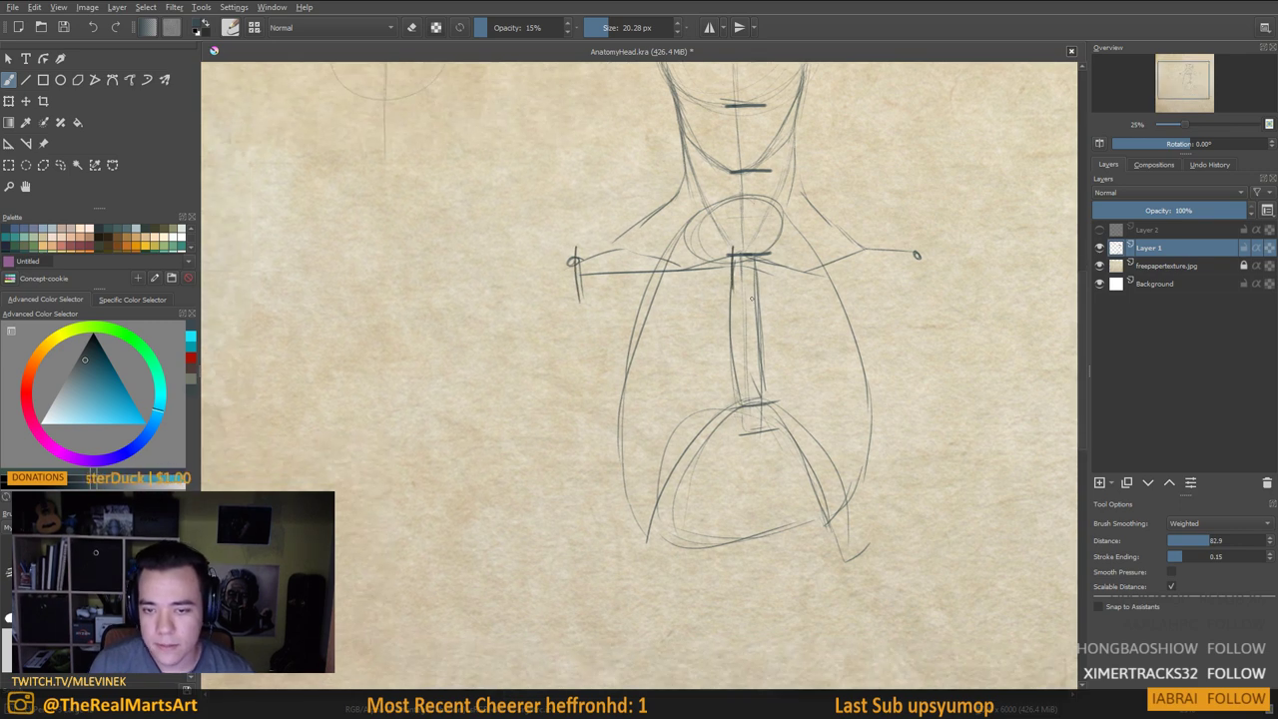
pyautogui.moveTo(728, 263); pyautogui.dragTo(777, 259)
pyautogui.moveTo(735, 419); pyautogui.dragTo(782, 415)
pyautogui.moveTo(773, 467); pyautogui.dragTo(737, 577)
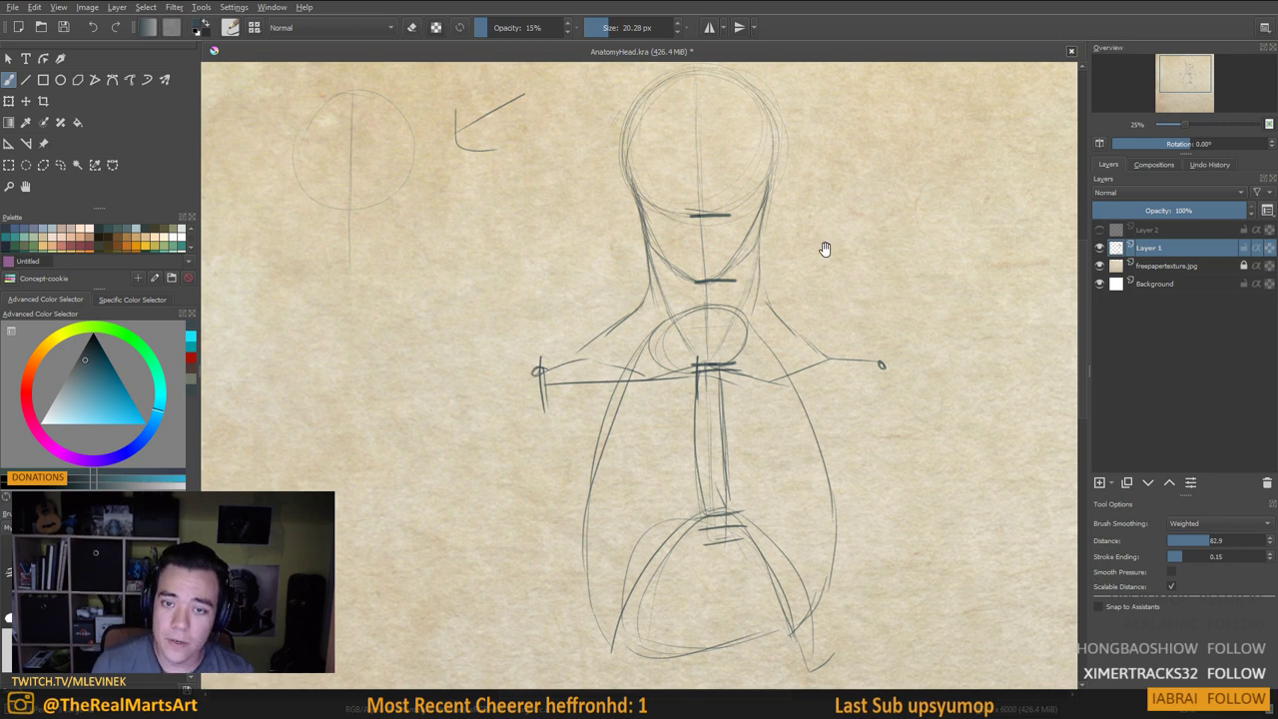
# Extend and reinforce the sloping trapezius lines so they run down to meet the collarbones near the shoulder points
pyautogui.moveTo(815, 249); pyautogui.dragTo(764, 292)
pyautogui.moveTo(912, 336); pyautogui.dragTo(952, 325)
pyautogui.moveTo(885, 229); pyautogui.dragTo(708, 249)
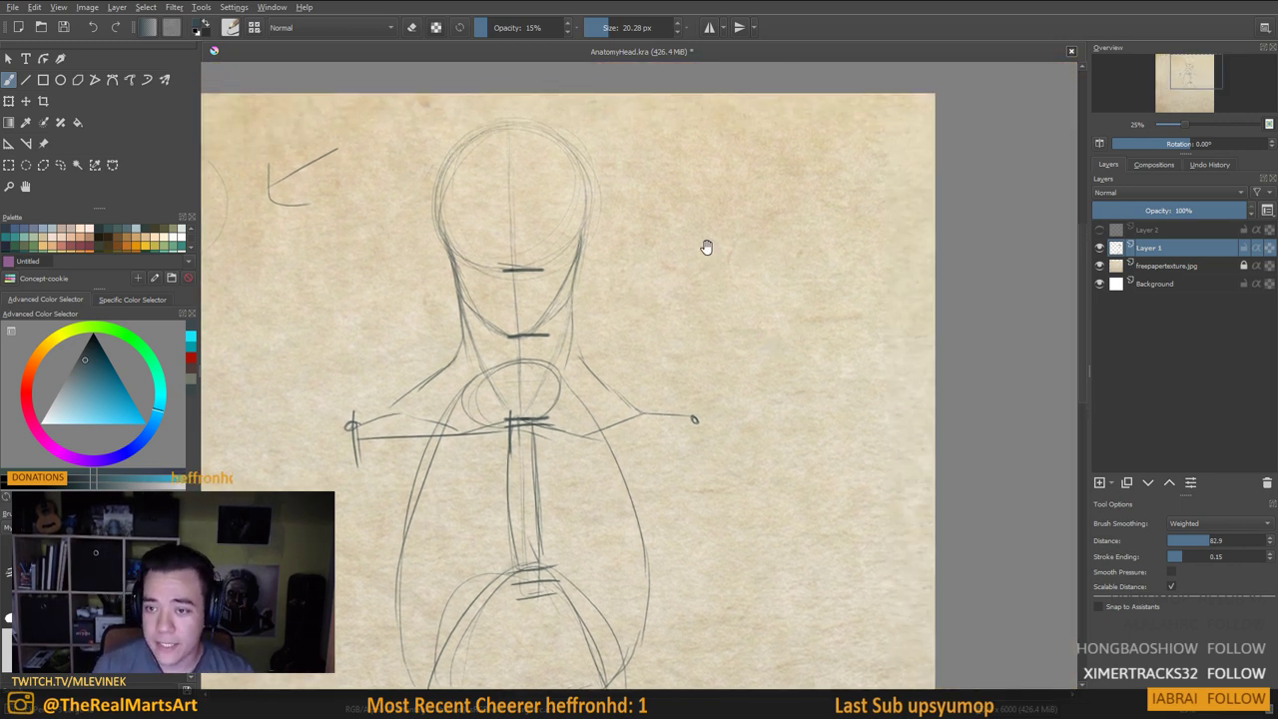
pyautogui.moveTo(574, 388); pyautogui.dragTo(701, 298)
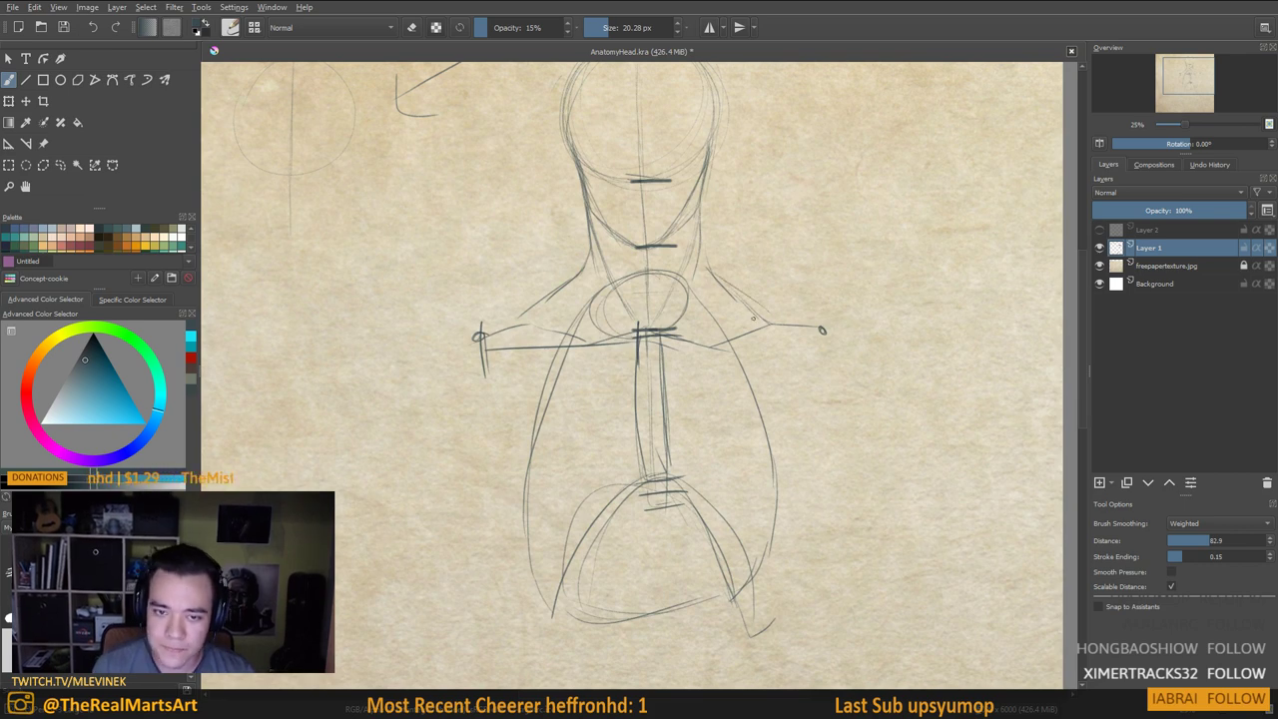
pyautogui.moveTo(803, 343); pyautogui.dragTo(847, 328)
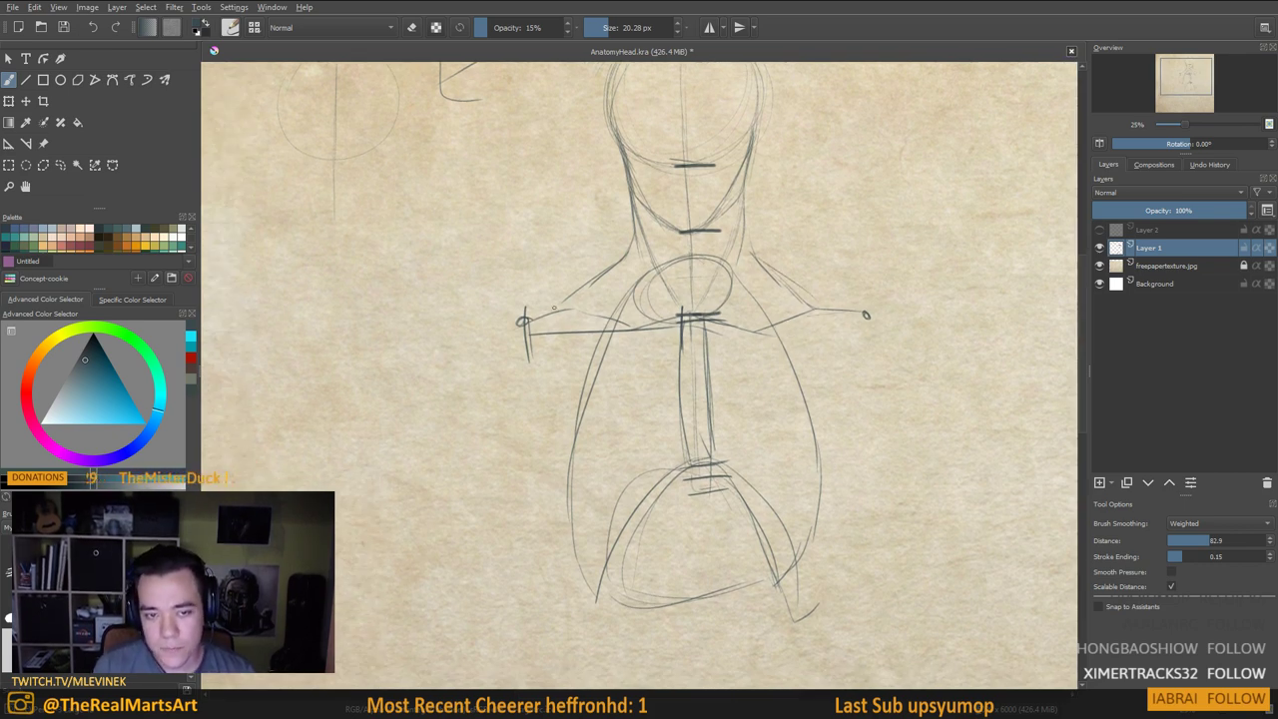
pyautogui.moveTo(568, 298); pyautogui.dragTo(537, 313)
pyautogui.moveTo(599, 277); pyautogui.dragTo(546, 314)
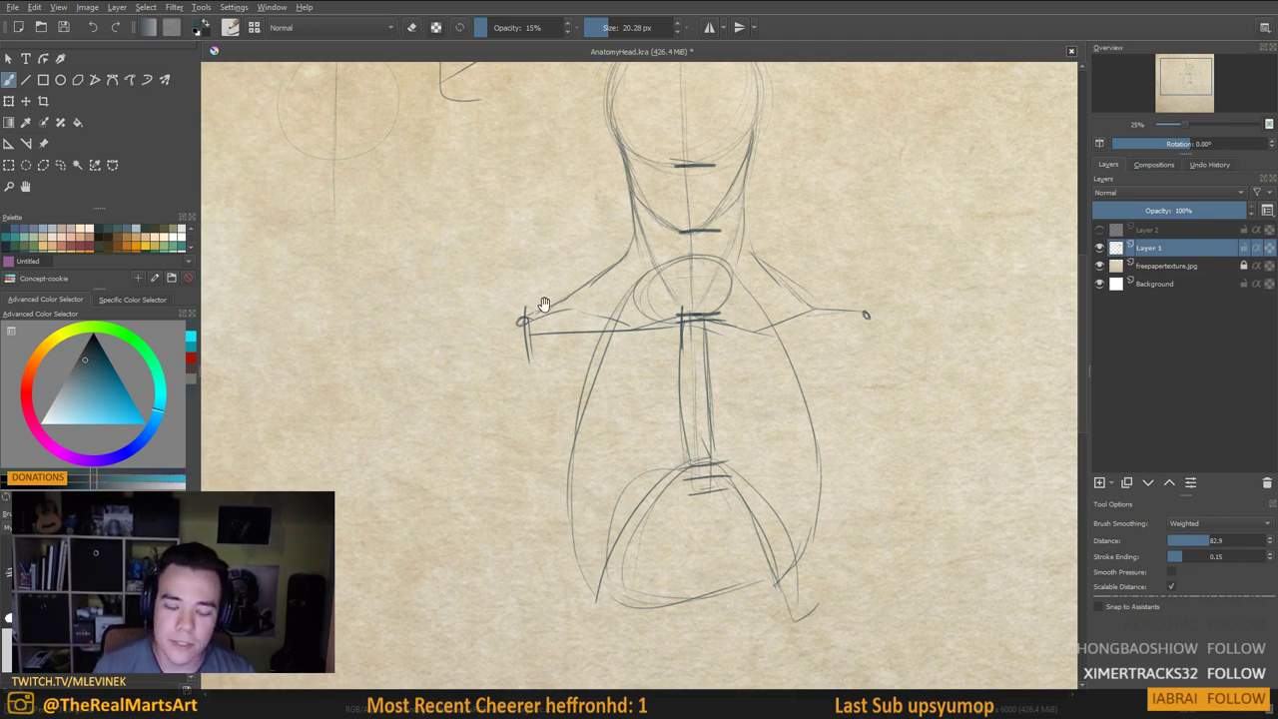
# Draw rounded deltoid curves from both shoulder points outward and down to the upper arms
pyautogui.moveTo(542, 299)
pyautogui.mouseDown()
pyautogui.moveTo(570, 269)
pyautogui.moveTo(515, 295)
pyautogui.moveTo(476, 373)
pyautogui.mouseUp()
pyautogui.moveTo(877, 286)
pyautogui.mouseDown()
pyautogui.moveTo(938, 306)
pyautogui.moveTo(965, 353)
pyautogui.mouseUp()
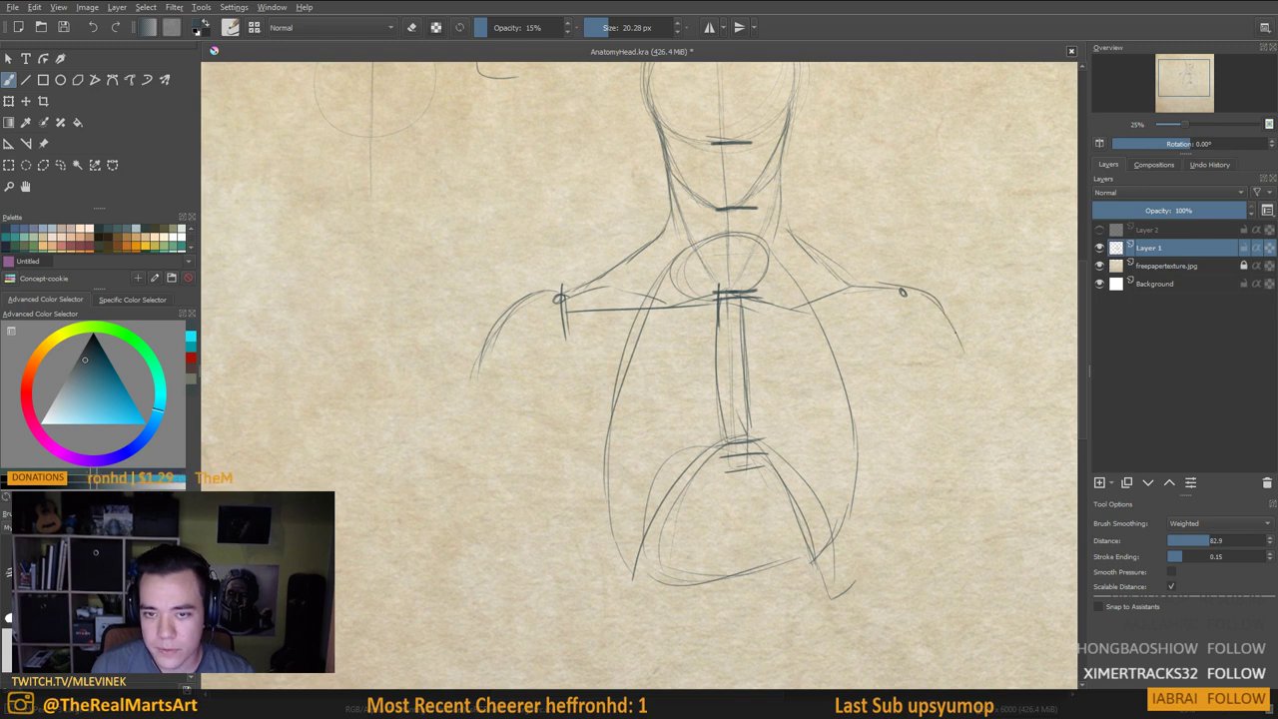
pyautogui.moveTo(693, 293); pyautogui.dragTo(725, 360)
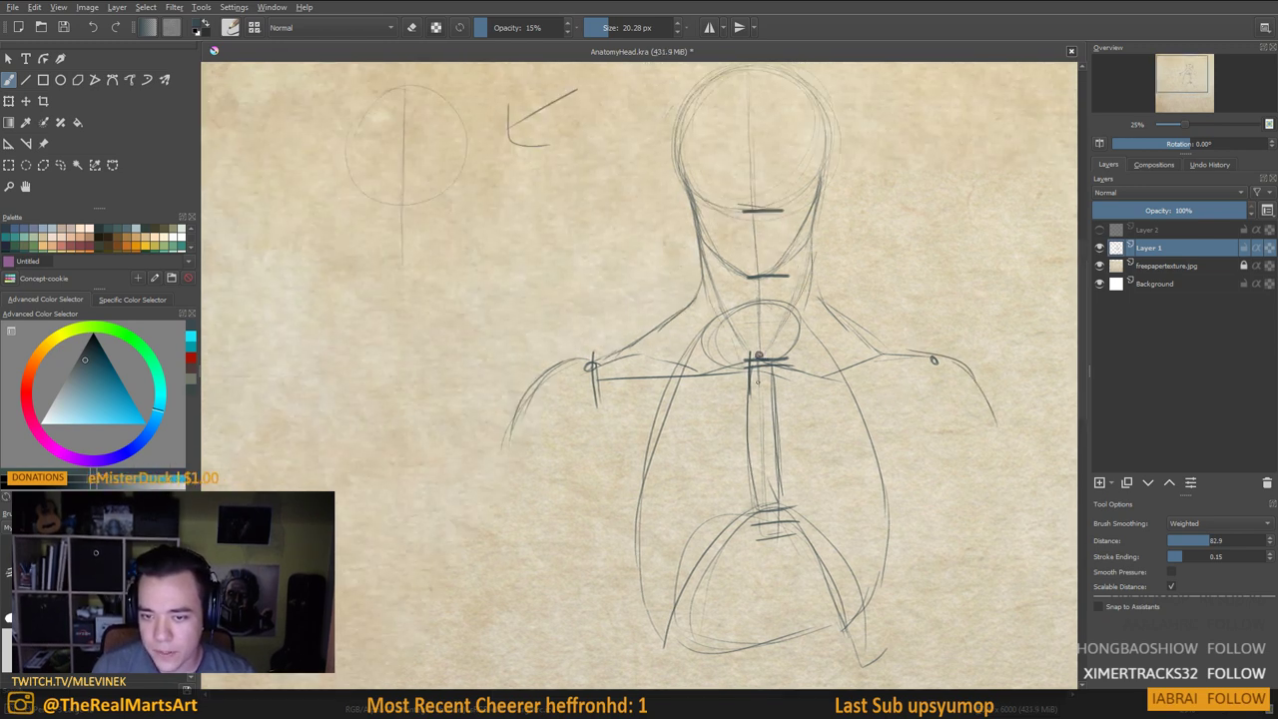
# Emphasize the pit of the neck with a dark dot and draw neck muscle lines converging on it from both sides
pyautogui.moveTo(763, 360); pyautogui.dragTo(773, 369)
pyautogui.moveTo(712, 309); pyautogui.dragTo(756, 382)
pyautogui.moveTo(820, 296)
pyautogui.mouseDown()
pyautogui.moveTo(806, 344)
pyautogui.moveTo(772, 381)
pyautogui.mouseUp()
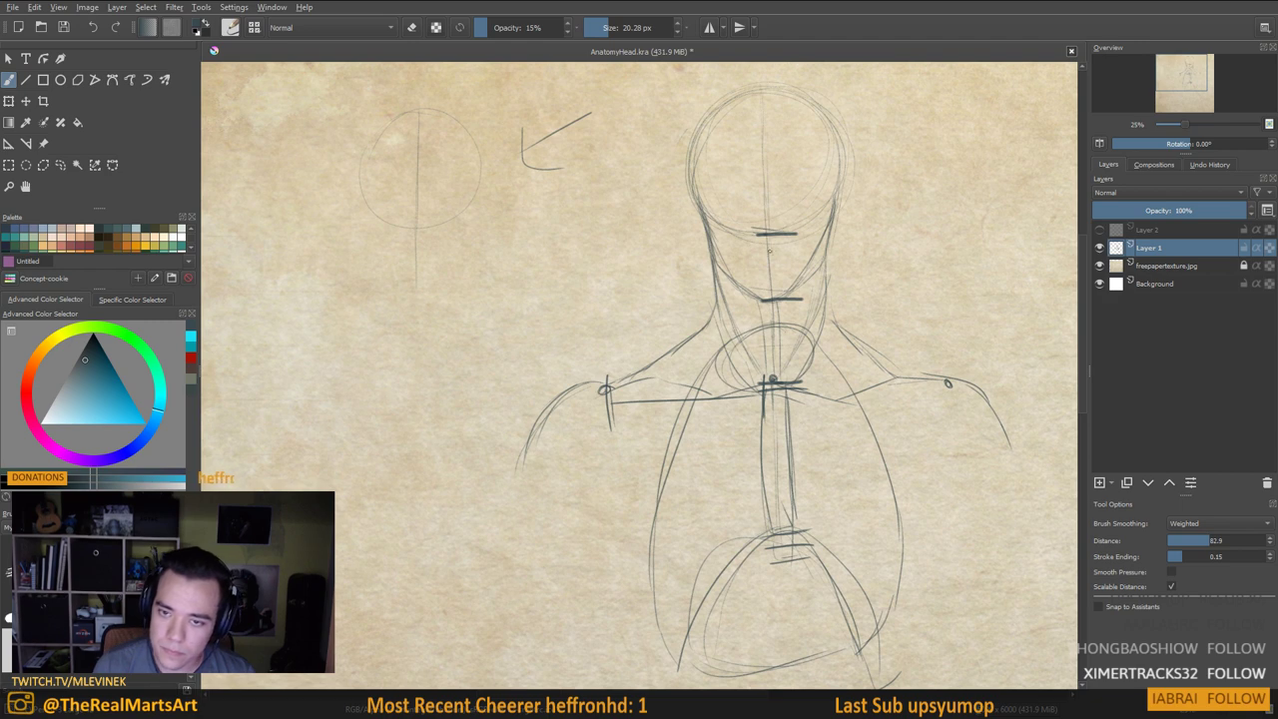
# Draw a vertical measuring line from the mark above the chin to the pit of the neck, and reinforce the collarbone and sternum end marks
pyautogui.moveTo(774, 242); pyautogui.dragTo(778, 381)
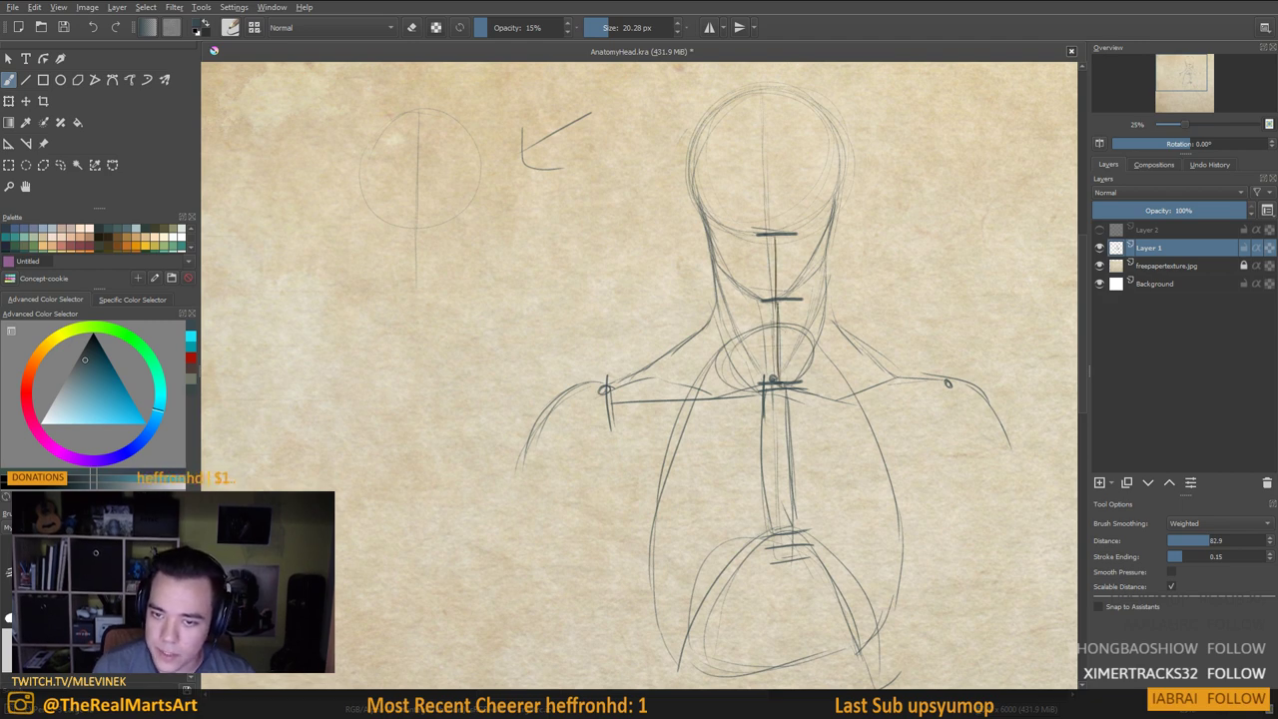
pyautogui.moveTo(725, 255)
pyautogui.mouseDown()
pyautogui.moveTo(731, 326)
pyautogui.moveTo(777, 355)
pyautogui.mouseUp()
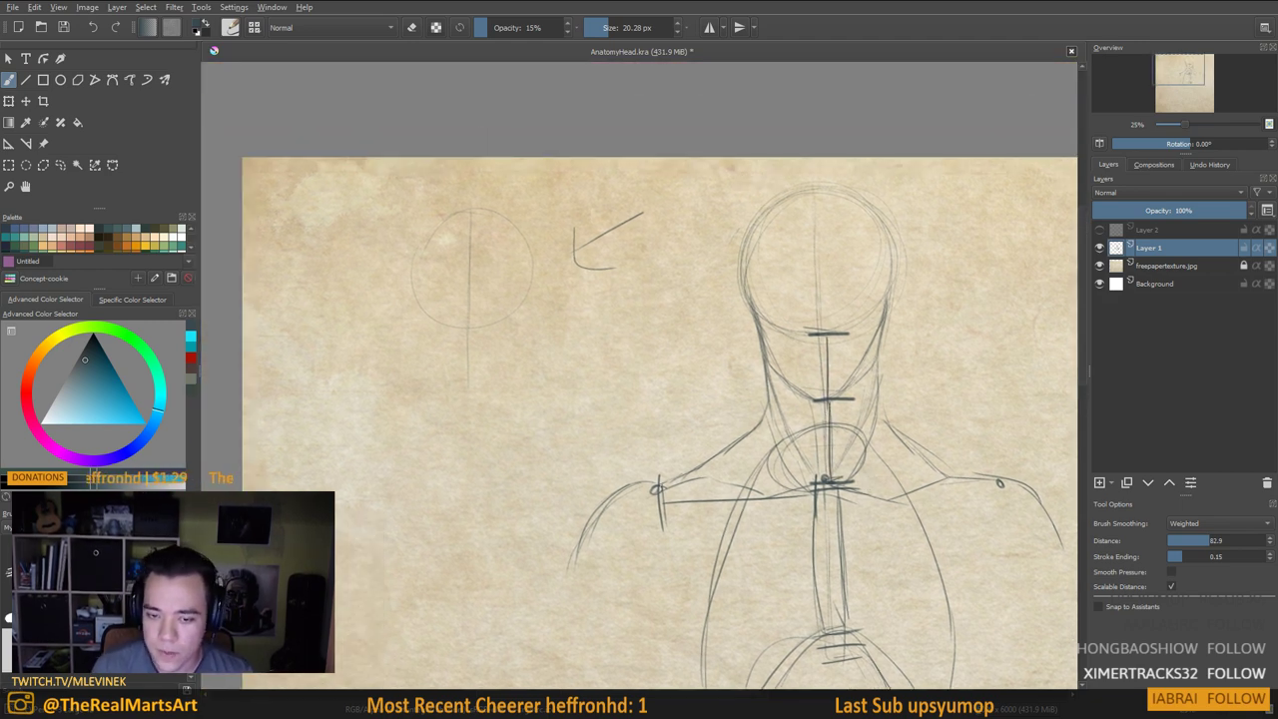
pyautogui.moveTo(664, 484); pyautogui.dragTo(672, 532)
pyautogui.moveTo(818, 473); pyautogui.dragTo(820, 511)
pyautogui.moveTo(851, 594); pyautogui.dragTo(843, 445)
pyautogui.moveTo(819, 511); pyautogui.dragTo(876, 502)
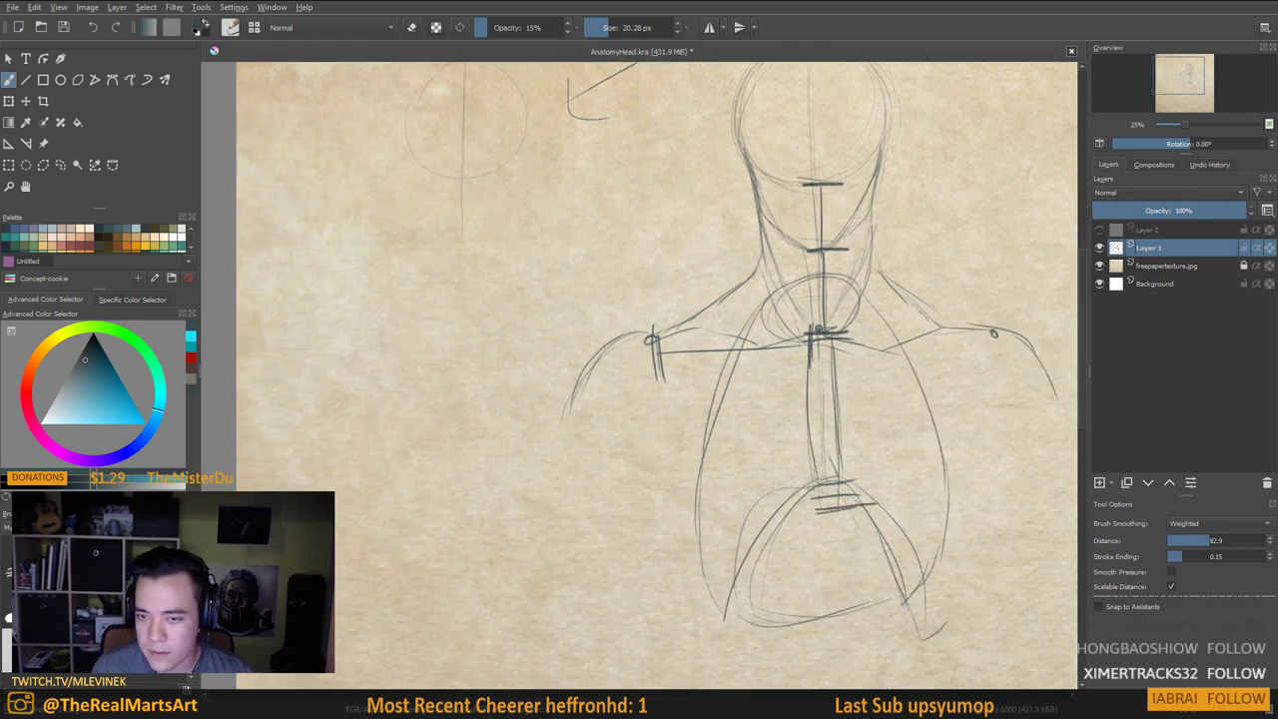
pyautogui.moveTo(810, 337)
pyautogui.mouseDown()
pyautogui.moveTo(863, 336)
pyautogui.moveTo(794, 455)
pyautogui.mouseUp()
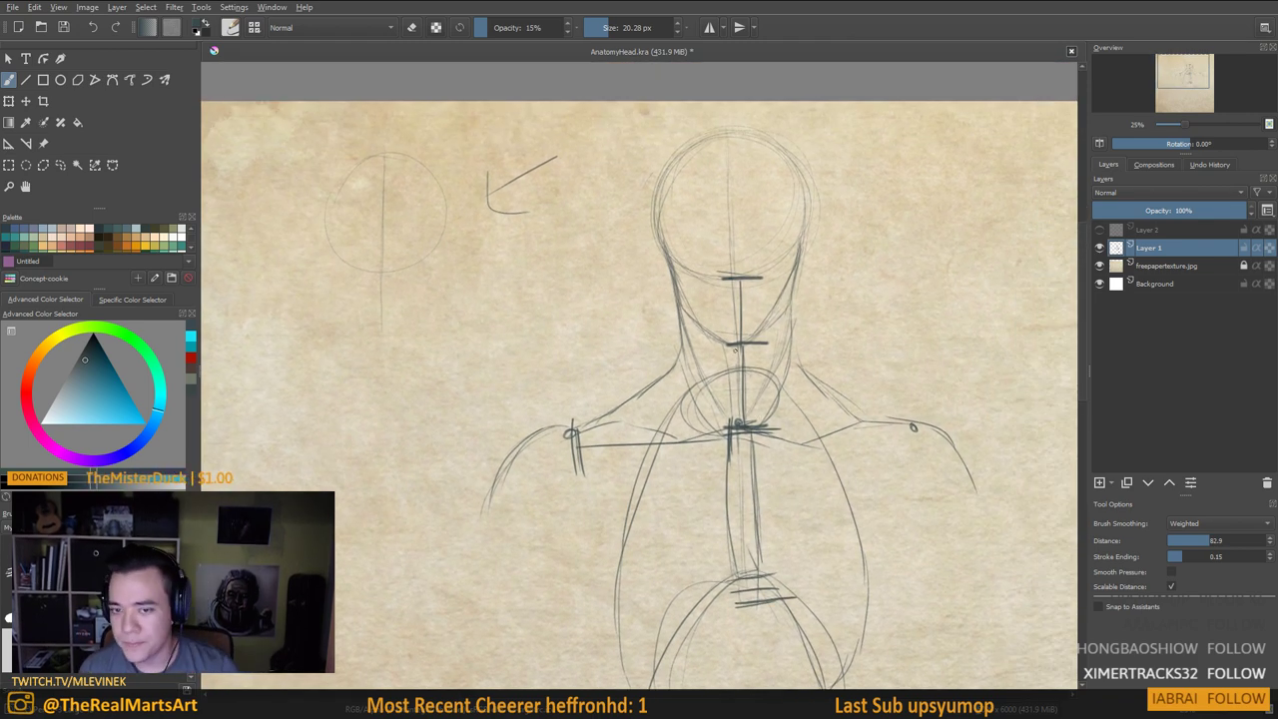
pyautogui.moveTo(764, 365); pyautogui.dragTo(687, 363)
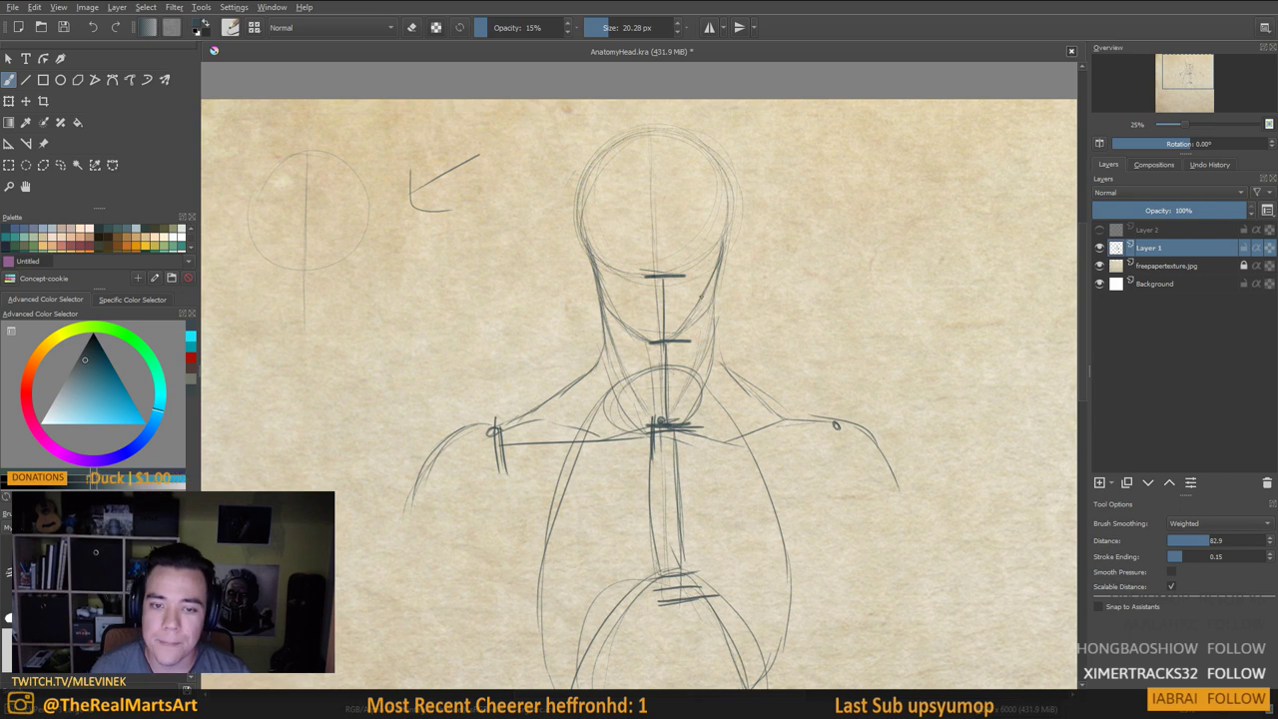
pyautogui.moveTo(695, 270); pyautogui.dragTo(702, 276)
pyautogui.moveTo(768, 512); pyautogui.dragTo(769, 469)
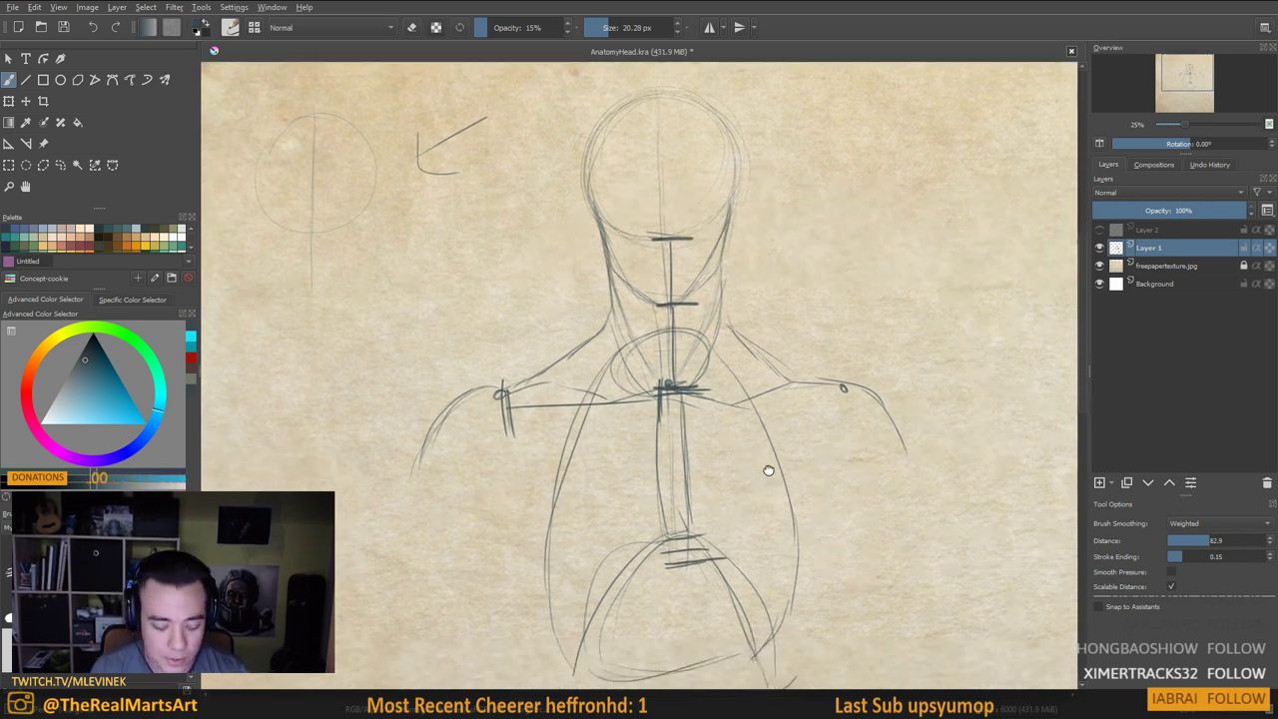
# Duplicate Layer 1 to keep a second copy of the whole figure sketch
pyautogui.scroll(-3, 768, 469)
pyautogui.hotkey('ctrl', 't')
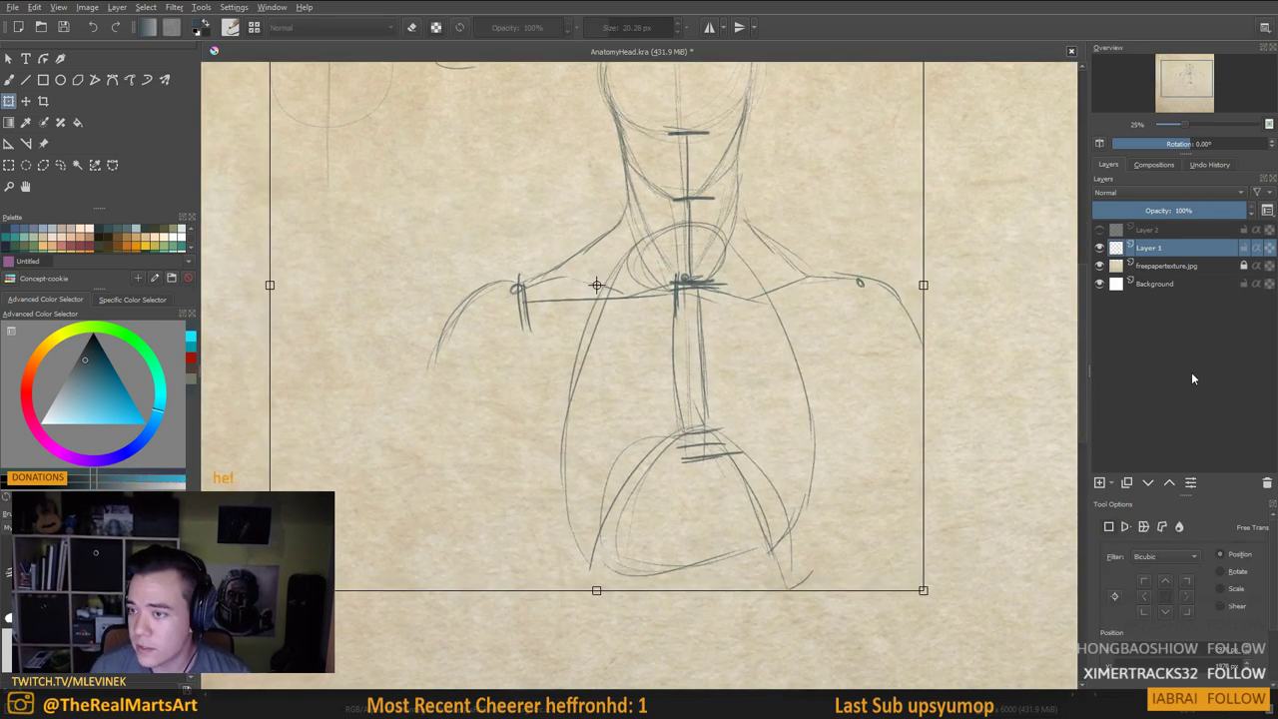
pyautogui.click(1128, 482)
# Scale the original Layer 1 sketch down to roughly 60 percent and move it to the page's upper-left corner
pyautogui.scroll(-3, 787, 230)
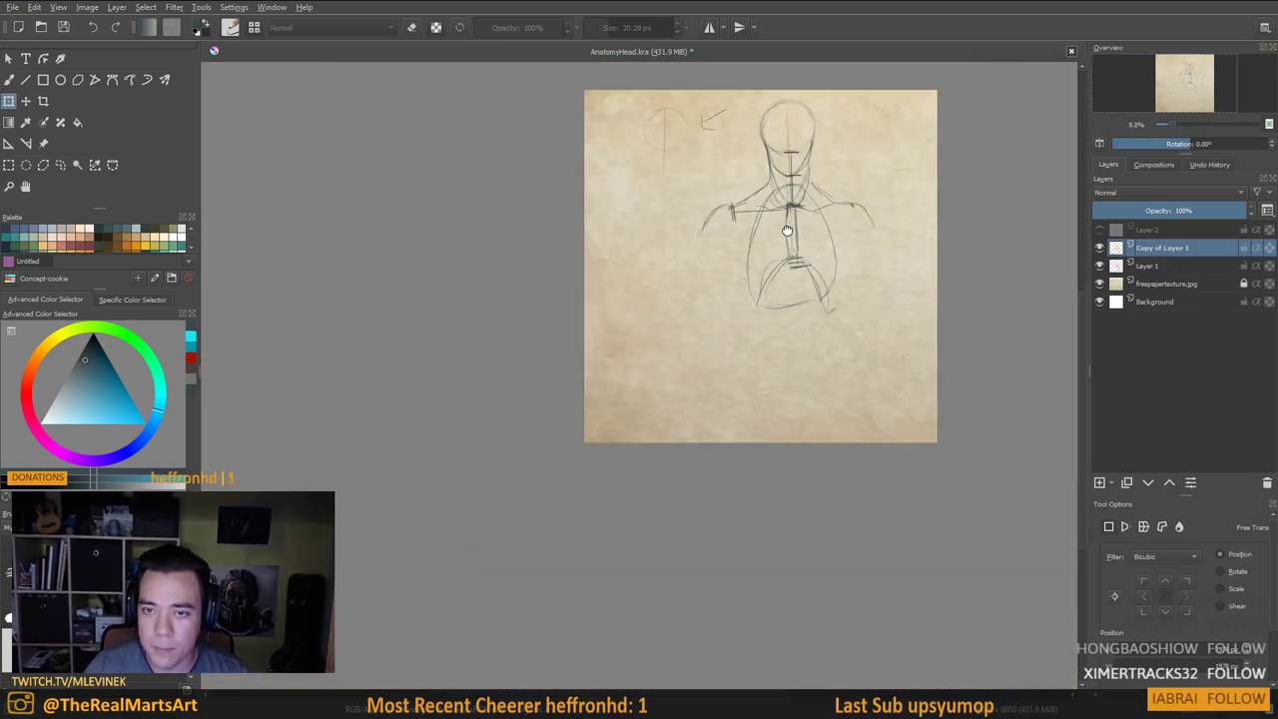
pyautogui.scroll(3, 787, 231)
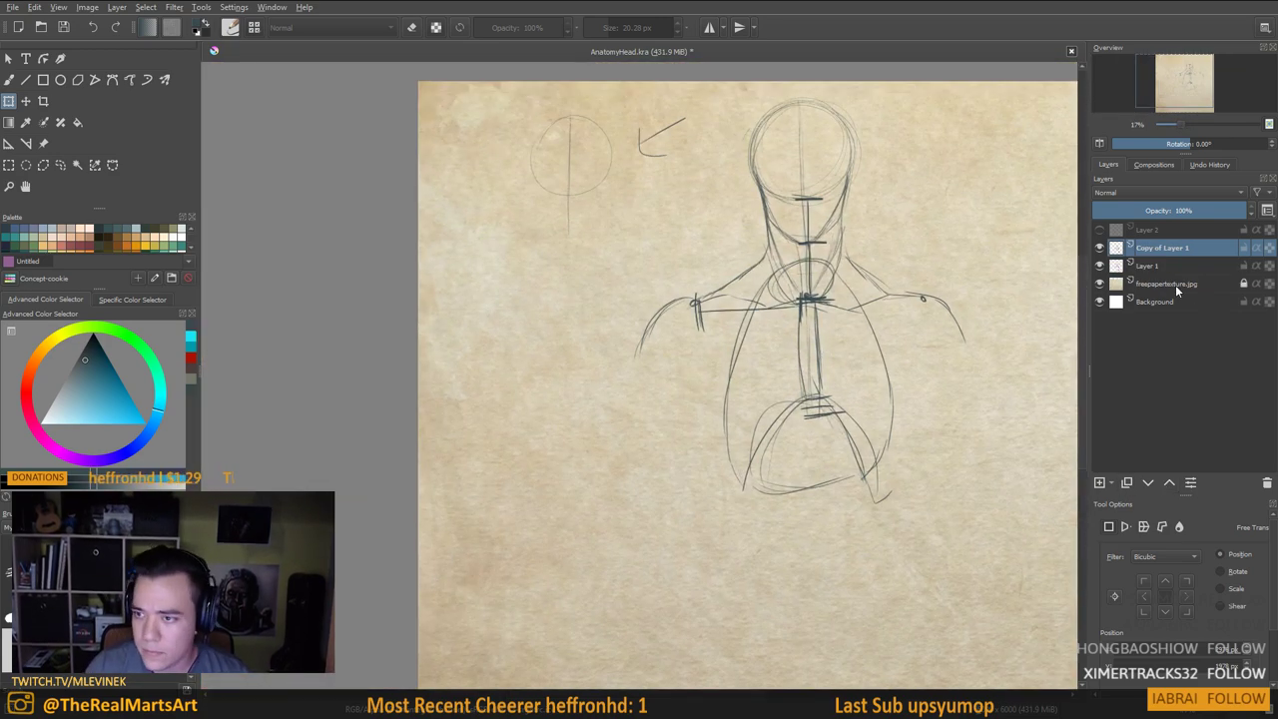
pyautogui.click(1159, 266)
pyautogui.hotkey('ctrl', 't')
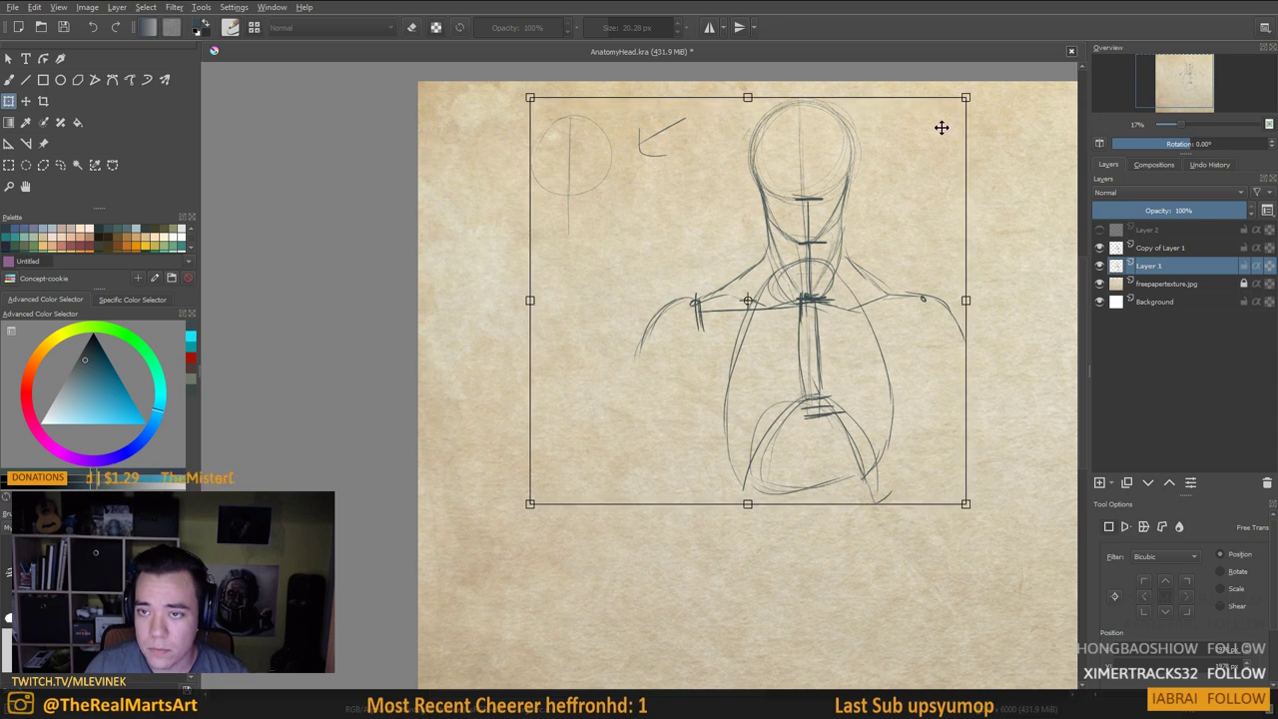
pyautogui.moveTo(965, 97); pyautogui.dragTo(790, 266)
pyautogui.moveTo(699, 343); pyautogui.dragTo(620, 187)
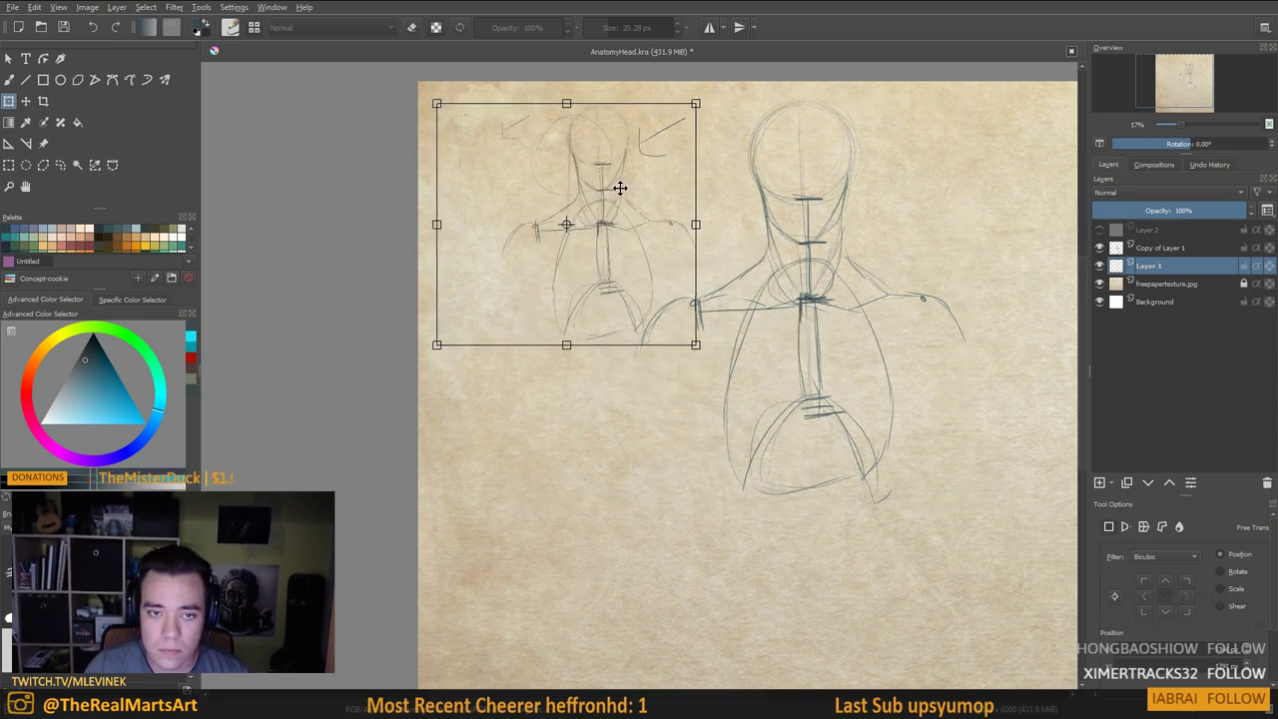
pyautogui.press('Escape')
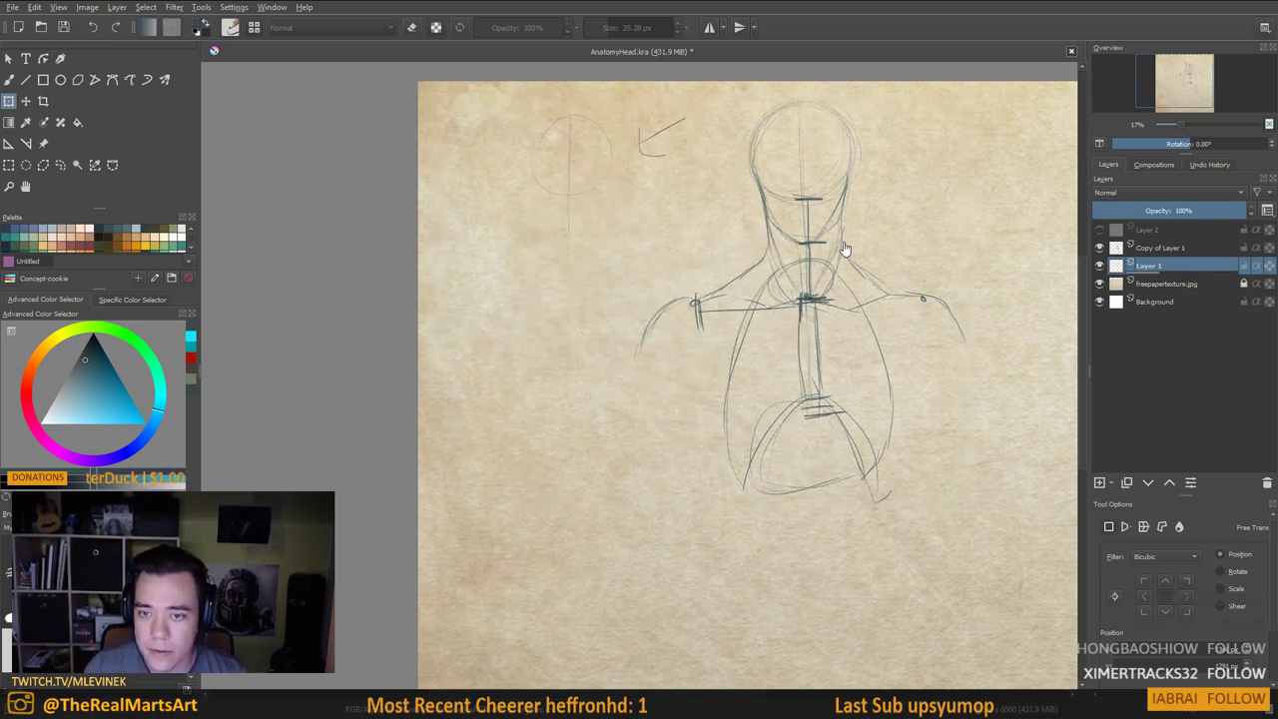
# Select the Copy of Layer 1 layer and lower its opacity to about 57%
pyautogui.click(1167, 248)
pyautogui.click(1183, 210)
pyautogui.scroll(2, 931, 229)
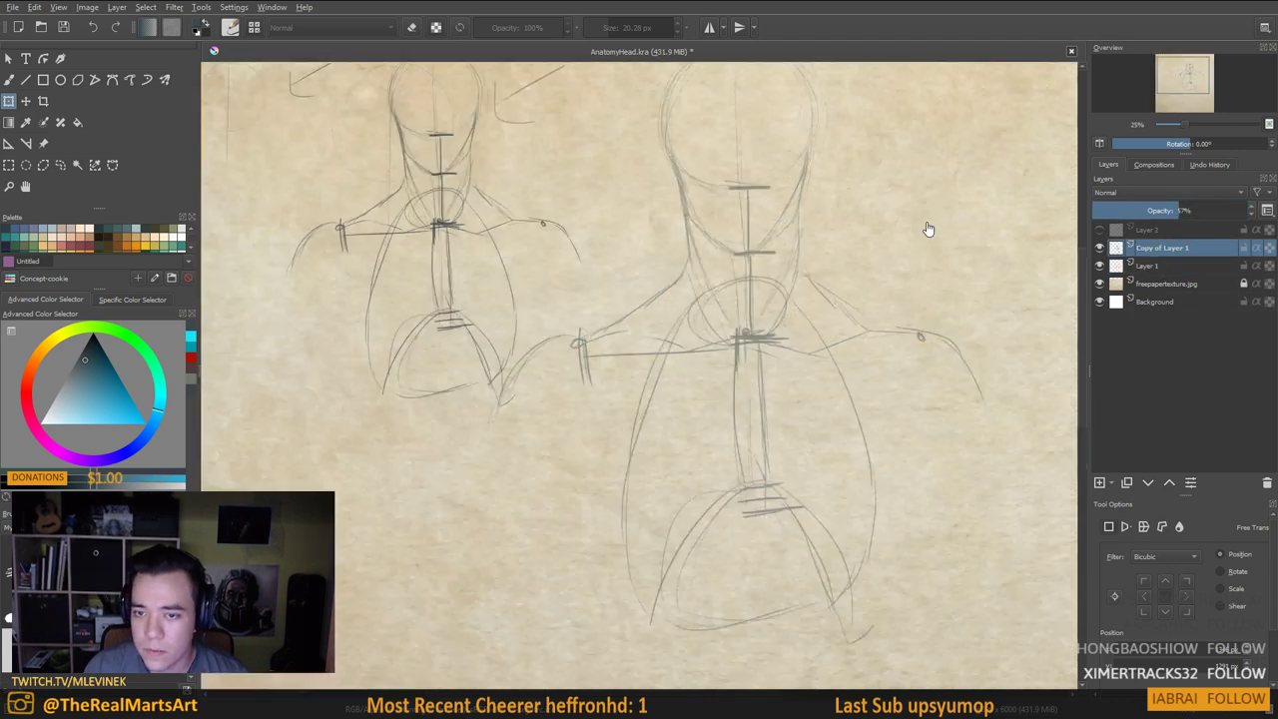
# Add a new paint layer directly above the faded Copy of Layer 1 and switch to the freehand brush
pyautogui.moveTo(916, 234); pyautogui.dragTo(903, 300)
pyautogui.scroll(-1, 903, 300)
pyautogui.press('b')
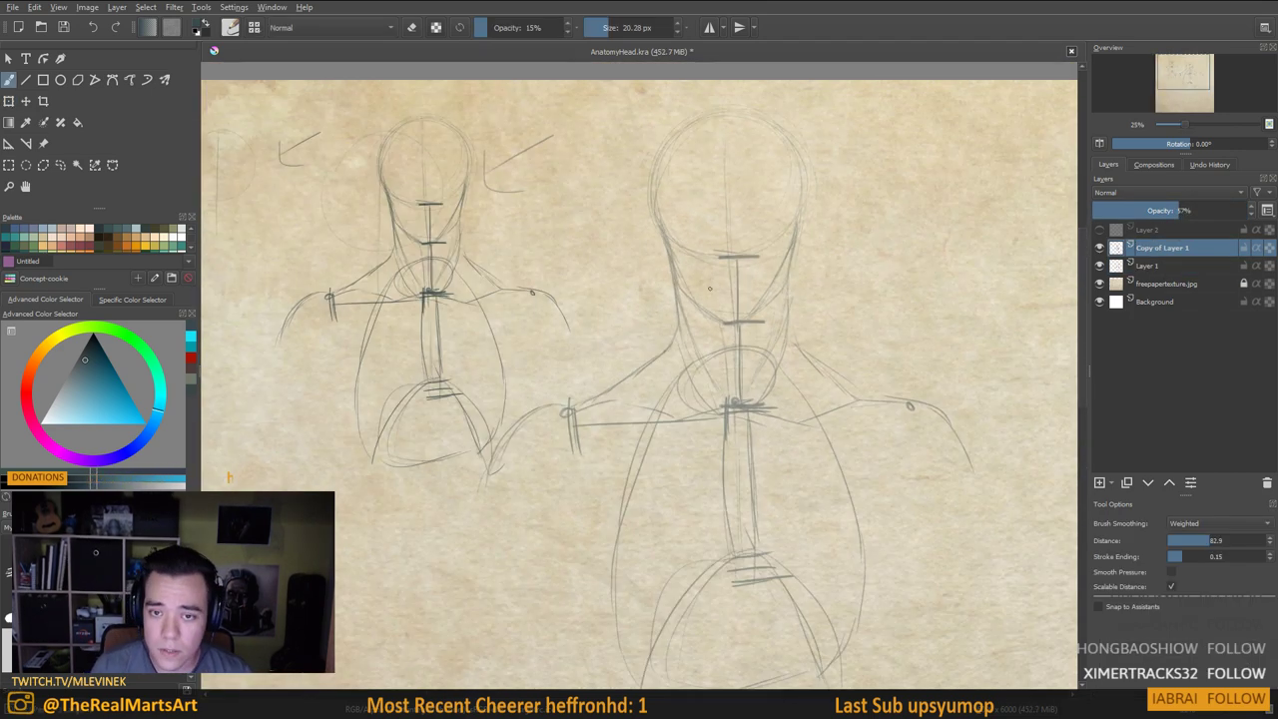
pyautogui.moveTo(768, 271)
pyautogui.mouseDown()
pyautogui.moveTo(717, 309)
pyautogui.moveTo(688, 305)
pyautogui.mouseUp()
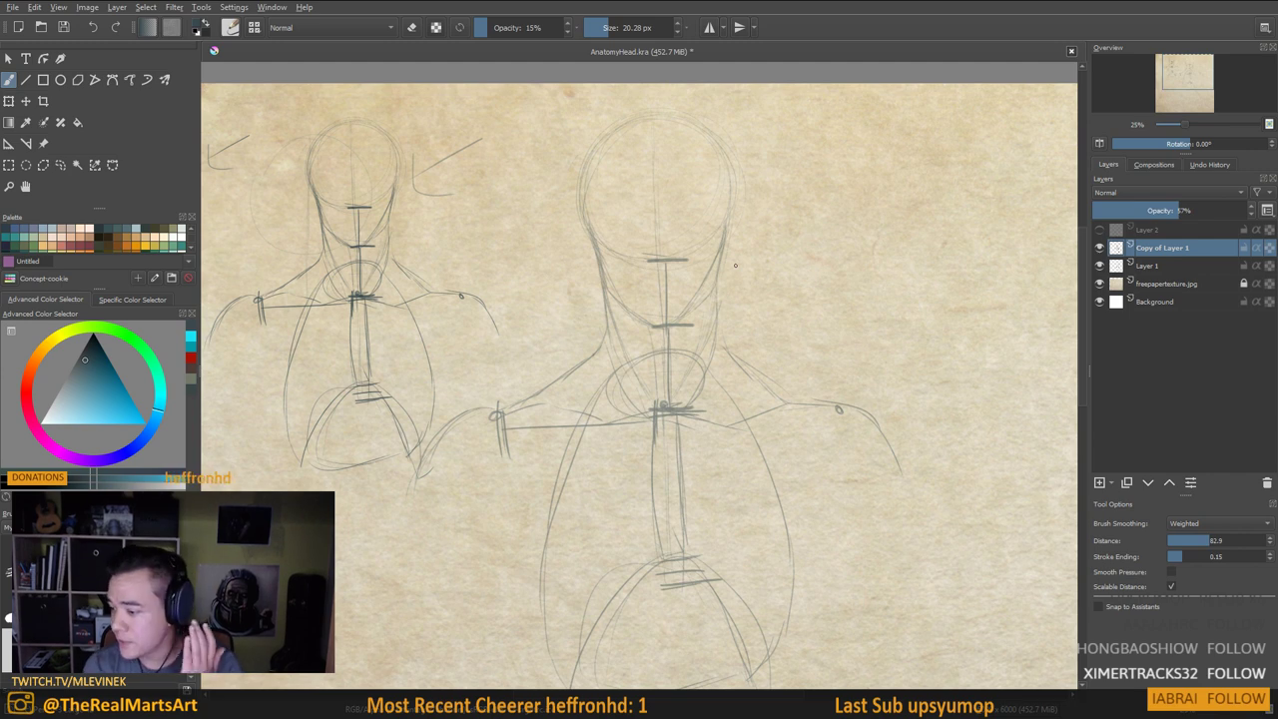
pyautogui.moveTo(614, 246); pyautogui.dragTo(668, 308)
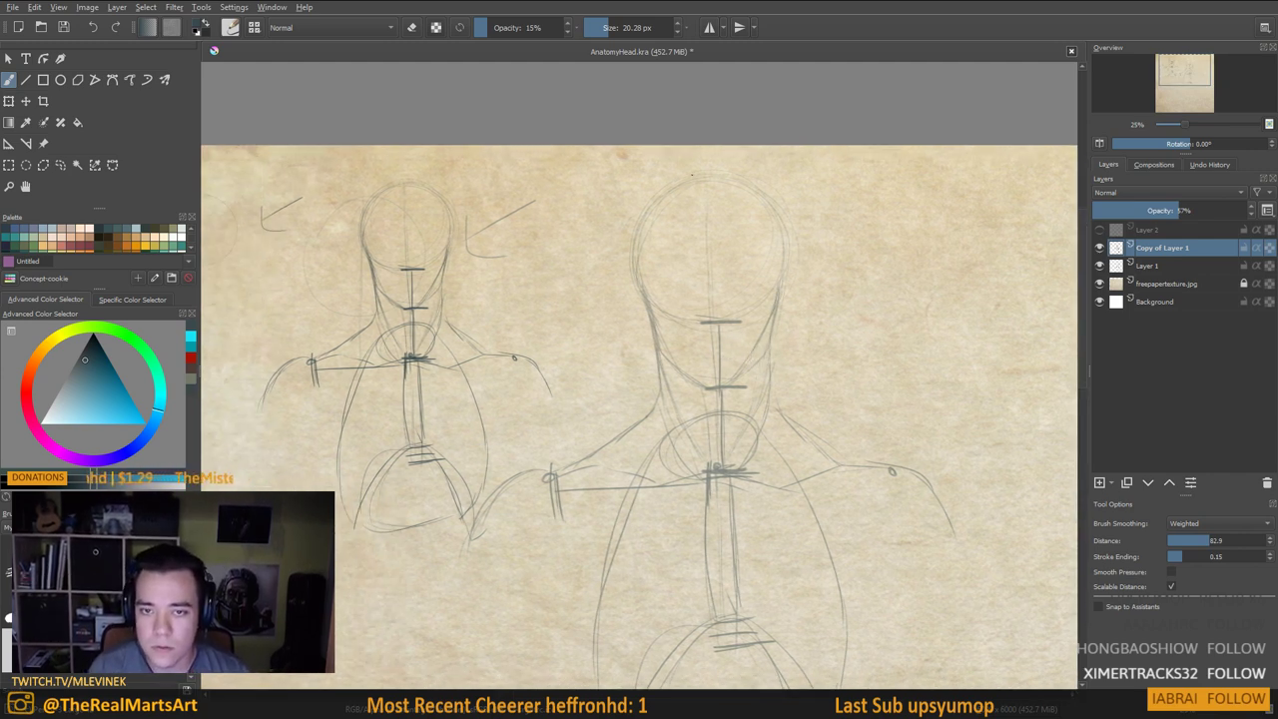
pyautogui.click(1099, 482)
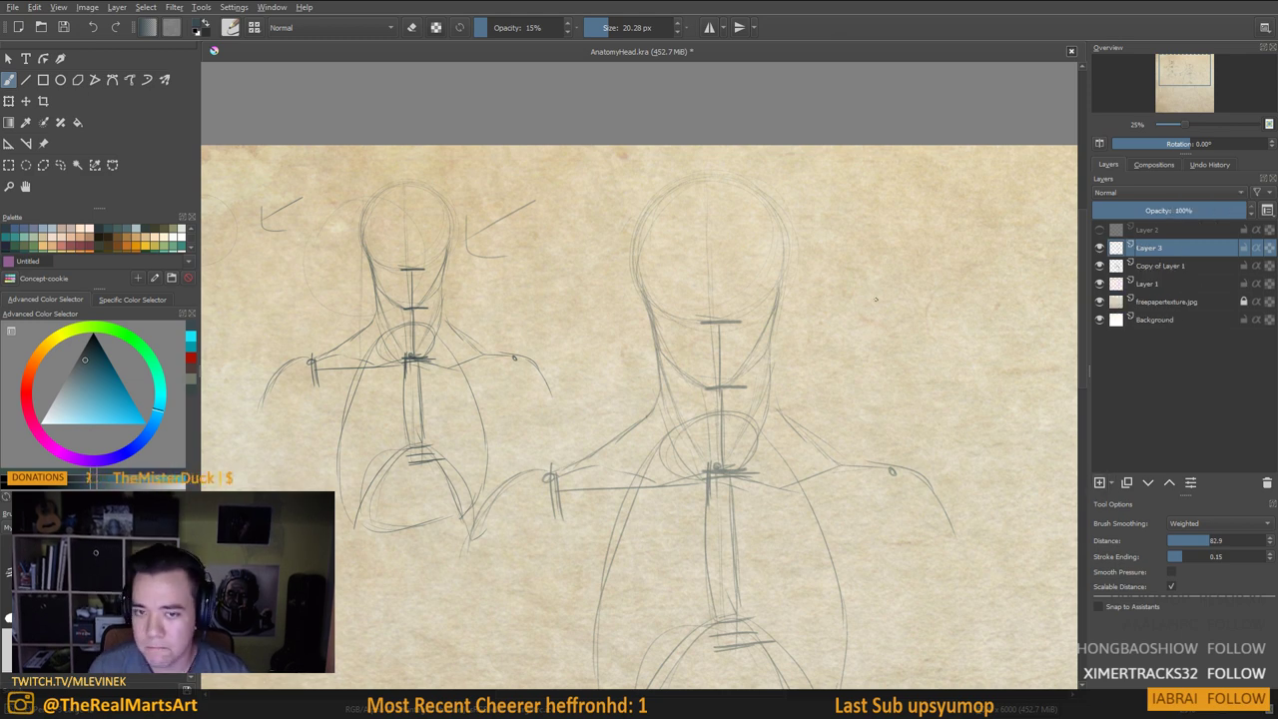
# Retrace the cranium of the large head on Layer 3 with loose oval strokes
pyautogui.moveTo(707, 171)
pyautogui.mouseDown()
pyautogui.moveTo(668, 191)
pyautogui.moveTo(696, 217)
pyautogui.moveTo(683, 185)
pyautogui.moveTo(639, 296)
pyautogui.moveTo(776, 238)
pyautogui.moveTo(661, 186)
pyautogui.moveTo(763, 320)
pyautogui.moveTo(743, 191)
pyautogui.moveTo(762, 293)
pyautogui.moveTo(664, 204)
pyautogui.moveTo(787, 283)
pyautogui.moveTo(645, 246)
pyautogui.moveTo(765, 208)
pyautogui.moveTo(643, 294)
pyautogui.mouseUp()
pyautogui.moveTo(738, 339)
pyautogui.mouseDown()
pyautogui.moveTo(729, 283)
pyautogui.moveTo(717, 338)
pyautogui.mouseUp()
pyautogui.scroll(2, 674, 361)
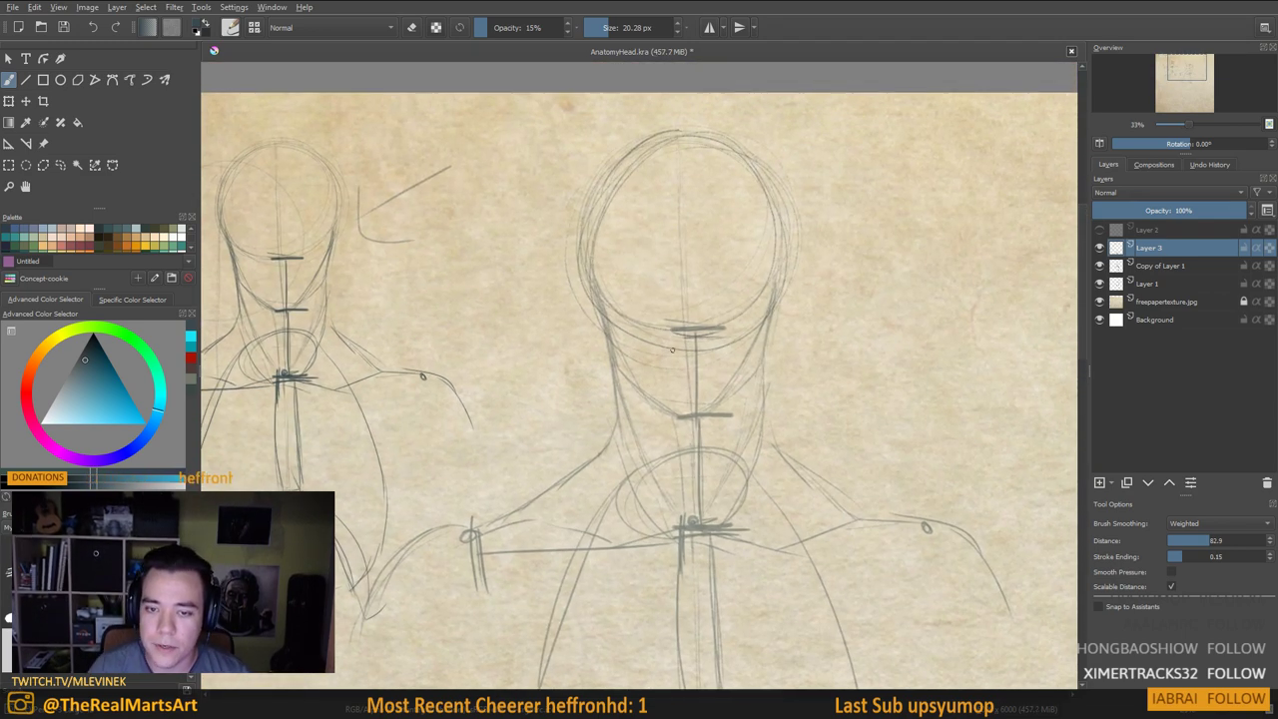
# Mark the nose base with a shallow V, draw a short mouth line below it, and reinforce the chin line
pyautogui.moveTo(715, 296)
pyautogui.mouseDown()
pyautogui.moveTo(667, 386)
pyautogui.moveTo(691, 375)
pyautogui.moveTo(703, 338)
pyautogui.mouseUp()
pyautogui.moveTo(676, 406)
pyautogui.mouseDown()
pyautogui.moveTo(673, 419)
pyautogui.moveTo(681, 403)
pyautogui.mouseUp()
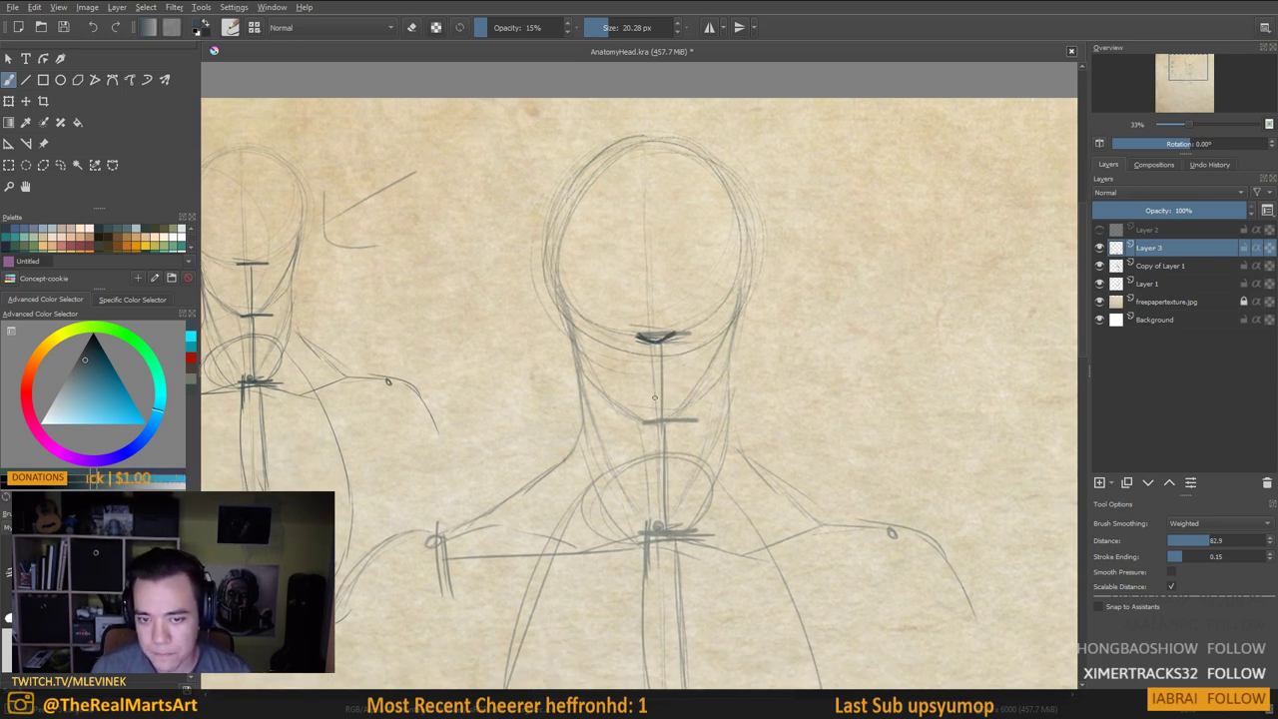
pyautogui.moveTo(640, 422); pyautogui.dragTo(689, 424)
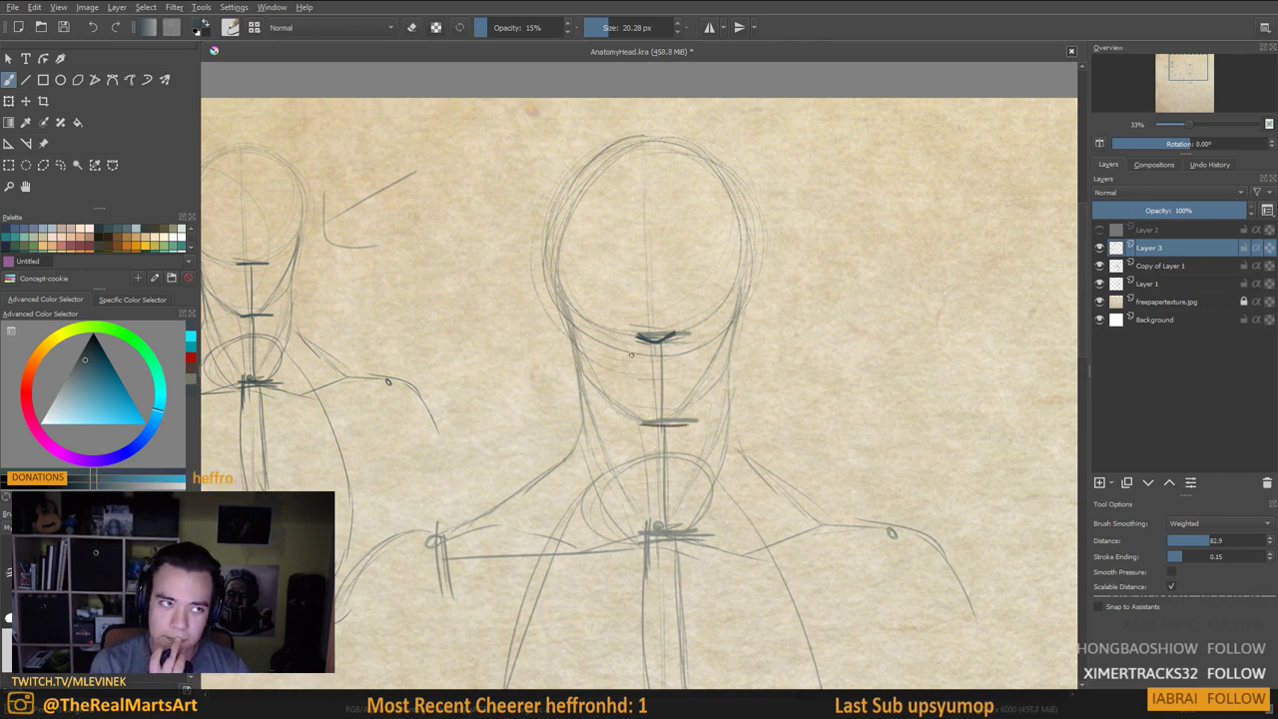
pyautogui.moveTo(666, 373); pyautogui.dragTo(699, 376)
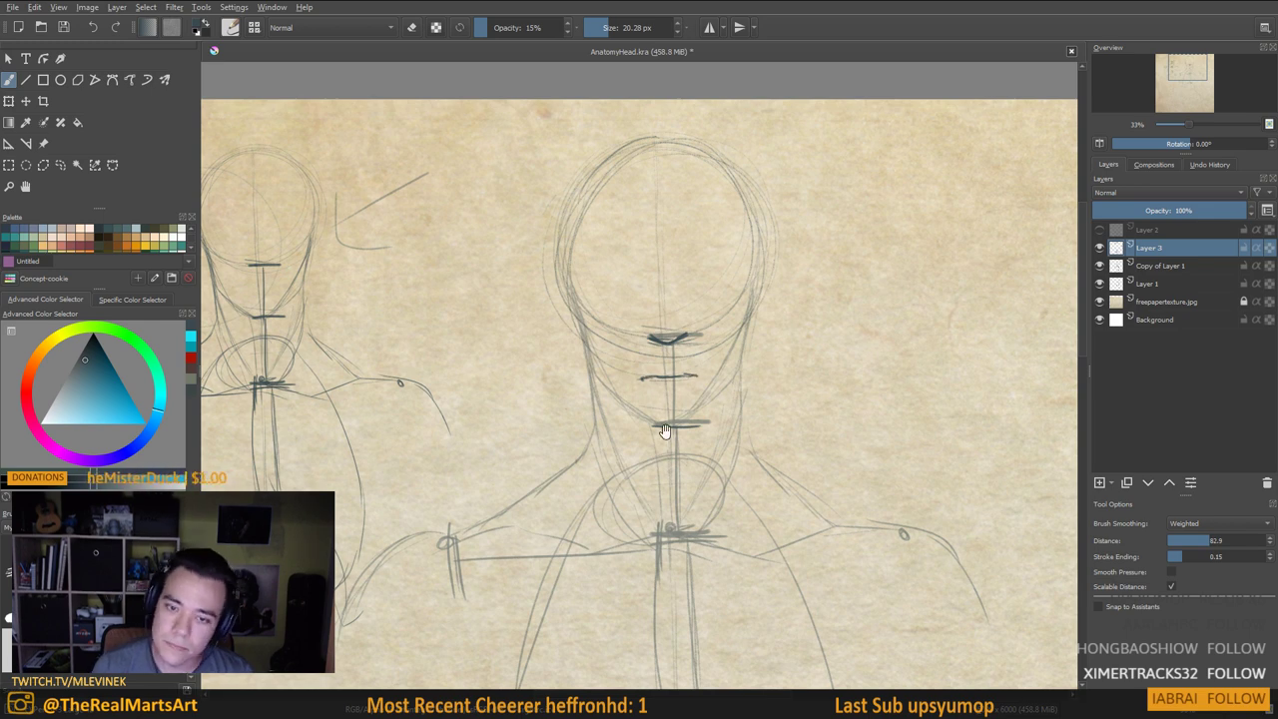
pyautogui.moveTo(666, 433); pyautogui.dragTo(729, 431)
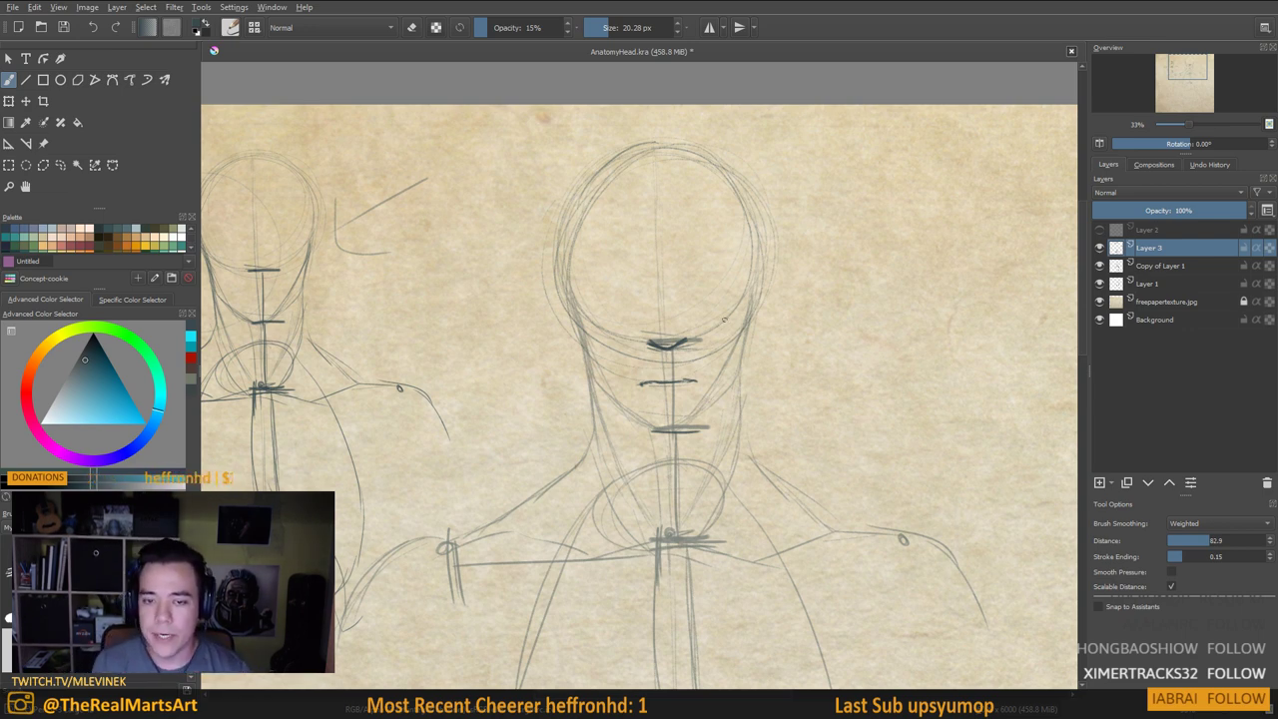
pyautogui.moveTo(651, 431); pyautogui.dragTo(706, 432)
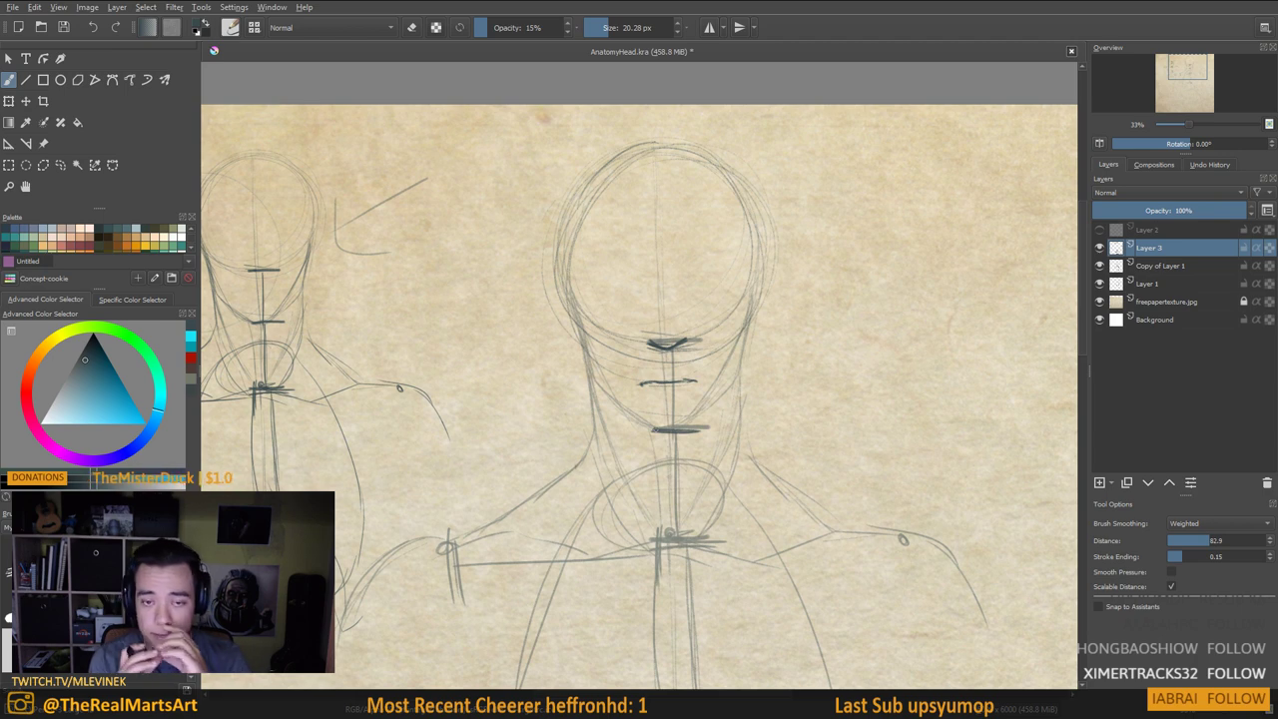
# Extend guide lines from the nose base and chin to one side of the face, and circle both jaw corners near mouth level
pyautogui.moveTo(580, 344); pyautogui.dragTo(627, 339)
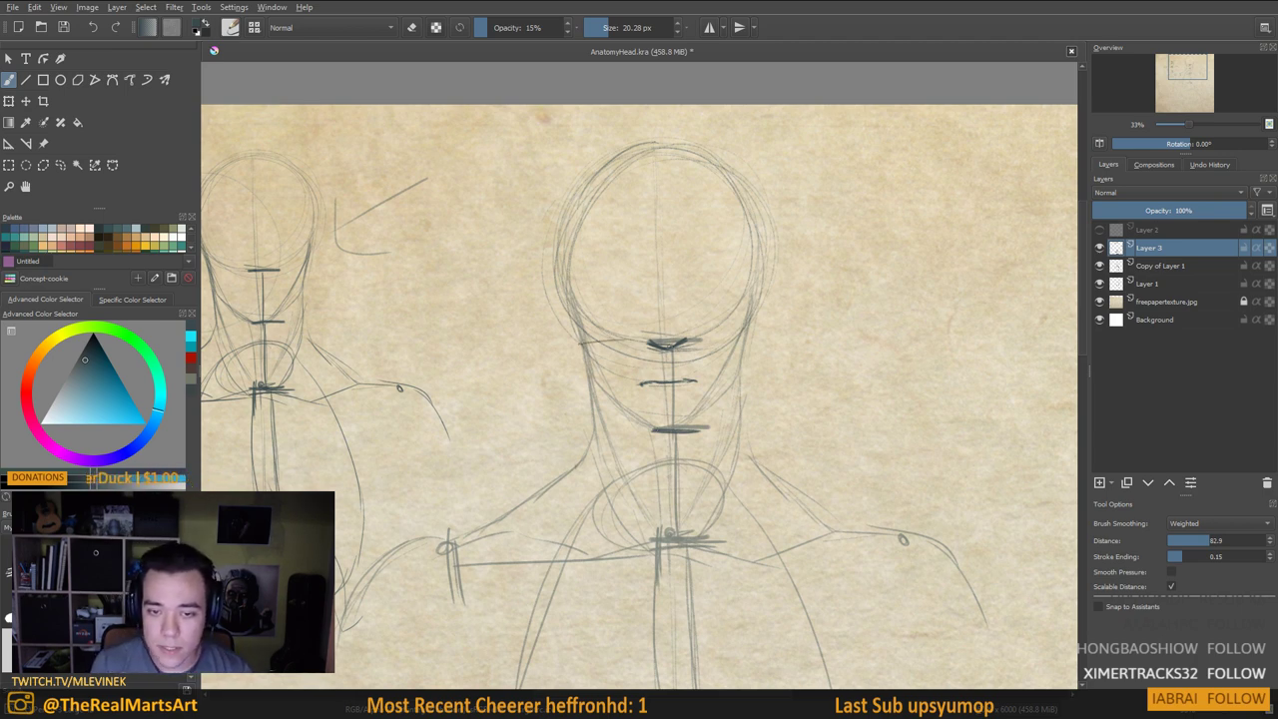
pyautogui.moveTo(580, 426); pyautogui.dragTo(689, 430)
pyautogui.hotkey('ctrl', 'z')
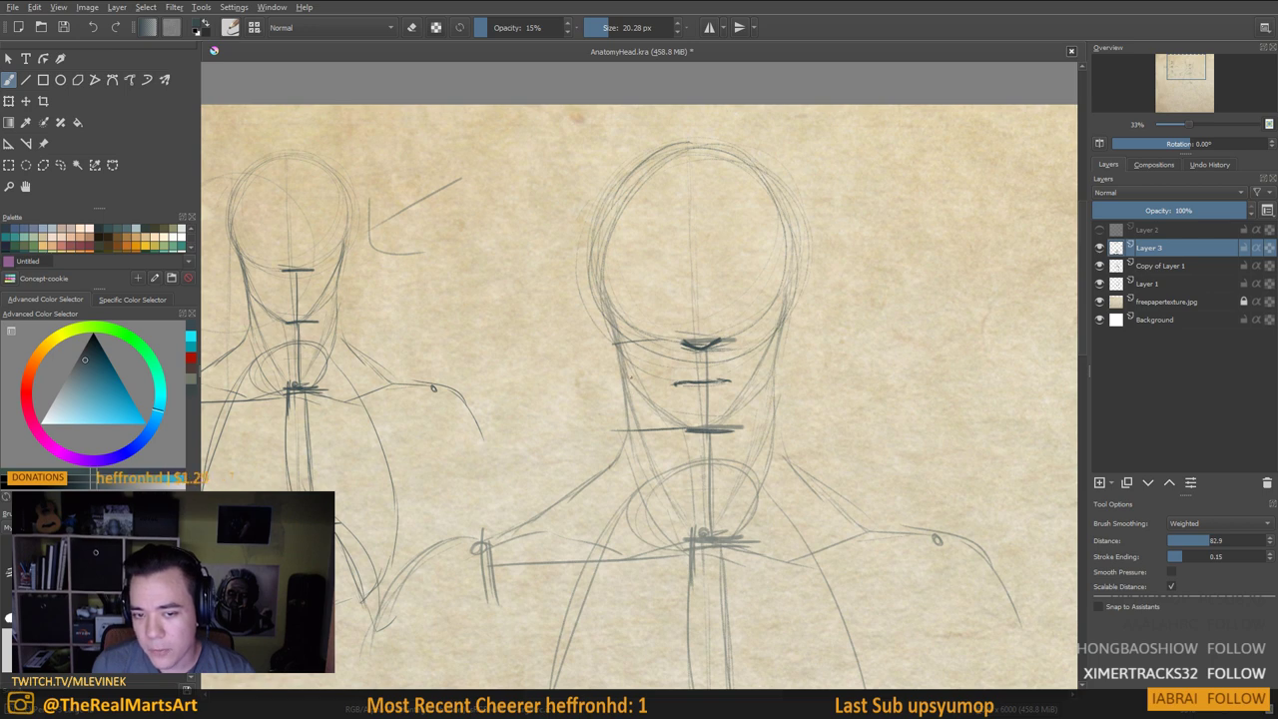
pyautogui.moveTo(771, 371); pyautogui.dragTo(771, 397)
pyautogui.moveTo(619, 332)
pyautogui.mouseDown()
pyautogui.moveTo(627, 364)
pyautogui.moveTo(673, 408)
pyautogui.mouseUp()
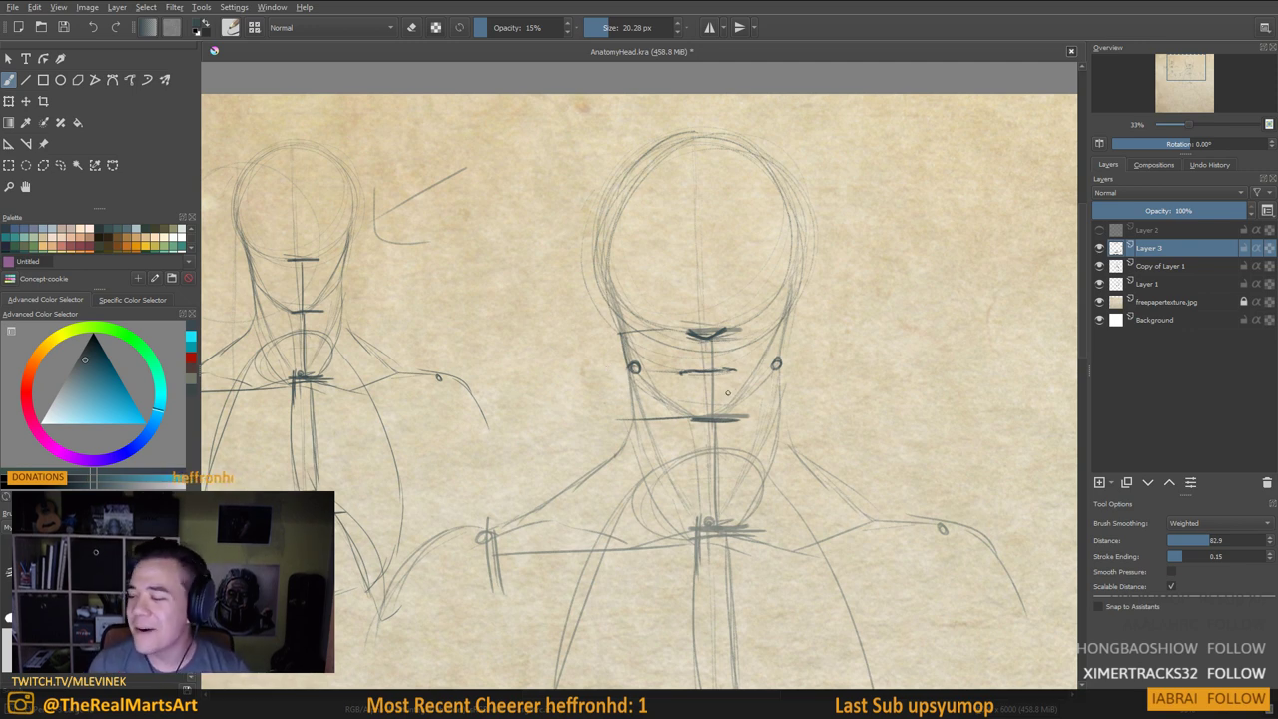
pyautogui.moveTo(733, 395); pyautogui.dragTo(689, 396)
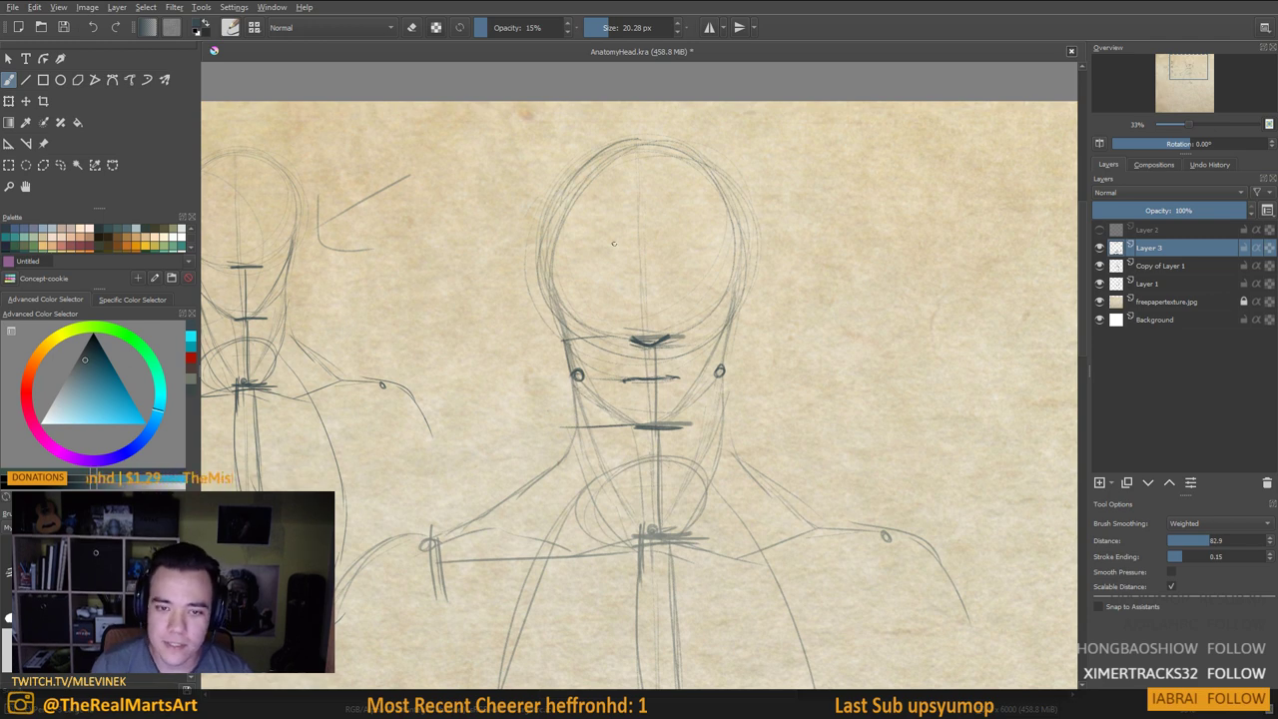
pyautogui.moveTo(631, 255); pyautogui.dragTo(568, 240)
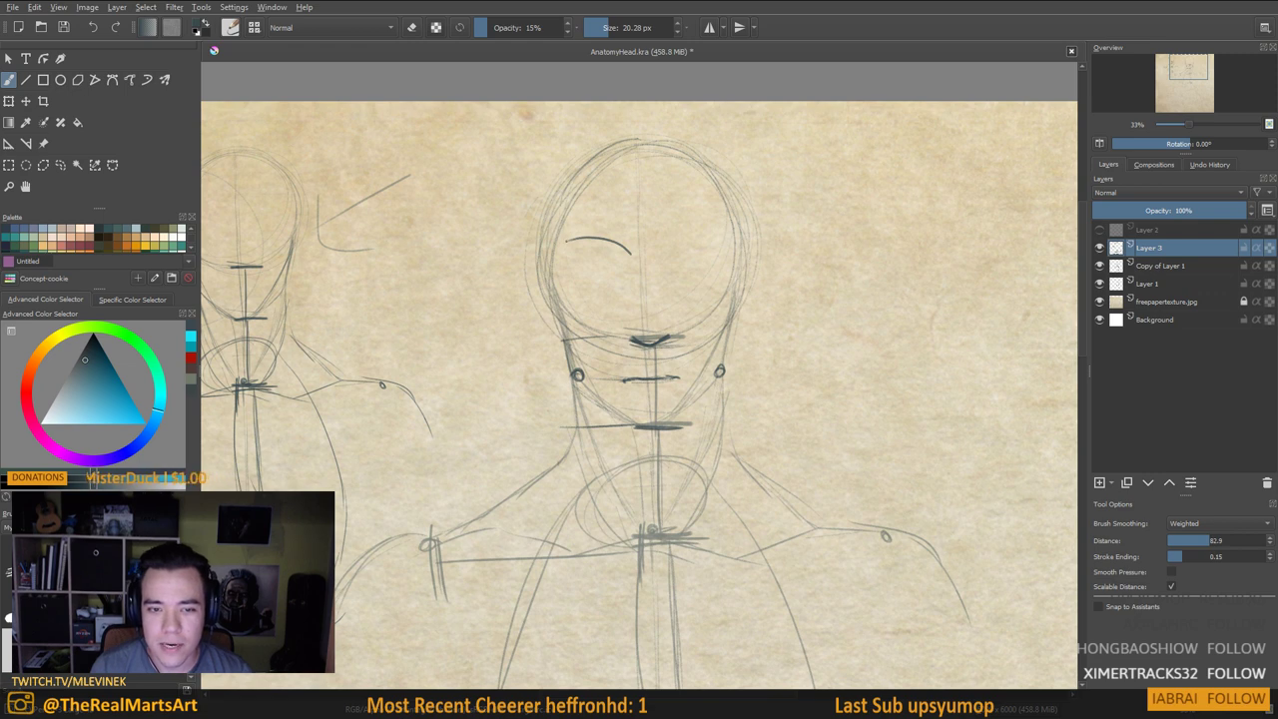
pyautogui.moveTo(566, 242); pyautogui.dragTo(579, 304)
pyautogui.moveTo(629, 252); pyautogui.dragTo(617, 302)
pyautogui.hotkey('ctrl', 'z')
pyautogui.hotkey('ctrl', 'z')
pyautogui.hotkey('ctrl', 'z')
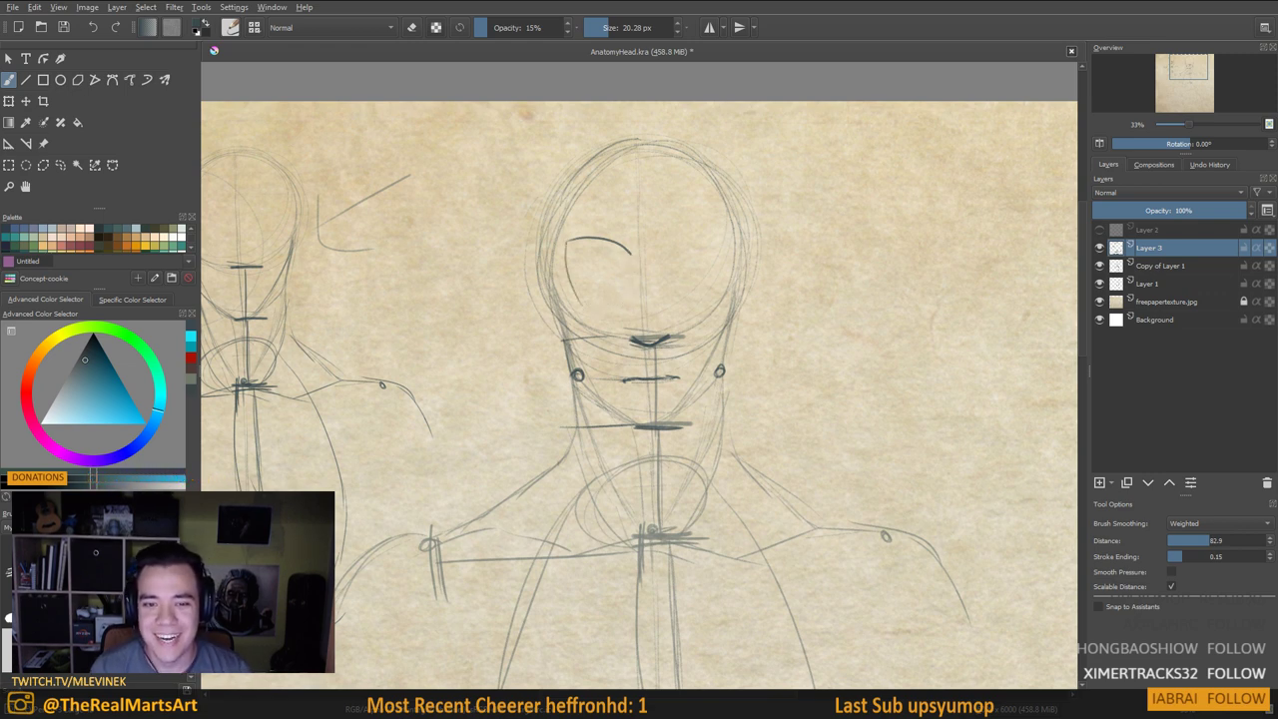
pyautogui.hotkey('ctrl', 'z')
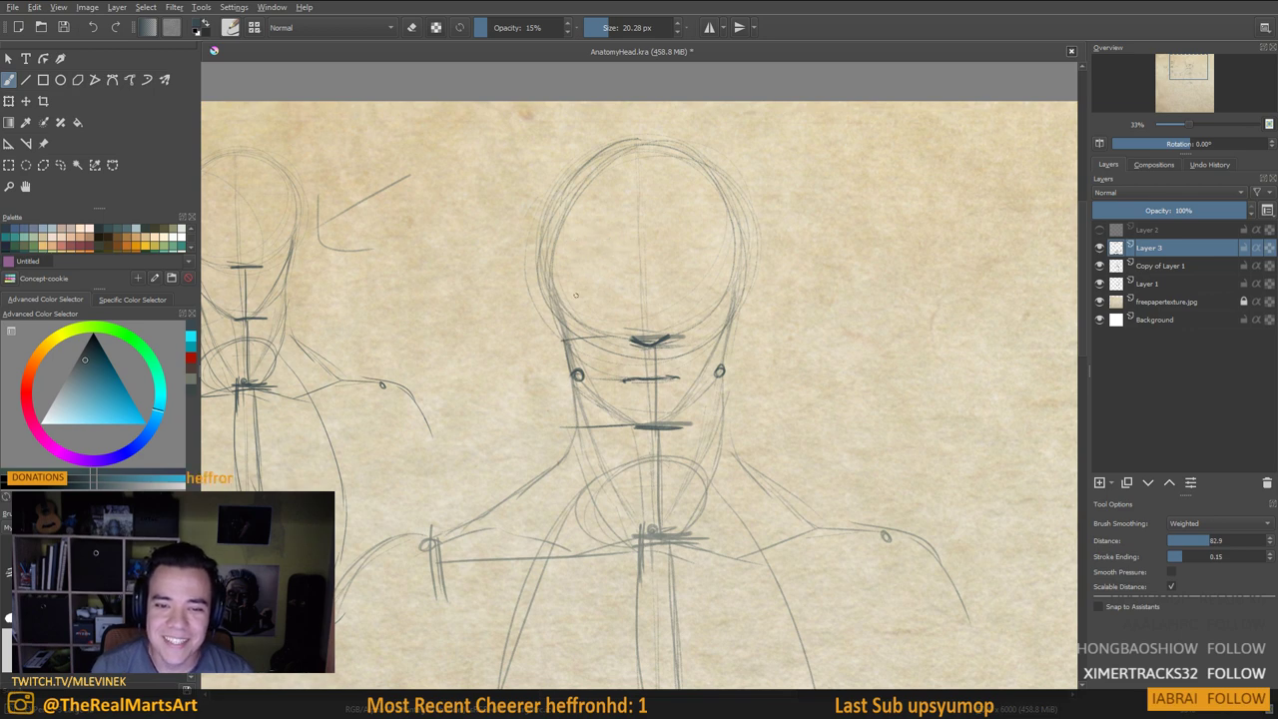
pyautogui.moveTo(576, 297)
pyautogui.mouseDown()
pyautogui.moveTo(639, 296)
pyautogui.moveTo(637, 262)
pyautogui.mouseUp()
pyautogui.hotkey('ctrl', 'z')
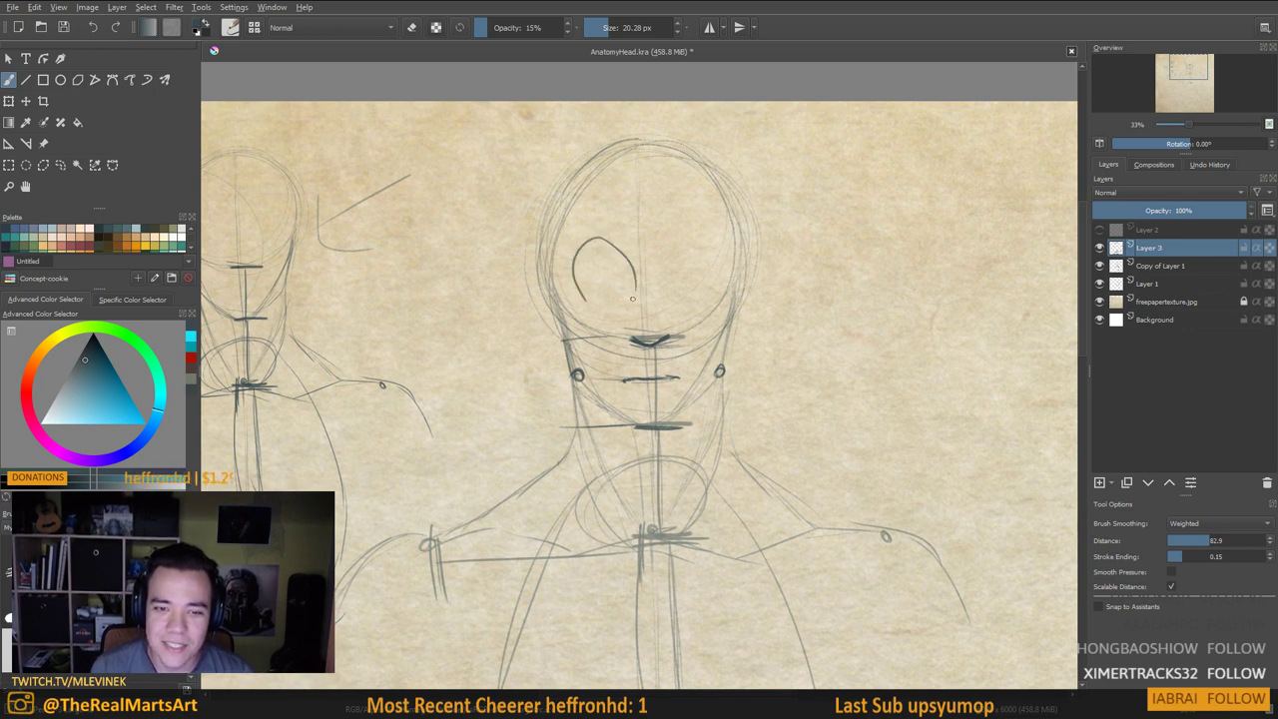
pyautogui.moveTo(586, 298); pyautogui.dragTo(651, 291)
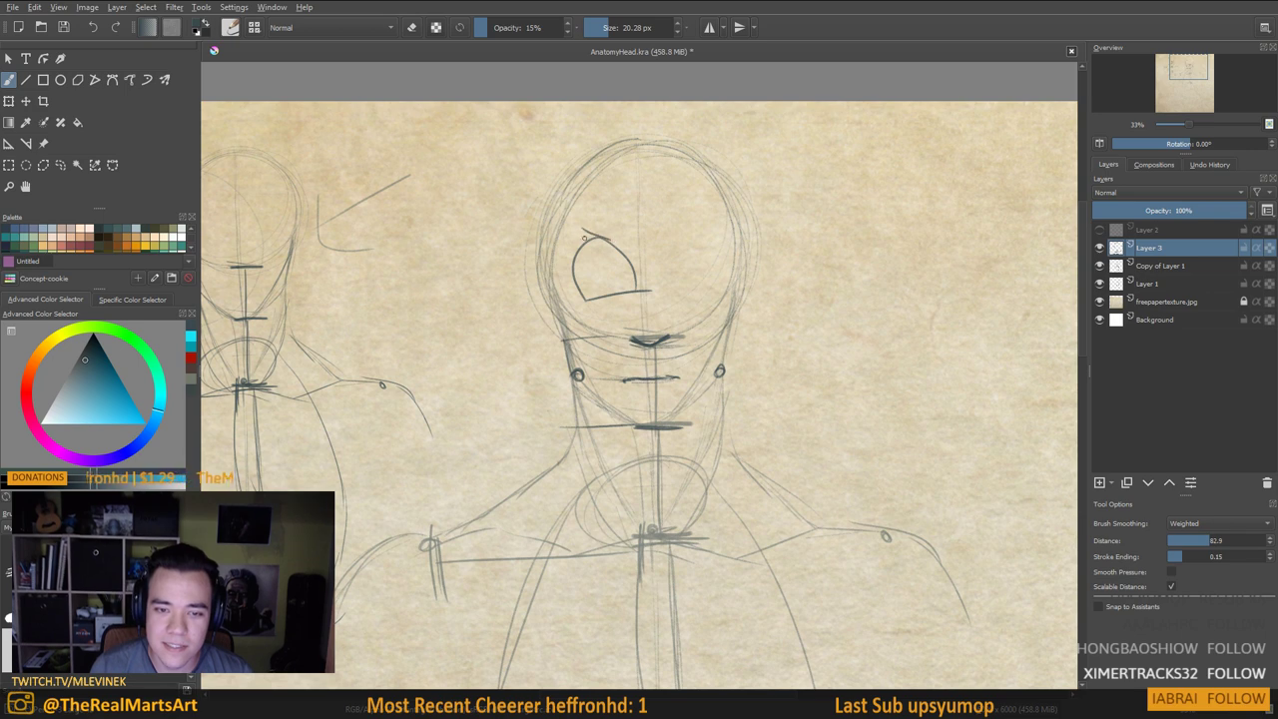
pyautogui.hotkey('ctrl', 'z')
pyautogui.hotkey('ctrl', 'z')
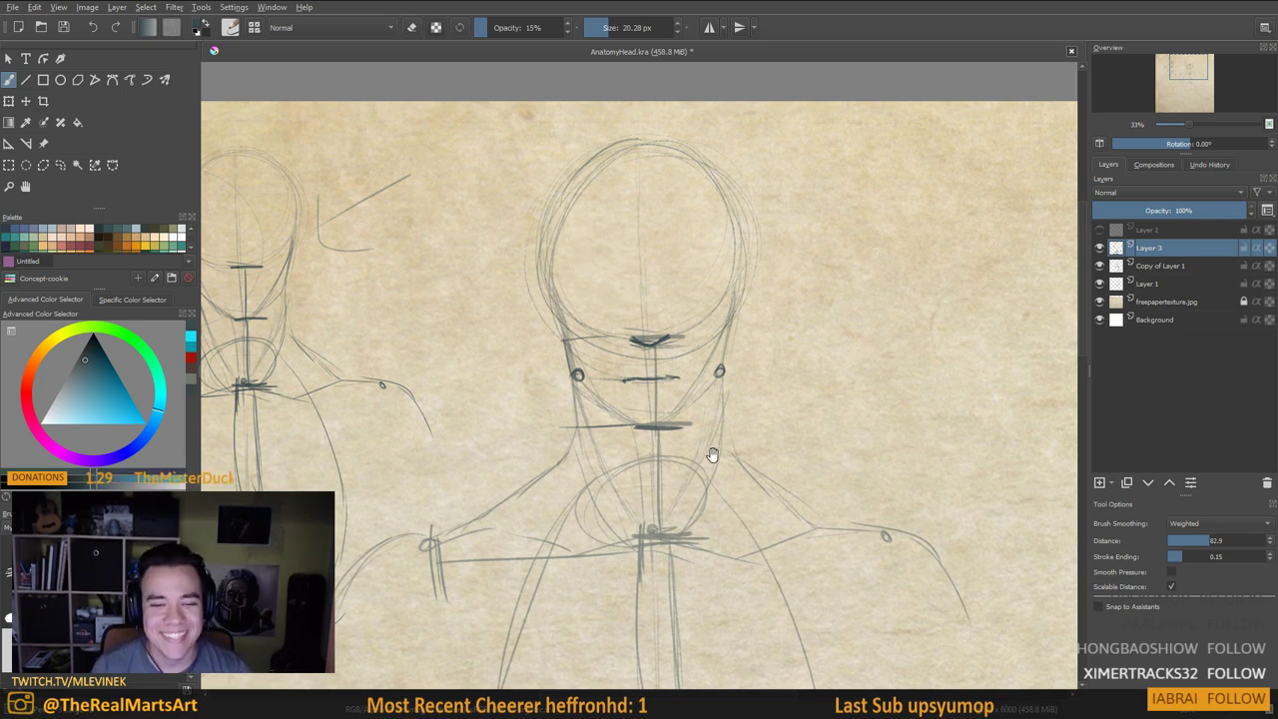
# Strengthen the jaw contour between the jaw corners and chin, and add a small reference mark on the side of the cranium
pyautogui.moveTo(574, 351); pyautogui.dragTo(585, 325)
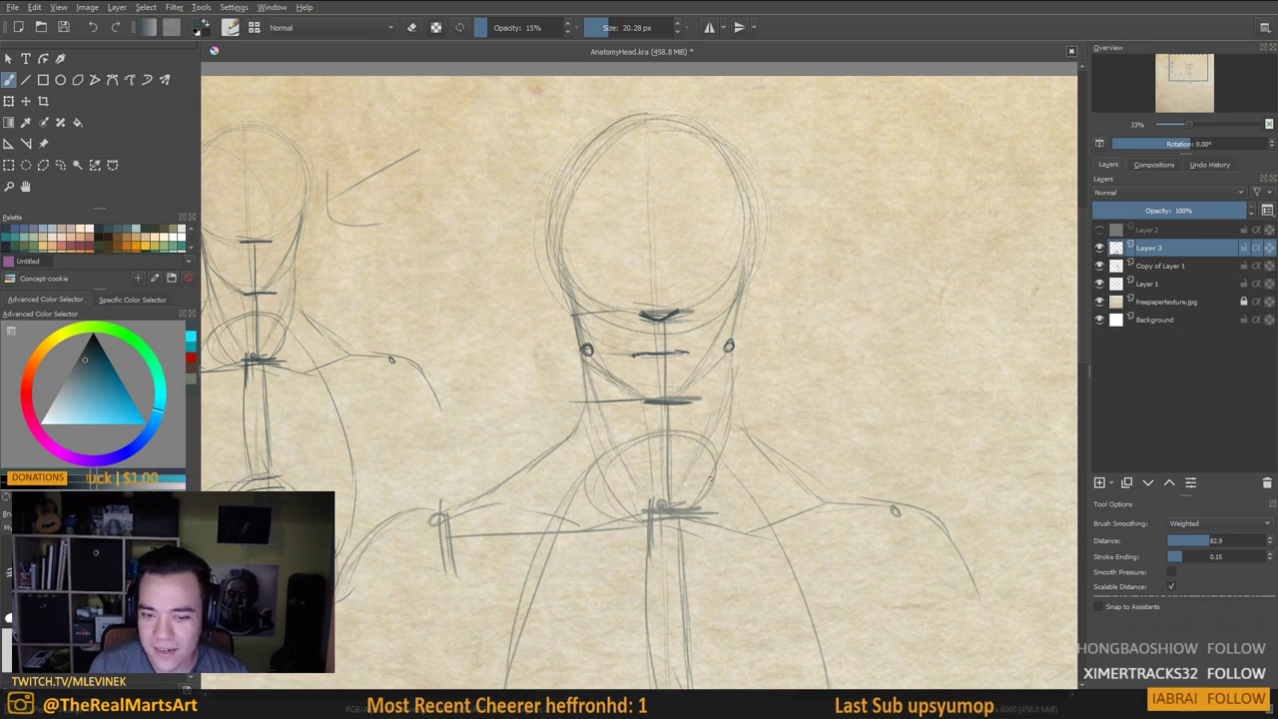
pyautogui.moveTo(603, 359); pyautogui.dragTo(611, 373)
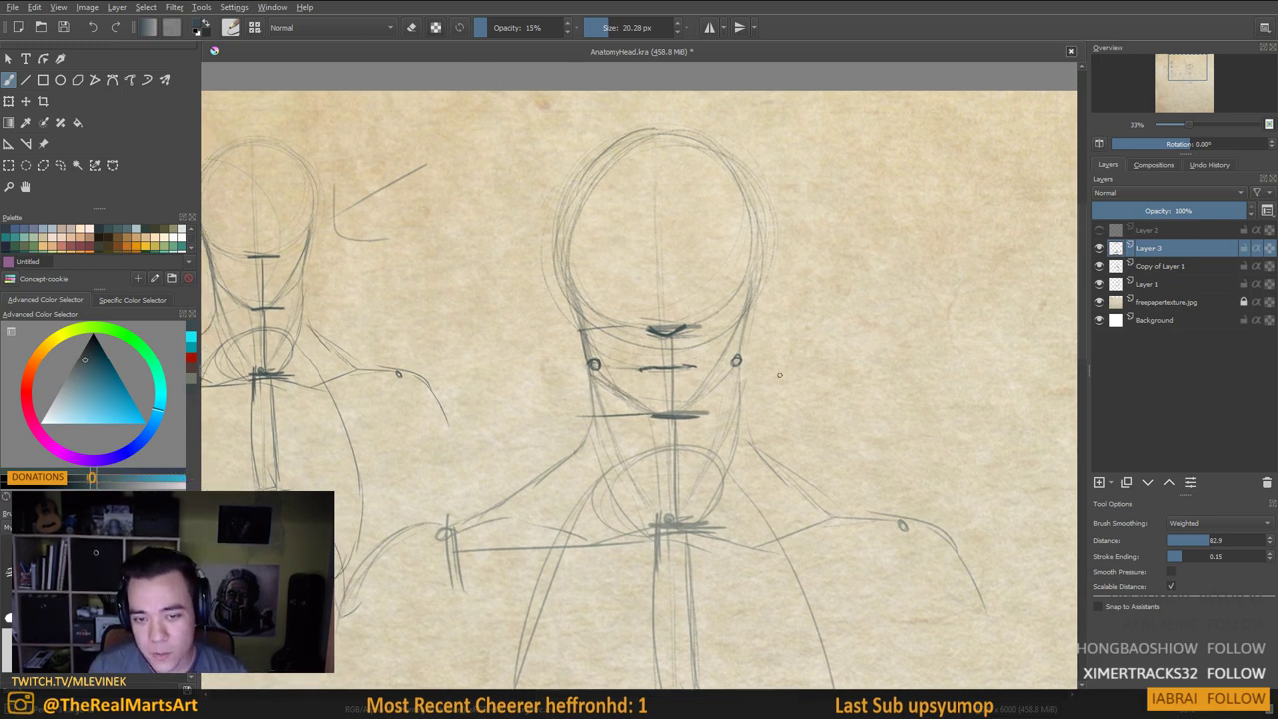
pyautogui.moveTo(779, 376); pyautogui.dragTo(755, 394)
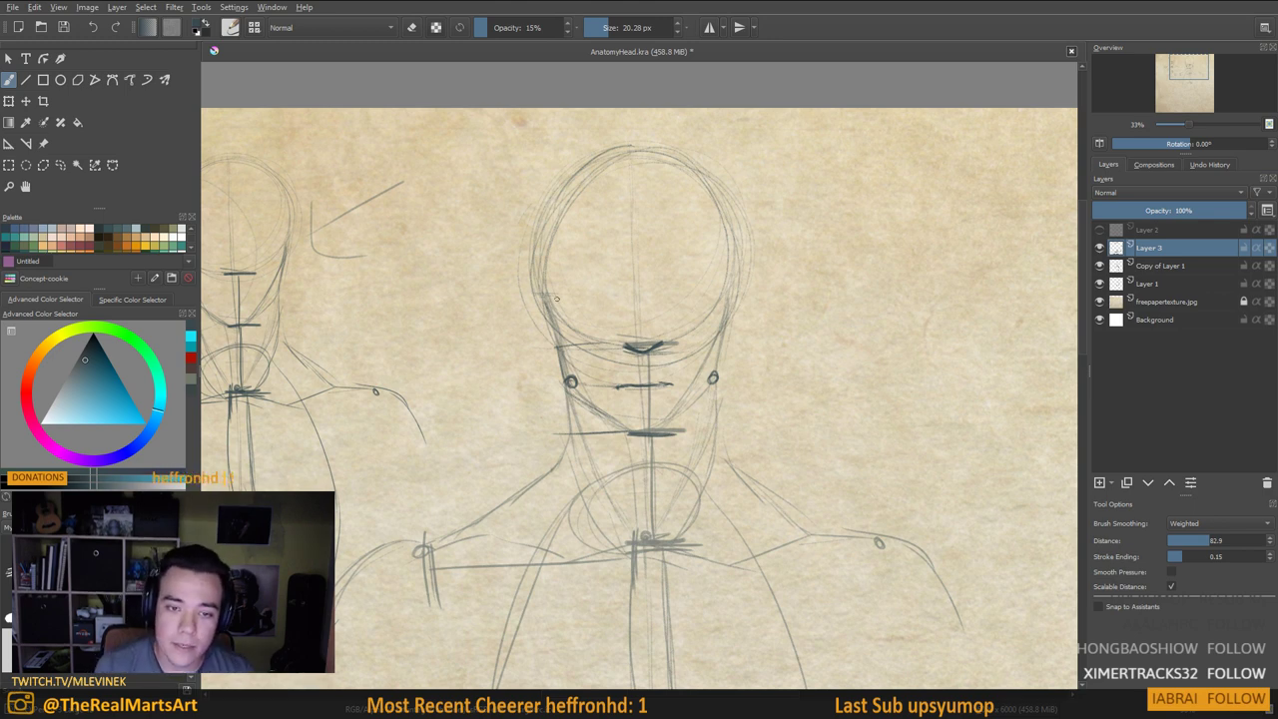
pyautogui.moveTo(662, 458); pyautogui.dragTo(679, 477)
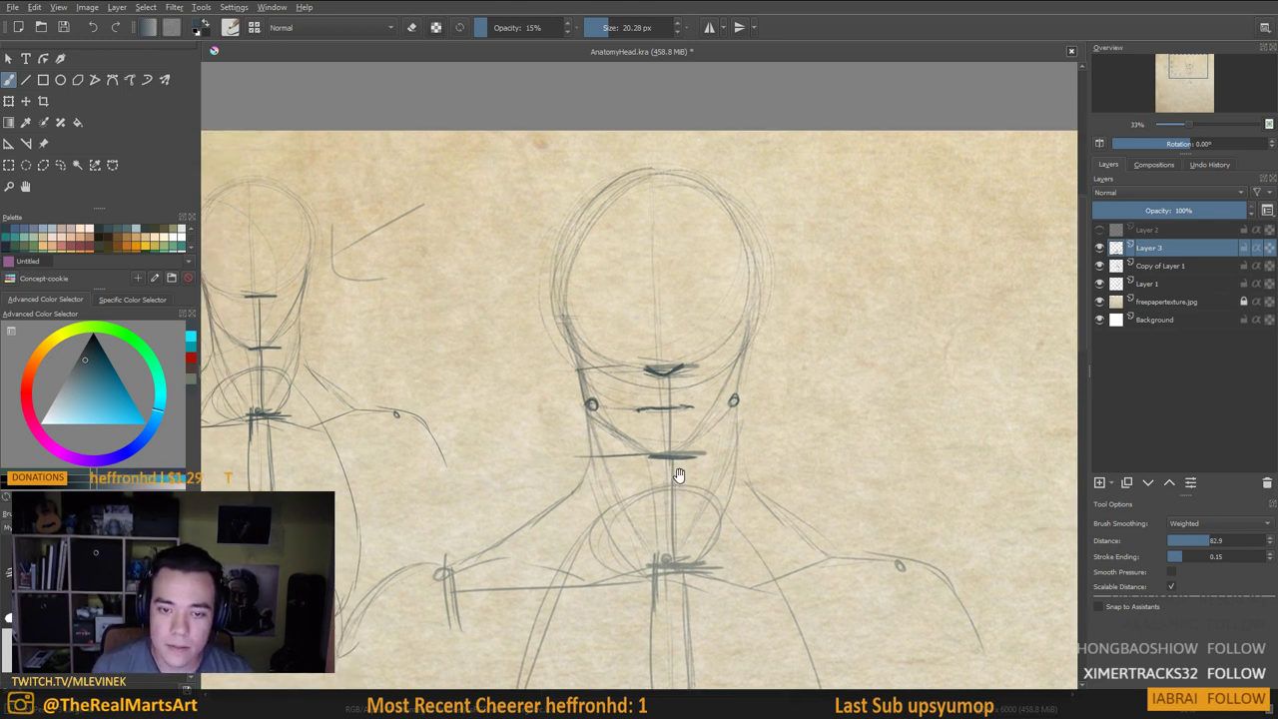
pyautogui.moveTo(652, 412); pyautogui.dragTo(664, 422)
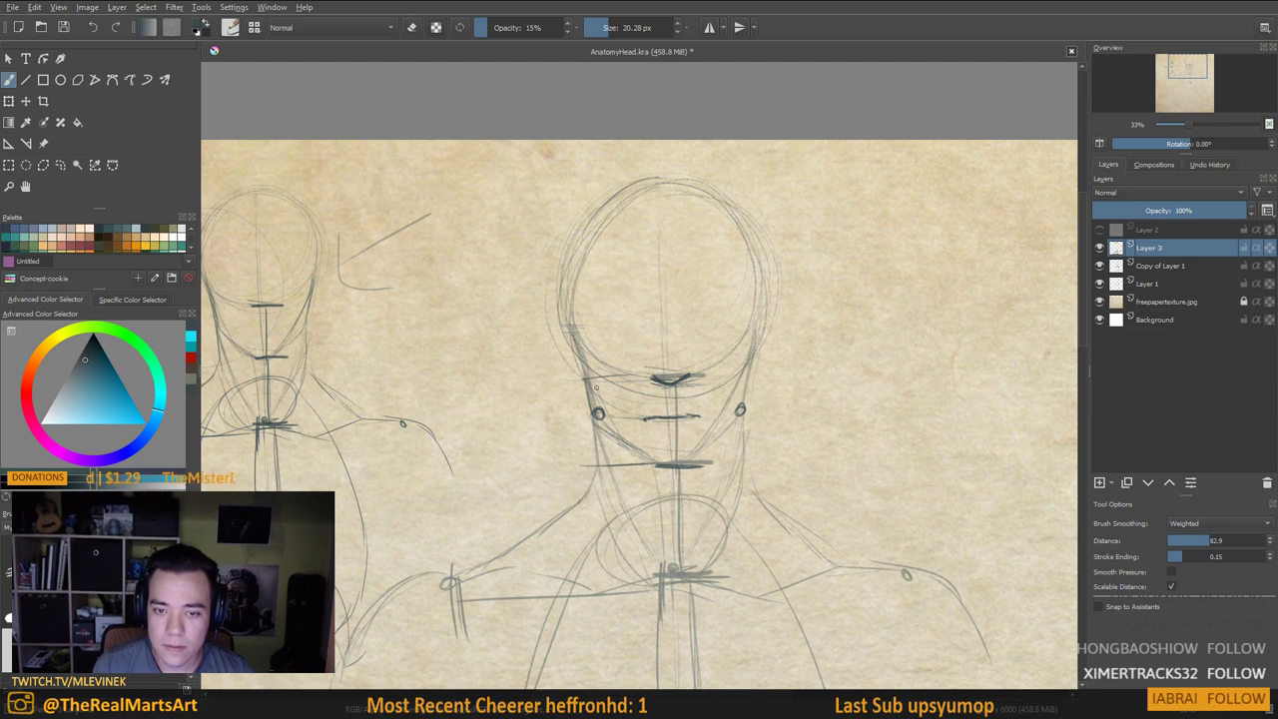
pyautogui.moveTo(571, 327); pyautogui.dragTo(560, 337)
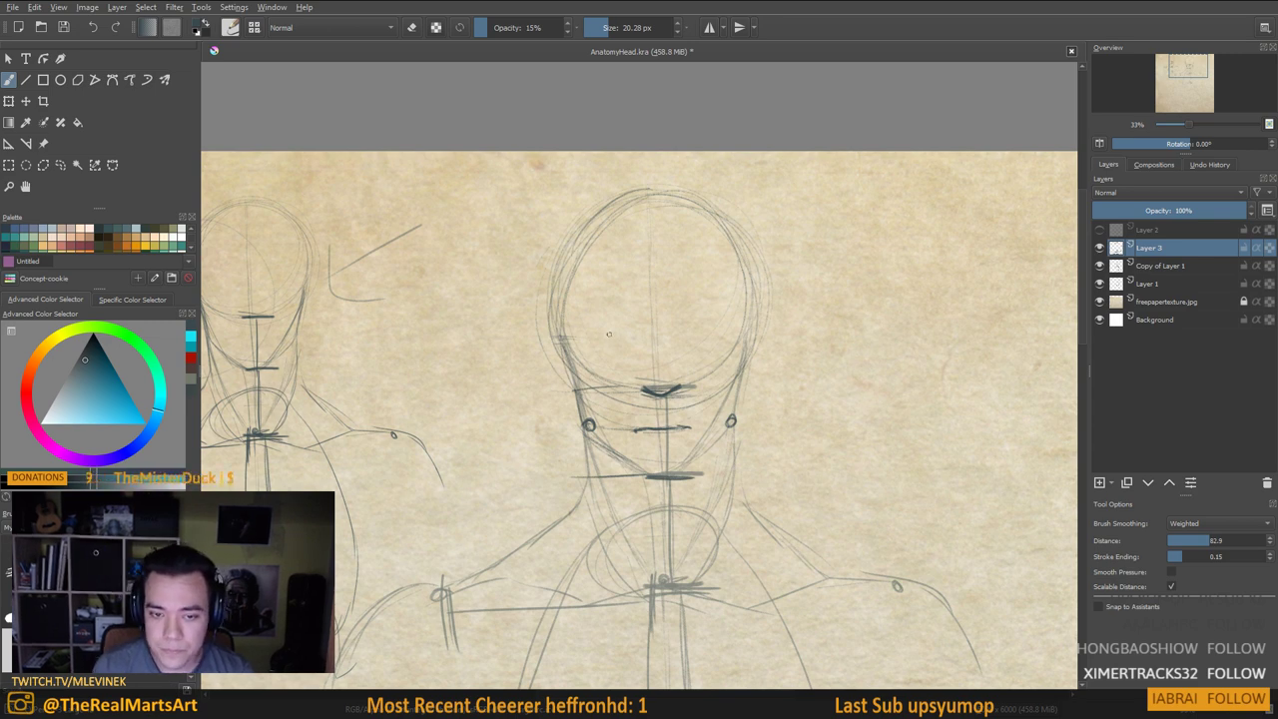
# Sketch light horizontal guide lines across the lower half of the cranium at the side reference mark
pyautogui.moveTo(549, 330); pyautogui.dragTo(731, 314)
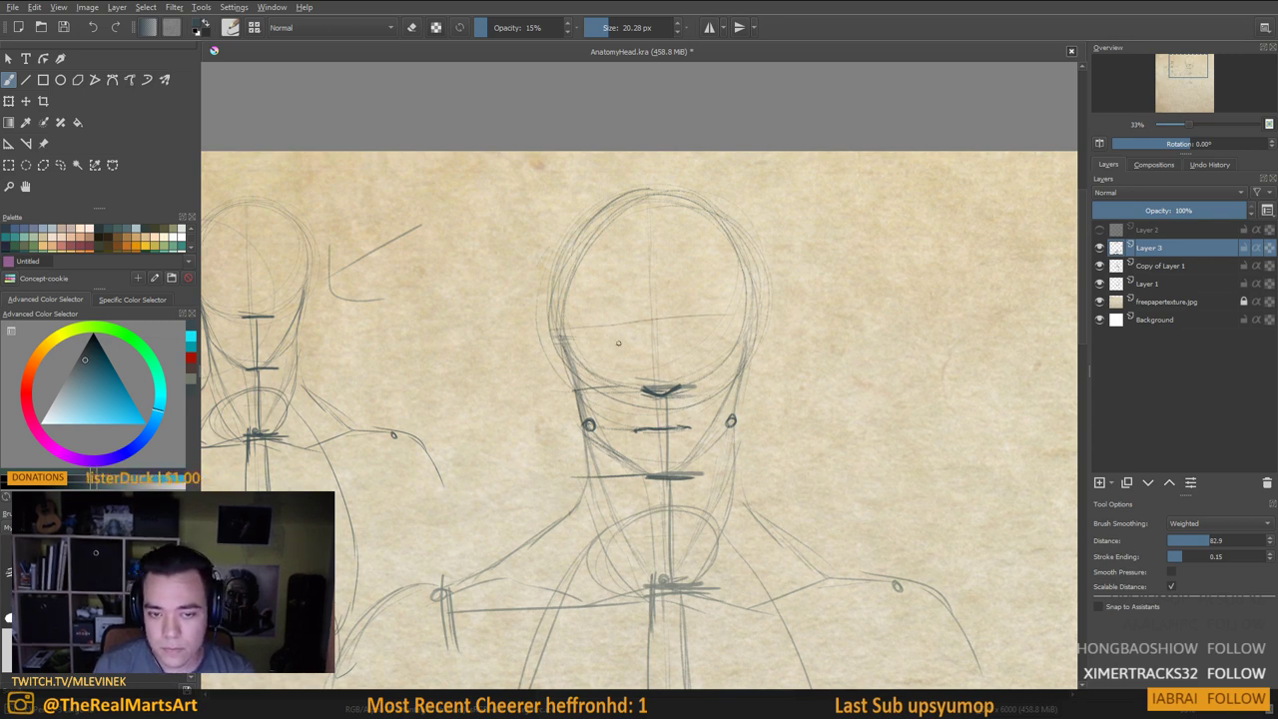
pyautogui.moveTo(597, 336); pyautogui.dragTo(739, 331)
pyautogui.moveTo(623, 335)
pyautogui.mouseDown()
pyautogui.moveTo(721, 342)
pyautogui.moveTo(727, 331)
pyautogui.moveTo(789, 356)
pyautogui.mouseUp()
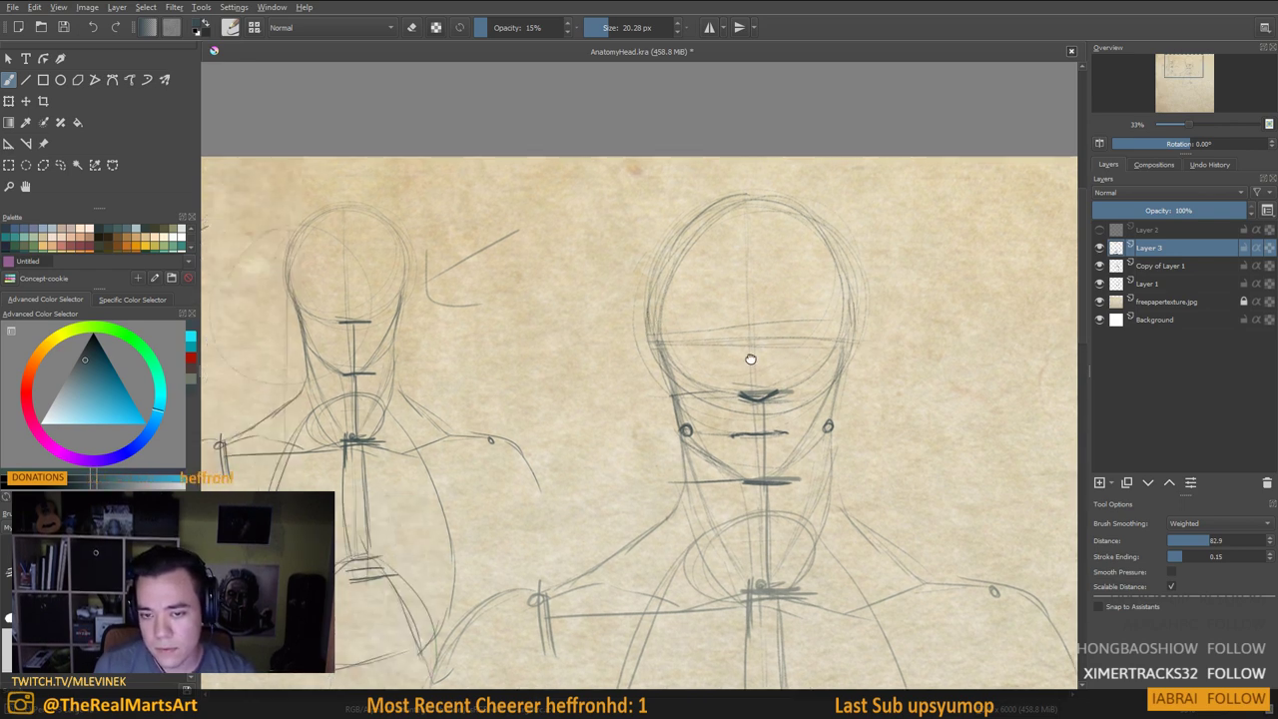
pyautogui.moveTo(751, 359); pyautogui.dragTo(796, 359)
# Draw a firmer brow line across the cranium above the light guides, and cap both ends with short vertical ticks
pyautogui.moveTo(721, 324)
pyautogui.mouseDown()
pyautogui.moveTo(786, 329)
pyautogui.moveTo(691, 322)
pyautogui.moveTo(898, 321)
pyautogui.moveTo(741, 323)
pyautogui.moveTo(901, 321)
pyautogui.mouseUp()
pyautogui.moveTo(856, 396)
pyautogui.mouseDown()
pyautogui.moveTo(794, 392)
pyautogui.moveTo(811, 409)
pyautogui.moveTo(775, 370)
pyautogui.mouseUp()
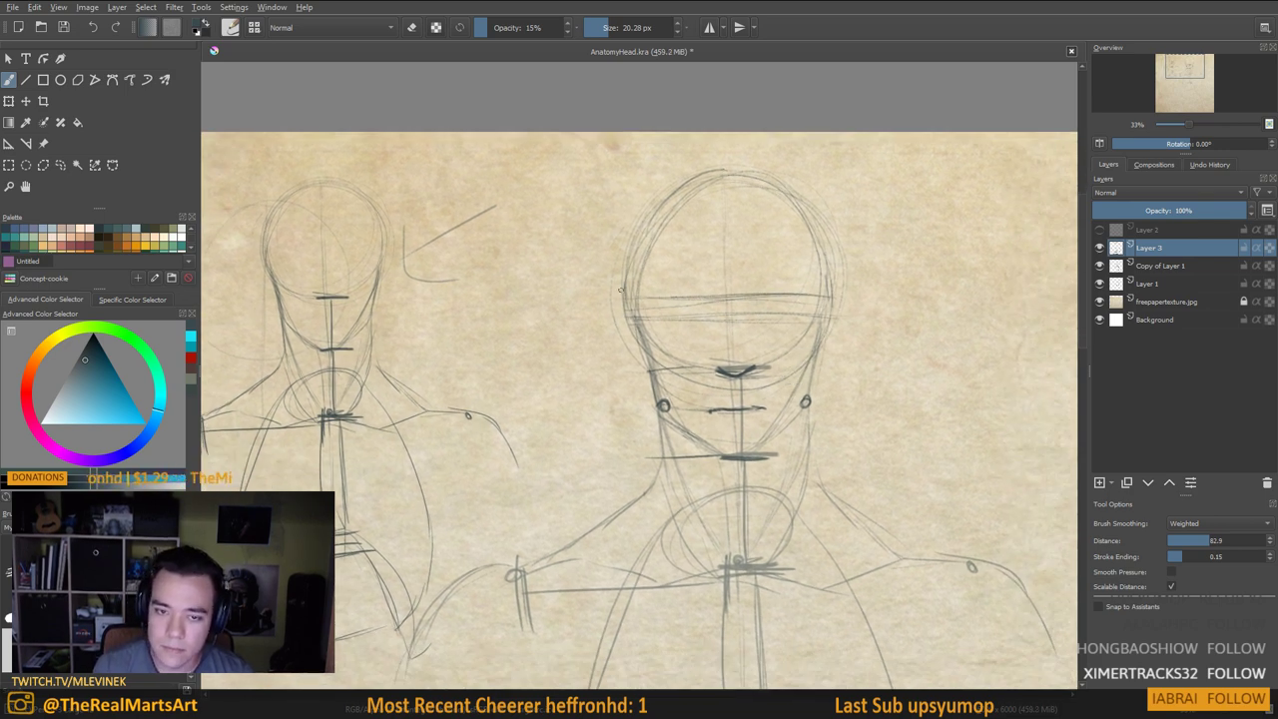
pyautogui.moveTo(620, 296); pyautogui.dragTo(807, 298)
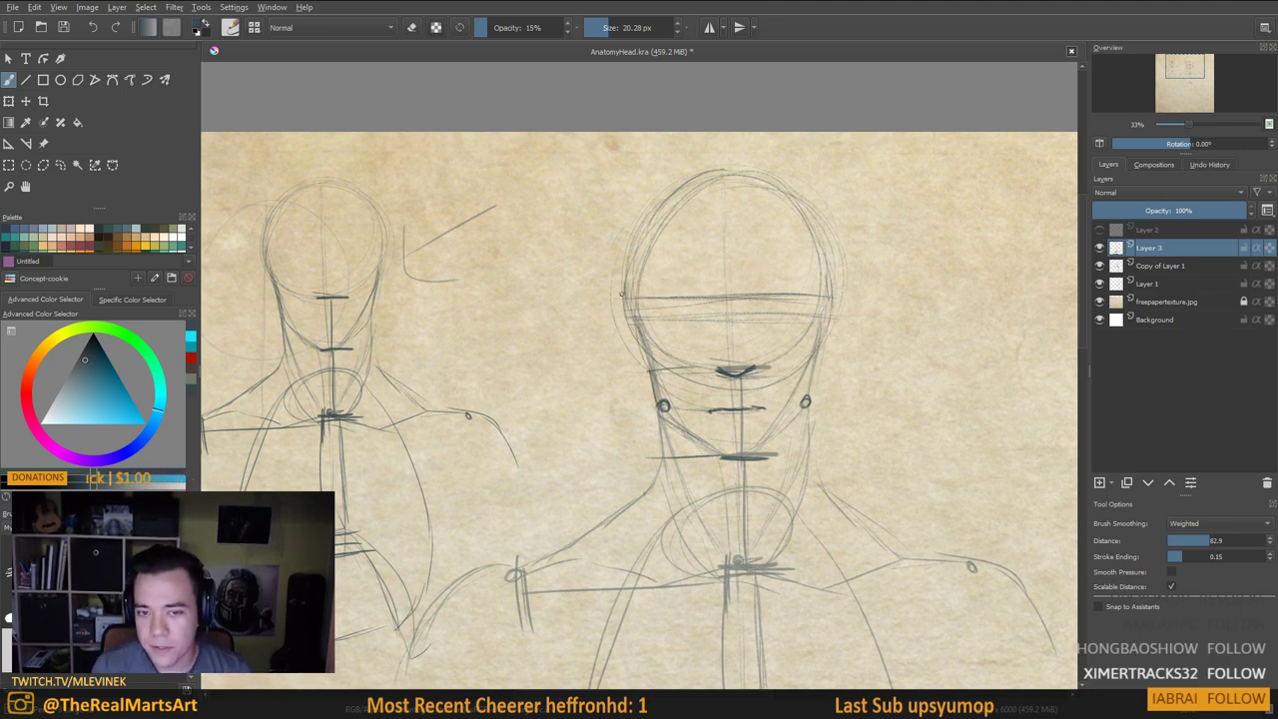
pyautogui.moveTo(624, 293); pyautogui.dragTo(626, 308)
pyautogui.moveTo(833, 286); pyautogui.dragTo(833, 308)
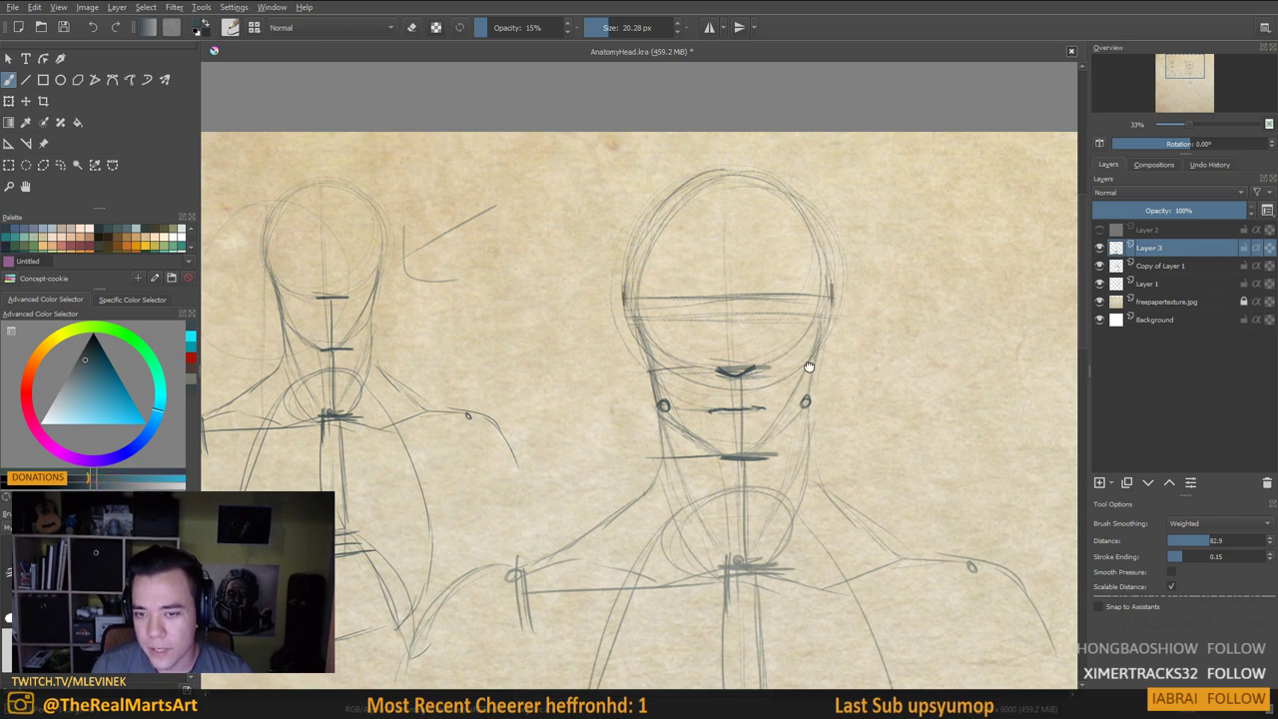
# Sketch a vertical centre line down the face through the brow line toward the nose mark
pyautogui.moveTo(692, 306); pyautogui.dragTo(739, 277)
pyautogui.moveTo(782, 200)
pyautogui.mouseDown()
pyautogui.moveTo(786, 322)
pyautogui.moveTo(778, 151)
pyautogui.moveTo(784, 320)
pyautogui.moveTo(774, 210)
pyautogui.moveTo(753, 188)
pyautogui.moveTo(756, 281)
pyautogui.moveTo(755, 246)
pyautogui.moveTo(799, 266)
pyautogui.moveTo(754, 275)
pyautogui.moveTo(770, 339)
pyautogui.mouseUp()
pyautogui.hotkey('ctrl', 'z')
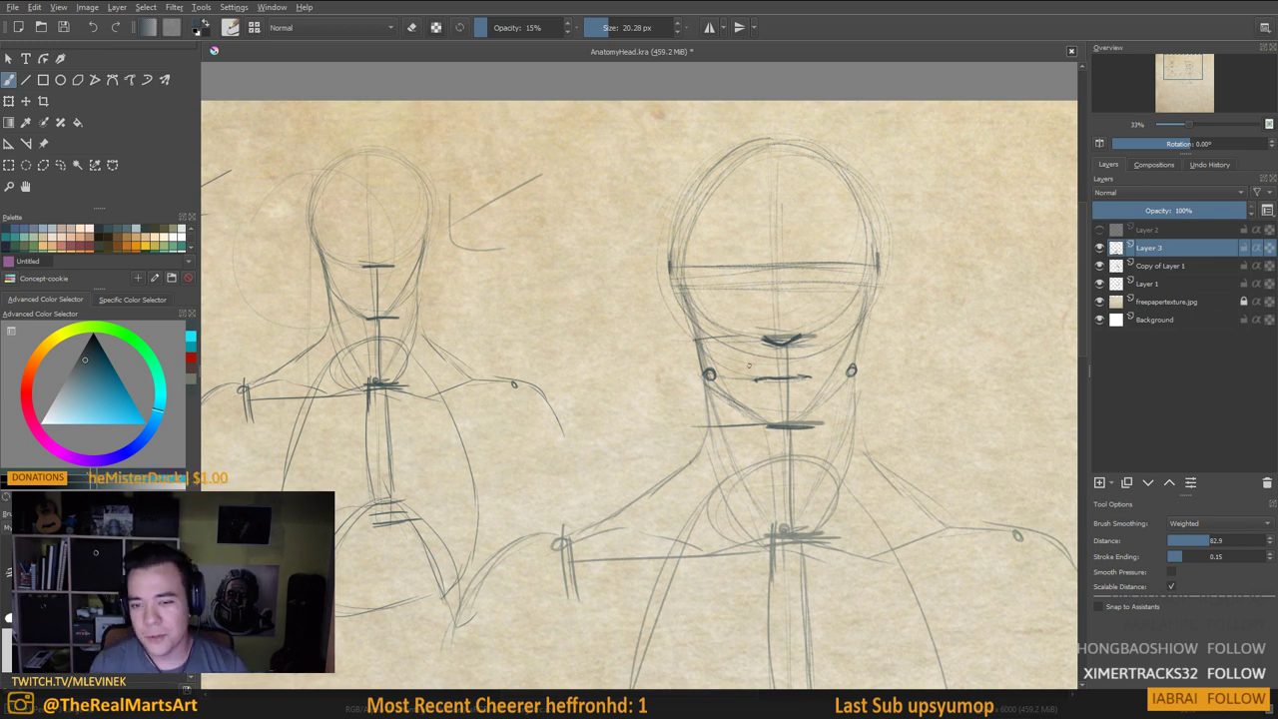
pyautogui.moveTo(772, 299); pyautogui.dragTo(742, 296)
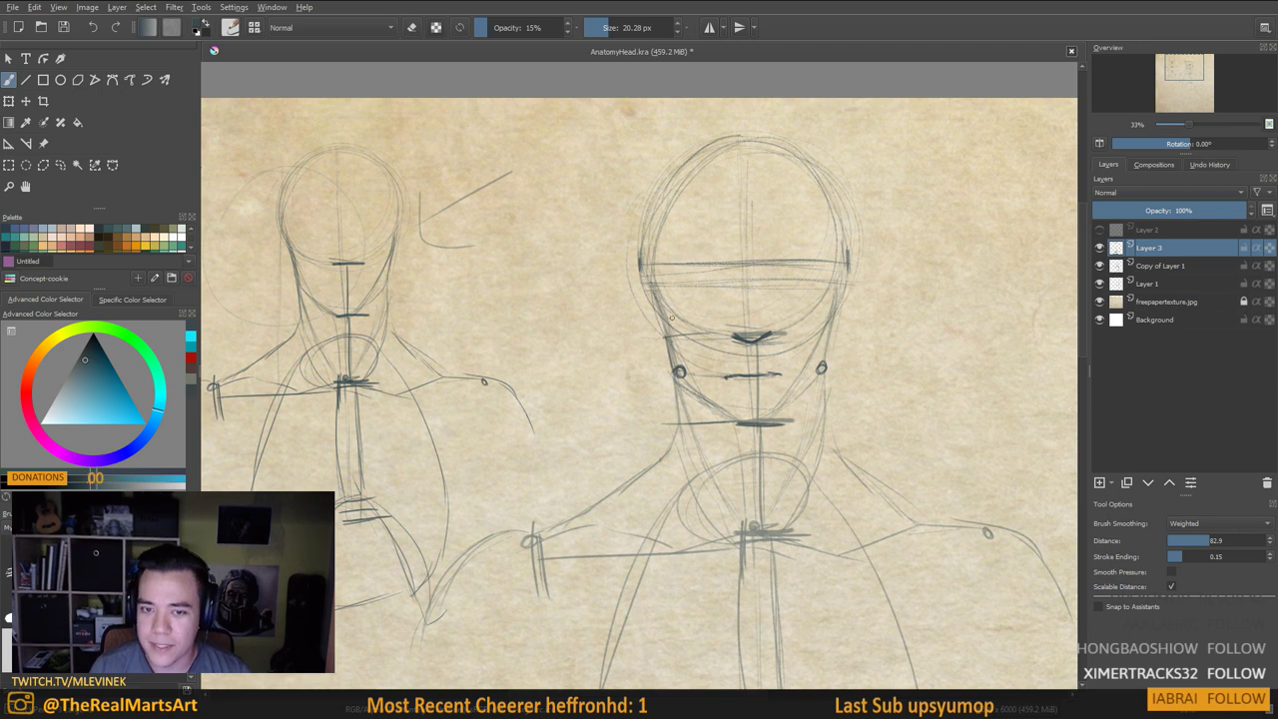
# Draw the side contours of the skull on both sides, running from the brow line down toward the jaw
pyautogui.moveTo(669, 322); pyautogui.dragTo(666, 313)
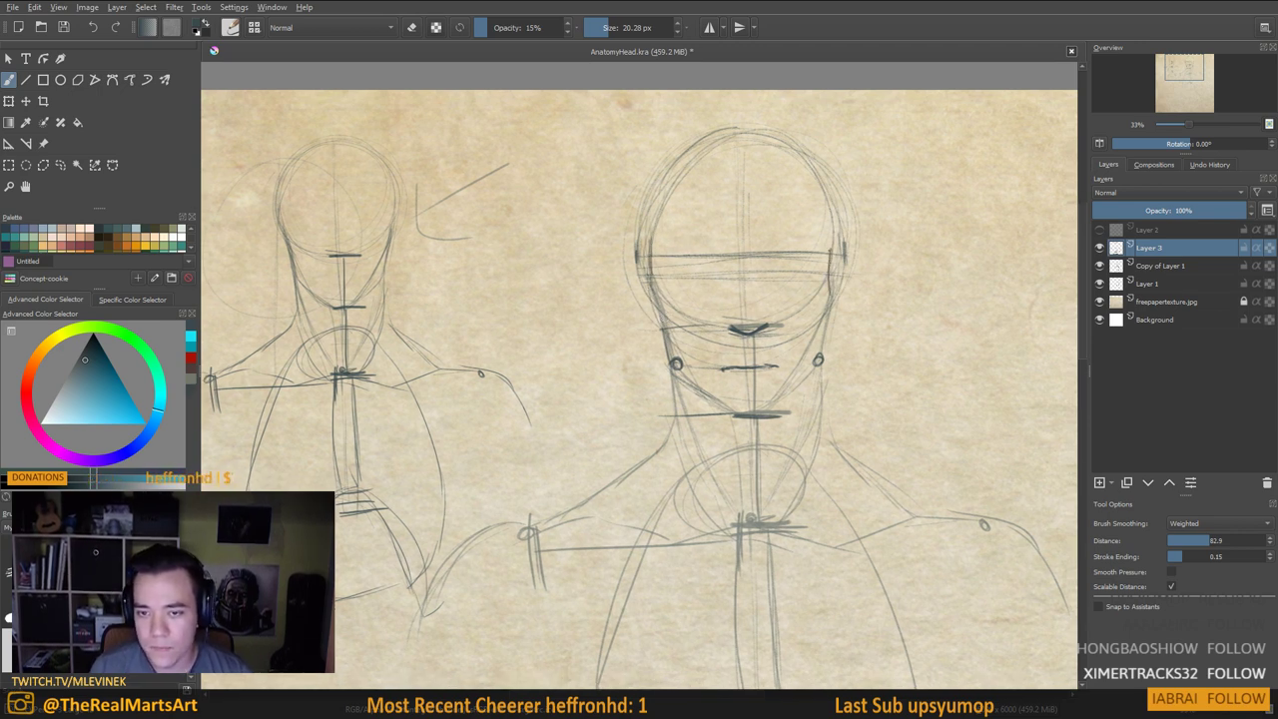
pyautogui.moveTo(655, 237); pyautogui.dragTo(657, 299)
pyautogui.moveTo(730, 332); pyautogui.dragTo(728, 340)
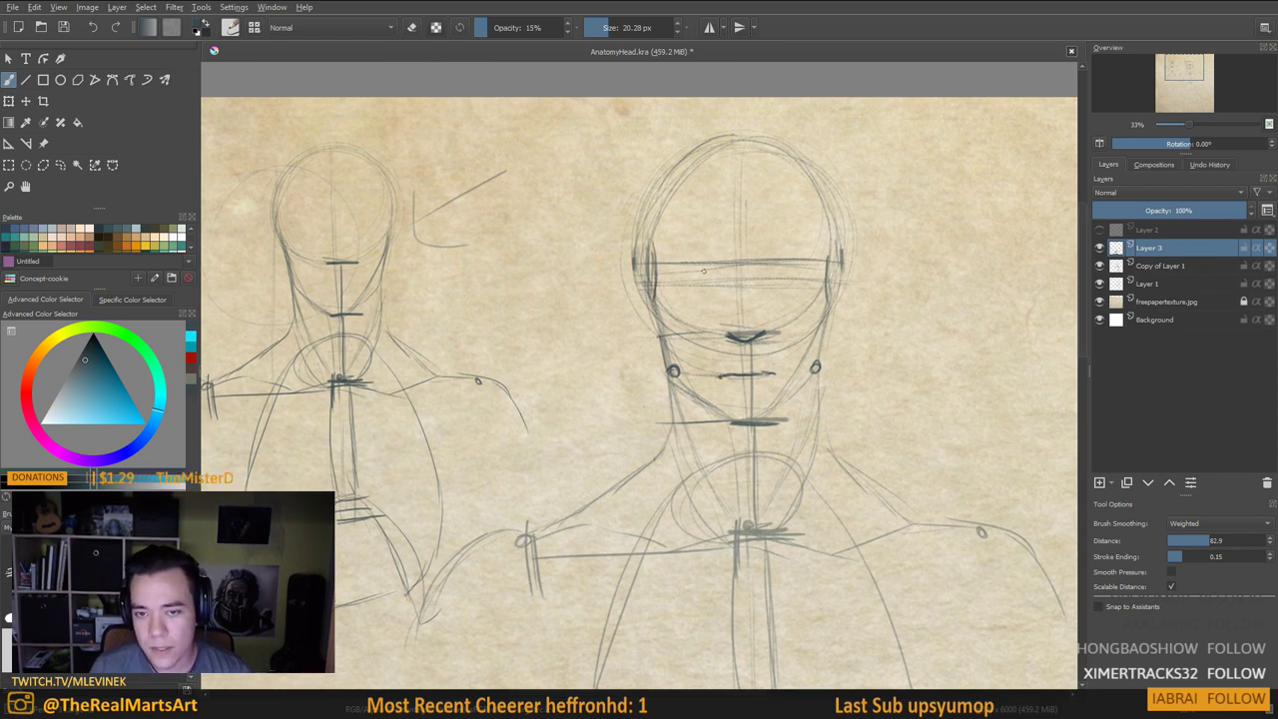
# Draw short vertical tick marks across the brow line of the larger head to mark the inner and outer corners of both eyes
pyautogui.moveTo(722, 232)
pyautogui.mouseDown()
pyautogui.moveTo(723, 282)
pyautogui.moveTo(756, 296)
pyautogui.mouseUp()
pyautogui.moveTo(761, 230)
pyautogui.mouseDown()
pyautogui.moveTo(761, 273)
pyautogui.moveTo(723, 287)
pyautogui.moveTo(743, 297)
pyautogui.mouseUp()
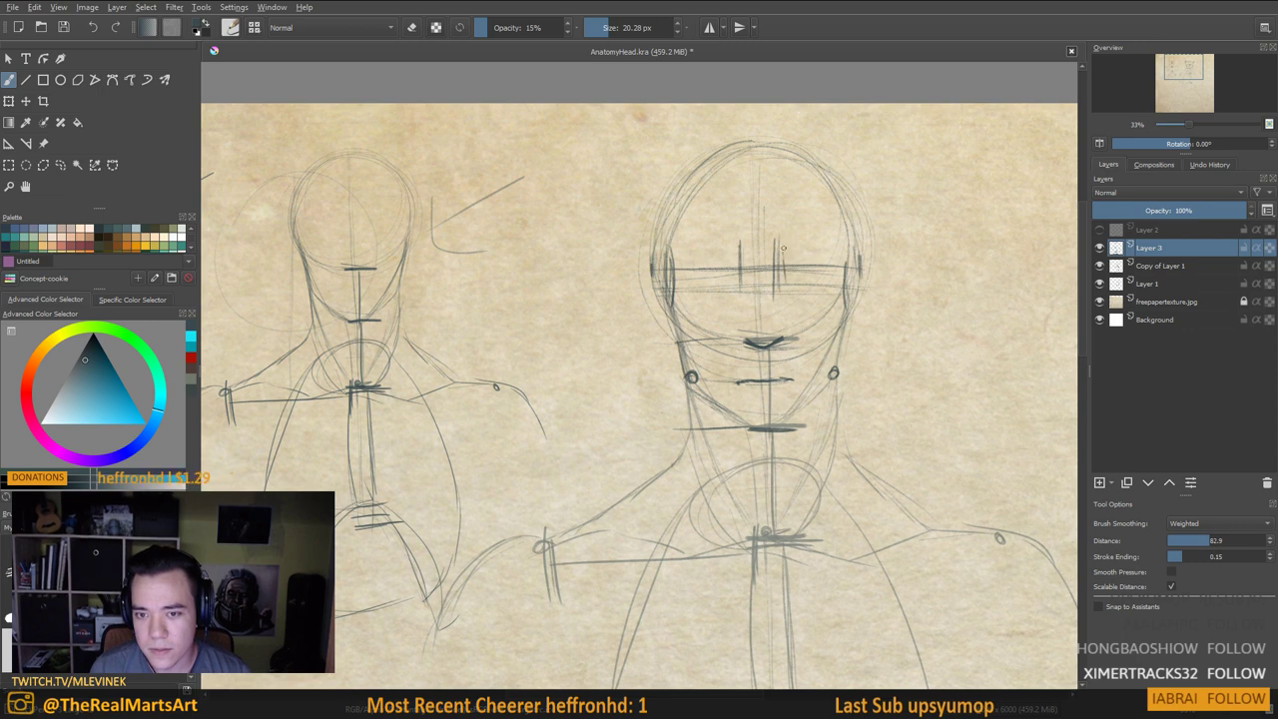
pyautogui.moveTo(782, 250); pyautogui.dragTo(781, 289)
pyautogui.moveTo(743, 250)
pyautogui.mouseDown()
pyautogui.moveTo(743, 288)
pyautogui.moveTo(761, 309)
pyautogui.mouseUp()
pyautogui.moveTo(749, 248)
pyautogui.mouseDown()
pyautogui.moveTo(749, 275)
pyautogui.moveTo(699, 267)
pyautogui.moveTo(712, 265)
pyautogui.moveTo(712, 280)
pyautogui.mouseUp()
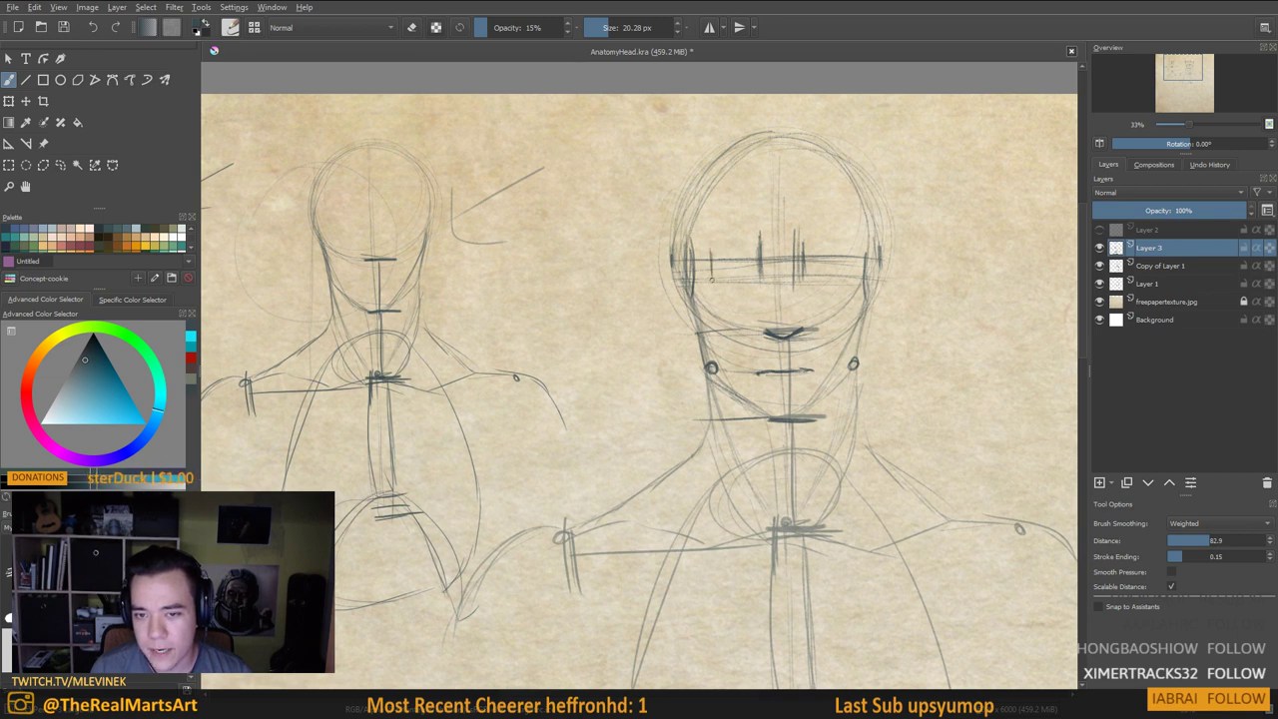
pyautogui.moveTo(842, 254); pyautogui.dragTo(842, 275)
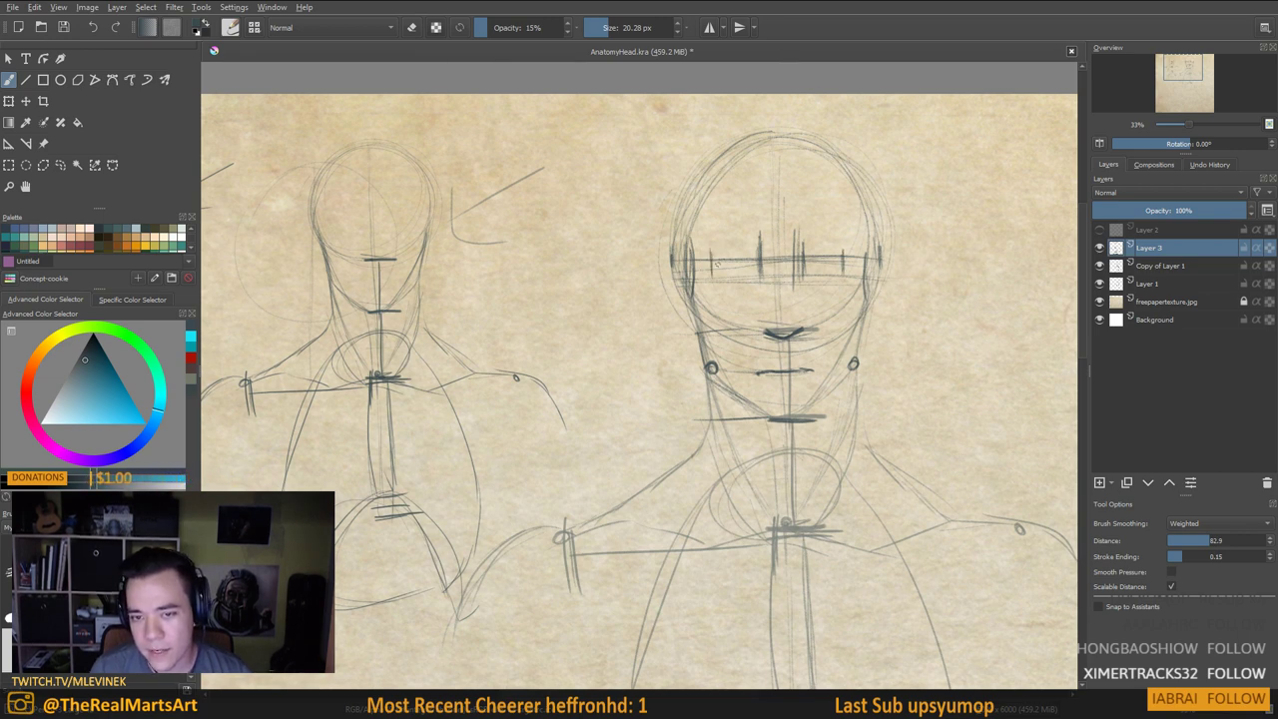
pyautogui.moveTo(712, 252); pyautogui.dragTo(713, 275)
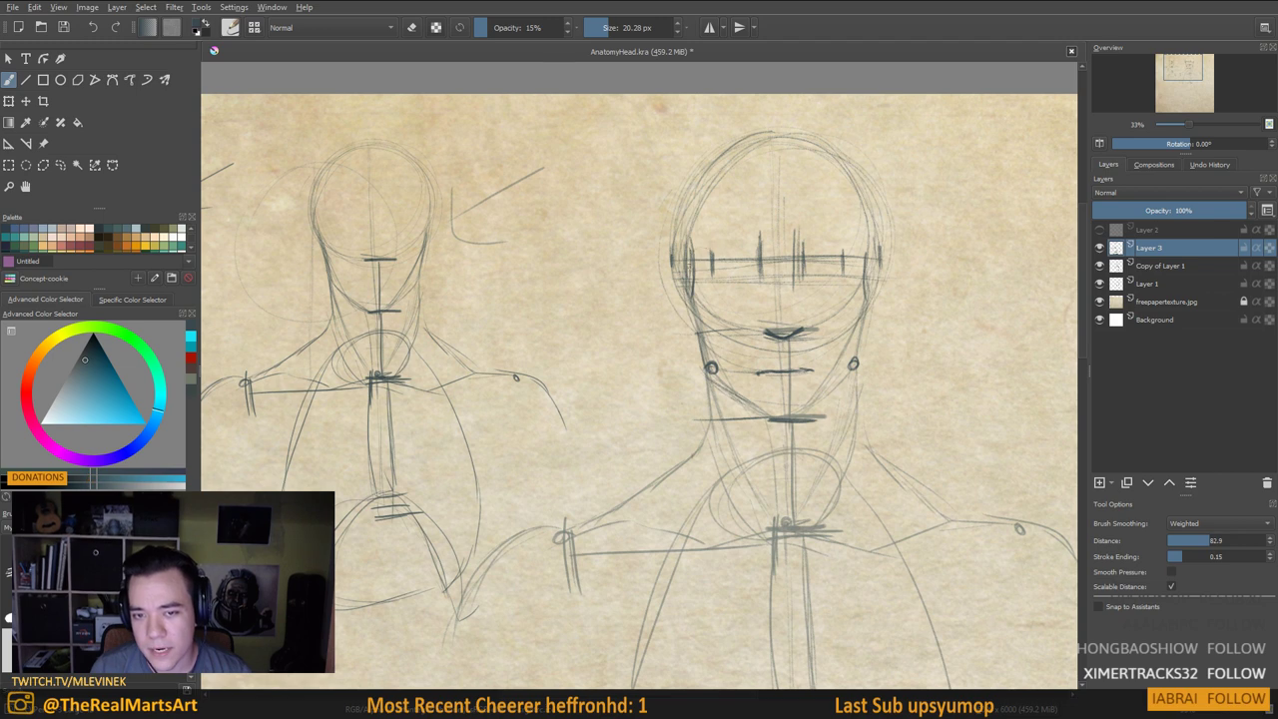
pyautogui.moveTo(862, 287); pyautogui.dragTo(857, 336)
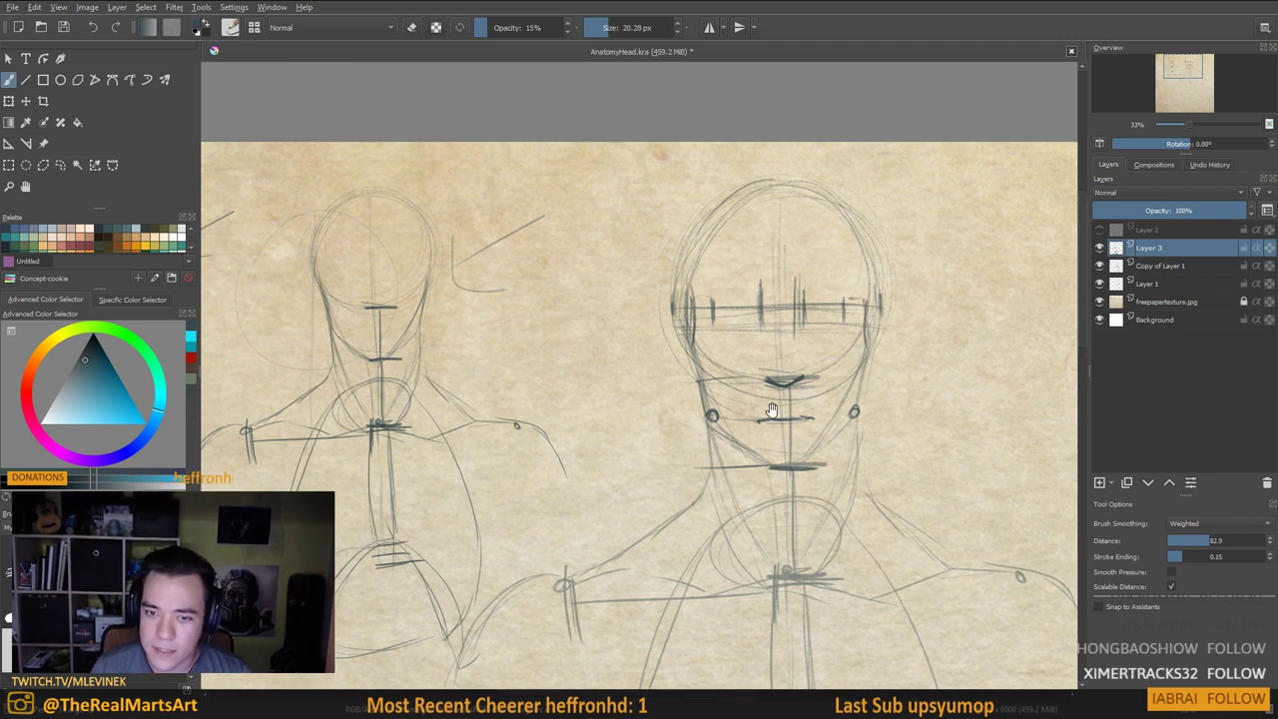
# Sketch angled upper lid lines and almond-shaped outlines for both eyes between the vertical tick marks
pyautogui.moveTo(769, 409); pyautogui.dragTo(754, 419)
pyautogui.moveTo(716, 328)
pyautogui.mouseDown()
pyautogui.moveTo(732, 316)
pyautogui.moveTo(714, 309)
pyautogui.moveTo(819, 308)
pyautogui.moveTo(852, 333)
pyautogui.mouseUp()
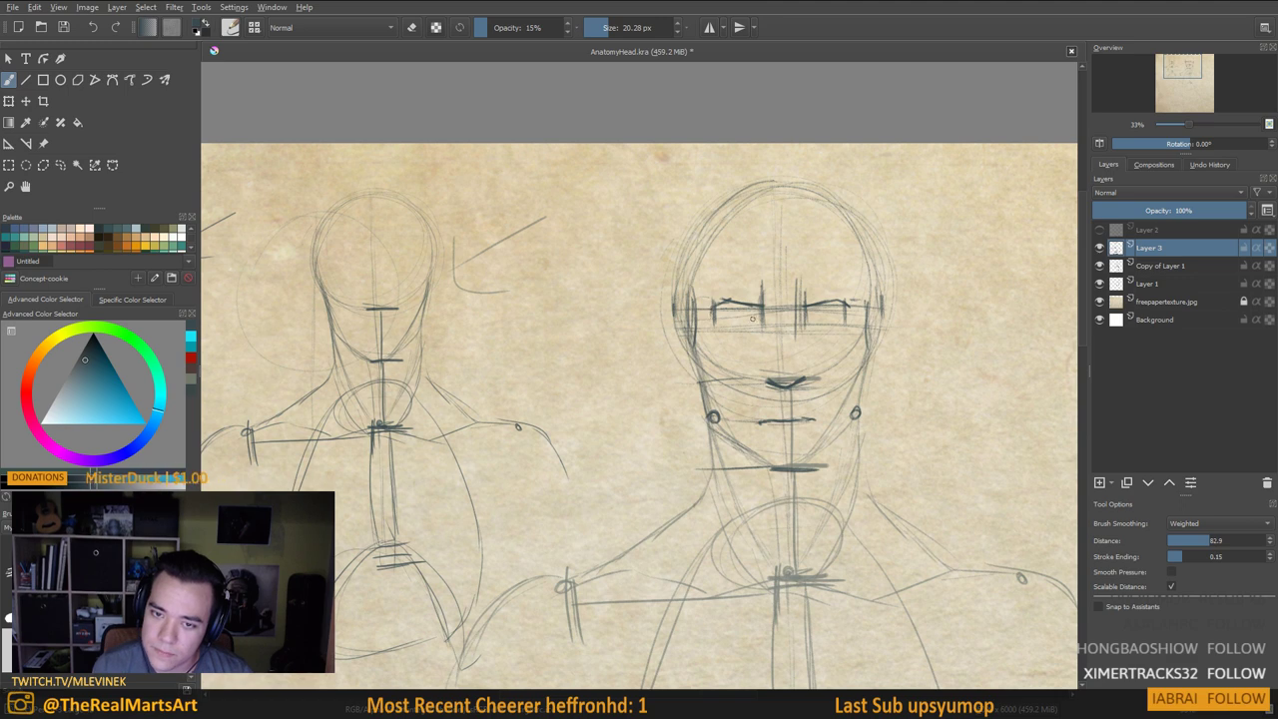
pyautogui.moveTo(709, 314)
pyautogui.mouseDown()
pyautogui.moveTo(719, 306)
pyautogui.moveTo(724, 325)
pyautogui.moveTo(757, 318)
pyautogui.moveTo(731, 312)
pyautogui.moveTo(761, 314)
pyautogui.mouseUp()
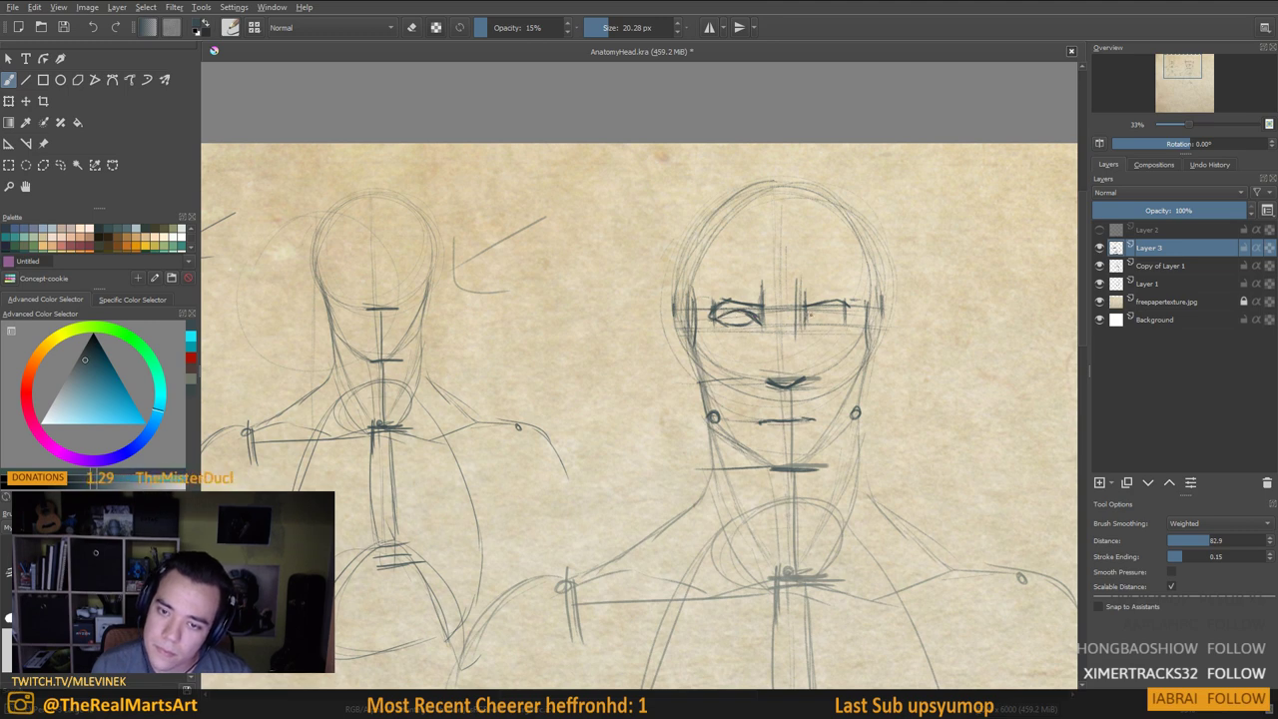
pyautogui.moveTo(803, 324); pyautogui.dragTo(851, 311)
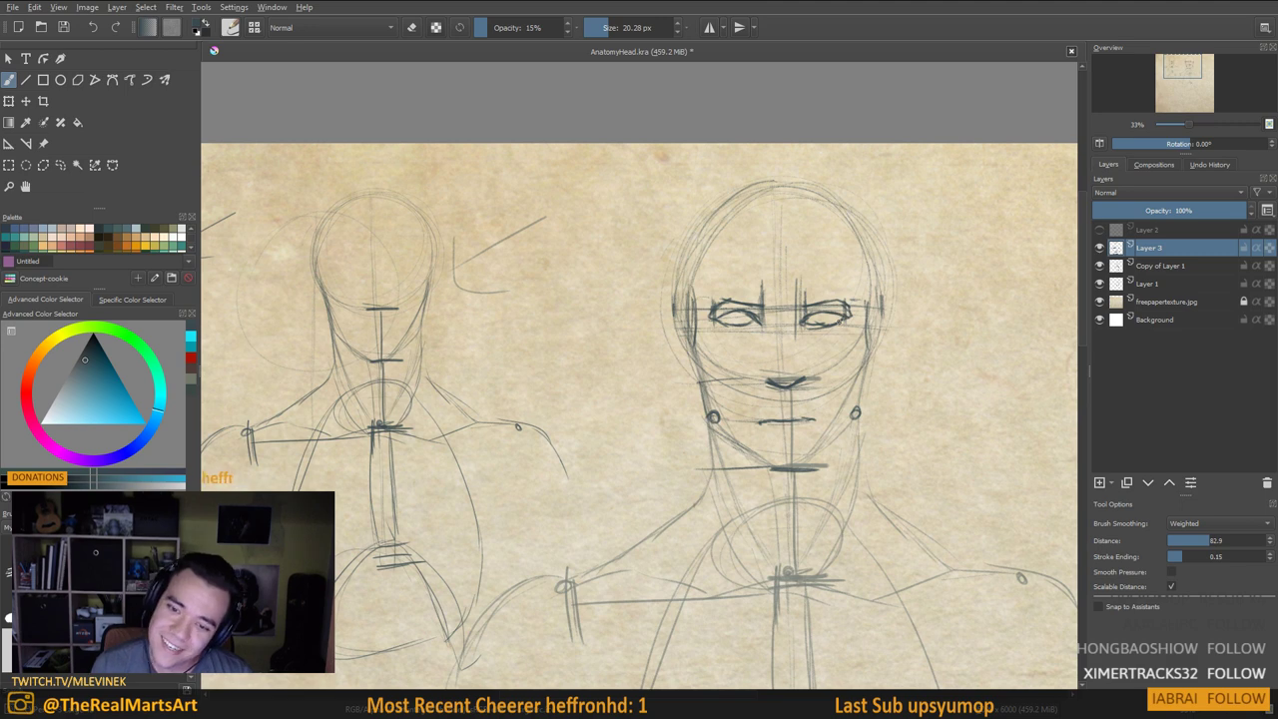
pyautogui.moveTo(772, 375); pyautogui.dragTo(781, 368)
pyautogui.moveTo(813, 431); pyautogui.dragTo(725, 438)
pyautogui.moveTo(727, 317); pyautogui.dragTo(709, 316)
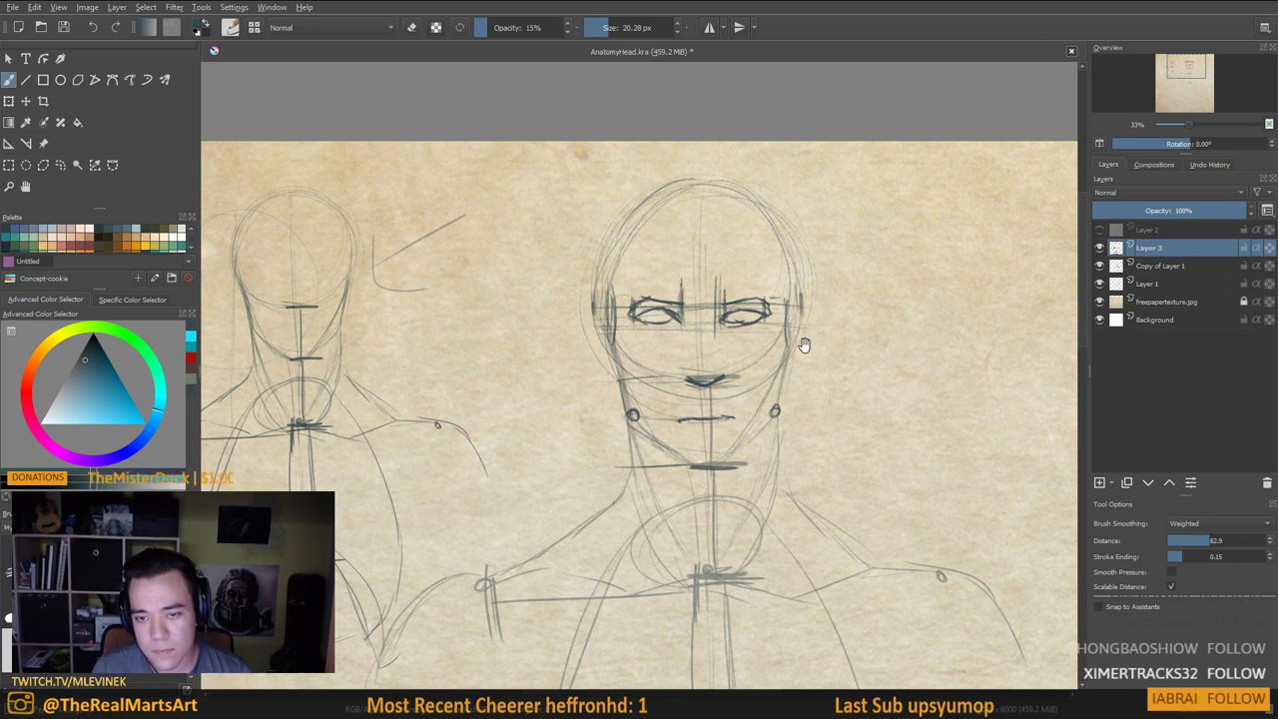
# Draw an open angular mark beside the head from a diagonal line and an L-shaped curve, level with the eyes
pyautogui.moveTo(805, 346); pyautogui.dragTo(789, 336)
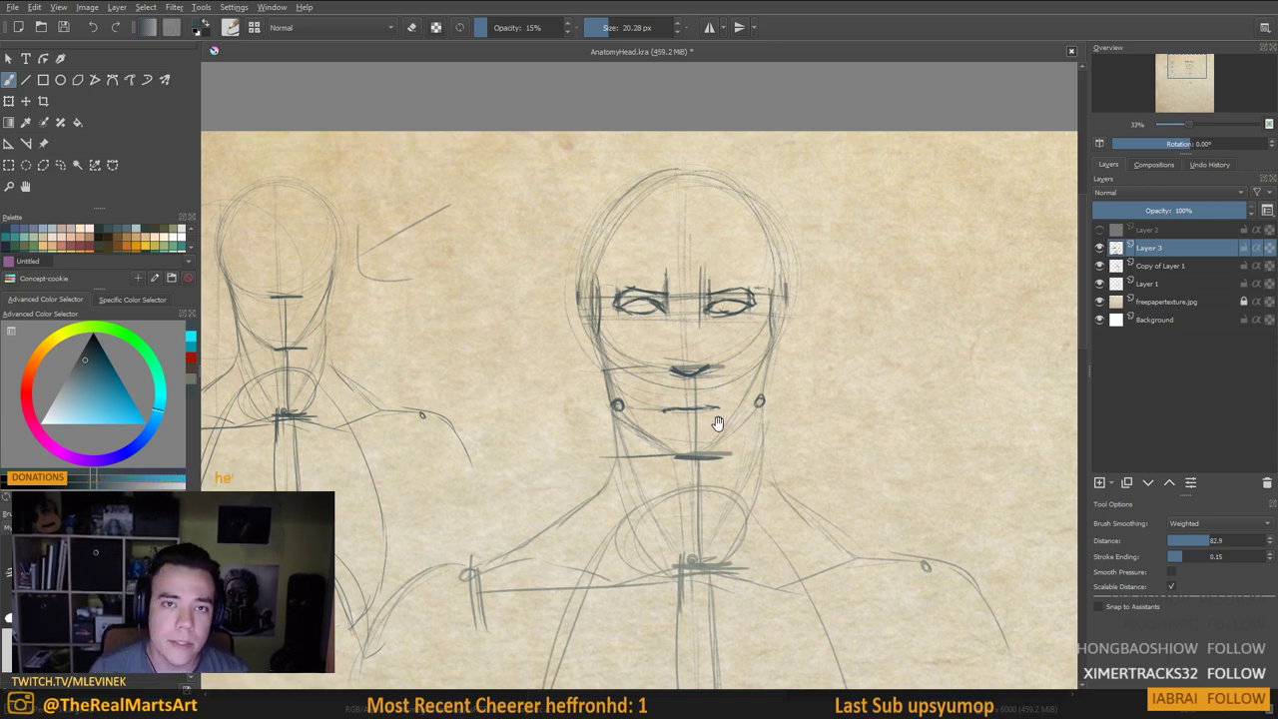
pyautogui.moveTo(719, 424); pyautogui.dragTo(713, 391)
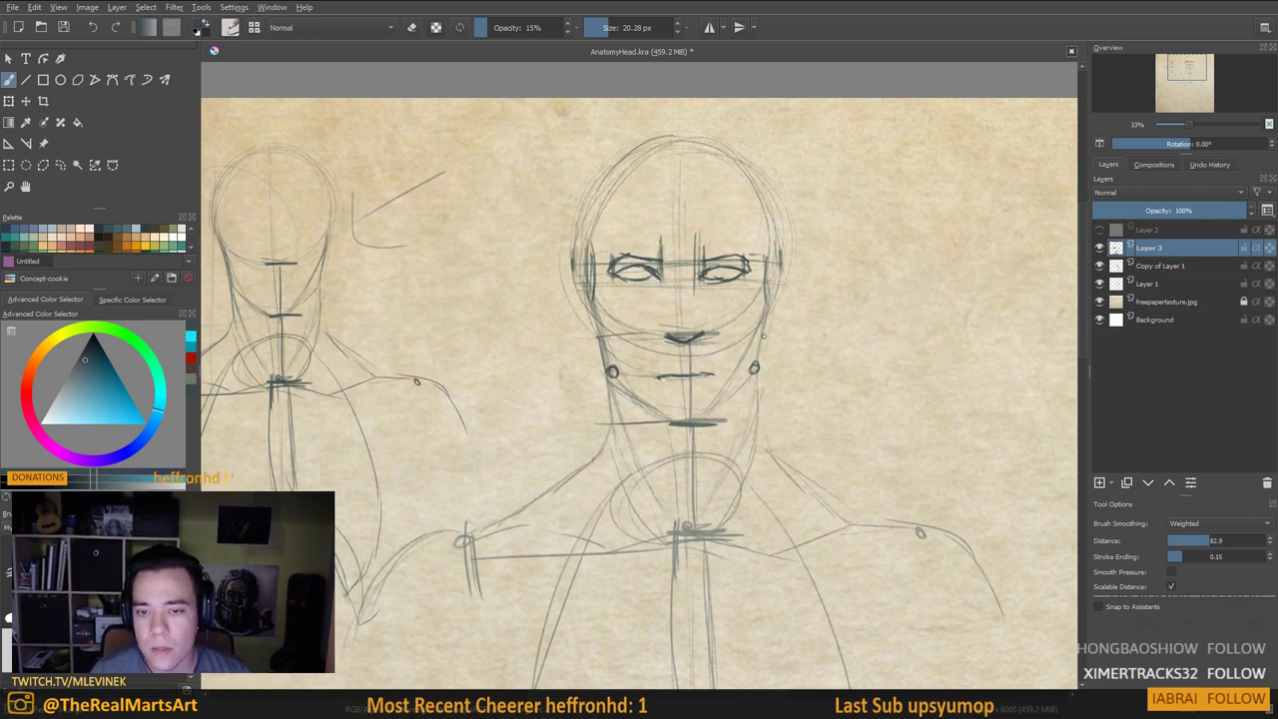
pyautogui.moveTo(838, 261)
pyautogui.mouseDown()
pyautogui.moveTo(750, 276)
pyautogui.moveTo(825, 193)
pyautogui.mouseUp()
pyautogui.moveTo(721, 235); pyautogui.dragTo(807, 279)
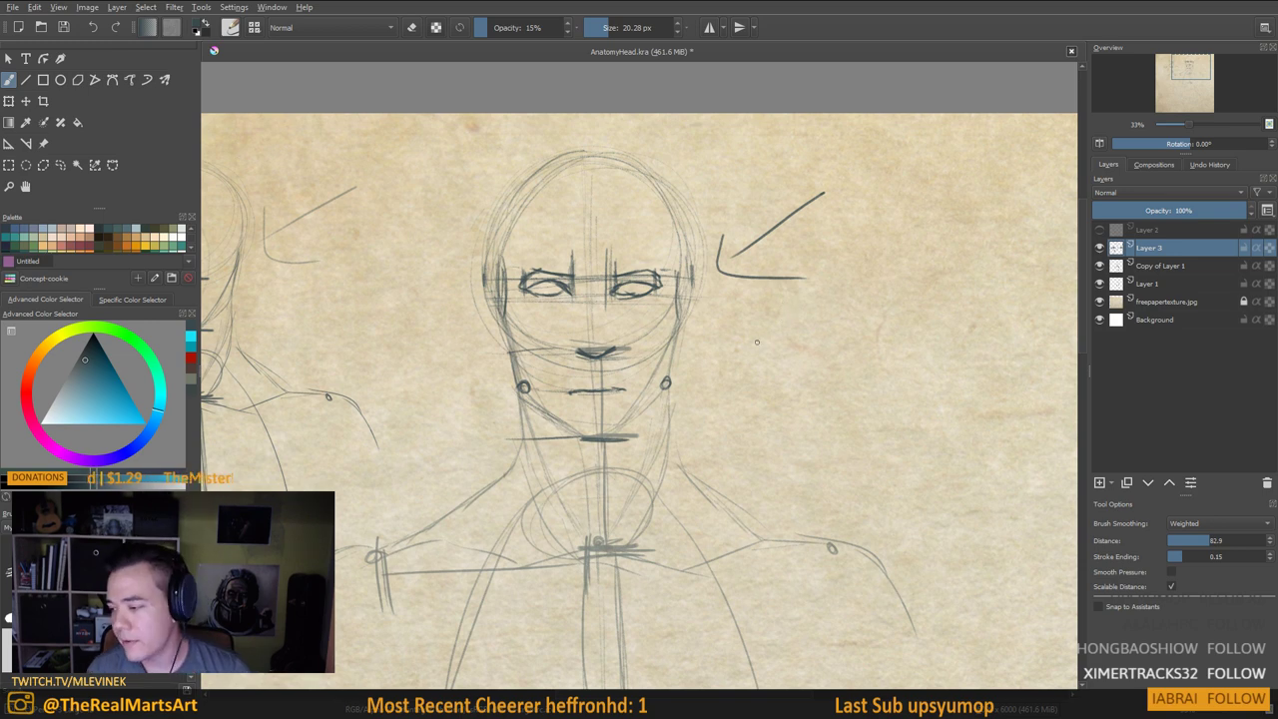
pyautogui.moveTo(779, 379); pyautogui.dragTo(782, 377)
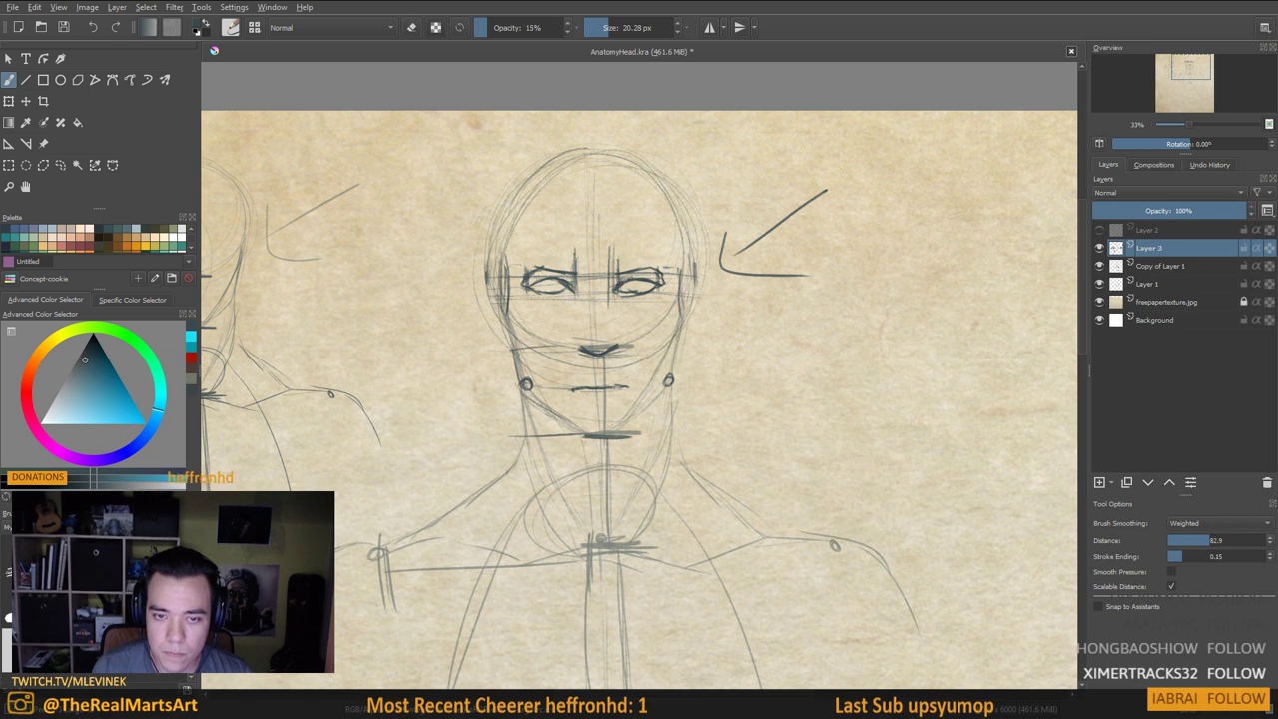
# Darken the outline of one eye, add the nostril wings around the nose base, and thicken the mouth line
pyautogui.moveTo(638, 290); pyautogui.dragTo(670, 275)
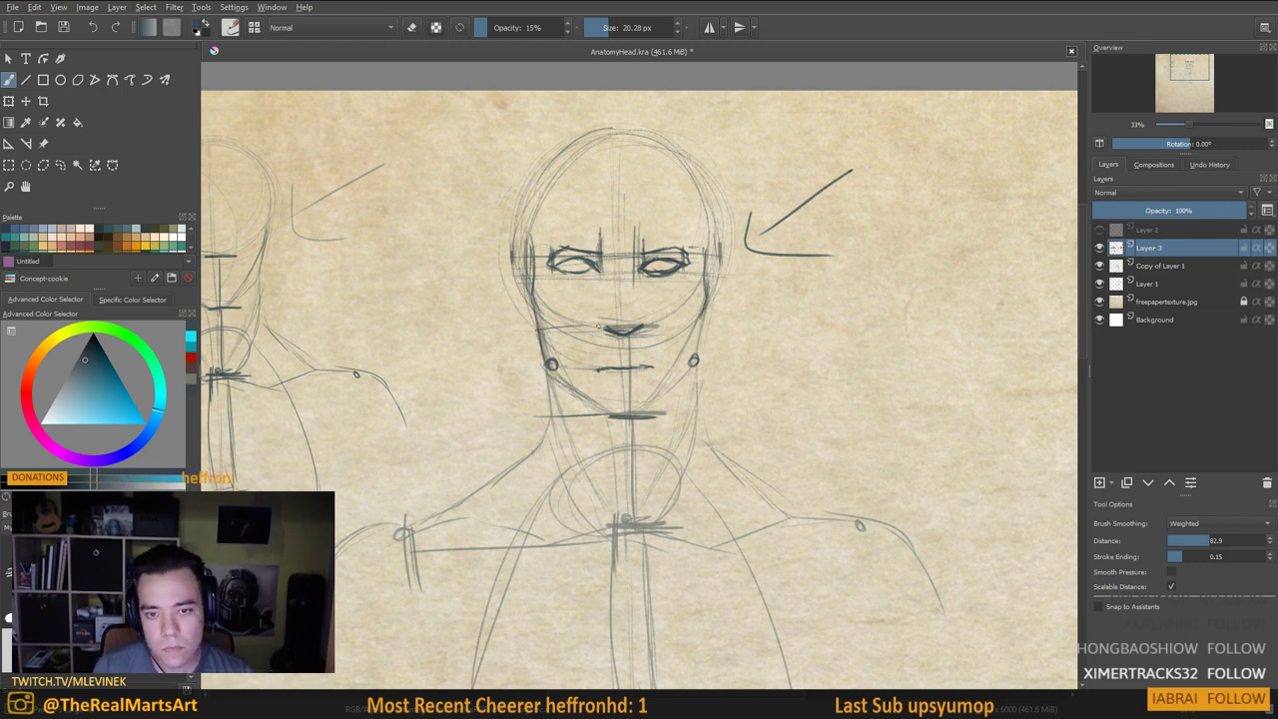
pyautogui.moveTo(597, 320); pyautogui.dragTo(643, 331)
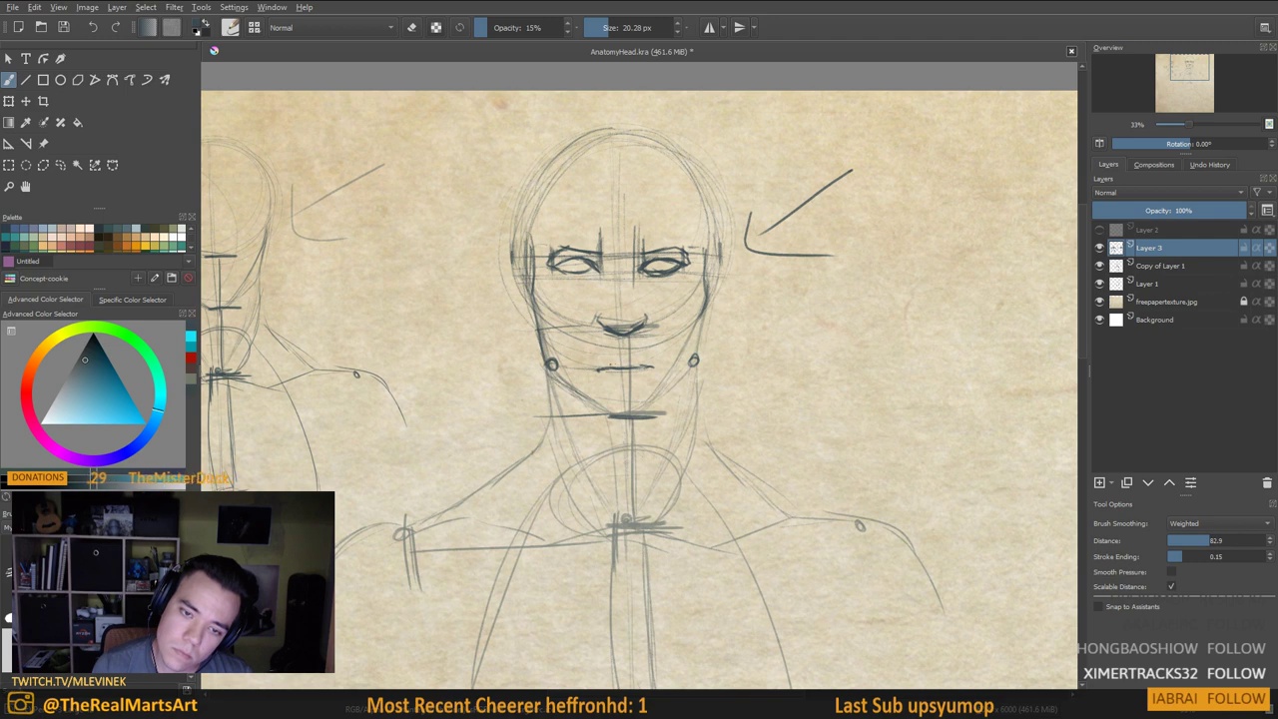
pyautogui.moveTo(610, 363)
pyautogui.mouseDown()
pyautogui.moveTo(661, 363)
pyautogui.moveTo(593, 364)
pyautogui.mouseUp()
pyautogui.moveTo(609, 408); pyautogui.dragTo(596, 395)
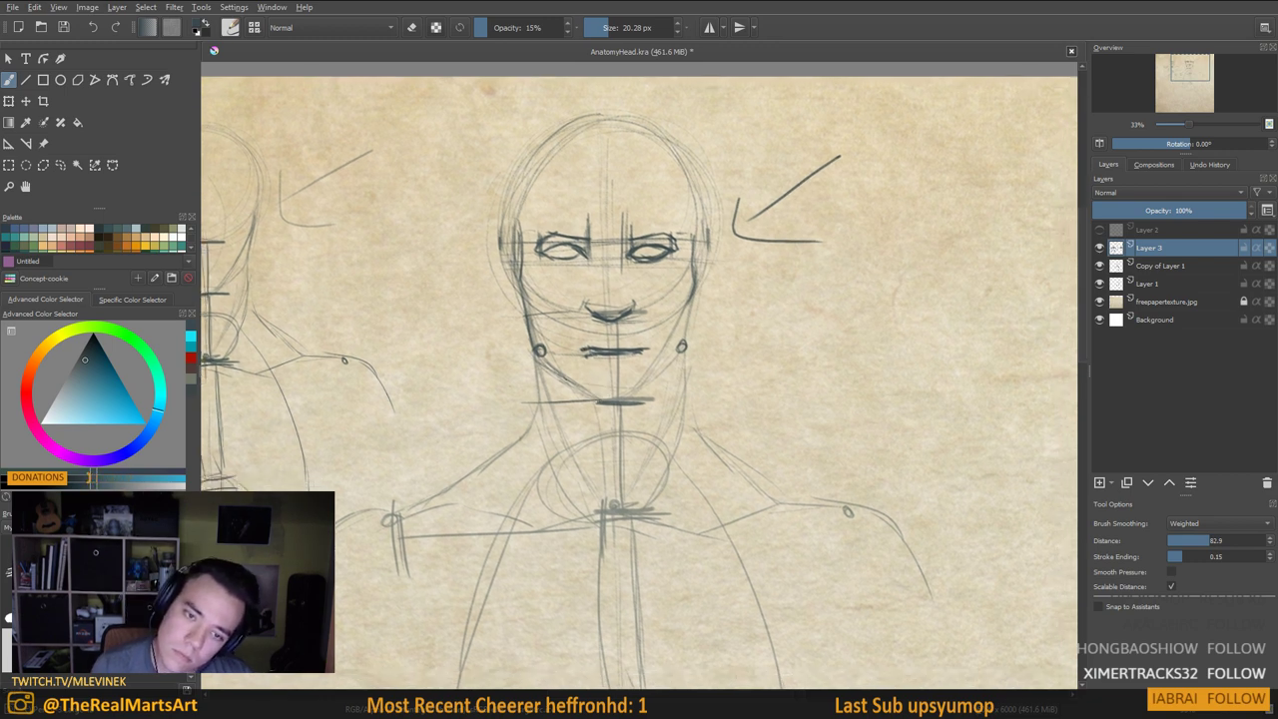
# Draw the jawline with firmer strokes from the jaw corner circles down to the chin and up the side of the face
pyautogui.moveTo(540, 358)
pyautogui.mouseDown()
pyautogui.moveTo(596, 402)
pyautogui.moveTo(647, 393)
pyautogui.moveTo(688, 330)
pyautogui.moveTo(696, 280)
pyautogui.mouseUp()
pyautogui.moveTo(531, 338); pyautogui.dragTo(541, 383)
pyautogui.moveTo(527, 312); pyautogui.dragTo(534, 345)
# Draw firm neck contours on both sides, converging from behind the jaw toward the base of the throat
pyautogui.moveTo(535, 354); pyautogui.dragTo(567, 447)
pyautogui.moveTo(545, 389); pyautogui.dragTo(573, 458)
pyautogui.moveTo(687, 342); pyautogui.dragTo(667, 446)
pyautogui.moveTo(681, 383)
pyautogui.mouseDown()
pyautogui.moveTo(657, 460)
pyautogui.moveTo(617, 492)
pyautogui.moveTo(633, 486)
pyautogui.mouseUp()
# Sketch the inner collarbone ends around the throat notch and draw the sloping trapezius lines from neck to shoulders
pyautogui.moveTo(604, 536)
pyautogui.mouseDown()
pyautogui.moveTo(666, 508)
pyautogui.moveTo(649, 474)
pyautogui.moveTo(603, 492)
pyautogui.mouseUp()
pyautogui.moveTo(693, 475); pyautogui.dragTo(768, 491)
pyautogui.moveTo(717, 559); pyautogui.dragTo(784, 527)
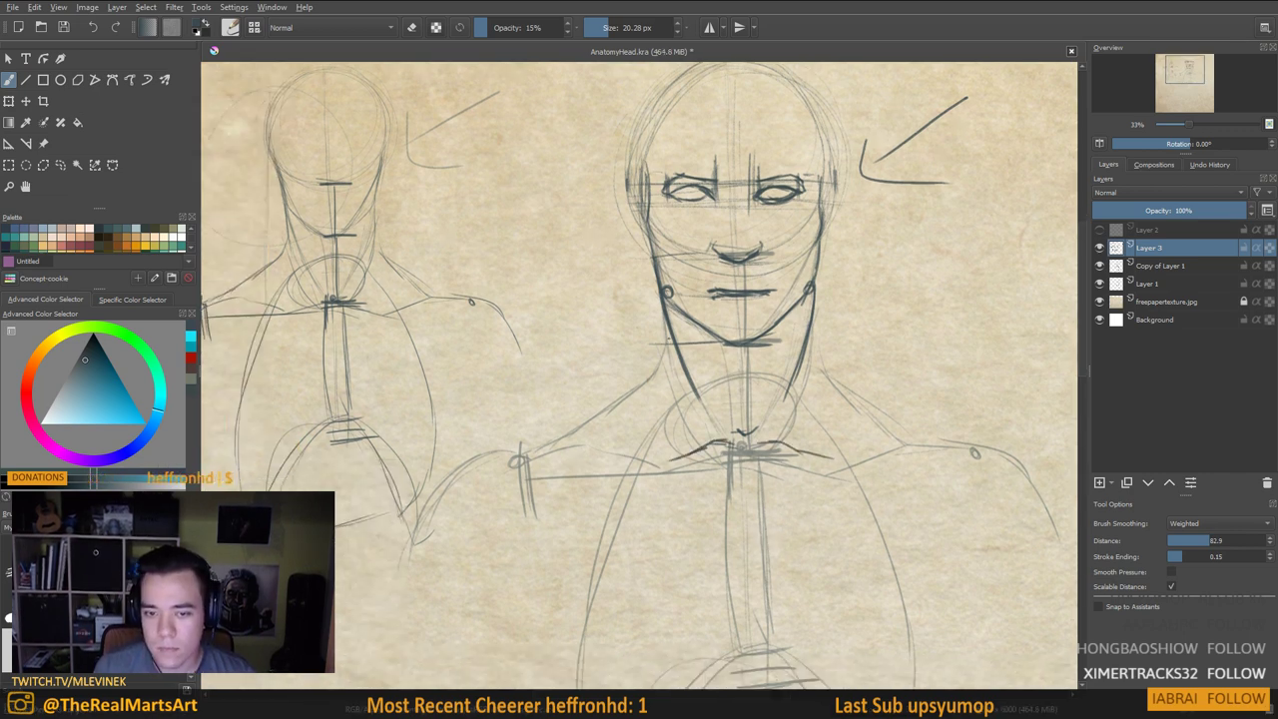
pyautogui.moveTo(671, 337)
pyautogui.mouseDown()
pyautogui.moveTo(661, 366)
pyautogui.moveTo(542, 445)
pyautogui.mouseUp()
pyautogui.moveTo(811, 352); pyautogui.dragTo(919, 450)
pyautogui.moveTo(935, 499); pyautogui.dragTo(892, 464)
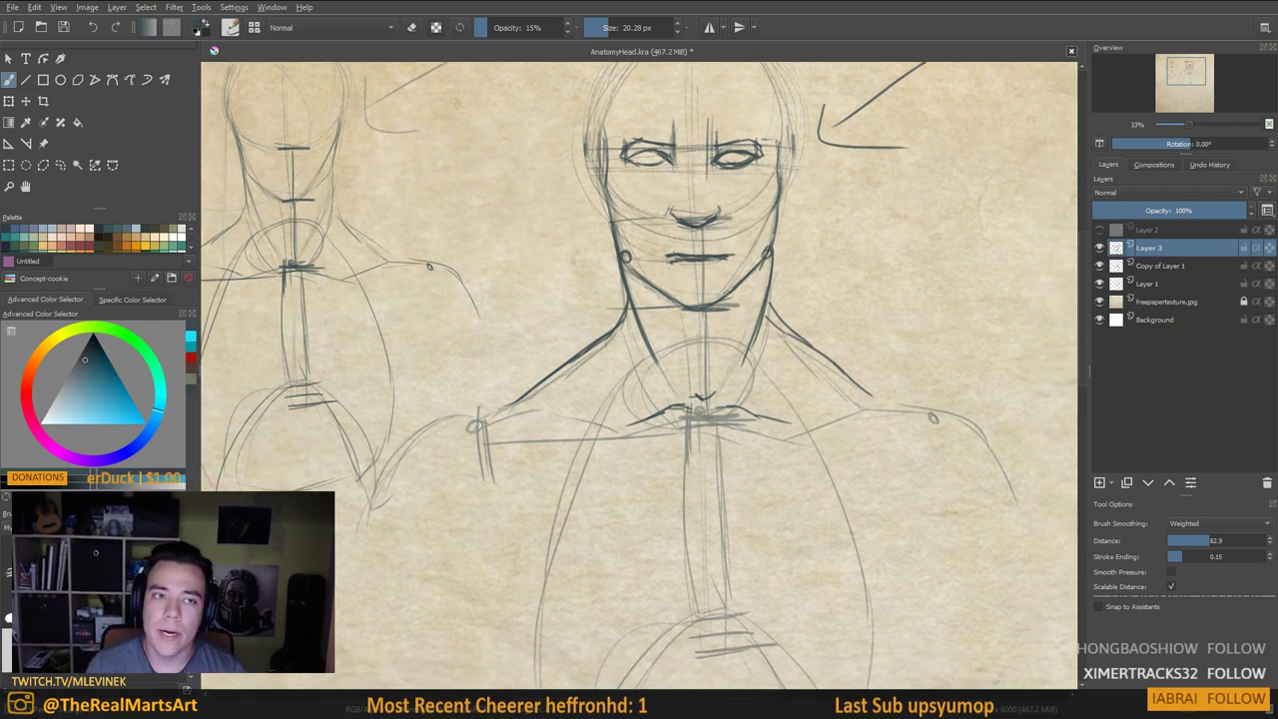
# Mirror the canvas view back and forth to check the symmetry of the face and neck
pyautogui.moveTo(730, 335); pyautogui.dragTo(719, 457)
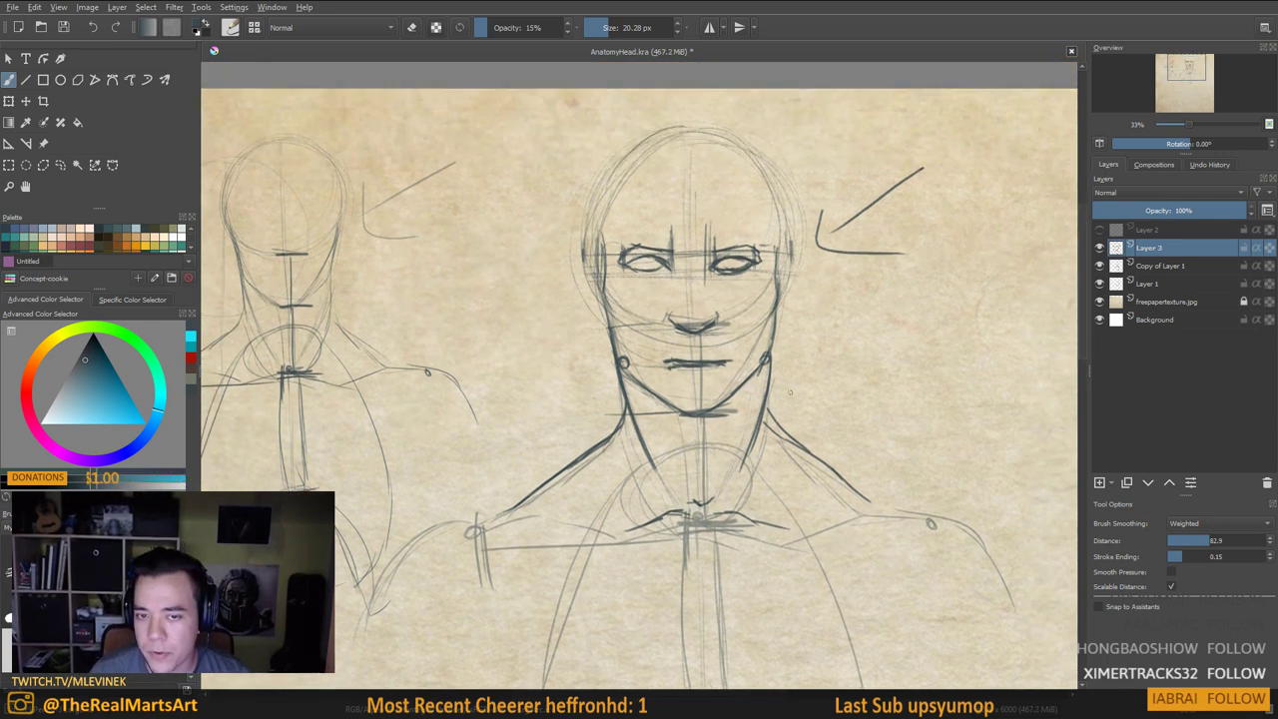
pyautogui.moveTo(789, 392); pyautogui.dragTo(749, 415)
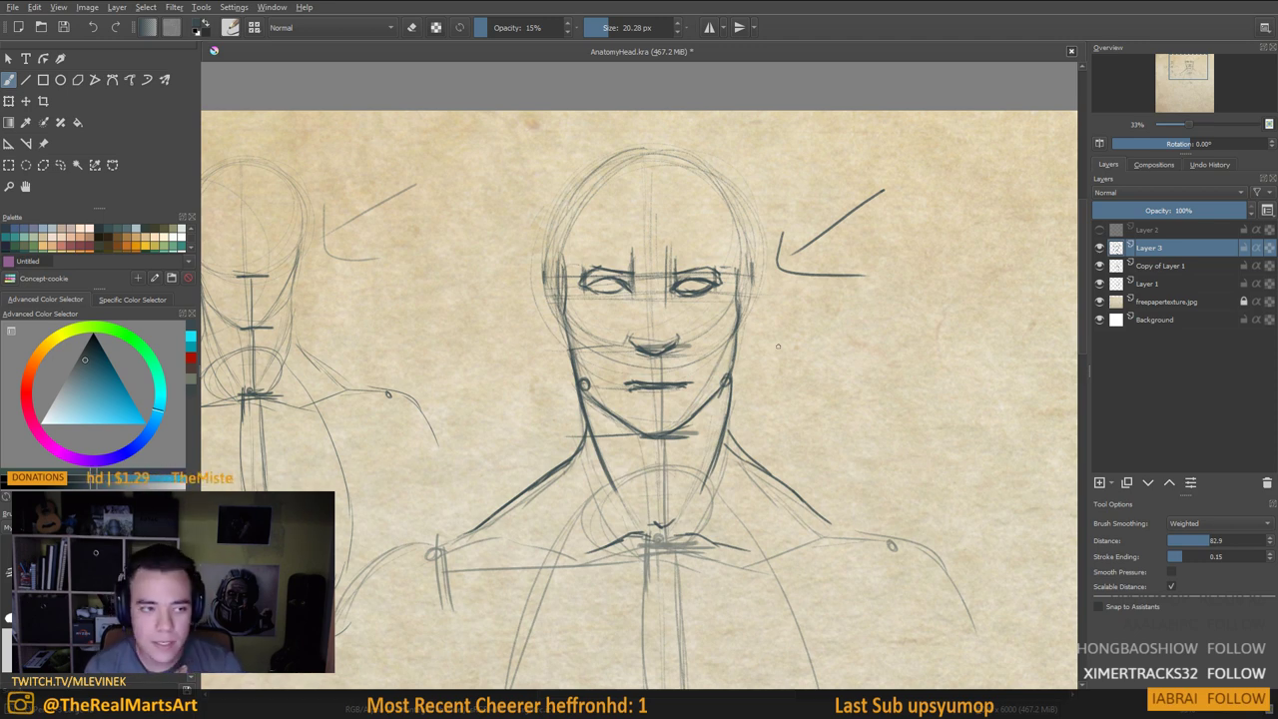
pyautogui.moveTo(608, 304); pyautogui.dragTo(698, 318)
pyautogui.press('m')
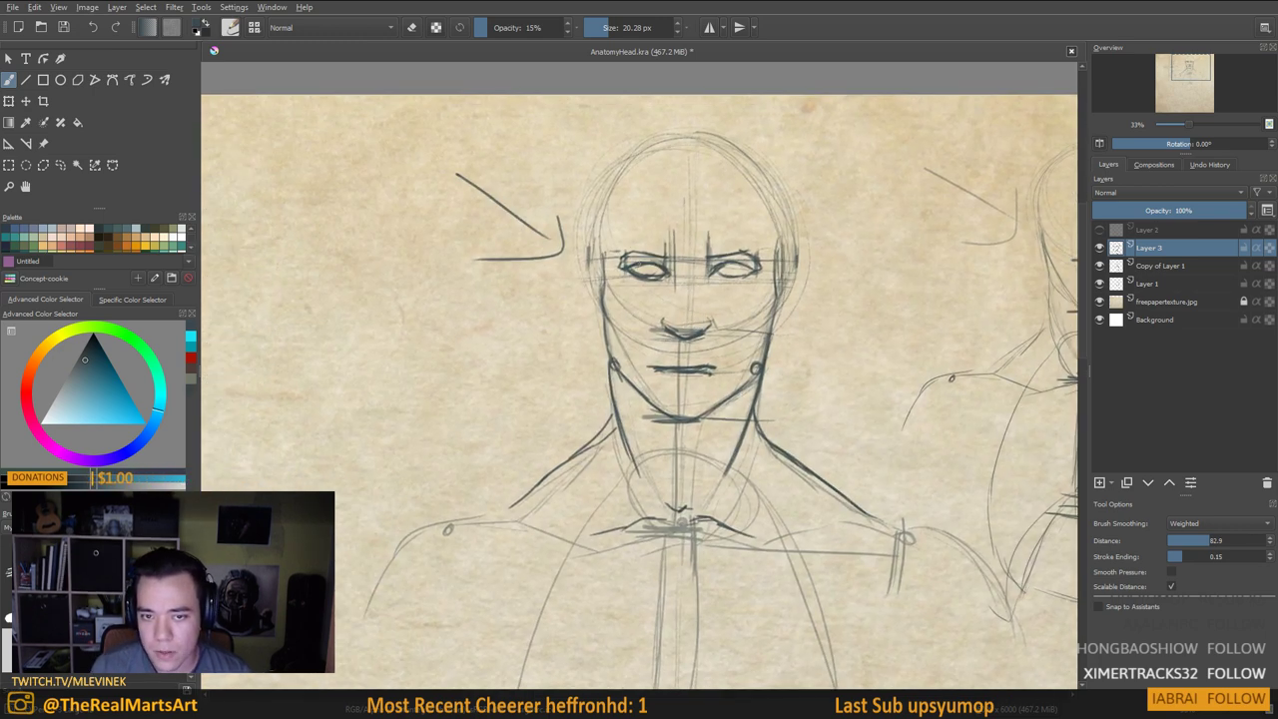
pyautogui.press('e')
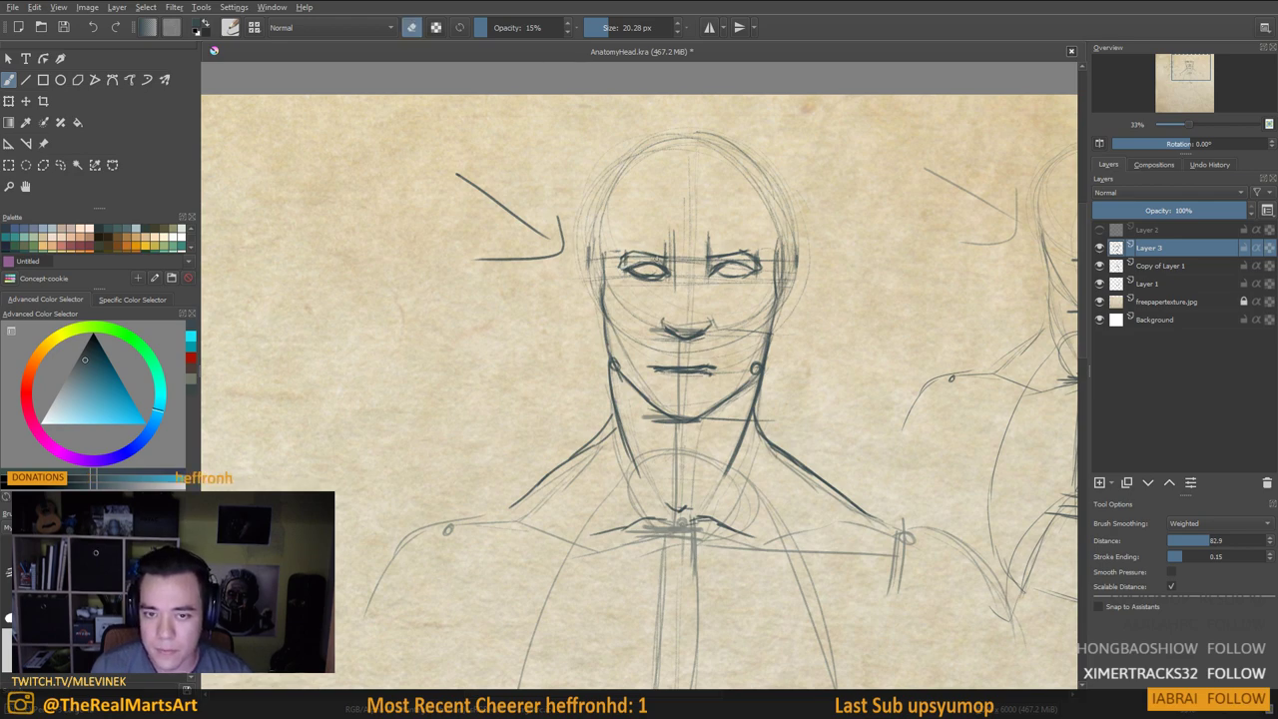
pyautogui.press('m')
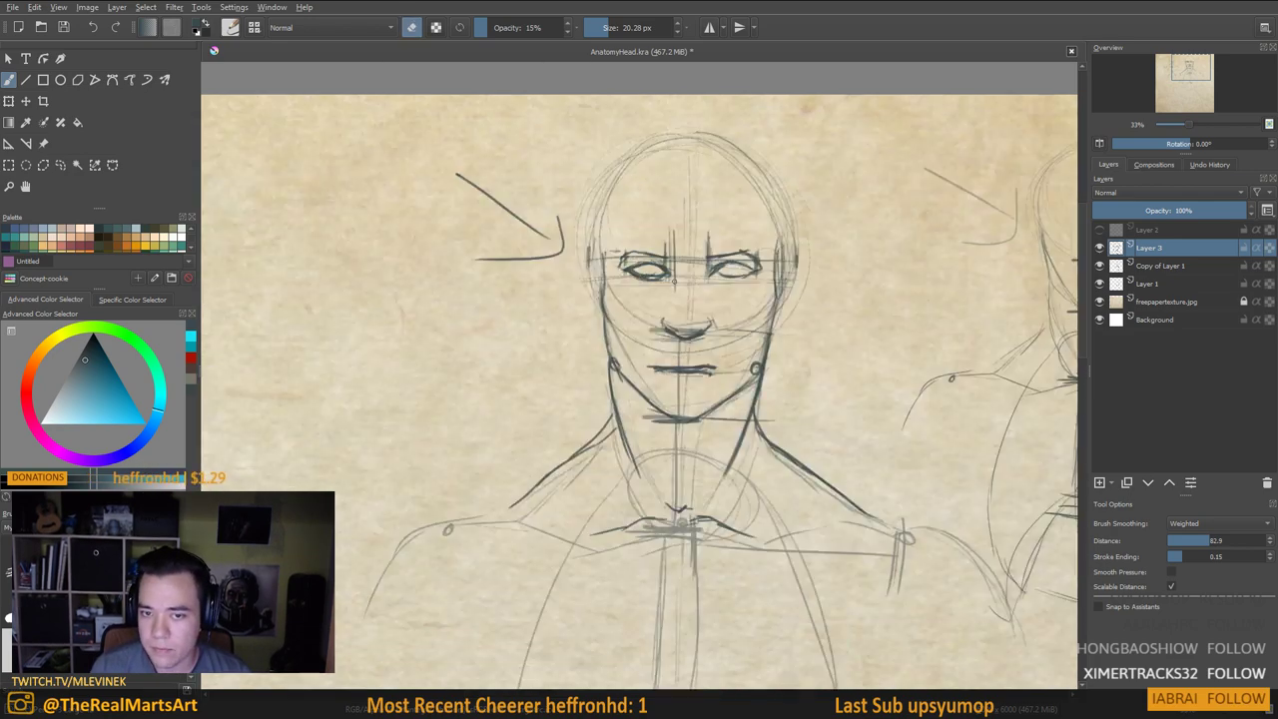
pyautogui.press('m')
pyautogui.press('m')
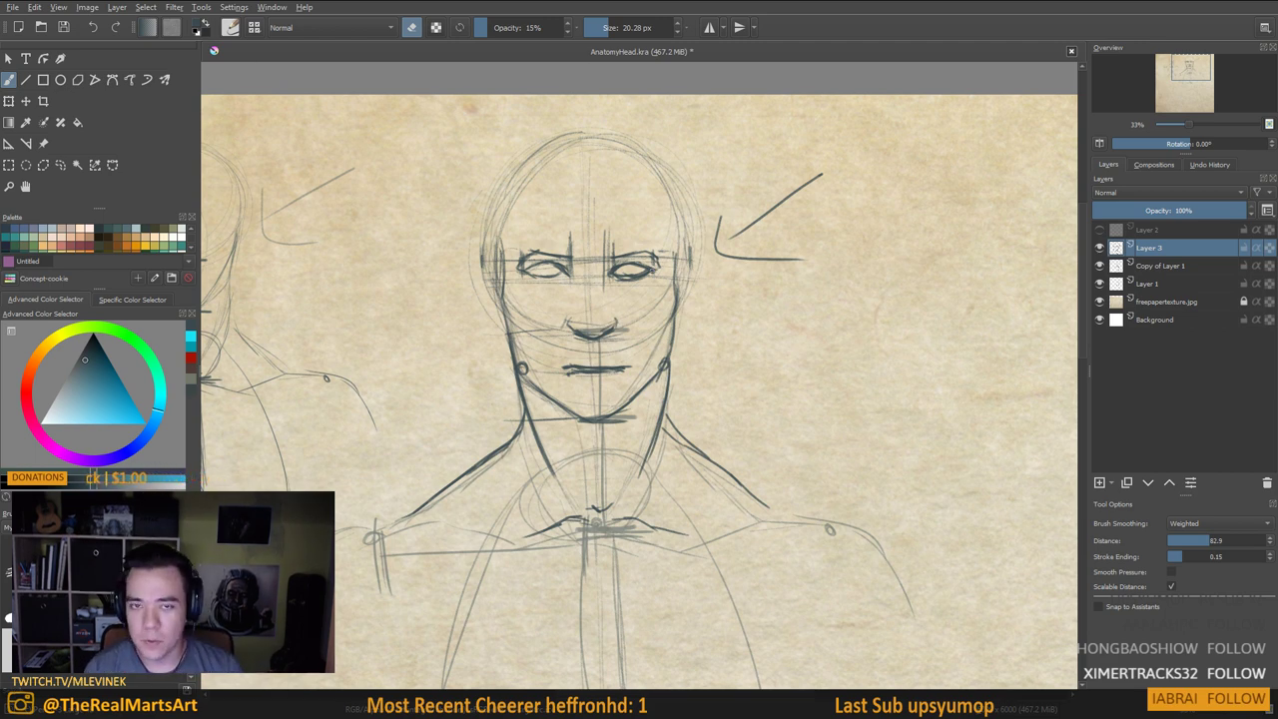
pyautogui.press('m')
pyautogui.press('m')
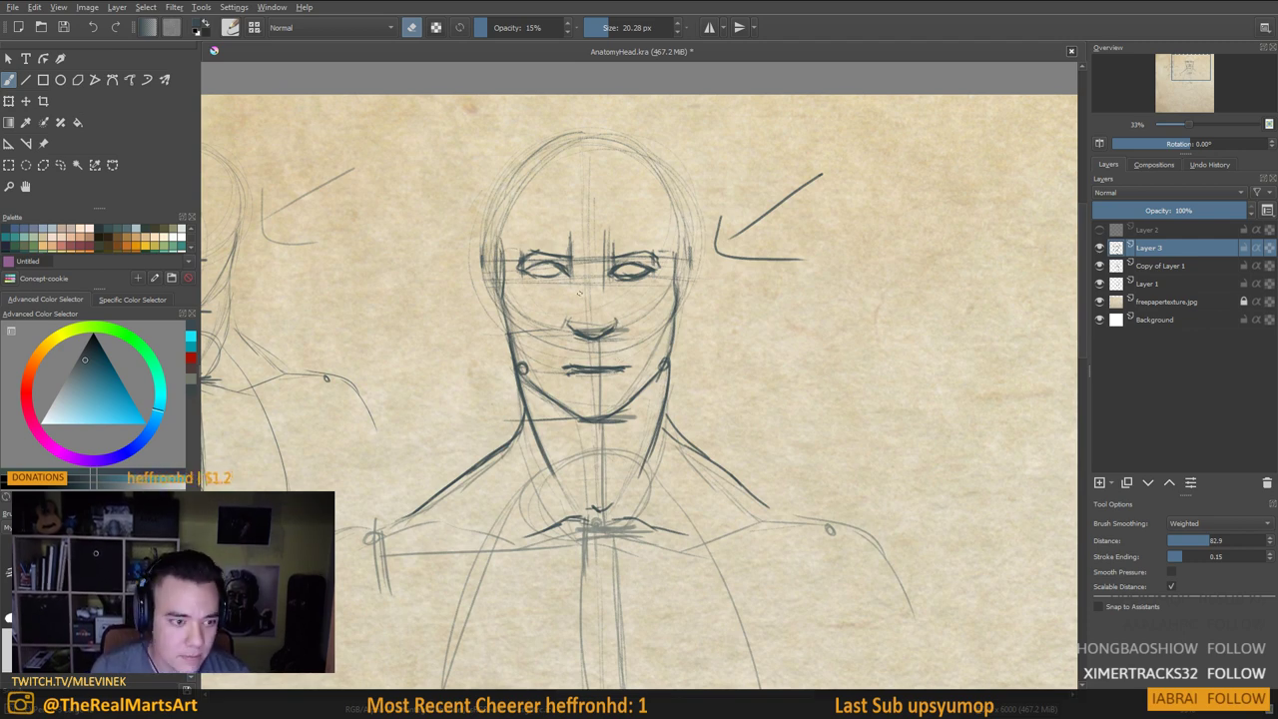
pyautogui.press('e')
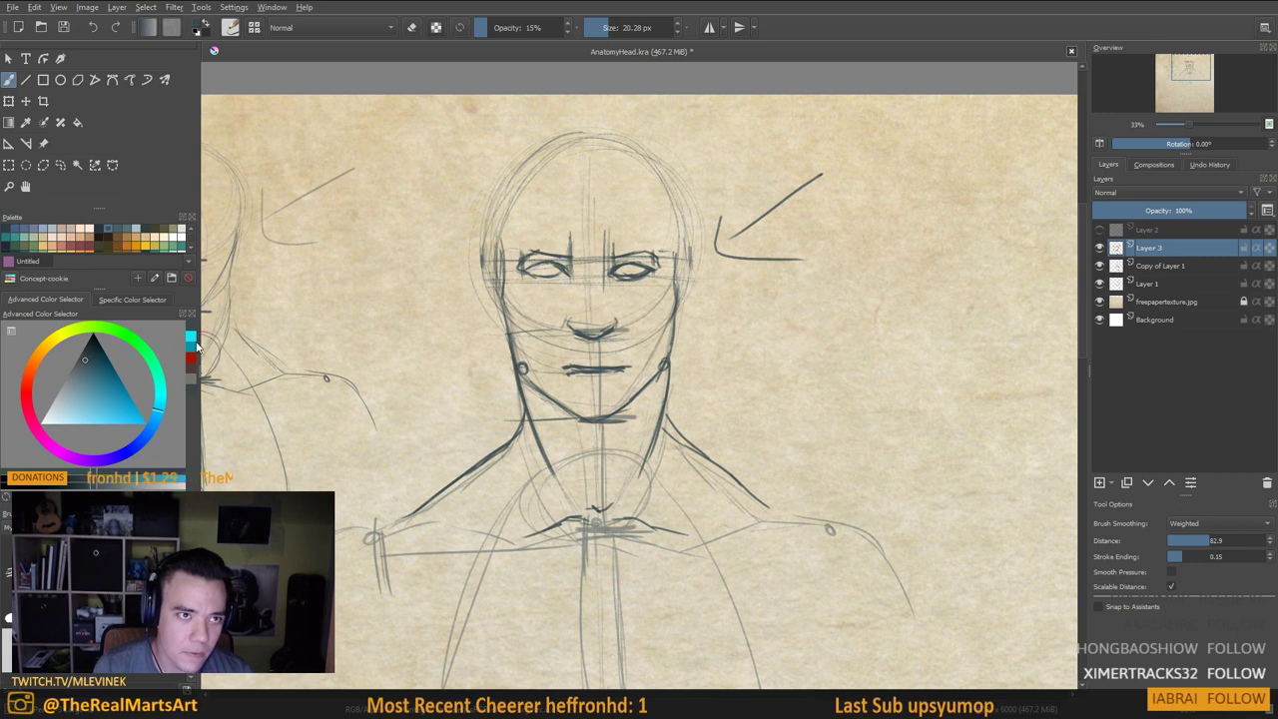
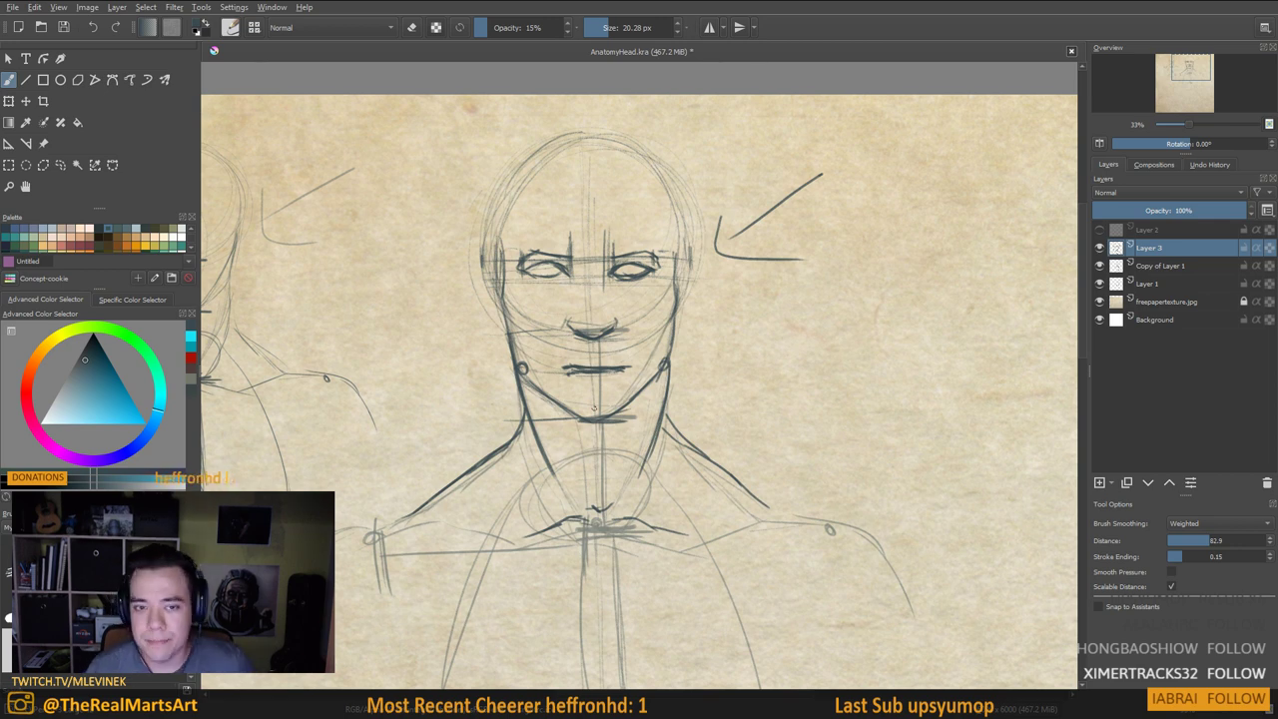
# Draw a second open angular mark directly below the first one beside the head
pyautogui.moveTo(702, 300)
pyautogui.mouseDown()
pyautogui.moveTo(768, 237)
pyautogui.moveTo(718, 342)
pyautogui.mouseUp()
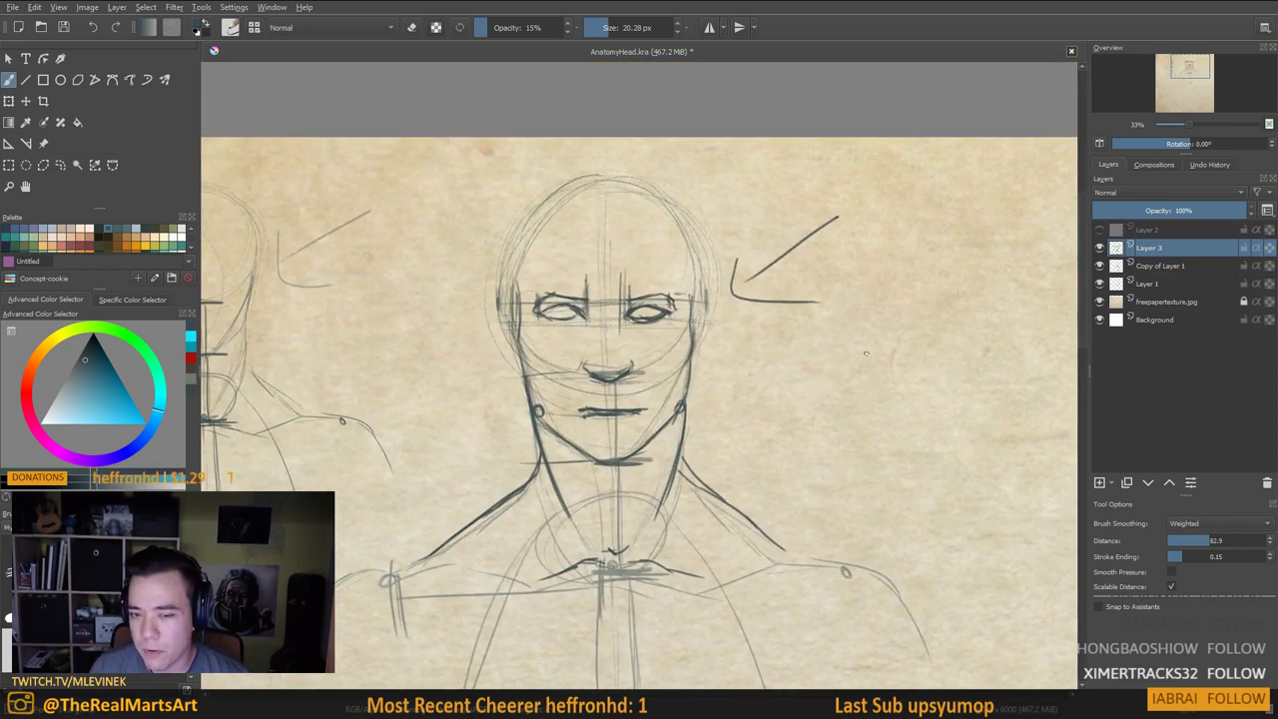
pyautogui.moveTo(861, 316)
pyautogui.mouseDown()
pyautogui.moveTo(778, 323)
pyautogui.moveTo(807, 350)
pyautogui.mouseUp()
pyautogui.moveTo(907, 417); pyautogui.dragTo(560, 377)
pyautogui.moveTo(669, 384); pyautogui.dragTo(845, 379)
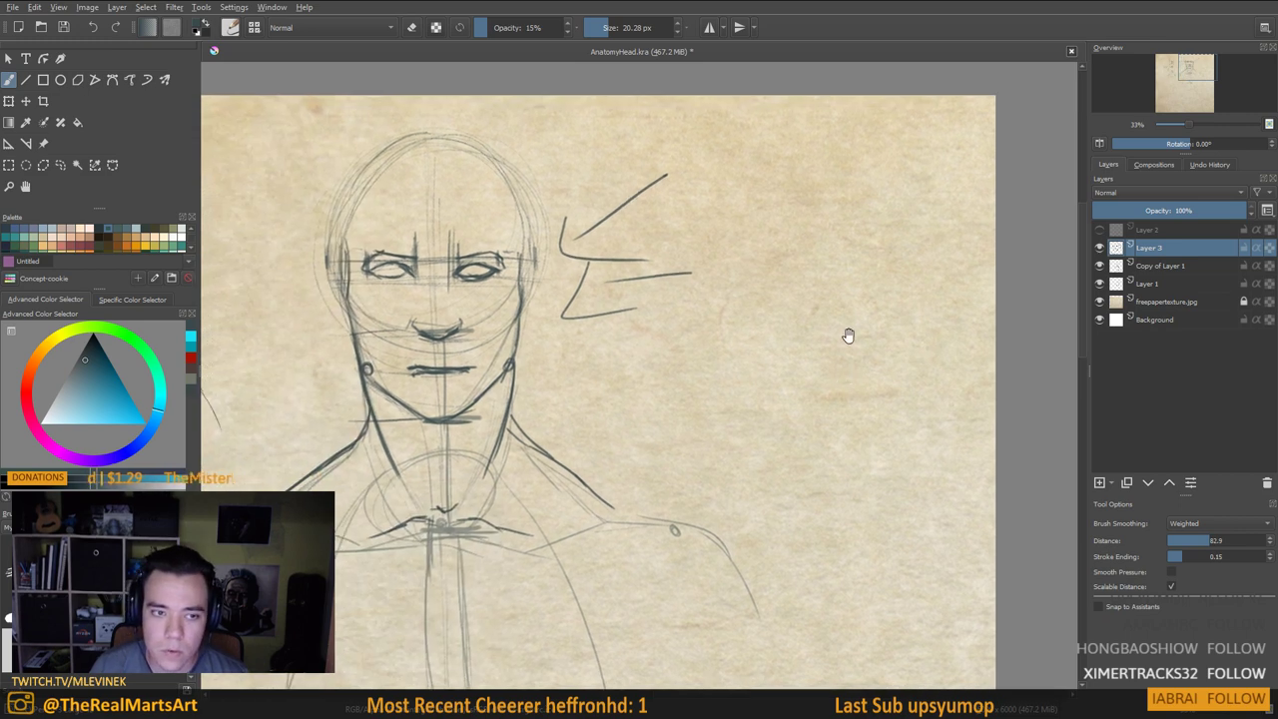
# Draw four light vertical lines in the empty upper area of the page beside the head
pyautogui.moveTo(805, 200); pyautogui.dragTo(810, 245)
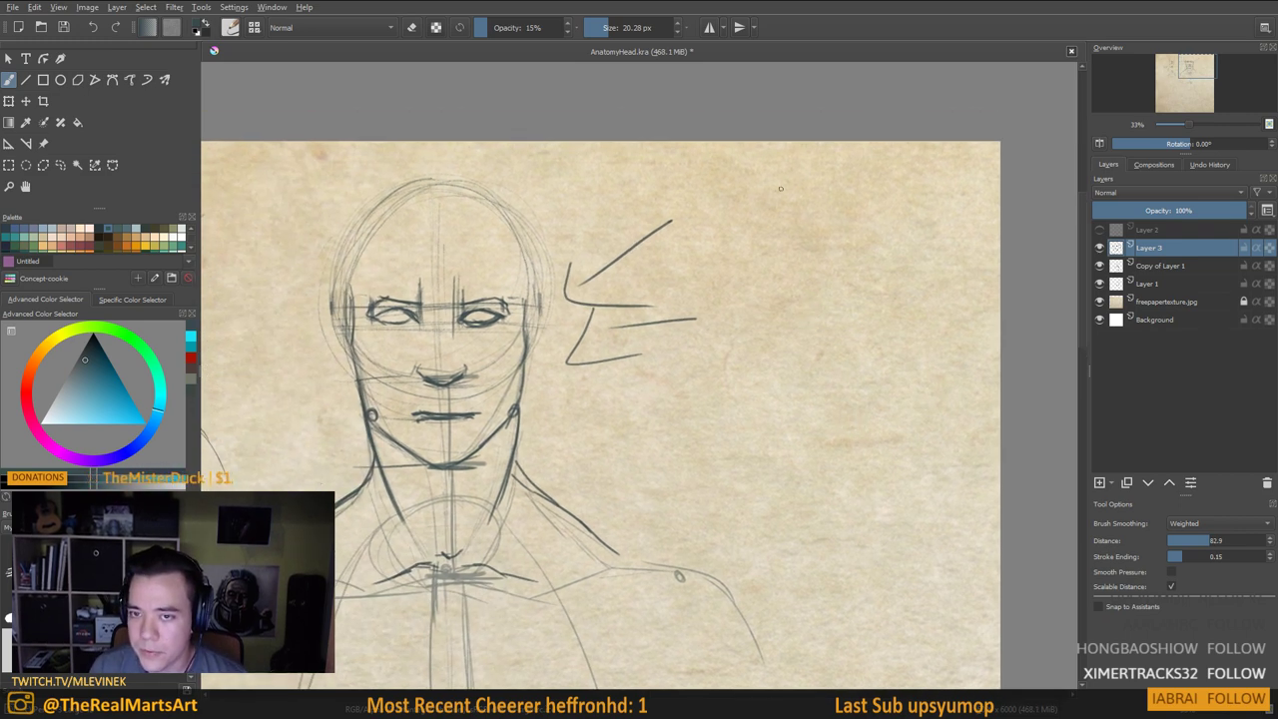
pyautogui.moveTo(765, 178); pyautogui.dragTo(771, 354)
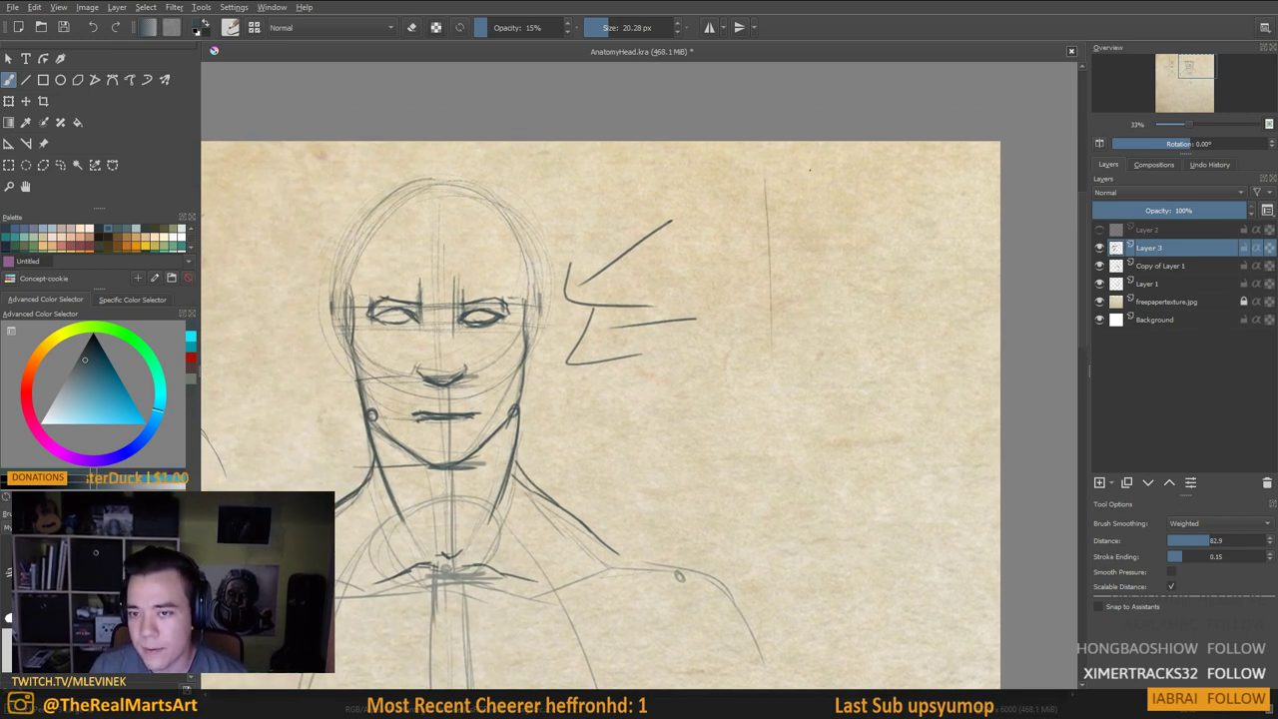
pyautogui.moveTo(811, 170); pyautogui.dragTo(819, 355)
pyautogui.moveTo(875, 182); pyautogui.dragTo(883, 324)
pyautogui.moveTo(921, 167); pyautogui.dragTo(931, 348)
pyautogui.moveTo(741, 190); pyautogui.dragTo(984, 213)
pyautogui.hotkey('ctrl', 'z')
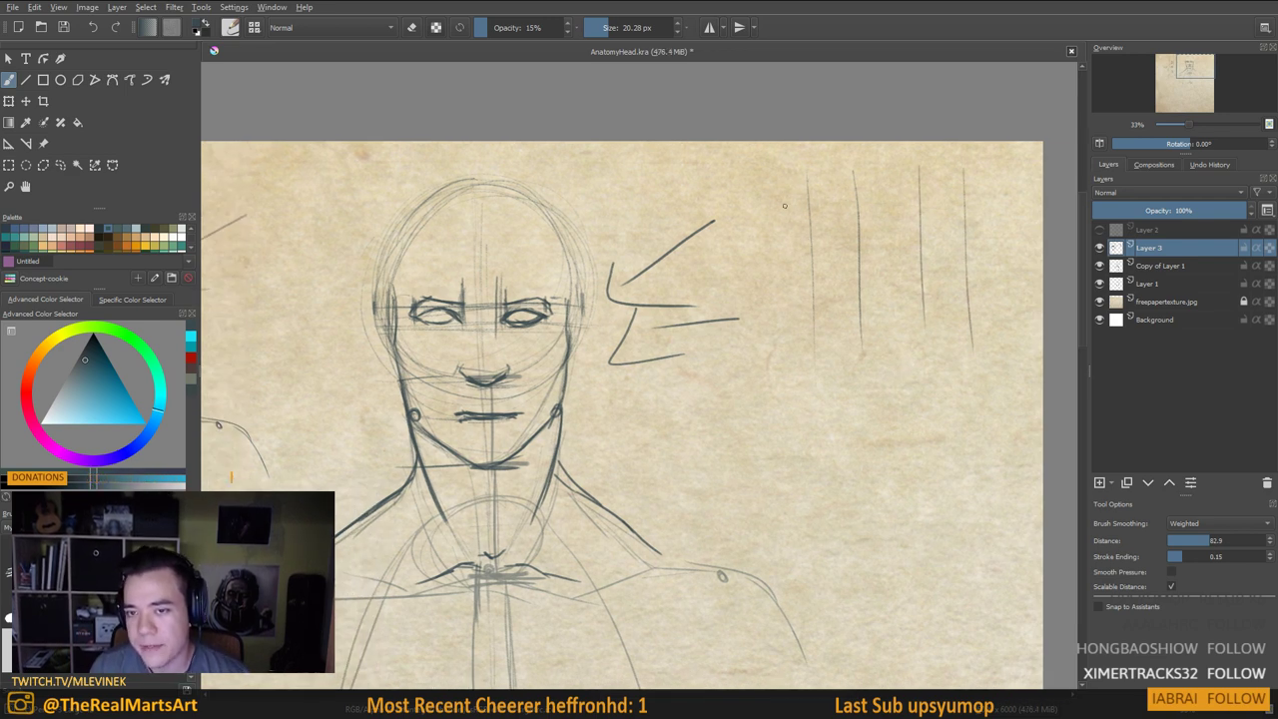
# Draw four horizontal lines across and below the vertical lines to form a rough grid
pyautogui.moveTo(783, 199); pyautogui.dragTo(965, 191)
pyautogui.moveTo(767, 248); pyautogui.dragTo(966, 246)
pyautogui.moveTo(765, 307); pyautogui.dragTo(980, 299)
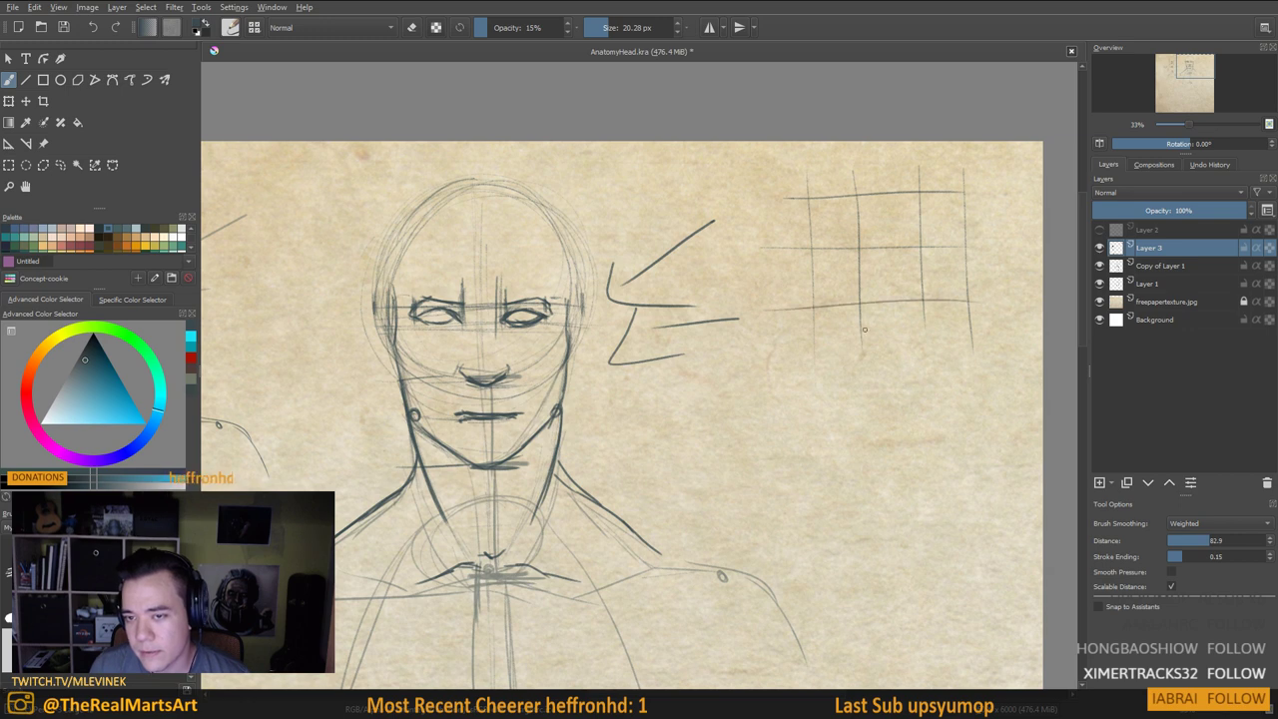
pyautogui.moveTo(761, 368); pyautogui.dragTo(1013, 357)
pyautogui.moveTo(922, 200)
pyautogui.mouseDown()
pyautogui.moveTo(728, 151)
pyautogui.moveTo(782, 205)
pyautogui.mouseUp()
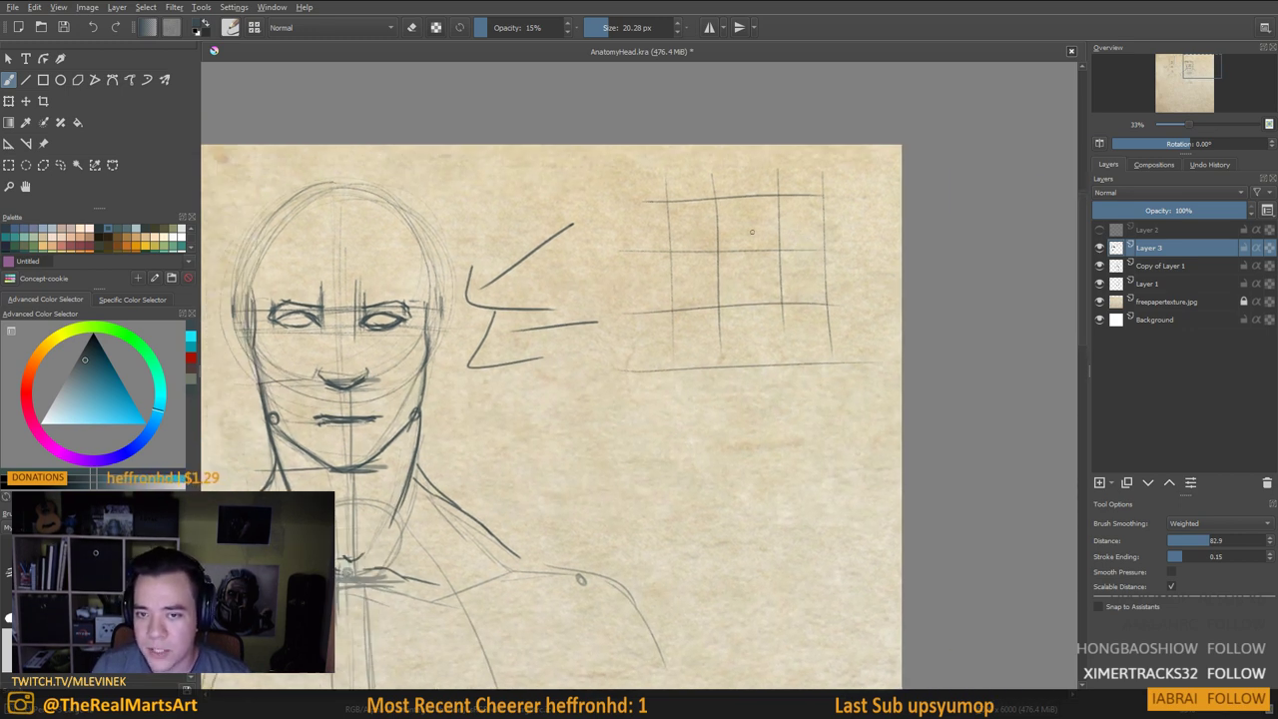
pyautogui.moveTo(713, 242); pyautogui.dragTo(719, 252)
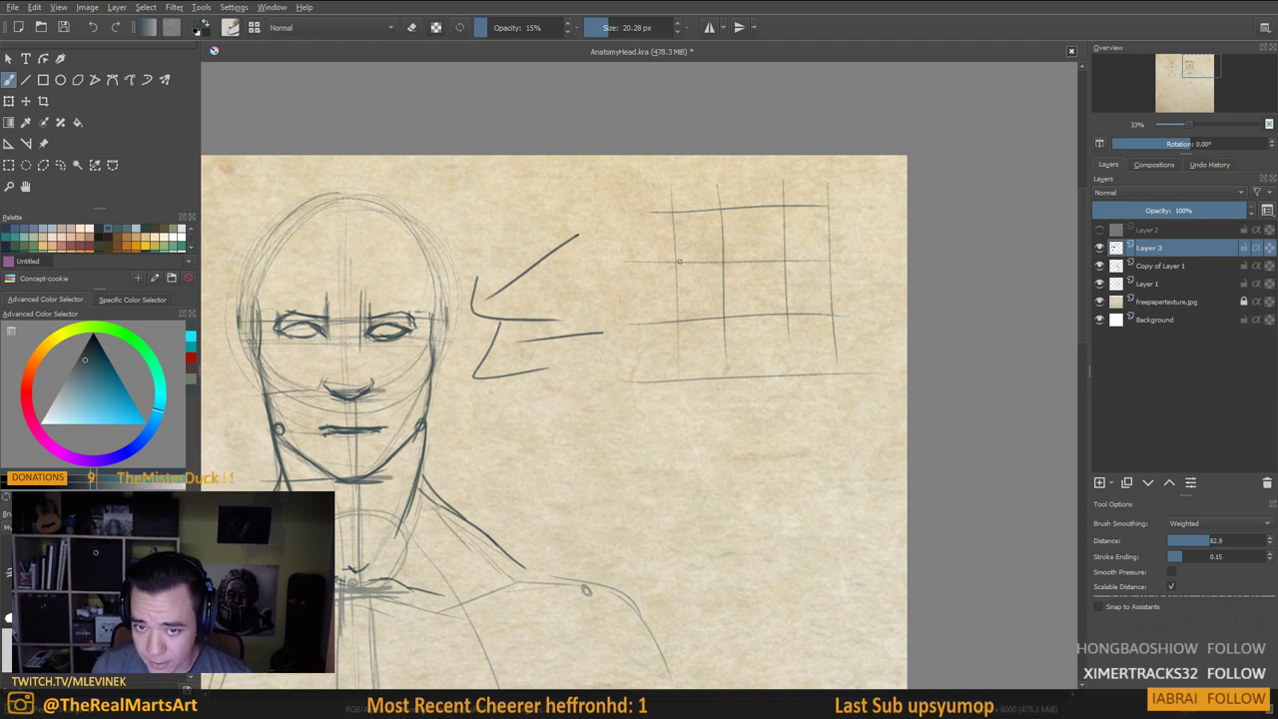
# Draw a small almond-shaped eye over the grid's second horizontal line in its first cell column, plus a short tick near that line's far end
pyautogui.moveTo(824, 255); pyautogui.dragTo(823, 268)
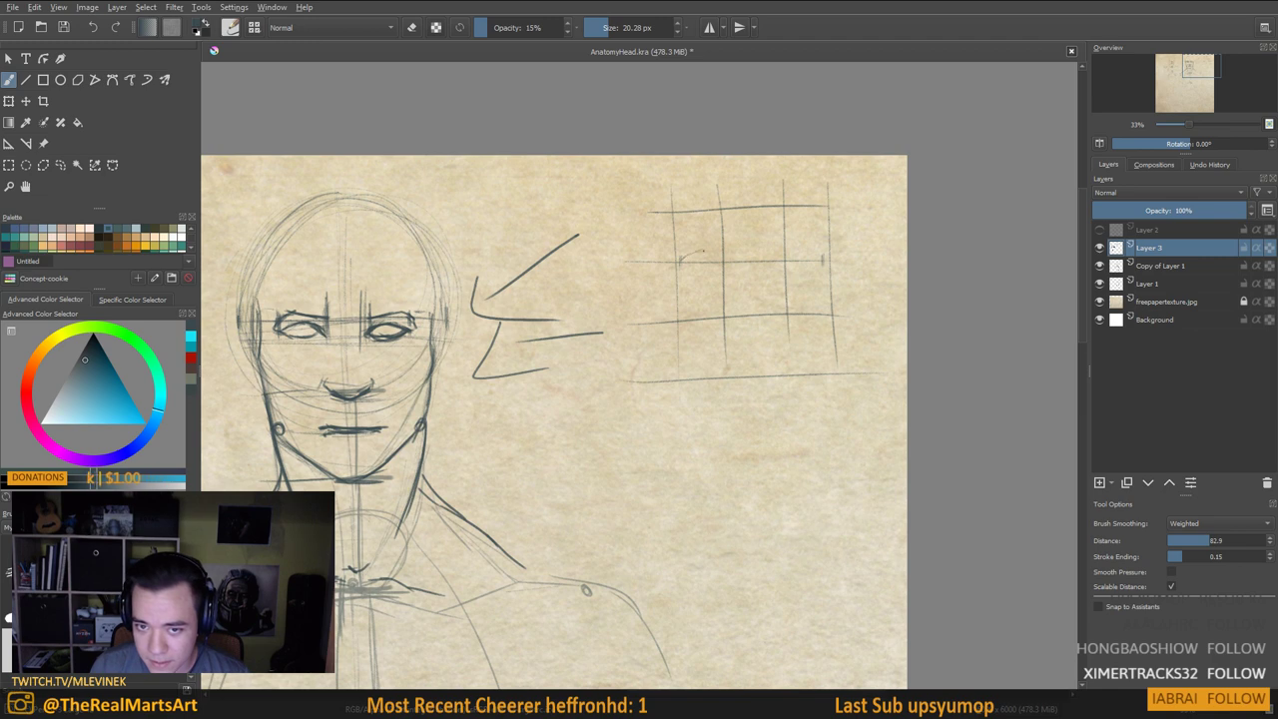
pyautogui.moveTo(703, 252); pyautogui.dragTo(727, 259)
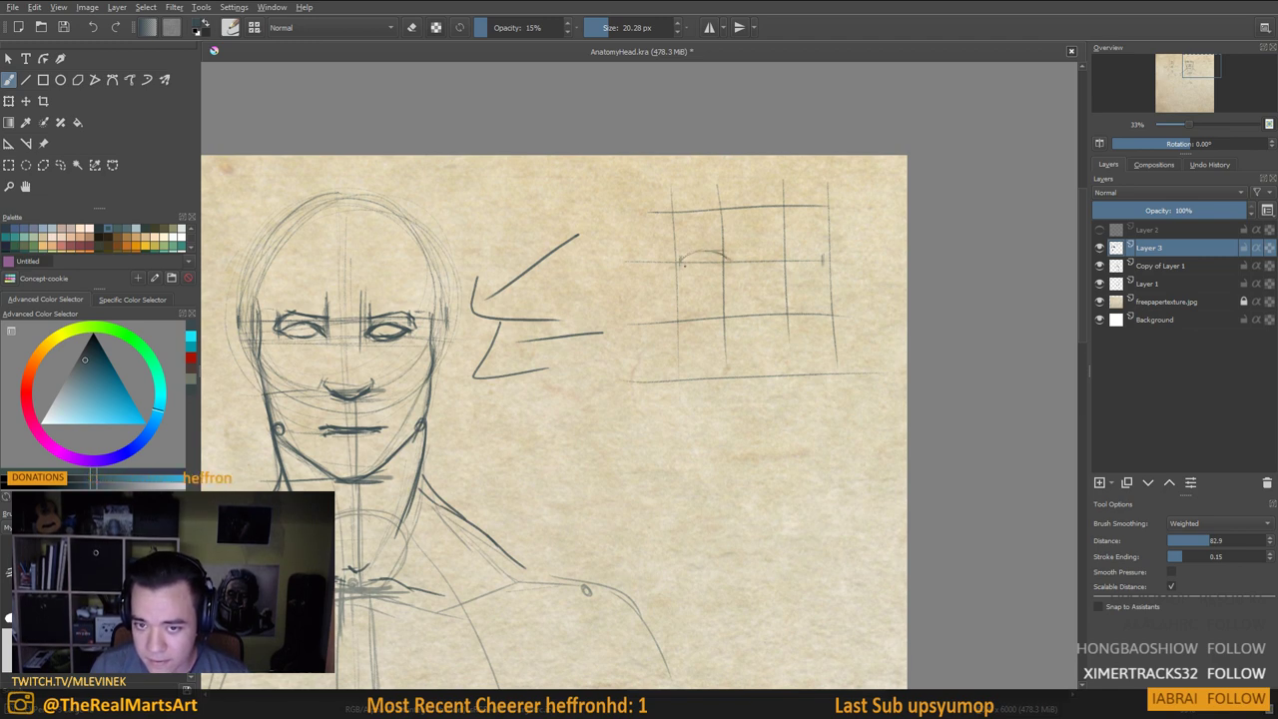
pyautogui.moveTo(683, 263); pyautogui.dragTo(733, 265)
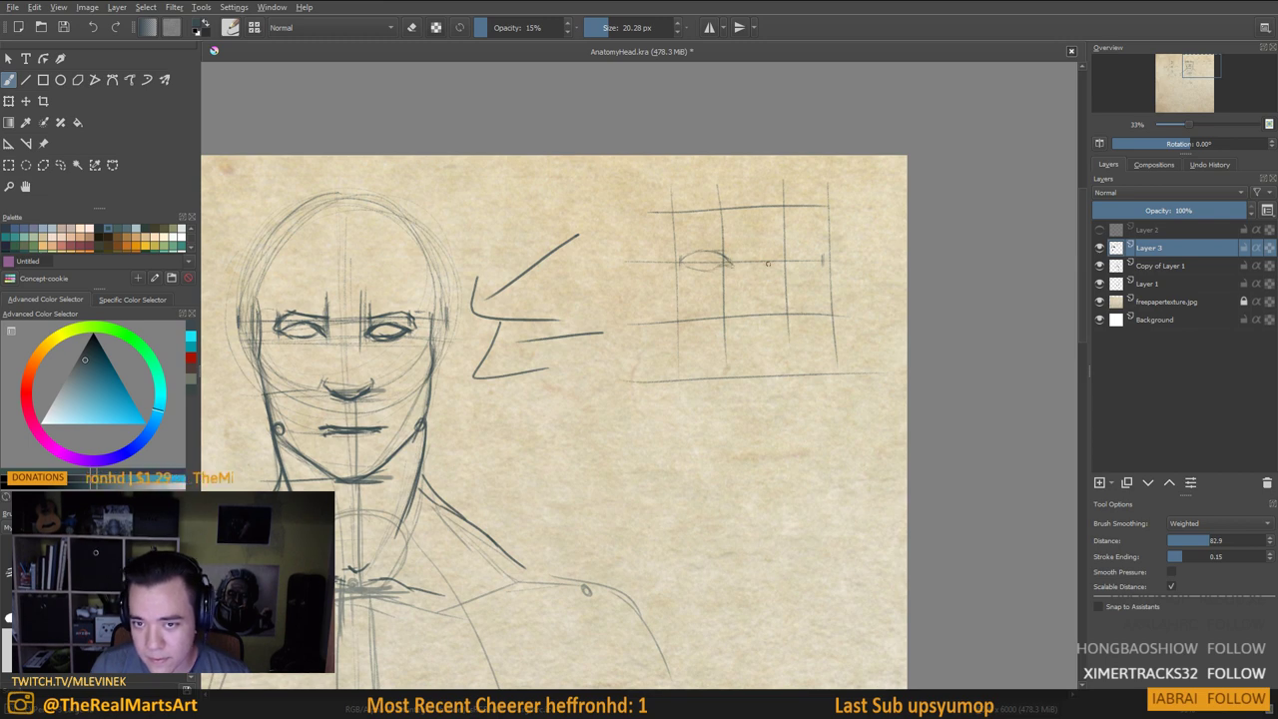
pyautogui.moveTo(703, 251); pyautogui.dragTo(680, 263)
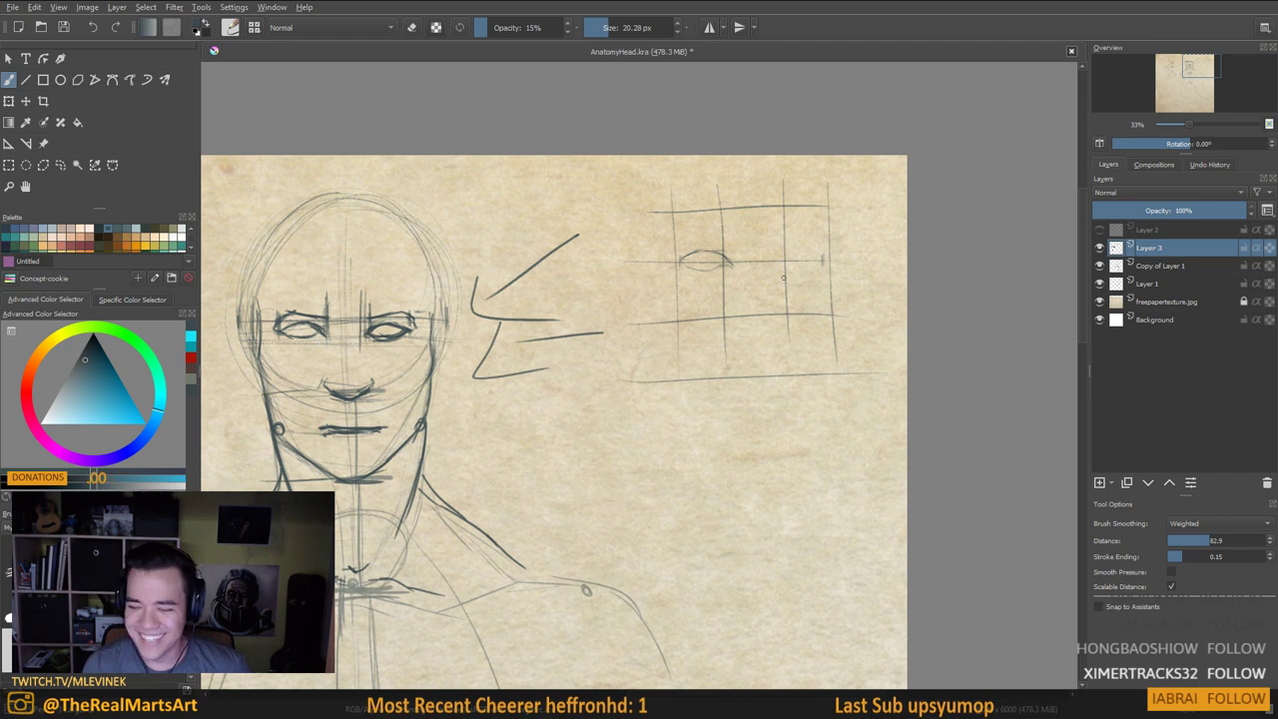
# Darken the cranium outline along both sides of the large head, from the crown to eye level
pyautogui.moveTo(419, 380)
pyautogui.mouseDown()
pyautogui.moveTo(654, 308)
pyautogui.moveTo(663, 325)
pyautogui.mouseUp()
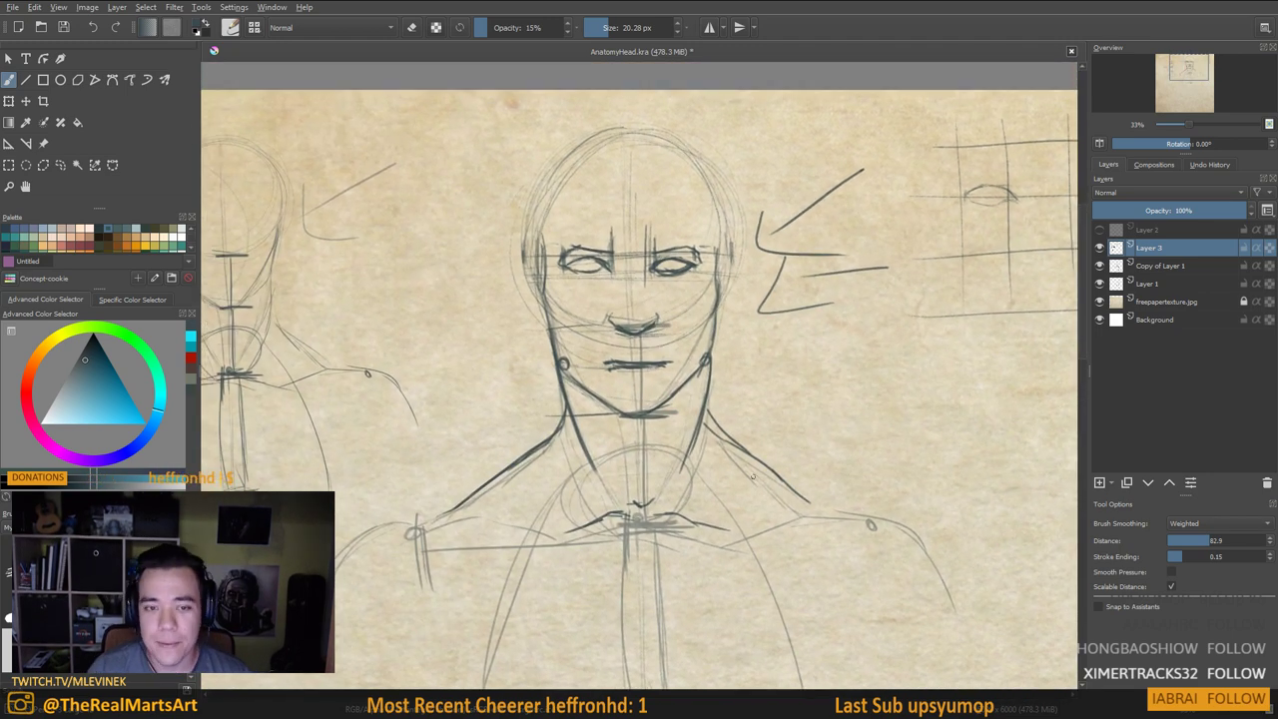
pyautogui.moveTo(622, 132)
pyautogui.mouseDown()
pyautogui.moveTo(584, 153)
pyautogui.moveTo(524, 255)
pyautogui.mouseUp()
pyautogui.moveTo(541, 190); pyautogui.dragTo(536, 290)
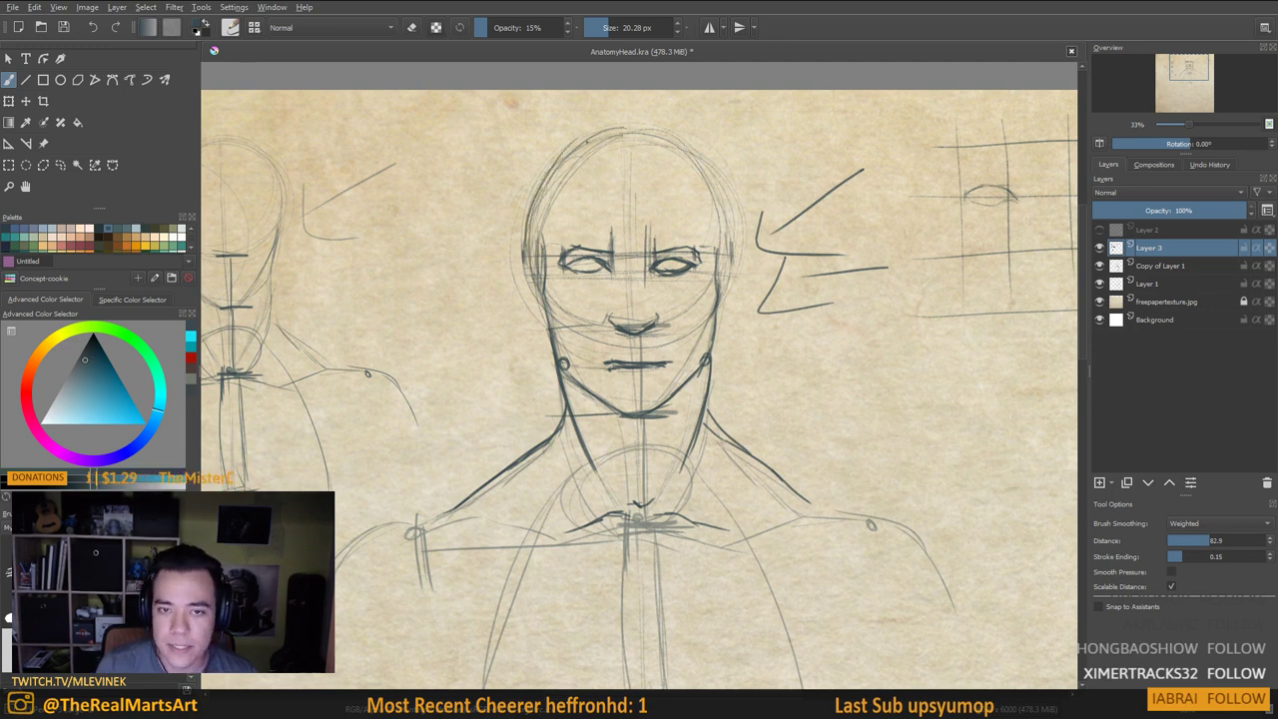
pyautogui.moveTo(612, 136)
pyautogui.mouseDown()
pyautogui.moveTo(659, 135)
pyautogui.moveTo(736, 241)
pyautogui.moveTo(729, 287)
pyautogui.mouseUp()
# Darken the base of the large head's nose and sketch a small philtrum mark just beneath it
pyautogui.moveTo(695, 377)
pyautogui.mouseDown()
pyautogui.moveTo(883, 373)
pyautogui.moveTo(921, 337)
pyautogui.mouseUp()
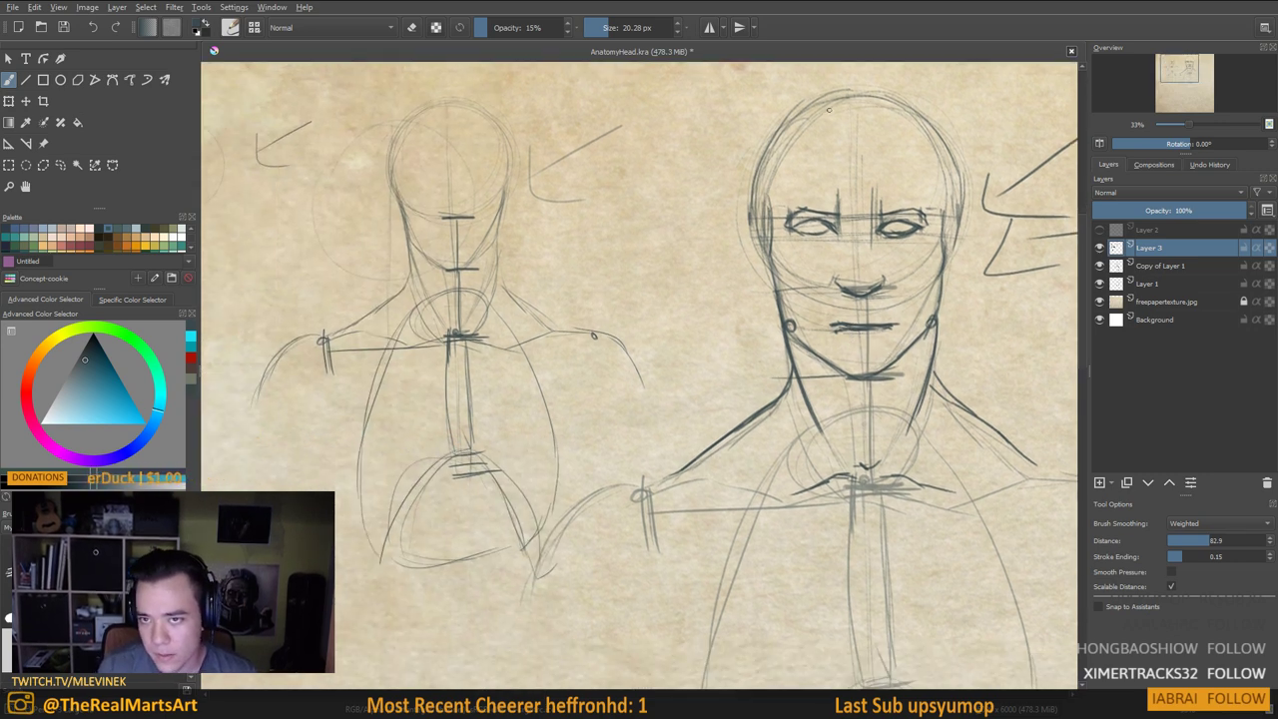
pyautogui.moveTo(626, 150); pyautogui.dragTo(754, 167)
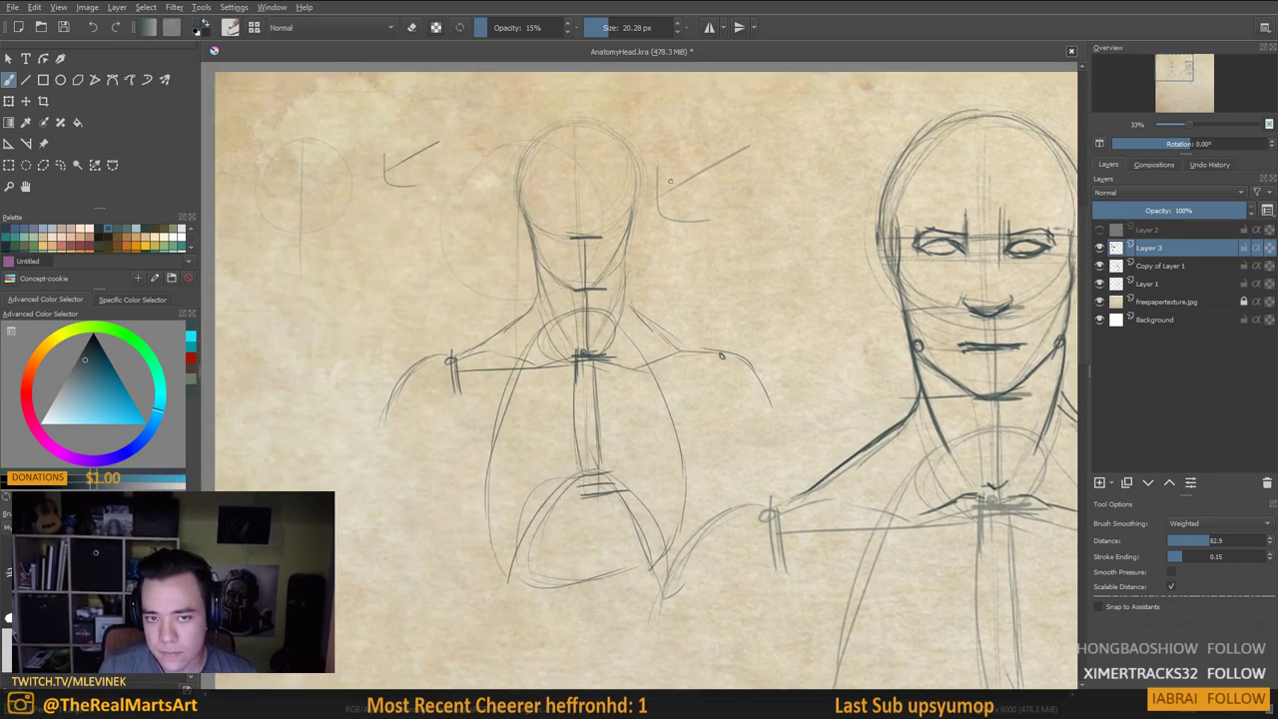
pyautogui.moveTo(536, 259); pyautogui.dragTo(513, 290)
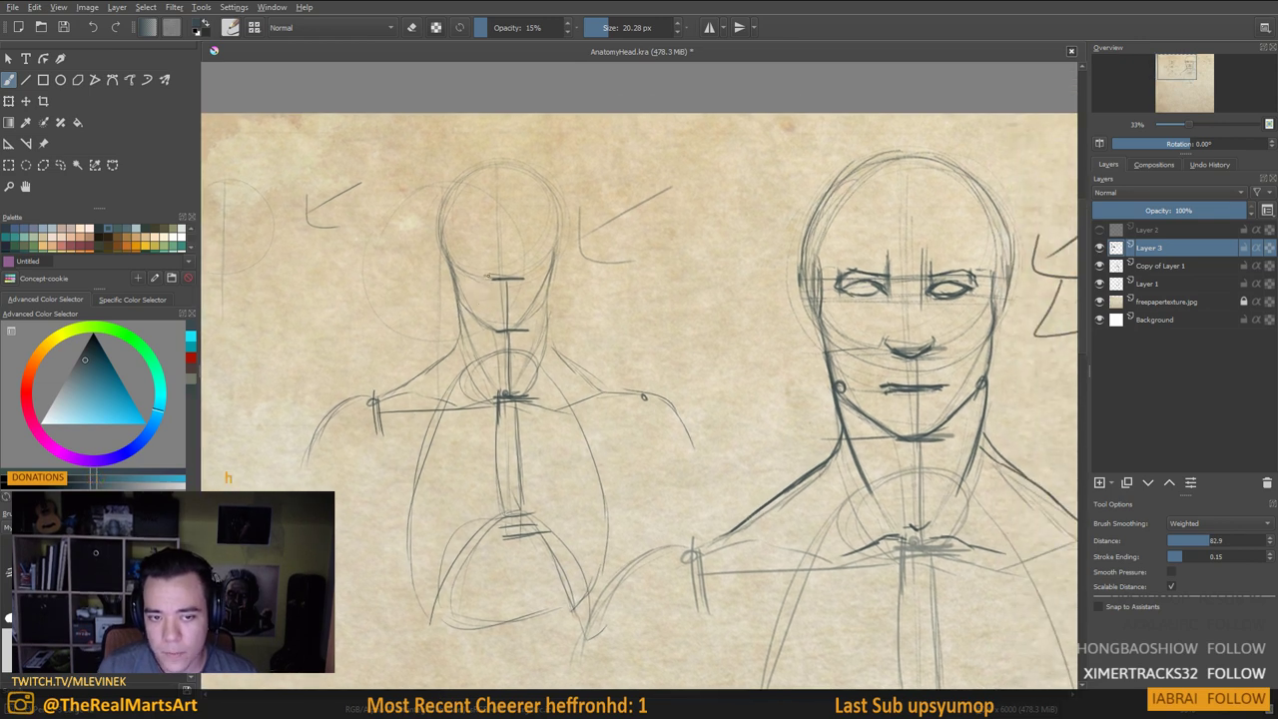
pyautogui.moveTo(679, 337); pyautogui.dragTo(555, 321)
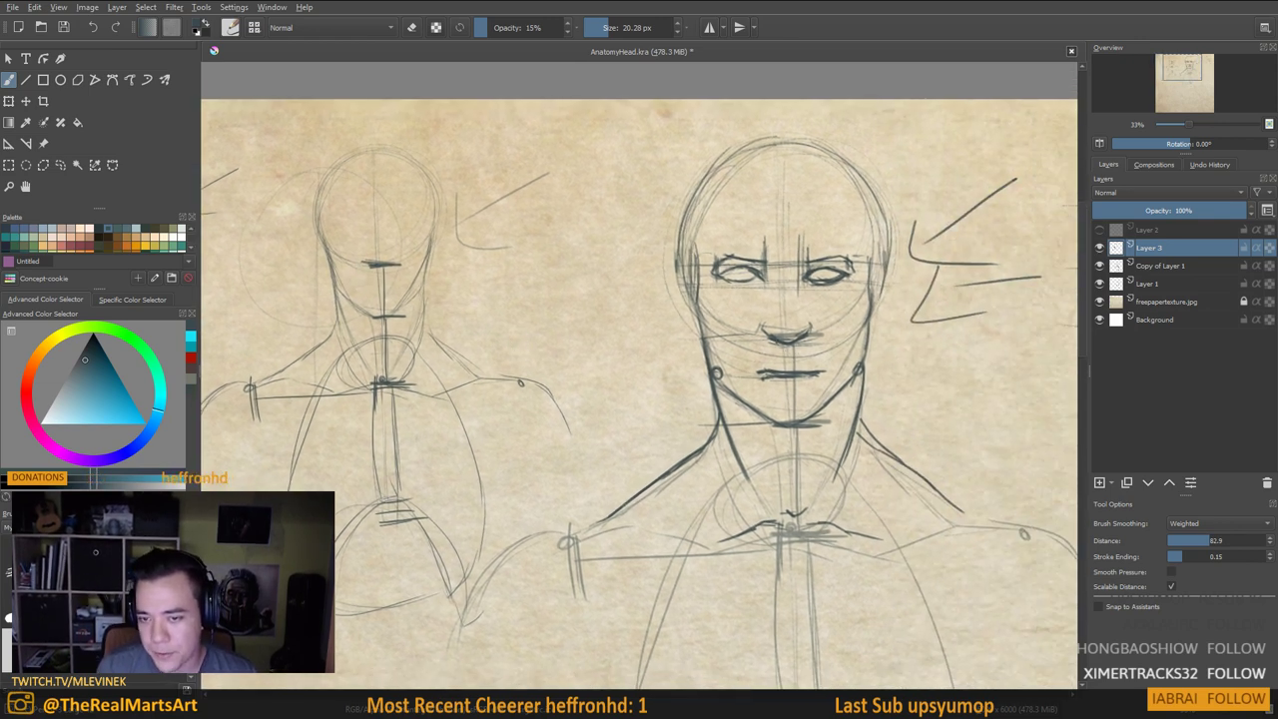
pyautogui.moveTo(769, 347); pyautogui.dragTo(827, 341)
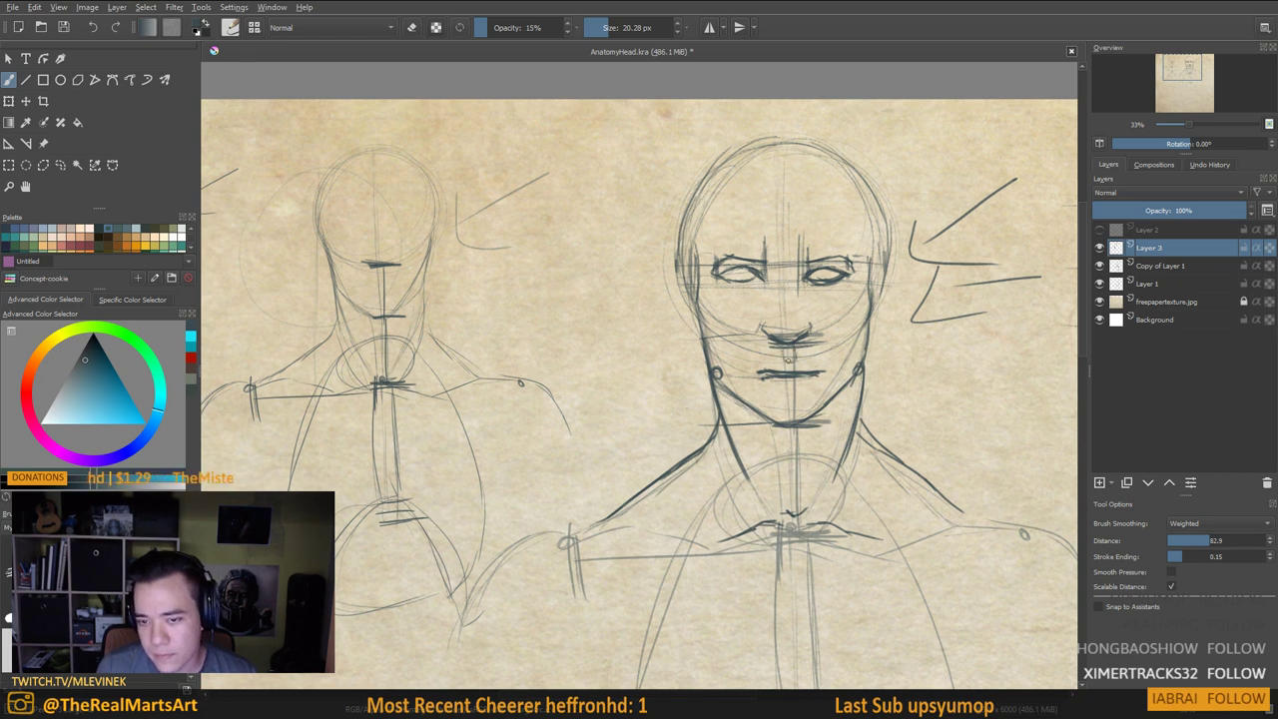
pyautogui.scroll(-3, 924, 422)
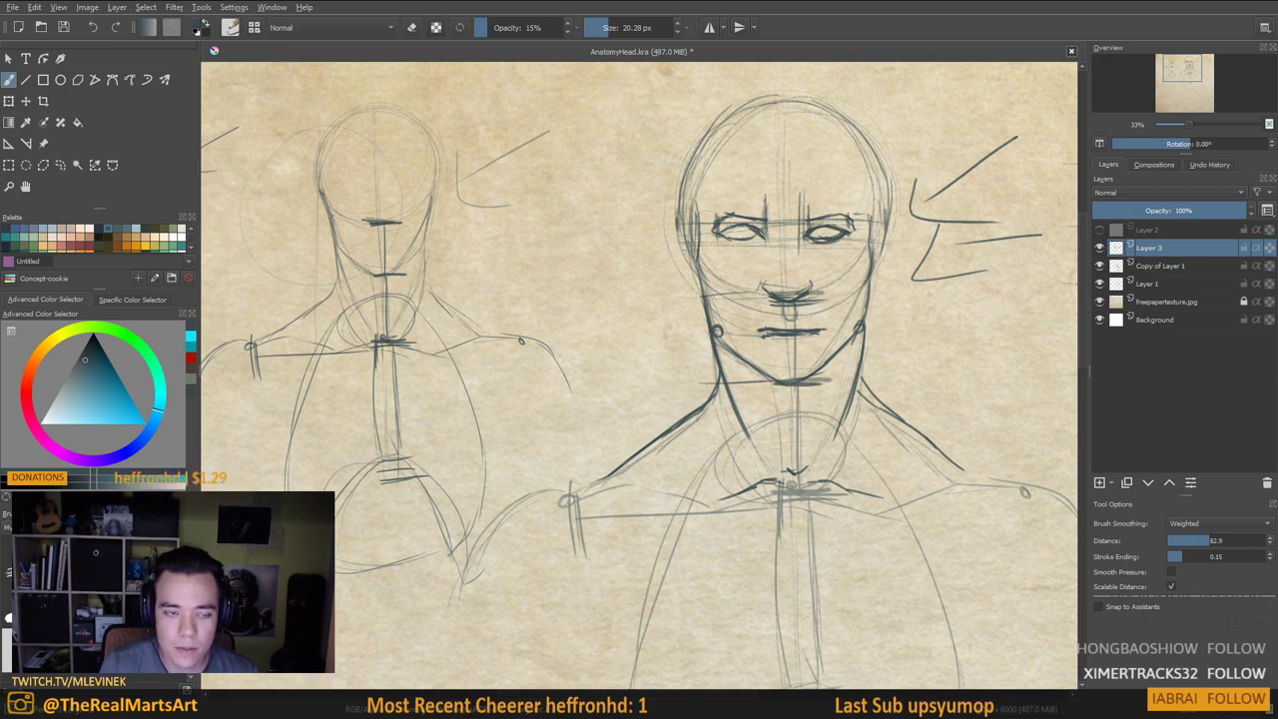
# Darken both jaw lines of the smaller head down to the chin and mark their upper ends with dots
pyautogui.moveTo(322, 193)
pyautogui.mouseDown()
pyautogui.moveTo(340, 244)
pyautogui.moveTo(374, 275)
pyautogui.mouseUp()
pyautogui.moveTo(337, 234); pyautogui.dragTo(370, 269)
pyautogui.moveTo(428, 190); pyautogui.dragTo(389, 272)
pyautogui.moveTo(422, 214)
pyautogui.mouseDown()
pyautogui.moveTo(386, 270)
pyautogui.moveTo(443, 266)
pyautogui.mouseUp()
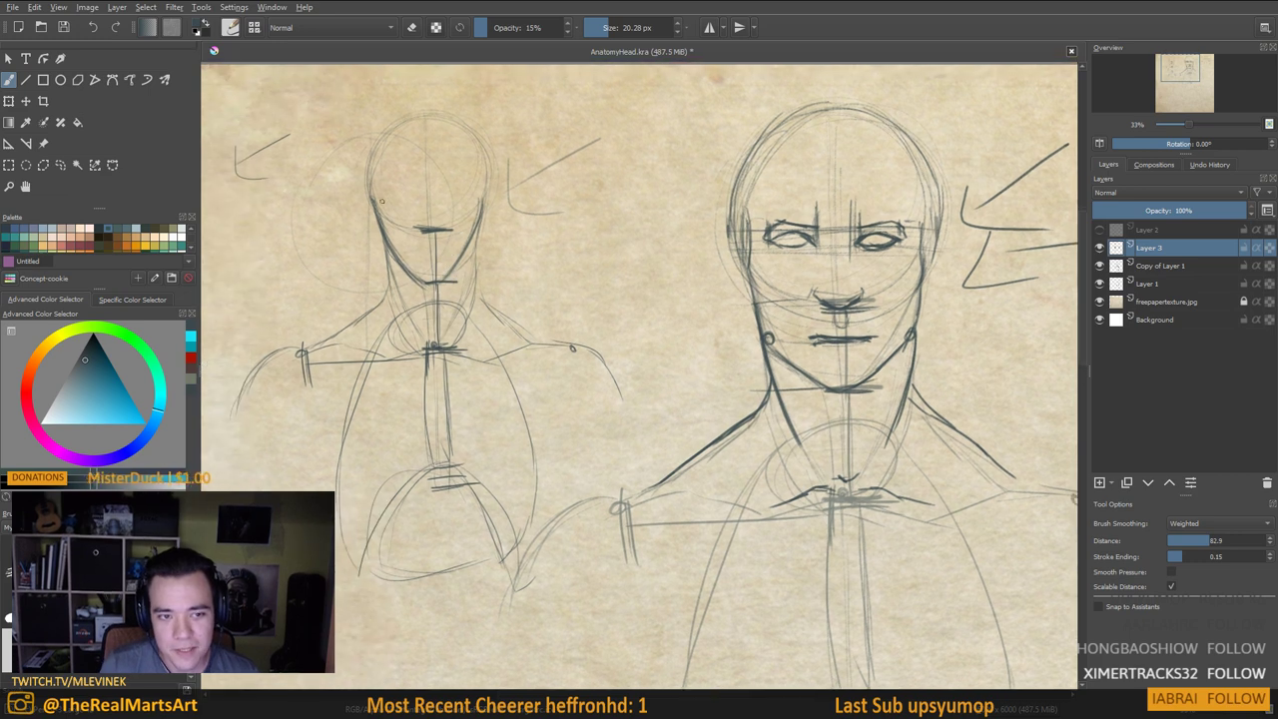
pyautogui.moveTo(373, 200); pyautogui.dragTo(378, 208)
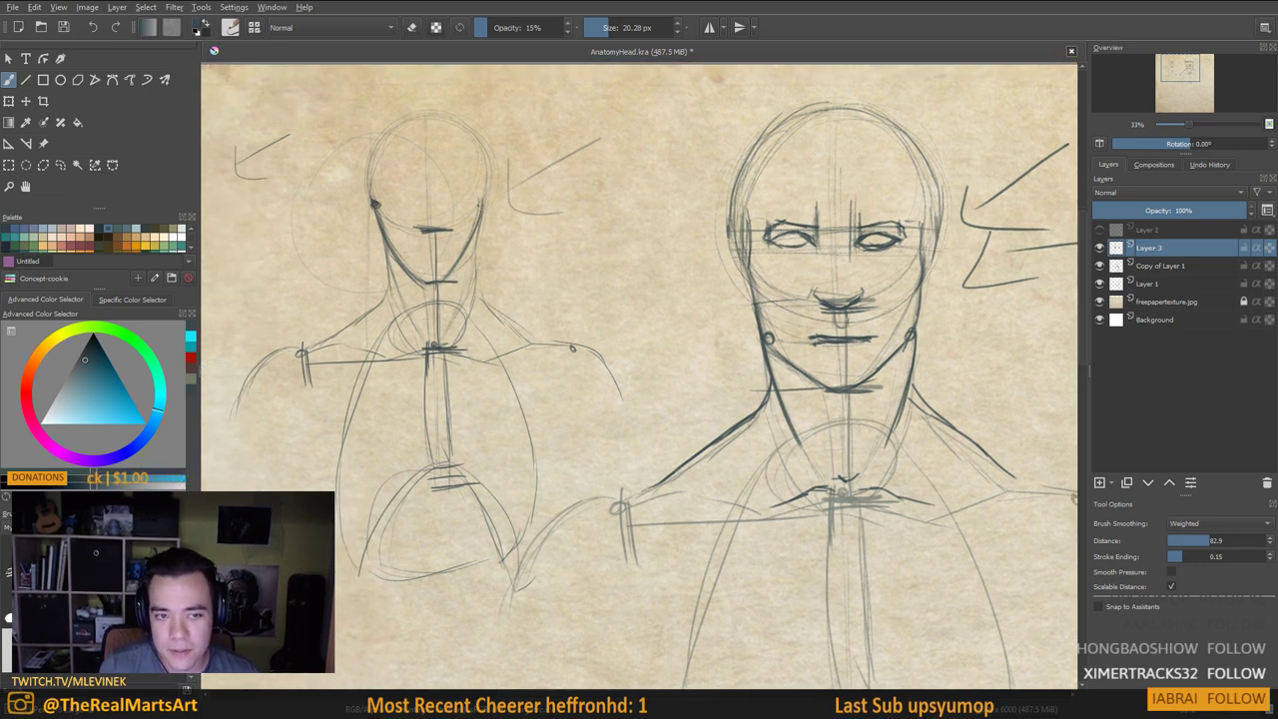
pyautogui.moveTo(477, 197); pyautogui.dragTo(481, 207)
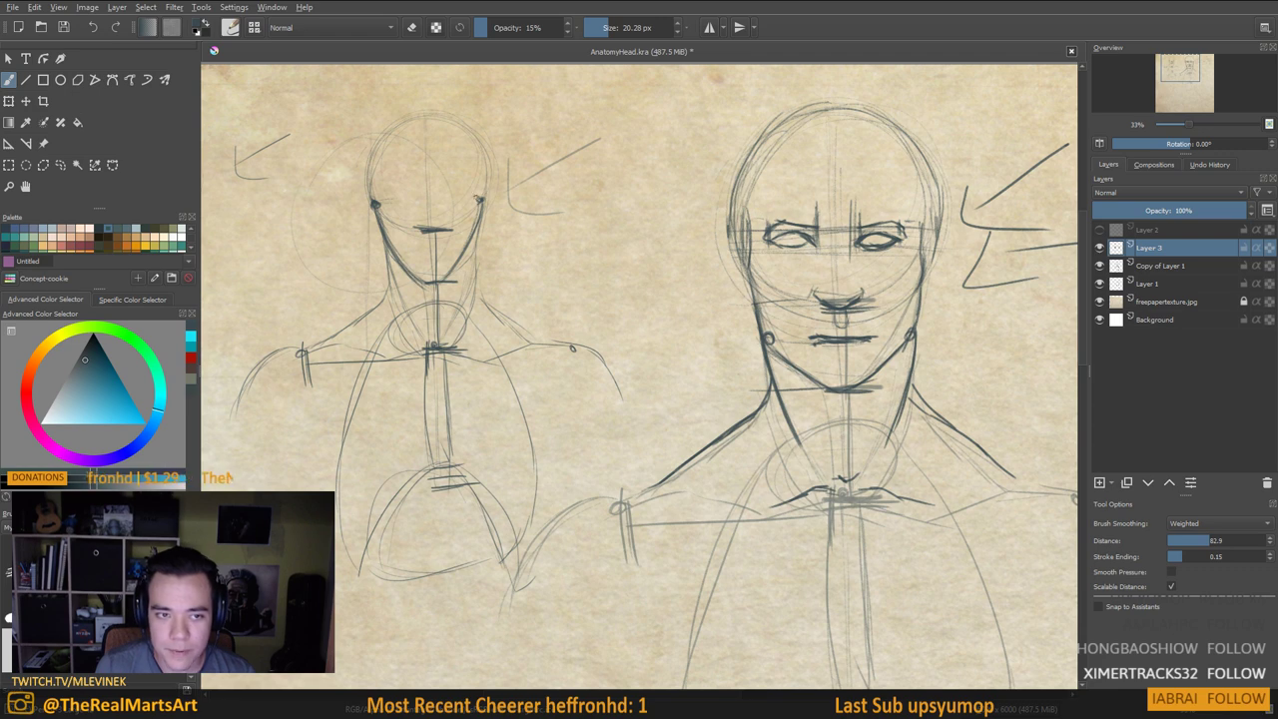
# Draw a light horizontal eye line across the smaller head, above the jaw dots
pyautogui.moveTo(430, 194); pyautogui.dragTo(486, 166)
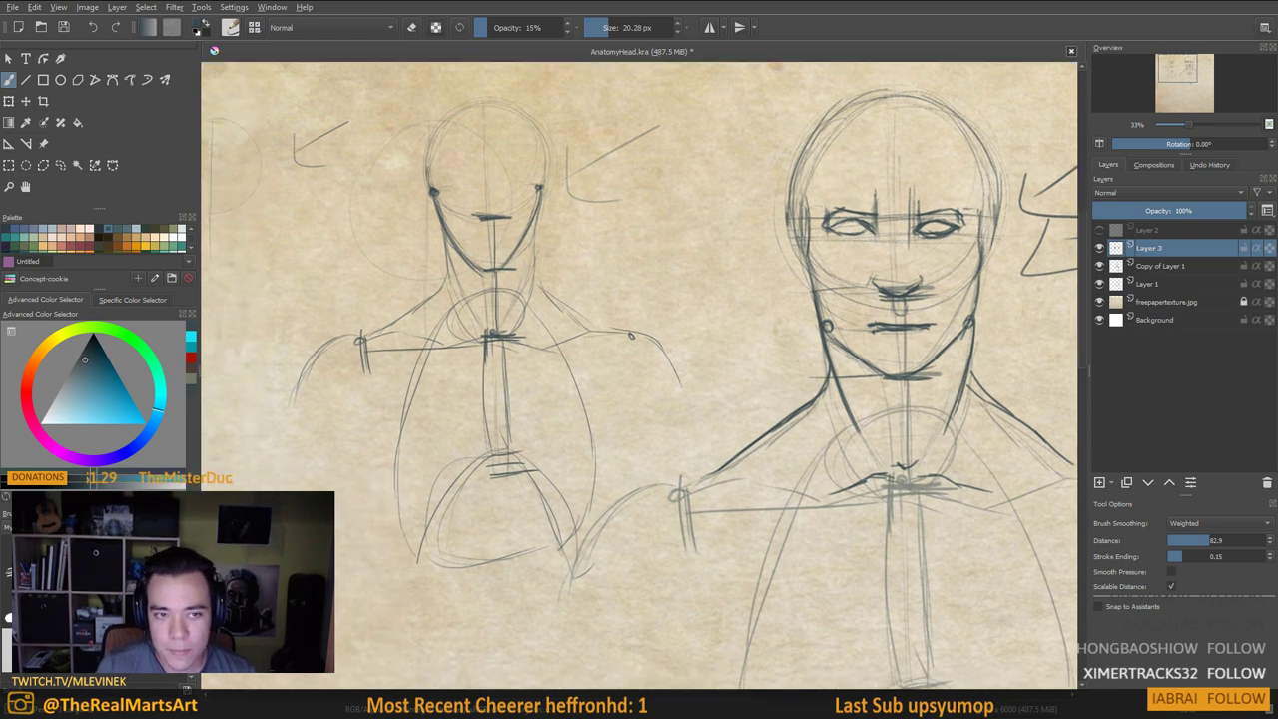
pyautogui.moveTo(448, 170)
pyautogui.mouseDown()
pyautogui.moveTo(544, 174)
pyautogui.moveTo(536, 193)
pyautogui.mouseUp()
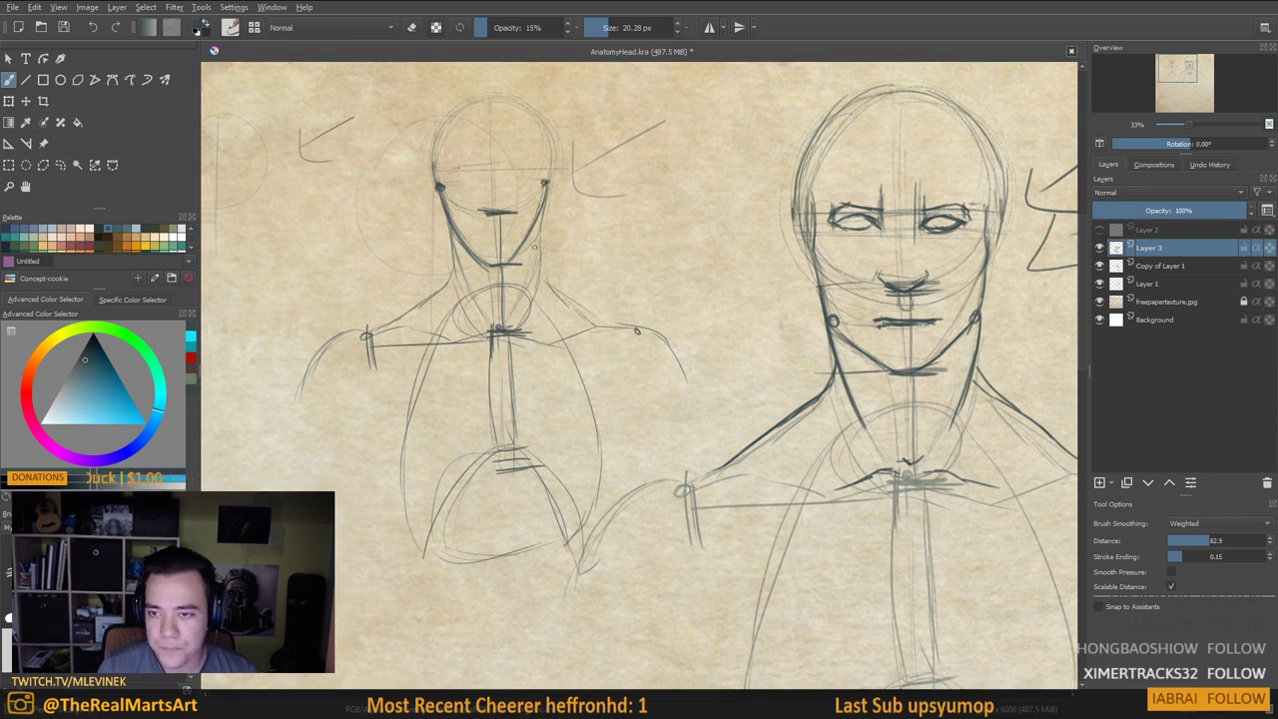
pyautogui.moveTo(512, 326); pyautogui.dragTo(532, 320)
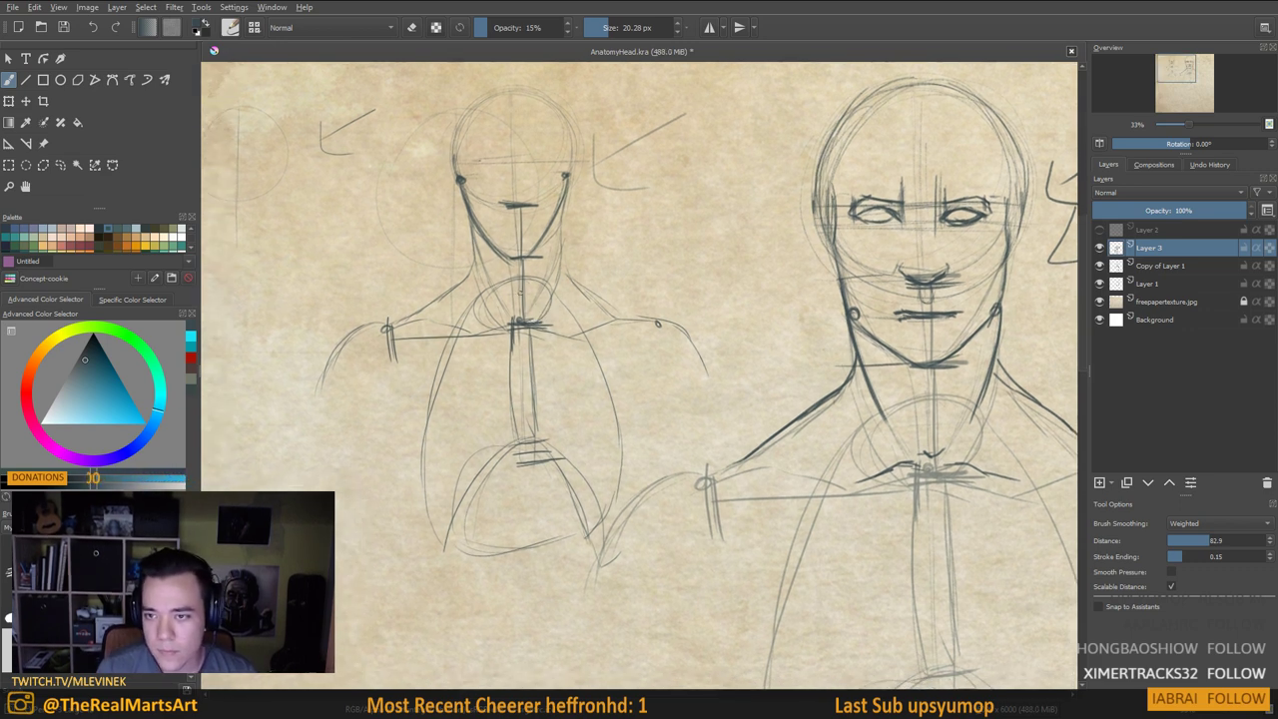
pyautogui.moveTo(517, 274); pyautogui.dragTo(527, 268)
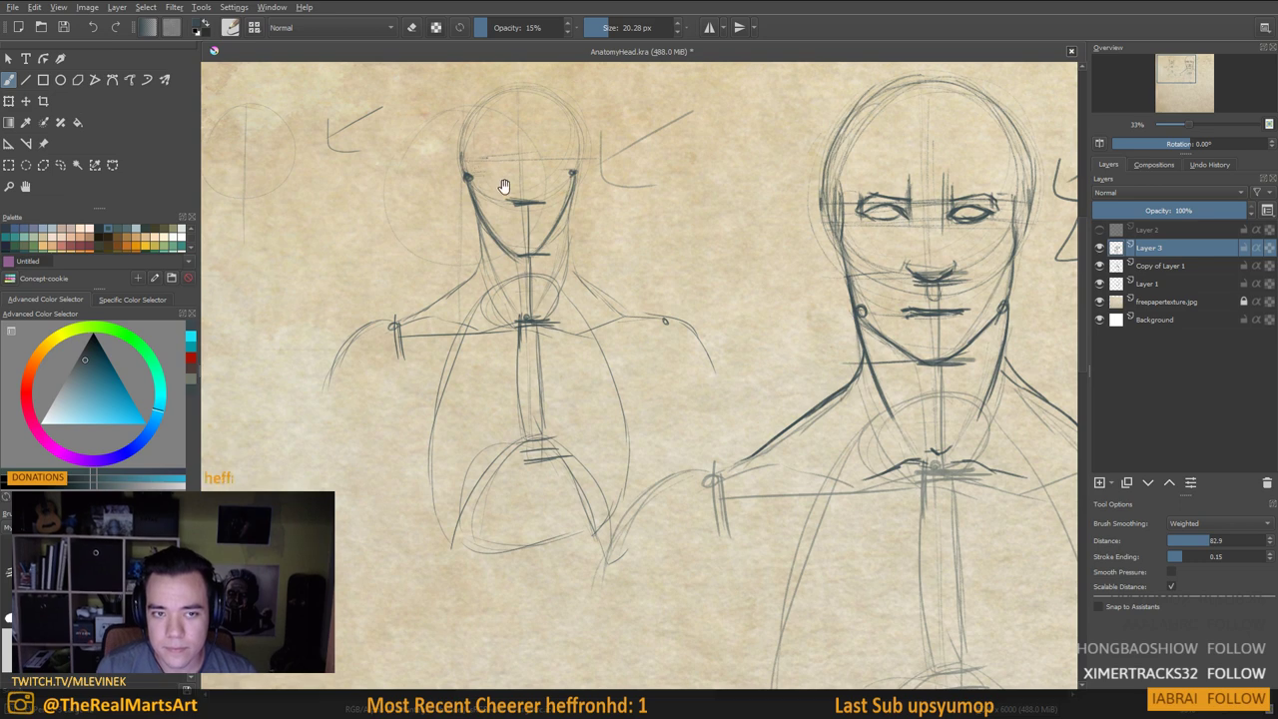
pyautogui.moveTo(504, 186); pyautogui.dragTo(502, 198)
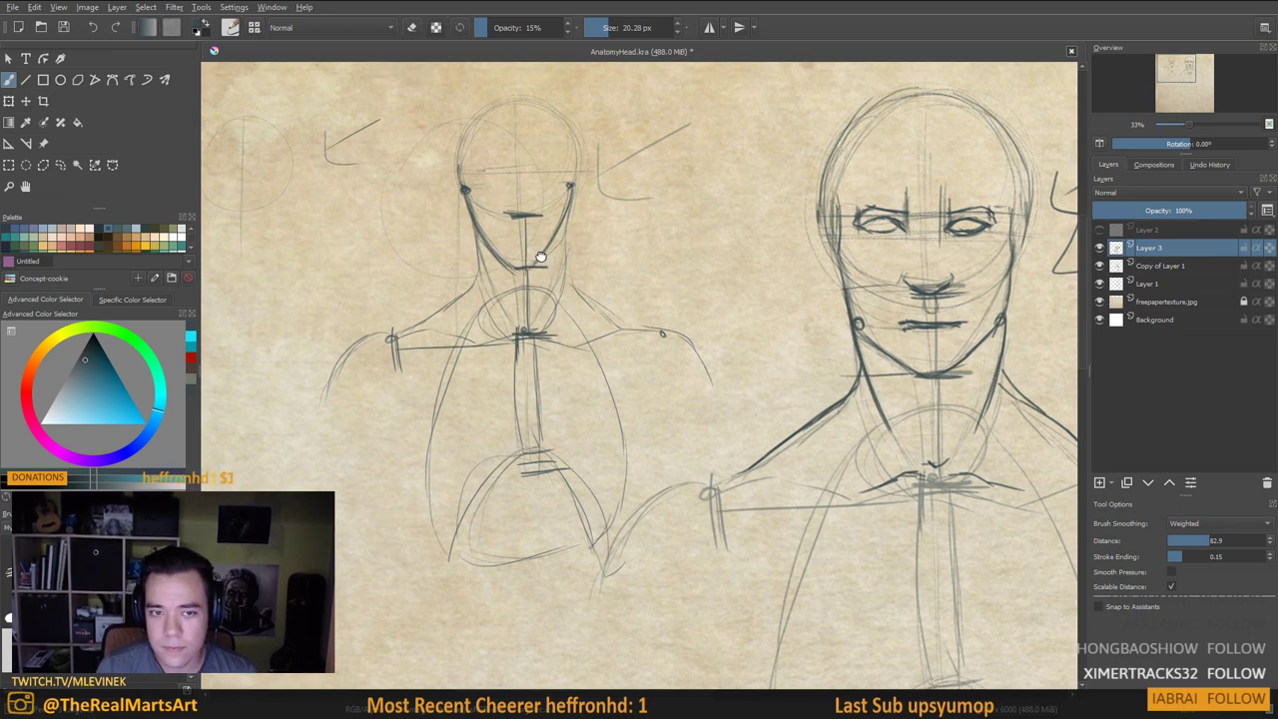
pyautogui.moveTo(541, 258); pyautogui.dragTo(548, 244)
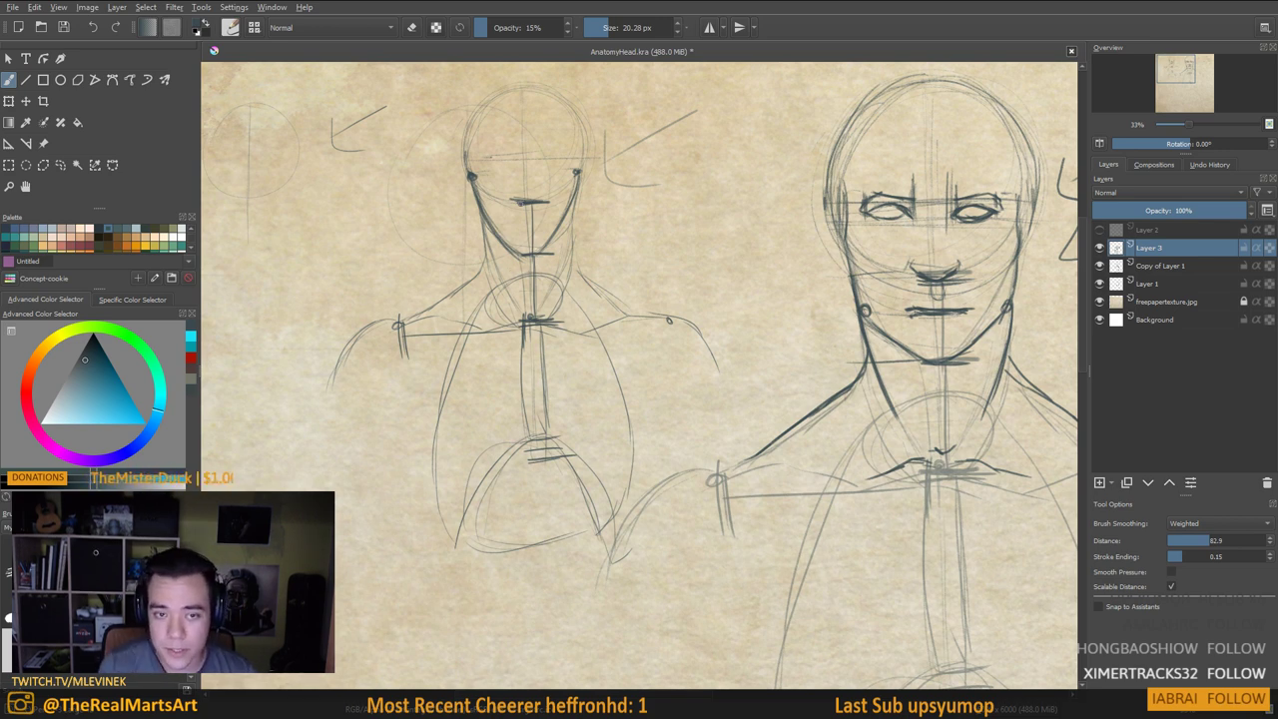
# Draw the smaller head's mouth line between nose and chin, extend it lightly past the face, and reinforce one jaw line
pyautogui.moveTo(537, 223)
pyautogui.mouseDown()
pyautogui.moveTo(515, 221)
pyautogui.moveTo(560, 252)
pyautogui.mouseUp()
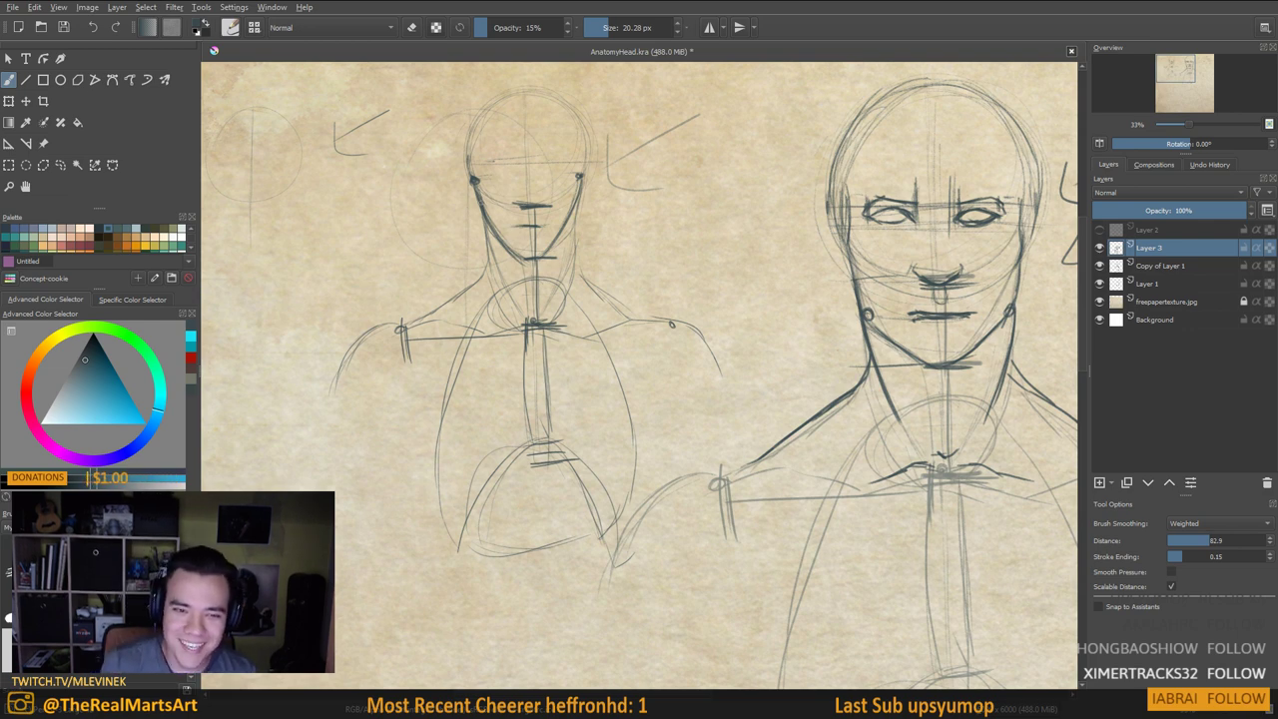
pyautogui.moveTo(483, 226); pyautogui.dragTo(599, 227)
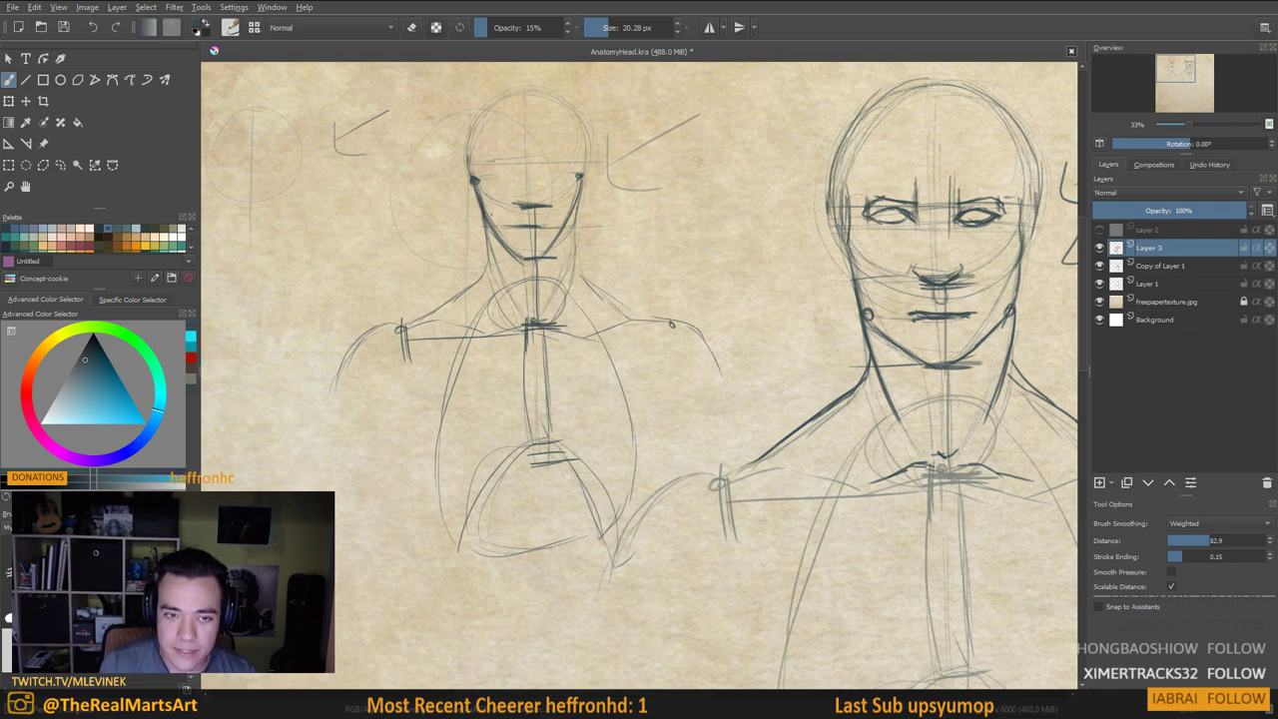
pyautogui.moveTo(477, 200)
pyautogui.mouseDown()
pyautogui.moveTo(490, 241)
pyautogui.moveTo(525, 260)
pyautogui.mouseUp()
# Sketch a hairline across the large head's forehead and down the temples, with short hair tufts along it
pyautogui.scroll(-3, 689, 204)
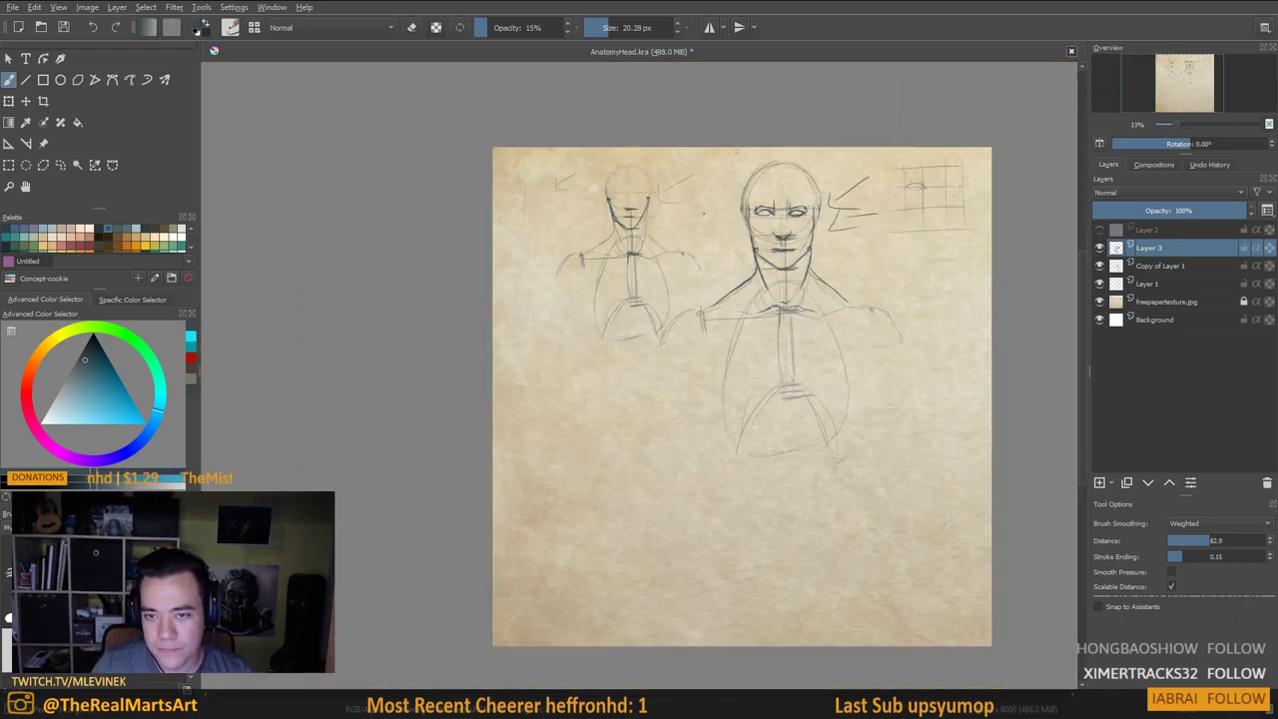
pyautogui.scroll(3, 712, 218)
pyautogui.moveTo(775, 215); pyautogui.dragTo(748, 241)
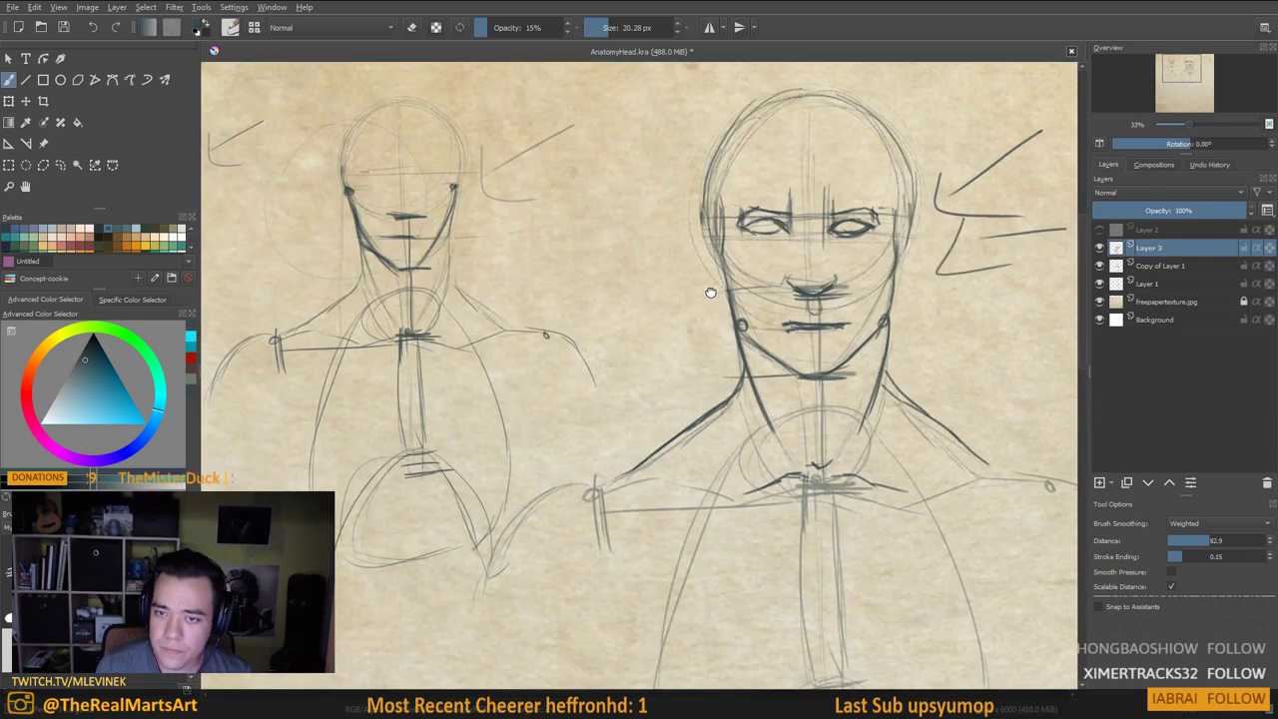
pyautogui.moveTo(711, 294); pyautogui.dragTo(663, 303)
pyautogui.moveTo(798, 333); pyautogui.dragTo(822, 299)
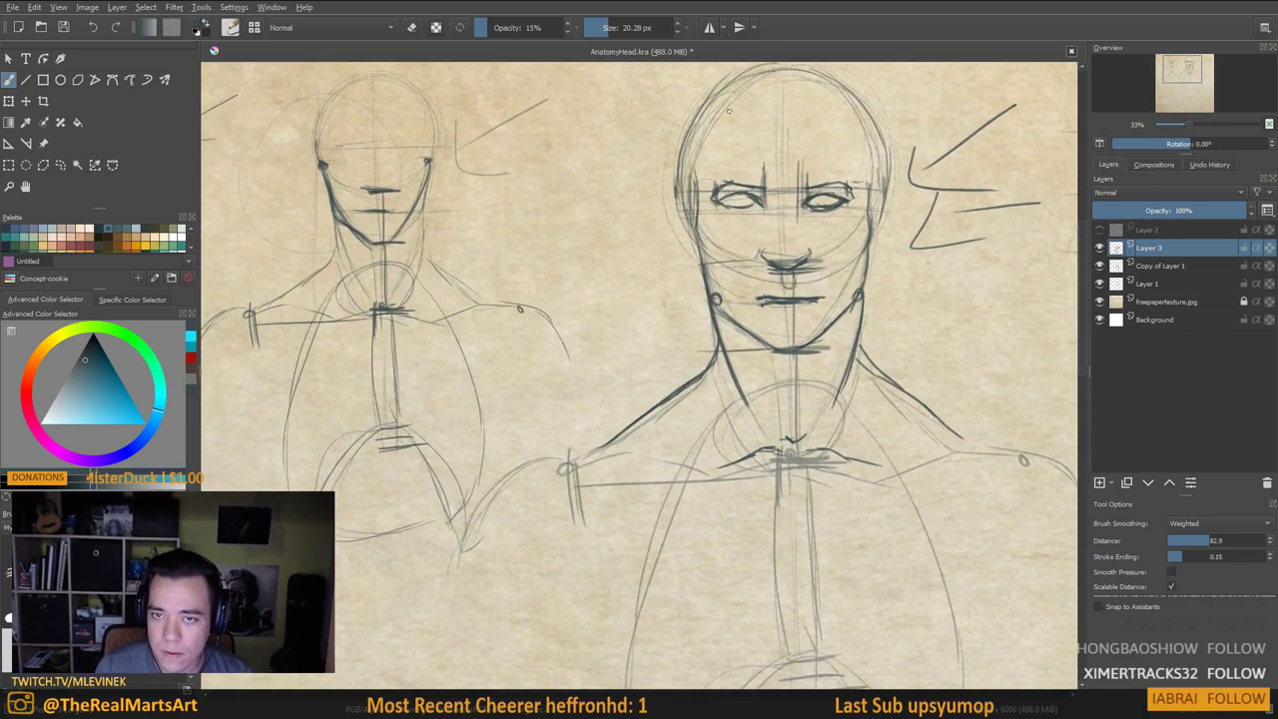
pyautogui.moveTo(796, 134); pyautogui.dragTo(761, 223)
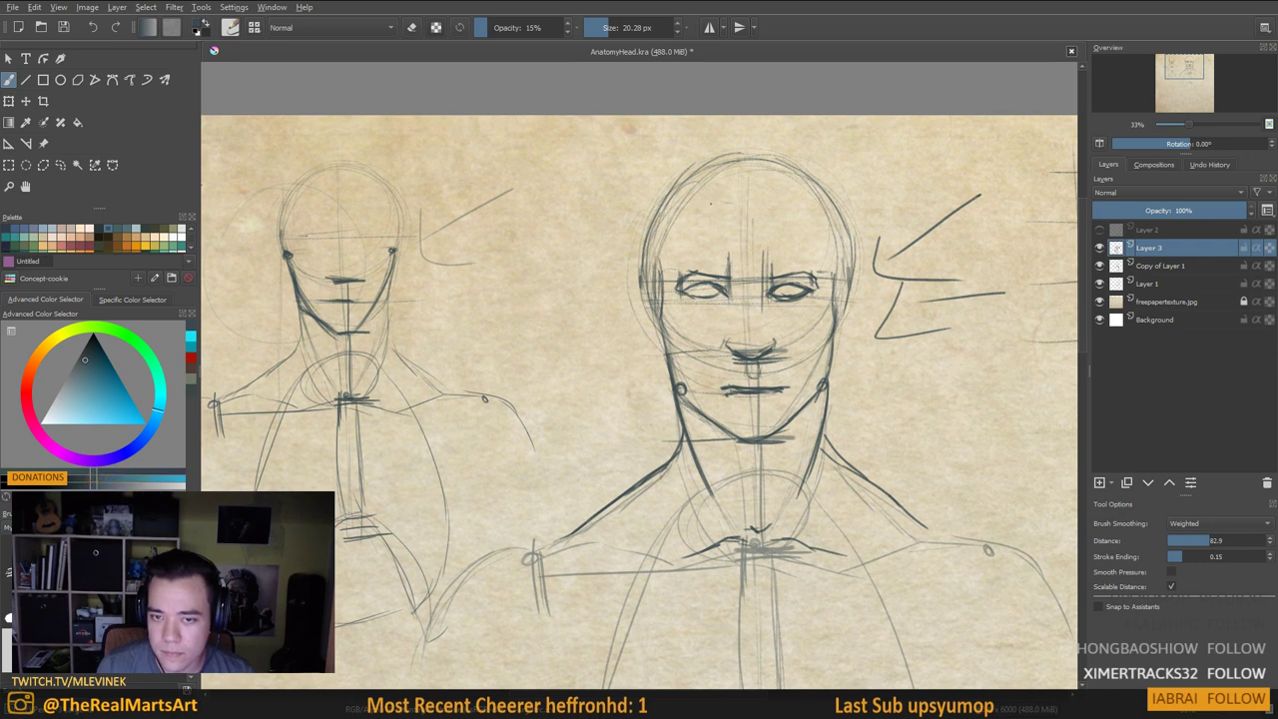
pyautogui.moveTo(711, 203); pyautogui.dragTo(805, 194)
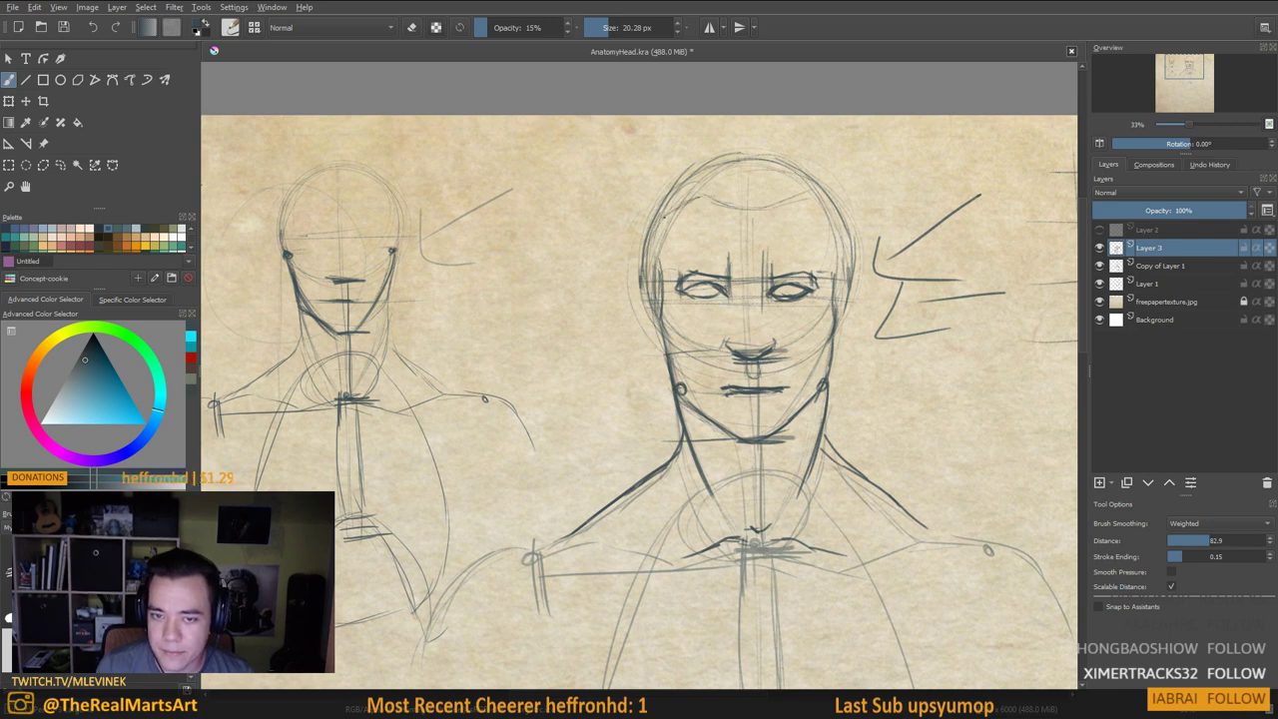
pyautogui.moveTo(806, 204); pyautogui.dragTo(832, 255)
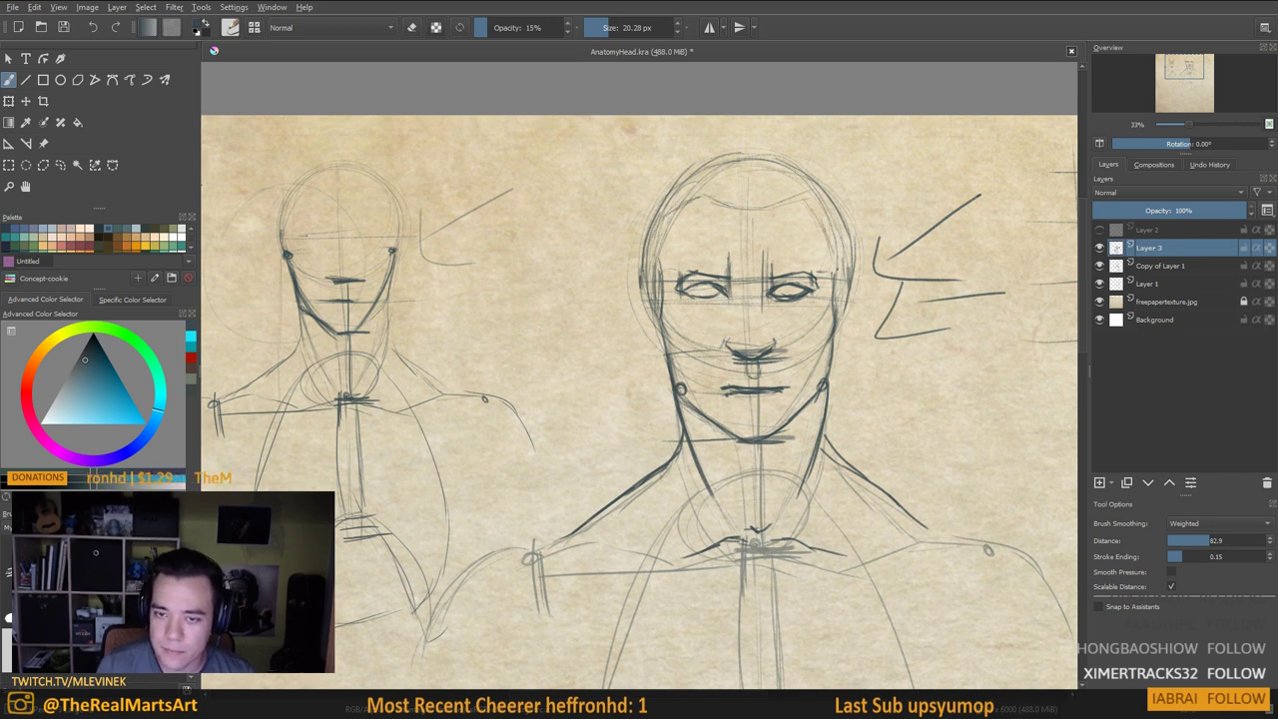
pyautogui.moveTo(753, 121); pyautogui.dragTo(765, 186)
pyautogui.moveTo(727, 249)
pyautogui.mouseDown()
pyautogui.moveTo(753, 269)
pyautogui.moveTo(791, 247)
pyautogui.moveTo(824, 265)
pyautogui.mouseUp()
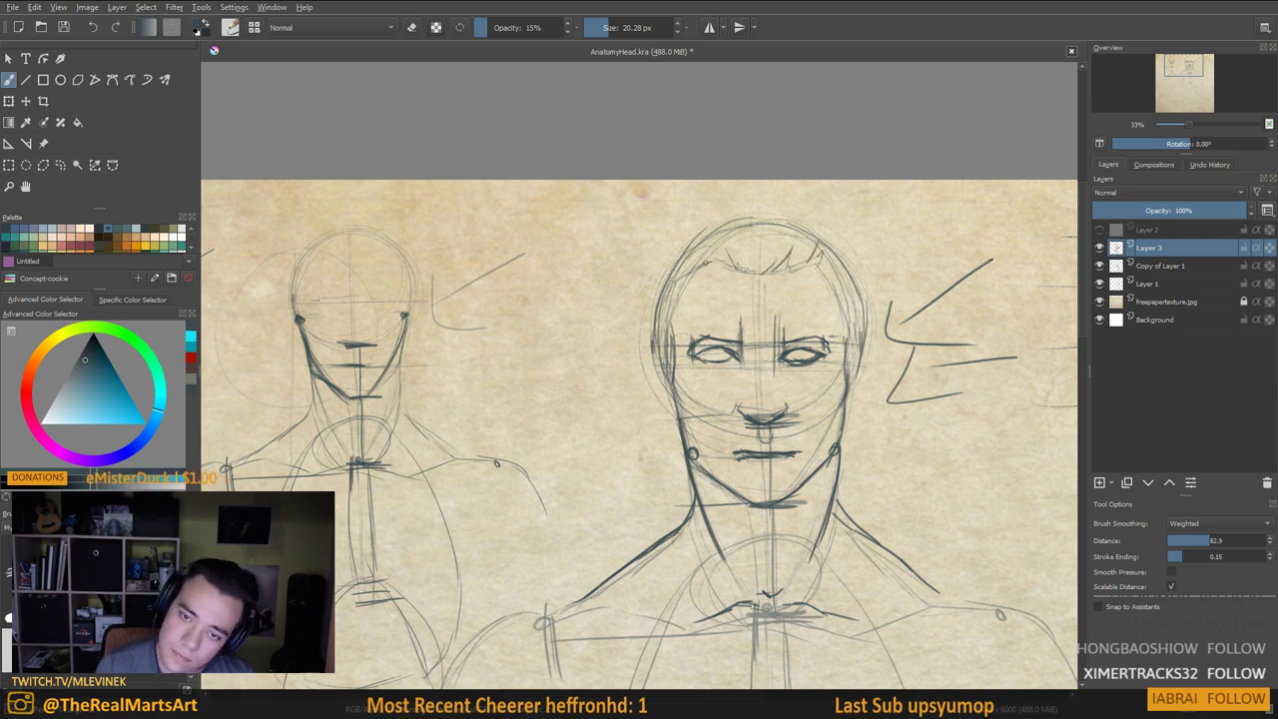
# Sketch the outer hair contours along both sides of the large head, outside the cranium outline
pyautogui.moveTo(696, 246)
pyautogui.mouseDown()
pyautogui.moveTo(664, 271)
pyautogui.moveTo(672, 232)
pyautogui.moveTo(647, 335)
pyautogui.mouseUp()
pyautogui.moveTo(855, 256); pyautogui.dragTo(871, 312)
pyautogui.scroll(-2, 849, 349)
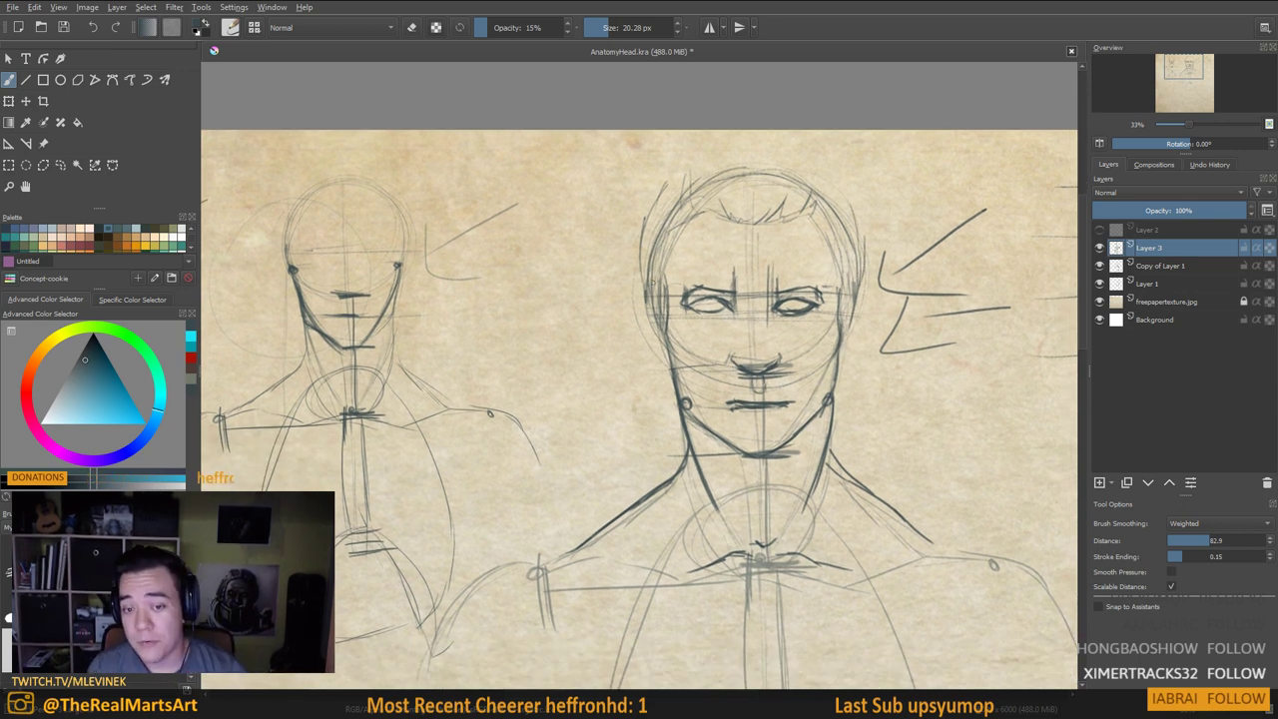
# Draw an ear on each side of the large head, reaching from the brow line to the base of the nose
pyautogui.moveTo(714, 317); pyautogui.dragTo(716, 309)
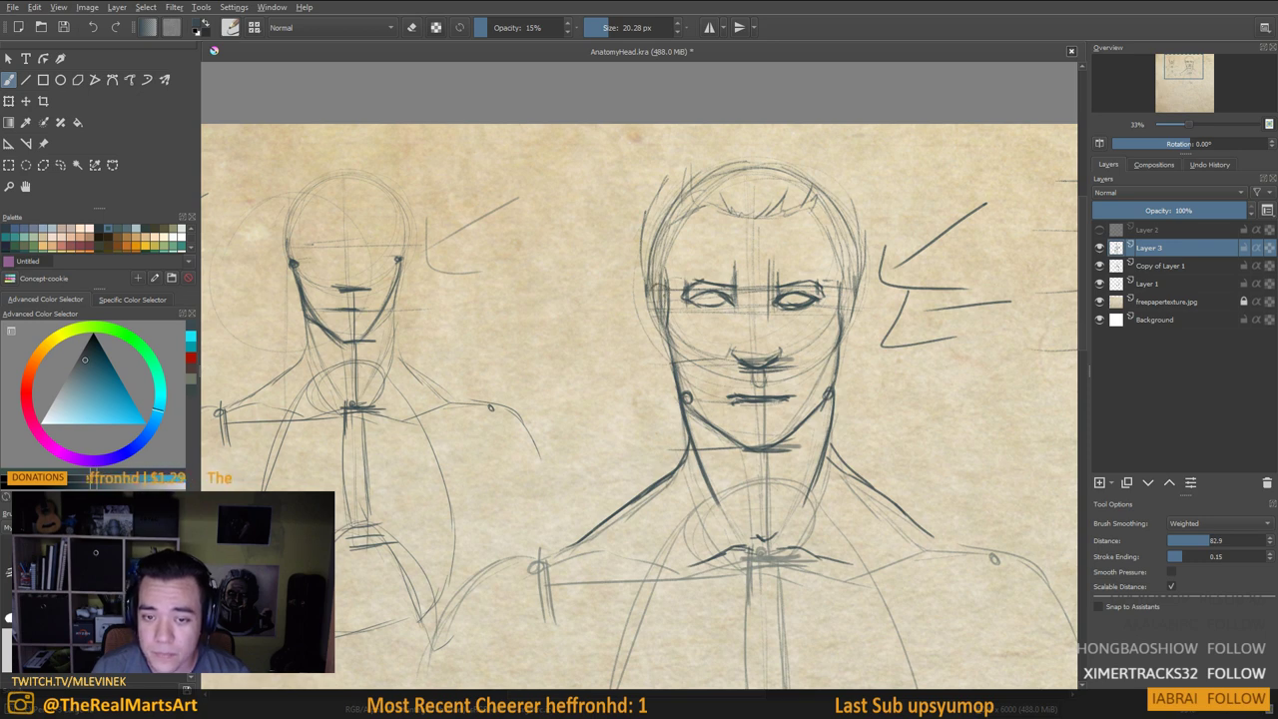
pyautogui.moveTo(640, 291); pyautogui.dragTo(664, 357)
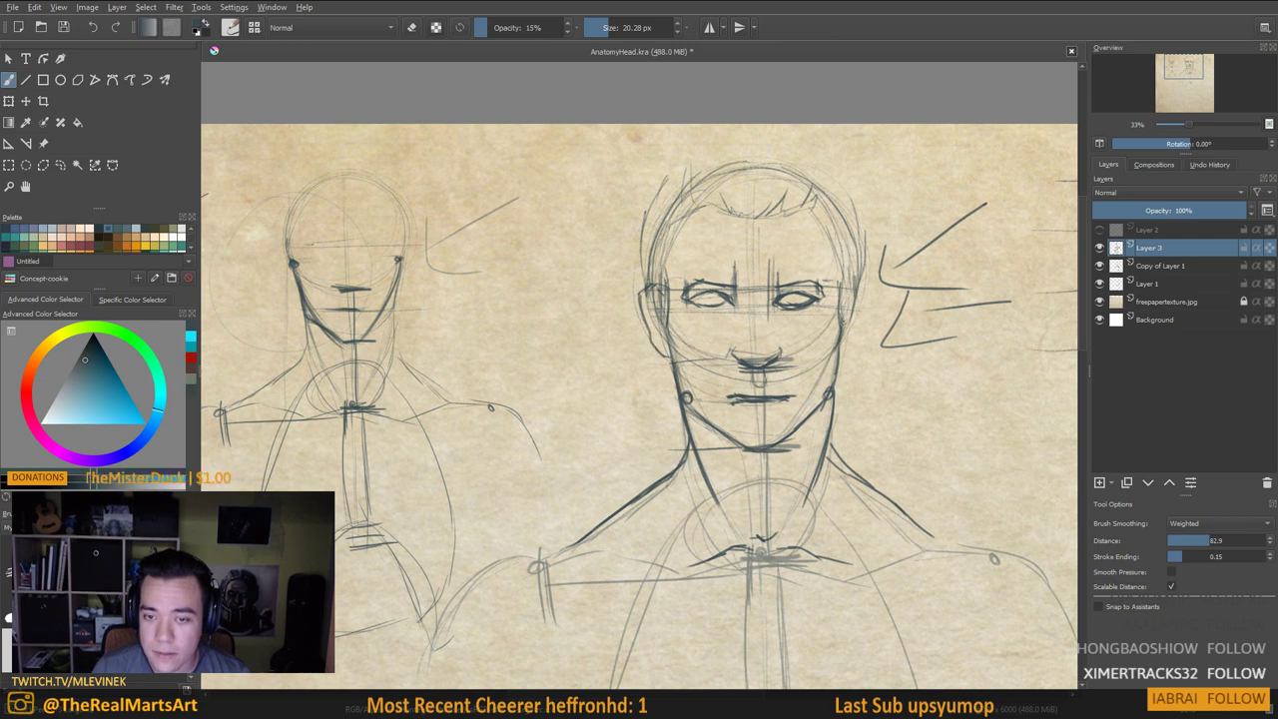
pyautogui.moveTo(846, 298)
pyautogui.mouseDown()
pyautogui.moveTo(877, 297)
pyautogui.moveTo(856, 347)
pyautogui.mouseUp()
pyautogui.moveTo(876, 310); pyautogui.dragTo(851, 354)
pyautogui.moveTo(810, 410); pyautogui.dragTo(840, 411)
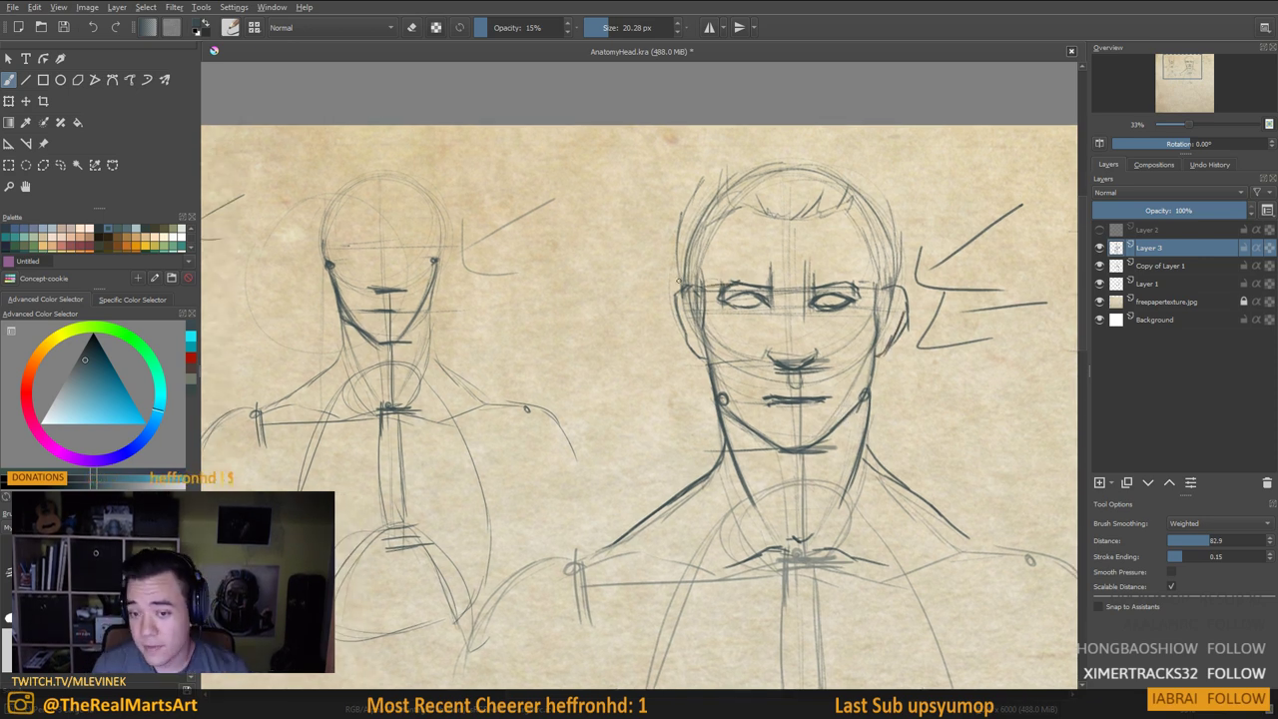
pyautogui.hscroll(-1, 736, 353)
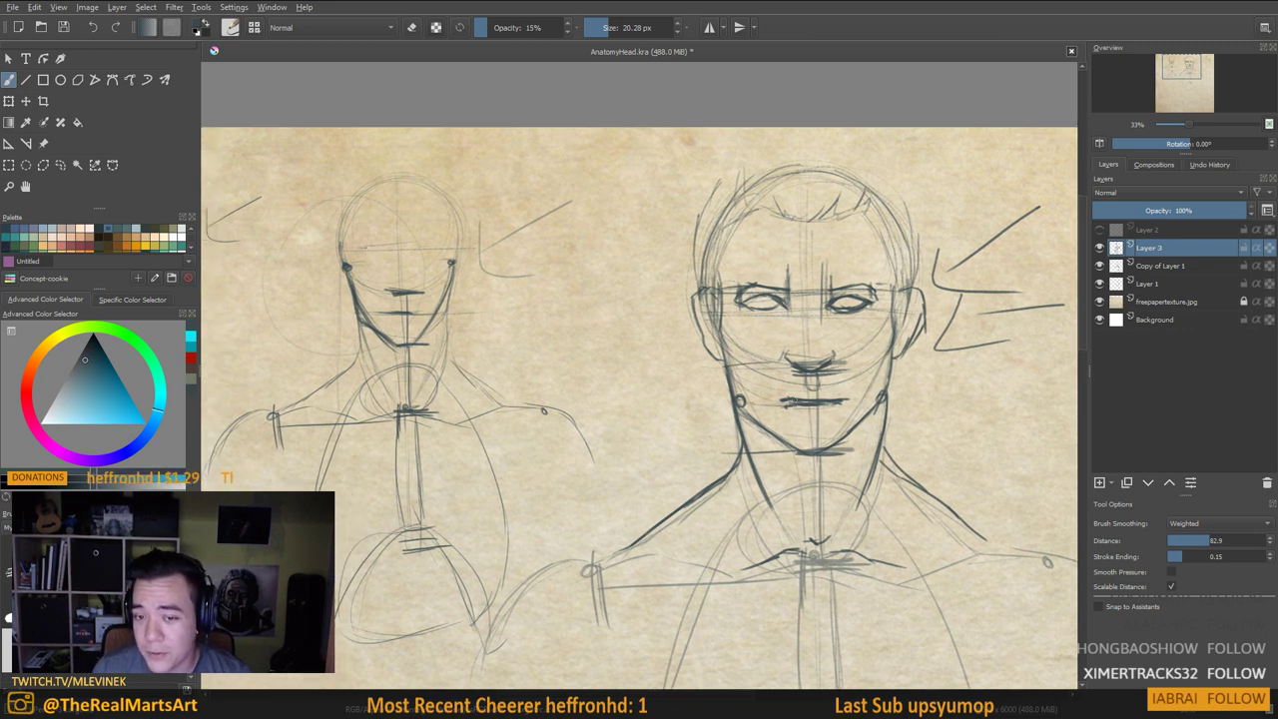
# Refine the large head's ears with inner contour strokes along the ear folds on both sides
pyautogui.moveTo(768, 325); pyautogui.dragTo(714, 293)
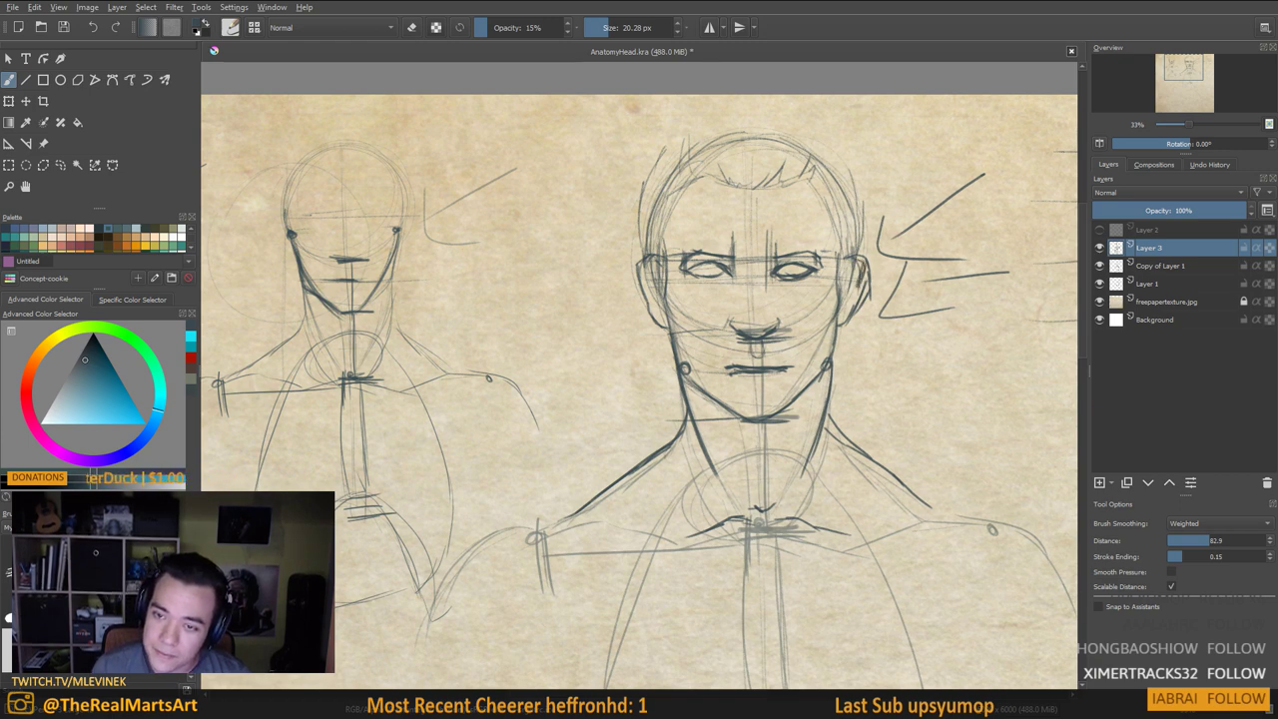
pyautogui.moveTo(860, 285); pyautogui.dragTo(840, 328)
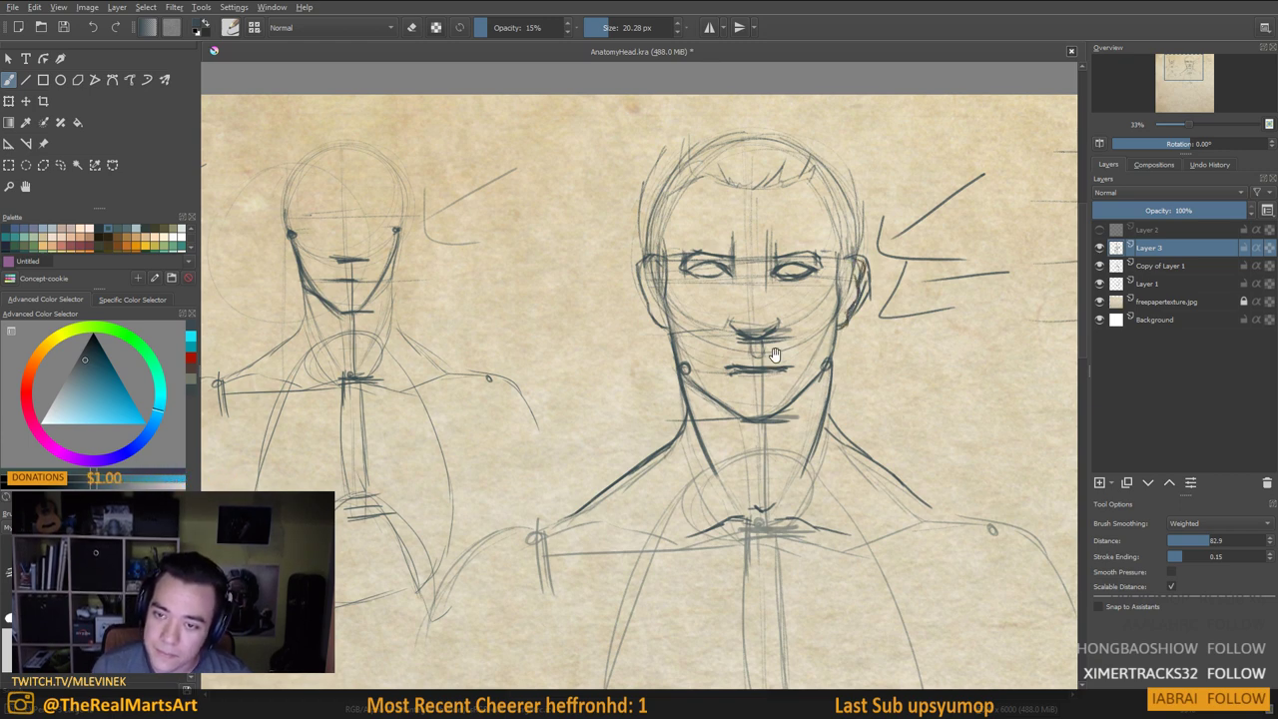
pyautogui.moveTo(776, 357); pyautogui.dragTo(781, 360)
pyautogui.moveTo(653, 260)
pyautogui.mouseDown()
pyautogui.moveTo(648, 291)
pyautogui.moveTo(666, 324)
pyautogui.mouseUp()
pyautogui.moveTo(653, 263); pyautogui.dragTo(660, 313)
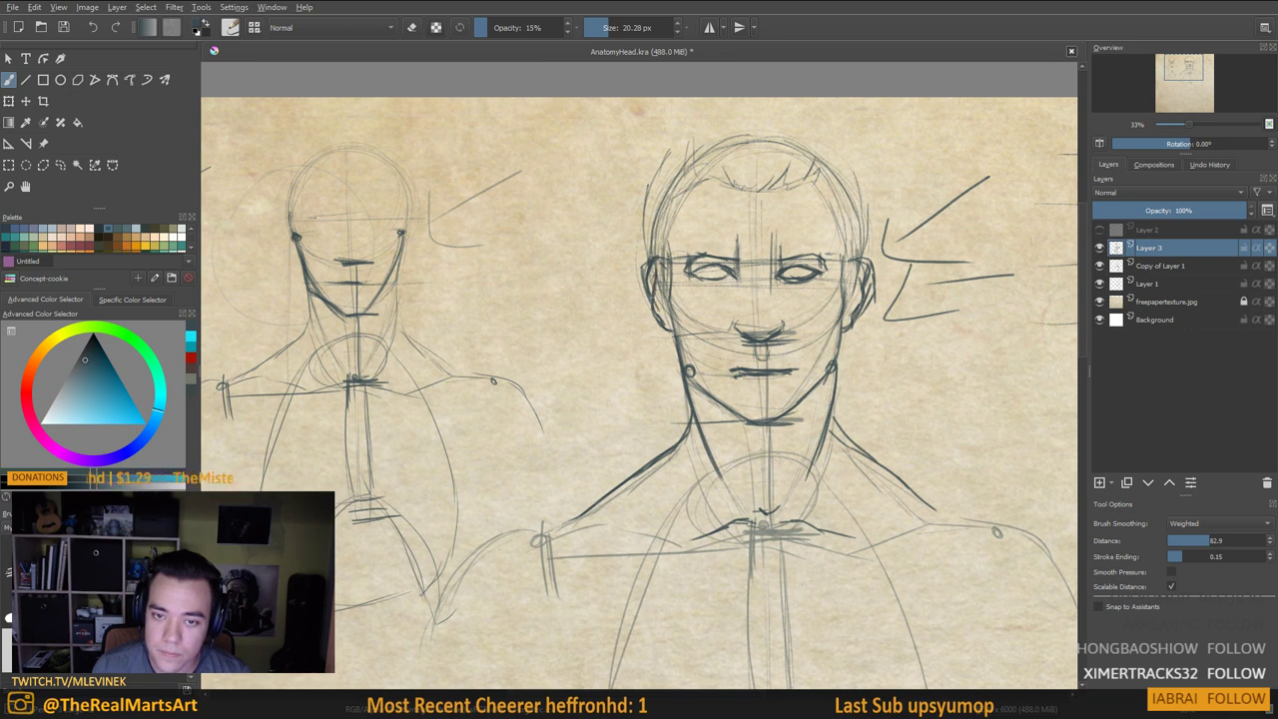
# Examine the large figure's proportions and symmetry at several zoom levels and in a mirrored view
pyautogui.moveTo(712, 398); pyautogui.dragTo(702, 348)
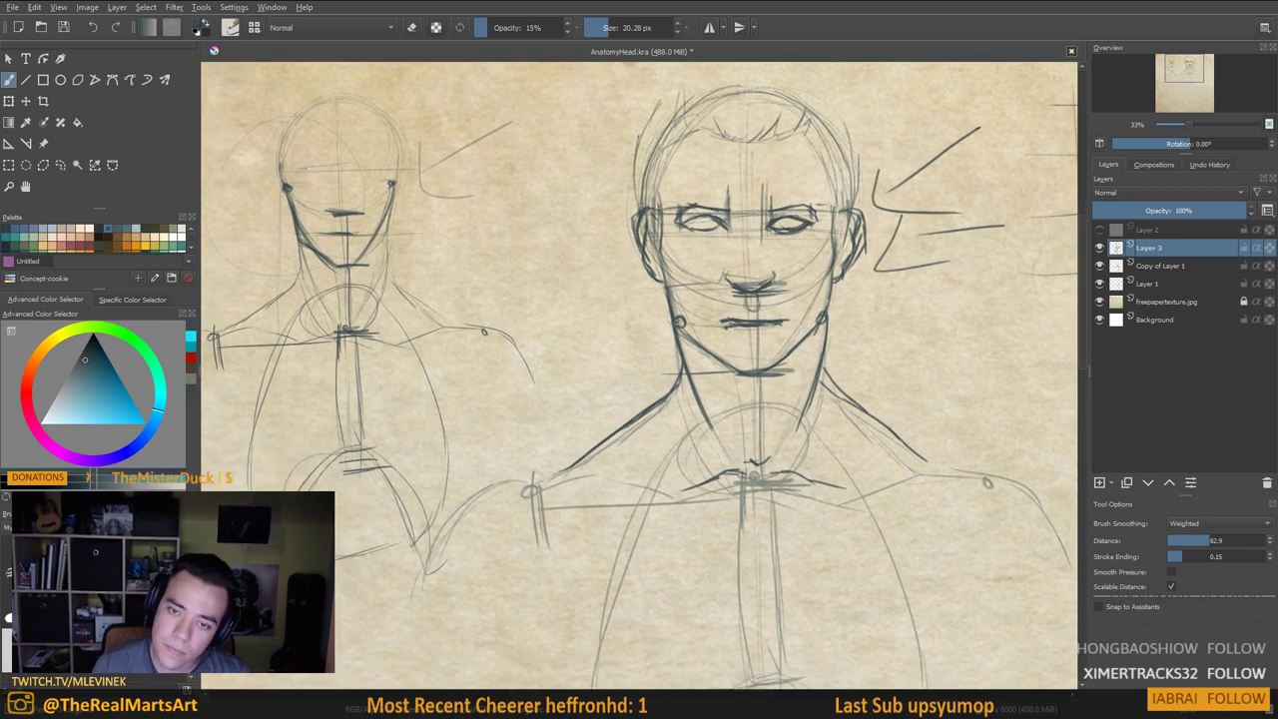
pyautogui.moveTo(700, 256); pyautogui.dragTo(677, 346)
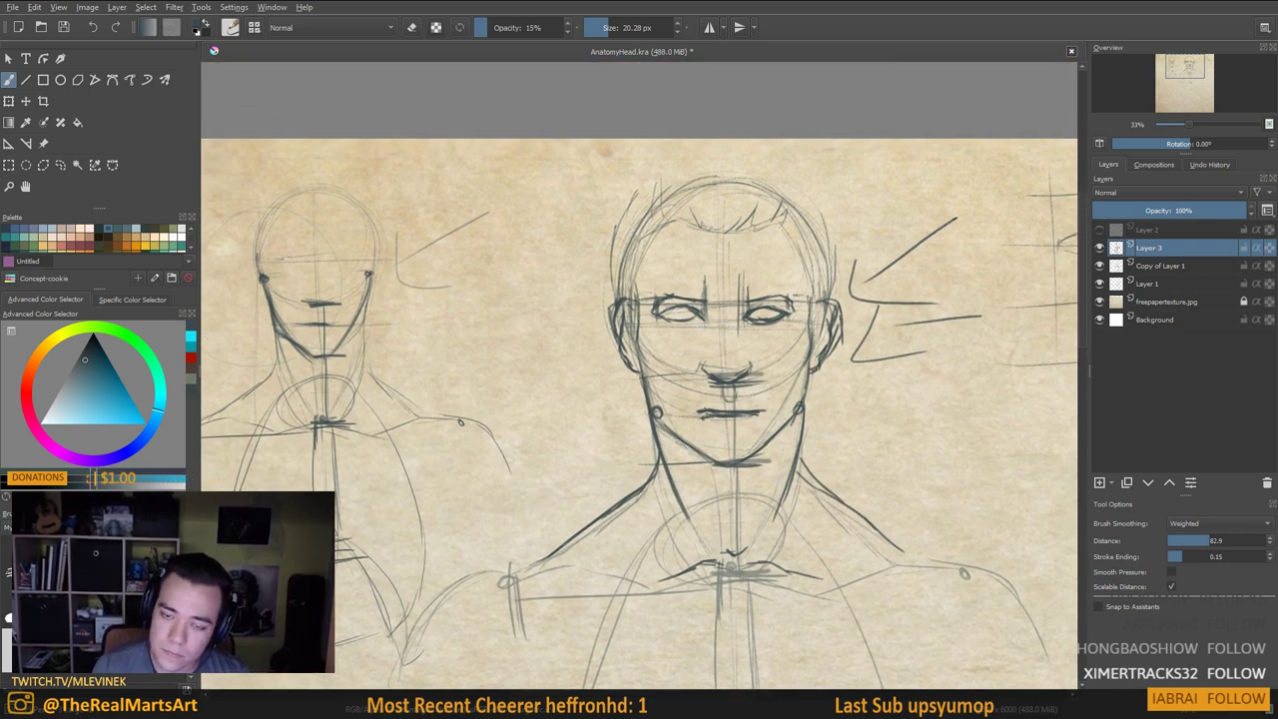
pyautogui.scroll(-3, 821, 356)
pyautogui.scroll(-2, 830, 358)
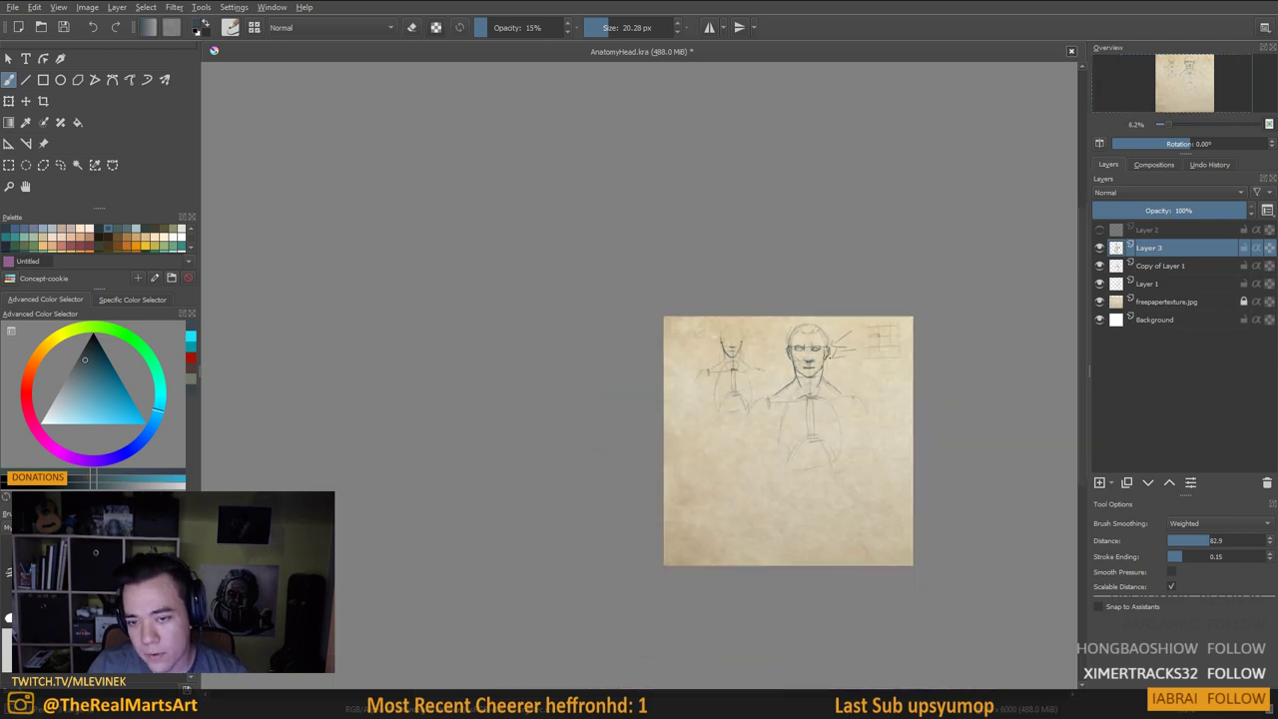
pyautogui.scroll(4, 830, 358)
pyautogui.moveTo(718, 519); pyautogui.dragTo(716, 479)
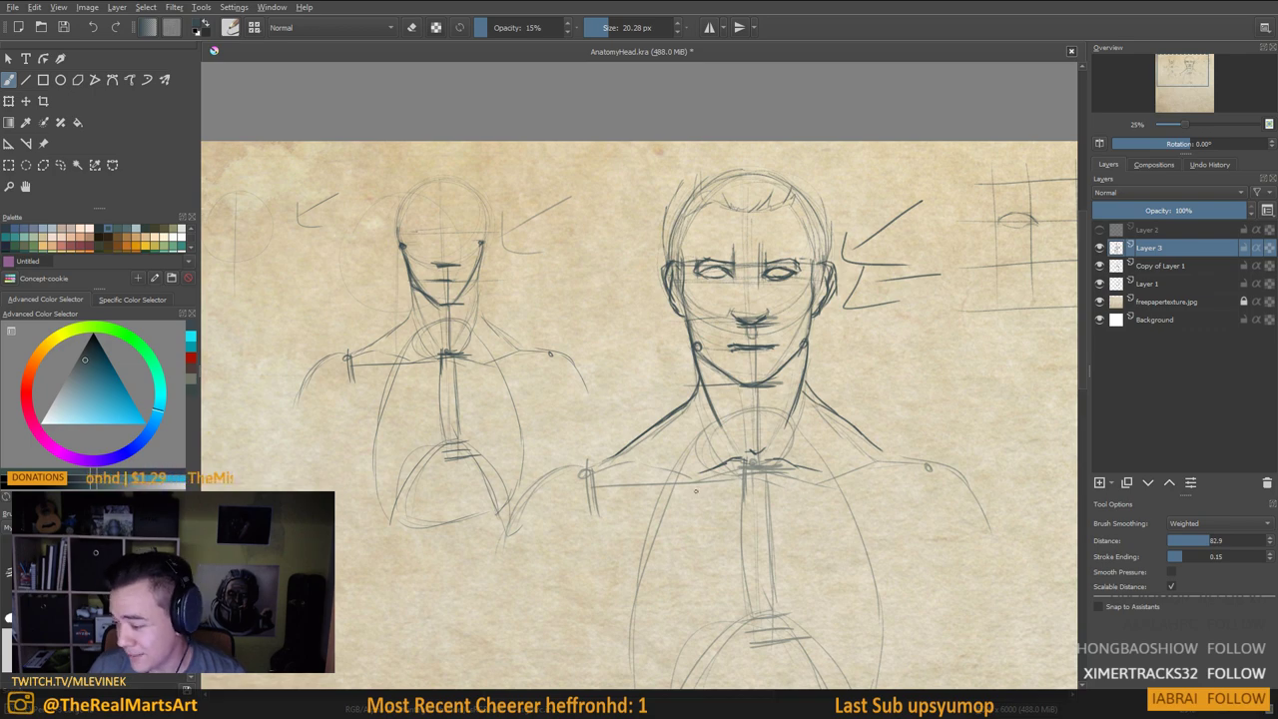
pyautogui.moveTo(696, 491); pyautogui.dragTo(679, 432)
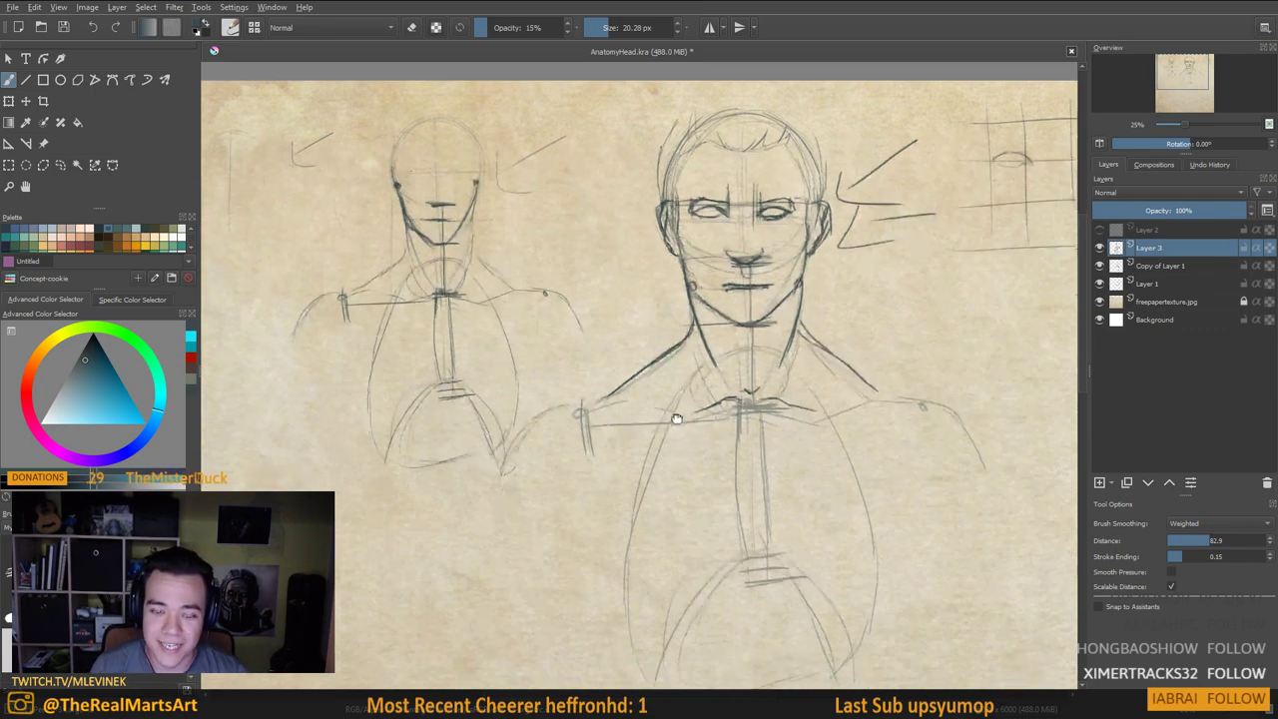
pyautogui.press('m')
pyautogui.press('m')
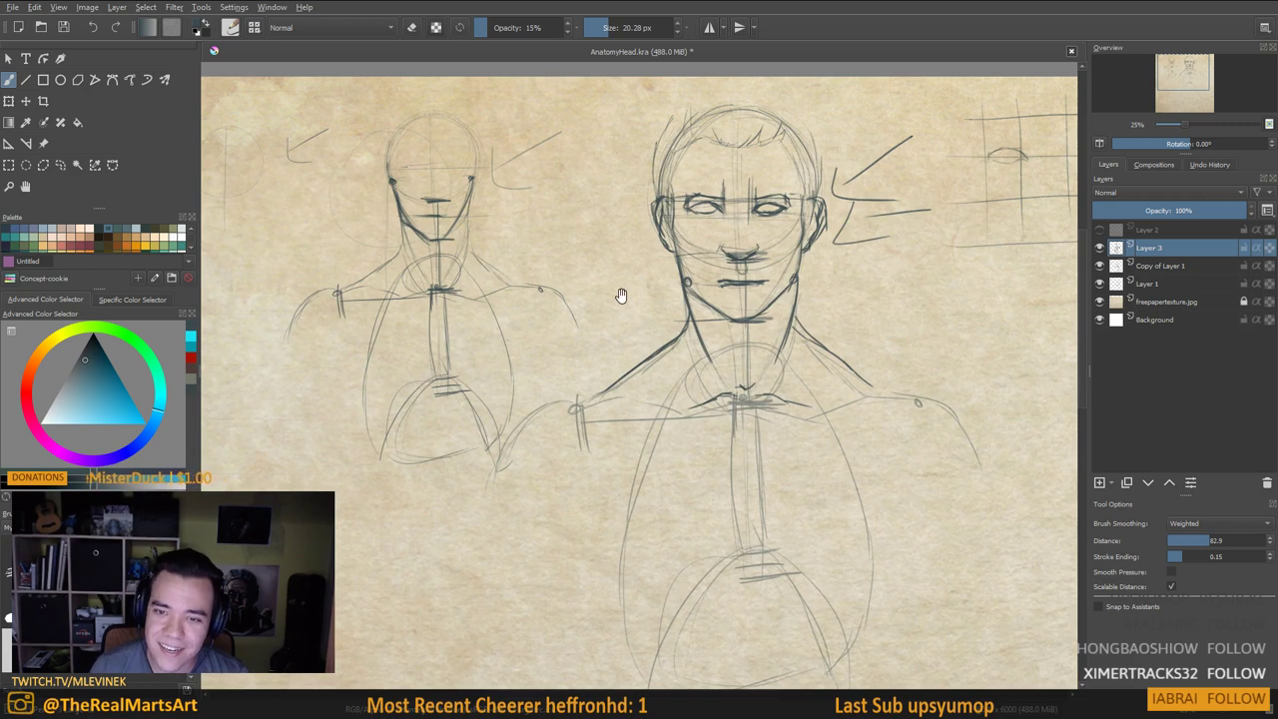
pyautogui.moveTo(623, 296); pyautogui.dragTo(595, 336)
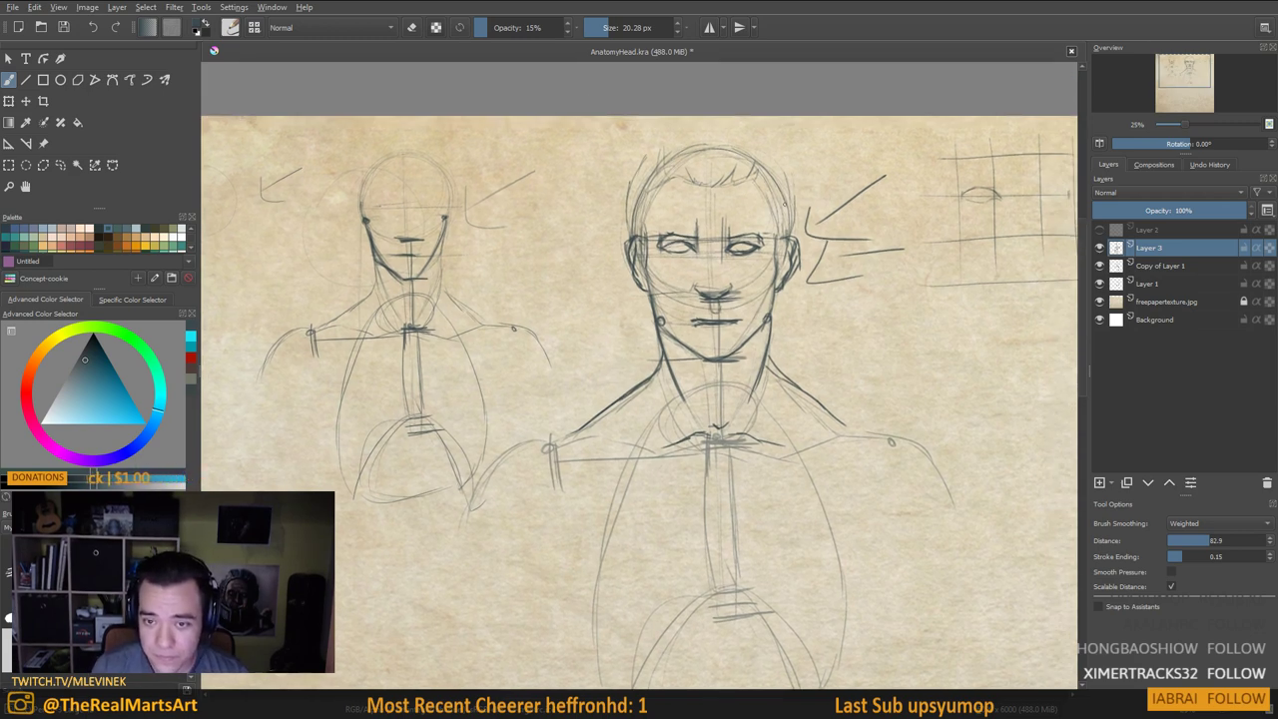
pyautogui.moveTo(611, 453); pyautogui.dragTo(626, 416)
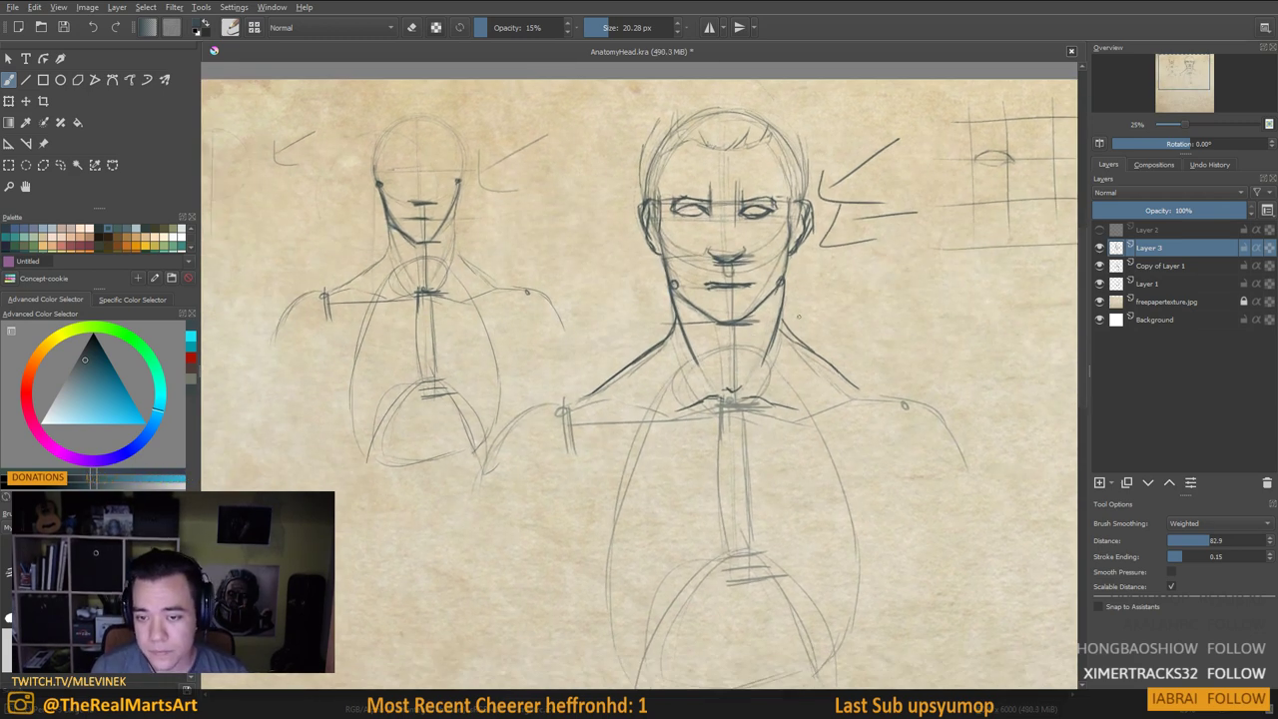
# Darken the large figure's neck-to-shoulder slope and draw the neck's centre line from the chin to a dark mark at the throat pit
pyautogui.moveTo(789, 331)
pyautogui.mouseDown()
pyautogui.moveTo(871, 396)
pyautogui.moveTo(853, 381)
pyautogui.mouseUp()
pyautogui.moveTo(729, 399); pyautogui.dragTo(836, 346)
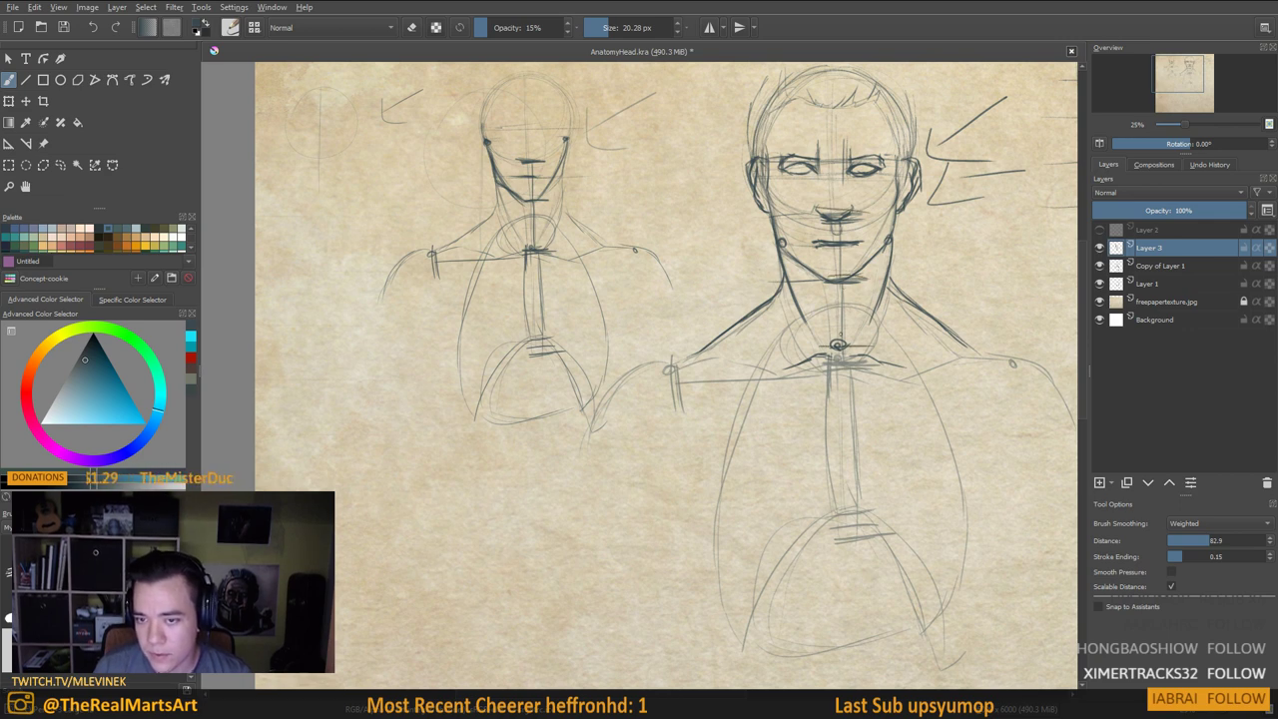
pyautogui.moveTo(840, 287); pyautogui.dragTo(840, 346)
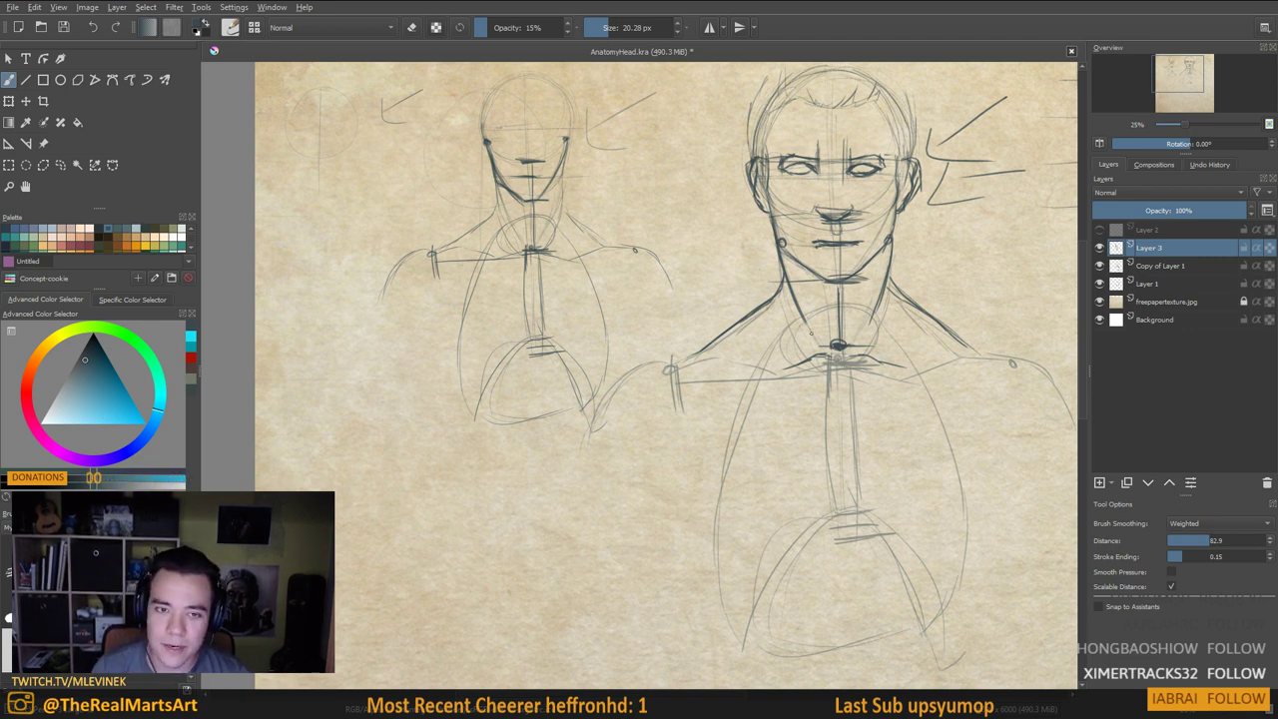
pyautogui.moveTo(862, 386); pyautogui.dragTo(848, 369)
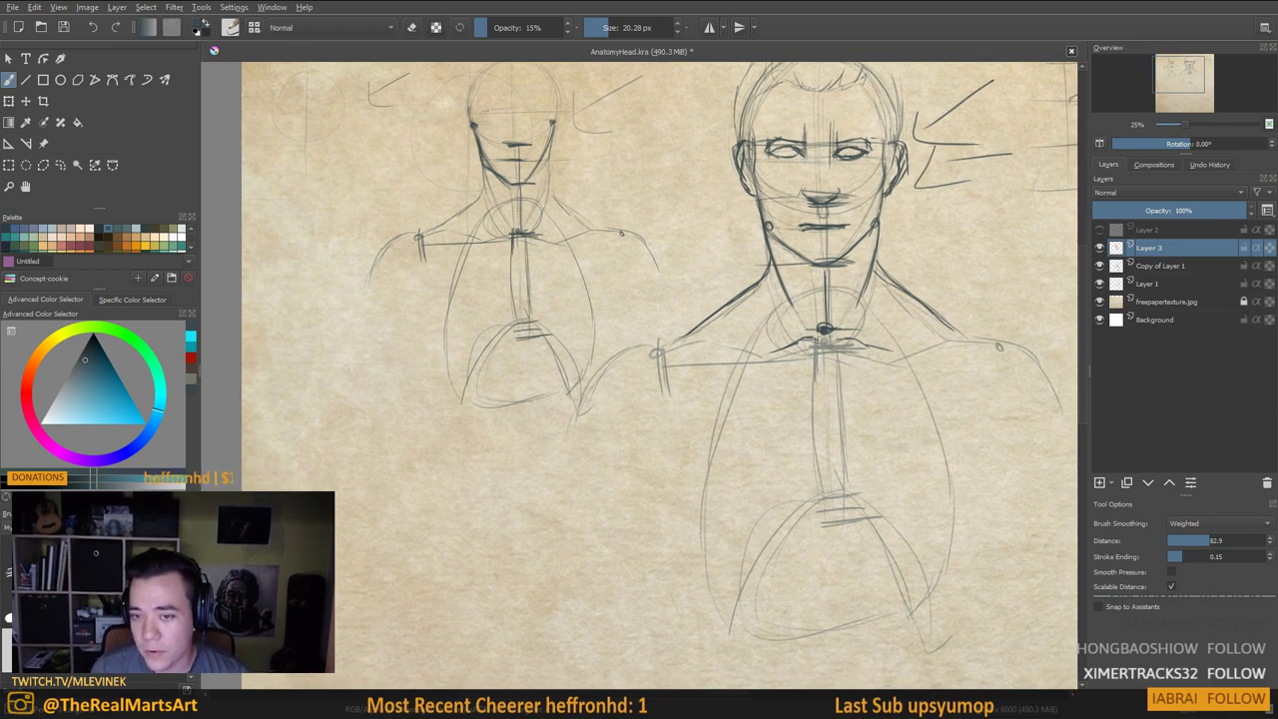
# Draw both collarbones from the throat pit out to the shoulders and darken the sternum line down to the rib arch
pyautogui.moveTo(807, 359)
pyautogui.mouseDown()
pyautogui.moveTo(839, 351)
pyautogui.moveTo(691, 341)
pyautogui.mouseUp()
pyautogui.moveTo(905, 341)
pyautogui.mouseDown()
pyautogui.moveTo(1019, 331)
pyautogui.moveTo(1043, 296)
pyautogui.mouseUp()
pyautogui.moveTo(884, 276); pyautogui.dragTo(879, 453)
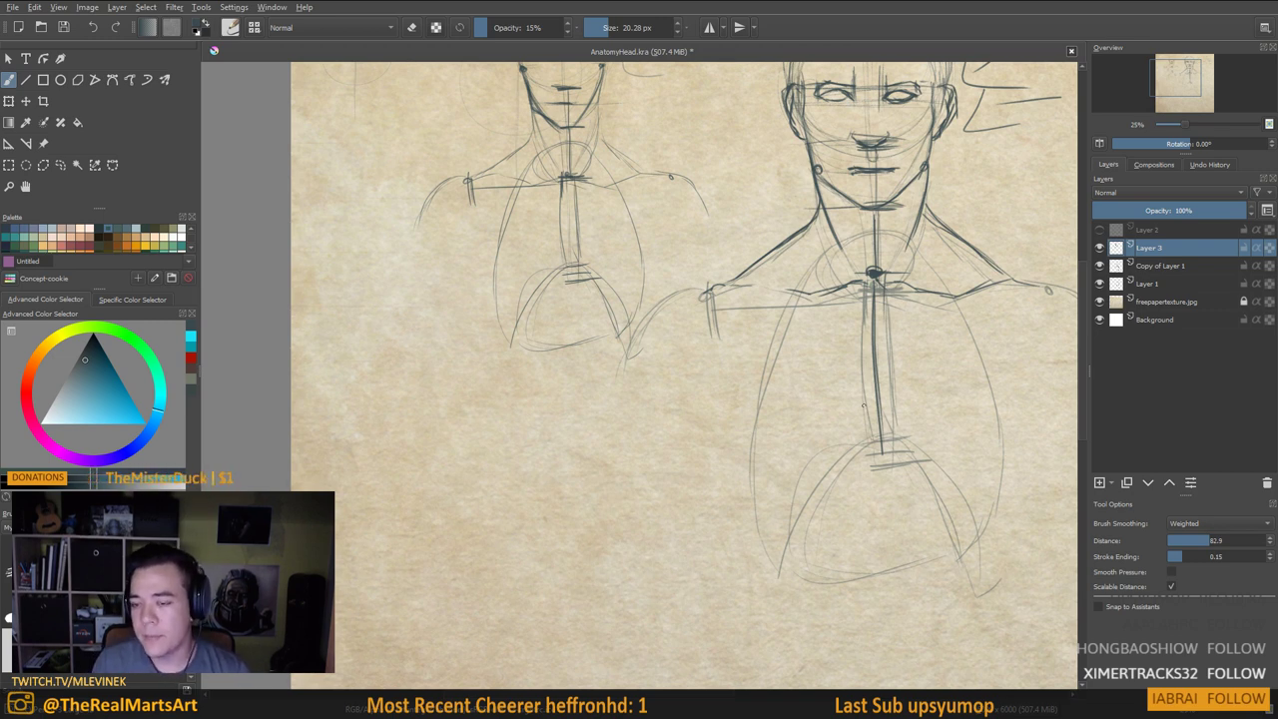
# Mark the large figure's shoulder joint and draw bold outer shoulder curves running down into both upper arms
pyautogui.moveTo(709, 277); pyautogui.dragTo(712, 318)
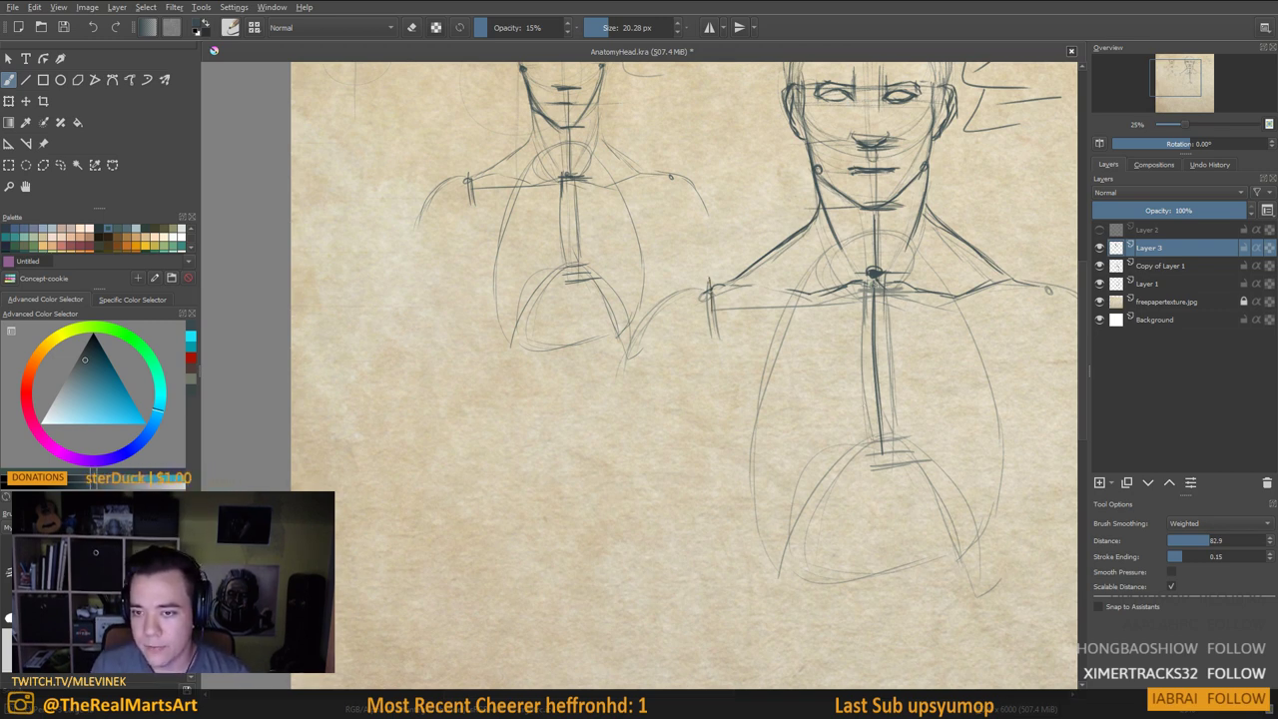
pyautogui.moveTo(871, 274); pyautogui.dragTo(872, 310)
pyautogui.moveTo(883, 399); pyautogui.dragTo(892, 329)
pyautogui.moveTo(735, 317); pyautogui.dragTo(726, 375)
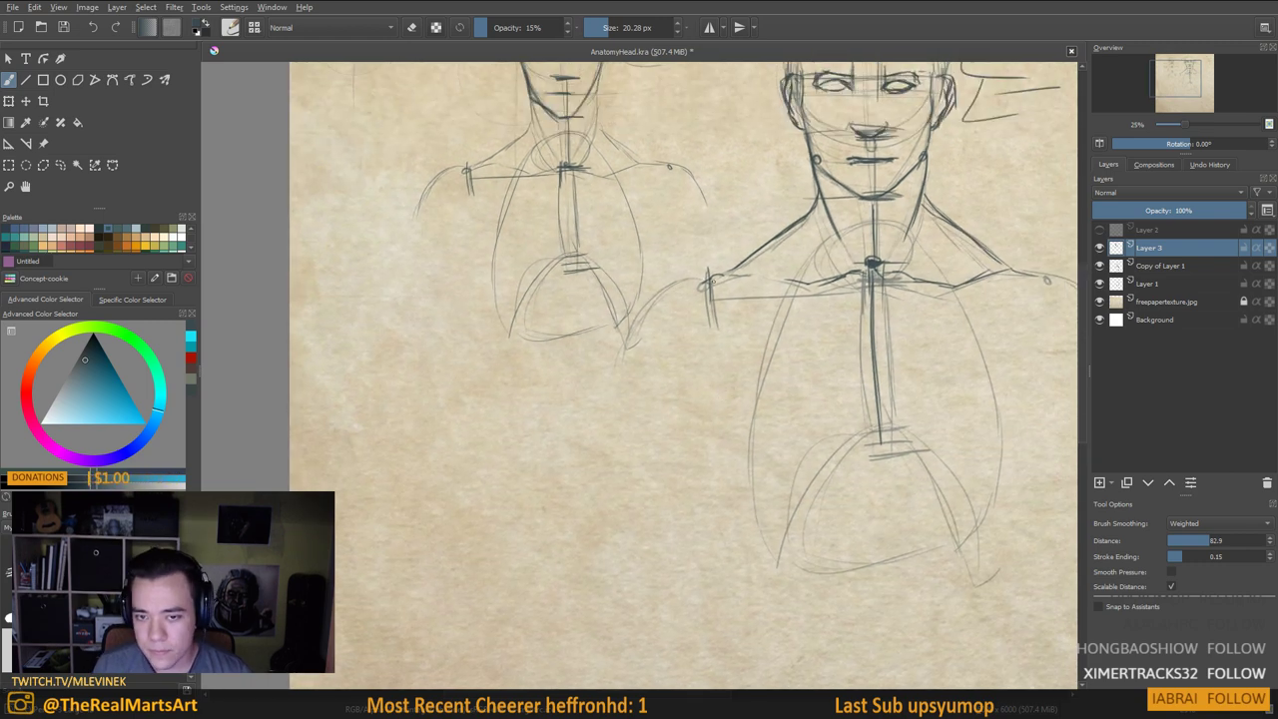
pyautogui.moveTo(713, 282)
pyautogui.mouseDown()
pyautogui.moveTo(671, 290)
pyautogui.moveTo(646, 322)
pyautogui.moveTo(632, 399)
pyautogui.mouseUp()
pyautogui.moveTo(1063, 326); pyautogui.dragTo(745, 367)
pyautogui.moveTo(695, 310)
pyautogui.mouseDown()
pyautogui.moveTo(751, 323)
pyautogui.moveTo(788, 436)
pyautogui.moveTo(935, 494)
pyautogui.mouseUp()
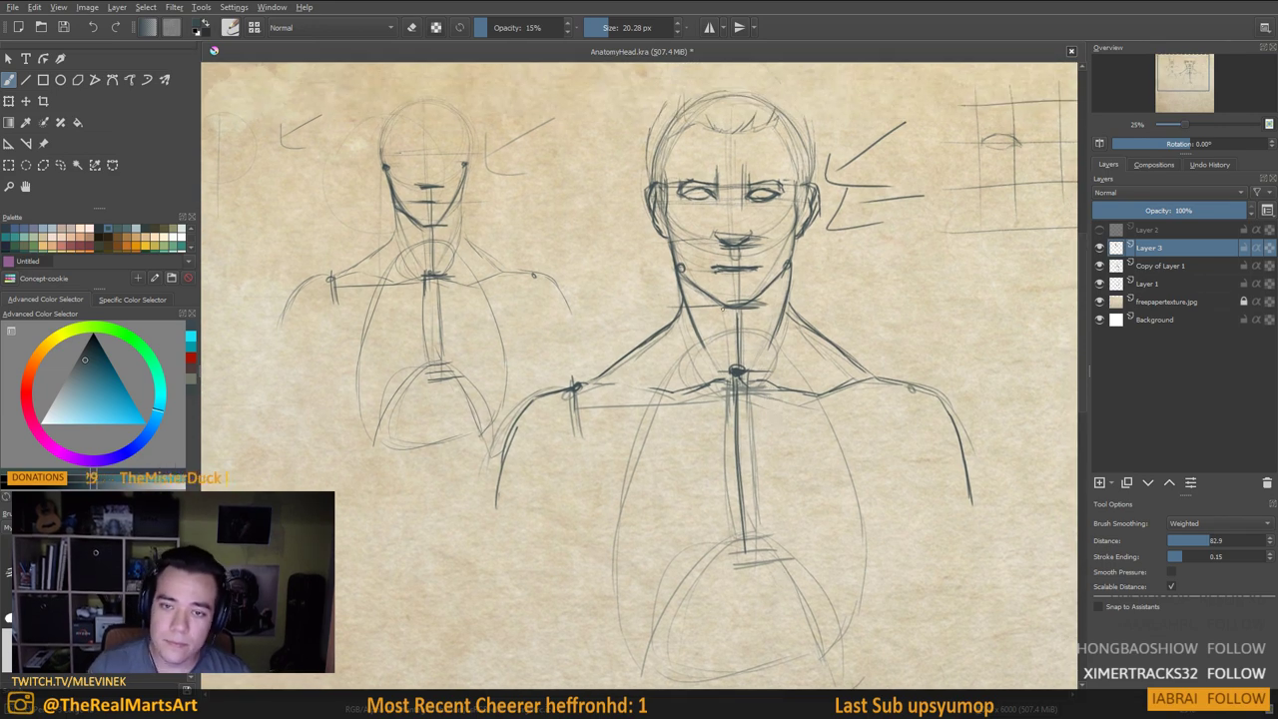
# Draw an explanatory arrow beside the large figure's neck, below the existing marks next to the head
pyautogui.scroll(-2, 723, 308)
pyautogui.scroll(2, 723, 308)
pyautogui.moveTo(668, 519)
pyautogui.mouseDown()
pyautogui.moveTo(749, 468)
pyautogui.moveTo(749, 479)
pyautogui.mouseUp()
pyautogui.scroll(-2, 787, 290)
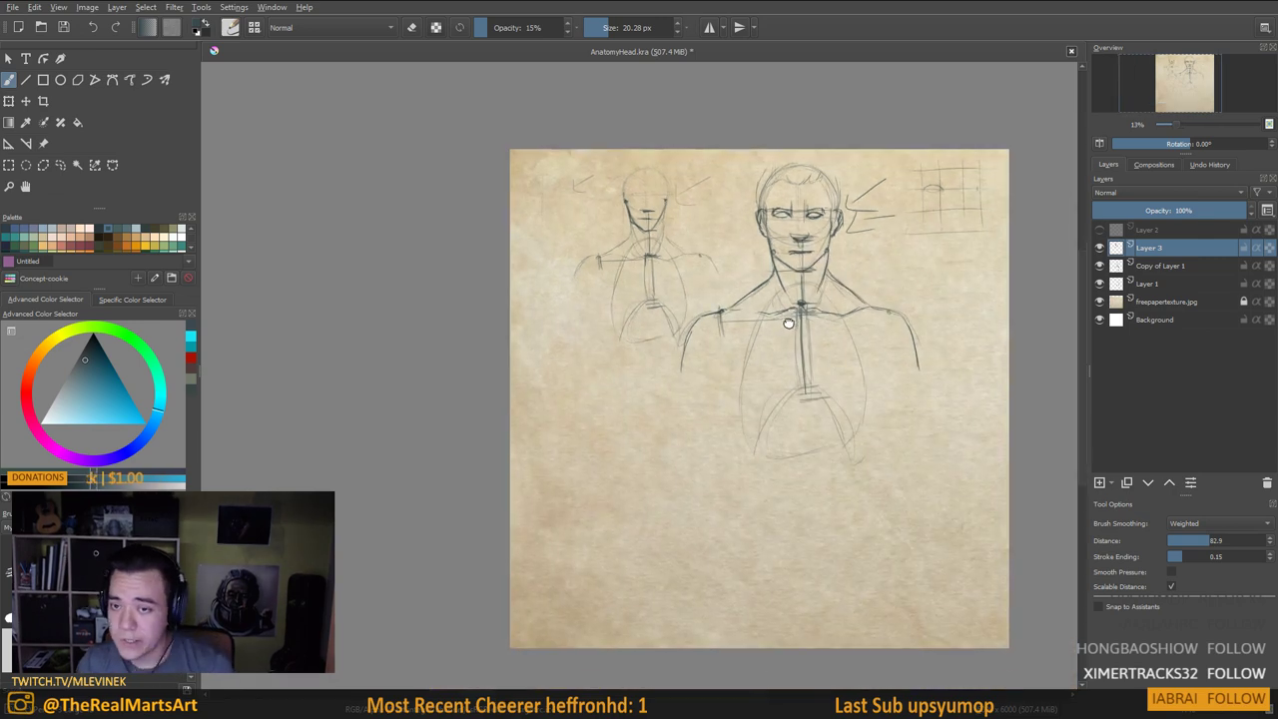
pyautogui.scroll(1, 862, 335)
pyautogui.moveTo(867, 344); pyautogui.dragTo(887, 322)
pyautogui.moveTo(686, 357)
pyautogui.mouseDown()
pyautogui.moveTo(740, 330)
pyautogui.moveTo(686, 405)
pyautogui.mouseUp()
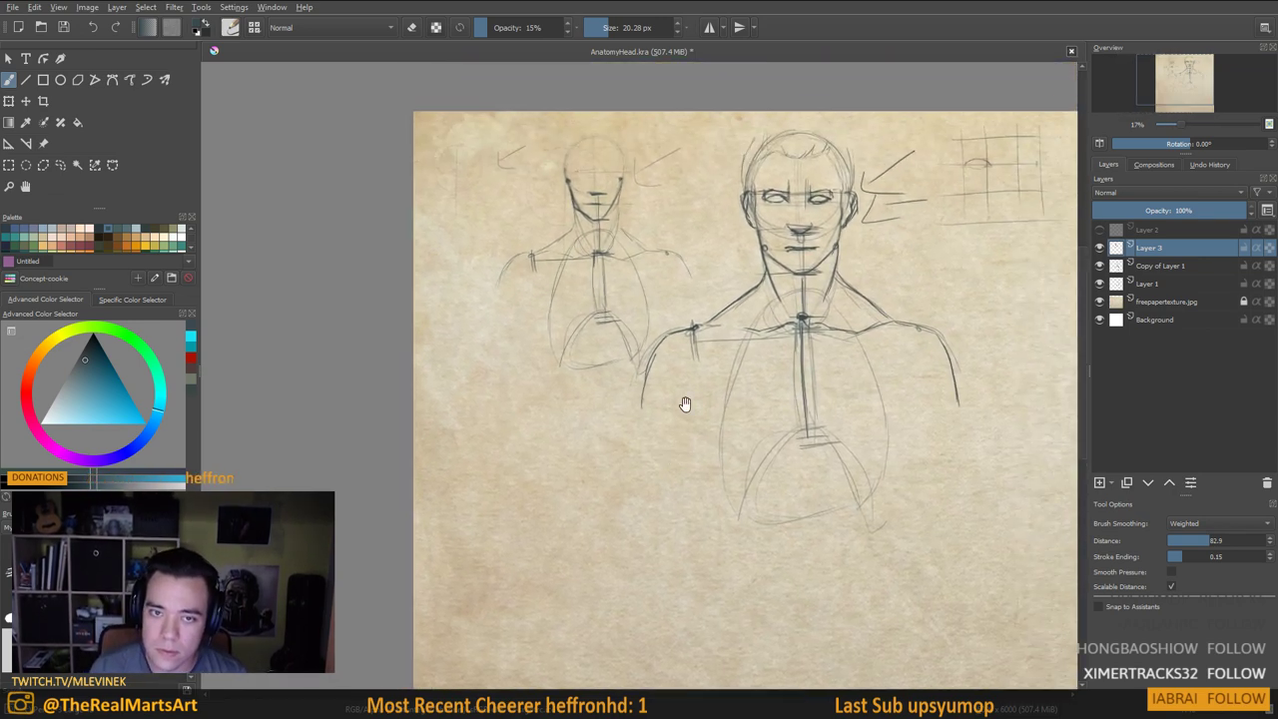
pyautogui.moveTo(928, 293); pyautogui.dragTo(870, 247)
pyautogui.moveTo(899, 371)
pyautogui.mouseDown()
pyautogui.moveTo(912, 293)
pyautogui.moveTo(881, 367)
pyautogui.mouseUp()
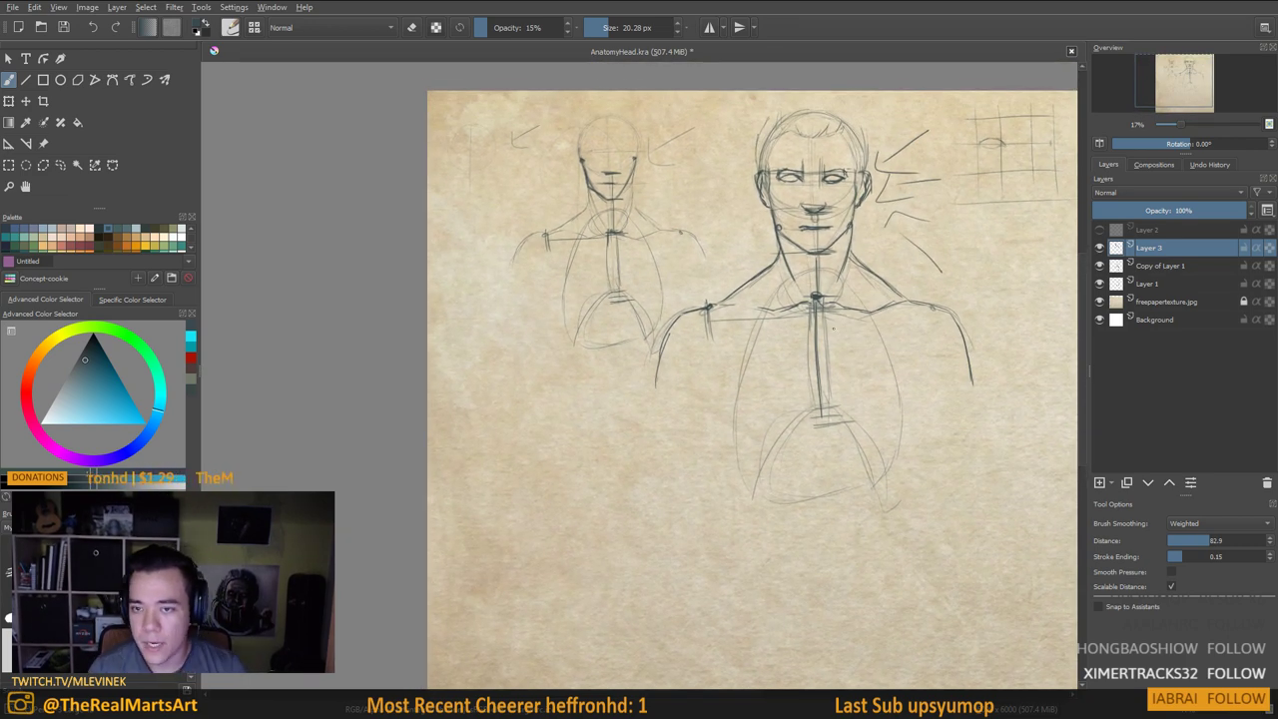
pyautogui.moveTo(764, 582); pyautogui.dragTo(752, 621)
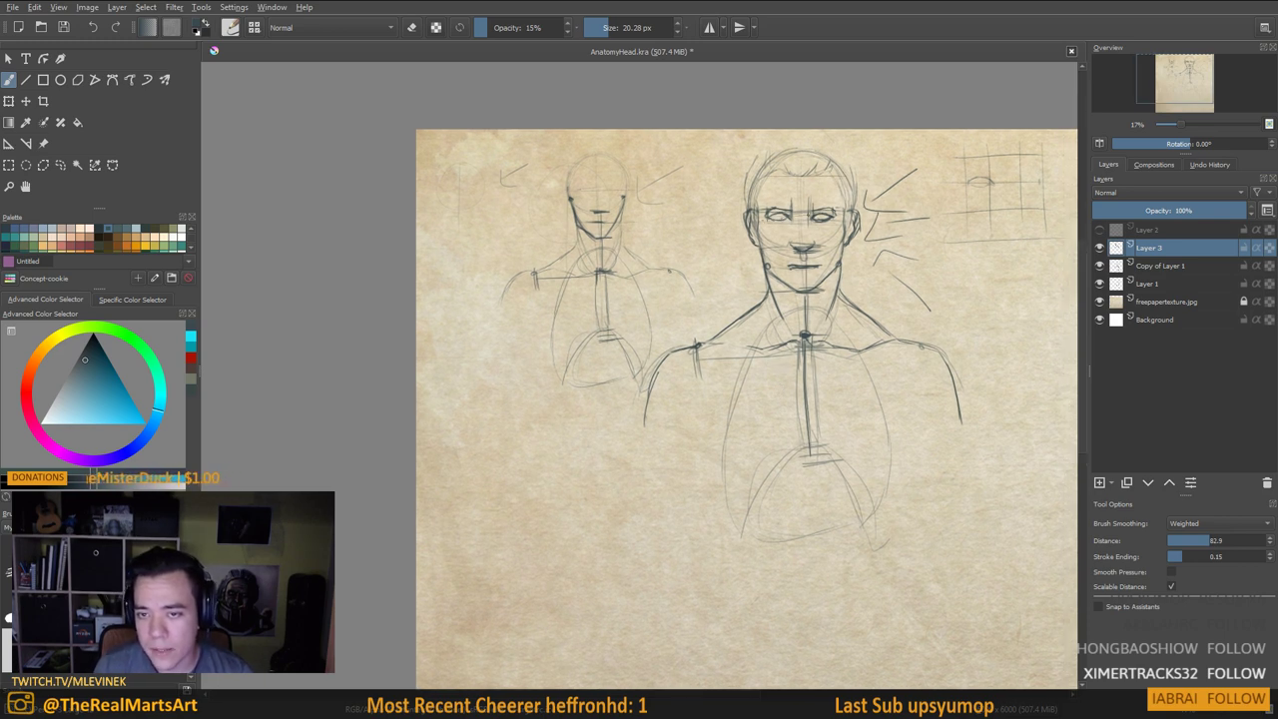
# Reinforce the side of the large figure's neck just below the jaw with short vertical strokes
pyautogui.moveTo(789, 278)
pyautogui.mouseDown()
pyautogui.moveTo(809, 254)
pyautogui.moveTo(800, 269)
pyautogui.mouseUp()
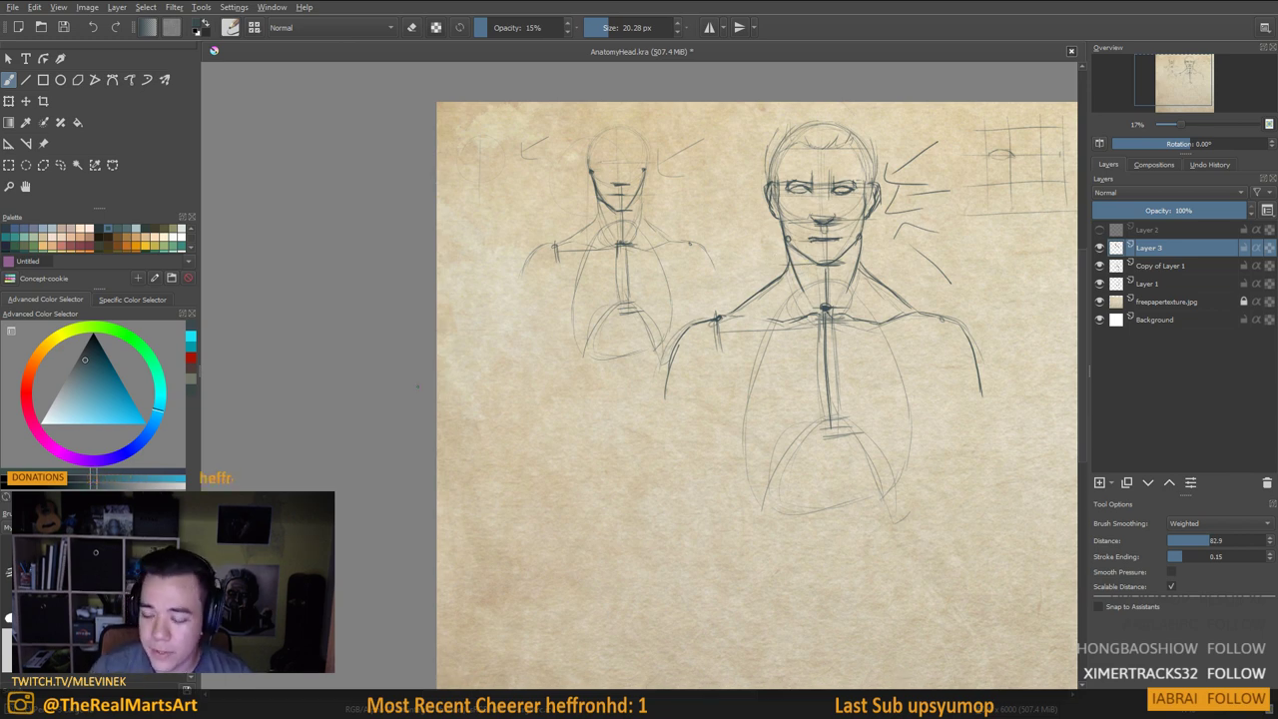
pyautogui.moveTo(744, 280); pyautogui.dragTo(666, 334)
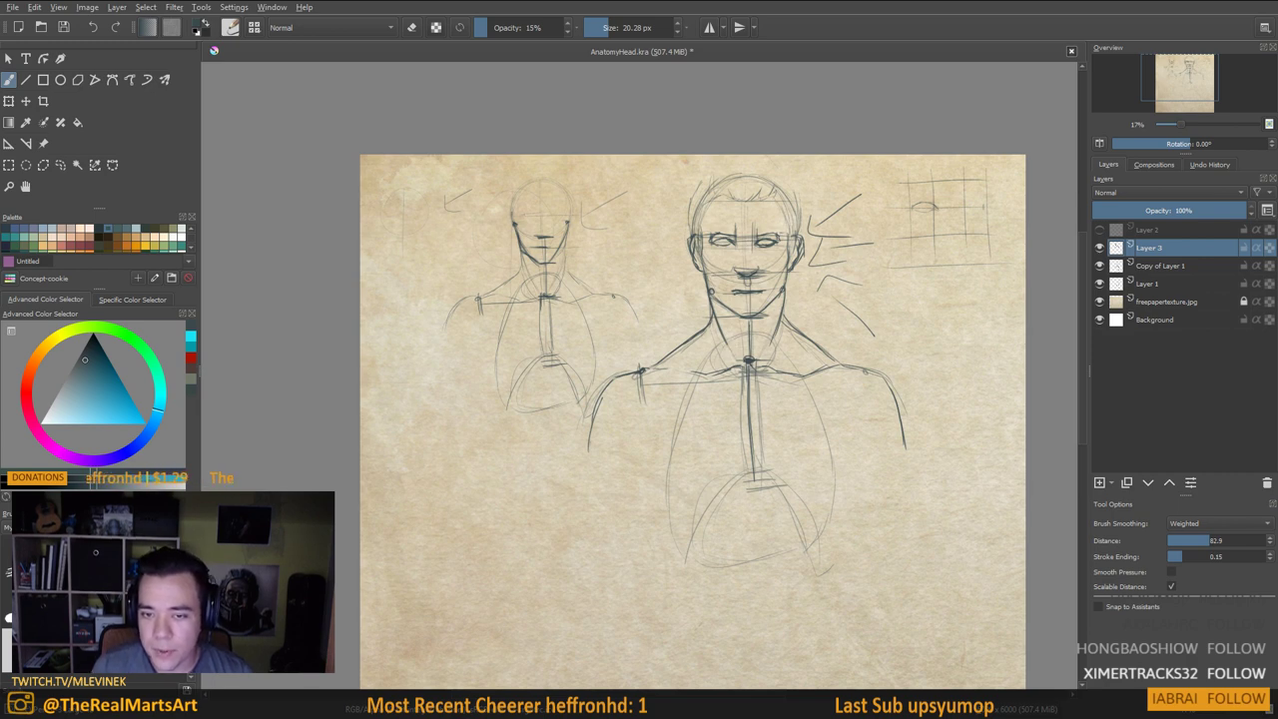
pyautogui.moveTo(785, 294); pyautogui.dragTo(785, 320)
pyautogui.moveTo(786, 298); pyautogui.dragTo(788, 328)
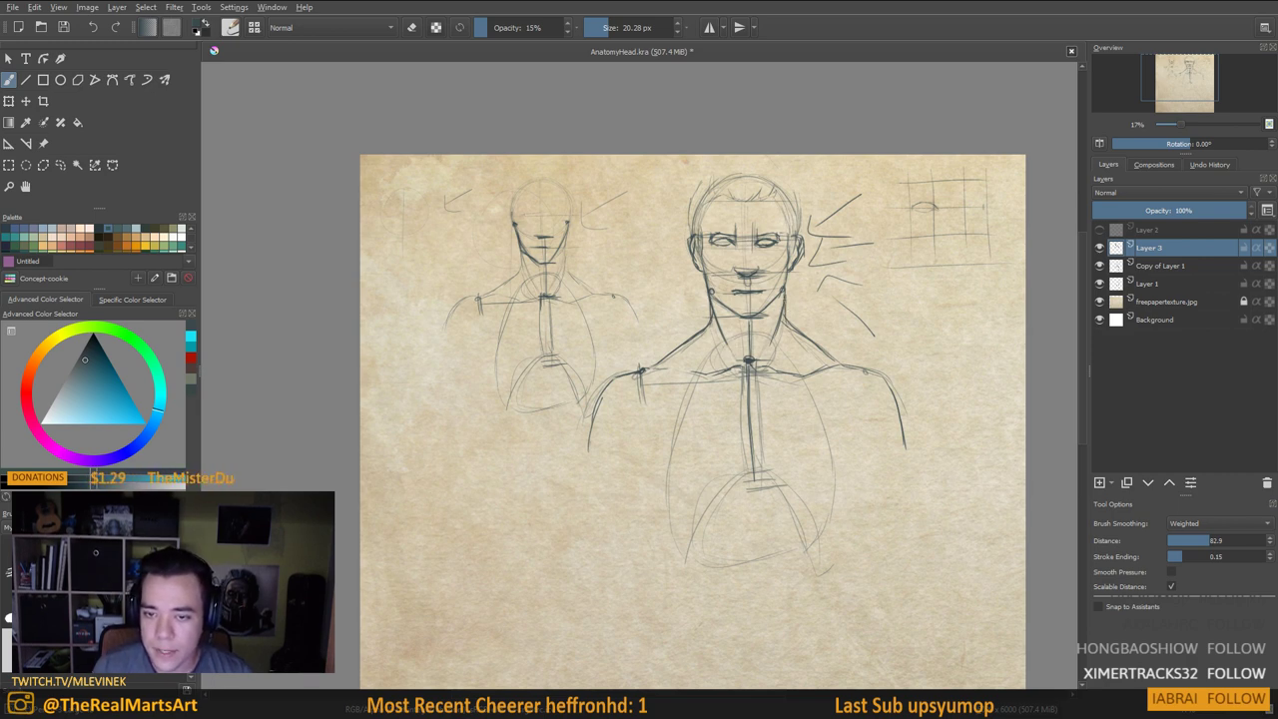
pyautogui.moveTo(780, 395); pyautogui.dragTo(788, 380)
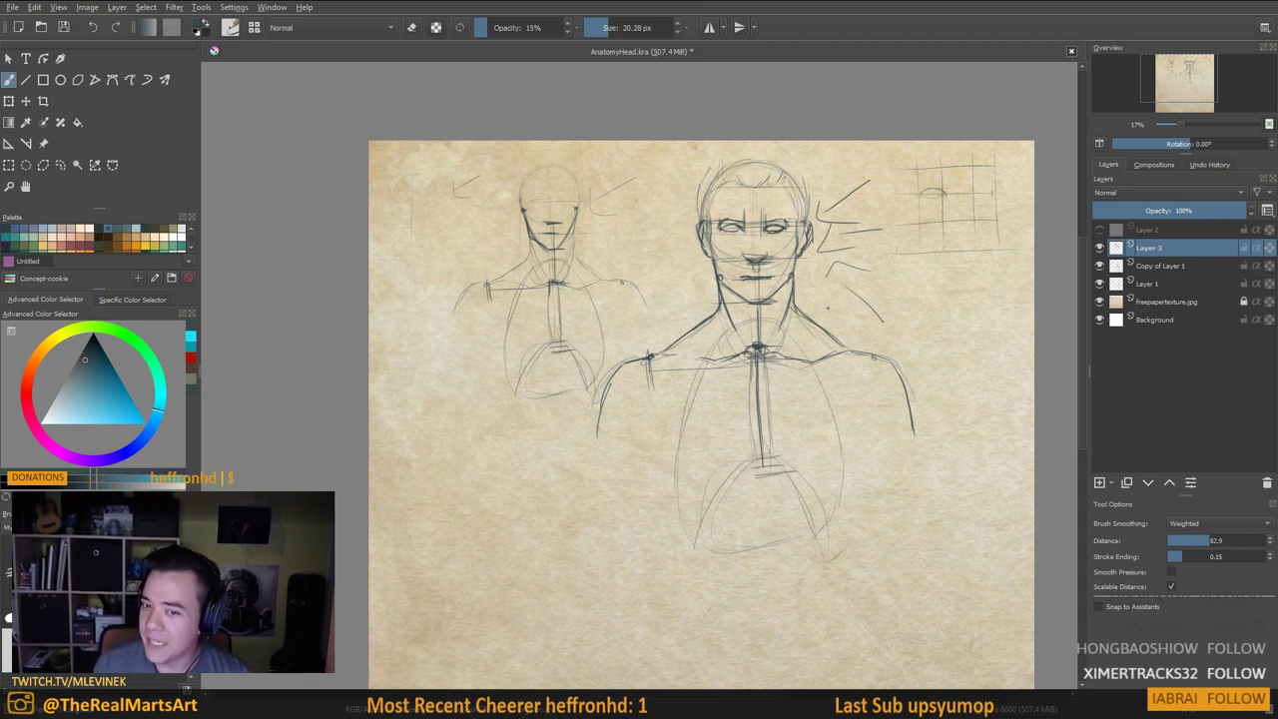
# Thicken the large figure's sternum with repeated vertical strokes from the throat pit to the rib arch
pyautogui.moveTo(740, 424); pyautogui.dragTo(742, 386)
pyautogui.moveTo(764, 315); pyautogui.dragTo(766, 401)
pyautogui.moveTo(766, 351); pyautogui.dragTo(768, 418)
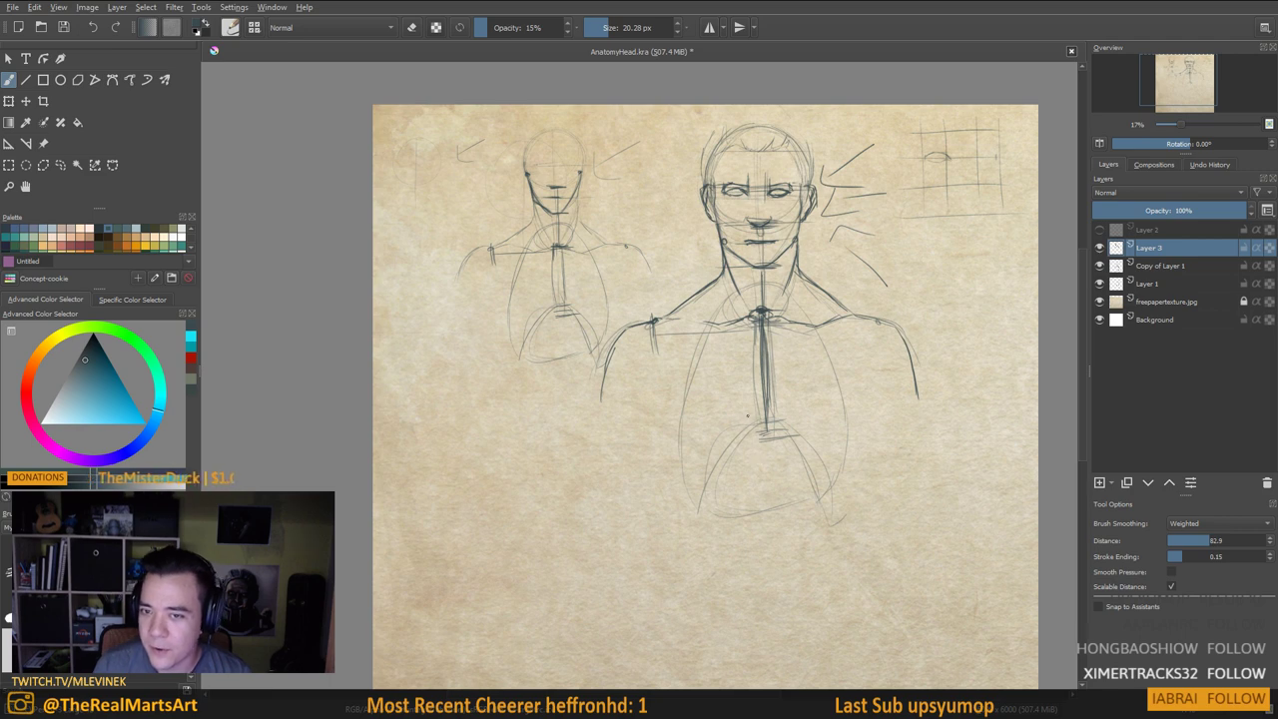
pyautogui.moveTo(756, 340)
pyautogui.mouseDown()
pyautogui.moveTo(767, 359)
pyautogui.moveTo(689, 333)
pyautogui.moveTo(722, 337)
pyautogui.moveTo(701, 353)
pyautogui.moveTo(832, 337)
pyautogui.moveTo(870, 425)
pyautogui.mouseUp()
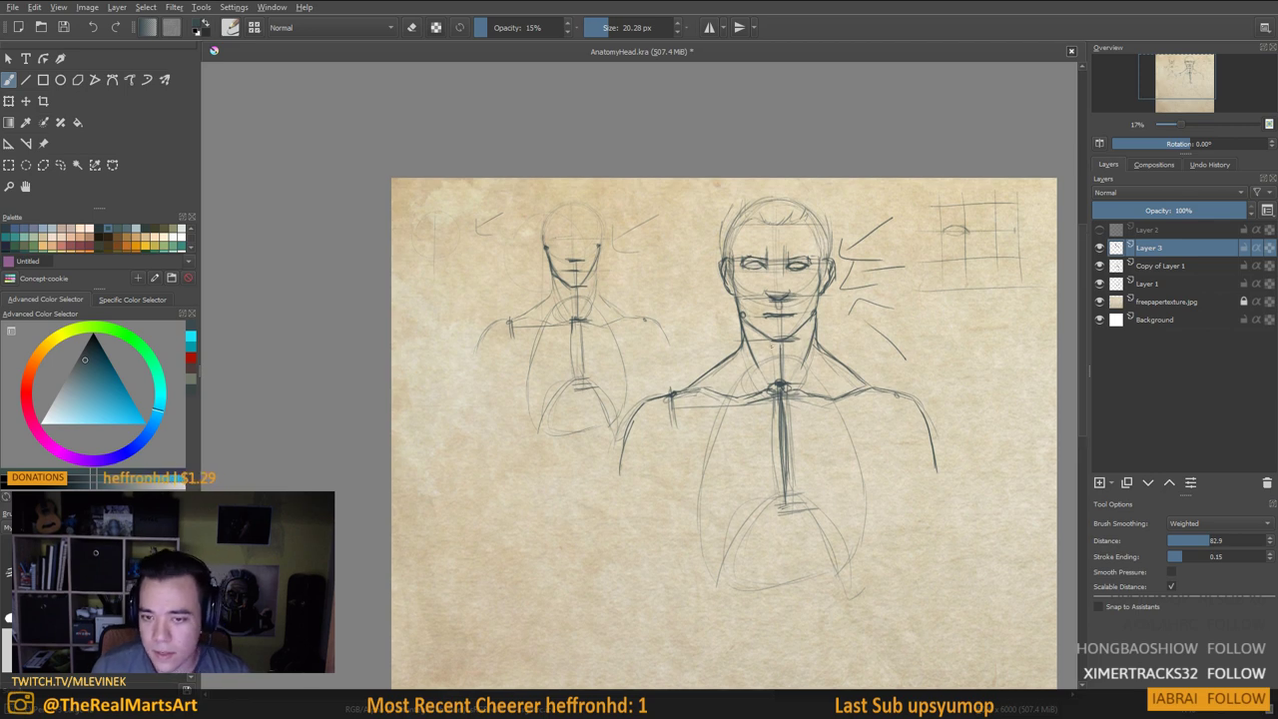
# Add a small V-shaped throat mark below the chin and sketch a neck muscle line from the jaw toward the throat pit
pyautogui.moveTo(771, 346)
pyautogui.mouseDown()
pyautogui.moveTo(774, 372)
pyautogui.moveTo(758, 346)
pyautogui.mouseUp()
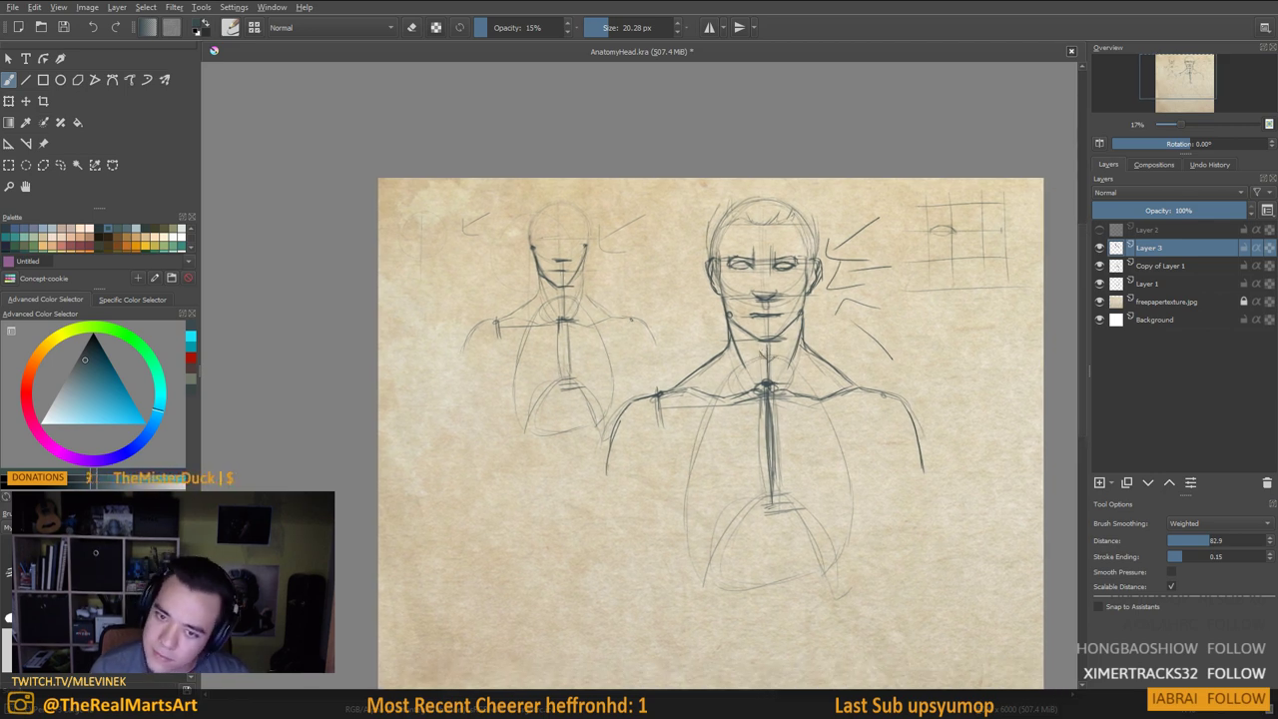
pyautogui.moveTo(793, 414); pyautogui.dragTo(796, 423)
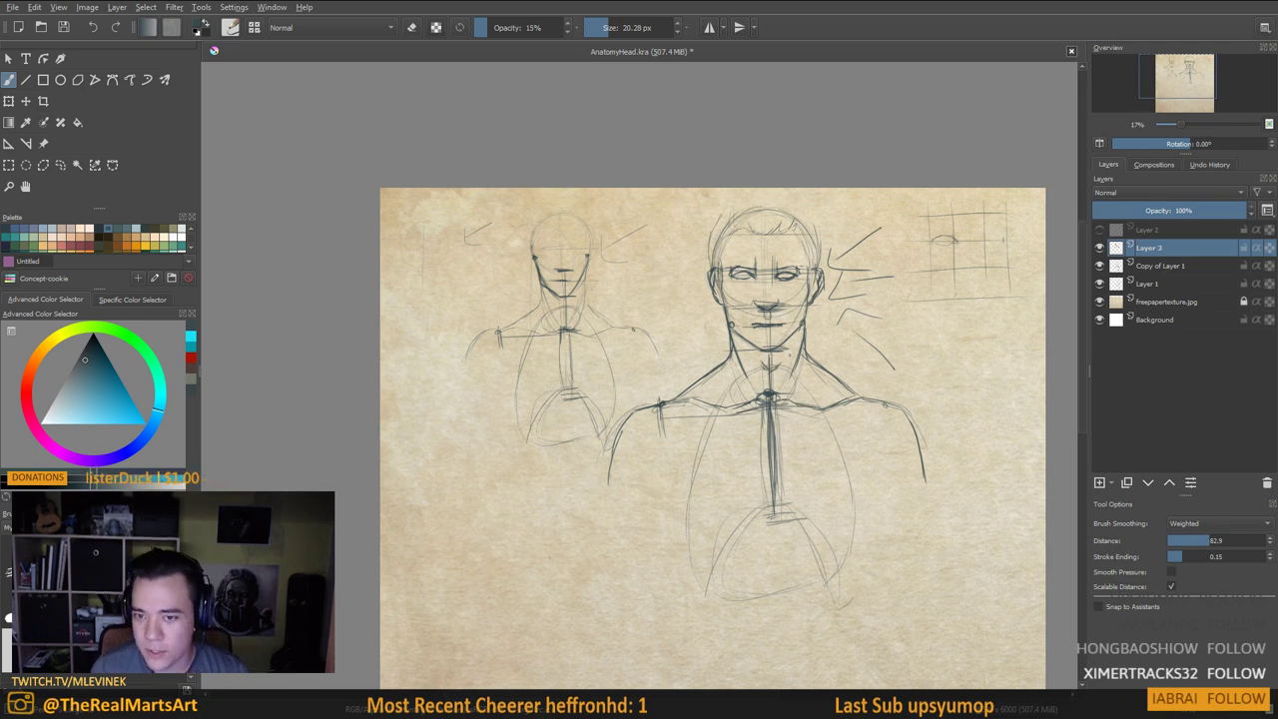
pyautogui.moveTo(801, 332); pyautogui.dragTo(782, 378)
pyautogui.moveTo(732, 288); pyautogui.dragTo(739, 326)
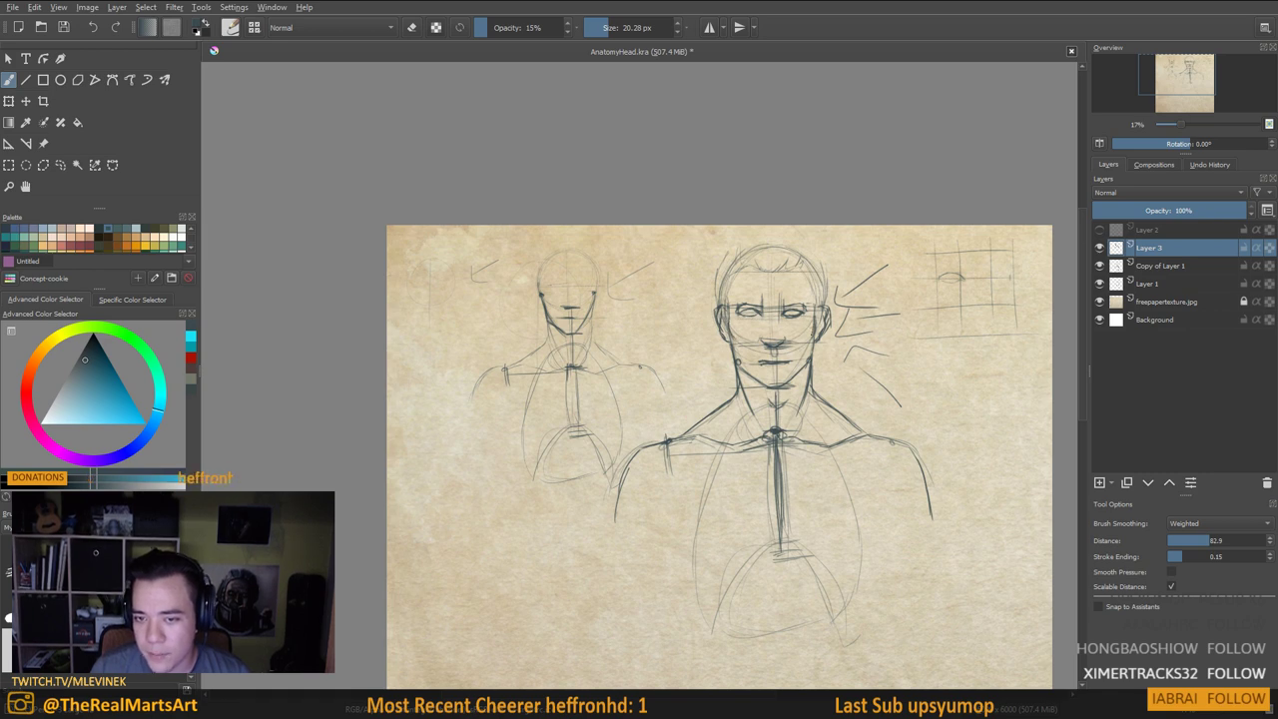
# Draw two short slanted marks beside the large head's jaw, roughly level with the nose base and the mouth
pyautogui.moveTo(806, 359); pyautogui.dragTo(794, 375)
pyautogui.moveTo(728, 386); pyautogui.dragTo(722, 355)
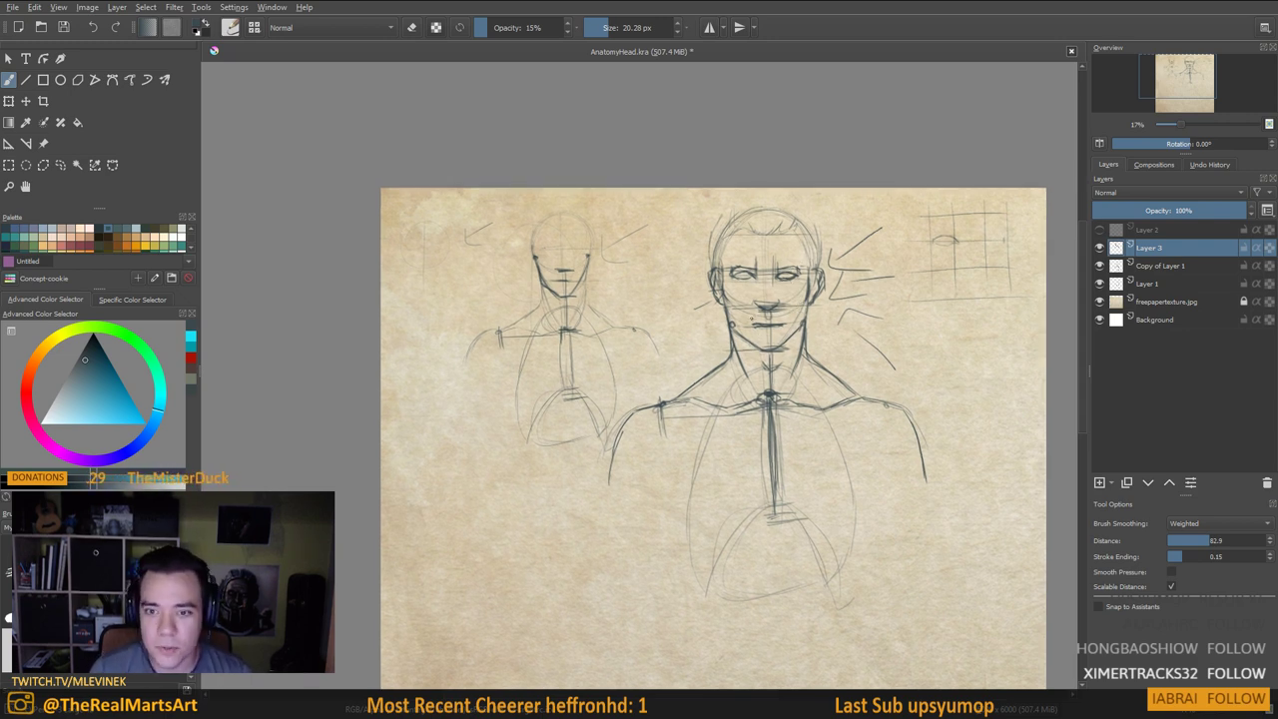
pyautogui.moveTo(770, 345); pyautogui.dragTo(776, 339)
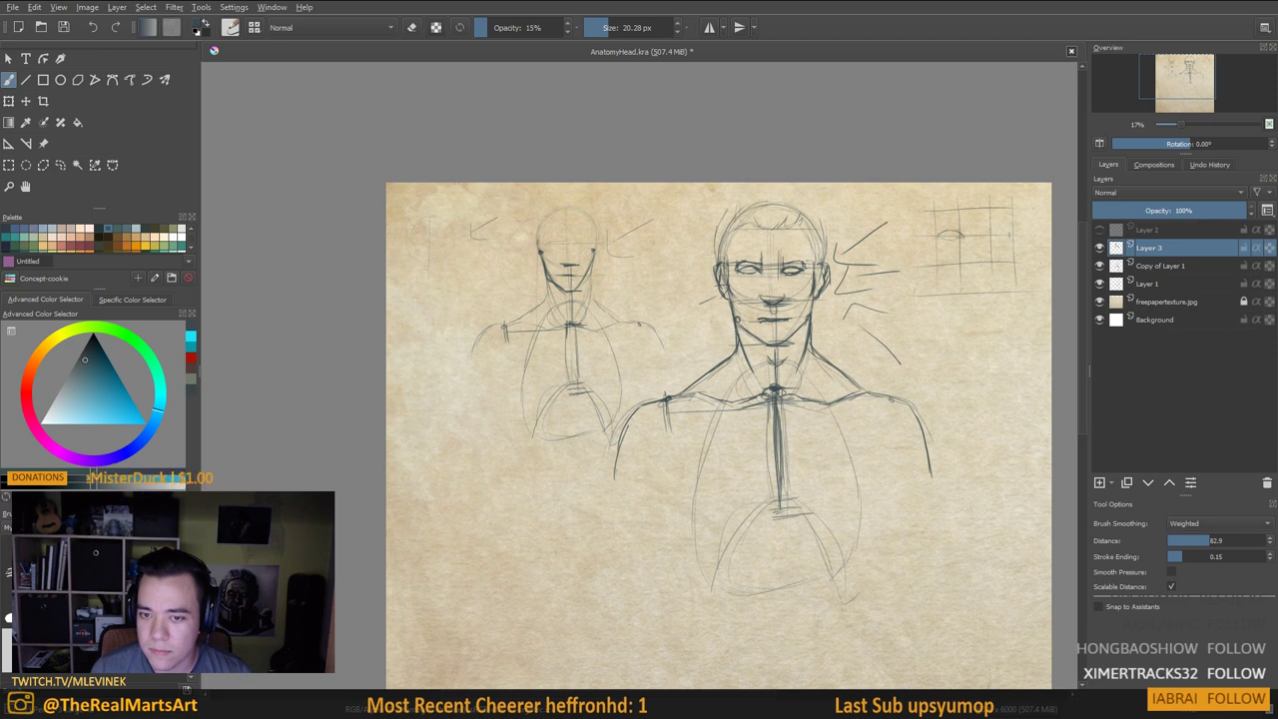
pyautogui.moveTo(759, 372); pyautogui.dragTo(730, 375)
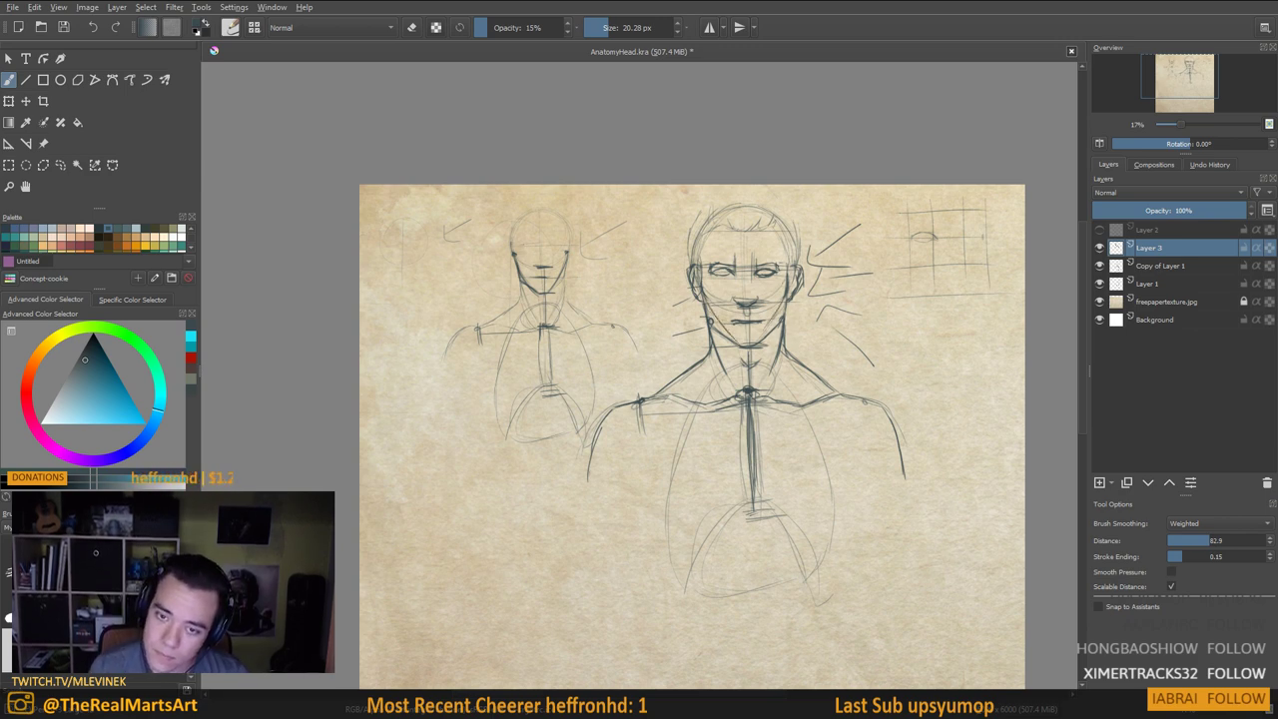
pyautogui.moveTo(738, 340); pyautogui.dragTo(749, 343)
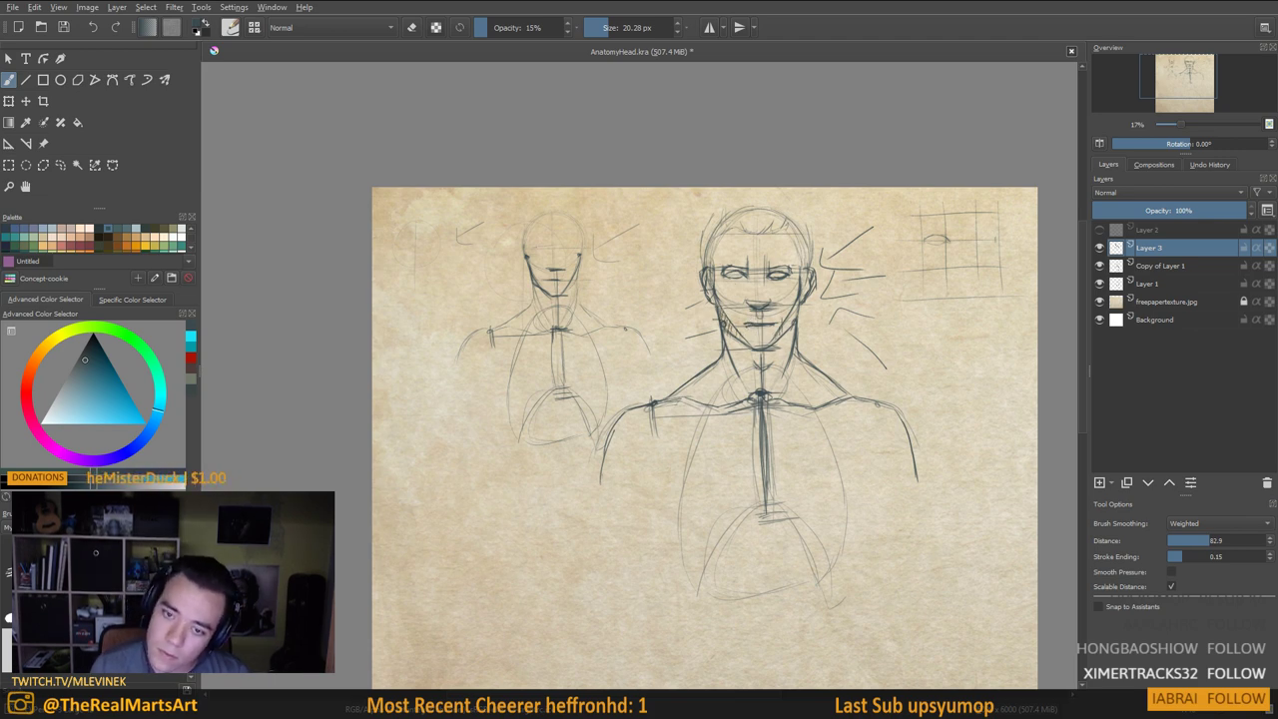
# Reinforce the large head's curve below the nose from ear to ear and outline the hair over the crown
pyautogui.moveTo(787, 317)
pyautogui.mouseDown()
pyautogui.moveTo(782, 330)
pyautogui.moveTo(794, 318)
pyautogui.mouseUp()
pyautogui.moveTo(814, 371); pyautogui.dragTo(829, 350)
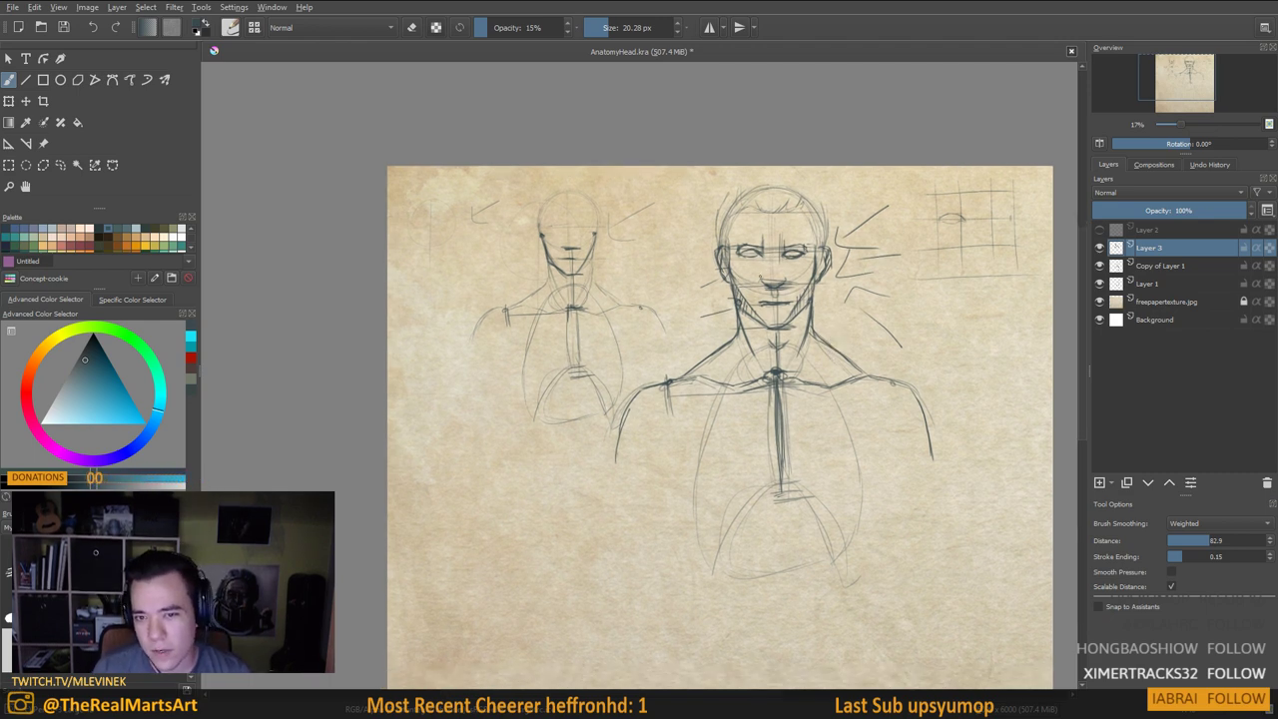
pyautogui.moveTo(738, 276)
pyautogui.mouseDown()
pyautogui.moveTo(776, 297)
pyautogui.moveTo(817, 274)
pyautogui.mouseUp()
pyautogui.moveTo(718, 220)
pyautogui.mouseDown()
pyautogui.moveTo(759, 182)
pyautogui.moveTo(785, 179)
pyautogui.moveTo(830, 233)
pyautogui.mouseUp()
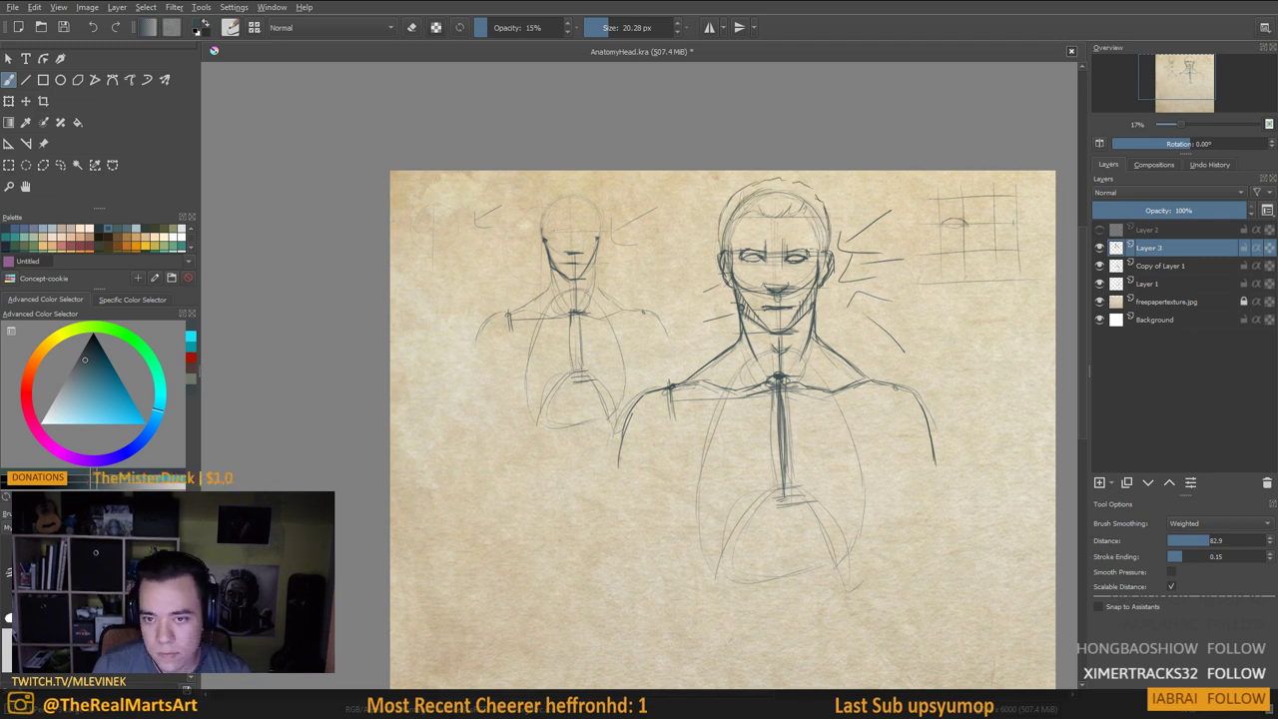
# Draw the irises in both eyes of the large head and touch up one eye's upper contour
pyautogui.moveTo(766, 264); pyautogui.dragTo(768, 255)
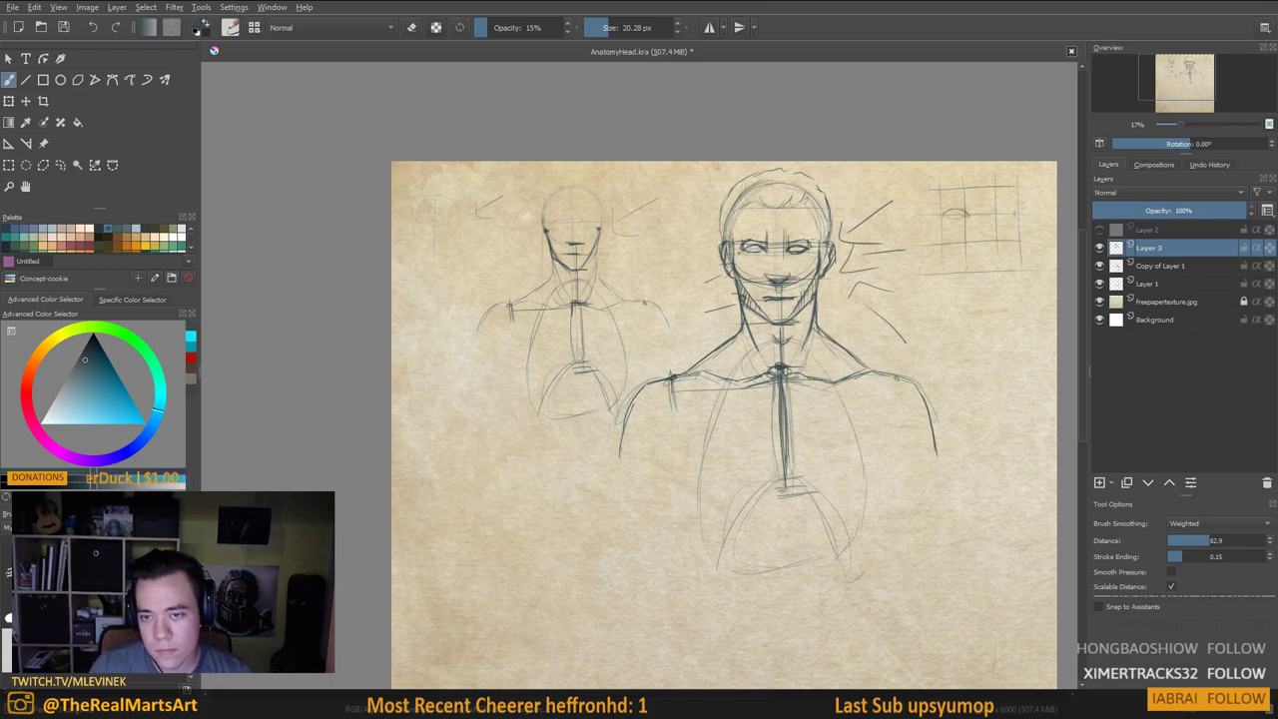
pyautogui.scroll(4, 779, 238)
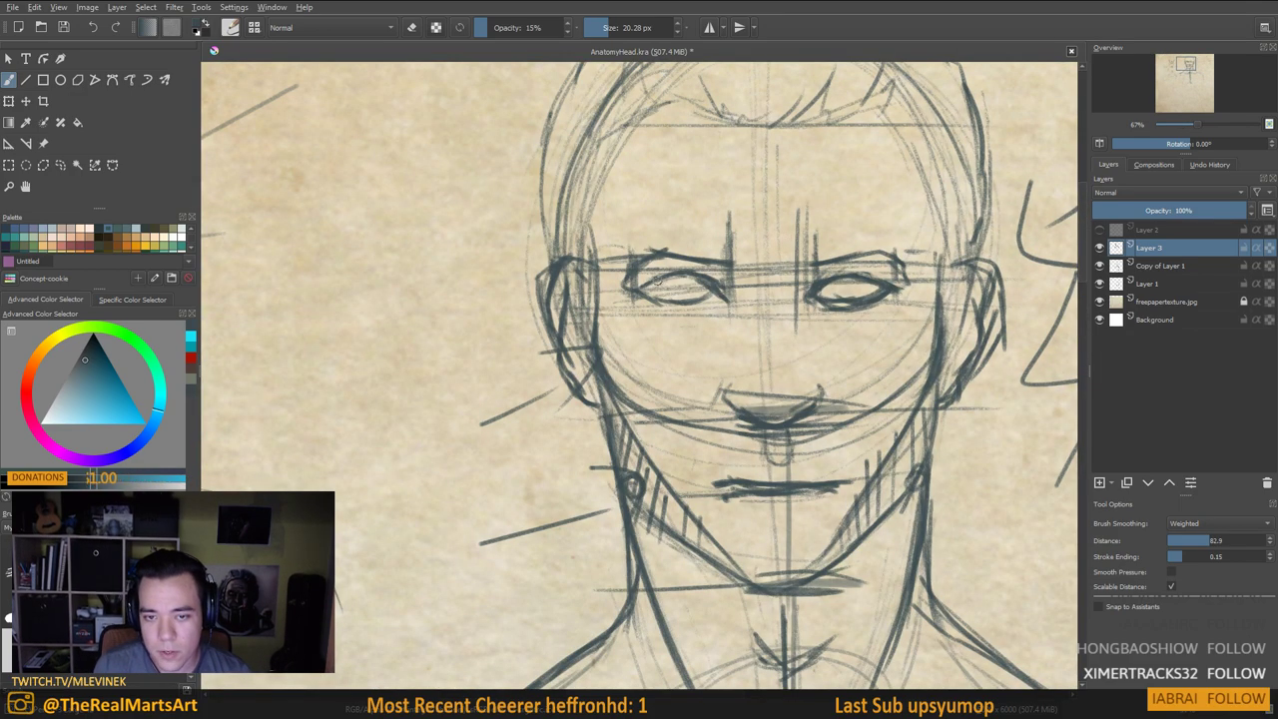
pyautogui.moveTo(660, 282)
pyautogui.mouseDown()
pyautogui.moveTo(661, 295)
pyautogui.moveTo(679, 282)
pyautogui.moveTo(698, 298)
pyautogui.mouseUp()
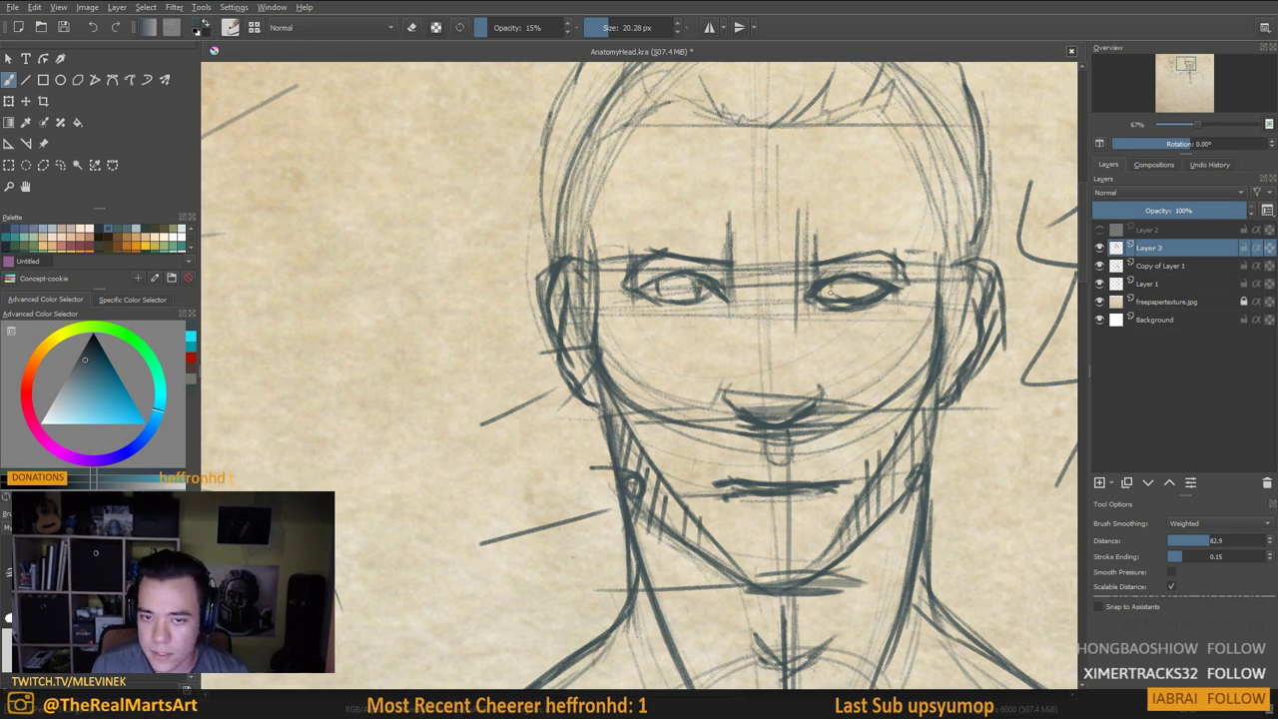
pyautogui.moveTo(831, 287)
pyautogui.mouseDown()
pyautogui.moveTo(868, 296)
pyautogui.moveTo(851, 269)
pyautogui.moveTo(821, 286)
pyautogui.moveTo(871, 271)
pyautogui.moveTo(898, 285)
pyautogui.mouseUp()
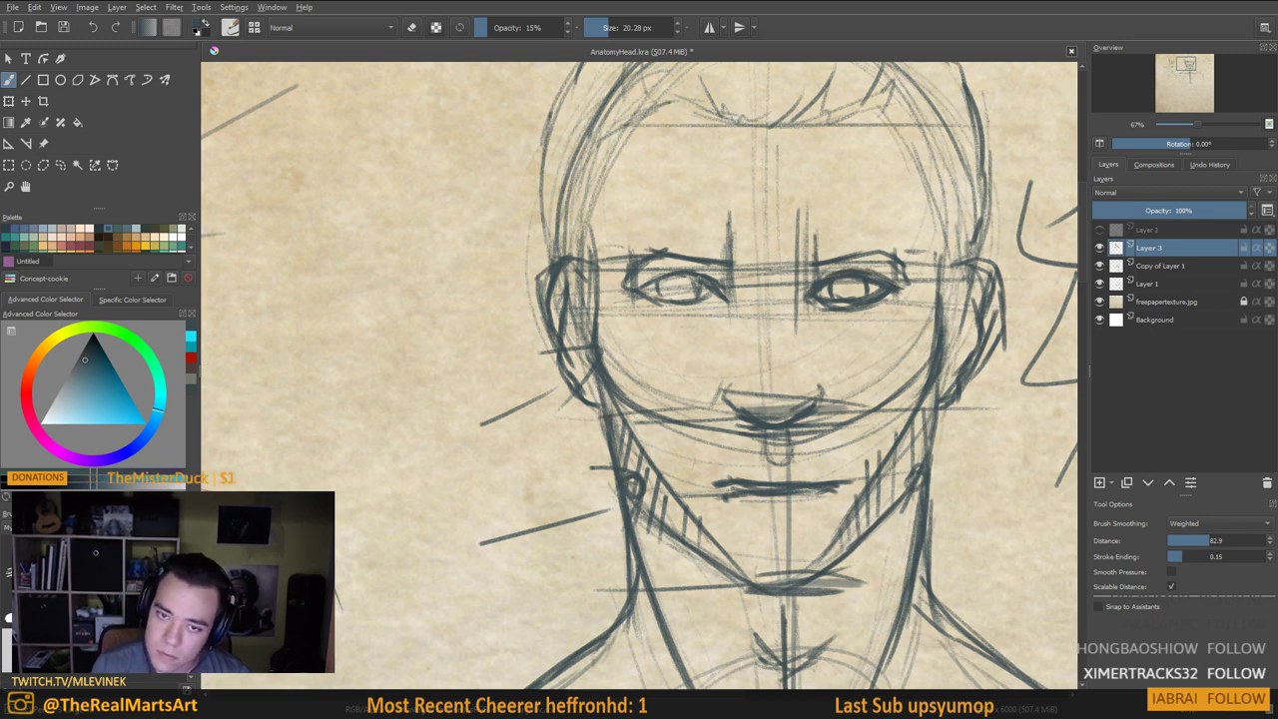
pyautogui.moveTo(665, 273)
pyautogui.mouseDown()
pyautogui.moveTo(705, 280)
pyautogui.moveTo(635, 285)
pyautogui.mouseUp()
pyautogui.scroll(-4, 717, 250)
pyautogui.scroll(2, 759, 303)
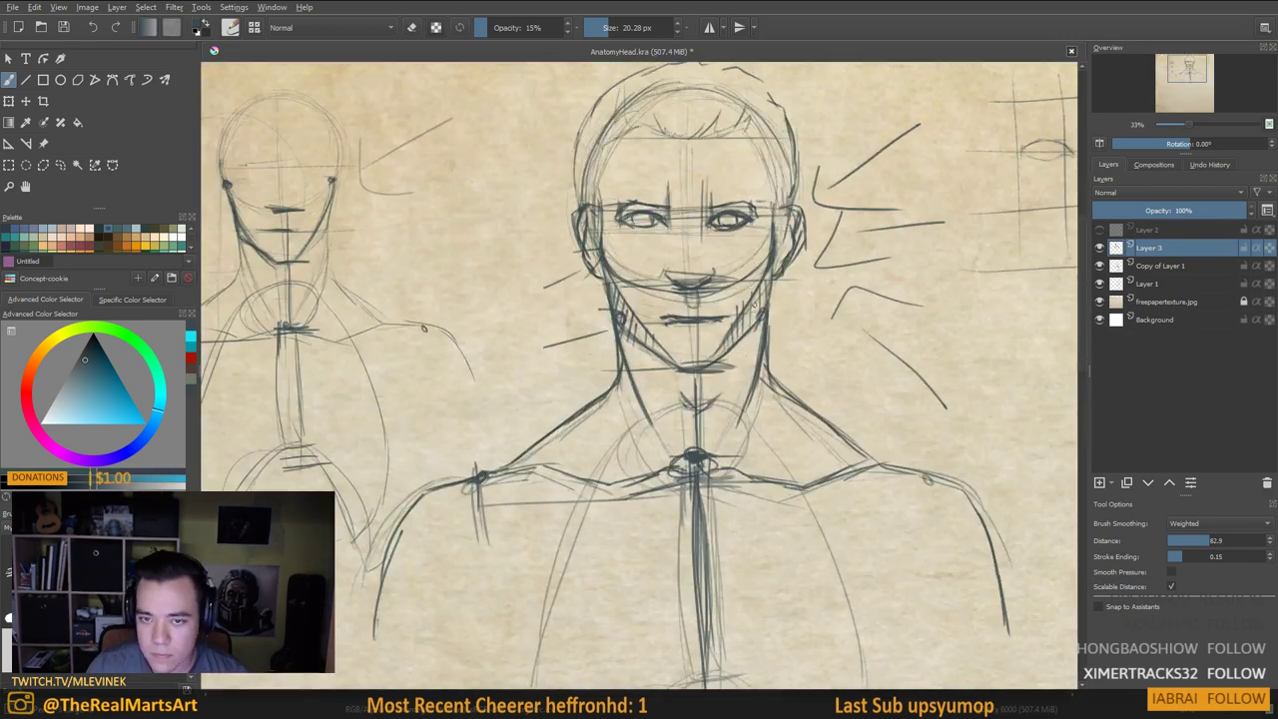
pyautogui.press('-')
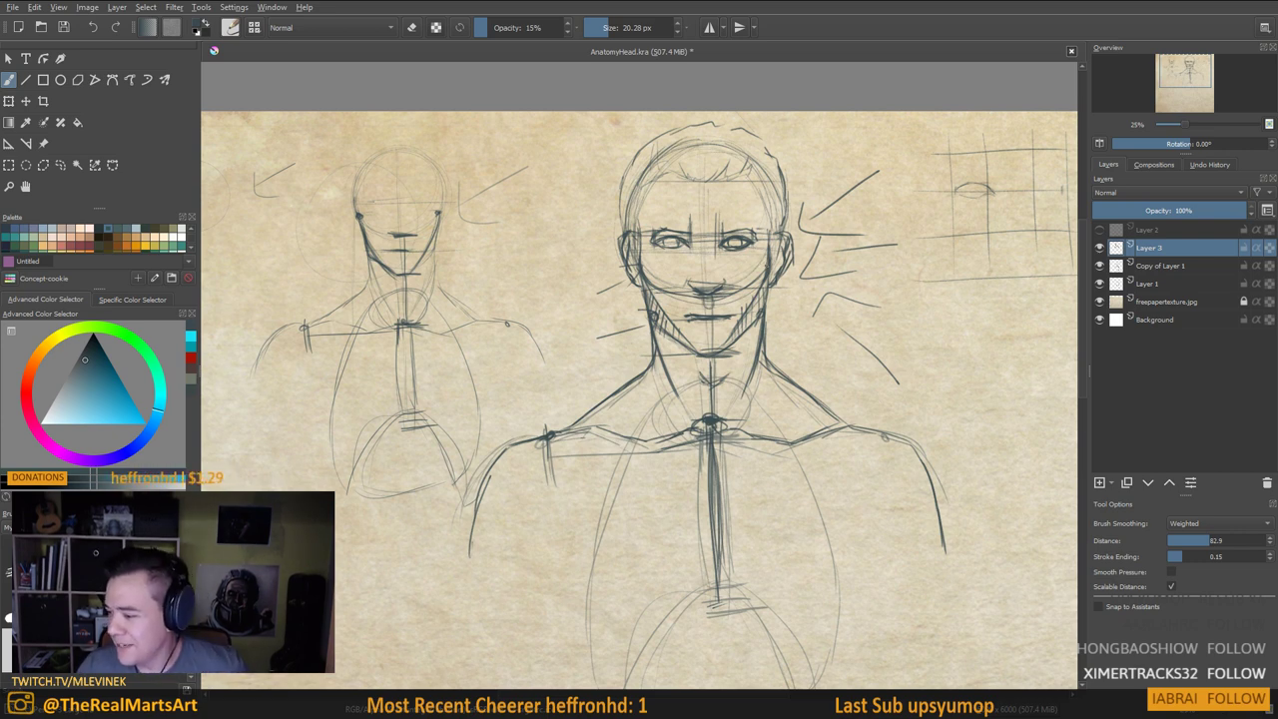
# Hide Layer 3 and add a new paint layer directly above Copy of Layer 1
pyautogui.moveTo(727, 385)
pyautogui.mouseDown()
pyautogui.moveTo(772, 389)
pyautogui.moveTo(782, 374)
pyautogui.moveTo(780, 412)
pyautogui.moveTo(960, 291)
pyautogui.moveTo(909, 209)
pyautogui.mouseUp()
pyautogui.scroll(-1, 783, 400)
pyautogui.scroll(1, 860, 335)
pyautogui.scroll(-3, 858, 347)
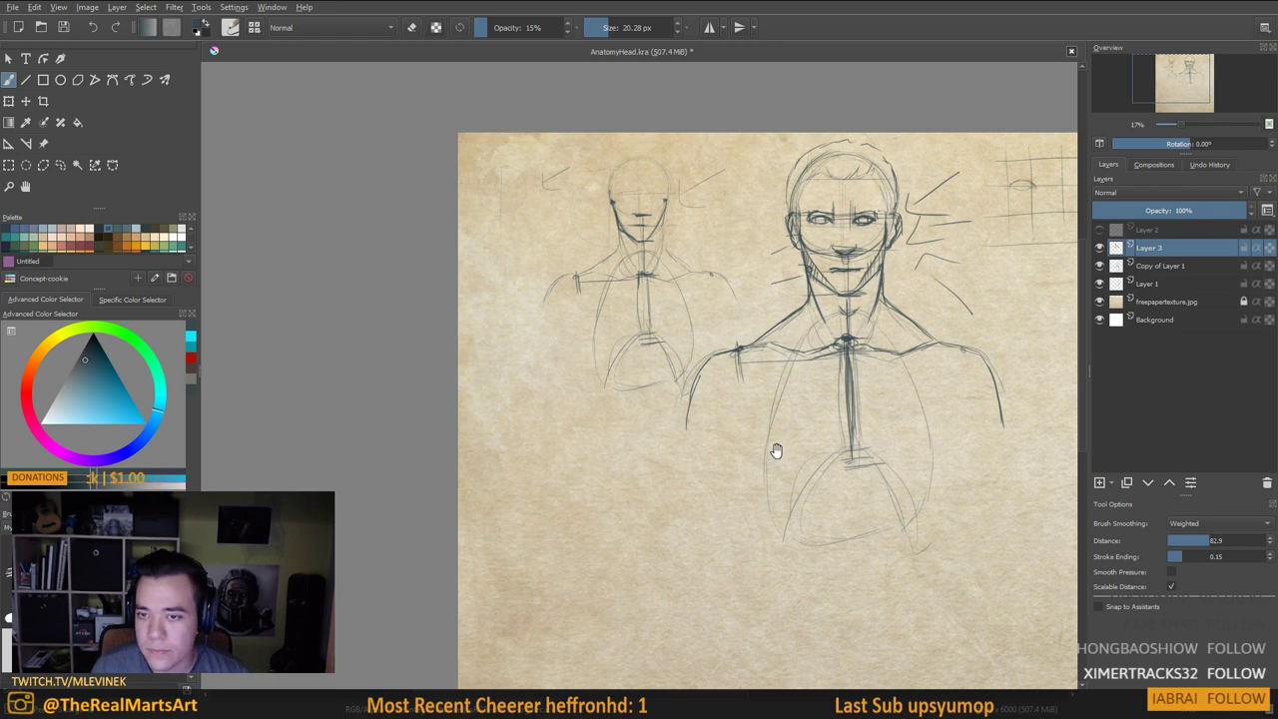
pyautogui.scroll(2, 773, 448)
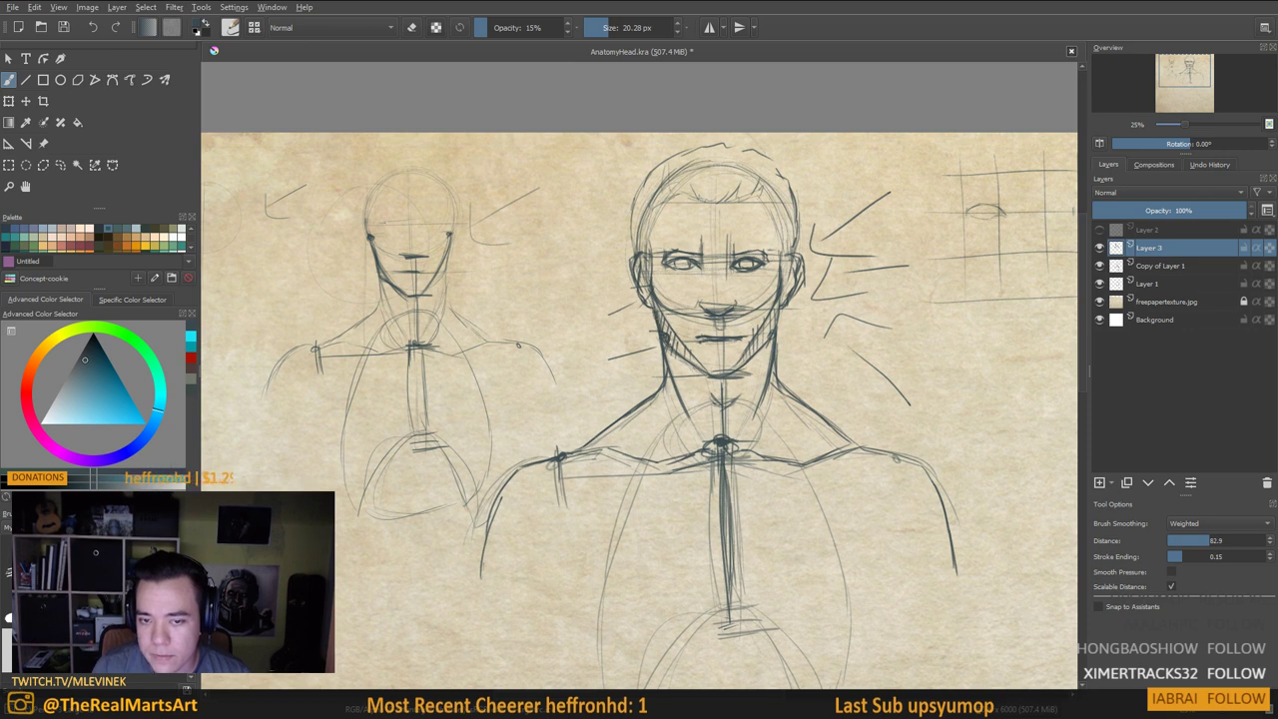
pyautogui.click(1100, 247)
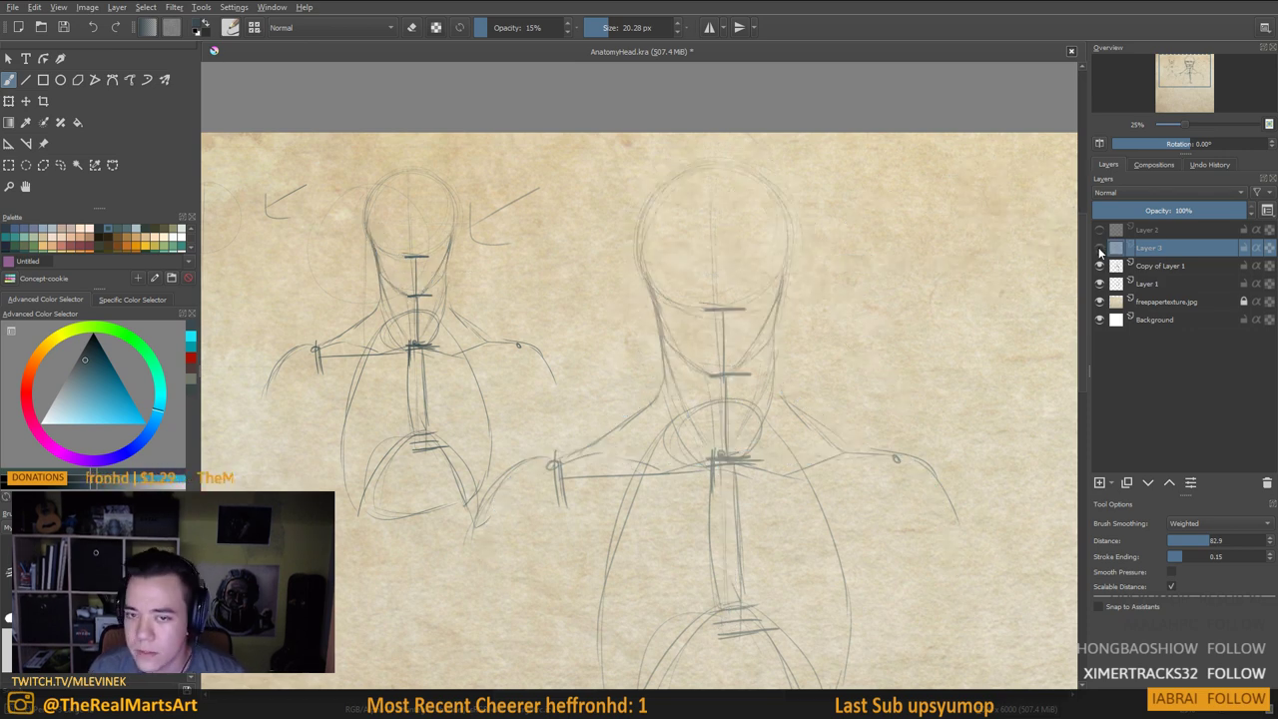
pyautogui.click(1100, 248)
pyautogui.click(1100, 248)
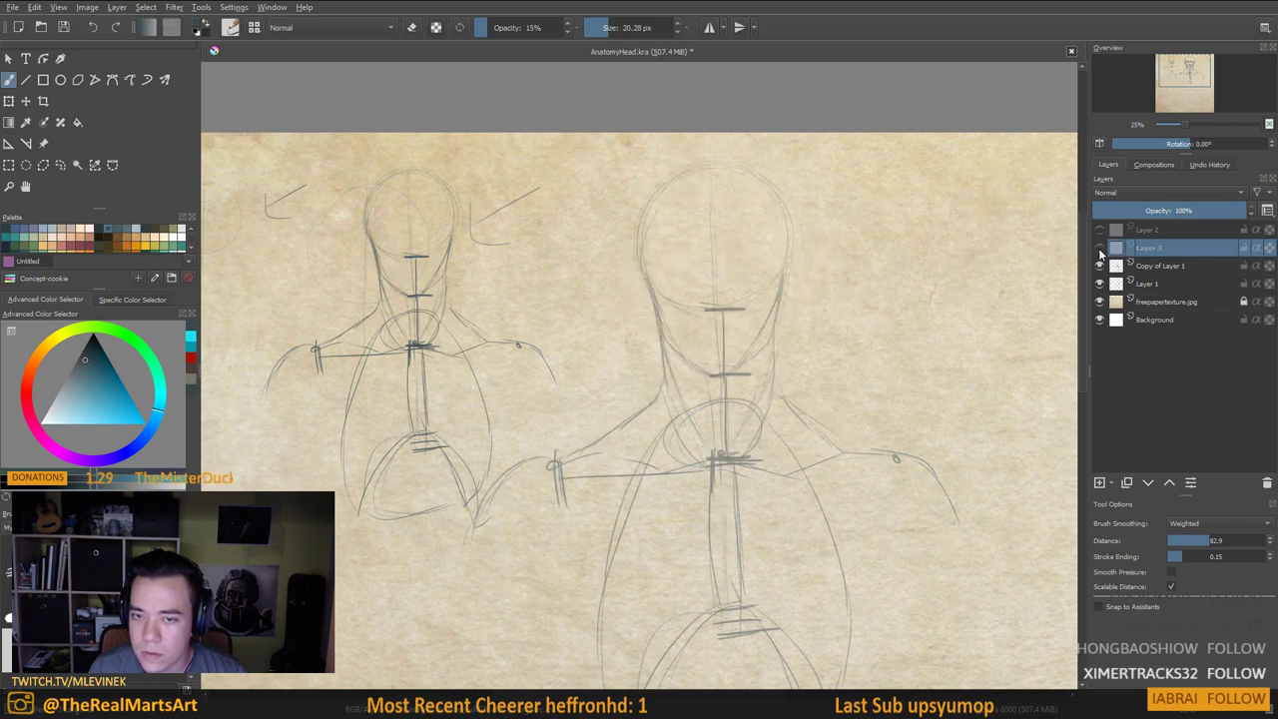
pyautogui.click(1162, 270)
pyautogui.click(1101, 483)
# Check the construction sketch mirrored, then draw one side of the large head's jaw from the temple around the chin
pyautogui.scroll(1, 764, 300)
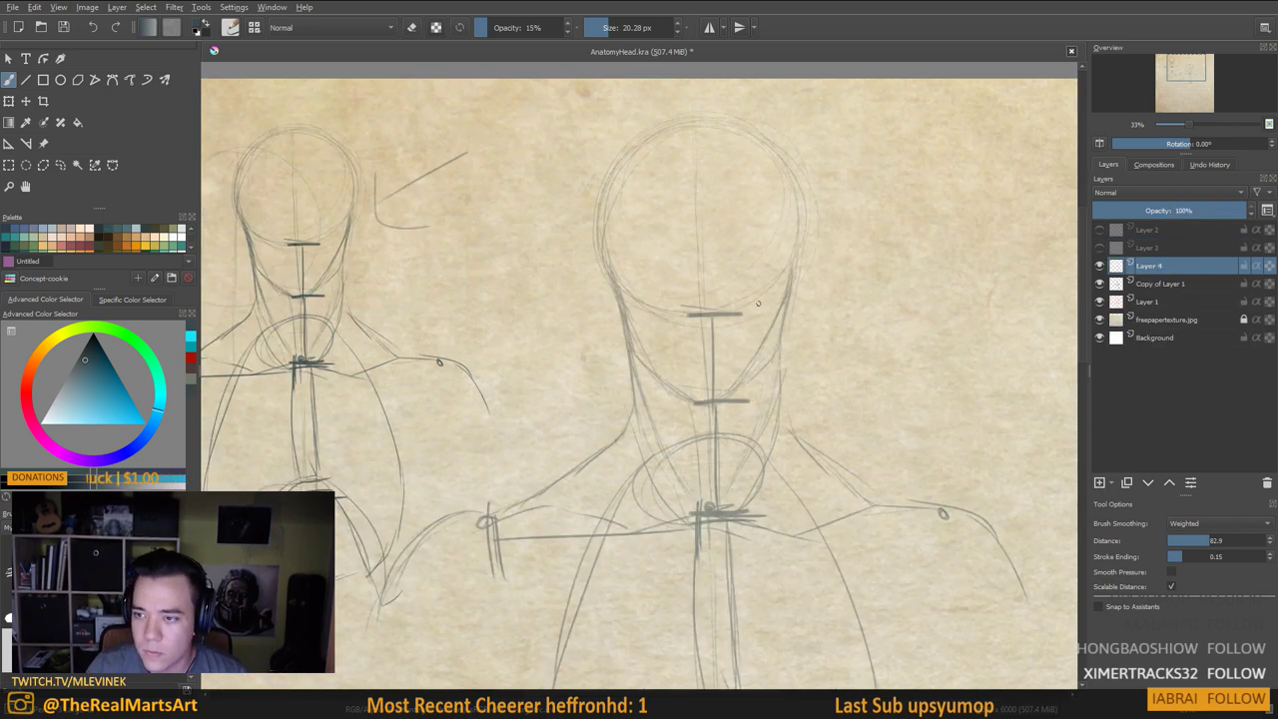
pyautogui.press('m')
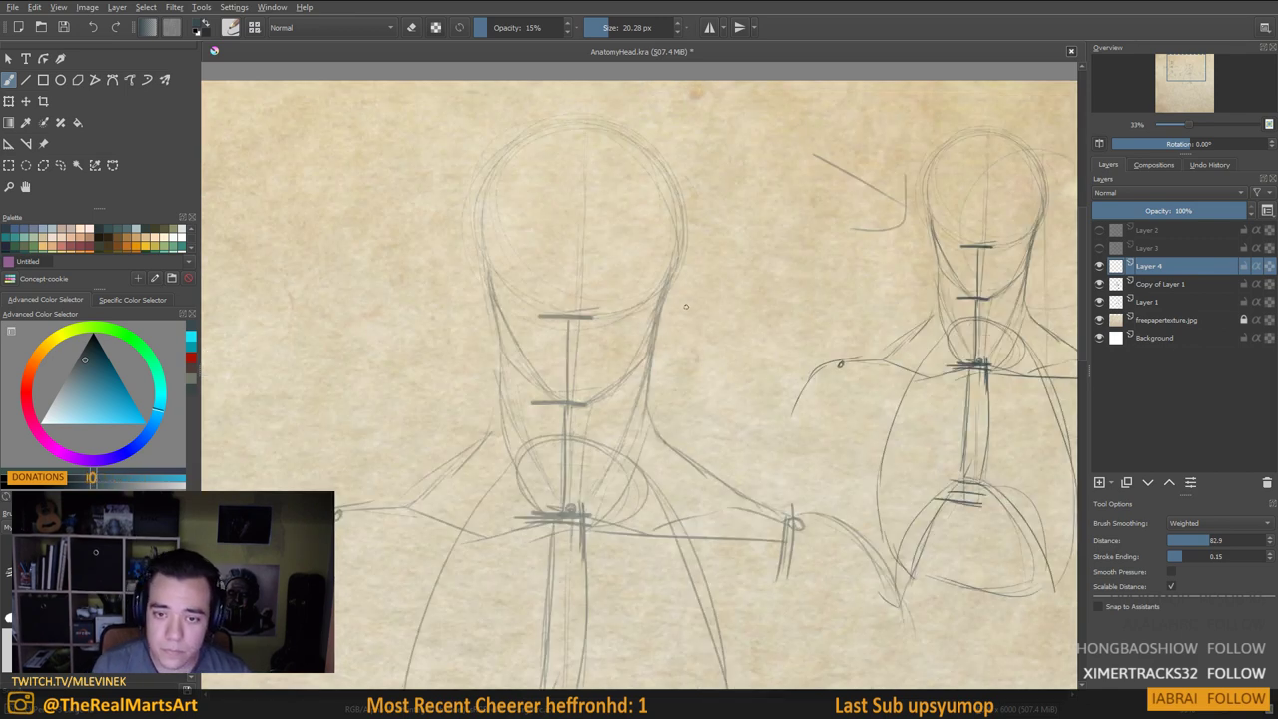
pyautogui.press('m')
pyautogui.moveTo(754, 314); pyautogui.dragTo(738, 276)
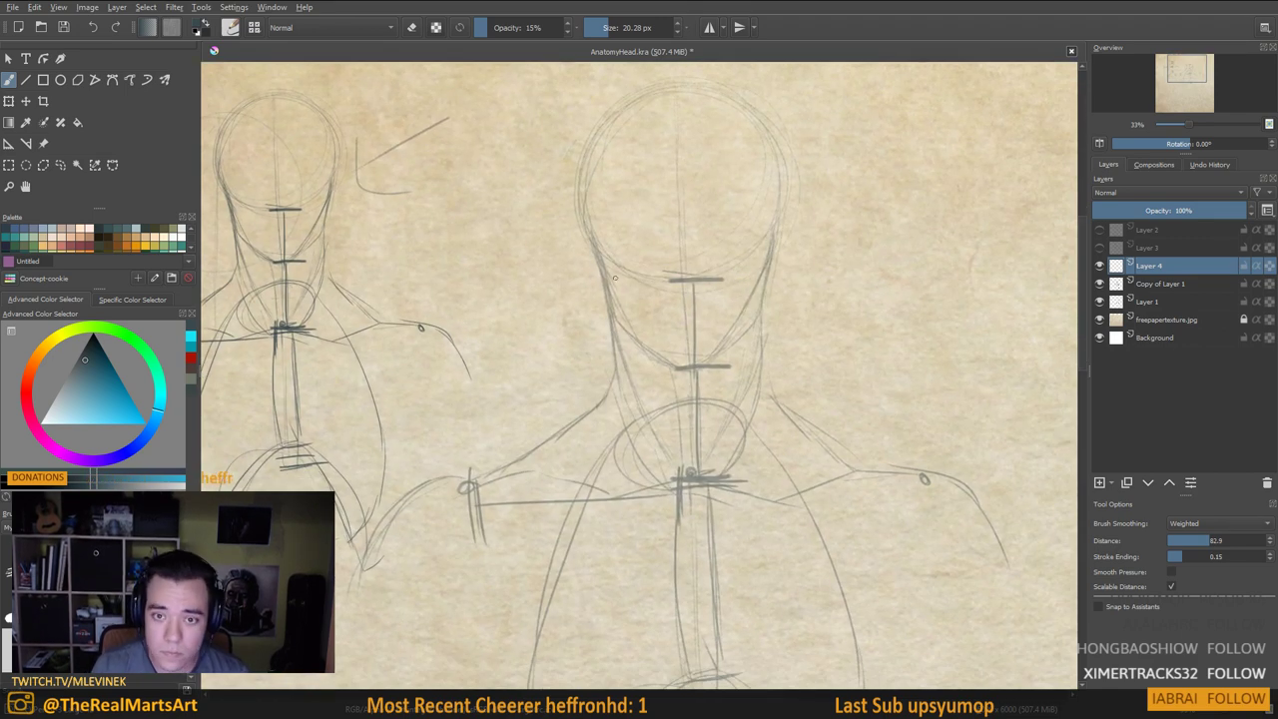
pyautogui.moveTo(646, 229); pyautogui.dragTo(620, 248)
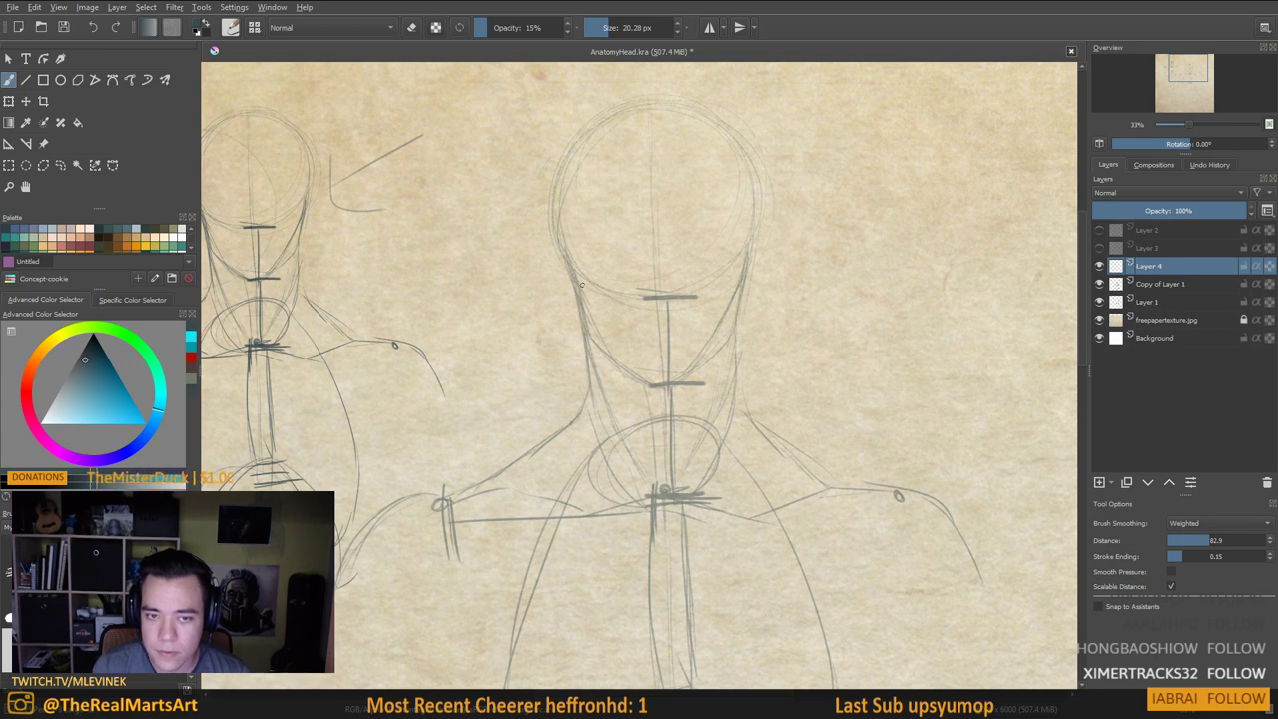
pyautogui.moveTo(560, 221)
pyautogui.mouseDown()
pyautogui.moveTo(620, 367)
pyautogui.moveTo(596, 344)
pyautogui.moveTo(654, 386)
pyautogui.mouseUp()
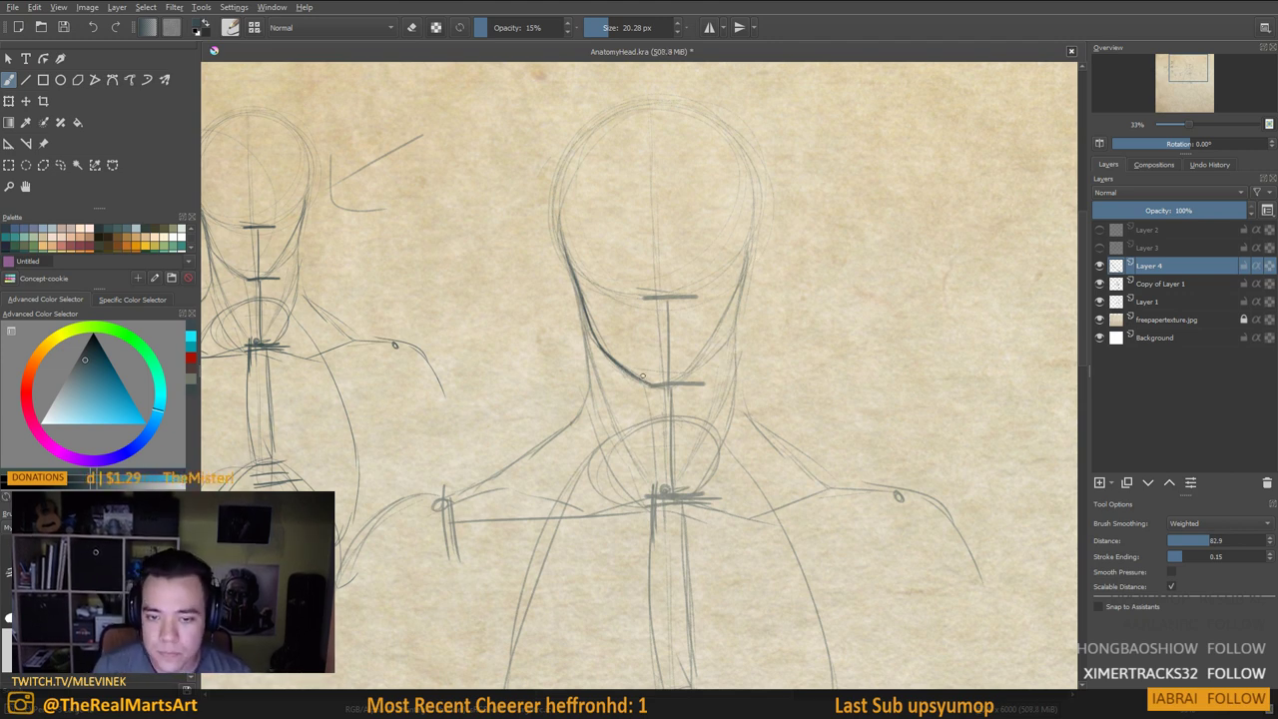
pyautogui.moveTo(667, 388); pyautogui.dragTo(702, 366)
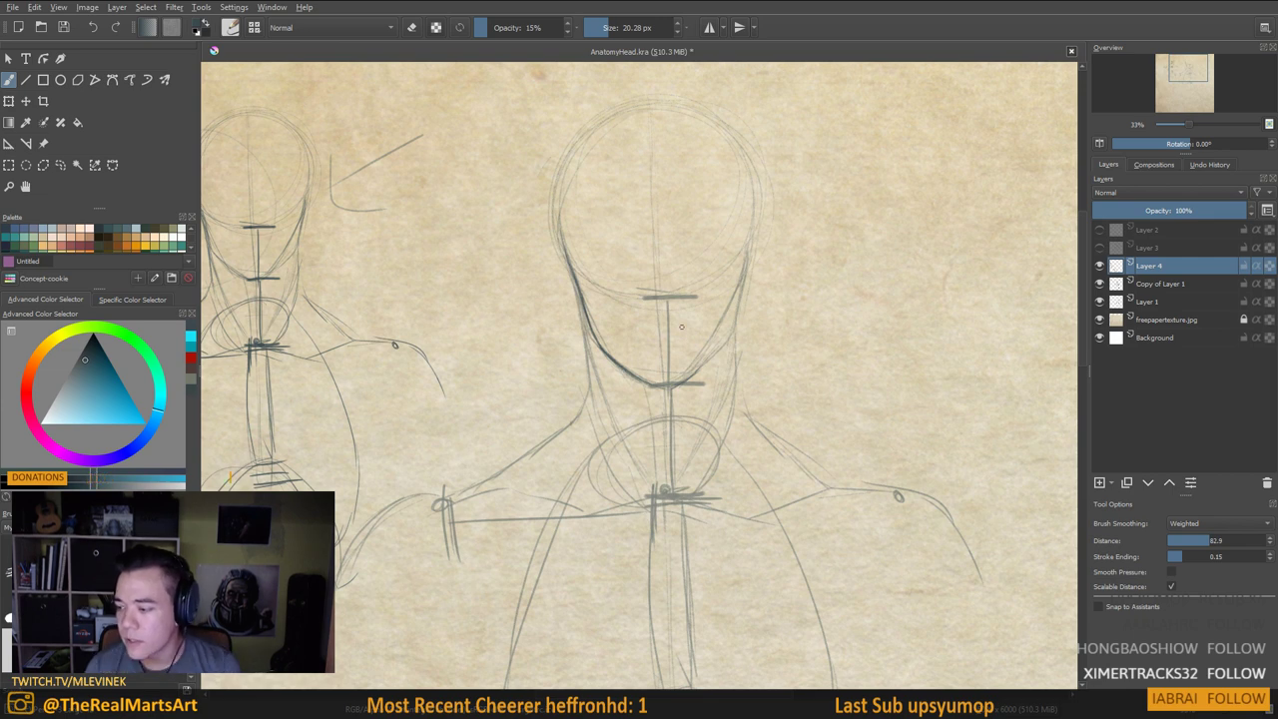
# Draw the opposite side of the large head's jaw up from the chin and darken the first side's contour
pyautogui.moveTo(696, 396)
pyautogui.mouseDown()
pyautogui.moveTo(785, 450)
pyautogui.moveTo(713, 370)
pyautogui.moveTo(693, 417)
pyautogui.mouseUp()
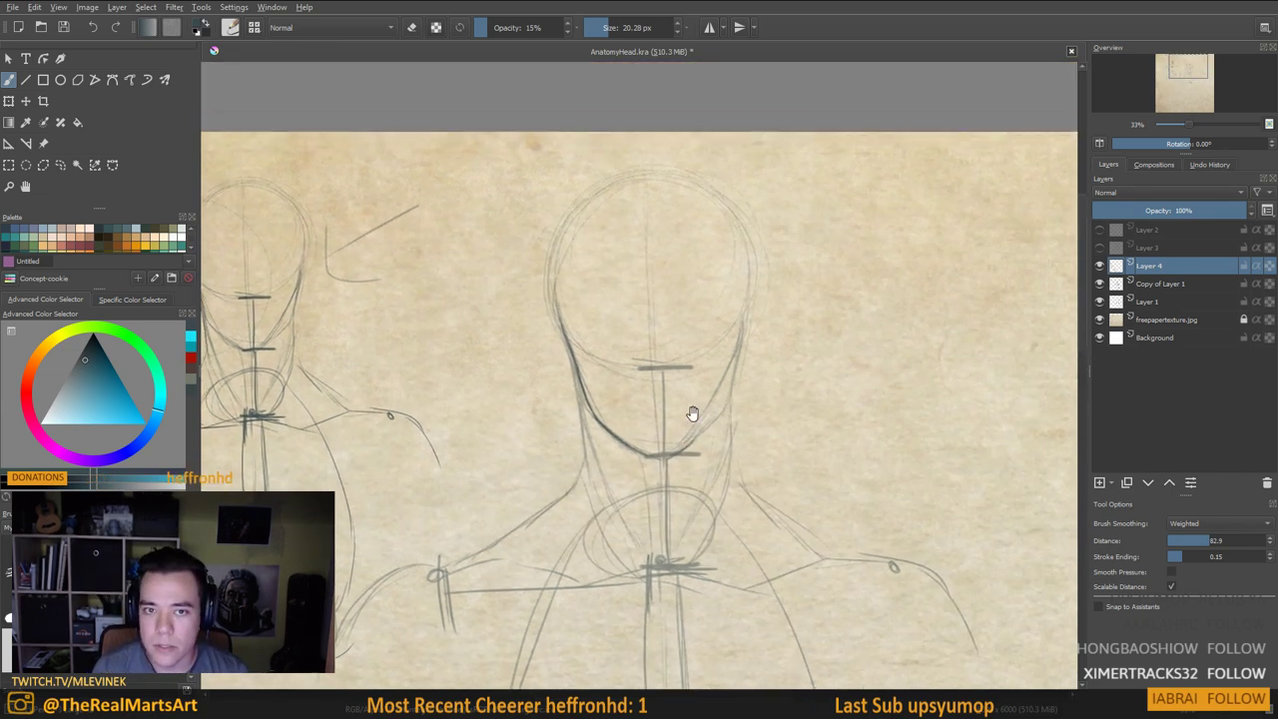
pyautogui.moveTo(636, 352); pyautogui.dragTo(624, 321)
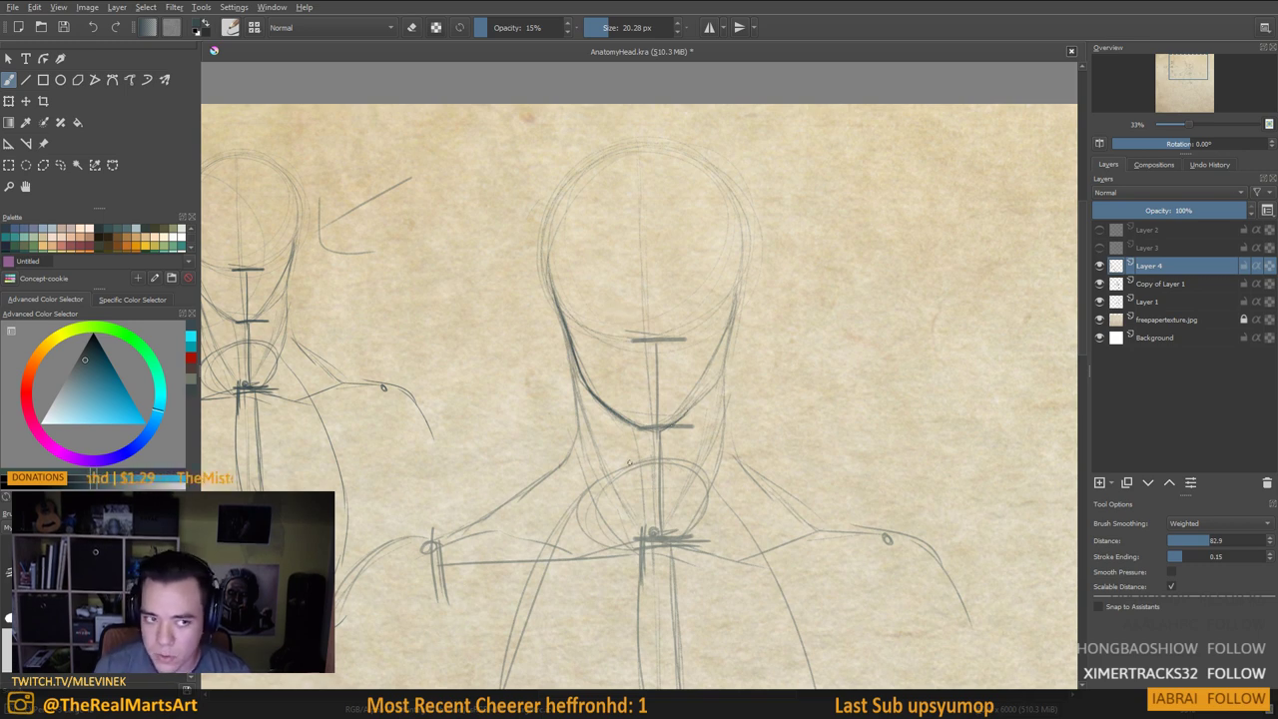
pyautogui.moveTo(719, 415); pyautogui.dragTo(723, 421)
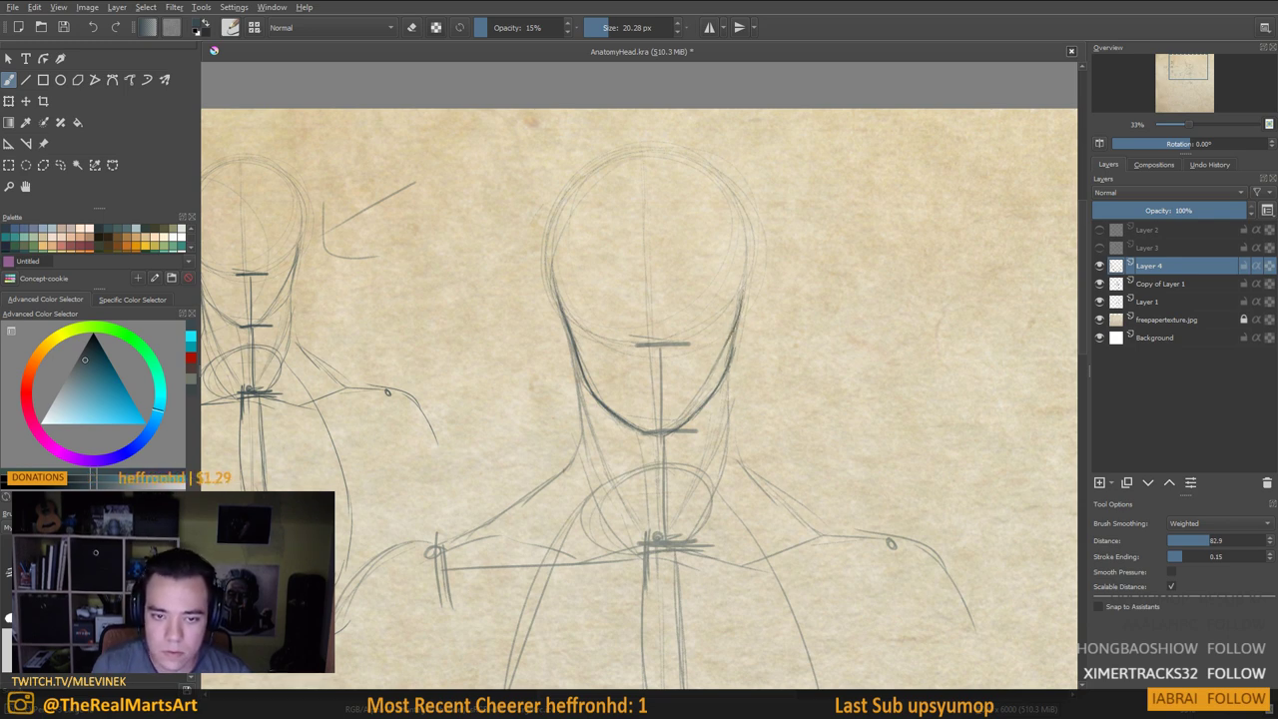
pyautogui.moveTo(562, 292); pyautogui.dragTo(589, 355)
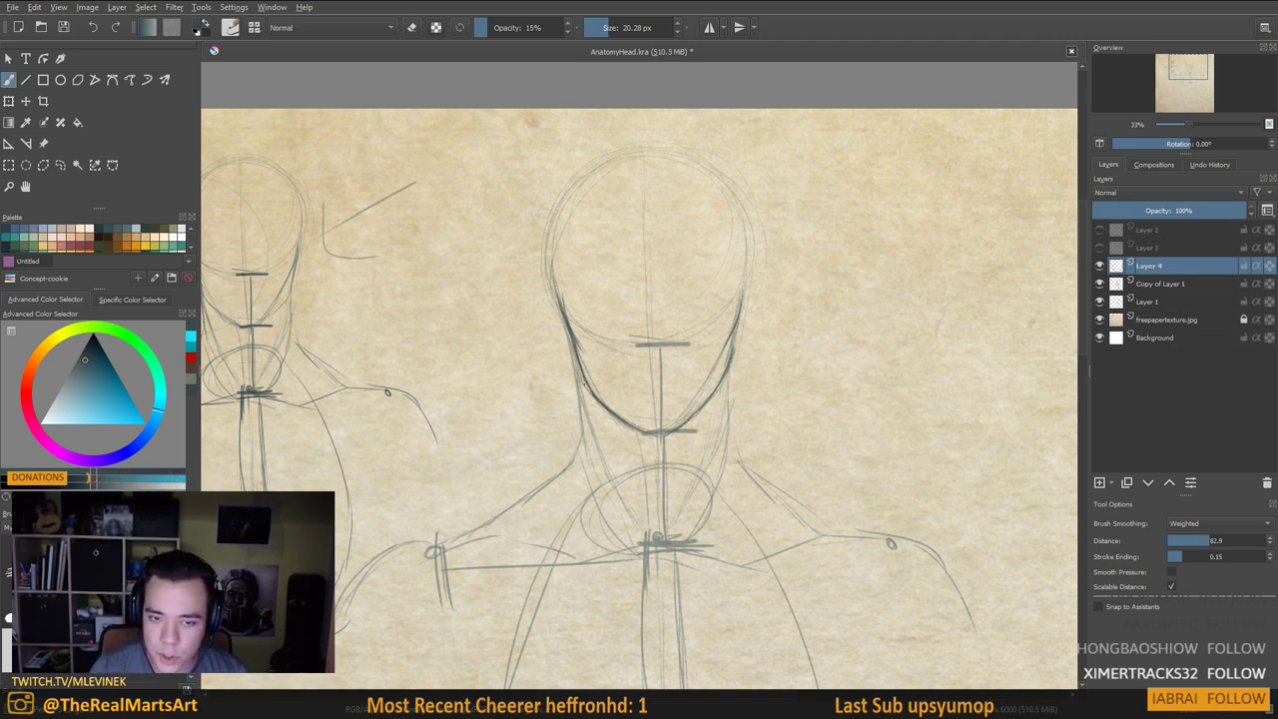
pyautogui.moveTo(586, 382); pyautogui.dragTo(628, 422)
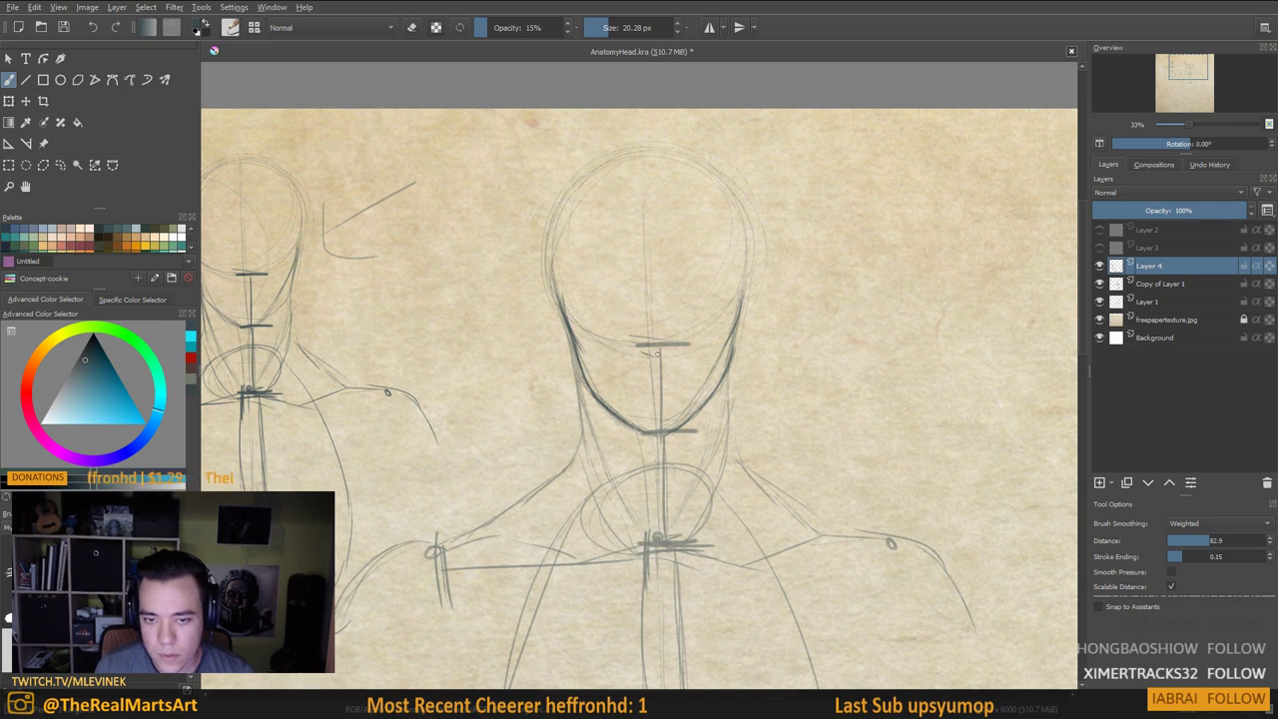
# Draw a small curved nose base and a mouth line with short lip marks on the large head, darkening the mouth
pyautogui.moveTo(641, 351)
pyautogui.mouseDown()
pyautogui.moveTo(669, 347)
pyautogui.moveTo(651, 355)
pyautogui.moveTo(660, 387)
pyautogui.moveTo(675, 386)
pyautogui.mouseUp()
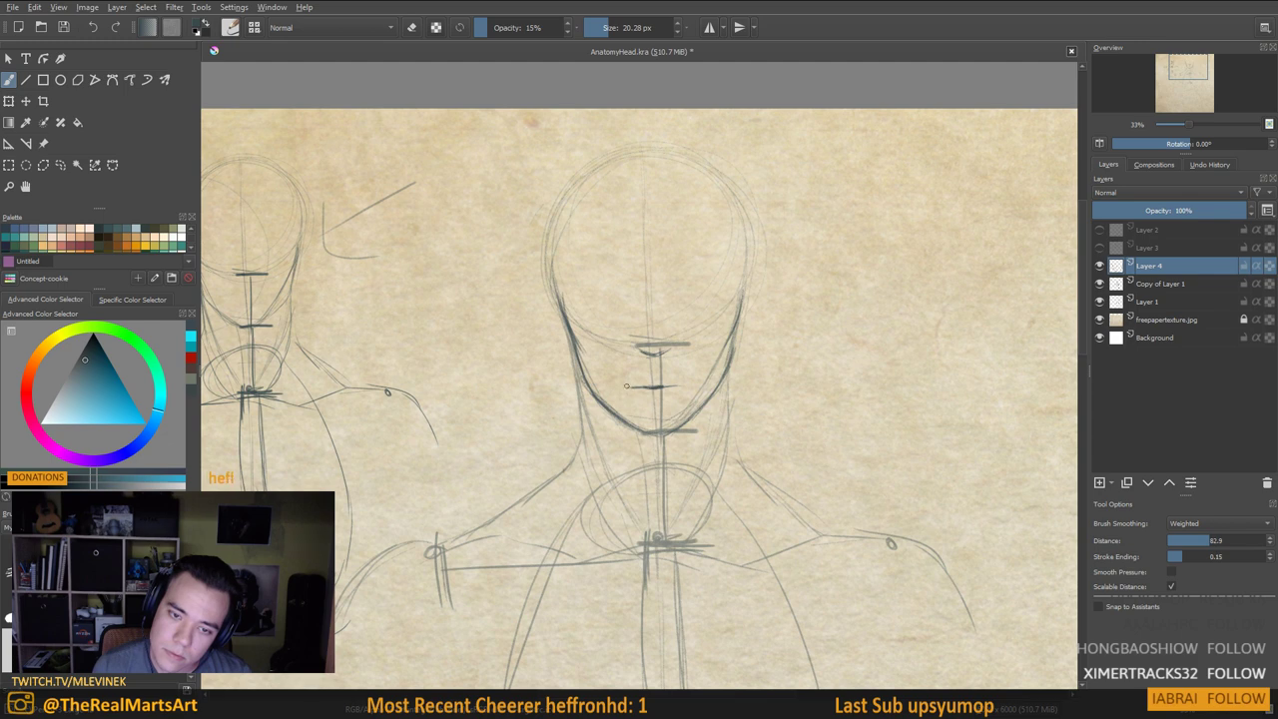
pyautogui.moveTo(646, 396)
pyautogui.mouseDown()
pyautogui.moveTo(660, 396)
pyautogui.moveTo(661, 377)
pyautogui.mouseUp()
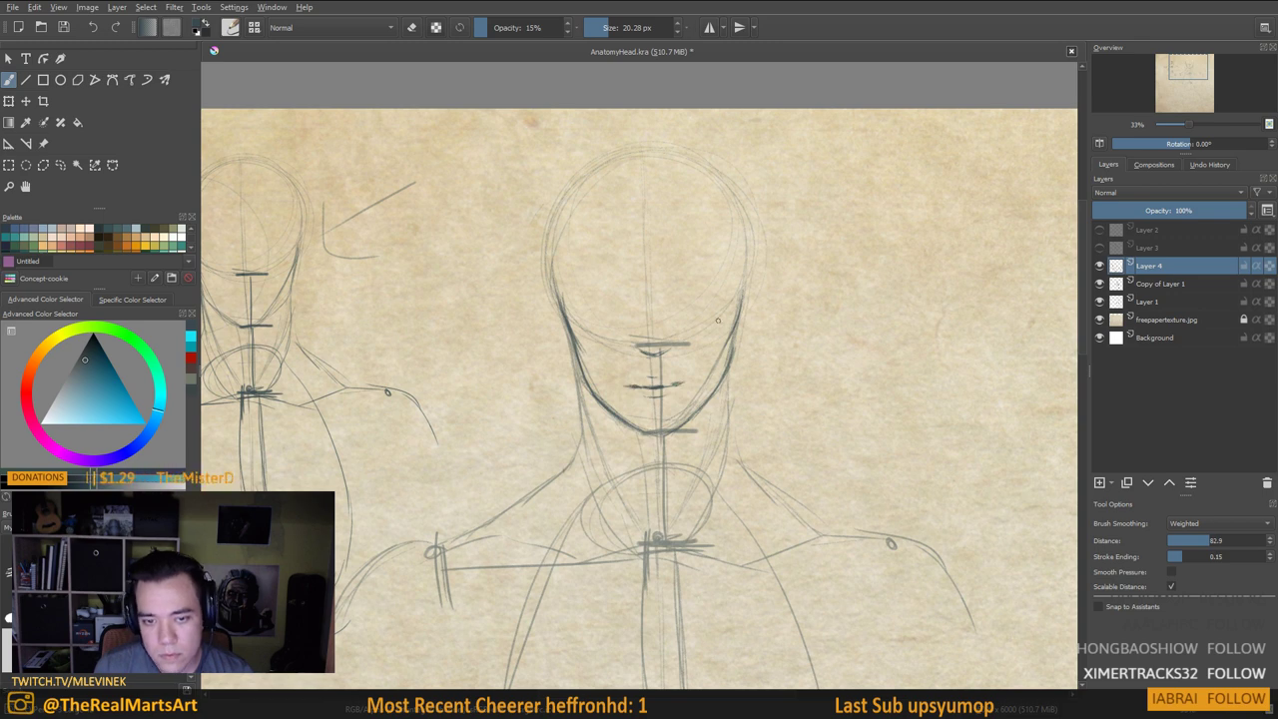
pyautogui.moveTo(667, 346); pyautogui.dragTo(674, 325)
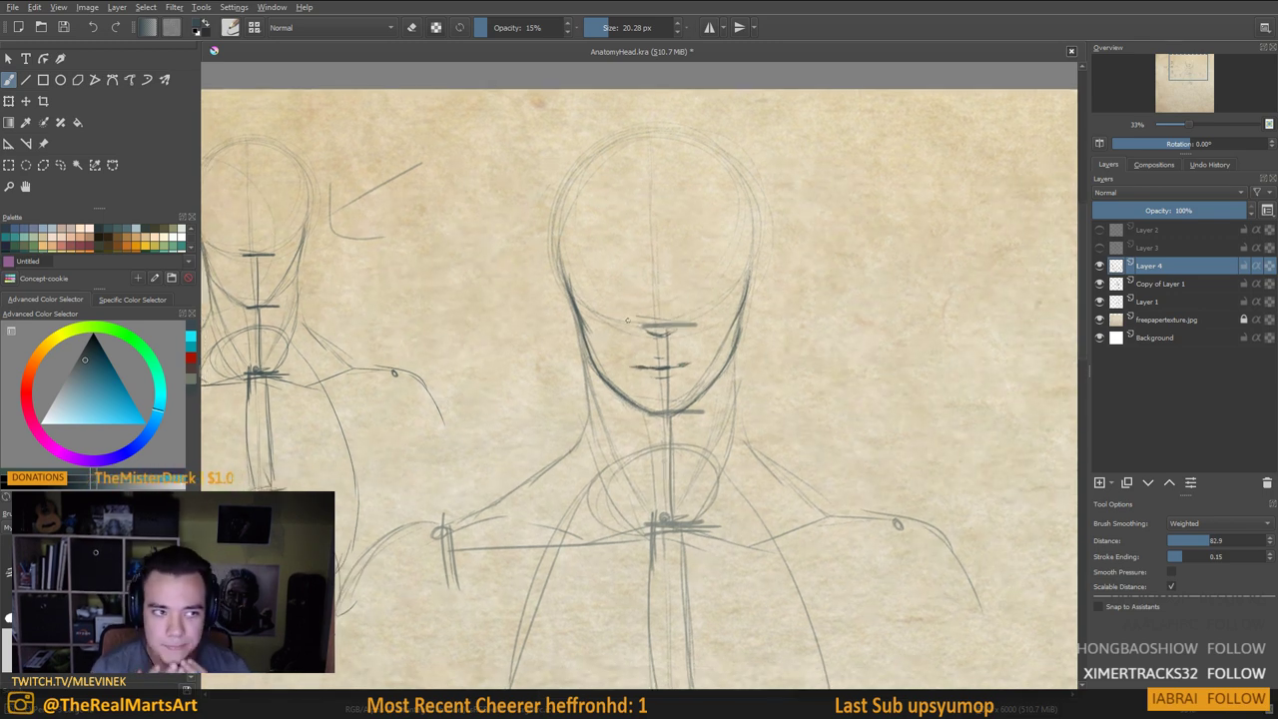
pyautogui.moveTo(745, 380); pyautogui.dragTo(747, 396)
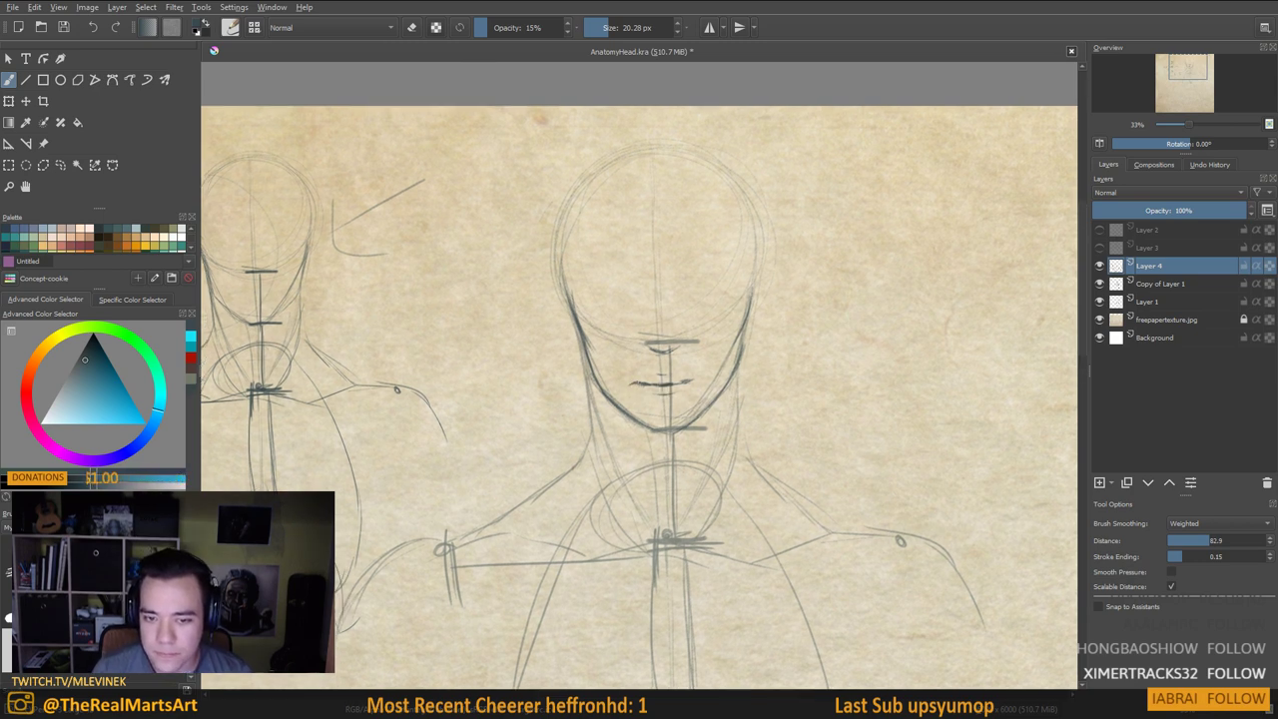
pyautogui.moveTo(633, 383)
pyautogui.mouseDown()
pyautogui.moveTo(685, 383)
pyautogui.moveTo(636, 379)
pyautogui.mouseUp()
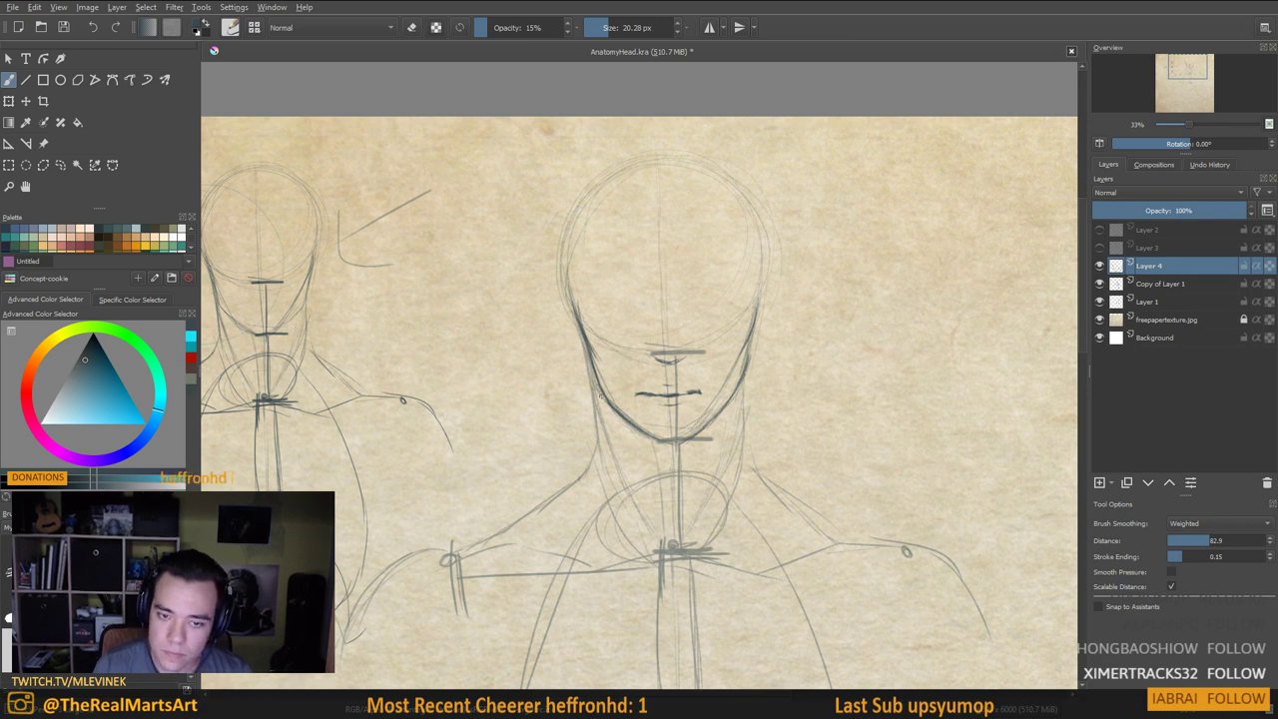
# Mark both jaw corners of the large head with short horizontal guide lines level with the mouth
pyautogui.moveTo(562, 394); pyautogui.dragTo(598, 394)
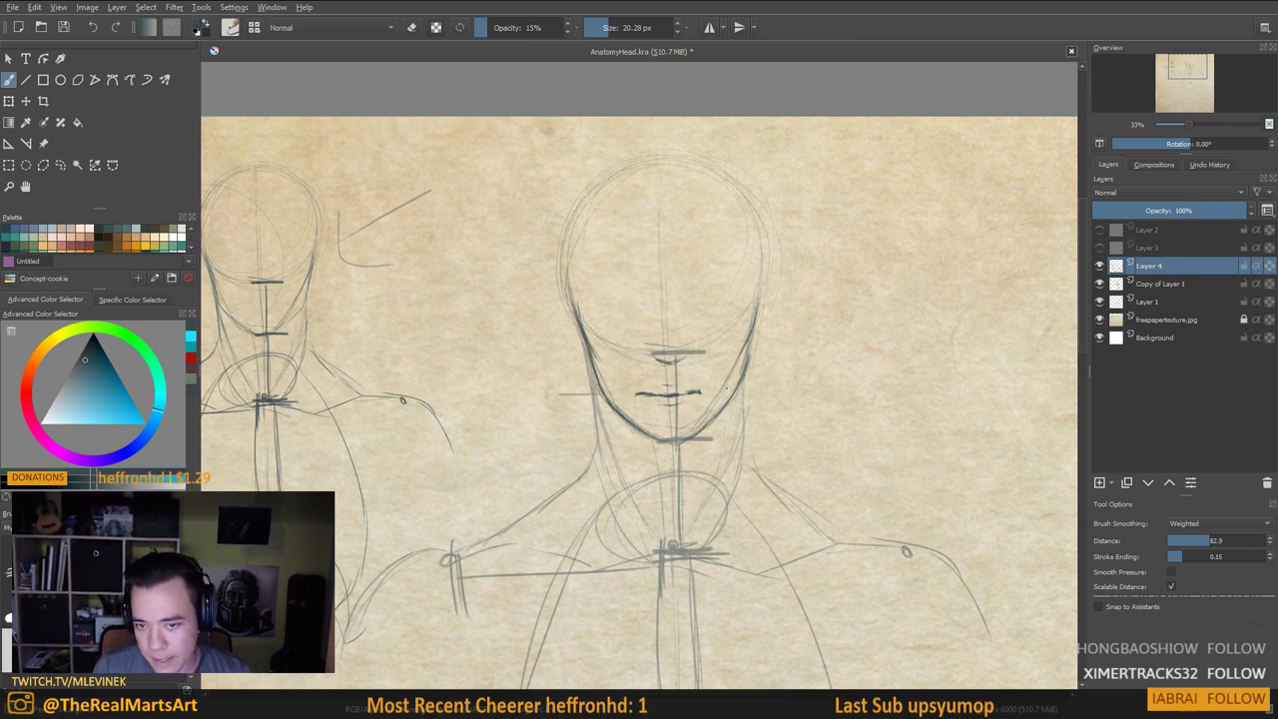
pyautogui.moveTo(755, 395); pyautogui.dragTo(763, 404)
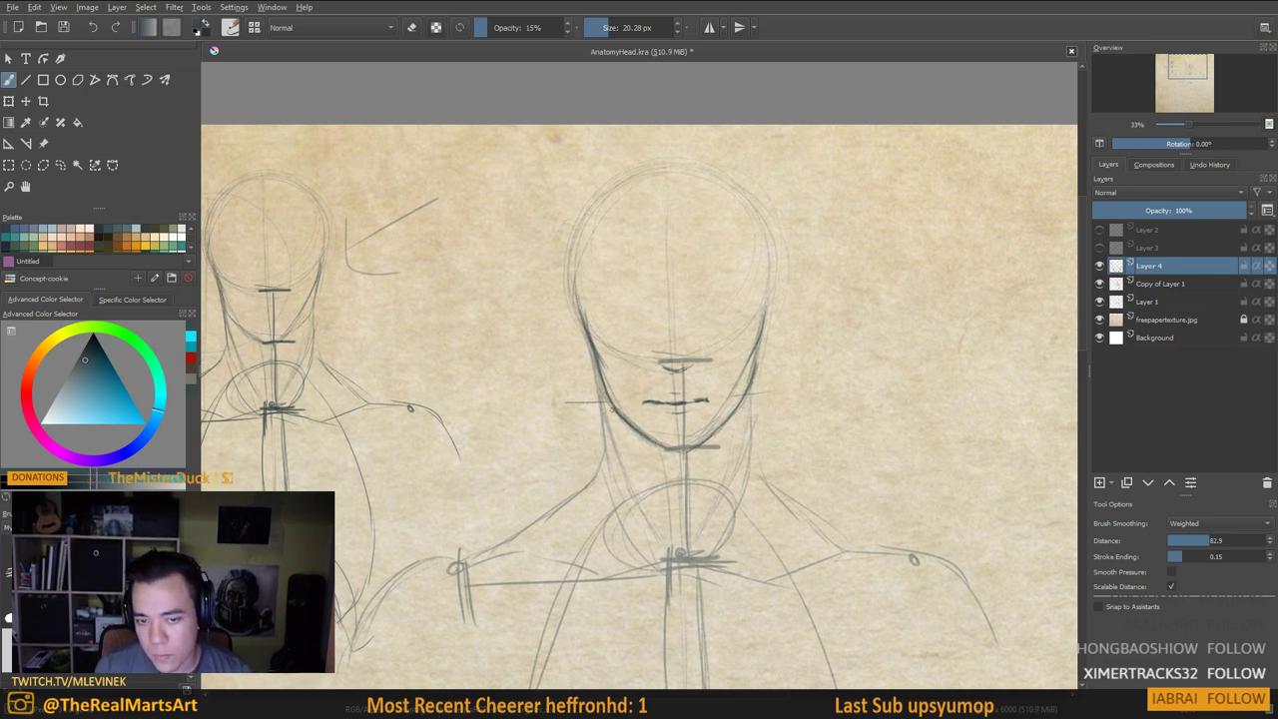
pyautogui.moveTo(586, 366); pyautogui.dragTo(585, 358)
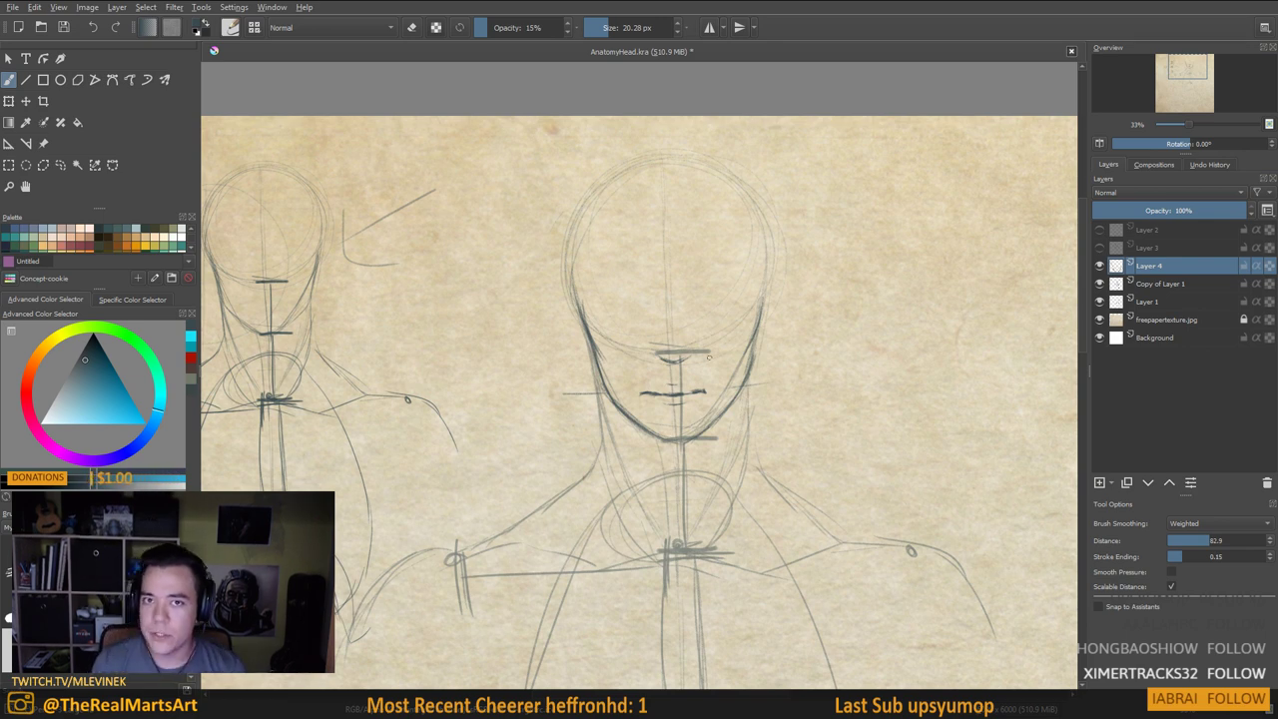
pyautogui.moveTo(694, 414); pyautogui.dragTo(680, 385)
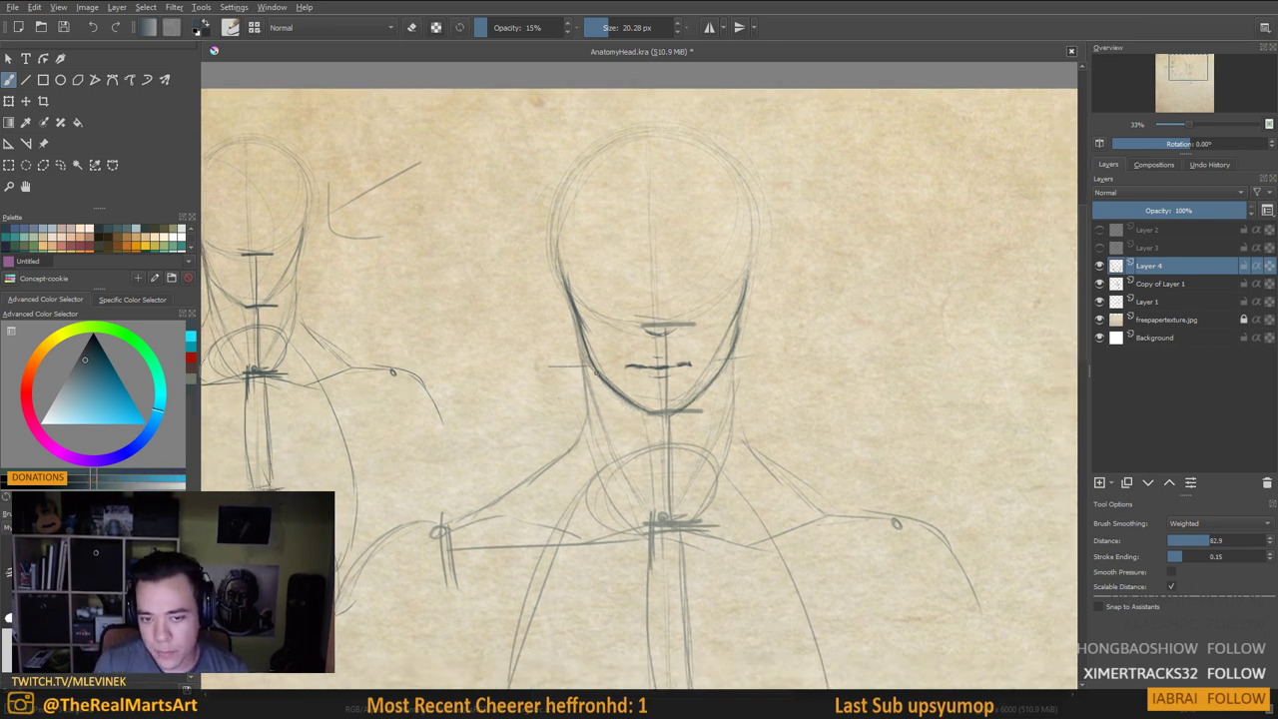
# Draw both sides of the large figure's neck down from the jaw corners, with inner muscle lines slanting toward the throat
pyautogui.moveTo(594, 367); pyautogui.dragTo(621, 455)
pyautogui.moveTo(603, 405); pyautogui.dragTo(622, 458)
pyautogui.moveTo(731, 358); pyautogui.dragTo(697, 457)
pyautogui.moveTo(593, 376); pyautogui.dragTo(606, 440)
pyautogui.moveTo(734, 366)
pyautogui.mouseDown()
pyautogui.moveTo(720, 436)
pyautogui.moveTo(735, 450)
pyautogui.mouseUp()
# Sweep a curved trapezius line from the base of the large figure's neck toward each shoulder
pyautogui.moveTo(587, 406)
pyautogui.mouseDown()
pyautogui.moveTo(595, 437)
pyautogui.moveTo(526, 491)
pyautogui.mouseUp()
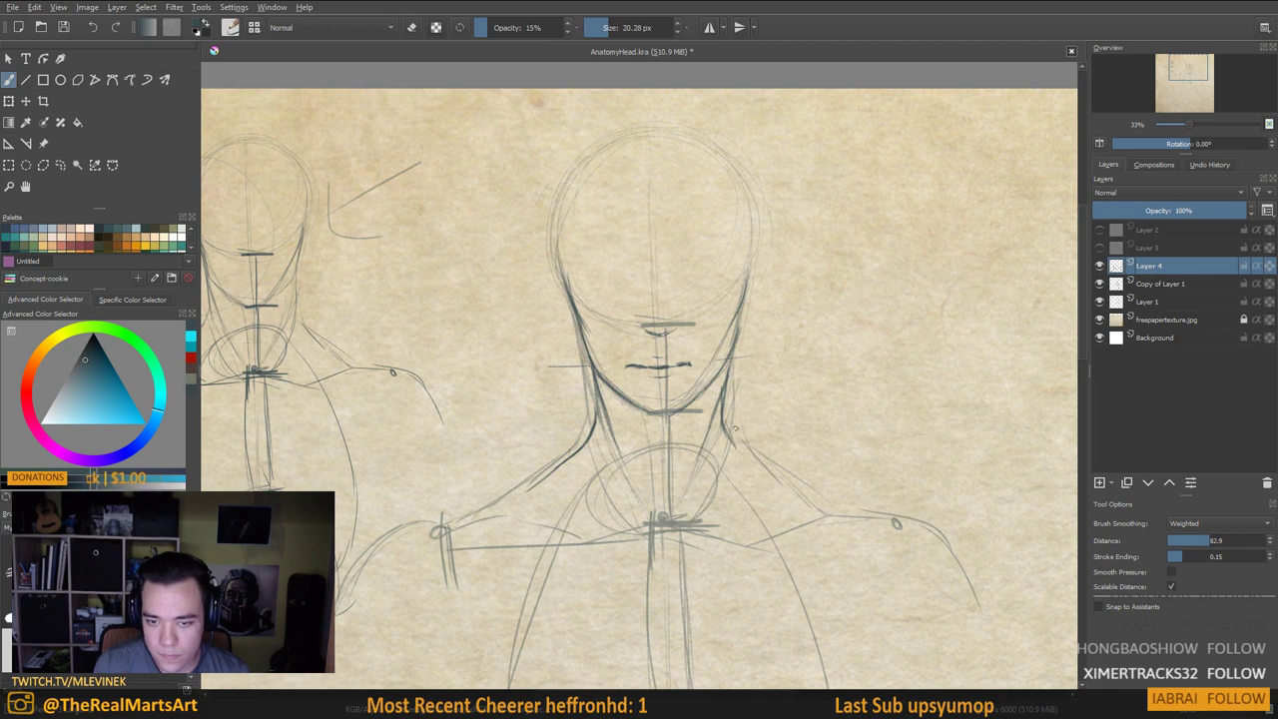
pyautogui.moveTo(731, 430)
pyautogui.mouseDown()
pyautogui.moveTo(813, 489)
pyautogui.moveTo(785, 475)
pyautogui.mouseUp()
# Mark both temples of the large head with short vertical strokes and join them with a pair of horizontal eye guide lines
pyautogui.moveTo(744, 480); pyautogui.dragTo(794, 538)
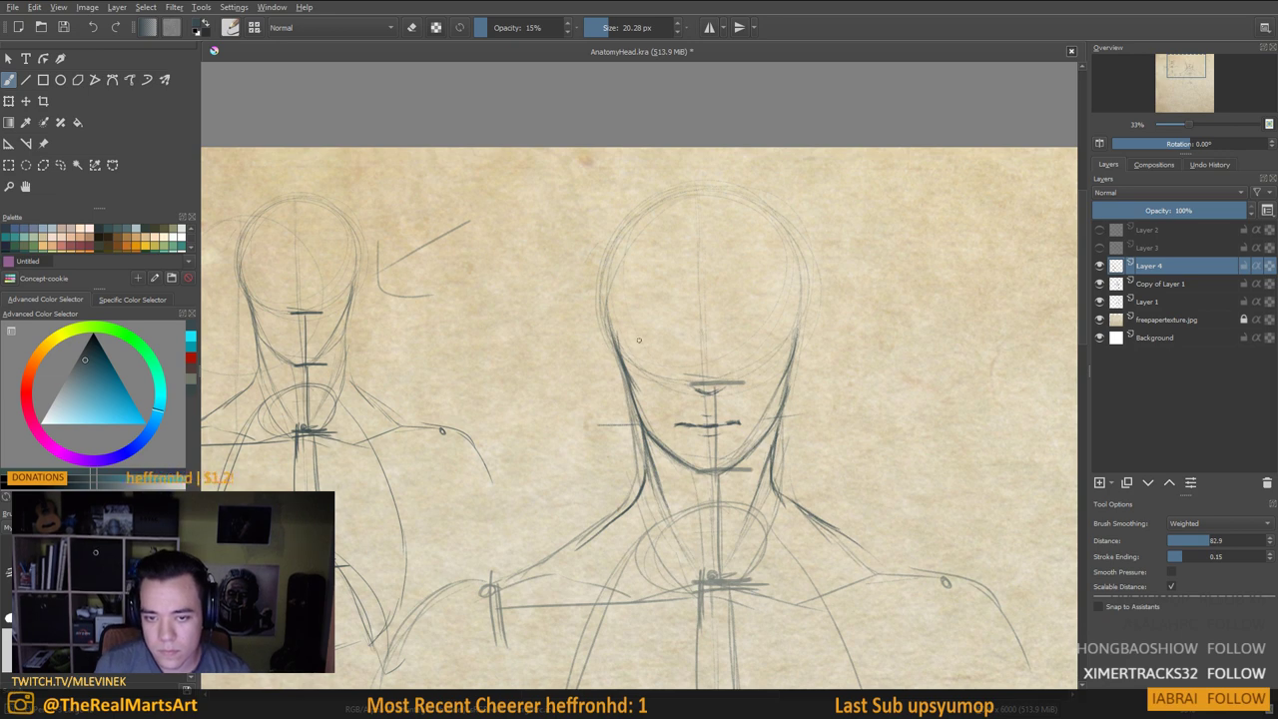
pyautogui.moveTo(616, 322); pyautogui.dragTo(626, 350)
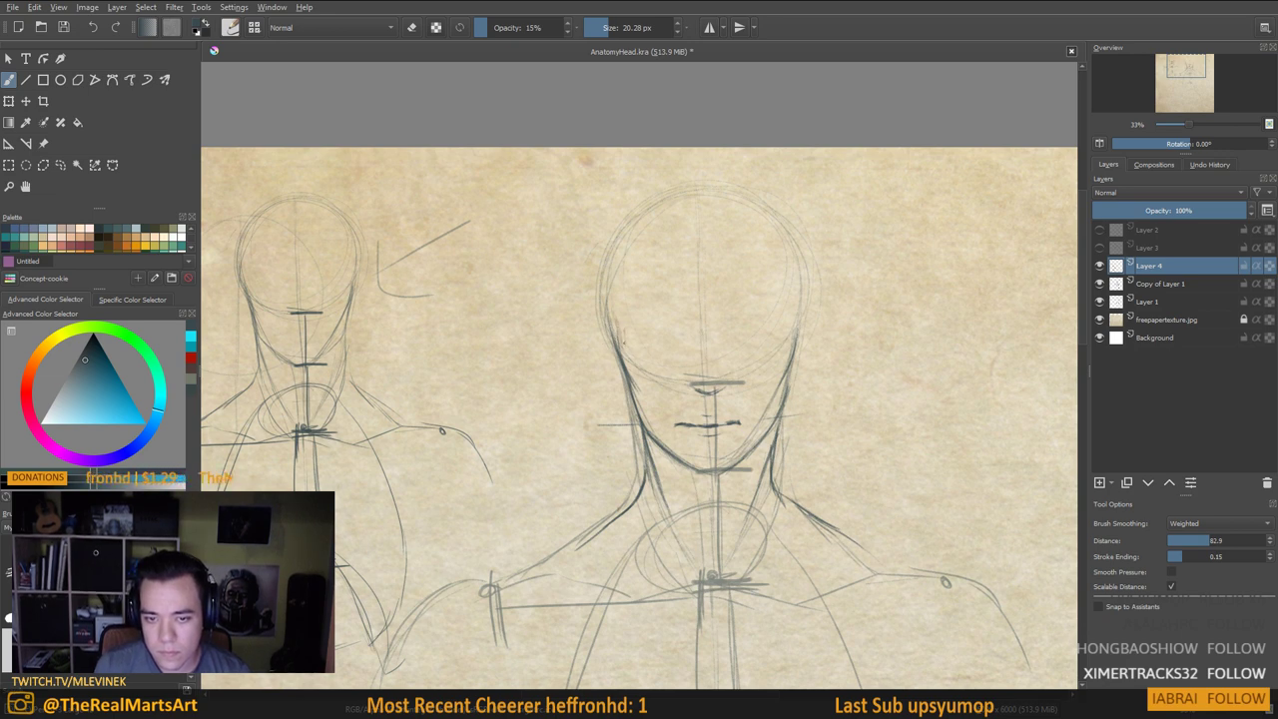
pyautogui.moveTo(786, 317); pyautogui.dragTo(792, 351)
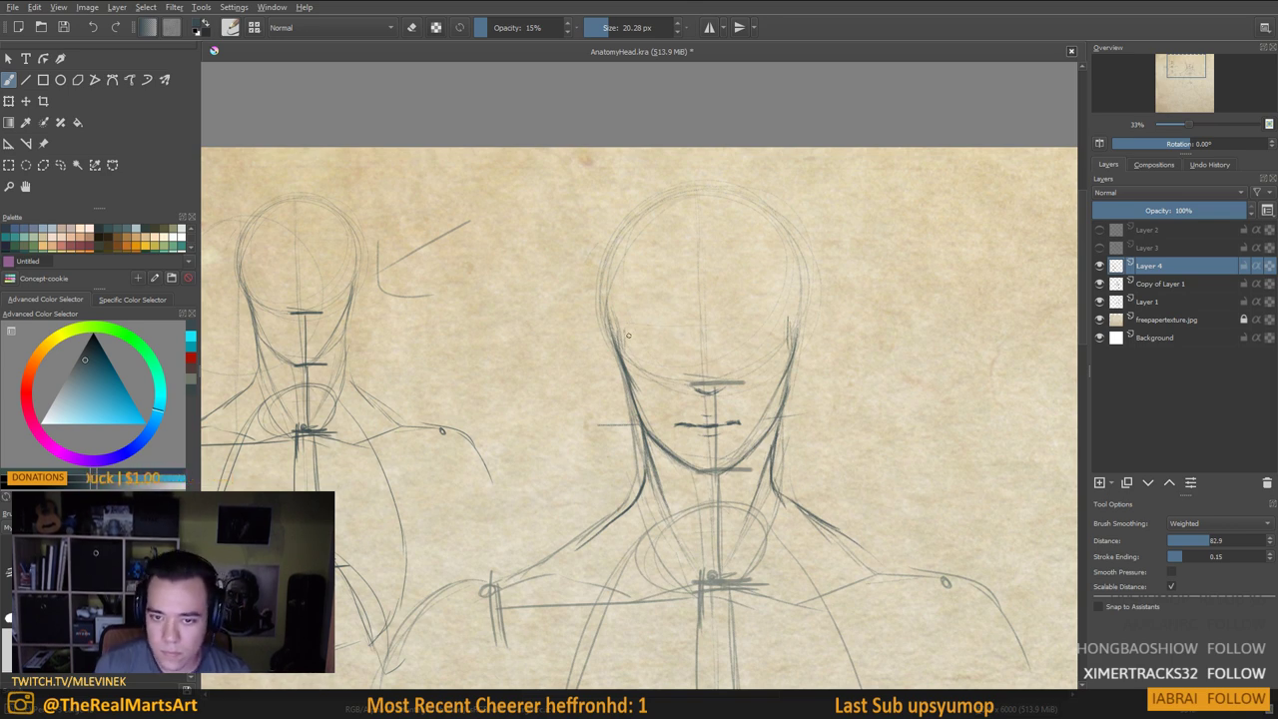
pyautogui.moveTo(623, 333); pyautogui.dragTo(802, 324)
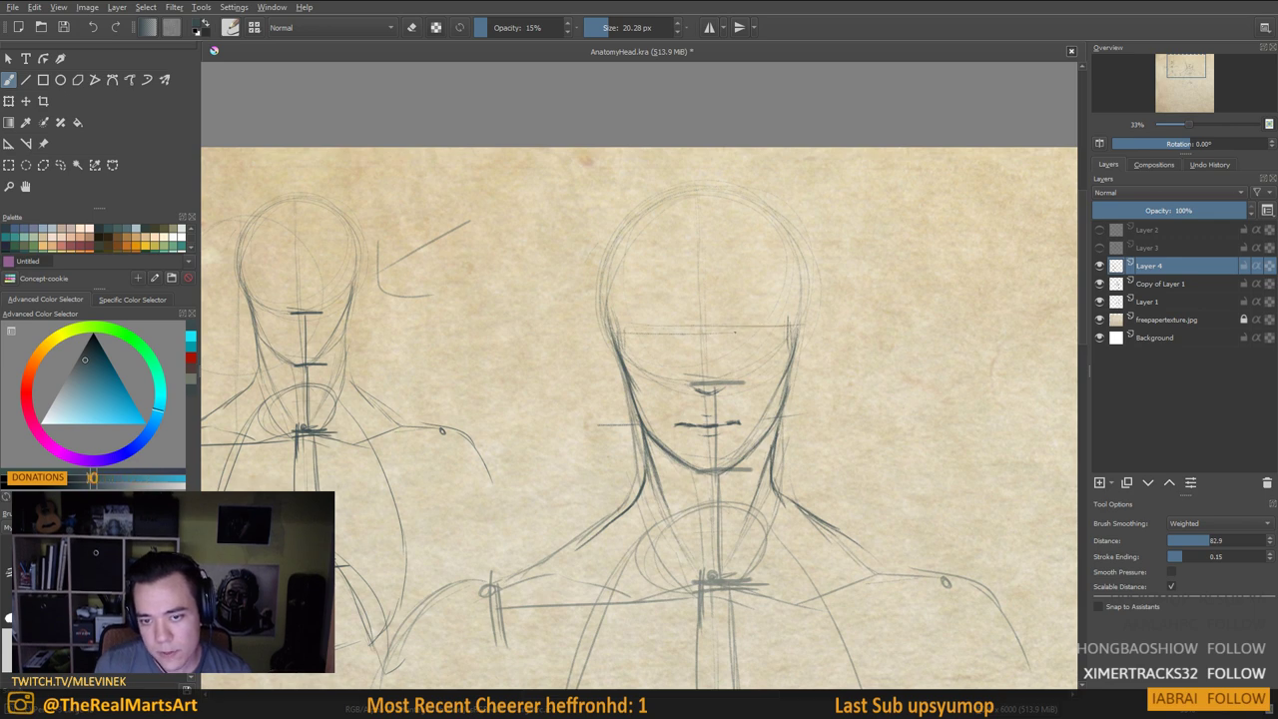
pyautogui.moveTo(631, 336); pyautogui.dragTo(787, 332)
pyautogui.moveTo(615, 322)
pyautogui.mouseDown()
pyautogui.moveTo(769, 319)
pyautogui.moveTo(612, 319)
pyautogui.mouseUp()
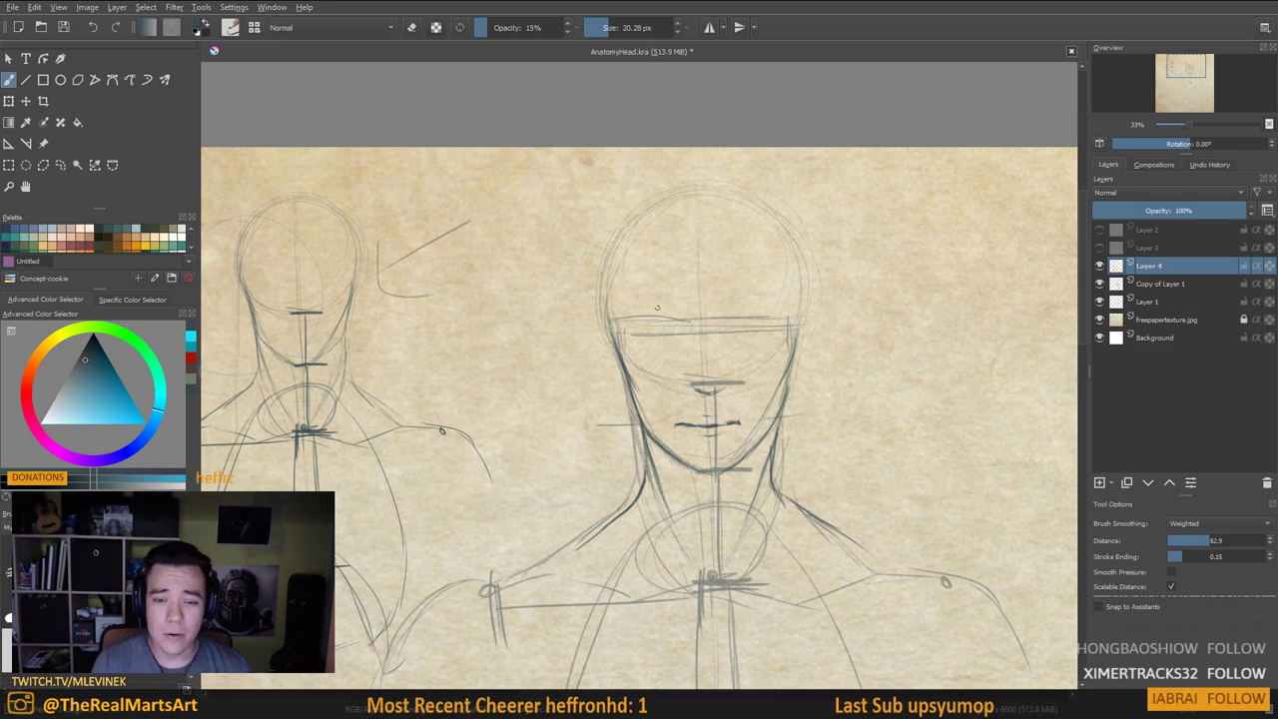
# Draw a dark angled brow line on each side of the large head's centre line, along the horizontal eye guides
pyautogui.moveTo(682, 380); pyautogui.dragTo(684, 383)
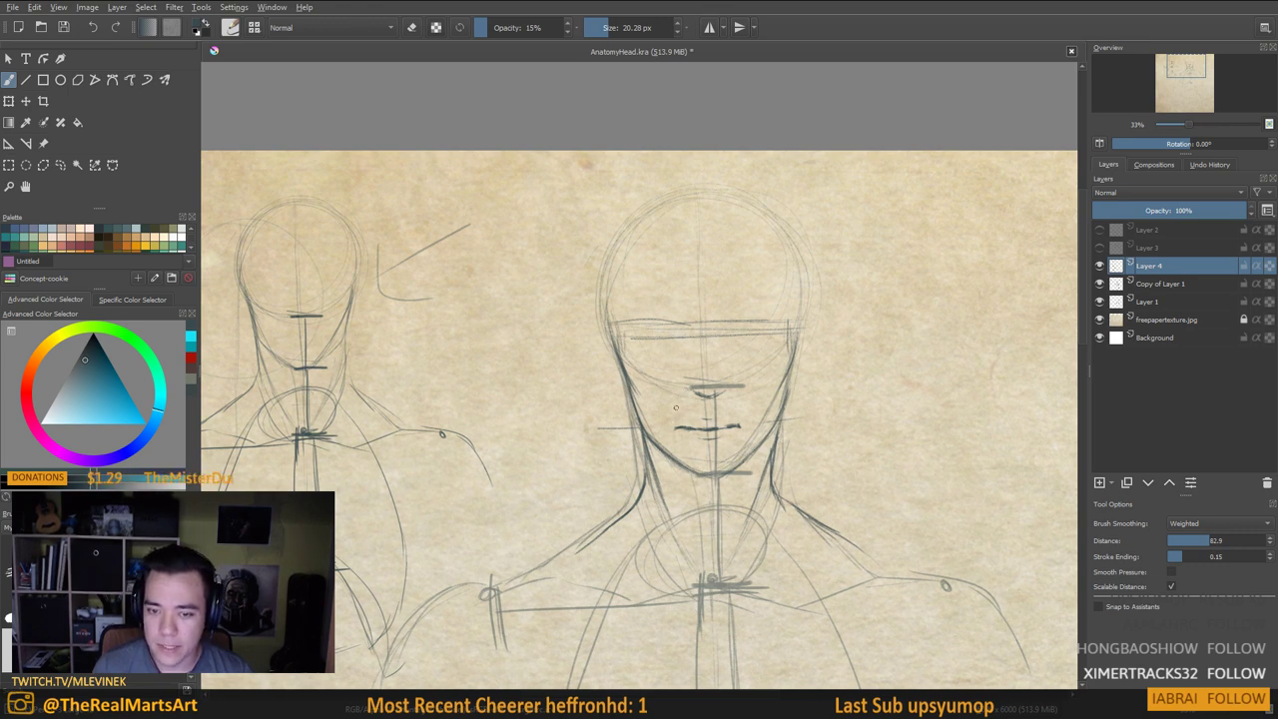
pyautogui.moveTo(683, 397); pyautogui.dragTo(672, 428)
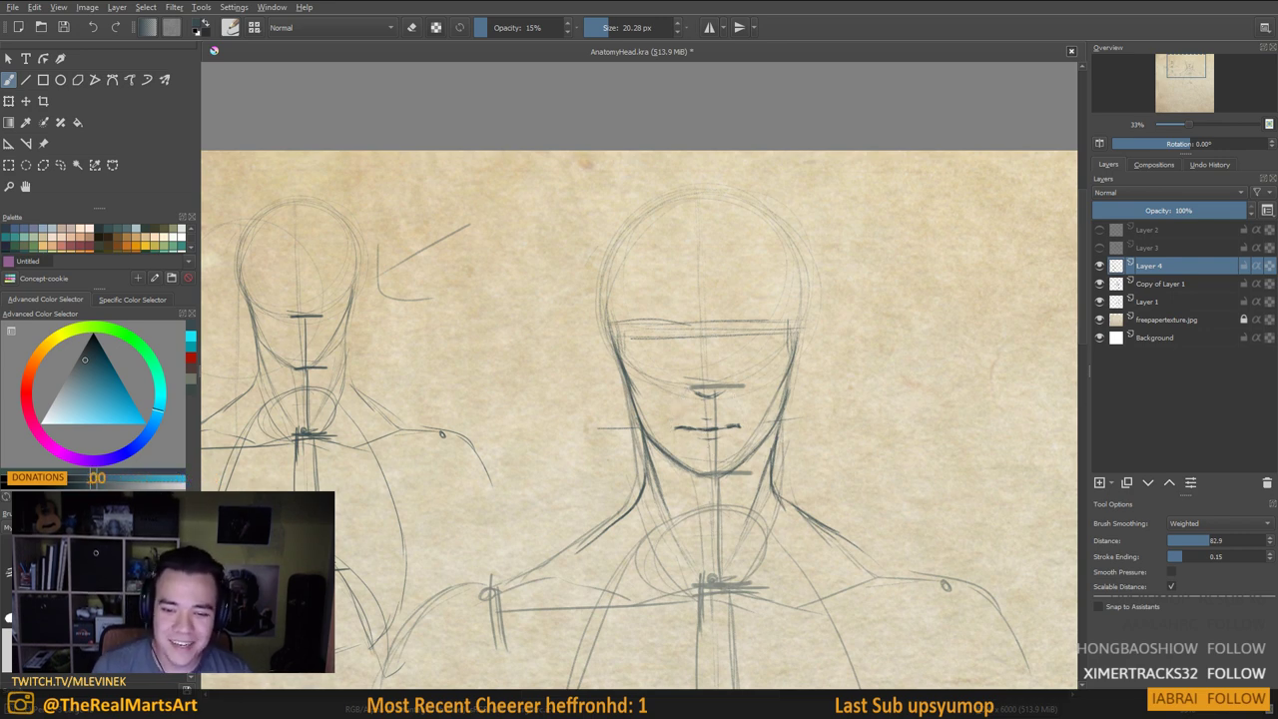
pyautogui.moveTo(728, 425); pyautogui.dragTo(747, 421)
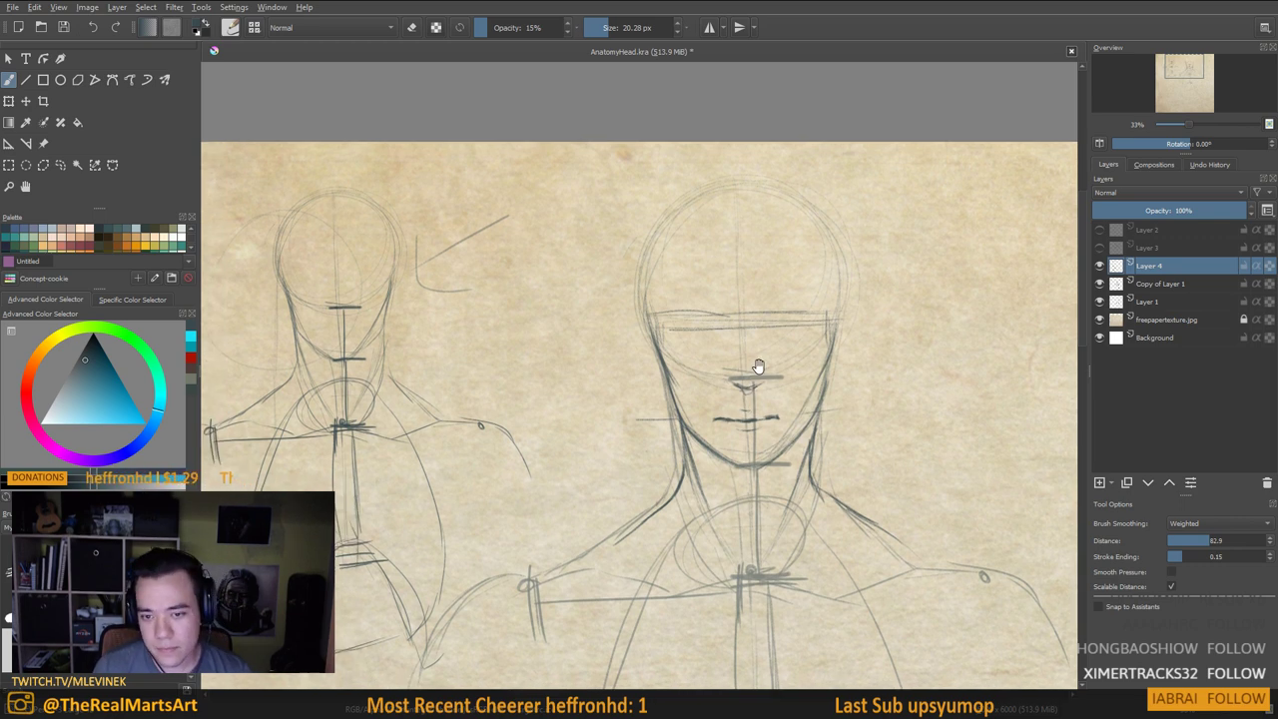
pyautogui.moveTo(754, 382); pyautogui.dragTo(774, 379)
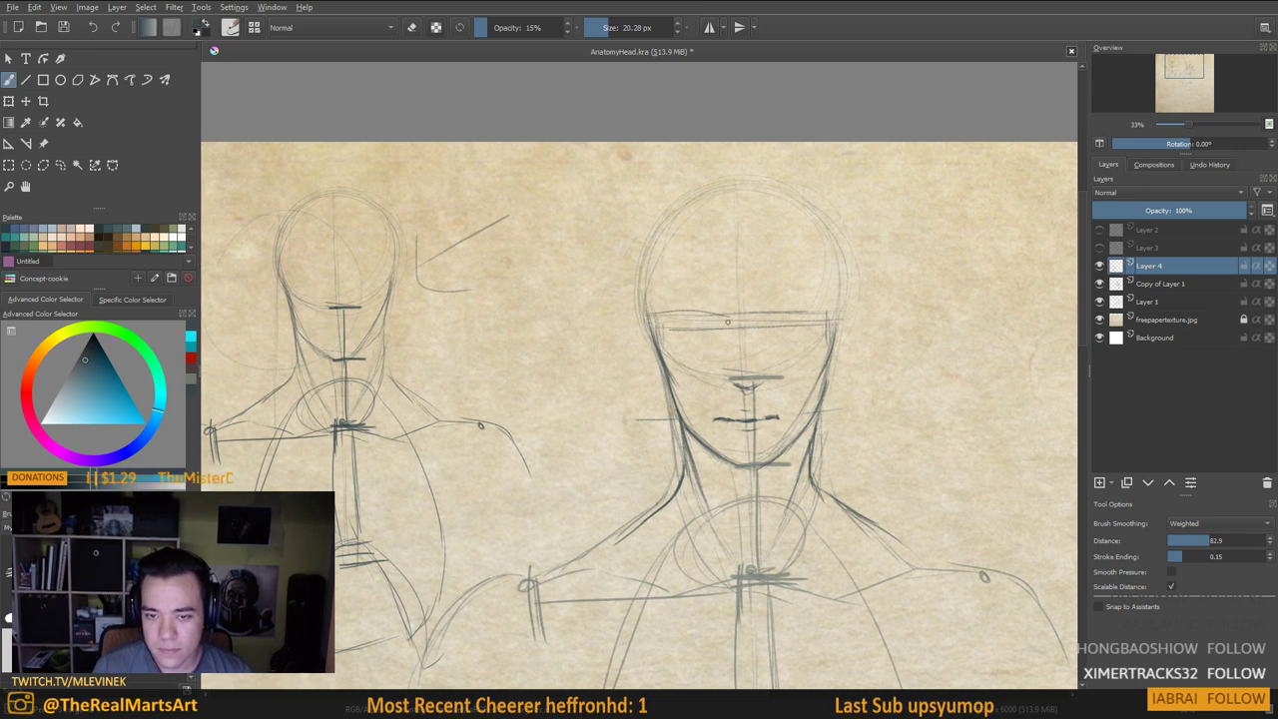
pyautogui.moveTo(701, 316)
pyautogui.mouseDown()
pyautogui.moveTo(724, 321)
pyautogui.moveTo(673, 321)
pyautogui.mouseUp()
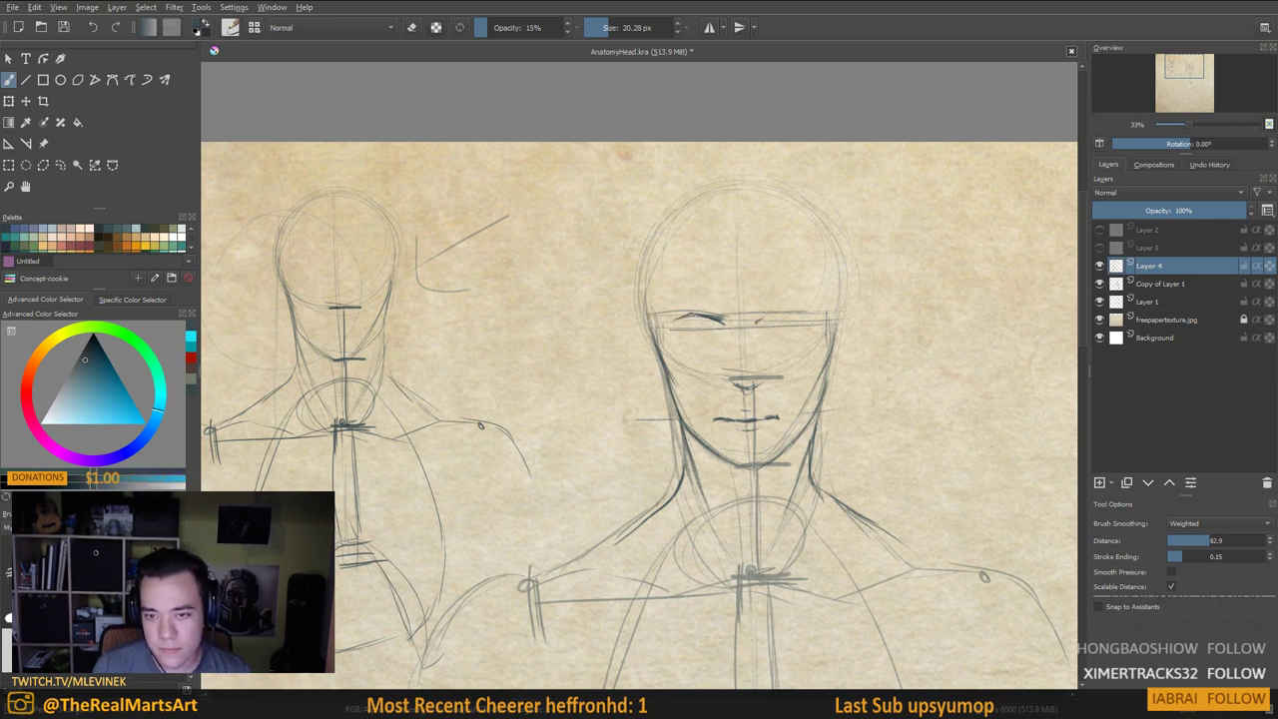
pyautogui.moveTo(759, 321)
pyautogui.mouseDown()
pyautogui.moveTo(817, 323)
pyautogui.moveTo(798, 332)
pyautogui.mouseUp()
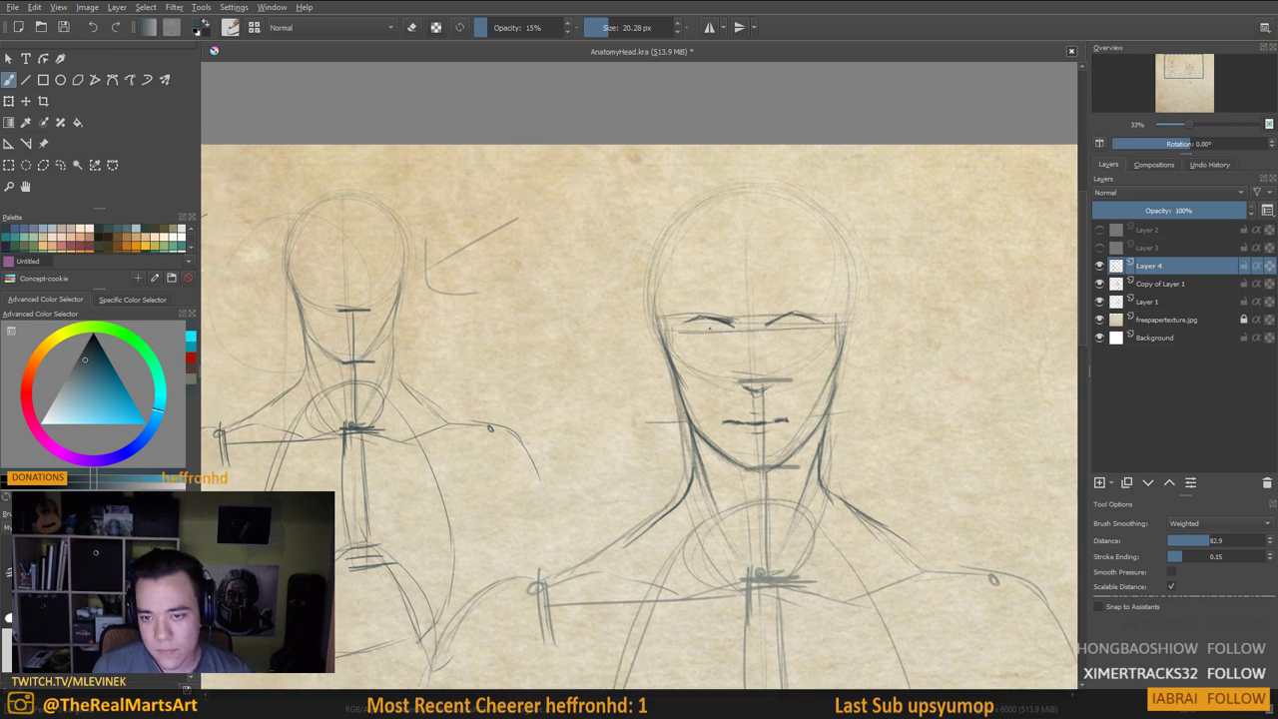
# Sketch the eyes beneath both brow lines of the large head with curved eyelids and small iris marks
pyautogui.moveTo(710, 328); pyautogui.dragTo(718, 326)
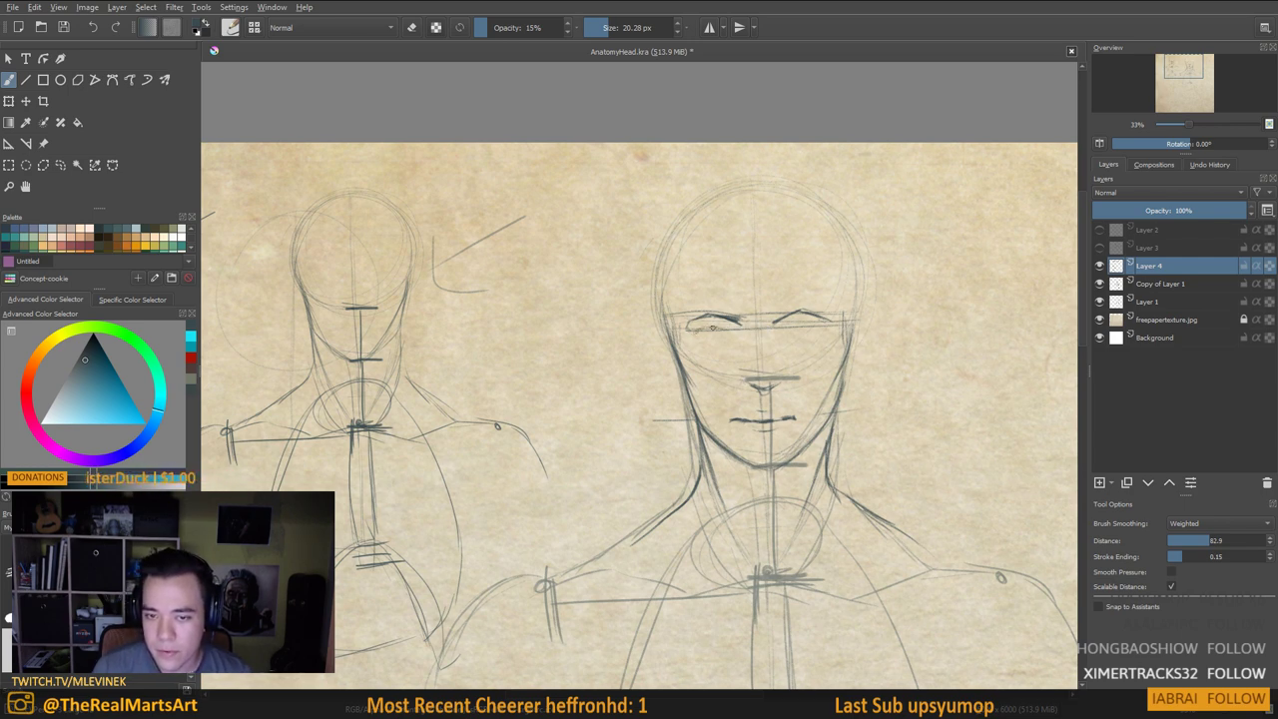
pyautogui.moveTo(713, 326); pyautogui.dragTo(736, 333)
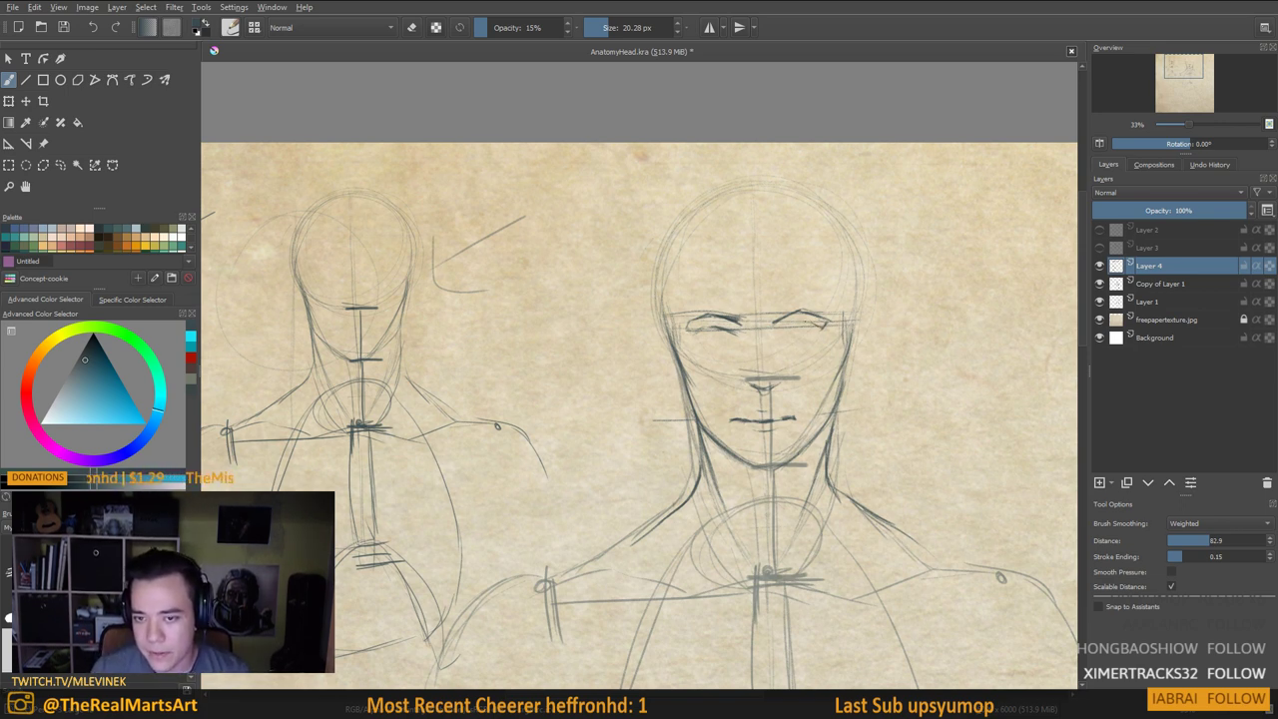
pyautogui.moveTo(813, 320); pyautogui.dragTo(757, 330)
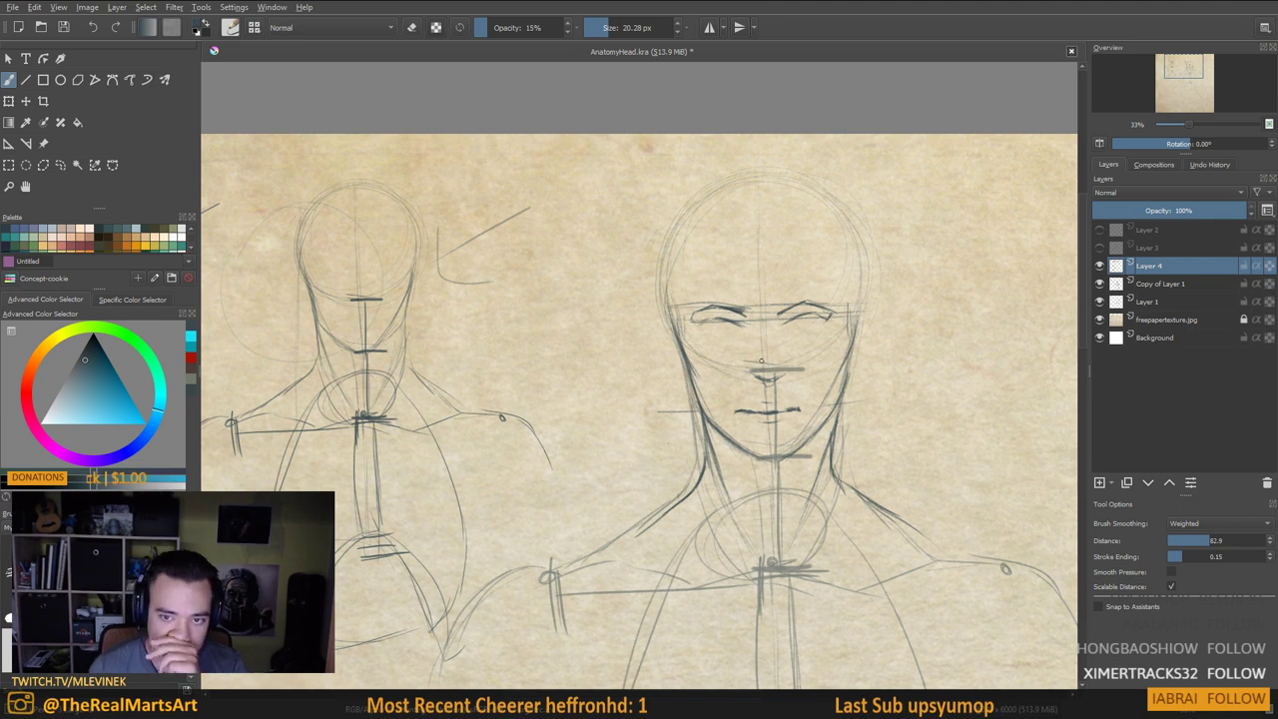
pyautogui.moveTo(811, 314); pyautogui.dragTo(824, 322)
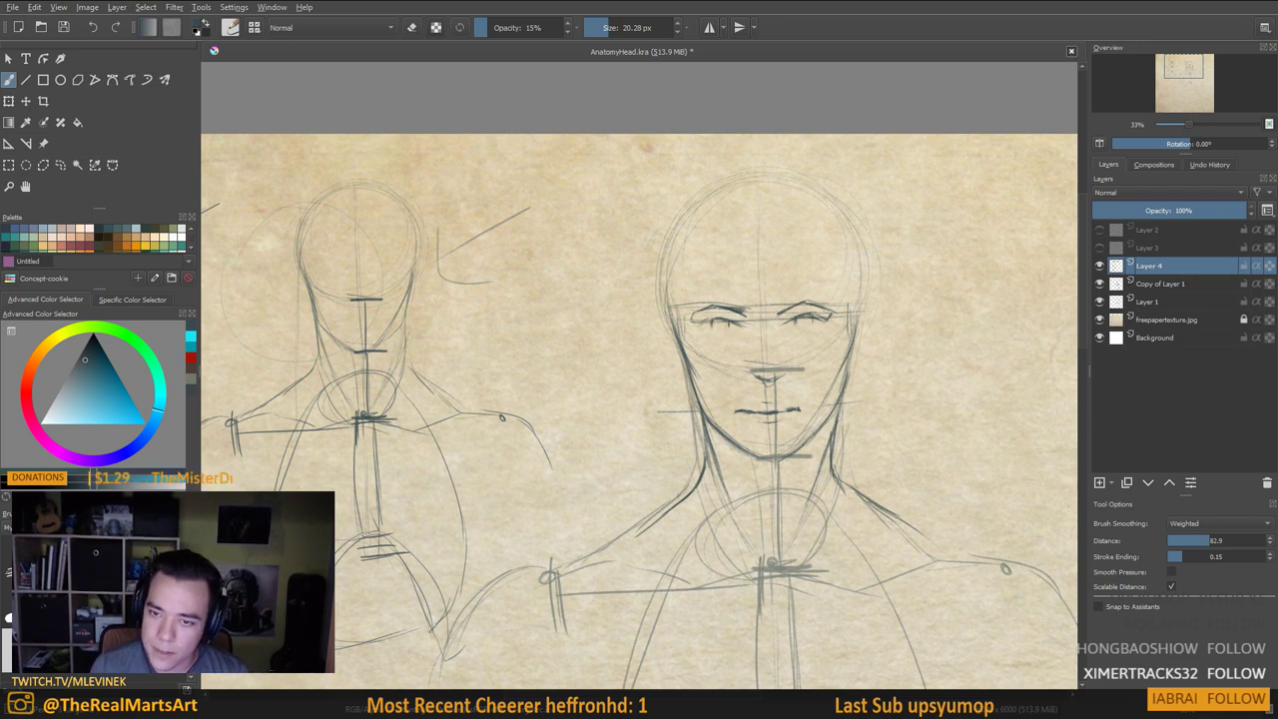
# Refine the large head's eyes by darkening the lid lines and the outer end of the brow
pyautogui.moveTo(809, 340); pyautogui.dragTo(762, 354)
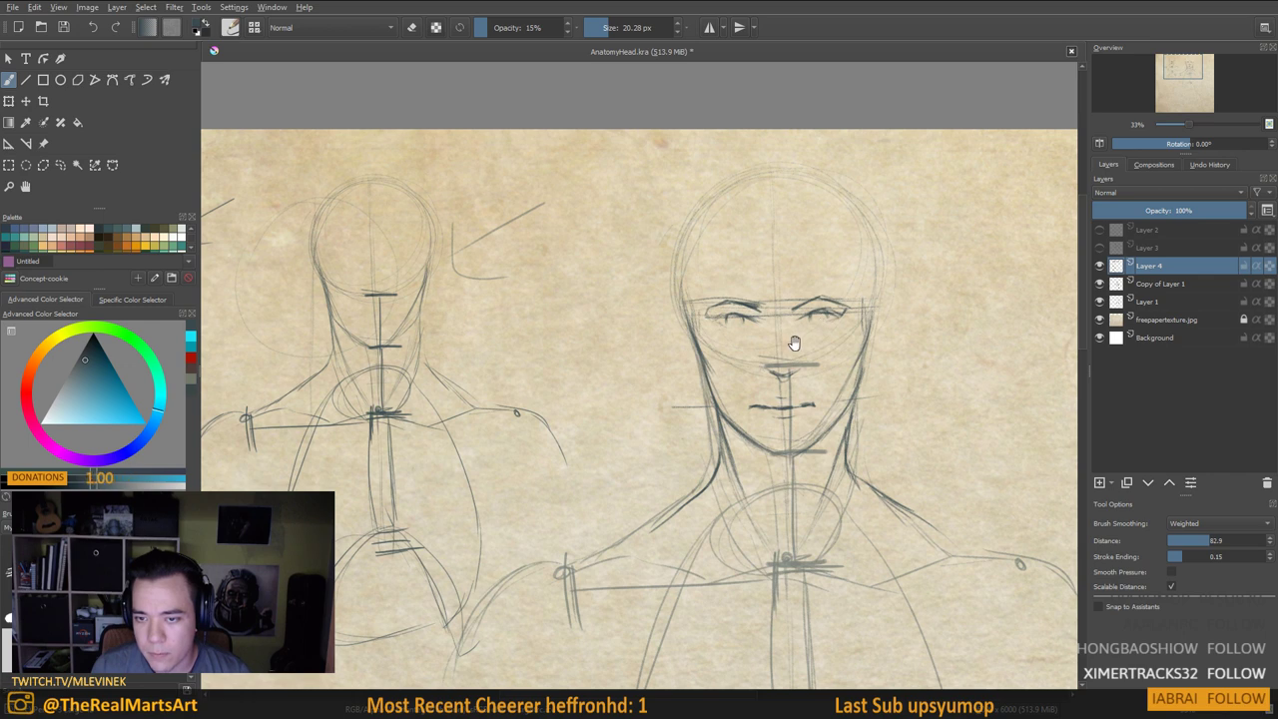
pyautogui.scroll(1, 790, 342)
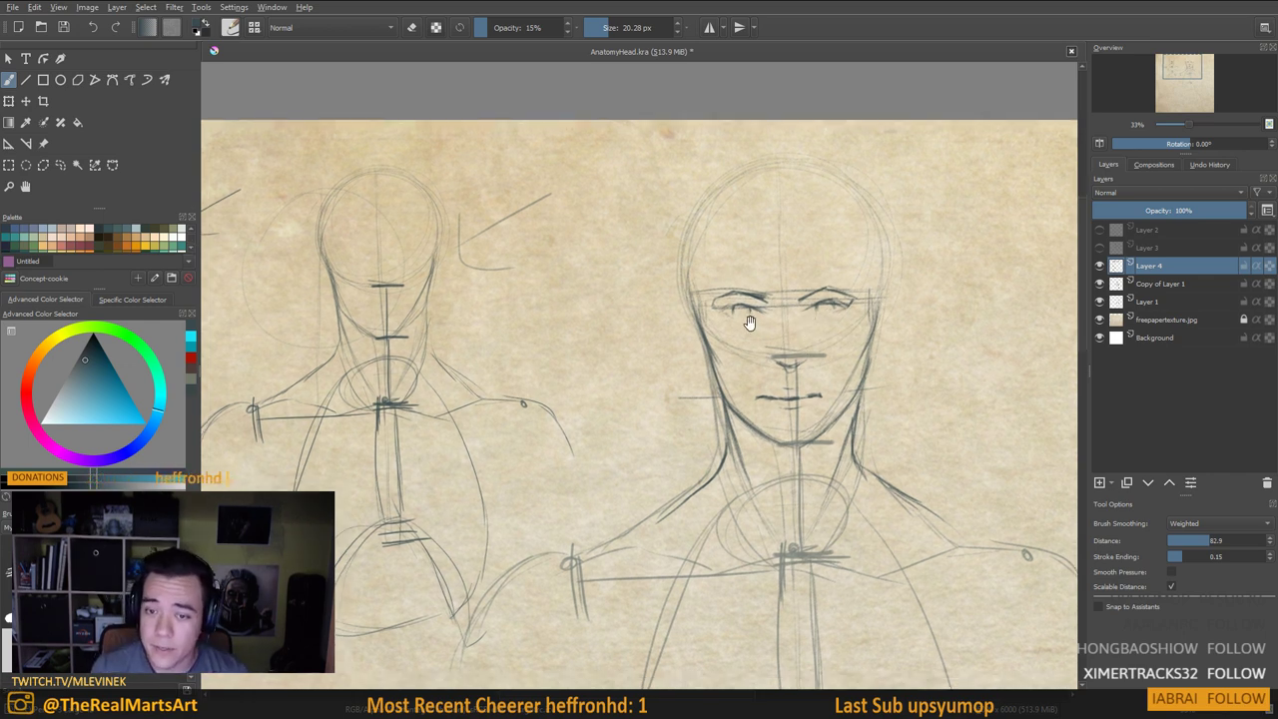
pyautogui.moveTo(750, 322); pyautogui.dragTo(753, 325)
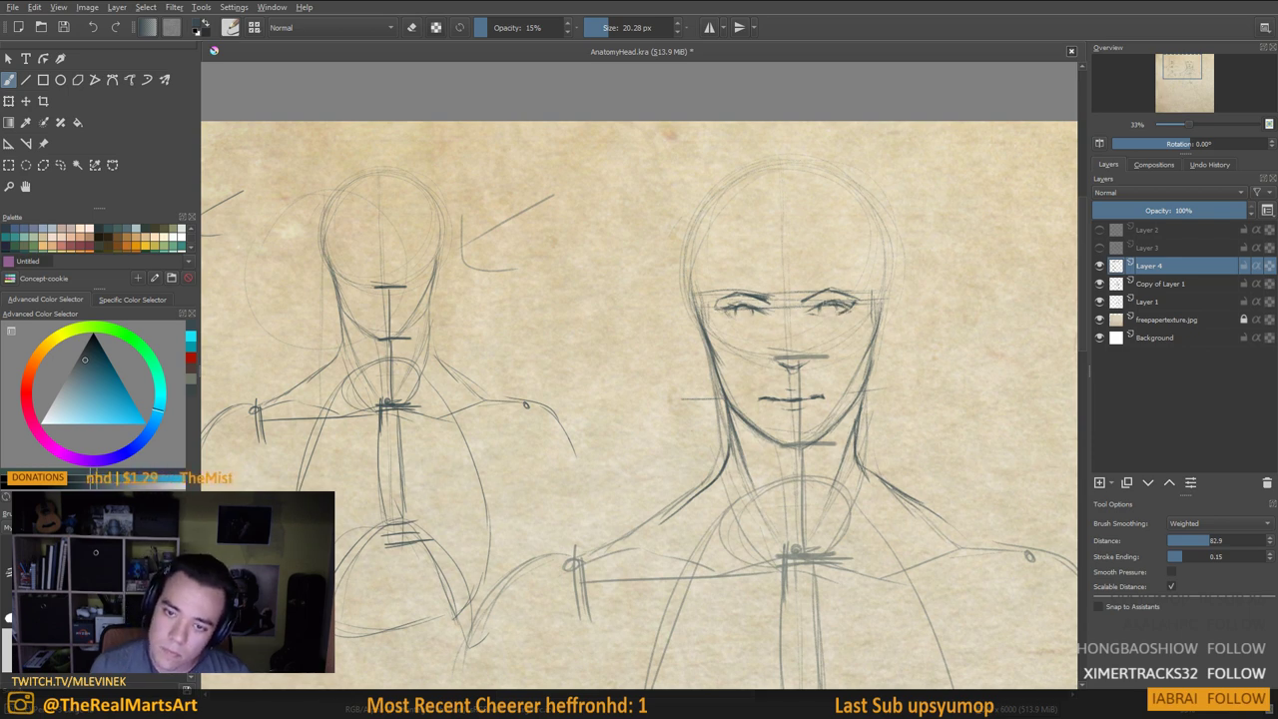
pyautogui.moveTo(837, 302); pyautogui.dragTo(850, 277)
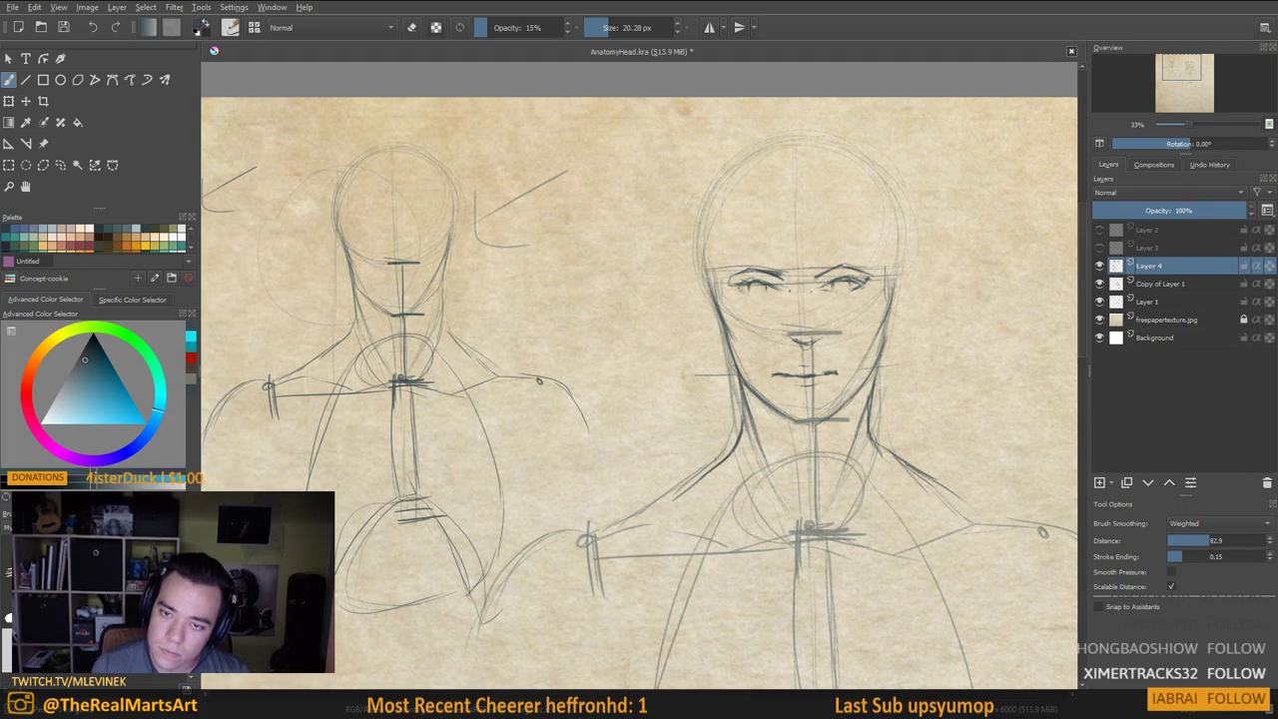
pyautogui.moveTo(792, 330); pyautogui.dragTo(801, 315)
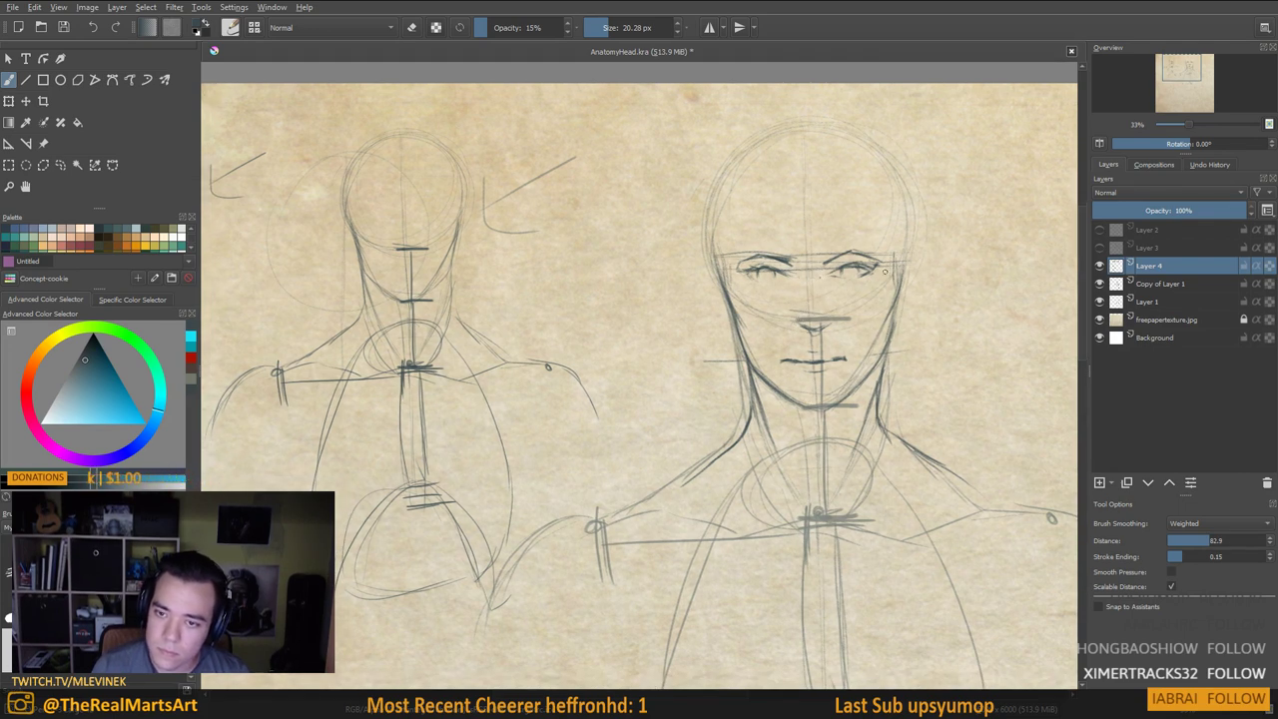
pyautogui.moveTo(865, 253); pyautogui.dragTo(884, 263)
# Draw narrow ear outlines on both sides of the large head, running from eye level down toward the nose base
pyautogui.moveTo(852, 310); pyautogui.dragTo(836, 327)
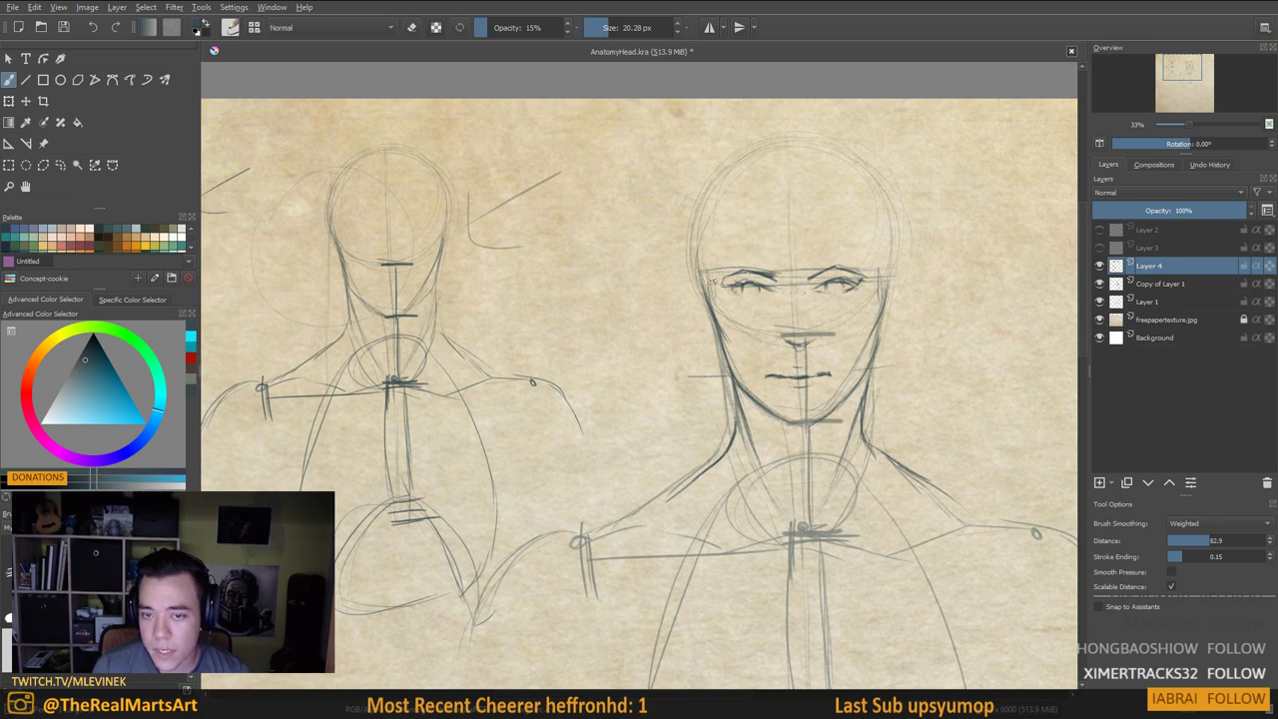
pyautogui.moveTo(696, 284); pyautogui.dragTo(711, 333)
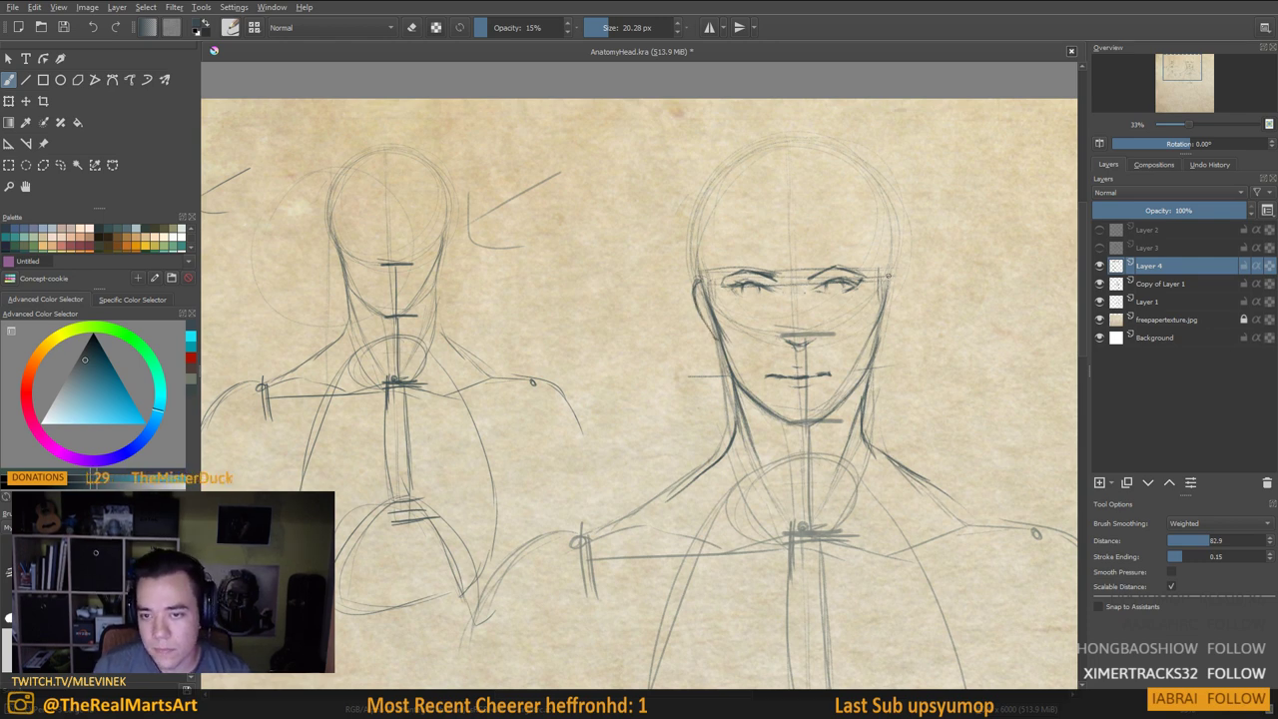
pyautogui.moveTo(894, 284); pyautogui.dragTo(881, 353)
# Draw an arrow in the gap between the smaller figure and the large head, pointing toward the large head
pyautogui.moveTo(628, 322)
pyautogui.mouseDown()
pyautogui.moveTo(711, 326)
pyautogui.moveTo(688, 309)
pyautogui.moveTo(711, 330)
pyautogui.mouseUp()
pyautogui.moveTo(776, 410); pyautogui.dragTo(772, 401)
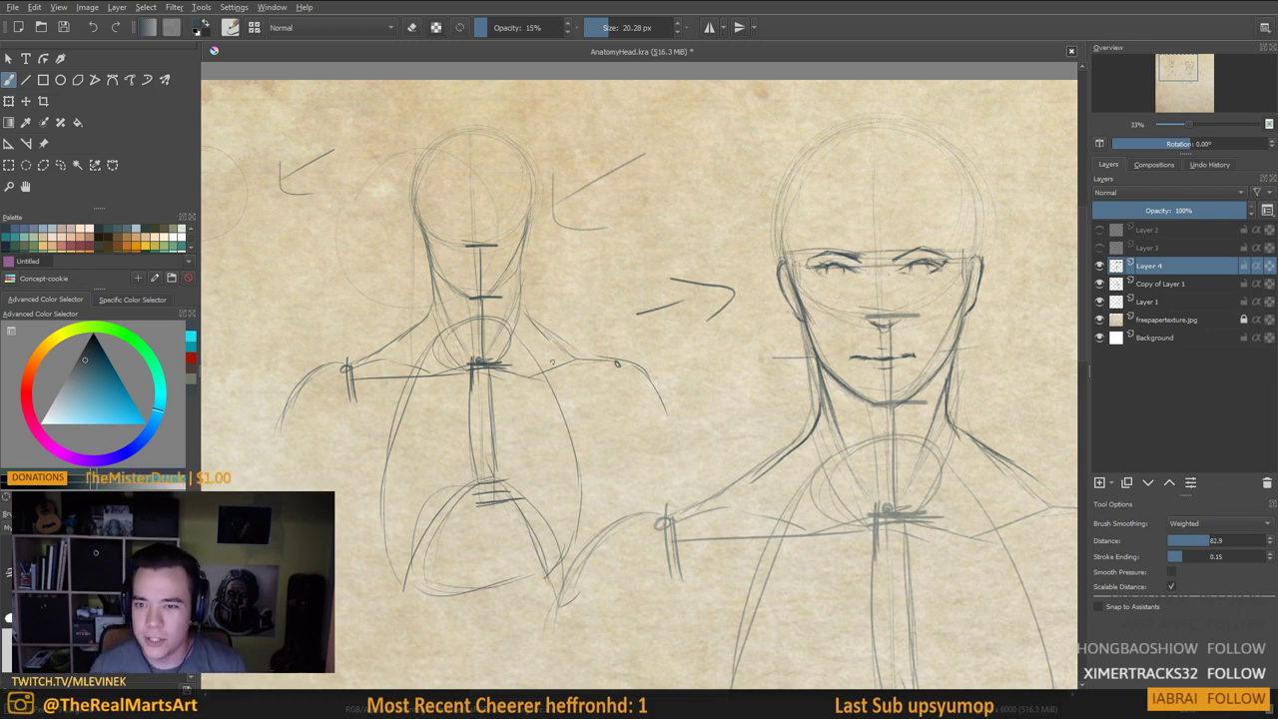
pyautogui.moveTo(795, 310); pyautogui.dragTo(793, 317)
pyautogui.moveTo(603, 293); pyautogui.dragTo(644, 318)
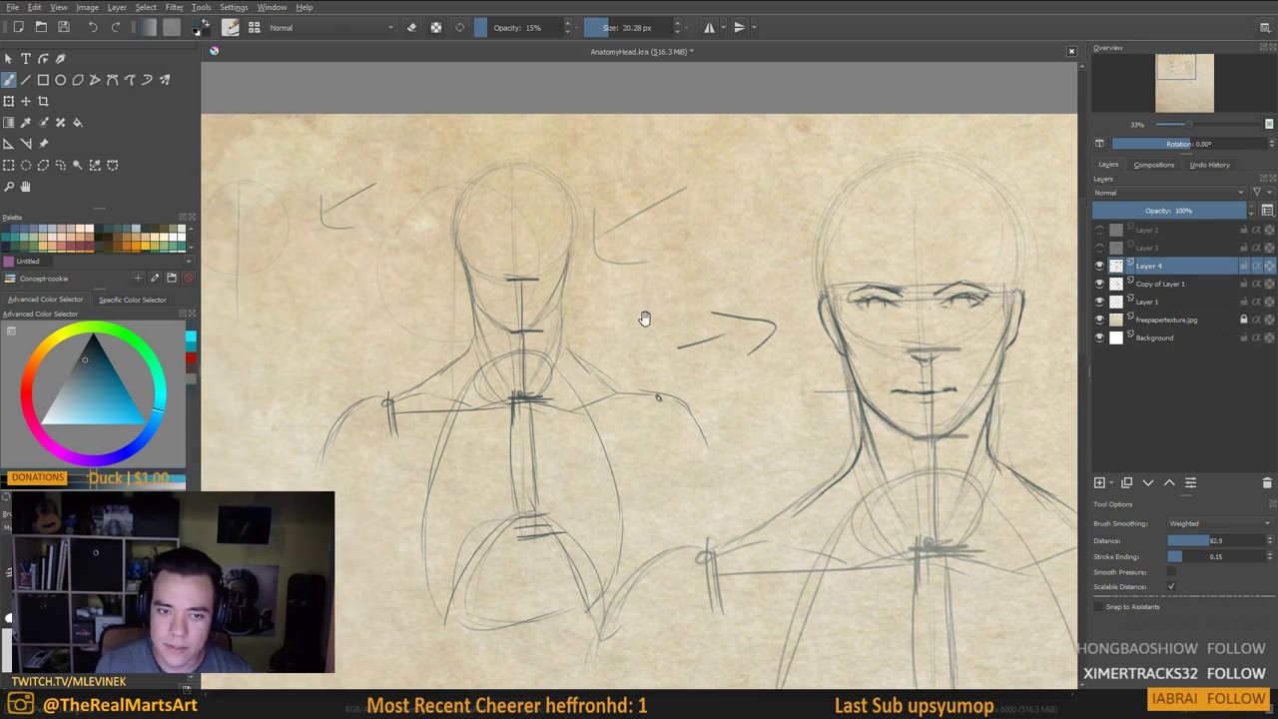
pyautogui.moveTo(459, 243)
pyautogui.mouseDown()
pyautogui.moveTo(443, 246)
pyautogui.moveTo(462, 290)
pyautogui.mouseUp()
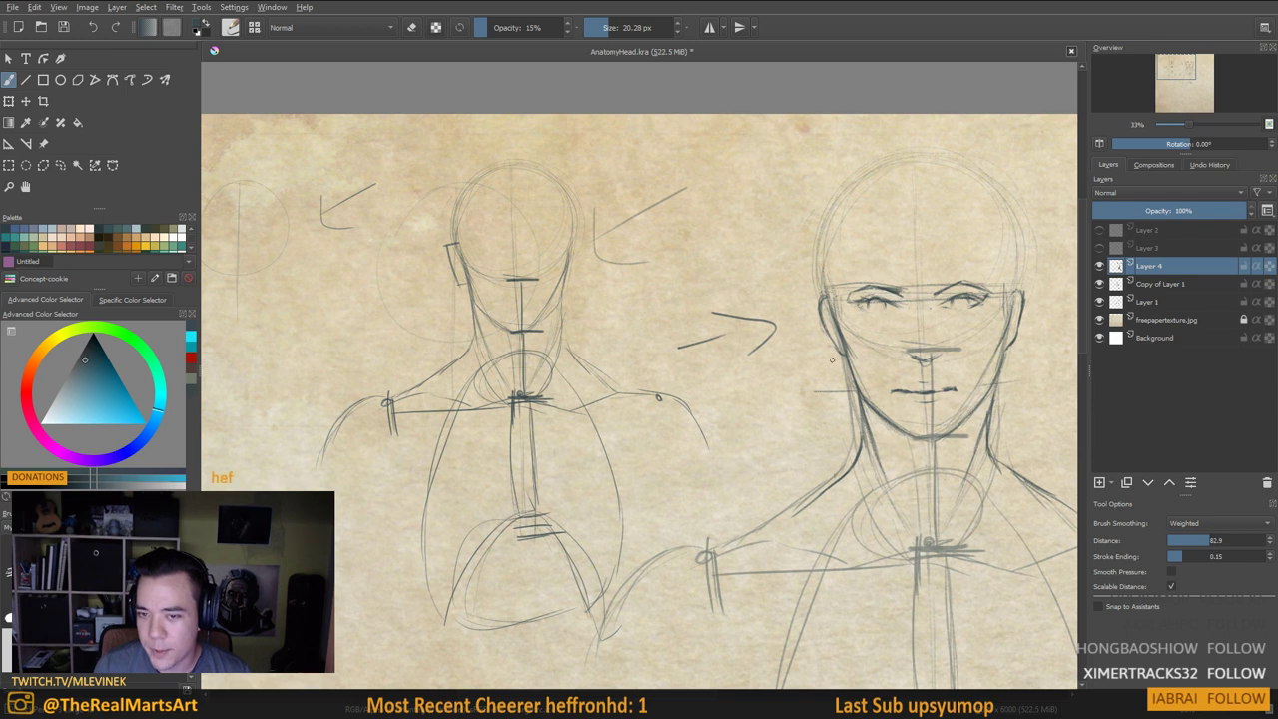
pyautogui.hotkey('ctrl', 'z')
pyautogui.hotkey('ctrl', 'z')
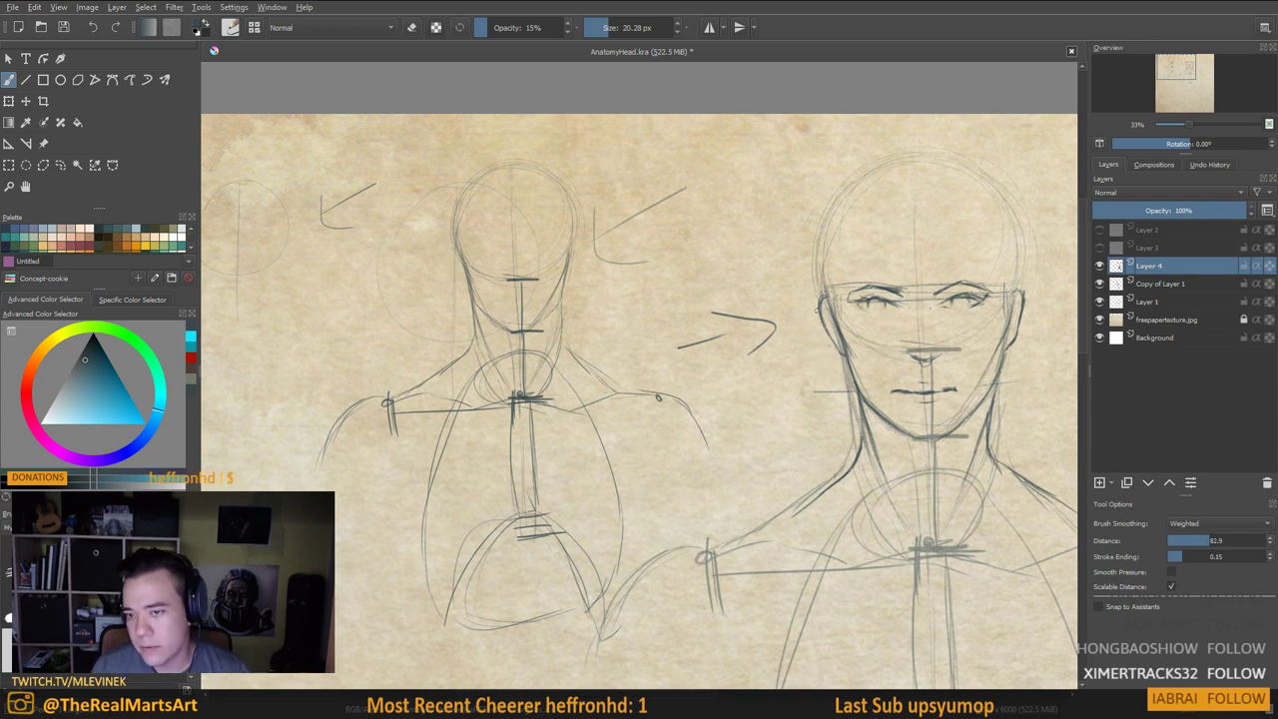
pyautogui.moveTo(978, 267); pyautogui.dragTo(758, 233)
pyautogui.moveTo(820, 297); pyautogui.dragTo(879, 406)
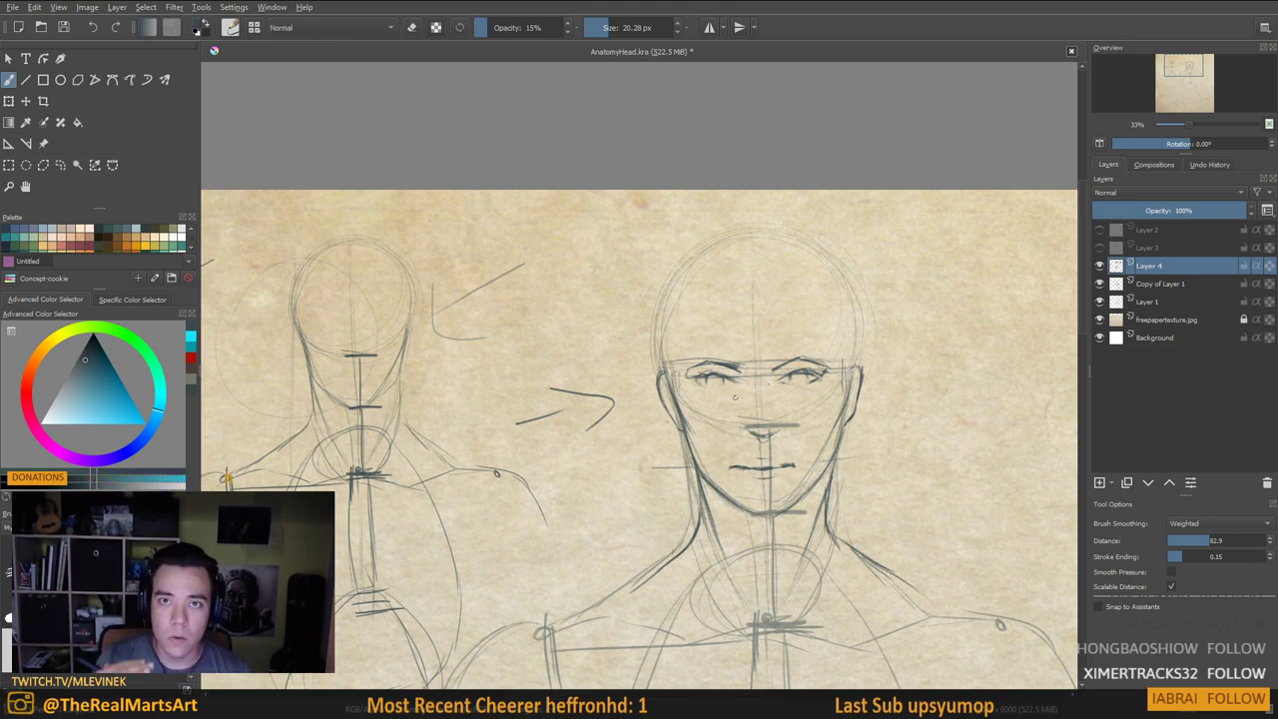
pyautogui.moveTo(723, 438); pyautogui.dragTo(707, 435)
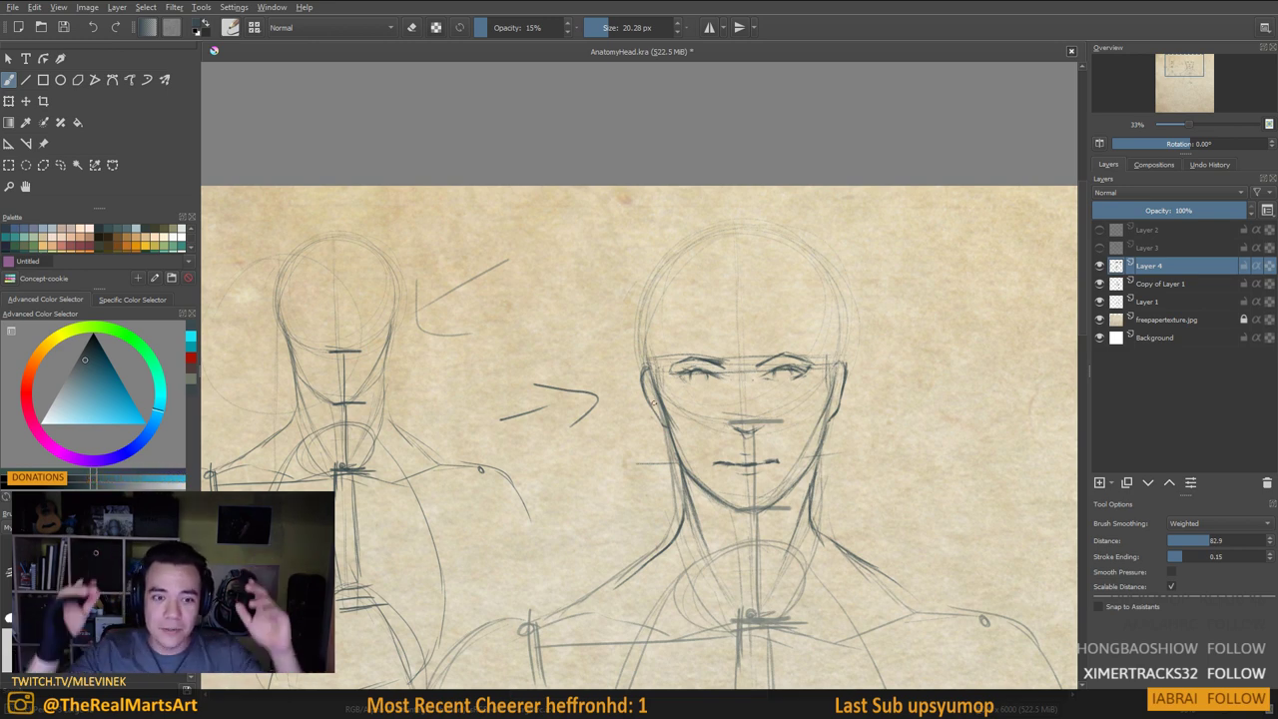
pyautogui.moveTo(885, 288); pyautogui.dragTo(871, 306)
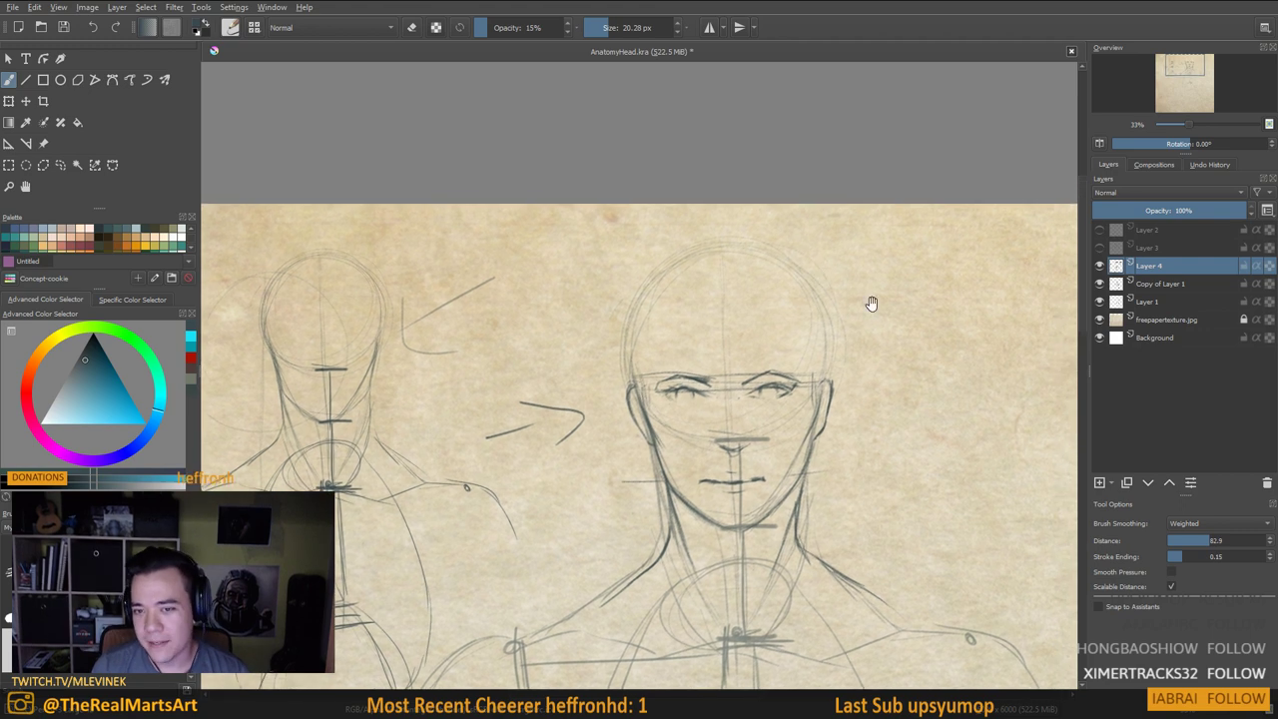
pyautogui.moveTo(863, 402); pyautogui.dragTo(863, 362)
pyautogui.moveTo(845, 353); pyautogui.dragTo(877, 345)
pyautogui.hotkey('ctrl', 'z')
pyautogui.hotkey('ctrl', 'z')
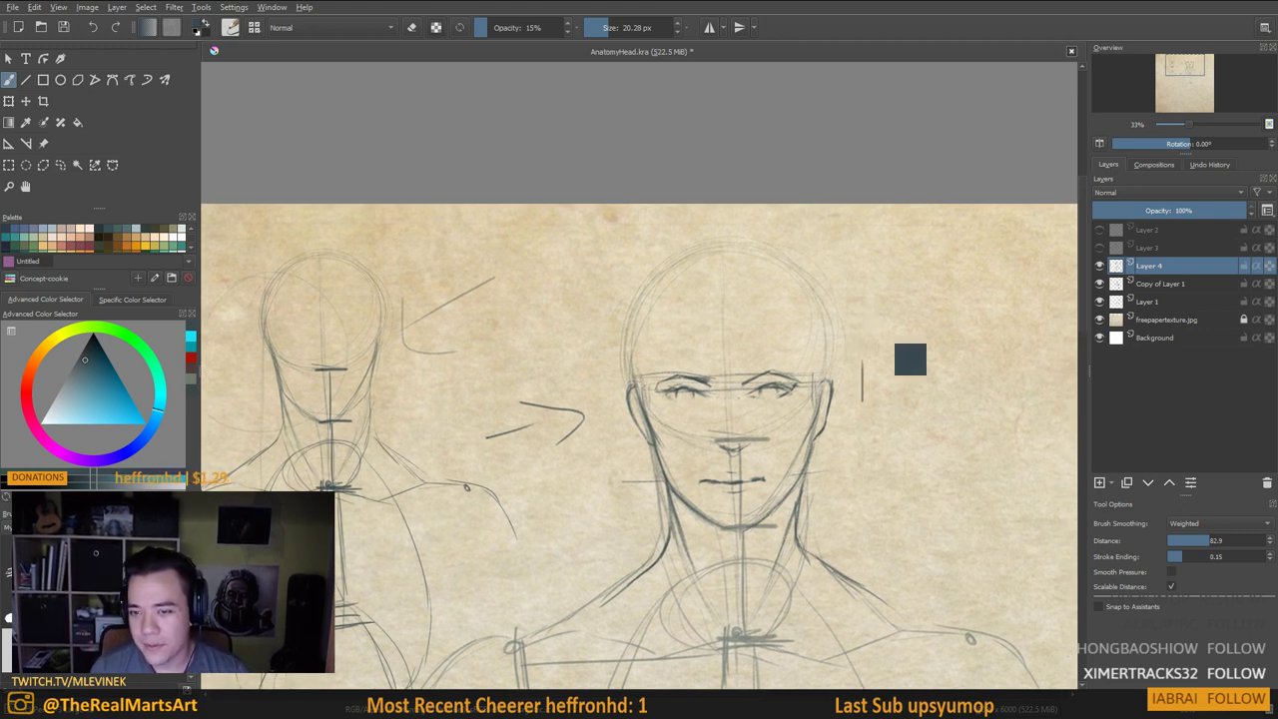
# Sketch a light hairline across the large head's upper forehead, with a curve rising toward the crown on each side
pyautogui.moveTo(732, 299); pyautogui.dragTo(822, 306)
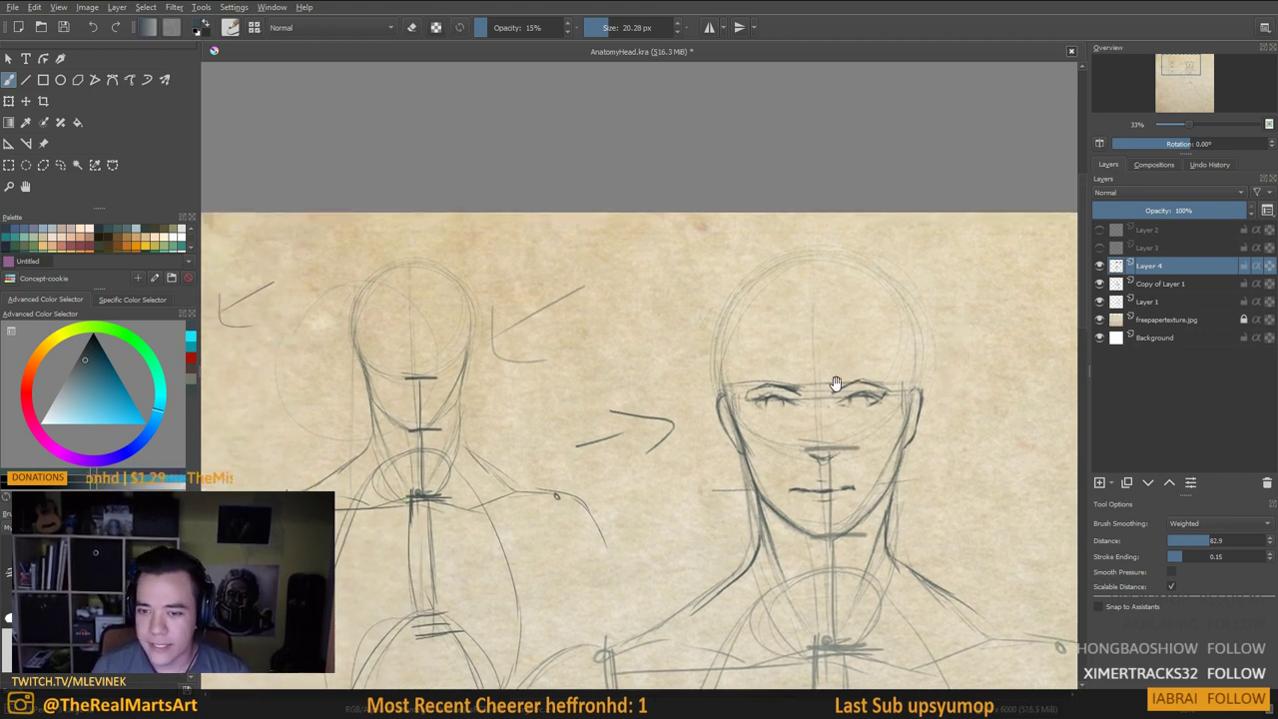
pyautogui.moveTo(836, 385); pyautogui.dragTo(774, 351)
pyautogui.moveTo(742, 277); pyautogui.dragTo(754, 276)
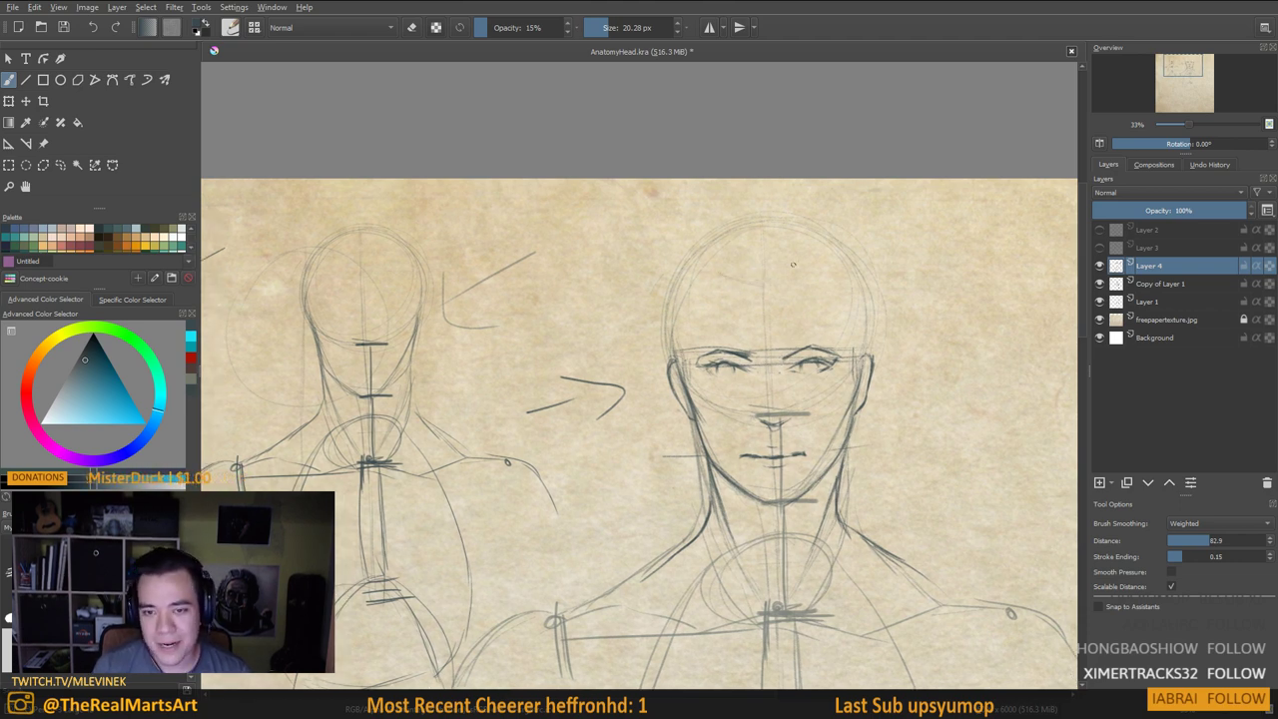
pyautogui.moveTo(750, 271); pyautogui.dragTo(822, 275)
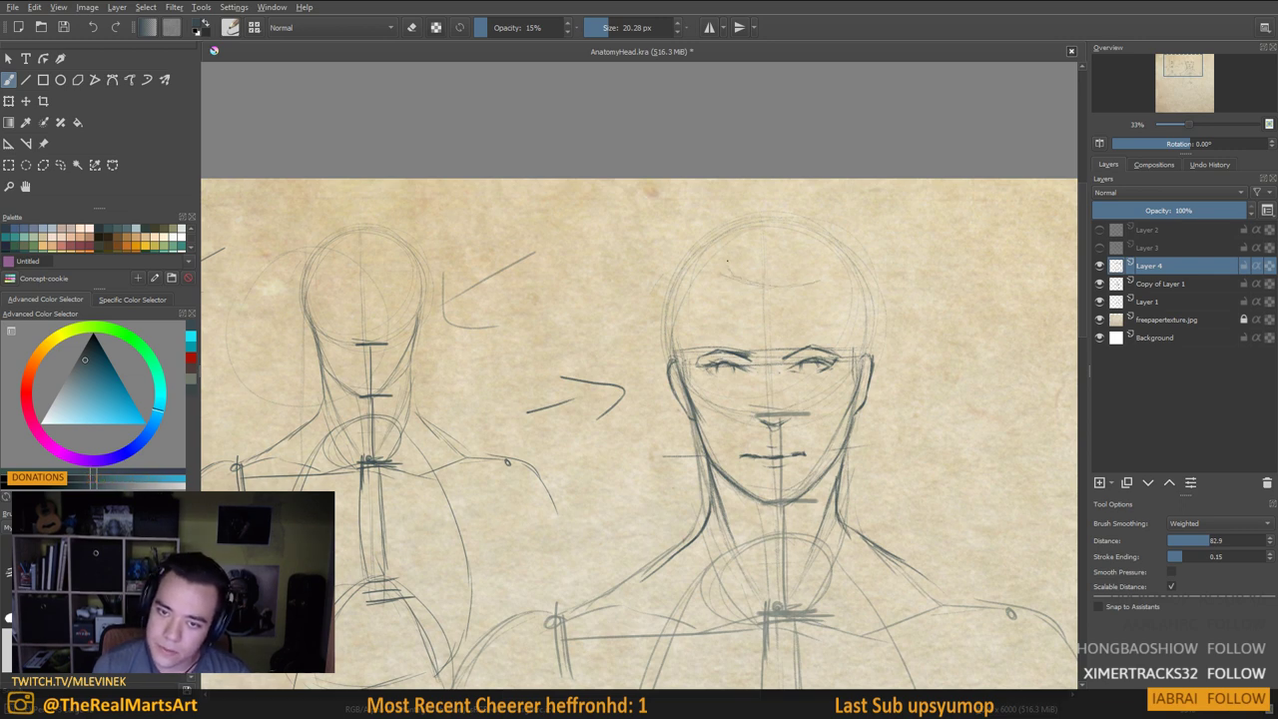
pyautogui.moveTo(719, 265); pyautogui.dragTo(715, 235)
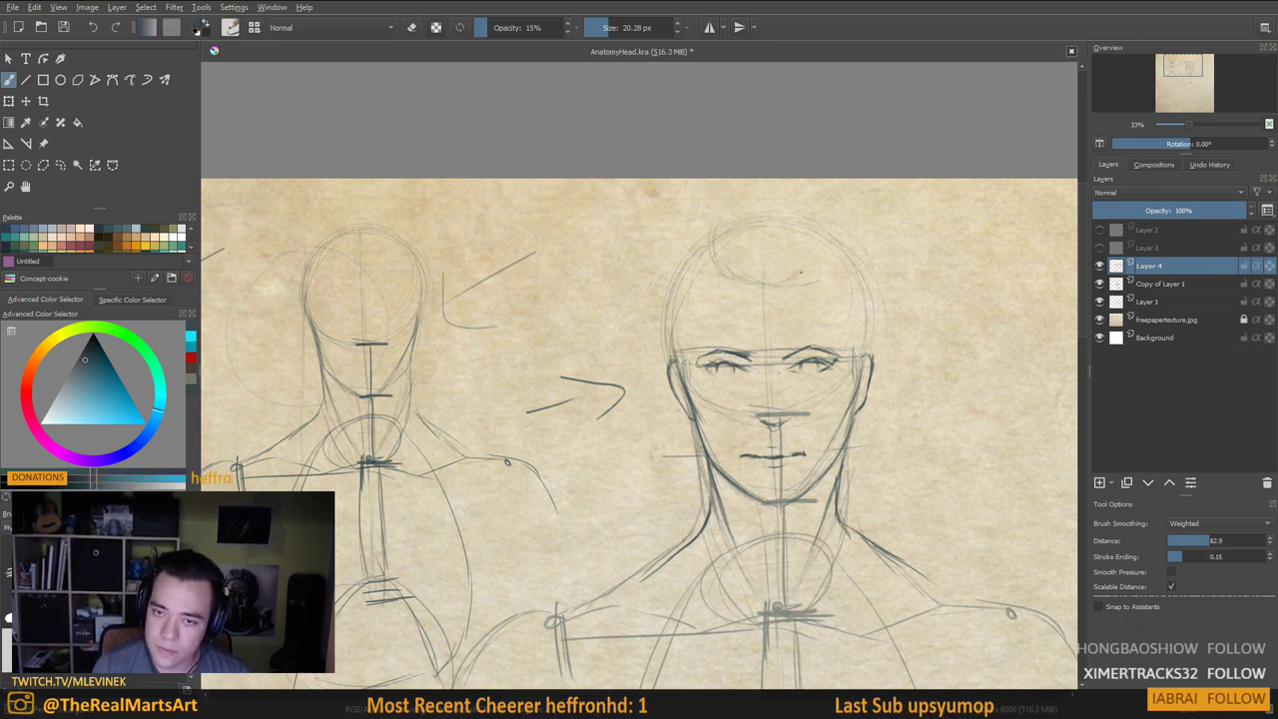
pyautogui.moveTo(791, 282); pyautogui.dragTo(819, 240)
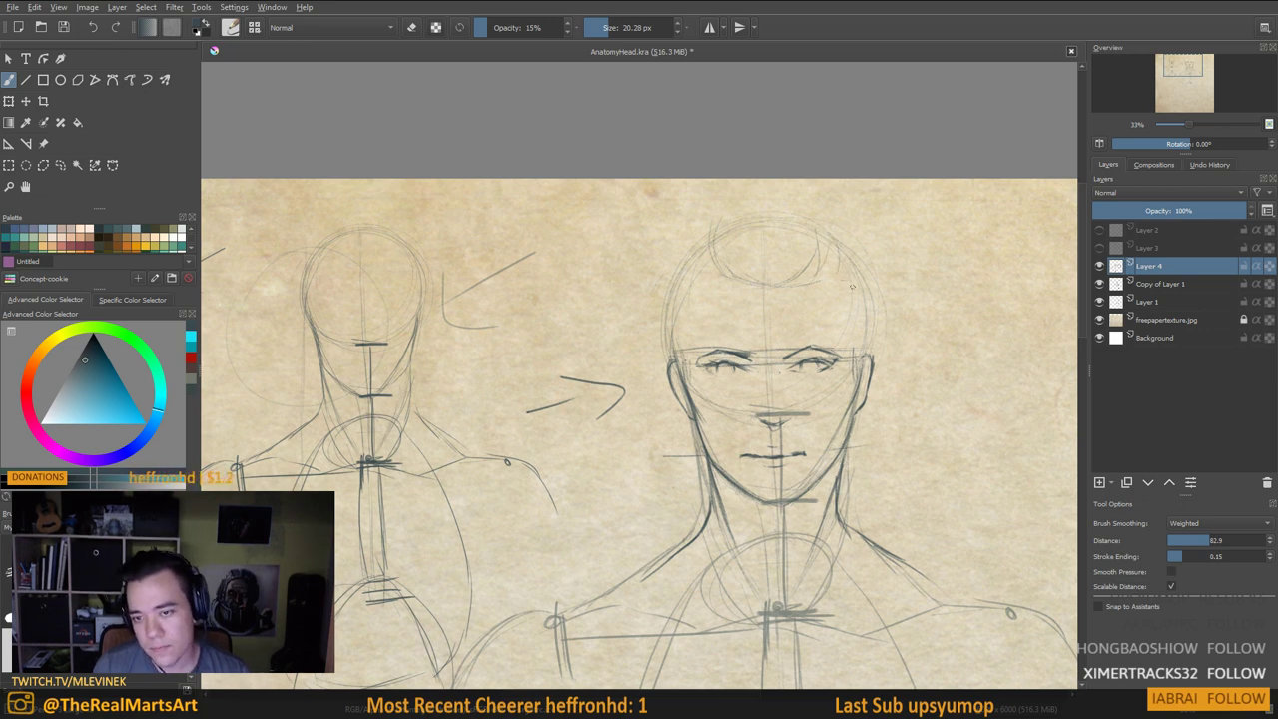
# Sketch the outer hair contour on both sides of the large head, from the crown down to the ears
pyautogui.moveTo(852, 286); pyautogui.dragTo(862, 296)
pyautogui.moveTo(682, 271); pyautogui.dragTo(675, 231)
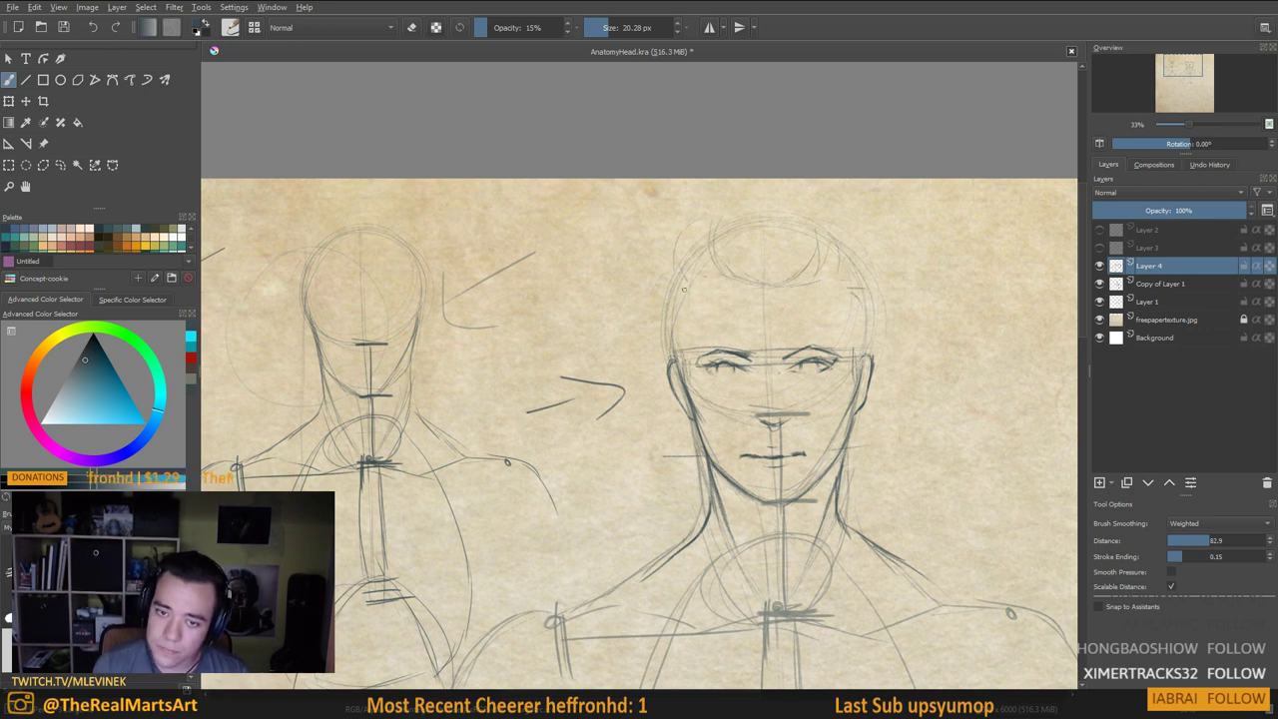
pyautogui.moveTo(664, 292)
pyautogui.mouseDown()
pyautogui.moveTo(659, 347)
pyautogui.moveTo(673, 371)
pyautogui.mouseUp()
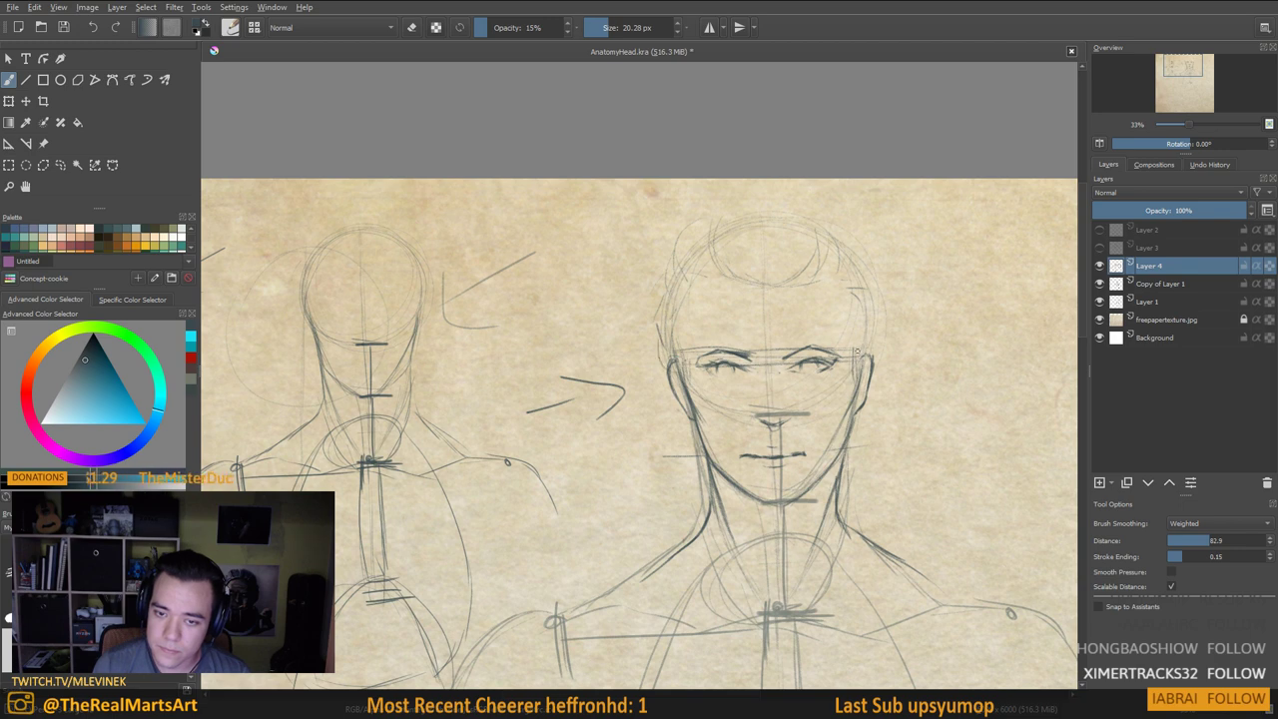
pyautogui.moveTo(867, 310)
pyautogui.mouseDown()
pyautogui.moveTo(881, 356)
pyautogui.moveTo(881, 292)
pyautogui.mouseUp()
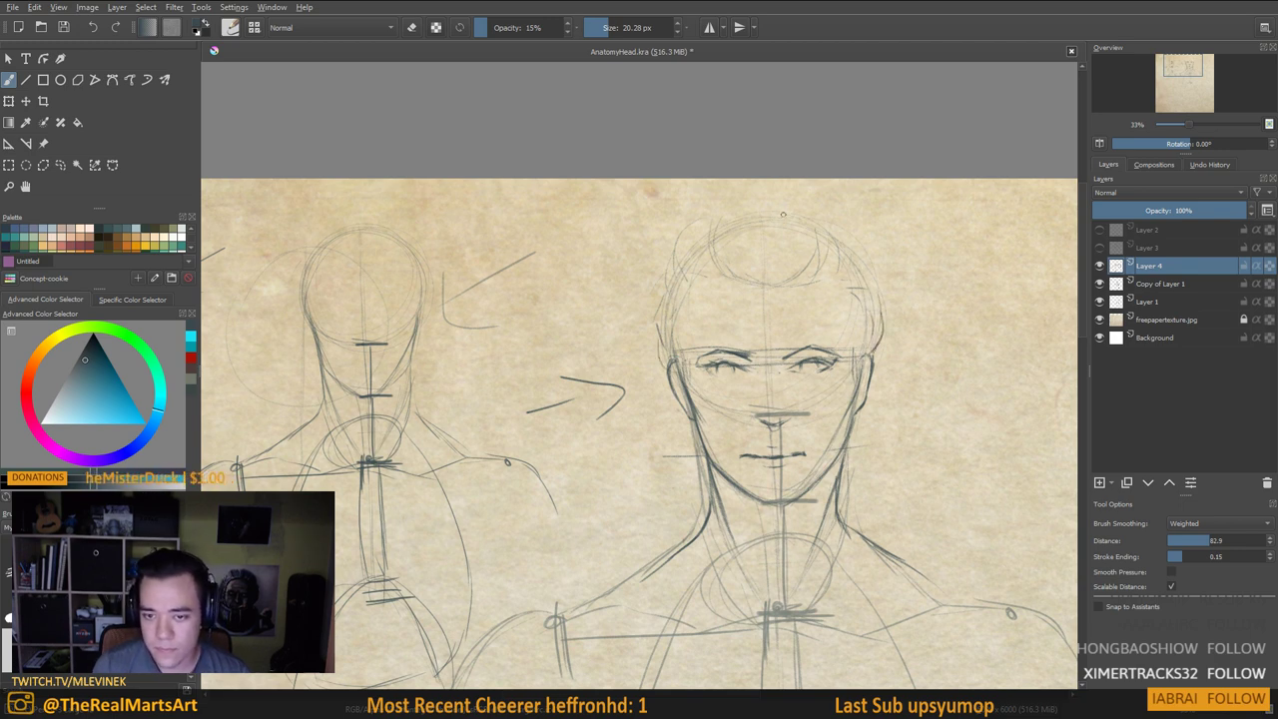
# Draw strands sweeping up from the large head's forehead hairline into a raised tuft above the crown
pyautogui.moveTo(783, 213)
pyautogui.mouseDown()
pyautogui.moveTo(756, 206)
pyautogui.moveTo(759, 269)
pyautogui.mouseUp()
pyautogui.moveTo(765, 217); pyautogui.dragTo(776, 281)
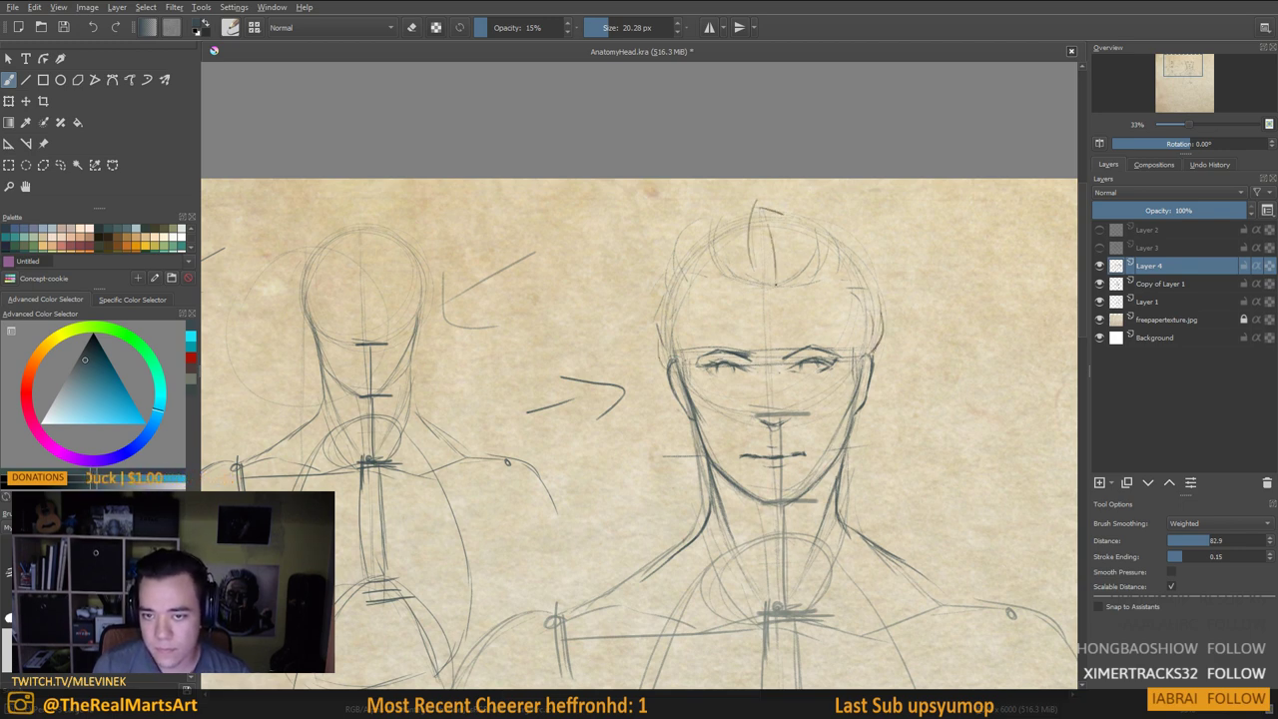
pyautogui.moveTo(789, 234); pyautogui.dragTo(778, 280)
pyautogui.moveTo(806, 216)
pyautogui.mouseDown()
pyautogui.moveTo(788, 273)
pyautogui.moveTo(824, 221)
pyautogui.moveTo(835, 250)
pyautogui.mouseUp()
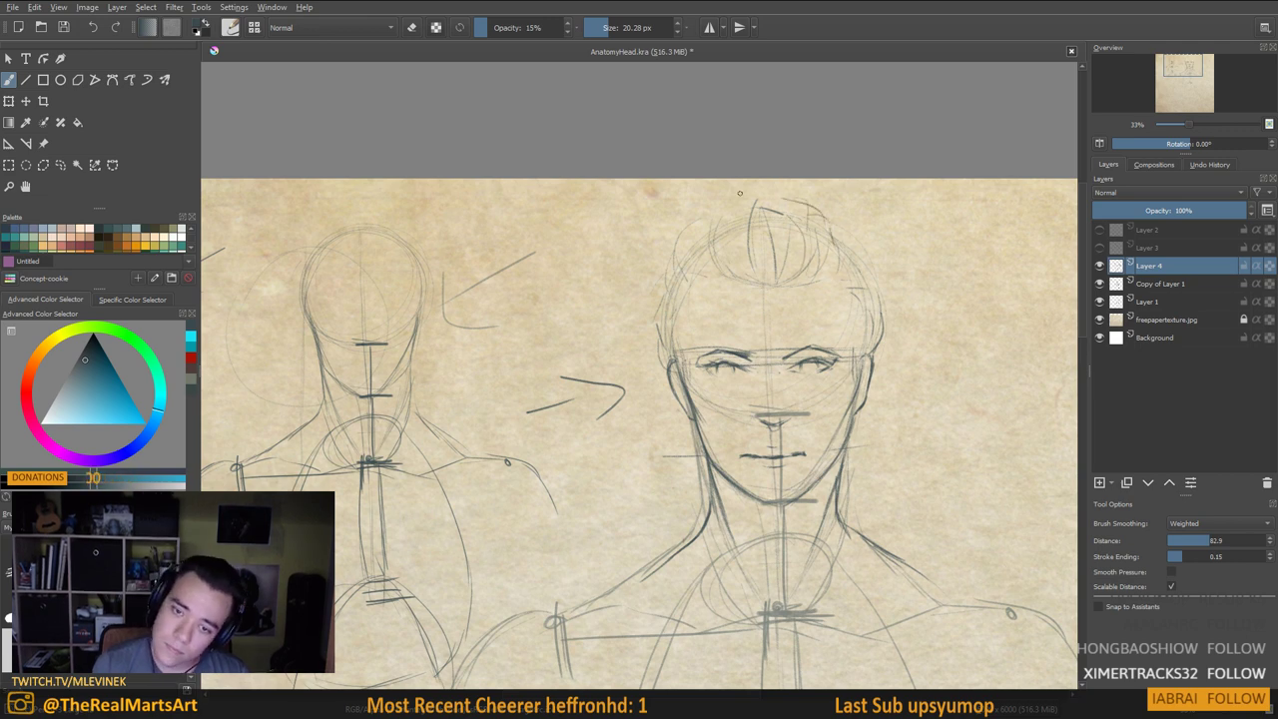
pyautogui.moveTo(729, 205)
pyautogui.mouseDown()
pyautogui.moveTo(755, 179)
pyautogui.moveTo(816, 207)
pyautogui.mouseUp()
# Add short strands at the large head's temples and long locks falling from behind the ears to the shoulders on both sides
pyautogui.moveTo(712, 342); pyautogui.dragTo(732, 297)
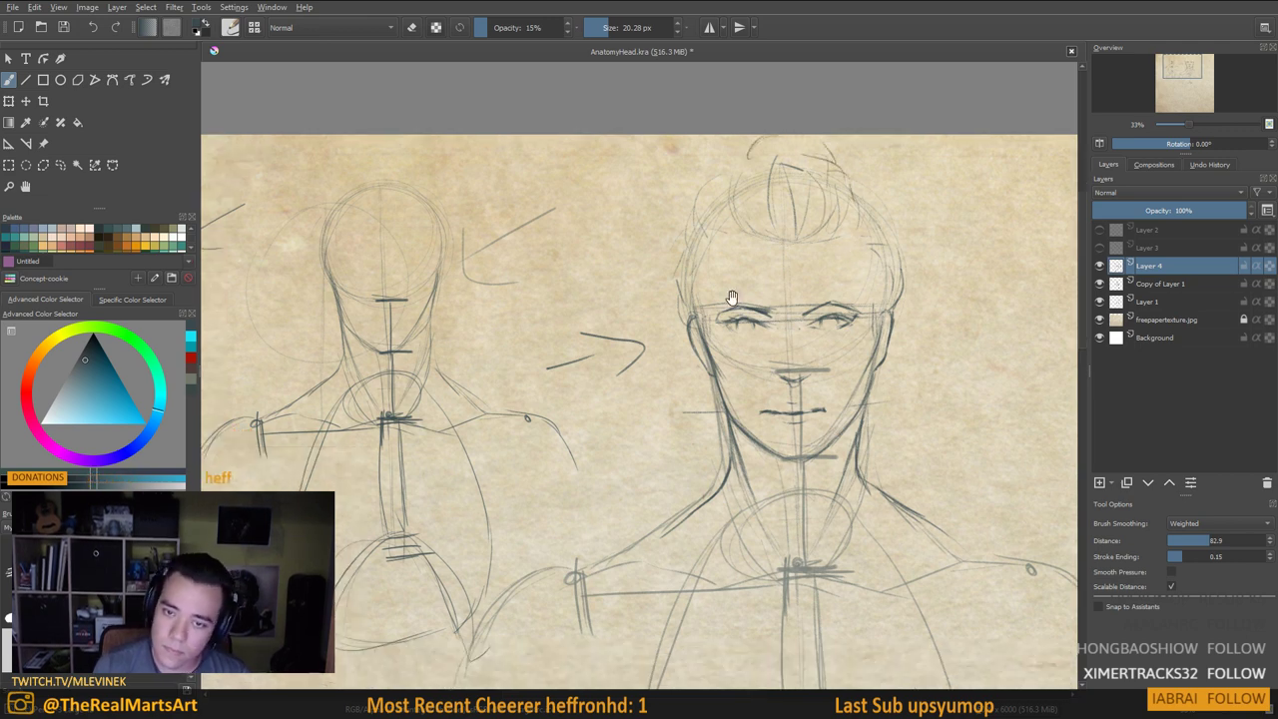
pyautogui.moveTo(739, 234)
pyautogui.mouseDown()
pyautogui.moveTo(726, 250)
pyautogui.moveTo(687, 248)
pyautogui.mouseUp()
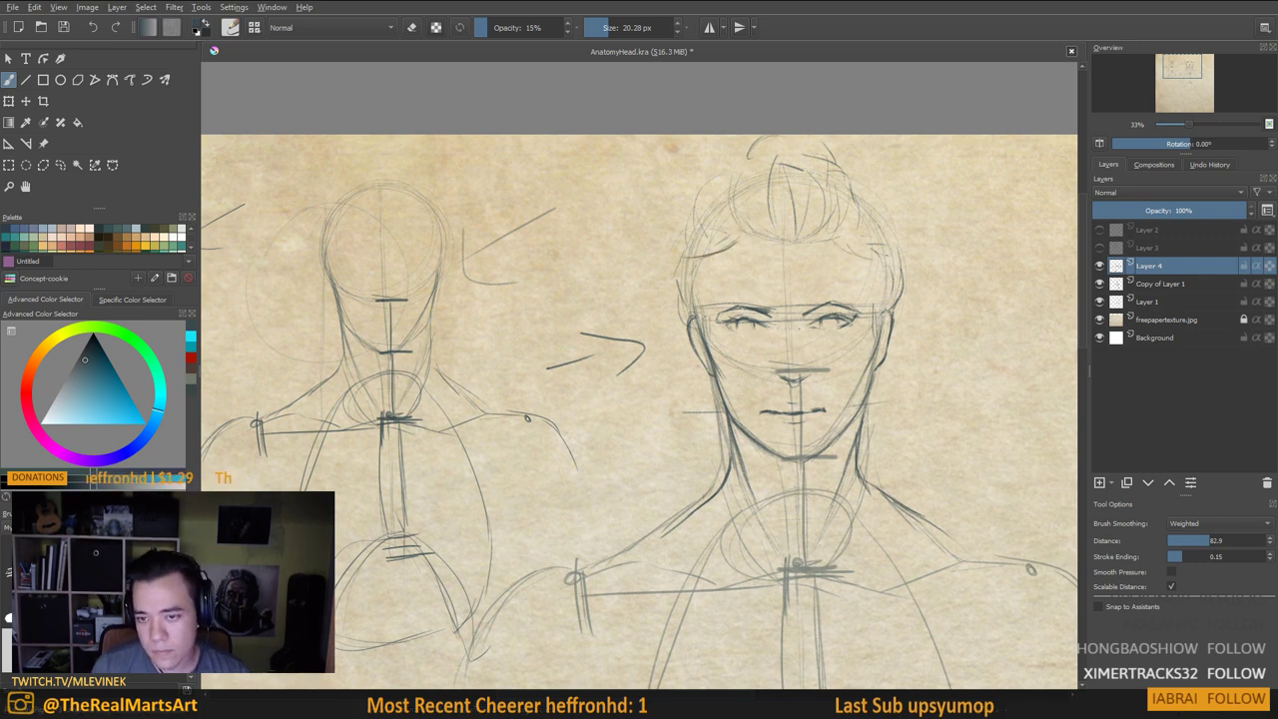
pyautogui.moveTo(769, 354)
pyautogui.mouseDown()
pyautogui.moveTo(771, 320)
pyautogui.moveTo(697, 419)
pyautogui.mouseUp()
pyautogui.moveTo(715, 351); pyautogui.dragTo(699, 433)
pyautogui.moveTo(711, 385); pyautogui.dragTo(695, 483)
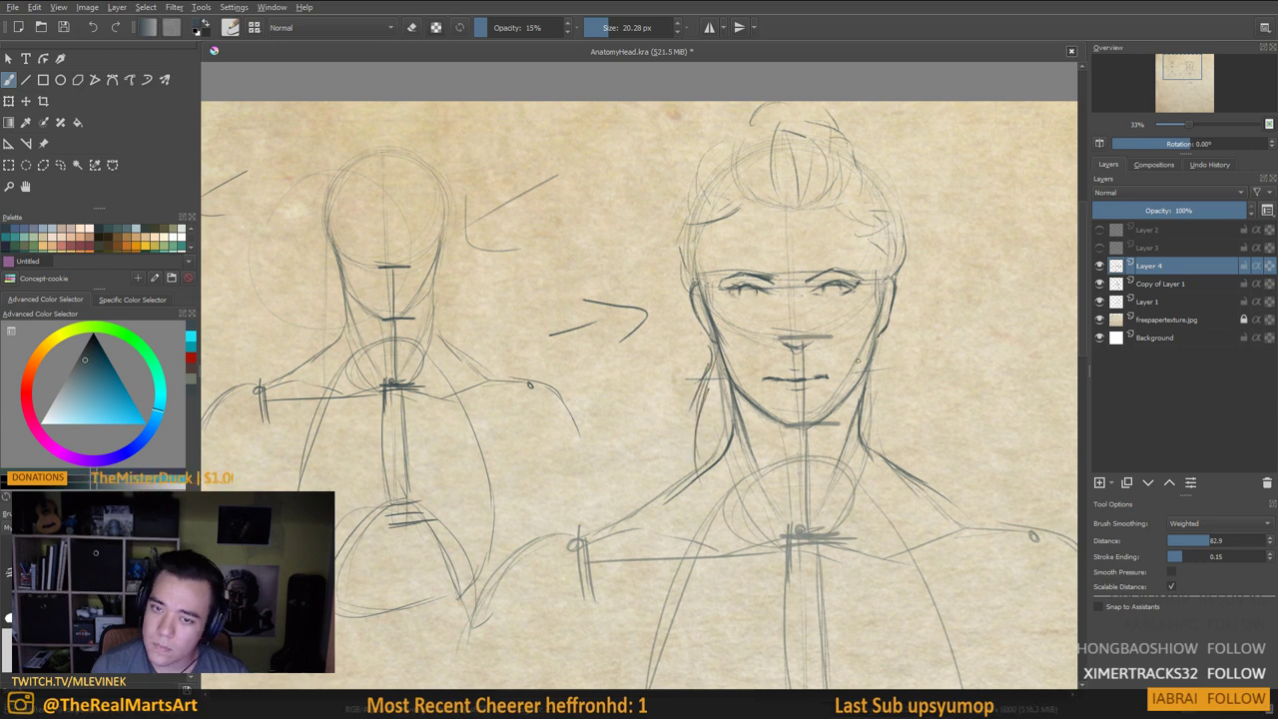
pyautogui.moveTo(873, 348)
pyautogui.mouseDown()
pyautogui.moveTo(879, 446)
pyautogui.moveTo(927, 509)
pyautogui.mouseUp()
pyautogui.moveTo(804, 457); pyautogui.dragTo(844, 433)
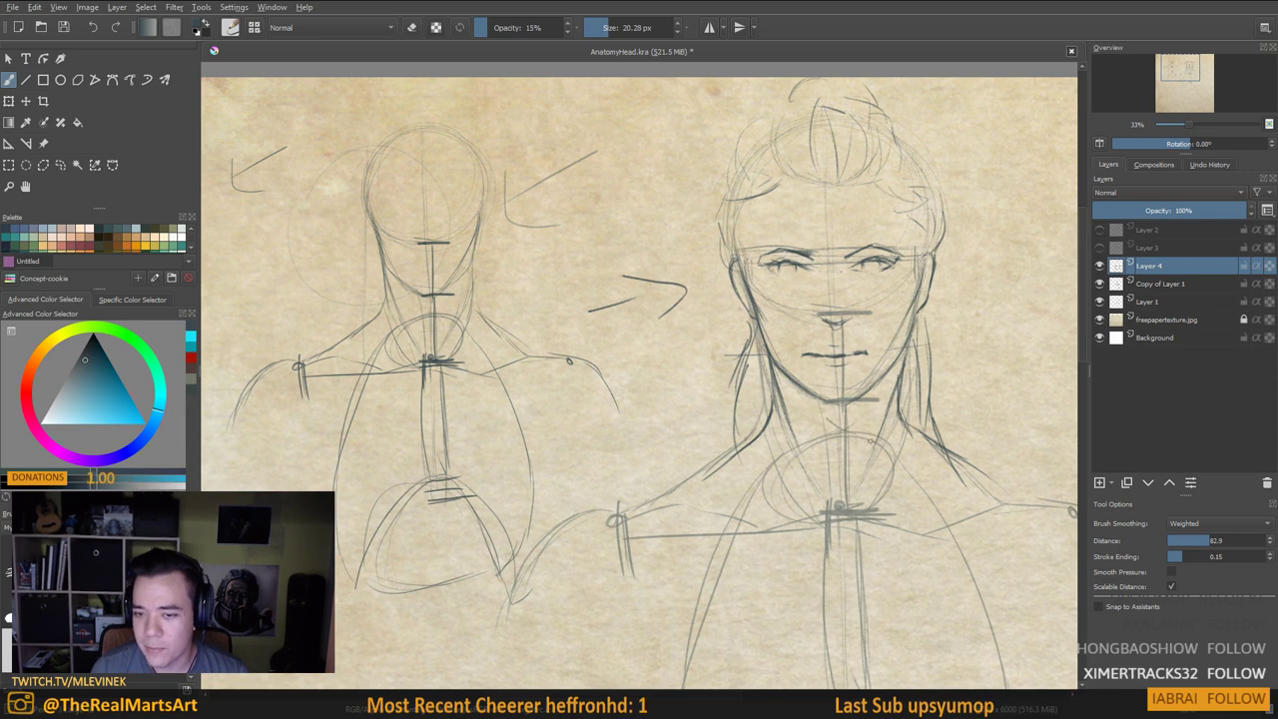
pyautogui.moveTo(842, 421)
pyautogui.mouseDown()
pyautogui.moveTo(836, 434)
pyautogui.moveTo(835, 409)
pyautogui.mouseUp()
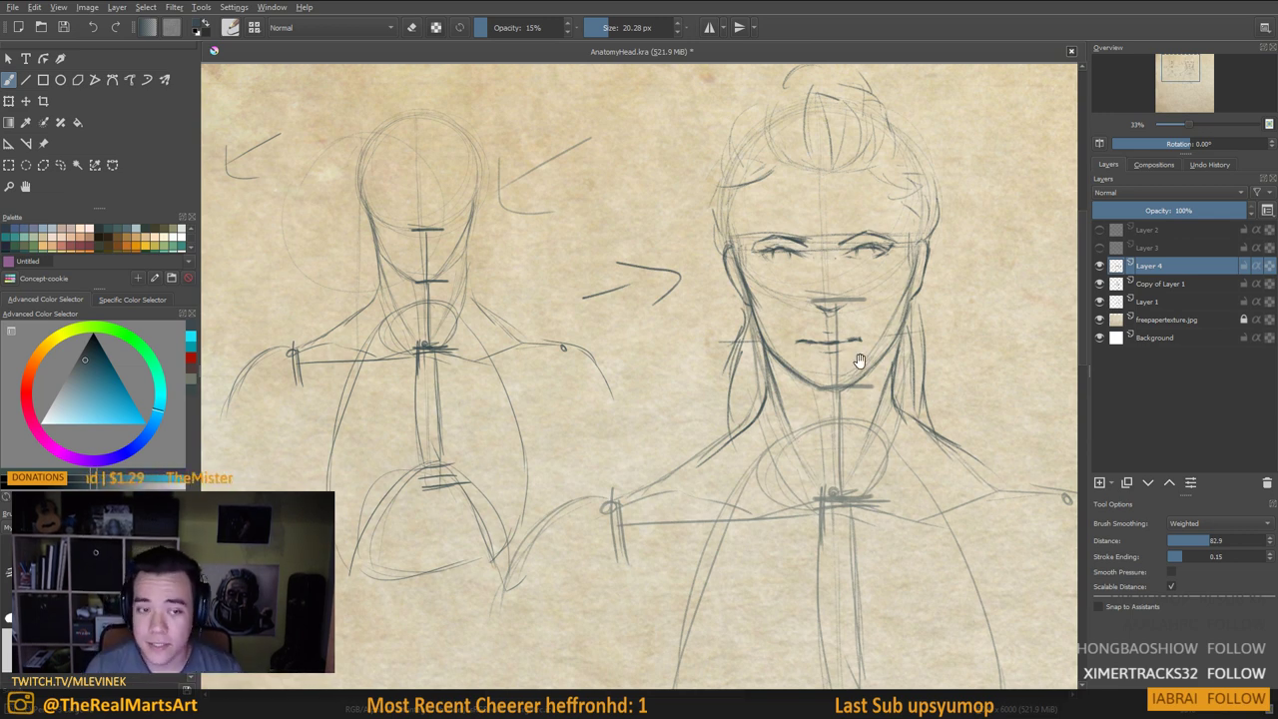
pyautogui.moveTo(859, 361); pyautogui.dragTo(741, 405)
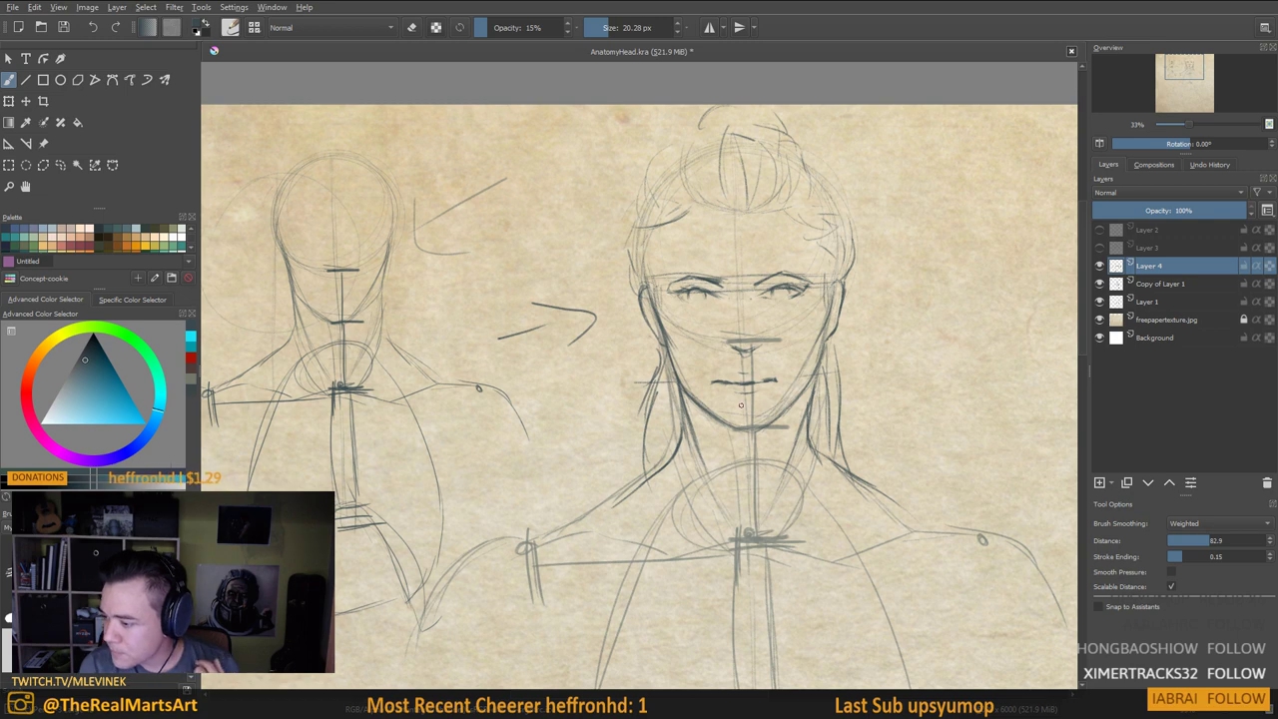
# Hide Layer 4 and add a new paint layer directly above it
pyautogui.moveTo(833, 346)
pyautogui.mouseDown()
pyautogui.moveTo(739, 353)
pyautogui.moveTo(896, 370)
pyautogui.mouseUp()
pyautogui.moveTo(707, 394)
pyautogui.mouseDown()
pyautogui.moveTo(782, 399)
pyautogui.moveTo(722, 397)
pyautogui.mouseUp()
pyautogui.click(1101, 265)
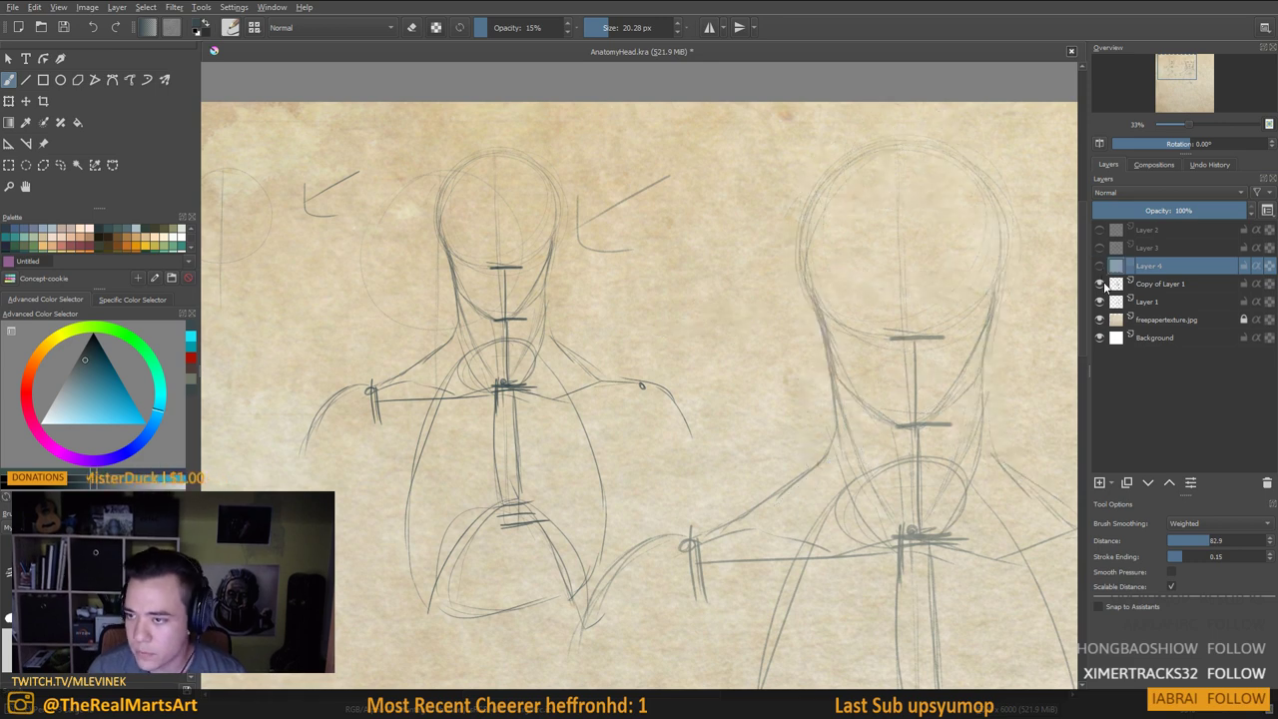
pyautogui.click(1101, 485)
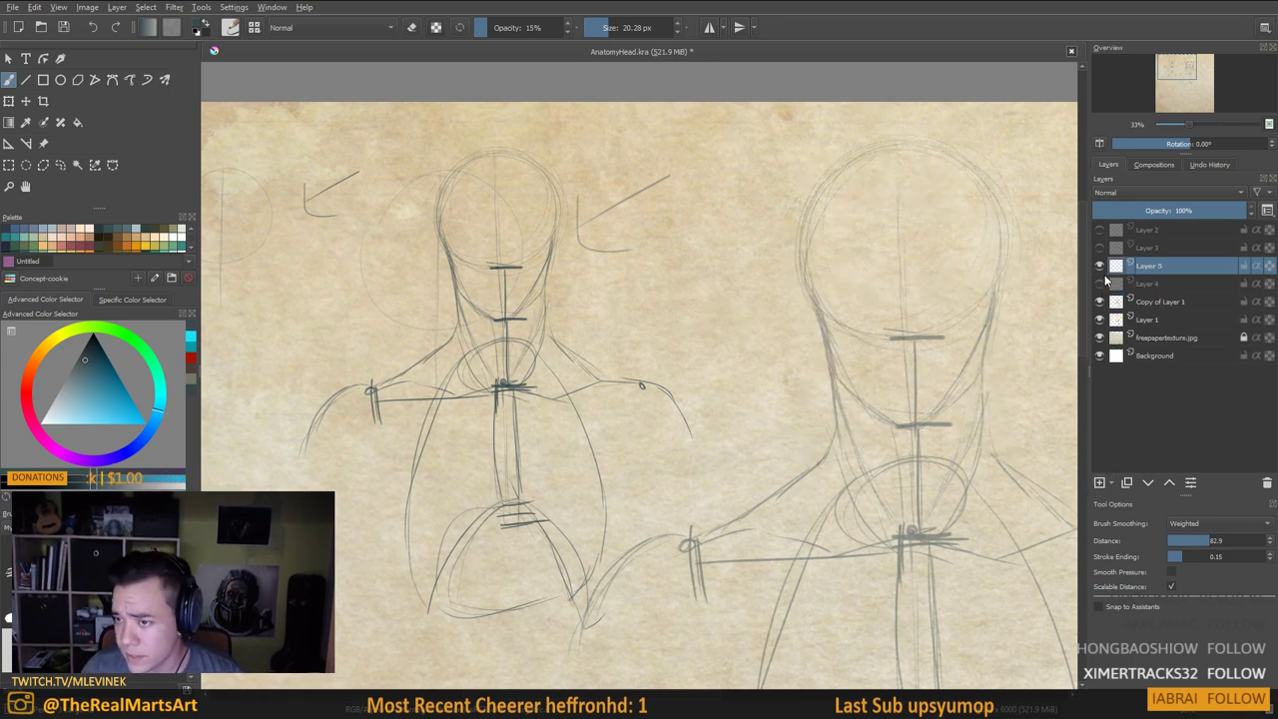
# Save the AnatomyHead.kra drawing with the larger head construction centred in view
pyautogui.moveTo(961, 337); pyautogui.dragTo(744, 318)
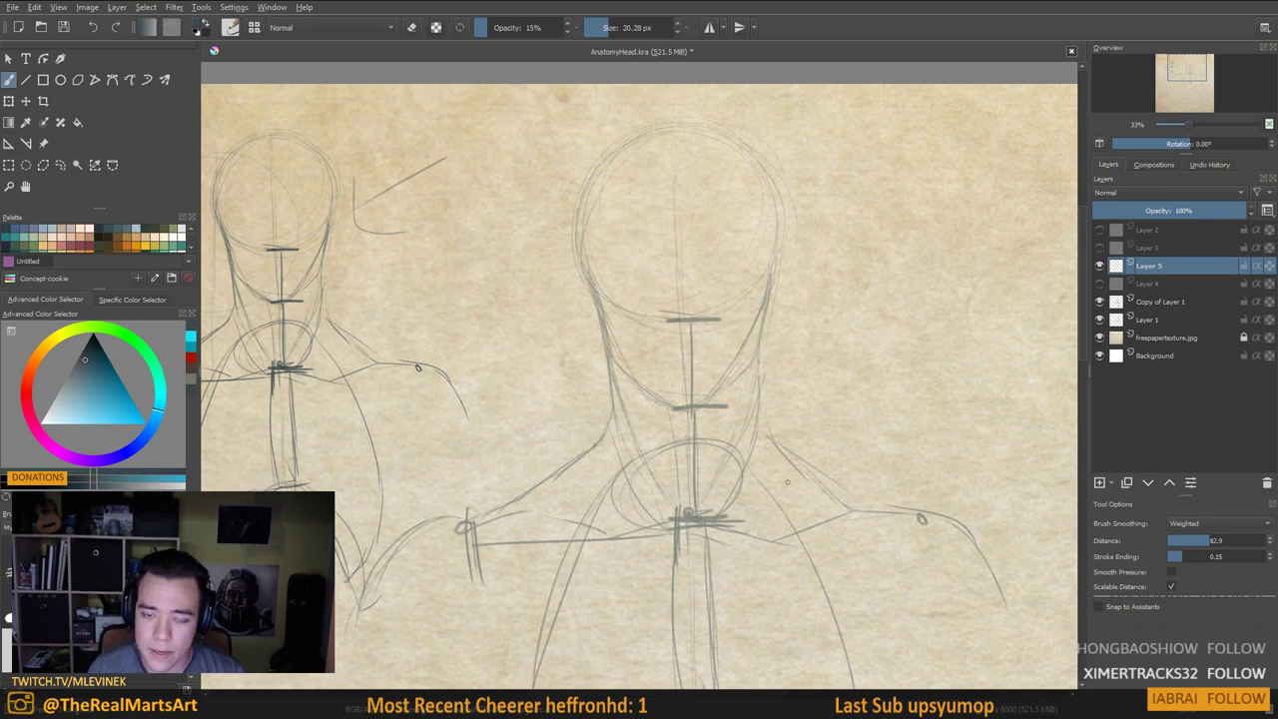
pyautogui.scroll(1, 745, 396)
pyautogui.moveTo(688, 353); pyautogui.dragTo(676, 423)
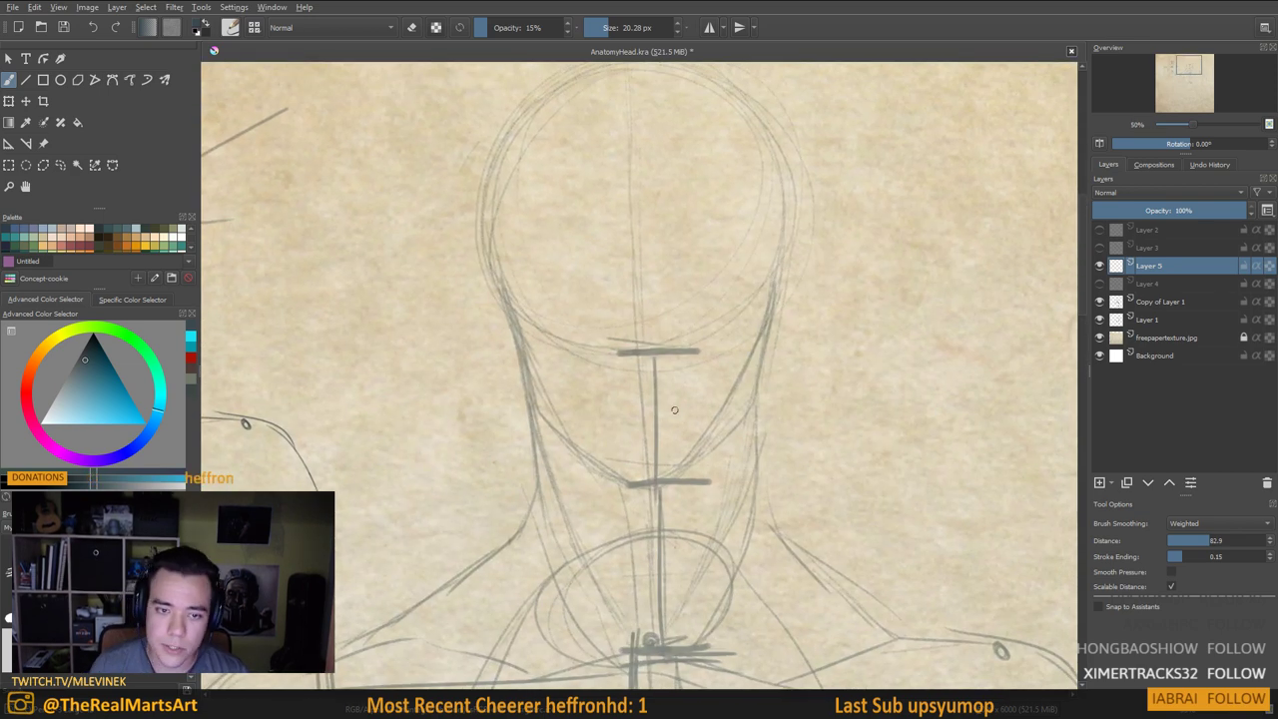
pyautogui.moveTo(648, 354); pyautogui.dragTo(660, 406)
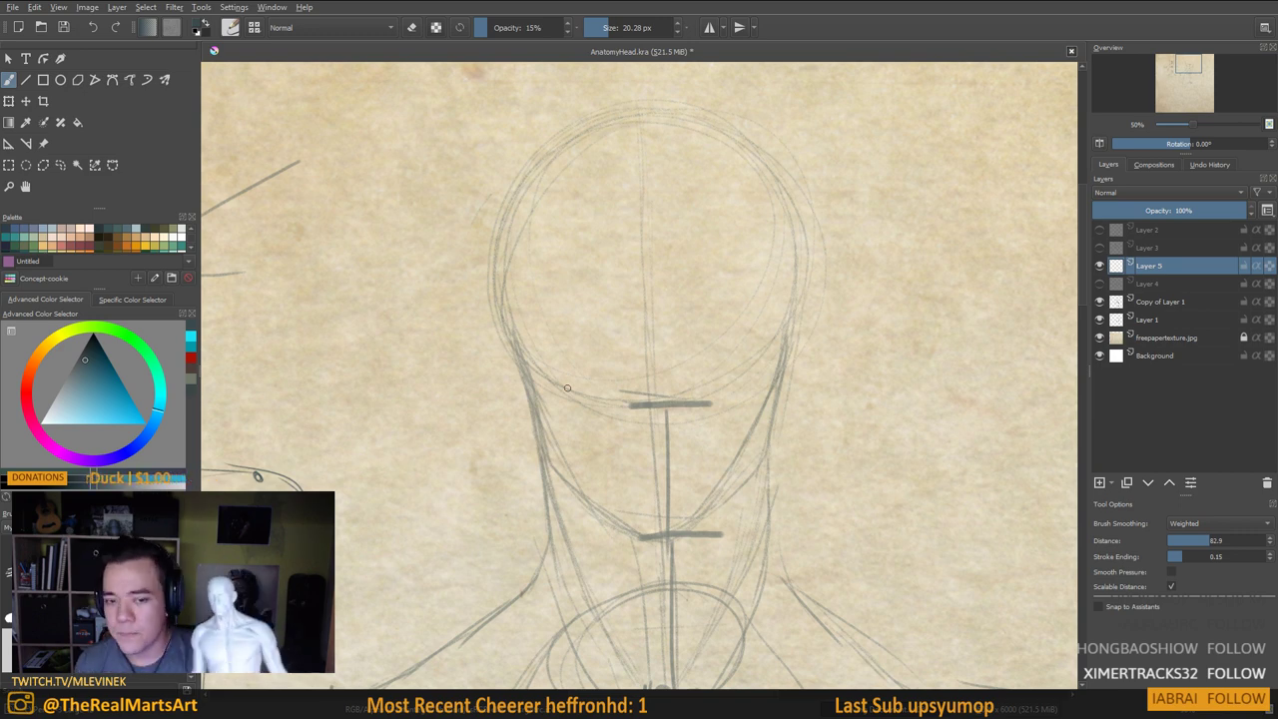
pyautogui.hotkey('ctrl', 's')
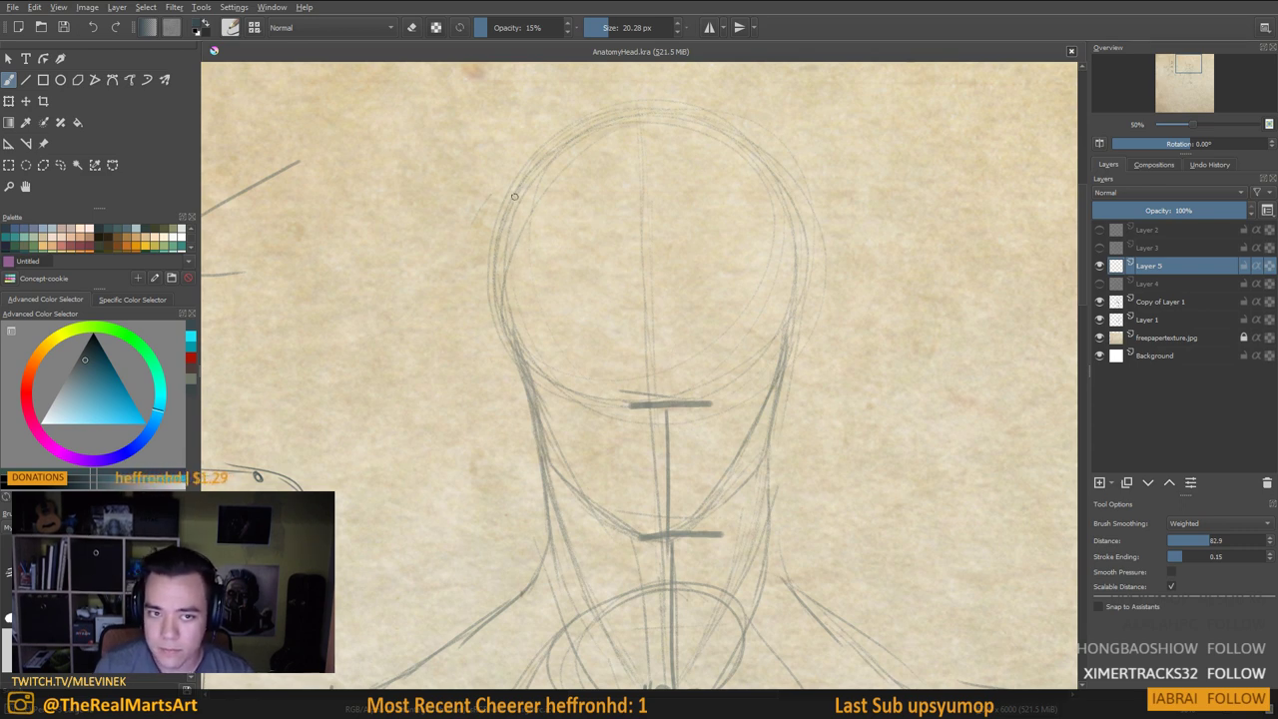
# Darken the outline of the larger head's cranium with grey brush strokes along both sides on Layer 5
pyautogui.moveTo(696, 125)
pyautogui.mouseDown()
pyautogui.moveTo(586, 133)
pyautogui.moveTo(612, 158)
pyautogui.moveTo(637, 115)
pyautogui.moveTo(519, 190)
pyautogui.moveTo(579, 138)
pyautogui.moveTo(494, 236)
pyautogui.moveTo(536, 173)
pyautogui.moveTo(505, 240)
pyautogui.mouseUp()
pyautogui.moveTo(517, 192)
pyautogui.mouseDown()
pyautogui.moveTo(494, 268)
pyautogui.moveTo(497, 258)
pyautogui.moveTo(501, 350)
pyautogui.mouseUp()
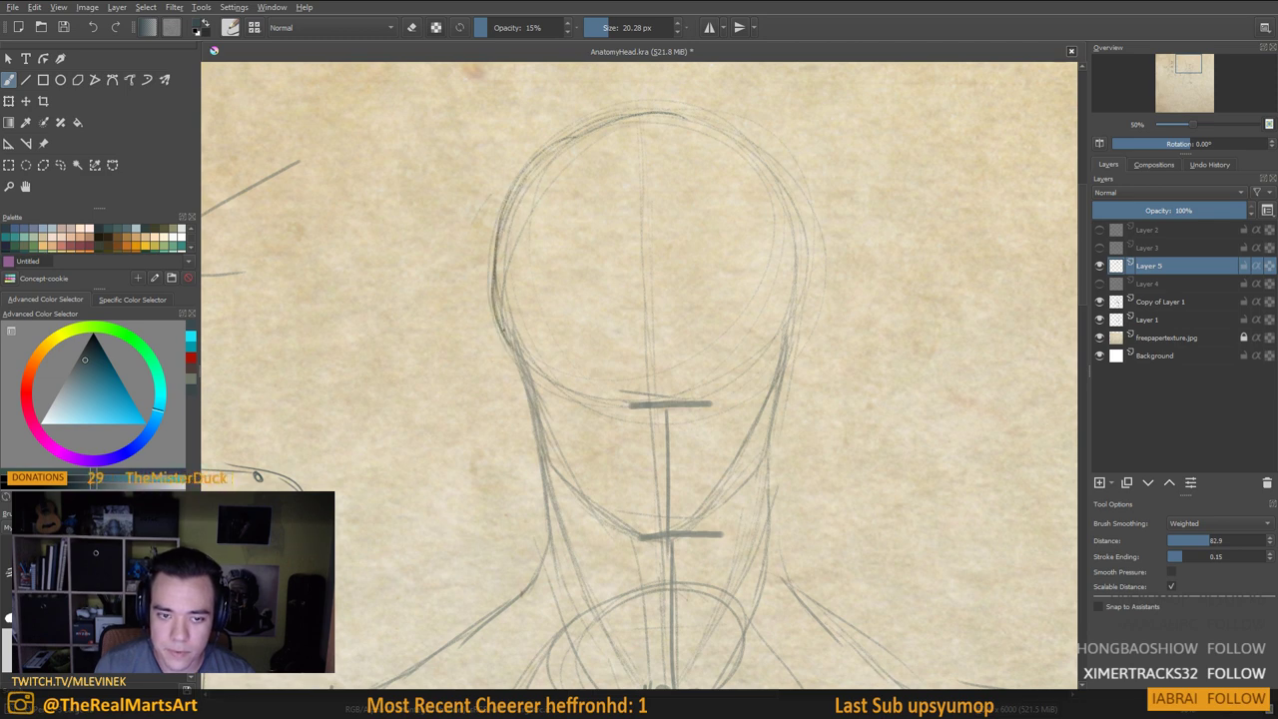
pyautogui.moveTo(496, 270); pyautogui.dragTo(518, 351)
pyautogui.moveTo(661, 122)
pyautogui.mouseDown()
pyautogui.moveTo(749, 133)
pyautogui.moveTo(741, 142)
pyautogui.moveTo(786, 232)
pyautogui.mouseUp()
pyautogui.moveTo(759, 155)
pyautogui.mouseDown()
pyautogui.moveTo(802, 318)
pyautogui.moveTo(783, 367)
pyautogui.mouseUp()
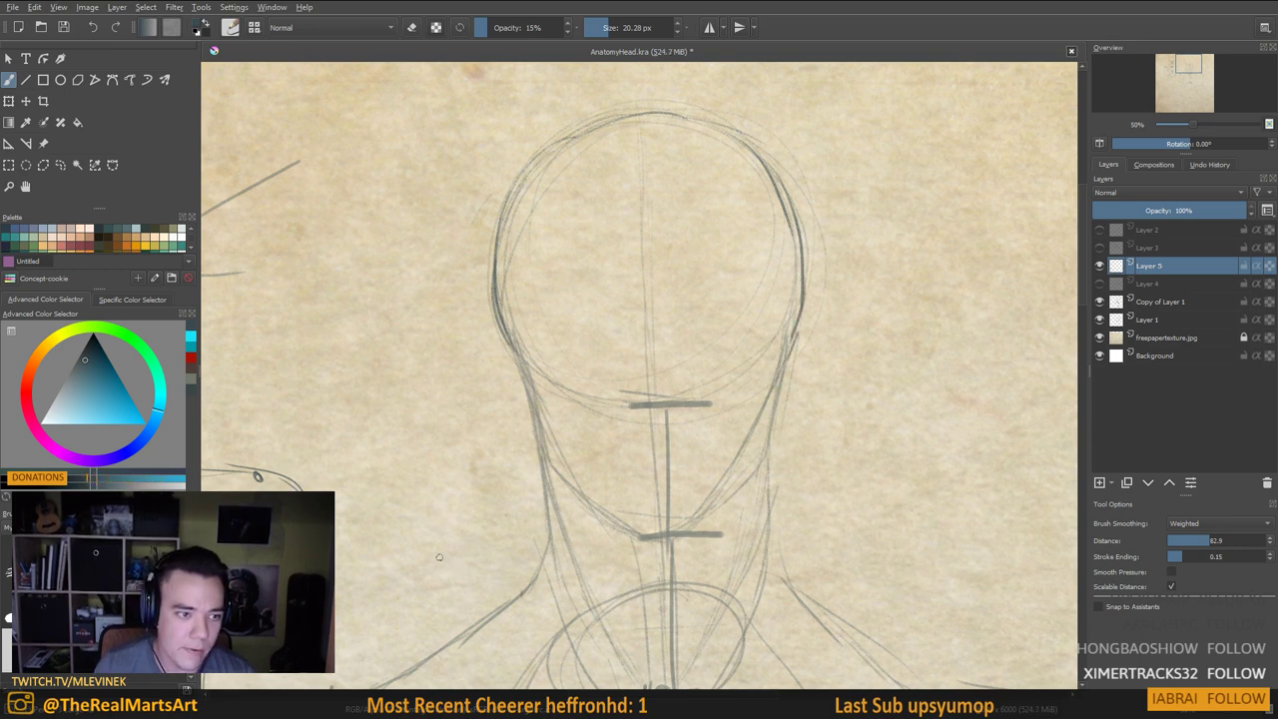
# Switch the brush colour to red and trace the left side of the cranium from the crown to the temple
pyautogui.click(191, 357)
pyautogui.moveTo(624, 119)
pyautogui.mouseDown()
pyautogui.moveTo(515, 181)
pyautogui.moveTo(508, 222)
pyautogui.mouseUp()
pyautogui.moveTo(541, 158); pyautogui.dragTo(487, 284)
pyautogui.moveTo(507, 229); pyautogui.dragTo(518, 369)
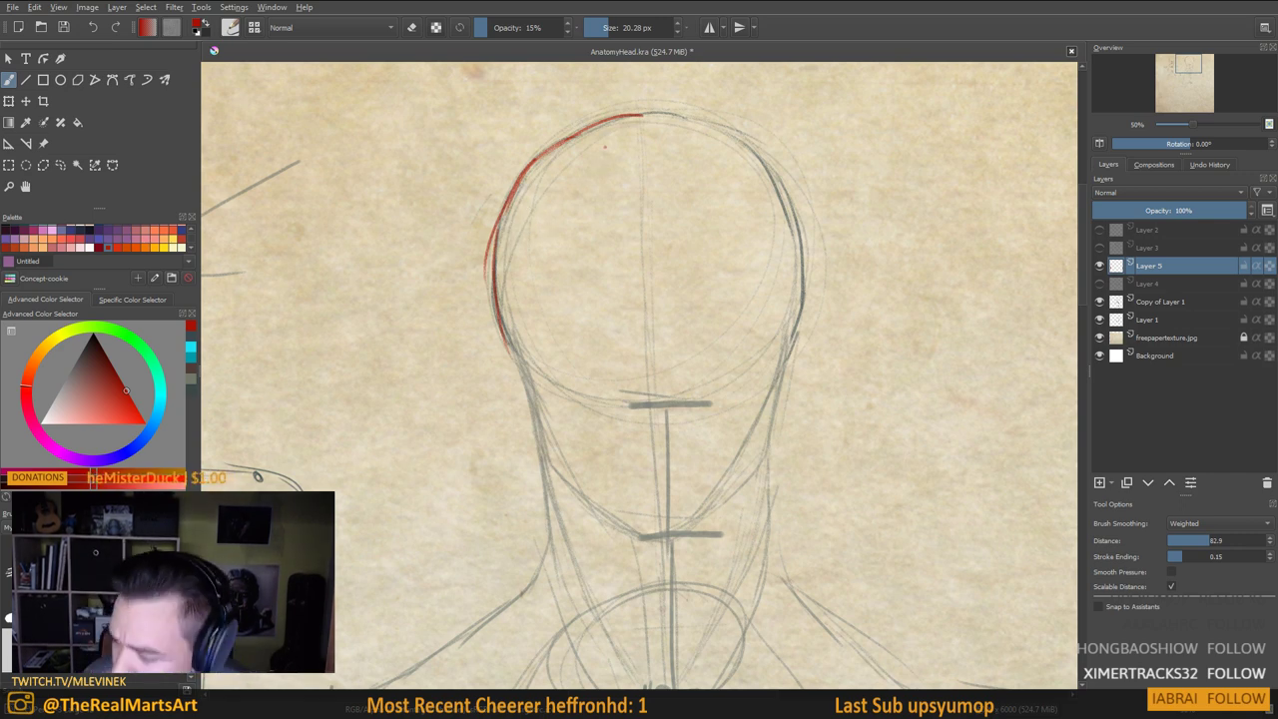
pyautogui.press('ctrl')
pyautogui.hotkey('ctrl', 'z')
pyautogui.hotkey('ctrl', 'z')
pyautogui.hotkey('ctrl', 'z')
pyautogui.hotkey('ctrl', 'z')
pyautogui.hotkey('ctrl', 'z')
pyautogui.hotkey('ctrl', 'z')
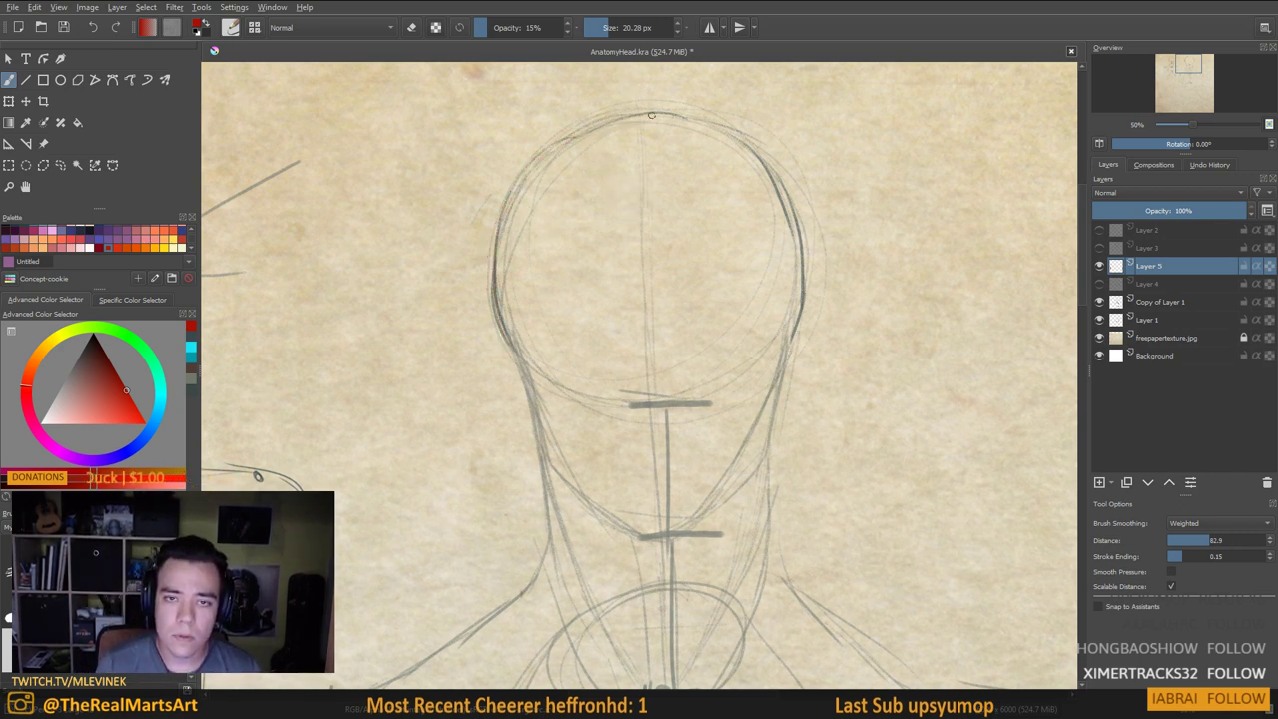
pyautogui.hotkey('ctrl', 'shift', 'z')
pyautogui.hotkey('ctrl', 'shift', 'z')
pyautogui.hotkey('ctrl', 'shift', 'z')
pyautogui.hotkey('ctrl', 'shift', 'z')
pyautogui.hotkey('ctrl', 'shift', 'z')
pyautogui.hotkey('ctrl', 'shift', 'z')
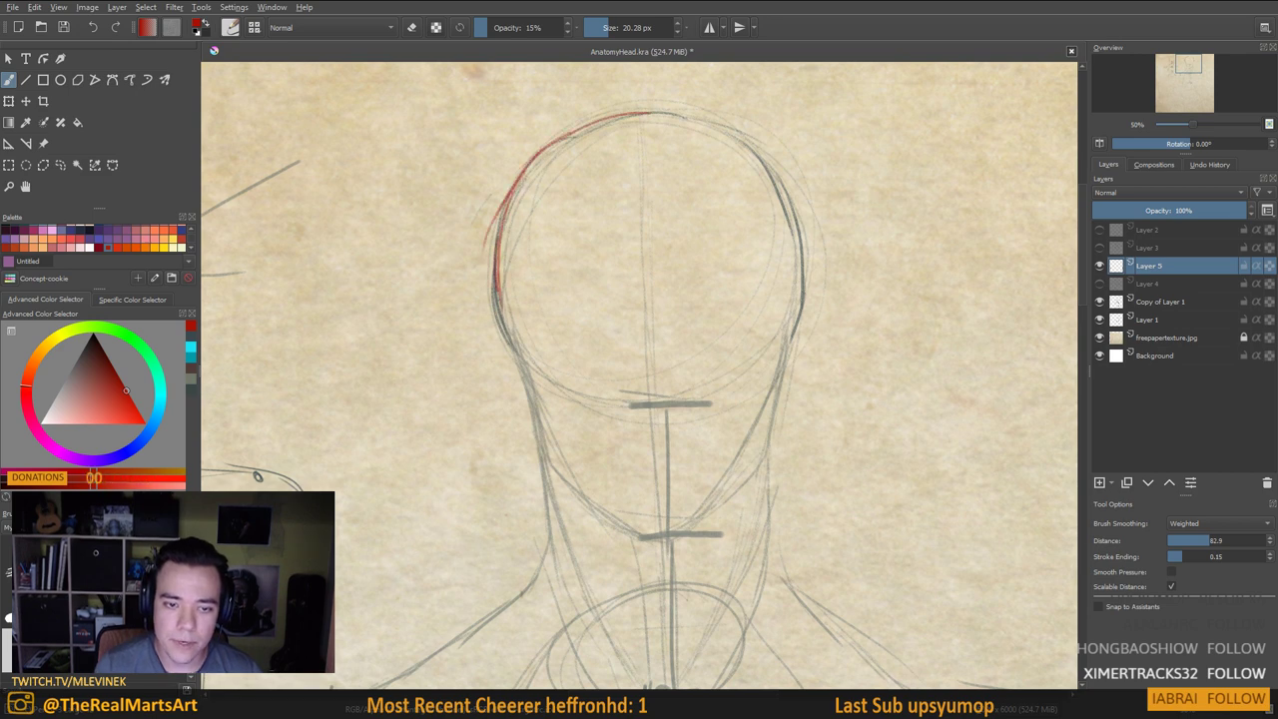
# Trace the right side of the cranium in red and add inner temple lines on both sides of the head
pyautogui.moveTo(669, 116)
pyautogui.mouseDown()
pyautogui.moveTo(790, 200)
pyautogui.moveTo(797, 340)
pyautogui.moveTo(781, 360)
pyautogui.moveTo(791, 354)
pyautogui.mouseUp()
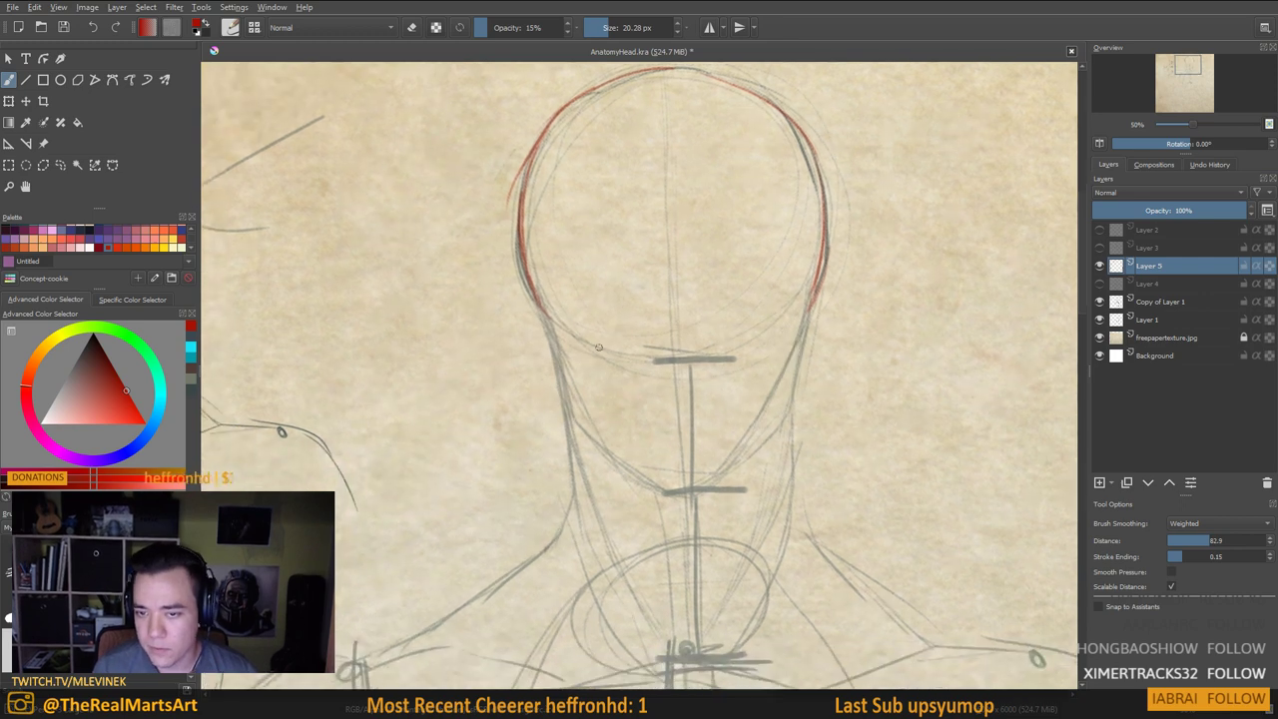
pyautogui.moveTo(672, 383); pyautogui.dragTo(725, 362)
pyautogui.moveTo(654, 308); pyautogui.dragTo(668, 314)
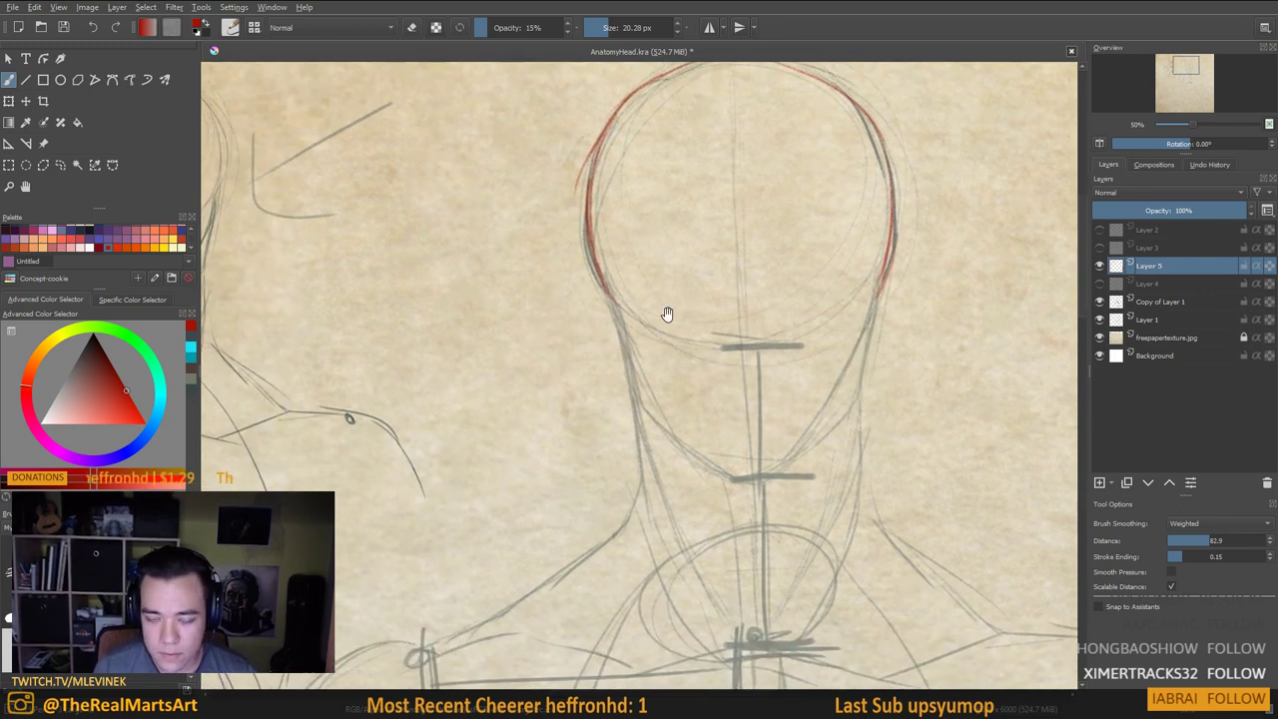
pyautogui.moveTo(597, 257); pyautogui.dragTo(611, 299)
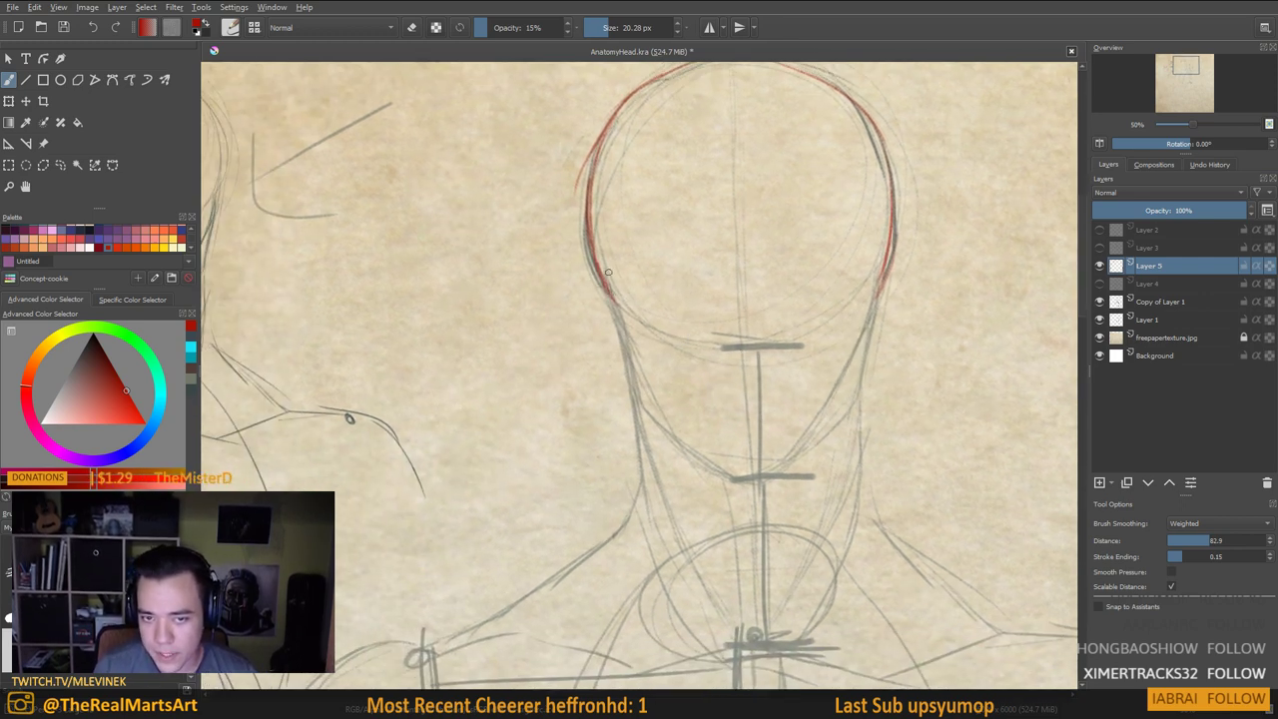
pyautogui.moveTo(600, 196); pyautogui.dragTo(620, 333)
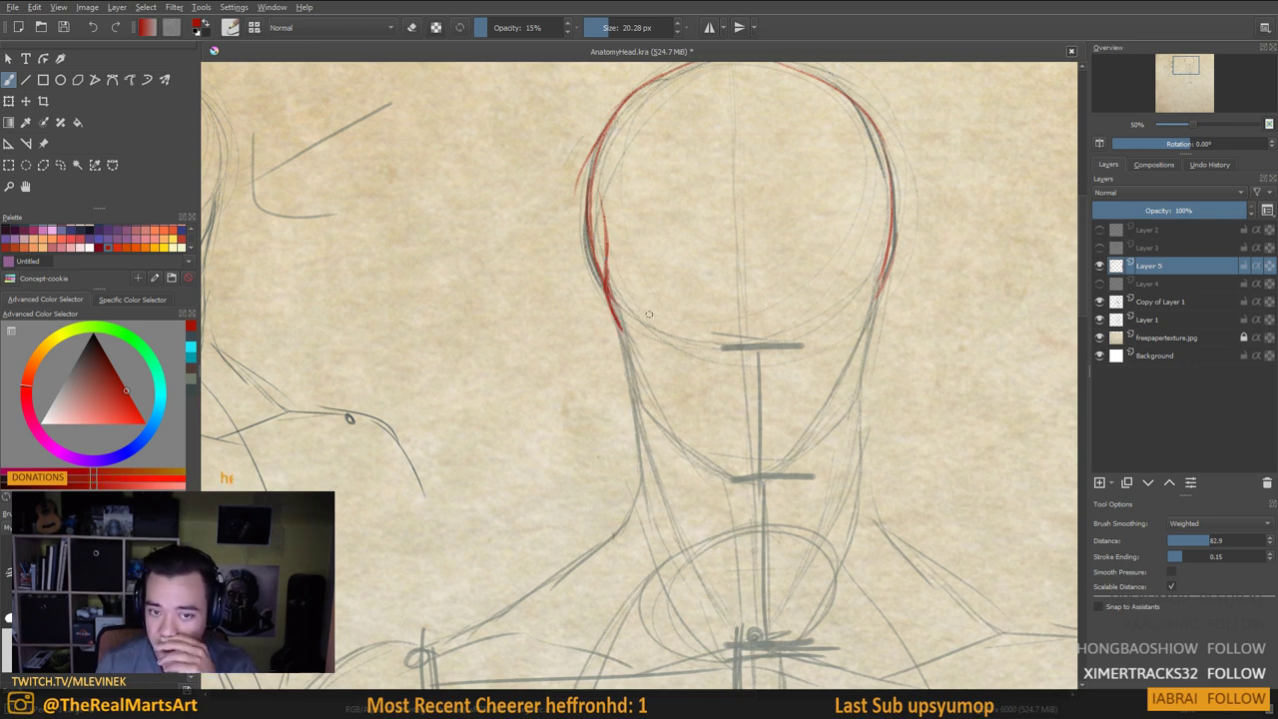
pyautogui.moveTo(877, 203); pyautogui.dragTo(869, 327)
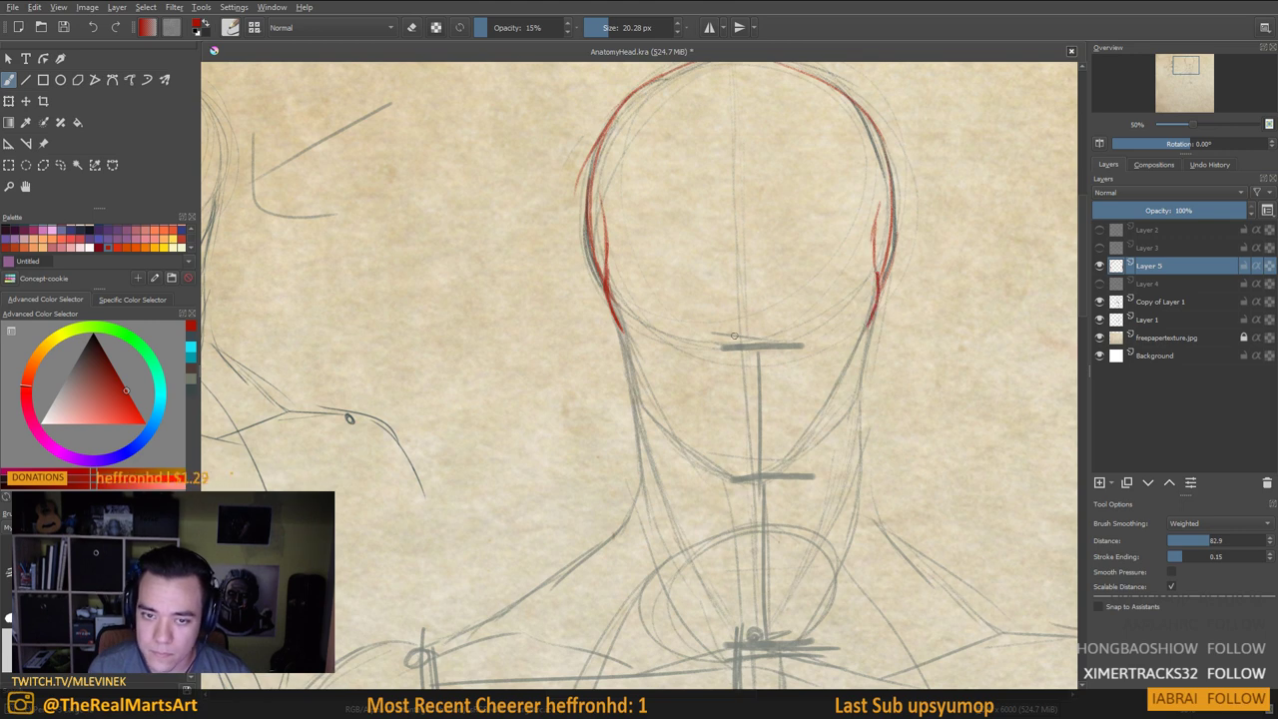
# Draw wavy red cheekbone lines from both sides toward the nose-base mark and add short marks outside the temples
pyautogui.moveTo(620, 325)
pyautogui.mouseDown()
pyautogui.moveTo(645, 346)
pyautogui.moveTo(707, 348)
pyautogui.mouseUp()
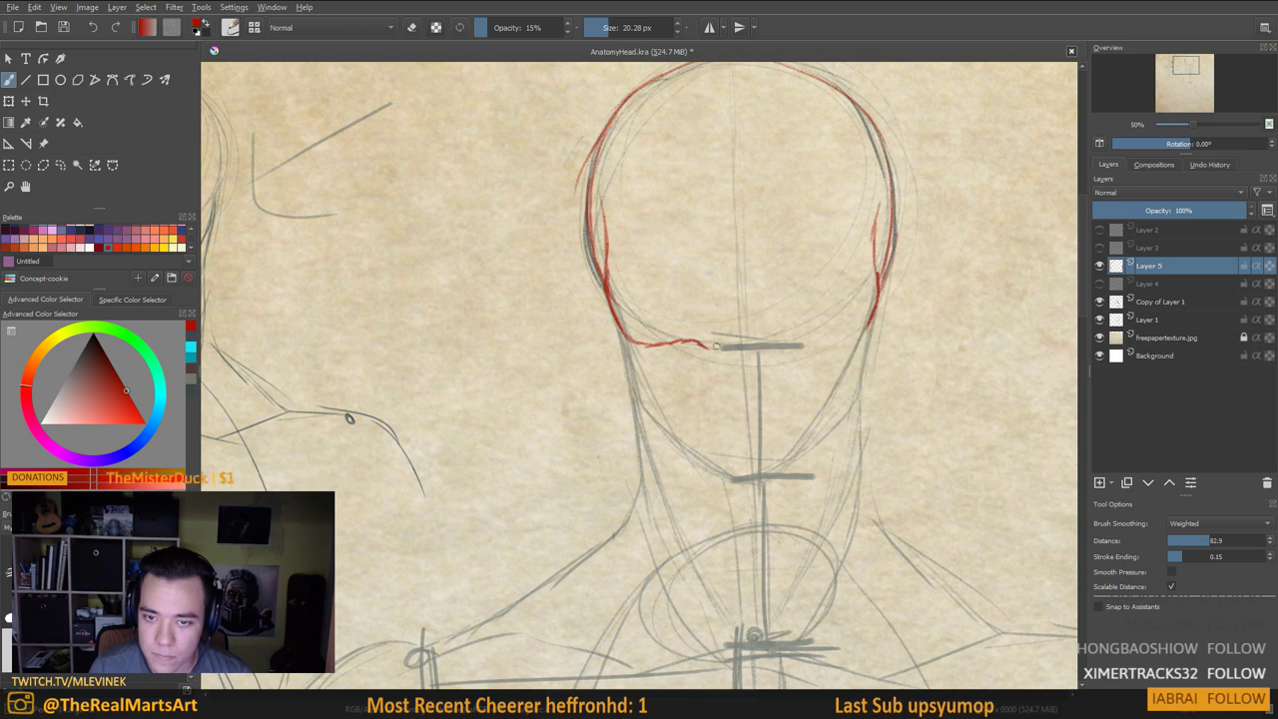
pyautogui.moveTo(861, 324)
pyautogui.mouseDown()
pyautogui.moveTo(855, 340)
pyautogui.moveTo(797, 339)
pyautogui.mouseUp()
pyautogui.moveTo(767, 358); pyautogui.dragTo(804, 345)
pyautogui.moveTo(583, 372); pyautogui.dragTo(575, 385)
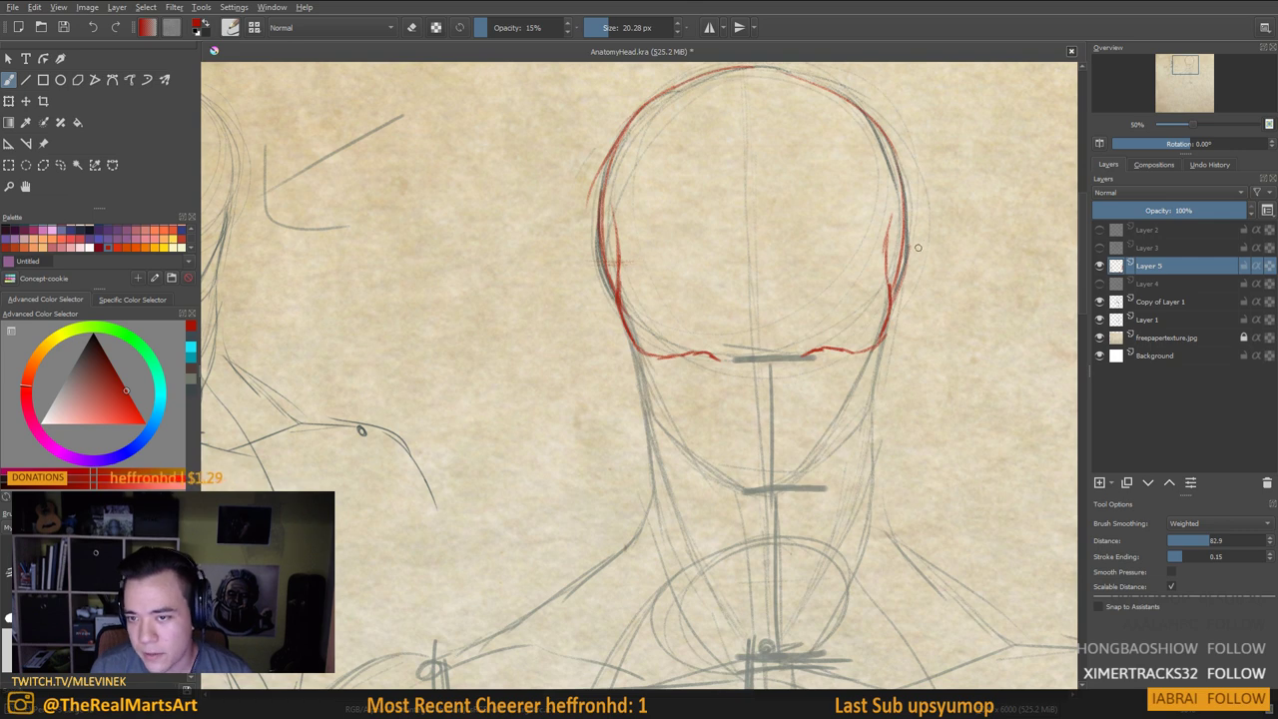
pyautogui.moveTo(588, 240); pyautogui.dragTo(592, 266)
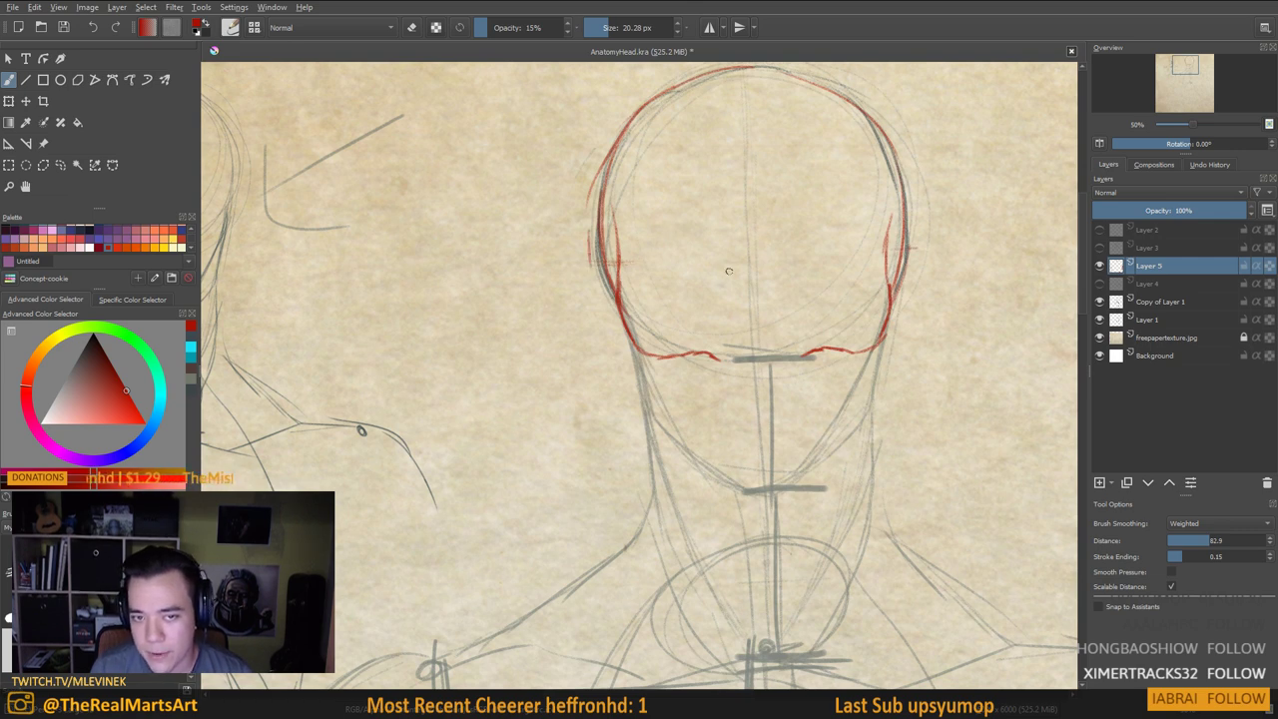
pyautogui.moveTo(765, 323); pyautogui.dragTo(822, 312)
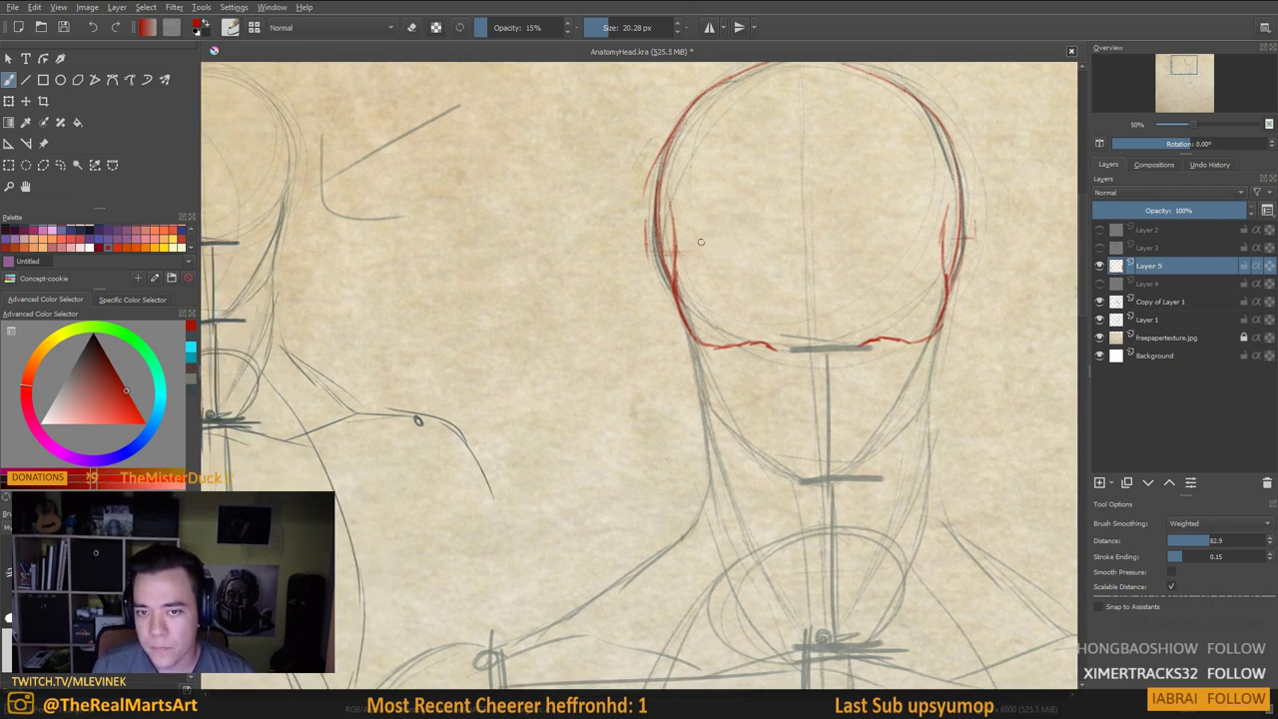
# Sketch the arched upper edges of both eye sockets in red, angling down toward the centre line
pyautogui.moveTo(691, 253)
pyautogui.mouseDown()
pyautogui.moveTo(735, 242)
pyautogui.moveTo(779, 259)
pyautogui.mouseUp()
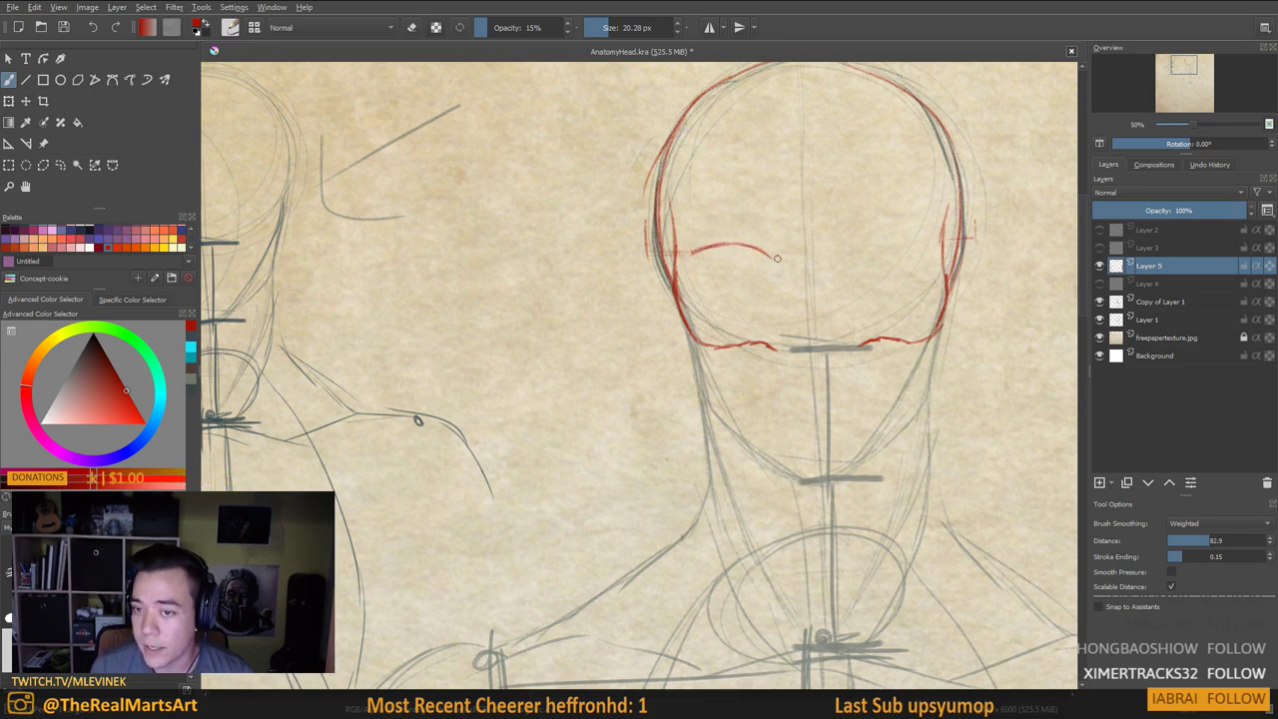
pyautogui.moveTo(707, 244)
pyautogui.mouseDown()
pyautogui.moveTo(756, 239)
pyautogui.moveTo(779, 263)
pyautogui.mouseUp()
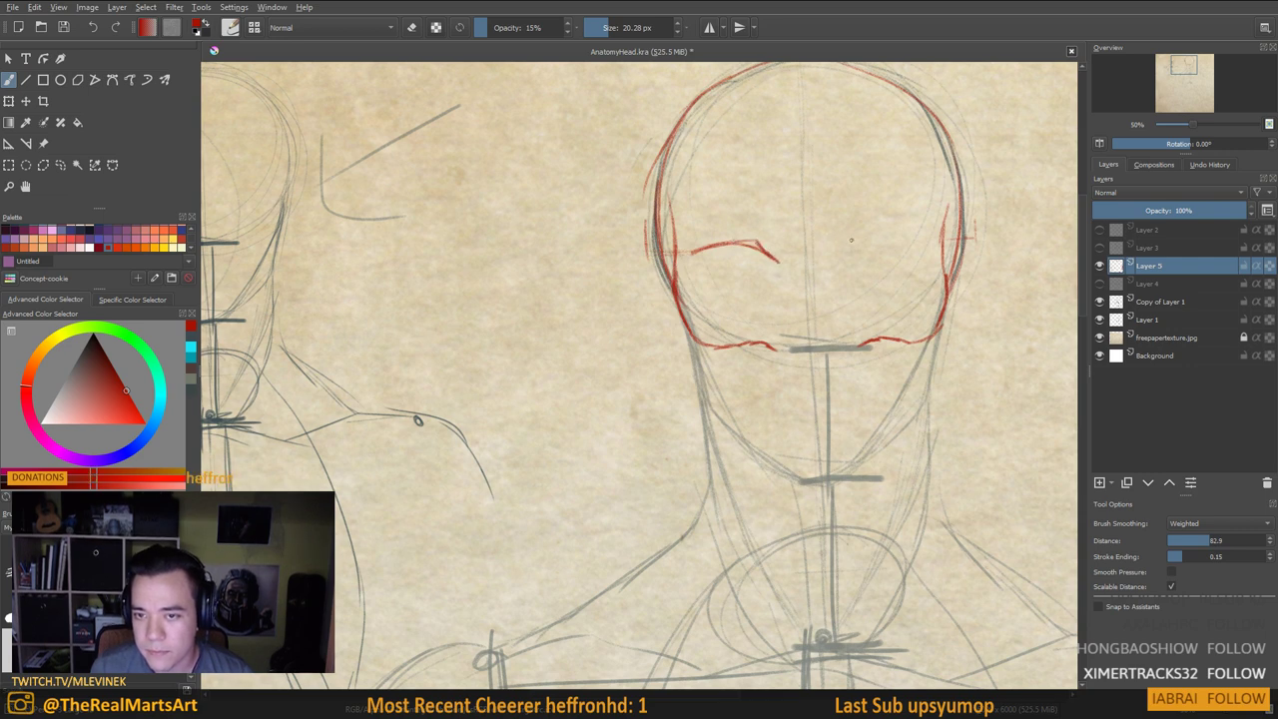
pyautogui.moveTo(851, 240)
pyautogui.mouseDown()
pyautogui.moveTo(829, 262)
pyautogui.moveTo(921, 241)
pyautogui.mouseUp()
pyautogui.moveTo(787, 295); pyautogui.dragTo(797, 288)
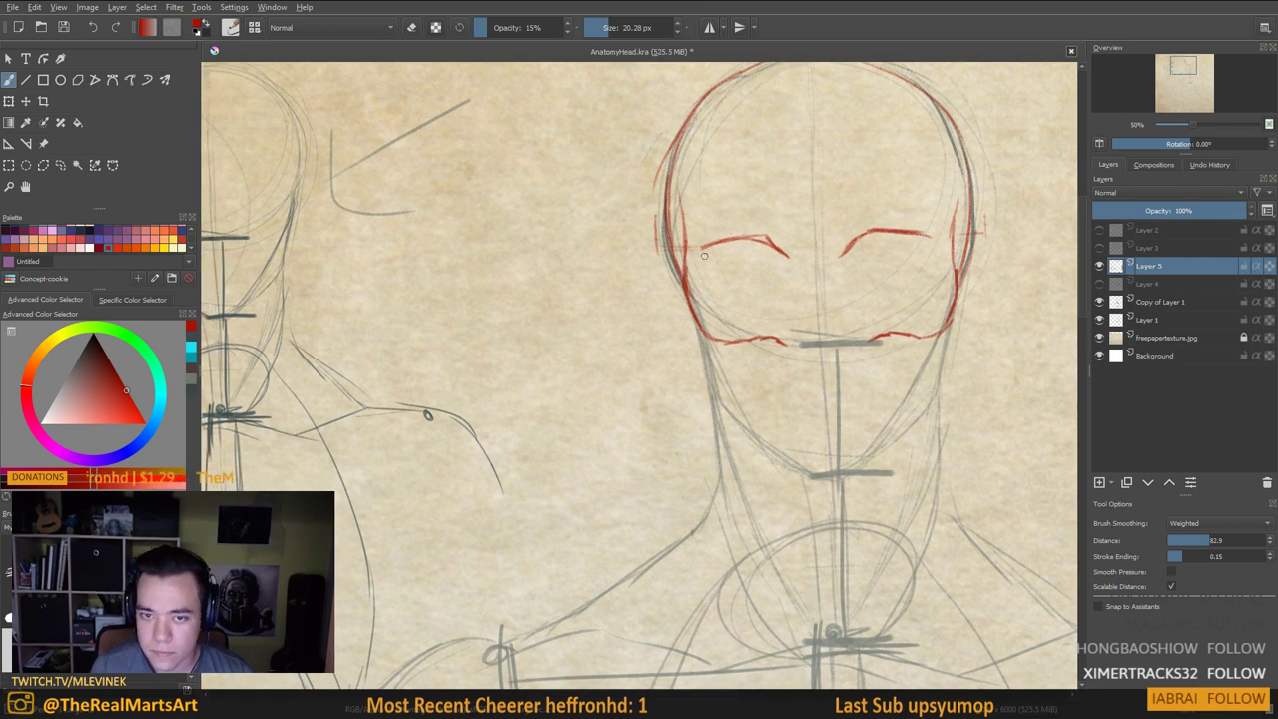
# Close both eye sockets by drawing their sides and lower edges in red
pyautogui.moveTo(698, 313); pyautogui.dragTo(694, 323)
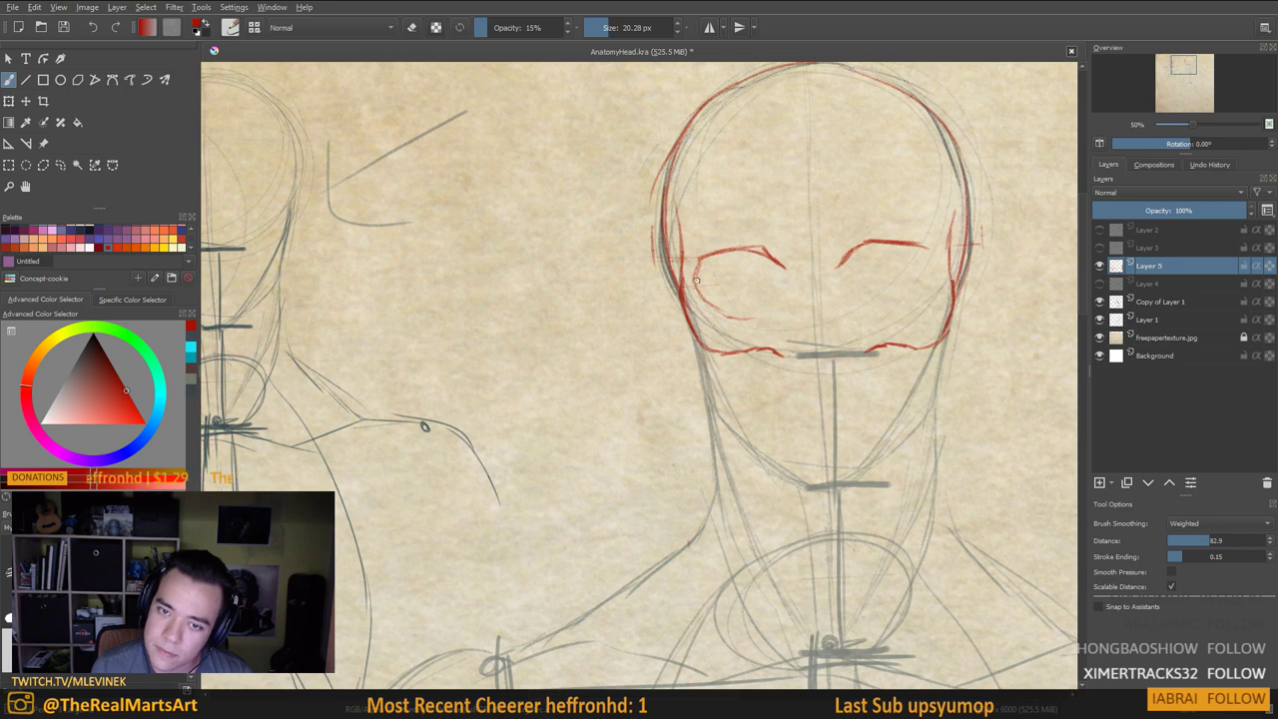
pyautogui.moveTo(696, 282)
pyautogui.mouseDown()
pyautogui.moveTo(720, 315)
pyautogui.moveTo(779, 300)
pyautogui.mouseUp()
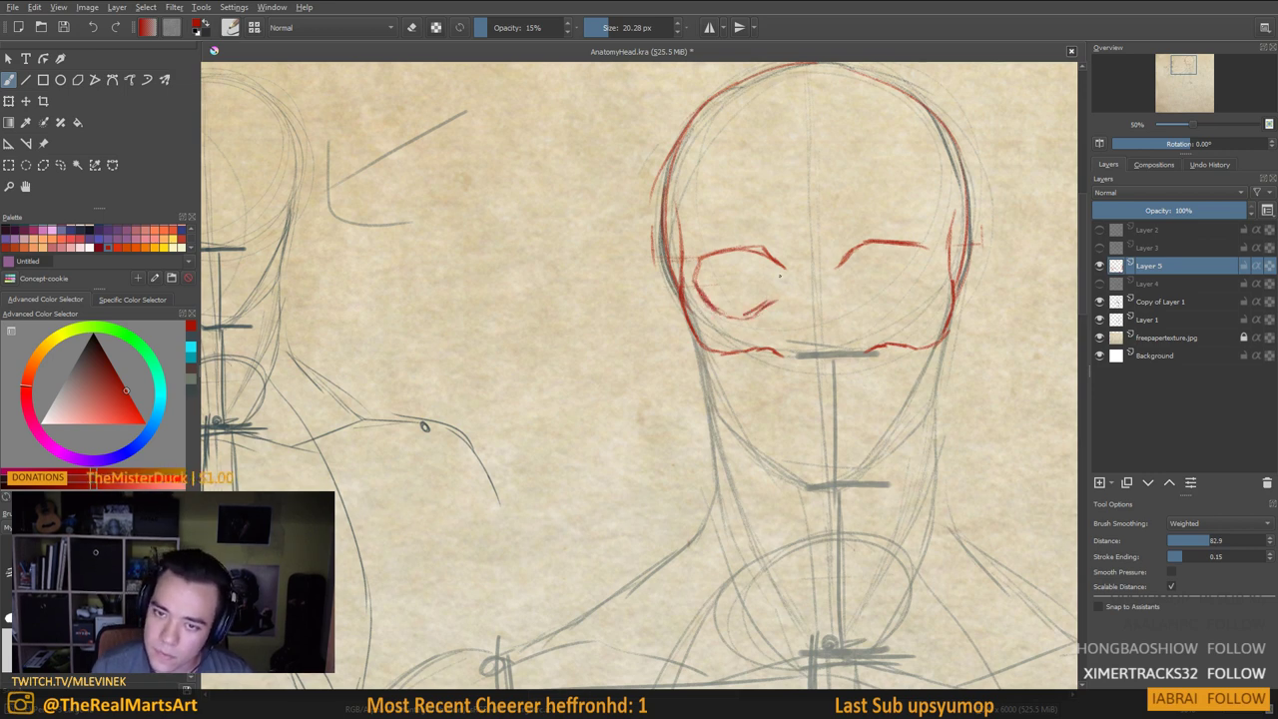
pyautogui.moveTo(780, 264); pyautogui.dragTo(774, 302)
pyautogui.moveTo(850, 310)
pyautogui.mouseDown()
pyautogui.moveTo(858, 287)
pyautogui.moveTo(816, 275)
pyautogui.mouseUp()
pyautogui.moveTo(856, 197); pyautogui.dragTo(862, 237)
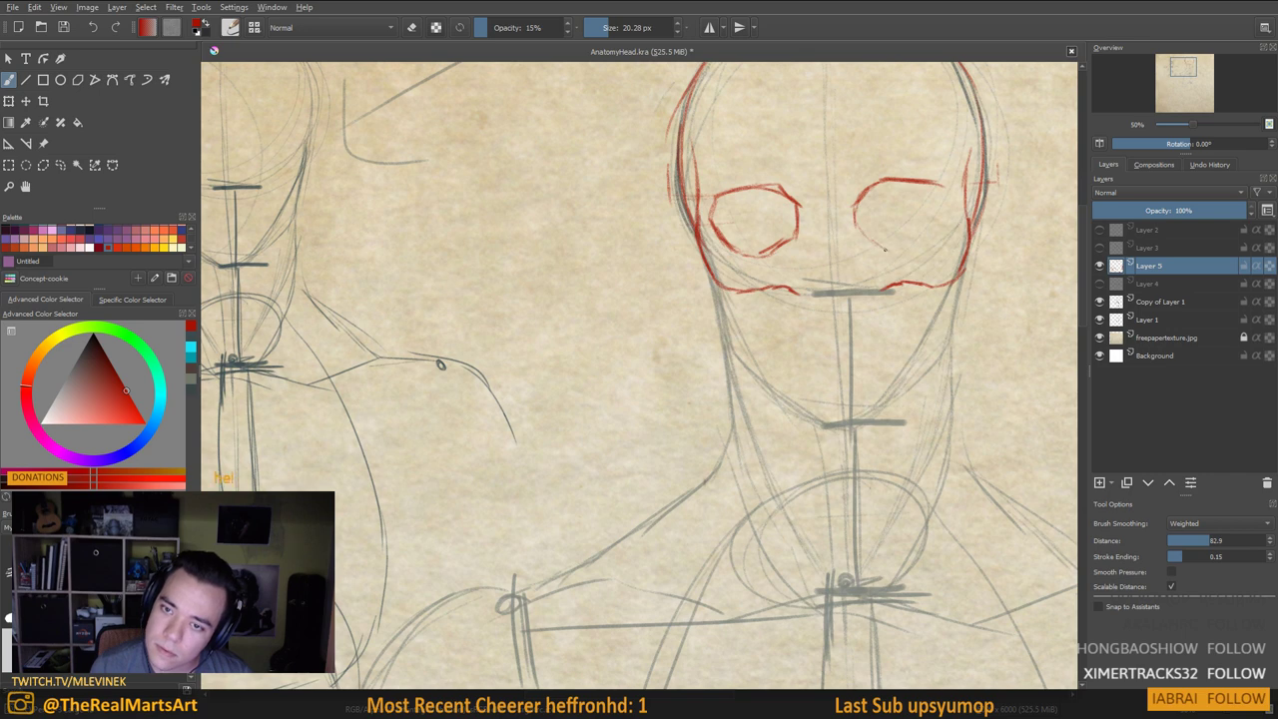
pyautogui.moveTo(941, 190); pyautogui.dragTo(945, 231)
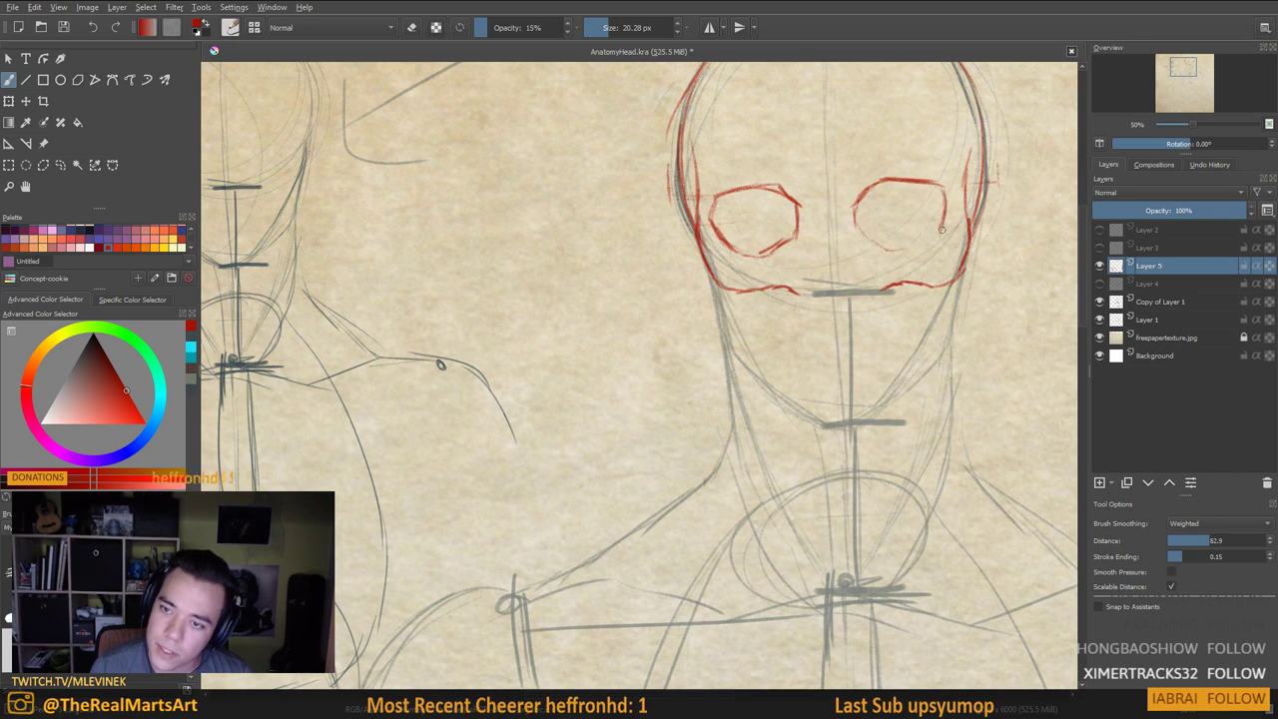
pyautogui.moveTo(844, 206)
pyautogui.mouseDown()
pyautogui.moveTo(858, 183)
pyautogui.moveTo(817, 262)
pyautogui.mouseUp()
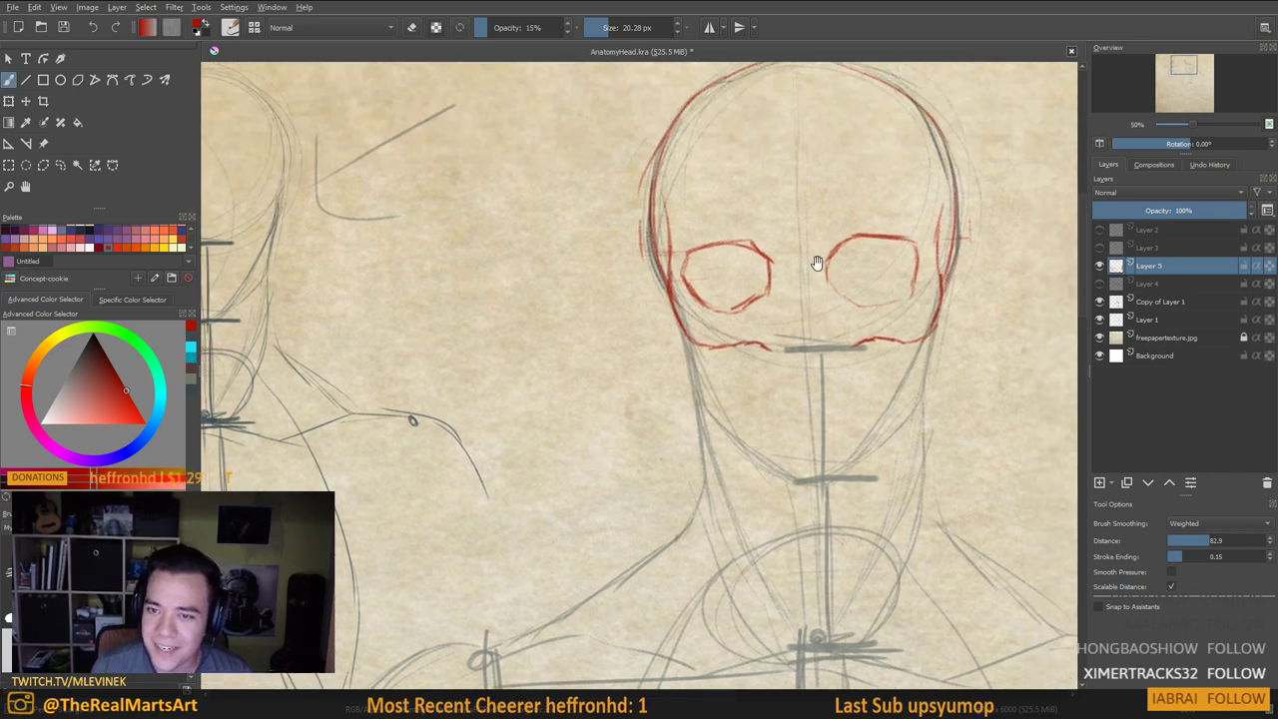
# Add short red brow-ridge lines just above both eye sockets
pyautogui.moveTo(697, 228); pyautogui.dragTo(727, 222)
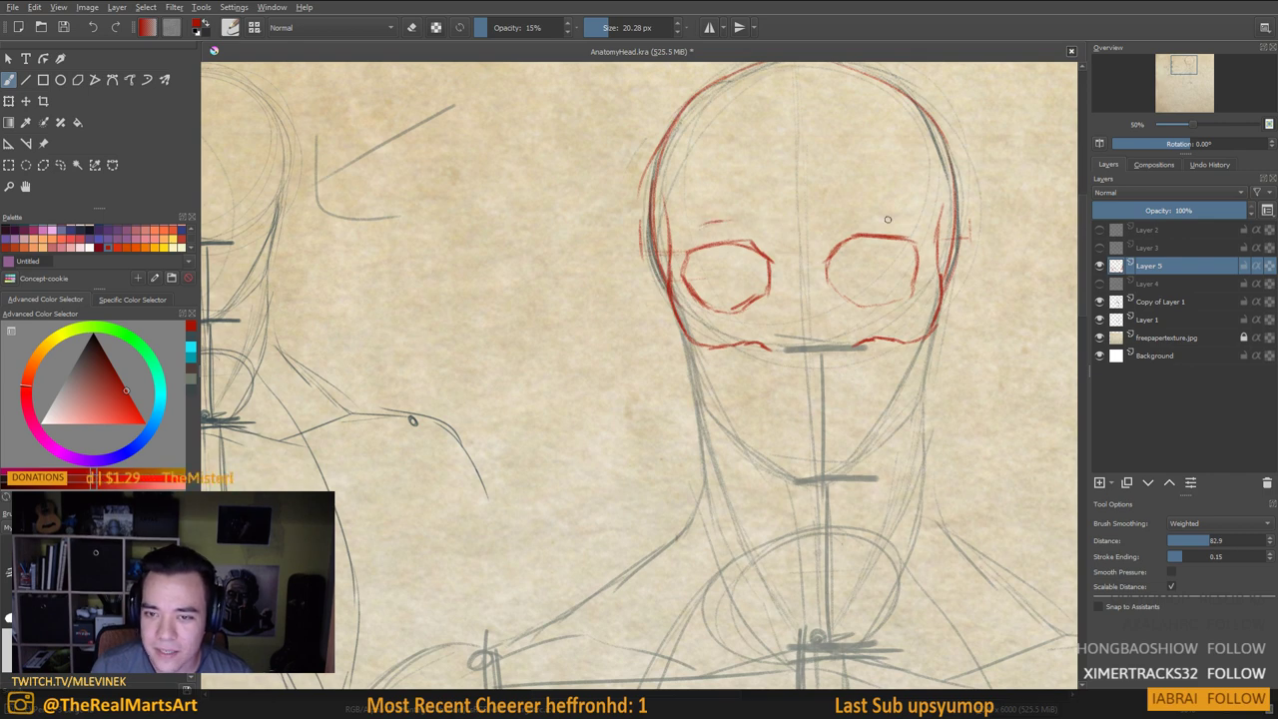
pyautogui.moveTo(855, 217); pyautogui.dragTo(899, 222)
pyautogui.moveTo(684, 430); pyautogui.dragTo(674, 414)
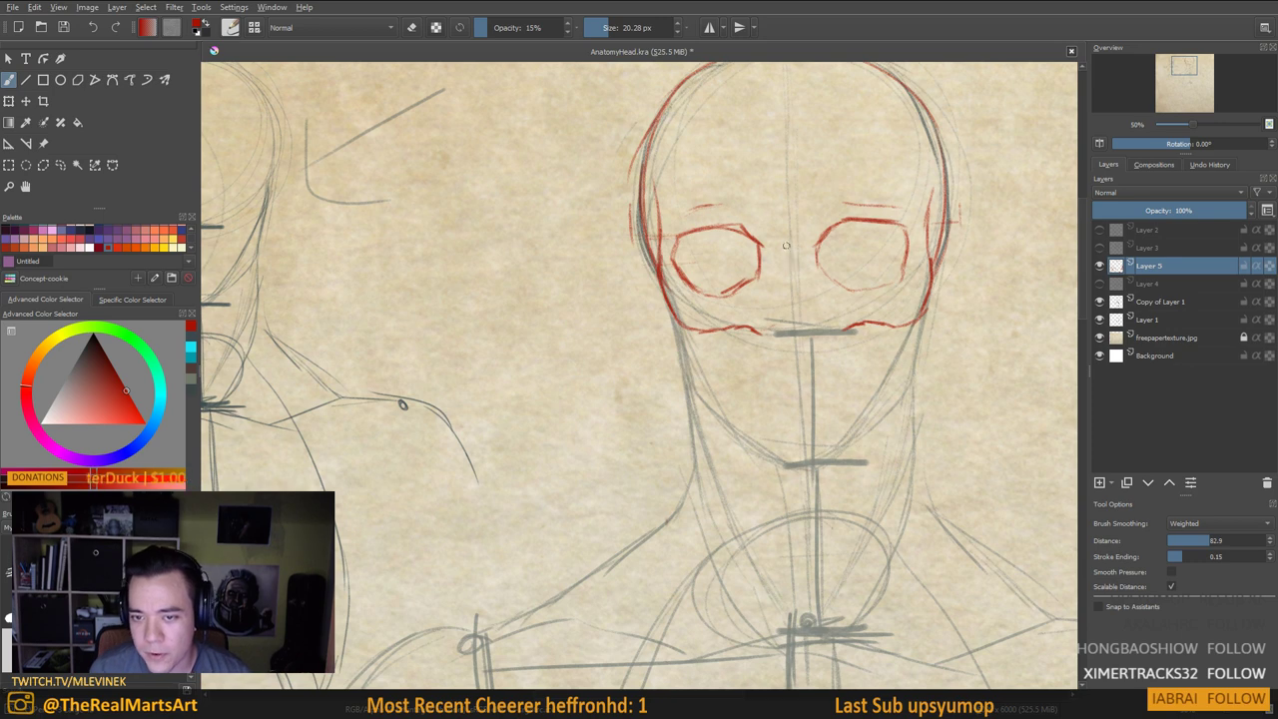
# Draw the red nasal bone between the eye sockets down to a small peak, with a guide line across the sockets' lower edges
pyautogui.moveTo(768, 232); pyautogui.dragTo(774, 263)
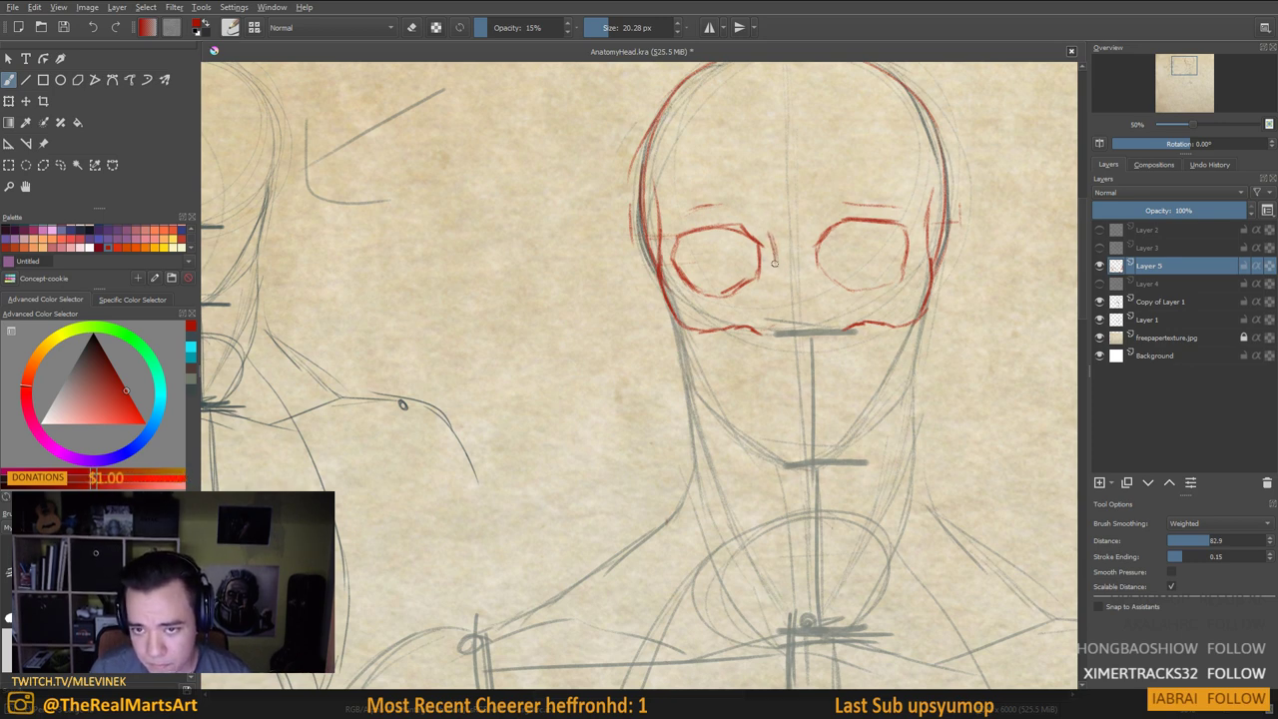
pyautogui.moveTo(819, 218)
pyautogui.mouseDown()
pyautogui.moveTo(804, 236)
pyautogui.moveTo(809, 264)
pyautogui.mouseUp()
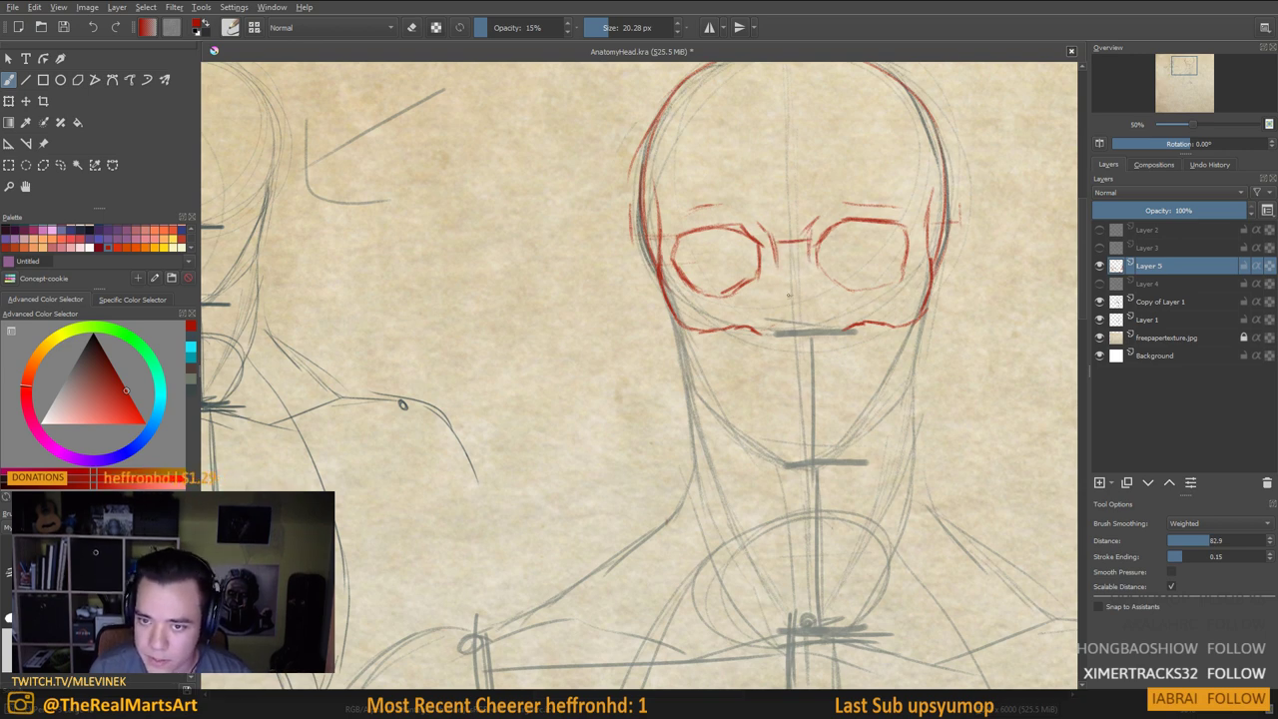
pyautogui.moveTo(787, 295); pyautogui.dragTo(800, 294)
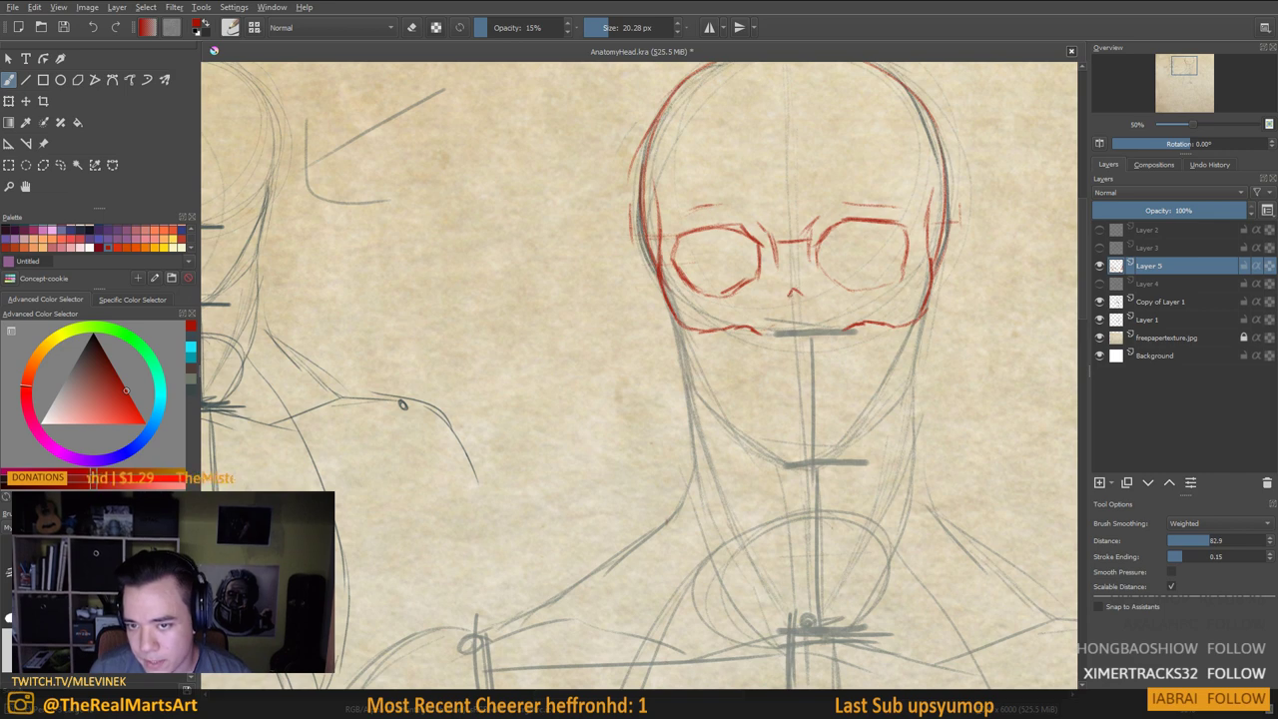
pyautogui.moveTo(697, 296)
pyautogui.mouseDown()
pyautogui.moveTo(865, 288)
pyautogui.moveTo(752, 294)
pyautogui.moveTo(765, 272)
pyautogui.mouseUp()
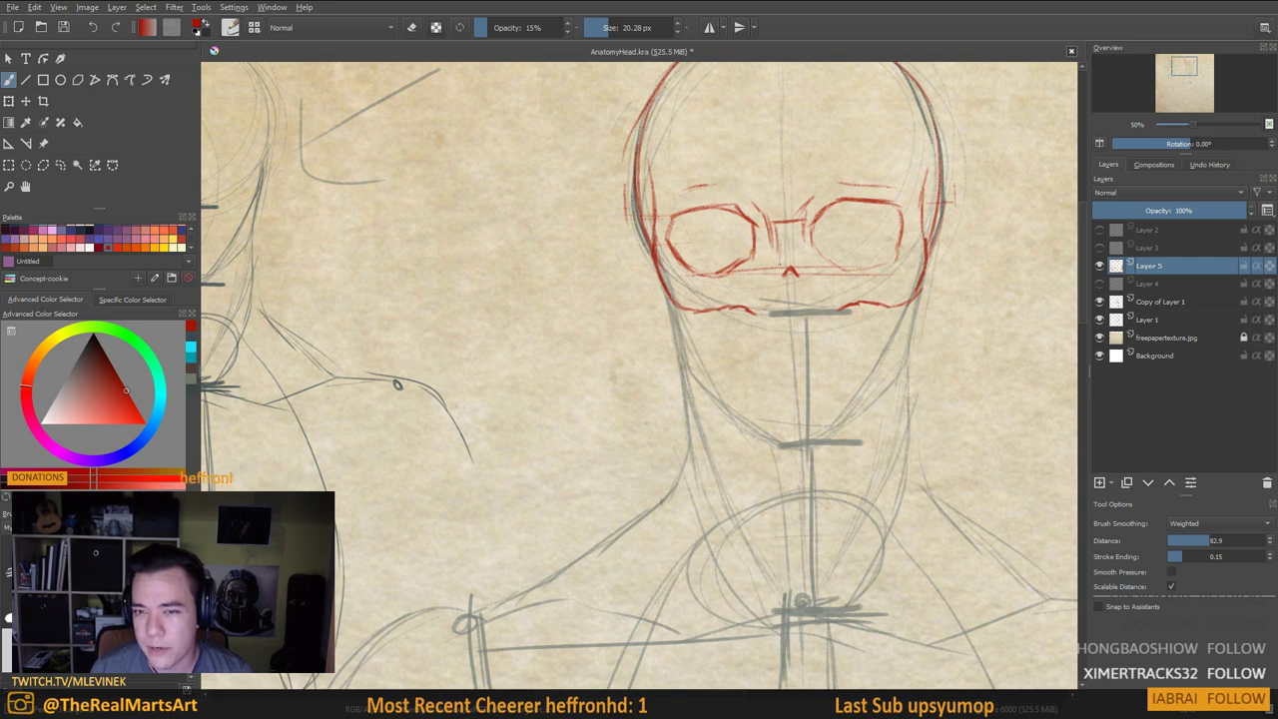
pyautogui.moveTo(800, 226)
pyautogui.mouseDown()
pyautogui.moveTo(800, 267)
pyautogui.moveTo(783, 252)
pyautogui.moveTo(781, 266)
pyautogui.moveTo(796, 265)
pyautogui.mouseUp()
# Outline the teardrop-shaped halves of the nasal opening in red below the nasal bone, reaching the nose-base mark
pyautogui.scroll(-1, 792, 289)
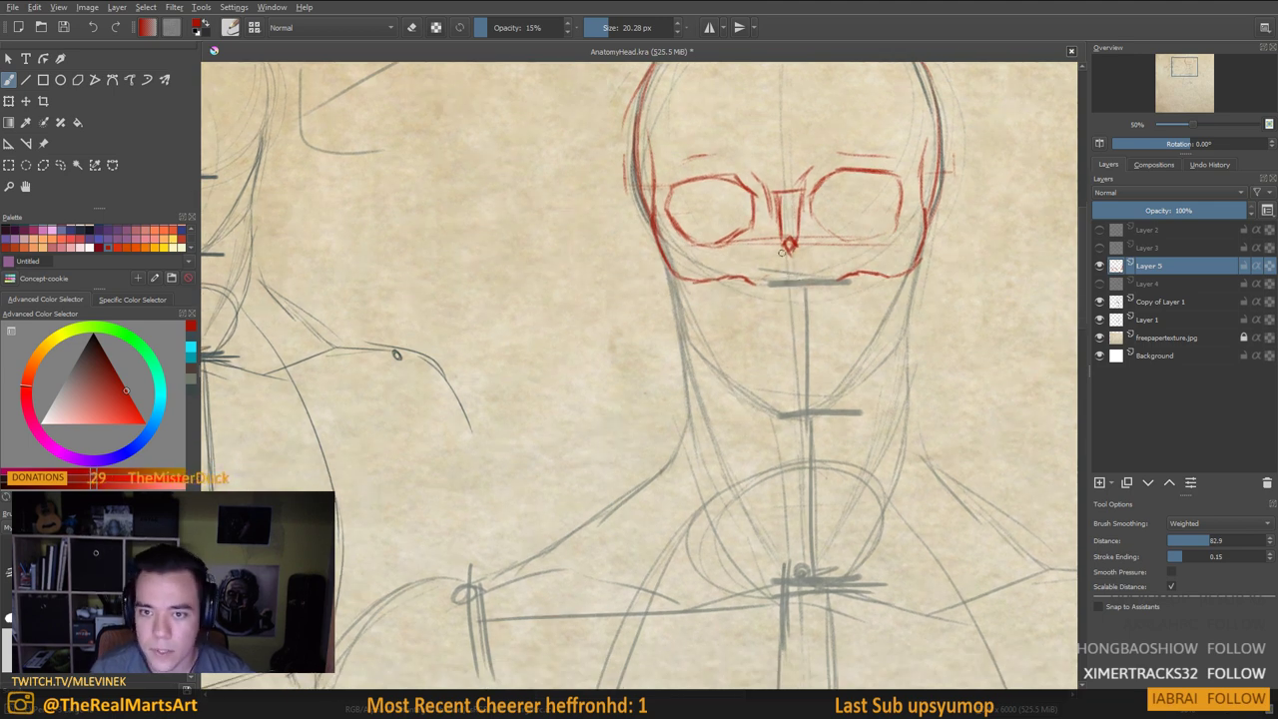
pyautogui.moveTo(781, 244)
pyautogui.mouseDown()
pyautogui.moveTo(782, 296)
pyautogui.moveTo(789, 264)
pyautogui.moveTo(808, 290)
pyautogui.moveTo(816, 278)
pyautogui.moveTo(801, 250)
pyautogui.mouseUp()
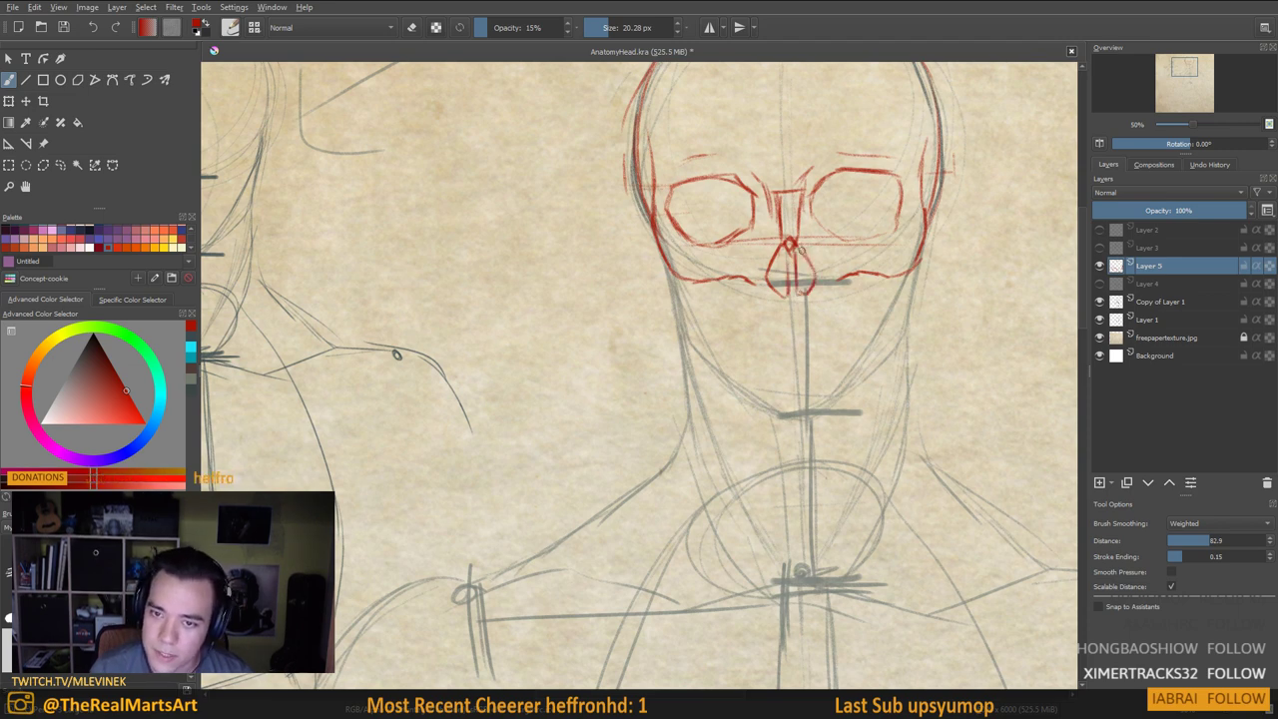
pyautogui.moveTo(794, 294); pyautogui.dragTo(801, 302)
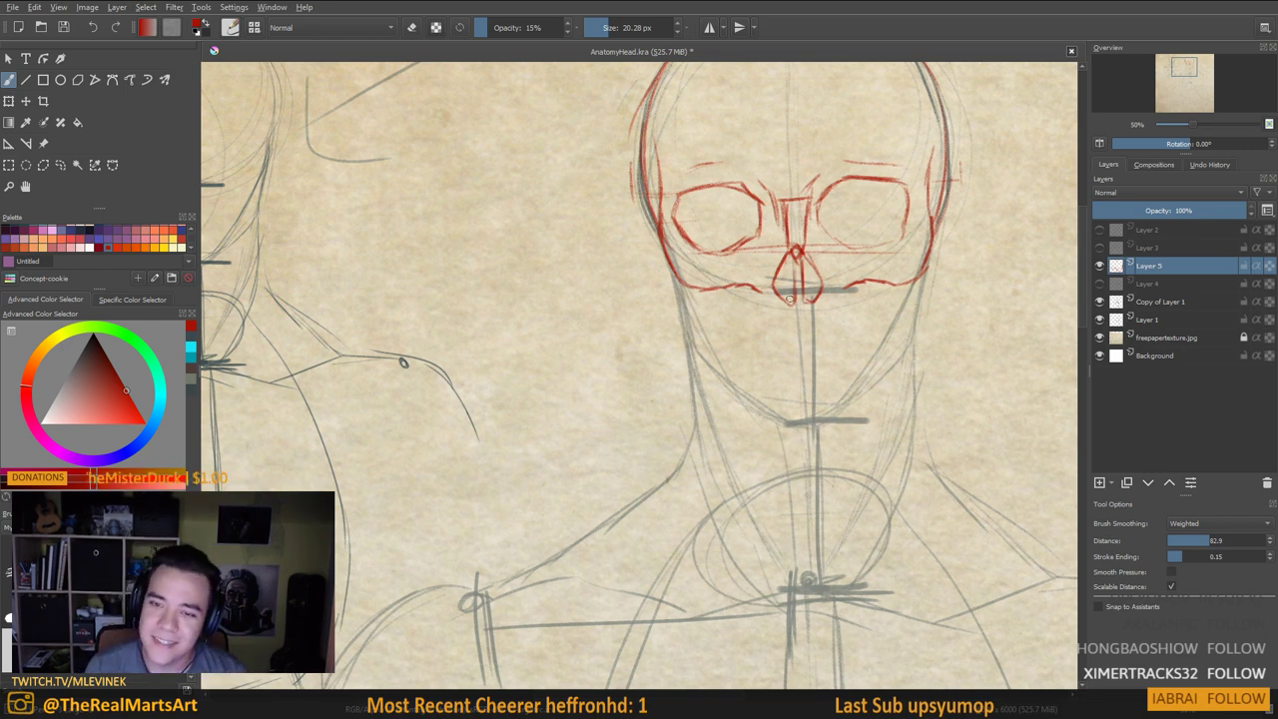
# Reinforce the red halves of the nasal opening and double the lower edges of the cheekbones
pyautogui.moveTo(782, 311); pyautogui.dragTo(787, 309)
pyautogui.moveTo(791, 256); pyautogui.dragTo(779, 292)
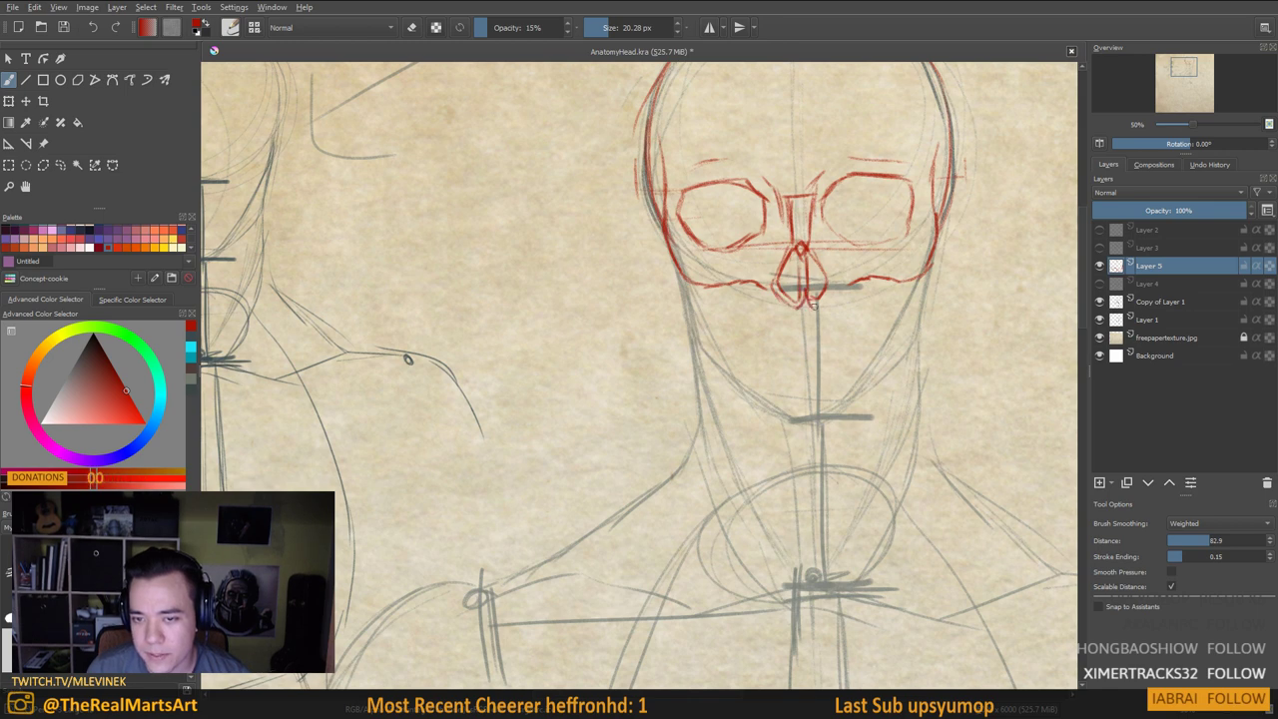
pyautogui.moveTo(814, 260)
pyautogui.mouseDown()
pyautogui.moveTo(837, 293)
pyautogui.moveTo(820, 297)
pyautogui.mouseUp()
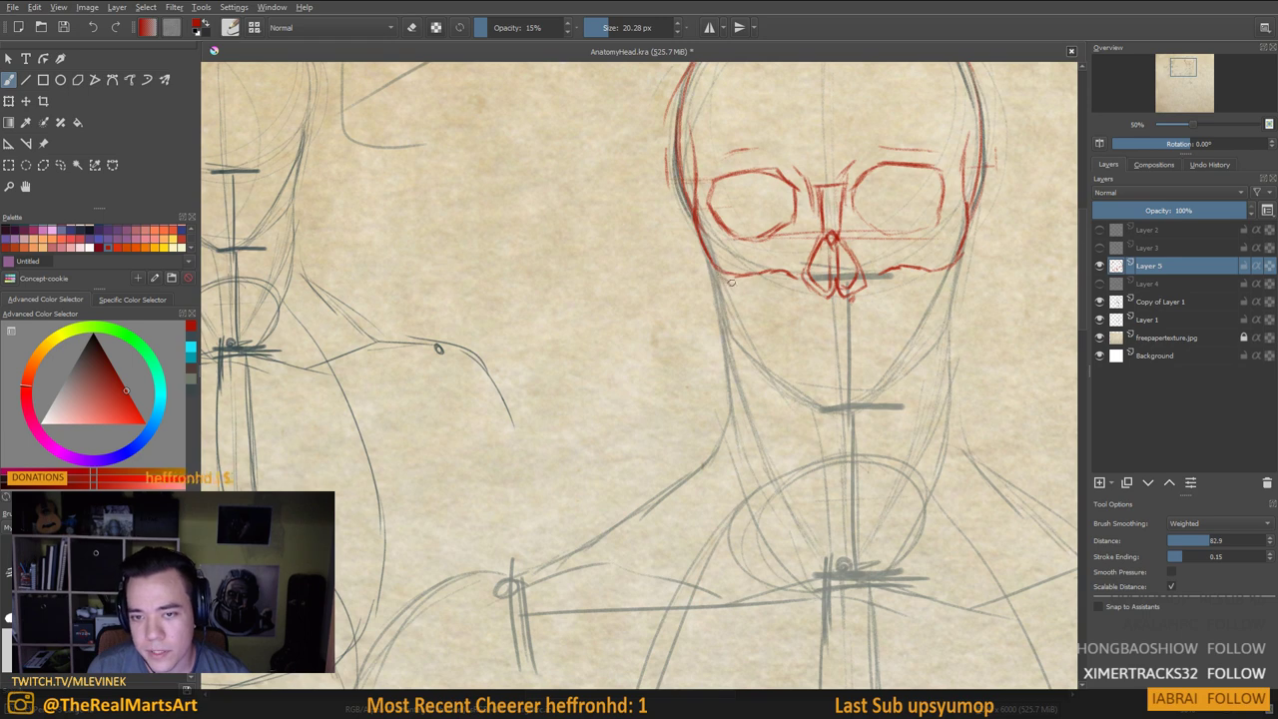
pyautogui.moveTo(966, 246)
pyautogui.mouseDown()
pyautogui.moveTo(959, 266)
pyautogui.moveTo(836, 299)
pyautogui.mouseUp()
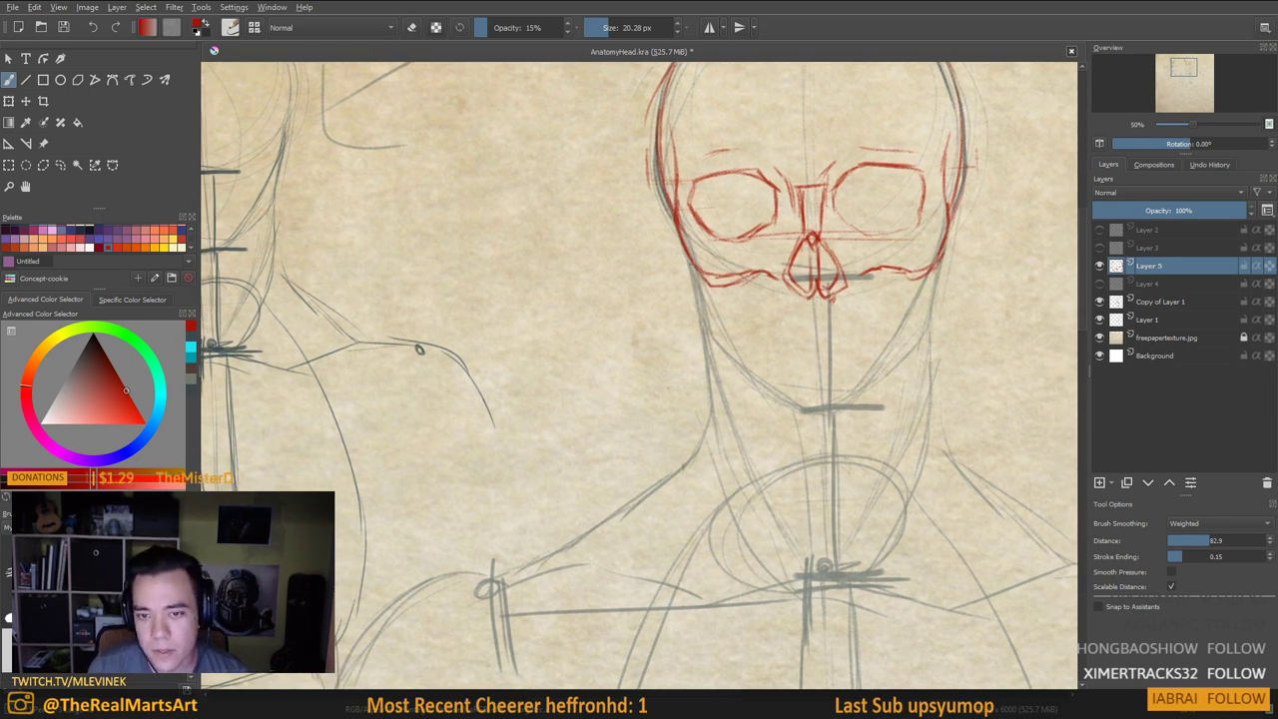
# Outline the lower jaw in red from beneath both cheekbones down the sides to the chin mark
pyautogui.moveTo(696, 276)
pyautogui.mouseDown()
pyautogui.moveTo(711, 332)
pyautogui.moveTo(736, 353)
pyautogui.mouseUp()
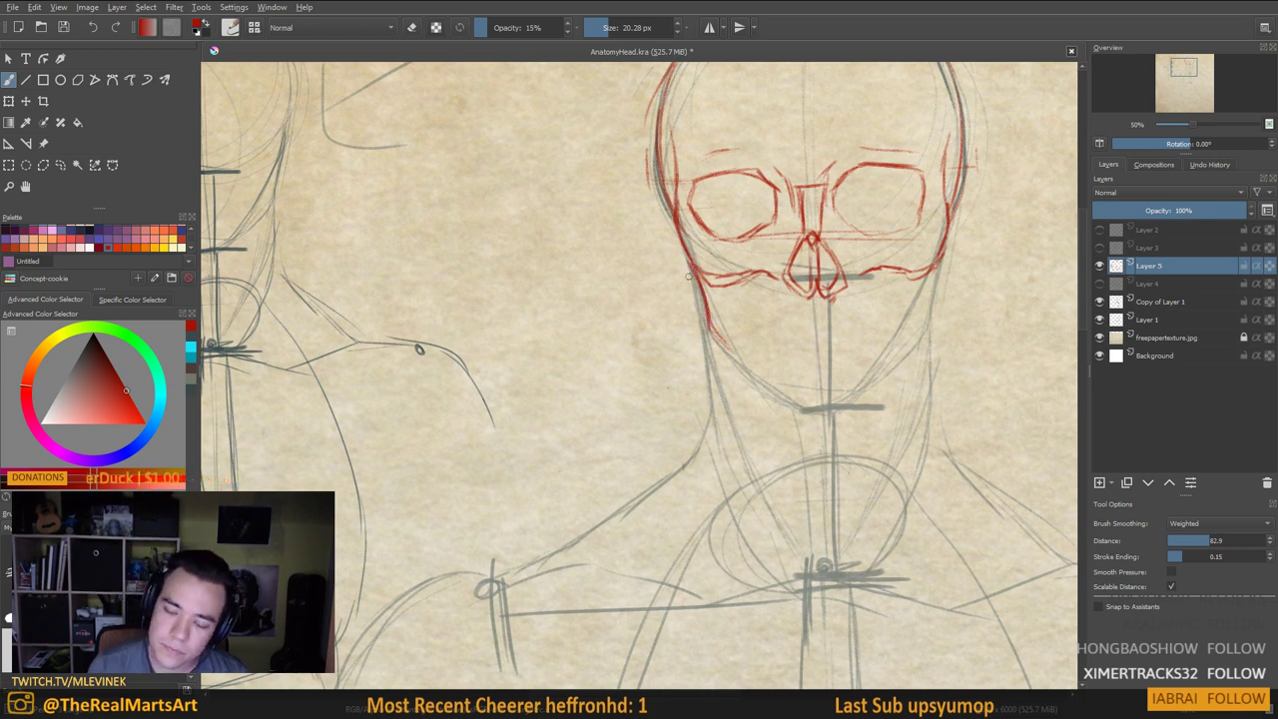
pyautogui.moveTo(692, 264)
pyautogui.mouseDown()
pyautogui.moveTo(706, 318)
pyautogui.moveTo(766, 386)
pyautogui.mouseUp()
pyautogui.hotkey('ctrl', 'z')
pyautogui.moveTo(726, 349)
pyautogui.mouseDown()
pyautogui.moveTo(817, 403)
pyautogui.moveTo(862, 391)
pyautogui.moveTo(935, 329)
pyautogui.mouseUp()
pyautogui.moveTo(881, 376); pyautogui.dragTo(910, 334)
pyautogui.moveTo(933, 267); pyautogui.dragTo(928, 330)
pyautogui.moveTo(925, 292); pyautogui.dragTo(917, 341)
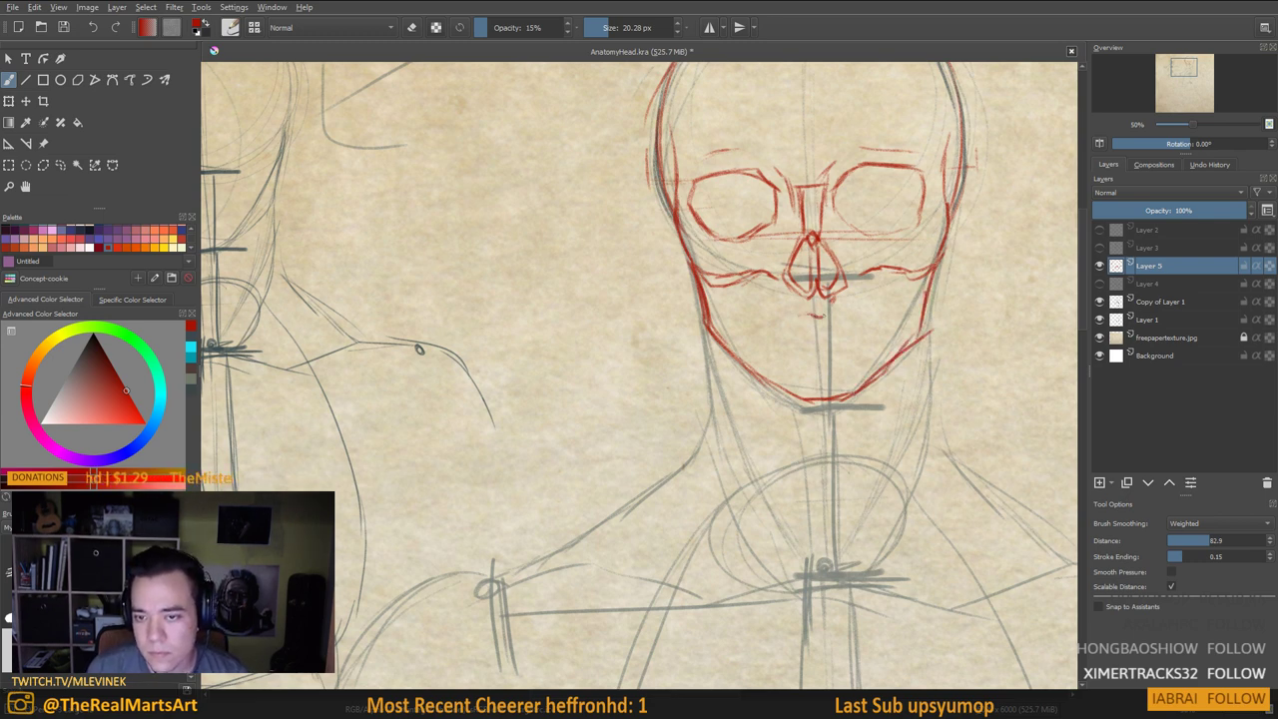
# Mark the upper and lower edges of the tooth area with broken red curves and thicken the jaw's rear edges on both sides
pyautogui.moveTo(819, 315); pyautogui.dragTo(919, 283)
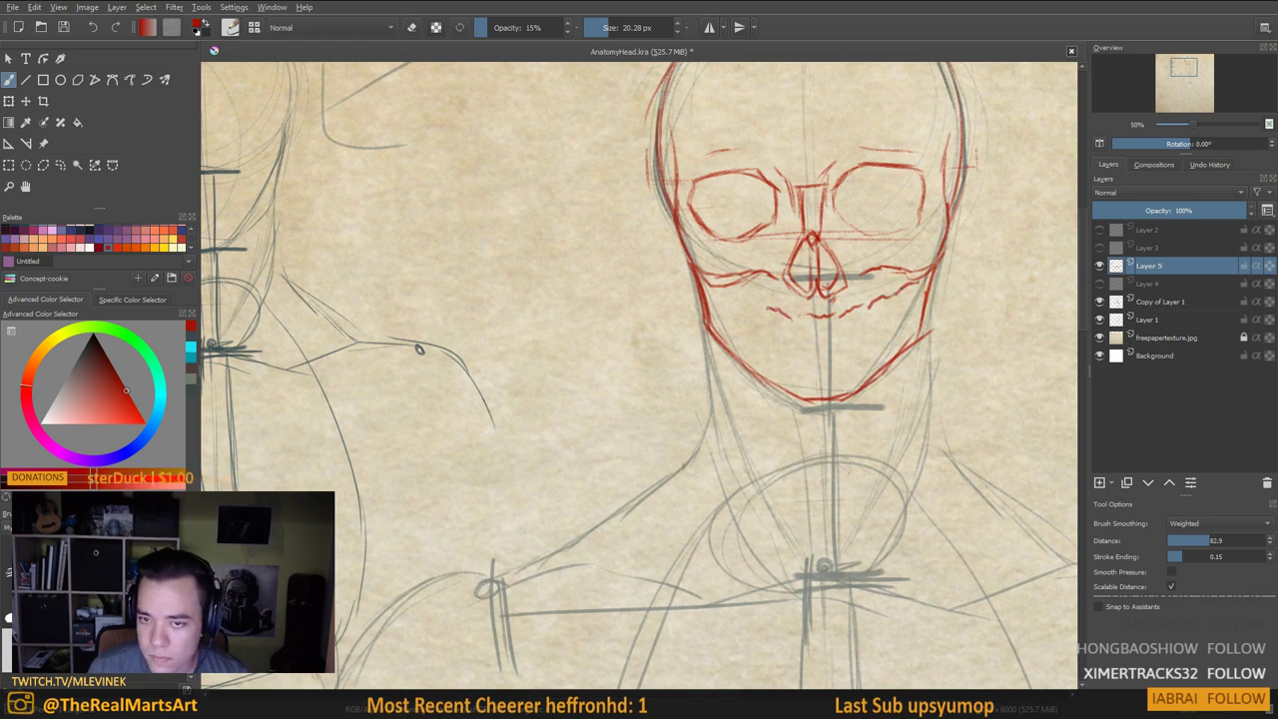
pyautogui.moveTo(769, 310)
pyautogui.mouseDown()
pyautogui.moveTo(717, 283)
pyautogui.moveTo(711, 324)
pyautogui.mouseUp()
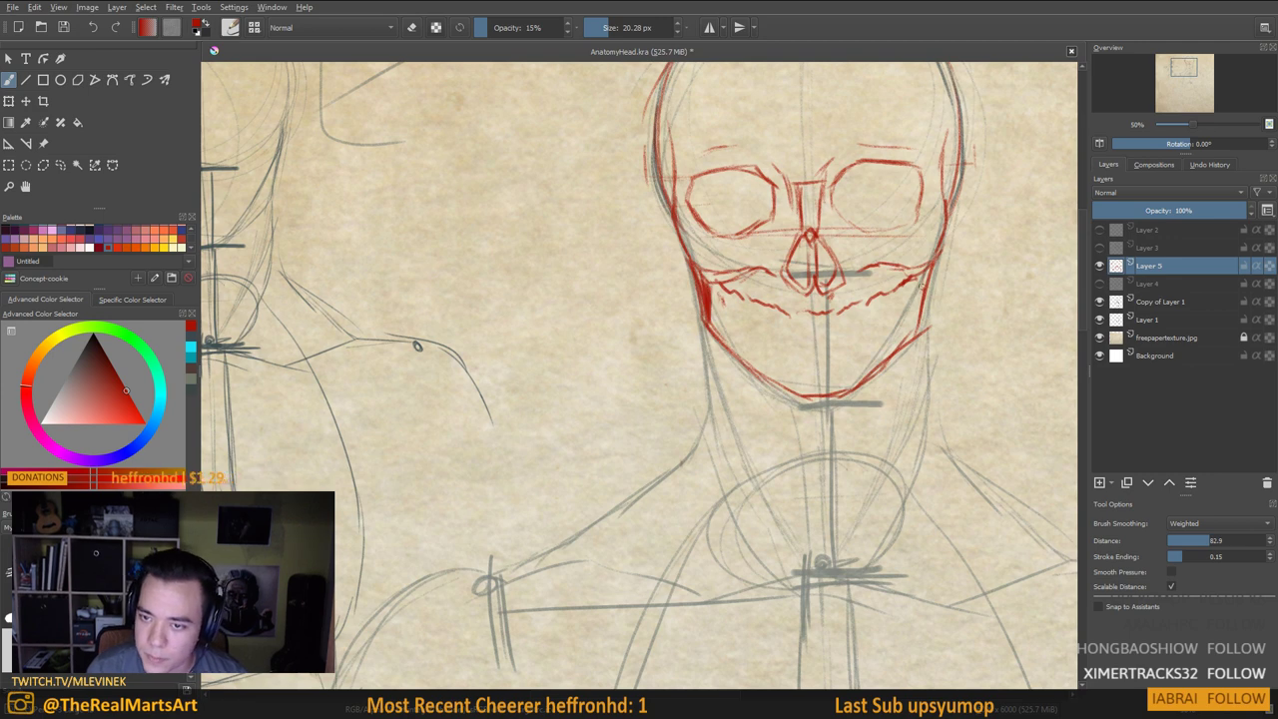
pyautogui.moveTo(916, 275); pyautogui.dragTo(919, 323)
pyautogui.moveTo(916, 289); pyautogui.dragTo(919, 335)
pyautogui.moveTo(705, 282); pyautogui.dragTo(713, 328)
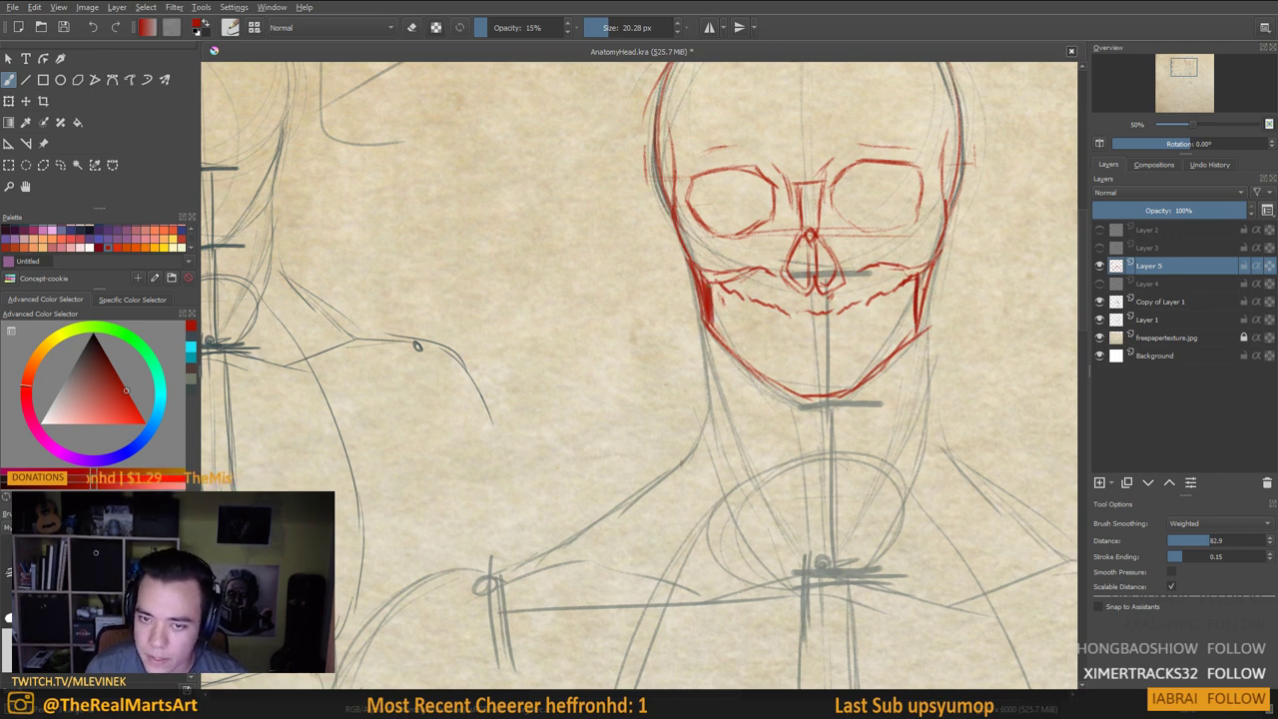
pyautogui.scroll(-1, 885, 314)
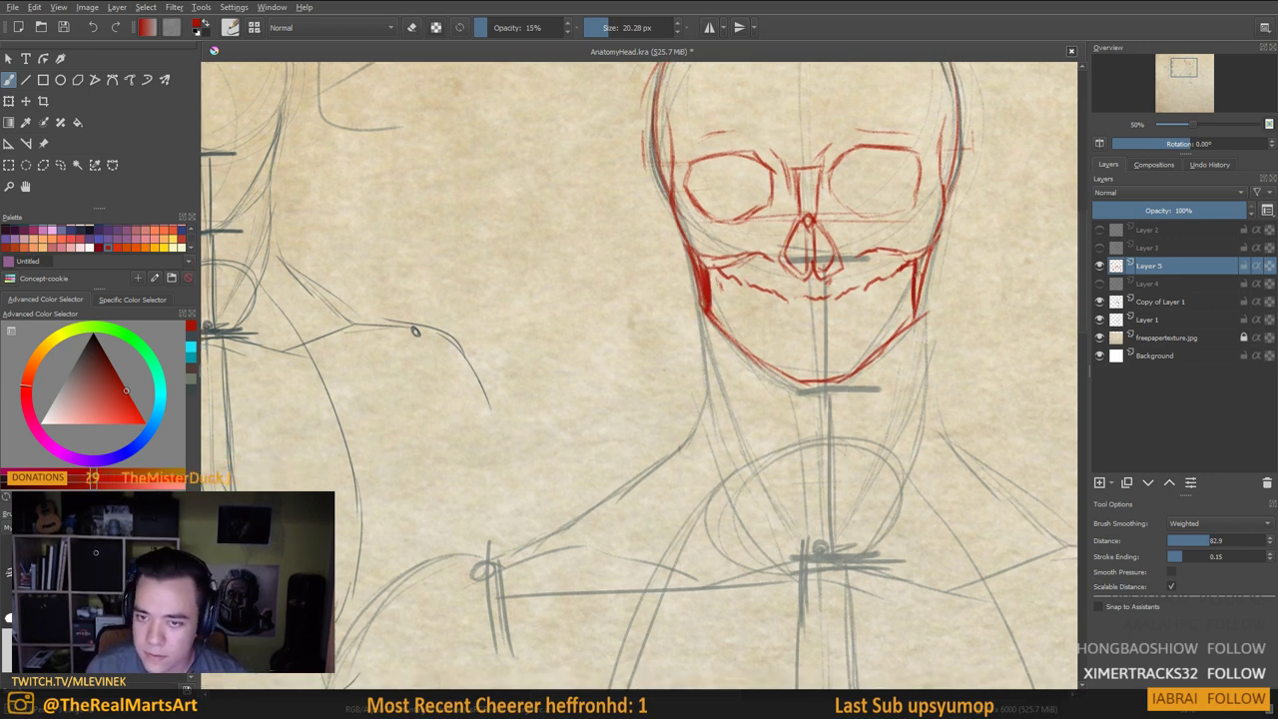
pyautogui.moveTo(914, 274); pyautogui.dragTo(918, 321)
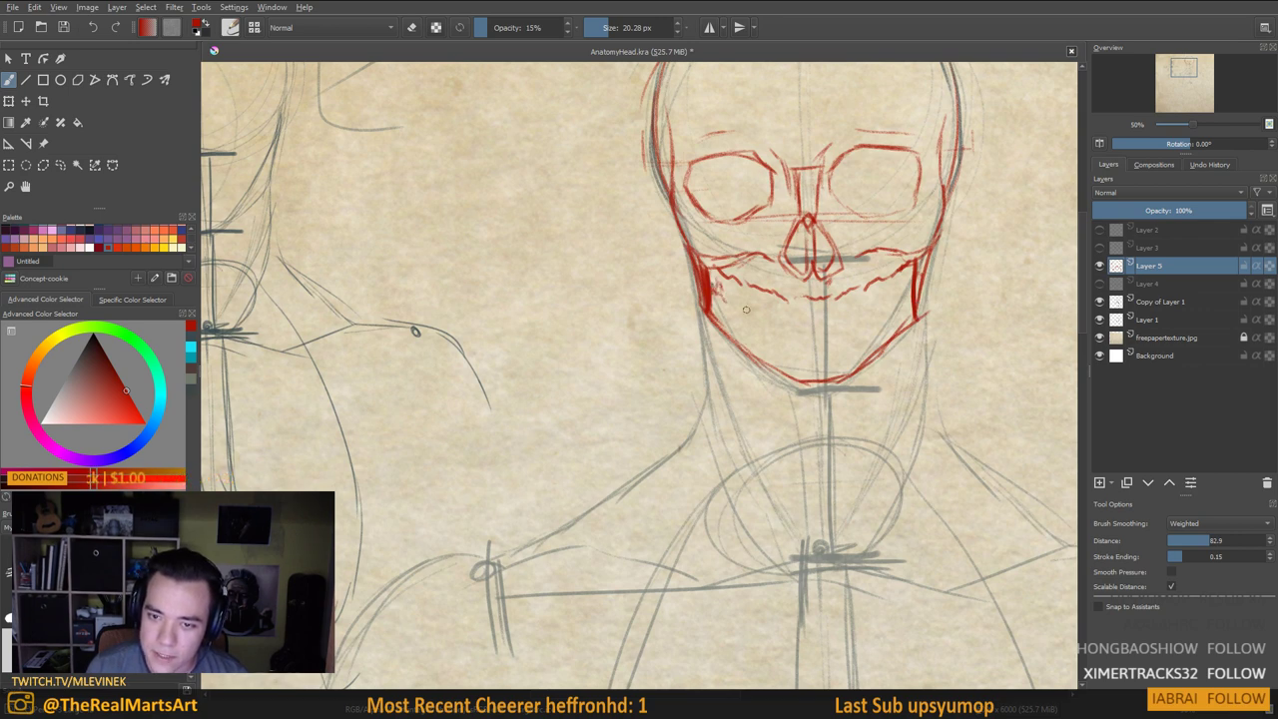
pyautogui.moveTo(783, 328)
pyautogui.mouseDown()
pyautogui.moveTo(817, 337)
pyautogui.moveTo(909, 286)
pyautogui.moveTo(915, 345)
pyautogui.moveTo(903, 368)
pyautogui.mouseUp()
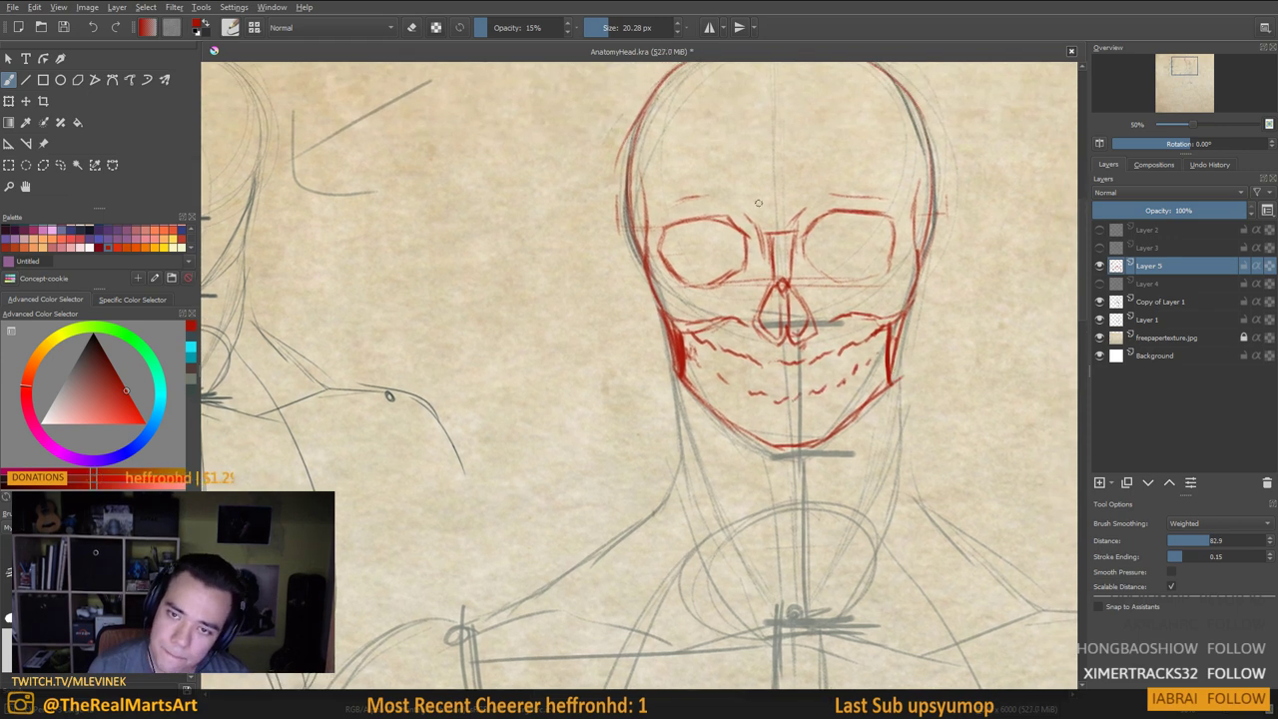
# Add small red strokes between the brows and strengthen the outer and lower edges of the cheekbones
pyautogui.moveTo(804, 221); pyautogui.dragTo(801, 196)
pyautogui.moveTo(745, 334); pyautogui.dragTo(759, 295)
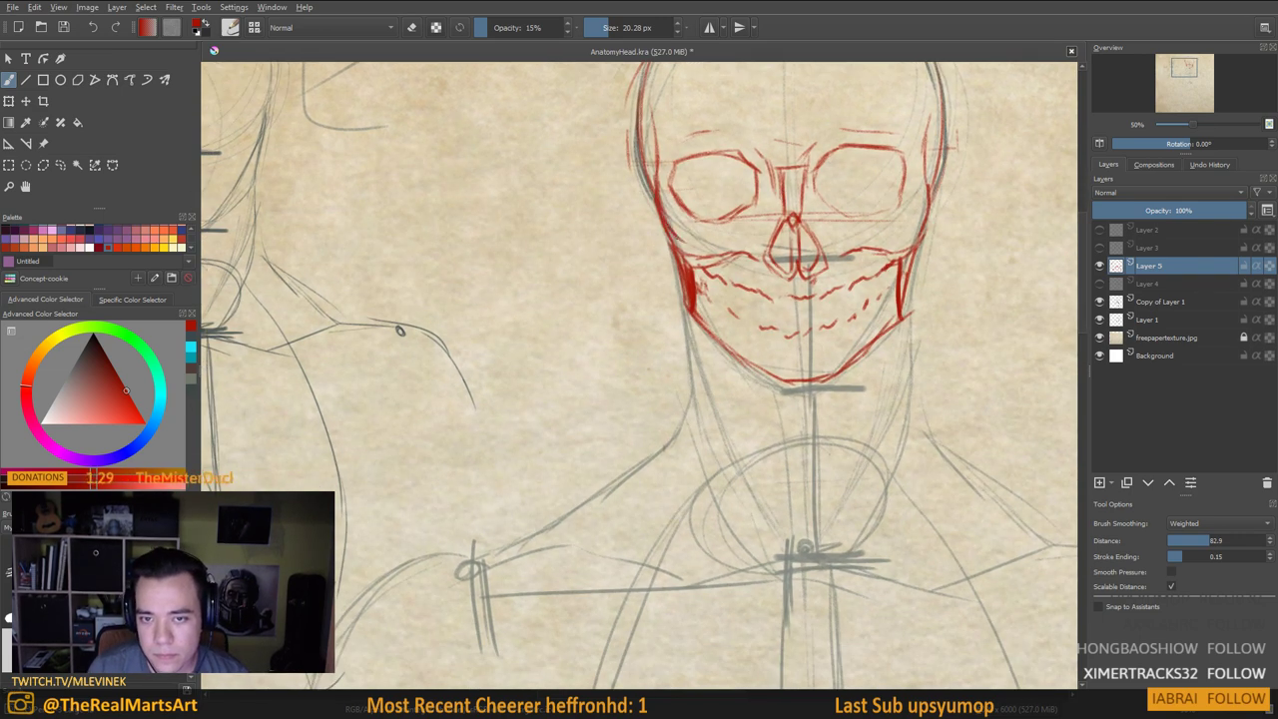
pyautogui.moveTo(927, 192); pyautogui.dragTo(909, 253)
pyautogui.moveTo(779, 264); pyautogui.dragTo(791, 235)
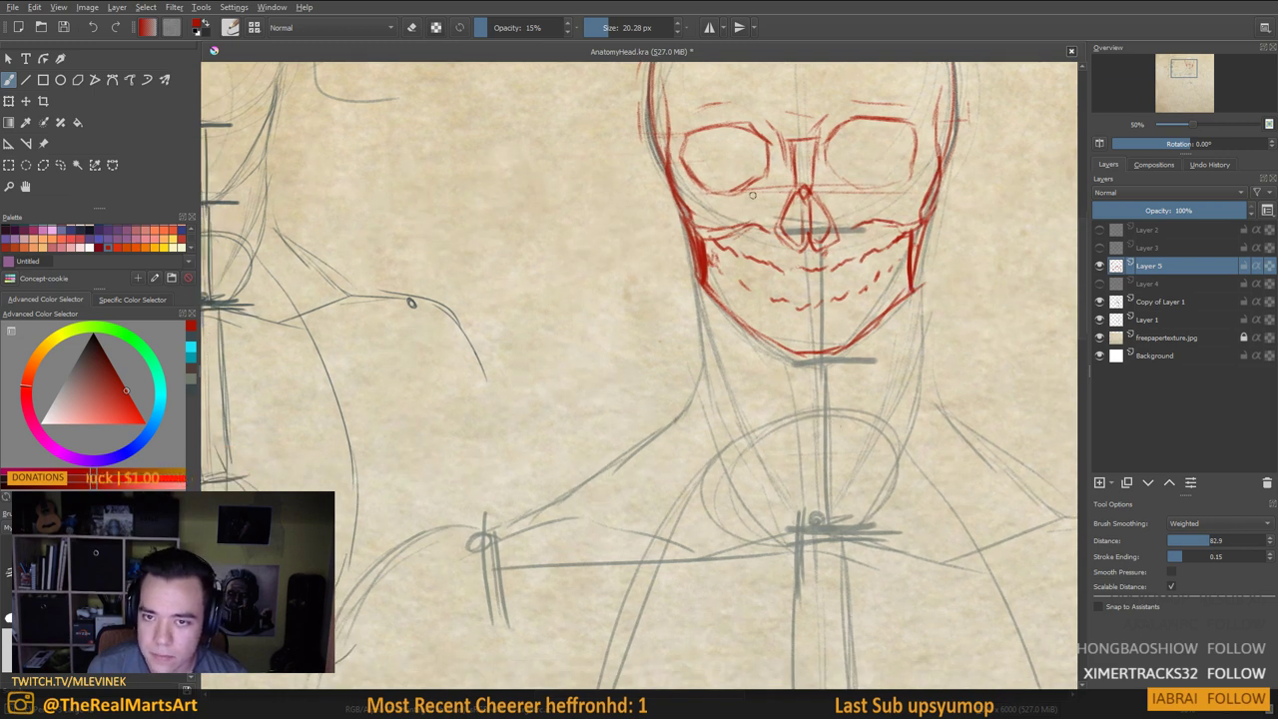
pyautogui.moveTo(747, 193); pyautogui.dragTo(739, 200)
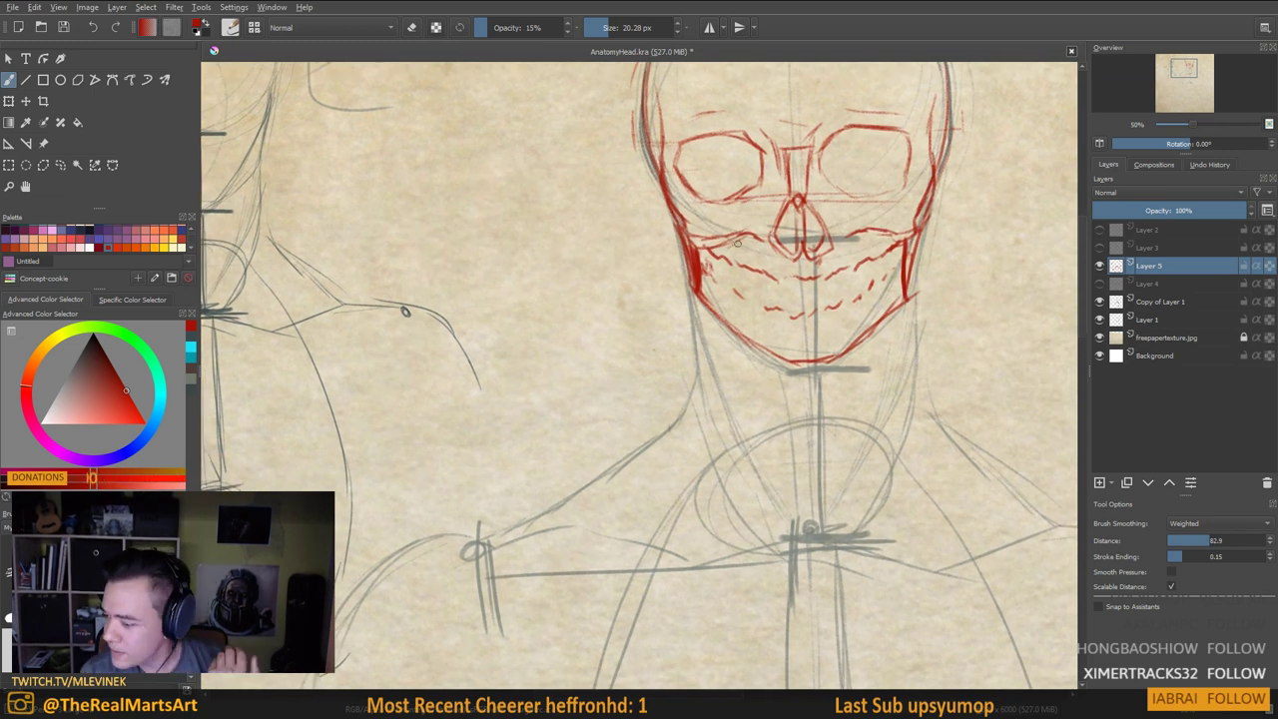
pyautogui.moveTo(759, 238); pyautogui.dragTo(718, 243)
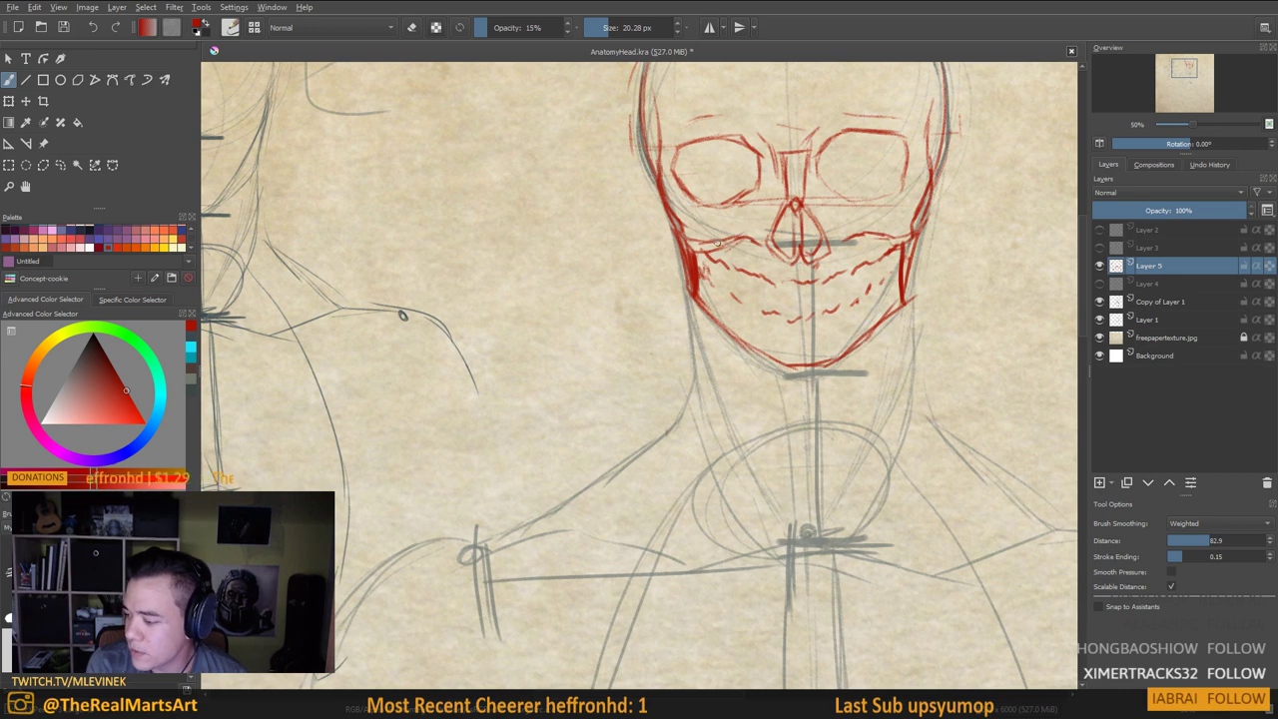
# Show Layer 4 with the face drawing beneath the red skull
pyautogui.moveTo(790, 314)
pyautogui.mouseDown()
pyautogui.moveTo(736, 415)
pyautogui.moveTo(728, 464)
pyautogui.mouseUp()
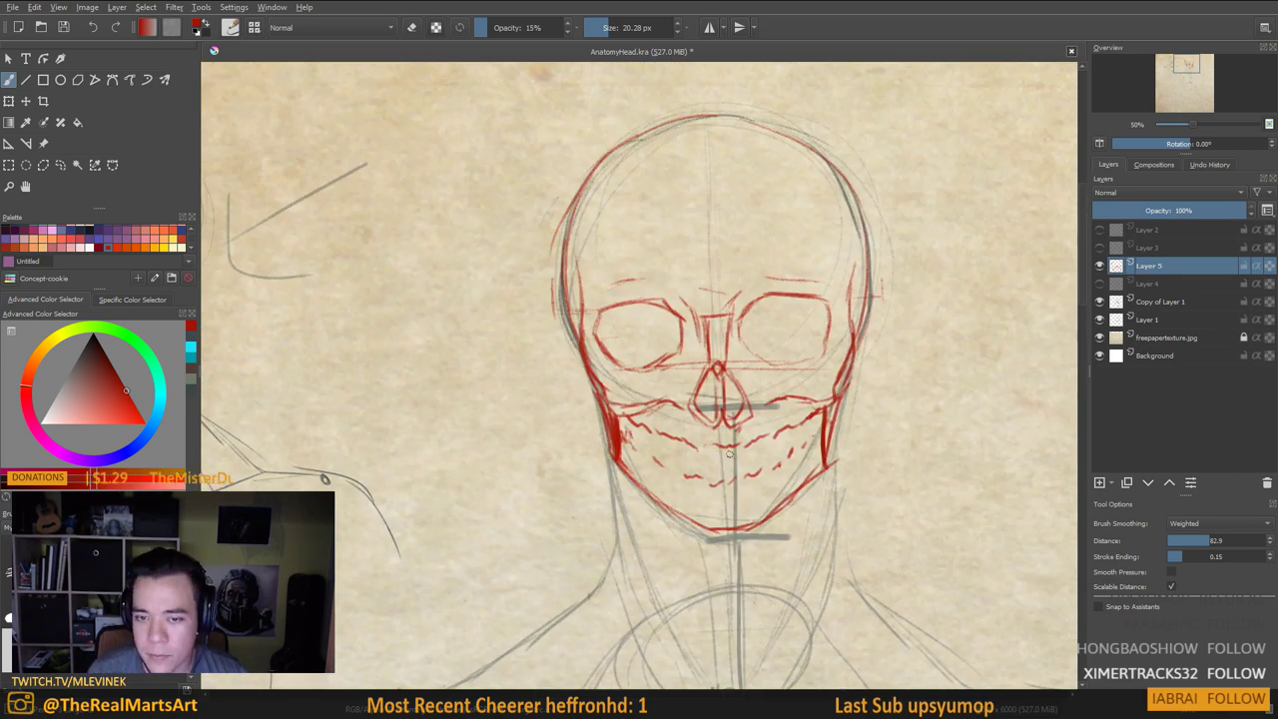
pyautogui.moveTo(728, 415); pyautogui.dragTo(837, 364)
pyautogui.moveTo(711, 310); pyautogui.dragTo(558, 297)
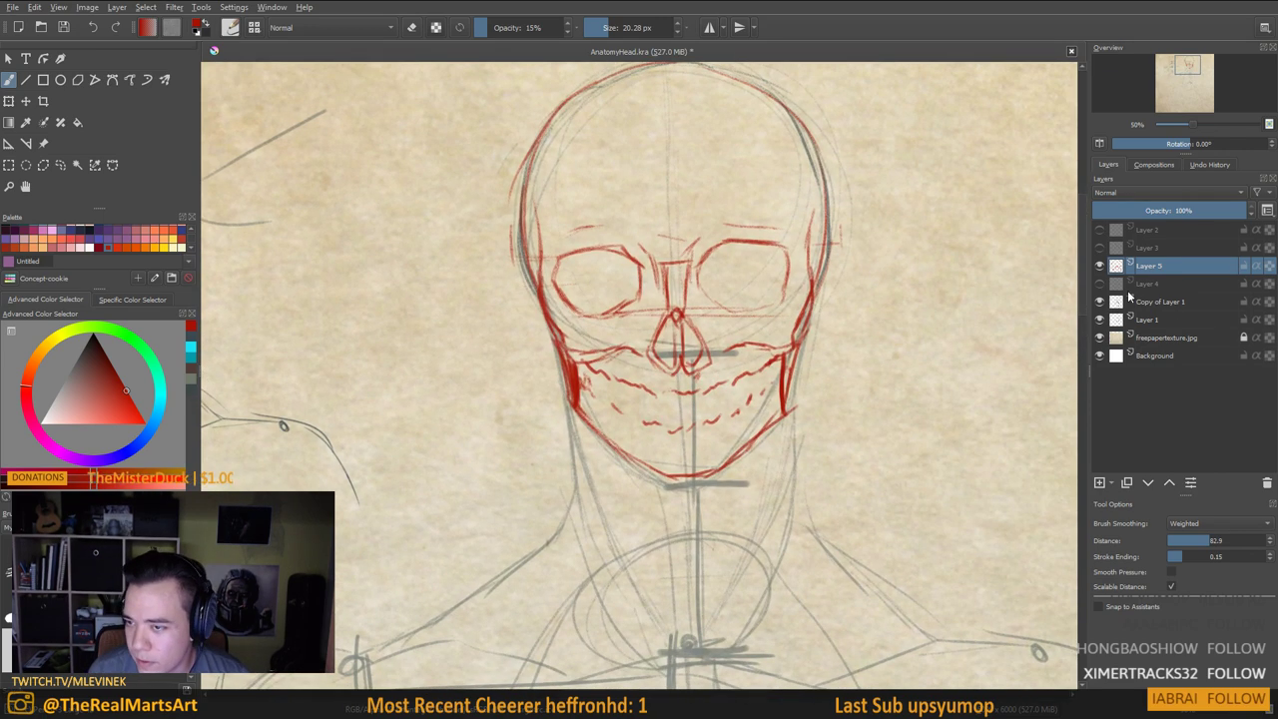
pyautogui.click(1100, 283)
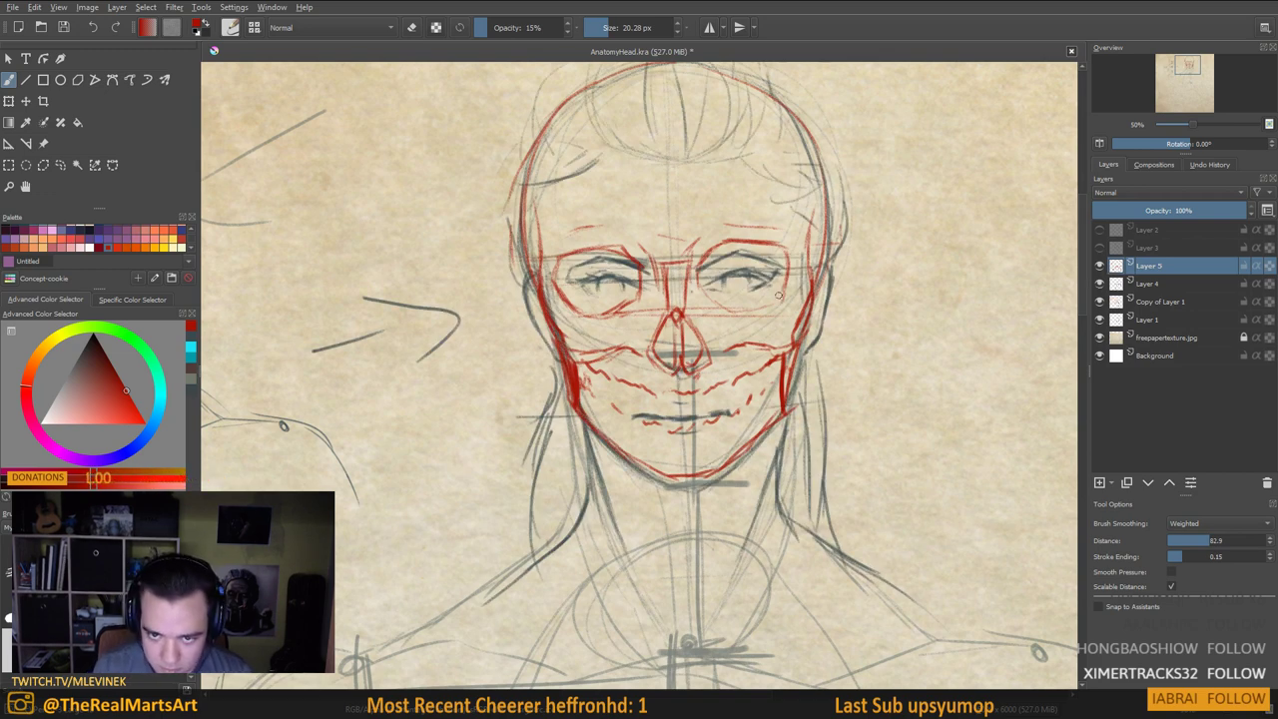
# Switch Layer 5 off and on repeatedly to compare the face drawing with and without the skull
pyautogui.click(1099, 265)
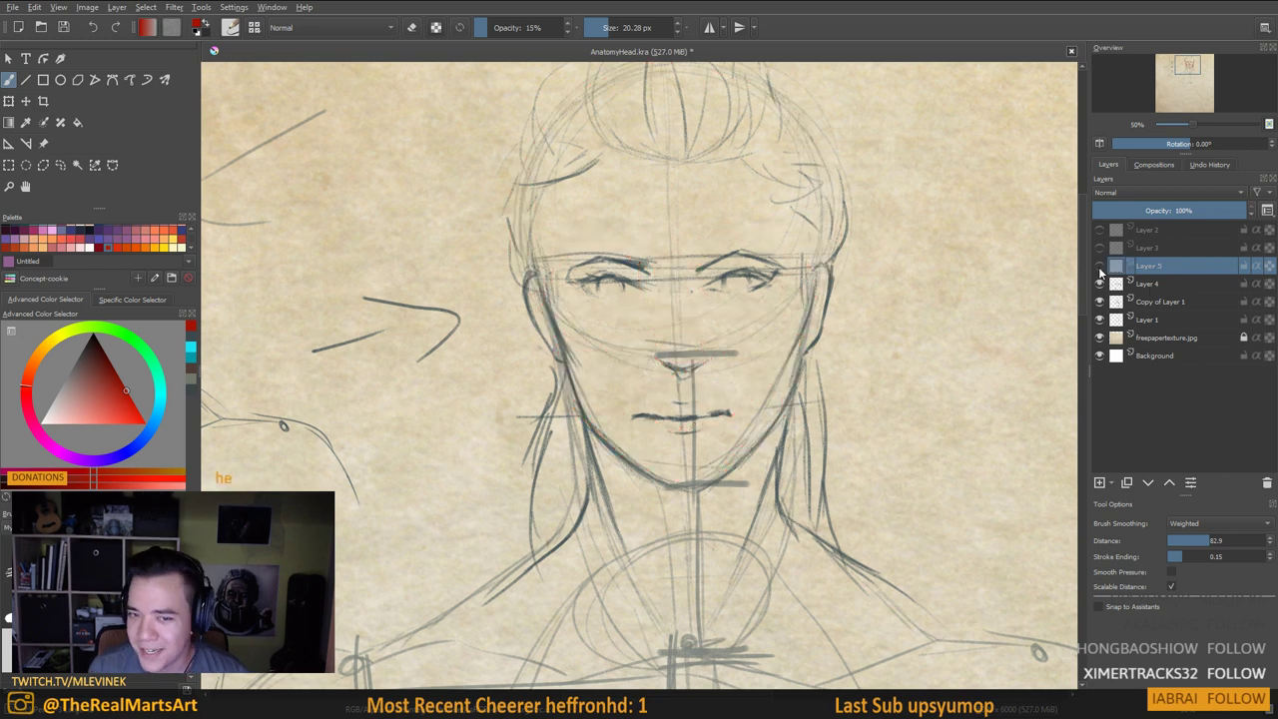
pyautogui.click(1100, 266)
pyautogui.click(1100, 266)
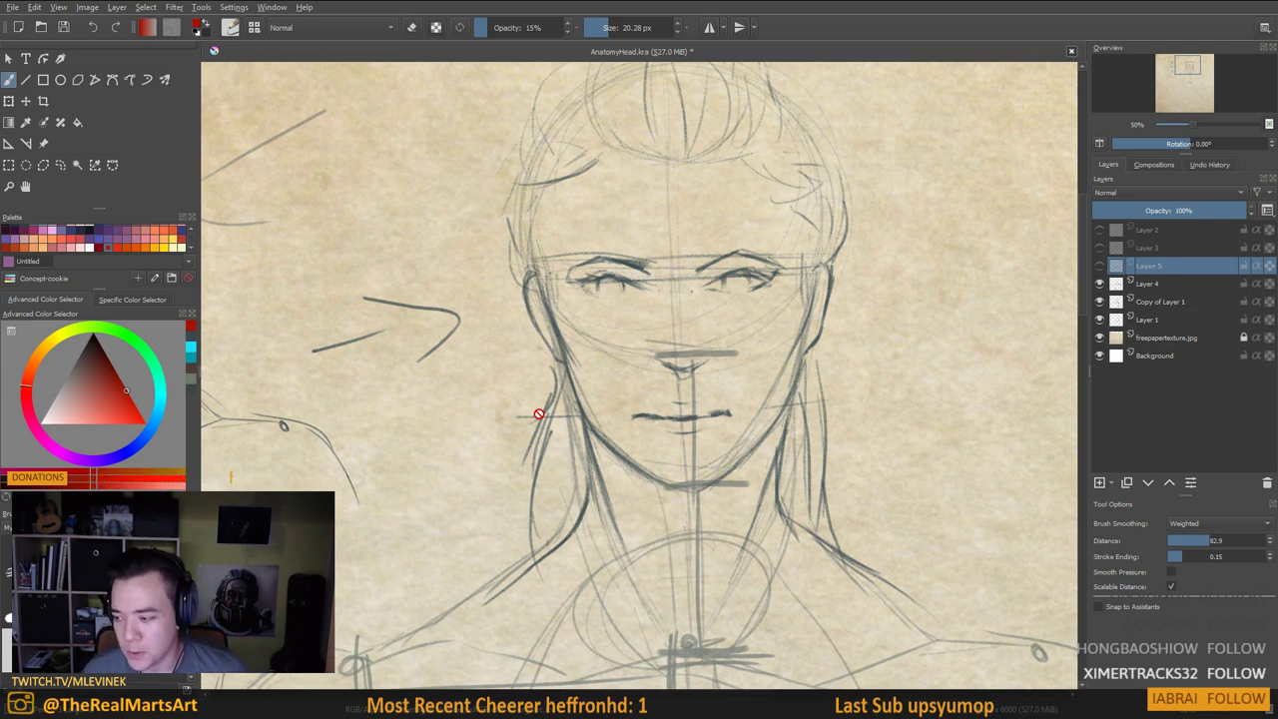
pyautogui.click(1101, 267)
pyautogui.click(1101, 266)
pyautogui.click(1102, 266)
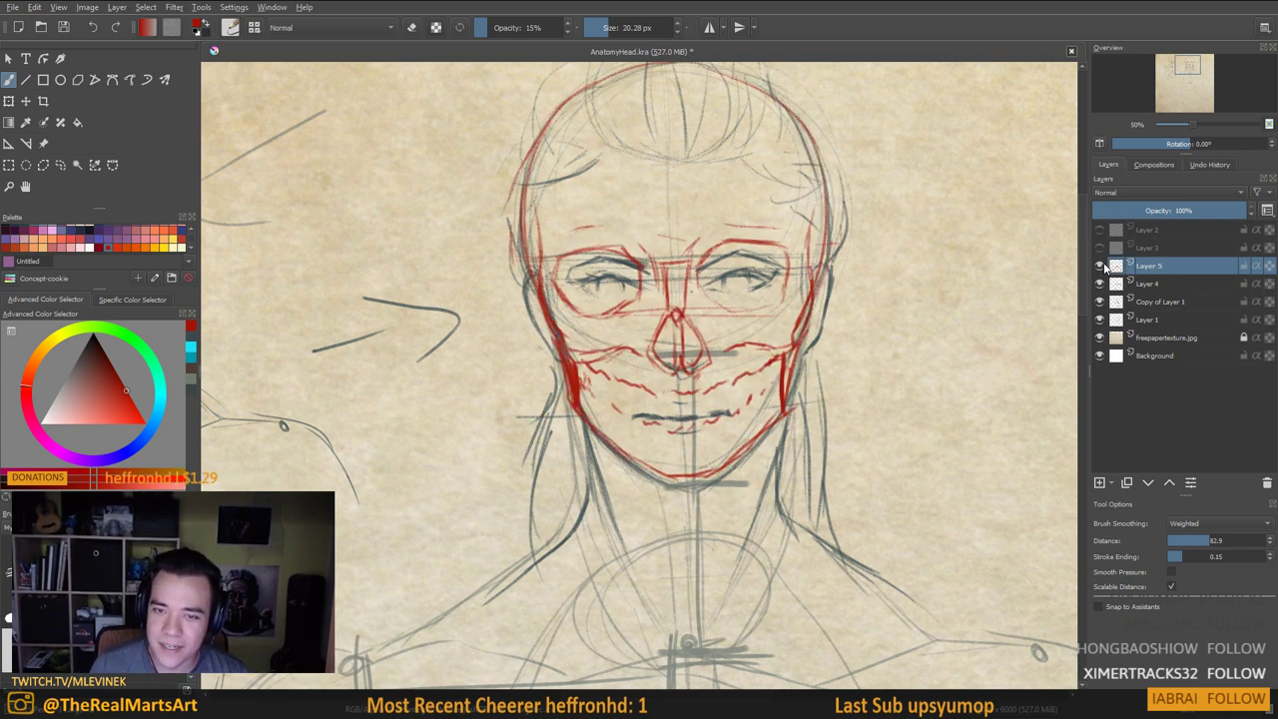
pyautogui.click(1102, 266)
pyautogui.click(1102, 265)
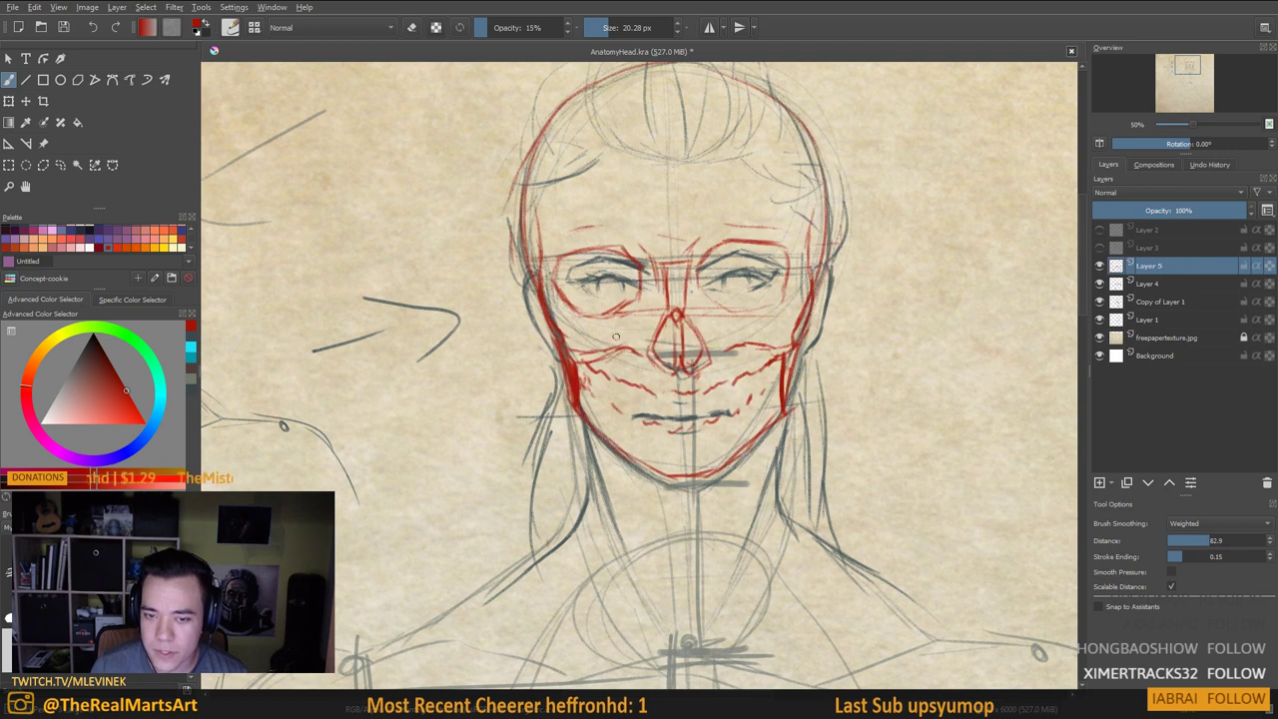
# Draw the throat column in red below the chin, with a round form in the middle and a block-shaped segment beneath it
pyautogui.moveTo(742, 524)
pyautogui.mouseDown()
pyautogui.moveTo(777, 360)
pyautogui.moveTo(781, 374)
pyautogui.mouseUp()
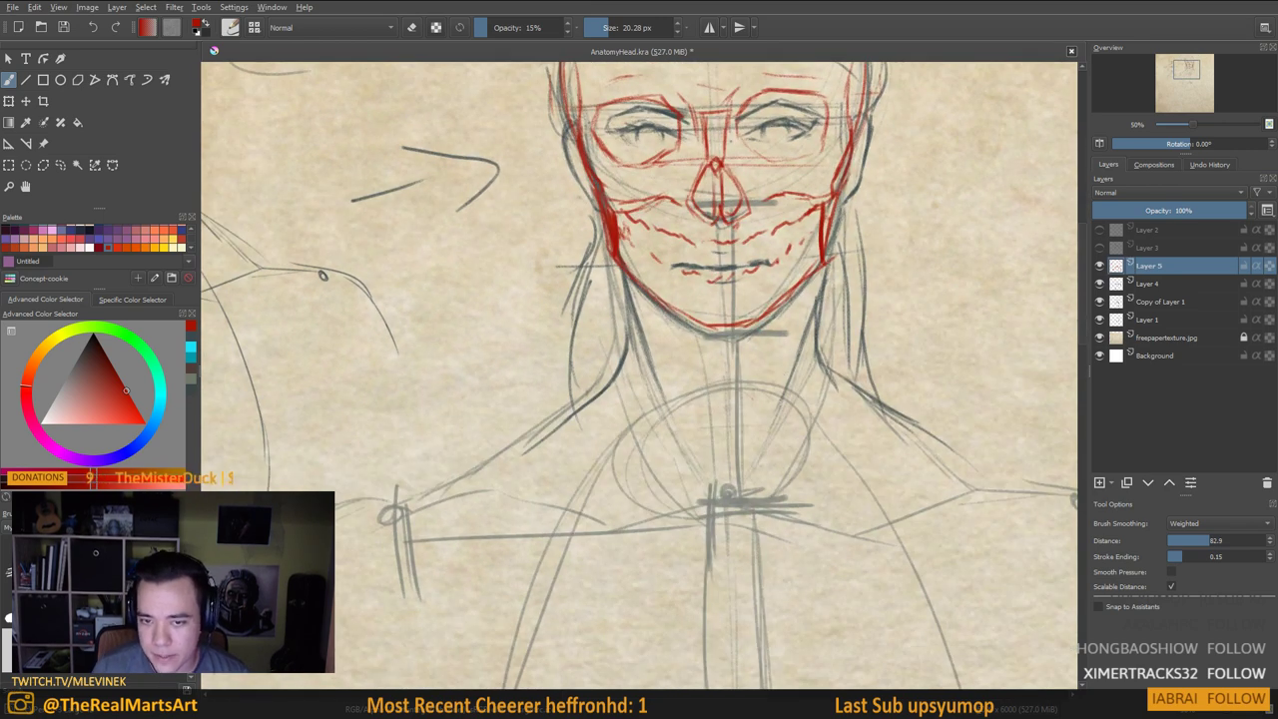
pyautogui.moveTo(683, 320)
pyautogui.mouseDown()
pyautogui.moveTo(686, 353)
pyautogui.moveTo(759, 349)
pyautogui.moveTo(757, 362)
pyautogui.mouseUp()
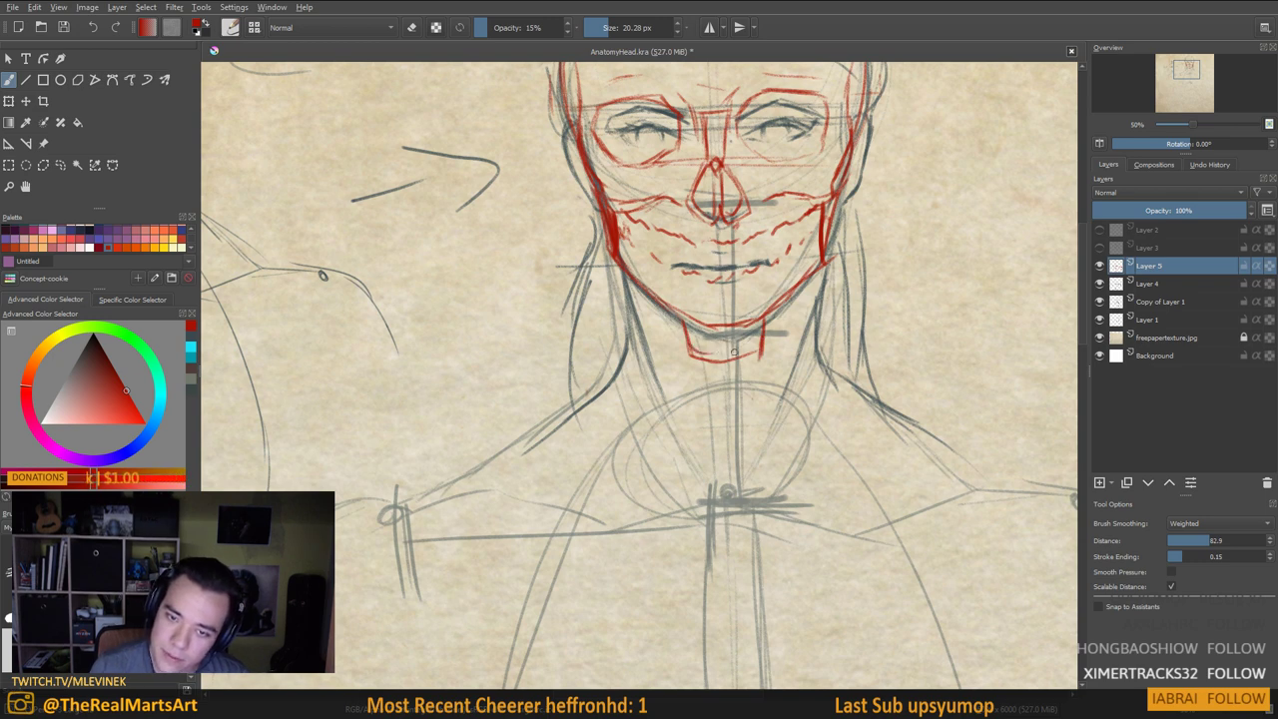
pyautogui.moveTo(692, 369)
pyautogui.mouseDown()
pyautogui.moveTo(695, 391)
pyautogui.moveTo(723, 376)
pyautogui.moveTo(715, 399)
pyautogui.mouseUp()
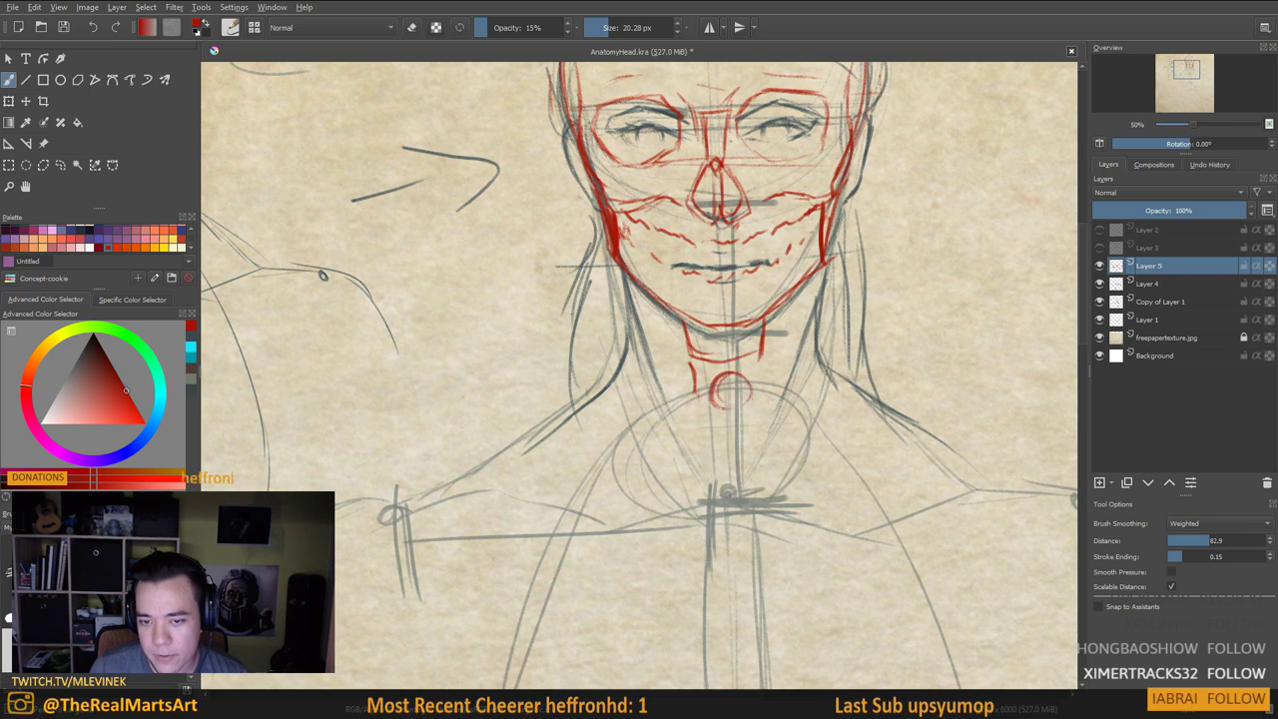
pyautogui.moveTo(762, 357)
pyautogui.mouseDown()
pyautogui.moveTo(760, 409)
pyautogui.moveTo(696, 387)
pyautogui.moveTo(705, 434)
pyautogui.moveTo(733, 432)
pyautogui.mouseUp()
pyautogui.scroll(-1, 704, 405)
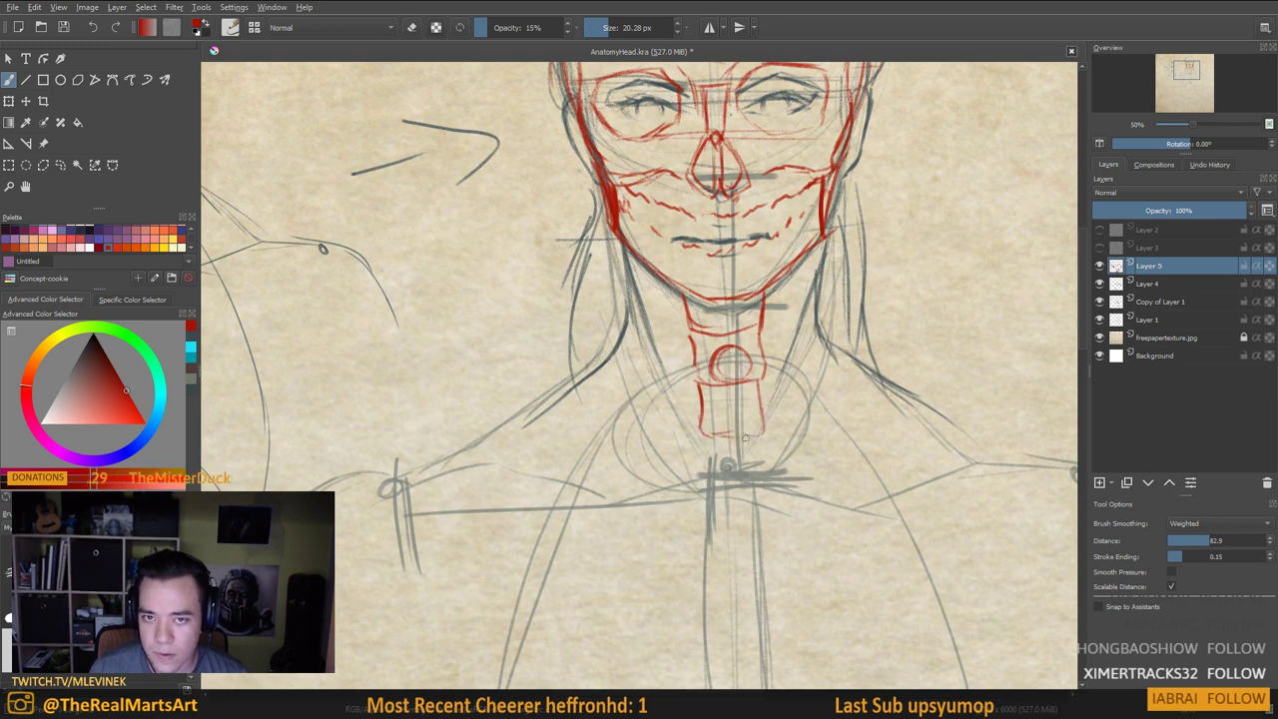
# Draw a large red oval in several passes around the base of the neck, over the gray construction oval
pyautogui.scroll(-1, 744, 436)
pyautogui.scroll(-1, 727, 436)
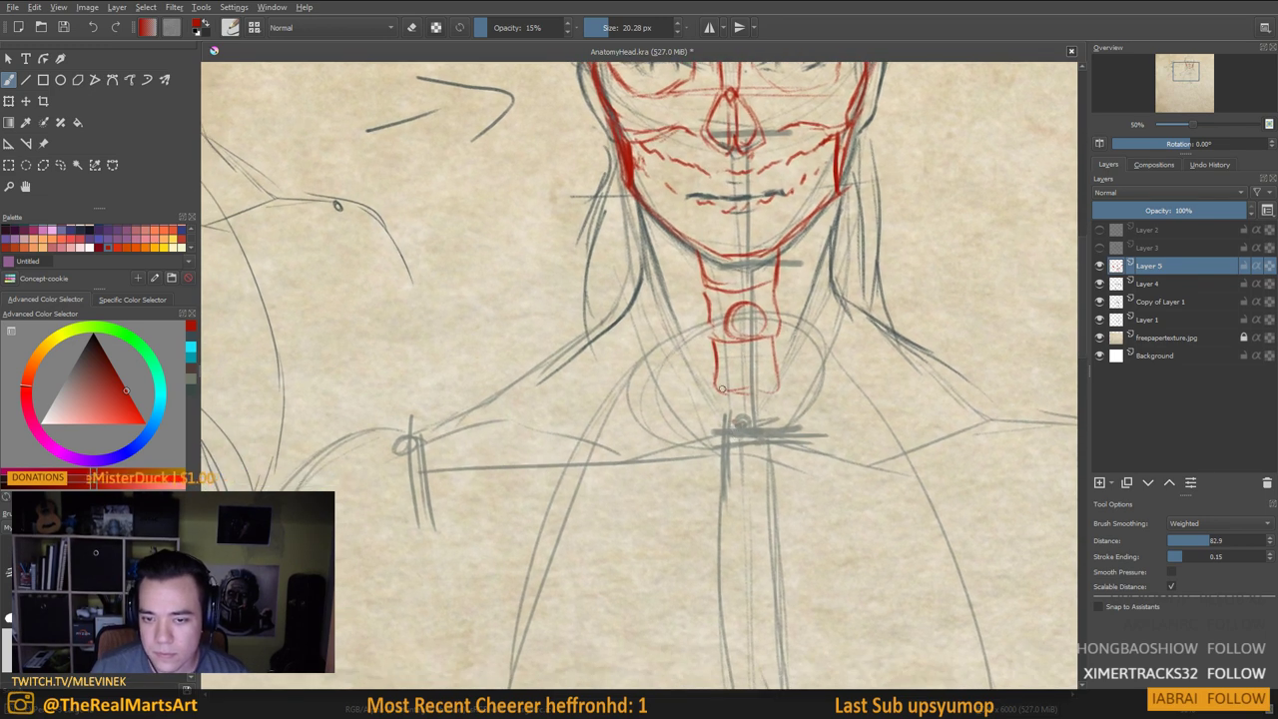
pyautogui.moveTo(759, 443); pyautogui.dragTo(773, 469)
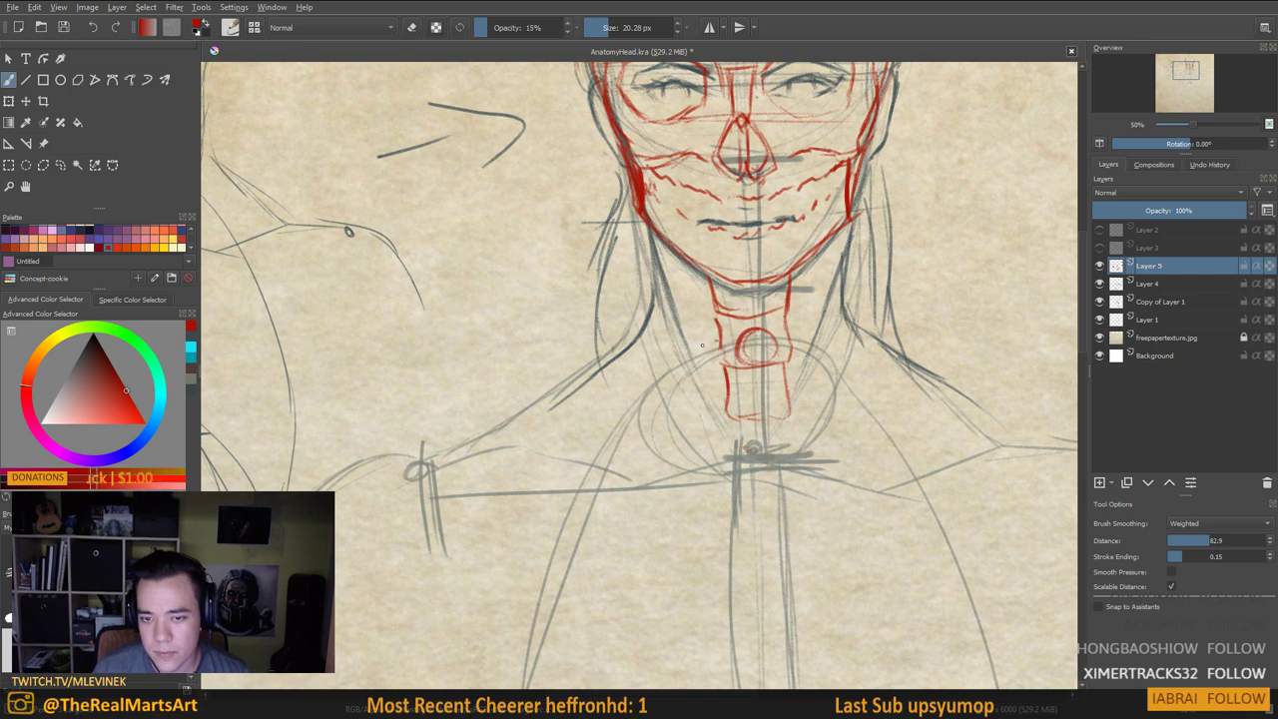
pyautogui.moveTo(717, 342); pyautogui.dragTo(660, 403)
pyautogui.moveTo(719, 339)
pyautogui.mouseDown()
pyautogui.moveTo(645, 391)
pyautogui.moveTo(641, 426)
pyautogui.moveTo(696, 359)
pyautogui.moveTo(655, 429)
pyautogui.moveTo(732, 510)
pyautogui.mouseUp()
pyautogui.moveTo(795, 340)
pyautogui.mouseDown()
pyautogui.moveTo(815, 349)
pyautogui.moveTo(813, 489)
pyautogui.mouseUp()
pyautogui.moveTo(697, 491); pyautogui.dragTo(841, 458)
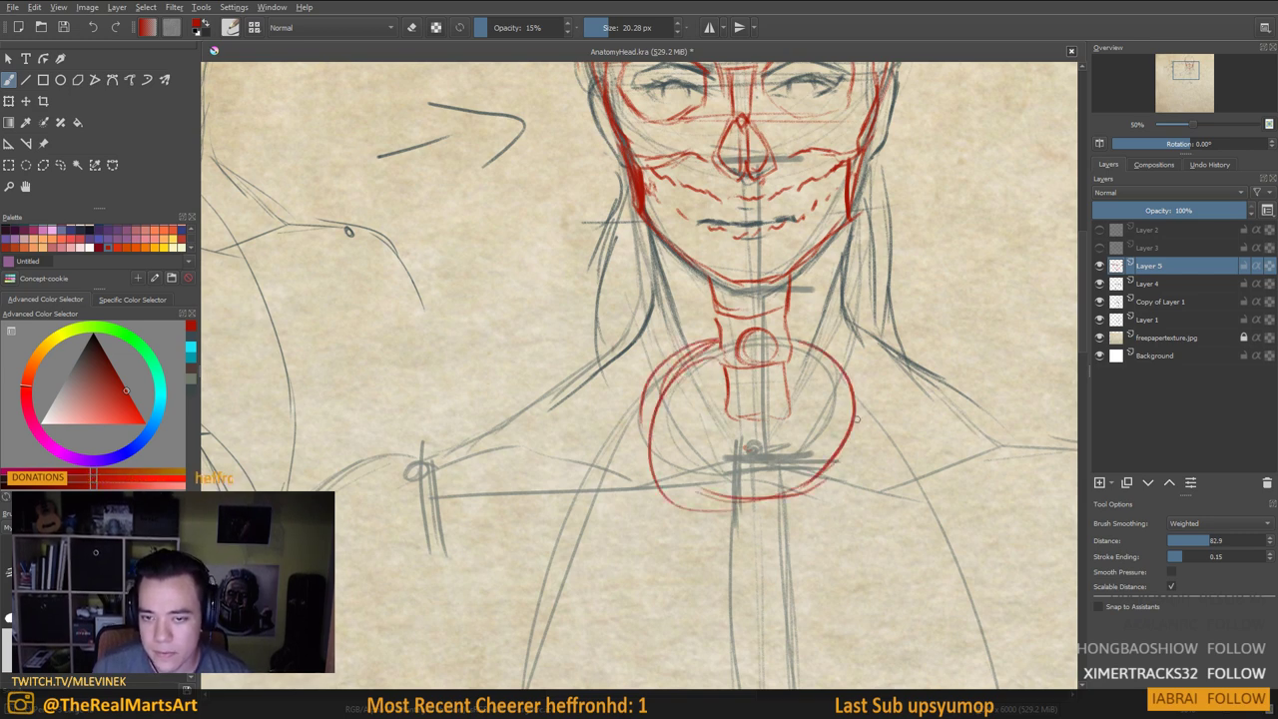
pyautogui.moveTo(845, 355); pyautogui.dragTo(743, 502)
pyautogui.moveTo(712, 356)
pyautogui.mouseDown()
pyautogui.moveTo(667, 441)
pyautogui.moveTo(691, 473)
pyautogui.mouseUp()
# Draw both collarbones in red from small circles at the pit of the neck out towards the shoulders
pyautogui.moveTo(831, 527); pyautogui.dragTo(875, 482)
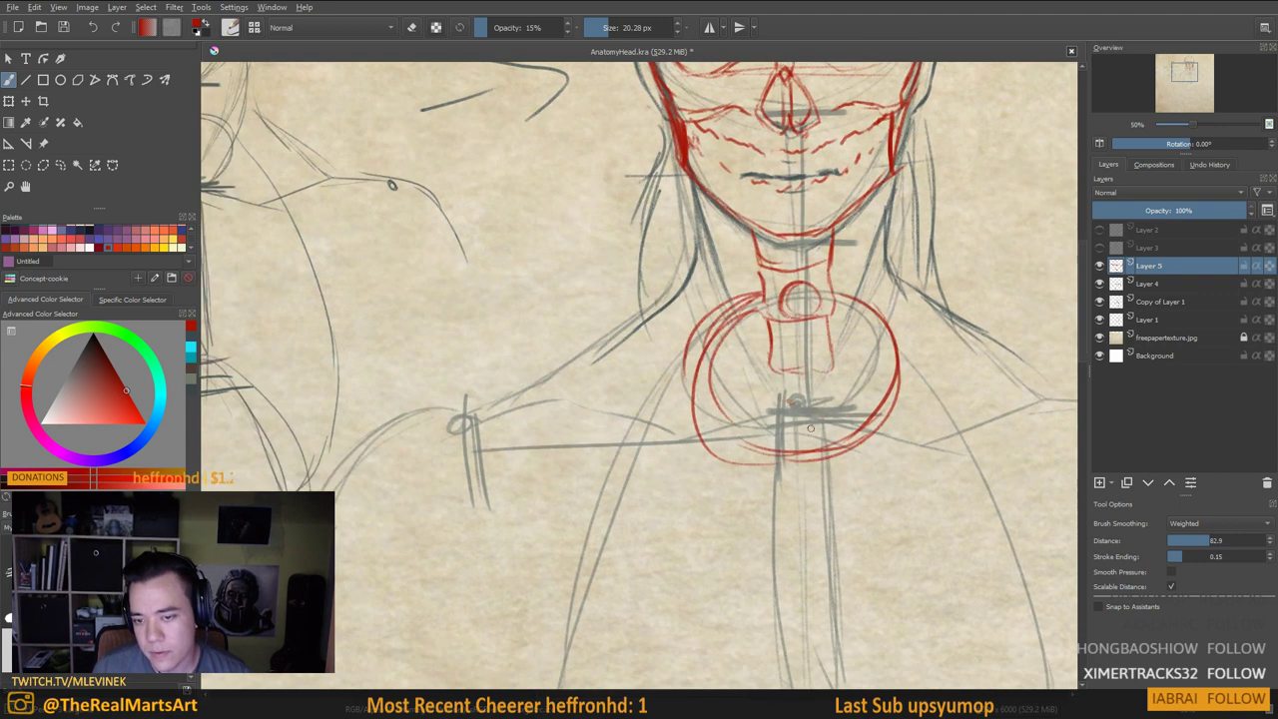
pyautogui.moveTo(827, 417)
pyautogui.mouseDown()
pyautogui.moveTo(772, 426)
pyautogui.moveTo(879, 431)
pyautogui.moveTo(790, 419)
pyautogui.moveTo(669, 438)
pyautogui.mouseUp()
pyautogui.moveTo(787, 419); pyautogui.dragTo(672, 447)
pyautogui.moveTo(877, 419); pyautogui.dragTo(1039, 446)
pyautogui.moveTo(1040, 446)
pyautogui.mouseDown()
pyautogui.moveTo(809, 413)
pyautogui.moveTo(934, 375)
pyautogui.mouseUp()
pyautogui.moveTo(636, 416); pyautogui.dragTo(796, 390)
pyautogui.moveTo(631, 378)
pyautogui.mouseDown()
pyautogui.moveTo(566, 390)
pyautogui.moveTo(406, 353)
pyautogui.mouseUp()
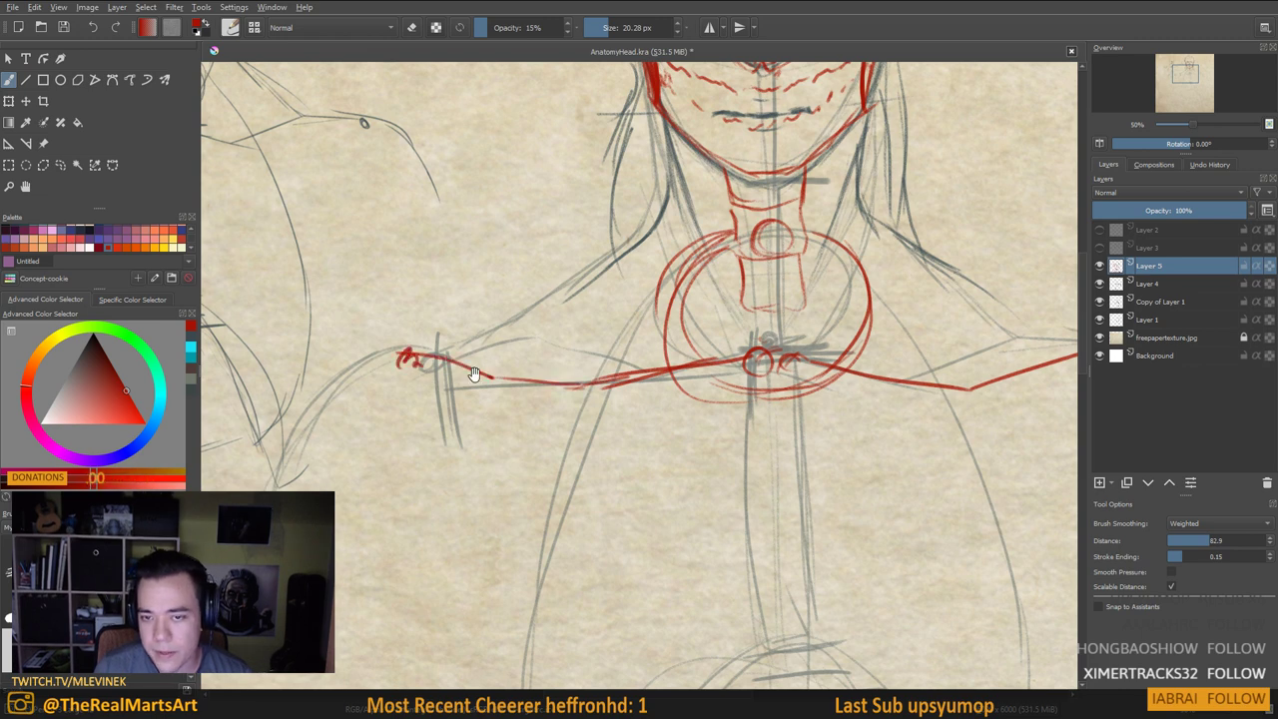
# Mark the outer ends of both collarbones with small red circles at the shoulders
pyautogui.moveTo(1040, 398); pyautogui.dragTo(713, 397)
pyautogui.moveTo(784, 345); pyautogui.dragTo(770, 353)
pyautogui.moveTo(703, 407); pyautogui.dragTo(1009, 347)
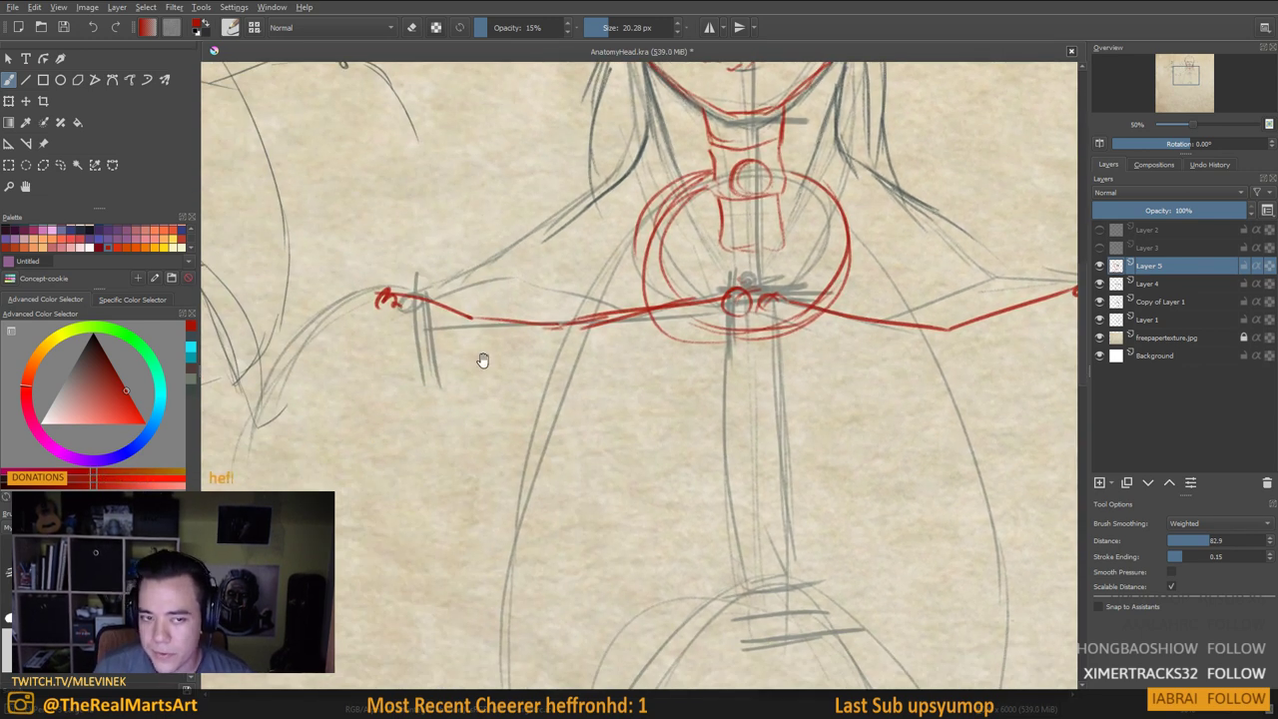
pyautogui.moveTo(397, 294); pyautogui.dragTo(372, 304)
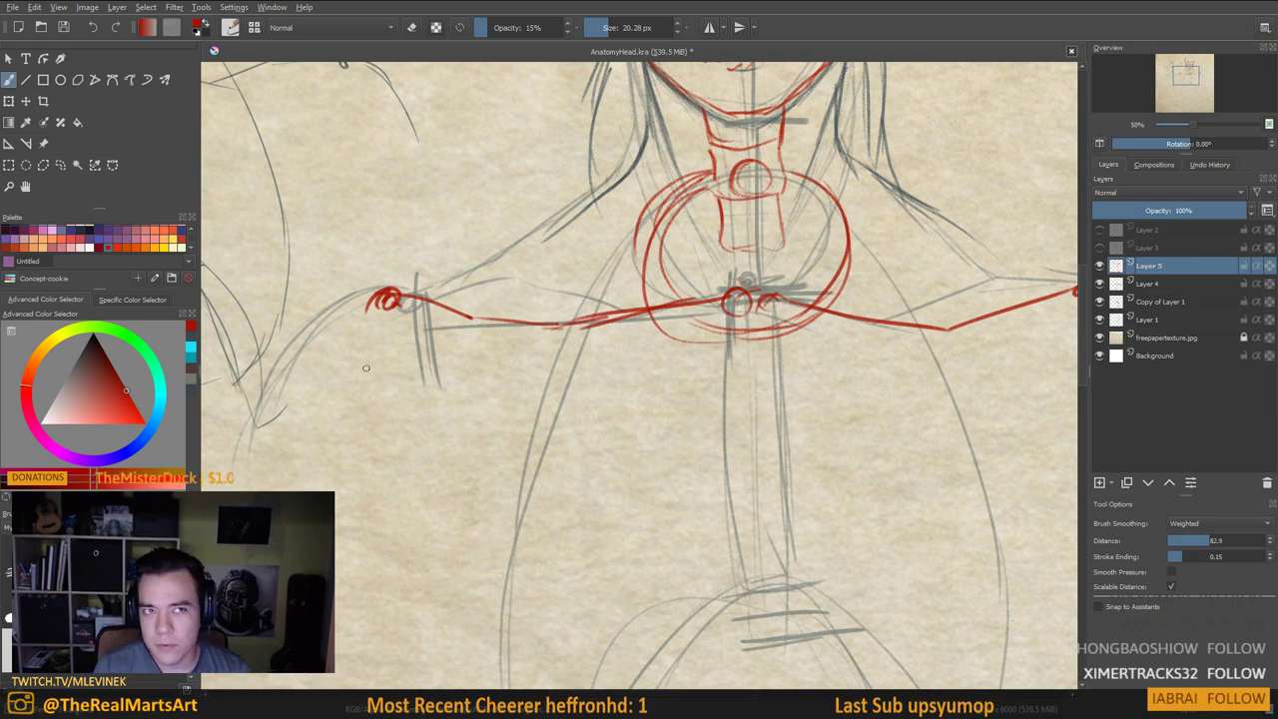
# Sketch the left shoulder blade in red below the outer collarbone, with a slanted outer edge, an inner edge and a short bottom edge
pyautogui.moveTo(468, 471); pyautogui.dragTo(474, 504)
pyautogui.moveTo(343, 289); pyautogui.dragTo(368, 346)
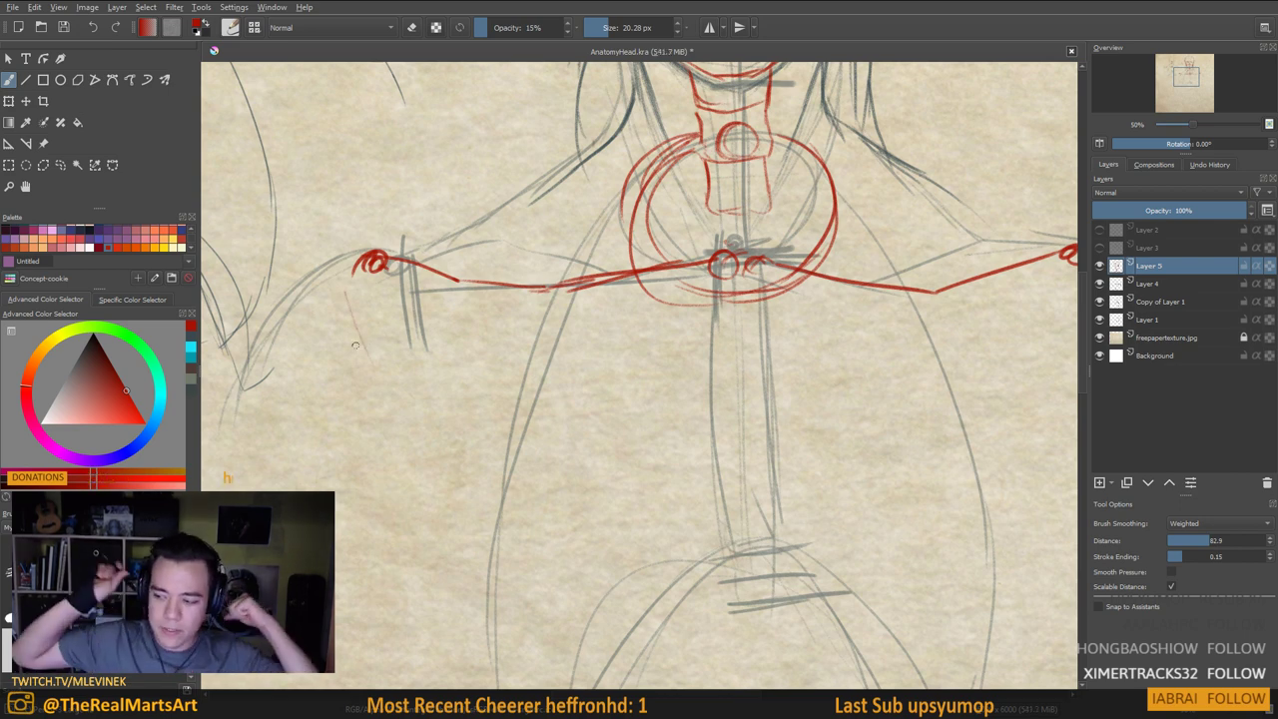
pyautogui.moveTo(699, 349); pyautogui.dragTo(867, 283)
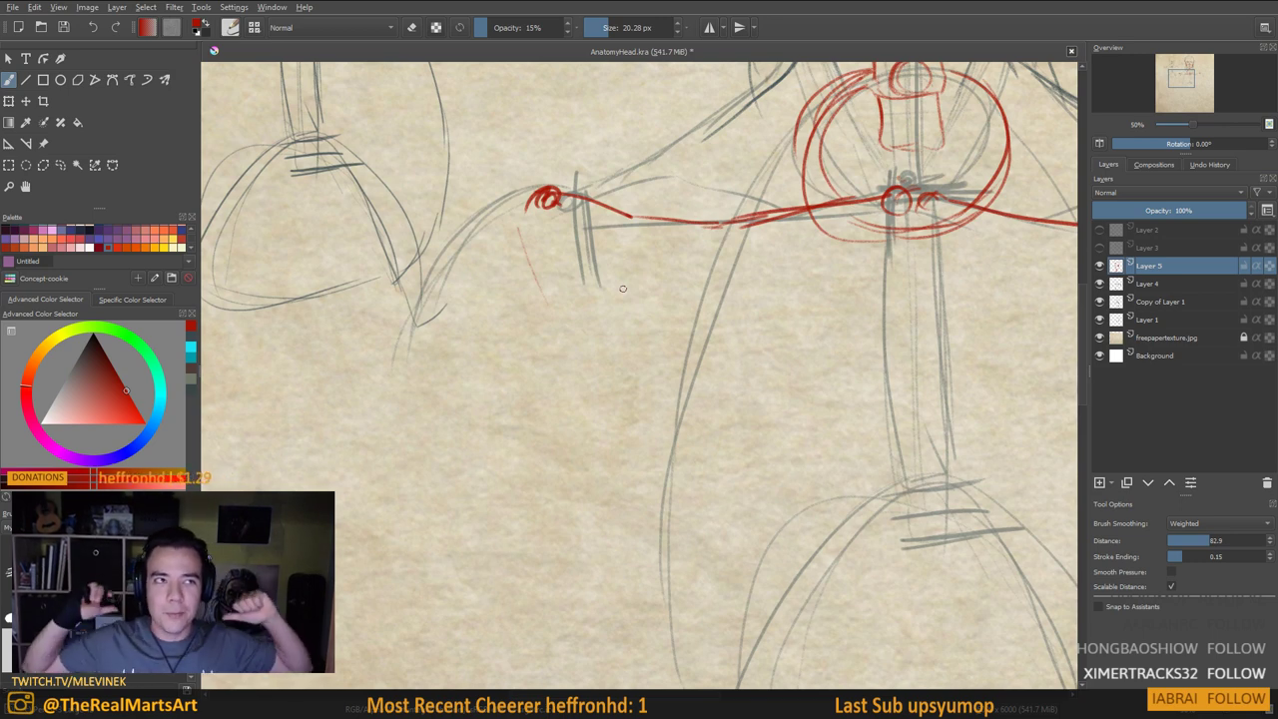
pyautogui.moveTo(704, 381)
pyautogui.mouseDown()
pyautogui.moveTo(466, 385)
pyautogui.moveTo(527, 383)
pyautogui.mouseUp()
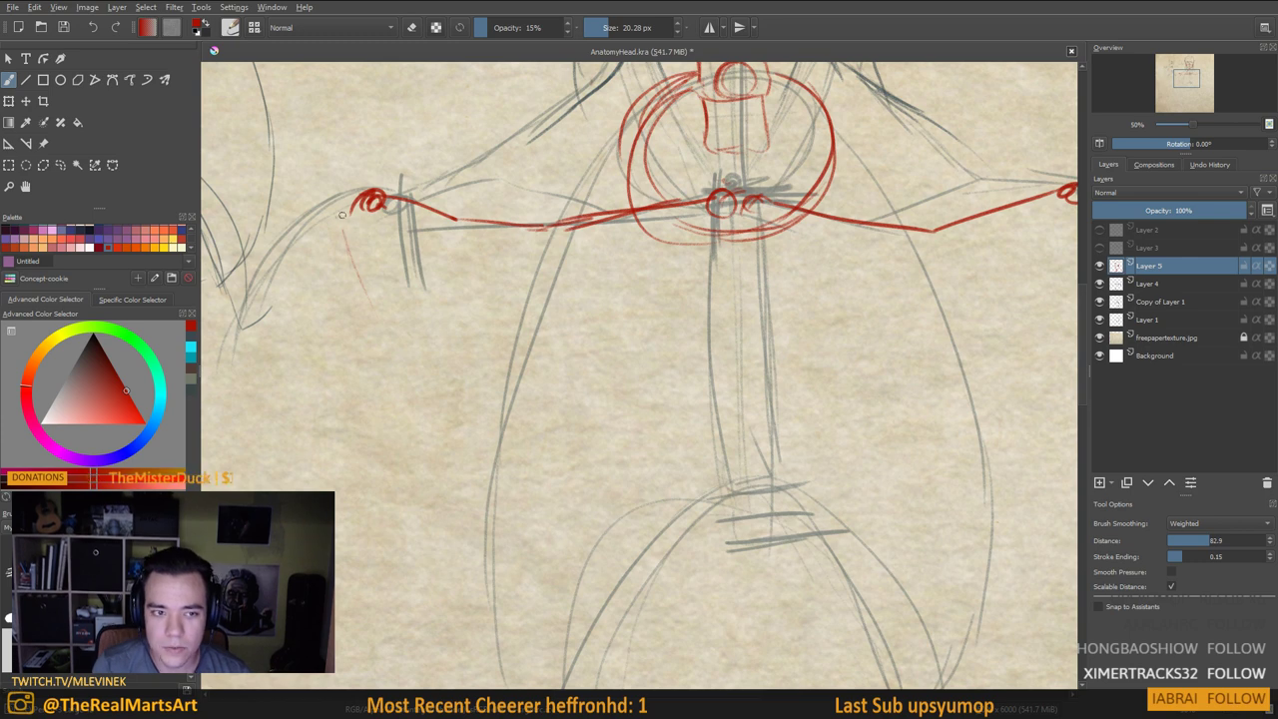
pyautogui.moveTo(342, 213); pyautogui.dragTo(429, 457)
pyautogui.moveTo(340, 246)
pyautogui.mouseDown()
pyautogui.moveTo(286, 215)
pyautogui.moveTo(340, 260)
pyautogui.moveTo(347, 285)
pyautogui.mouseUp()
pyautogui.moveTo(287, 215)
pyautogui.mouseDown()
pyautogui.moveTo(345, 273)
pyautogui.moveTo(343, 286)
pyautogui.mouseUp()
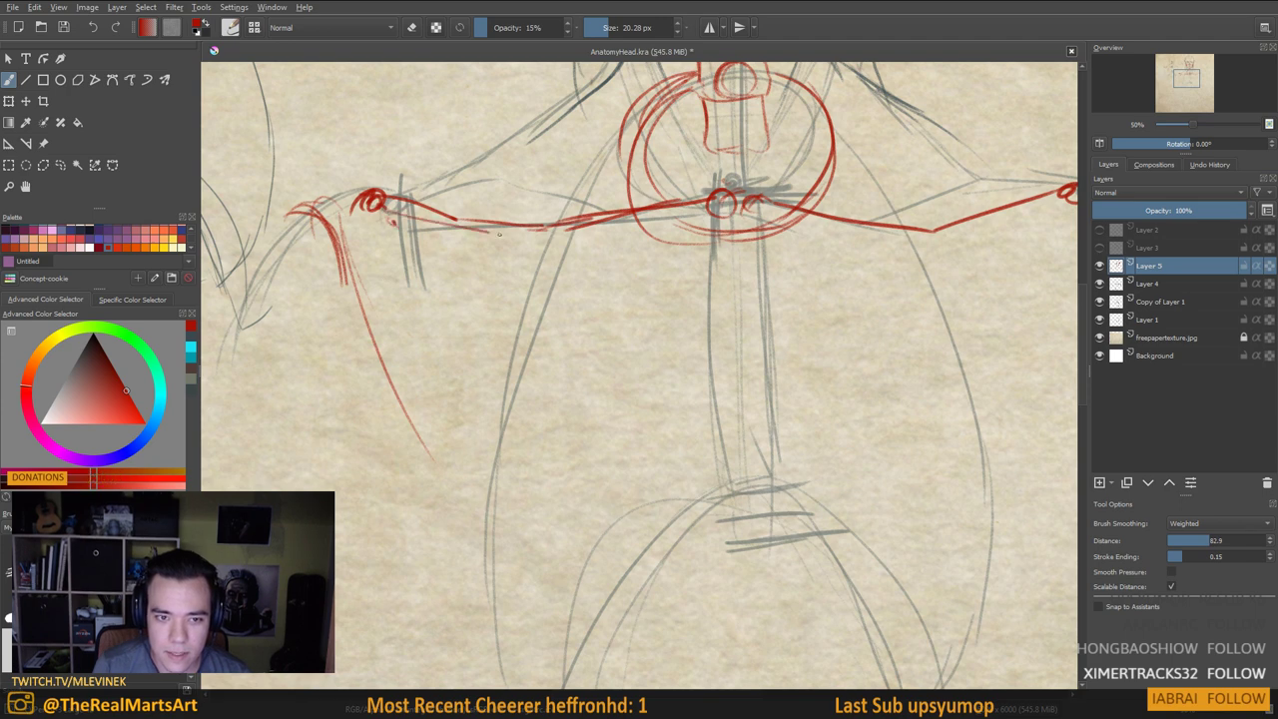
pyautogui.moveTo(553, 250); pyautogui.dragTo(547, 504)
pyautogui.moveTo(402, 403); pyautogui.dragTo(493, 533)
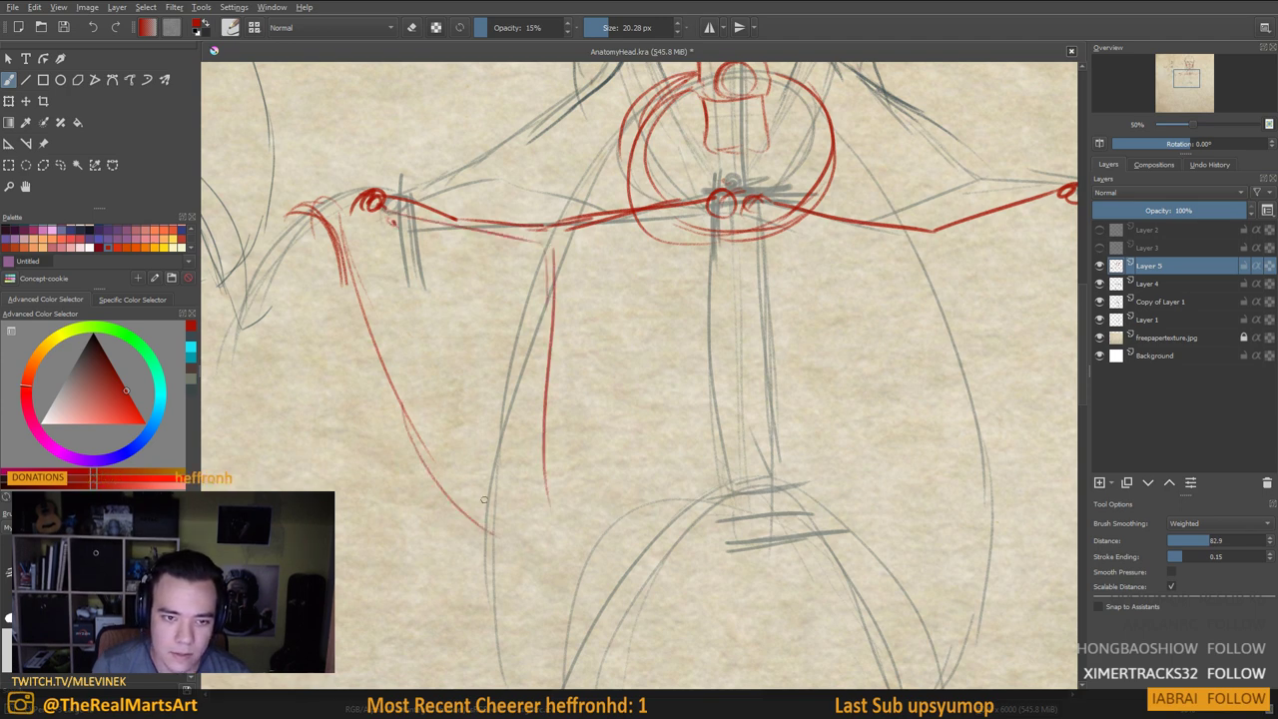
pyautogui.moveTo(416, 462)
pyautogui.mouseDown()
pyautogui.moveTo(477, 518)
pyautogui.moveTo(530, 511)
pyautogui.mouseUp()
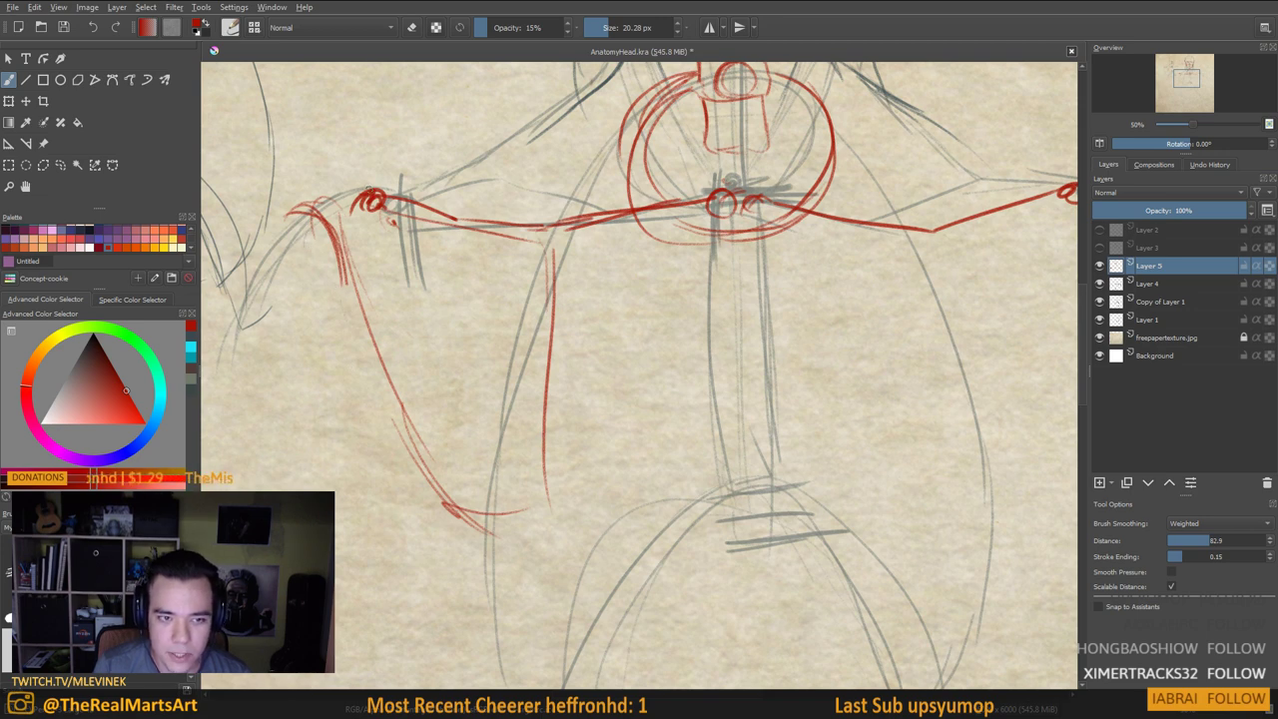
# Strengthen the left shoulder blade's edges and the collarbone above it with heavier red strokes, darkening the circle at the collarbone's outer end
pyautogui.moveTo(491, 157); pyautogui.dragTo(541, 222)
pyautogui.moveTo(427, 265); pyautogui.dragTo(587, 294)
pyautogui.moveTo(400, 318); pyautogui.dragTo(376, 273)
pyautogui.moveTo(350, 228); pyautogui.dragTo(487, 536)
pyautogui.moveTo(568, 245); pyautogui.dragTo(562, 548)
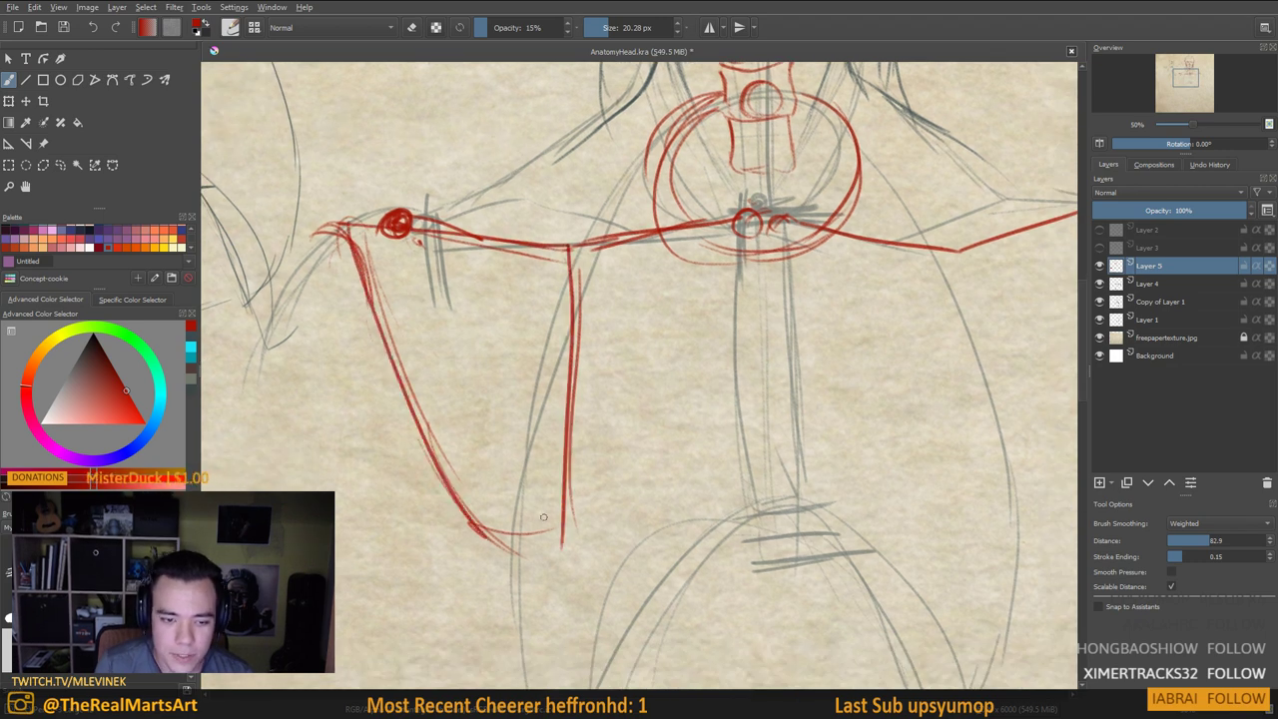
pyautogui.moveTo(455, 535); pyautogui.dragTo(531, 537)
pyautogui.moveTo(390, 430); pyautogui.dragTo(569, 454)
# Draw the left upper arm bone in red, with a round head at the shoulder and two long shaft lines down to the elbow
pyautogui.moveTo(518, 247)
pyautogui.mouseDown()
pyautogui.moveTo(521, 333)
pyautogui.moveTo(460, 307)
pyautogui.mouseUp()
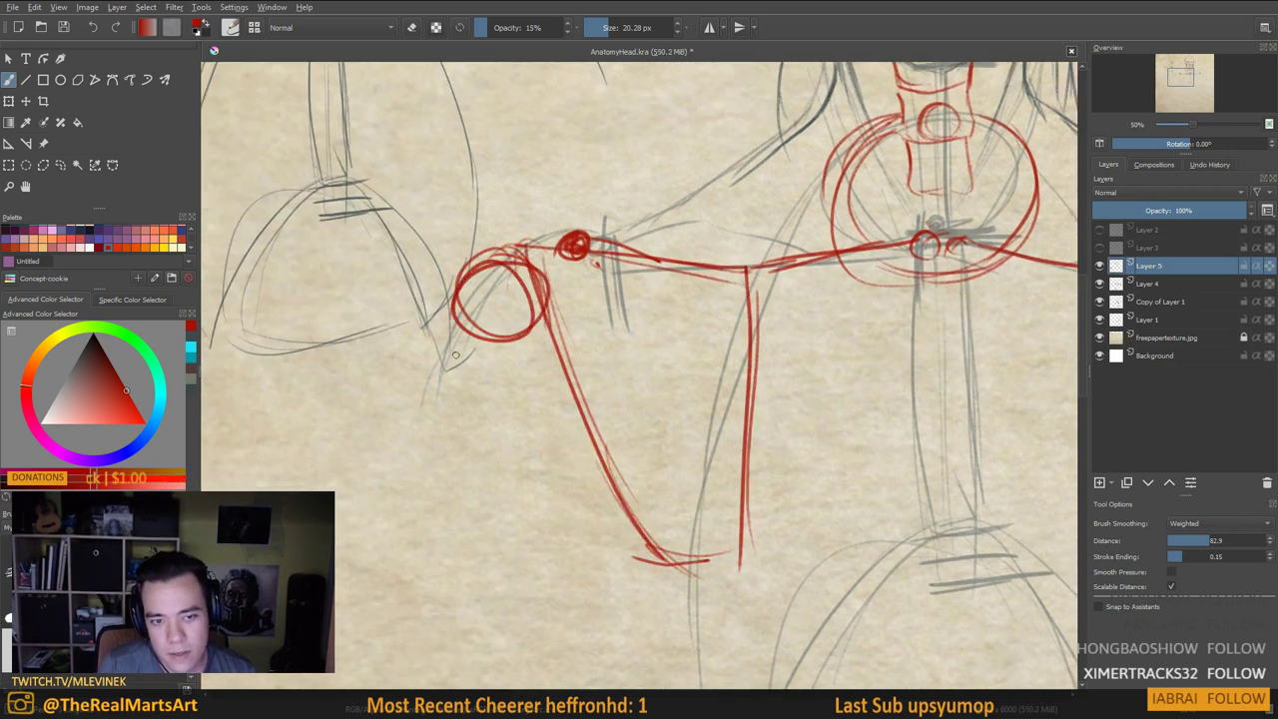
pyautogui.moveTo(482, 397); pyautogui.dragTo(483, 376)
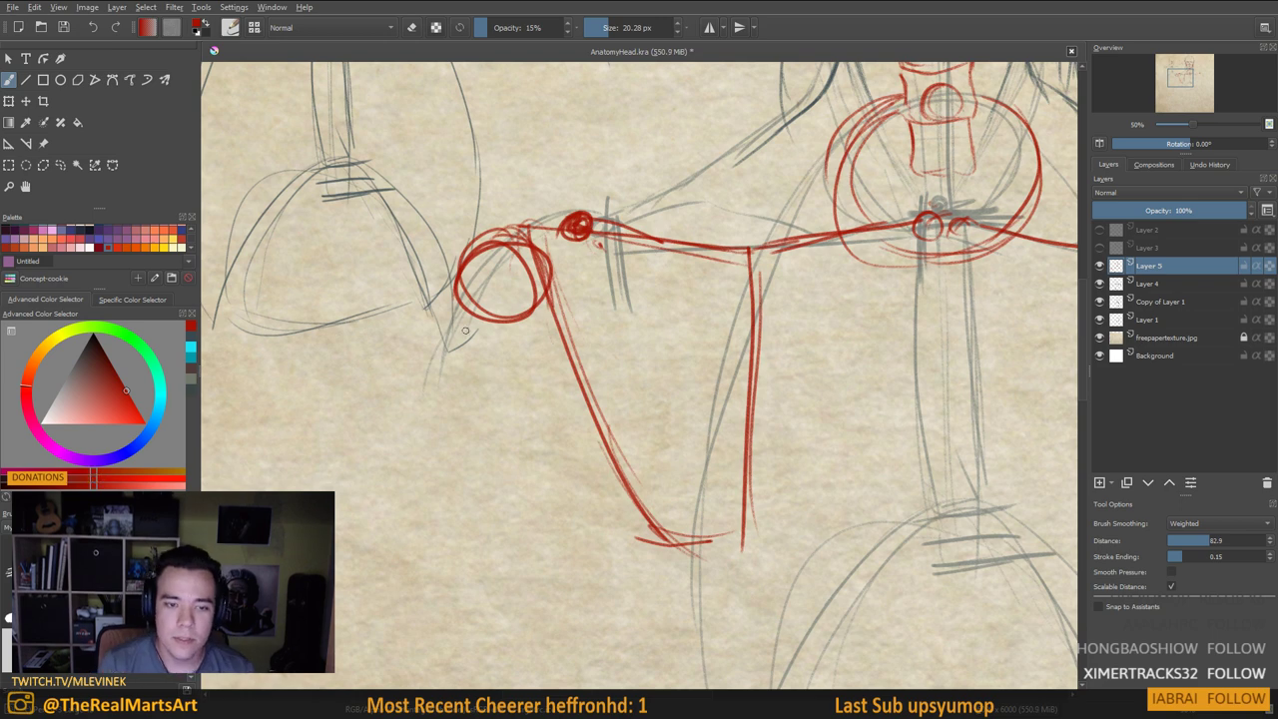
pyautogui.moveTo(467, 320); pyautogui.dragTo(499, 564)
pyautogui.moveTo(542, 286)
pyautogui.mouseDown()
pyautogui.moveTo(550, 619)
pyautogui.moveTo(524, 353)
pyautogui.mouseUp()
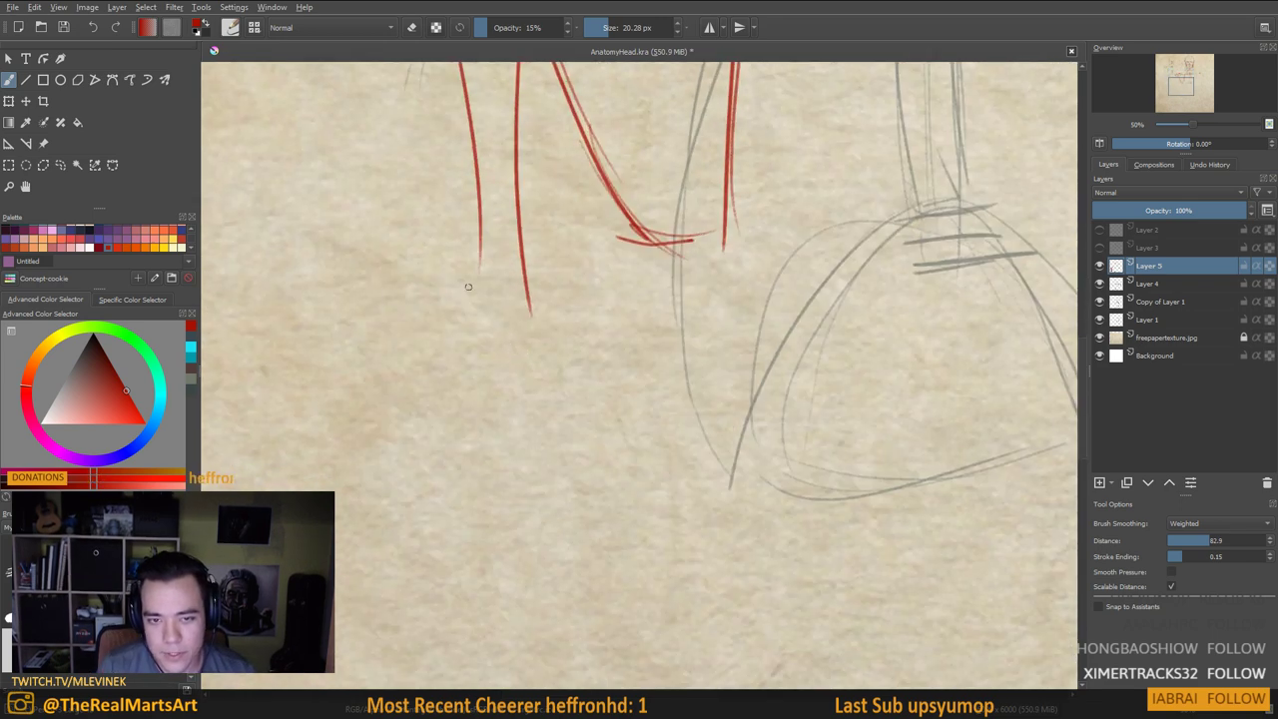
pyautogui.moveTo(483, 250); pyautogui.dragTo(446, 489)
pyautogui.moveTo(534, 313)
pyautogui.mouseDown()
pyautogui.moveTo(555, 537)
pyautogui.moveTo(518, 516)
pyautogui.mouseUp()
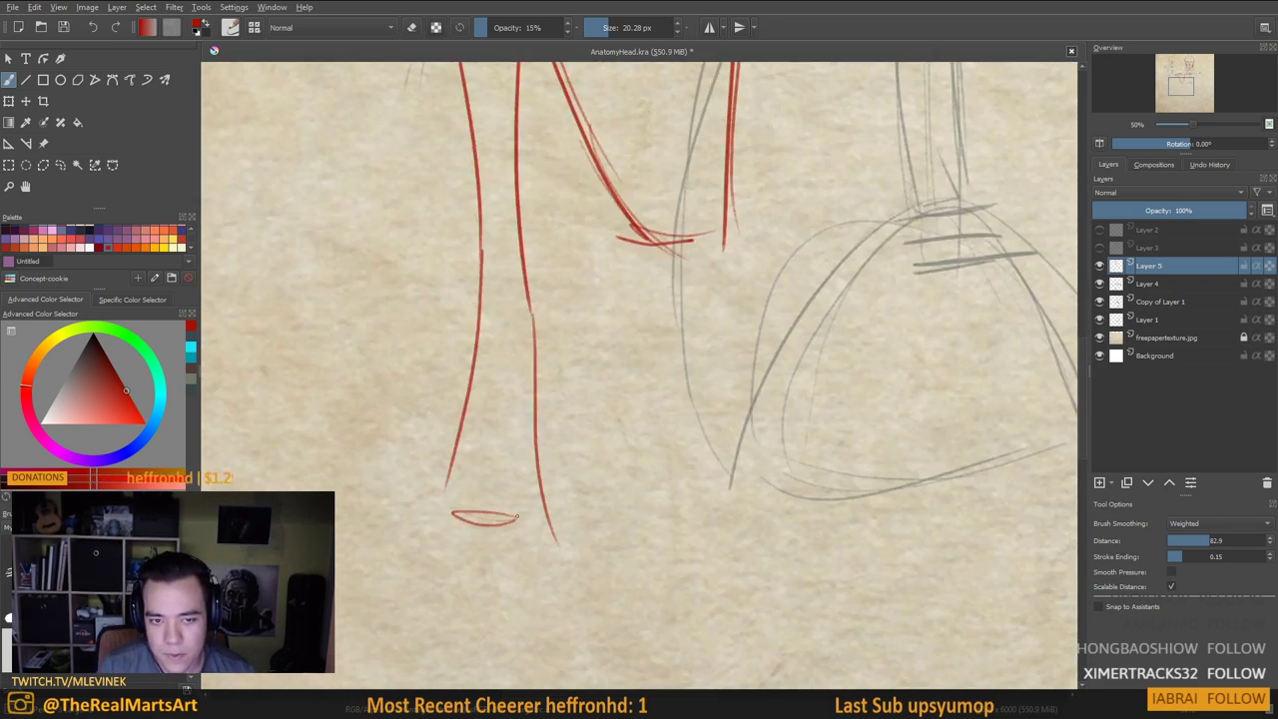
# Draw the flared lower end of the upper arm bone at the elbow, with curved contours starting down its sides
pyautogui.moveTo(447, 462)
pyautogui.mouseDown()
pyautogui.moveTo(443, 555)
pyautogui.moveTo(515, 547)
pyautogui.mouseUp()
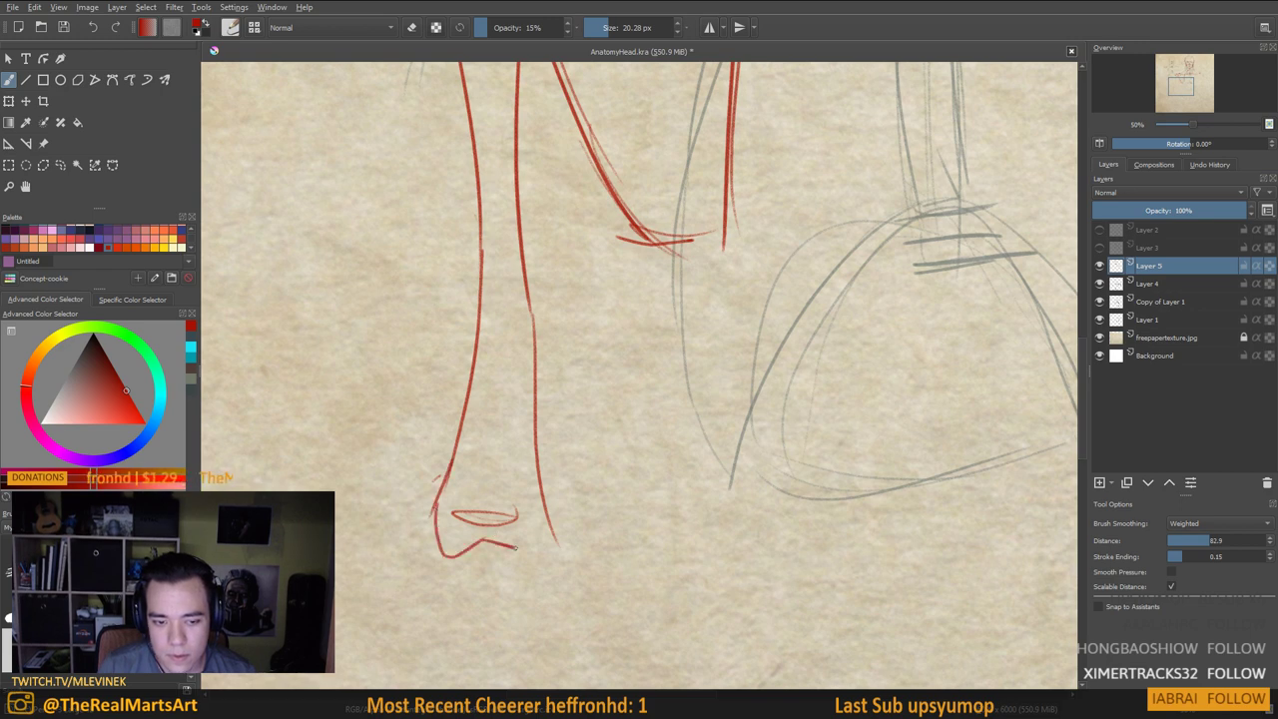
pyautogui.moveTo(445, 457)
pyautogui.mouseDown()
pyautogui.moveTo(429, 527)
pyautogui.moveTo(538, 560)
pyautogui.mouseUp()
pyautogui.moveTo(452, 530)
pyautogui.mouseDown()
pyautogui.moveTo(553, 566)
pyautogui.moveTo(533, 481)
pyautogui.mouseUp()
pyautogui.moveTo(467, 541)
pyautogui.mouseDown()
pyautogui.moveTo(604, 557)
pyautogui.moveTo(578, 530)
pyautogui.moveTo(588, 484)
pyautogui.mouseUp()
pyautogui.moveTo(528, 423)
pyautogui.mouseDown()
pyautogui.moveTo(546, 521)
pyautogui.moveTo(588, 469)
pyautogui.moveTo(597, 485)
pyautogui.moveTo(585, 550)
pyautogui.mouseUp()
pyautogui.moveTo(656, 417); pyautogui.dragTo(673, 484)
pyautogui.moveTo(664, 466); pyautogui.dragTo(658, 530)
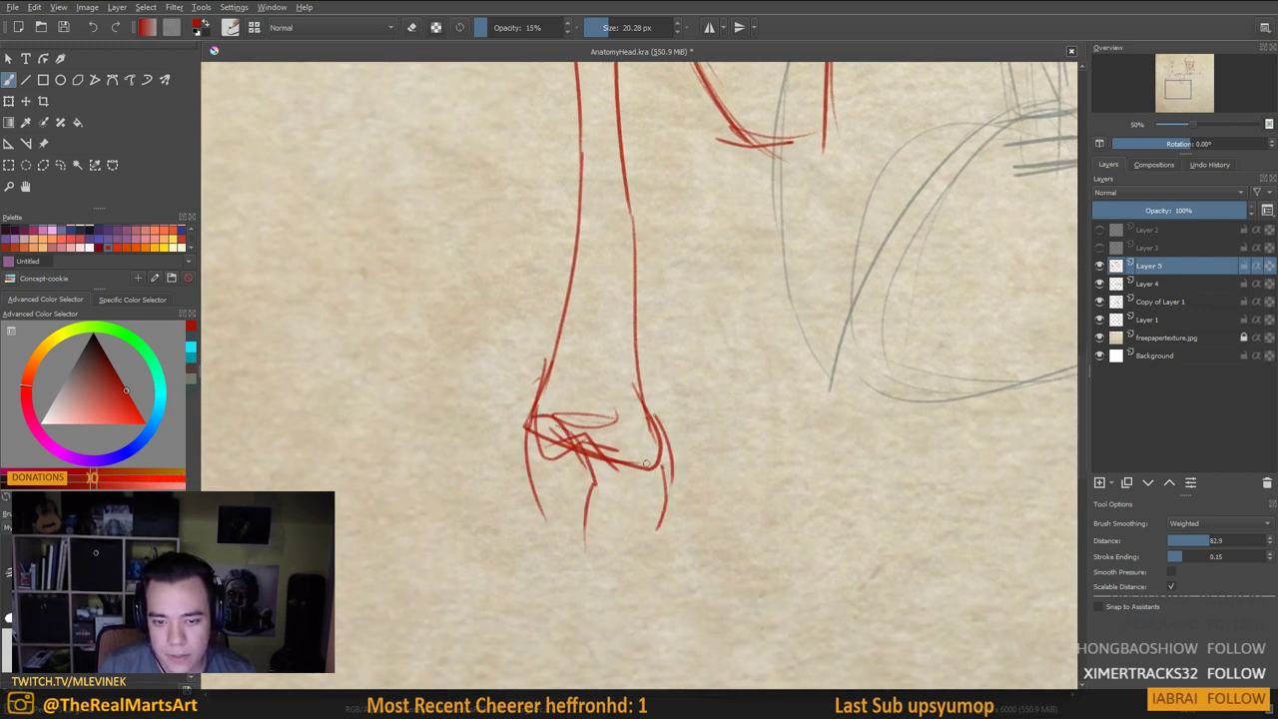
# Block in the elbow in red with a downward-pointing triangle over the lower end of the upper arm bone
pyautogui.moveTo(610, 459); pyautogui.dragTo(656, 578)
pyautogui.moveTo(609, 479); pyautogui.dragTo(658, 495)
pyautogui.moveTo(591, 395)
pyautogui.mouseDown()
pyautogui.moveTo(703, 414)
pyautogui.moveTo(657, 501)
pyautogui.mouseUp()
pyautogui.moveTo(603, 426)
pyautogui.mouseDown()
pyautogui.moveTo(645, 397)
pyautogui.moveTo(685, 414)
pyautogui.moveTo(655, 506)
pyautogui.mouseUp()
# Draw the upper parts of the two forearm bones as long red lines running down from the elbow
pyautogui.moveTo(690, 449)
pyautogui.mouseDown()
pyautogui.moveTo(674, 407)
pyautogui.moveTo(698, 481)
pyautogui.moveTo(685, 543)
pyautogui.mouseUp()
pyautogui.moveTo(645, 456); pyautogui.dragTo(663, 569)
pyautogui.moveTo(666, 644); pyautogui.dragTo(667, 541)
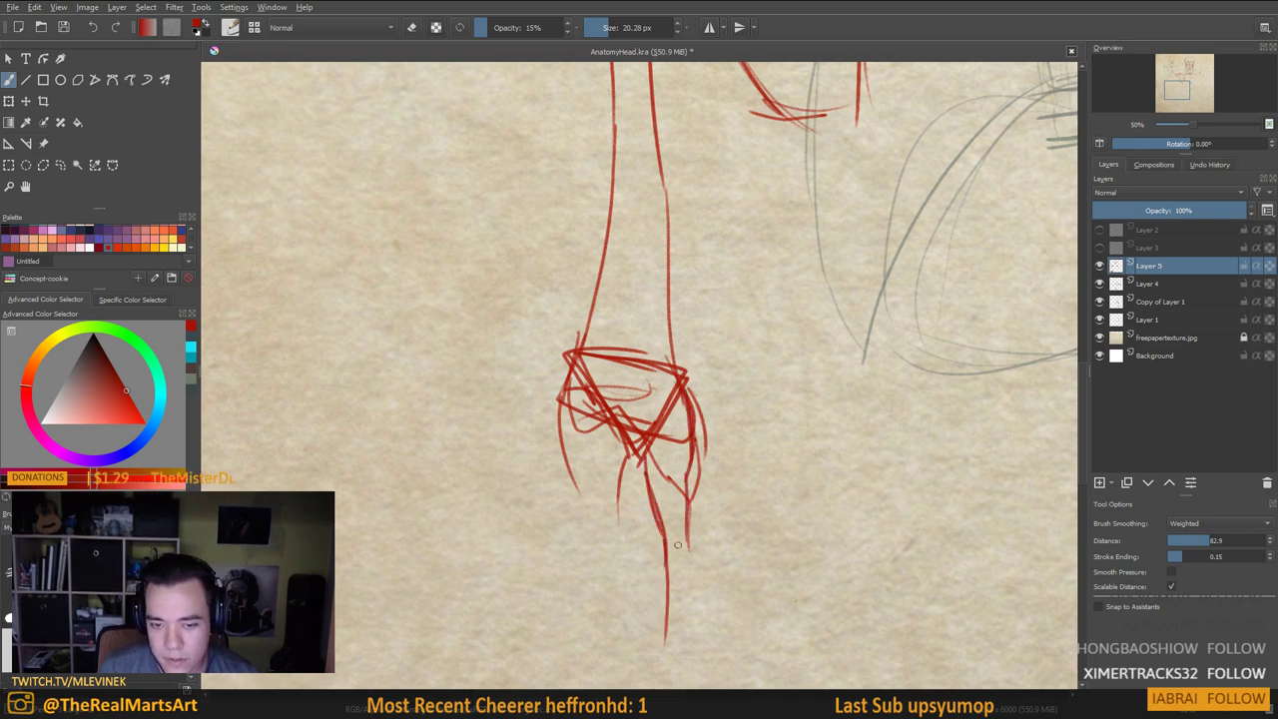
pyautogui.moveTo(697, 455); pyautogui.dragTo(700, 687)
pyautogui.moveTo(575, 473); pyautogui.dragTo(604, 649)
pyautogui.moveTo(617, 539); pyautogui.dragTo(617, 627)
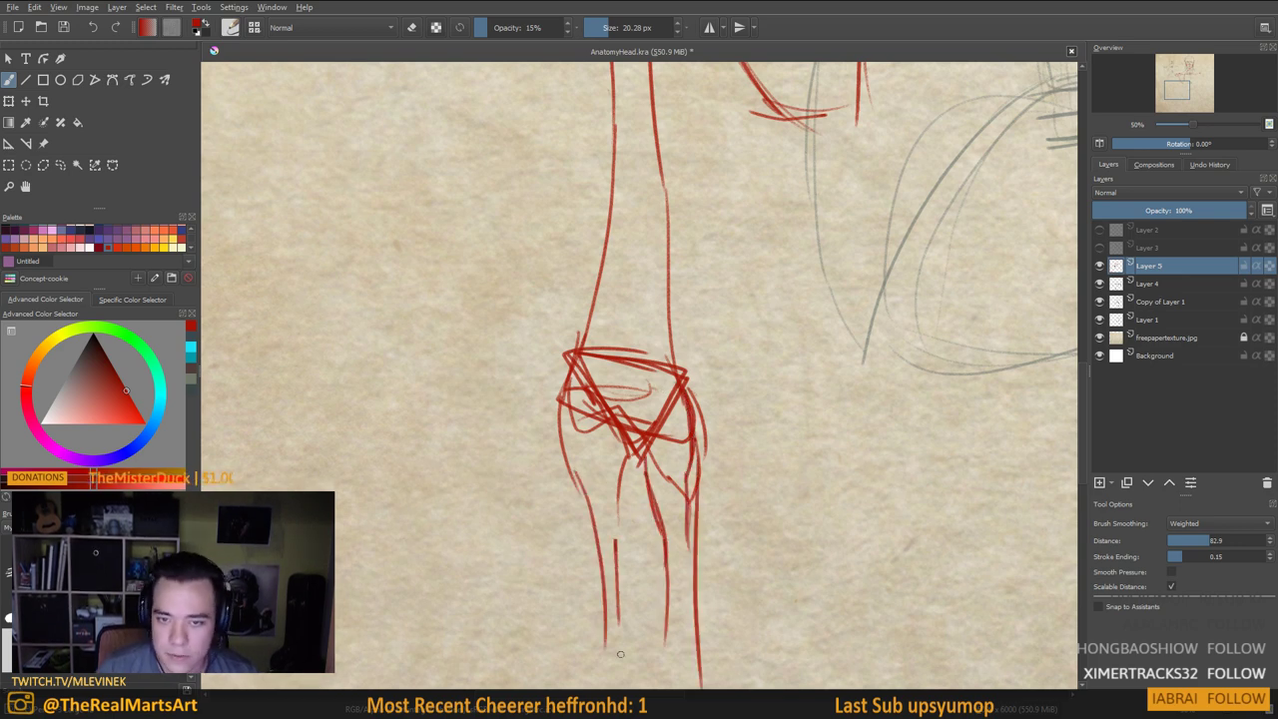
# Draw a small red arrow between the two figures, just above the left shoulder and below the gray arrow
pyautogui.scroll(-4, 630, 385)
pyautogui.scroll(5, 643, 352)
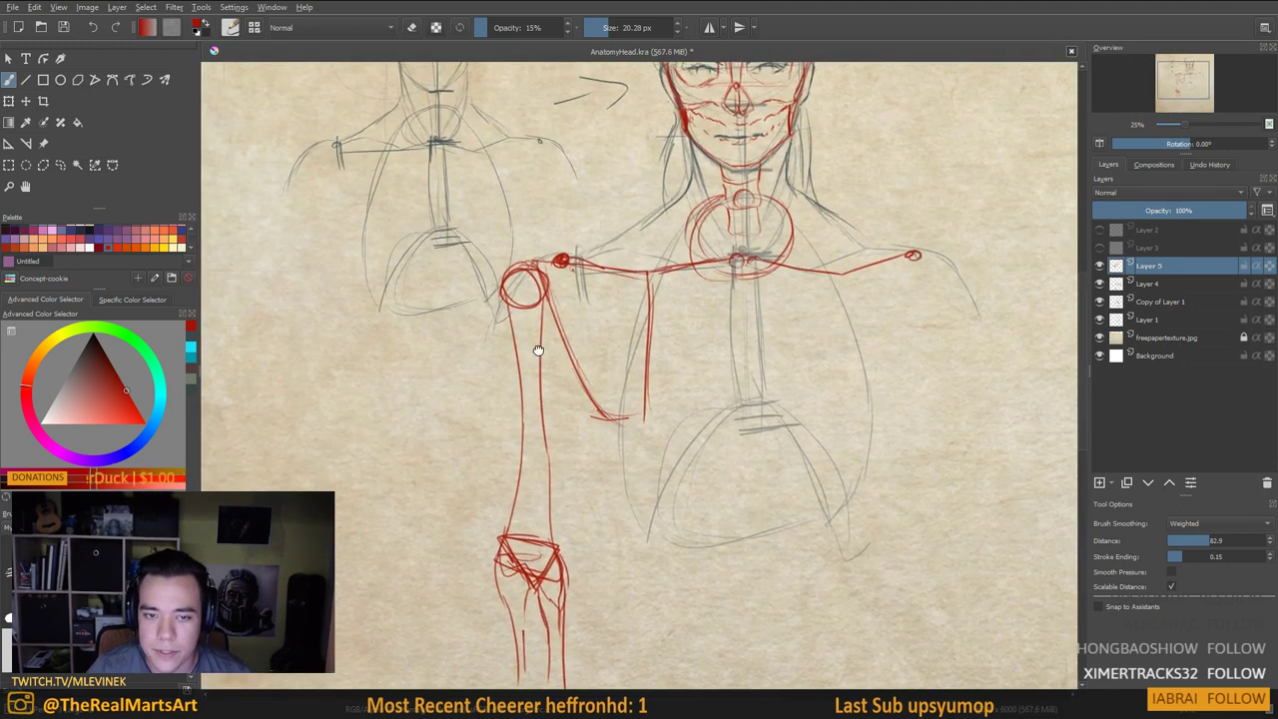
pyautogui.moveTo(608, 344); pyautogui.dragTo(553, 416)
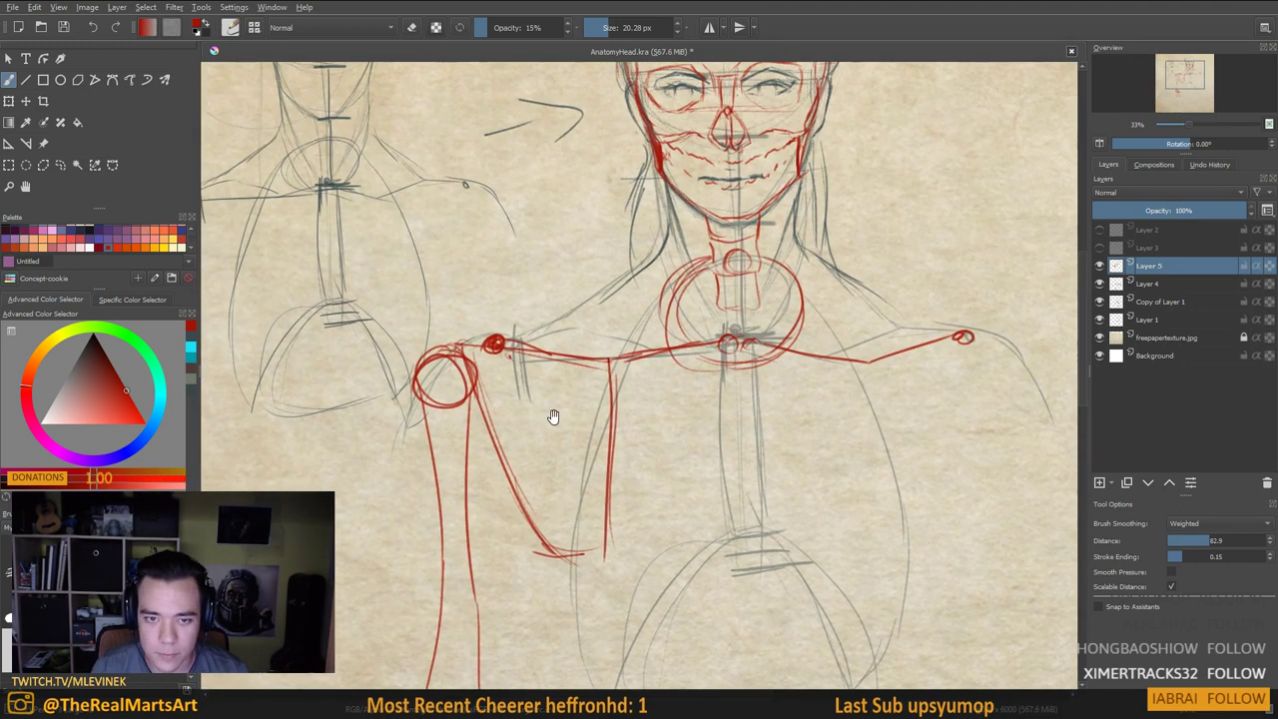
pyautogui.moveTo(583, 204); pyautogui.dragTo(539, 253)
pyautogui.moveTo(513, 245); pyautogui.dragTo(595, 260)
# Outline the left side of the rib cage in red from the neck oval down to its lower tip and back up inward
pyautogui.moveTo(837, 265); pyautogui.dragTo(776, 357)
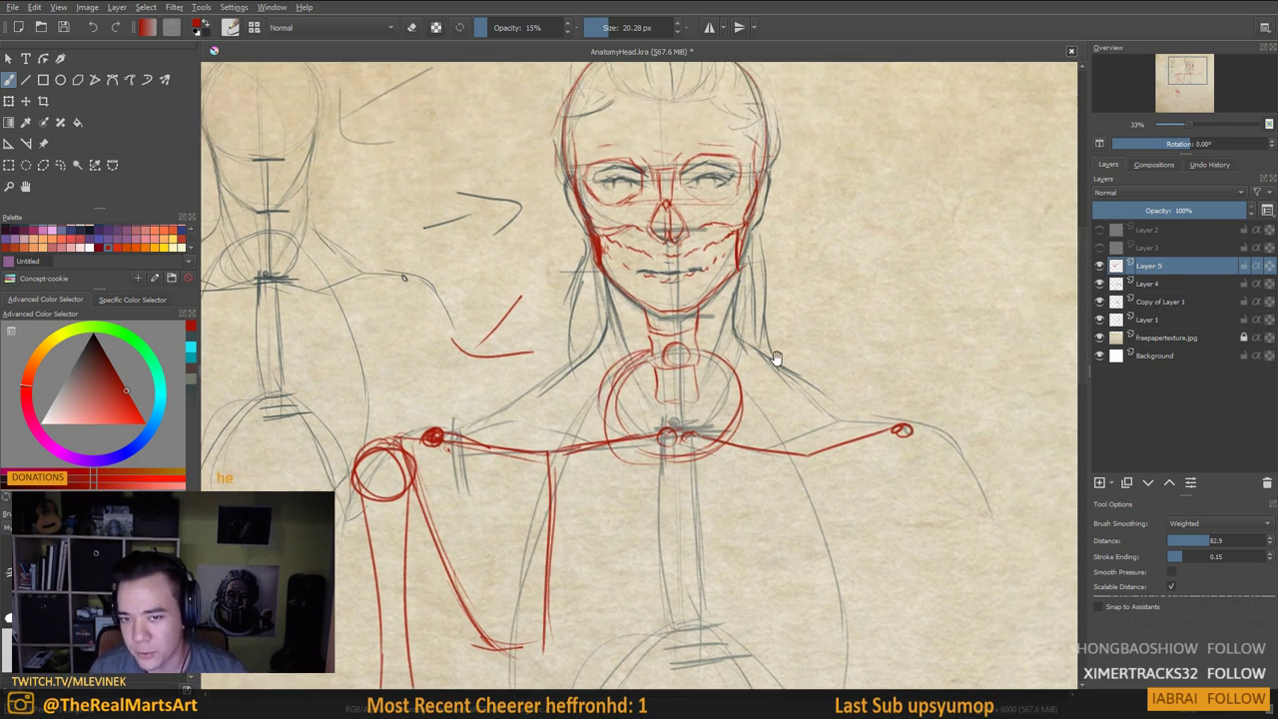
pyautogui.moveTo(462, 379); pyautogui.dragTo(588, 359)
pyautogui.moveTo(486, 407); pyautogui.dragTo(482, 403)
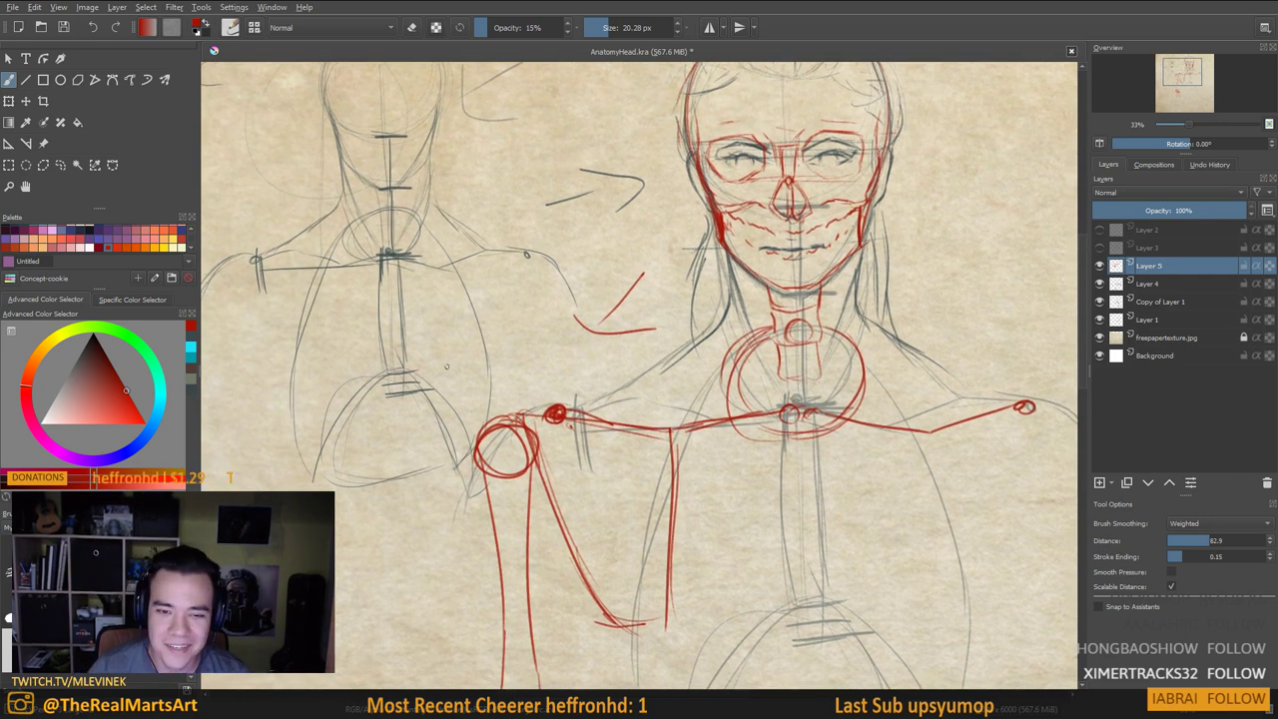
pyautogui.scroll(-1, 589, 306)
pyautogui.moveTo(661, 337); pyautogui.dragTo(637, 350)
pyautogui.scroll(1, 637, 350)
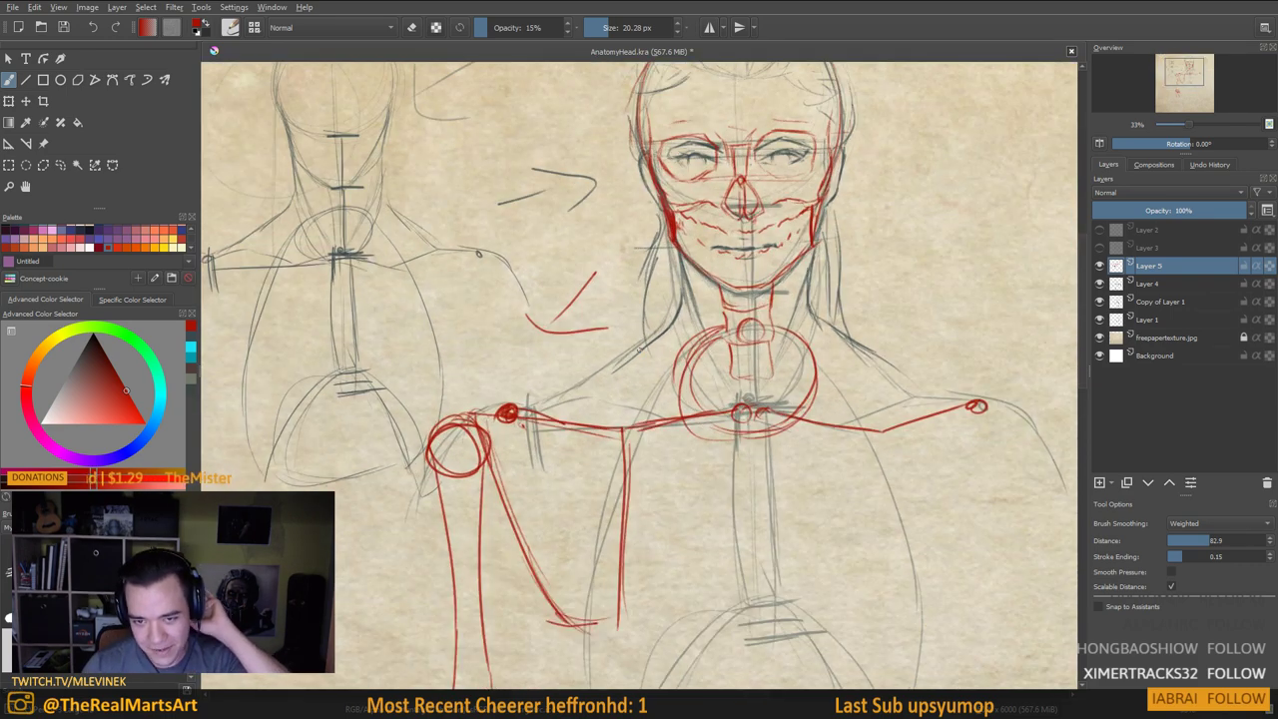
pyautogui.moveTo(746, 470); pyautogui.dragTo(715, 361)
pyautogui.moveTo(679, 215)
pyautogui.mouseDown()
pyautogui.moveTo(588, 338)
pyautogui.moveTo(545, 452)
pyautogui.mouseUp()
pyautogui.moveTo(611, 294); pyautogui.dragTo(571, 641)
pyautogui.moveTo(560, 537)
pyautogui.mouseDown()
pyautogui.moveTo(685, 586)
pyautogui.moveTo(703, 547)
pyautogui.mouseUp()
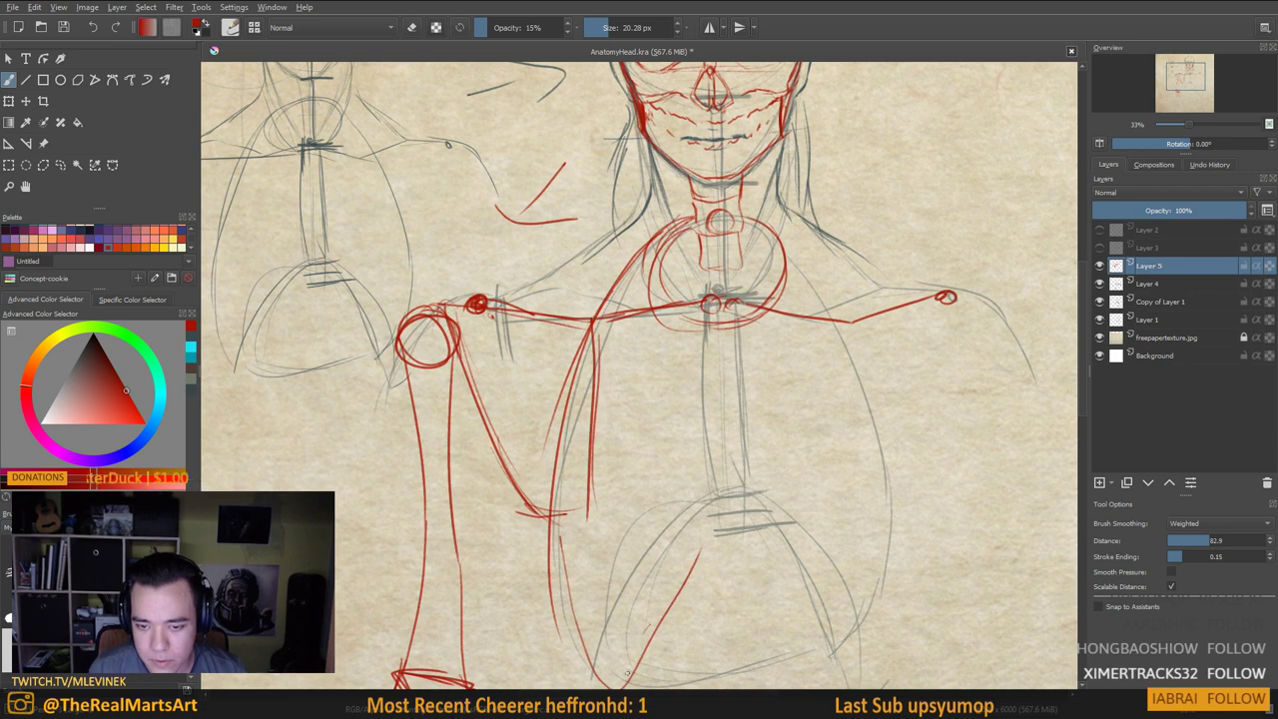
# Draw the arch at the bottom of the rib cage in red and outline the rib cage's right side up to the neck
pyautogui.moveTo(684, 221)
pyautogui.mouseDown()
pyautogui.moveTo(603, 665)
pyautogui.moveTo(650, 552)
pyautogui.moveTo(825, 553)
pyautogui.mouseUp()
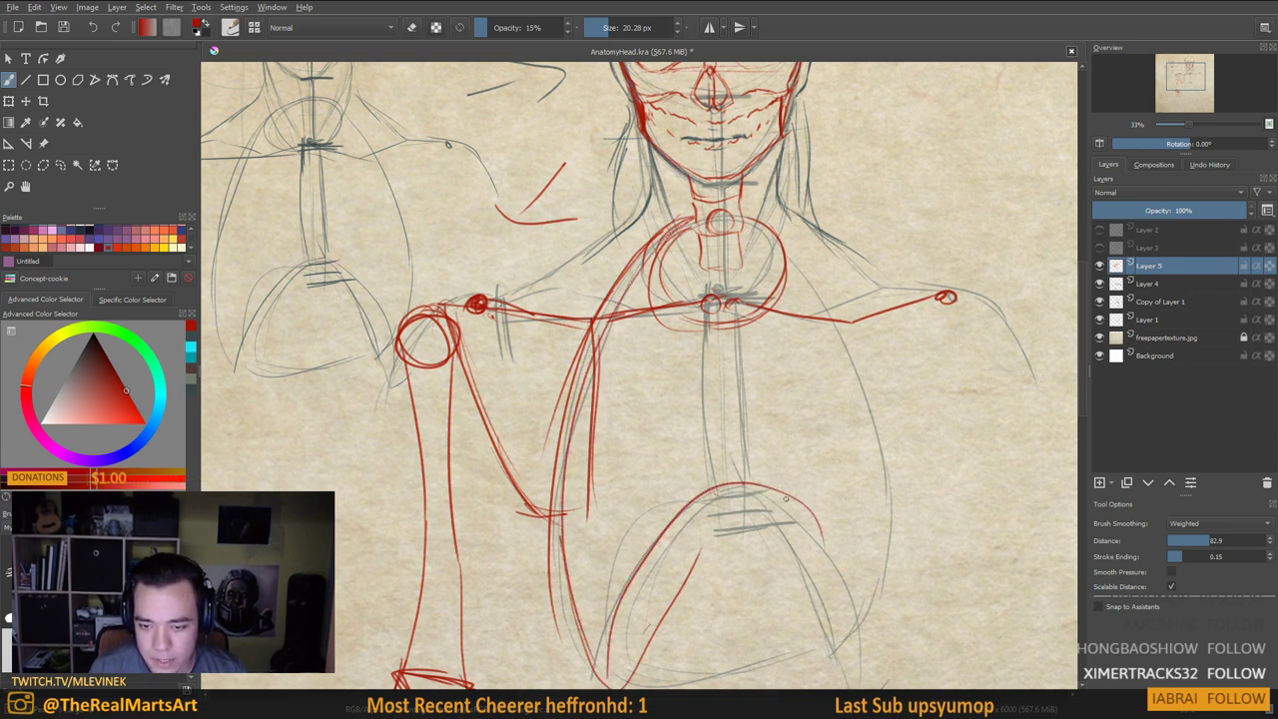
pyautogui.moveTo(784, 497); pyautogui.dragTo(845, 659)
pyautogui.moveTo(736, 483); pyautogui.dragTo(821, 558)
pyautogui.moveTo(639, 659)
pyautogui.mouseDown()
pyautogui.moveTo(831, 606)
pyautogui.moveTo(854, 689)
pyautogui.mouseUp()
pyautogui.moveTo(911, 611); pyautogui.dragTo(877, 689)
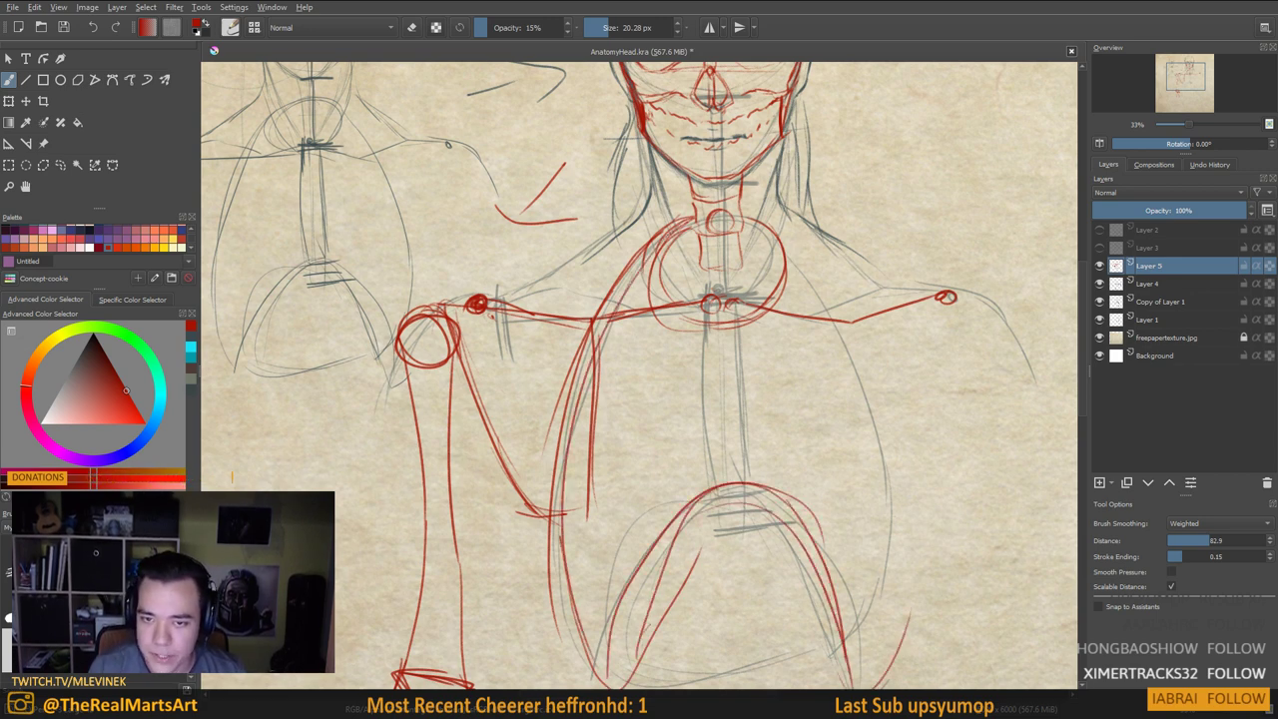
pyautogui.moveTo(783, 234)
pyautogui.mouseDown()
pyautogui.moveTo(892, 599)
pyautogui.moveTo(871, 689)
pyautogui.mouseUp()
# Draw the breastbone as a narrow red elongated form from the pit of the neck down to the rib cage arch
pyautogui.moveTo(773, 472); pyautogui.dragTo(764, 425)
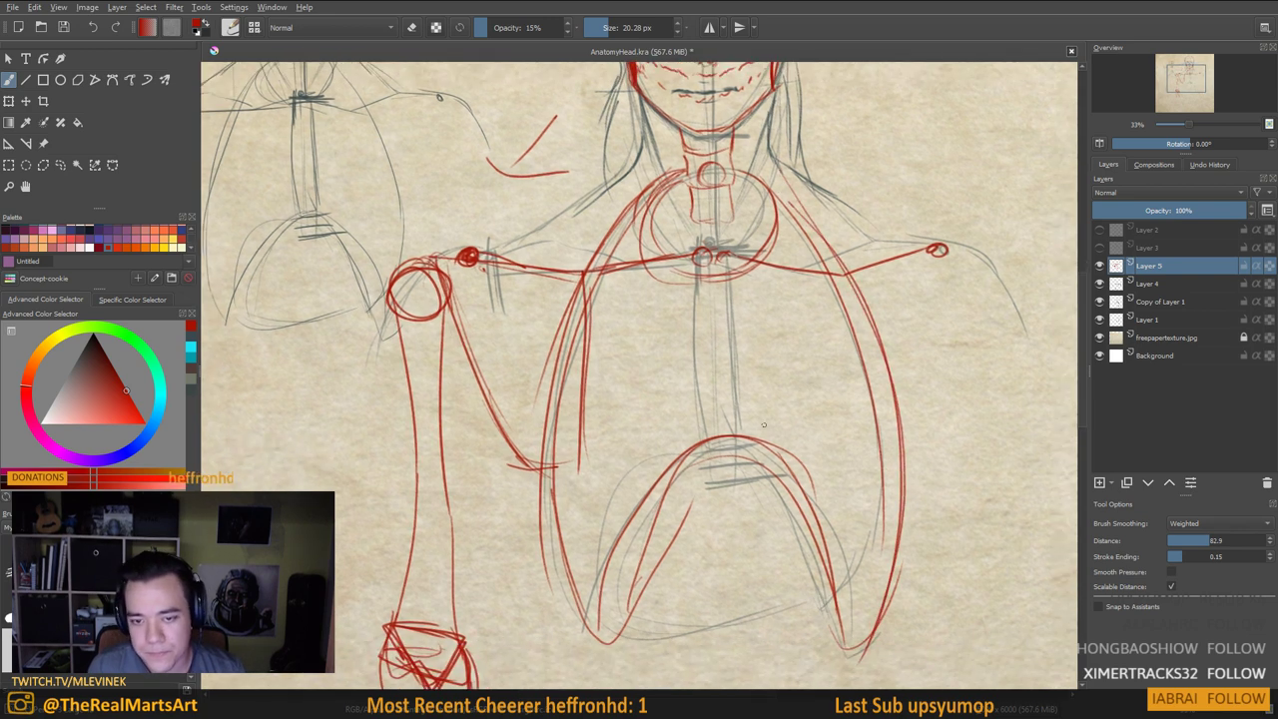
pyautogui.moveTo(704, 266); pyautogui.dragTo(733, 456)
pyautogui.moveTo(702, 270); pyautogui.dragTo(723, 477)
pyautogui.moveTo(708, 273)
pyautogui.mouseDown()
pyautogui.moveTo(728, 475)
pyautogui.moveTo(688, 412)
pyautogui.mouseUp()
pyautogui.moveTo(710, 413); pyautogui.dragTo(831, 399)
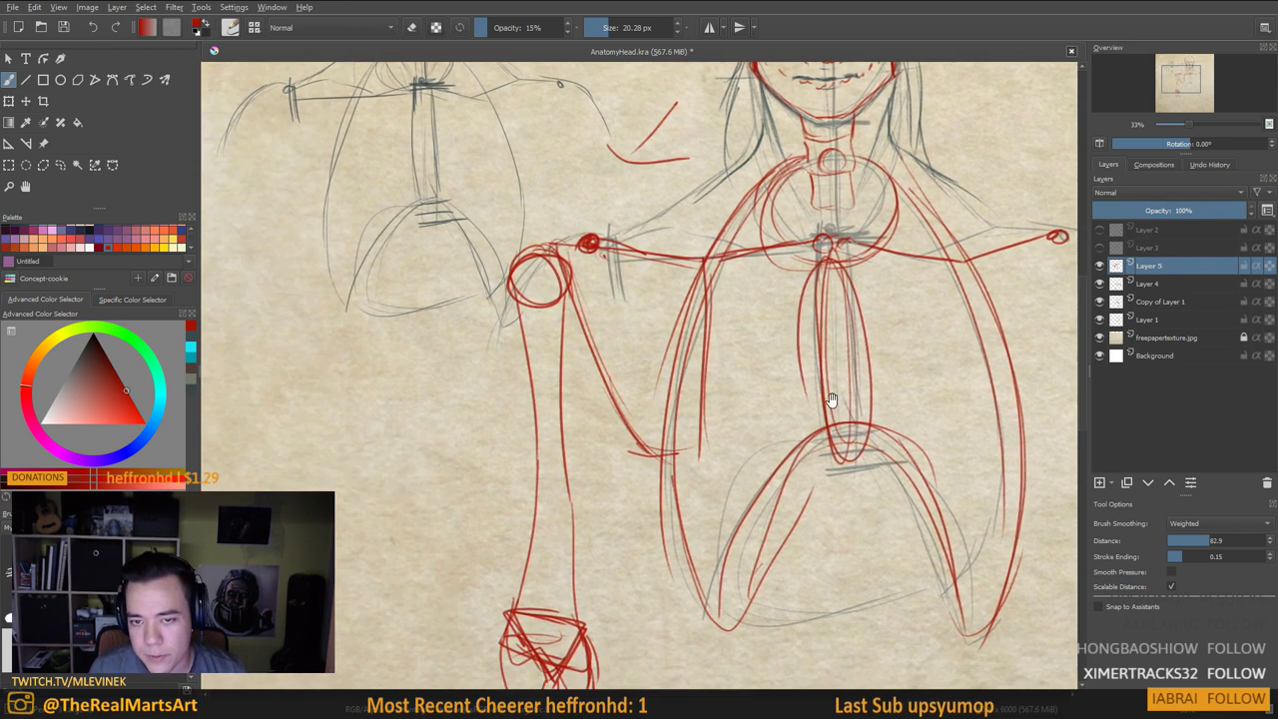
pyautogui.moveTo(584, 248)
pyautogui.mouseDown()
pyautogui.moveTo(819, 248)
pyautogui.moveTo(733, 257)
pyautogui.mouseUp()
pyautogui.moveTo(592, 250); pyautogui.dragTo(814, 263)
pyautogui.moveTo(650, 266); pyautogui.dragTo(809, 237)
pyautogui.moveTo(796, 364); pyautogui.dragTo(685, 370)
pyautogui.hotkey('ctrl', 'z')
pyautogui.hotkey('ctrl', 'z')
pyautogui.hotkey('ctrl', 'z')
pyautogui.hotkey('ctrl', 'z')
# Examine the red skull, rib cage and arm skeleton over the whole page at different magnifications
pyautogui.moveTo(593, 240); pyautogui.dragTo(546, 295)
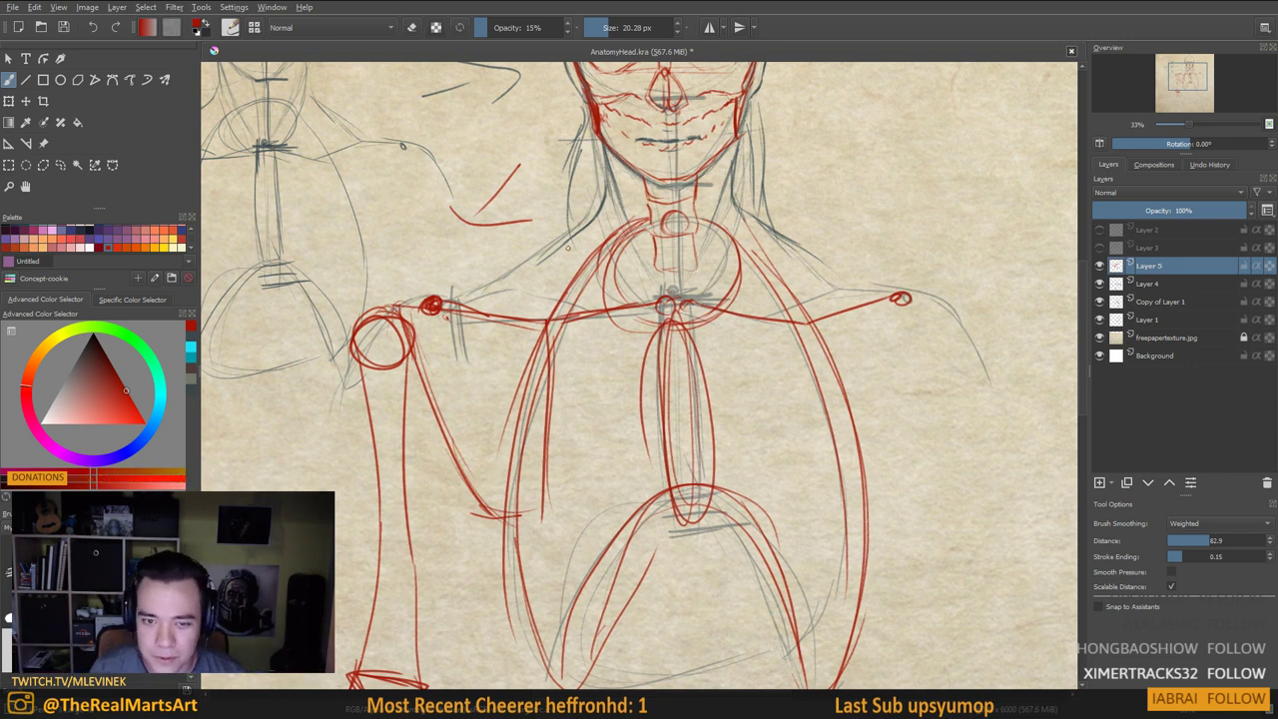
pyautogui.scroll(1, 717, 417)
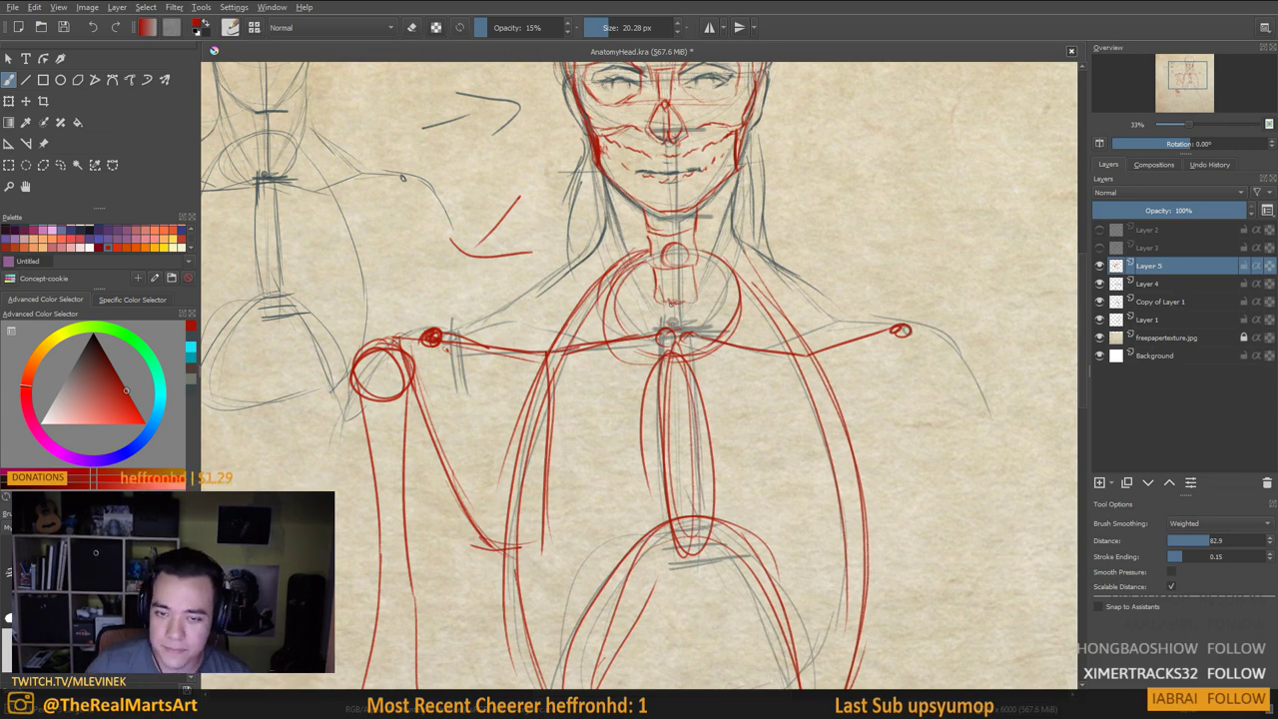
pyautogui.scroll(-2, 662, 303)
pyautogui.scroll(1, 659, 301)
pyautogui.moveTo(617, 296); pyautogui.dragTo(614, 328)
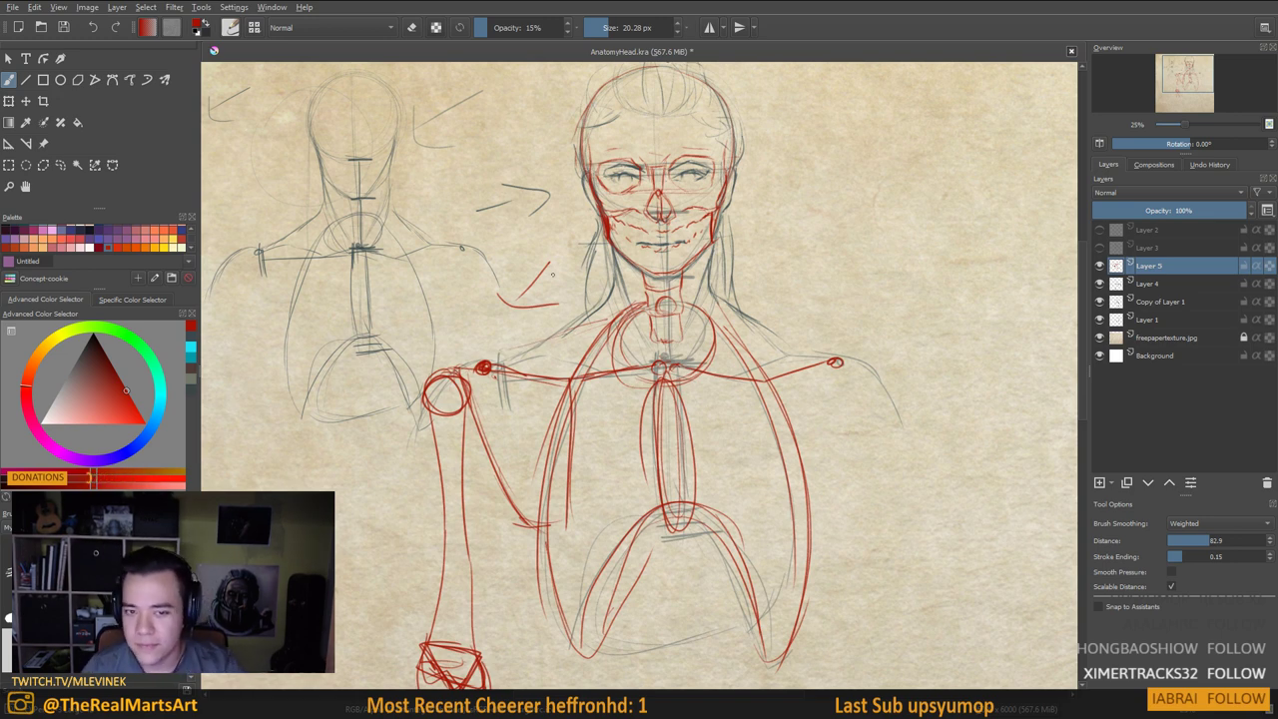
pyautogui.scroll(-1, 726, 310)
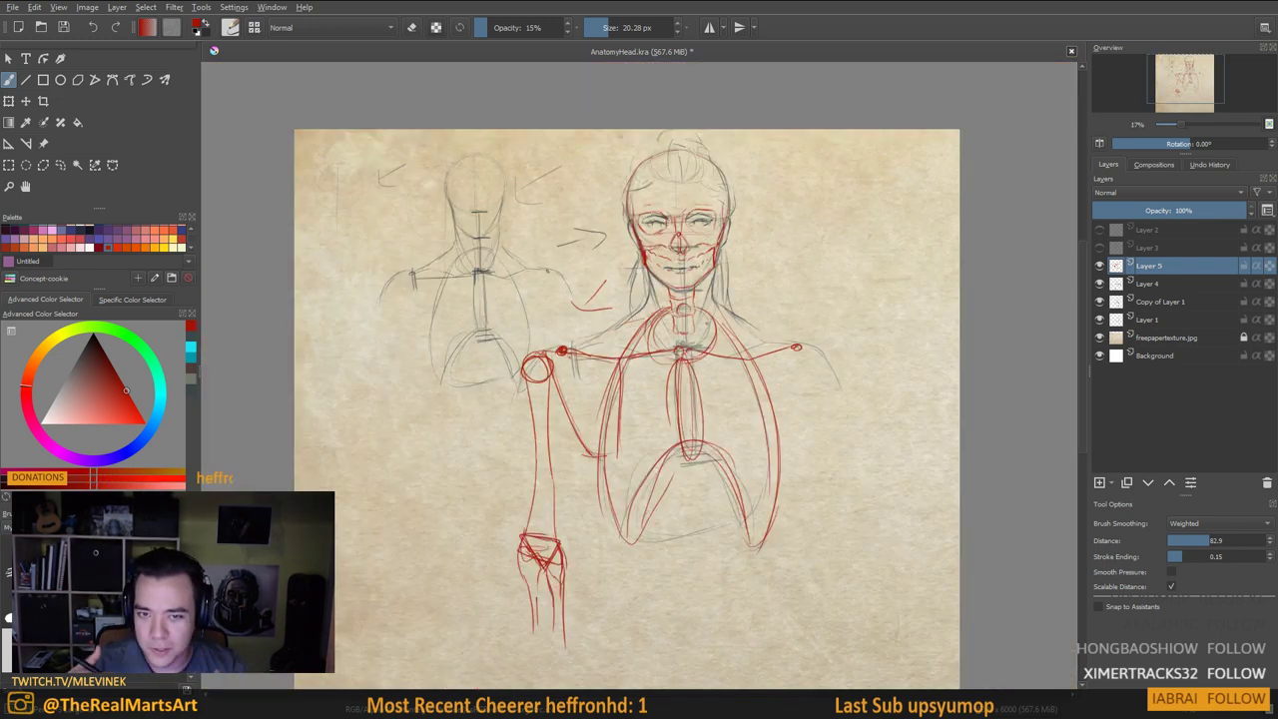
pyautogui.scroll(1, 642, 347)
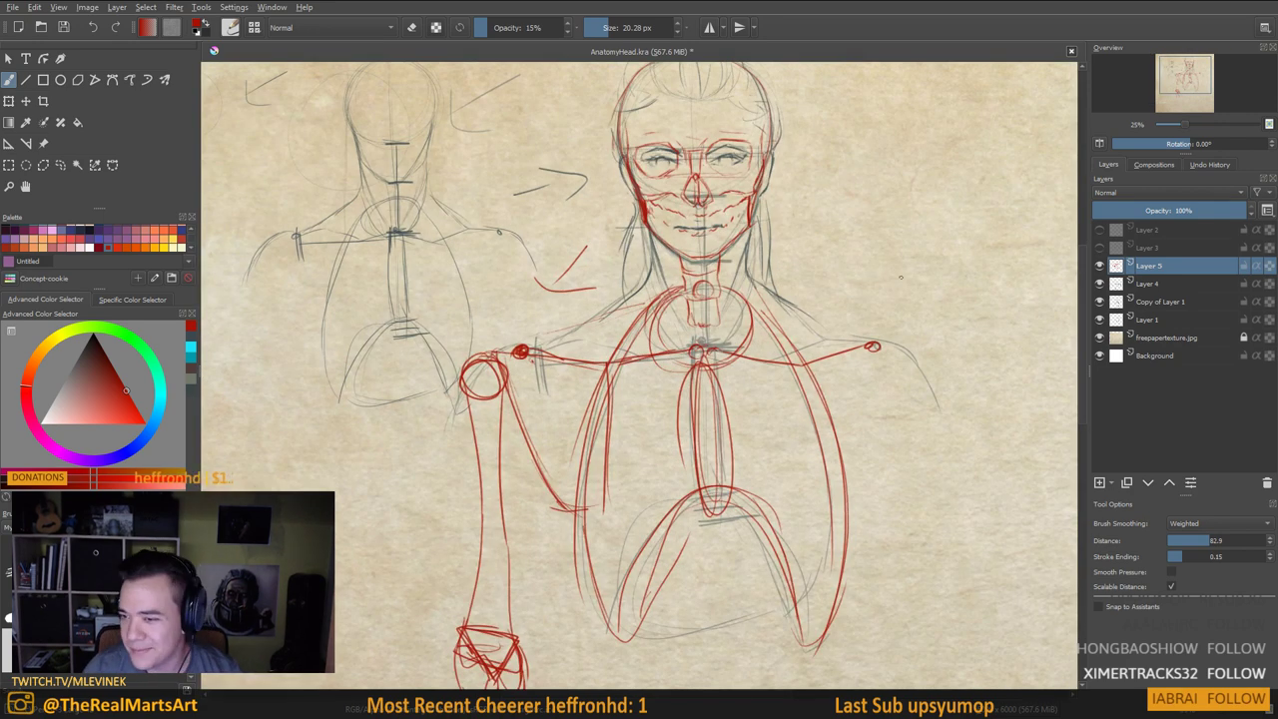
pyautogui.moveTo(761, 295); pyautogui.dragTo(741, 345)
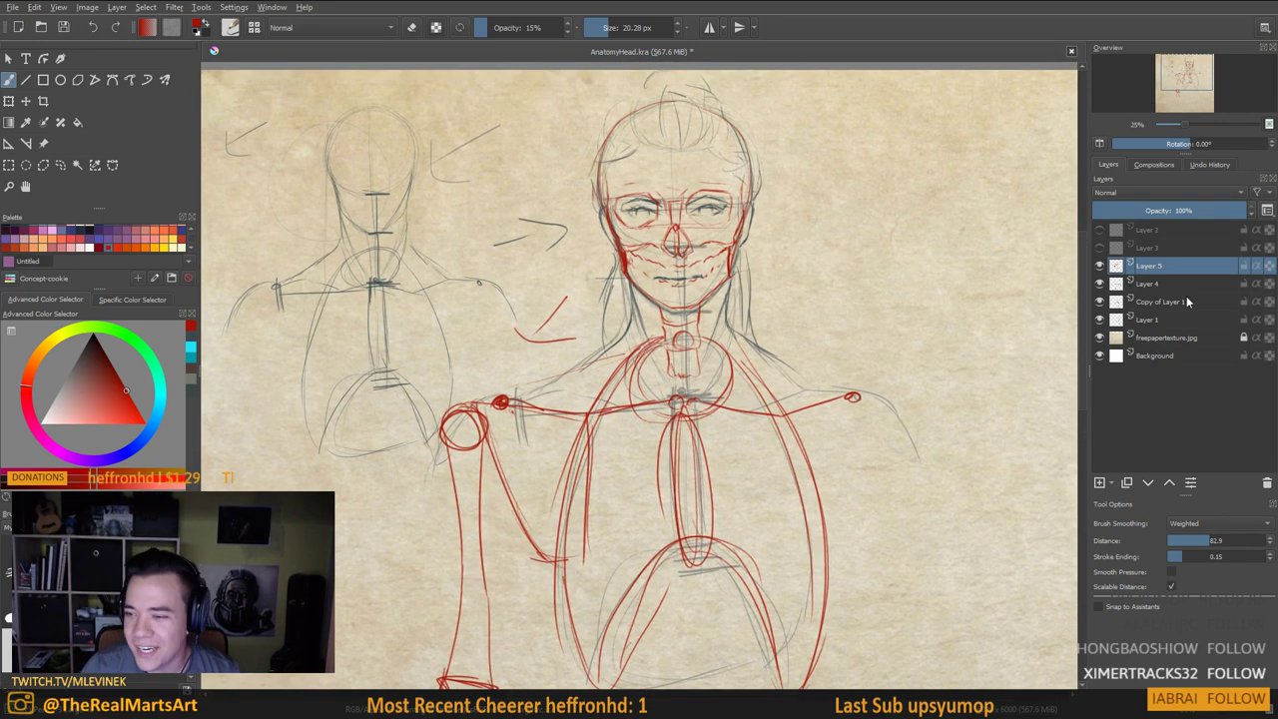
# Hide and show Layer 5 repeatedly to compare the red skeleton with the sketch beneath, leaving the layer shown
pyautogui.click(1101, 266)
pyautogui.click(1101, 265)
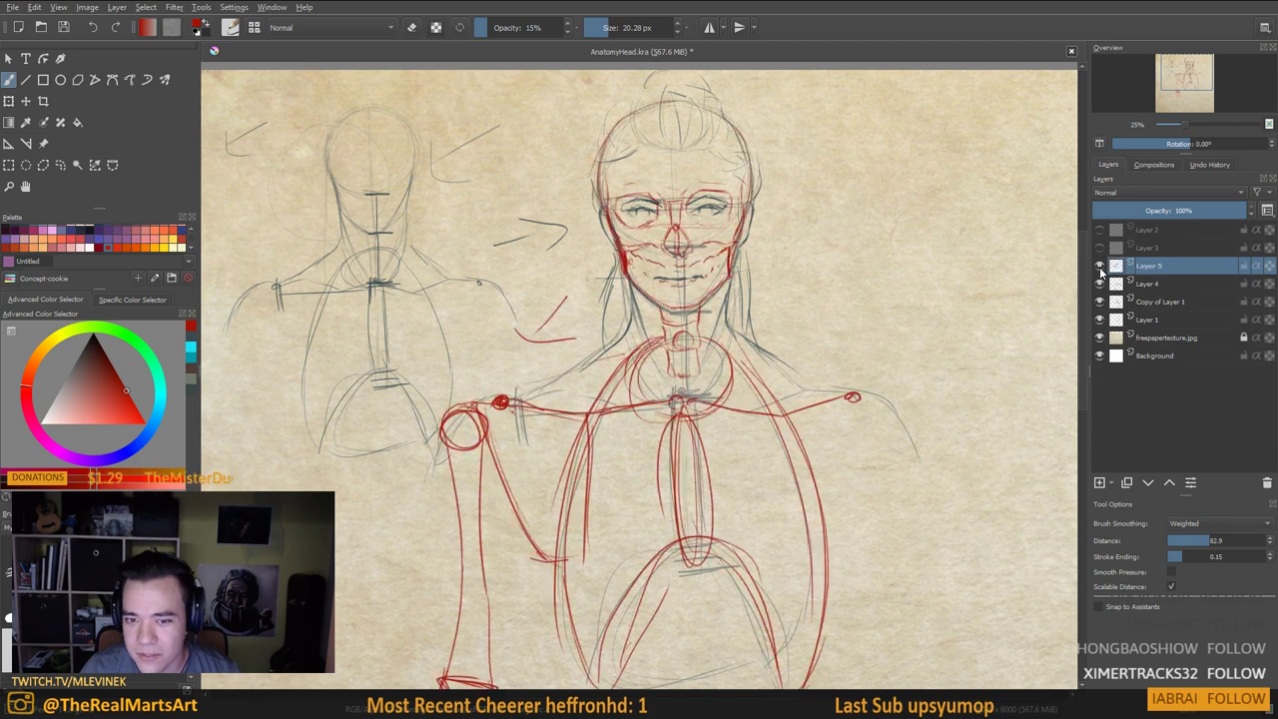
pyautogui.click(1101, 265)
pyautogui.click(1101, 266)
pyautogui.click(1100, 265)
pyautogui.moveTo(765, 281); pyautogui.dragTo(812, 317)
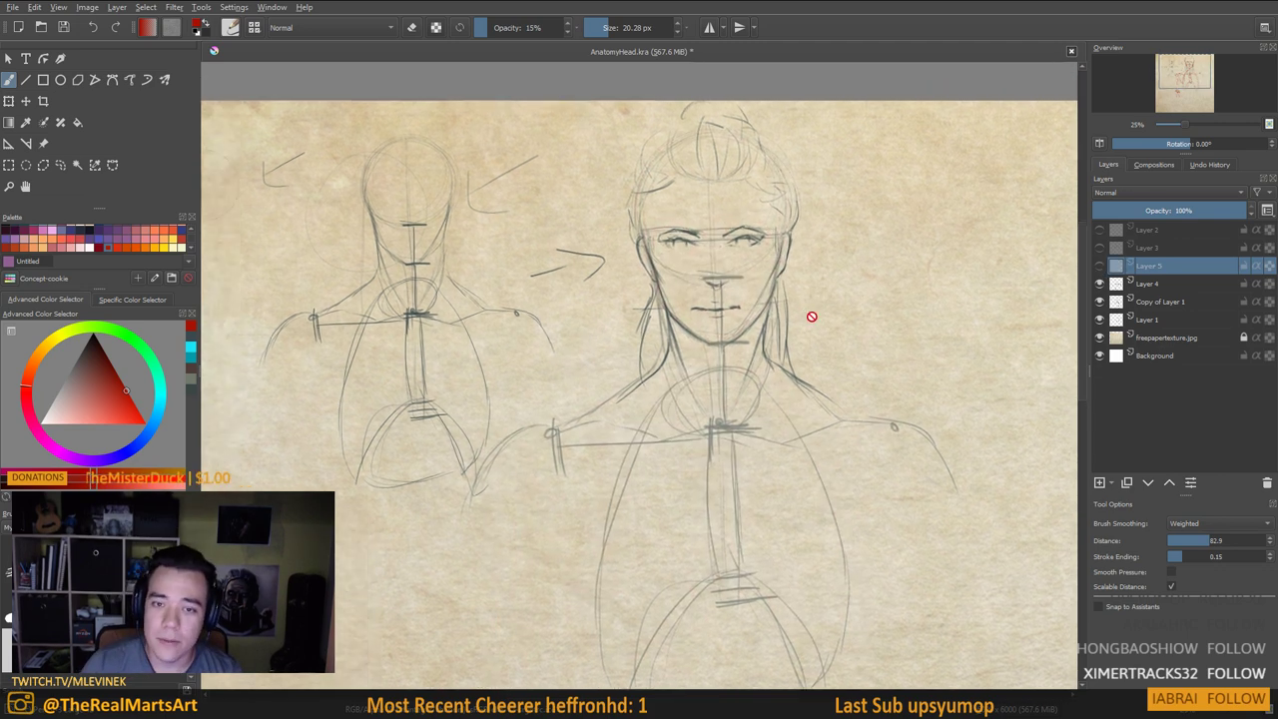
pyautogui.click(1099, 267)
pyautogui.click(1099, 266)
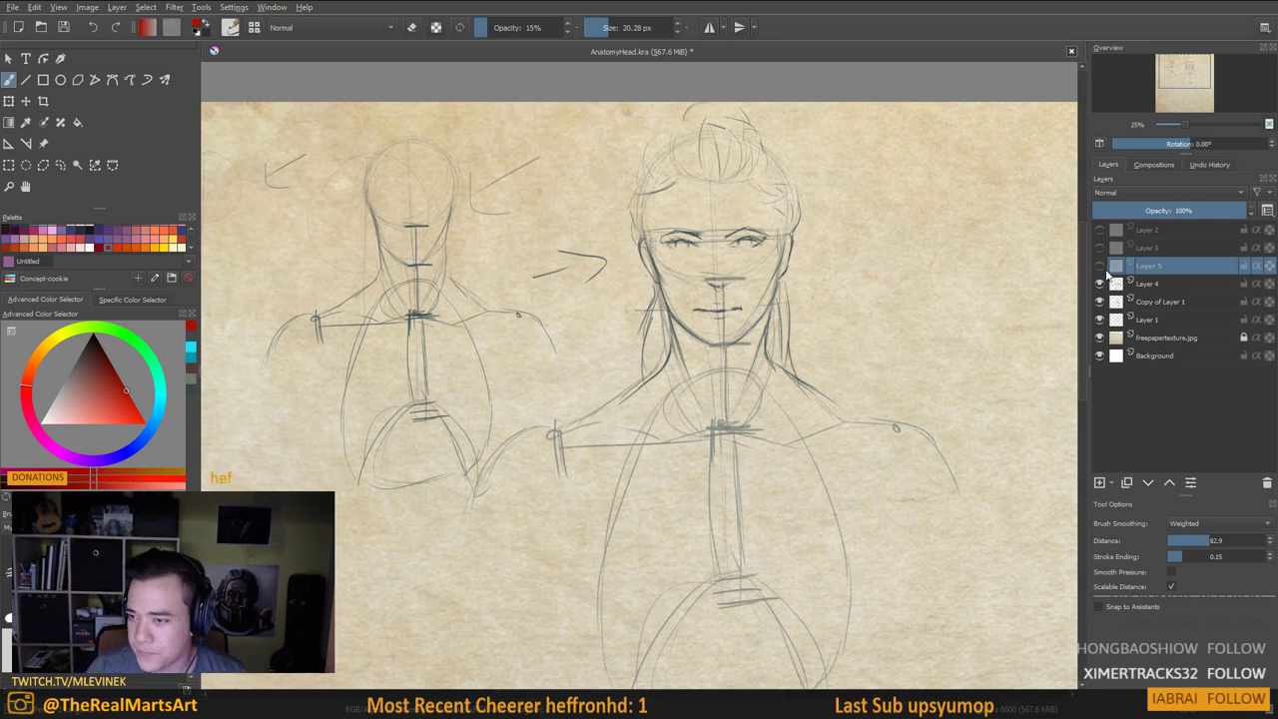
pyautogui.click(1099, 266)
pyautogui.click(1101, 266)
pyautogui.click(1100, 269)
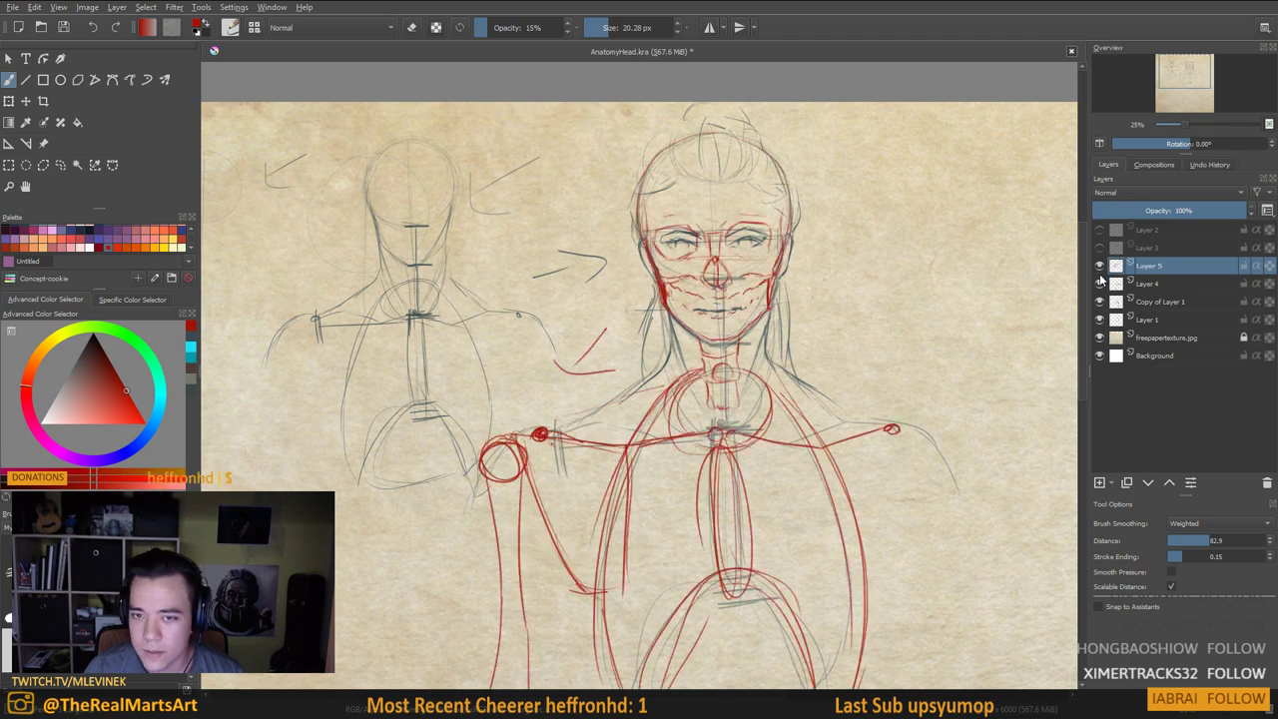
# Hide Layer 5 and toggle Layer 4 and Copy of Layer 1 off and on to check which sketches they hold
pyautogui.click(1099, 266)
pyautogui.click(1100, 284)
pyautogui.click(1099, 302)
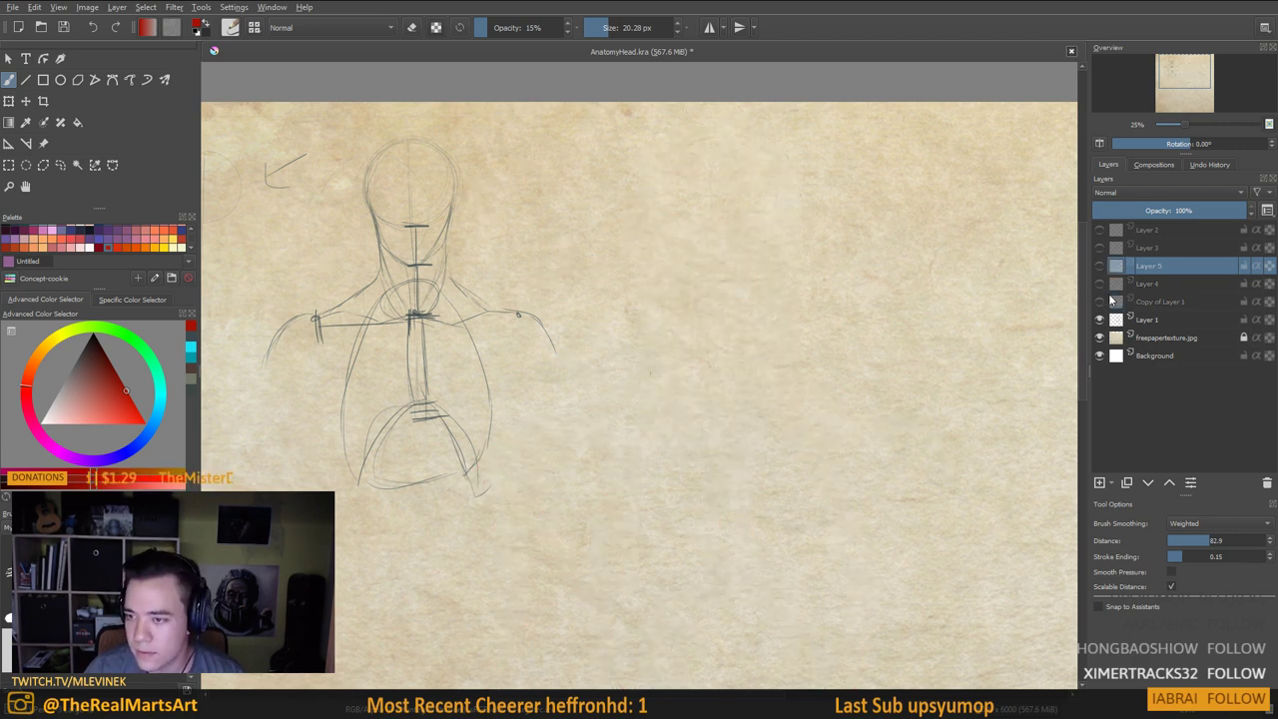
pyautogui.click(1154, 321)
pyautogui.click(1147, 303)
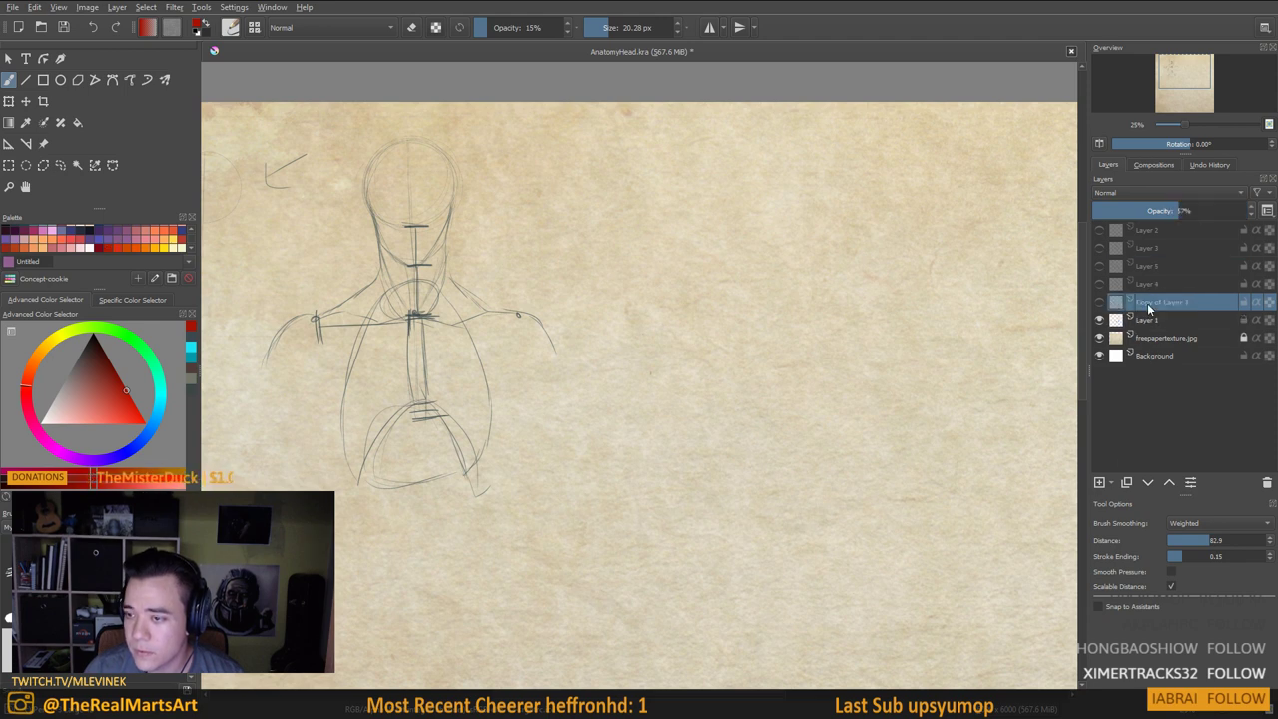
pyautogui.click(1099, 302)
pyautogui.click(1100, 284)
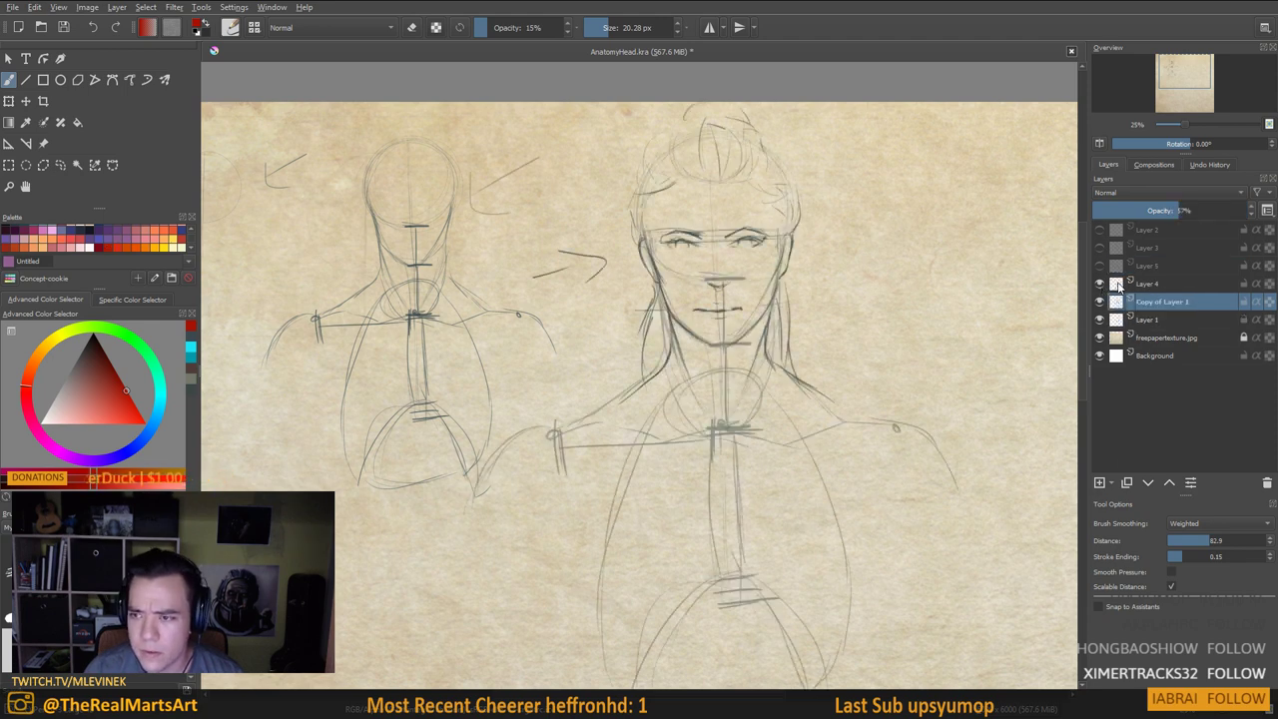
# Toggle Layer 5 and Layer 3 on and off to compare their drawings with the front-view sketch, leaving both hidden
pyautogui.click(1100, 265)
pyautogui.click(1100, 263)
pyautogui.click(1099, 249)
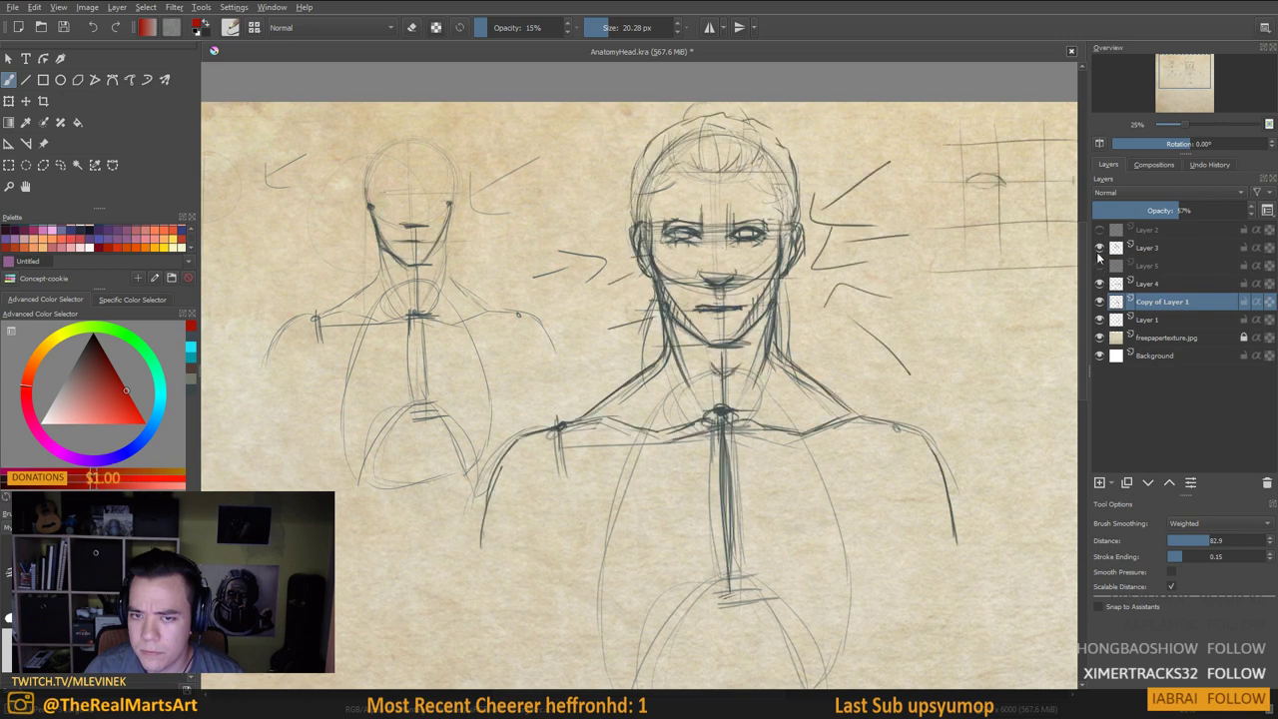
pyautogui.click(1099, 249)
pyautogui.click(1100, 249)
pyautogui.click(1099, 249)
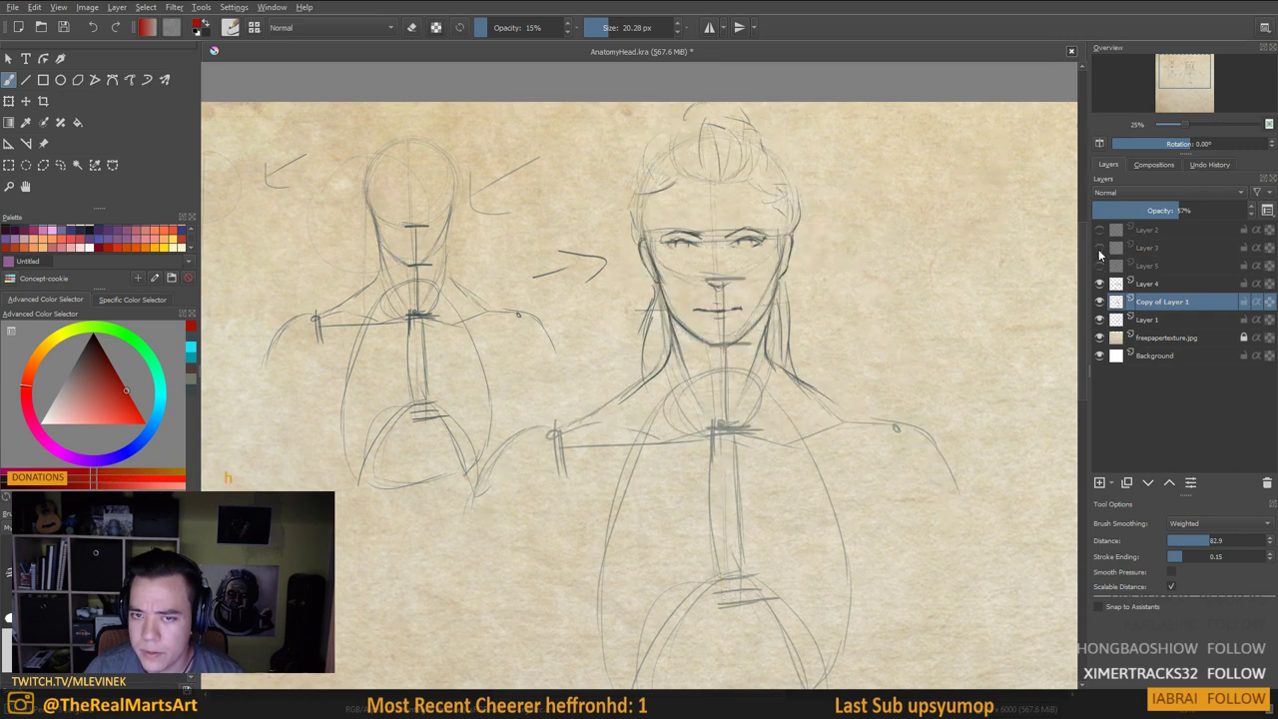
# Duplicate Copy of Layer 1 and move the duplicate above Layer 5 in the layer stack
pyautogui.click(1151, 248)
pyautogui.click(1150, 286)
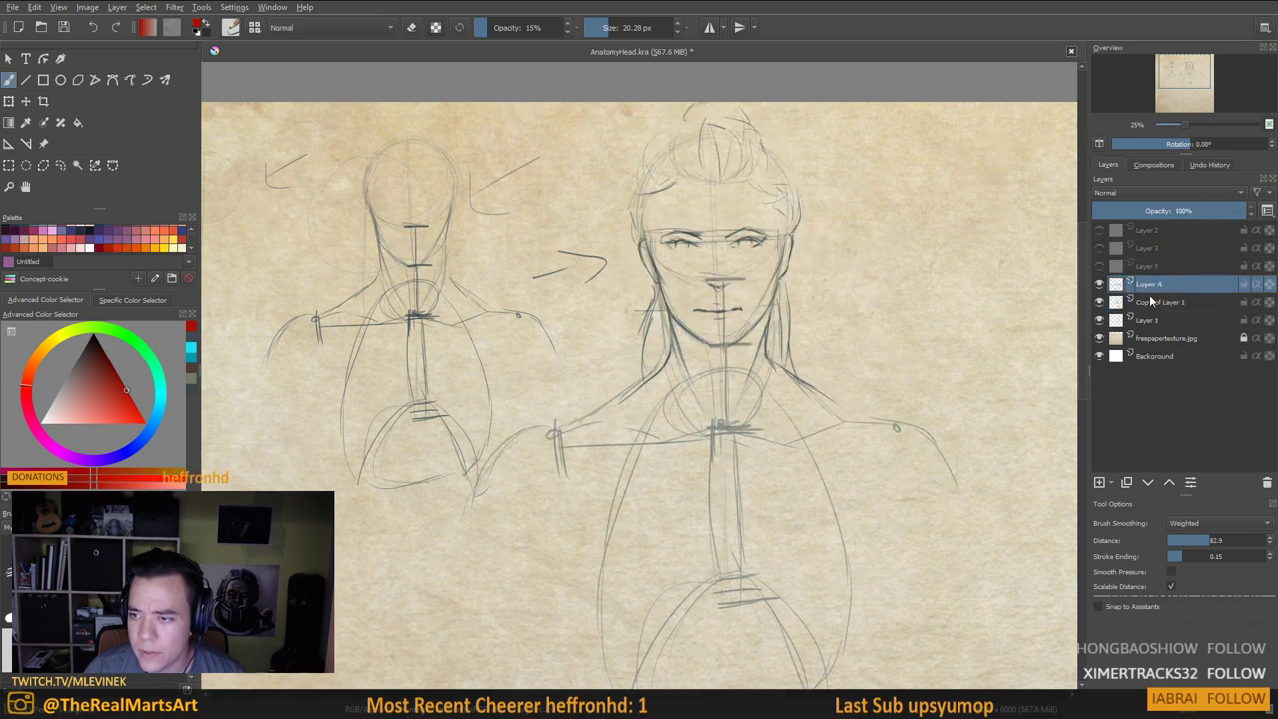
pyautogui.click(1151, 302)
pyautogui.click(1100, 302)
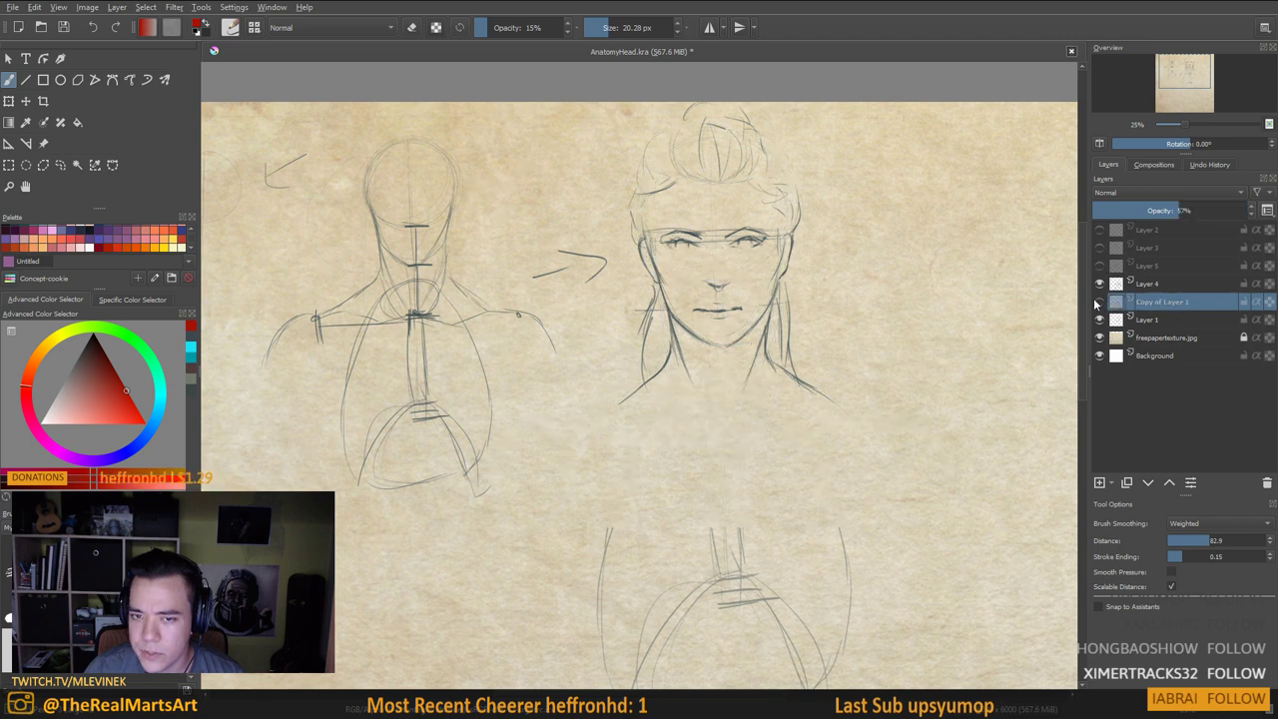
pyautogui.click(1099, 302)
pyautogui.click(1127, 482)
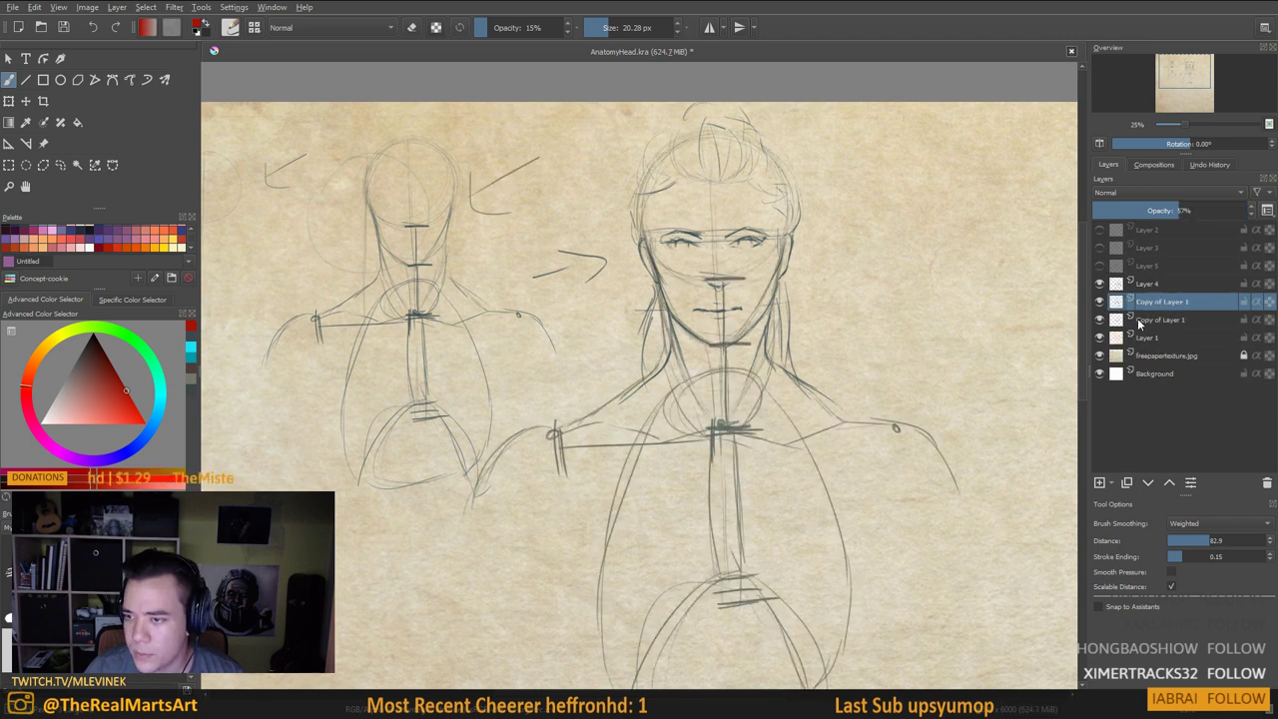
pyautogui.moveTo(1149, 303); pyautogui.dragTo(1159, 262)
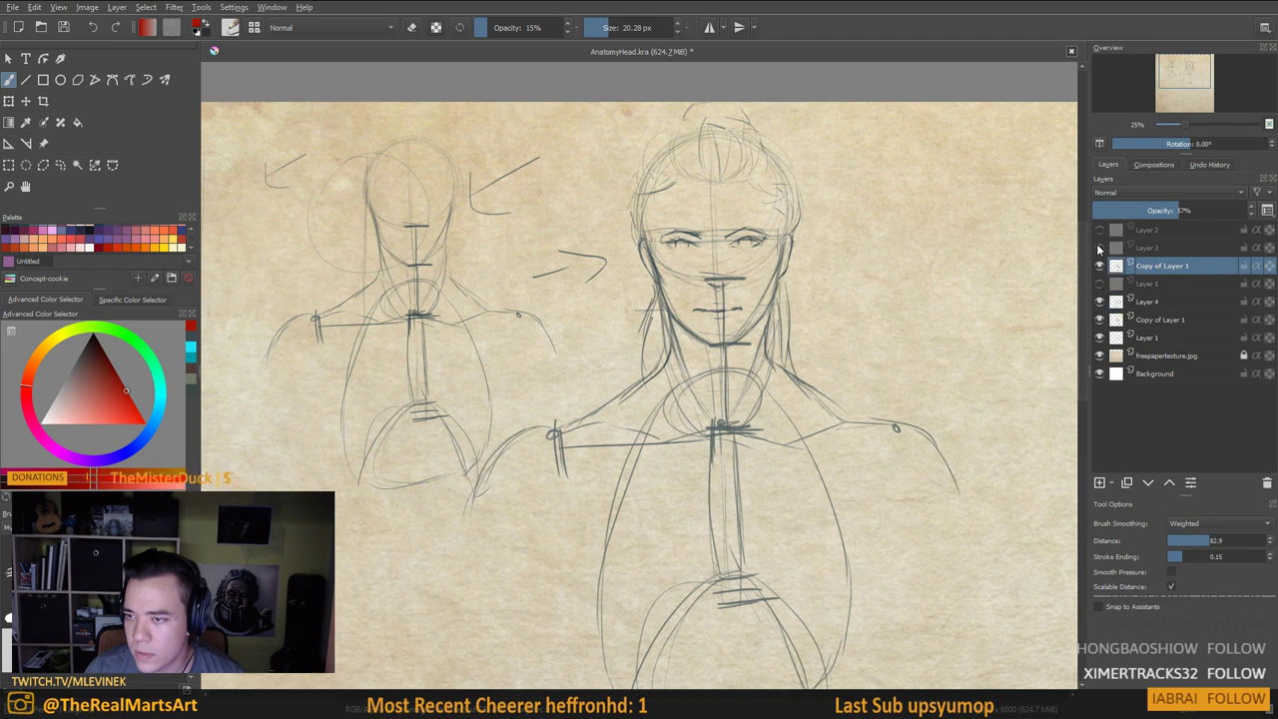
# Show Layer 3, put the duplicated Copy of Layer 1 in a new group, and move Layer 3 into that group
pyautogui.click(1099, 248)
pyautogui.click(1100, 247)
pyautogui.click(1100, 247)
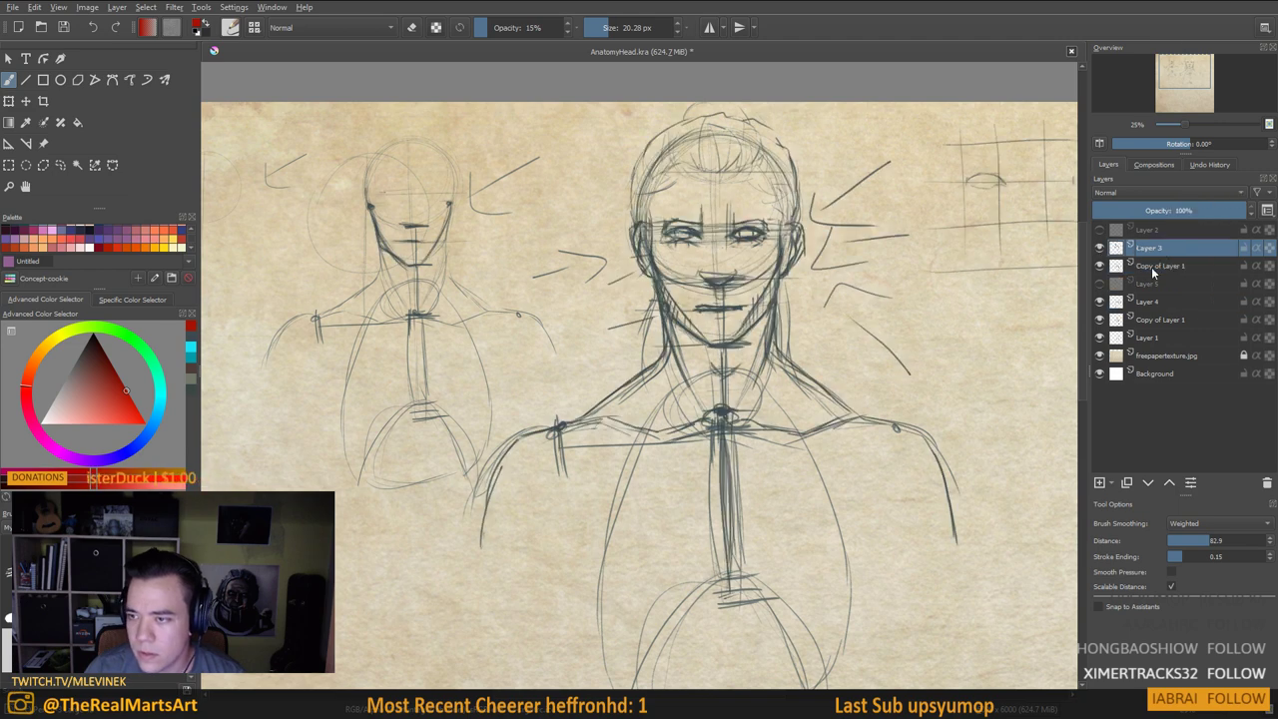
pyautogui.hotkey('ctrl', 'g')
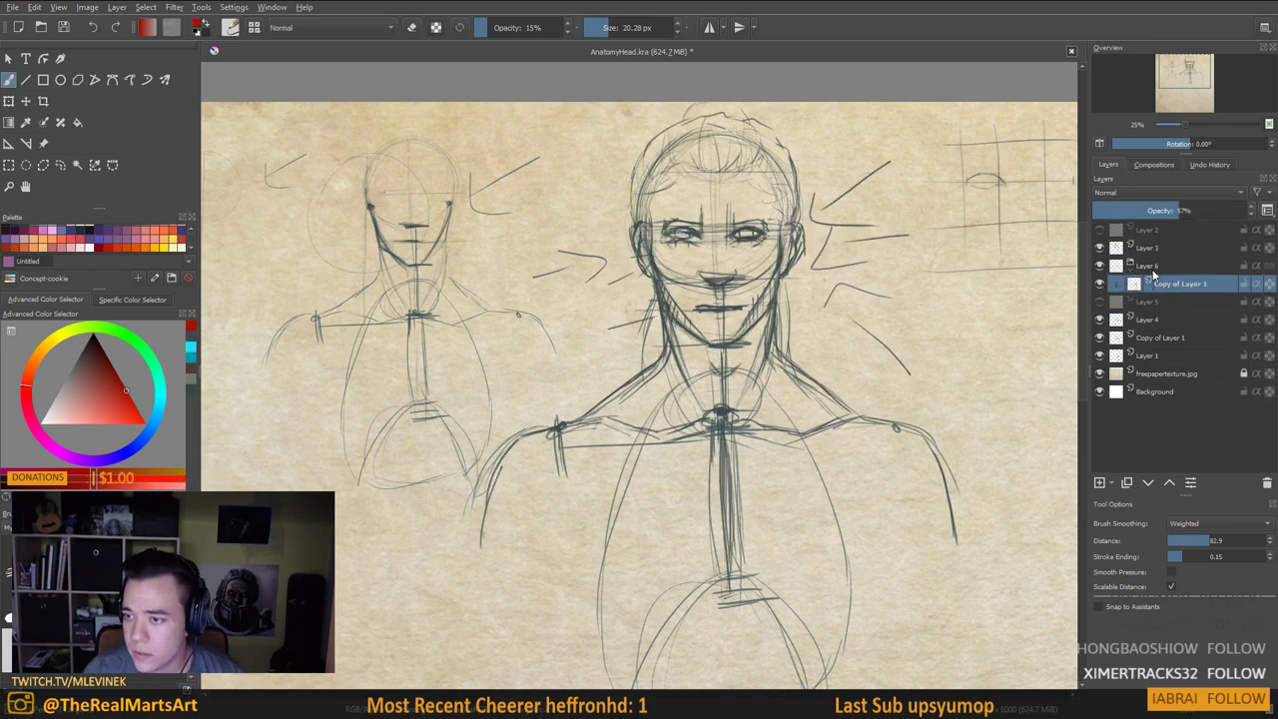
pyautogui.click(1099, 248)
pyautogui.click(1100, 248)
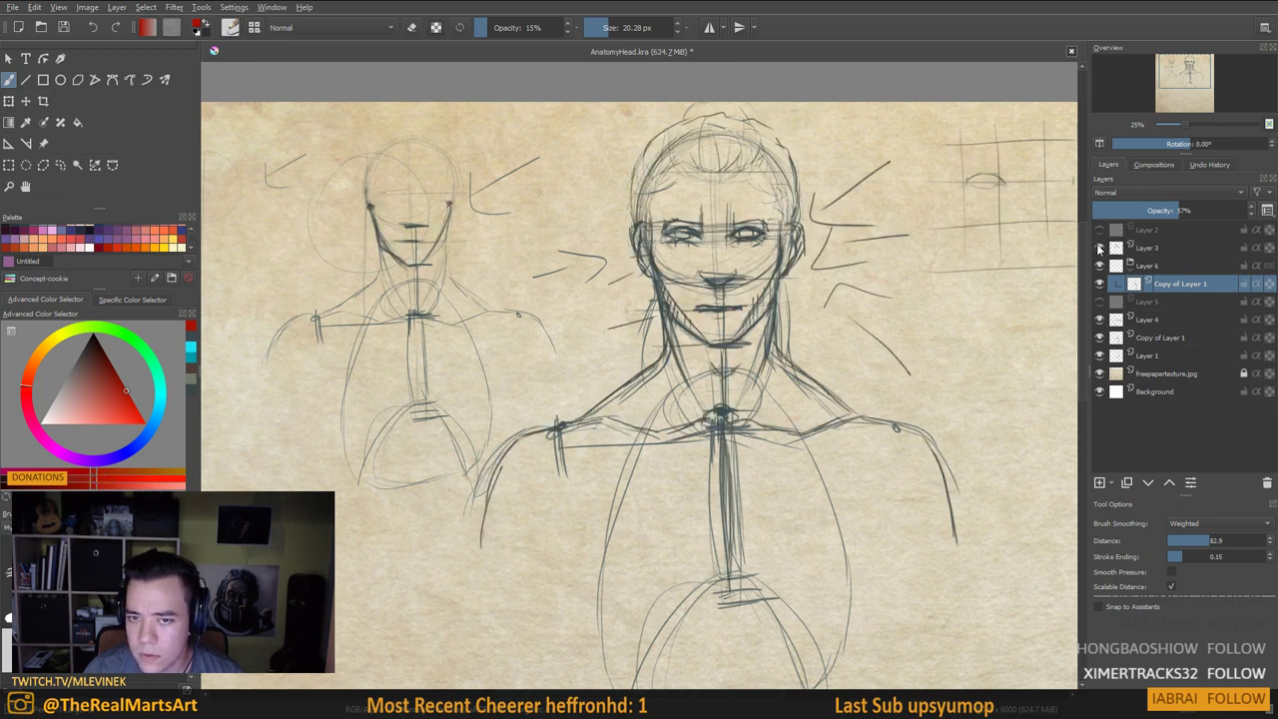
pyautogui.moveTo(1148, 247); pyautogui.dragTo(1166, 273)
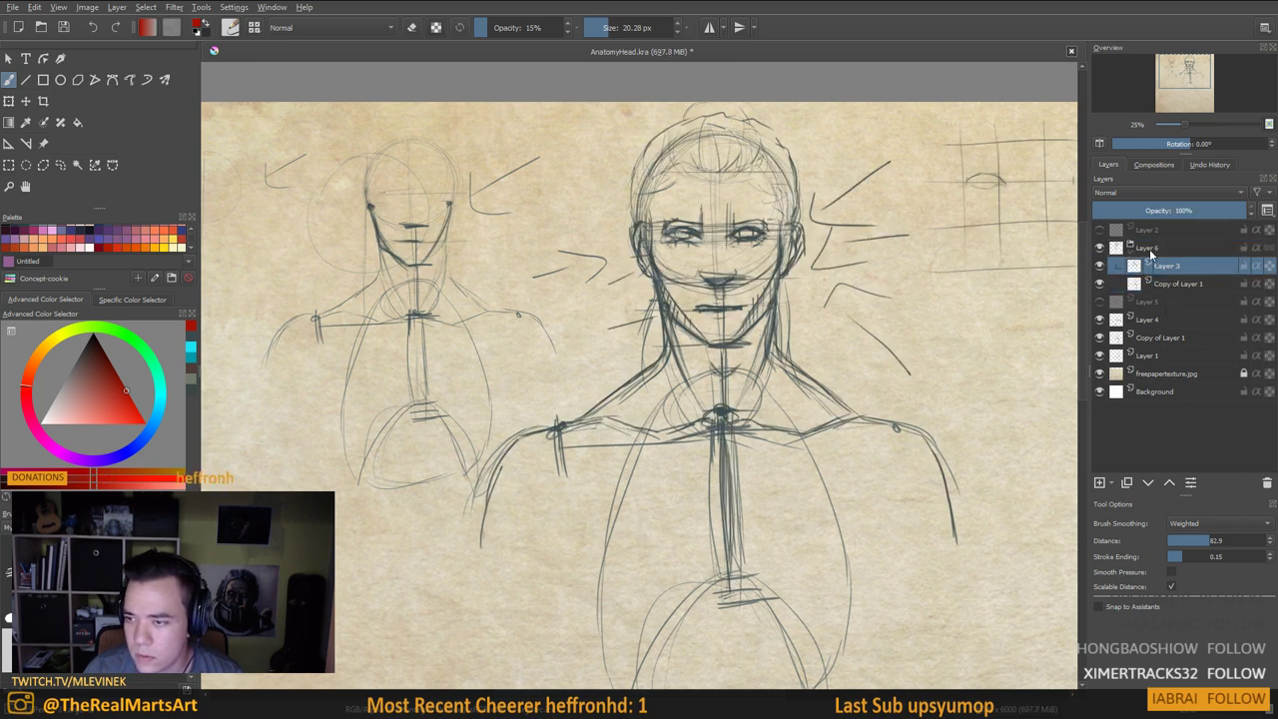
# Check the contents of Layer 4 and the original Copy of Layer 1, and group these two layers together
pyautogui.click(1150, 249)
pyautogui.click(1143, 321)
pyautogui.click(1099, 320)
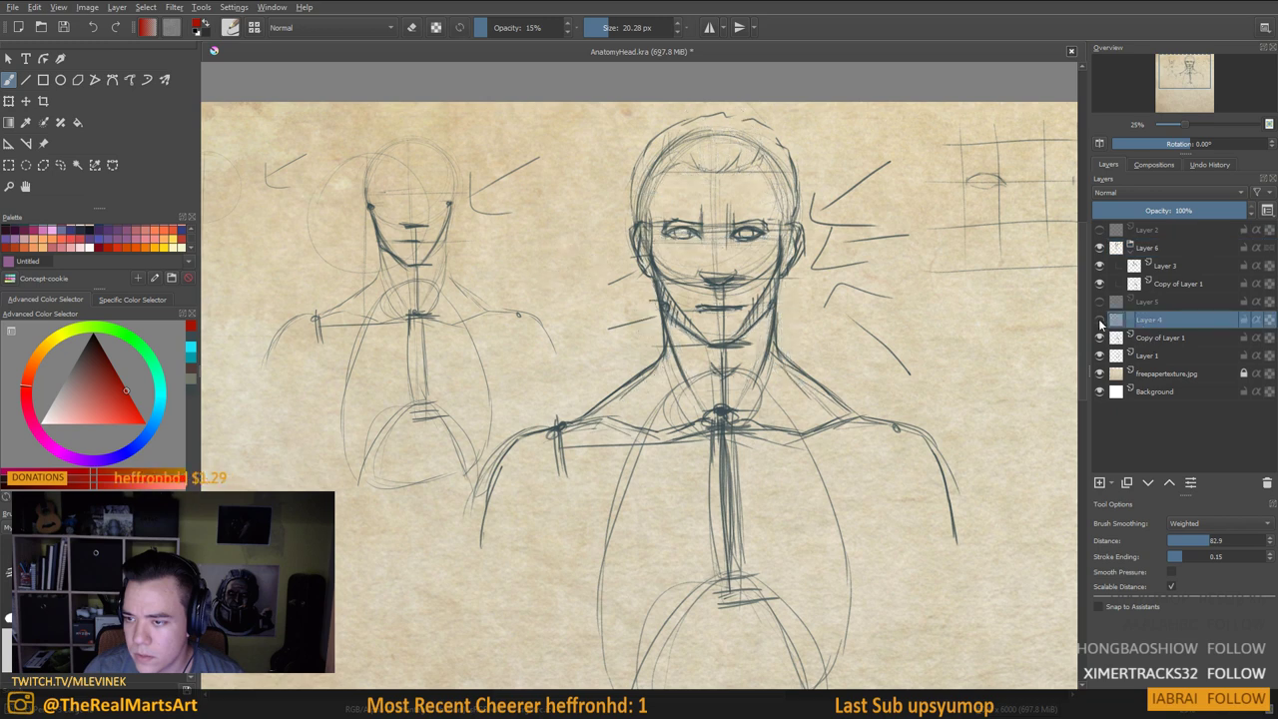
pyautogui.click(1100, 320)
pyautogui.click(1100, 337)
pyautogui.click(1100, 338)
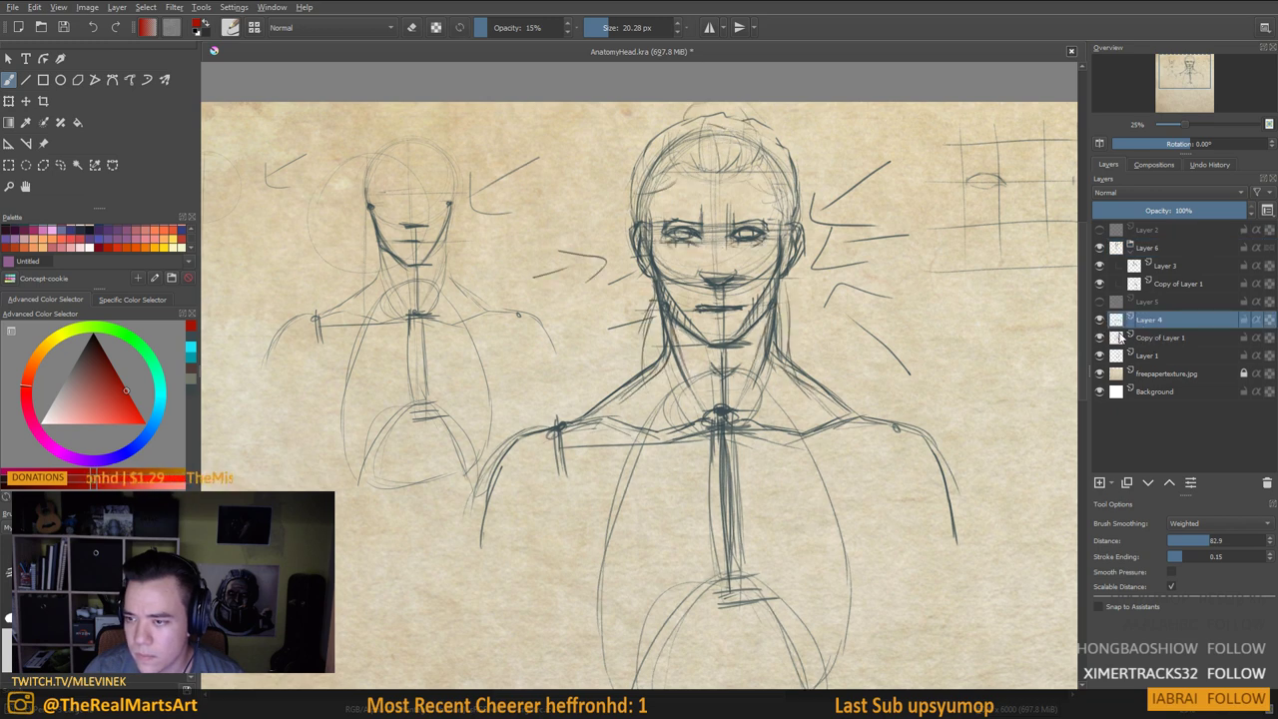
pyautogui.click(1121, 337)
pyautogui.keyDown('shift'); pyautogui.click(1150, 320); pyautogui.keyUp('shift')
pyautogui.hotkey('ctrl', 'g')
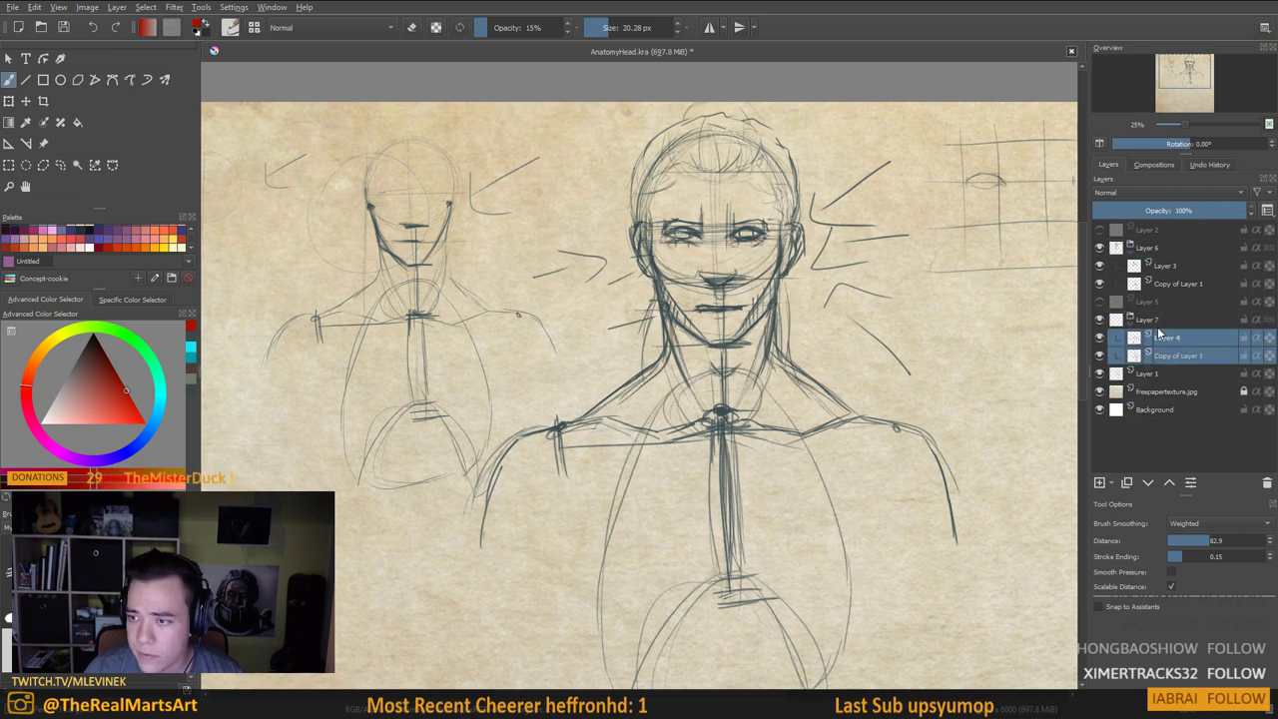
# Scale down the Layer 6 group's male bust and place it near the page's left edge beneath the first construction sketch
pyautogui.click(1148, 247)
pyautogui.hotkey('ctrl', 't')
pyautogui.scroll(-3, 769, 251)
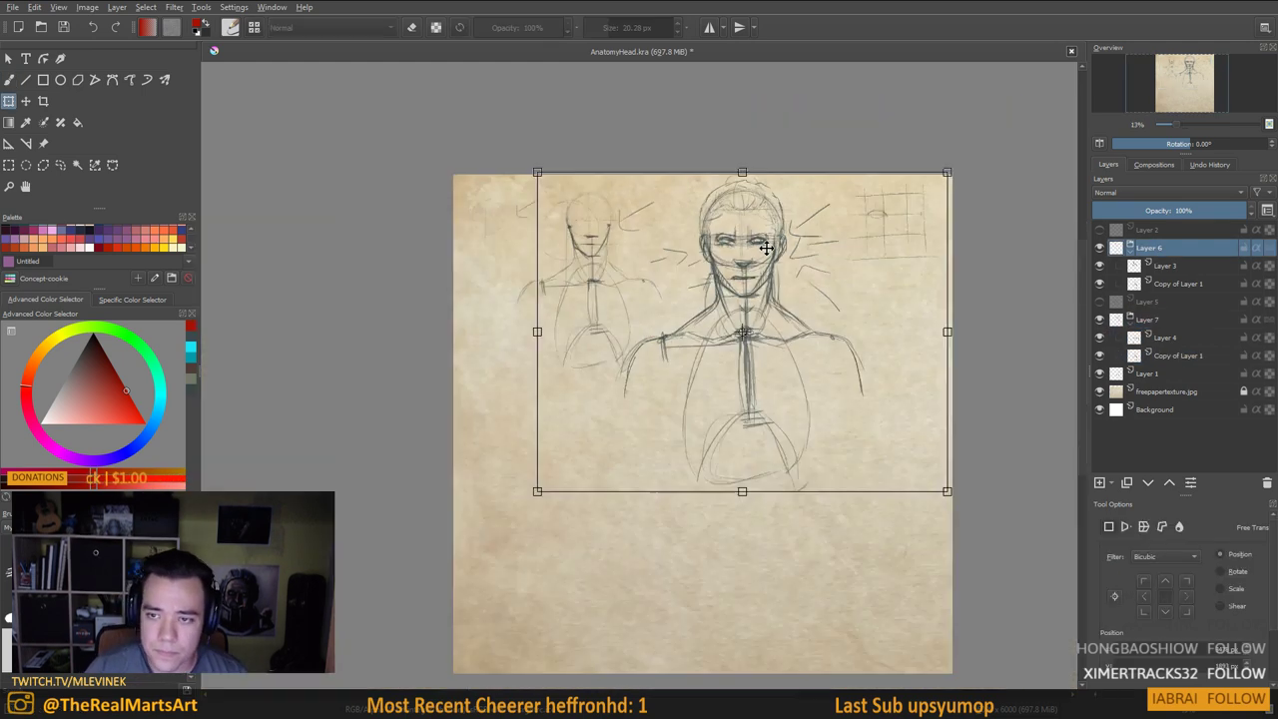
pyautogui.moveTo(894, 193)
pyautogui.mouseDown()
pyautogui.moveTo(813, 271)
pyautogui.moveTo(776, 277)
pyautogui.moveTo(785, 269)
pyautogui.moveTo(761, 302)
pyautogui.mouseUp()
pyautogui.moveTo(704, 362)
pyautogui.mouseDown()
pyautogui.moveTo(709, 375)
pyautogui.moveTo(657, 430)
pyautogui.moveTo(656, 400)
pyautogui.moveTo(640, 391)
pyautogui.mouseUp()
pyautogui.moveTo(687, 331); pyautogui.dragTo(660, 353)
pyautogui.moveTo(612, 397); pyautogui.dragTo(629, 387)
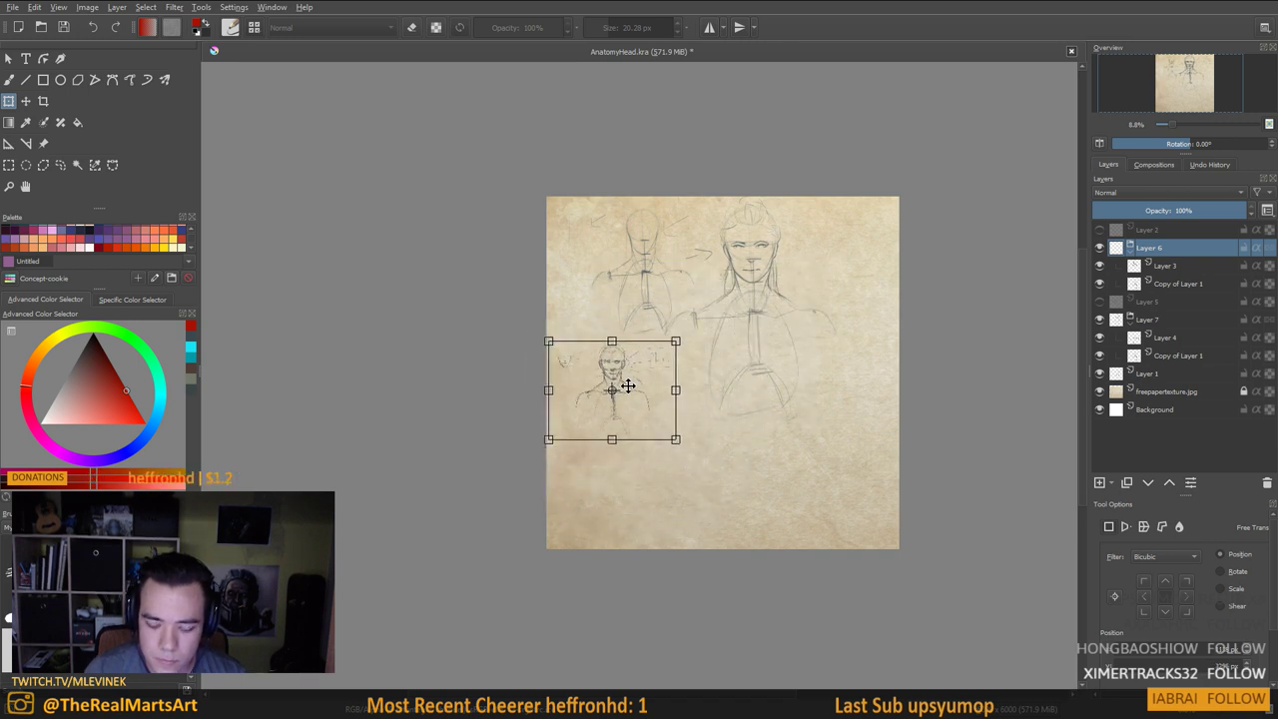
pyautogui.press('Return')
# Scale down the Layer 7 group's long-haired bust and place it to the right of the small male bust
pyautogui.click(1100, 319)
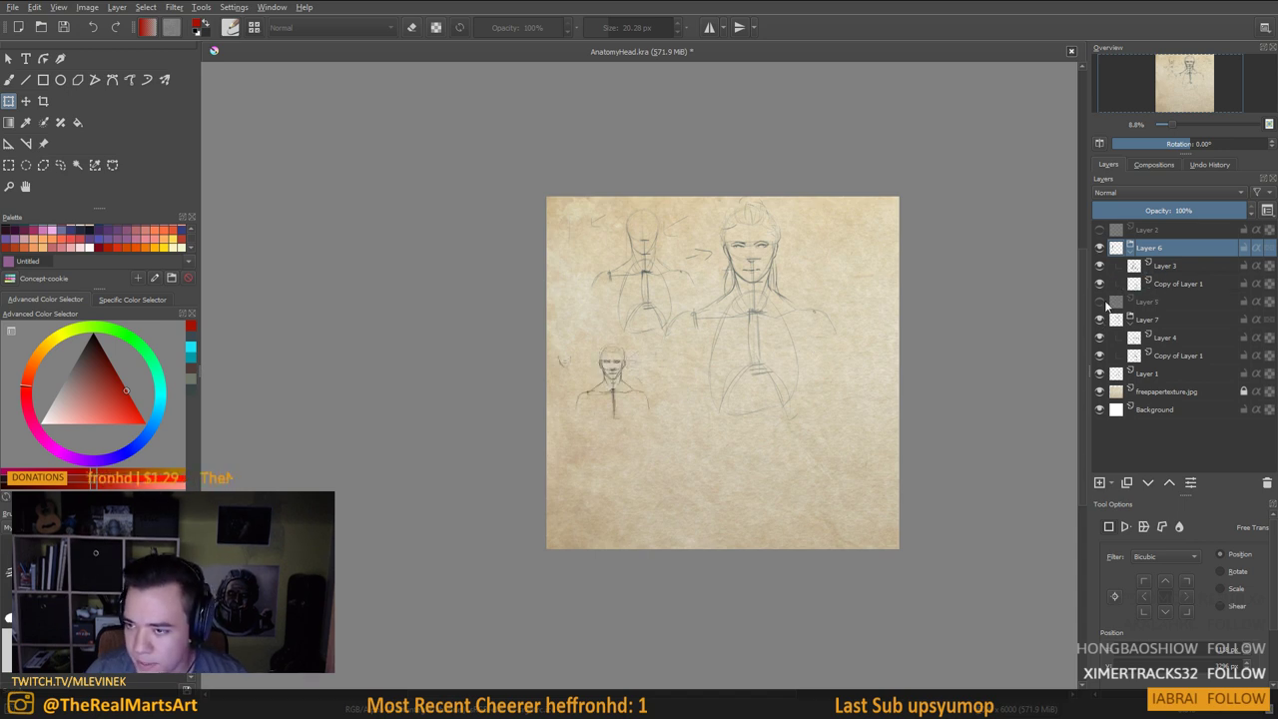
pyautogui.click(1143, 320)
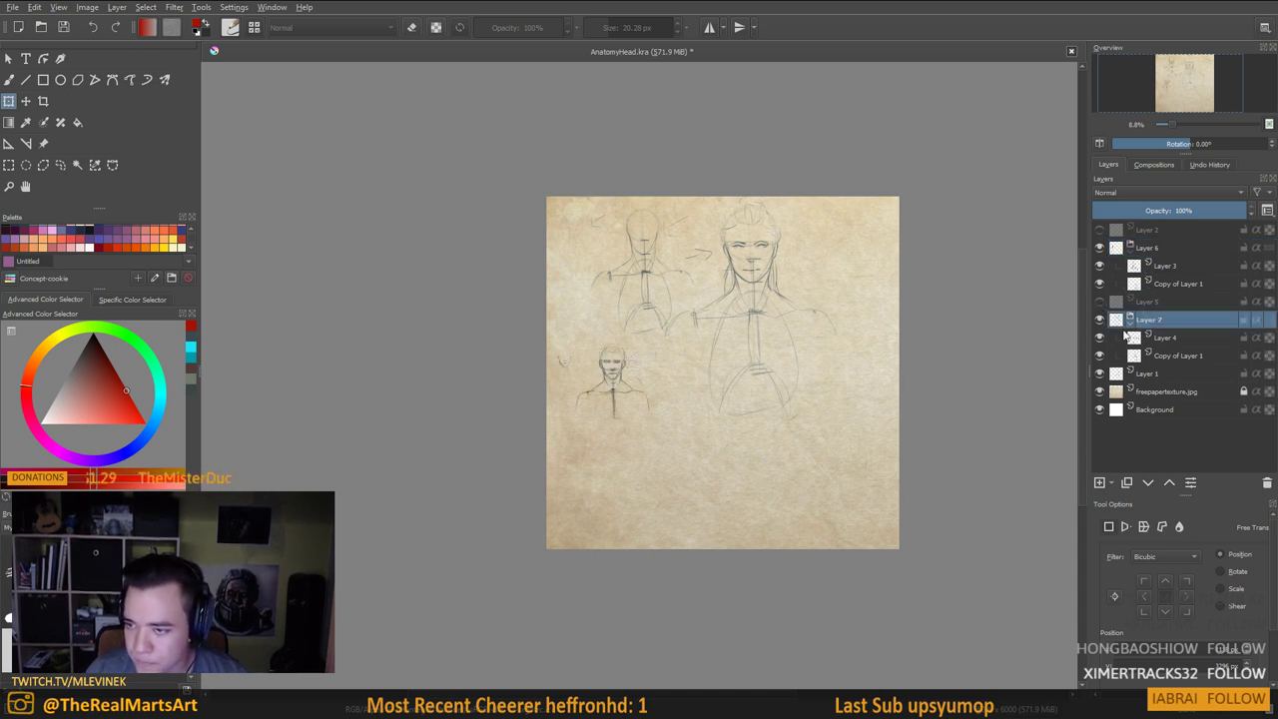
pyautogui.click(764, 286)
pyautogui.moveTo(839, 197)
pyautogui.mouseDown()
pyautogui.moveTo(727, 300)
pyautogui.moveTo(704, 345)
pyautogui.mouseUp()
pyautogui.moveTo(659, 383)
pyautogui.mouseDown()
pyautogui.moveTo(693, 408)
pyautogui.moveTo(689, 392)
pyautogui.mouseUp()
pyautogui.scroll(4, 702, 365)
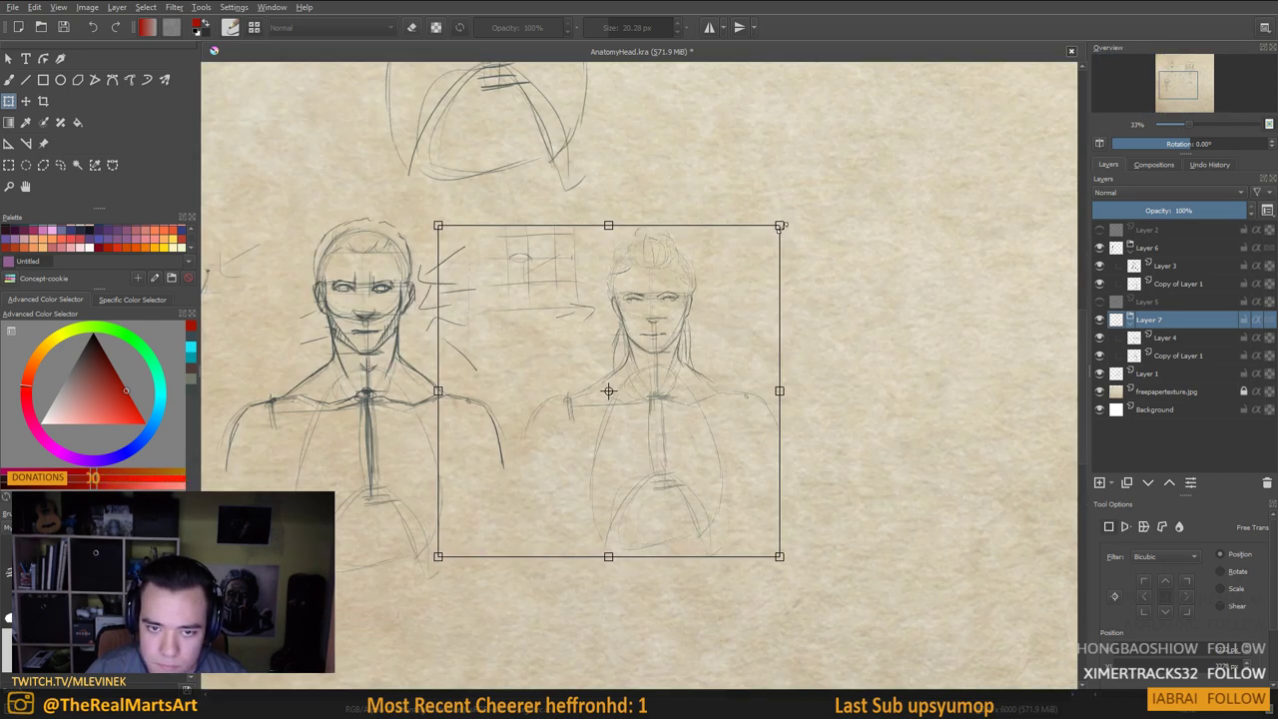
pyautogui.moveTo(782, 227); pyautogui.dragTo(794, 213)
pyautogui.moveTo(714, 317); pyautogui.dragTo(730, 325)
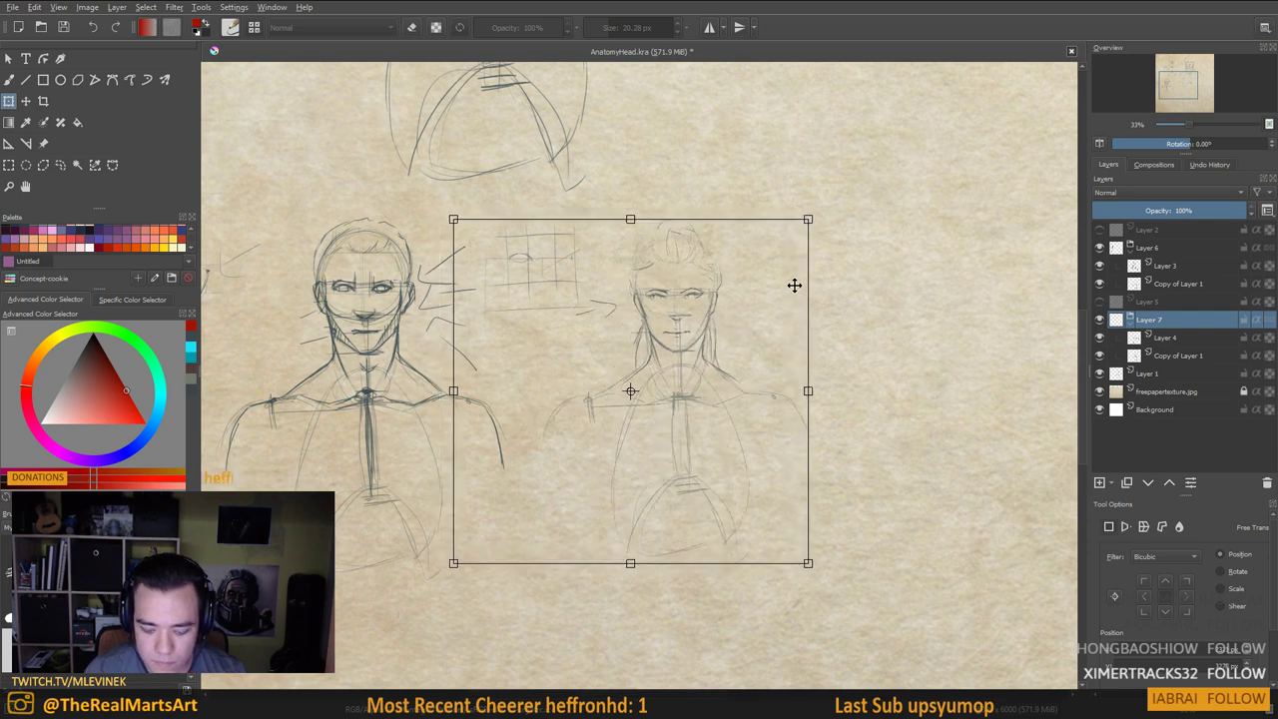
pyautogui.press('Return')
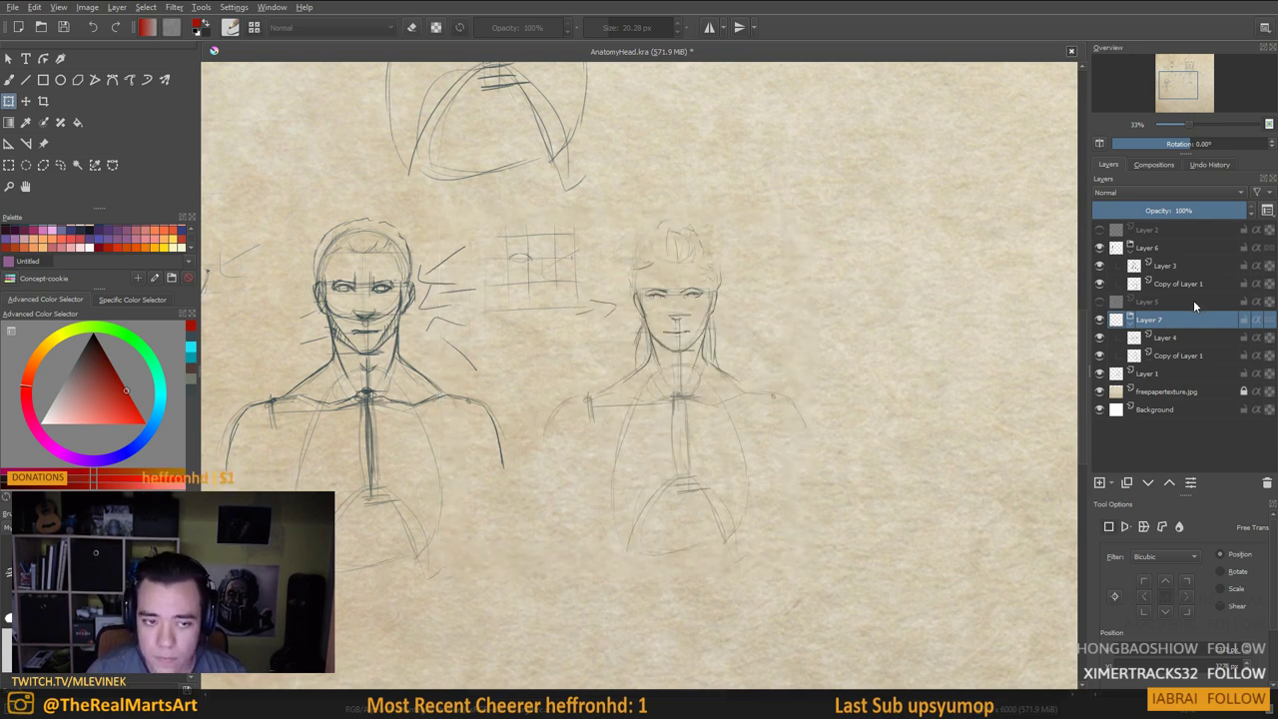
pyautogui.click(1099, 302)
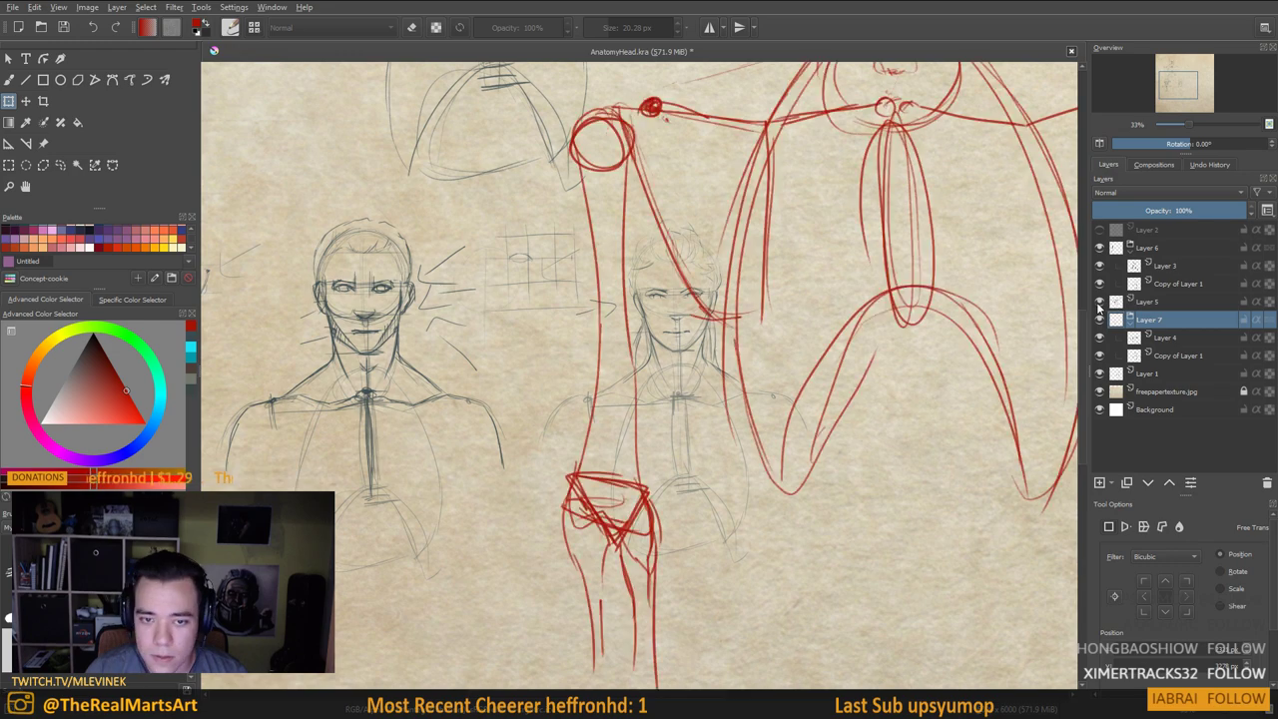
pyautogui.scroll(-4, 941, 271)
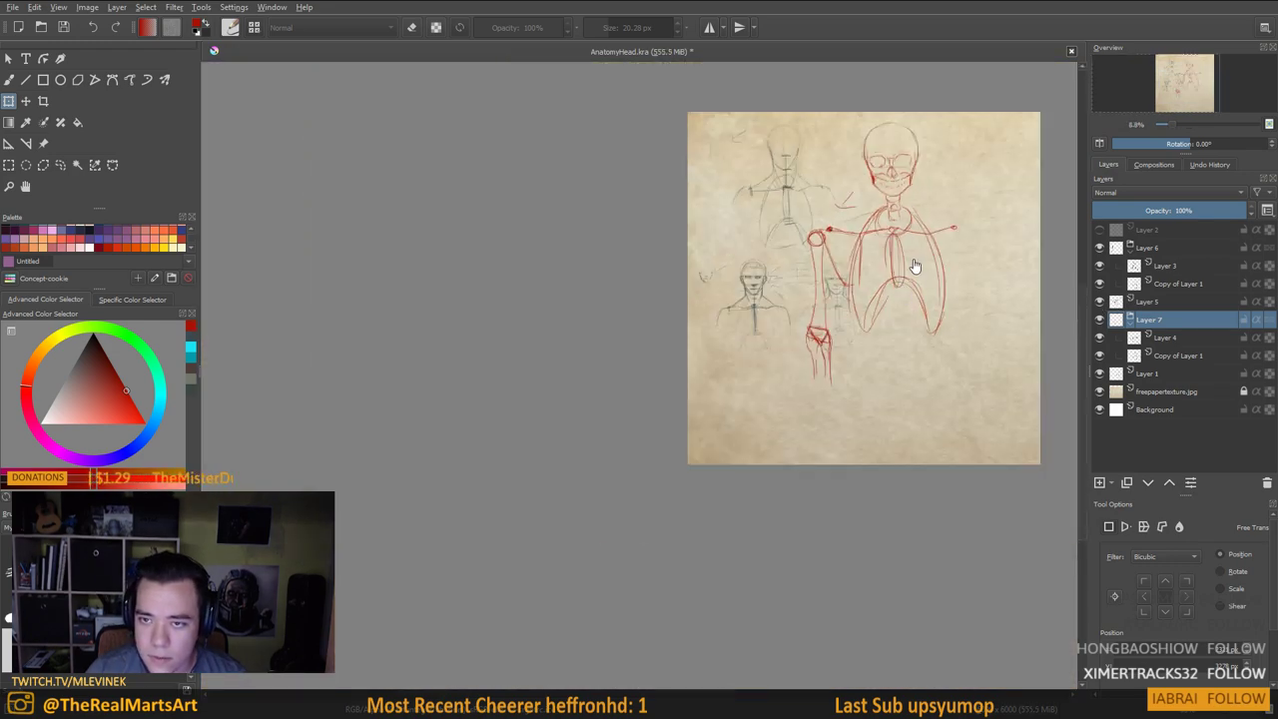
pyautogui.click(913, 261)
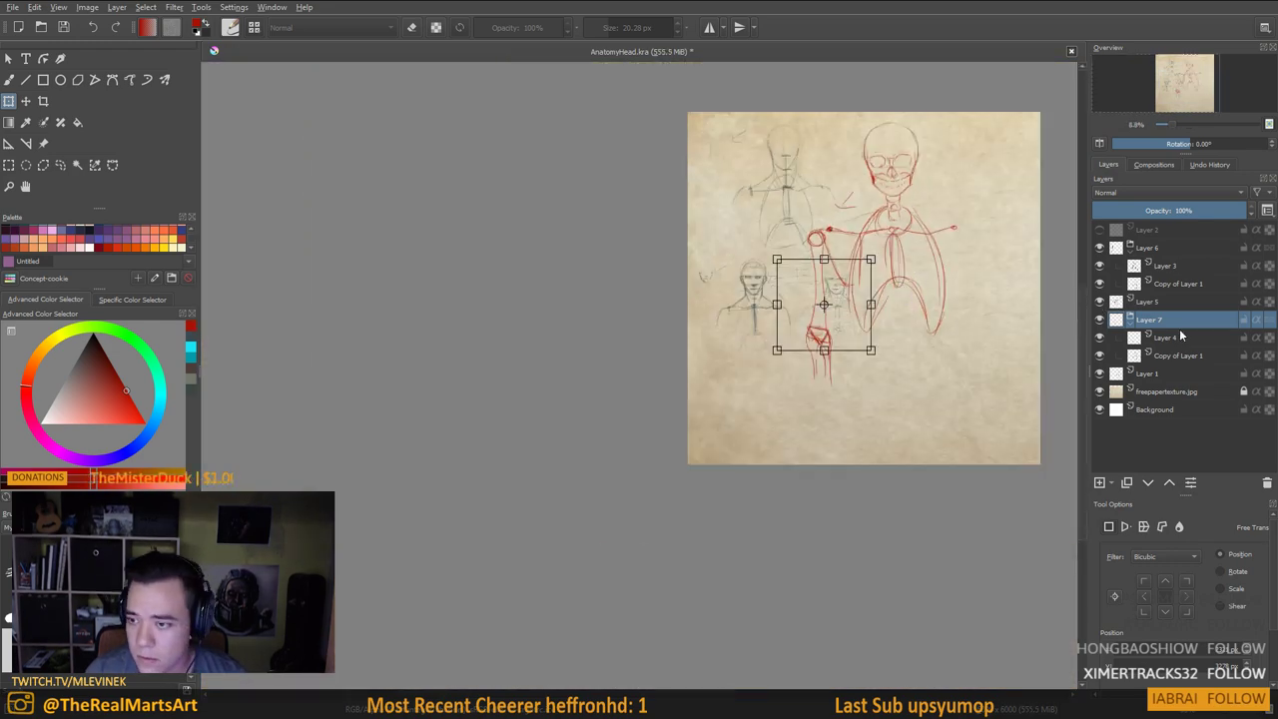
pyautogui.click(1173, 302)
pyautogui.click(906, 228)
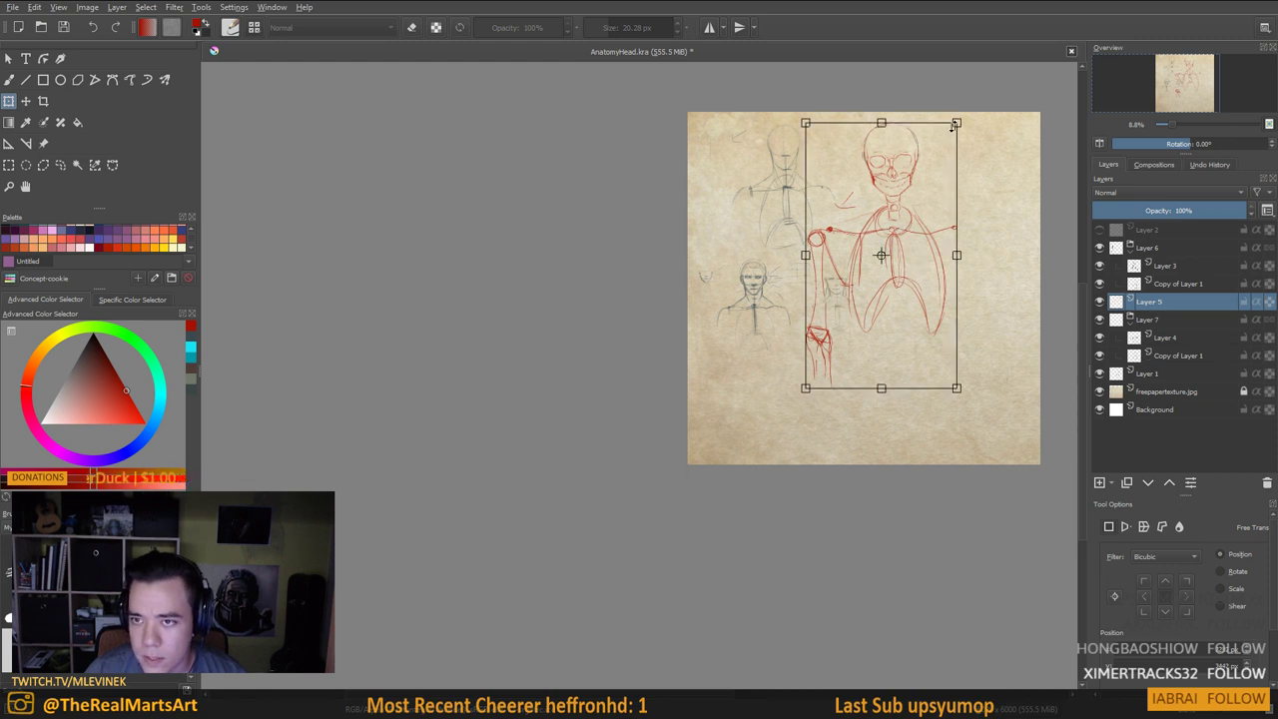
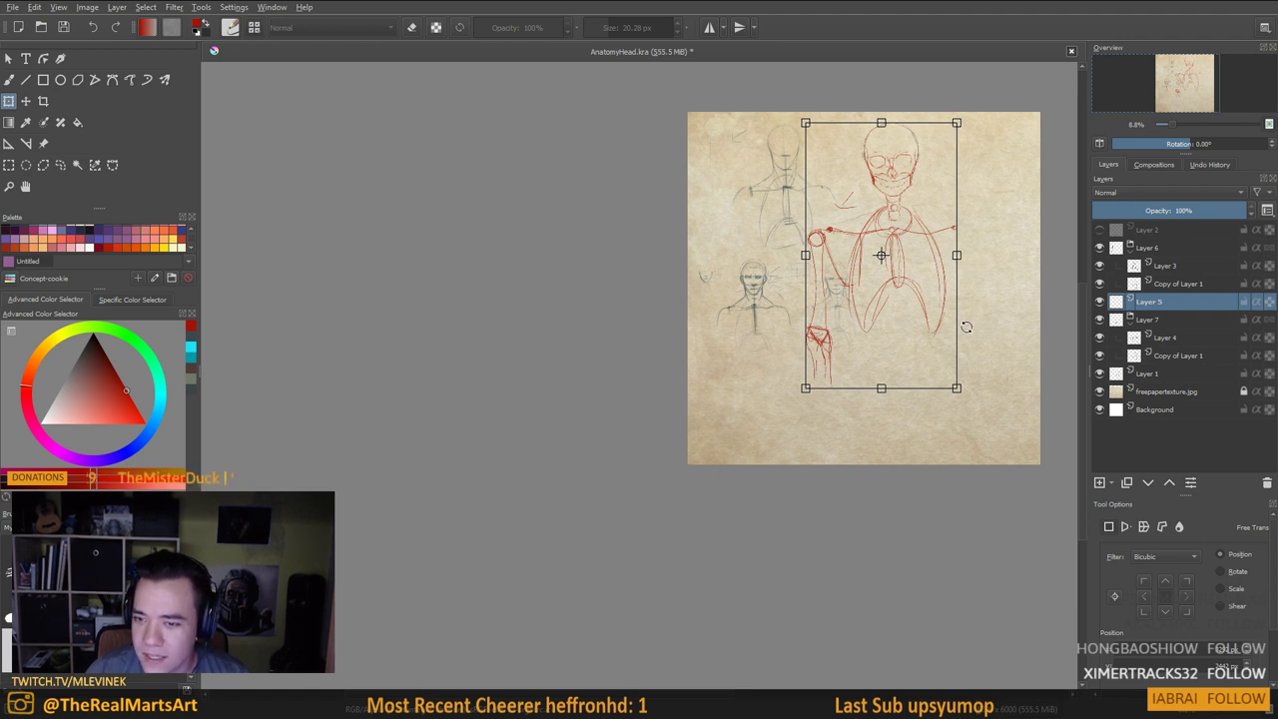
pyautogui.click(1176, 284)
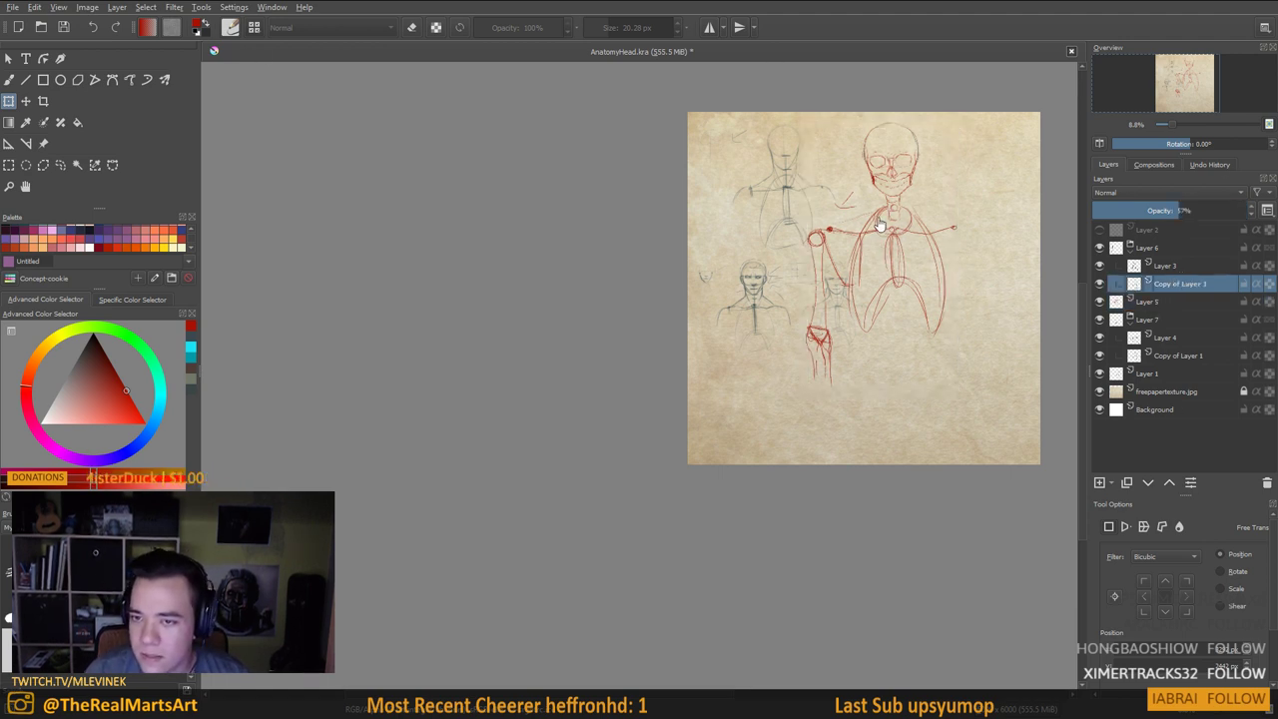
pyautogui.click(1175, 304)
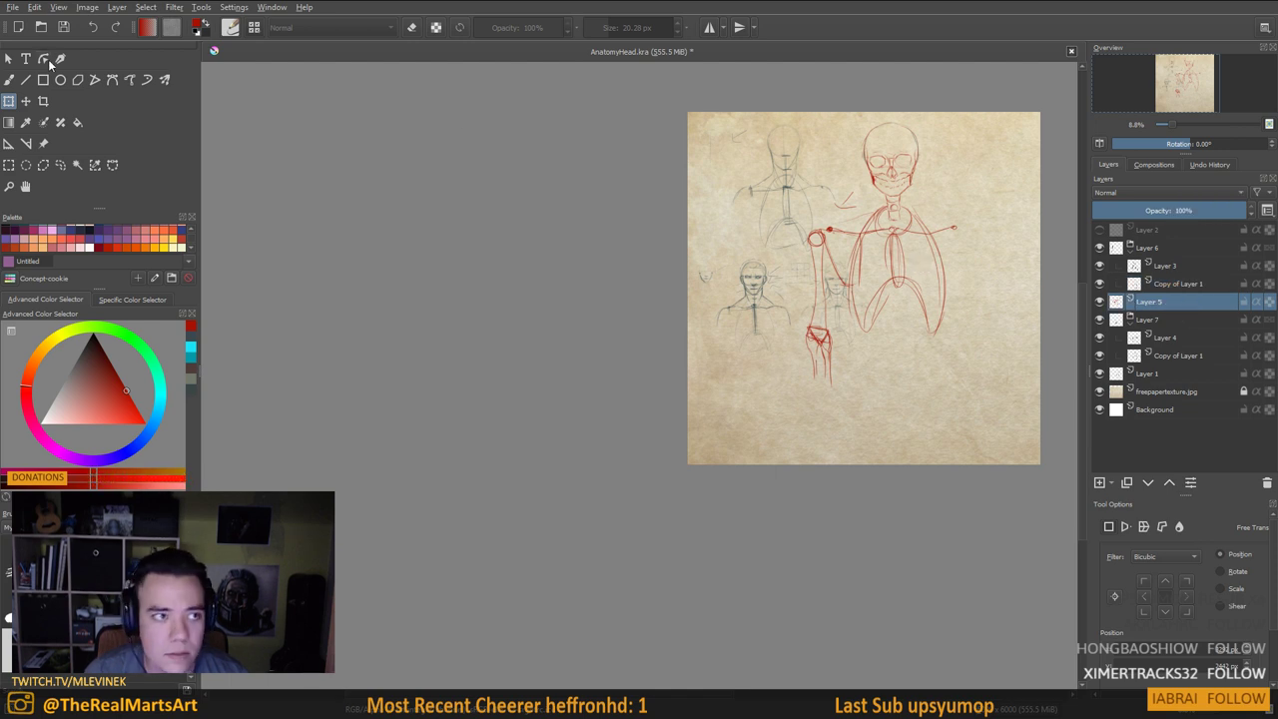
pyautogui.click(8, 58)
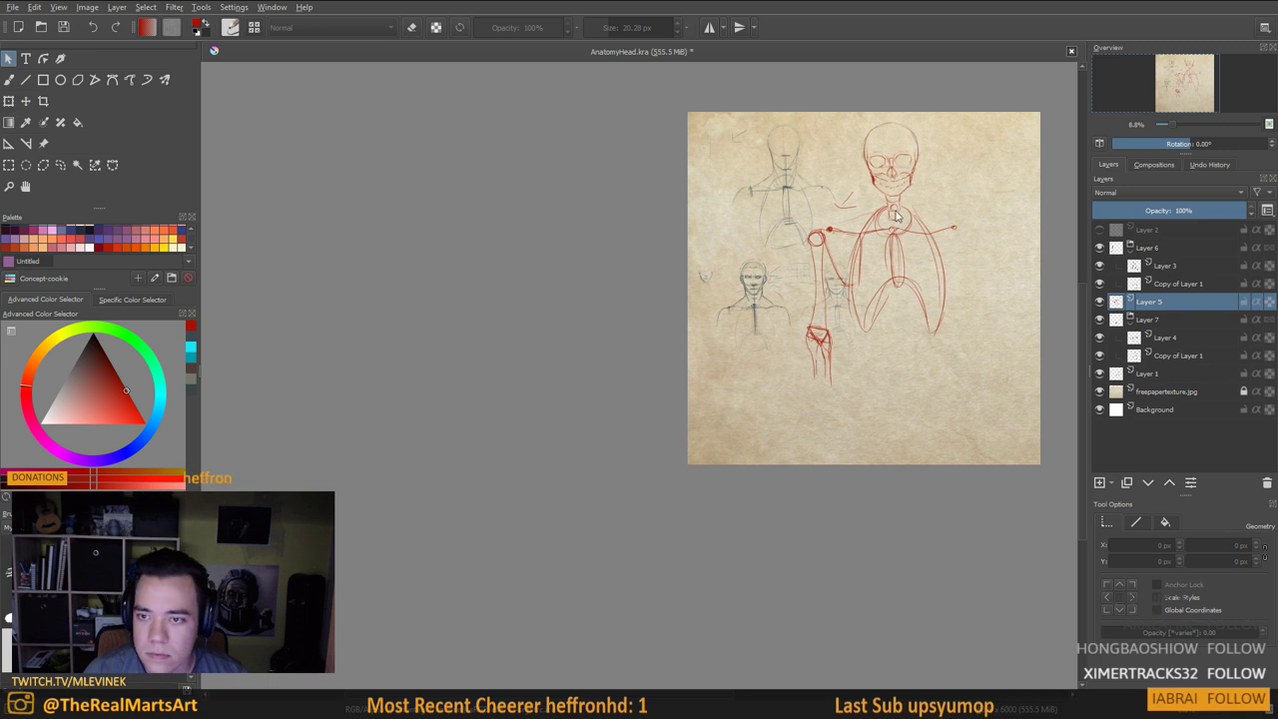
pyautogui.click(1099, 301)
pyautogui.click(1100, 302)
pyautogui.click(1099, 302)
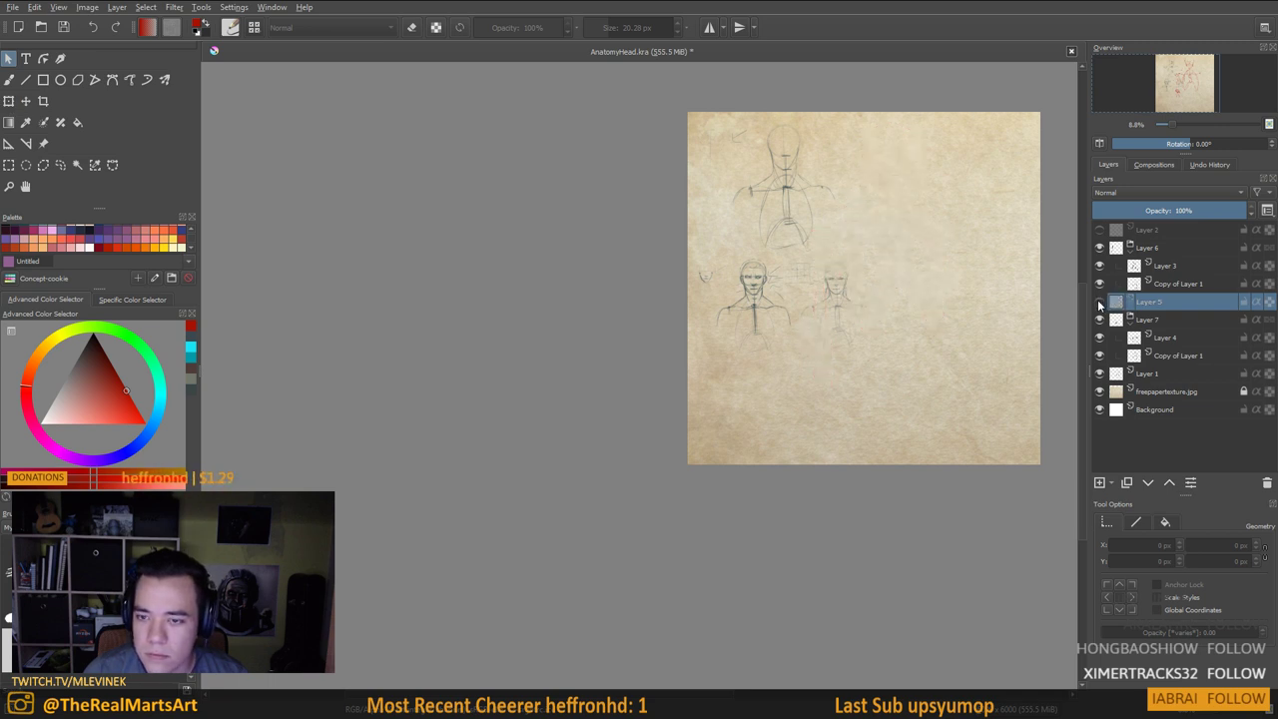
# Select Copy of Layer 1 inside the Layer 6 group and switch to the Freehand Brush, framing the page
pyautogui.click(1162, 284)
pyautogui.press('b')
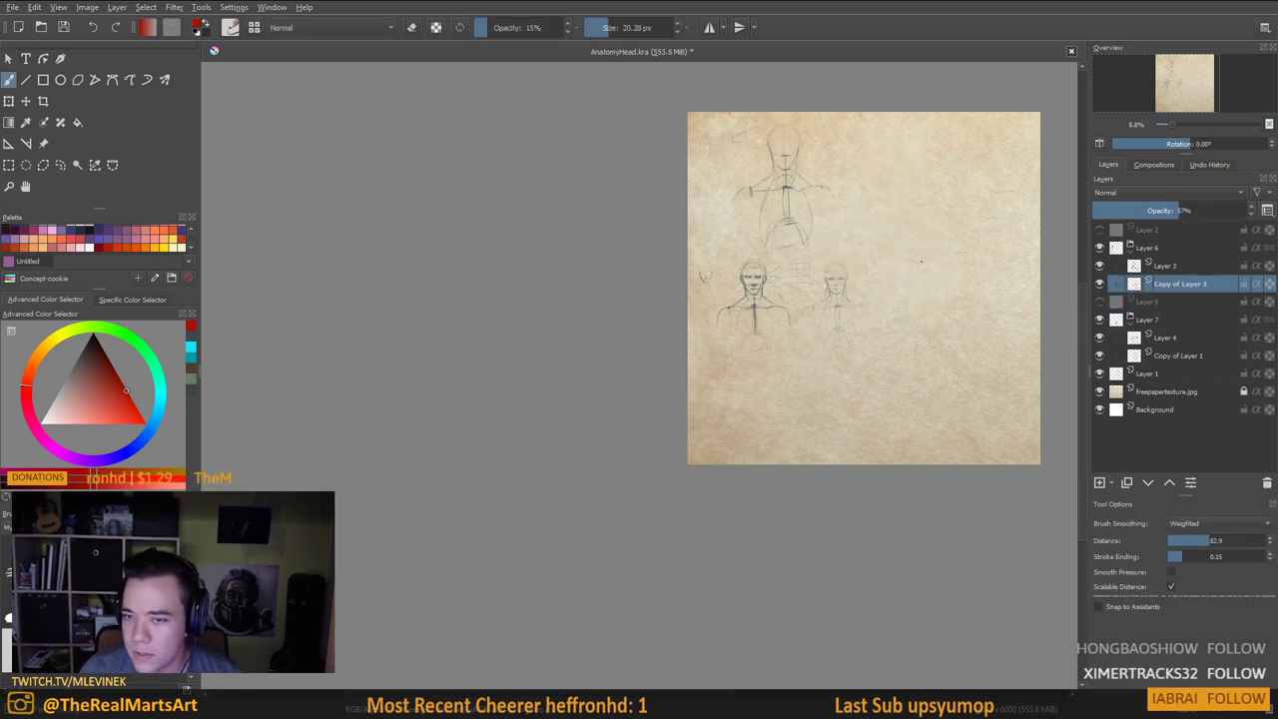
pyautogui.moveTo(1207, 64)
pyautogui.mouseDown()
pyautogui.moveTo(1200, 76)
pyautogui.moveTo(1210, 73)
pyautogui.mouseUp()
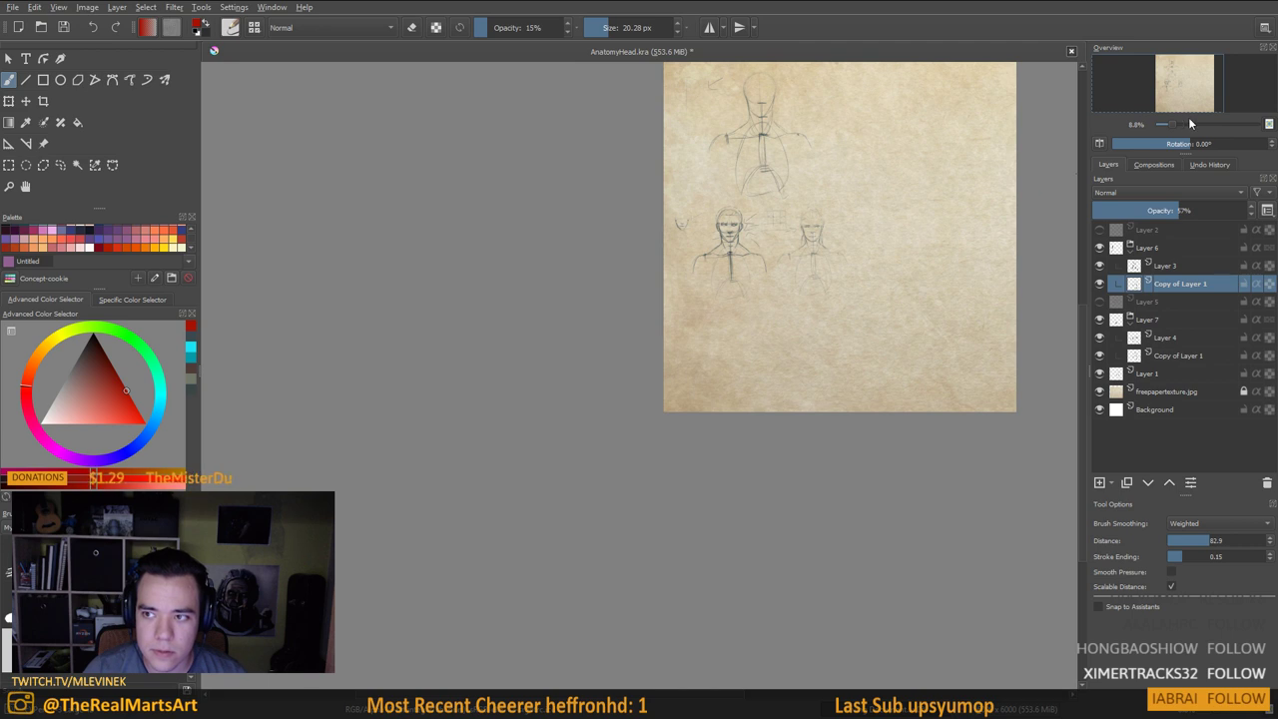
pyautogui.moveTo(1174, 123); pyautogui.dragTo(1203, 71)
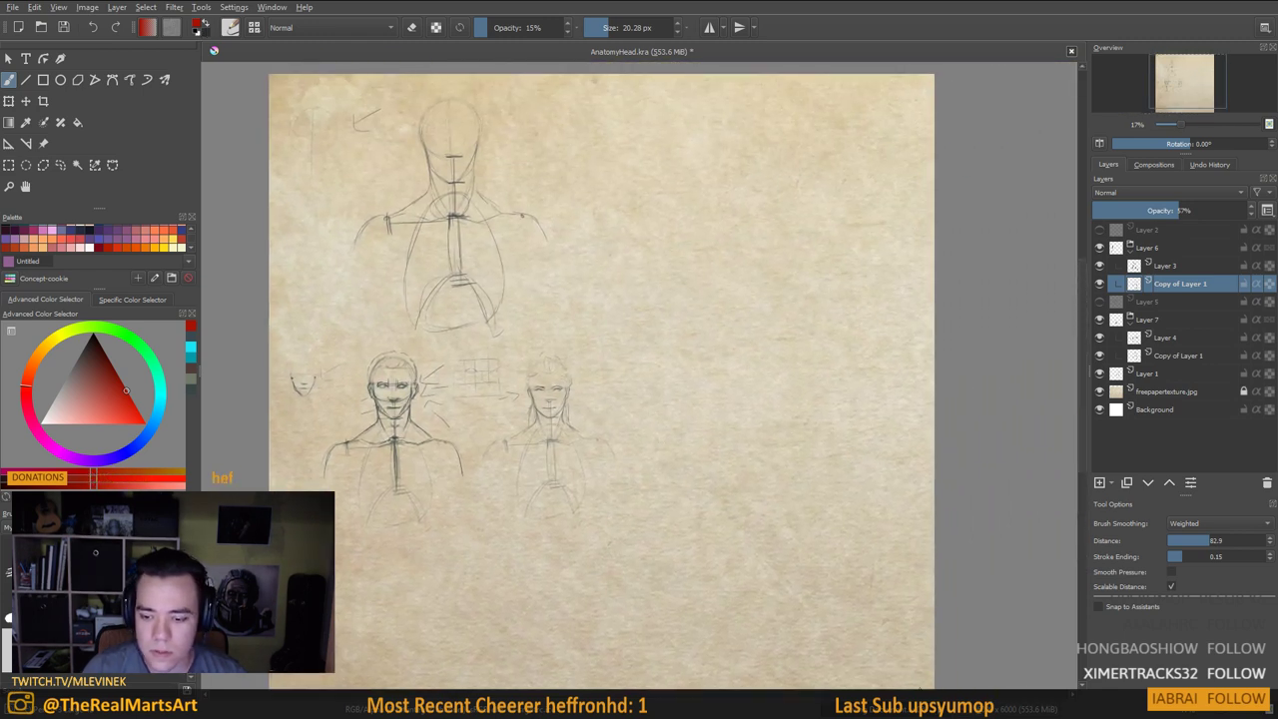
# Save AnatomyHead.kra and close the document
pyautogui.hotkey('ctrl', 's')
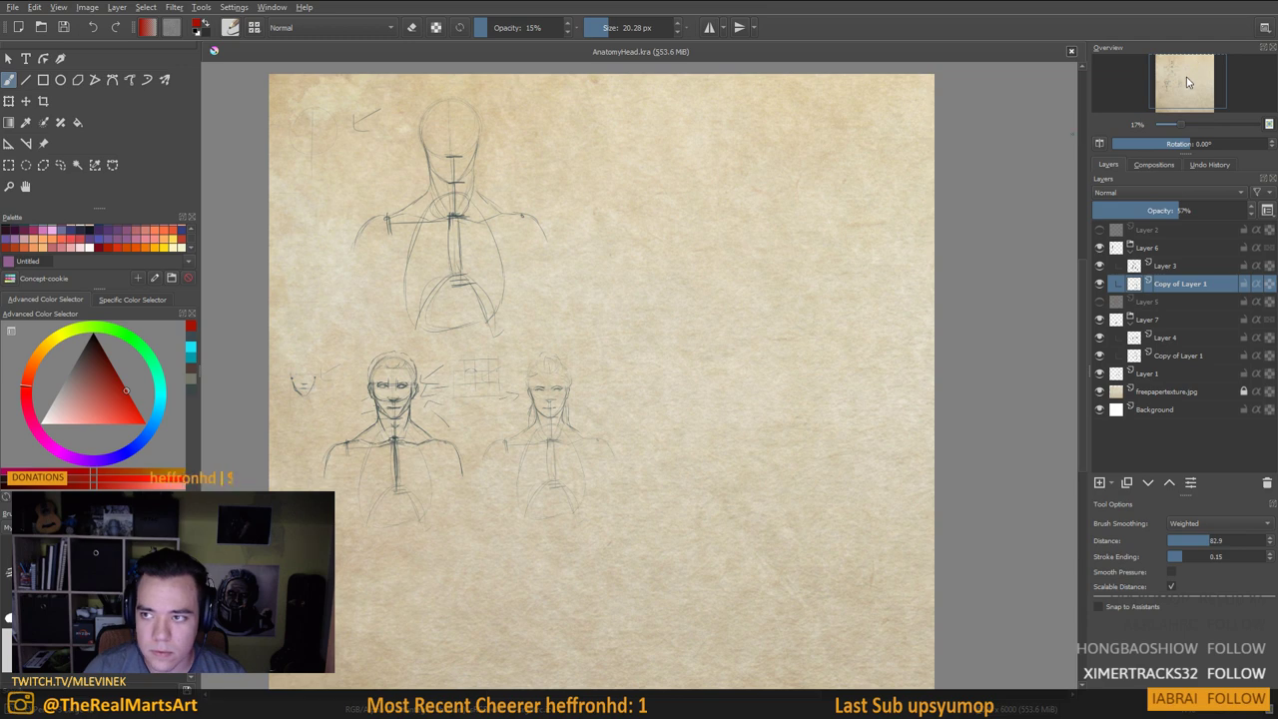
pyautogui.moveTo(1189, 82); pyautogui.dragTo(1177, 85)
pyautogui.click(28, 120)
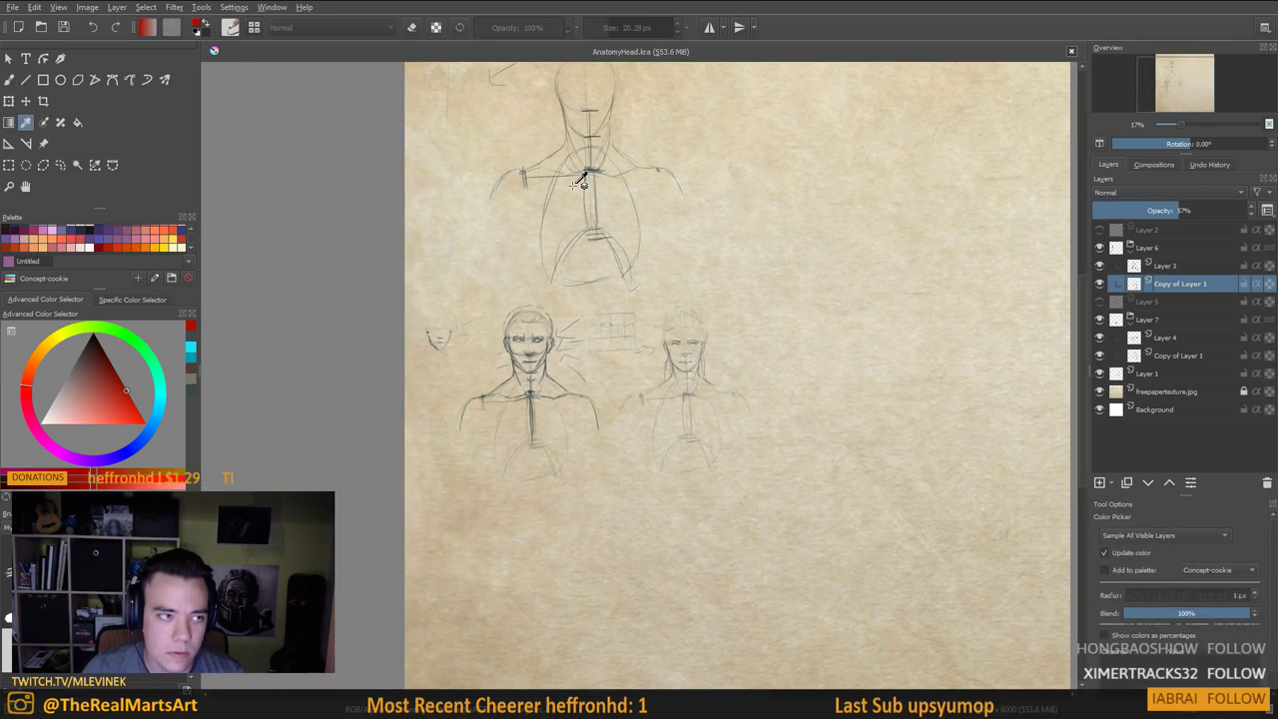
pyautogui.click(21, 85)
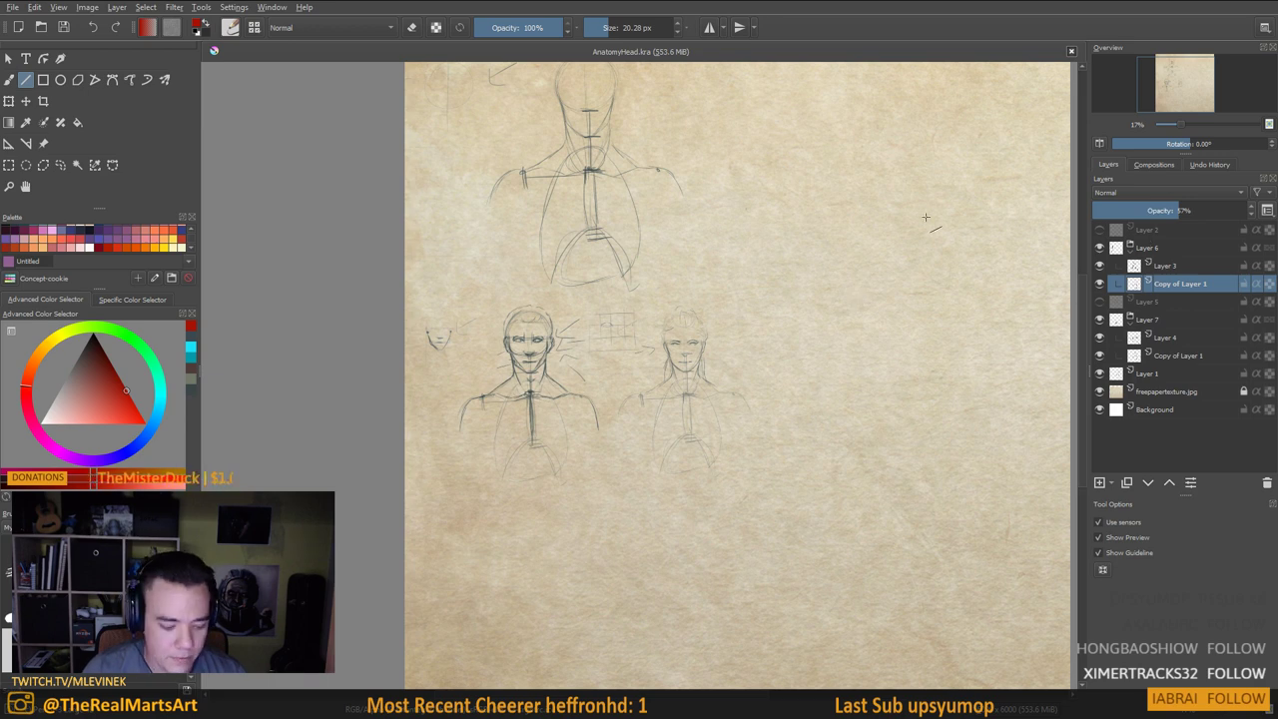
pyautogui.click(1071, 53)
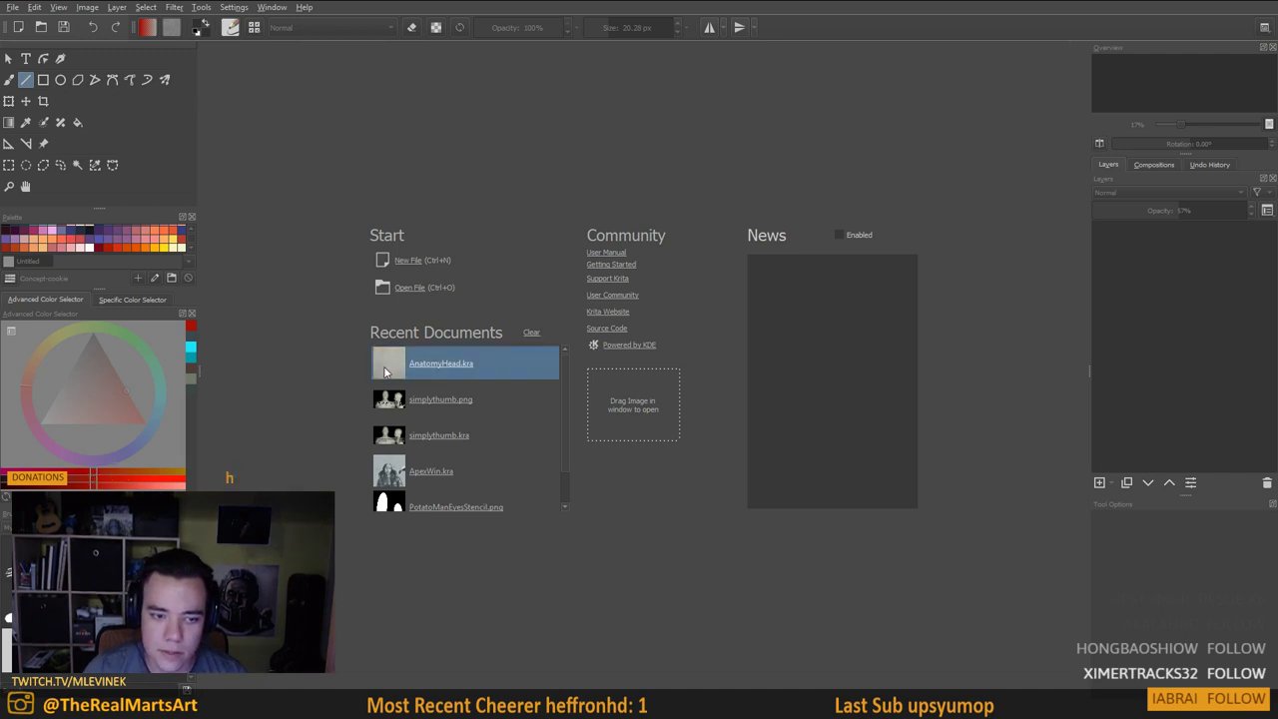
# Reopen AnatomyHead.kra from the recent documents
pyautogui.click(512, 387)
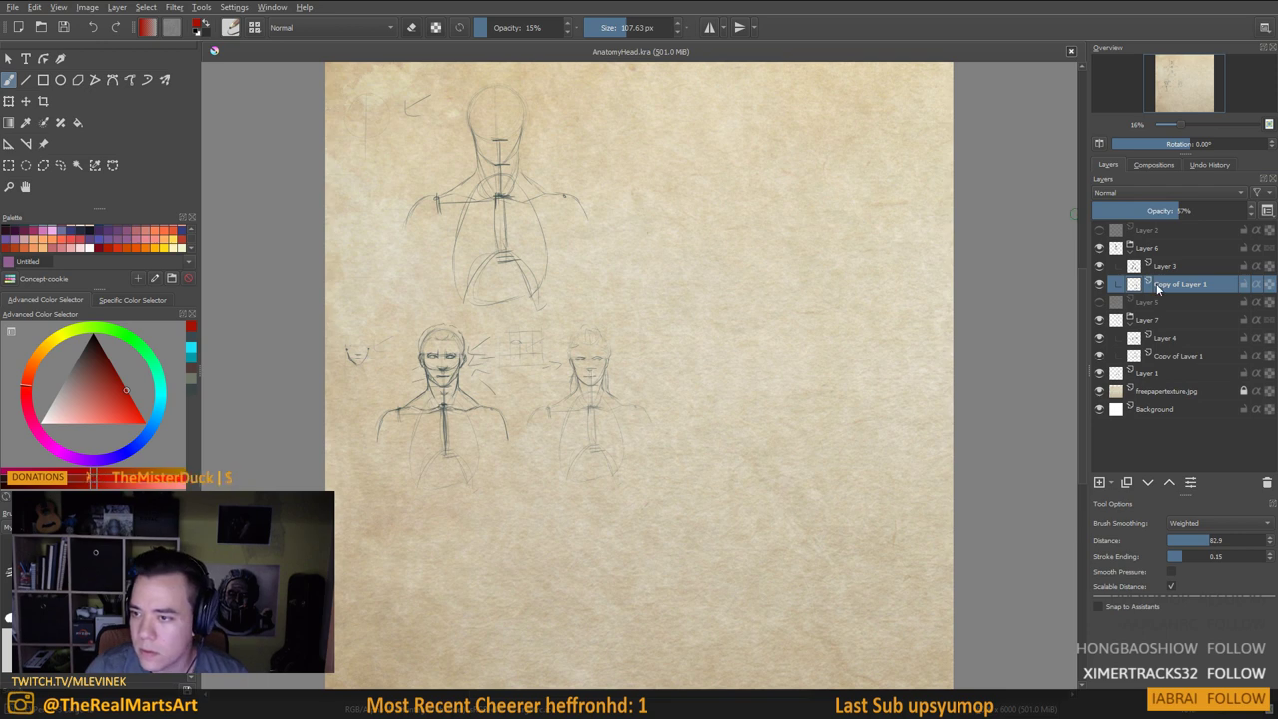
pyautogui.click(1100, 284)
pyautogui.click(1100, 284)
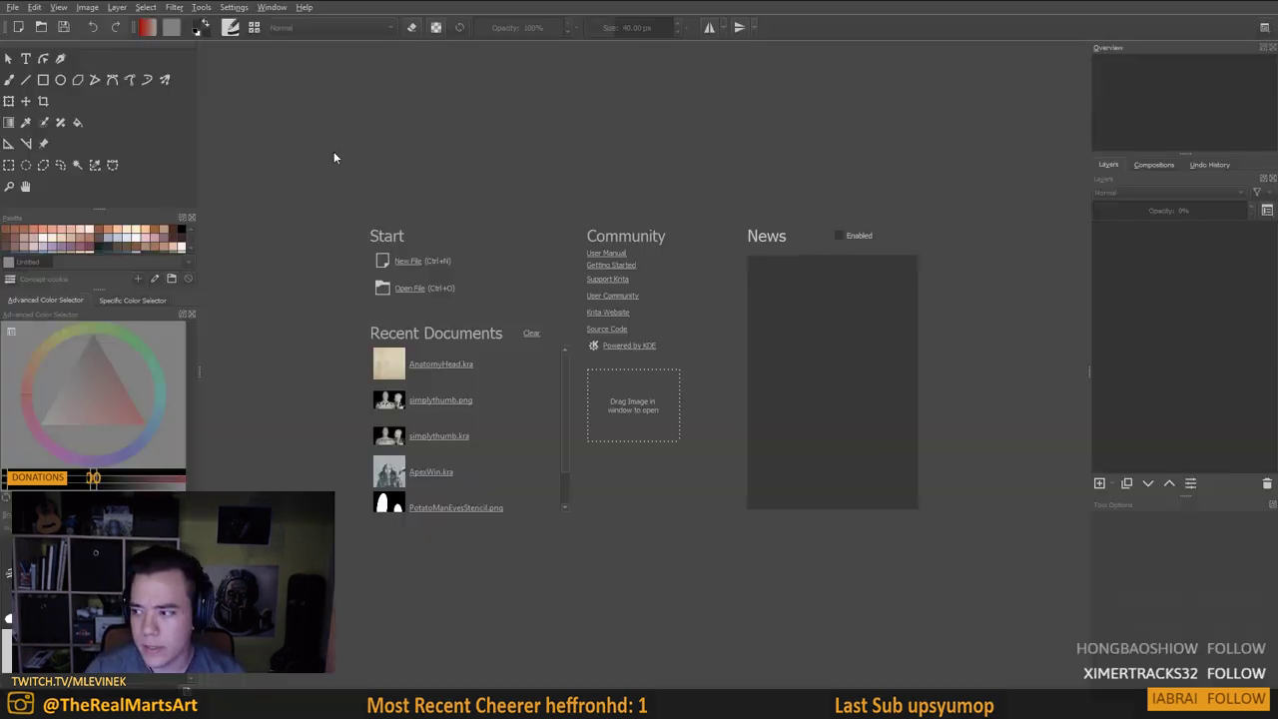
pyautogui.moveTo(463, 3); pyautogui.dragTo(541, 3)
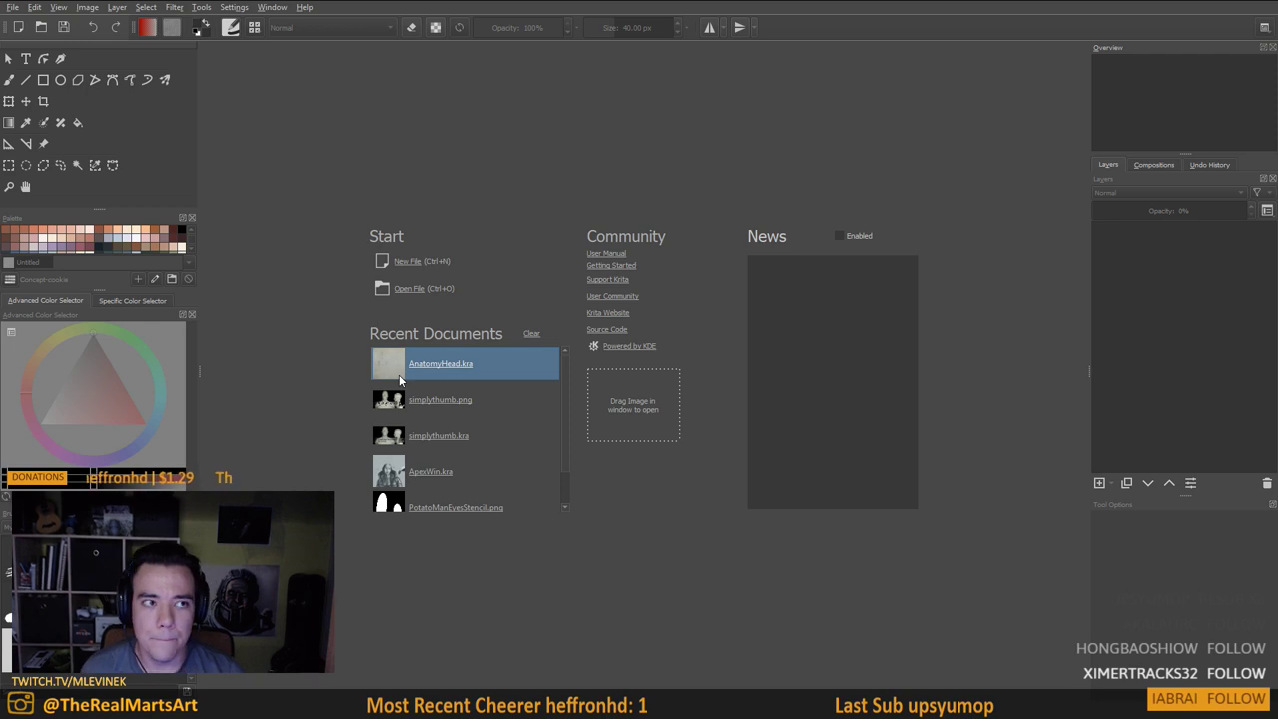
pyautogui.click(400, 372)
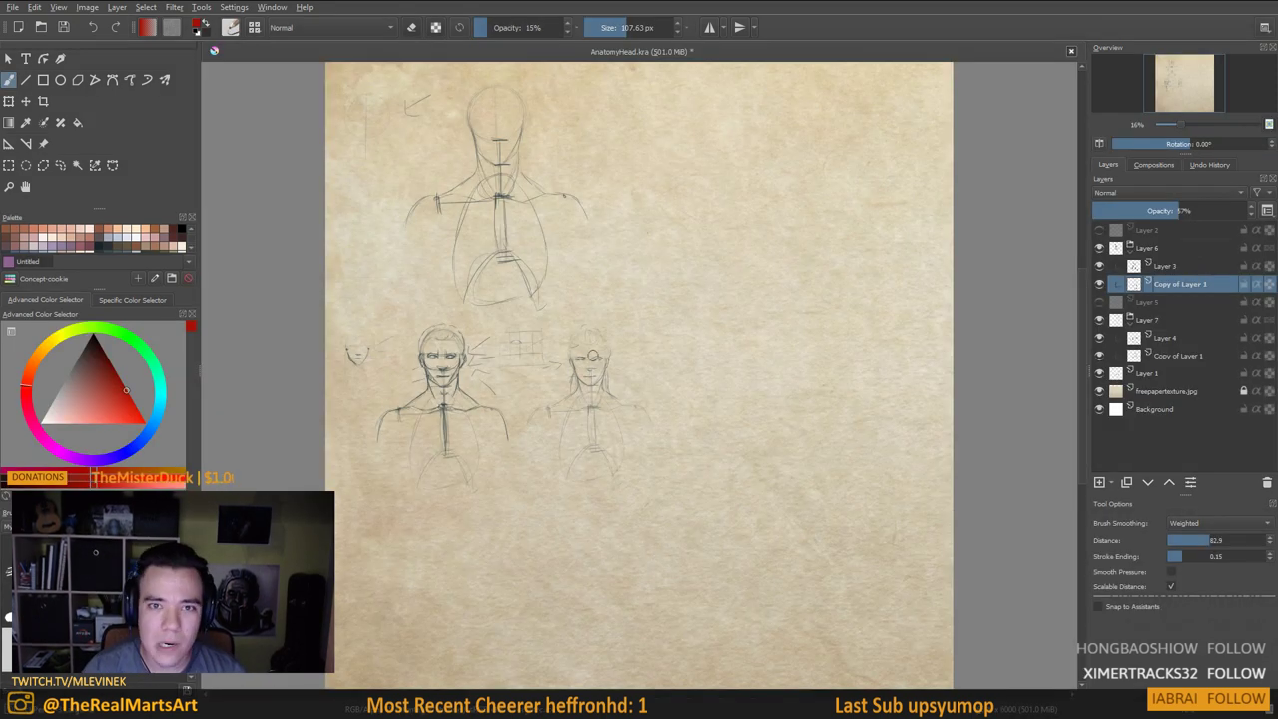
# Reduce the brush size to about 24 px and sample the dark line colour from the large construction sketch
pyautogui.scroll(1, 611, 345)
pyautogui.scroll(-2, 611, 346)
pyautogui.scroll(2, 612, 347)
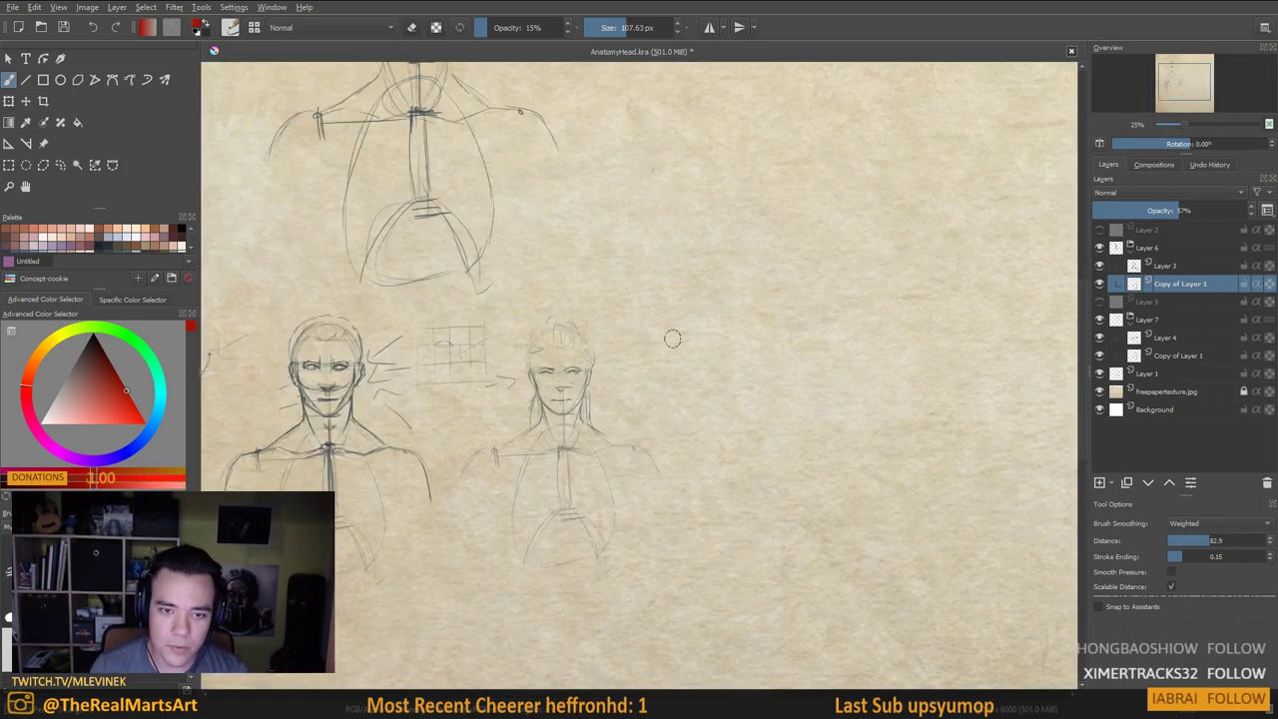
pyautogui.moveTo(789, 278); pyautogui.dragTo(736, 277)
pyautogui.moveTo(754, 240)
pyautogui.mouseDown()
pyautogui.moveTo(792, 237)
pyautogui.moveTo(805, 347)
pyautogui.mouseUp()
pyautogui.hotkey('ctrl', 'z')
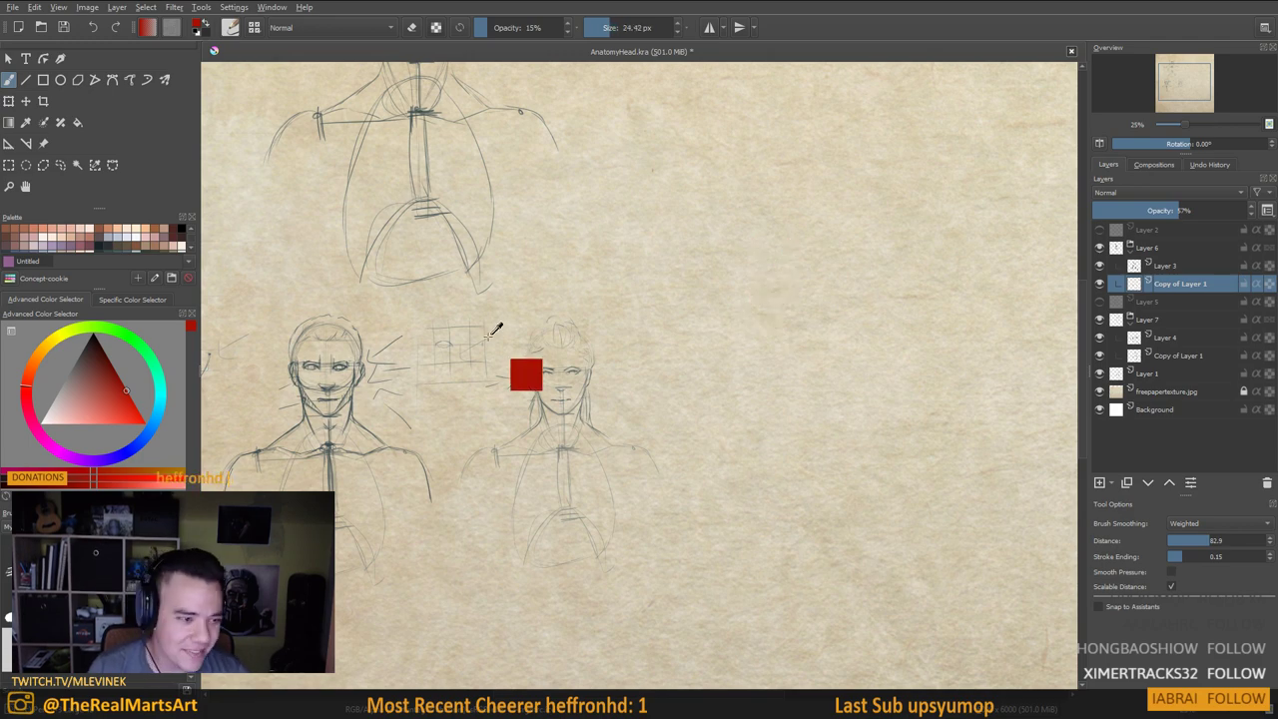
pyautogui.scroll(5, 423, 294)
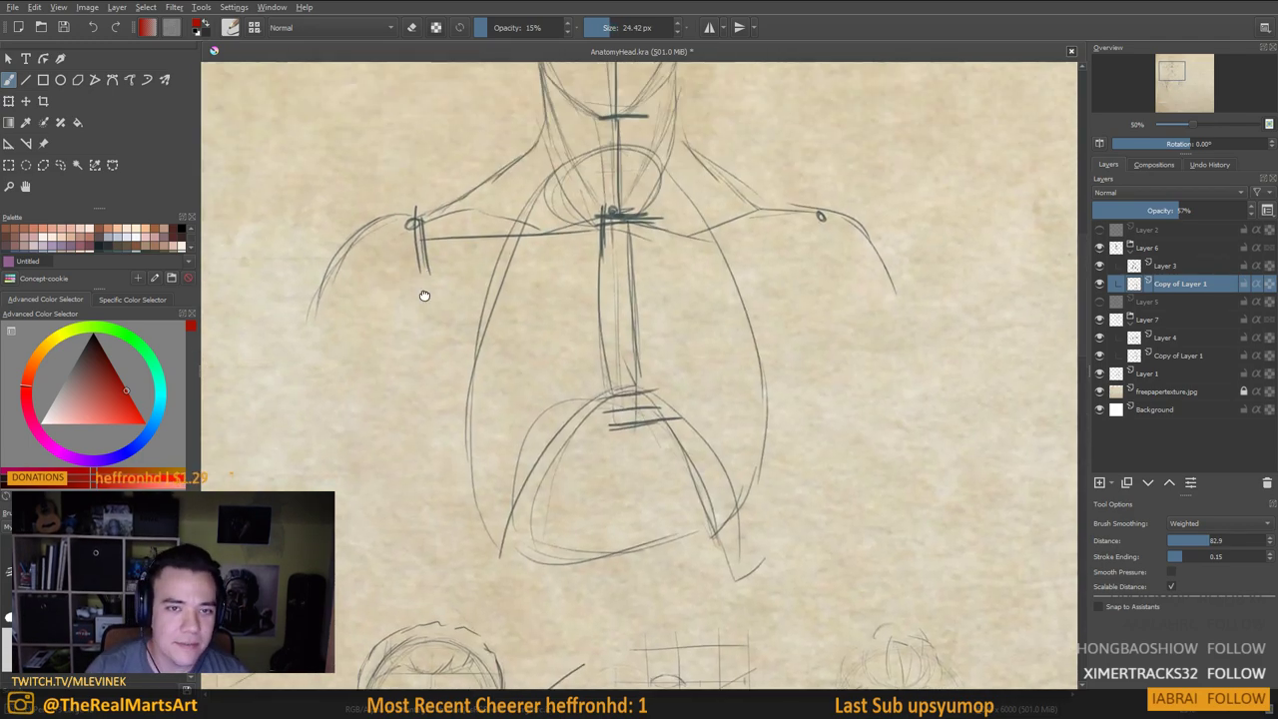
pyautogui.keyDown('ctrl'); pyautogui.click(556, 268); pyautogui.keyUp('ctrl')
# Show Layer 5 and scale down its red skeleton, aligning it over the small long-haired bust
pyautogui.scroll(-8, 556, 268)
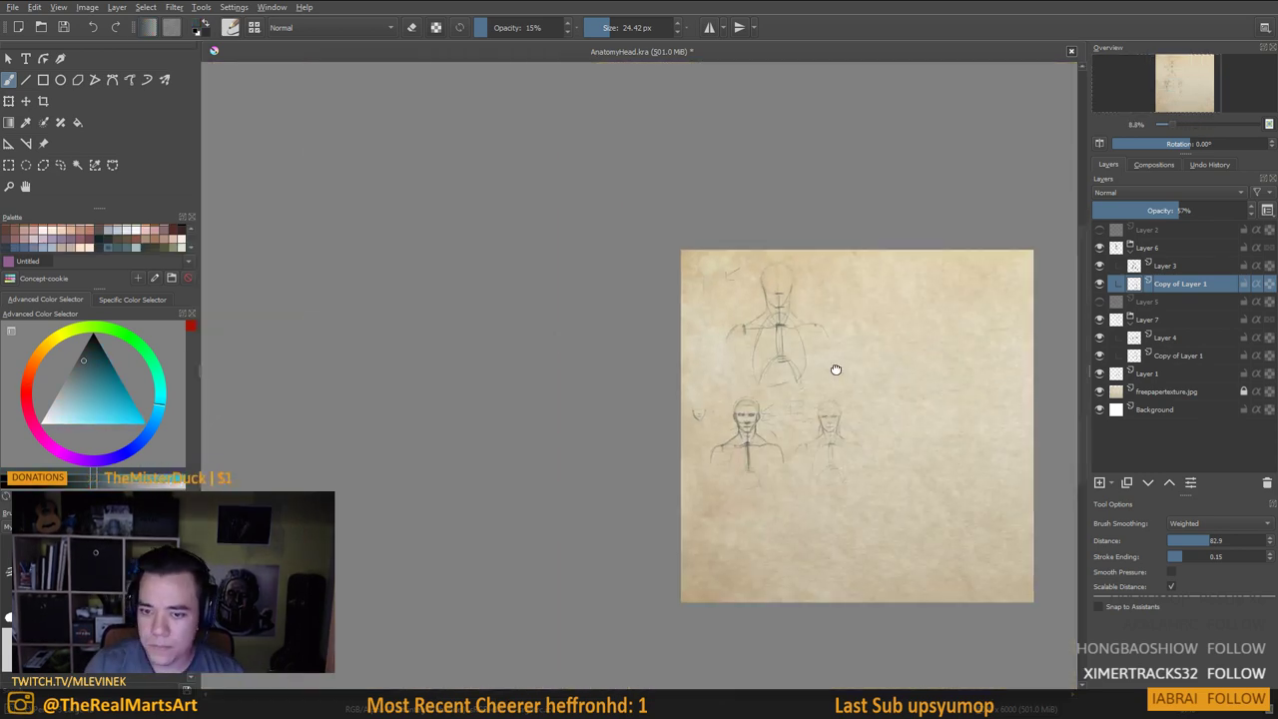
pyautogui.click(1099, 302)
pyautogui.click(1154, 301)
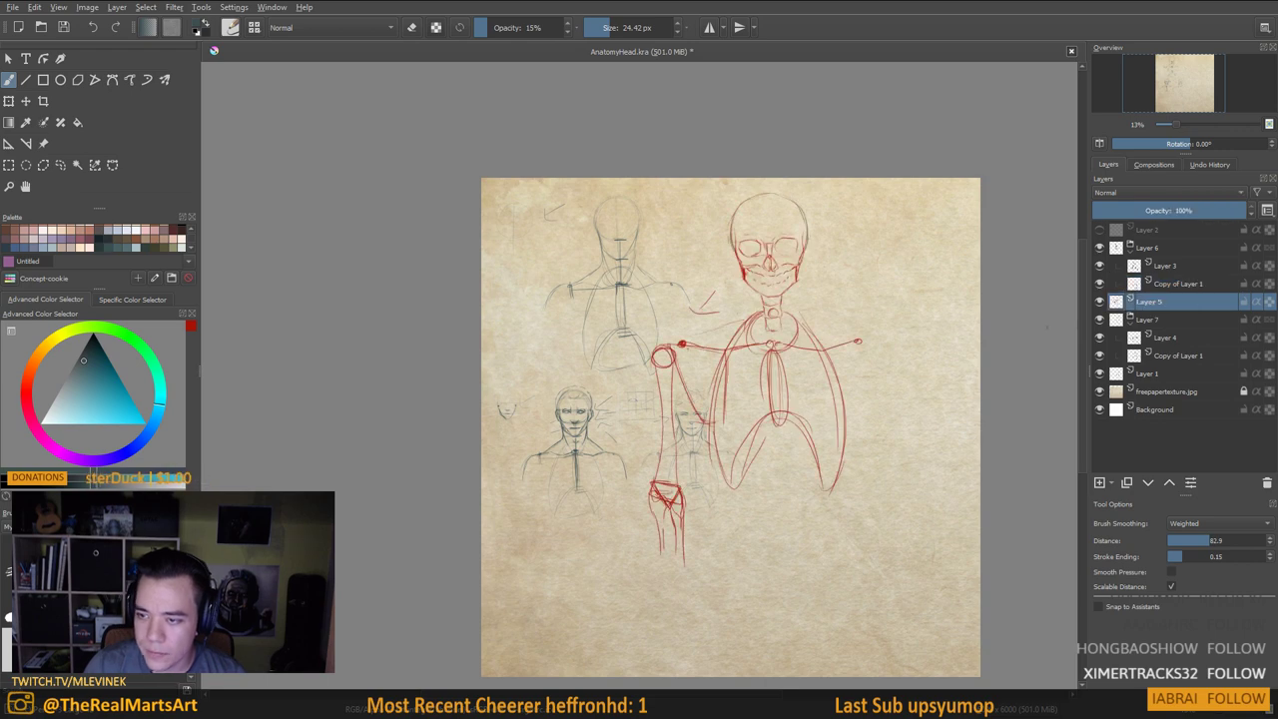
pyautogui.hotkey('ctrl', 't')
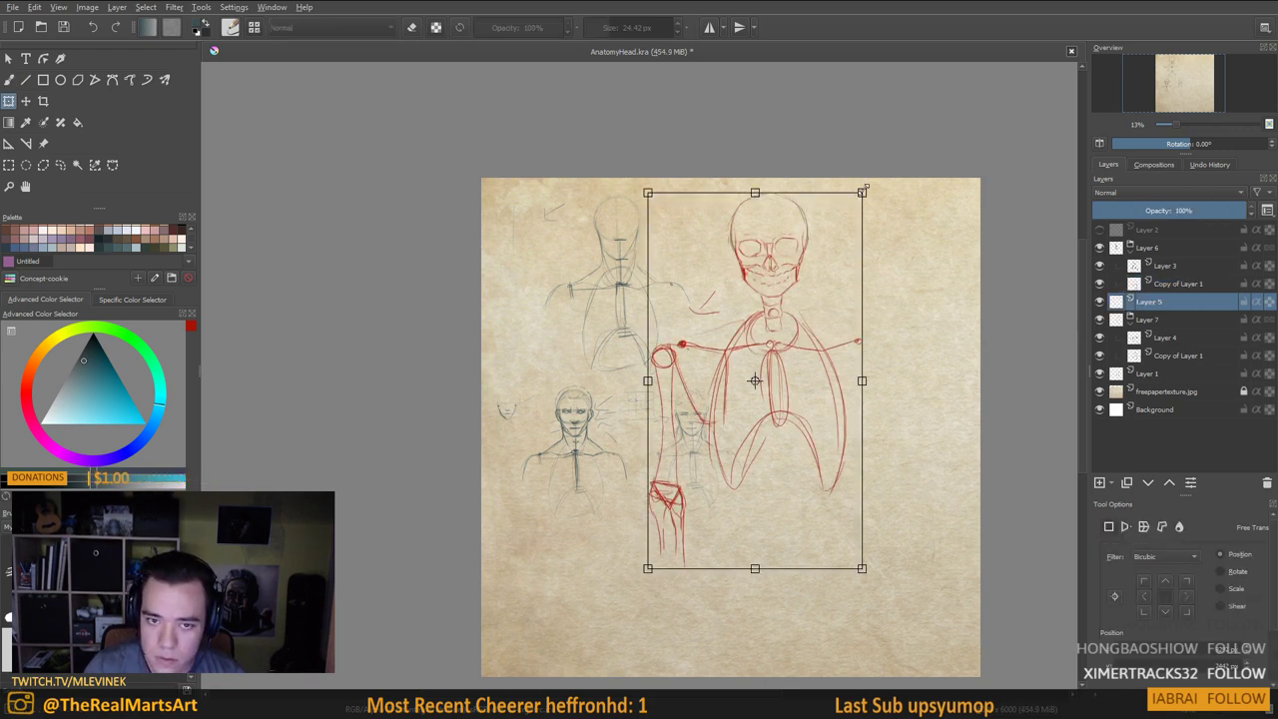
pyautogui.moveTo(862, 193)
pyautogui.mouseDown()
pyautogui.moveTo(723, 329)
pyautogui.moveTo(691, 398)
pyautogui.mouseUp()
pyautogui.scroll(4, 728, 510)
pyautogui.moveTo(597, 412); pyautogui.dragTo(586, 312)
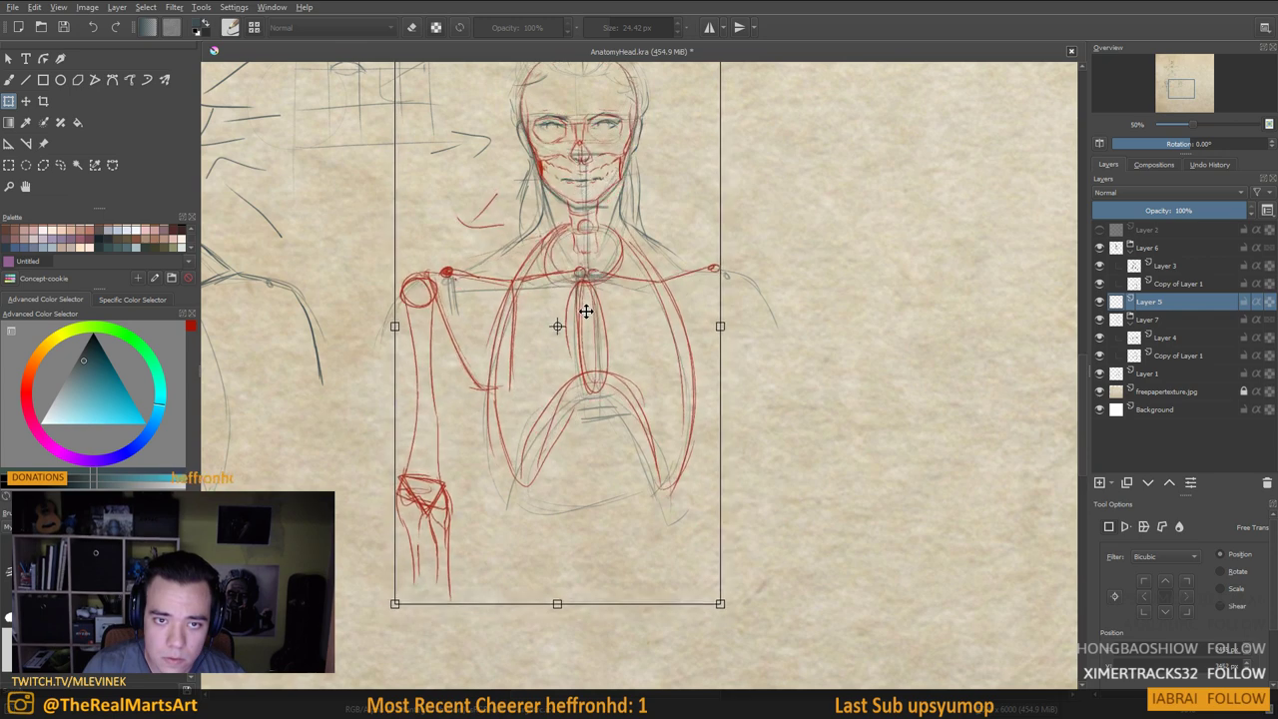
pyautogui.moveTo(720, 604); pyautogui.dragTo(731, 616)
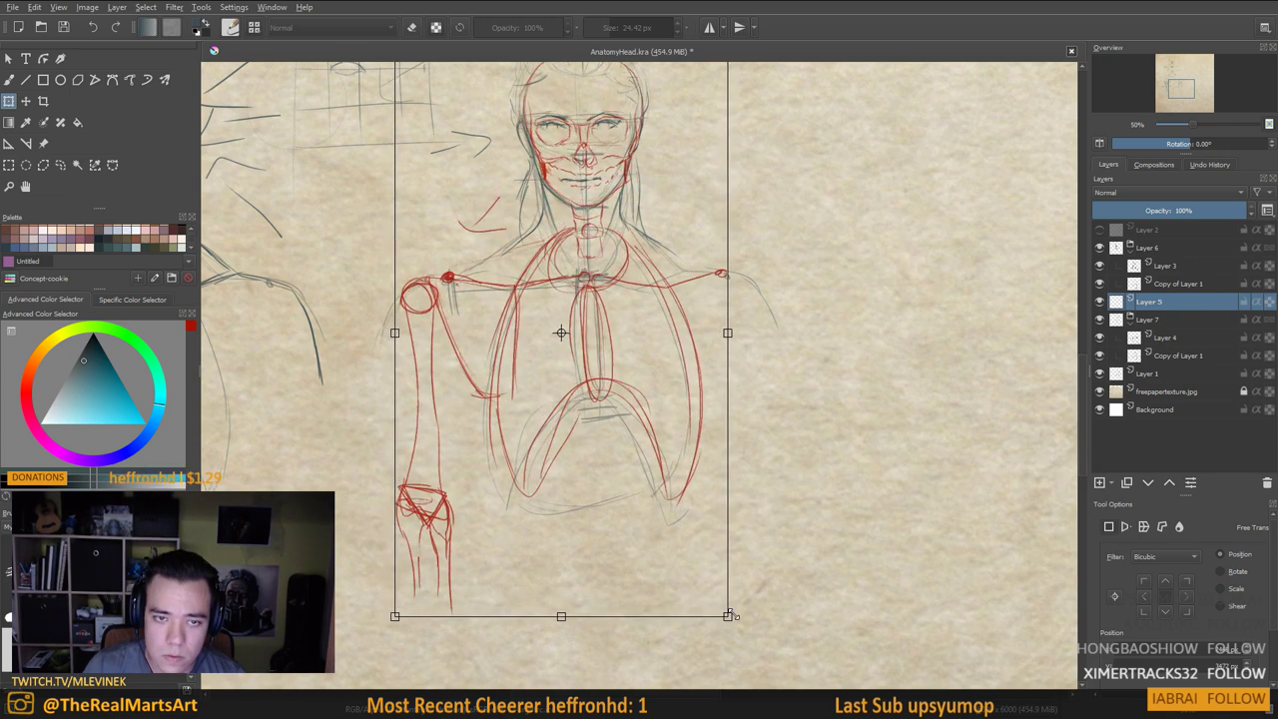
pyautogui.moveTo(676, 565); pyautogui.dragTo(672, 561)
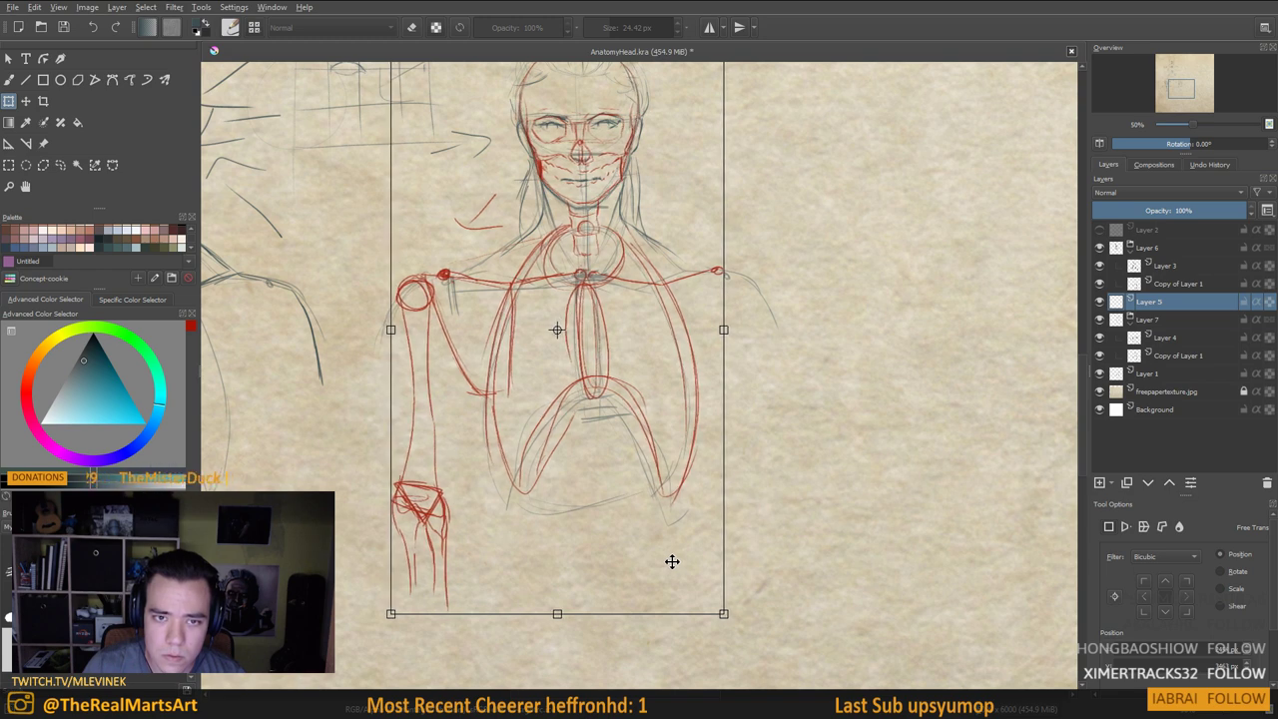
pyautogui.press('Return')
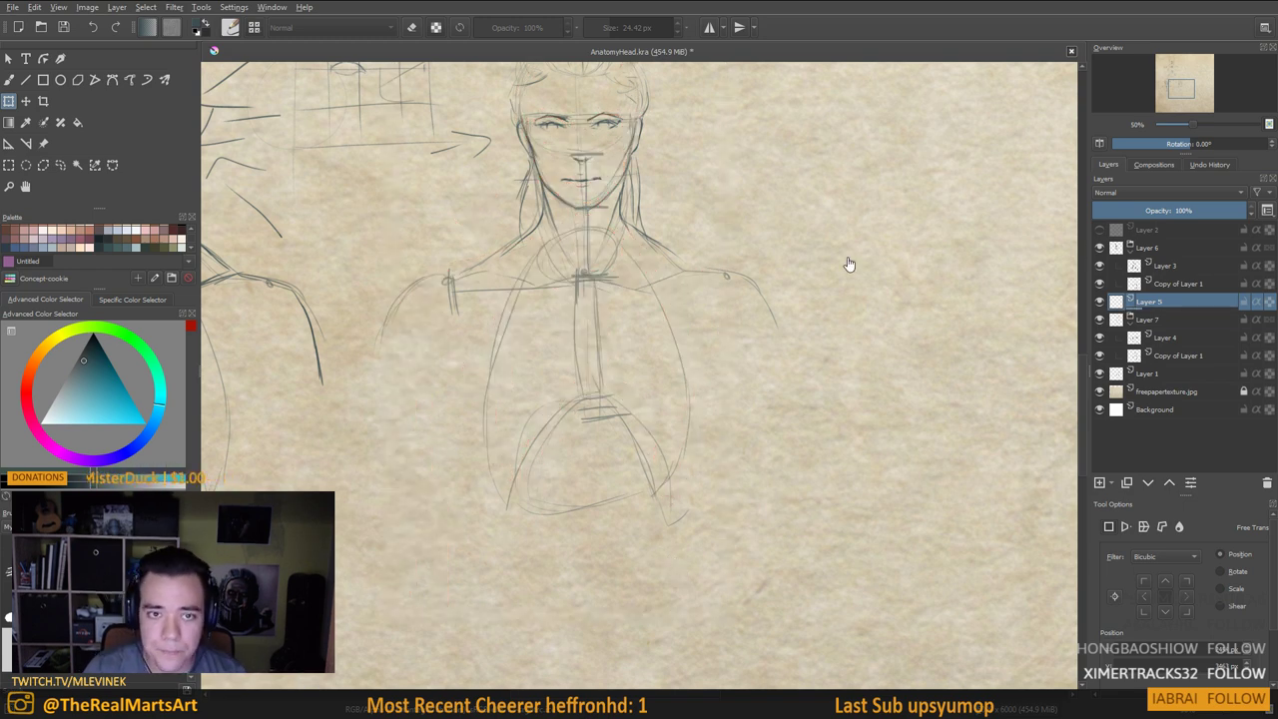
# Duplicate Layer 4 inside the Layer 7 group to darken the long-haired bust's lines
pyautogui.scroll(-3, 746, 247)
pyautogui.scroll(2, 746, 247)
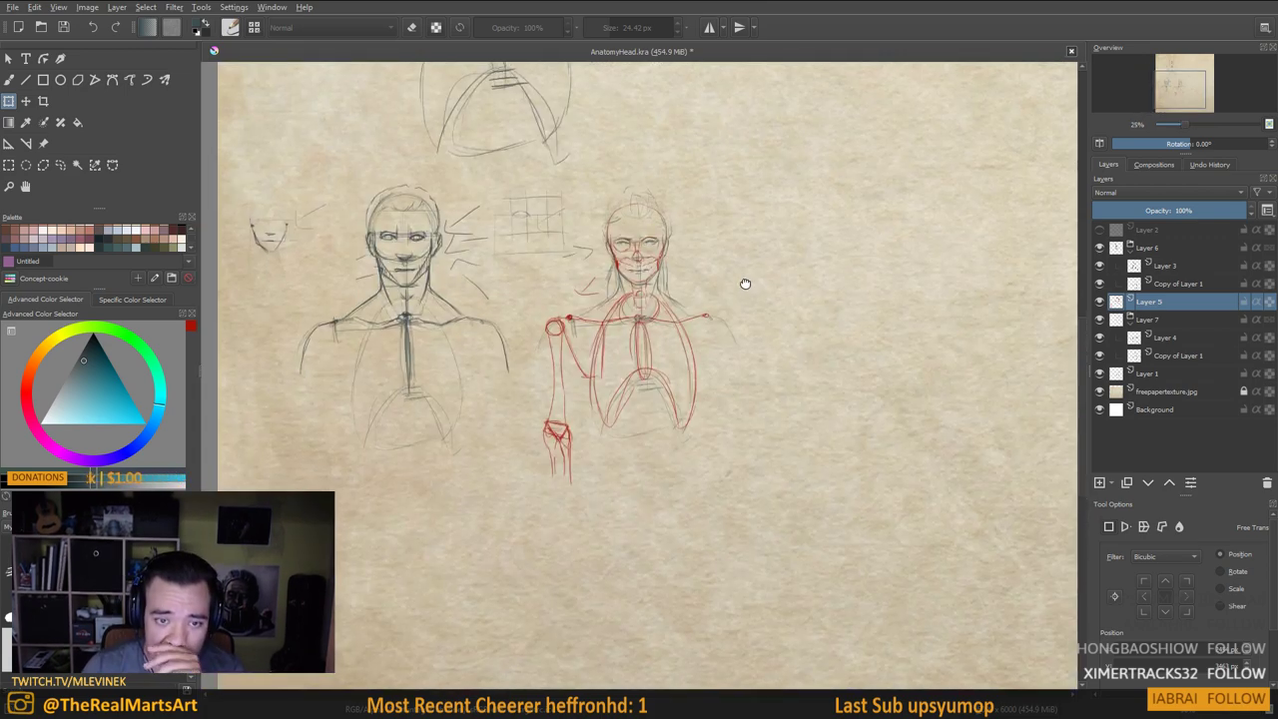
pyautogui.scroll(1, 750, 303)
pyautogui.click(1158, 319)
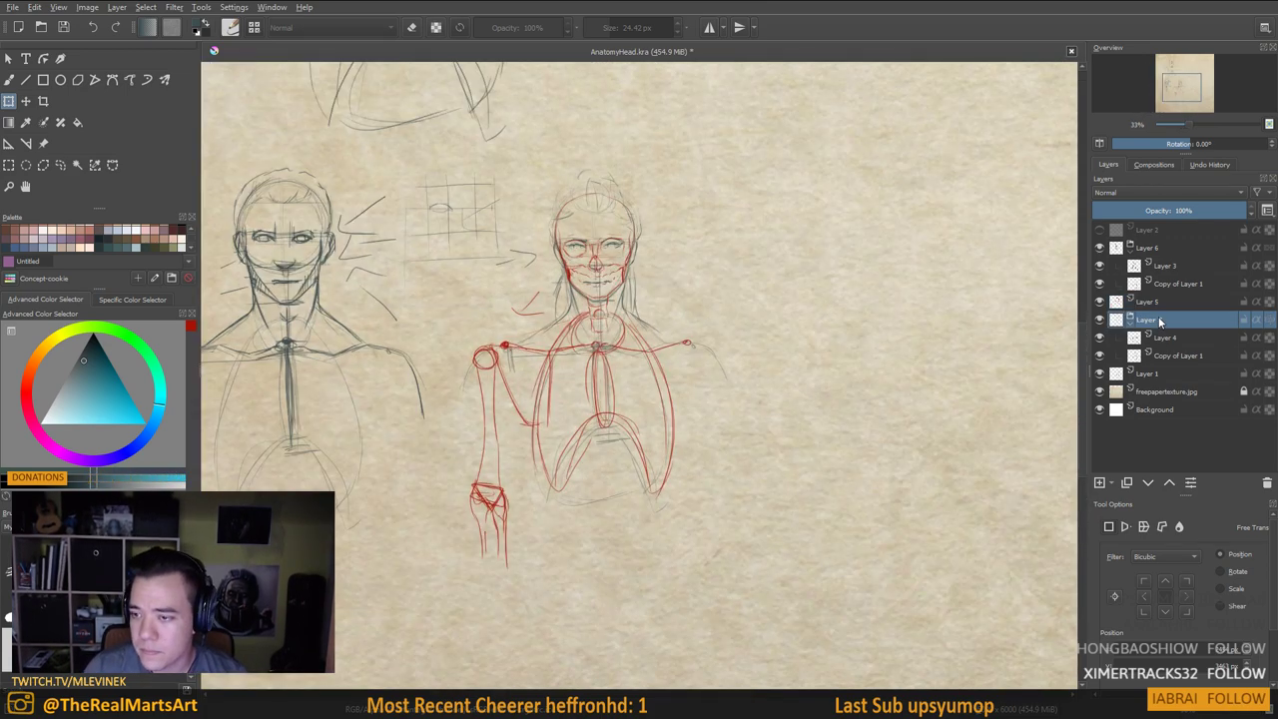
pyautogui.click(1162, 337)
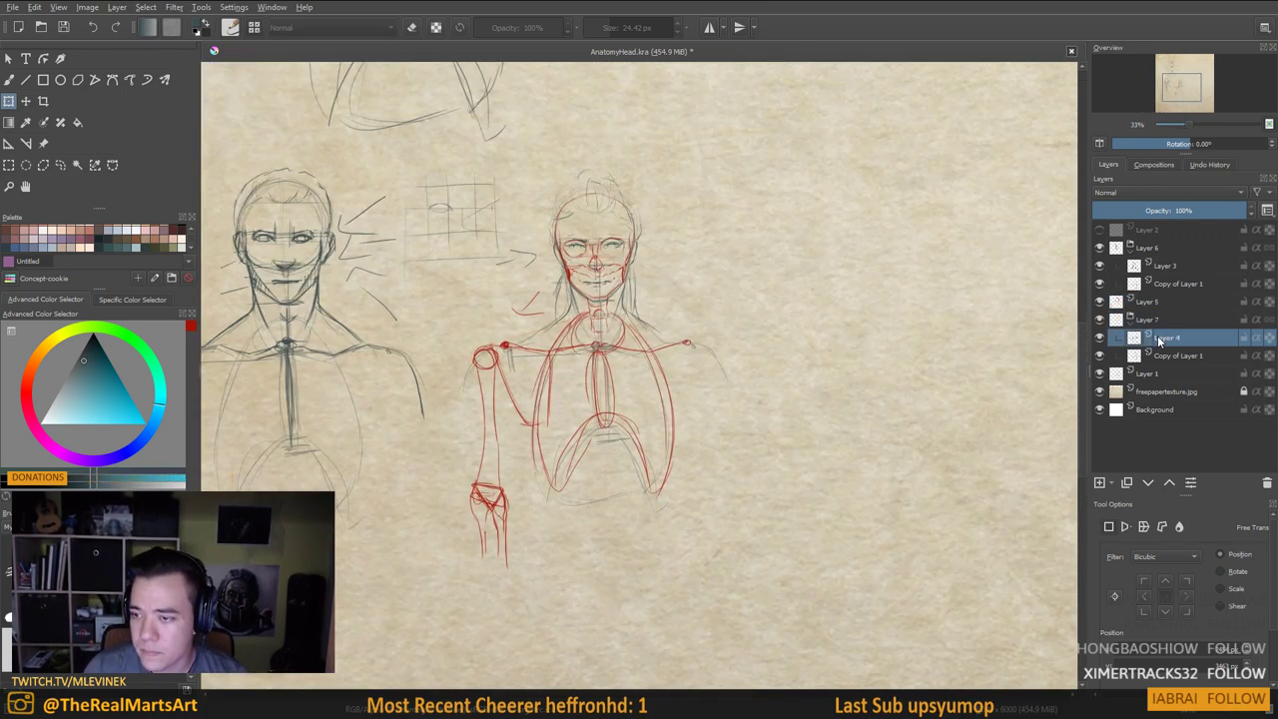
pyautogui.click(1127, 482)
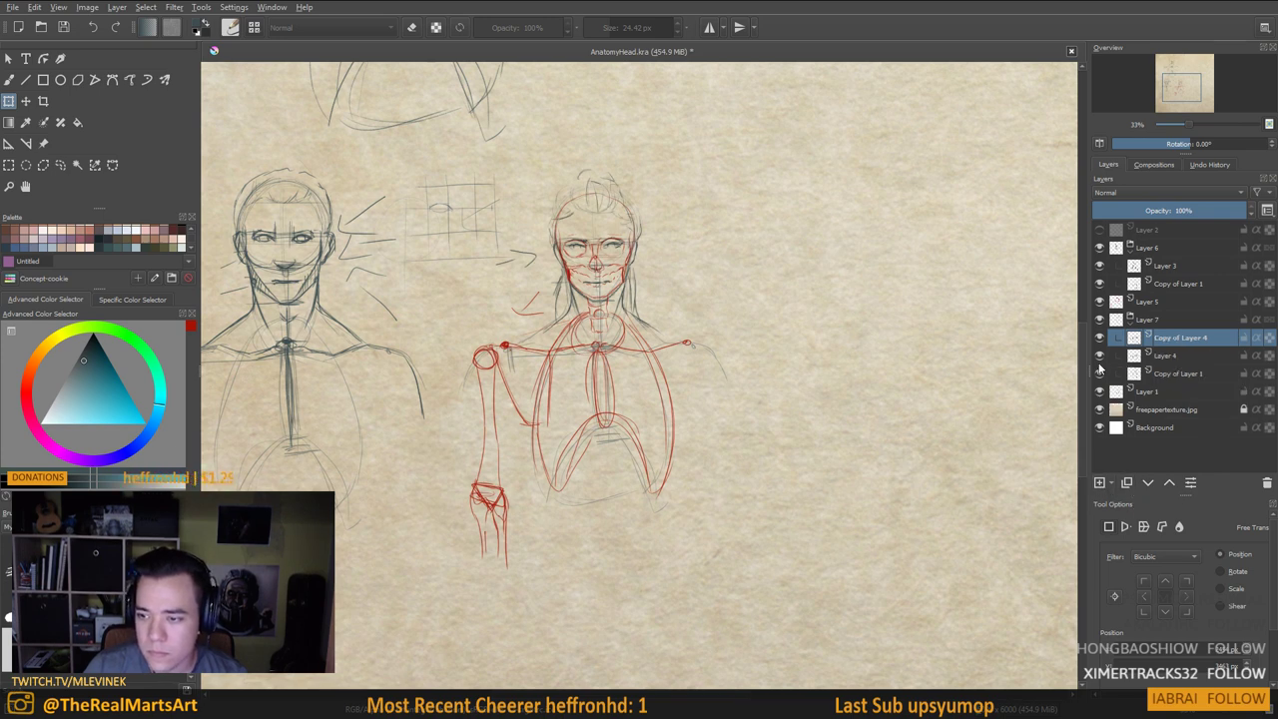
# Move the Layer 5 skeleton into the Layer 7 group and hide it
pyautogui.moveTo(1103, 337)
pyautogui.mouseDown()
pyautogui.moveTo(1103, 311)
pyautogui.moveTo(1167, 338)
pyautogui.moveTo(1162, 302)
pyautogui.mouseUp()
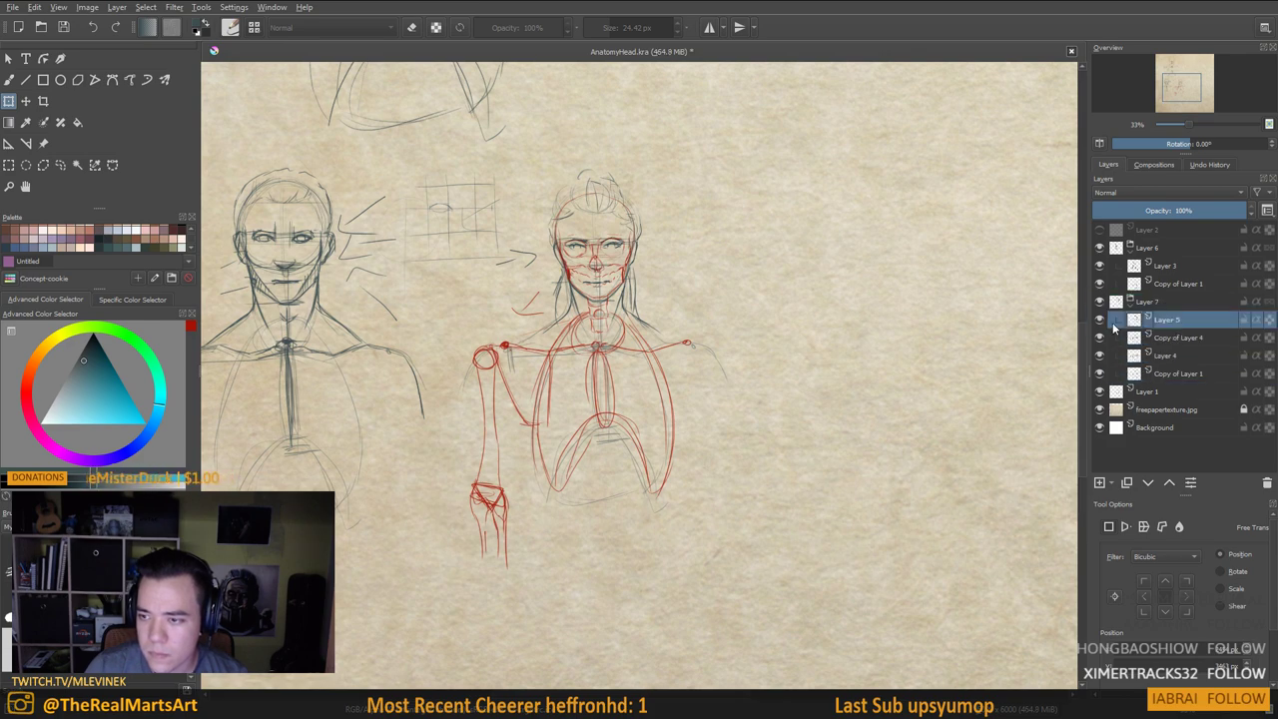
pyautogui.click(1100, 321)
pyautogui.scroll(-4, 705, 286)
pyautogui.scroll(3, 707, 287)
pyautogui.moveTo(716, 276); pyautogui.dragTo(745, 393)
pyautogui.scroll(1, 745, 301)
pyautogui.scroll(-2, 739, 388)
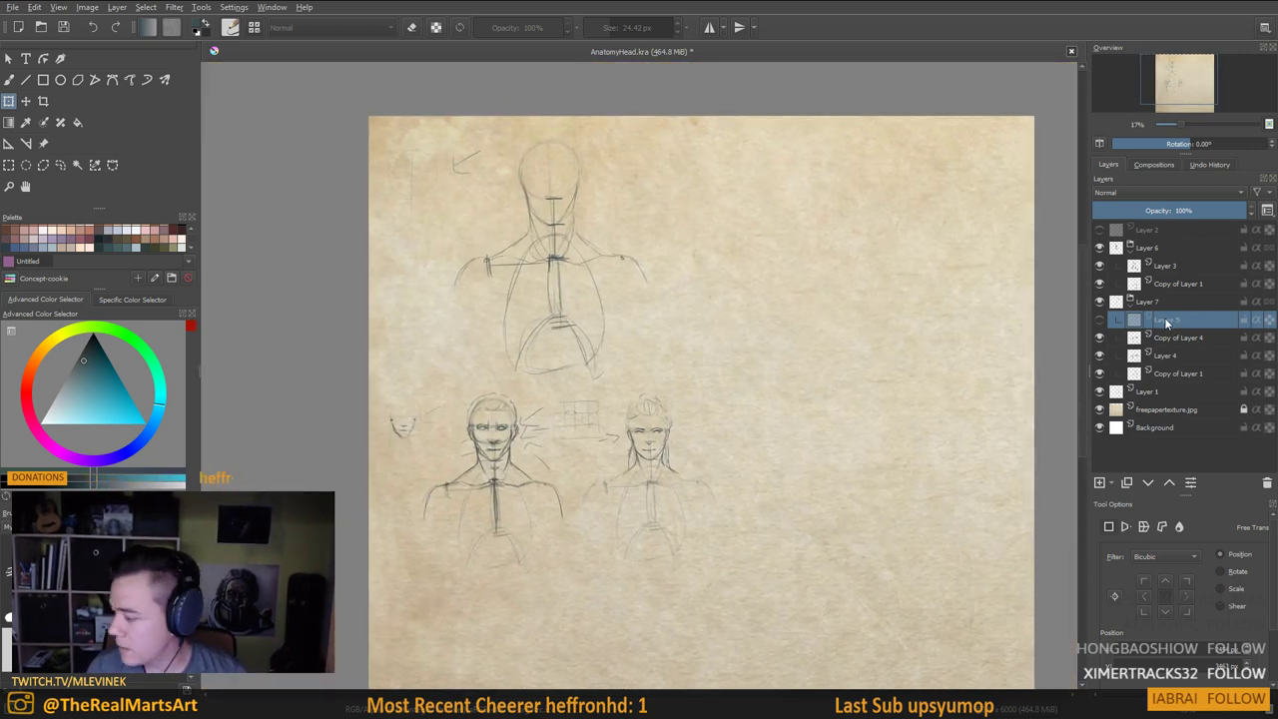
# Switch to the Freehand Brush and add a new paint layer above the Layer 6 group, collapsing both groups
pyautogui.press('b')
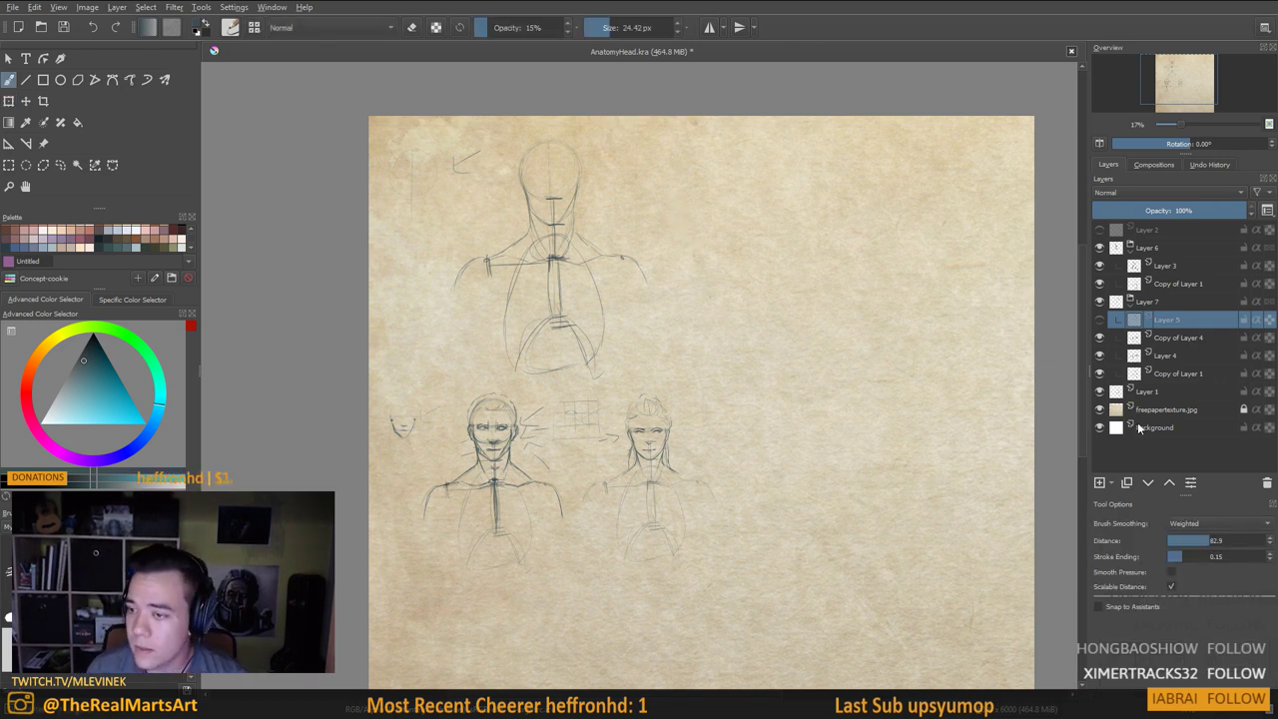
pyautogui.press('Insert')
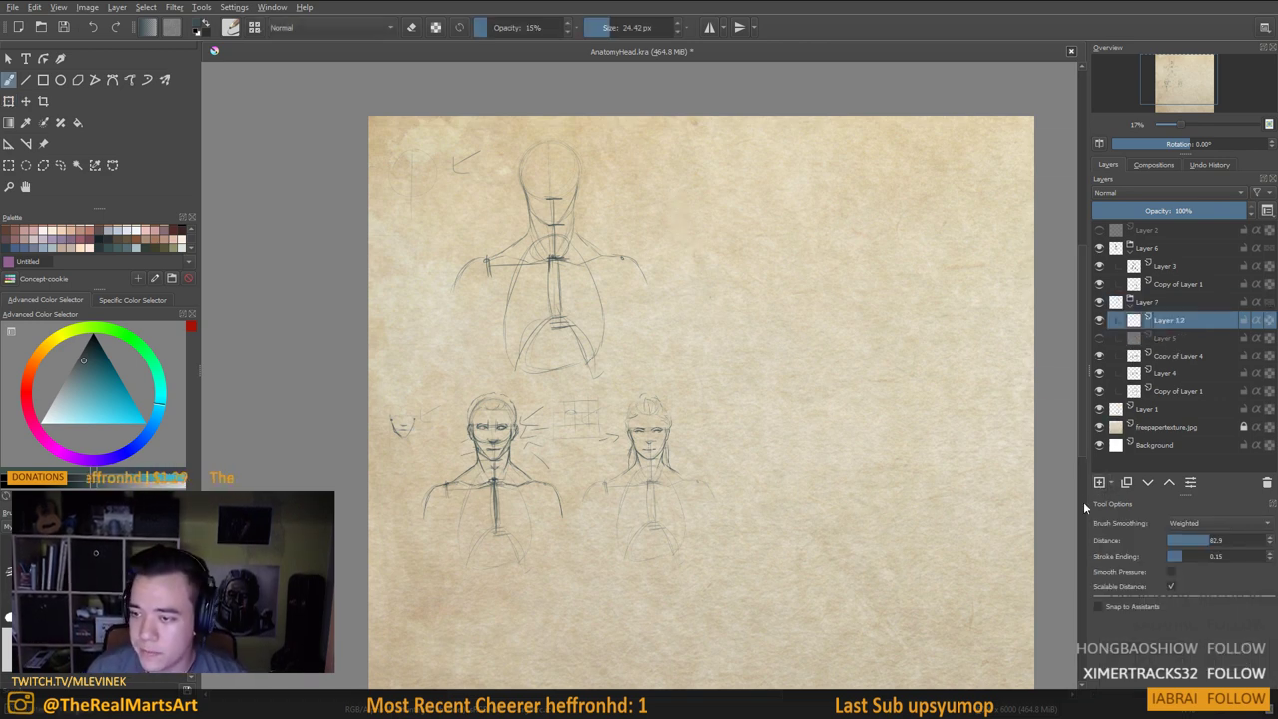
pyautogui.moveTo(1179, 312); pyautogui.dragTo(1139, 249)
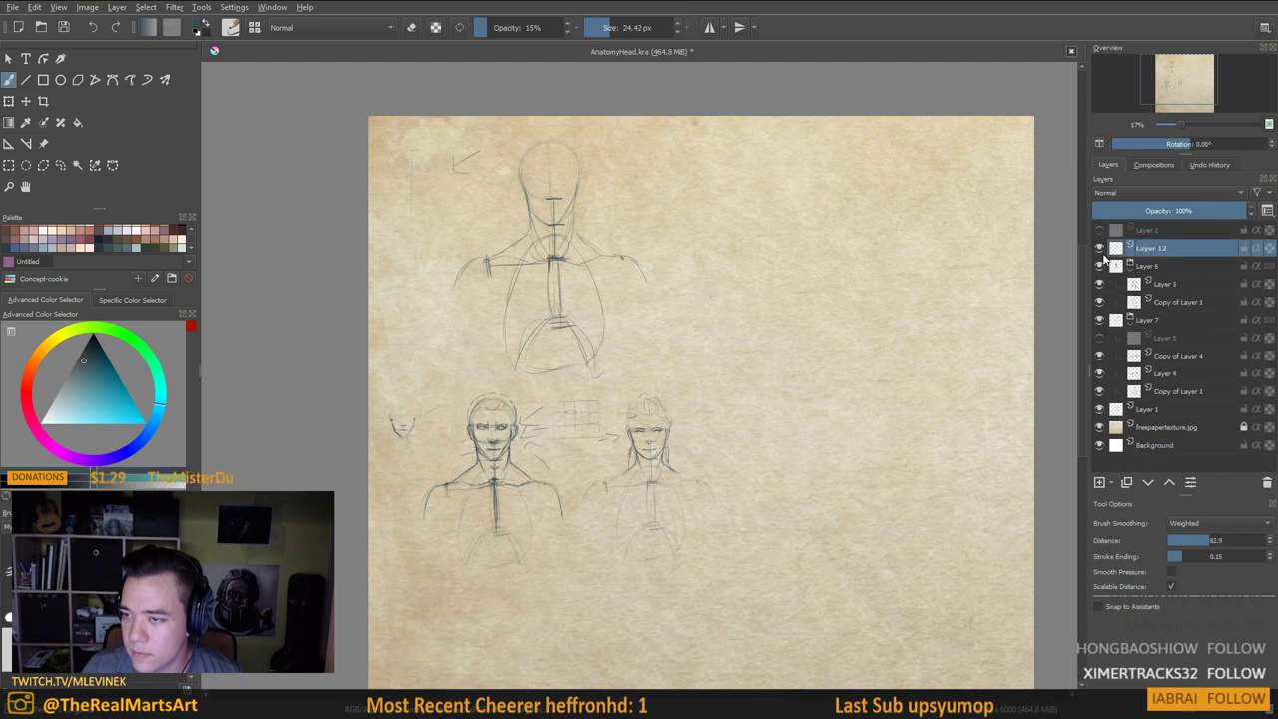
pyautogui.click(1130, 266)
pyautogui.click(1130, 284)
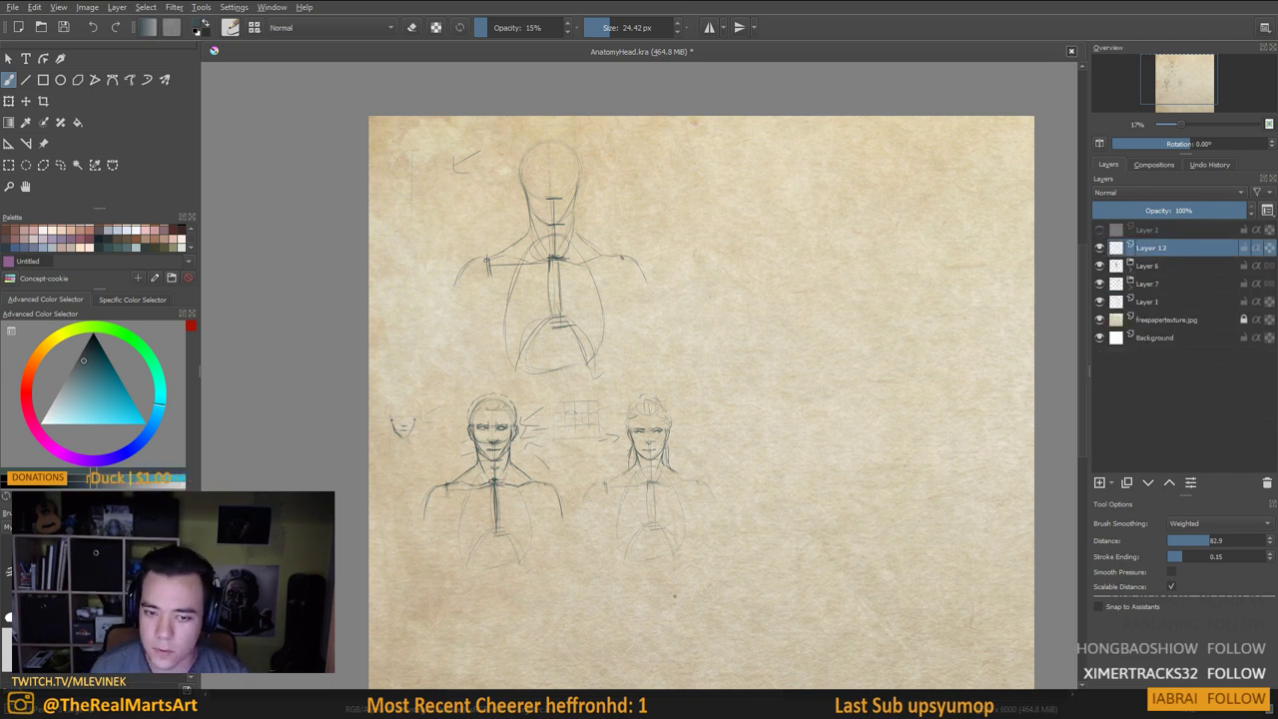
pyautogui.moveTo(777, 355)
pyautogui.mouseDown()
pyautogui.moveTo(696, 402)
pyautogui.moveTo(747, 312)
pyautogui.mouseUp()
pyautogui.moveTo(707, 357); pyautogui.dragTo(696, 420)
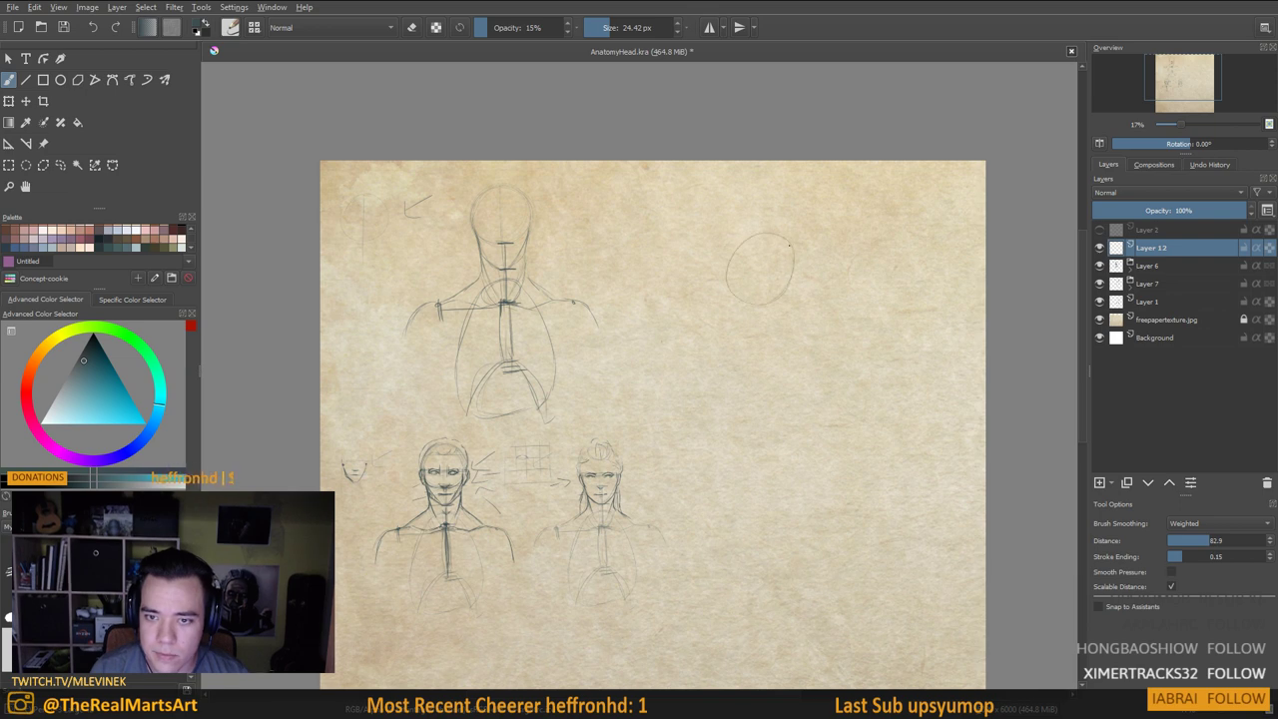
pyautogui.hotkey('ctrl', 'z')
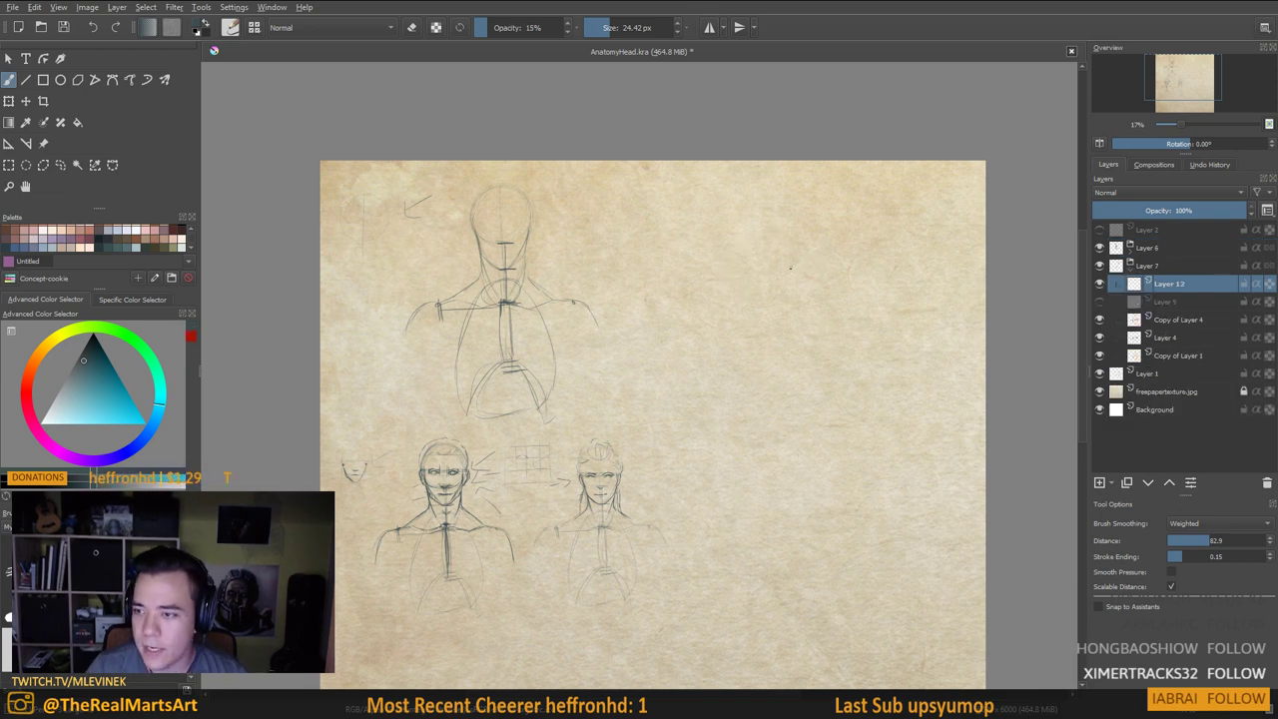
# Move the new paint layer out of the Layer 7 group to above the Layer 6 group and collapse the groups
pyautogui.scroll(1, 796, 266)
pyautogui.hotkey('ctrl', 'pageup')
pyautogui.hotkey('ctrl', 'pageup')
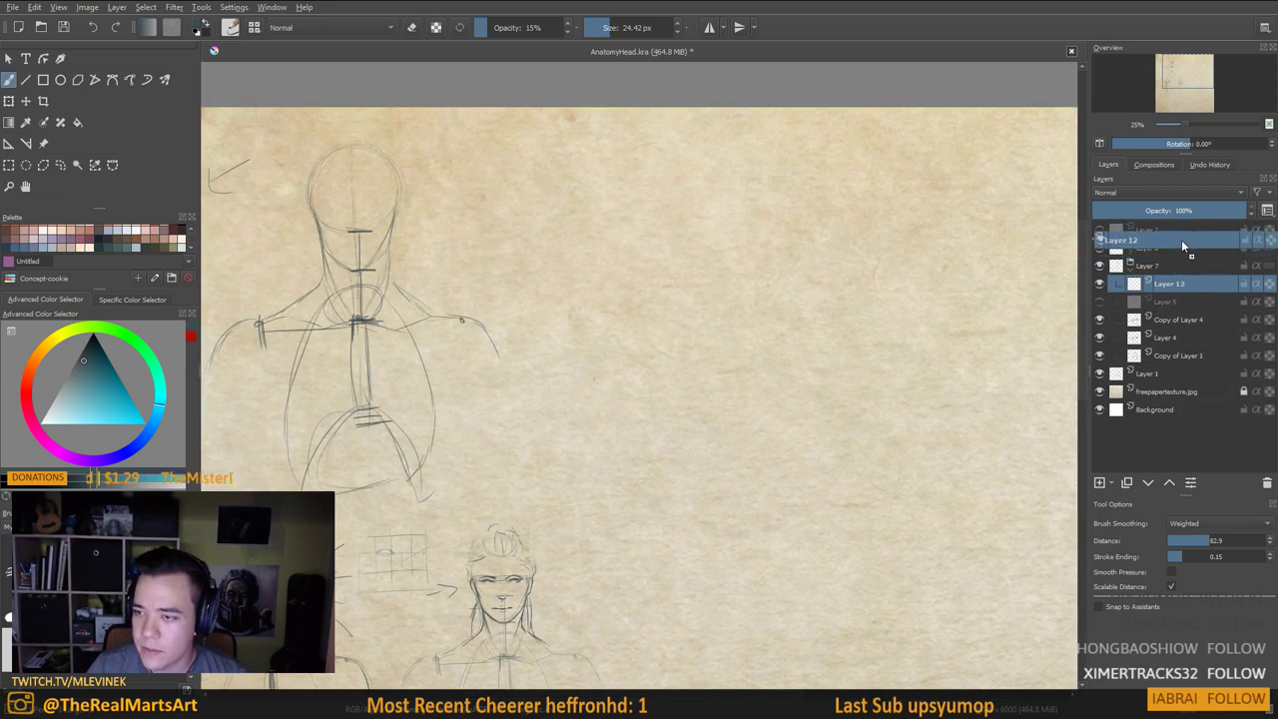
pyautogui.click(1130, 286)
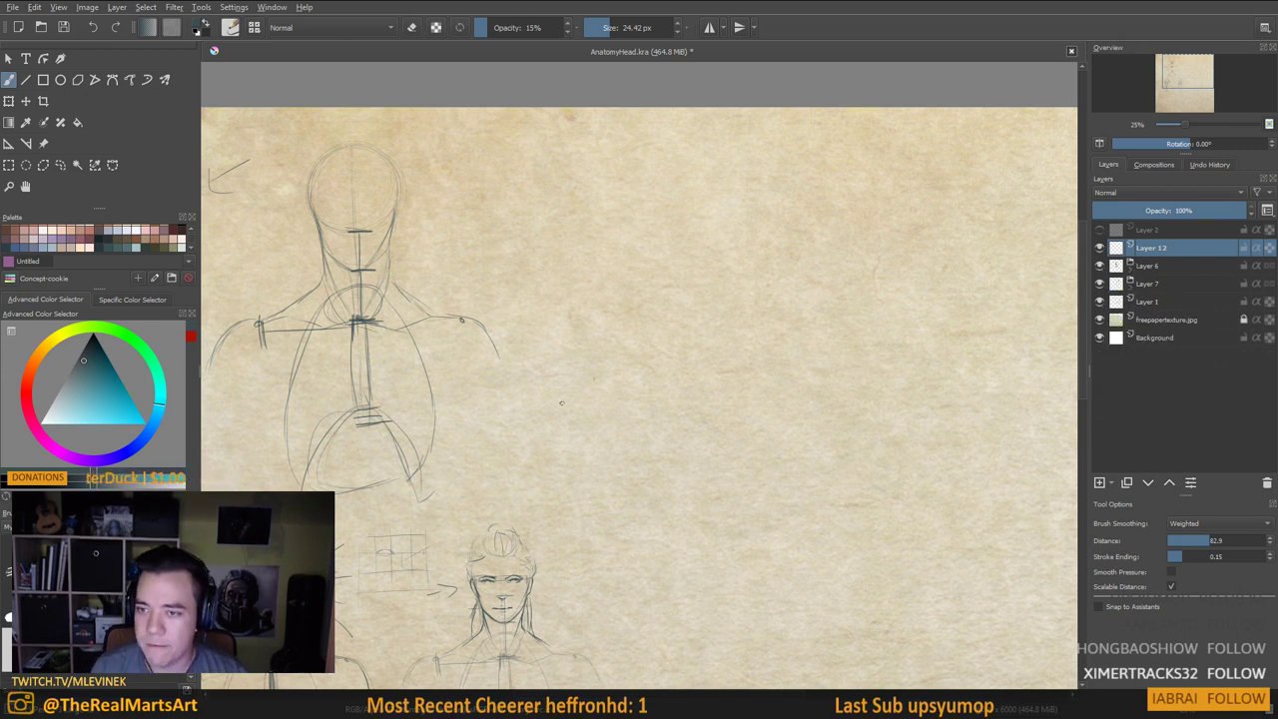
# Sketch a circle for the cranium on Layer 12, in the empty space beside the large front-view construction bust
pyautogui.moveTo(709, 415); pyautogui.dragTo(676, 409)
pyautogui.scroll(1, 676, 403)
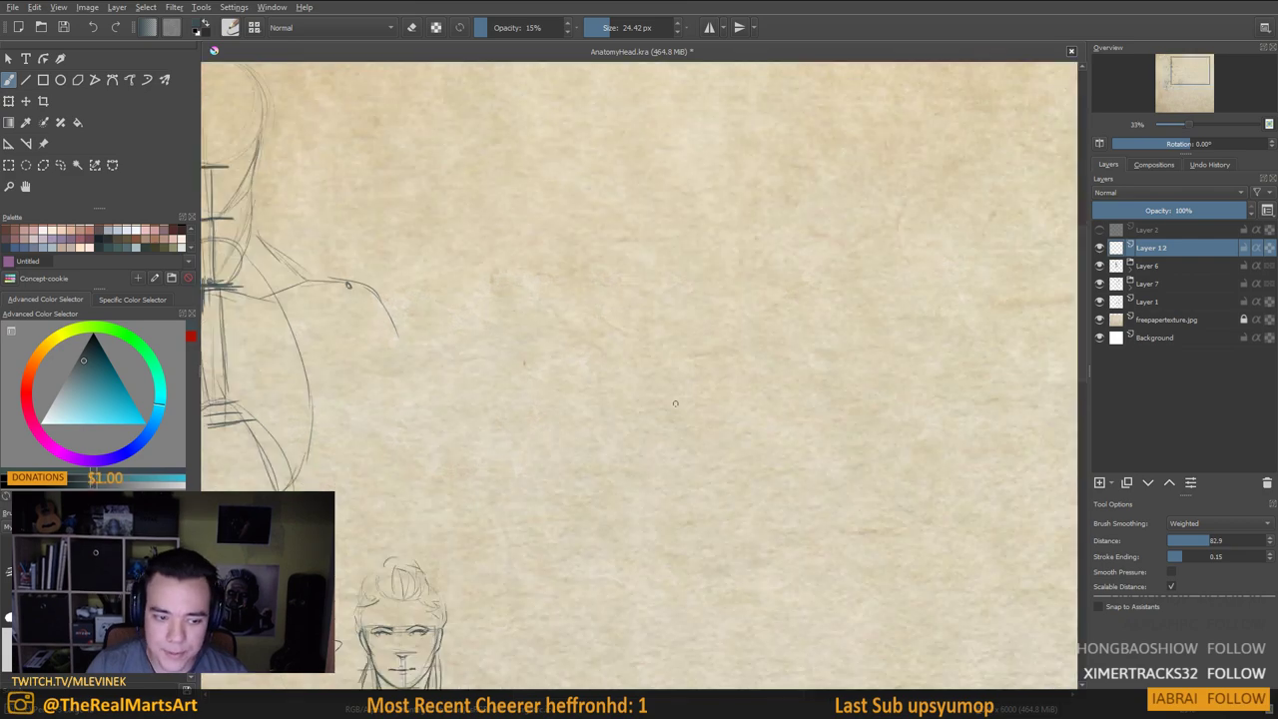
pyautogui.scroll(-2, 683, 401)
pyautogui.scroll(1, 685, 401)
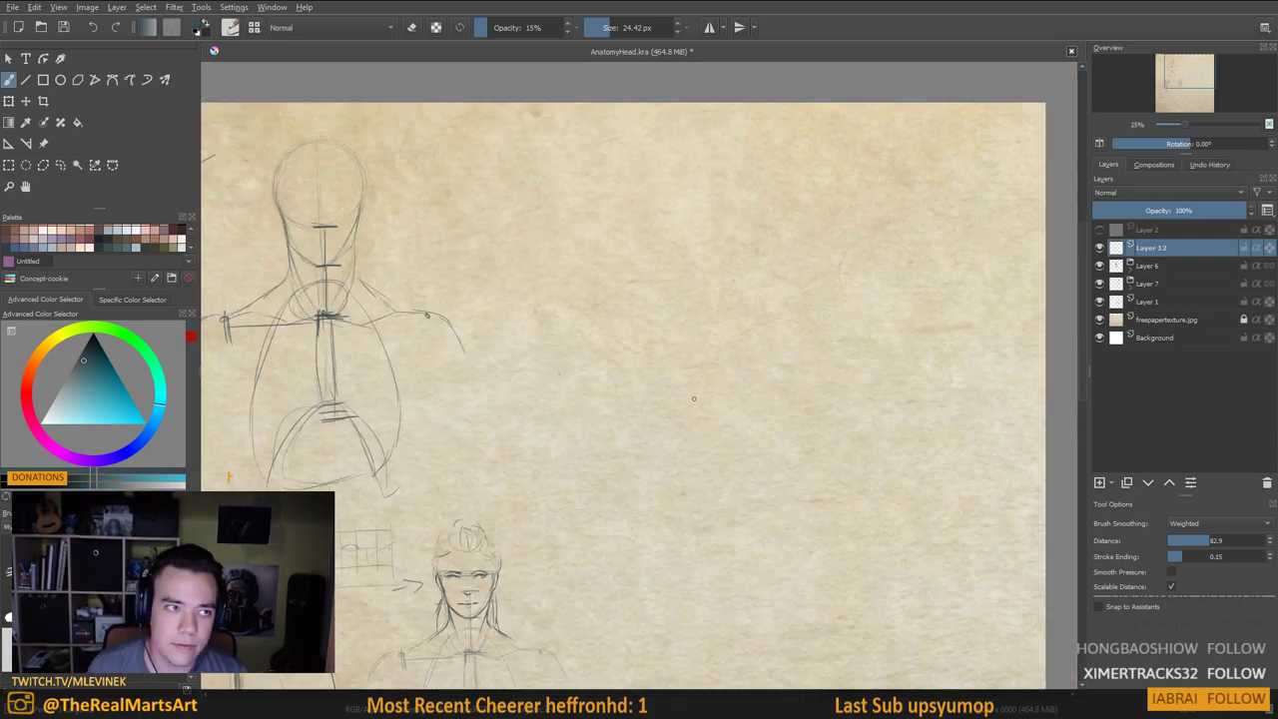
pyautogui.moveTo(751, 204)
pyautogui.mouseDown()
pyautogui.moveTo(661, 200)
pyautogui.moveTo(740, 194)
pyautogui.mouseUp()
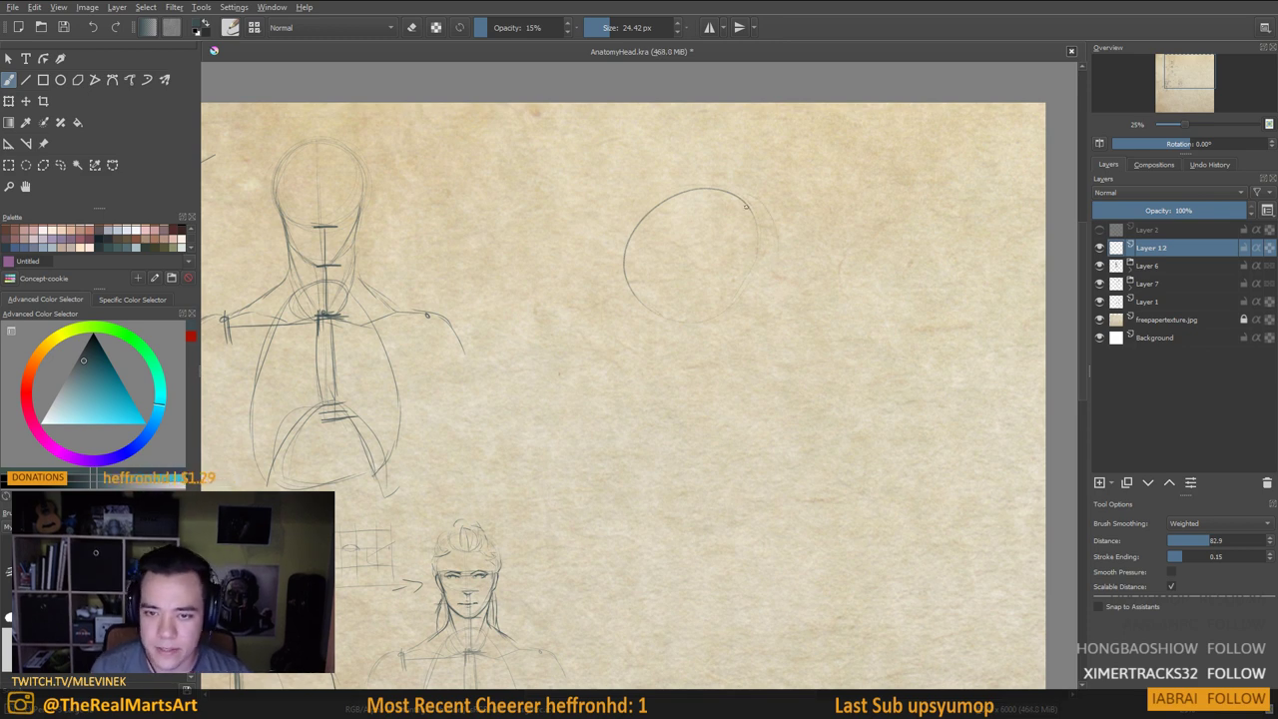
pyautogui.moveTo(763, 274); pyautogui.dragTo(723, 318)
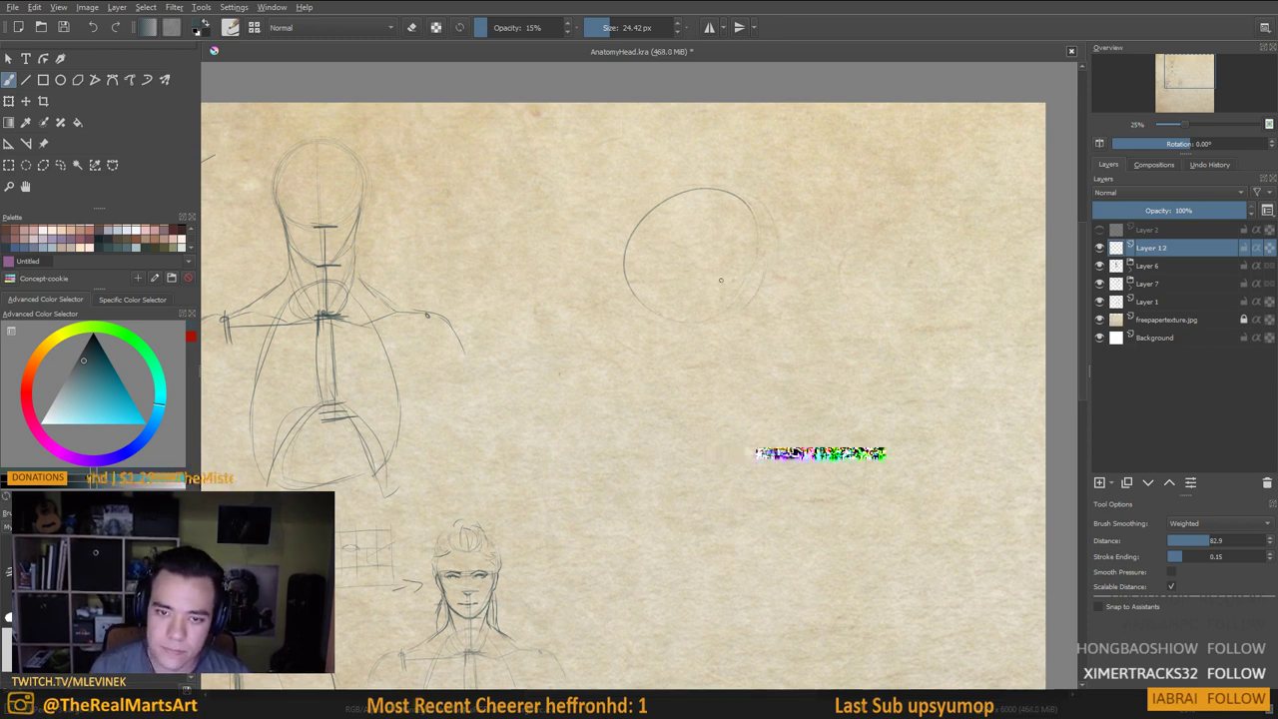
pyautogui.moveTo(765, 228); pyautogui.dragTo(708, 184)
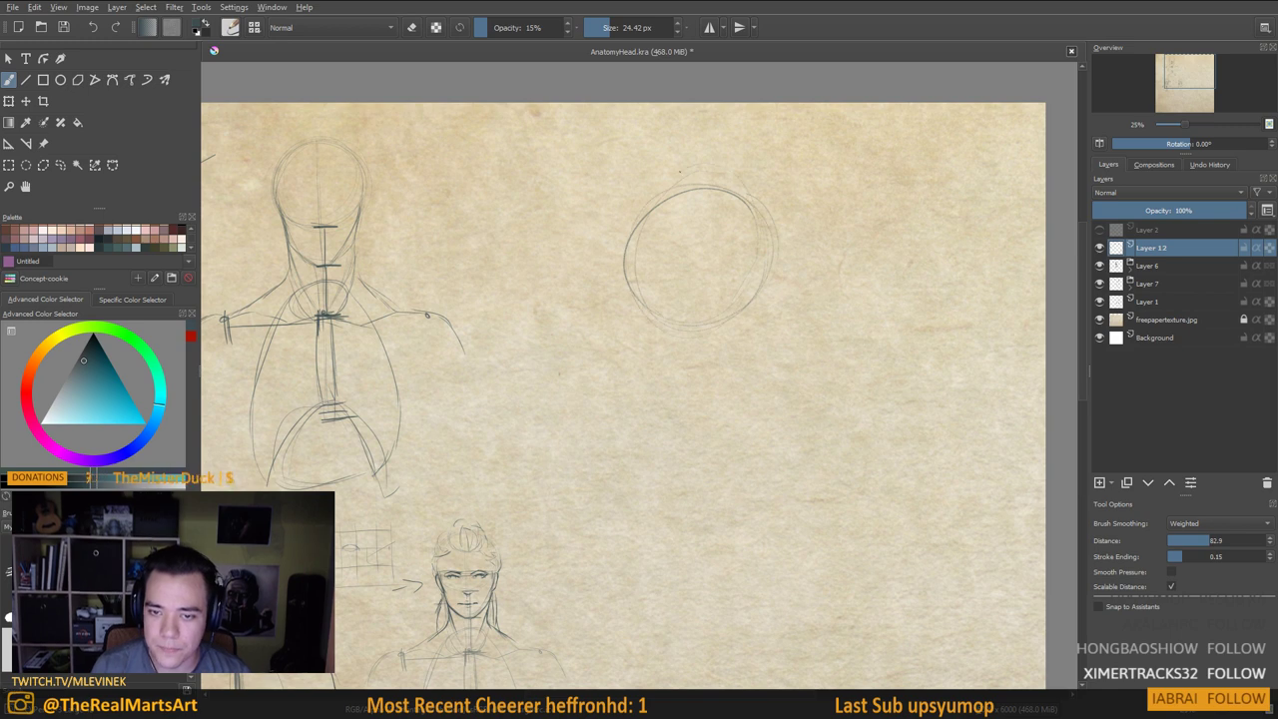
pyautogui.moveTo(701, 383); pyautogui.dragTo(707, 355)
# Handwrite the label "side" above the space between the front-view bust and the new head circle
pyautogui.moveTo(611, 247); pyautogui.dragTo(674, 335)
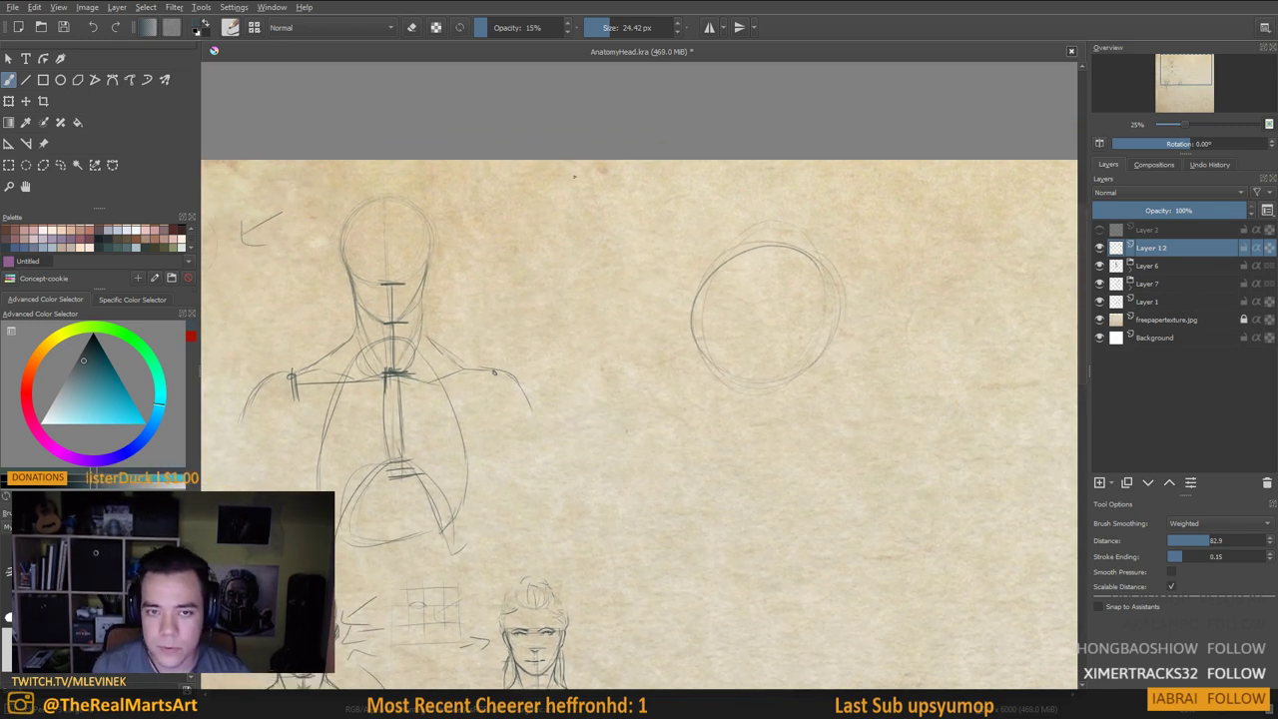
pyautogui.moveTo(575, 177)
pyautogui.mouseDown()
pyautogui.moveTo(576, 206)
pyautogui.moveTo(561, 206)
pyautogui.moveTo(582, 202)
pyautogui.mouseUp()
pyautogui.hotkey('ctrl', 'z')
pyautogui.moveTo(599, 190); pyautogui.dragTo(607, 203)
pyautogui.moveTo(617, 193)
pyautogui.mouseDown()
pyautogui.moveTo(629, 187)
pyautogui.moveTo(644, 202)
pyautogui.mouseUp()
pyautogui.moveTo(680, 256)
pyautogui.mouseDown()
pyautogui.moveTo(587, 265)
pyautogui.moveTo(593, 227)
pyautogui.mouseUp()
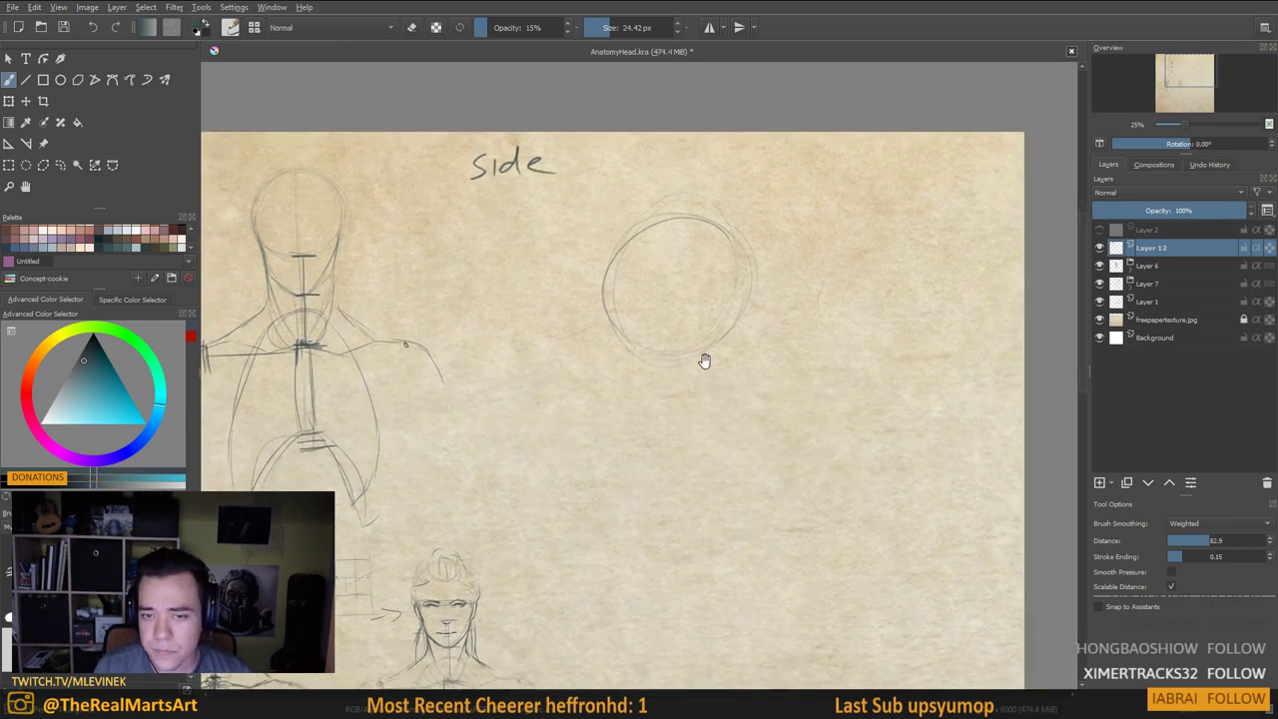
pyautogui.moveTo(704, 360)
pyautogui.mouseDown()
pyautogui.moveTo(714, 338)
pyautogui.moveTo(679, 271)
pyautogui.moveTo(693, 265)
pyautogui.mouseUp()
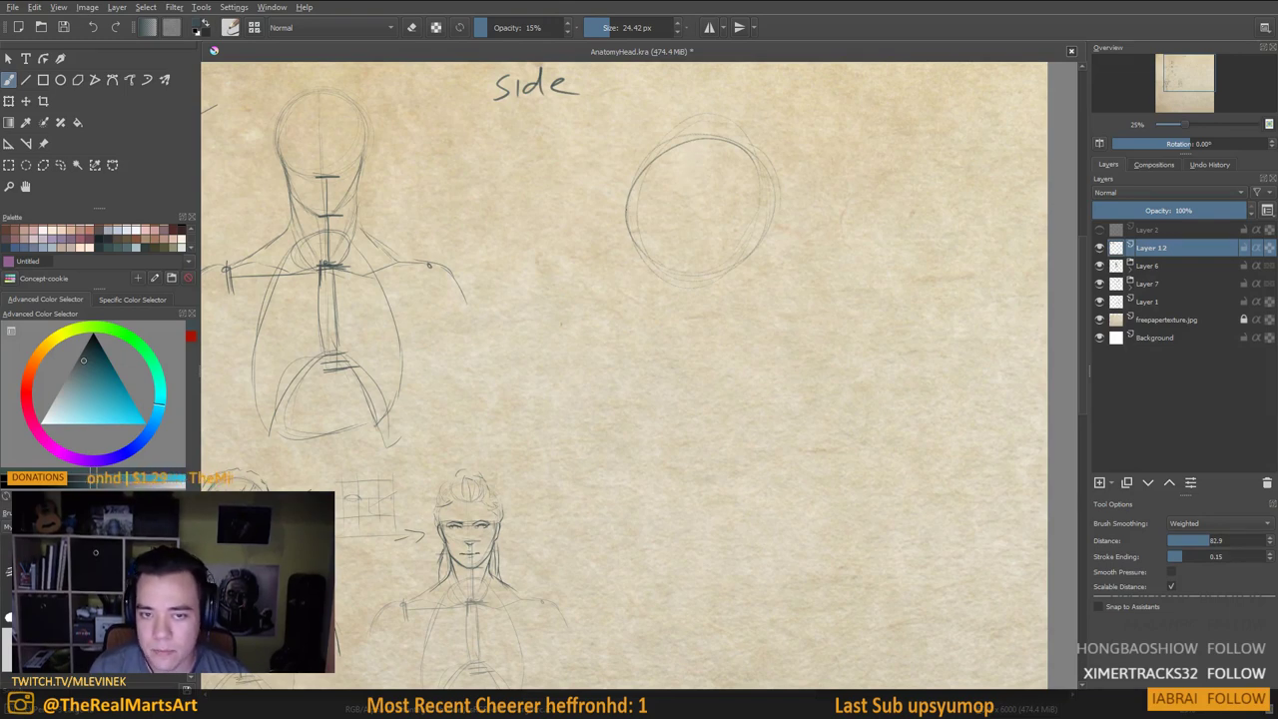
# Draw the front face line down from the circle's front edge and a darkened vertical centre line through the circle
pyautogui.moveTo(649, 384); pyautogui.dragTo(685, 362)
pyautogui.moveTo(689, 319); pyautogui.dragTo(655, 370)
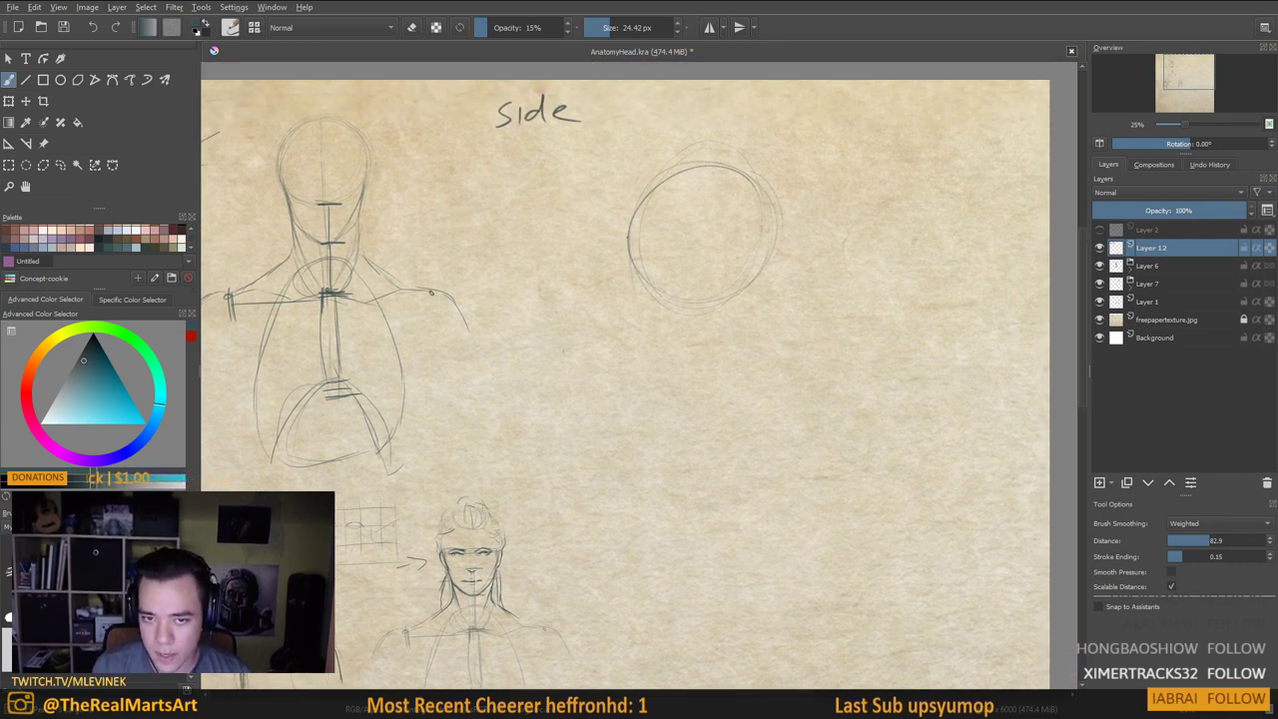
pyautogui.moveTo(629, 269)
pyautogui.mouseDown()
pyautogui.moveTo(635, 338)
pyautogui.moveTo(694, 323)
pyautogui.mouseUp()
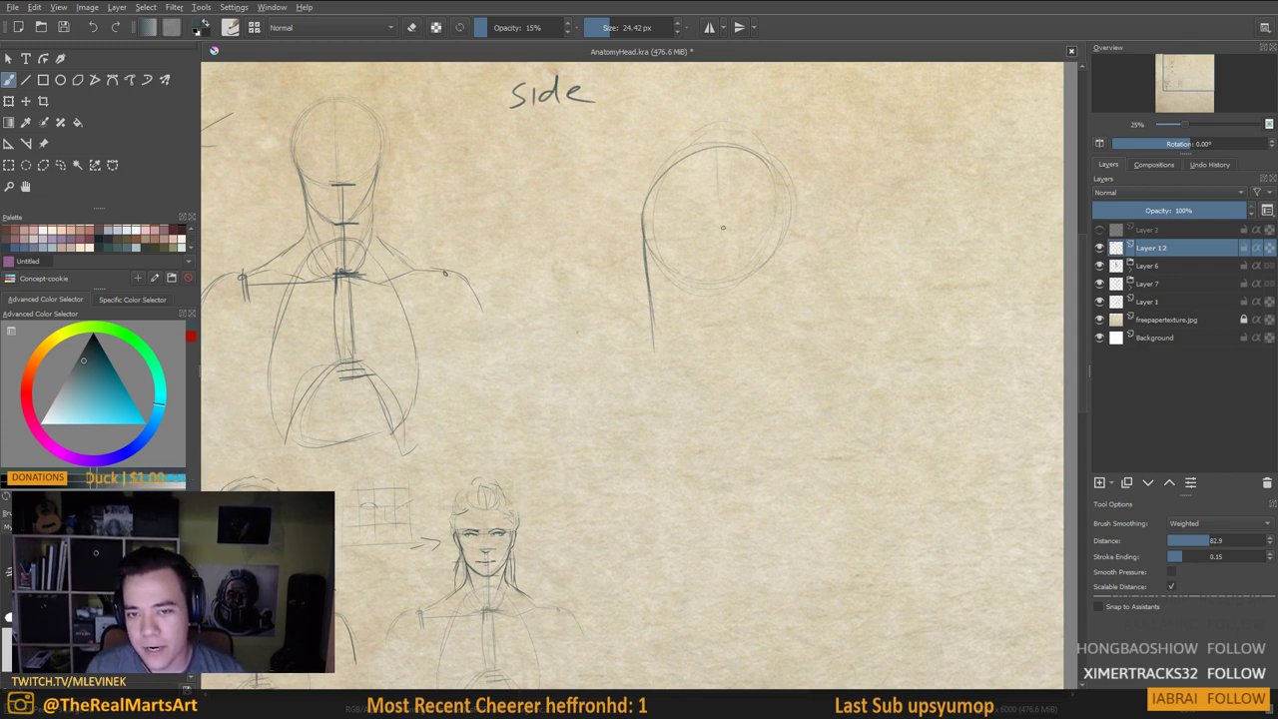
pyautogui.moveTo(723, 228); pyautogui.dragTo(720, 257)
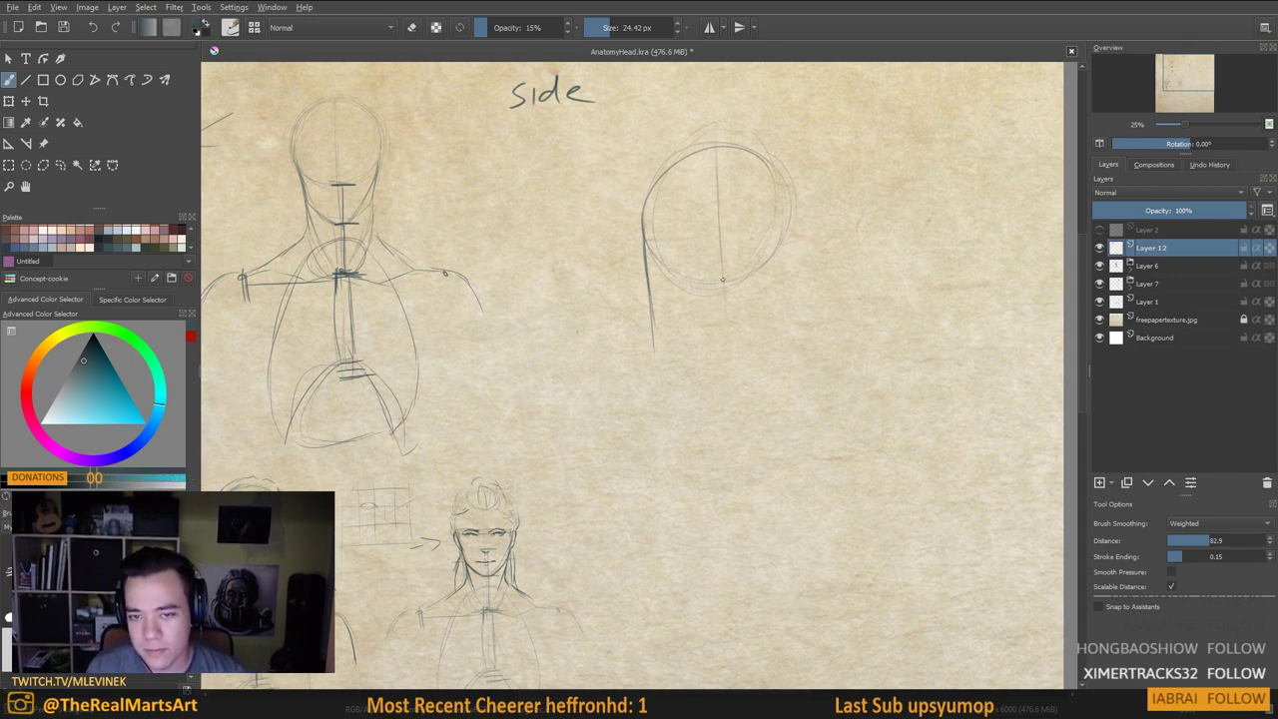
pyautogui.moveTo(696, 323); pyautogui.dragTo(751, 348)
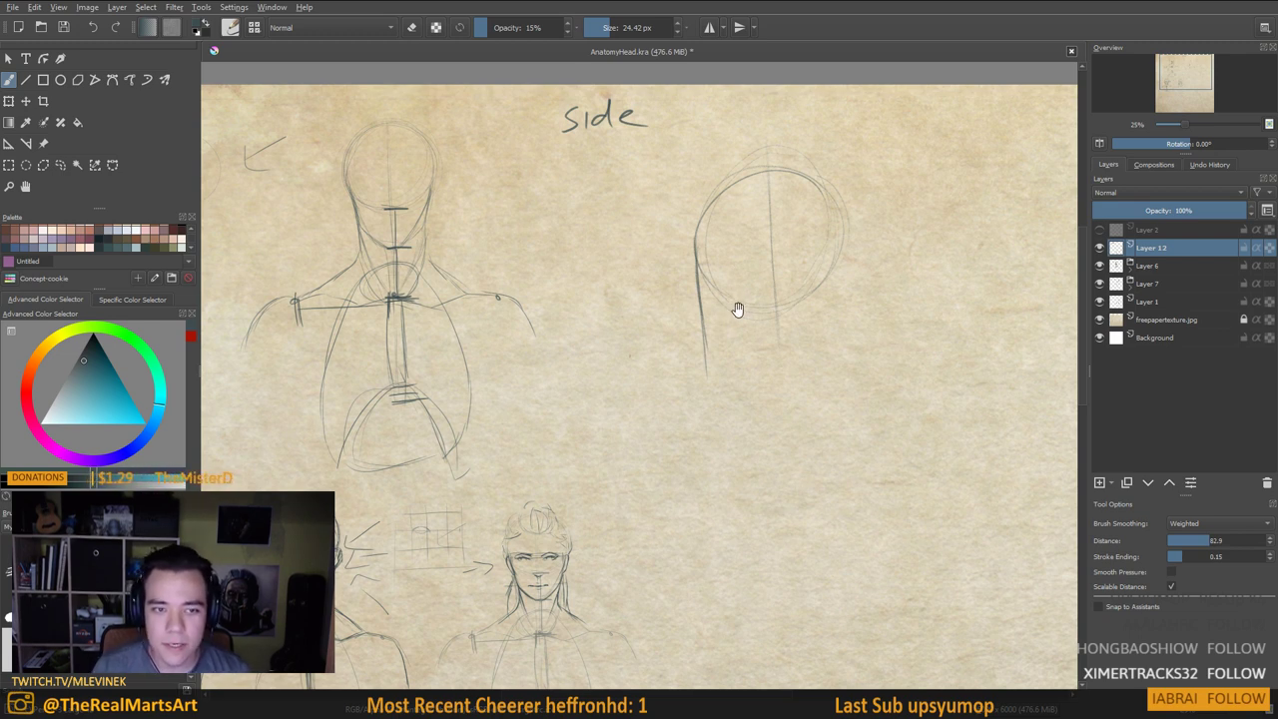
pyautogui.moveTo(736, 306); pyautogui.dragTo(748, 306)
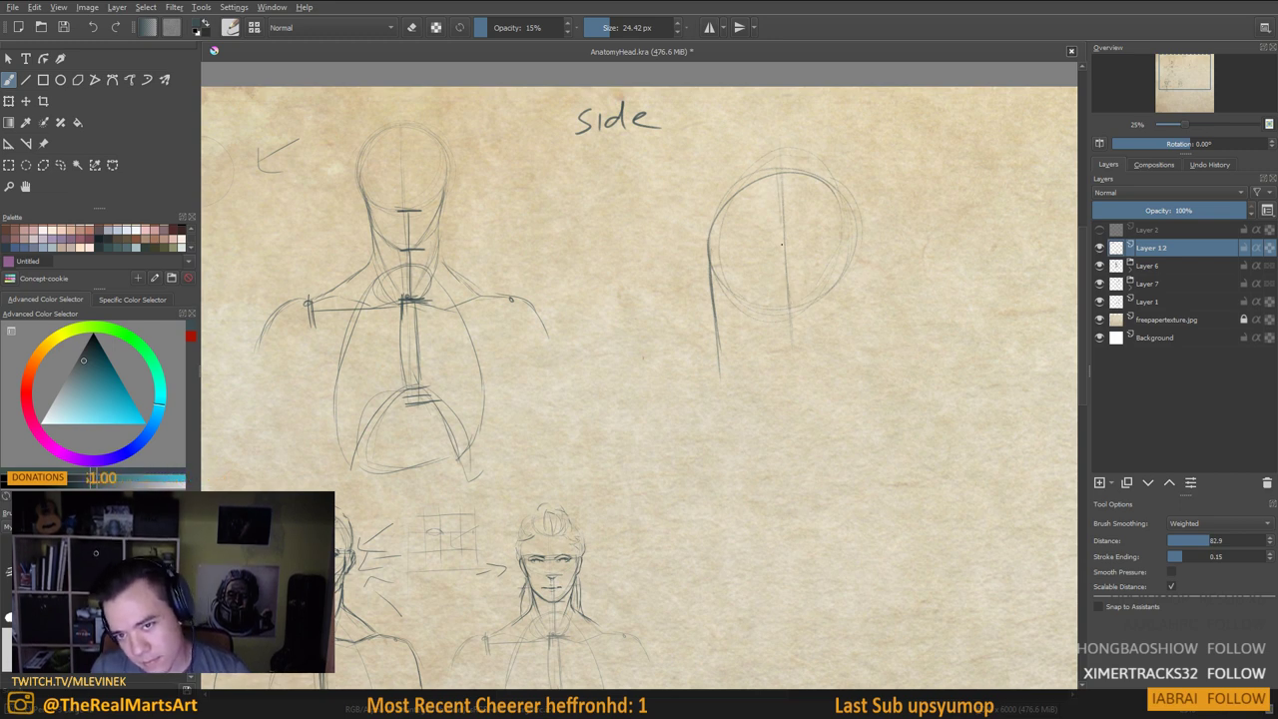
pyautogui.moveTo(782, 213)
pyautogui.mouseDown()
pyautogui.moveTo(786, 320)
pyautogui.moveTo(789, 293)
pyautogui.mouseUp()
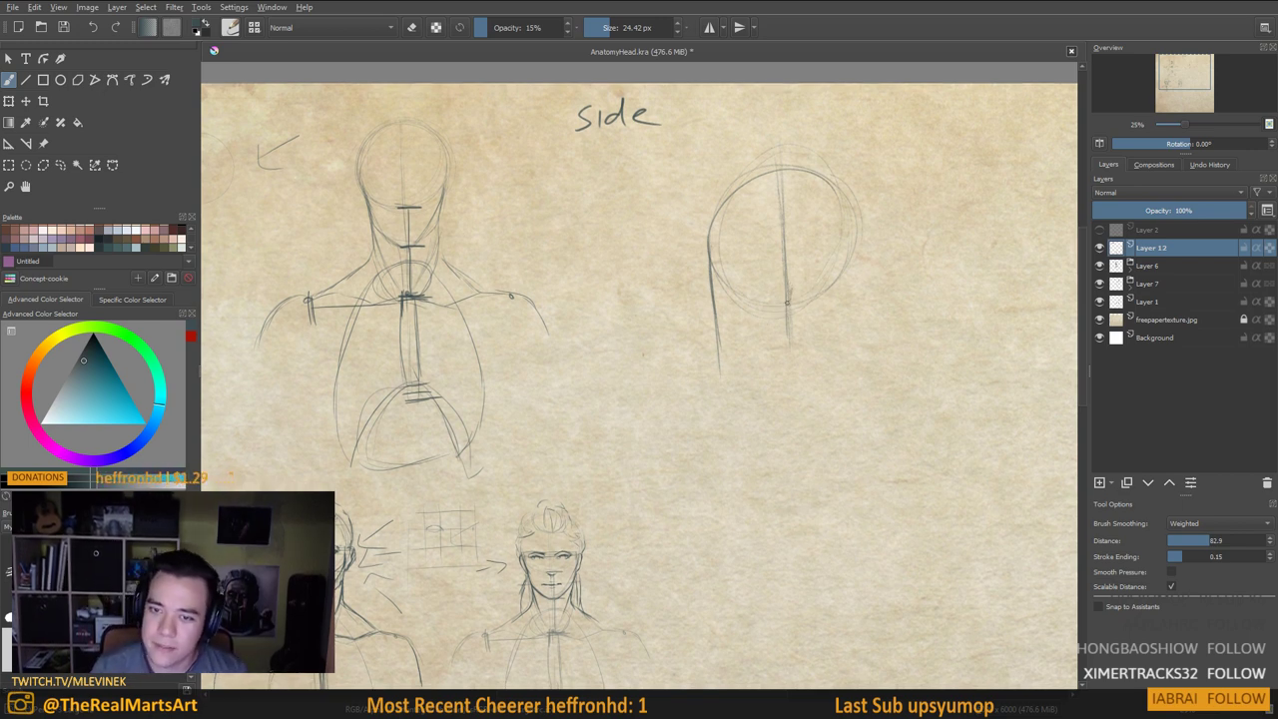
# Sketch the curved jawline from the lower end of the vertical centre line forward to the bottom of the face line
pyautogui.moveTo(795, 275); pyautogui.dragTo(789, 296)
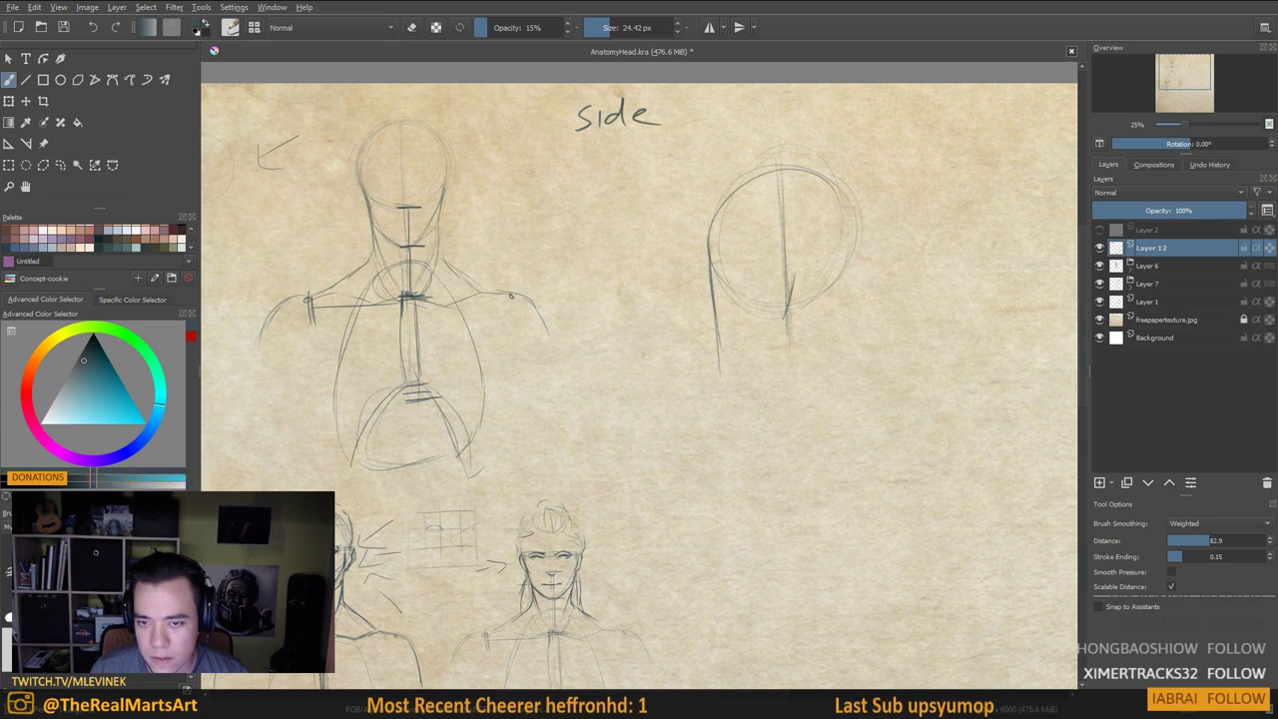
pyautogui.moveTo(787, 314); pyautogui.dragTo(771, 340)
pyautogui.moveTo(795, 283)
pyautogui.mouseDown()
pyautogui.moveTo(739, 366)
pyautogui.moveTo(729, 357)
pyautogui.moveTo(767, 334)
pyautogui.moveTo(714, 357)
pyautogui.moveTo(708, 332)
pyautogui.mouseUp()
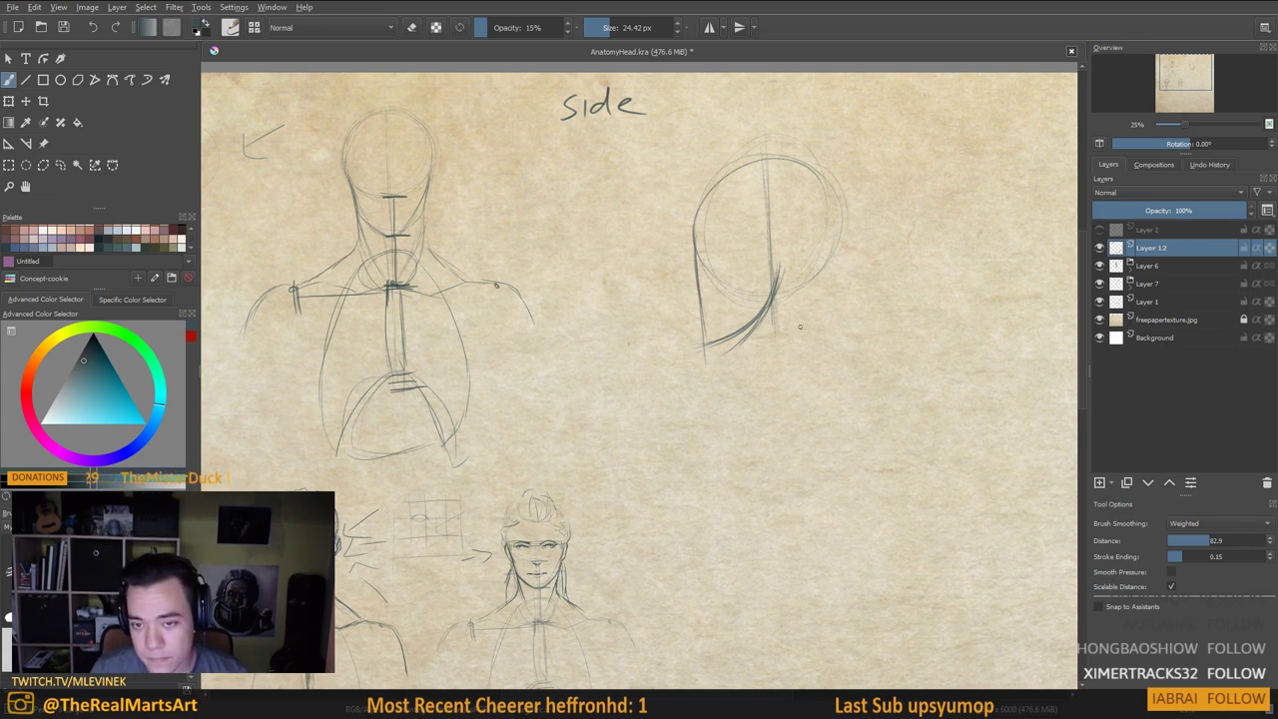
pyautogui.moveTo(797, 310); pyautogui.dragTo(769, 333)
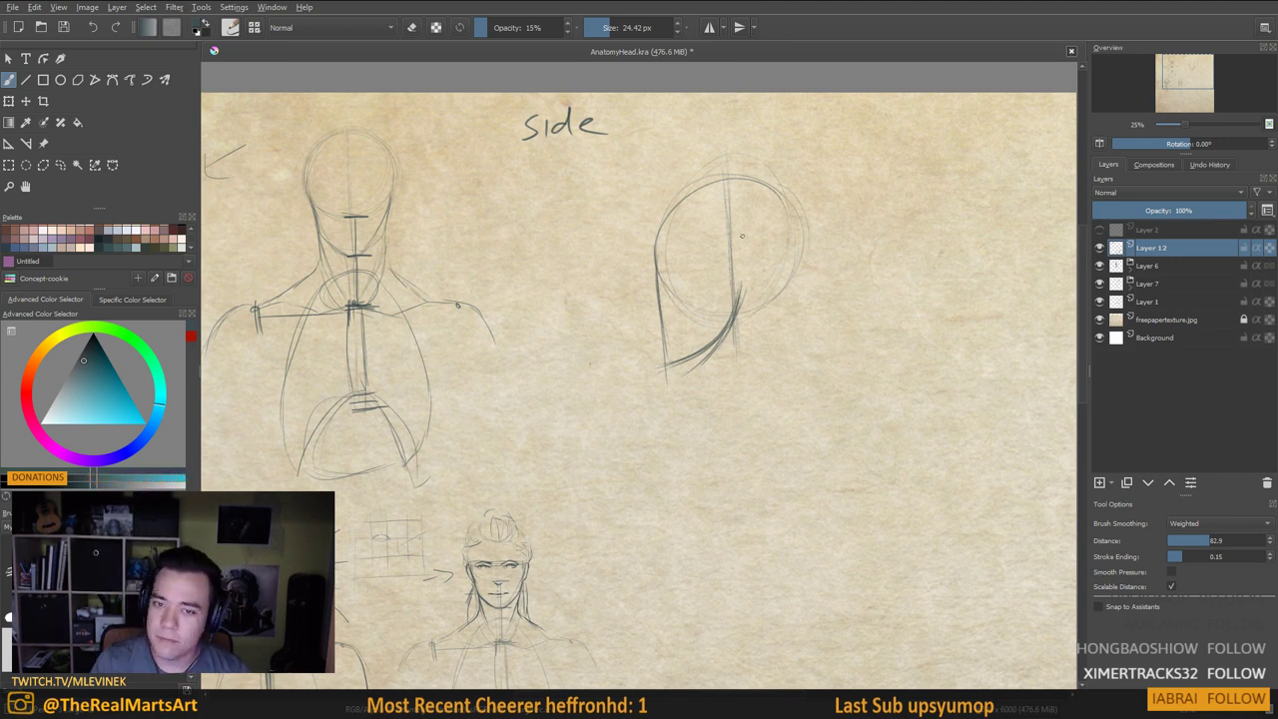
pyautogui.moveTo(649, 375); pyautogui.dragTo(618, 377)
pyautogui.moveTo(718, 260); pyautogui.dragTo(718, 271)
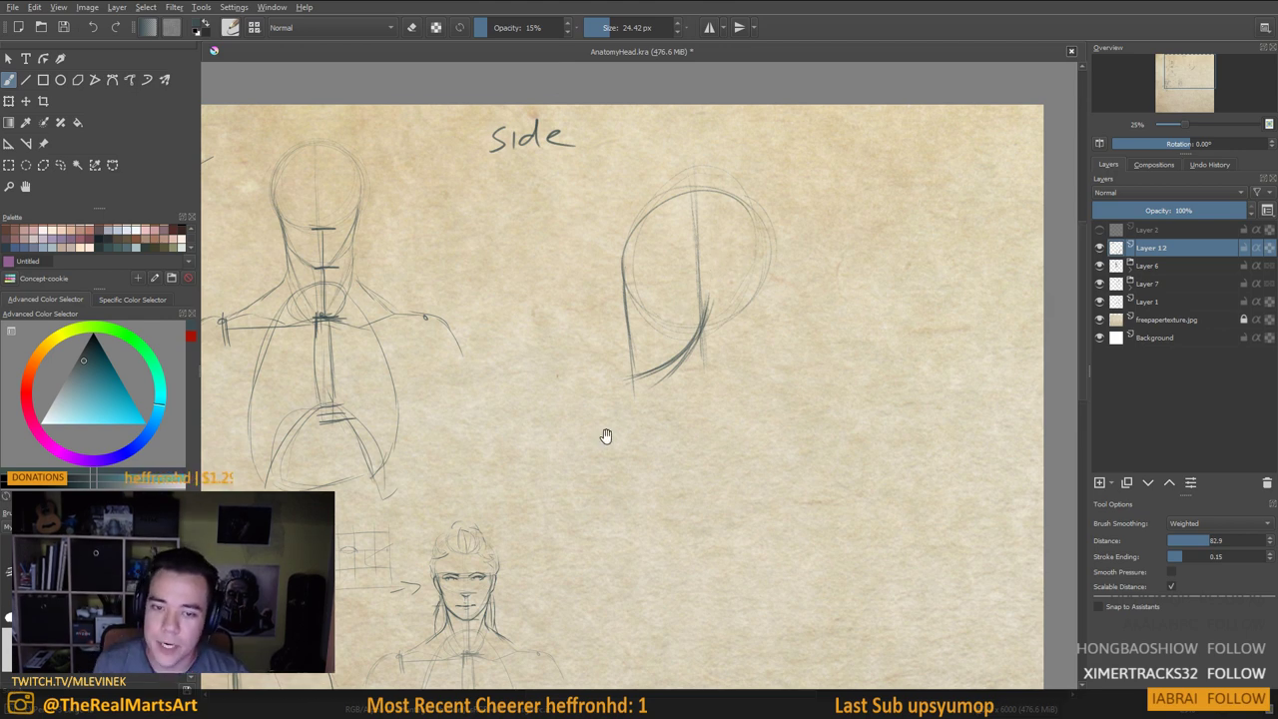
pyautogui.moveTo(625, 345); pyautogui.dragTo(625, 335)
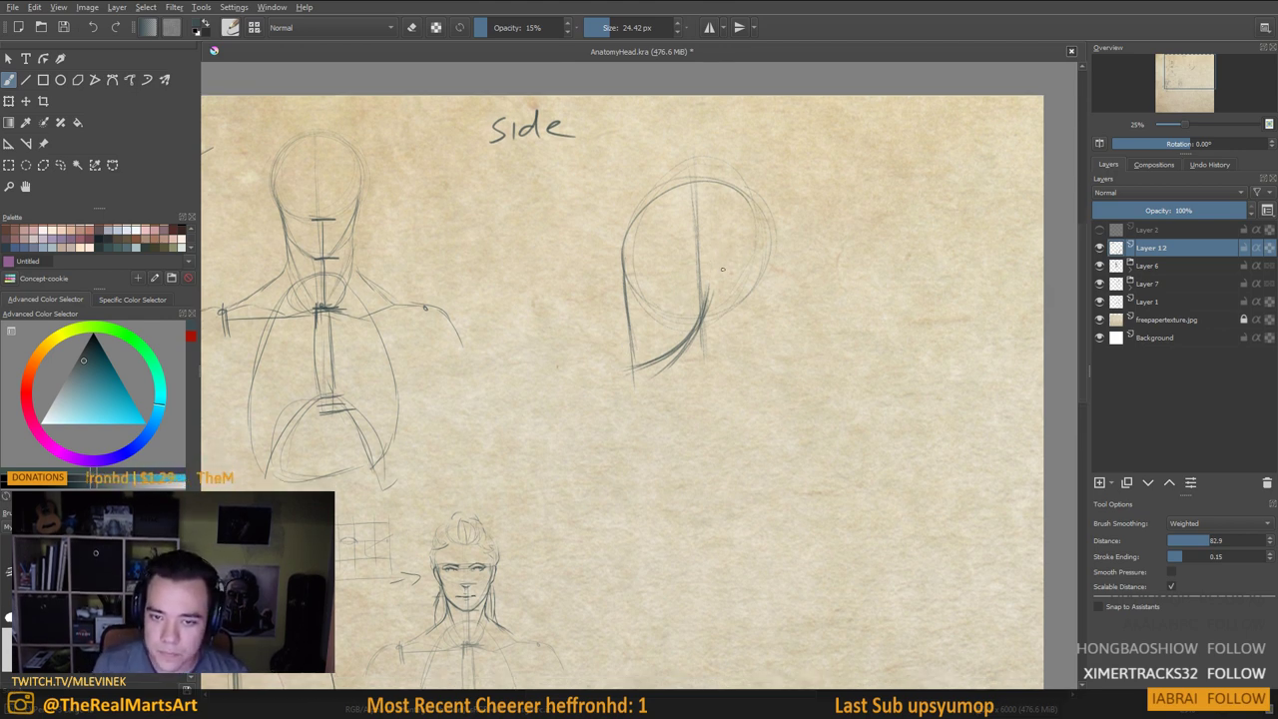
# Draw the oval ear just behind the vertical centre line, above the back end of the jaw
pyautogui.scroll(1, 571, 230)
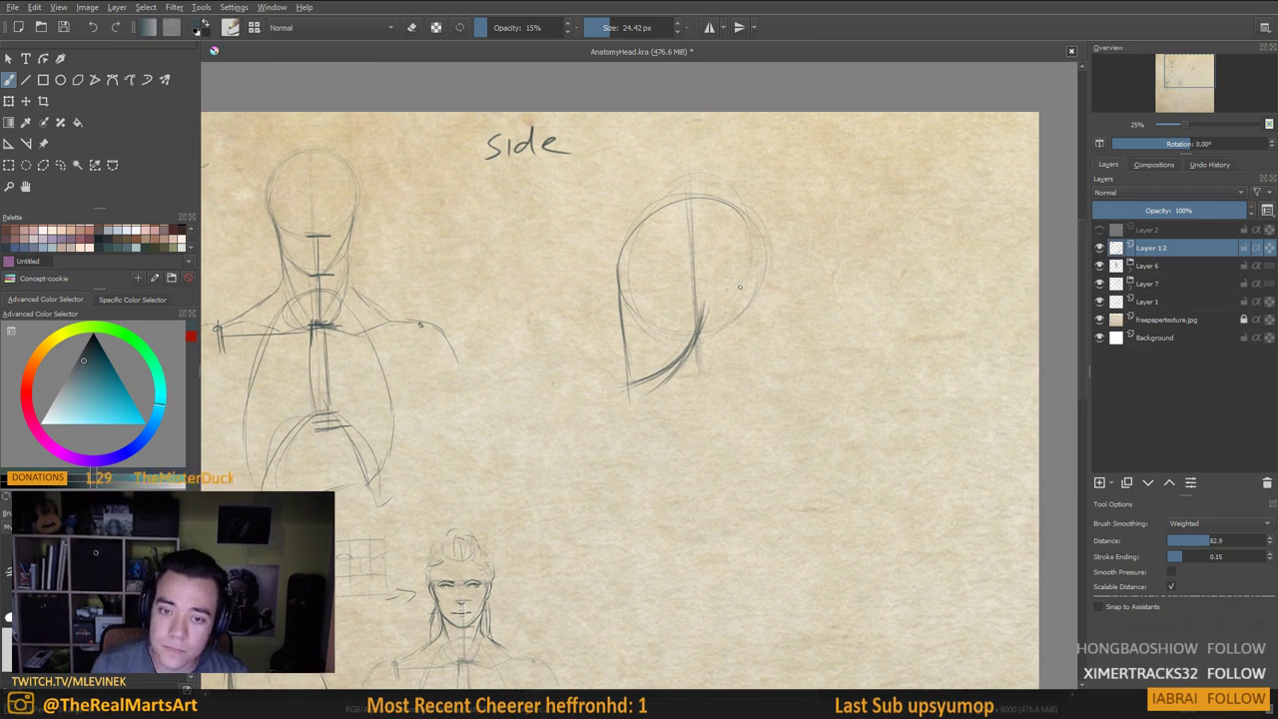
pyautogui.moveTo(667, 293)
pyautogui.mouseDown()
pyautogui.moveTo(718, 242)
pyautogui.moveTo(702, 272)
pyautogui.moveTo(717, 283)
pyautogui.moveTo(720, 267)
pyautogui.moveTo(696, 284)
pyautogui.moveTo(736, 260)
pyautogui.moveTo(718, 303)
pyautogui.moveTo(720, 253)
pyautogui.moveTo(745, 282)
pyautogui.moveTo(699, 289)
pyautogui.moveTo(719, 319)
pyautogui.mouseUp()
pyautogui.hotkey('ctrl', 'z')
pyautogui.scroll(1, 764, 242)
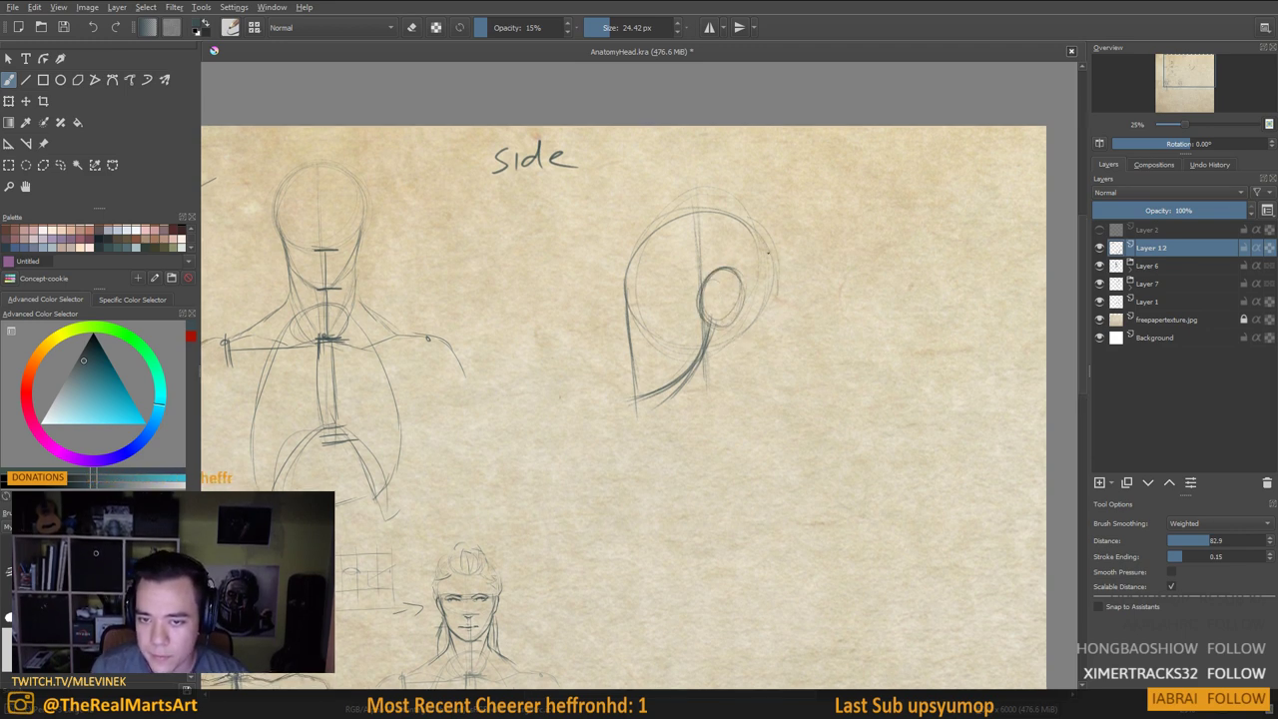
pyautogui.moveTo(653, 426); pyautogui.dragTo(648, 432)
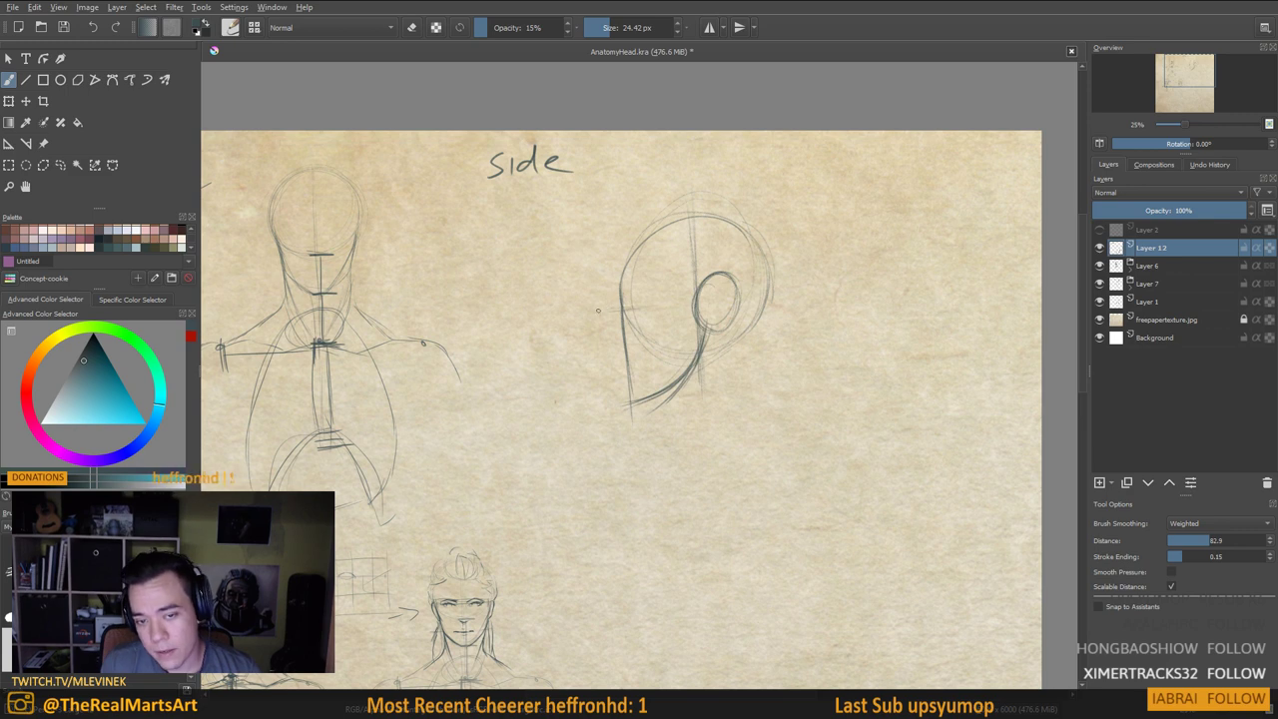
# Draw a horizontal brow guideline across the side-view head and a matching one across the front-view head circle
pyautogui.moveTo(648, 305); pyautogui.dragTo(745, 297)
pyautogui.moveTo(693, 348); pyautogui.dragTo(690, 350)
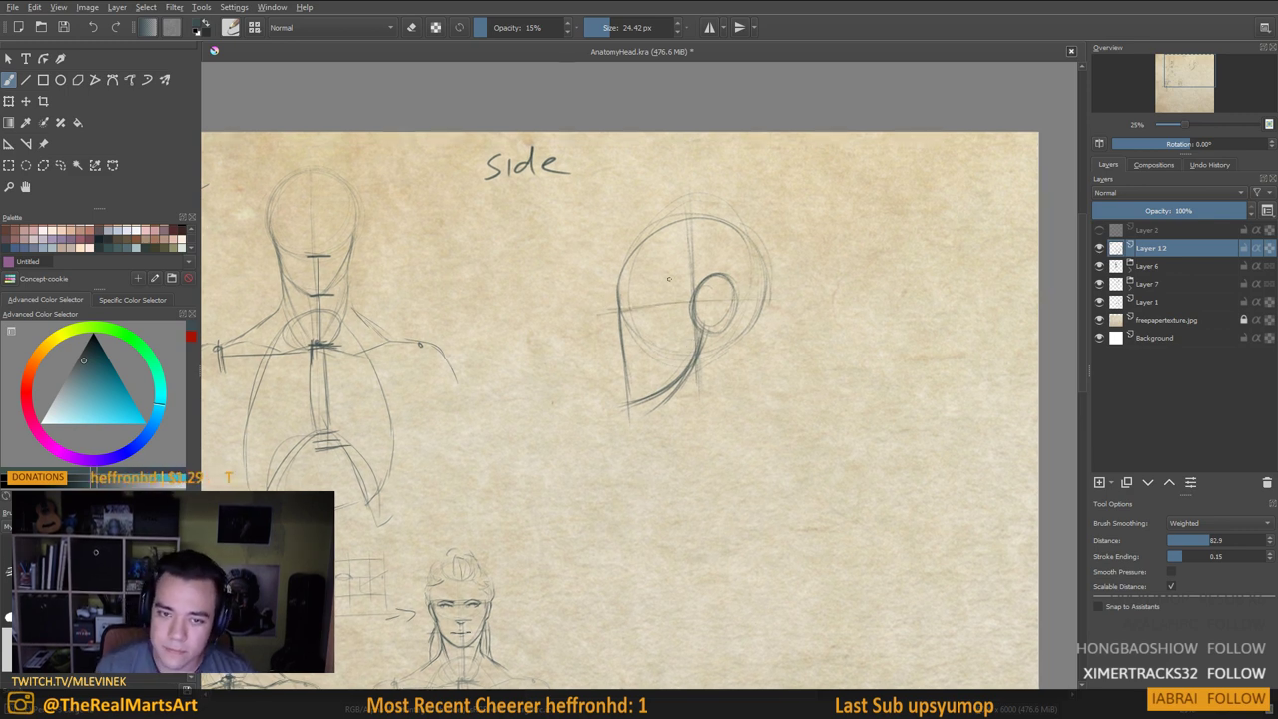
pyautogui.moveTo(598, 313); pyautogui.dragTo(624, 304)
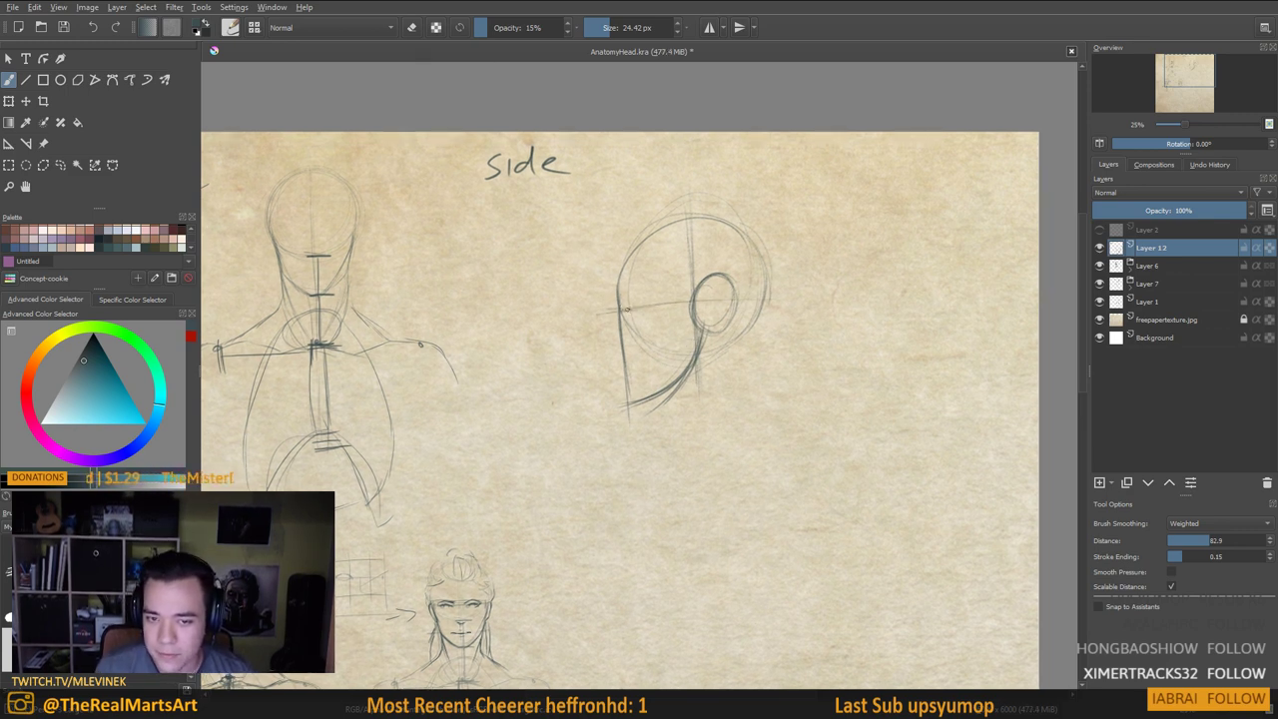
pyautogui.moveTo(261, 228); pyautogui.dragTo(359, 213)
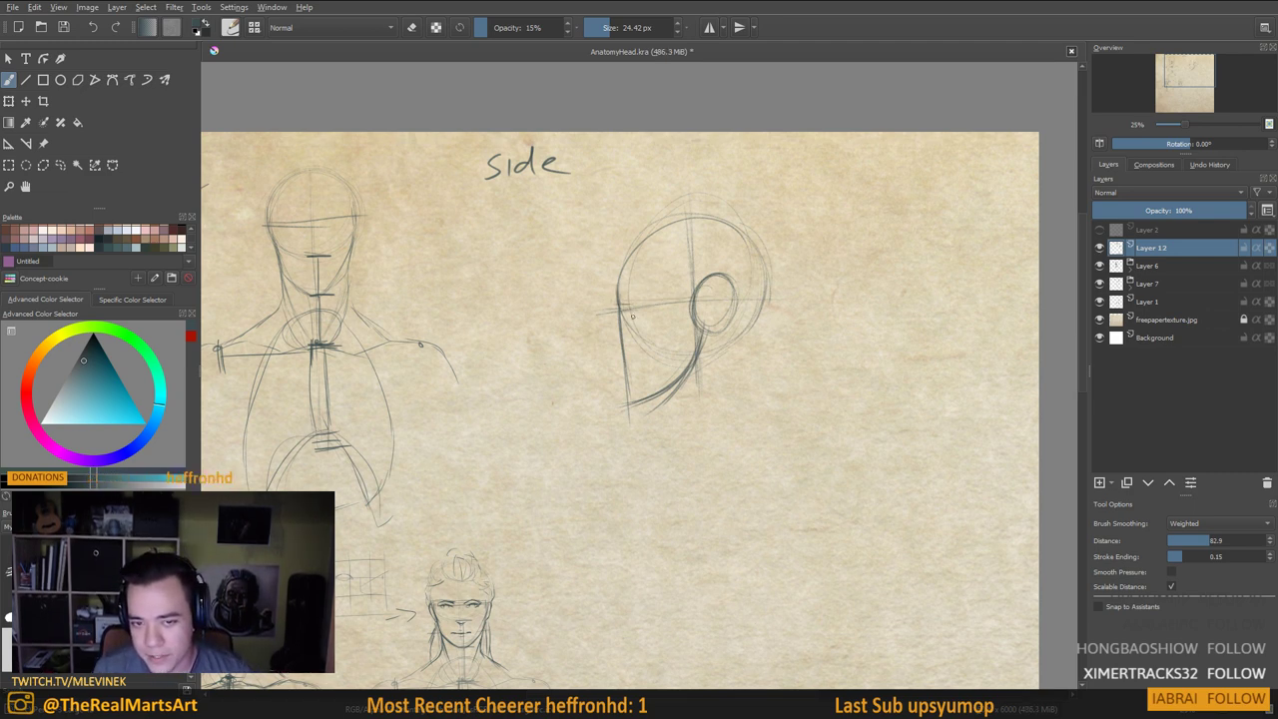
# Sketch the side view's neck contours: a line down from the back of the skull and a short throat curve under the jaw
pyautogui.moveTo(737, 468)
pyautogui.mouseDown()
pyautogui.moveTo(781, 356)
pyautogui.moveTo(724, 356)
pyautogui.mouseUp()
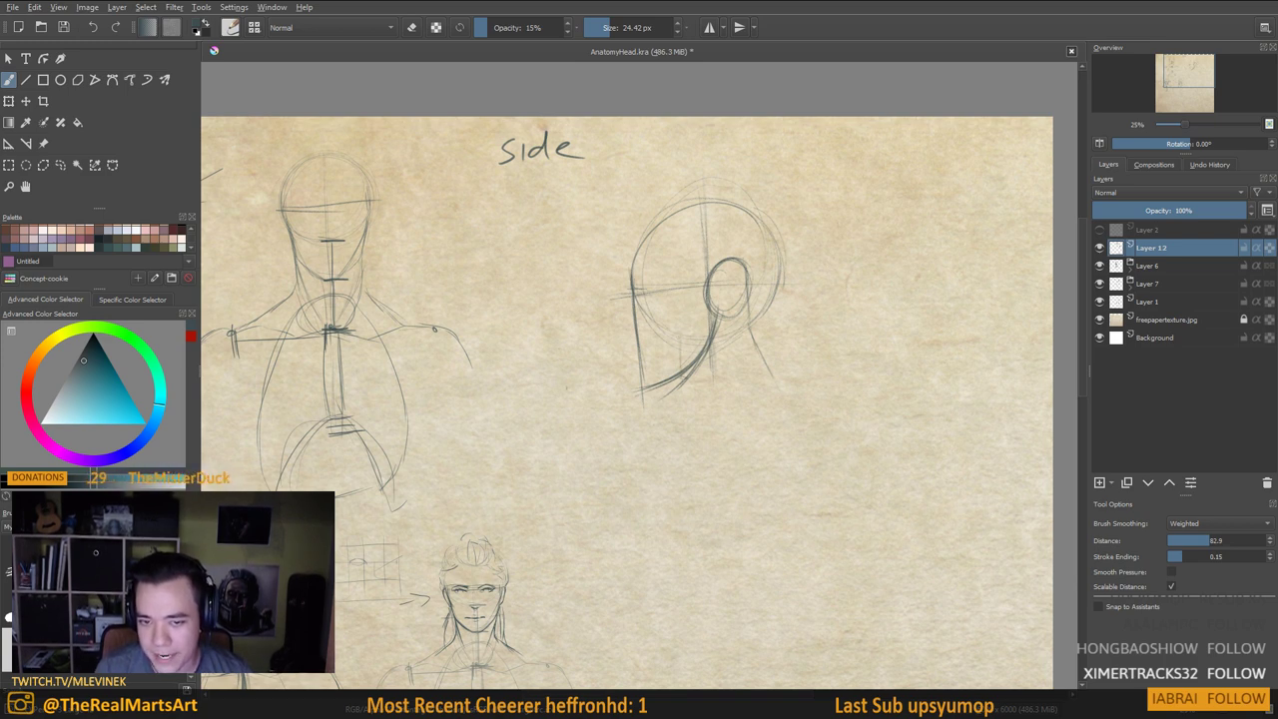
pyautogui.moveTo(683, 377); pyautogui.dragTo(703, 411)
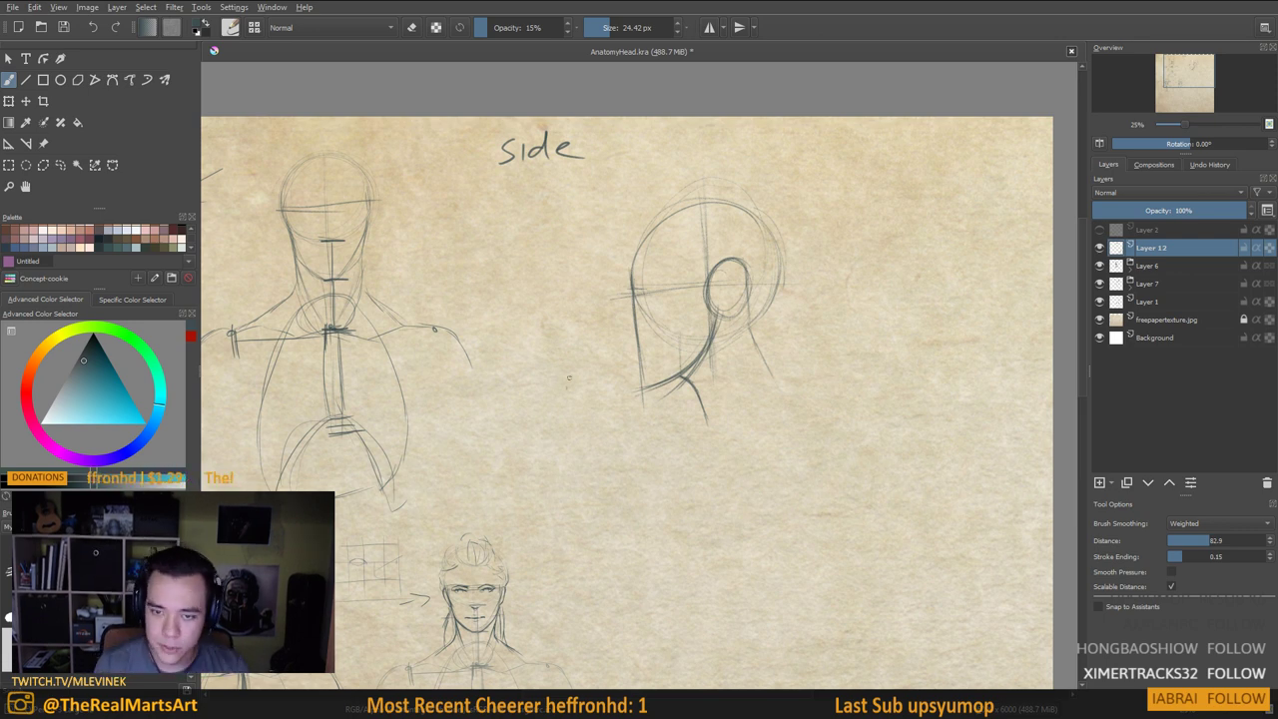
pyautogui.scroll(-1, 786, 440)
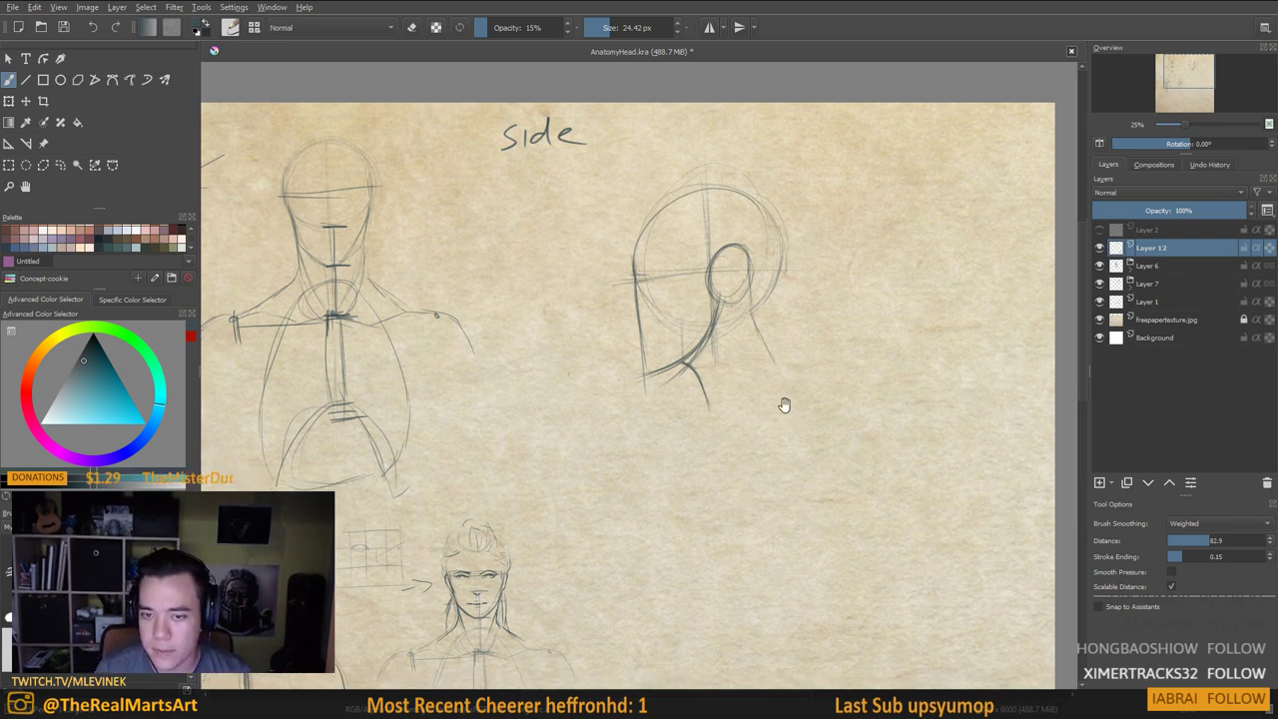
# Draw the neck muscle running from below the ear down to a point at the end of the throat curve
pyautogui.moveTo(725, 332); pyautogui.dragTo(725, 335)
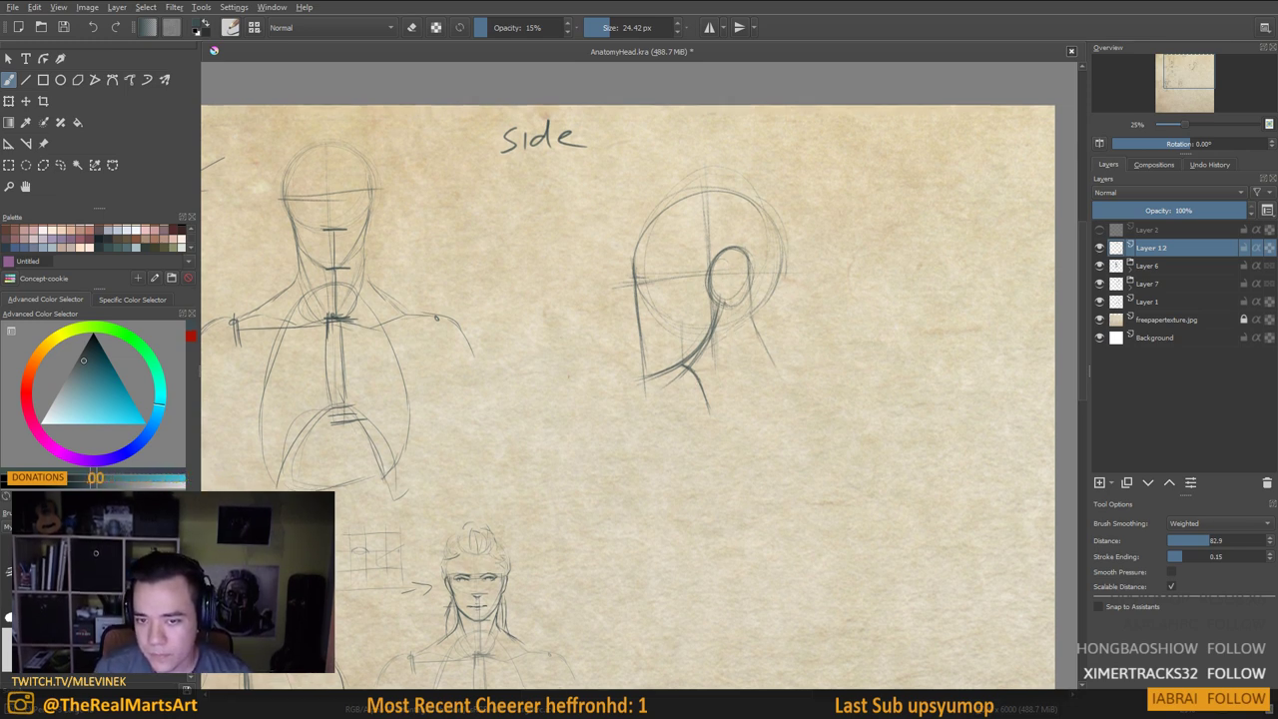
pyautogui.moveTo(724, 294); pyautogui.dragTo(720, 309)
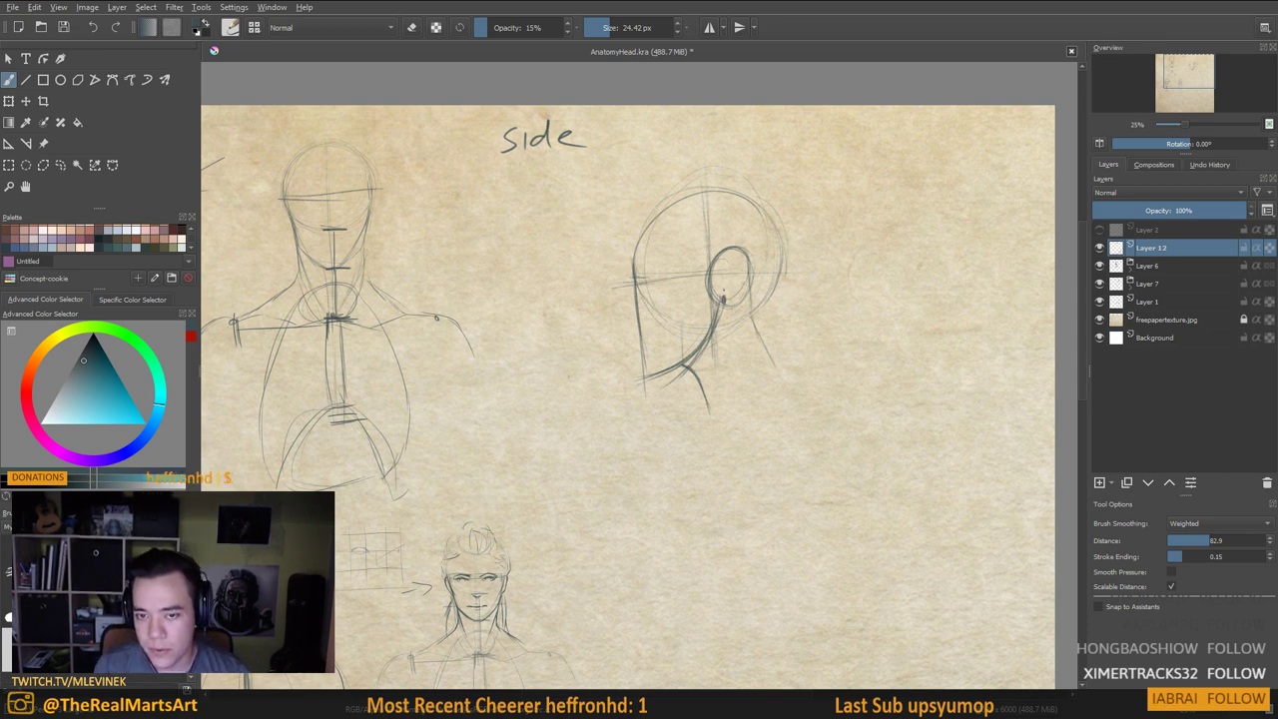
pyautogui.moveTo(724, 297); pyautogui.dragTo(710, 403)
pyautogui.moveTo(720, 357); pyautogui.dragTo(706, 433)
pyautogui.moveTo(719, 359); pyautogui.dragTo(710, 417)
# Draw a horizontal guideline across the lower face of the front-view head and a matching one on the side-view head
pyautogui.moveTo(310, 230); pyautogui.dragTo(384, 230)
pyautogui.moveTo(317, 258); pyautogui.dragTo(365, 258)
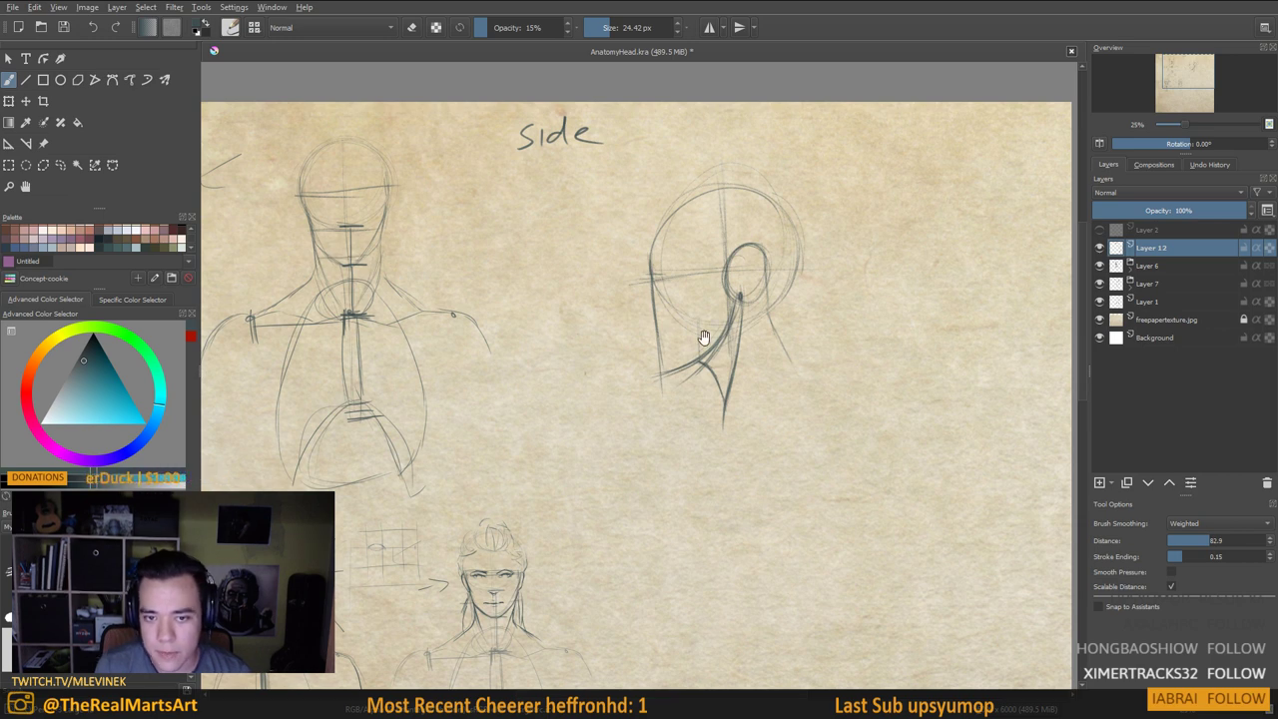
pyautogui.moveTo(714, 337)
pyautogui.mouseDown()
pyautogui.moveTo(769, 337)
pyautogui.moveTo(749, 320)
pyautogui.moveTo(771, 320)
pyautogui.moveTo(726, 340)
pyautogui.mouseUp()
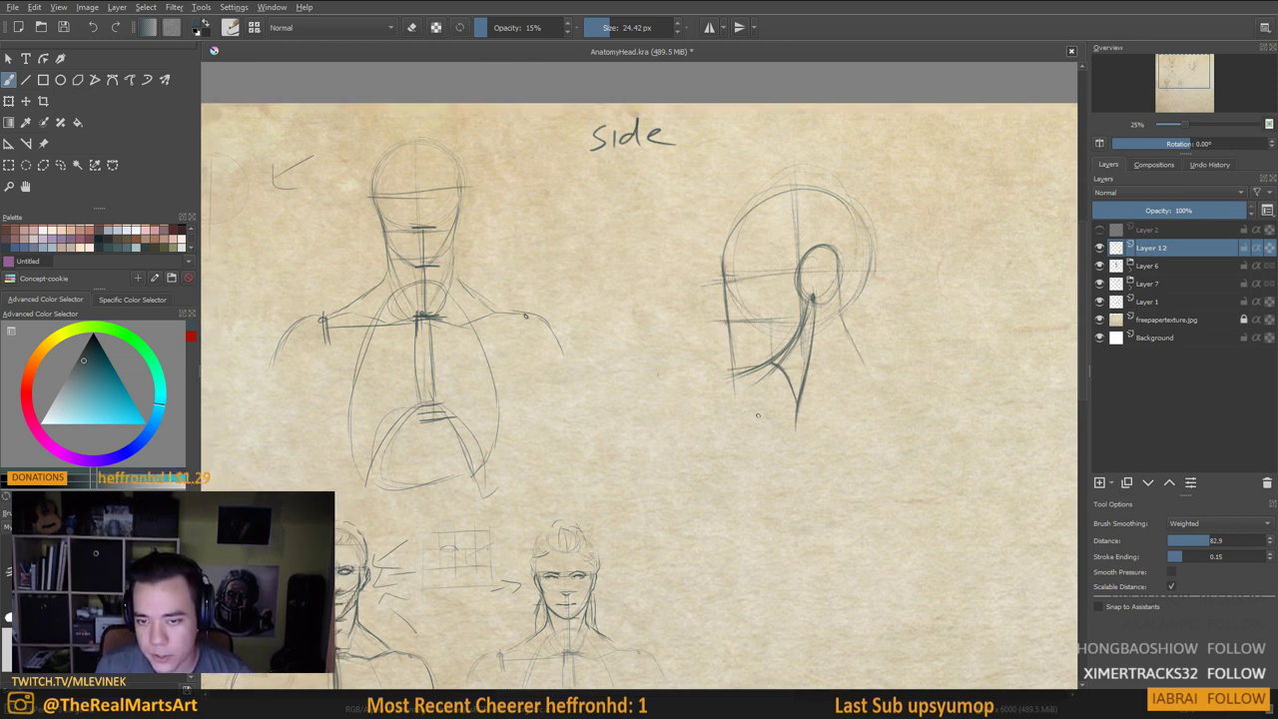
pyautogui.moveTo(725, 368); pyautogui.dragTo(731, 364)
# Mark the base-of-neck level below the side-view chin, extend a line down from the chin to it, and strengthen the lower-face guideline
pyautogui.moveTo(742, 422)
pyautogui.mouseDown()
pyautogui.moveTo(784, 419)
pyautogui.moveTo(815, 435)
pyautogui.mouseUp()
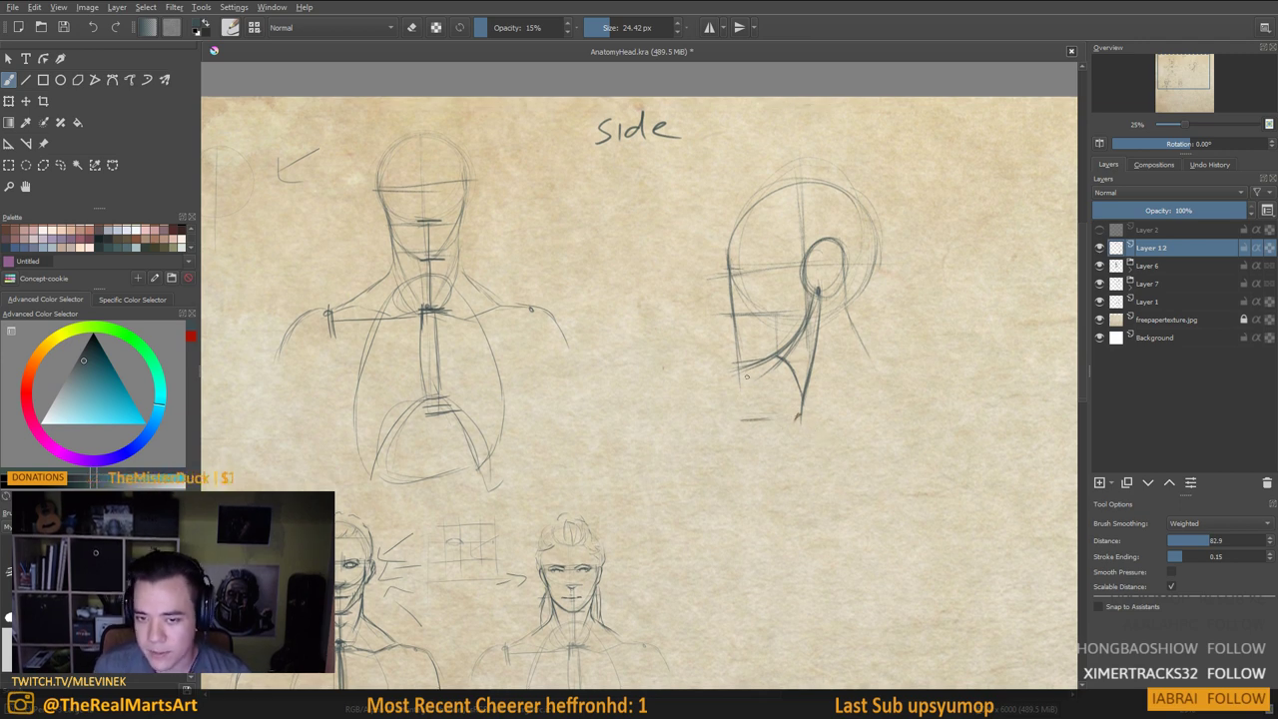
pyautogui.moveTo(730, 318)
pyautogui.mouseDown()
pyautogui.moveTo(733, 347)
pyautogui.moveTo(744, 315)
pyautogui.mouseUp()
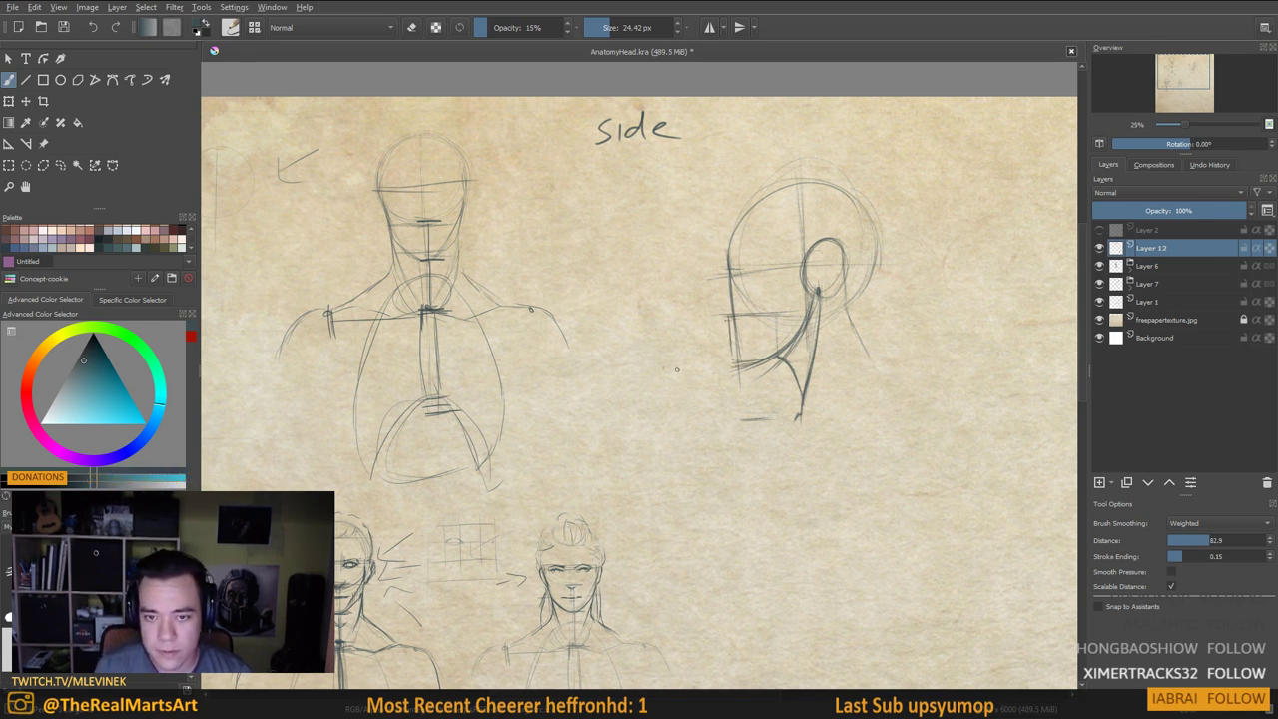
pyautogui.moveTo(747, 418); pyautogui.dragTo(737, 420)
pyautogui.moveTo(733, 361)
pyautogui.mouseDown()
pyautogui.moveTo(756, 365)
pyautogui.moveTo(758, 411)
pyautogui.mouseUp()
pyautogui.moveTo(800, 449); pyautogui.dragTo(808, 438)
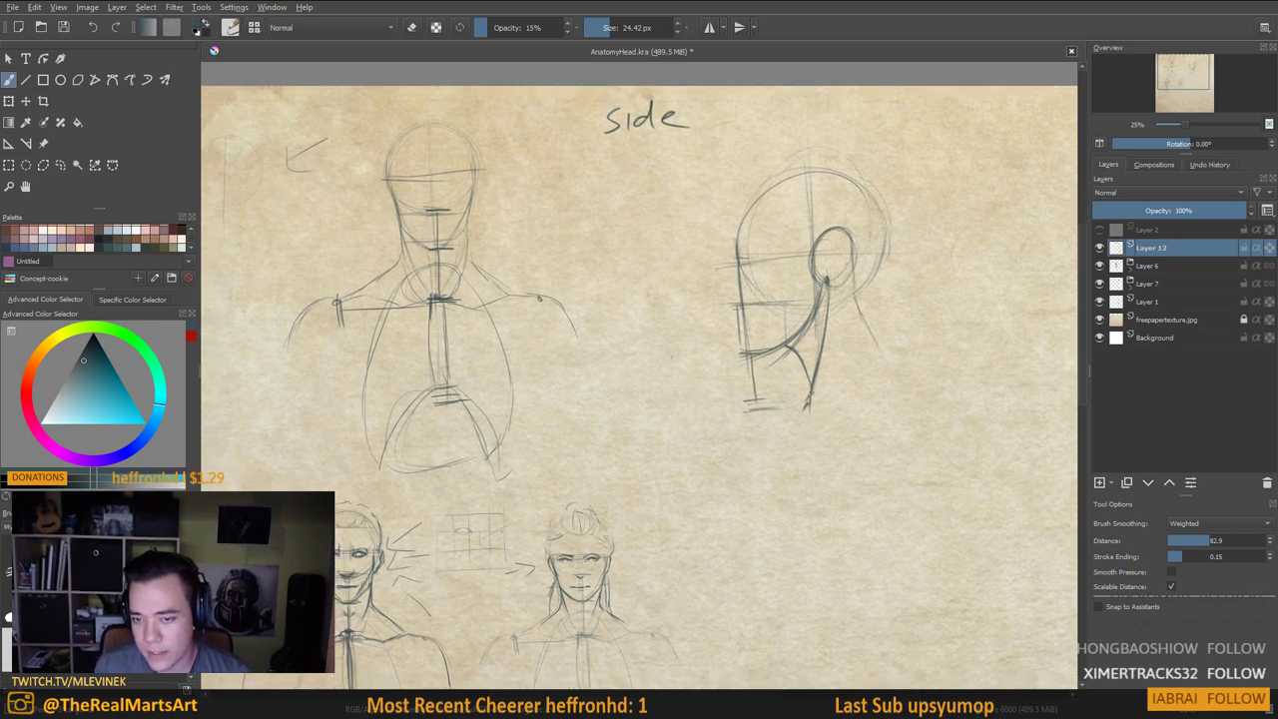
# Extend the side-view neck downward with a collar line slanting forward to the upper chest, a long sloping upper-back line, and short placement marks
pyautogui.moveTo(812, 394); pyautogui.dragTo(807, 406)
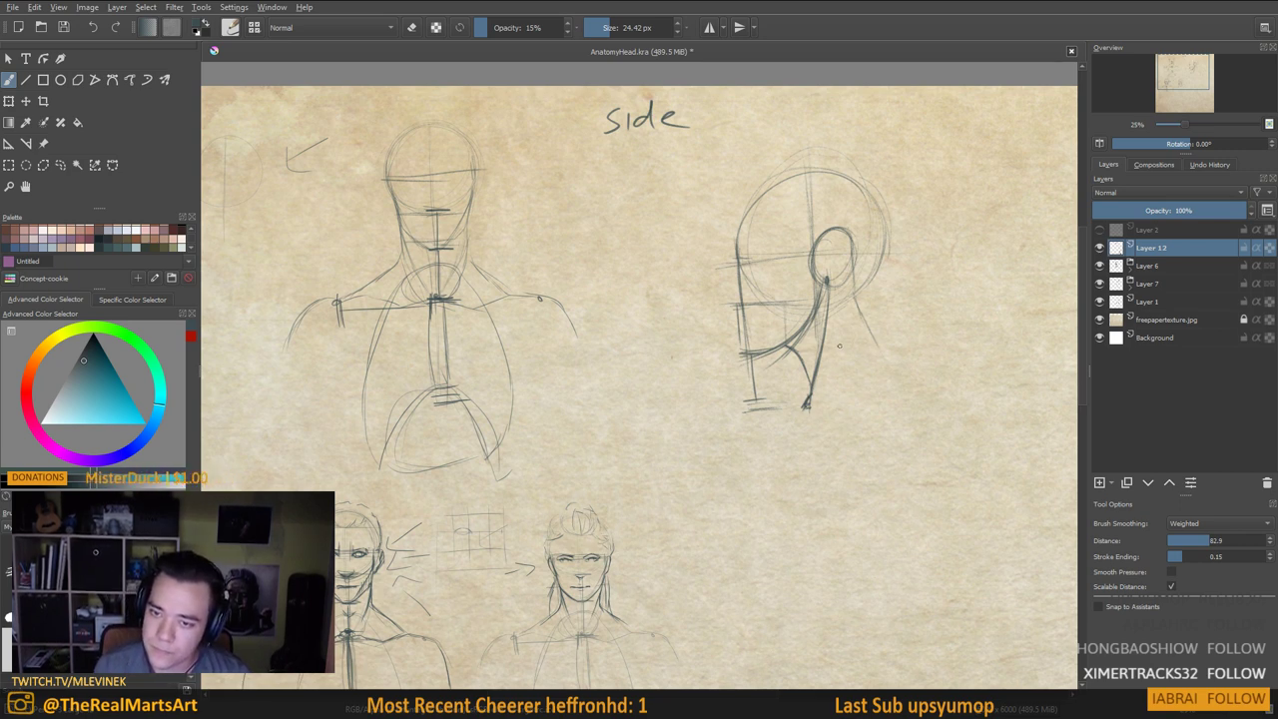
pyautogui.moveTo(847, 346)
pyautogui.mouseDown()
pyautogui.moveTo(826, 406)
pyautogui.moveTo(843, 363)
pyautogui.moveTo(833, 394)
pyautogui.moveTo(791, 445)
pyautogui.mouseUp()
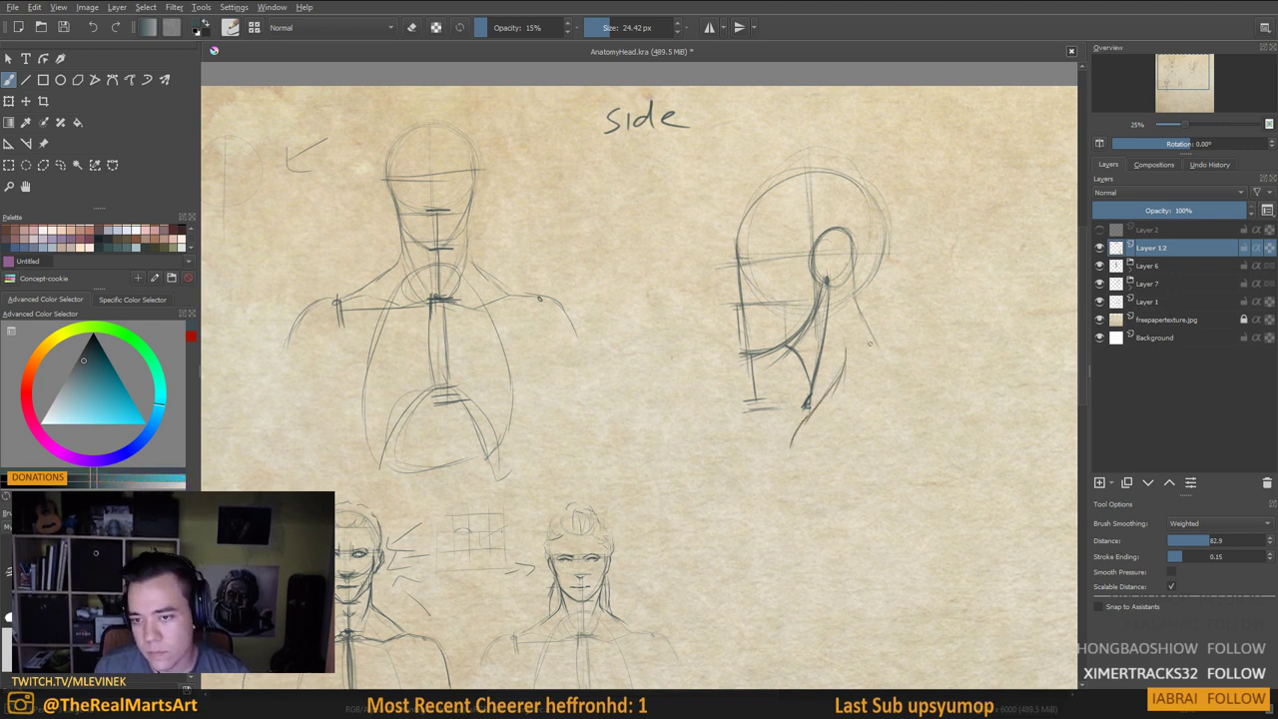
pyautogui.moveTo(852, 315); pyautogui.dragTo(909, 397)
pyautogui.moveTo(805, 400); pyautogui.dragTo(783, 452)
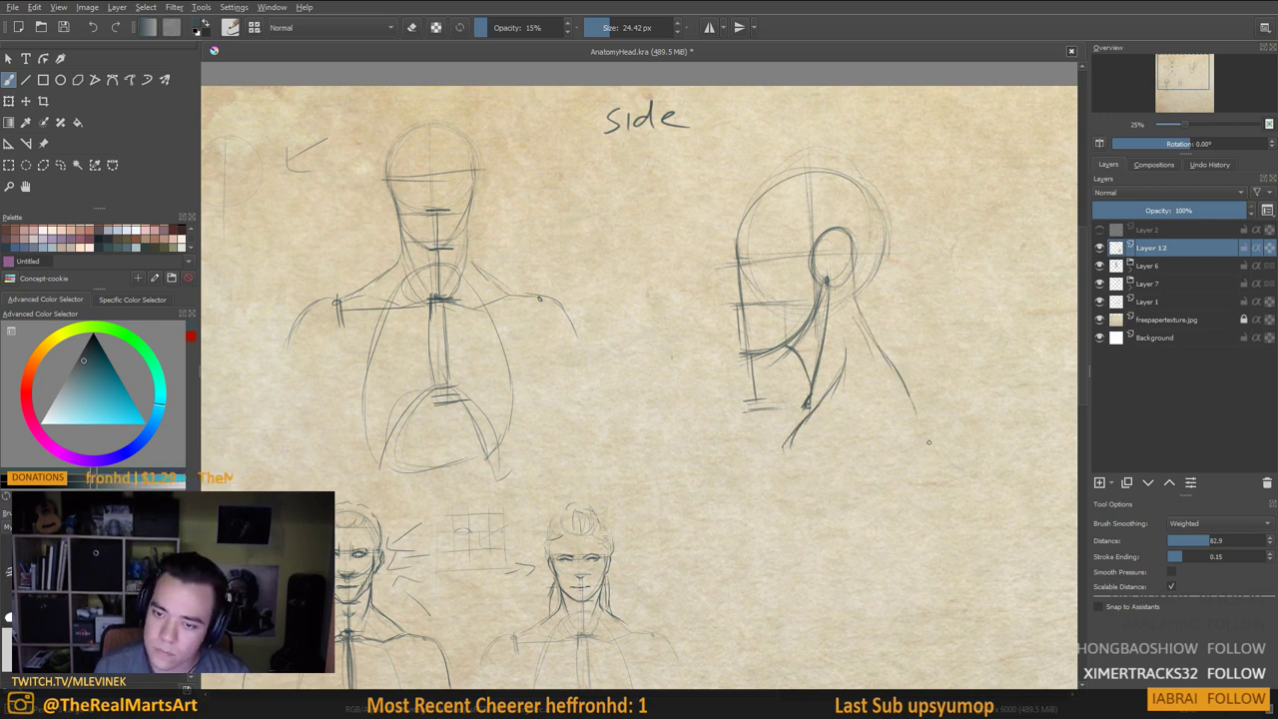
pyautogui.moveTo(882, 488); pyautogui.dragTo(876, 501)
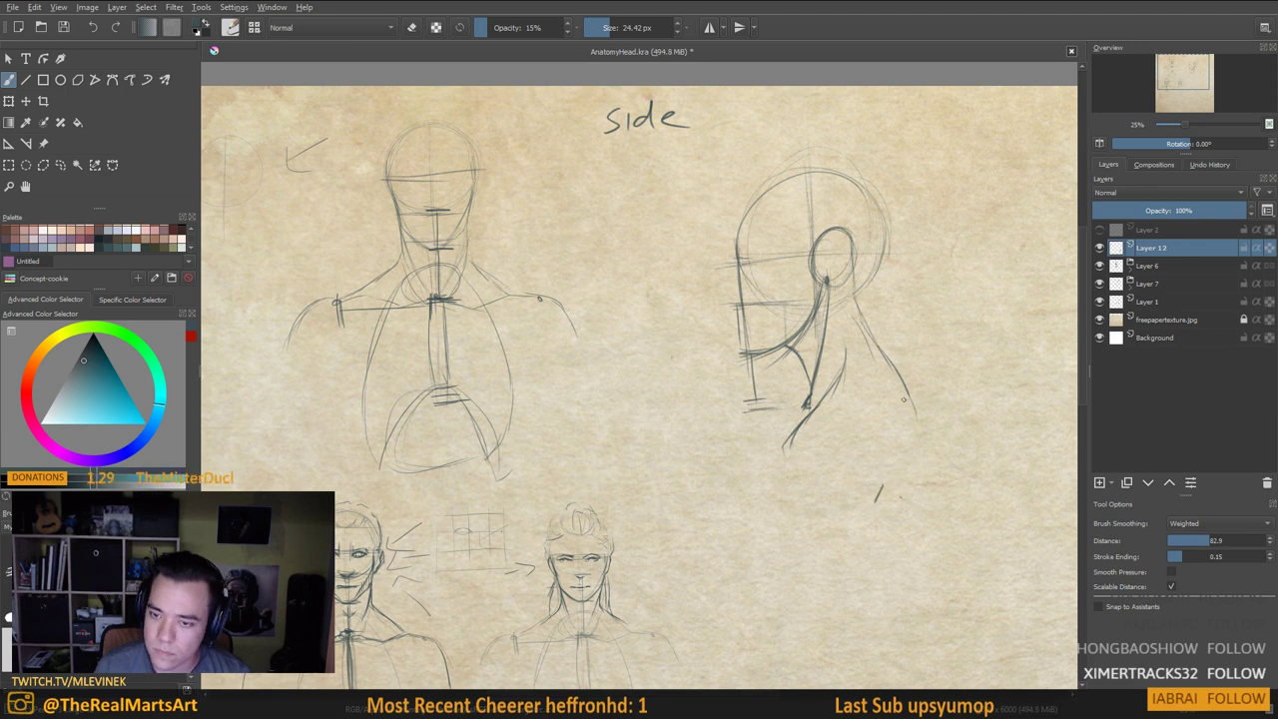
pyautogui.moveTo(904, 400); pyautogui.dragTo(950, 487)
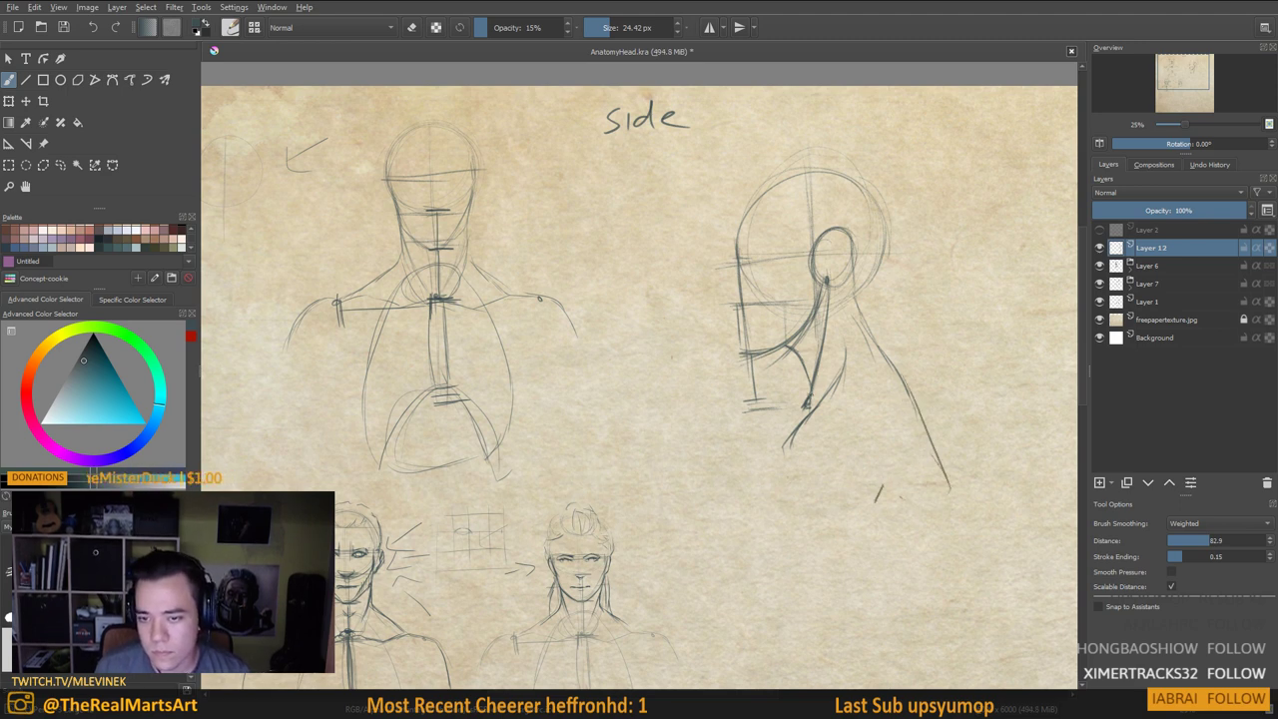
pyautogui.moveTo(795, 414)
pyautogui.mouseDown()
pyautogui.moveTo(819, 429)
pyautogui.moveTo(776, 452)
pyautogui.moveTo(775, 469)
pyautogui.mouseUp()
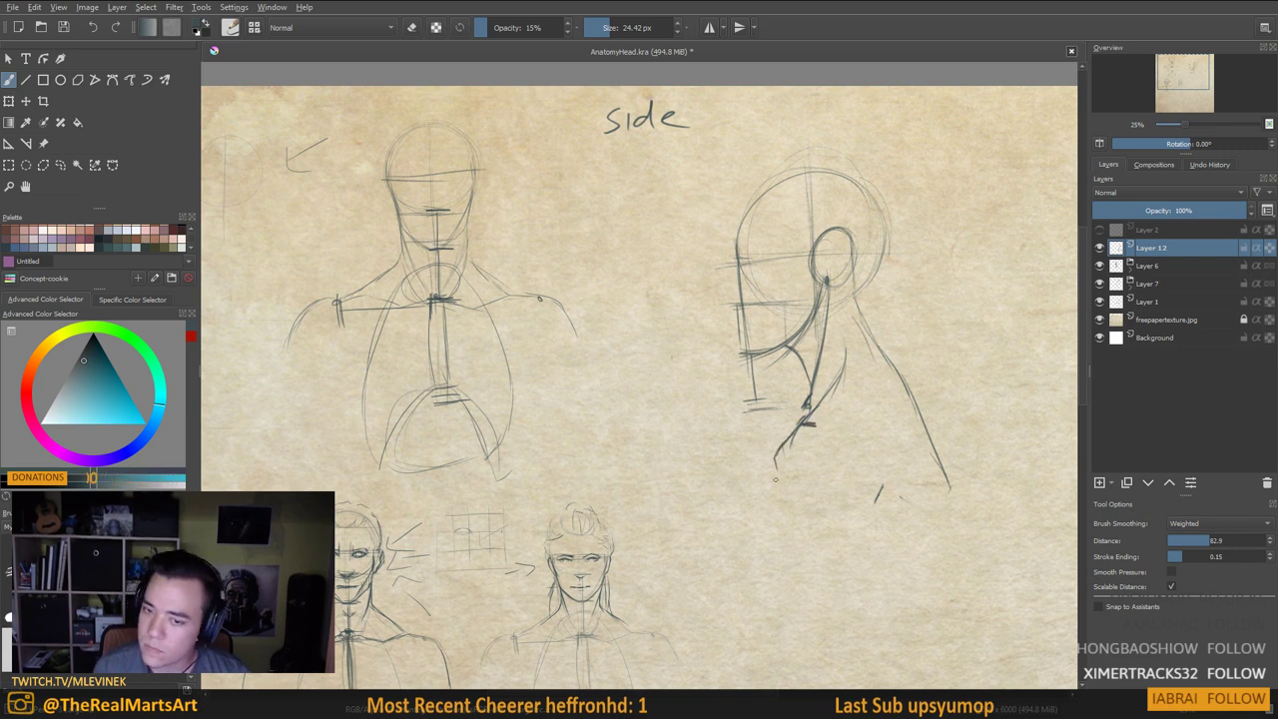
# Shape an Adam's apple bump into the side view's throat line below the jaw
pyautogui.moveTo(807, 401)
pyautogui.mouseDown()
pyautogui.moveTo(804, 411)
pyautogui.moveTo(924, 439)
pyautogui.mouseUp()
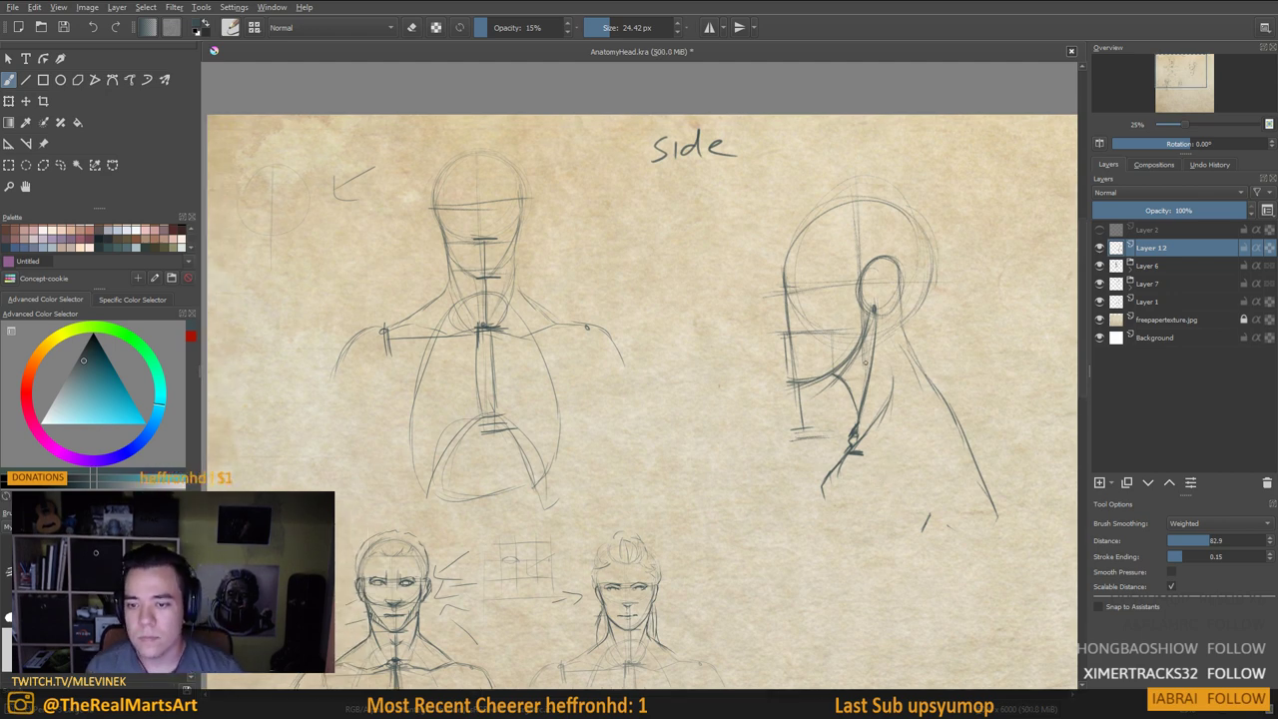
pyautogui.moveTo(864, 366); pyautogui.dragTo(870, 391)
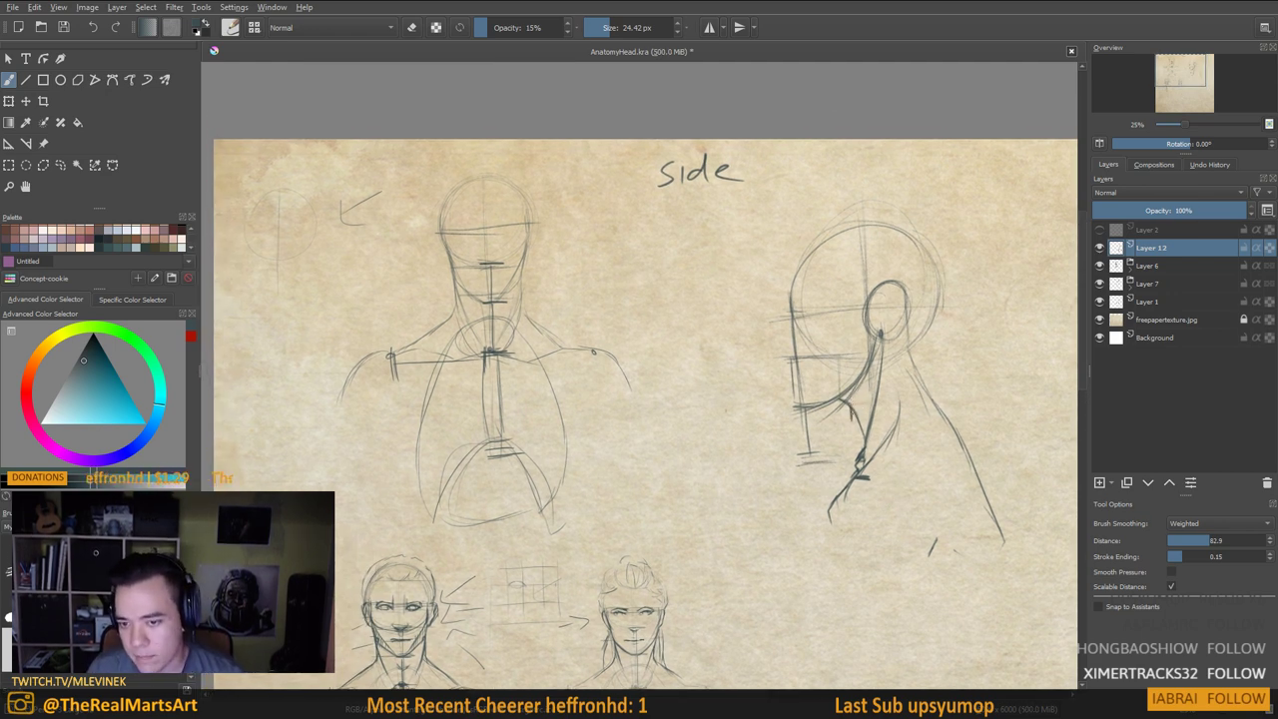
pyautogui.moveTo(935, 316); pyautogui.dragTo(922, 381)
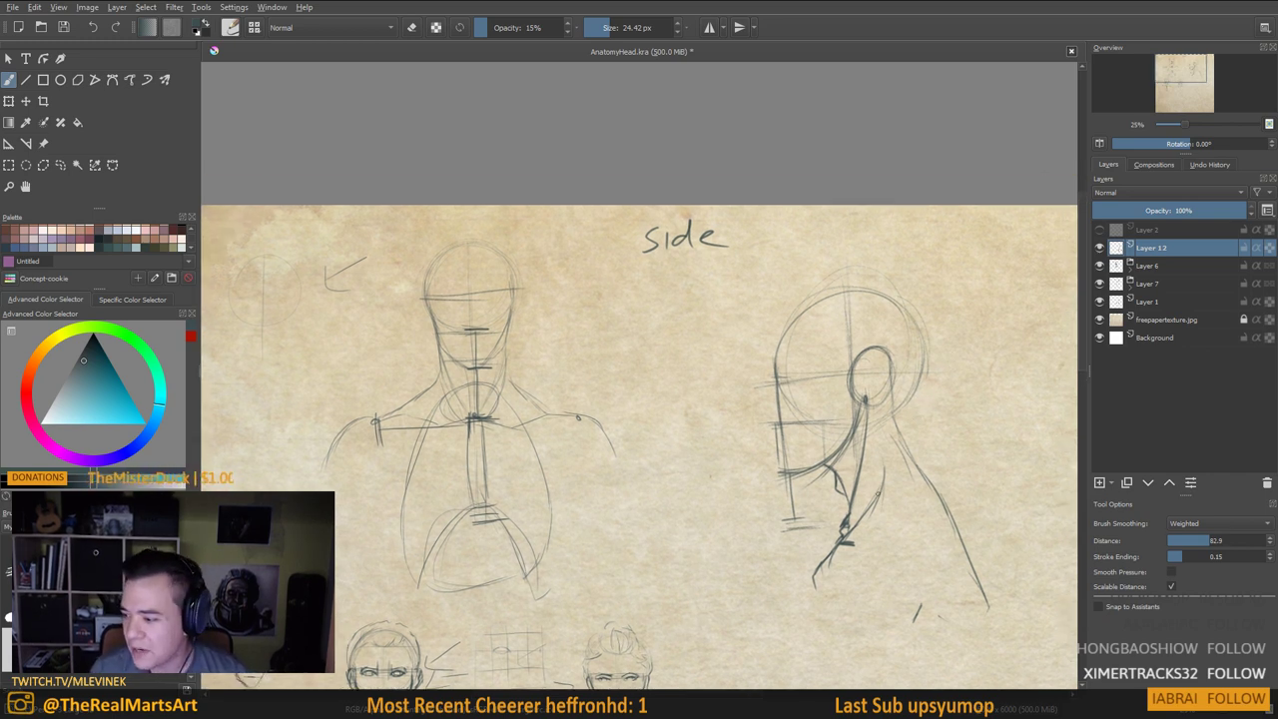
pyautogui.moveTo(880, 434); pyautogui.dragTo(840, 424)
pyautogui.moveTo(777, 452); pyautogui.dragTo(767, 452)
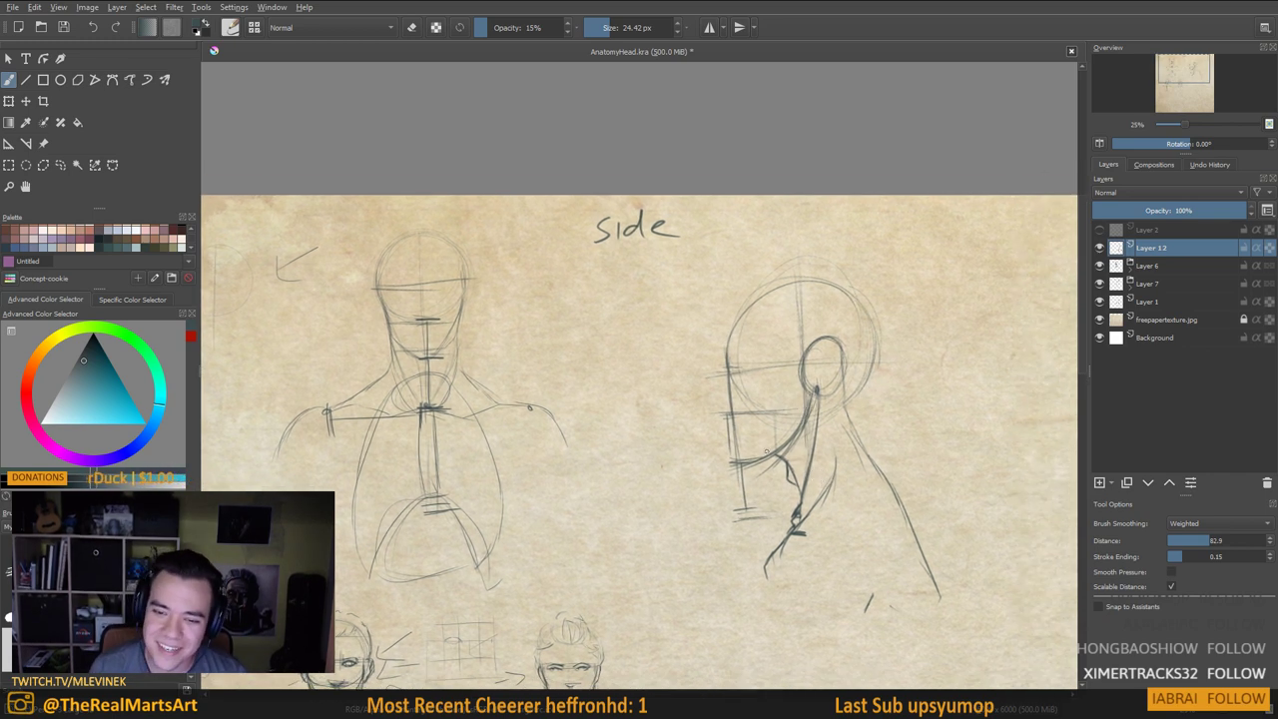
pyautogui.moveTo(869, 482); pyautogui.dragTo(861, 426)
pyautogui.scroll(1, 788, 369)
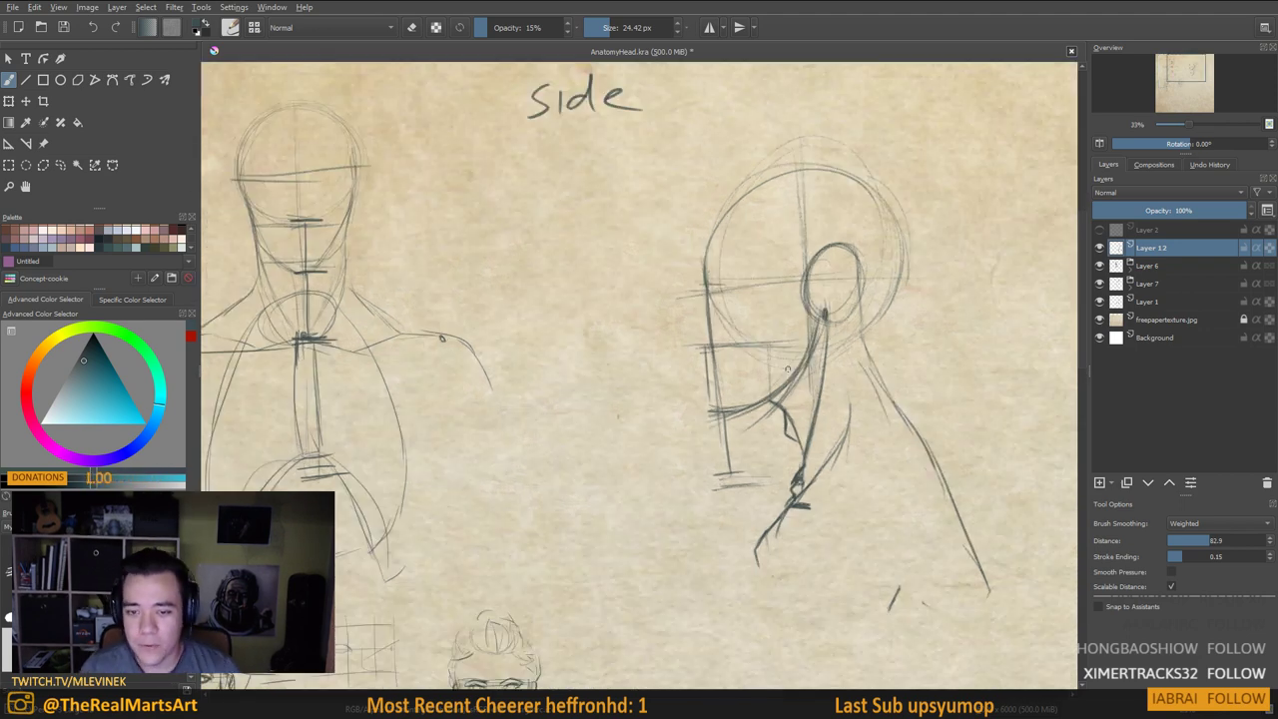
pyautogui.moveTo(409, 325); pyautogui.dragTo(515, 387)
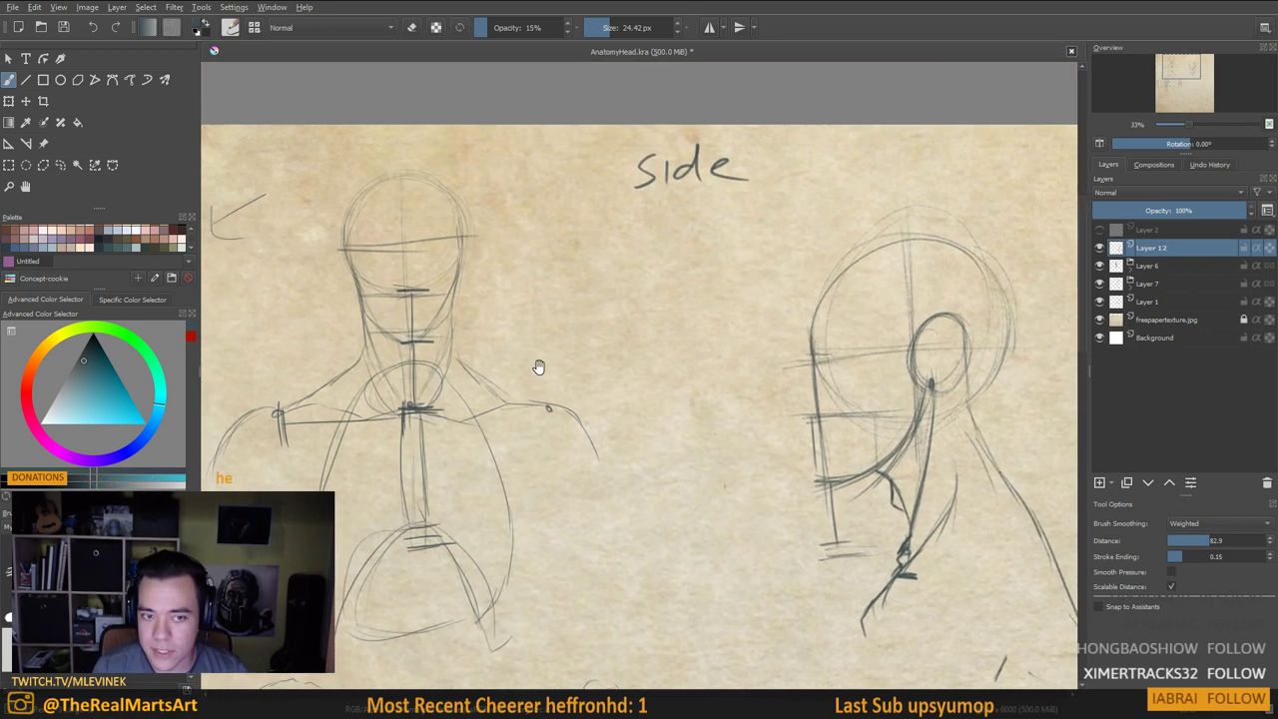
pyautogui.moveTo(577, 329)
pyautogui.mouseDown()
pyautogui.moveTo(508, 298)
pyautogui.moveTo(559, 299)
pyautogui.mouseUp()
pyautogui.hotkey('ctrl', 'z')
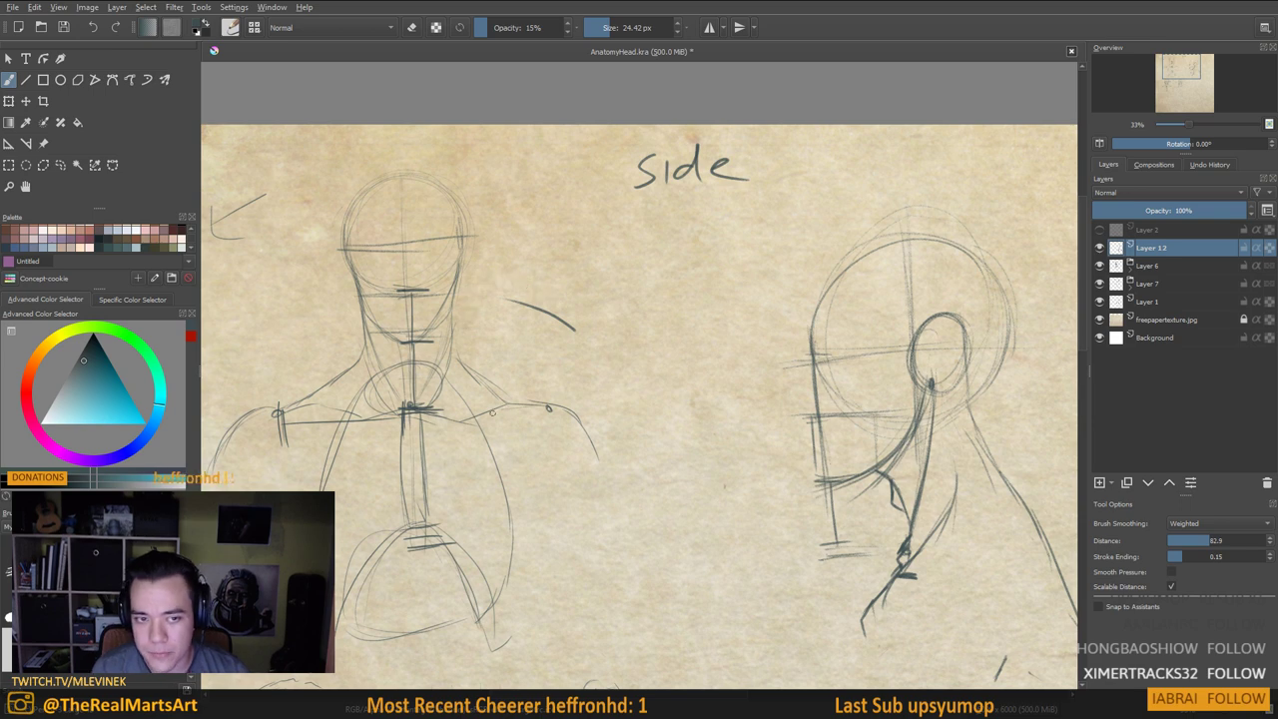
pyautogui.hotkey('ctrl', 'z')
# Draw the brow line on the side-view face and the nose-bridge profile from the brow down to the lower-face guideline
pyautogui.moveTo(755, 394); pyautogui.dragTo(745, 374)
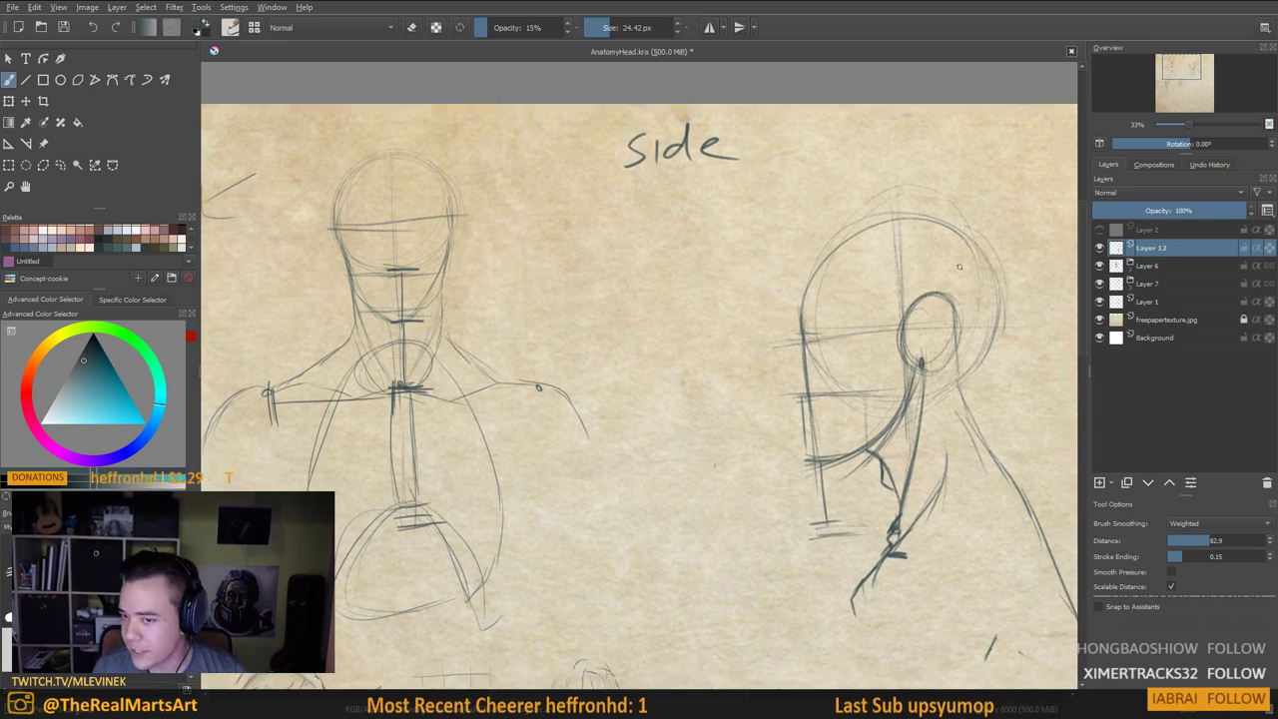
pyautogui.moveTo(888, 413)
pyautogui.mouseDown()
pyautogui.moveTo(768, 385)
pyautogui.moveTo(783, 359)
pyautogui.mouseUp()
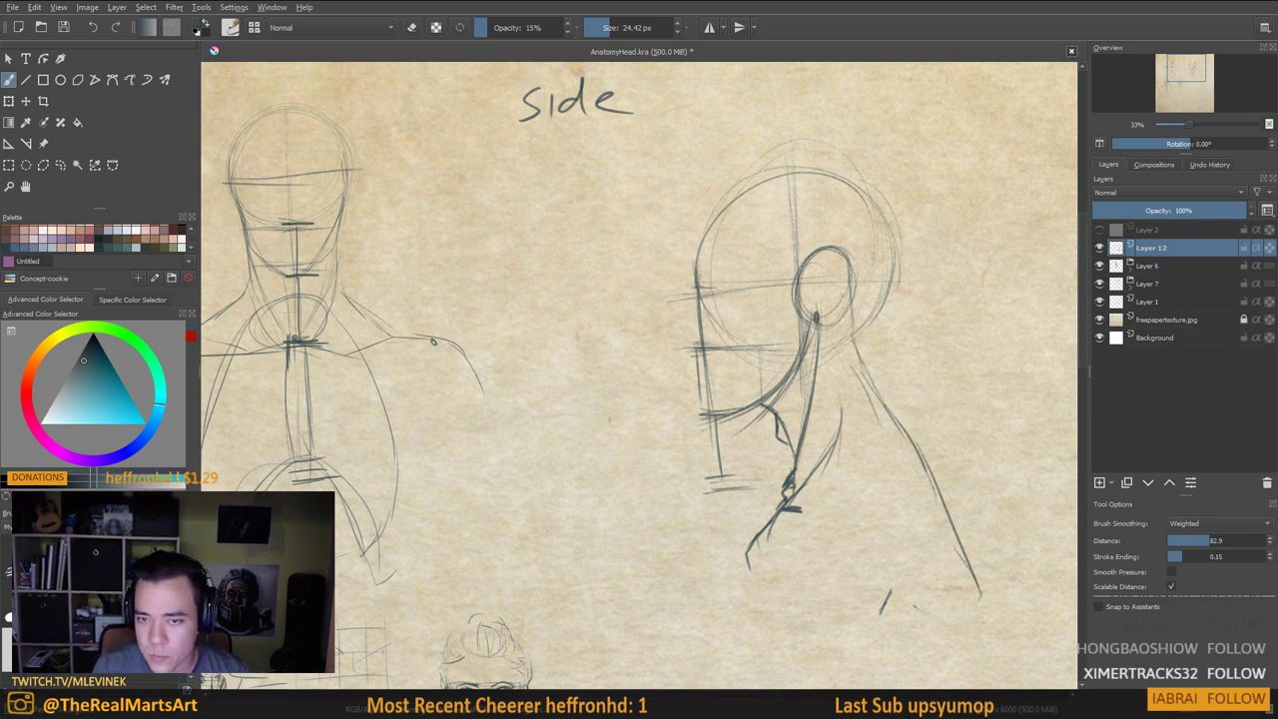
pyautogui.moveTo(696, 294)
pyautogui.mouseDown()
pyautogui.moveTo(731, 295)
pyautogui.moveTo(696, 293)
pyautogui.mouseUp()
pyautogui.moveTo(714, 390); pyautogui.dragTo(711, 381)
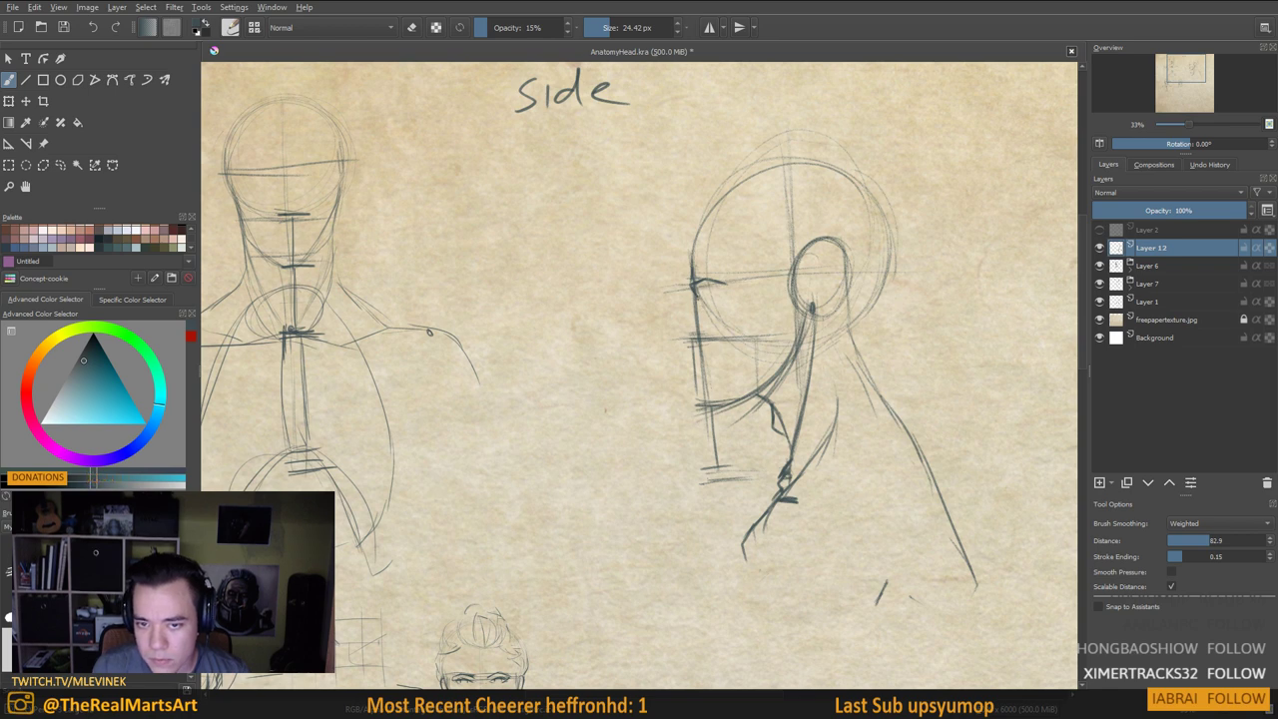
pyautogui.moveTo(701, 298)
pyautogui.mouseDown()
pyautogui.moveTo(689, 330)
pyautogui.moveTo(701, 337)
pyautogui.mouseUp()
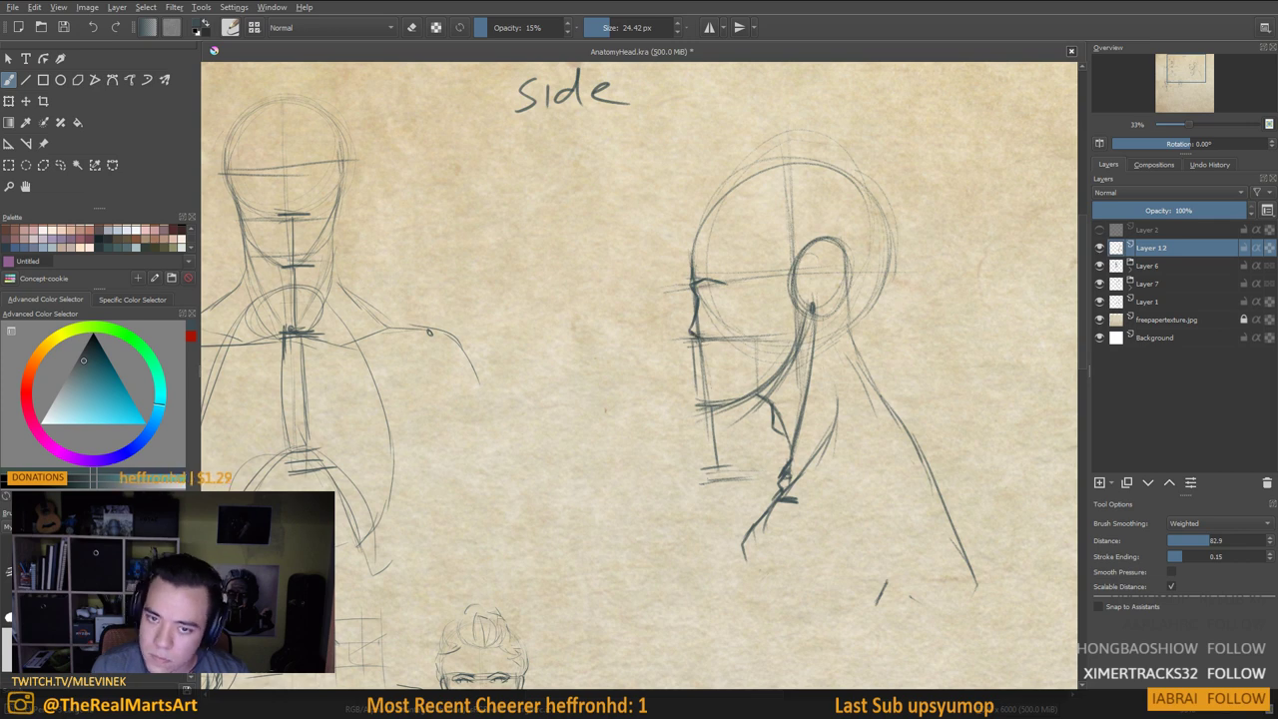
pyautogui.moveTo(717, 392); pyautogui.dragTo(722, 370)
pyautogui.moveTo(709, 309)
pyautogui.mouseDown()
pyautogui.moveTo(705, 276)
pyautogui.moveTo(696, 299)
pyautogui.mouseUp()
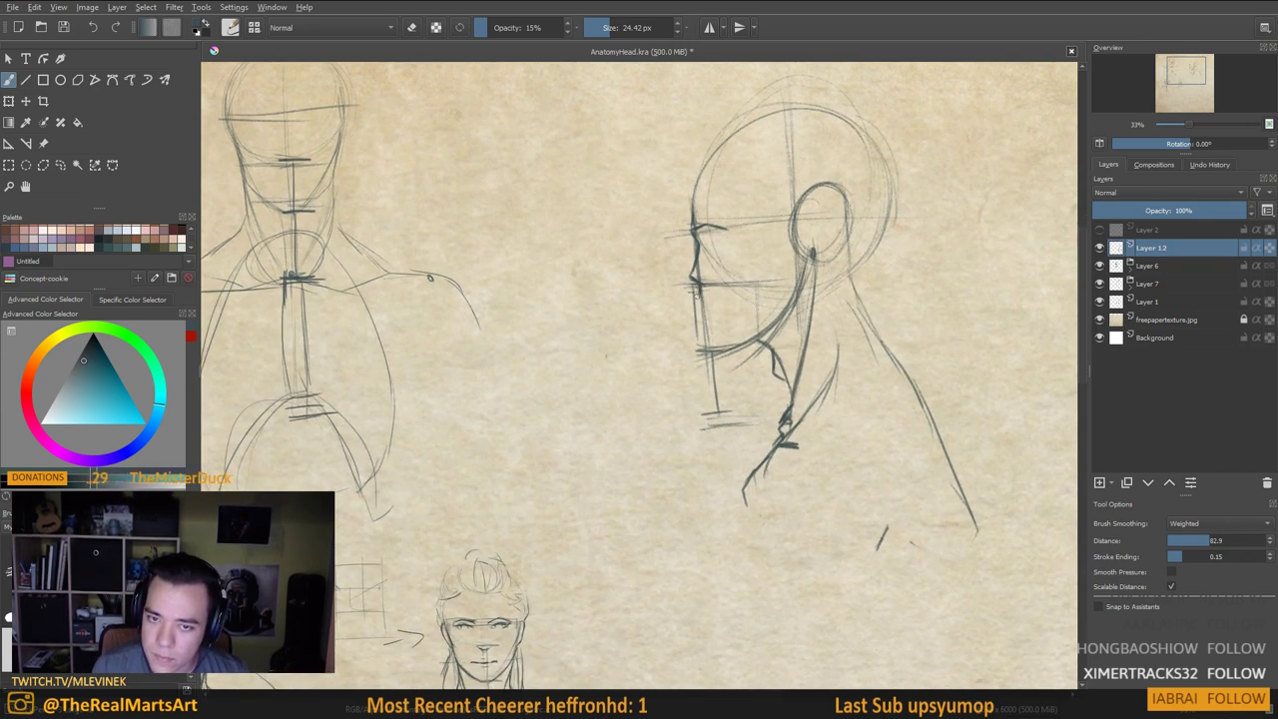
pyautogui.moveTo(543, 337); pyautogui.dragTo(557, 344)
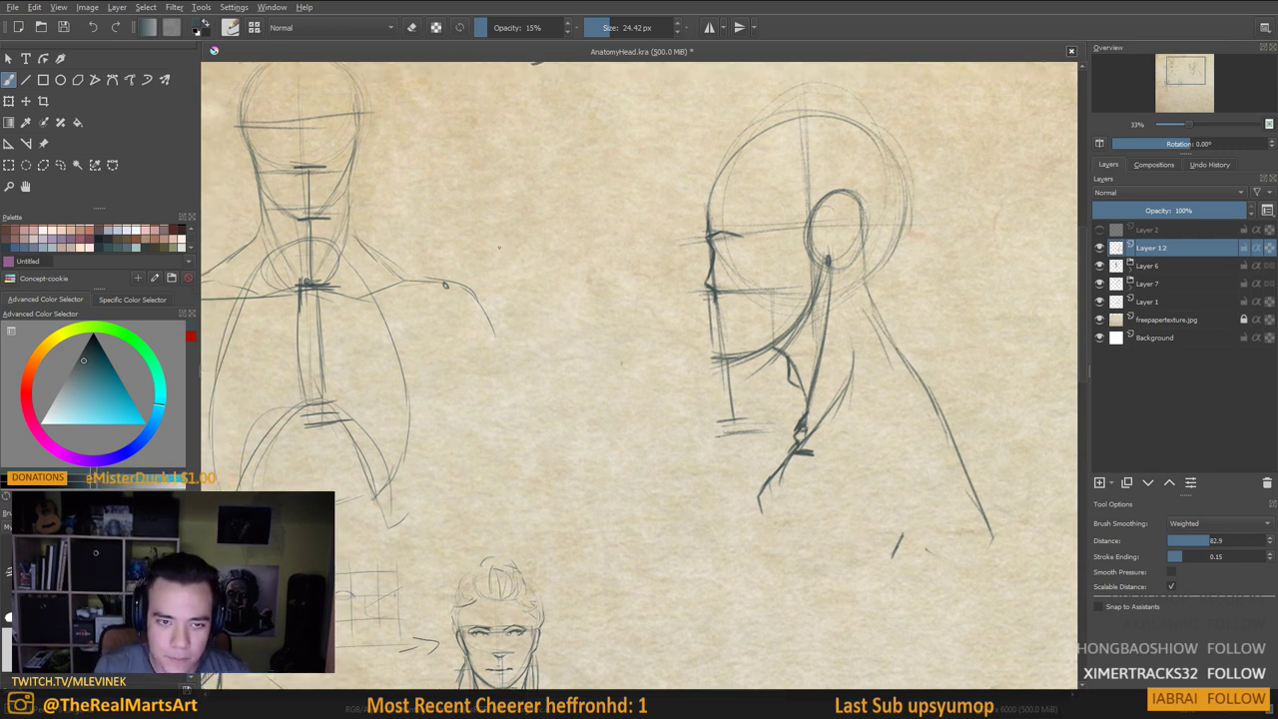
pyautogui.moveTo(499, 250)
pyautogui.mouseDown()
pyautogui.moveTo(528, 243)
pyautogui.moveTo(591, 267)
pyautogui.mouseUp()
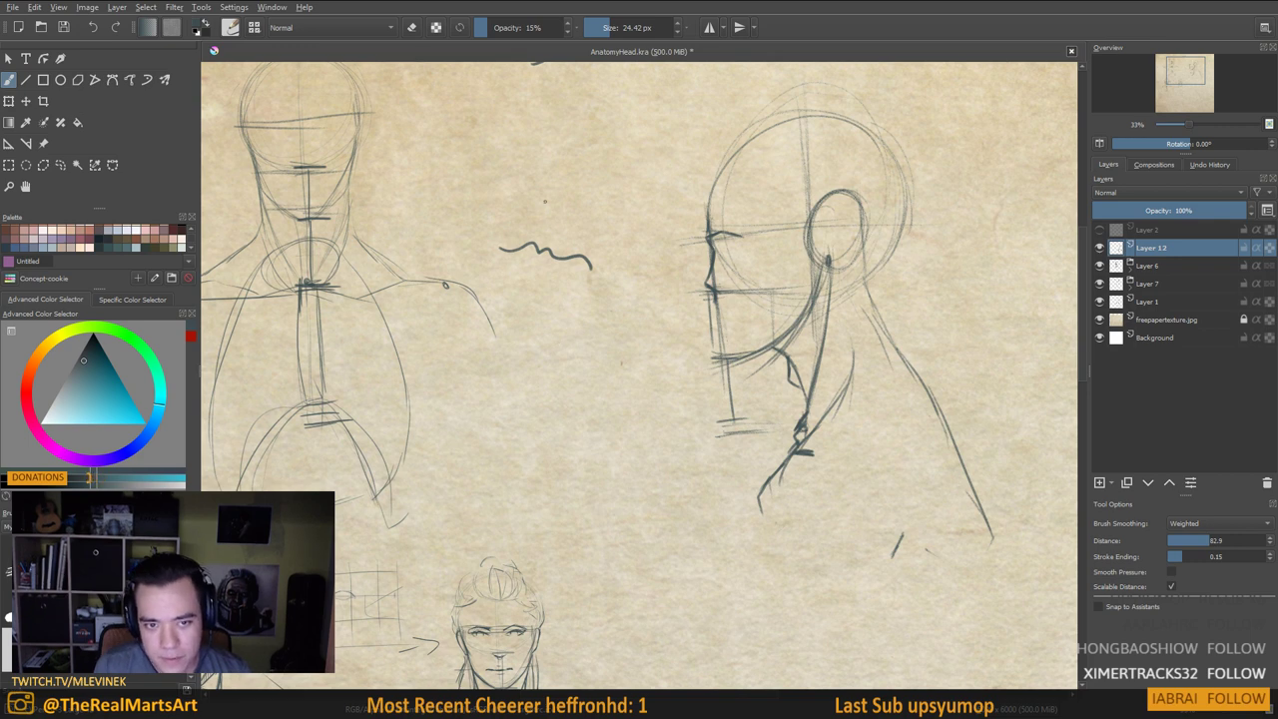
pyautogui.hotkey('ctrl', 'z')
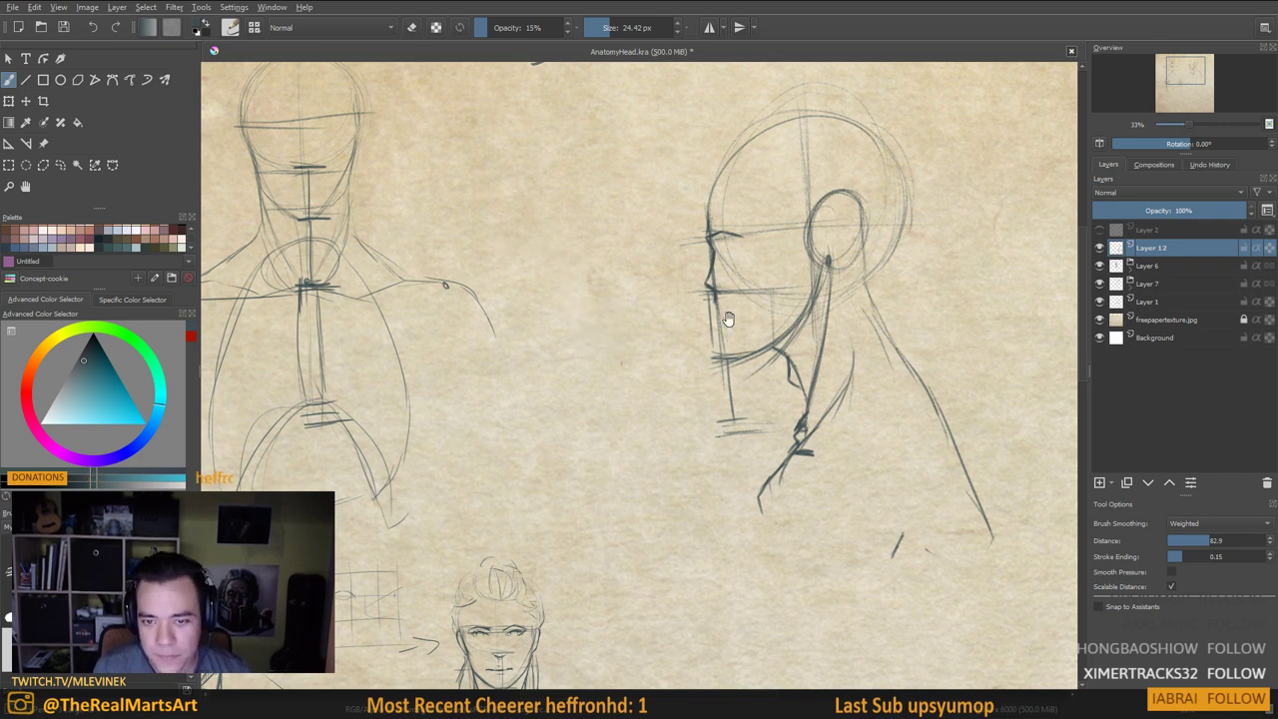
# Draw the side view's mouth line, lip and chin profile, and a darker jaw underside joining the throat
pyautogui.moveTo(728, 320); pyautogui.dragTo(744, 313)
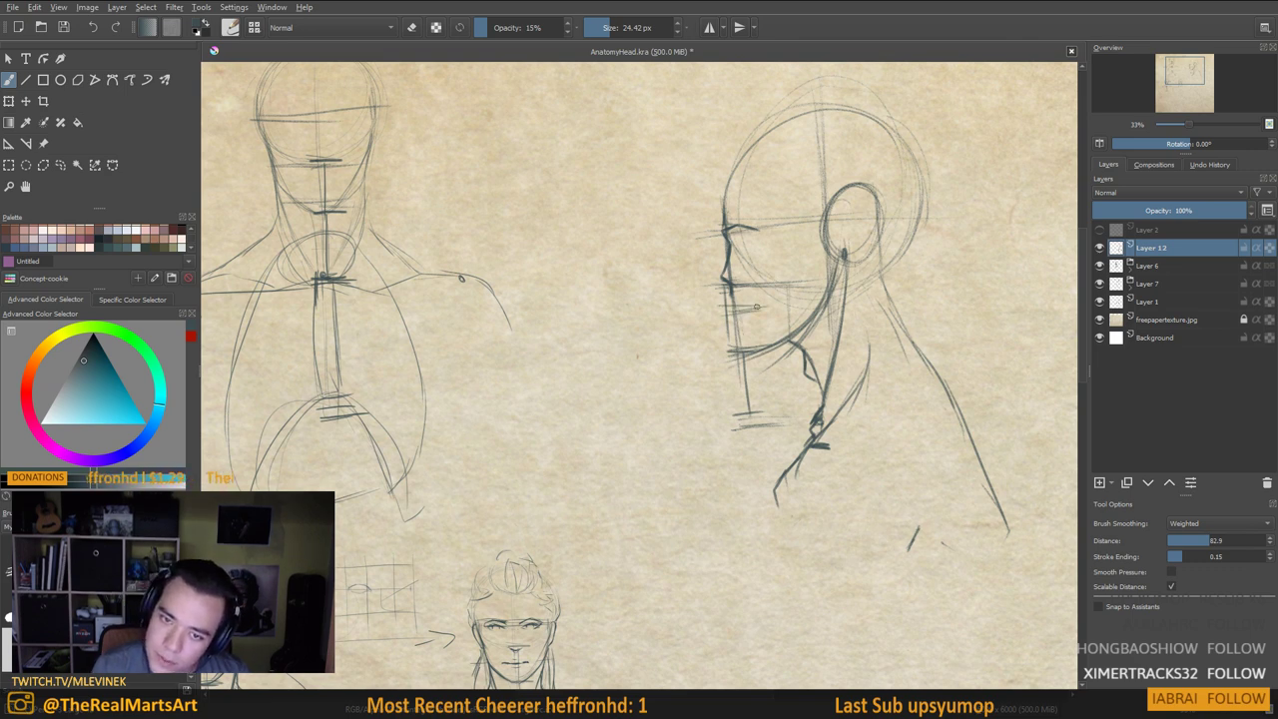
pyautogui.moveTo(728, 360); pyautogui.dragTo(766, 328)
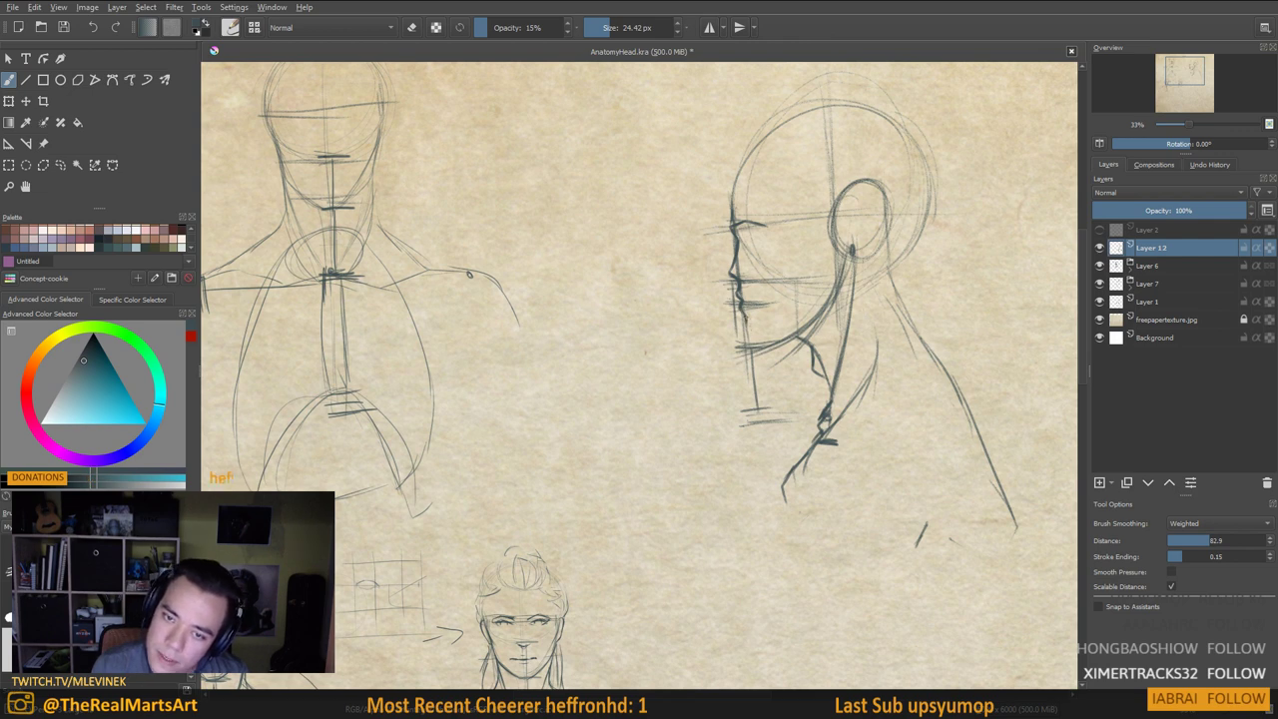
pyautogui.moveTo(745, 318)
pyautogui.mouseDown()
pyautogui.moveTo(748, 334)
pyautogui.moveTo(771, 336)
pyautogui.moveTo(834, 288)
pyautogui.mouseUp()
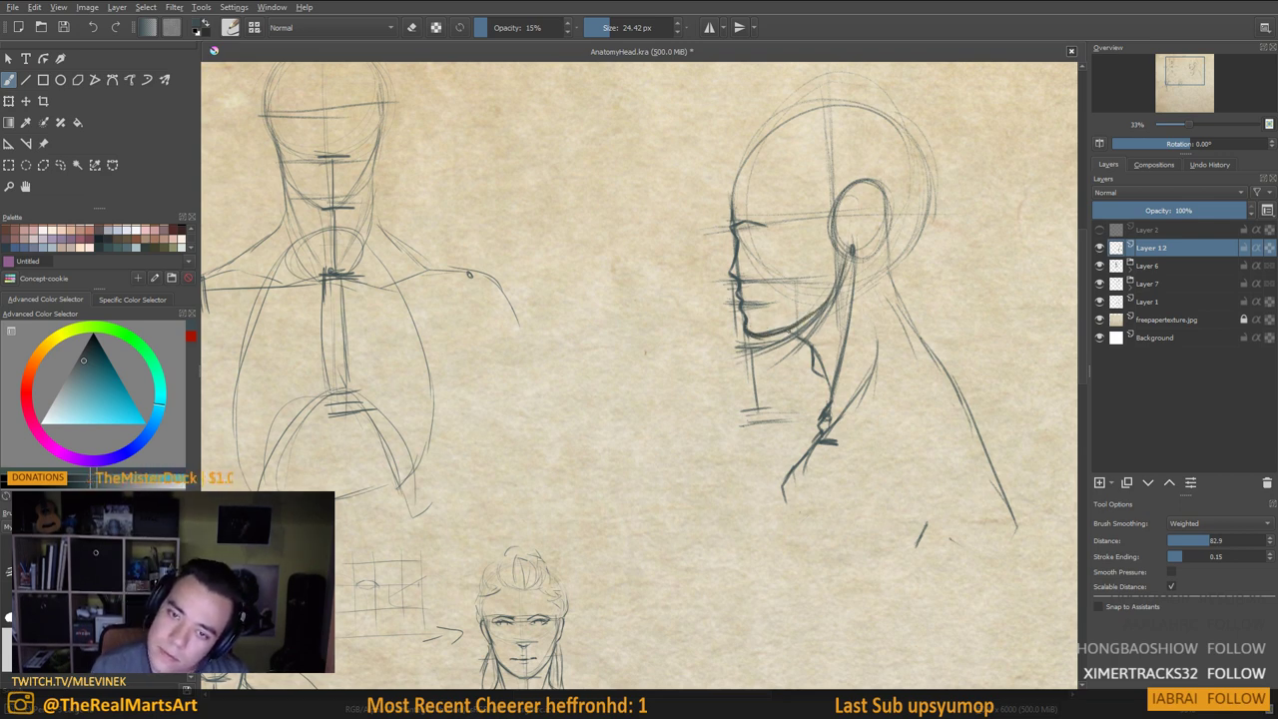
pyautogui.moveTo(789, 331); pyautogui.dragTo(814, 340)
pyautogui.moveTo(834, 323); pyautogui.dragTo(850, 337)
# Sketch the eye socket on the side-view face, curving its outer end down and back beneath the brow line
pyautogui.moveTo(760, 188); pyautogui.dragTo(756, 197)
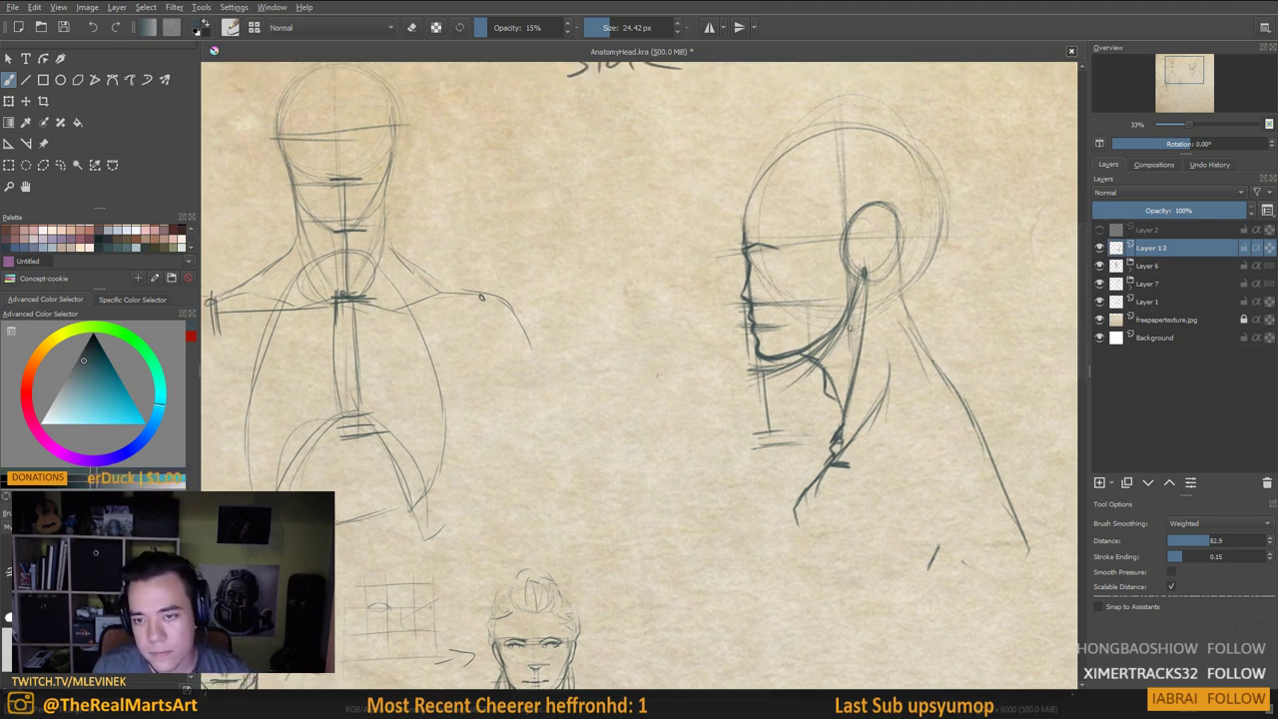
pyautogui.moveTo(760, 254); pyautogui.dragTo(748, 275)
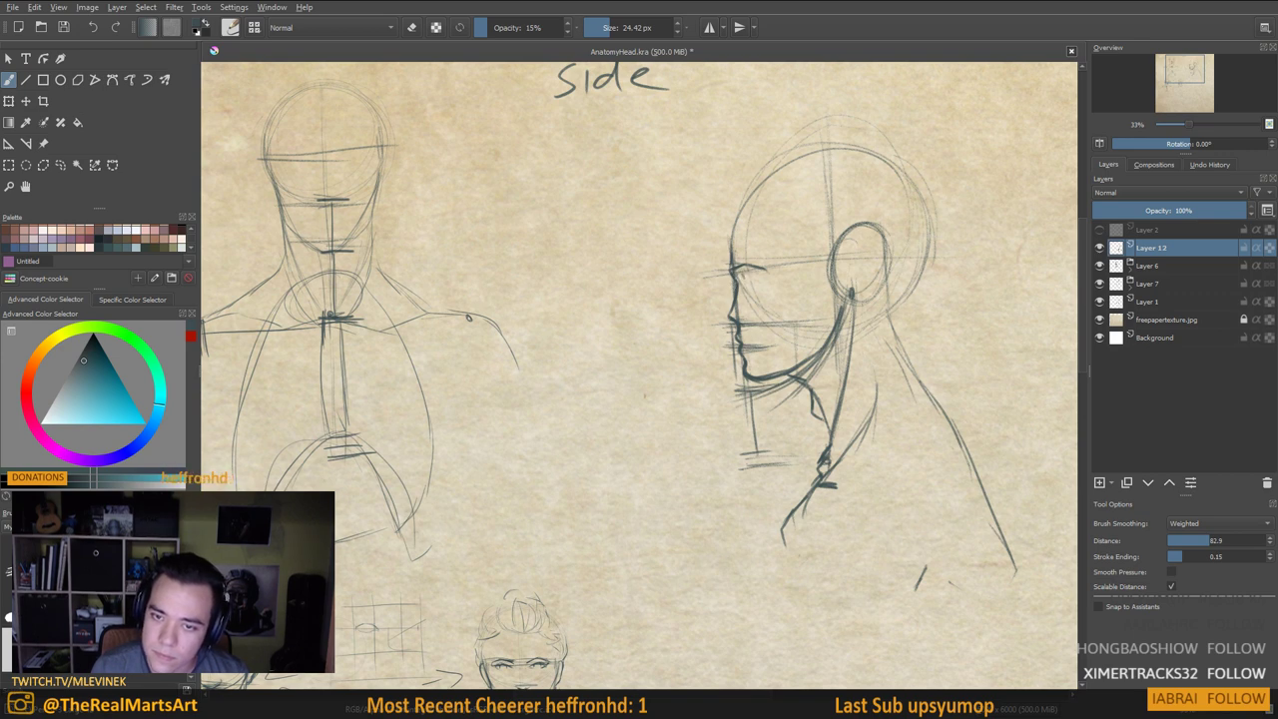
pyautogui.moveTo(338, 211); pyautogui.dragTo(372, 224)
pyautogui.moveTo(472, 405); pyautogui.dragTo(785, 259)
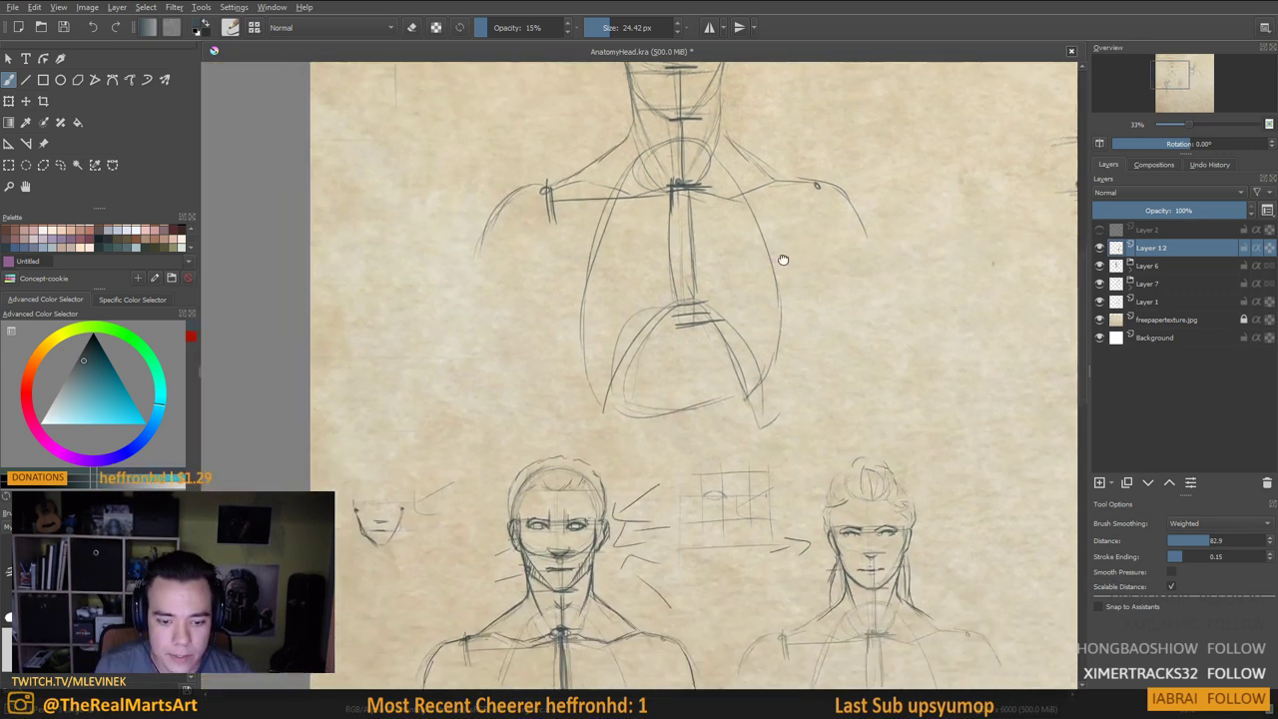
pyautogui.moveTo(900, 503); pyautogui.dragTo(762, 333)
pyautogui.moveTo(819, 227); pyautogui.dragTo(600, 470)
pyautogui.moveTo(740, 222); pyautogui.dragTo(741, 228)
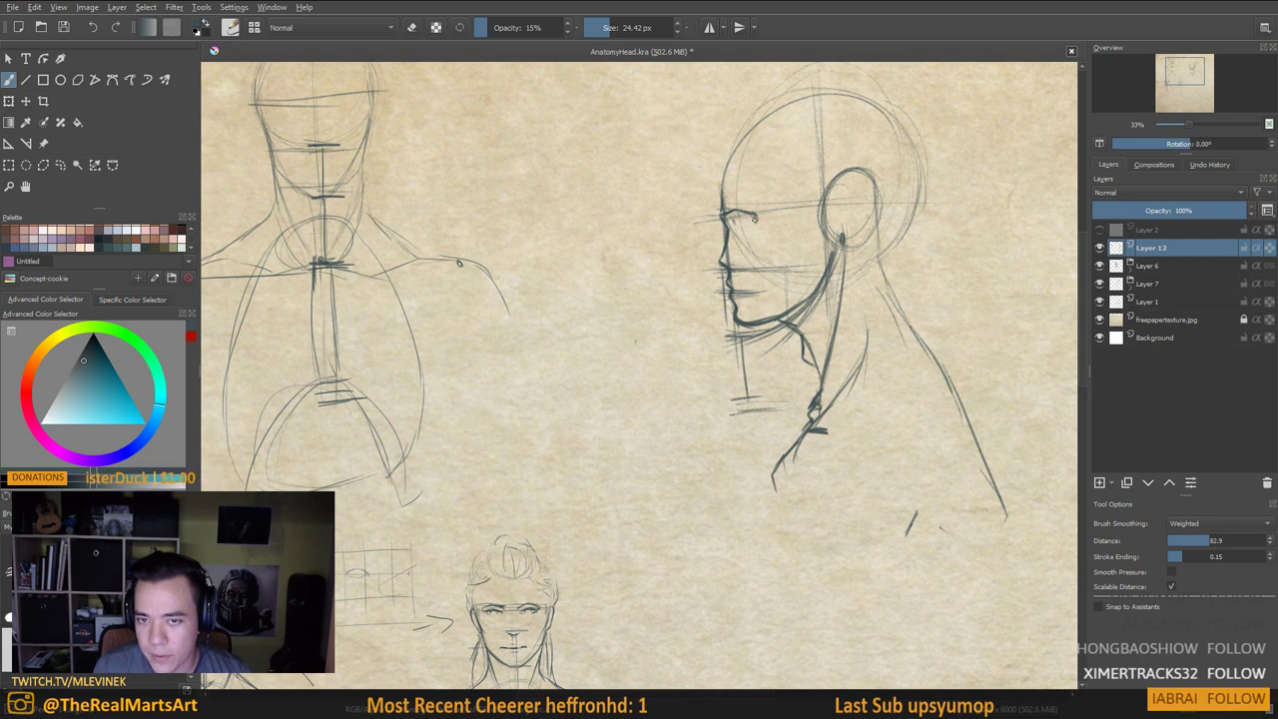
pyautogui.moveTo(749, 221); pyautogui.dragTo(749, 225)
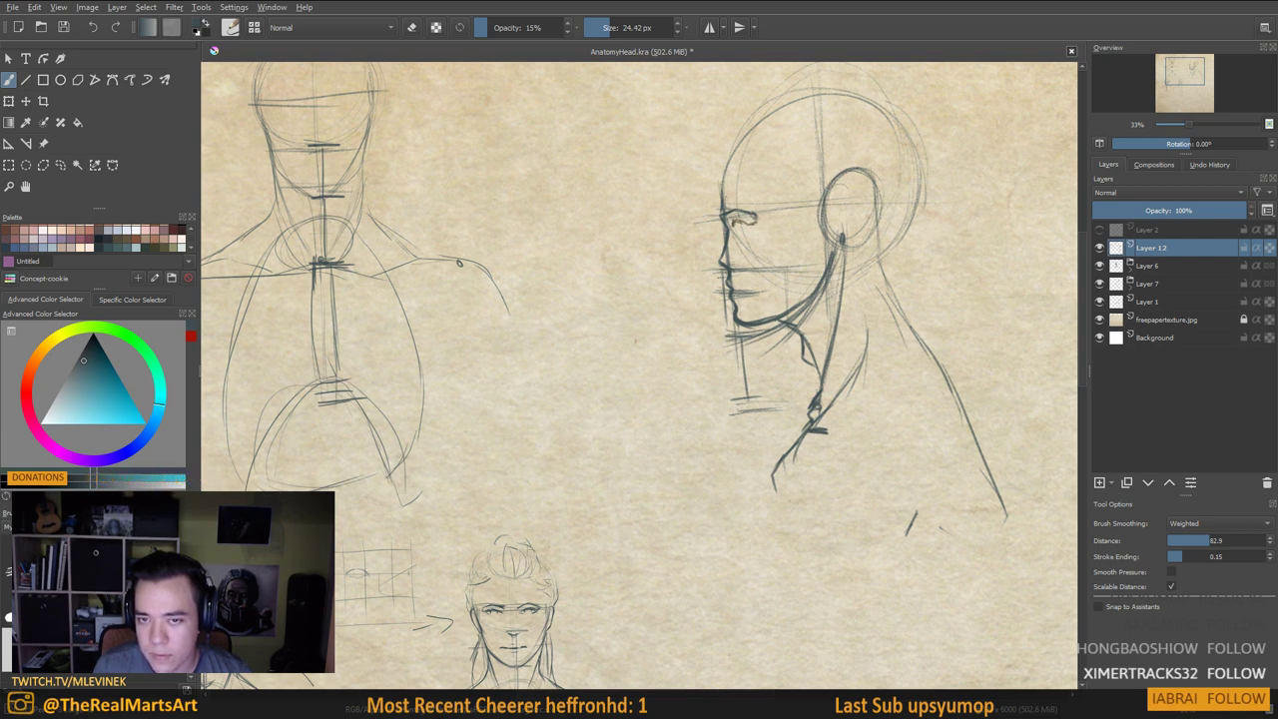
pyautogui.moveTo(737, 222); pyautogui.dragTo(751, 229)
# Draw a short arched example stroke in the blank space between the front and side views
pyautogui.moveTo(507, 243)
pyautogui.mouseDown()
pyautogui.moveTo(513, 229)
pyautogui.moveTo(555, 252)
pyautogui.mouseUp()
pyautogui.moveTo(605, 375); pyautogui.dragTo(666, 303)
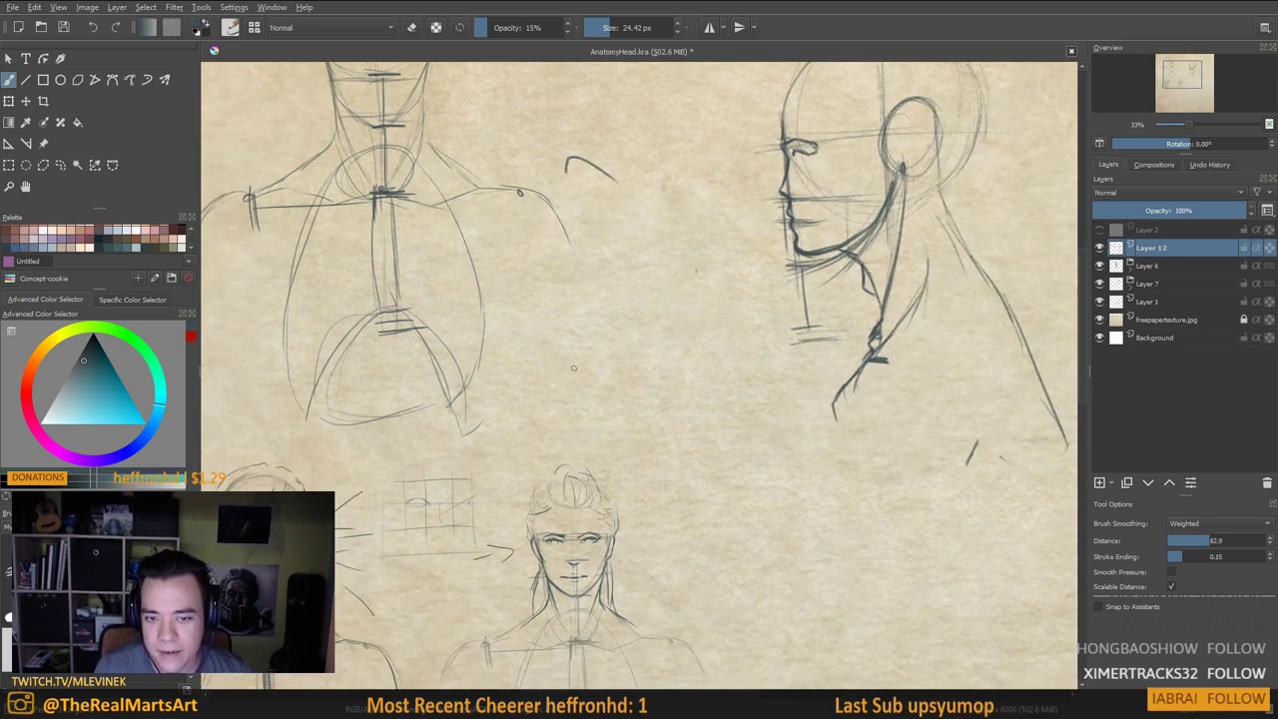
pyautogui.moveTo(570, 353); pyautogui.dragTo(659, 323)
pyautogui.hotkey('ctrl', 'z')
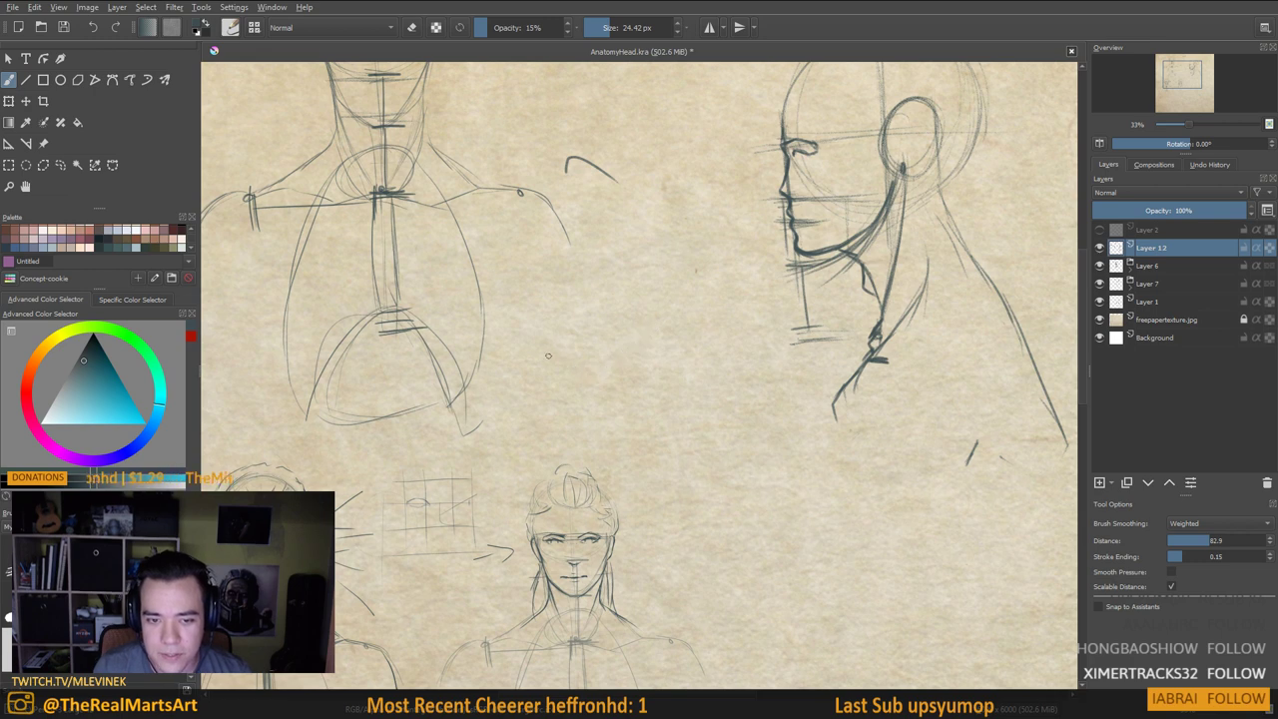
pyautogui.moveTo(543, 376); pyautogui.dragTo(616, 338)
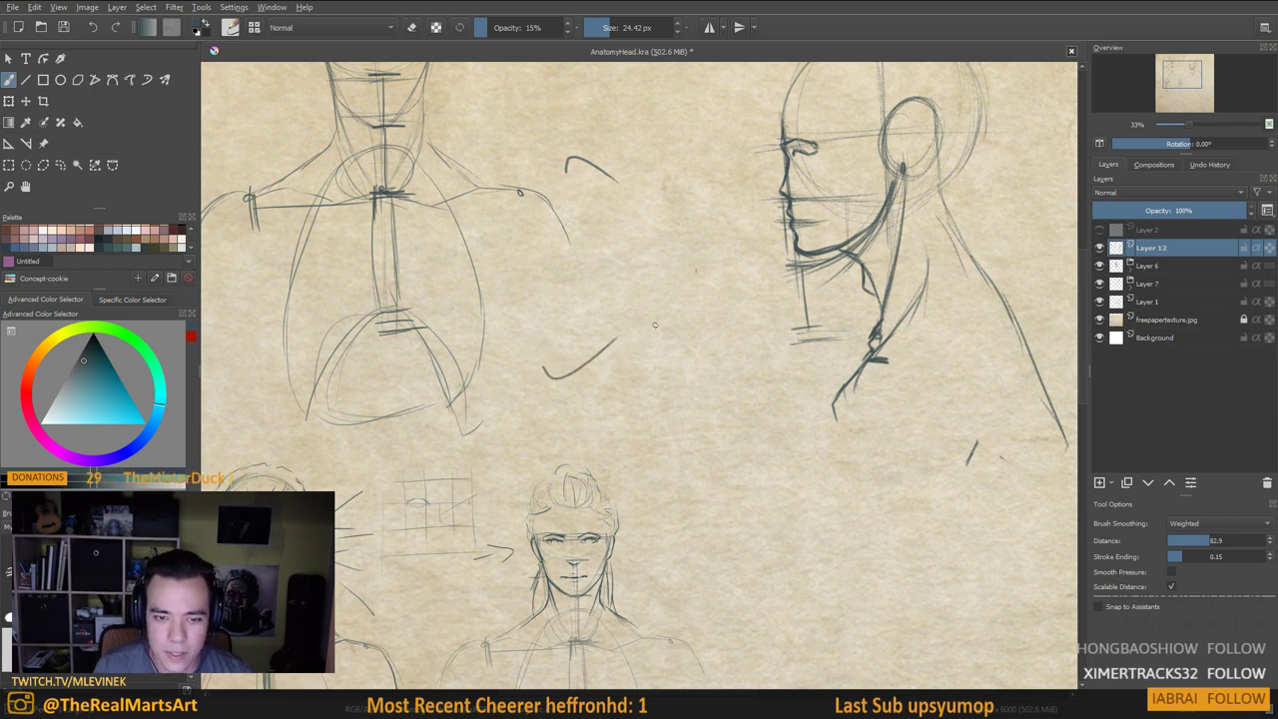
pyautogui.hotkey('ctrl', 'z')
# Add a small eye inside the side-view eye socket, just behind the nose bridge
pyautogui.moveTo(520, 191); pyautogui.dragTo(482, 287)
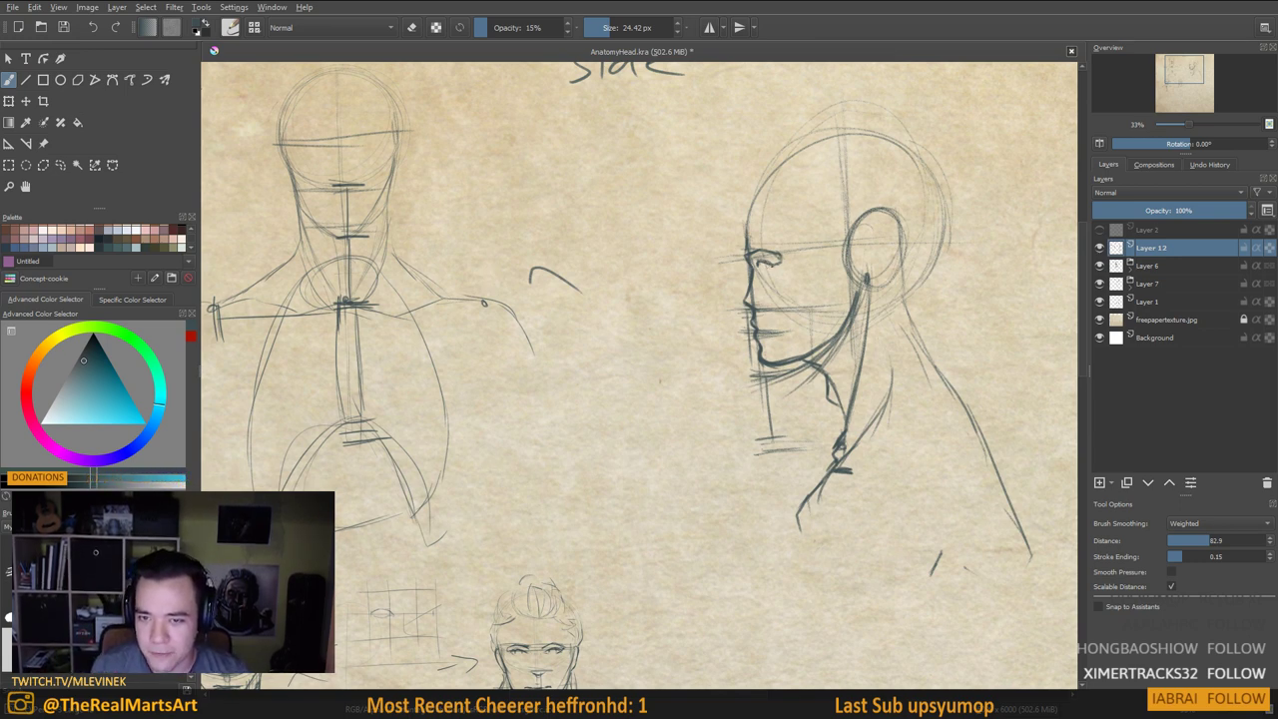
pyautogui.moveTo(765, 268); pyautogui.dragTo(759, 282)
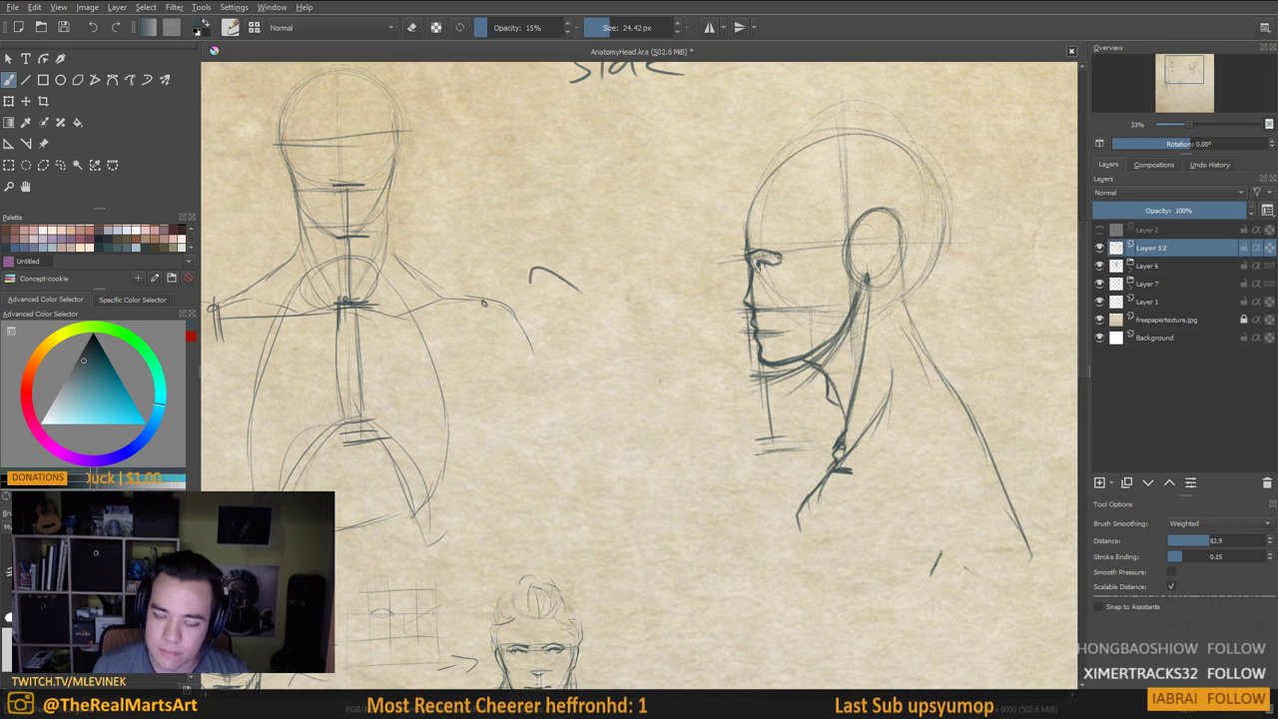
pyautogui.moveTo(808, 290); pyautogui.dragTo(804, 283)
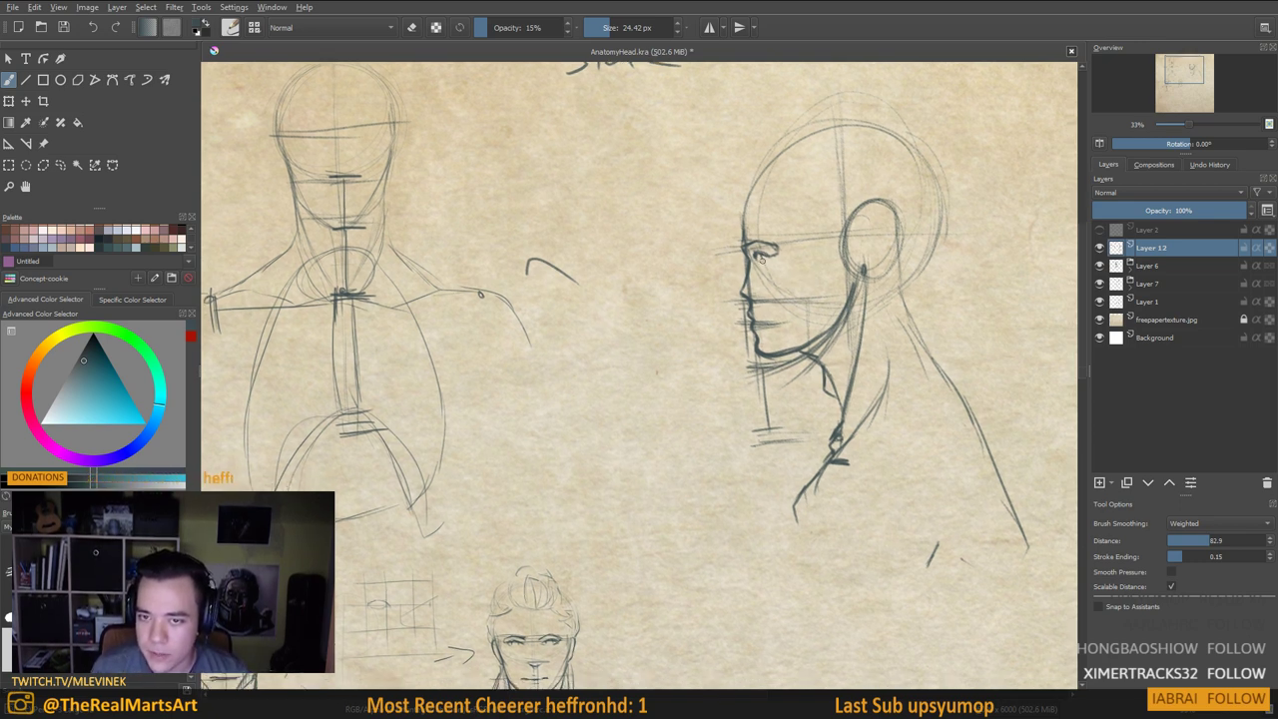
# Refine the side-view eye and draw the inner curve at the front of the ear
pyautogui.moveTo(761, 262); pyautogui.dragTo(775, 255)
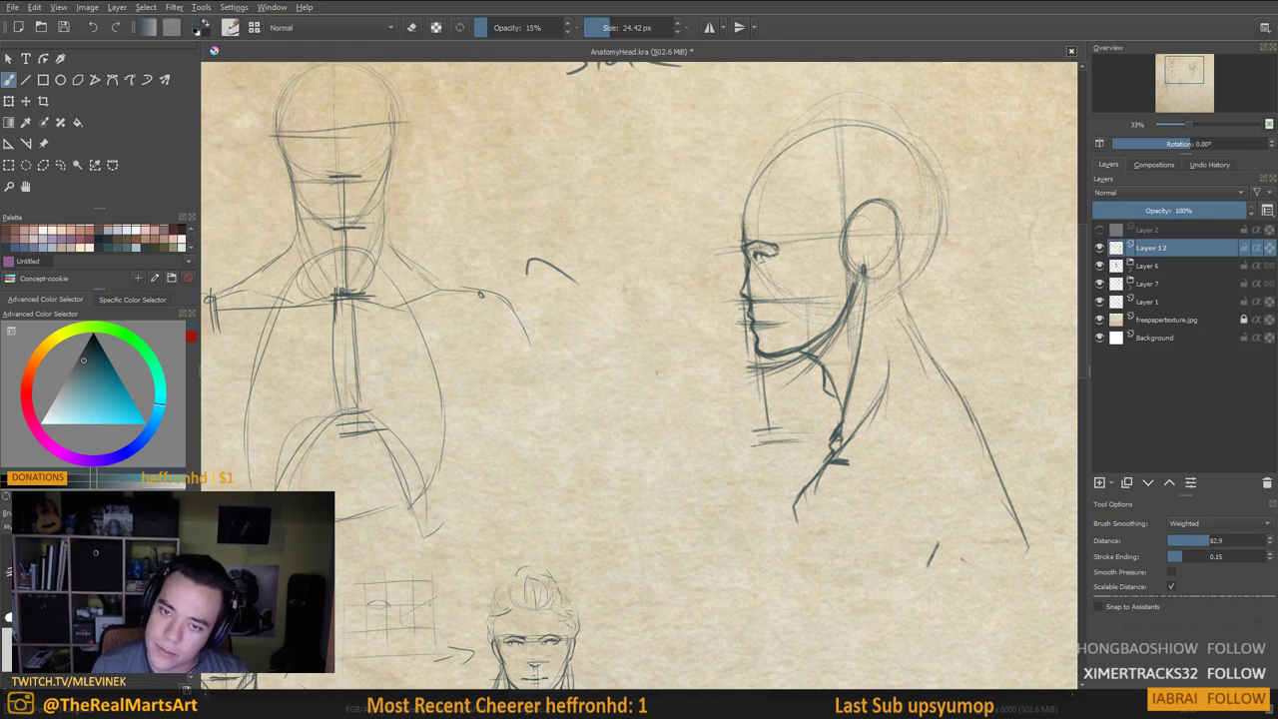
pyautogui.moveTo(736, 329); pyautogui.dragTo(750, 368)
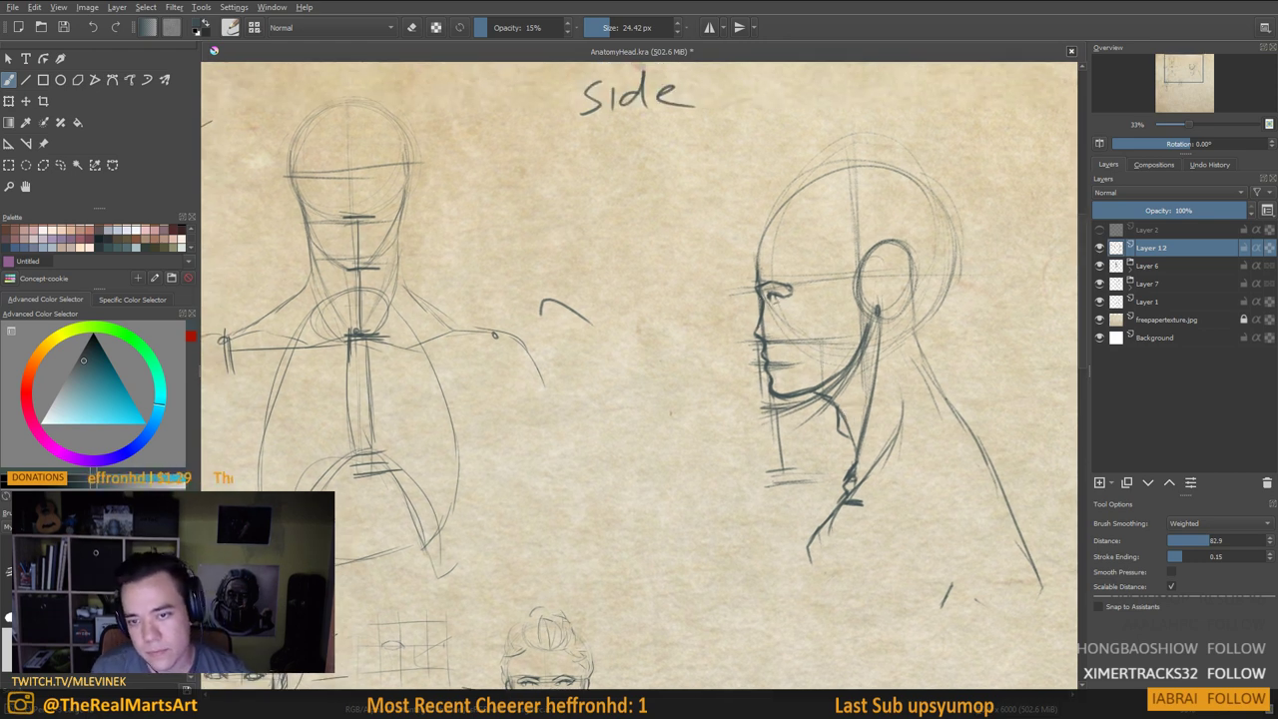
pyautogui.moveTo(763, 308); pyautogui.dragTo(753, 329)
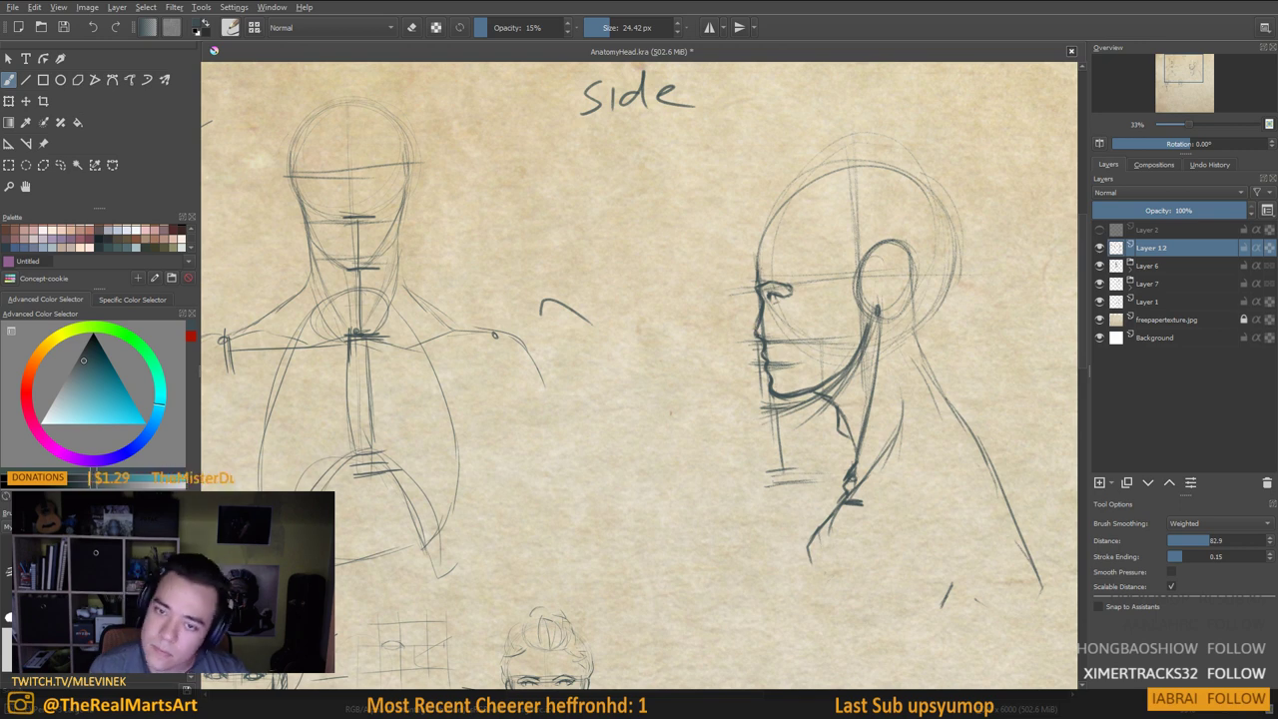
pyautogui.moveTo(849, 282); pyautogui.dragTo(837, 287)
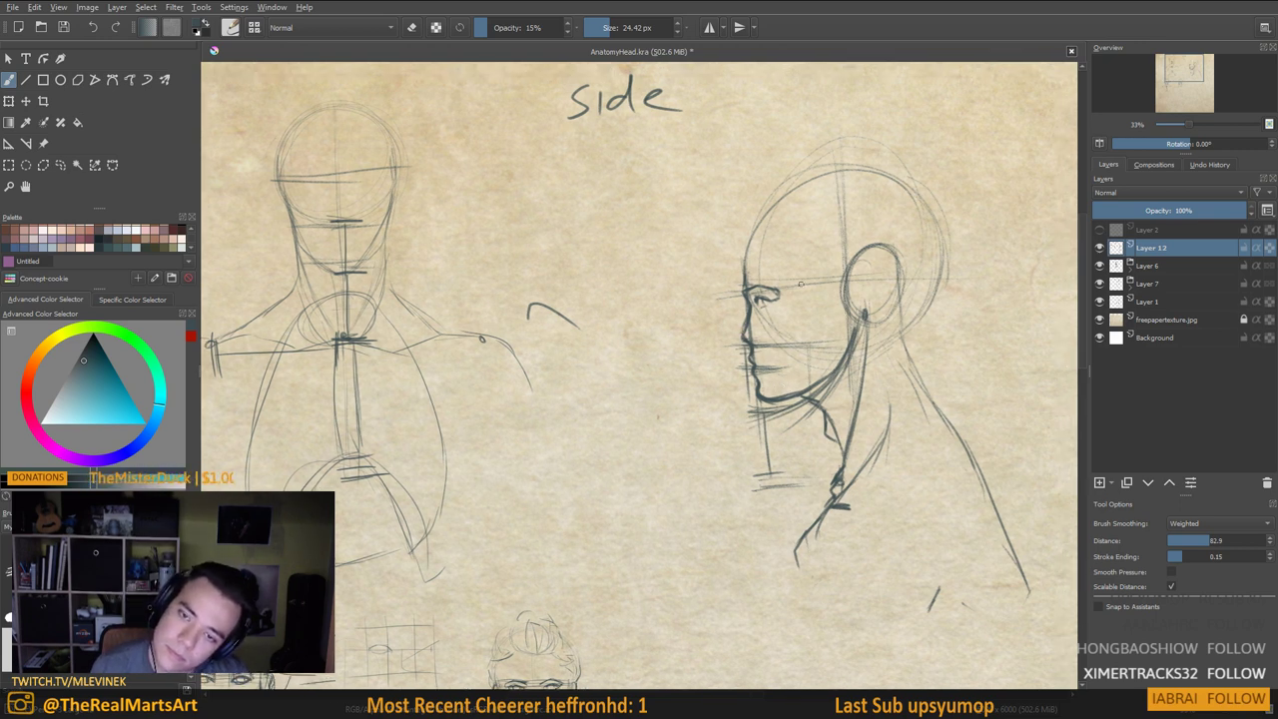
pyautogui.moveTo(855, 273)
pyautogui.mouseDown()
pyautogui.moveTo(880, 289)
pyautogui.moveTo(854, 336)
pyautogui.moveTo(884, 290)
pyautogui.mouseUp()
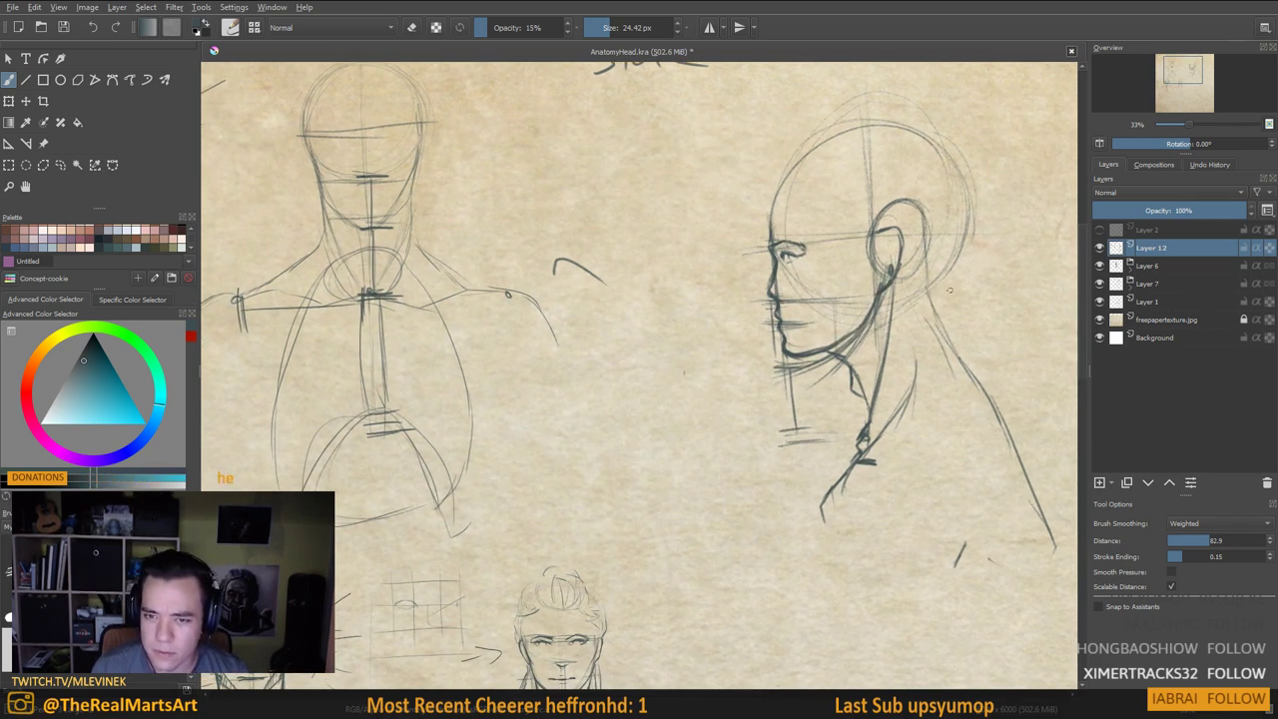
# Mirror the canvas view and darken the side-view skull outline from the forehead over the crown to the nape
pyautogui.press('m')
pyautogui.moveTo(510, 299); pyautogui.dragTo(683, 288)
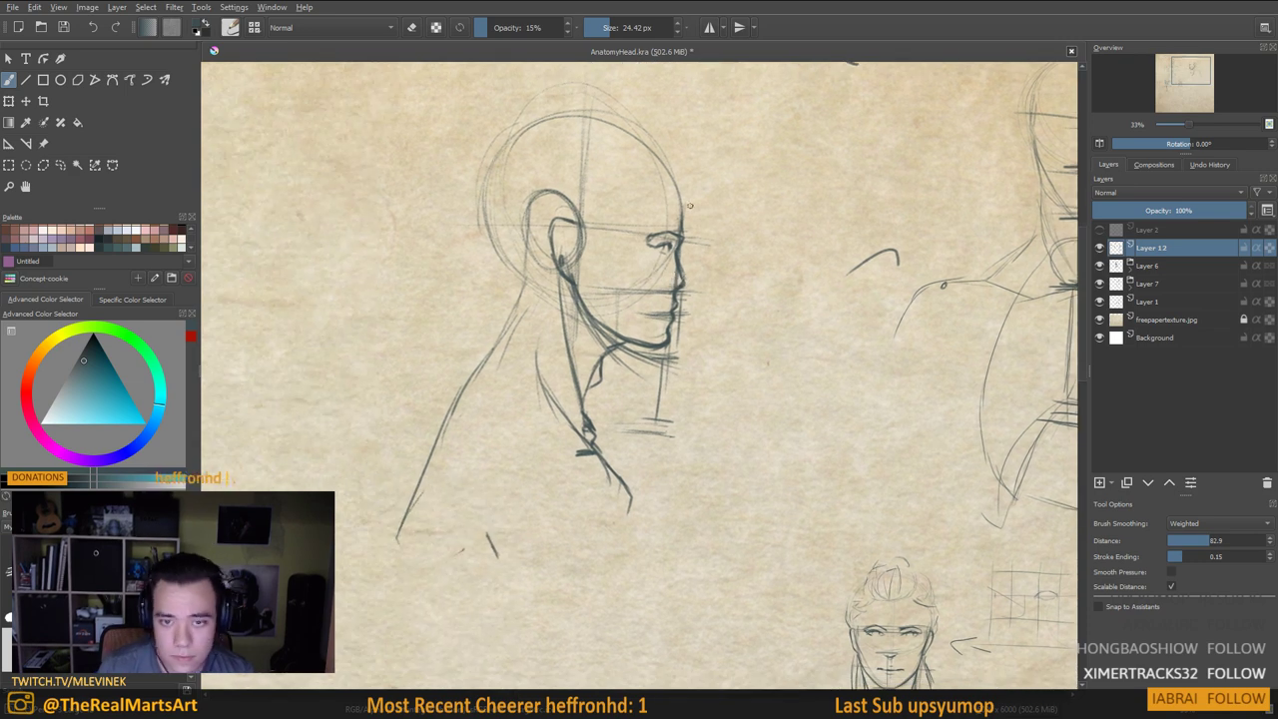
pyautogui.moveTo(682, 220)
pyautogui.mouseDown()
pyautogui.moveTo(660, 155)
pyautogui.moveTo(638, 136)
pyautogui.moveTo(571, 120)
pyautogui.moveTo(505, 134)
pyautogui.moveTo(484, 200)
pyautogui.moveTo(492, 250)
pyautogui.moveTo(519, 292)
pyautogui.moveTo(472, 368)
pyautogui.mouseUp()
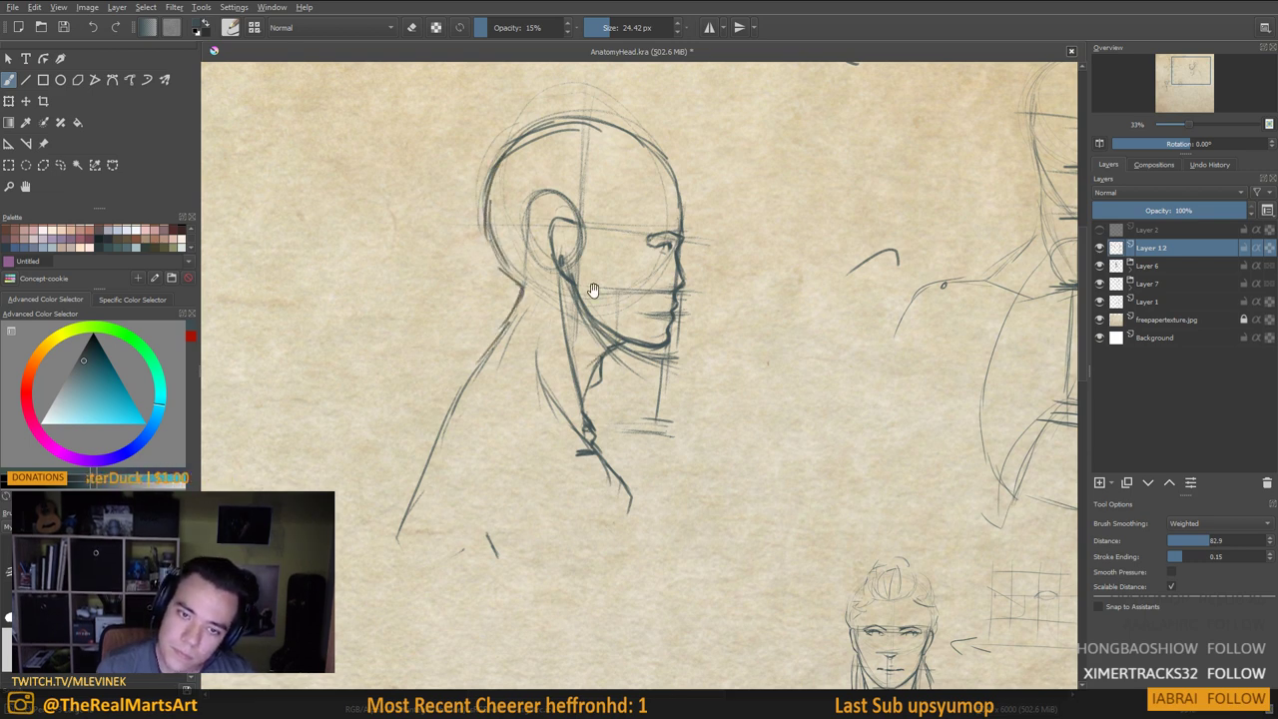
pyautogui.moveTo(594, 290); pyautogui.dragTo(588, 294)
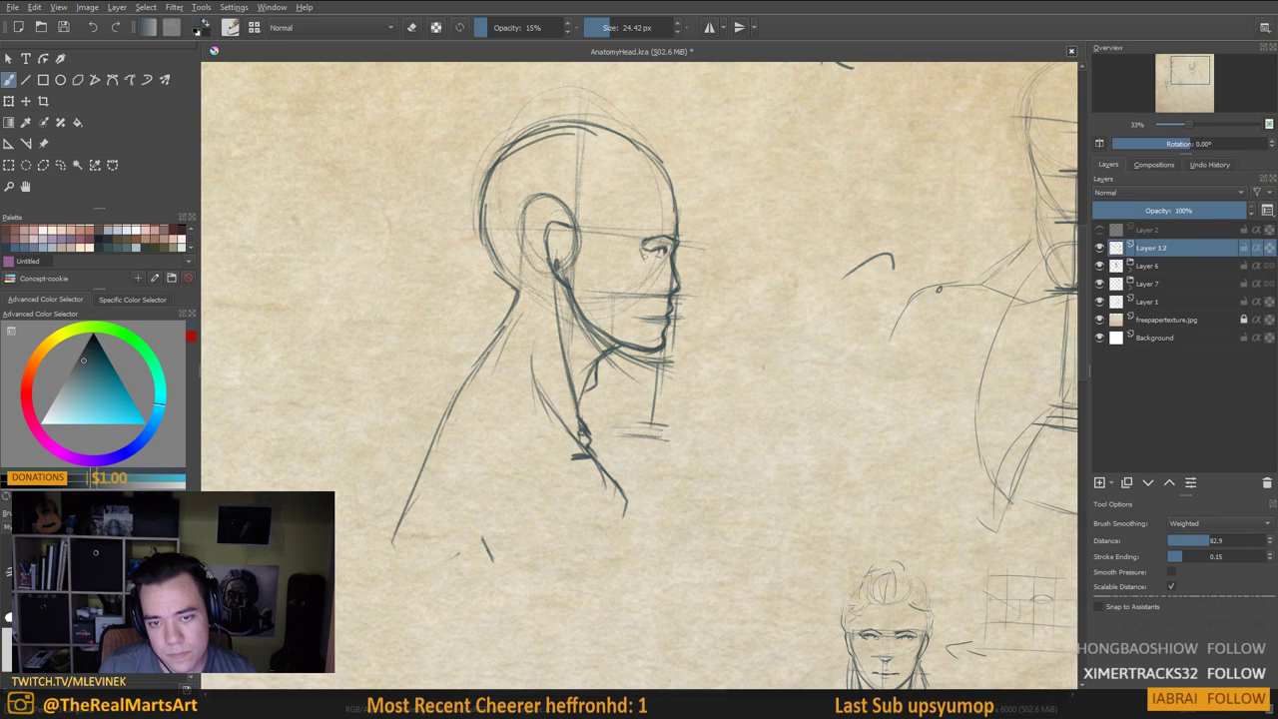
# Reinforce the inner front curve of the side-view ear down to the lobe
pyautogui.moveTo(581, 218); pyautogui.dragTo(625, 269)
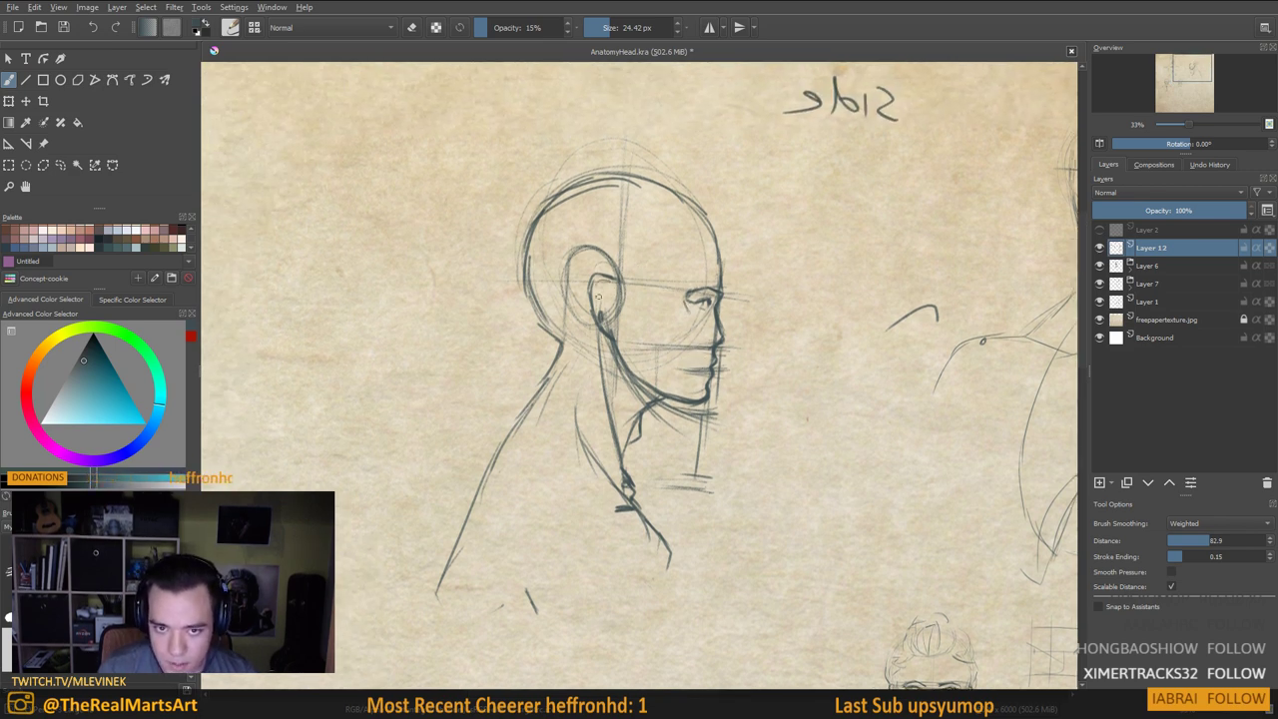
pyautogui.moveTo(592, 283); pyautogui.dragTo(601, 319)
pyautogui.moveTo(642, 363)
pyautogui.mouseDown()
pyautogui.moveTo(722, 384)
pyautogui.moveTo(770, 416)
pyautogui.moveTo(788, 374)
pyautogui.mouseUp()
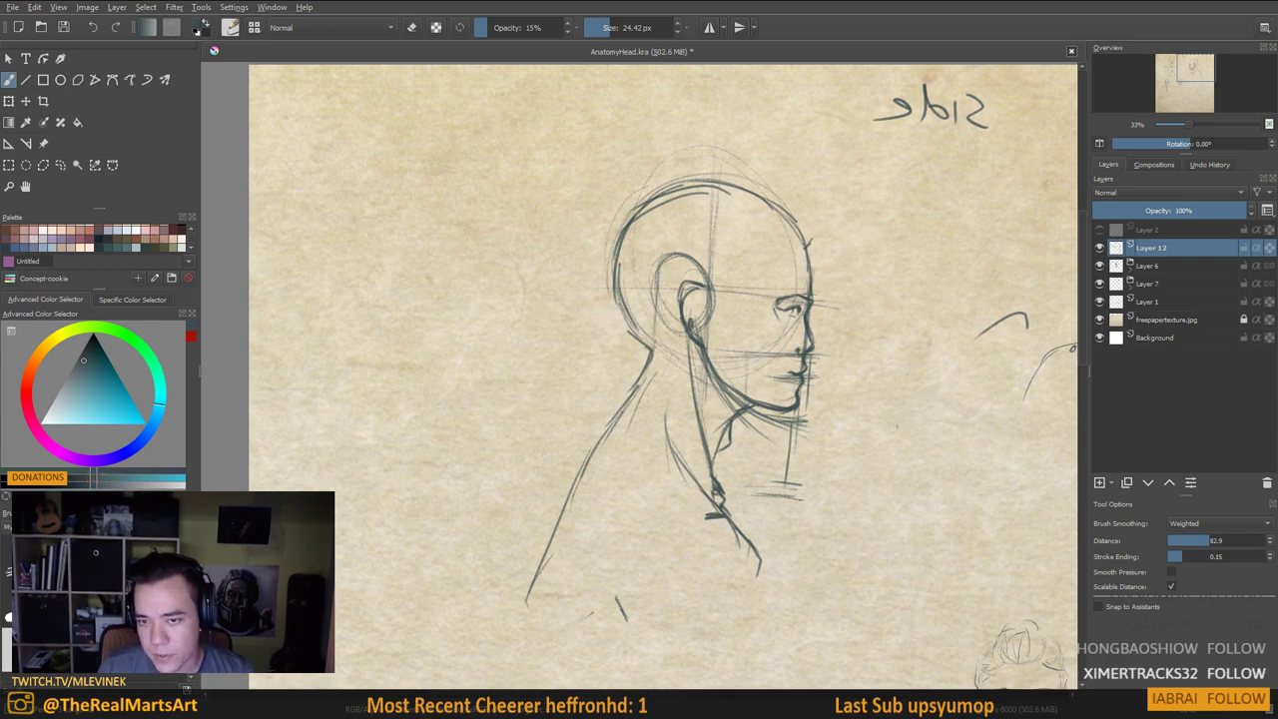
# Sketch swept-back hair on the side view, with a forehead hairline, temple strokes and raised volume over the crown
pyautogui.moveTo(811, 239)
pyautogui.mouseDown()
pyautogui.moveTo(817, 216)
pyautogui.moveTo(765, 179)
pyautogui.moveTo(807, 211)
pyautogui.moveTo(715, 280)
pyautogui.moveTo(731, 293)
pyautogui.moveTo(687, 302)
pyautogui.moveTo(737, 399)
pyautogui.mouseUp()
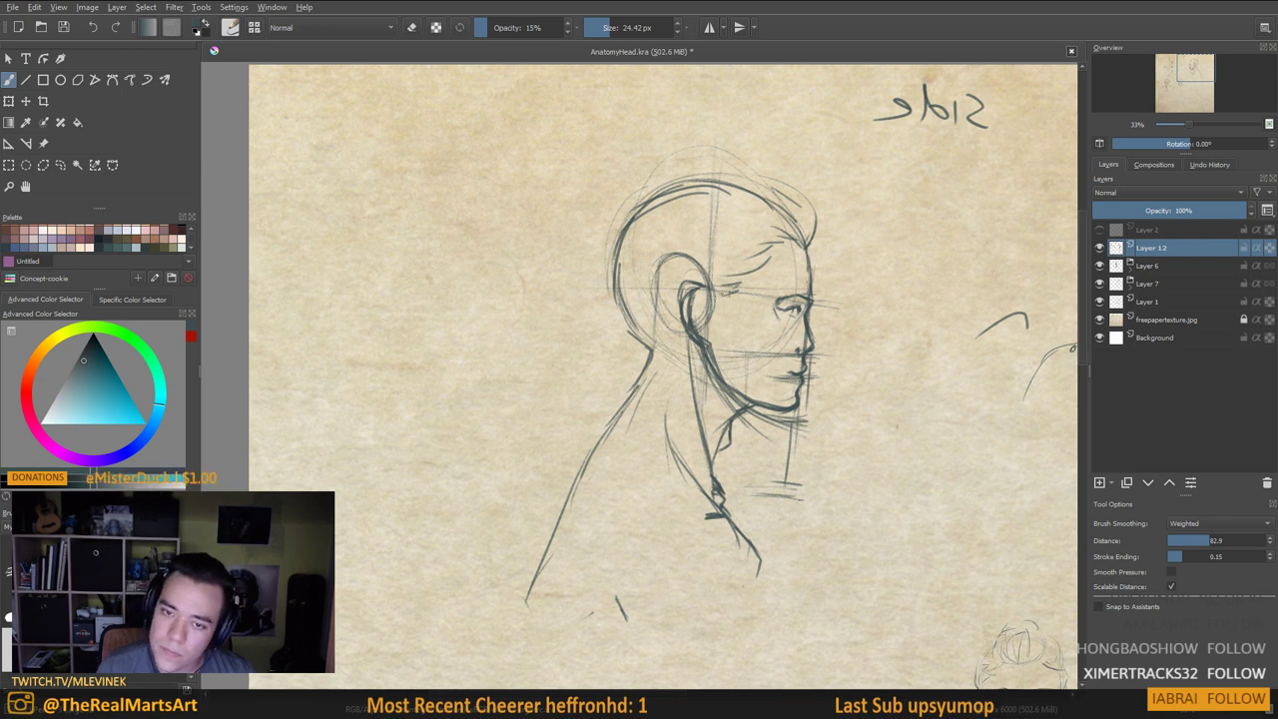
pyautogui.moveTo(696, 156); pyautogui.dragTo(599, 209)
pyautogui.moveTo(779, 205); pyautogui.dragTo(614, 237)
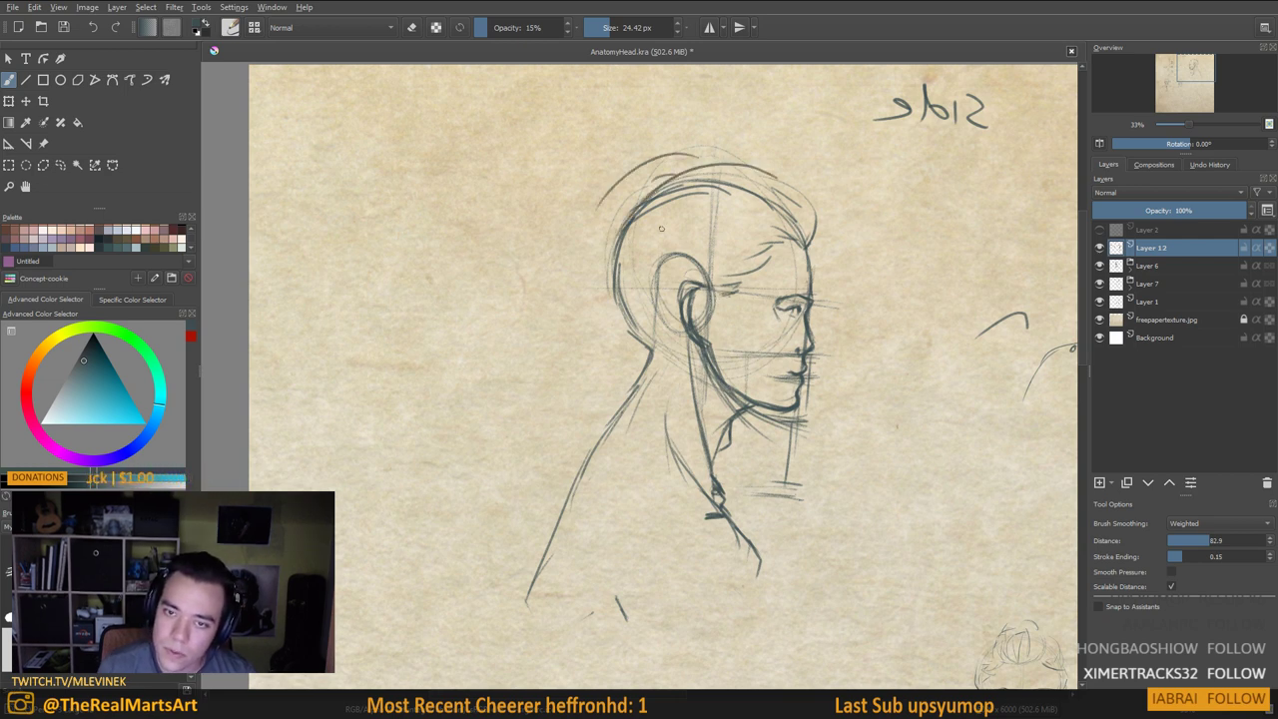
# Add a tied hair knot behind the crown with a long ponytail falling behind the neck
pyautogui.moveTo(654, 191)
pyautogui.mouseDown()
pyautogui.moveTo(597, 252)
pyautogui.moveTo(622, 190)
pyautogui.moveTo(593, 222)
pyautogui.mouseUp()
pyautogui.moveTo(597, 236)
pyautogui.keyDown('space'); pyautogui.mouseDown()
pyautogui.moveTo(607, 216)
pyautogui.moveTo(599, 350)
pyautogui.moveTo(570, 475)
pyautogui.mouseUp(); pyautogui.keyUp('space')
pyautogui.moveTo(754, 254)
pyautogui.mouseDown()
pyautogui.moveTo(783, 253)
pyautogui.moveTo(635, 294)
pyautogui.mouseUp()
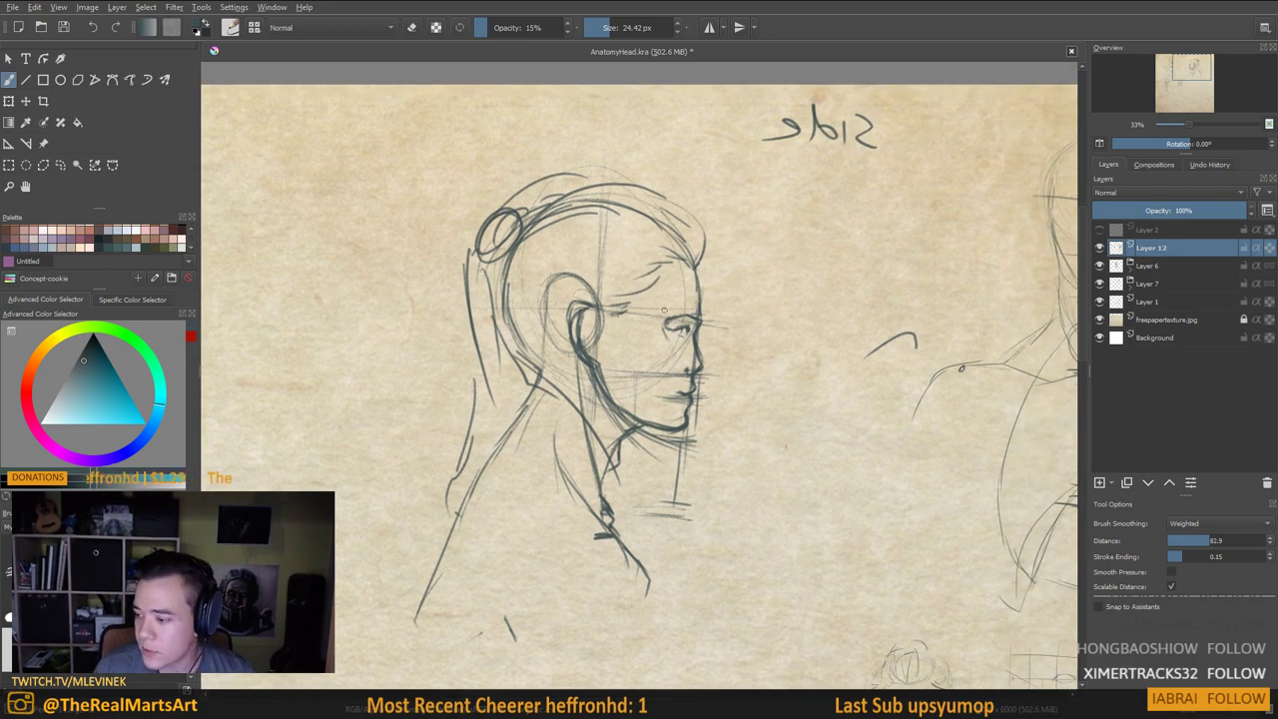
# Create a new paint layer above Layer 12 and choose a red brush colour
pyautogui.scroll(2, 623, 321)
pyautogui.scroll(-3, 745, 321)
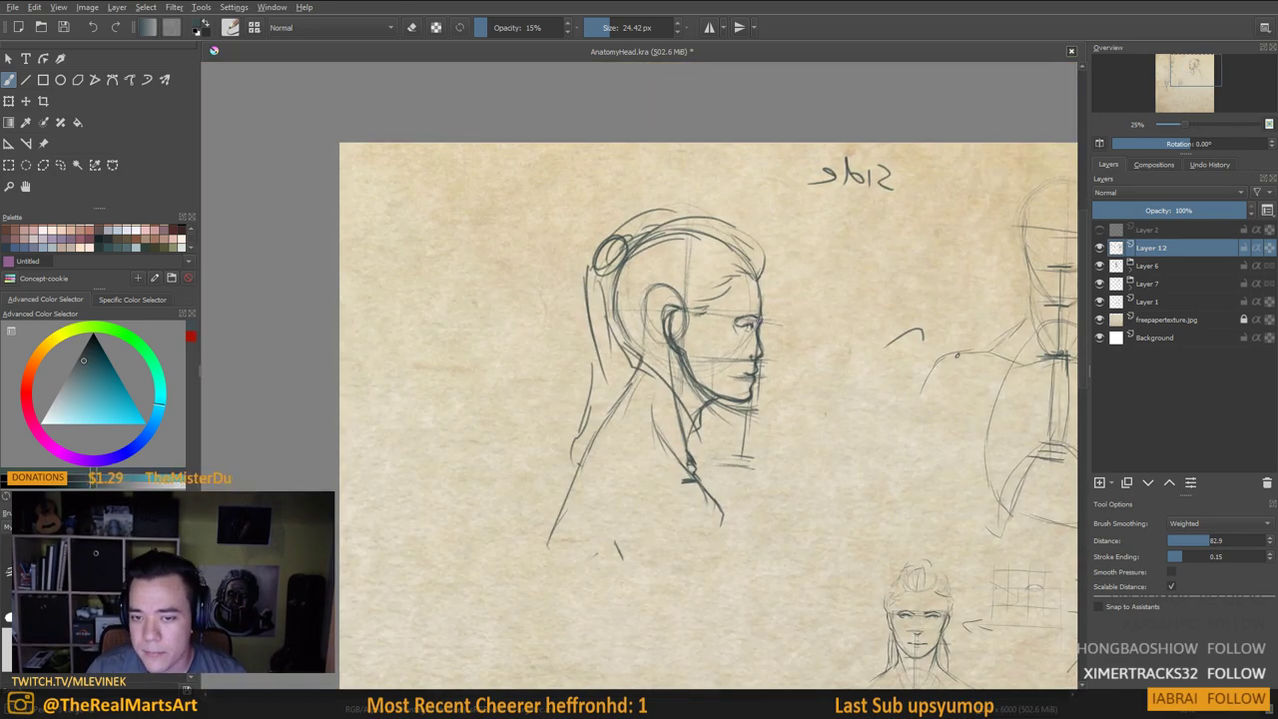
pyautogui.scroll(1, 745, 322)
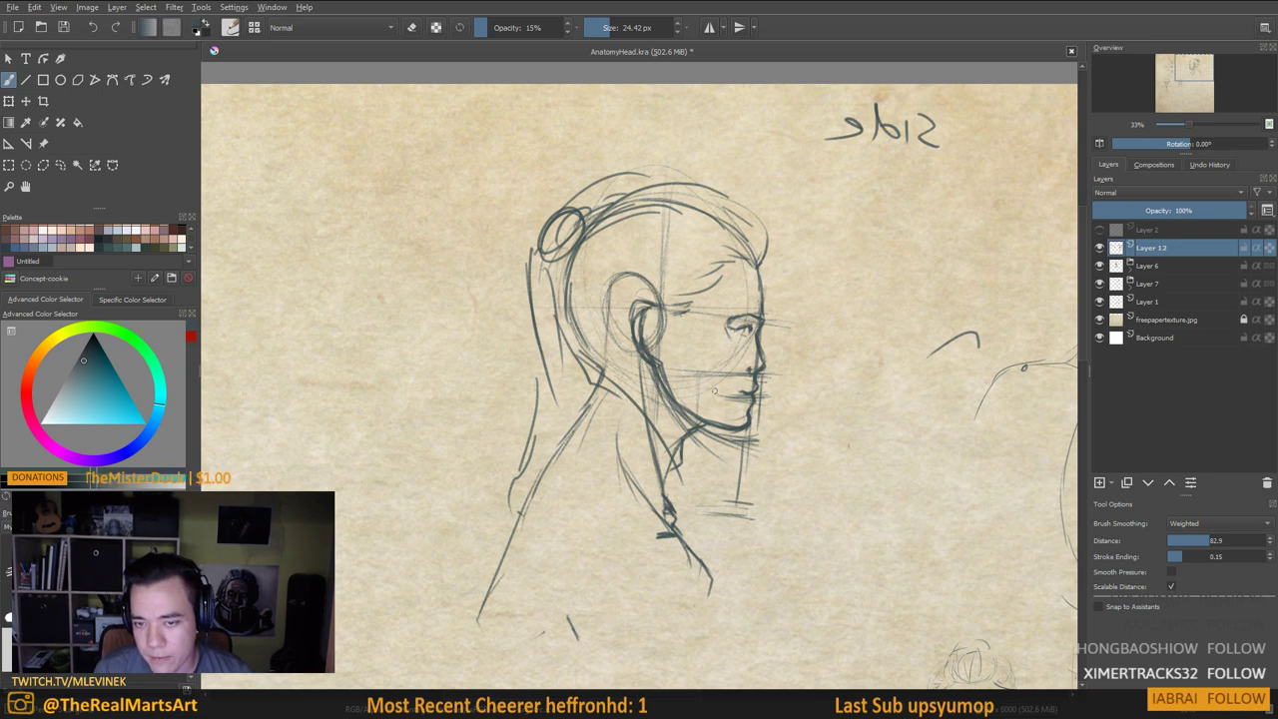
pyautogui.moveTo(730, 357); pyautogui.dragTo(764, 407)
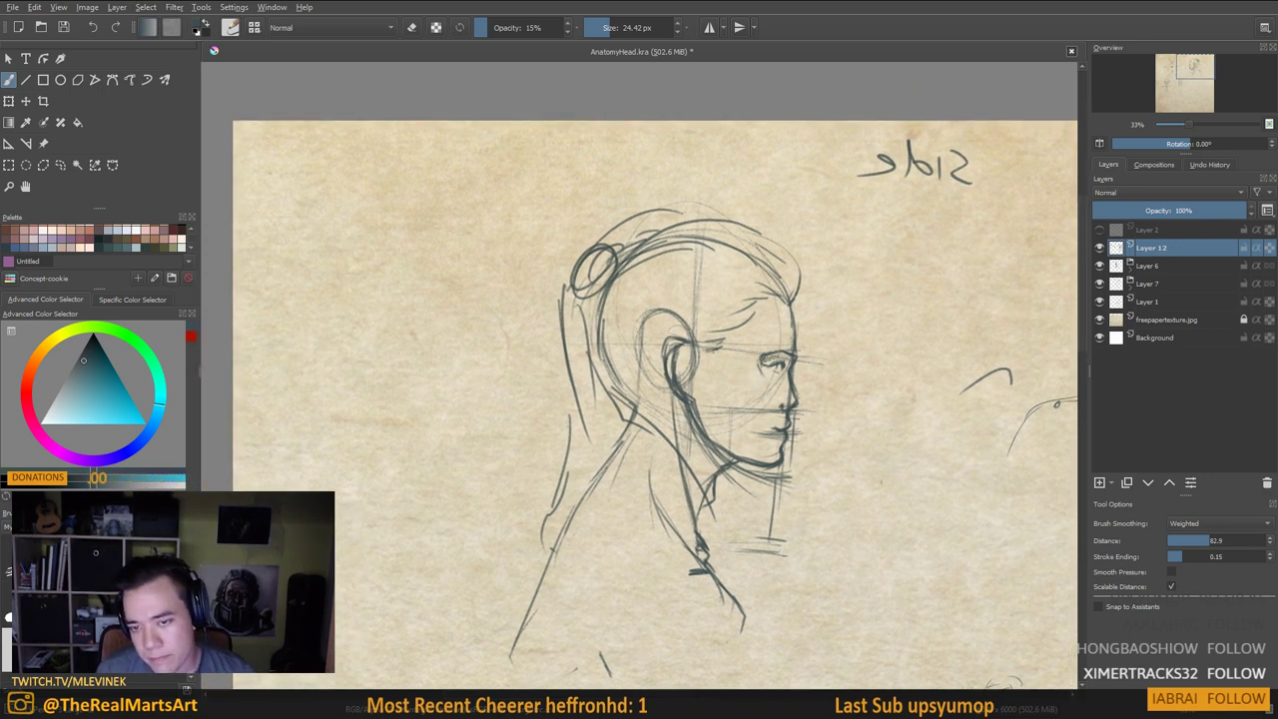
pyautogui.click(1101, 483)
pyautogui.click(191, 337)
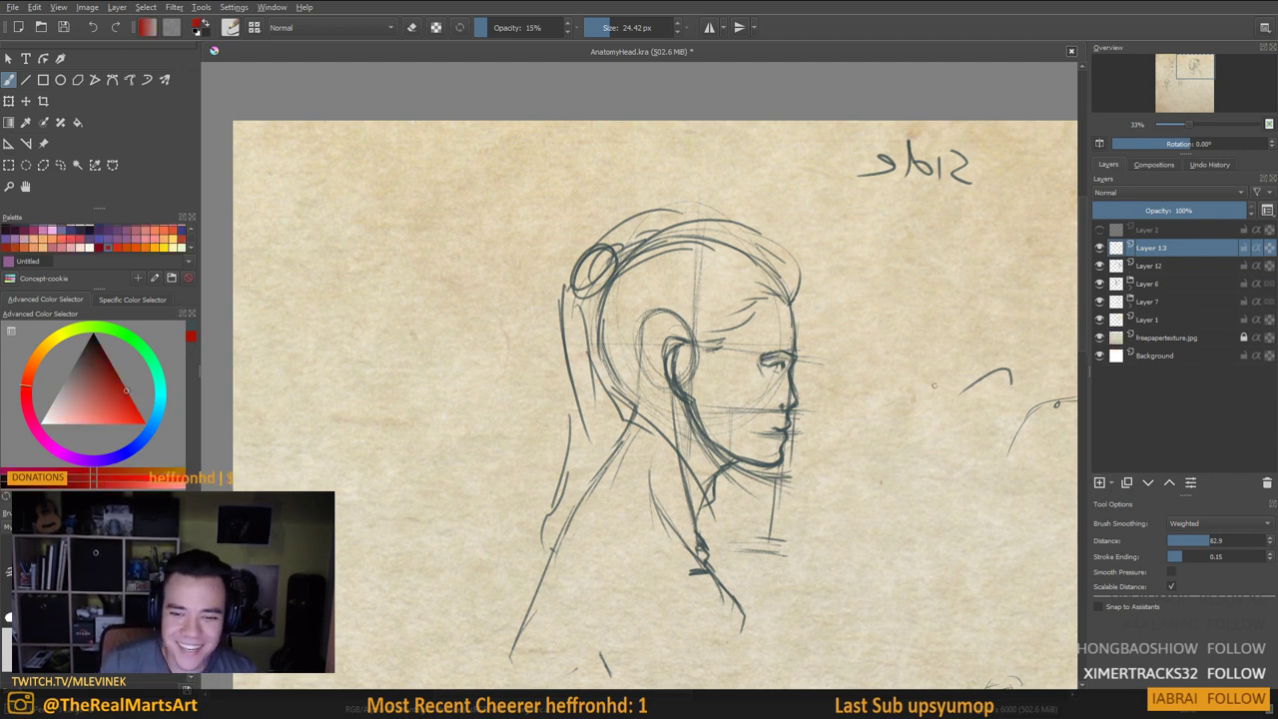
pyautogui.click(125, 406)
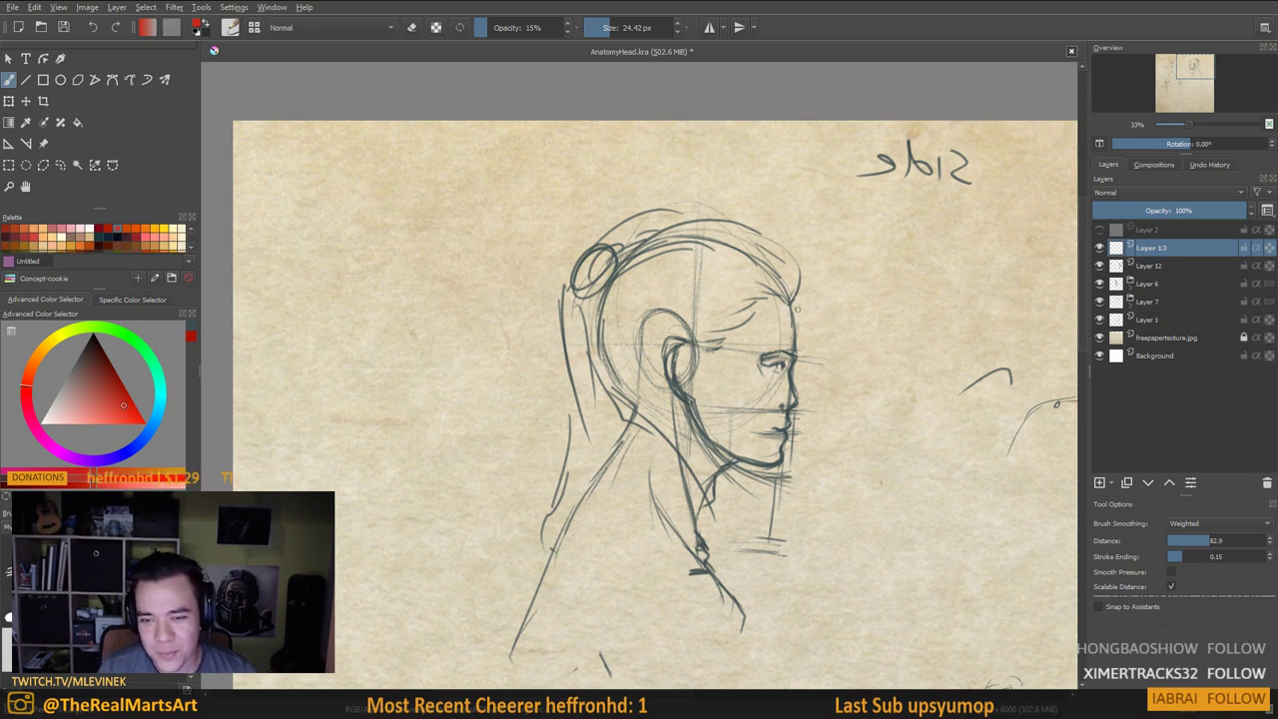
# Trace the cranium in red from the brow over the crown and around the back to the skull base
pyautogui.moveTo(649, 399); pyautogui.dragTo(642, 370)
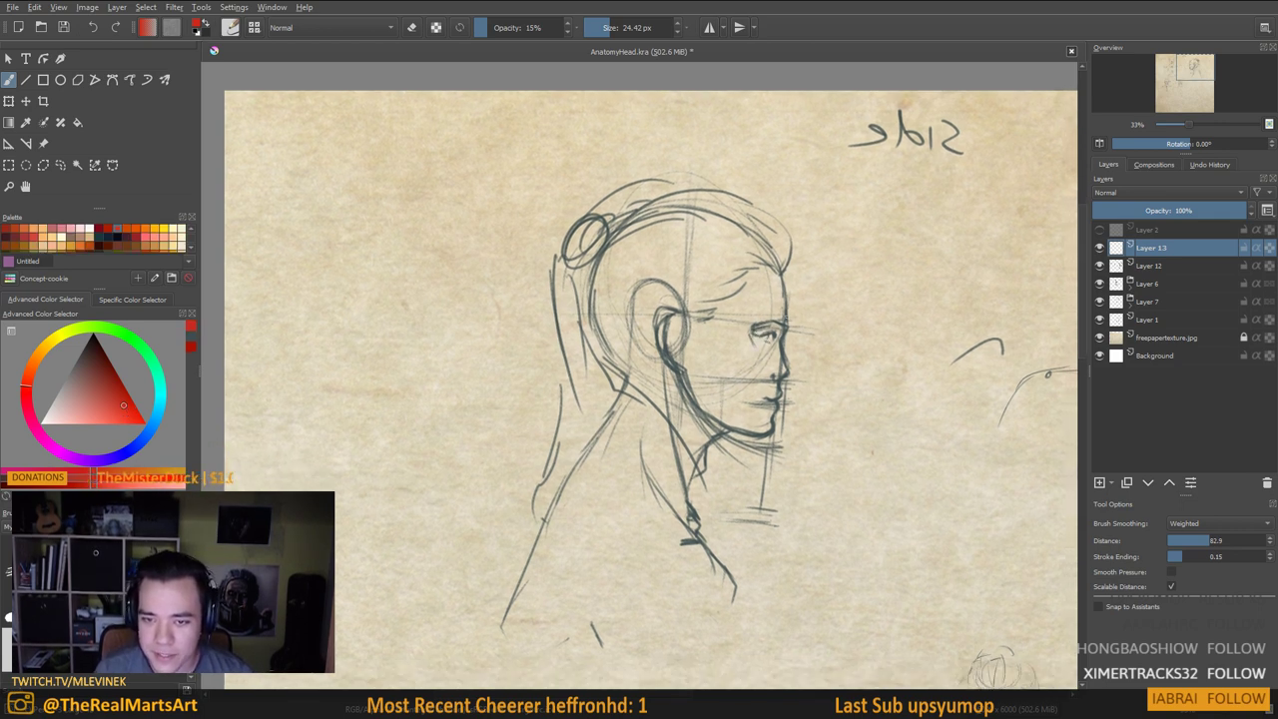
pyautogui.moveTo(784, 304)
pyautogui.mouseDown()
pyautogui.moveTo(772, 240)
pyautogui.moveTo(710, 219)
pyautogui.moveTo(710, 201)
pyautogui.moveTo(617, 215)
pyautogui.mouseUp()
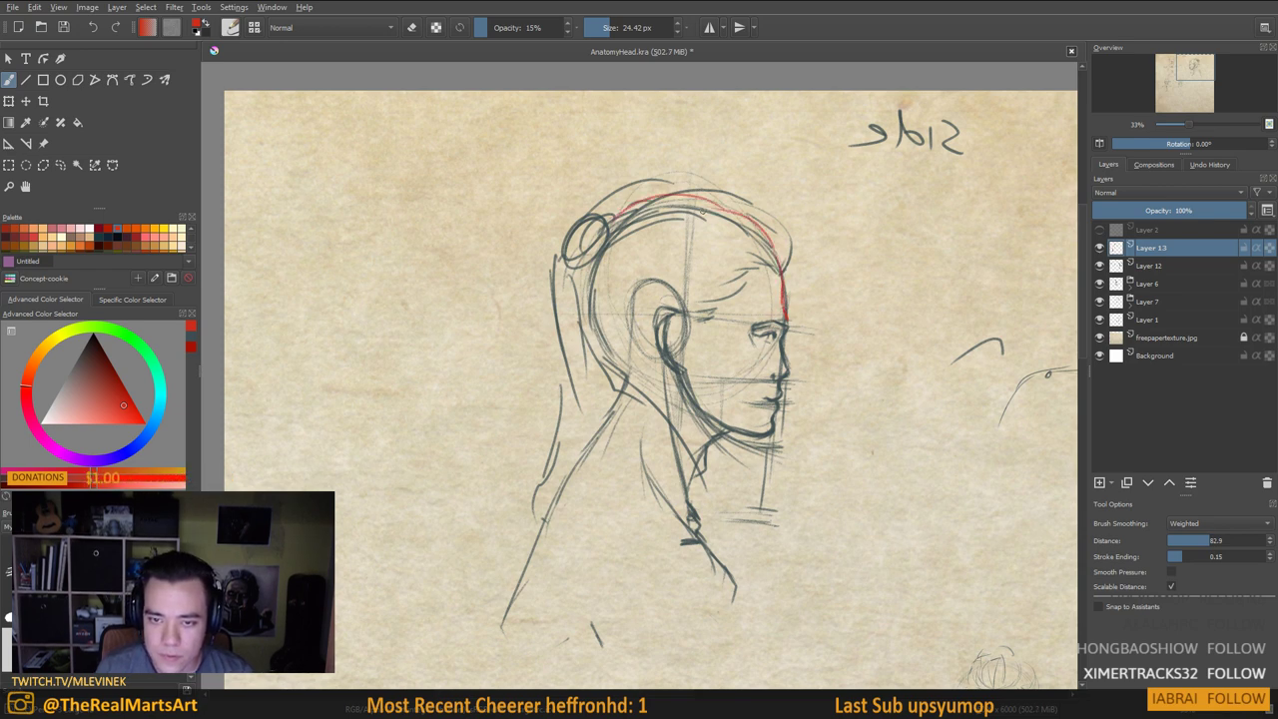
pyautogui.moveTo(746, 217); pyautogui.dragTo(631, 214)
pyautogui.moveTo(594, 264); pyautogui.dragTo(604, 361)
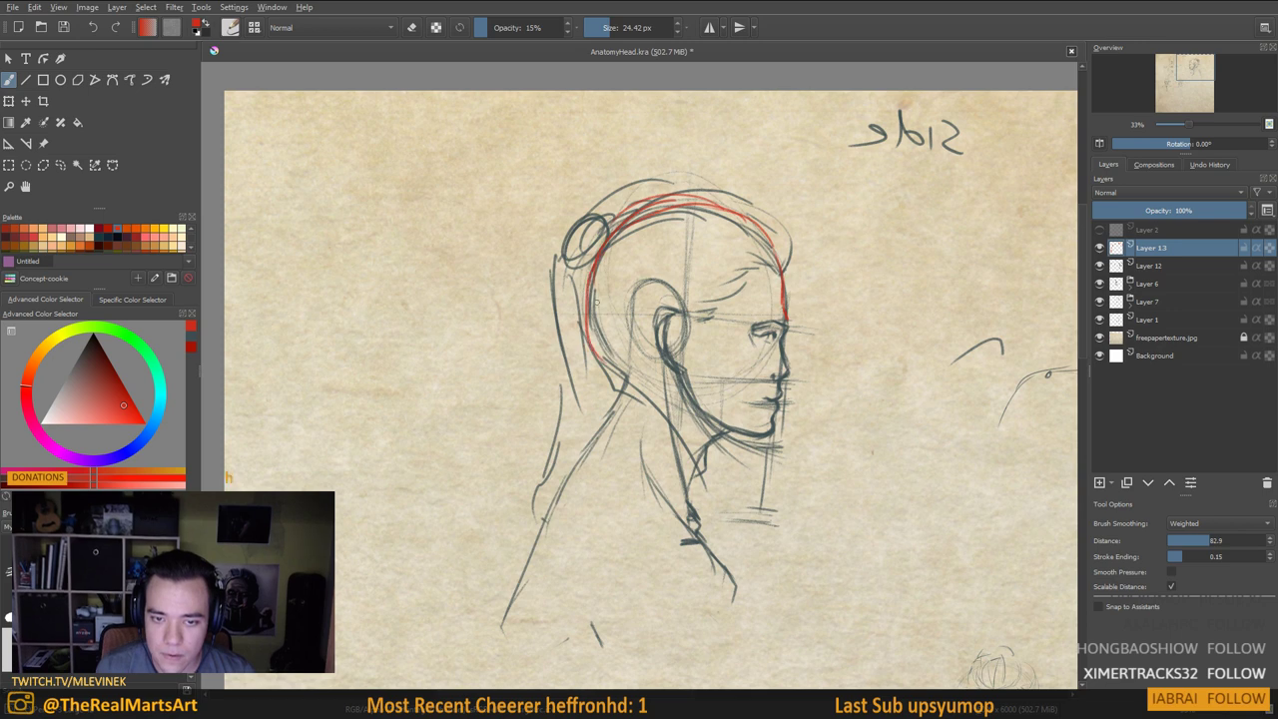
pyautogui.moveTo(589, 300)
pyautogui.mouseDown()
pyautogui.moveTo(603, 365)
pyautogui.moveTo(657, 378)
pyautogui.mouseUp()
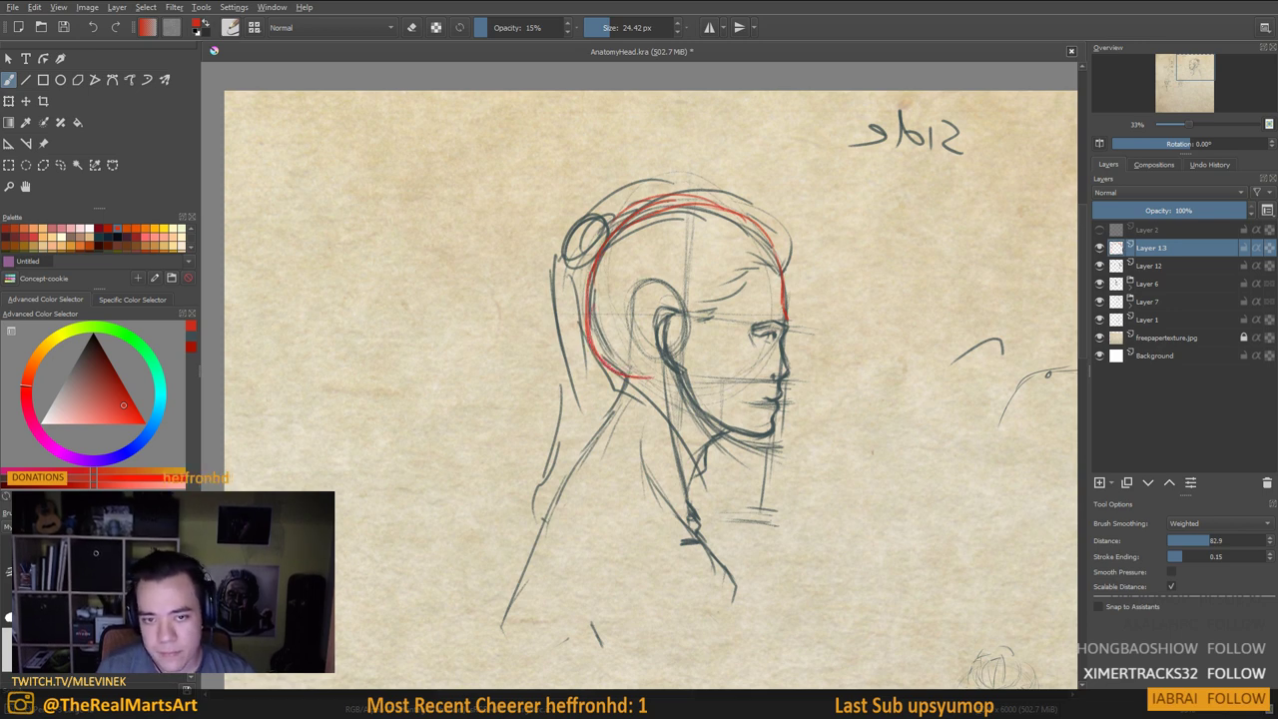
pyautogui.moveTo(604, 256); pyautogui.dragTo(589, 349)
# Lower the opacity of Layer 12 to fade the sketch, and make Layer 13 active again
pyautogui.moveTo(718, 449); pyautogui.dragTo(724, 450)
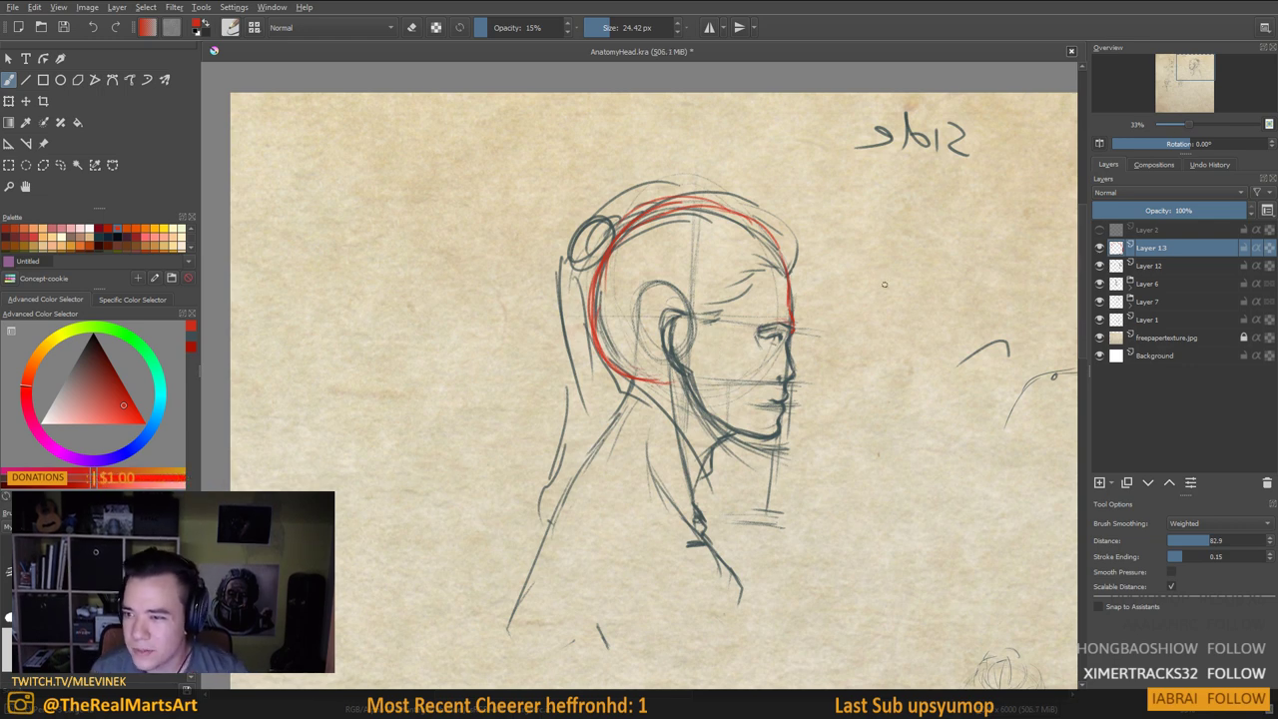
pyautogui.click(1170, 265)
pyautogui.moveTo(1239, 210); pyautogui.dragTo(1185, 211)
pyautogui.click(1164, 247)
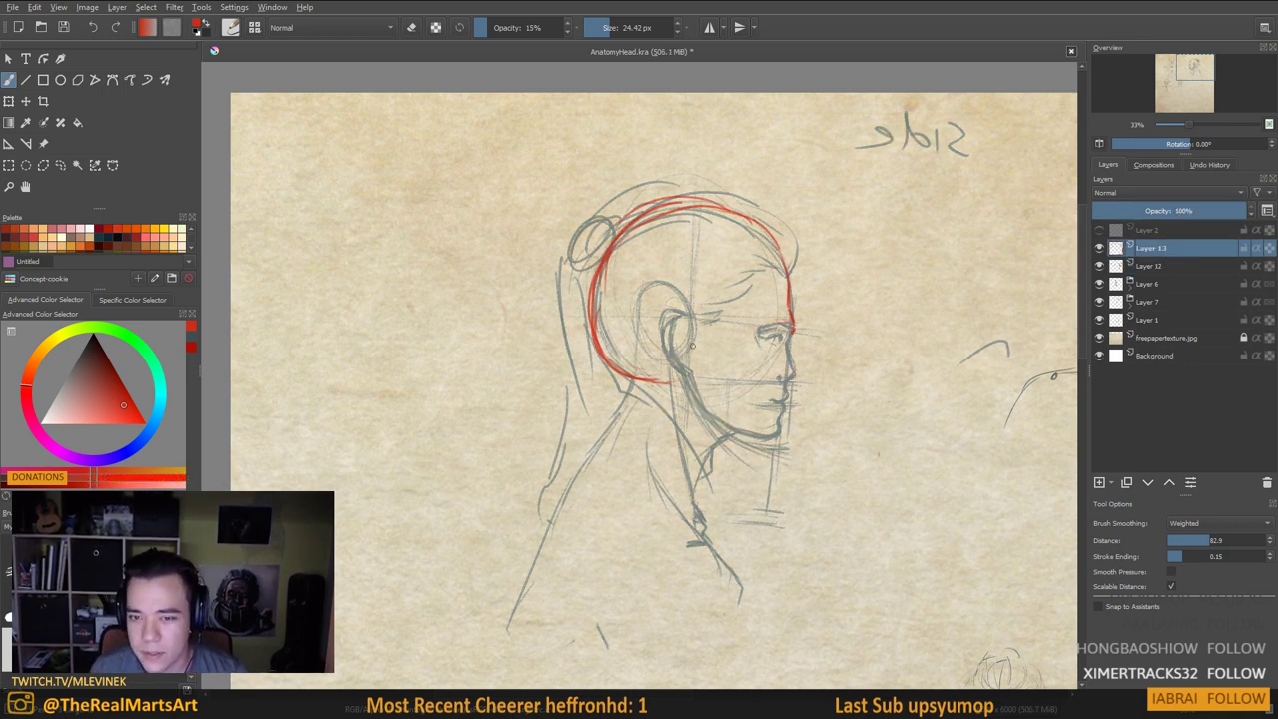
# Draw the skull's brow ridge, eye socket and nasal opening in red over the side-view face
pyautogui.moveTo(776, 382); pyautogui.dragTo(782, 358)
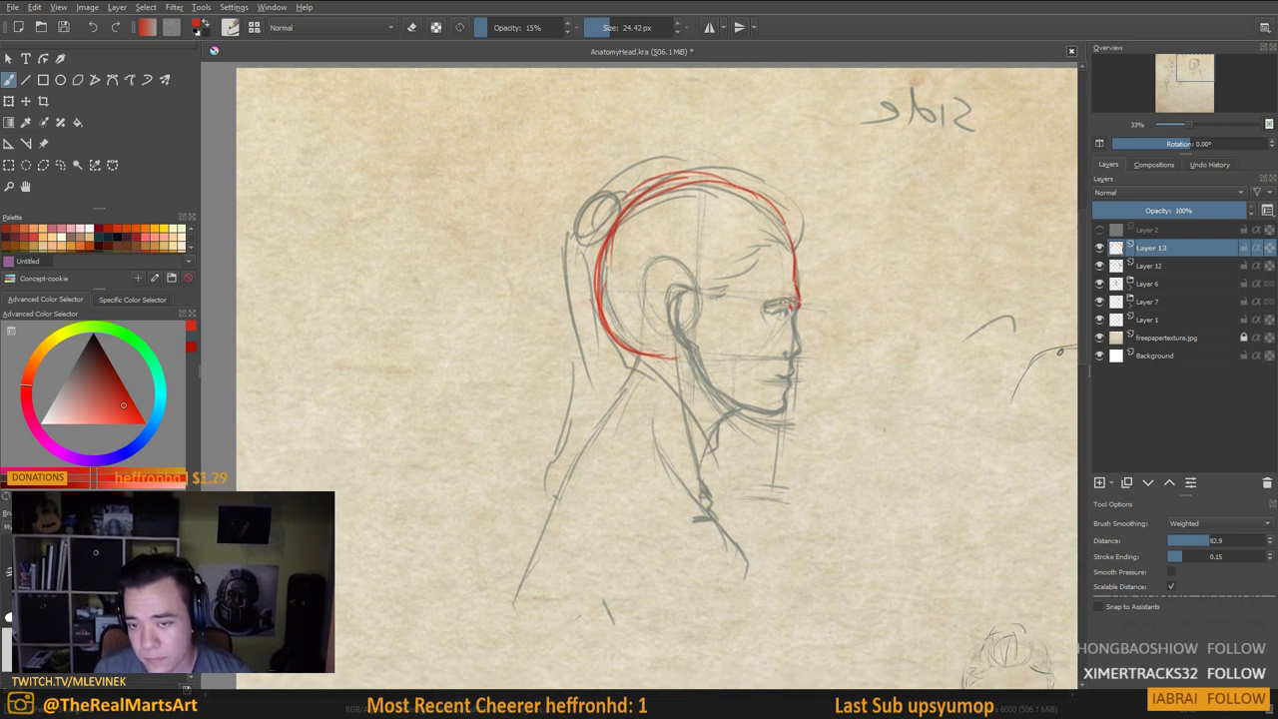
pyautogui.moveTo(789, 306)
pyautogui.mouseDown()
pyautogui.moveTo(771, 304)
pyautogui.moveTo(763, 320)
pyautogui.moveTo(784, 333)
pyautogui.mouseUp()
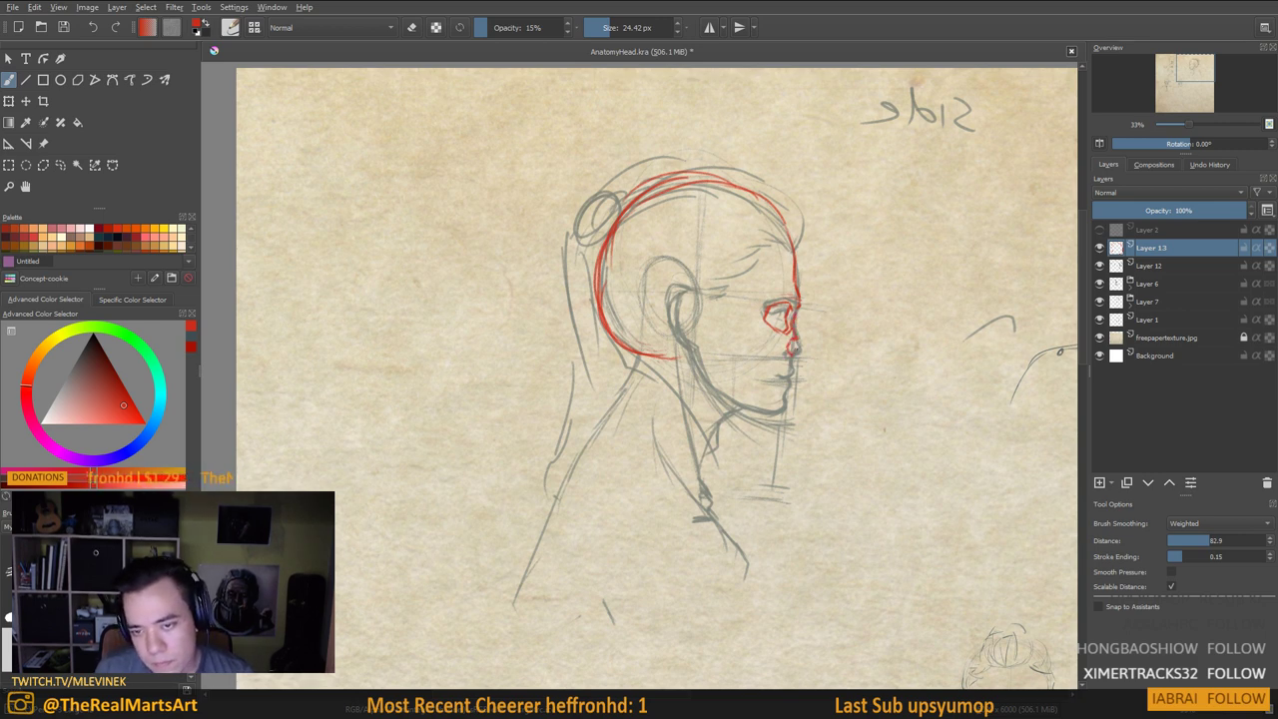
pyautogui.moveTo(781, 345); pyautogui.dragTo(789, 339)
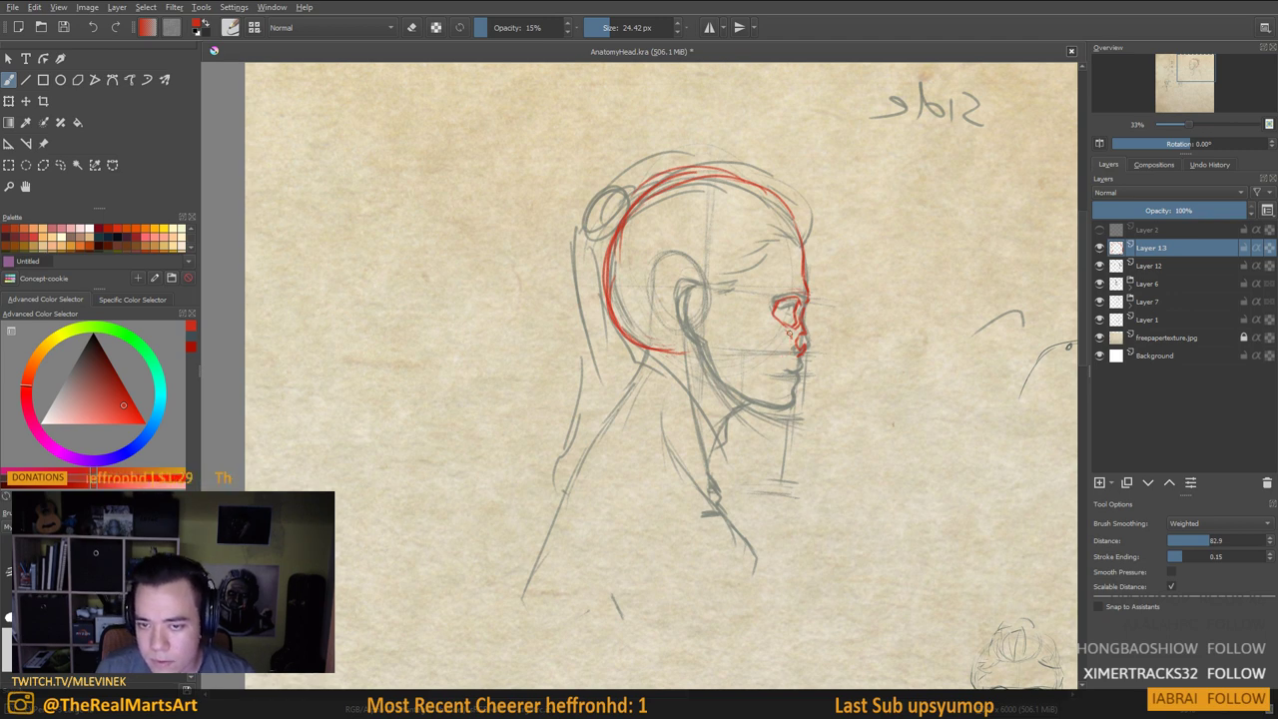
# Draw the skull's cheekbone arch, teeth line and lower jaw in red, following the faded face profile
pyautogui.moveTo(790, 343)
pyautogui.mouseDown()
pyautogui.moveTo(789, 354)
pyautogui.moveTo(708, 324)
pyautogui.mouseUp()
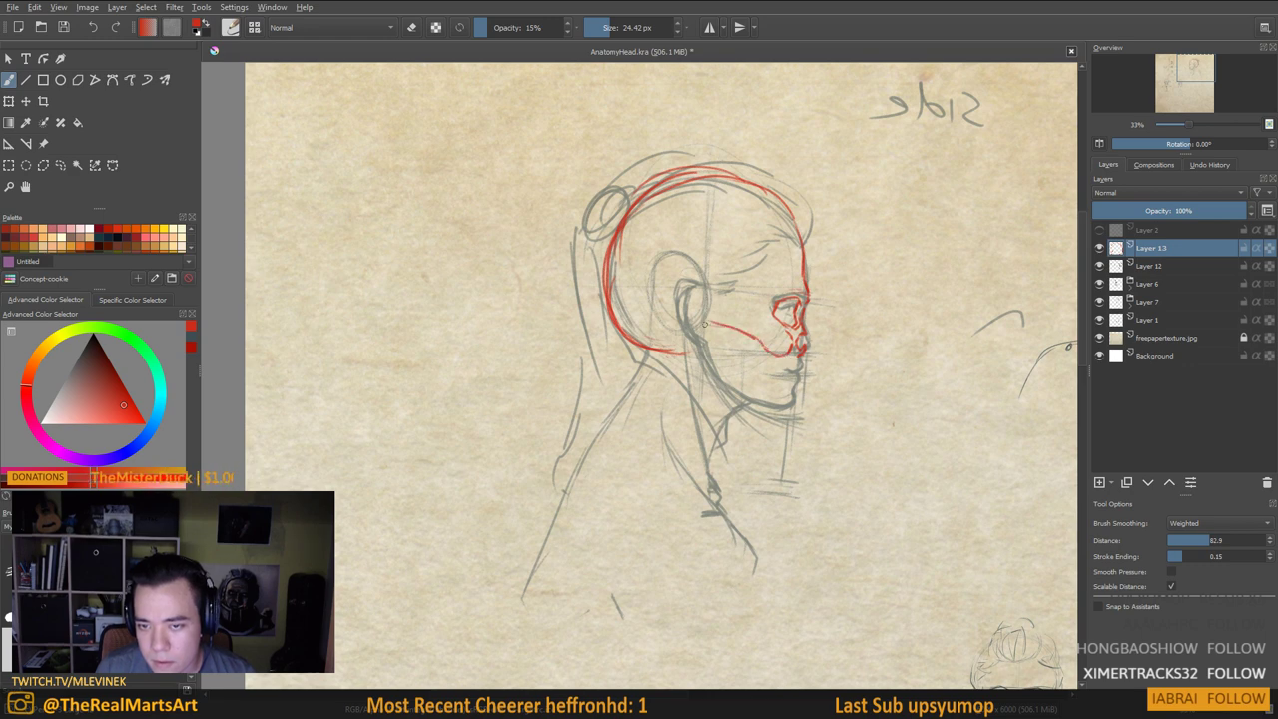
pyautogui.moveTo(723, 387); pyautogui.dragTo(739, 373)
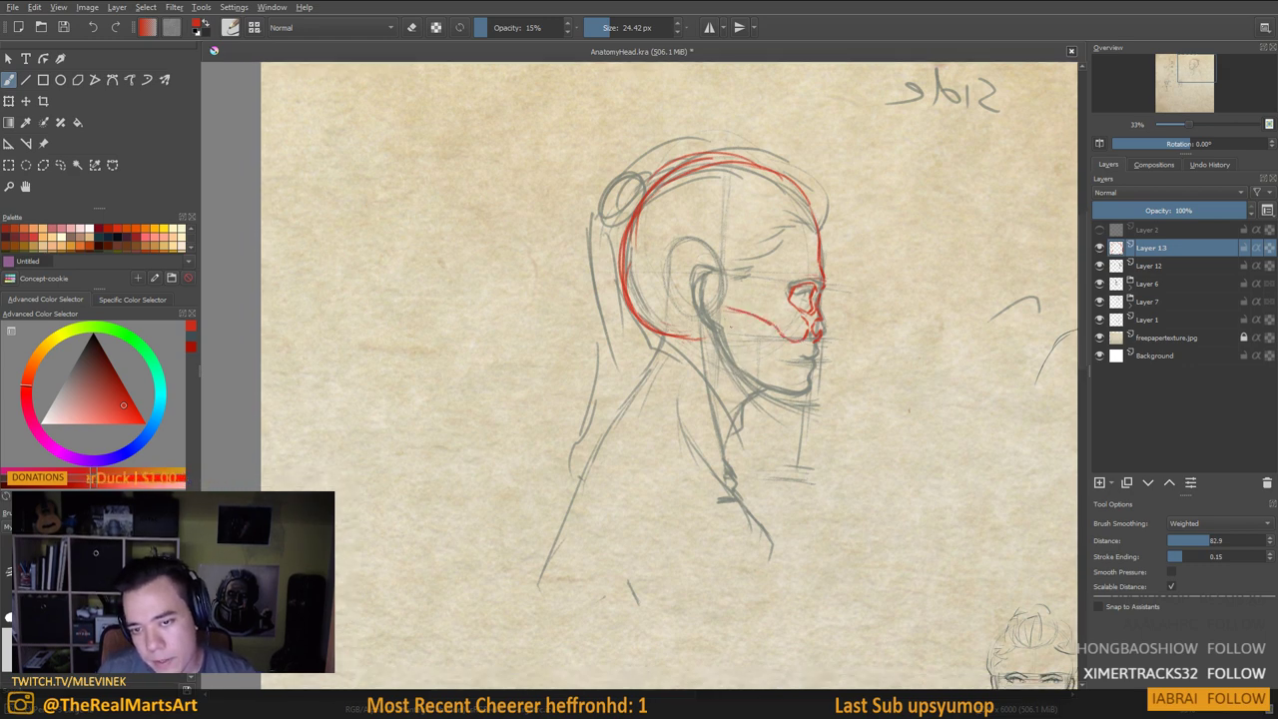
pyautogui.moveTo(730, 319)
pyautogui.mouseDown()
pyautogui.moveTo(734, 356)
pyautogui.moveTo(737, 323)
pyautogui.moveTo(767, 333)
pyautogui.moveTo(744, 355)
pyautogui.moveTo(775, 385)
pyautogui.moveTo(757, 372)
pyautogui.moveTo(797, 391)
pyautogui.moveTo(824, 368)
pyautogui.mouseUp()
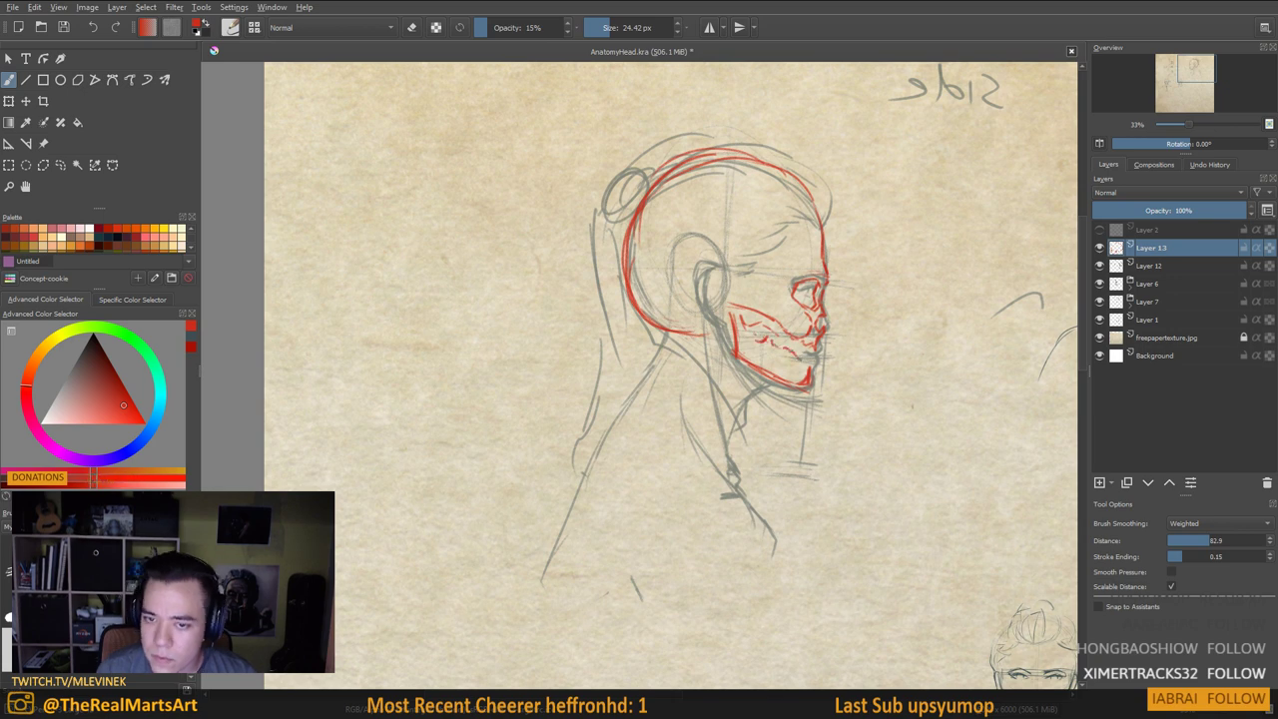
pyautogui.moveTo(792, 257)
pyautogui.mouseDown()
pyautogui.moveTo(798, 269)
pyautogui.moveTo(779, 282)
pyautogui.mouseUp()
pyautogui.moveTo(785, 232); pyautogui.dragTo(780, 303)
pyautogui.hotkey('ctrl', 'z')
pyautogui.hotkey('ctrl', 'z')
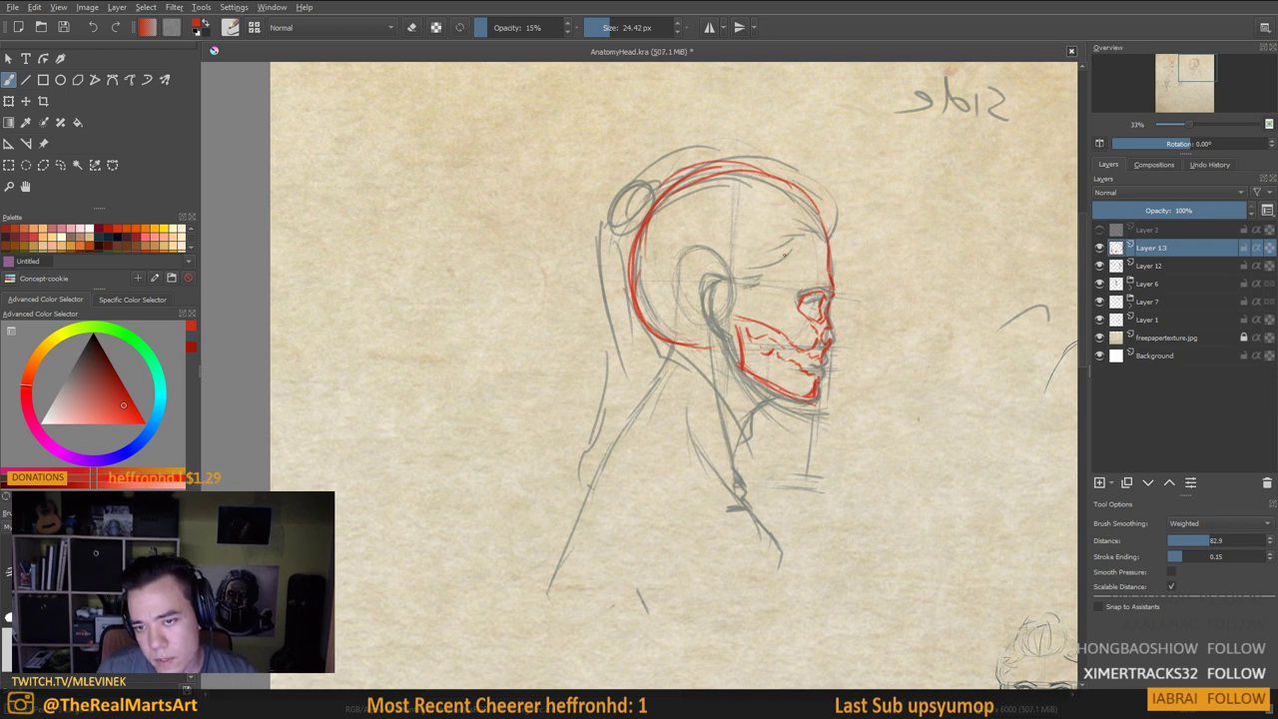
# Draw a red temple line curving down behind the eye socket, and extend the skull base toward the jaw
pyautogui.moveTo(785, 256)
pyautogui.mouseDown()
pyautogui.moveTo(788, 303)
pyautogui.moveTo(732, 297)
pyautogui.moveTo(692, 311)
pyautogui.moveTo(724, 312)
pyautogui.moveTo(735, 281)
pyautogui.moveTo(651, 348)
pyautogui.mouseUp()
pyautogui.moveTo(728, 341); pyautogui.dragTo(734, 289)
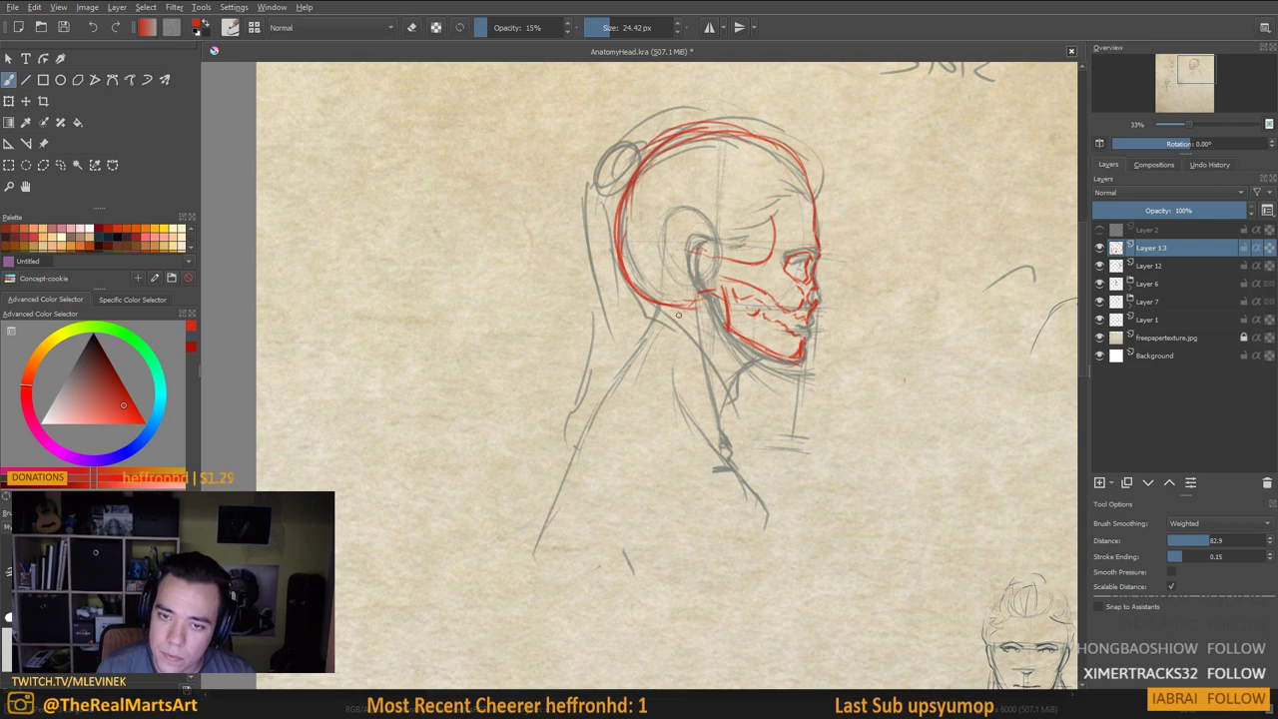
pyautogui.moveTo(697, 401); pyautogui.dragTo(657, 369)
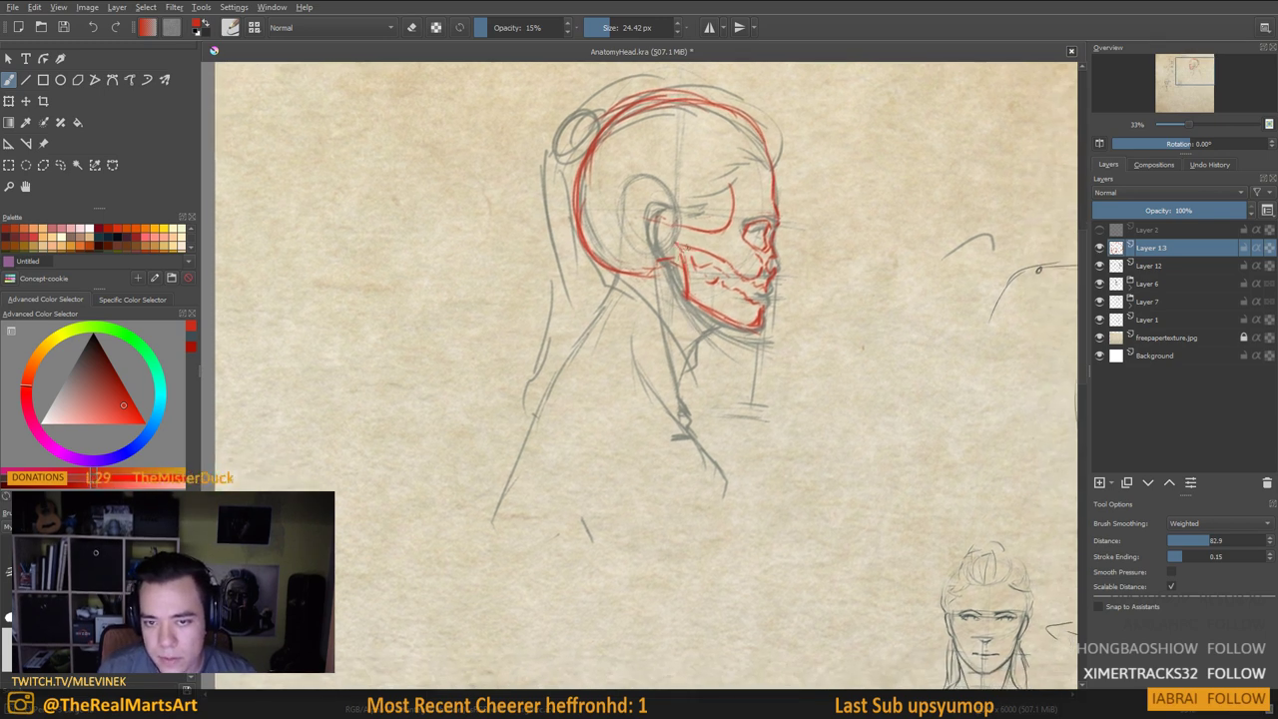
# Retrace the red skull outline from the forehead to the back of the crown
pyautogui.moveTo(713, 397); pyautogui.dragTo(641, 421)
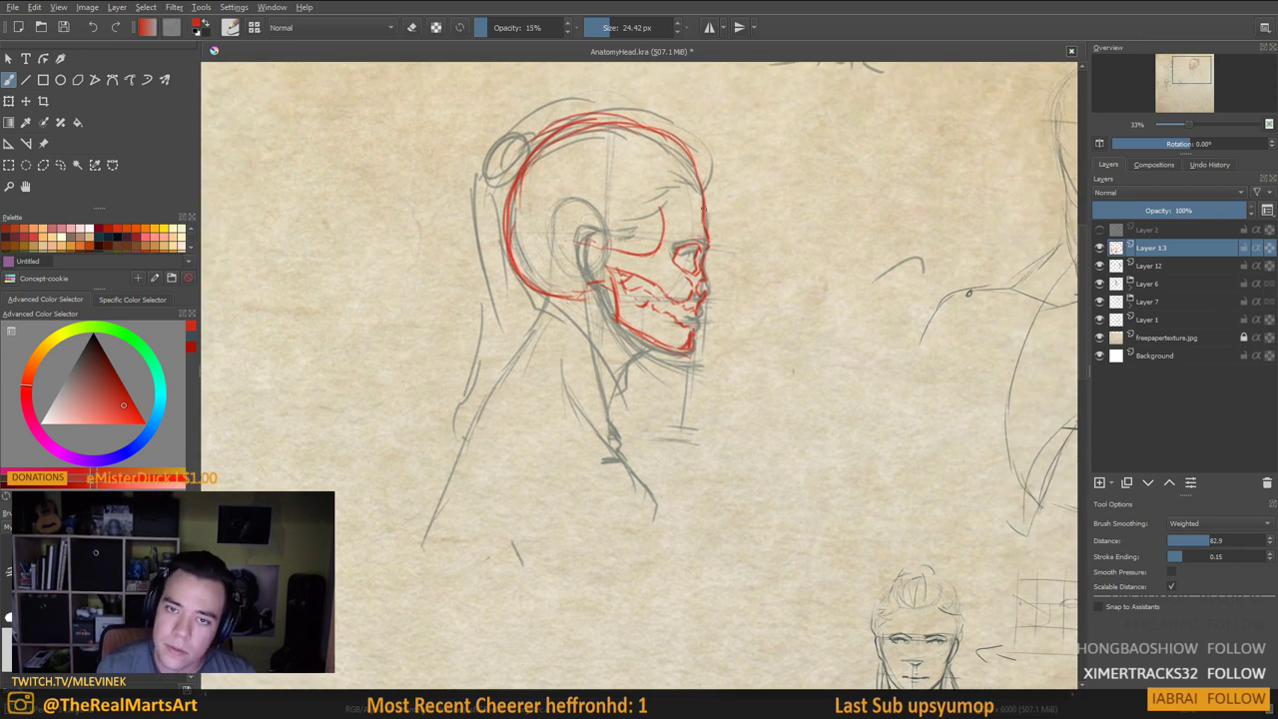
pyautogui.moveTo(705, 208)
pyautogui.mouseDown()
pyautogui.moveTo(701, 165)
pyautogui.moveTo(556, 135)
pyautogui.mouseUp()
pyautogui.moveTo(565, 359); pyautogui.dragTo(576, 296)
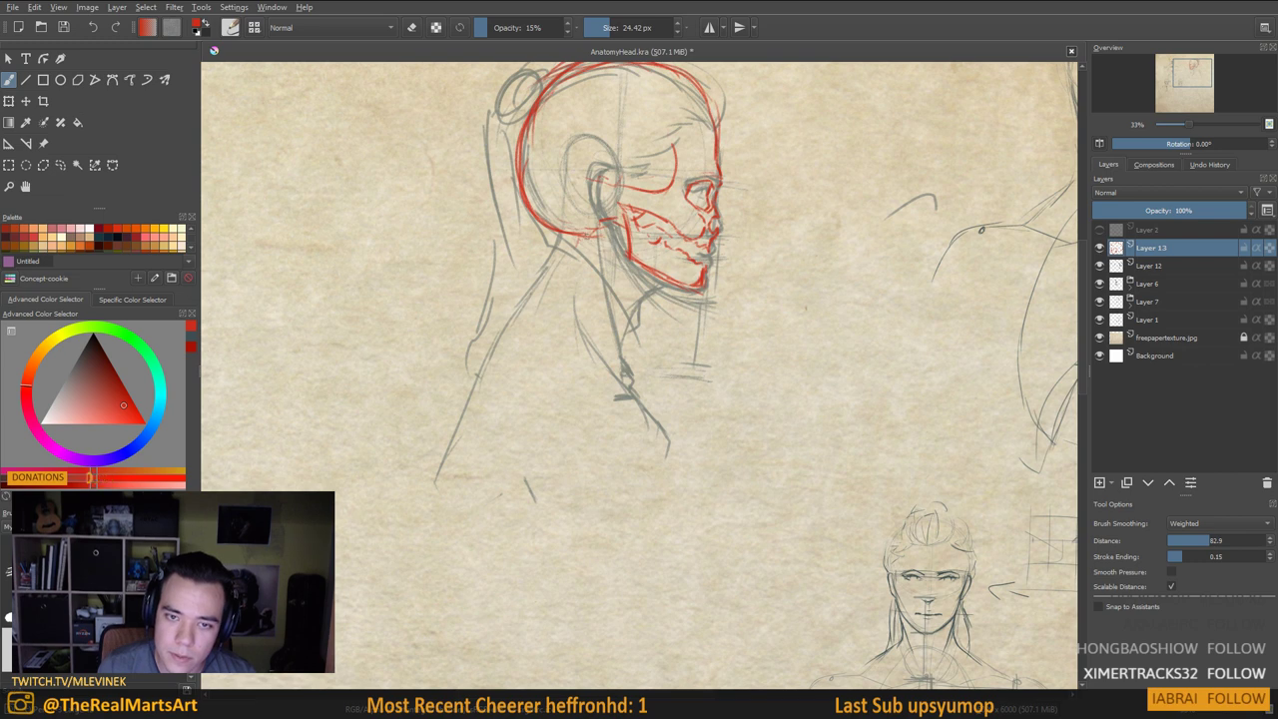
# Draw red neck lines down from behind the jaw, plus the shoulder slope and collarbone marks at the neck base
pyautogui.moveTo(614, 238)
pyautogui.mouseDown()
pyautogui.moveTo(586, 295)
pyautogui.moveTo(565, 268)
pyautogui.moveTo(551, 290)
pyautogui.moveTo(560, 315)
pyautogui.moveTo(538, 308)
pyautogui.moveTo(572, 334)
pyautogui.mouseUp()
pyautogui.moveTo(548, 290); pyautogui.dragTo(621, 379)
pyautogui.moveTo(565, 311); pyautogui.dragTo(637, 441)
pyautogui.moveTo(522, 326); pyautogui.dragTo(496, 382)
pyautogui.moveTo(618, 359)
pyautogui.mouseDown()
pyautogui.moveTo(625, 370)
pyautogui.moveTo(619, 356)
pyautogui.moveTo(583, 367)
pyautogui.mouseUp()
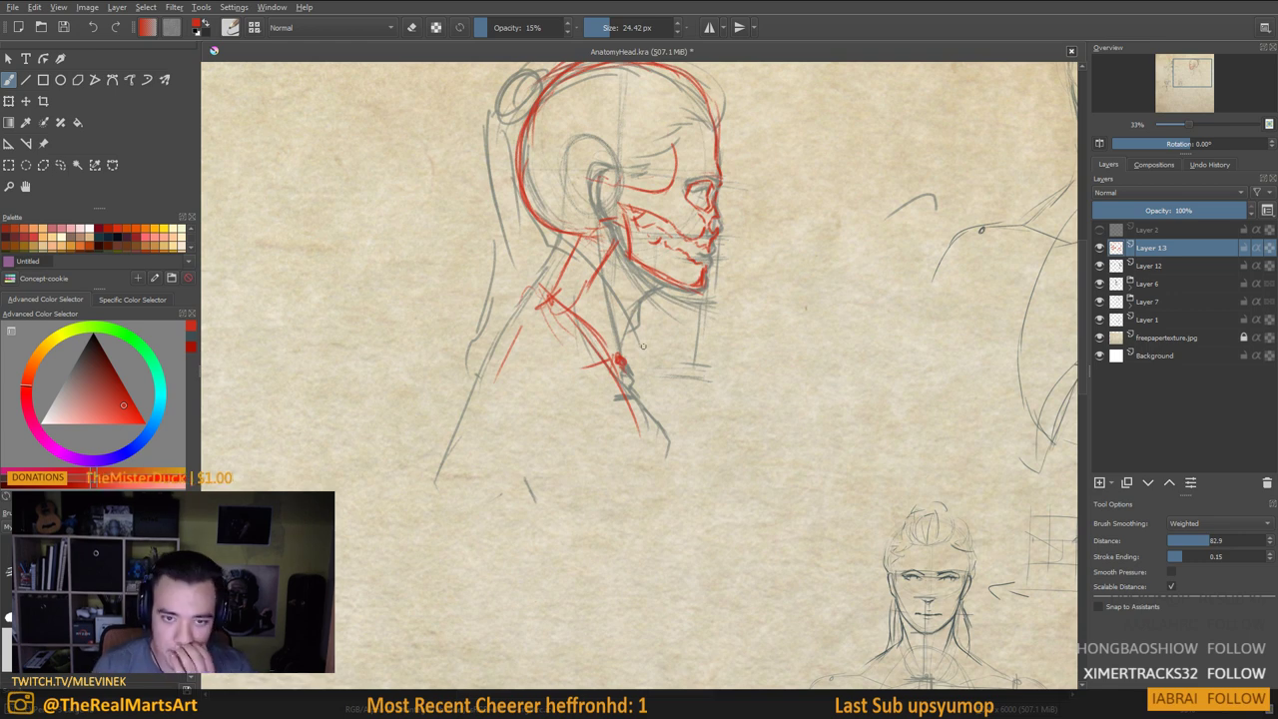
# Add red neck muscle strokes running from below the ear down toward the neck base
pyautogui.moveTo(610, 230)
pyautogui.mouseDown()
pyautogui.moveTo(598, 289)
pyautogui.moveTo(609, 285)
pyautogui.moveTo(594, 311)
pyautogui.mouseUp()
pyautogui.moveTo(622, 254); pyautogui.dragTo(592, 315)
pyautogui.moveTo(603, 230); pyautogui.dragTo(569, 313)
pyautogui.moveTo(619, 262)
pyautogui.mouseDown()
pyautogui.moveTo(585, 321)
pyautogui.moveTo(597, 325)
pyautogui.mouseUp()
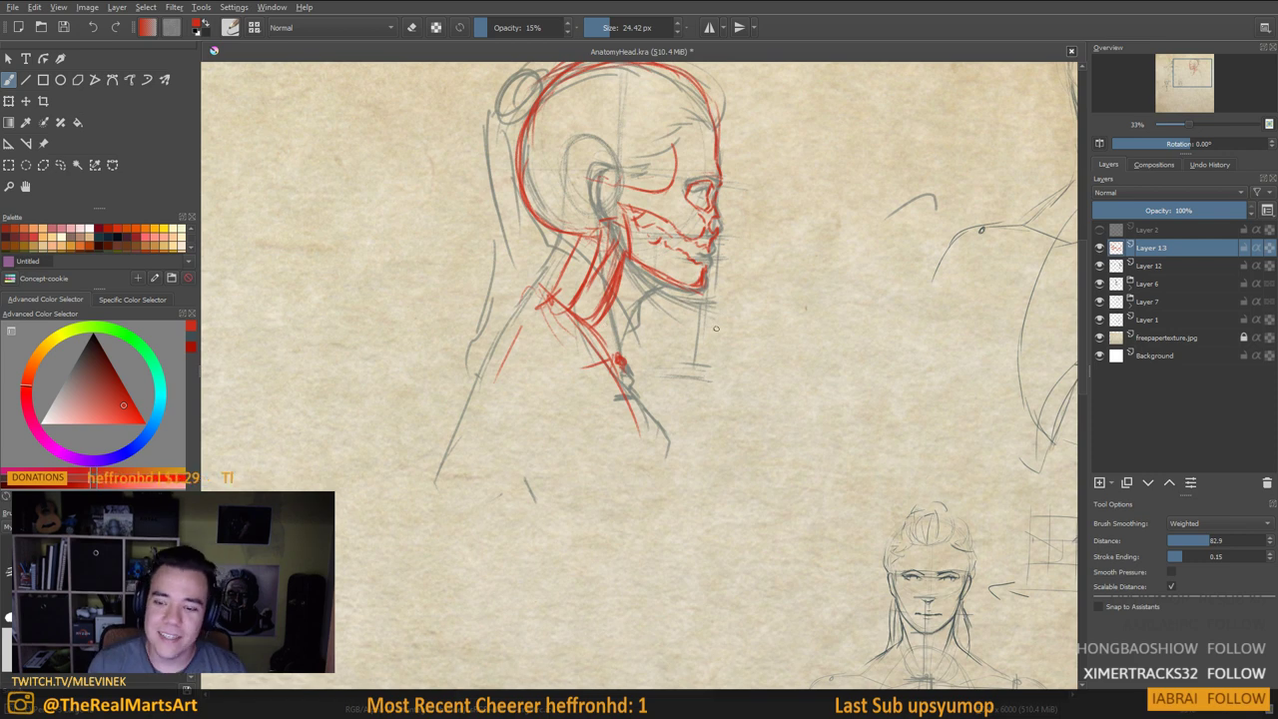
# Mirror the canvas view and draw a red upper-eyelid arc with short width marks above it, in the space between the figures
pyautogui.press('m')
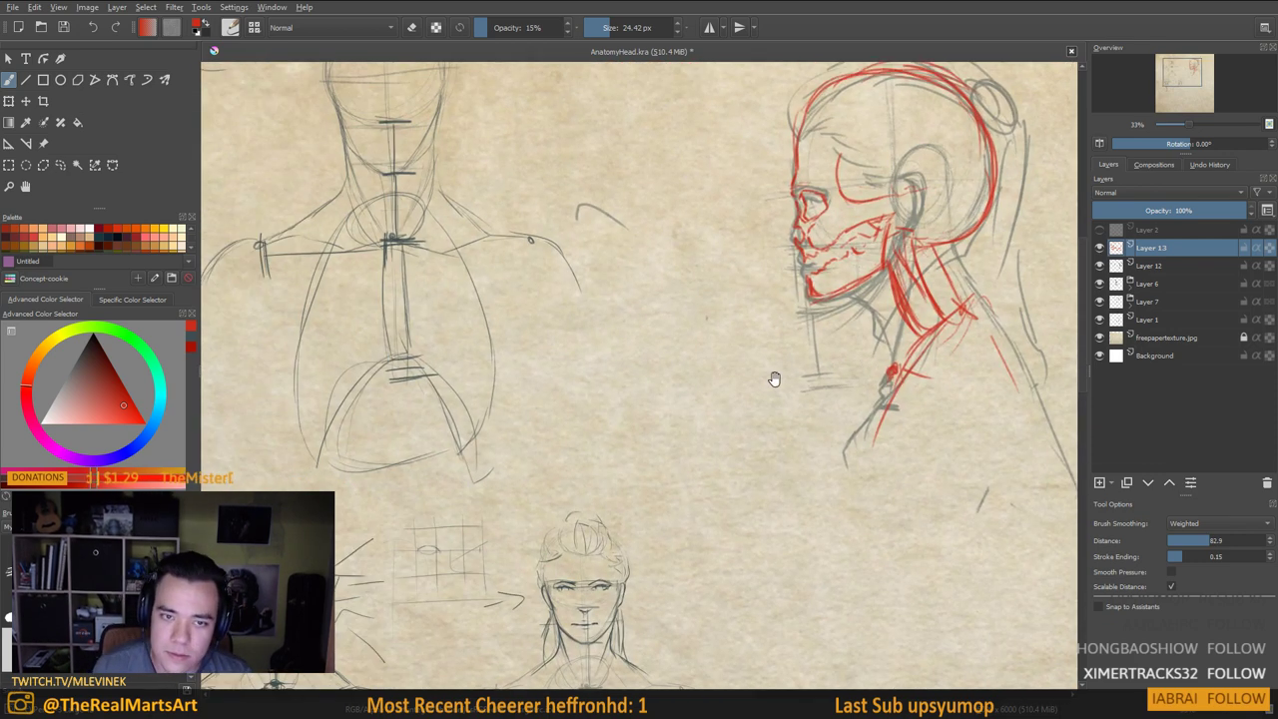
pyautogui.moveTo(577, 217); pyautogui.dragTo(623, 222)
pyautogui.hotkey('ctrl', 'z')
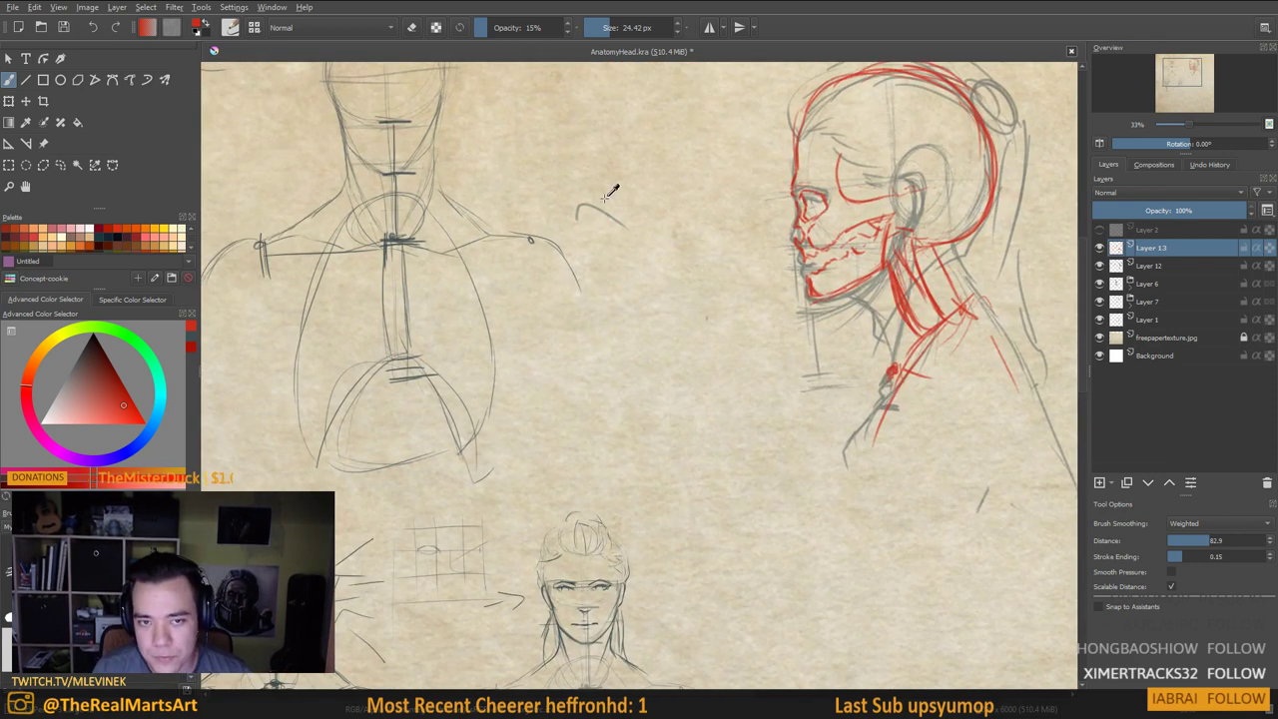
pyautogui.moveTo(540, 156)
pyautogui.mouseDown()
pyautogui.moveTo(560, 241)
pyautogui.moveTo(609, 252)
pyautogui.mouseUp()
pyautogui.hotkey('ctrl', 'z')
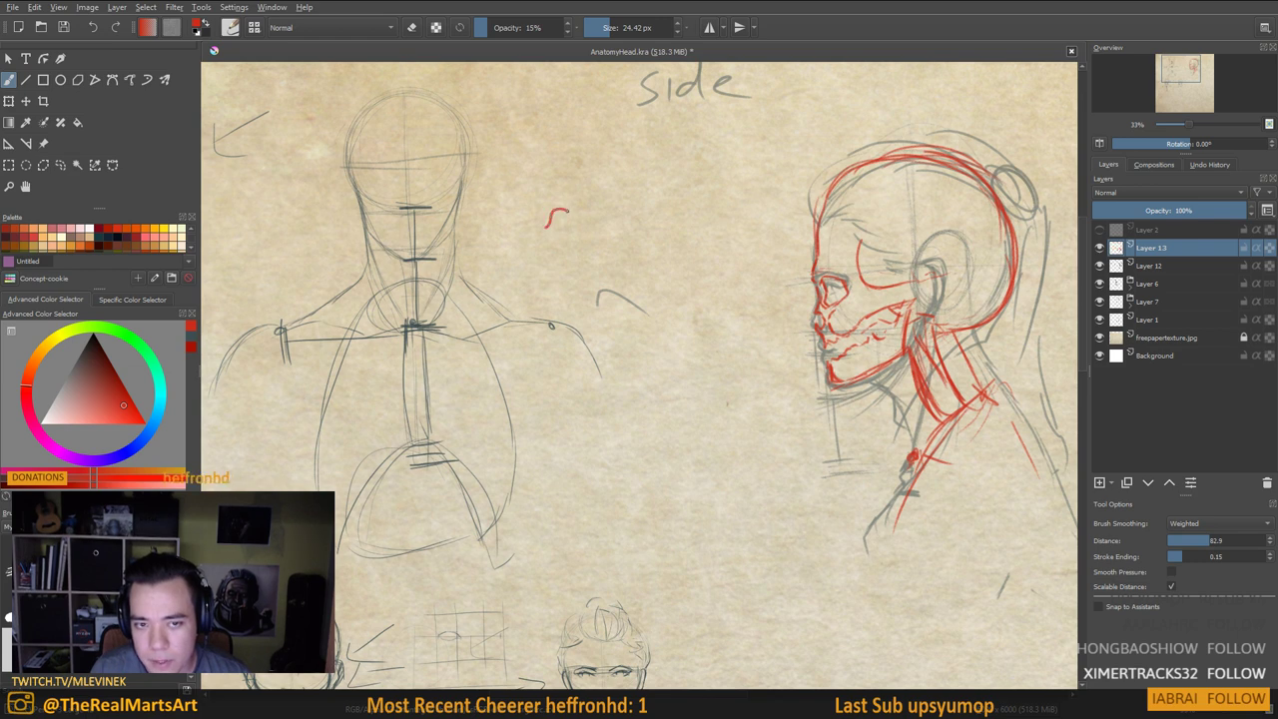
pyautogui.moveTo(582, 234); pyautogui.dragTo(566, 229)
pyautogui.moveTo(543, 171)
pyautogui.mouseDown()
pyautogui.moveTo(544, 192)
pyautogui.moveTo(590, 198)
pyautogui.moveTo(581, 180)
pyautogui.mouseUp()
pyautogui.moveTo(561, 233); pyautogui.dragTo(561, 222)
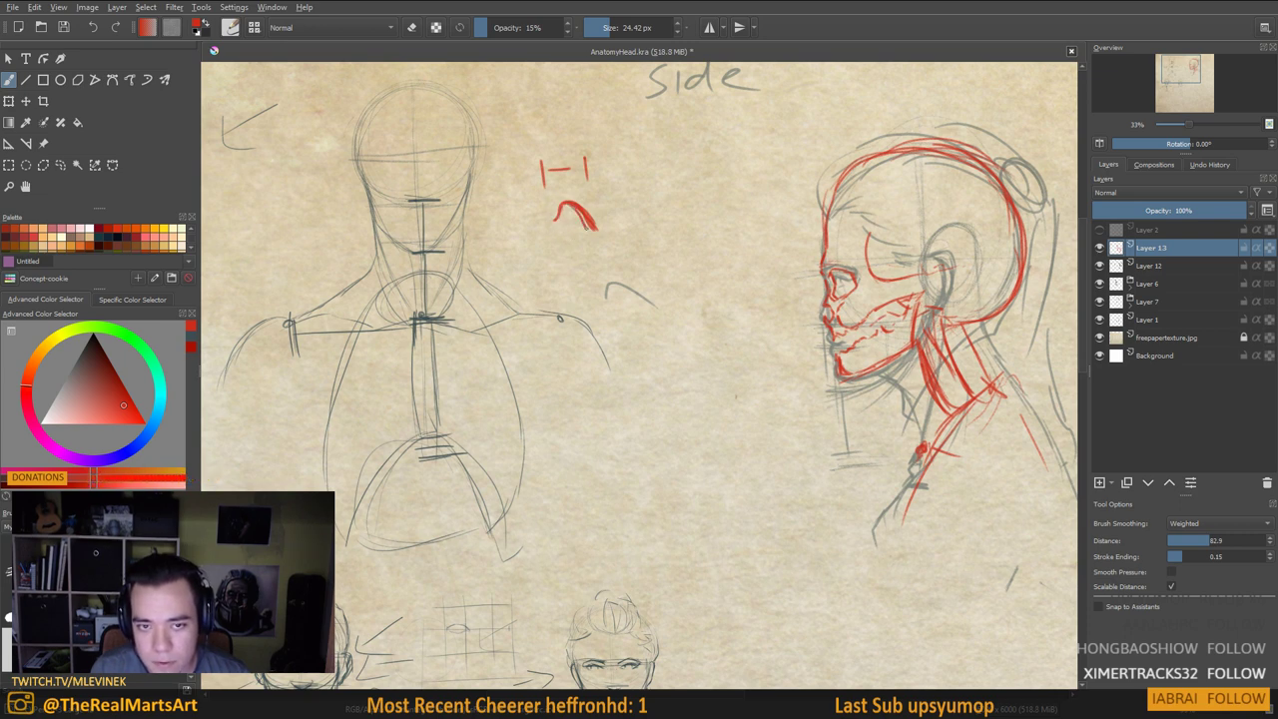
# Complete the red eye study with a lower lid, shaded iris, arched eyebrow and a side mark
pyautogui.moveTo(570, 222); pyautogui.dragTo(572, 227)
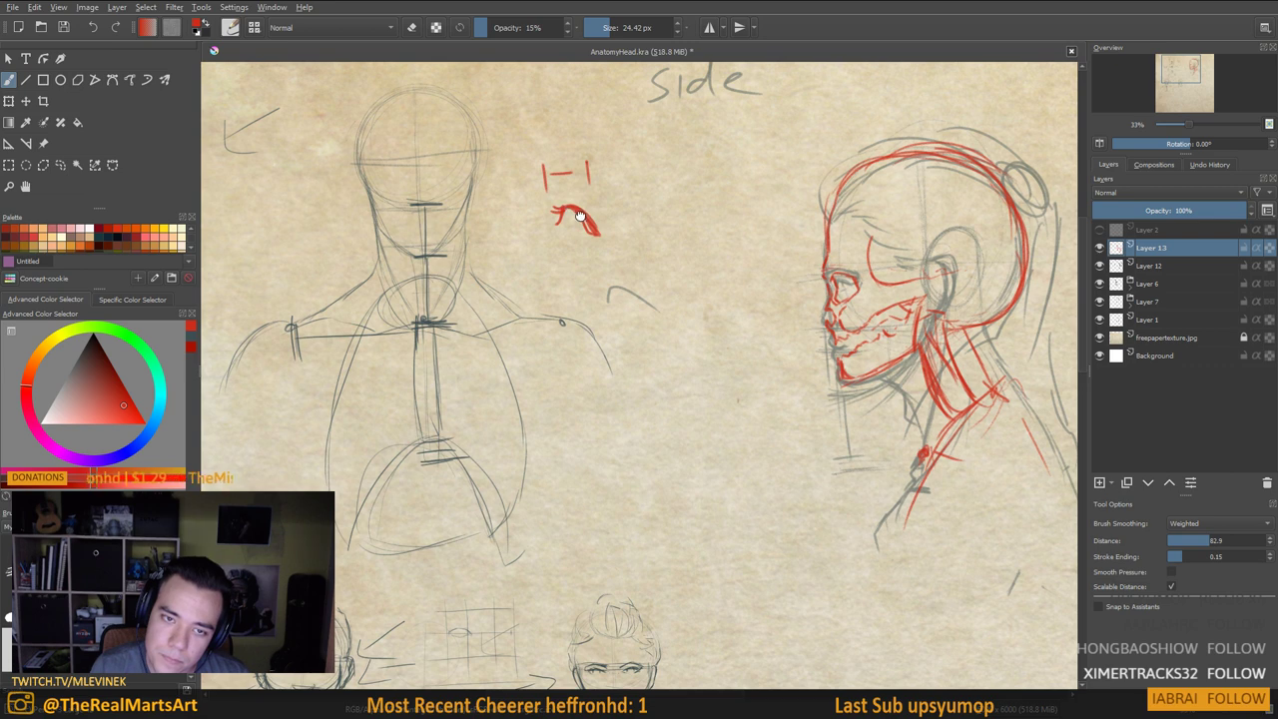
pyautogui.moveTo(581, 216)
pyautogui.mouseDown()
pyautogui.moveTo(613, 238)
pyautogui.moveTo(584, 258)
pyautogui.mouseUp()
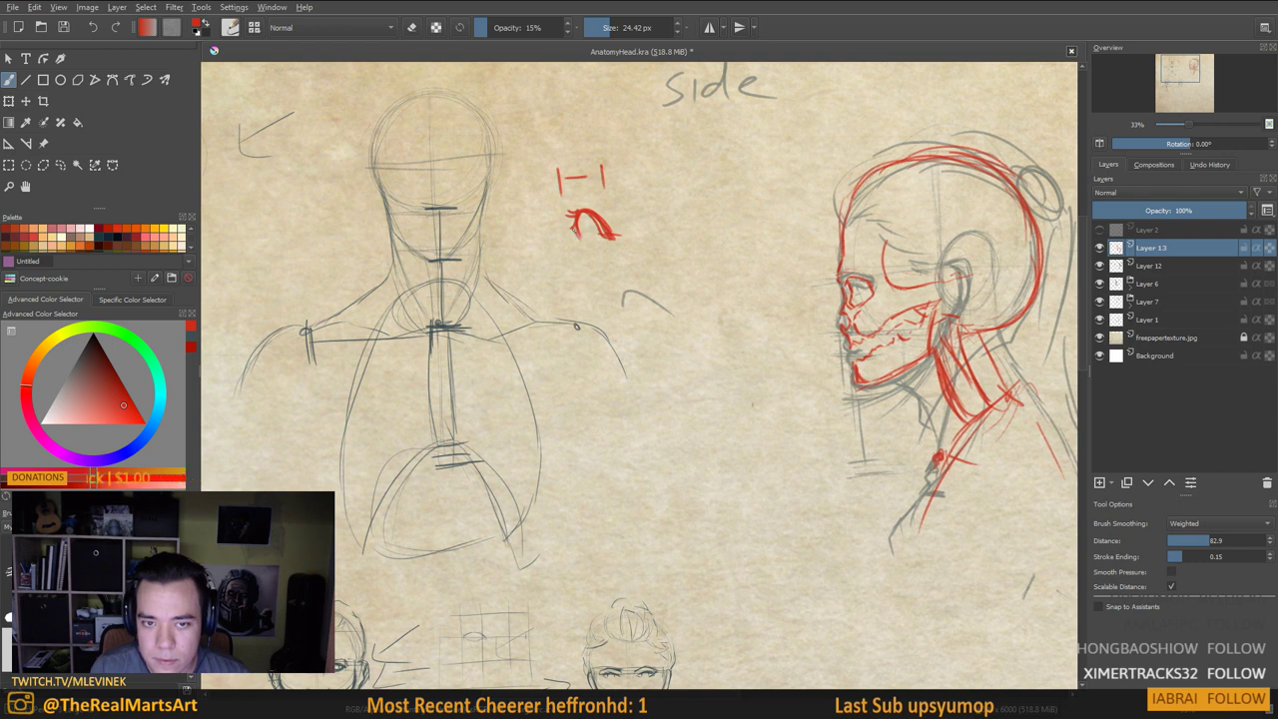
pyautogui.moveTo(576, 240)
pyautogui.mouseDown()
pyautogui.moveTo(613, 237)
pyautogui.moveTo(588, 230)
pyautogui.mouseUp()
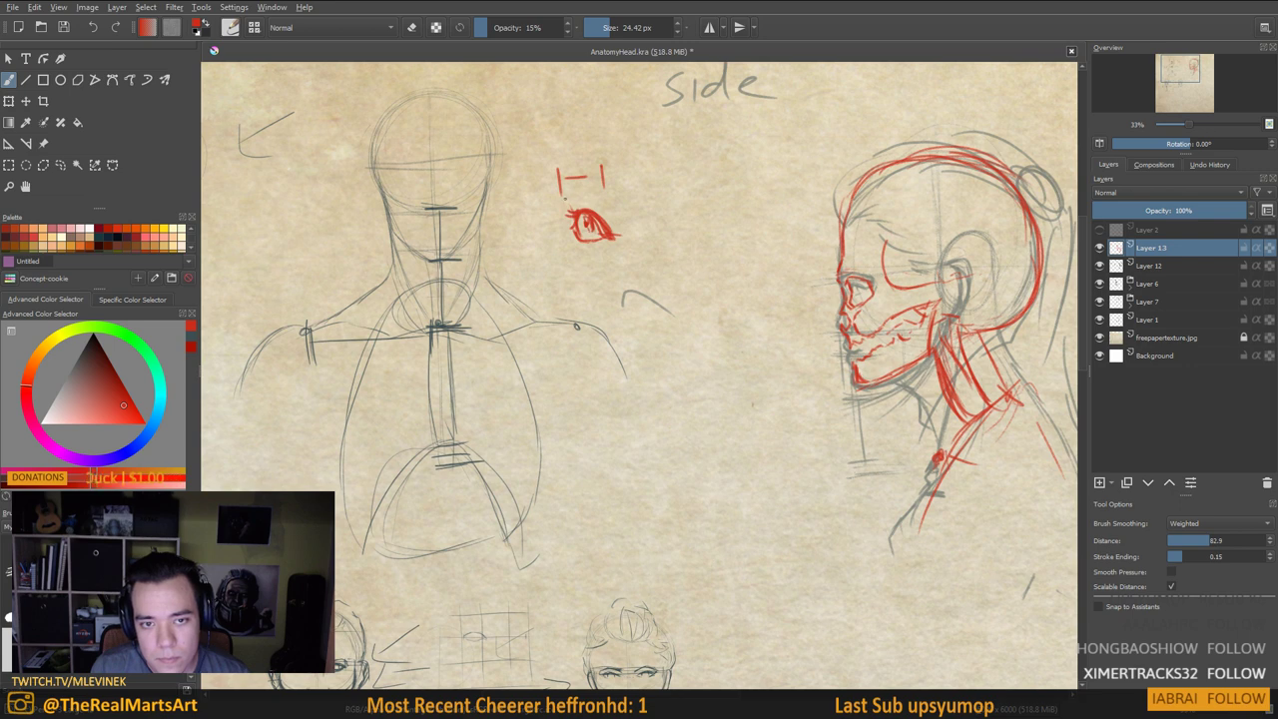
pyautogui.moveTo(566, 199)
pyautogui.mouseDown()
pyautogui.moveTo(603, 189)
pyautogui.moveTo(611, 205)
pyautogui.moveTo(570, 225)
pyautogui.moveTo(551, 214)
pyautogui.moveTo(556, 240)
pyautogui.mouseUp()
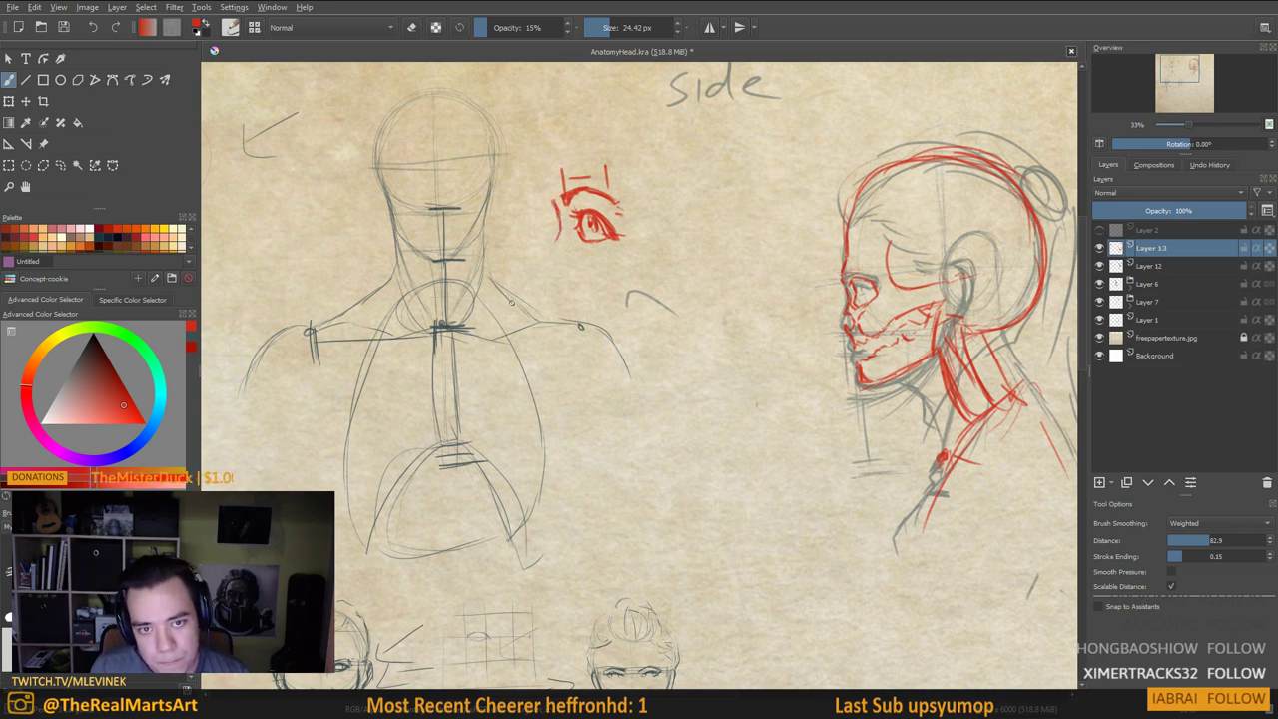
pyautogui.moveTo(597, 557); pyautogui.dragTo(595, 587)
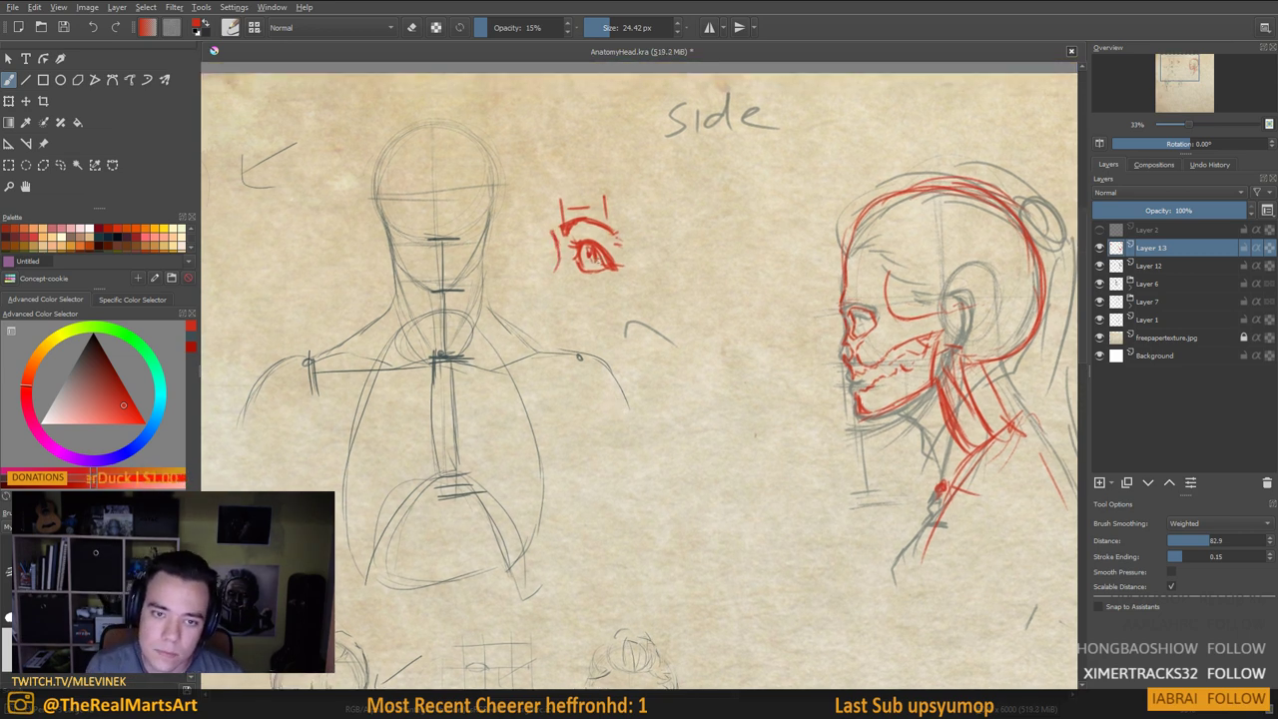
pyautogui.scroll(-2, 789, 249)
pyautogui.scroll(1, 798, 261)
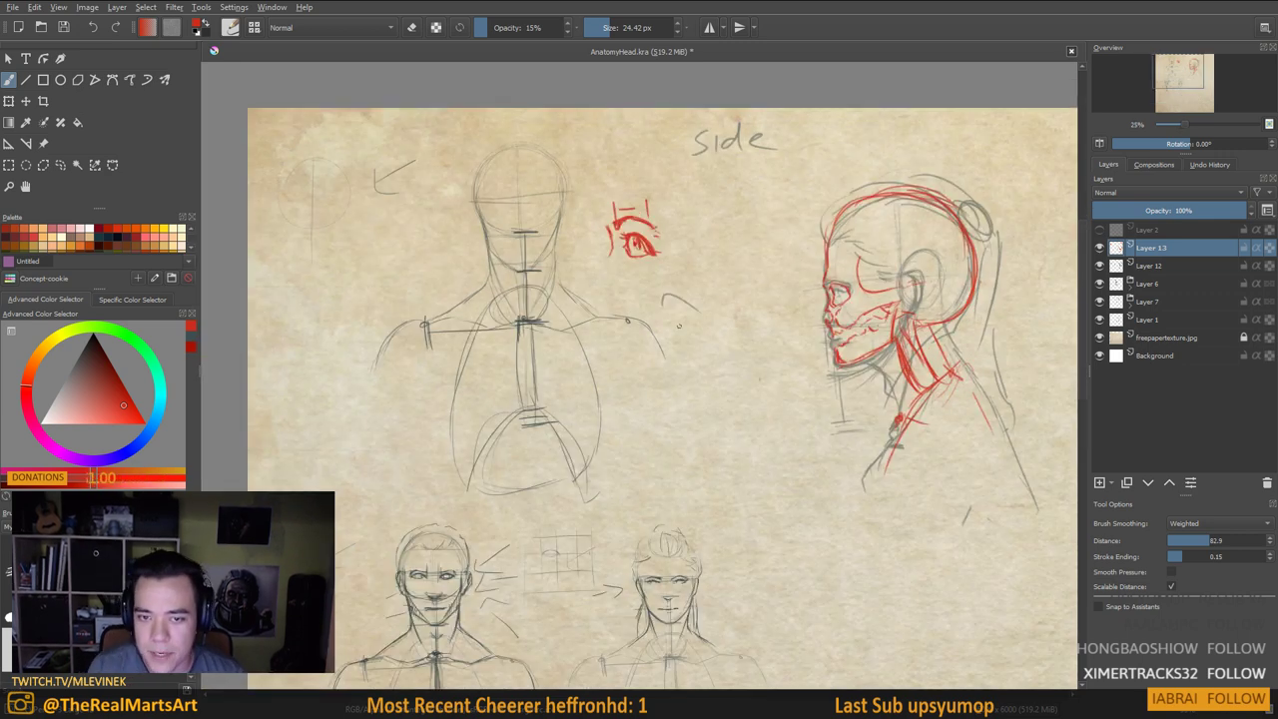
pyautogui.moveTo(661, 305)
pyautogui.mouseDown()
pyautogui.moveTo(671, 295)
pyautogui.moveTo(697, 309)
pyautogui.mouseUp()
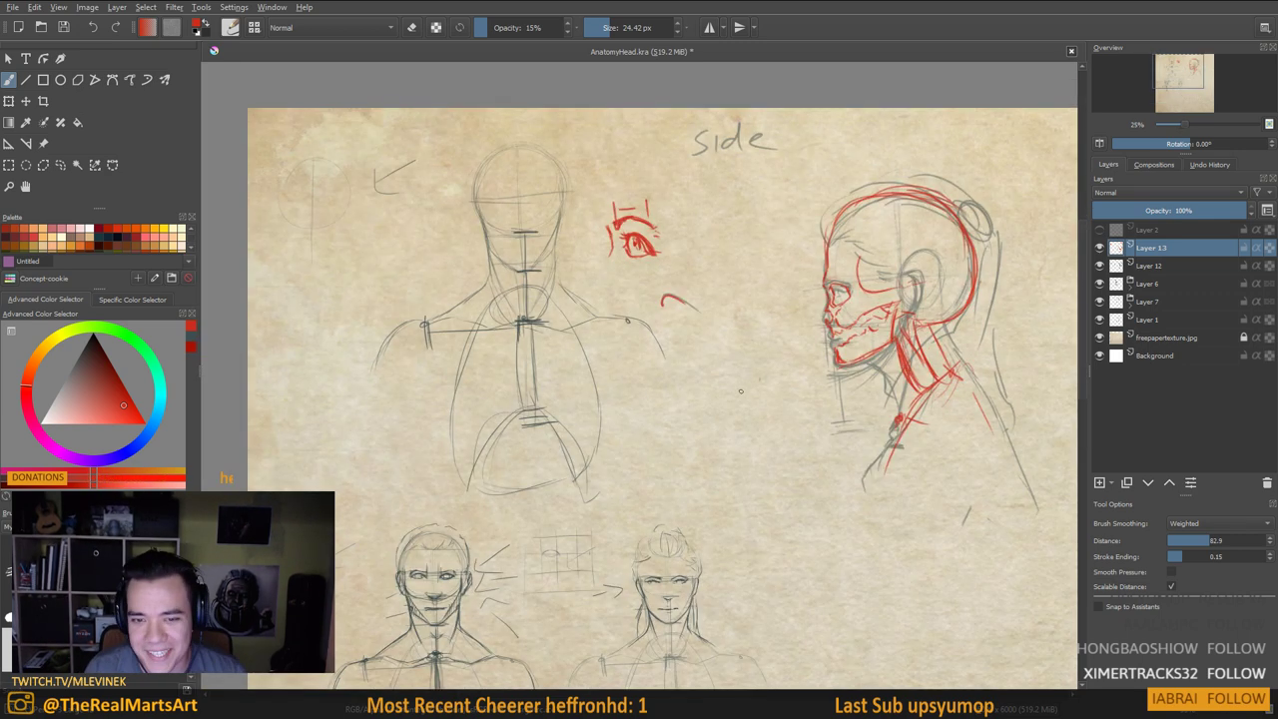
pyautogui.hotkey('ctrl', 'z')
# Hide the red skull layer, Layer 13, and add a new paint layer above Layer 12
pyautogui.moveTo(704, 451); pyautogui.dragTo(644, 445)
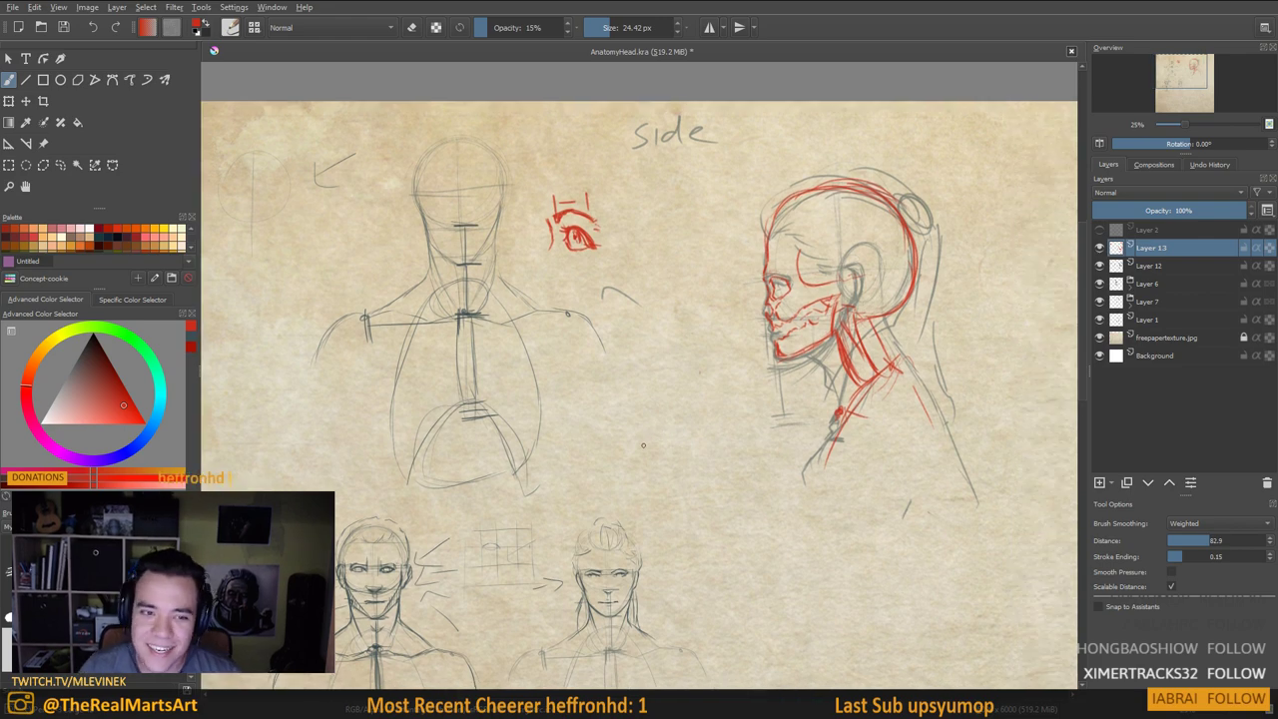
pyautogui.scroll(-1, 643, 445)
pyautogui.scroll(1, 633, 429)
pyautogui.moveTo(620, 401); pyautogui.dragTo(605, 390)
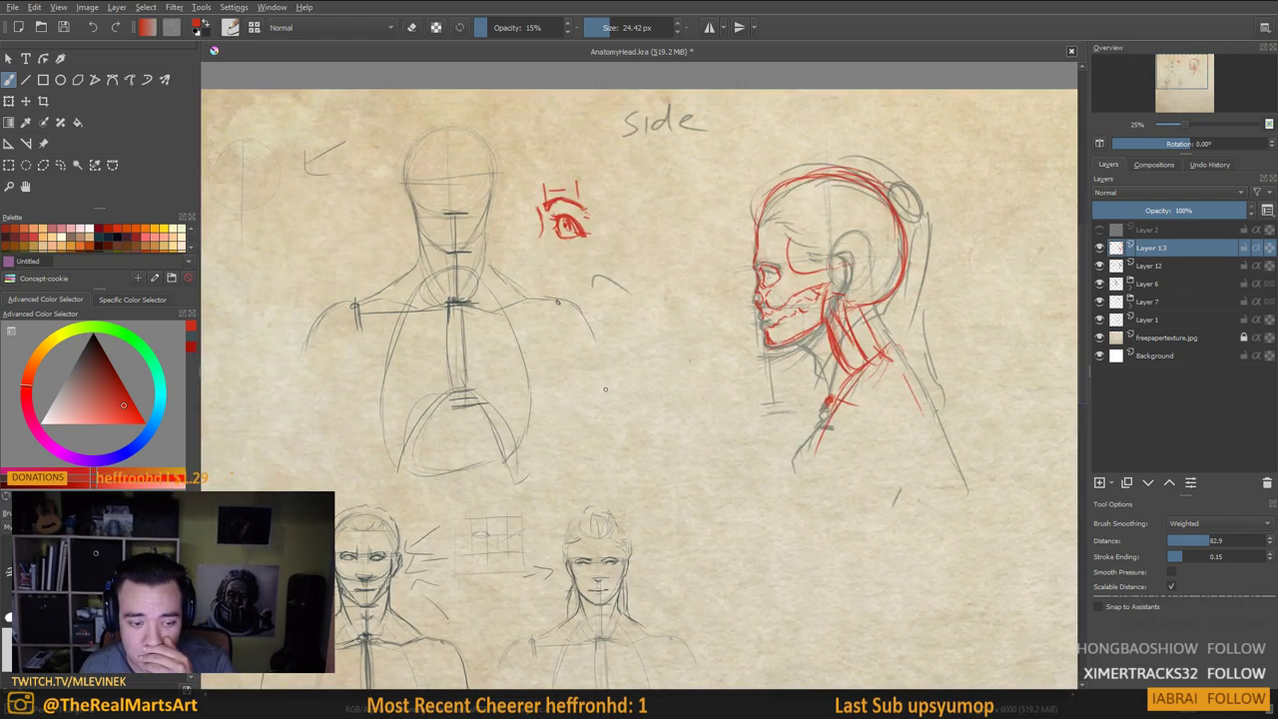
pyautogui.moveTo(548, 484); pyautogui.dragTo(699, 457)
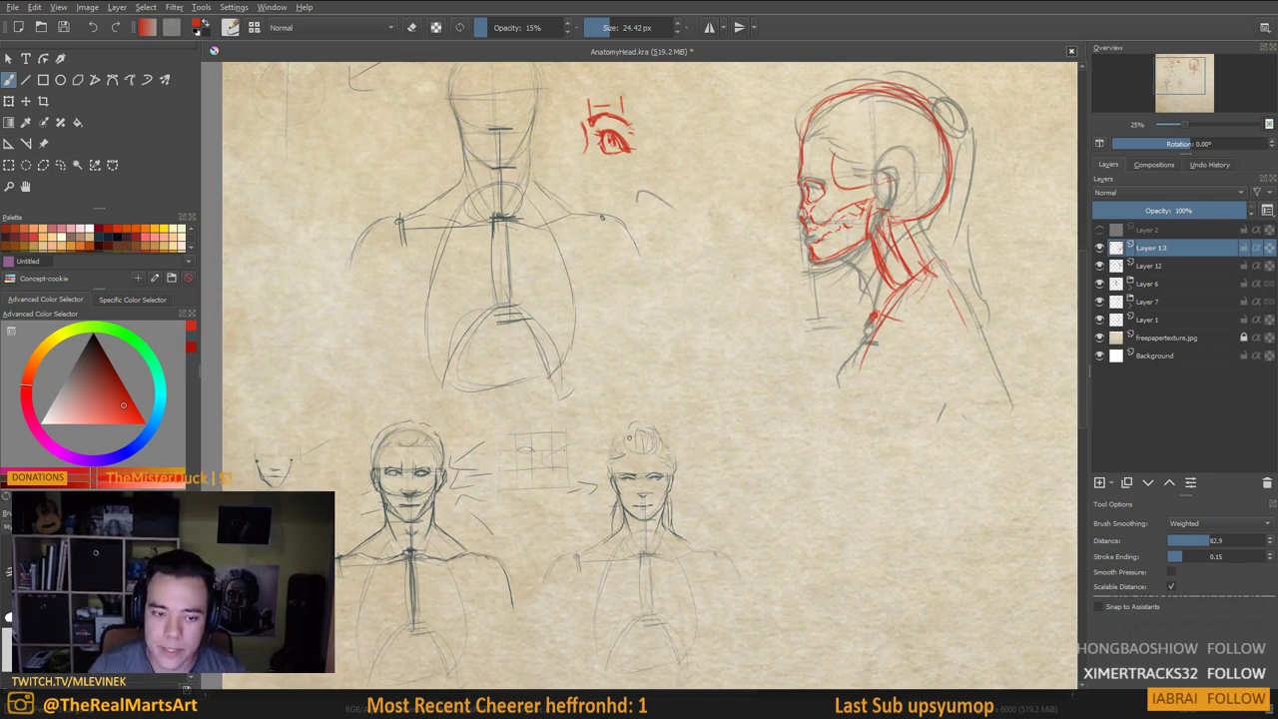
pyautogui.scroll(1, 612, 443)
pyautogui.moveTo(596, 448); pyautogui.dragTo(505, 533)
pyautogui.moveTo(911, 248); pyautogui.dragTo(862, 304)
pyautogui.scroll(1, 863, 298)
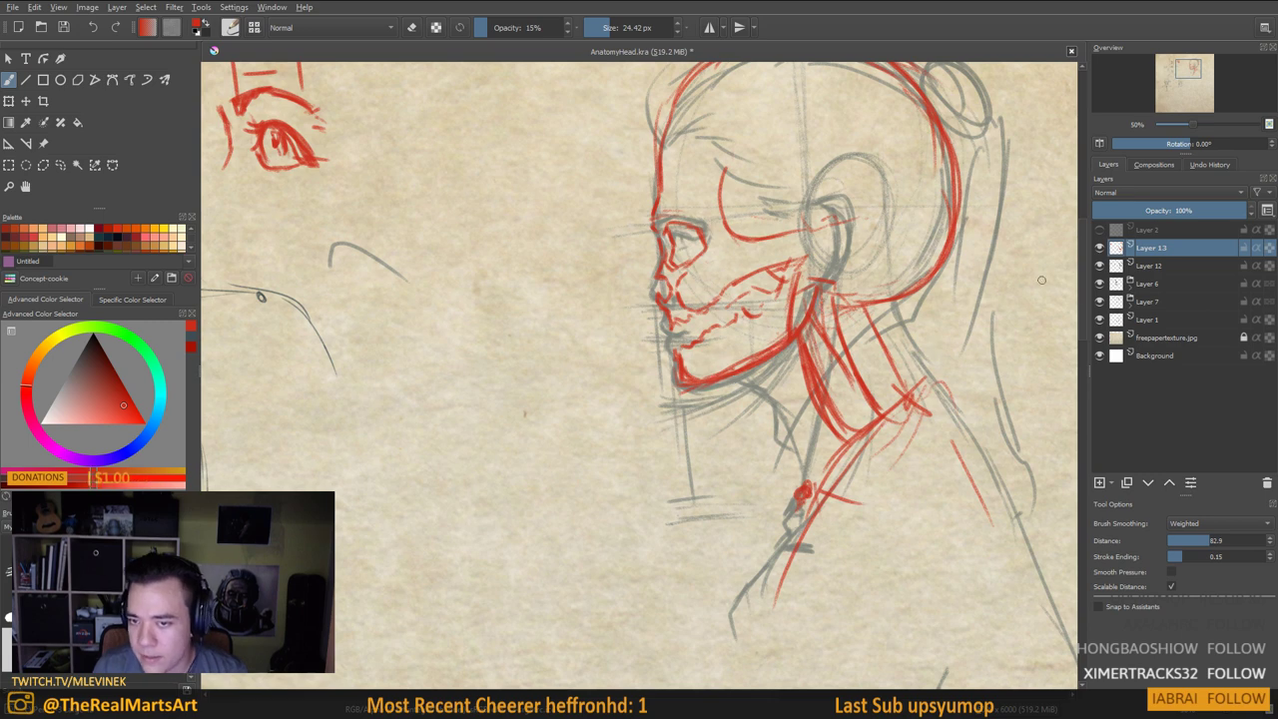
pyautogui.click(1100, 248)
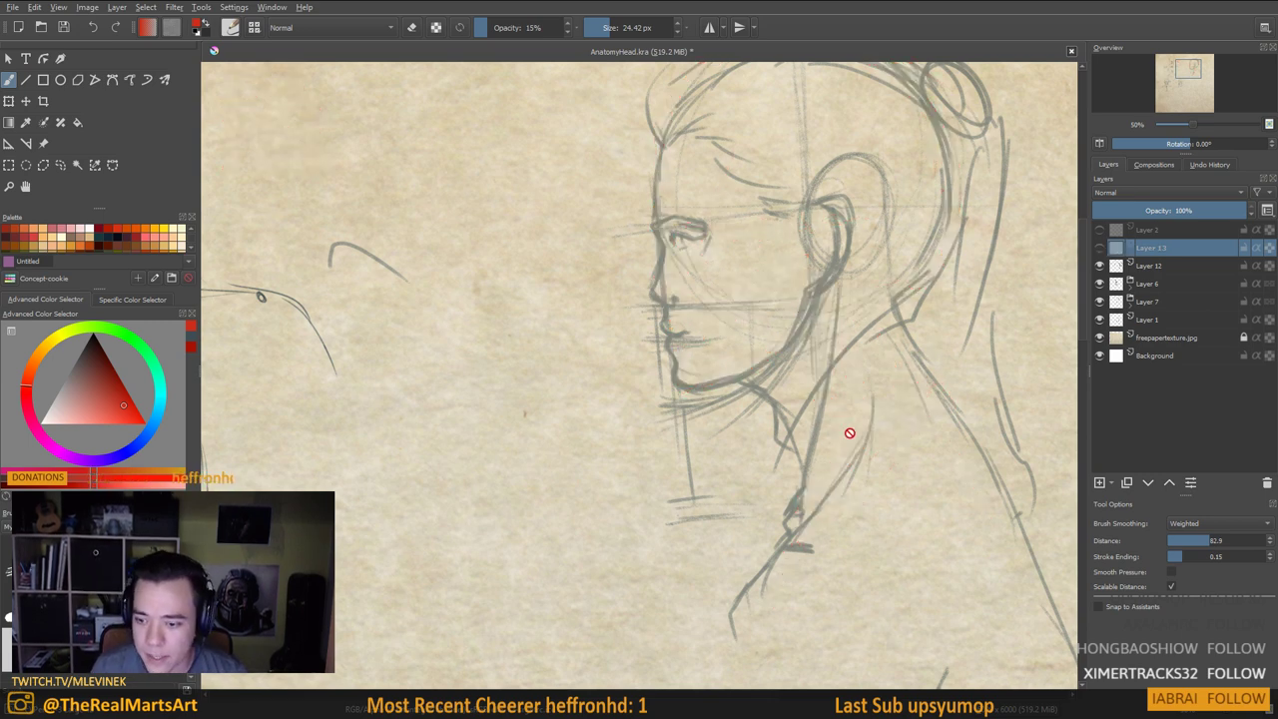
pyautogui.click(1099, 482)
# Trace the side-view face in red on the new layer, covering jawline, chin, lips, nose, eye, brow and forehead
pyautogui.moveTo(815, 284)
pyautogui.mouseDown()
pyautogui.moveTo(800, 336)
pyautogui.moveTo(693, 393)
pyautogui.moveTo(670, 383)
pyautogui.moveTo(680, 398)
pyautogui.moveTo(670, 357)
pyautogui.mouseUp()
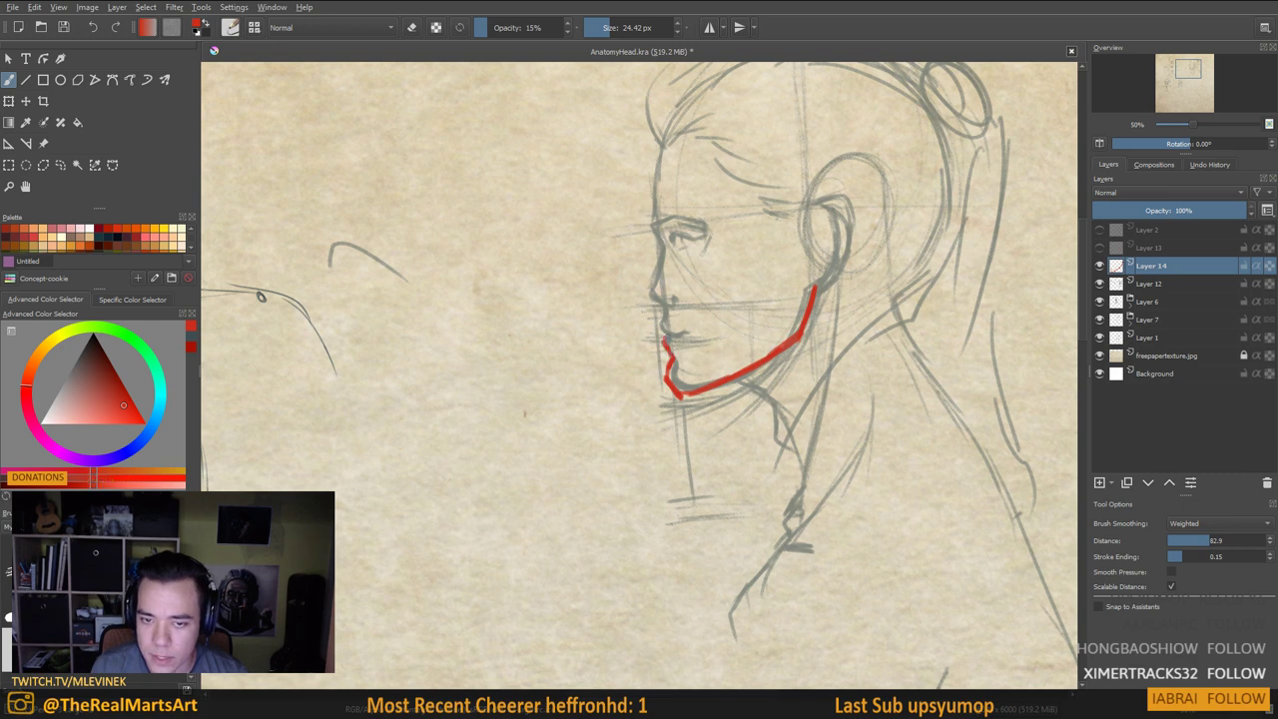
pyautogui.moveTo(666, 335); pyautogui.dragTo(664, 325)
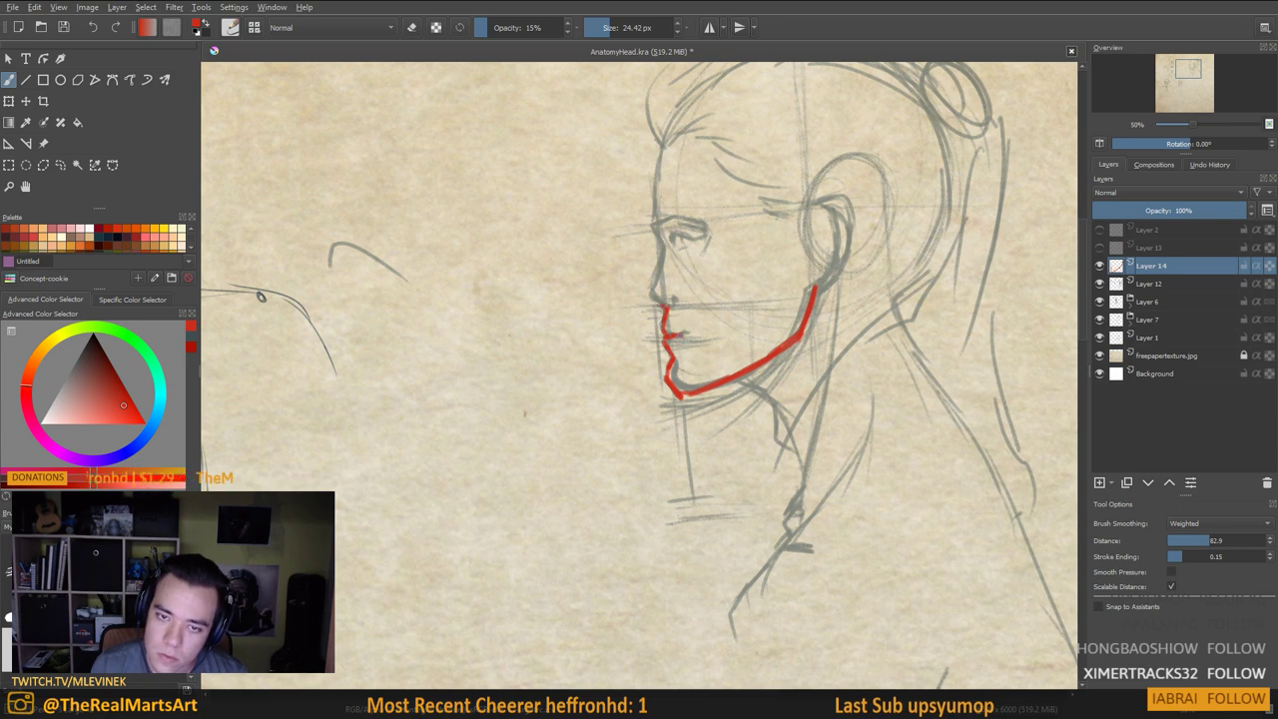
pyautogui.moveTo(666, 307)
pyautogui.mouseDown()
pyautogui.moveTo(648, 286)
pyautogui.moveTo(656, 274)
pyautogui.moveTo(686, 299)
pyautogui.moveTo(655, 265)
pyautogui.moveTo(652, 206)
pyautogui.moveTo(707, 227)
pyautogui.moveTo(675, 235)
pyautogui.moveTo(713, 240)
pyautogui.mouseUp()
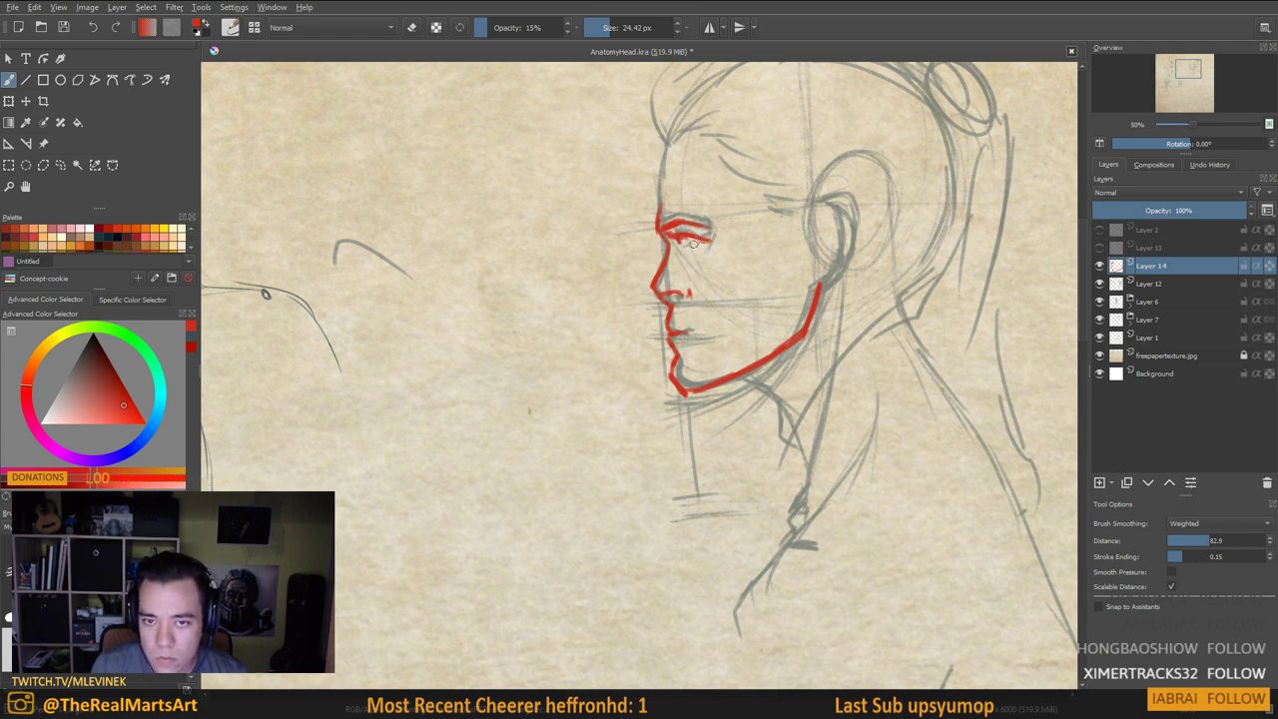
pyautogui.moveTo(679, 234); pyautogui.dragTo(699, 233)
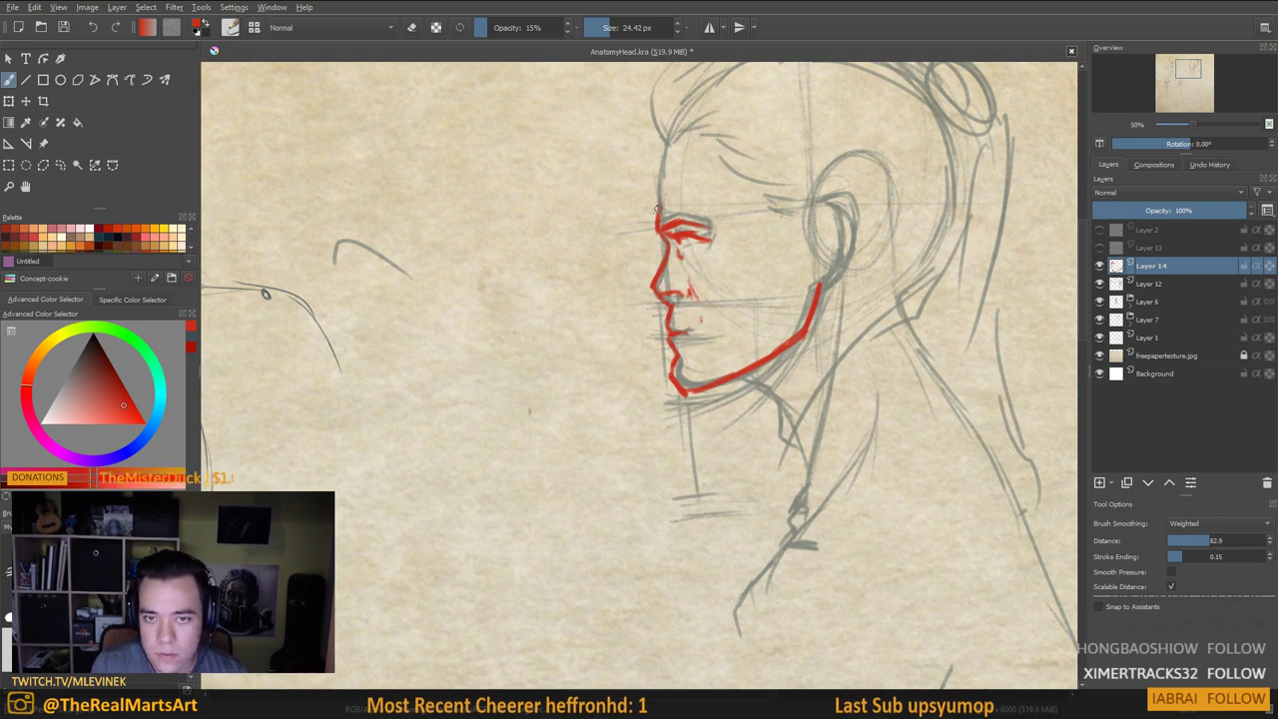
pyautogui.moveTo(658, 215); pyautogui.dragTo(670, 141)
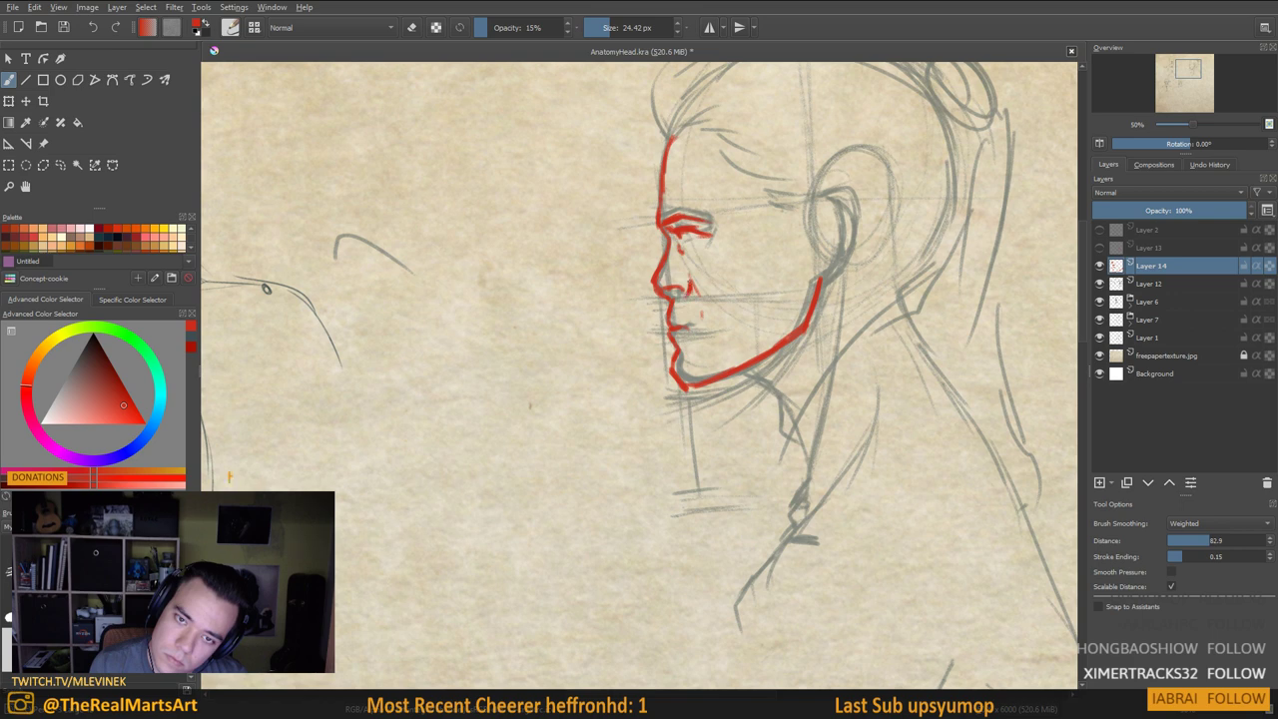
pyautogui.moveTo(692, 299); pyautogui.dragTo(685, 278)
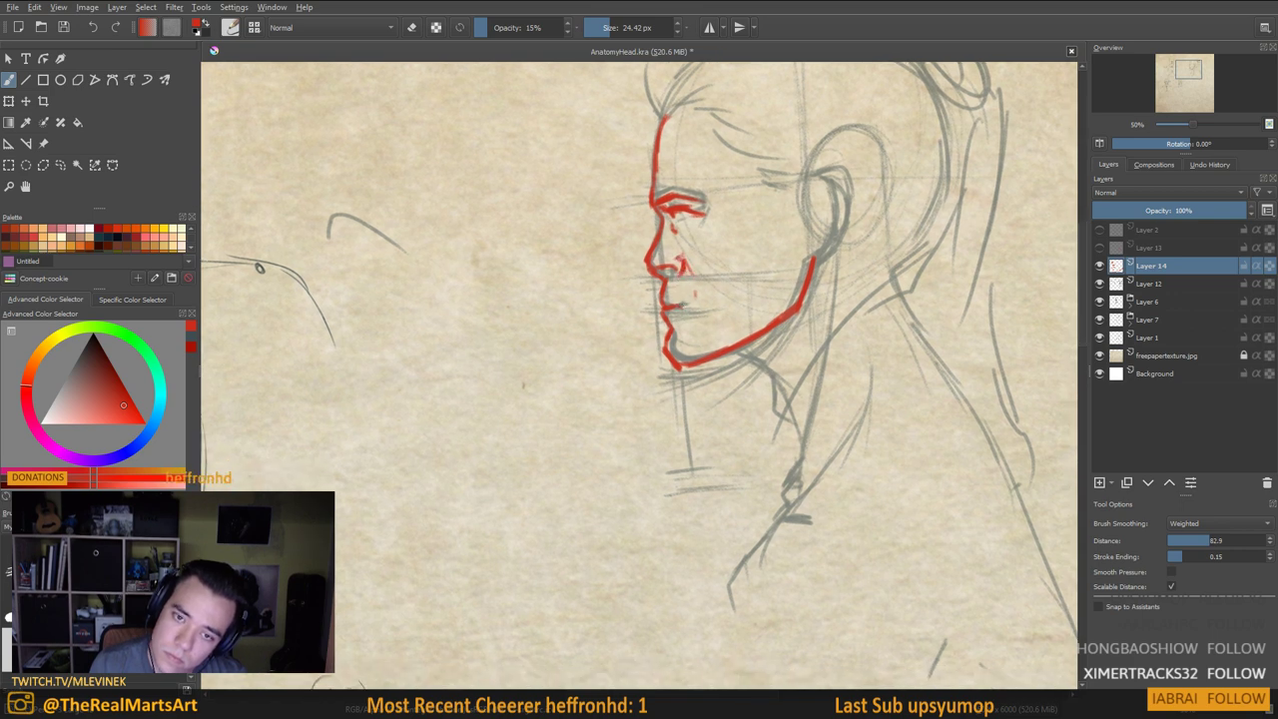
# Draw the throat line beneath the chin and the ear's outer and inner contours in red
pyautogui.moveTo(691, 361)
pyautogui.mouseDown()
pyautogui.moveTo(699, 342)
pyautogui.moveTo(757, 349)
pyautogui.moveTo(804, 457)
pyautogui.mouseUp()
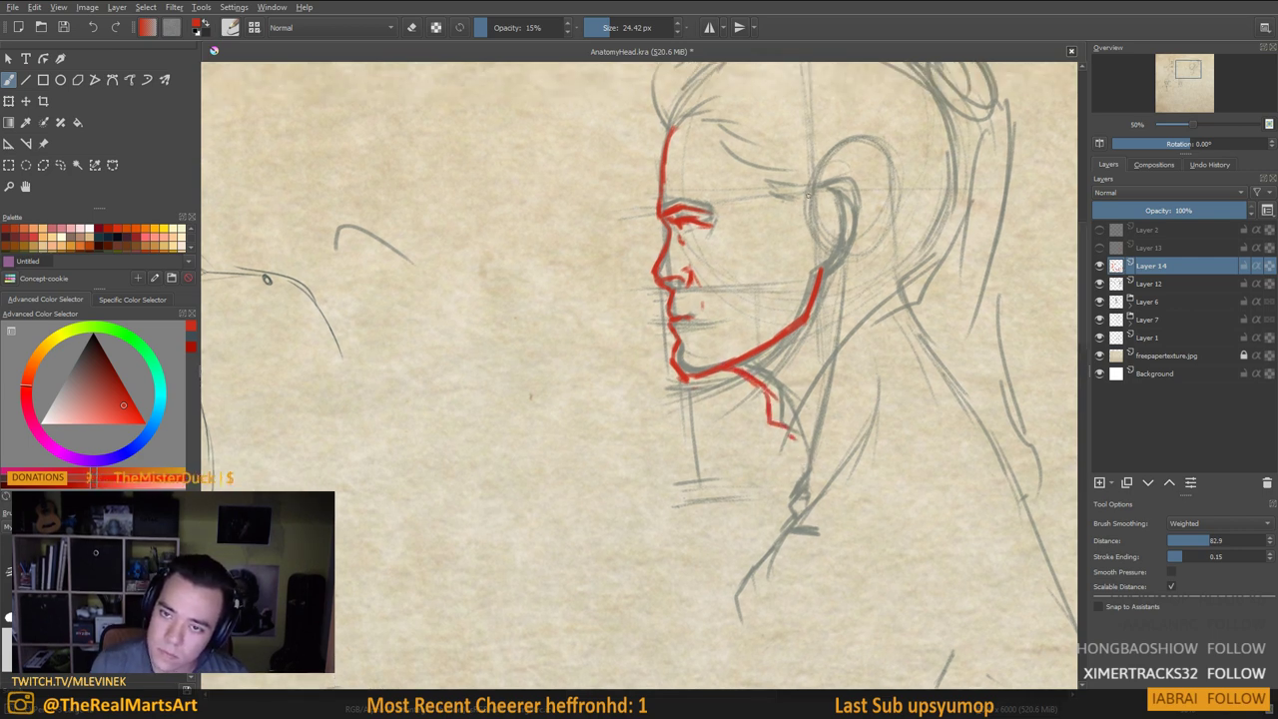
pyautogui.moveTo(808, 195)
pyautogui.mouseDown()
pyautogui.moveTo(837, 188)
pyautogui.moveTo(855, 217)
pyautogui.moveTo(837, 278)
pyautogui.moveTo(819, 284)
pyautogui.mouseUp()
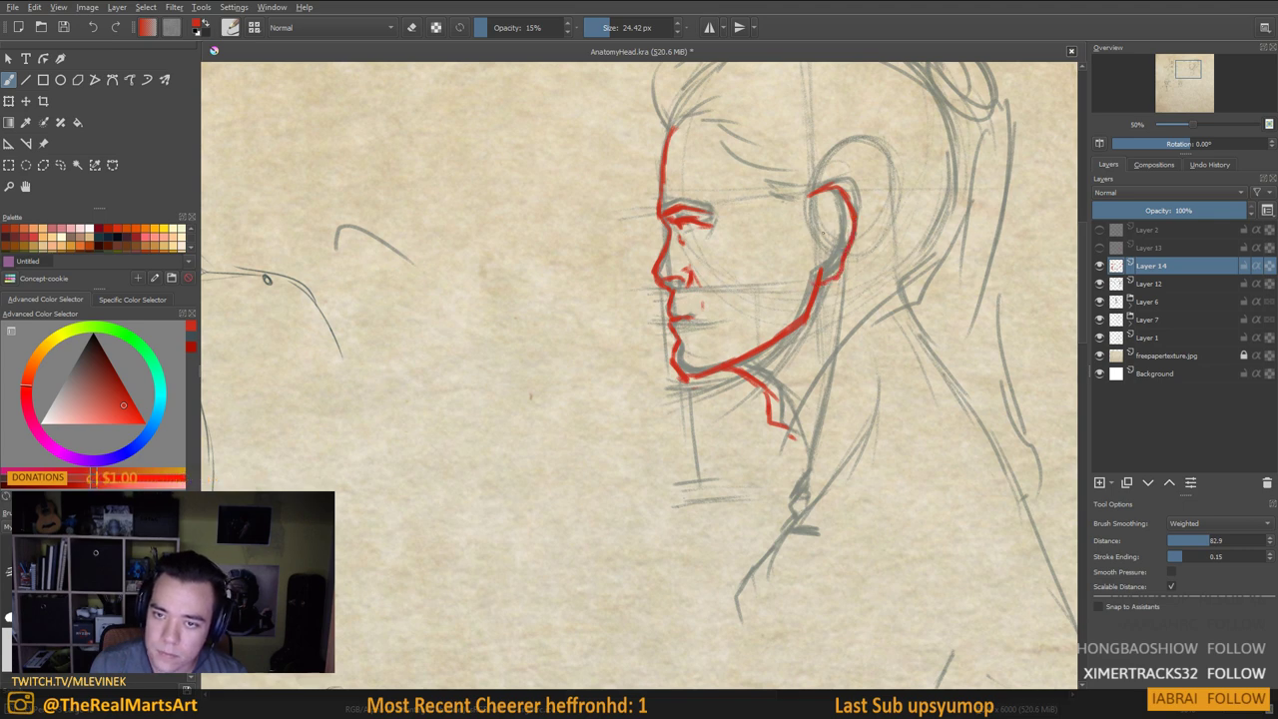
pyautogui.moveTo(819, 223)
pyautogui.mouseDown()
pyautogui.moveTo(822, 246)
pyautogui.moveTo(833, 195)
pyautogui.moveTo(844, 240)
pyautogui.mouseUp()
pyautogui.moveTo(828, 331); pyautogui.dragTo(848, 314)
pyautogui.moveTo(765, 343); pyautogui.dragTo(785, 383)
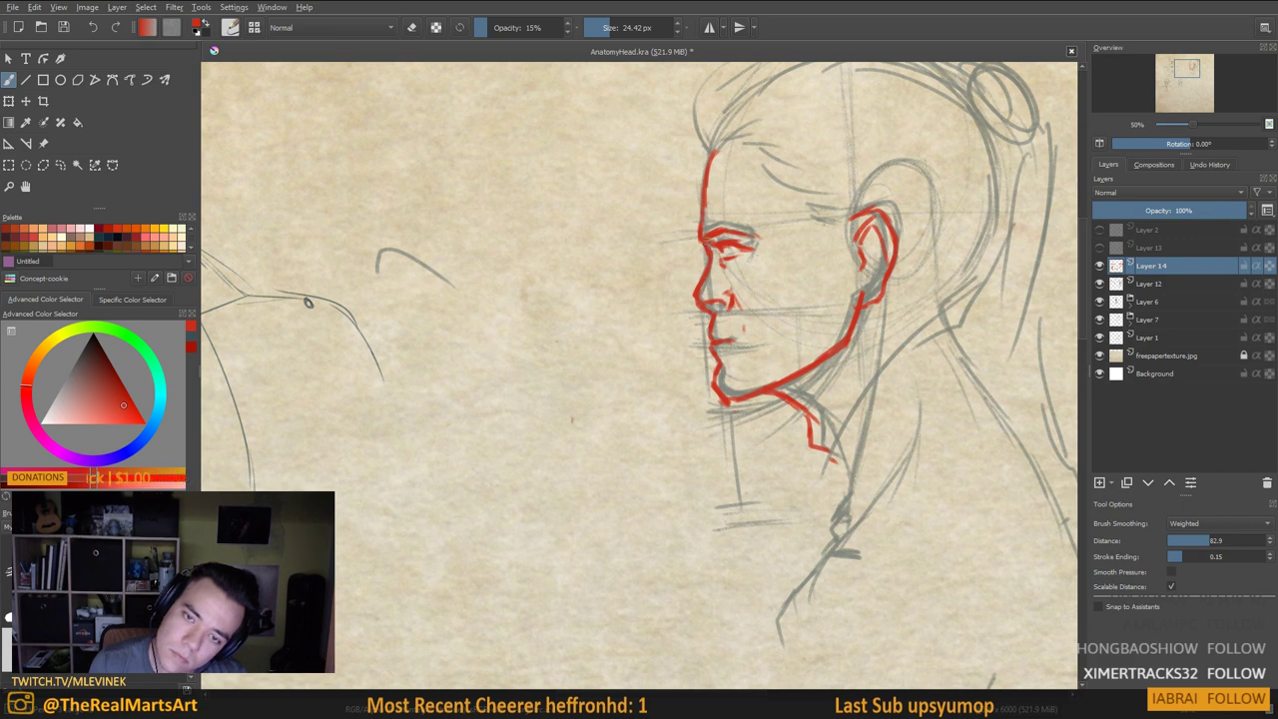
# Draw the front tuft of hair and short jagged hairline strokes across the temple in red
pyautogui.moveTo(738, 117); pyautogui.dragTo(712, 222)
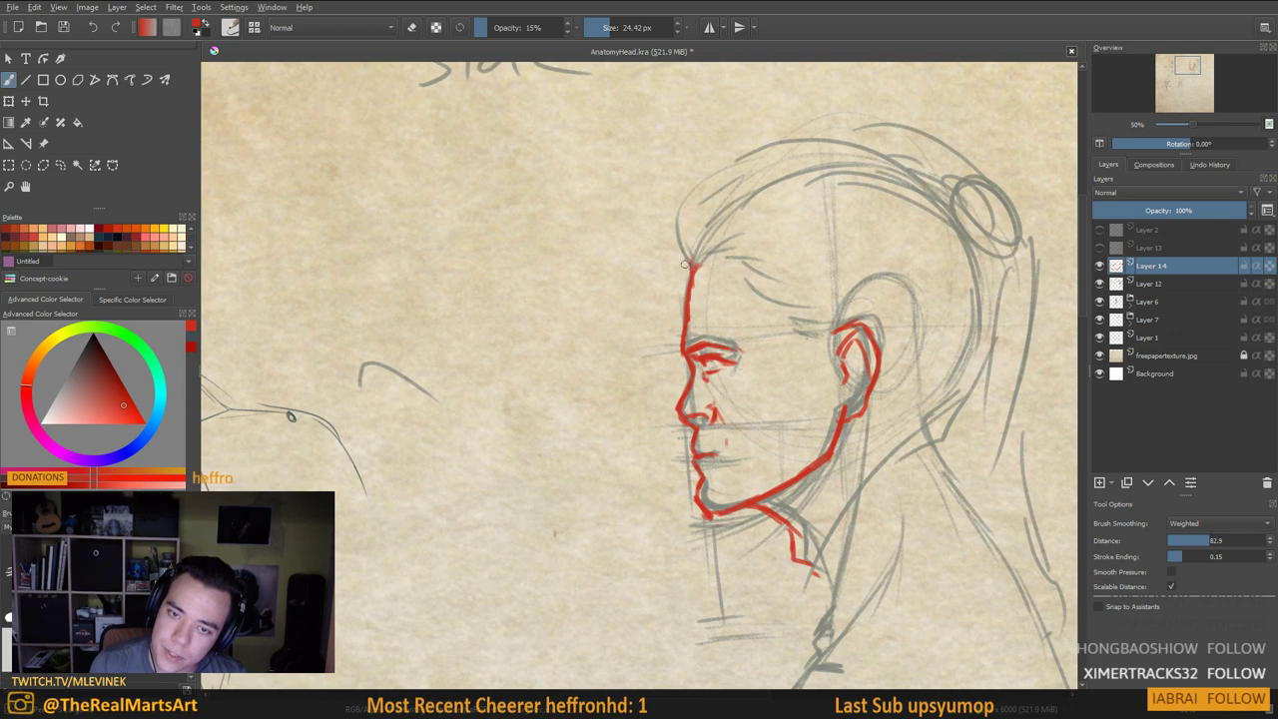
pyautogui.moveTo(687, 277)
pyautogui.mouseDown()
pyautogui.moveTo(670, 236)
pyautogui.moveTo(700, 265)
pyautogui.moveTo(727, 267)
pyautogui.moveTo(737, 247)
pyautogui.moveTo(761, 276)
pyautogui.moveTo(758, 254)
pyautogui.moveTo(696, 195)
pyautogui.mouseUp()
pyautogui.moveTo(715, 246); pyautogui.dragTo(771, 268)
pyautogui.moveTo(763, 289); pyautogui.dragTo(807, 288)
pyautogui.moveTo(861, 372); pyautogui.dragTo(869, 352)
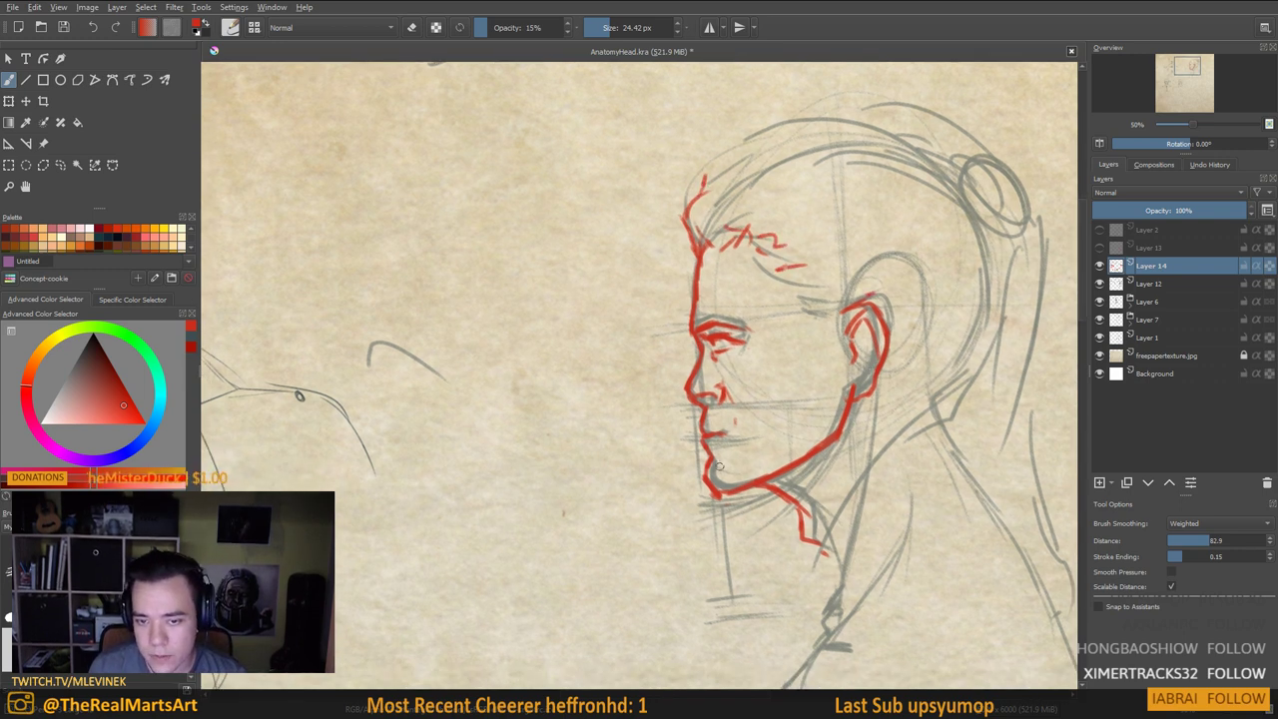
# Hide Layer 14 with the red face tracing so only the grey sketches show
pyautogui.scroll(-3, 707, 360)
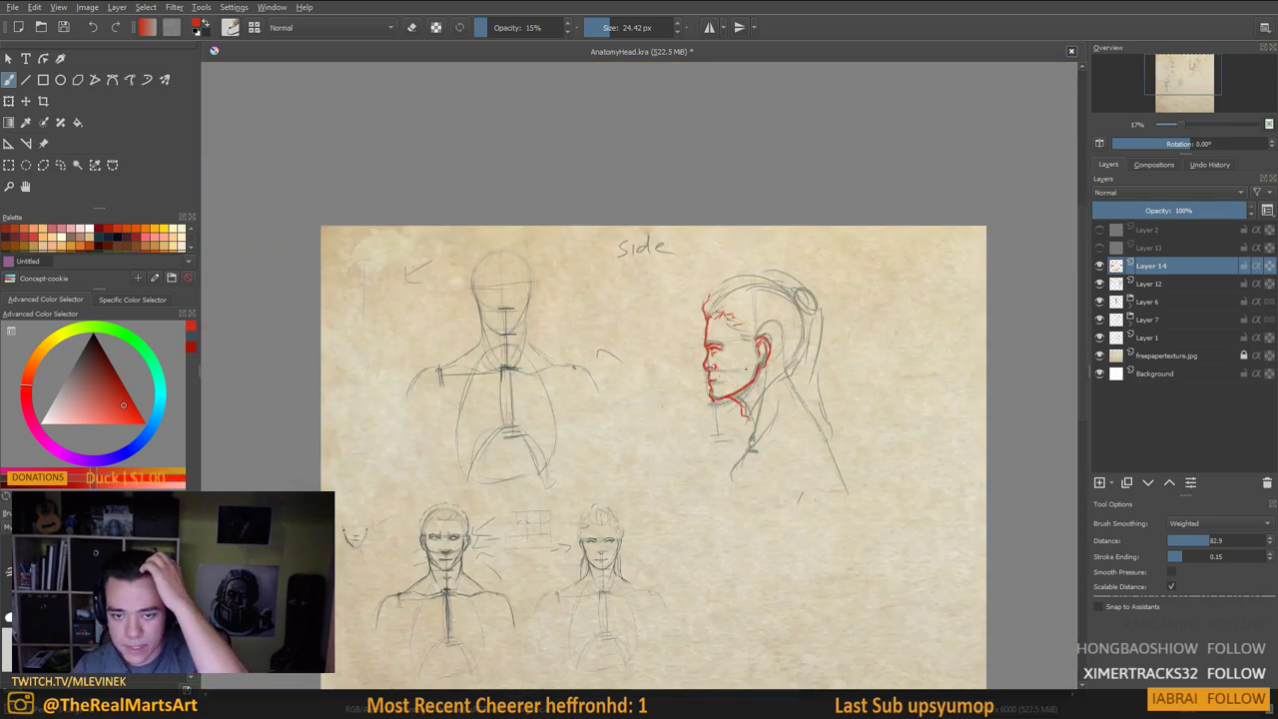
pyautogui.scroll(2, 744, 368)
pyautogui.click(1099, 266)
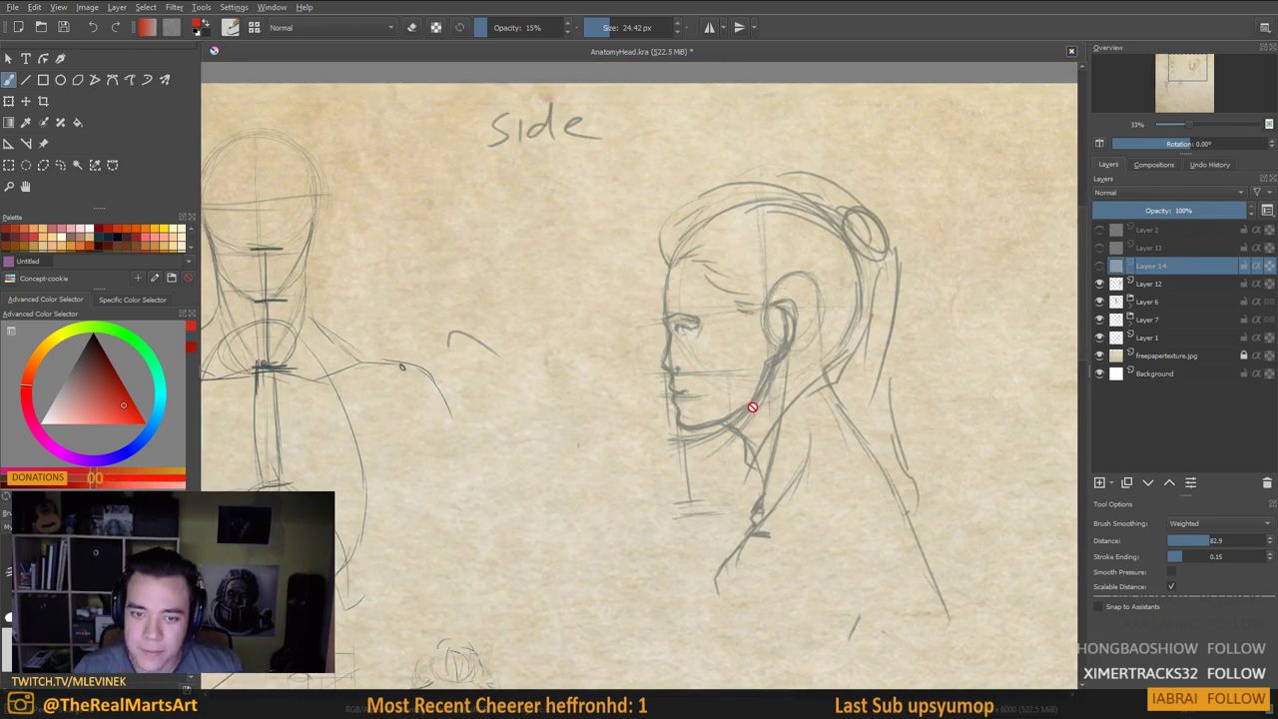
pyautogui.scroll(-2, 749, 409)
pyautogui.scroll(2, 739, 423)
pyautogui.scroll(-4, 762, 298)
pyautogui.scroll(3, 727, 397)
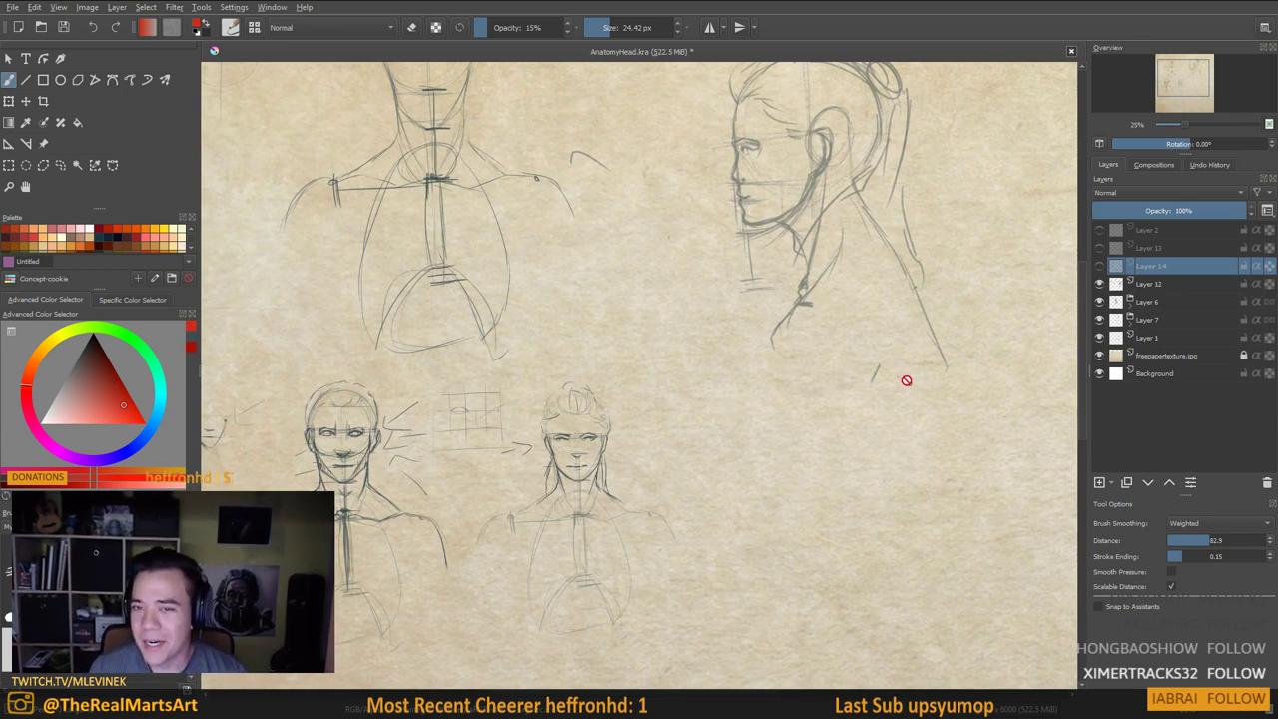
# Show the red overlays on Layers 13 and 14 together over the sketches, and hide both again
pyautogui.moveTo(869, 405); pyautogui.dragTo(853, 406)
pyautogui.click(1099, 266)
pyautogui.click(1100, 248)
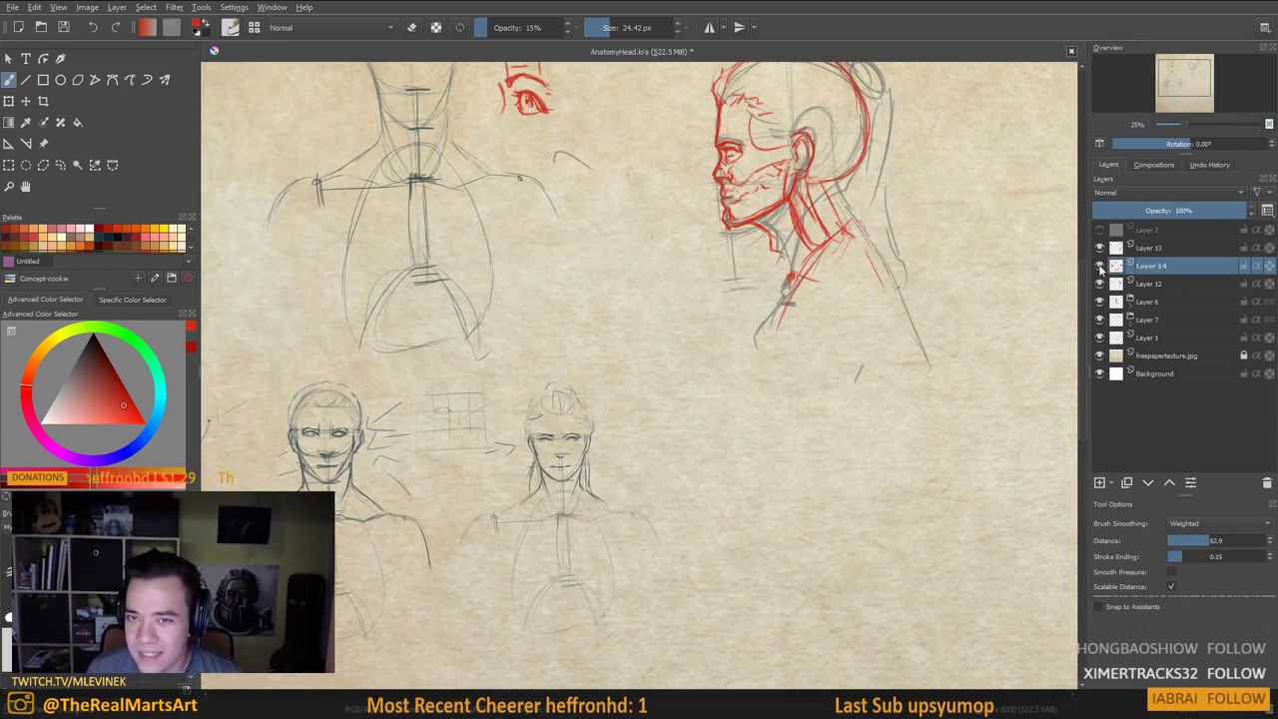
pyautogui.click(1100, 265)
pyautogui.click(1099, 248)
pyautogui.scroll(-4, 705, 256)
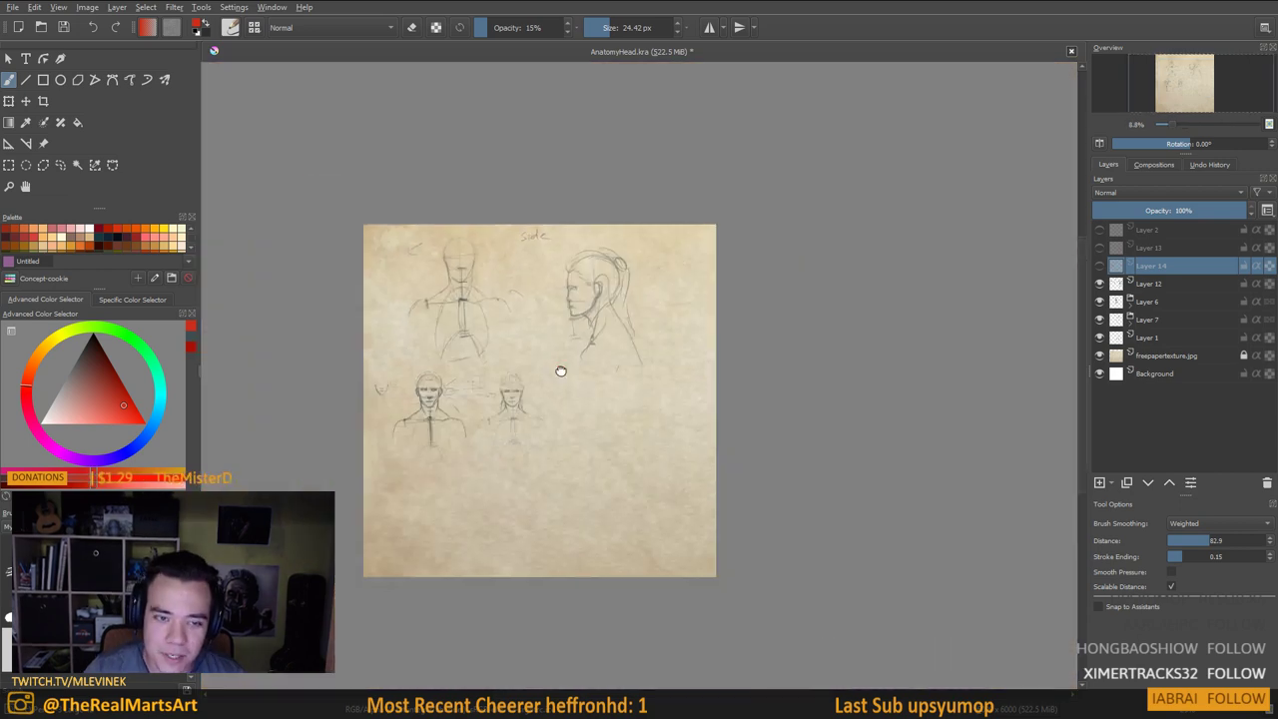
pyautogui.scroll(3, 562, 368)
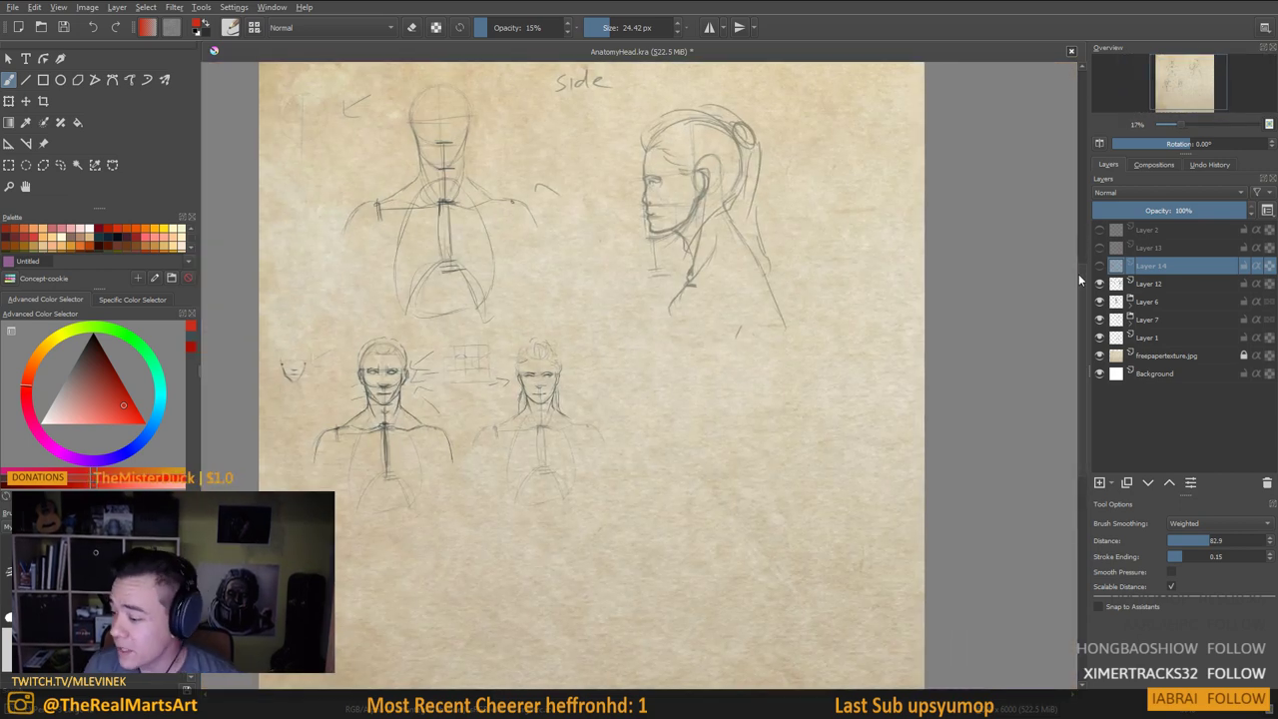
# Switch the brush to the dark blue-grey sketch colour and add a new paint layer directly above Layer 12
pyautogui.click(1157, 285)
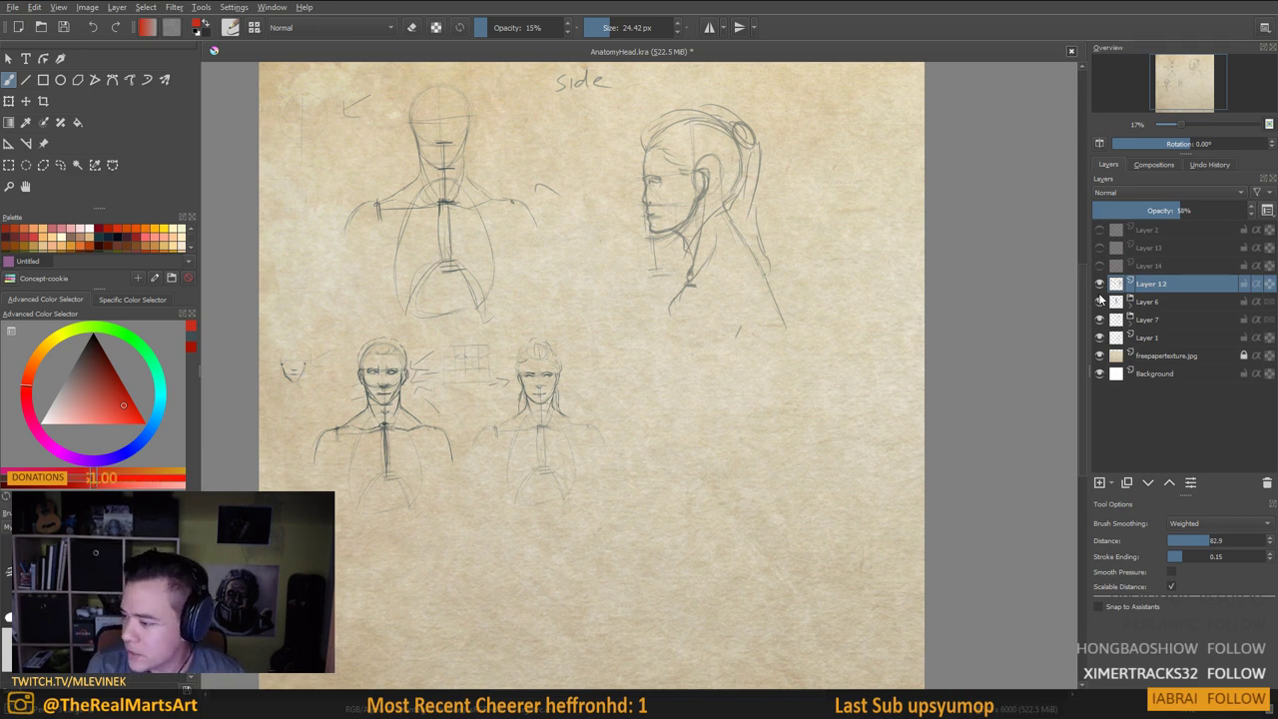
pyautogui.moveTo(547, 318); pyautogui.dragTo(605, 235)
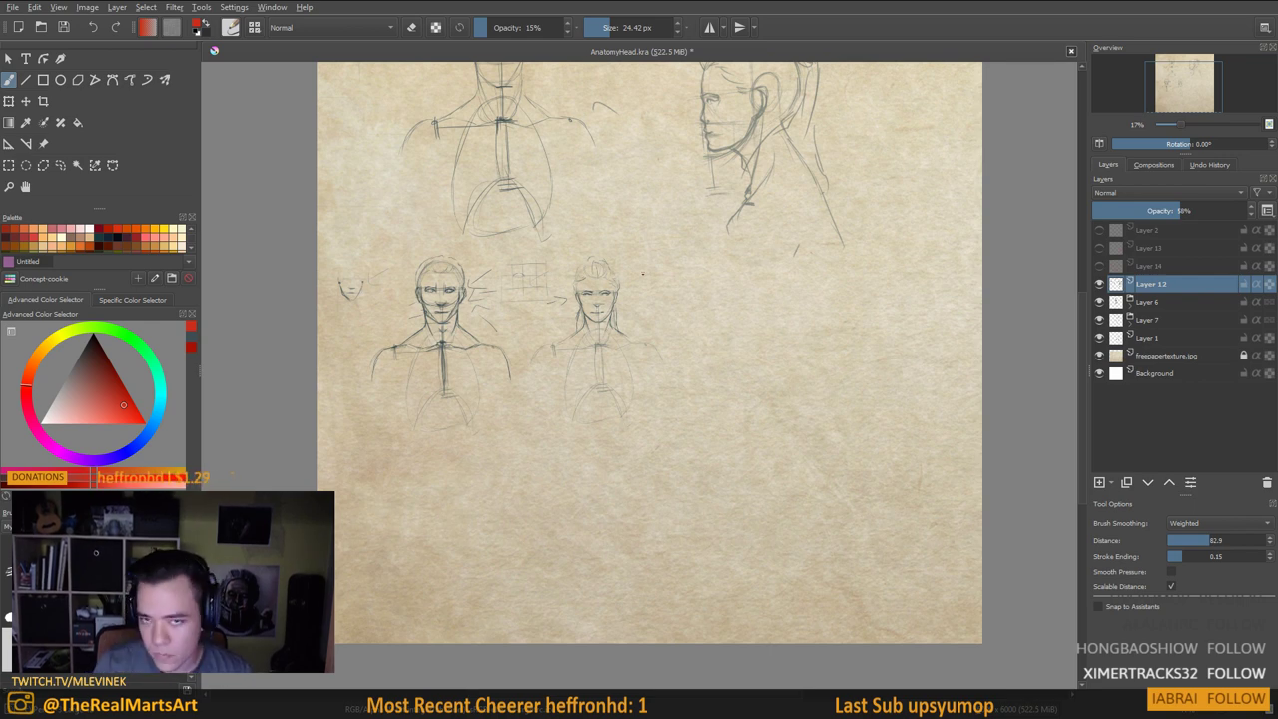
pyautogui.click(1100, 288)
pyautogui.click(1100, 284)
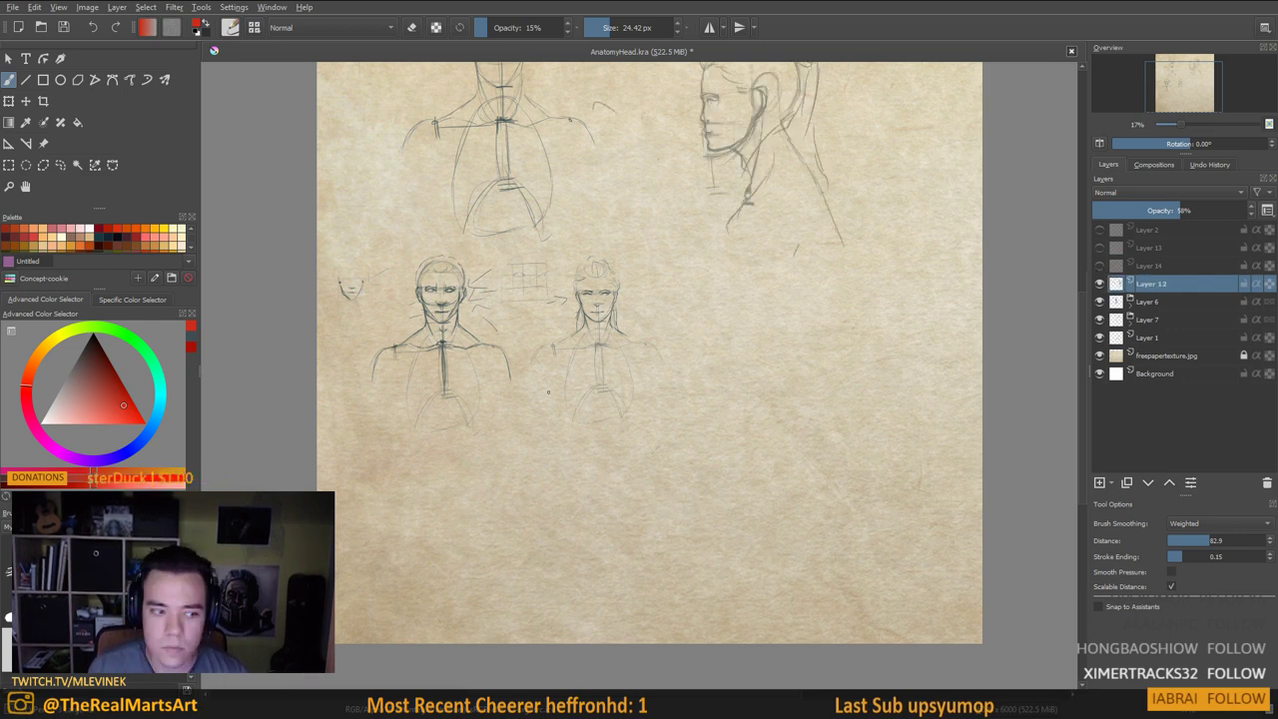
pyautogui.click(193, 338)
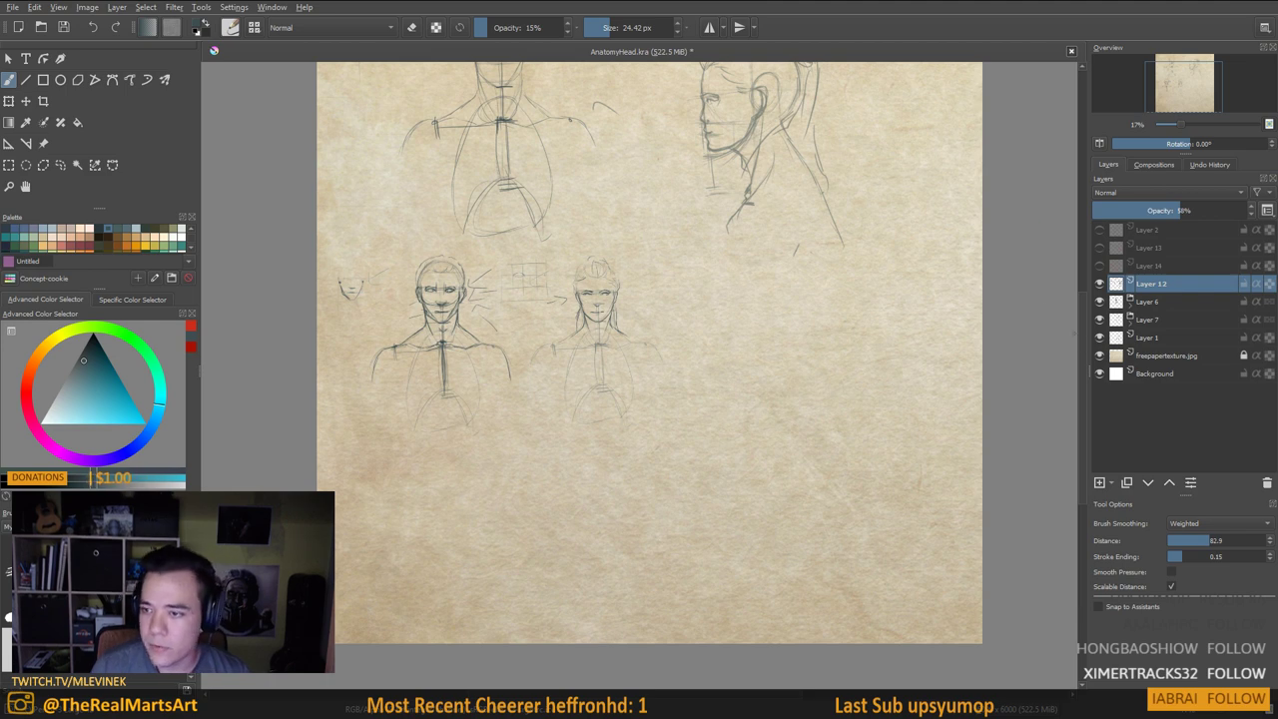
pyautogui.click(1100, 483)
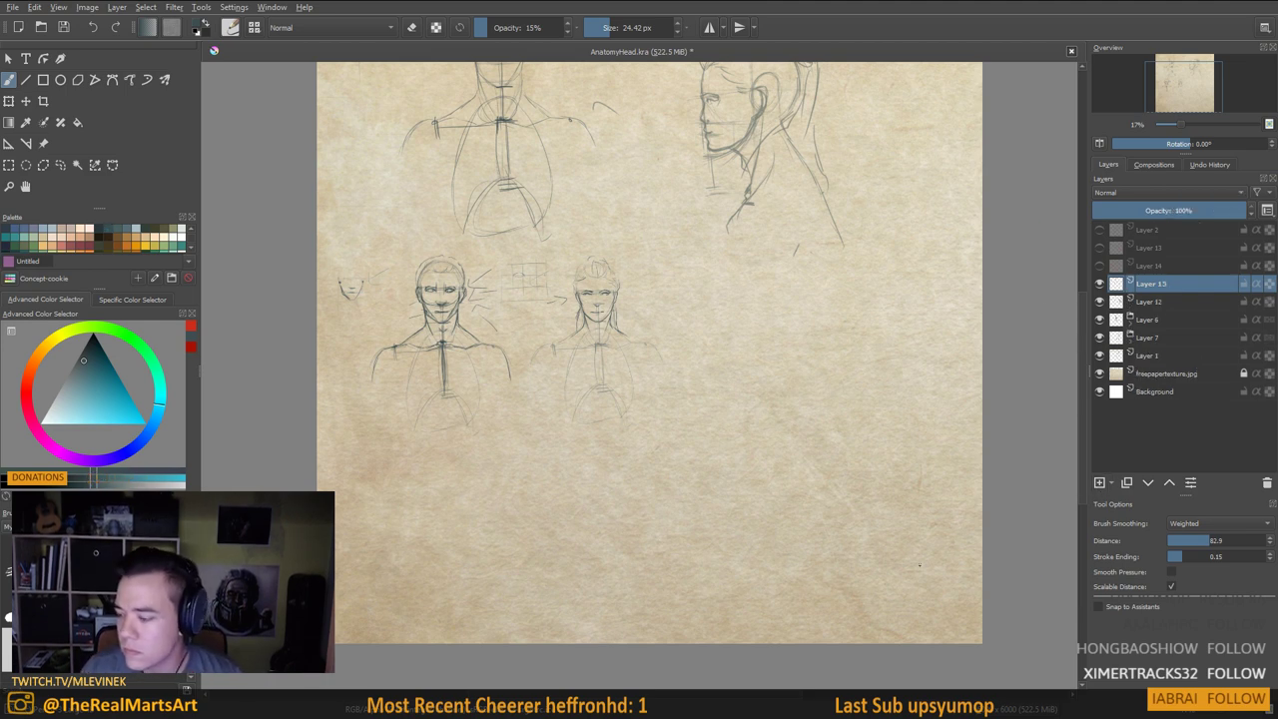
# Sketch a small bust beside the two front-view figures, with an oval head, neck, flat shoulder base and crossed facial guidelines
pyautogui.moveTo(745, 278)
pyautogui.mouseDown()
pyautogui.moveTo(756, 290)
pyautogui.moveTo(737, 311)
pyautogui.moveTo(757, 283)
pyautogui.mouseUp()
pyautogui.moveTo(771, 398); pyautogui.dragTo(785, 370)
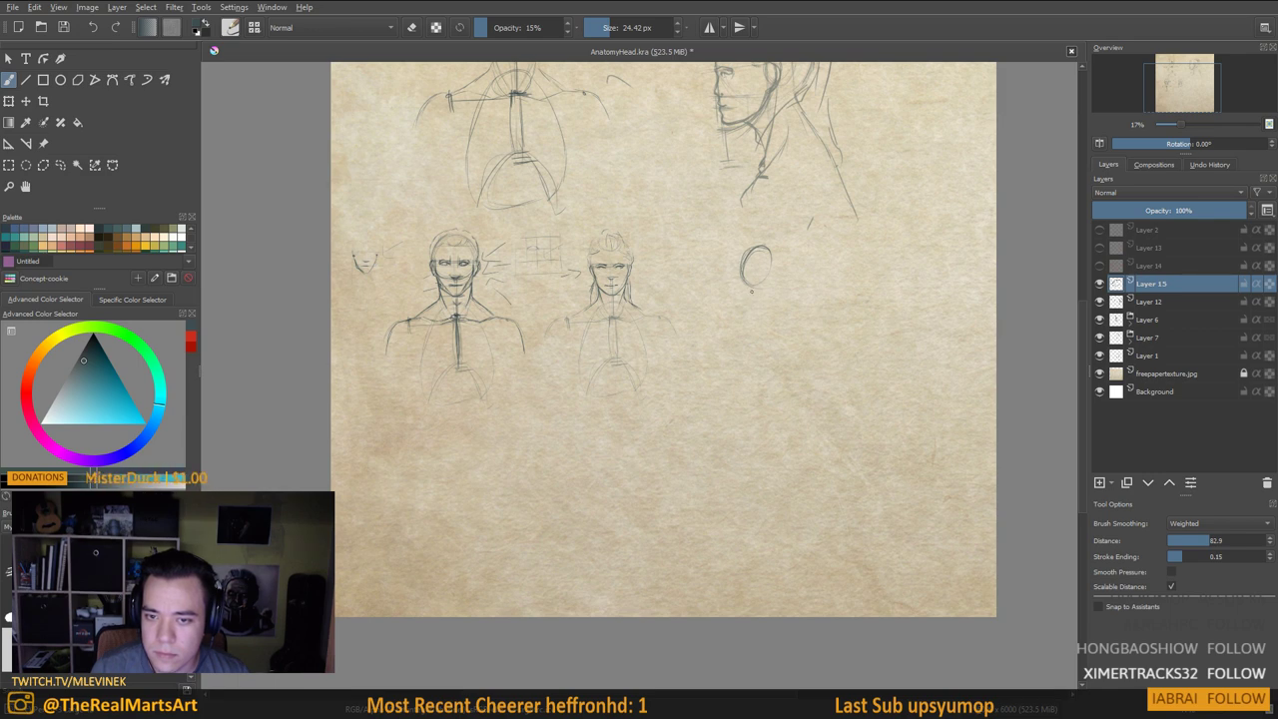
pyautogui.moveTo(766, 297); pyautogui.dragTo(774, 280)
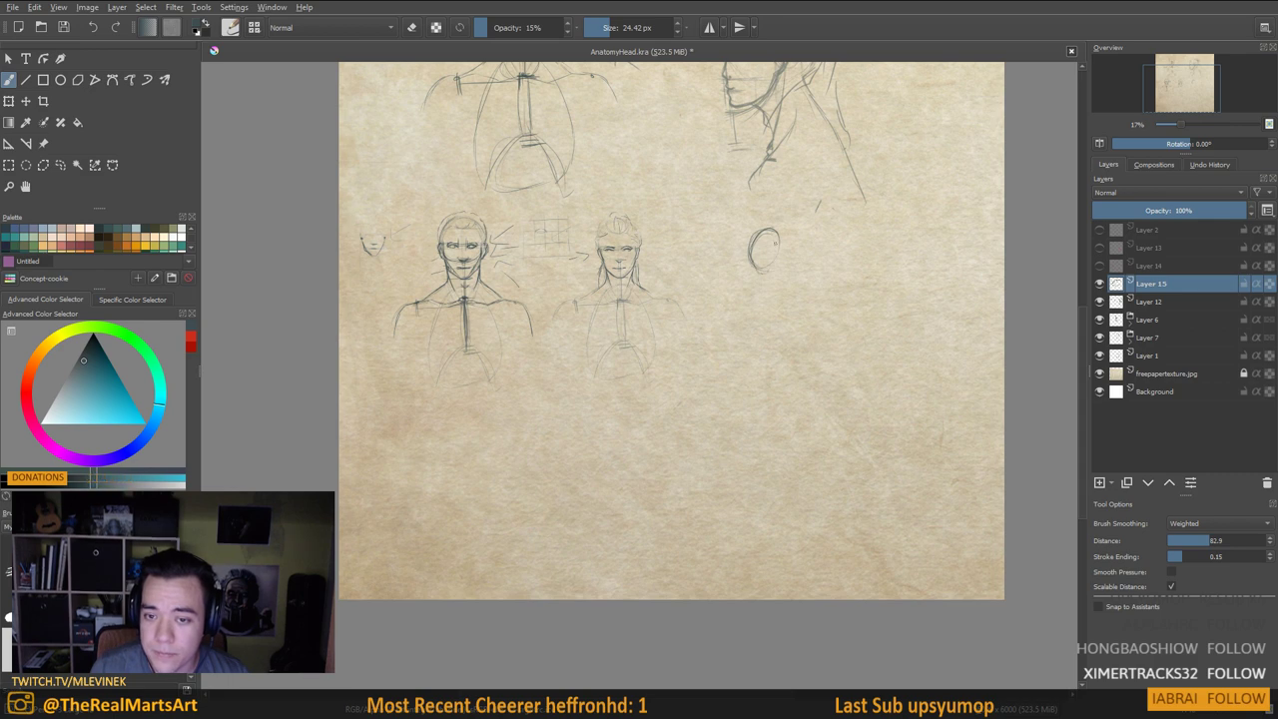
pyautogui.moveTo(776, 242); pyautogui.dragTo(756, 288)
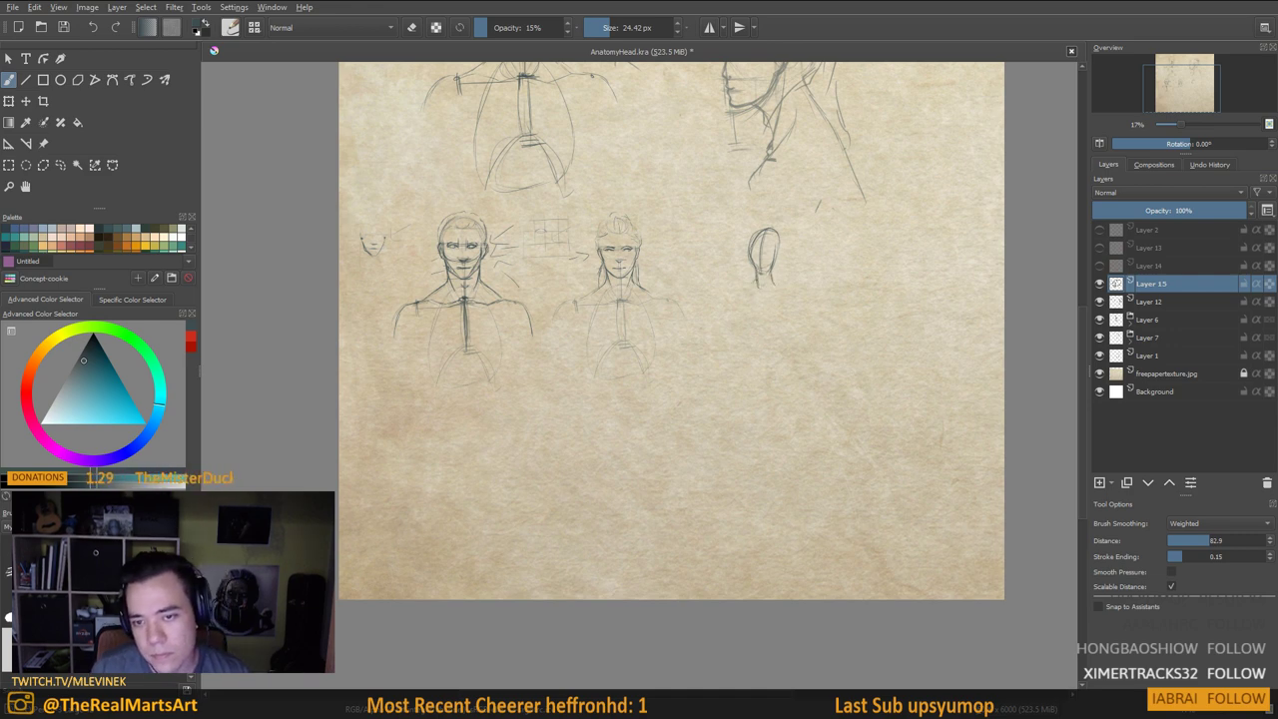
pyautogui.moveTo(747, 285)
pyautogui.mouseDown()
pyautogui.moveTo(777, 281)
pyautogui.moveTo(797, 299)
pyautogui.moveTo(760, 298)
pyautogui.moveTo(778, 312)
pyautogui.moveTo(784, 266)
pyautogui.moveTo(769, 264)
pyautogui.moveTo(818, 263)
pyautogui.mouseUp()
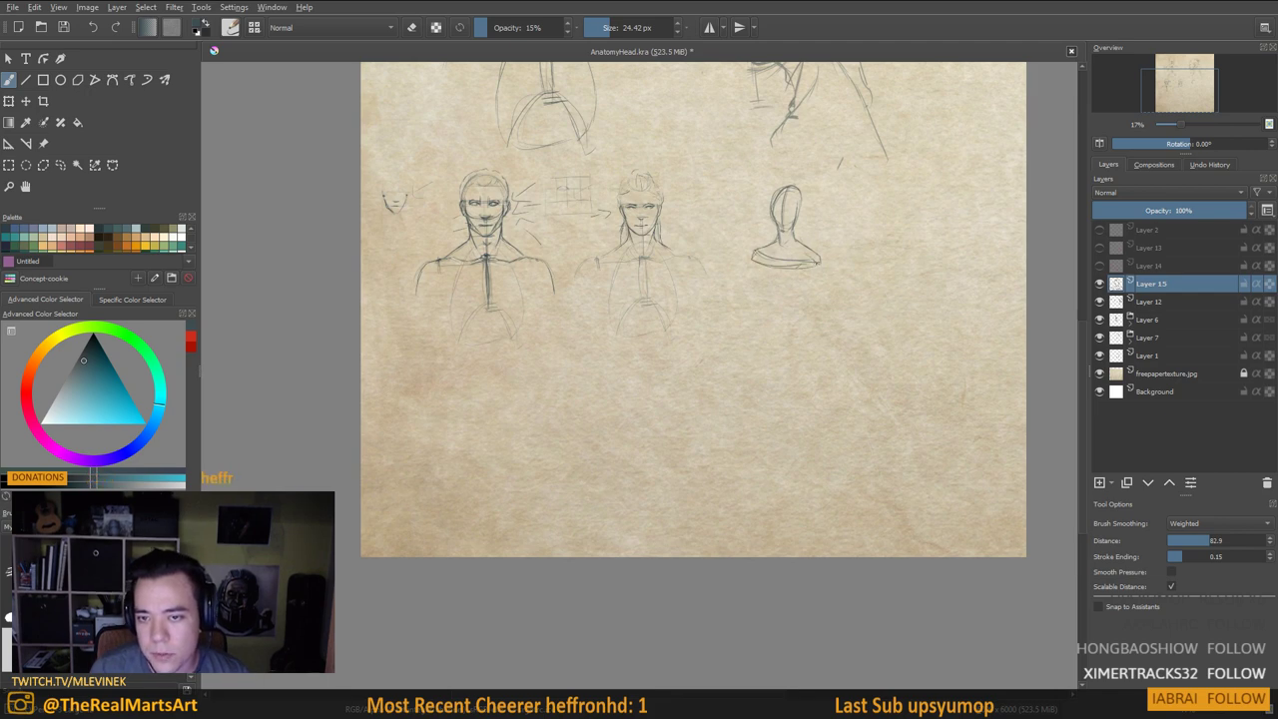
pyautogui.moveTo(793, 218); pyautogui.dragTo(792, 243)
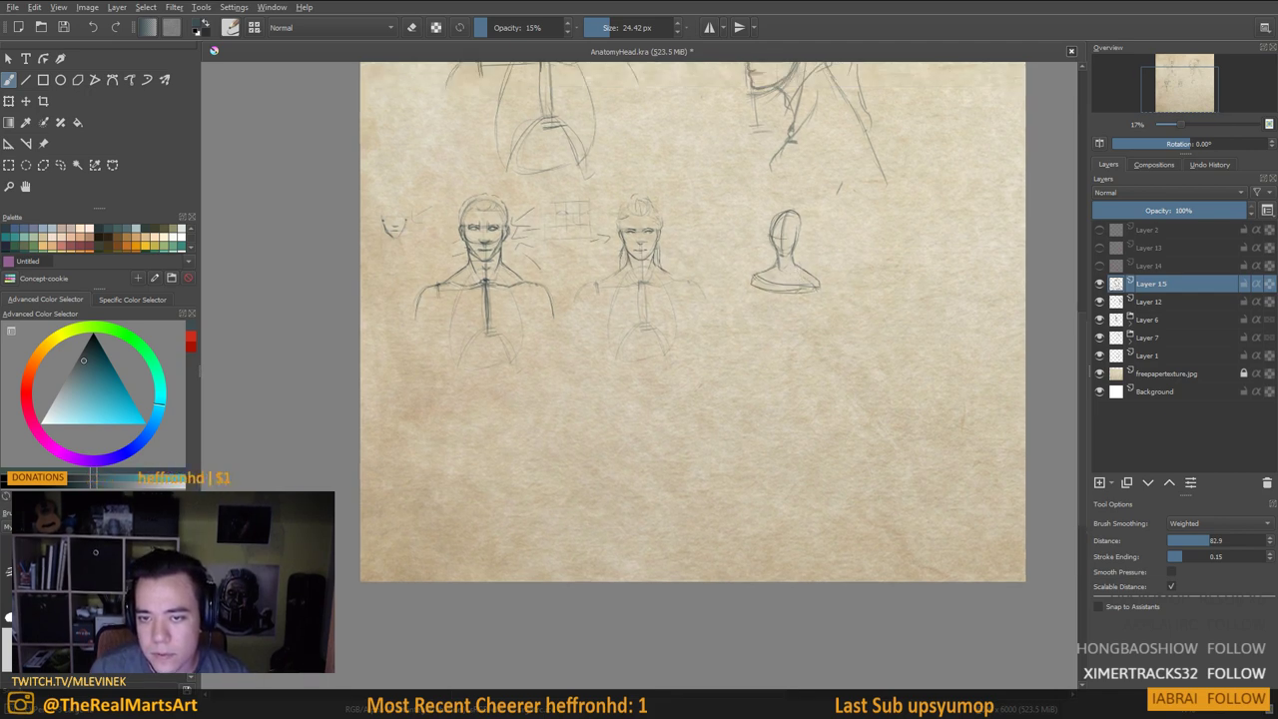
pyautogui.moveTo(785, 313); pyautogui.dragTo(793, 297)
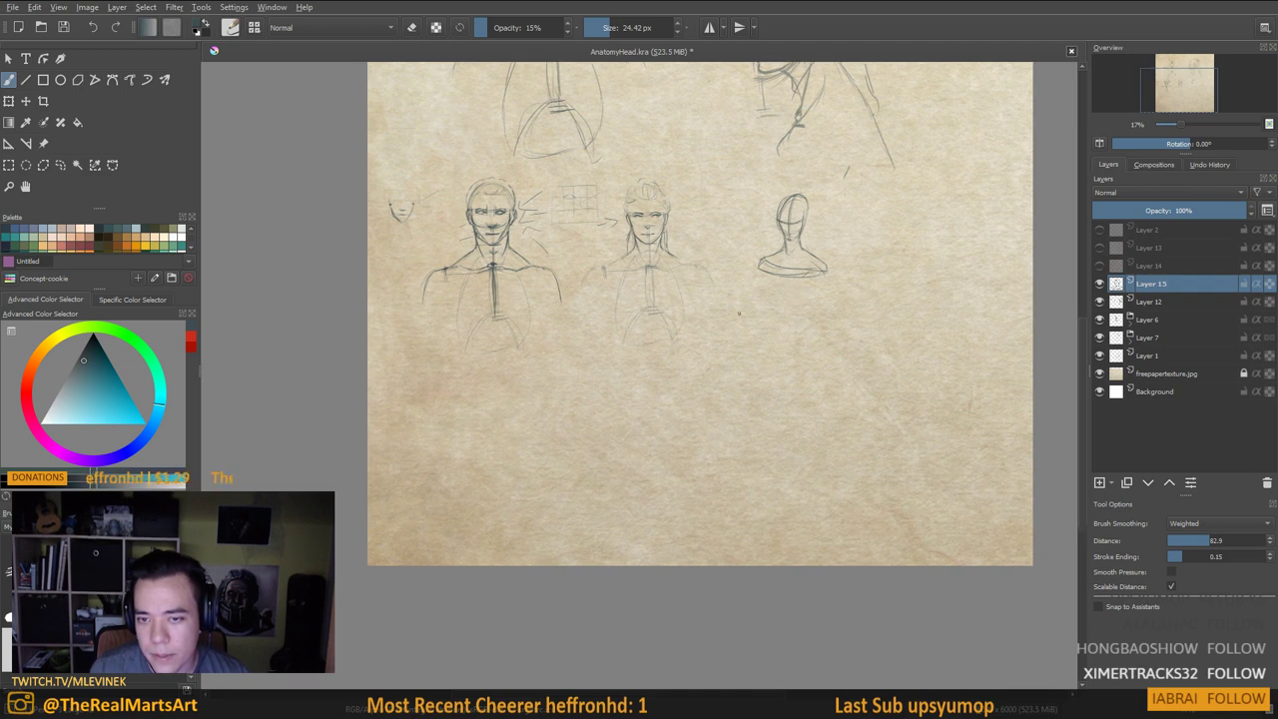
# Draw two arrows below the small bust, one diagonal and one vertical, both pointing up towards it
pyautogui.moveTo(725, 317); pyautogui.dragTo(759, 290)
pyautogui.moveTo(770, 337); pyautogui.dragTo(780, 302)
pyautogui.moveTo(771, 297)
pyautogui.mouseDown()
pyautogui.moveTo(781, 274)
pyautogui.moveTo(786, 297)
pyautogui.mouseUp()
pyautogui.moveTo(798, 341); pyautogui.dragTo(771, 335)
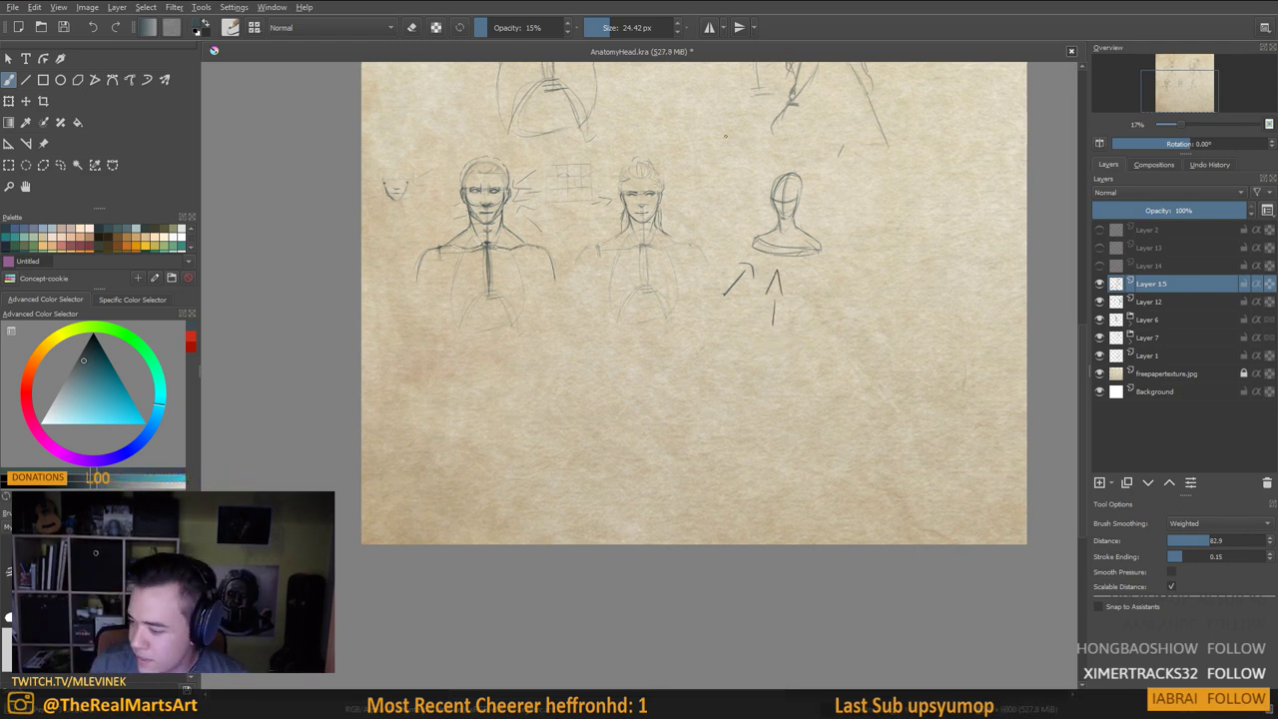
pyautogui.moveTo(810, 261)
pyautogui.mouseDown()
pyautogui.moveTo(778, 316)
pyautogui.moveTo(796, 318)
pyautogui.mouseUp()
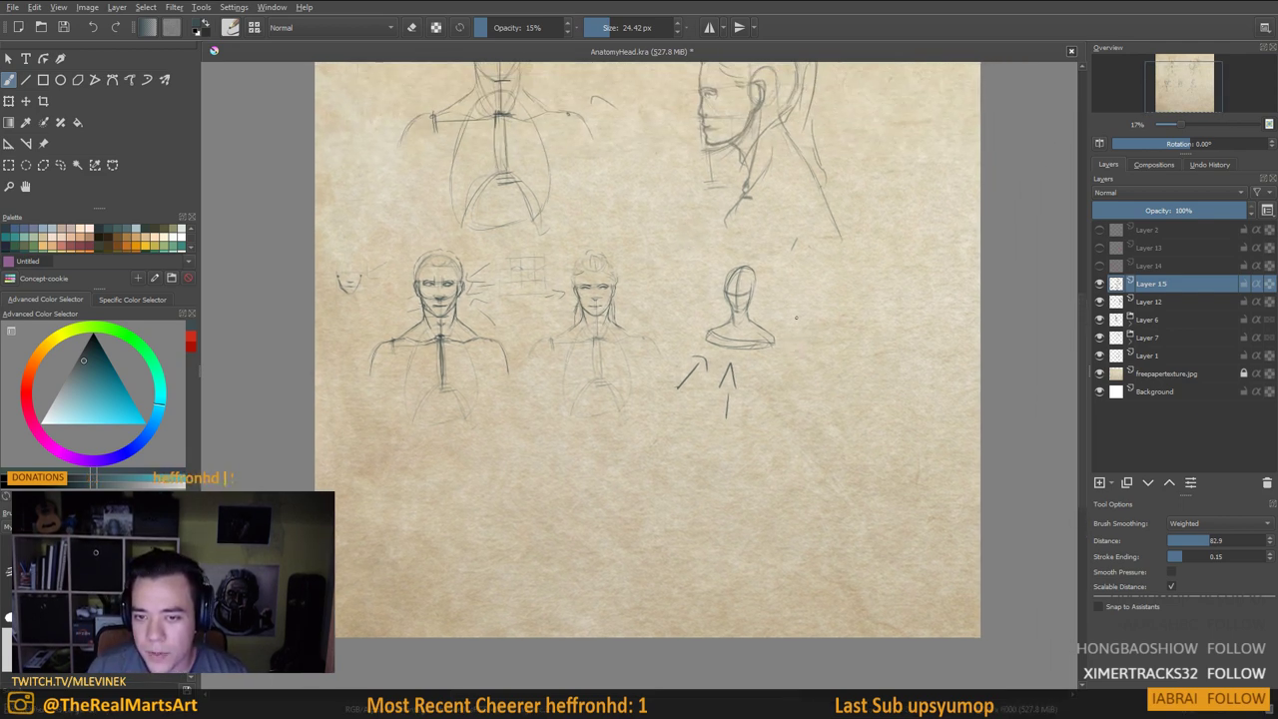
# Sketch the domed forehead arc of a larger head beside the bust, with light outer skull strokes and short brow curves
pyautogui.moveTo(787, 366); pyautogui.dragTo(730, 261)
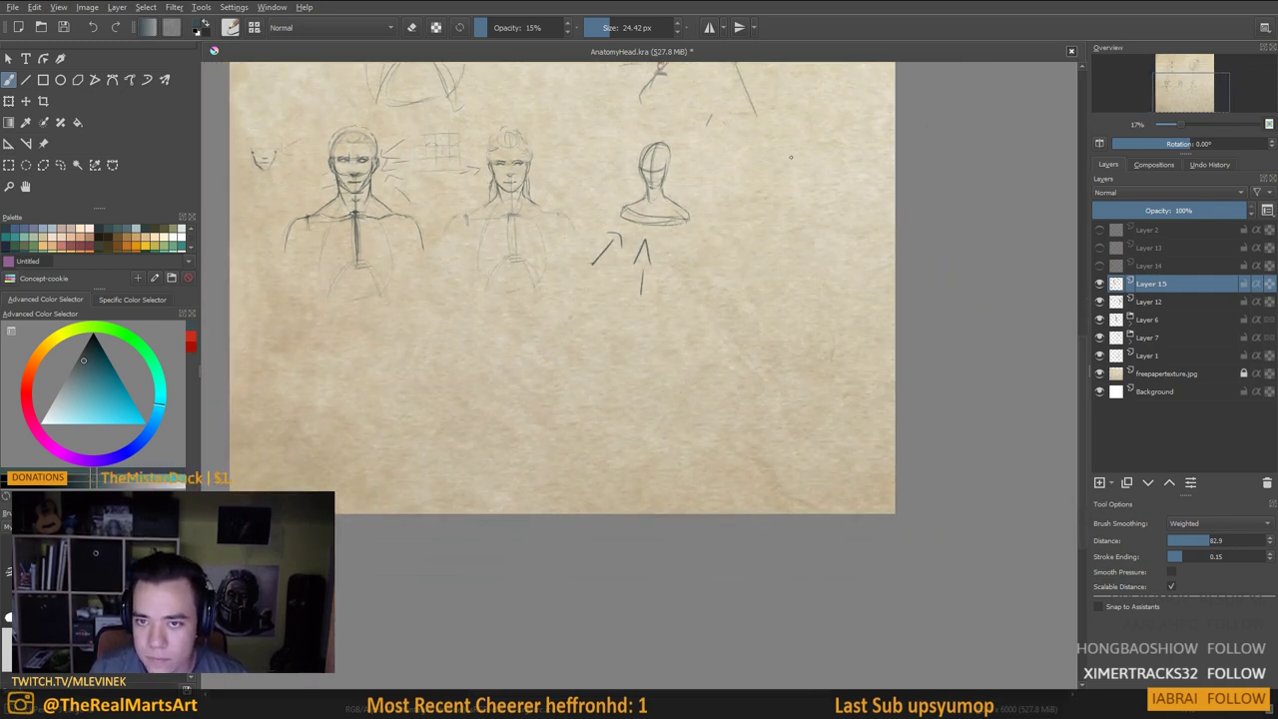
pyautogui.moveTo(797, 147)
pyautogui.mouseDown()
pyautogui.moveTo(757, 156)
pyautogui.moveTo(741, 181)
pyautogui.mouseUp()
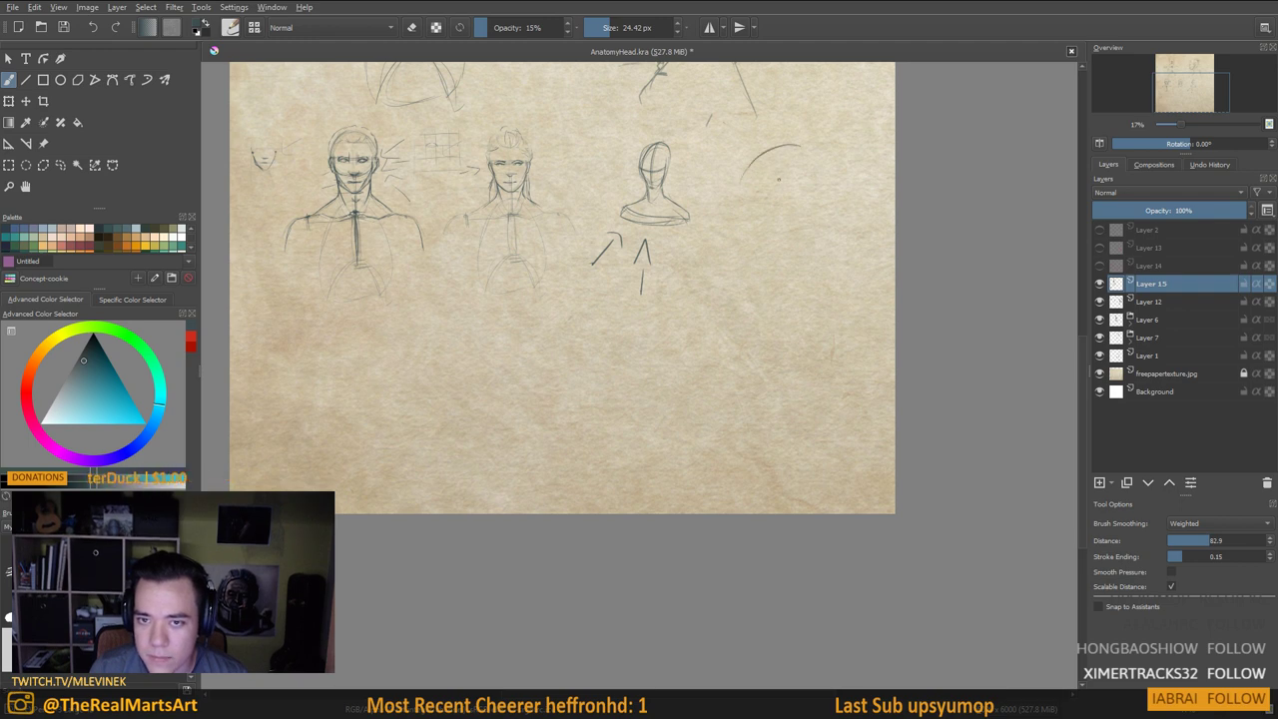
pyautogui.moveTo(799, 147); pyautogui.dragTo(831, 176)
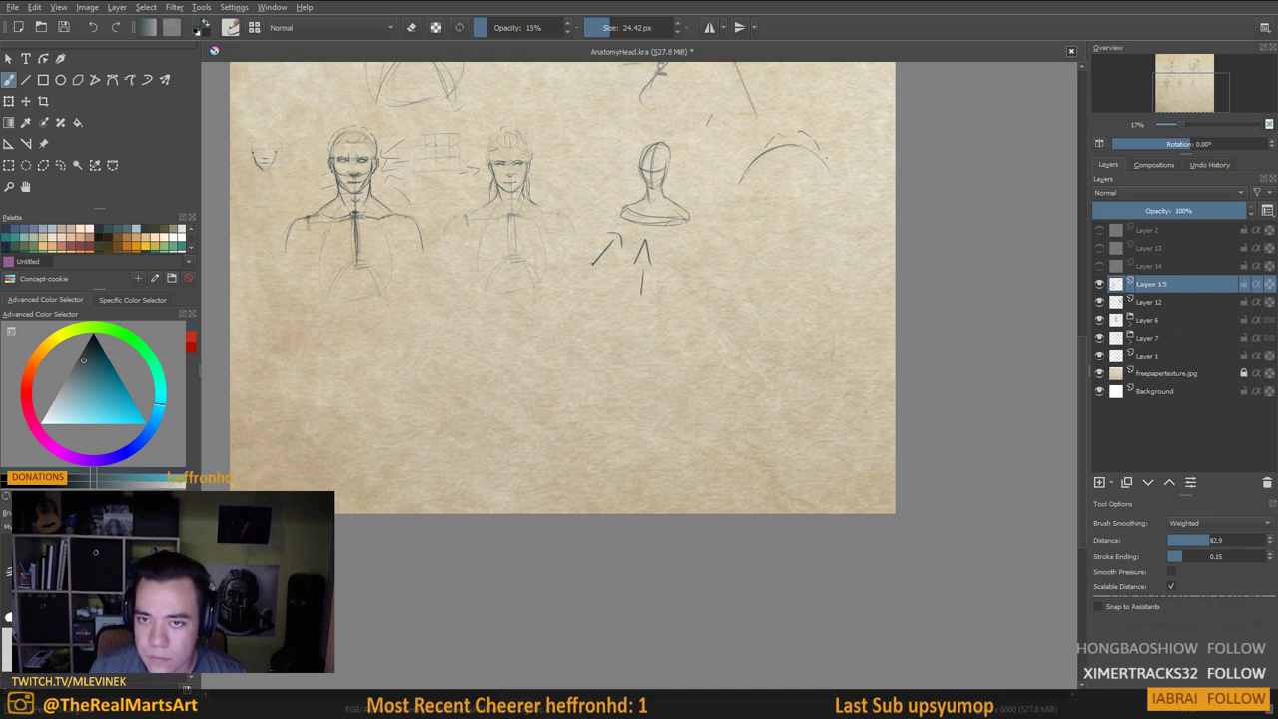
pyautogui.moveTo(827, 157); pyautogui.dragTo(834, 180)
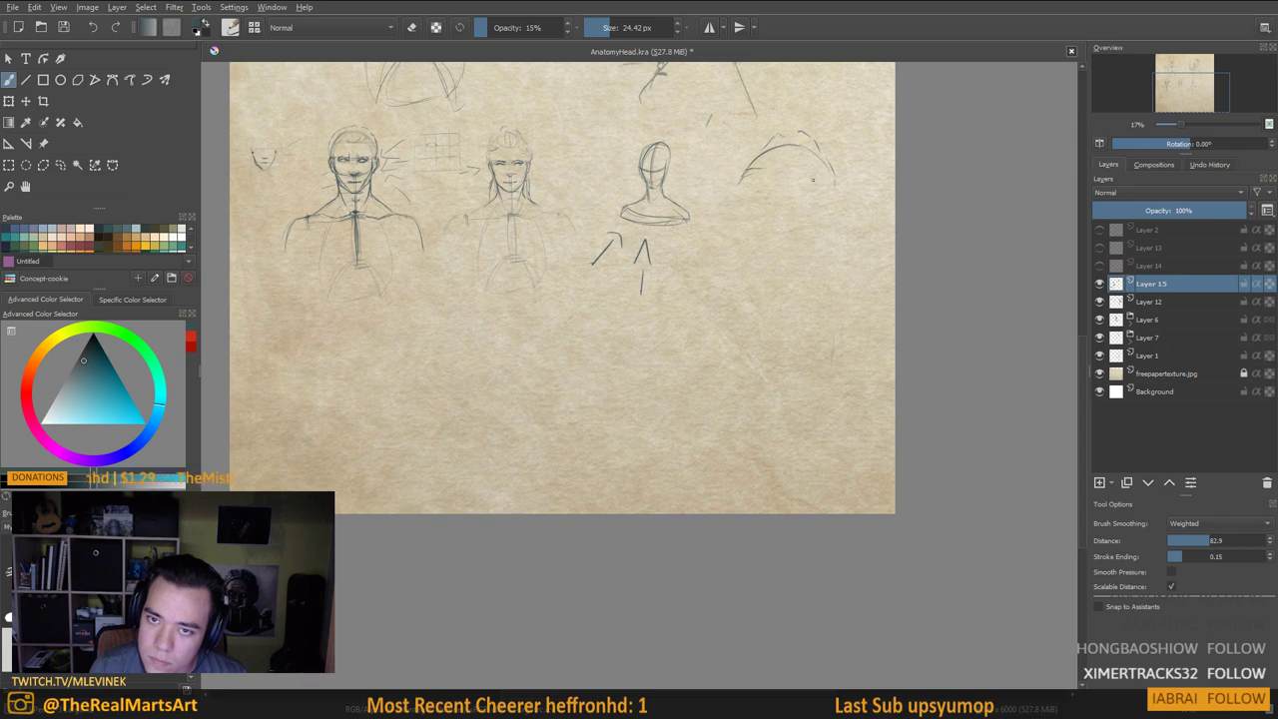
pyautogui.moveTo(789, 166); pyautogui.dragTo(813, 166)
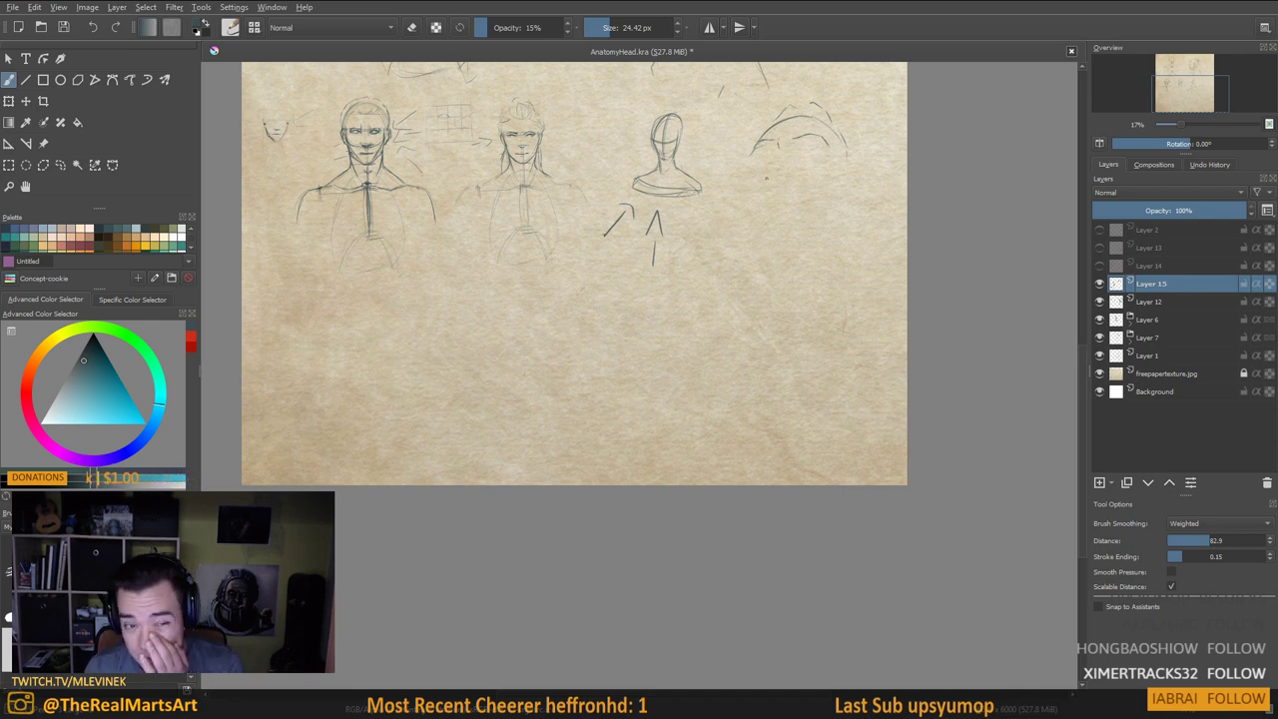
# Draw a curved arrow from the domed head towards the side-view profile, and add short horizontal guide strokes on the profile and front-view head
pyautogui.moveTo(764, 172)
pyautogui.mouseDown()
pyautogui.moveTo(756, 319)
pyautogui.moveTo(693, 436)
pyautogui.mouseUp()
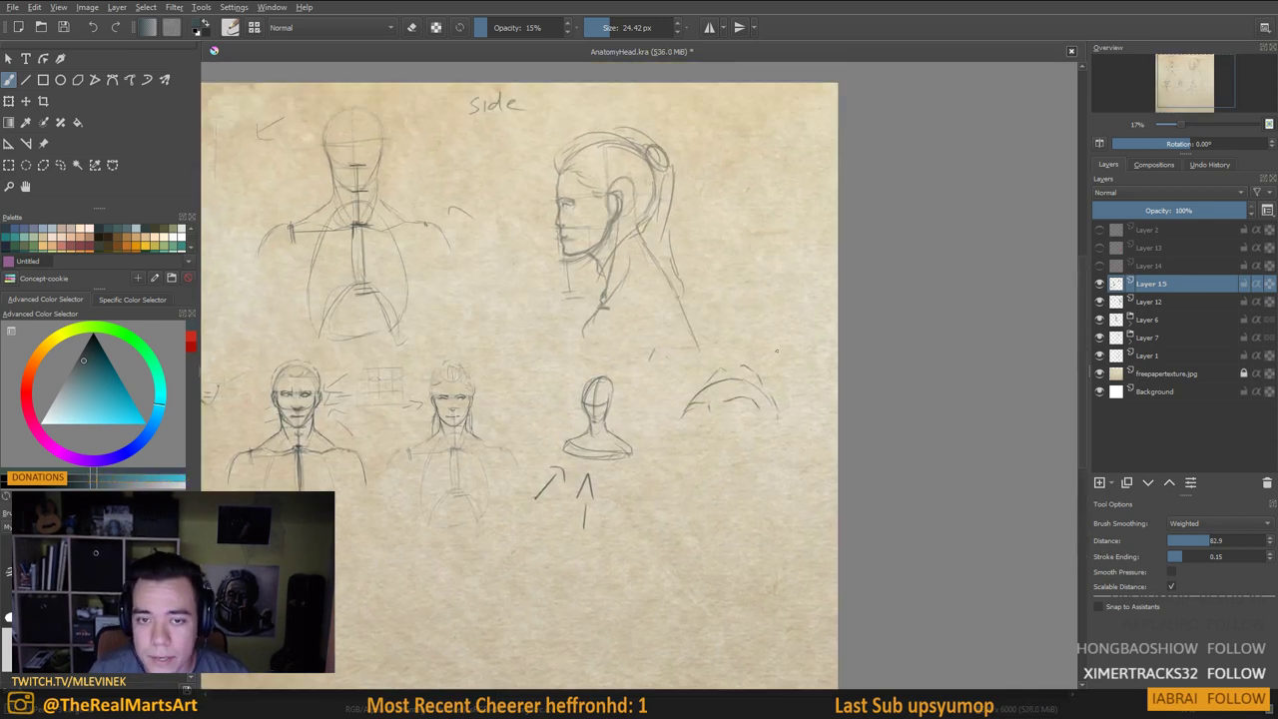
pyautogui.moveTo(721, 245)
pyautogui.mouseDown()
pyautogui.moveTo(789, 364)
pyautogui.moveTo(691, 253)
pyautogui.moveTo(744, 228)
pyautogui.mouseUp()
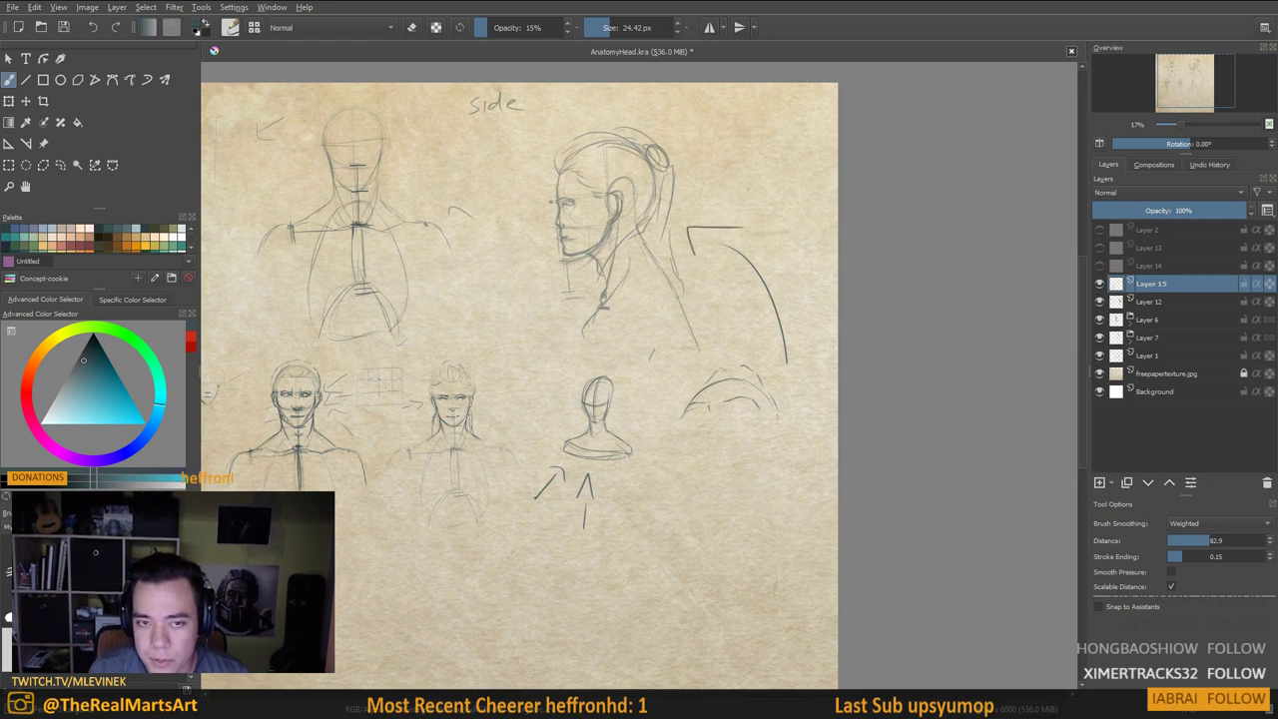
pyautogui.moveTo(553, 198)
pyautogui.mouseDown()
pyautogui.moveTo(584, 197)
pyautogui.moveTo(587, 228)
pyautogui.mouseUp()
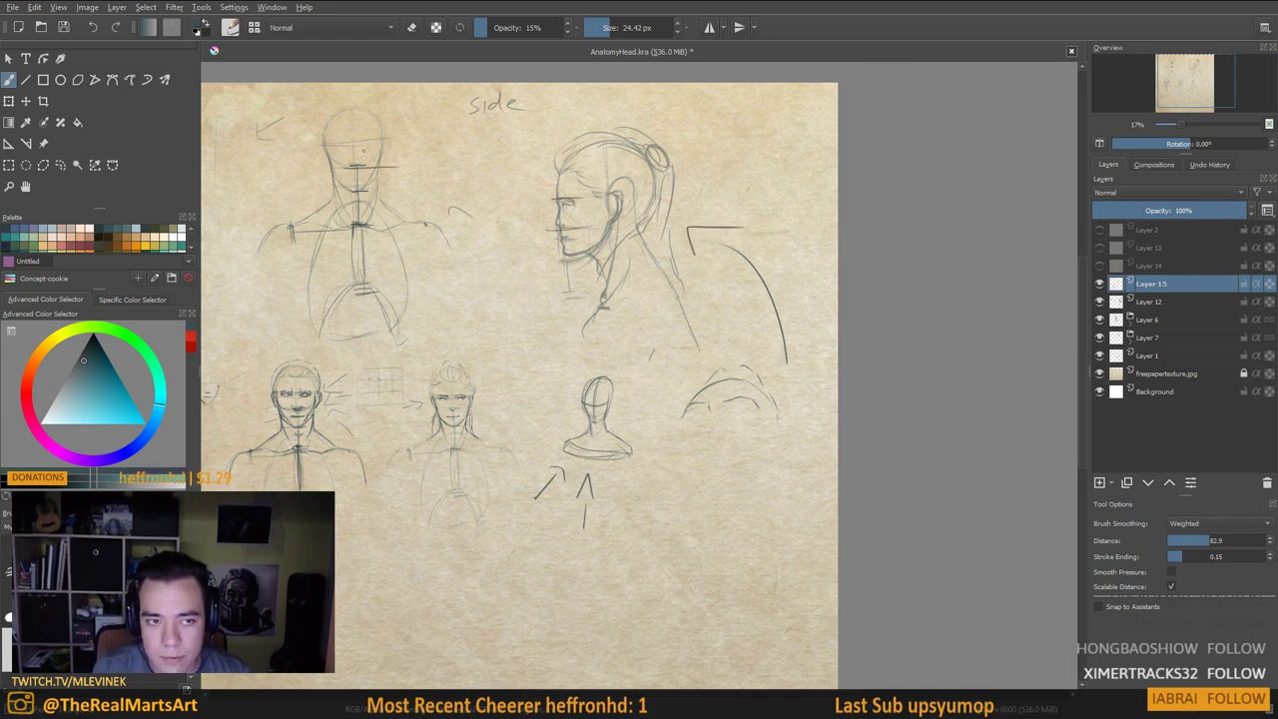
pyautogui.moveTo(719, 421); pyautogui.dragTo(739, 212)
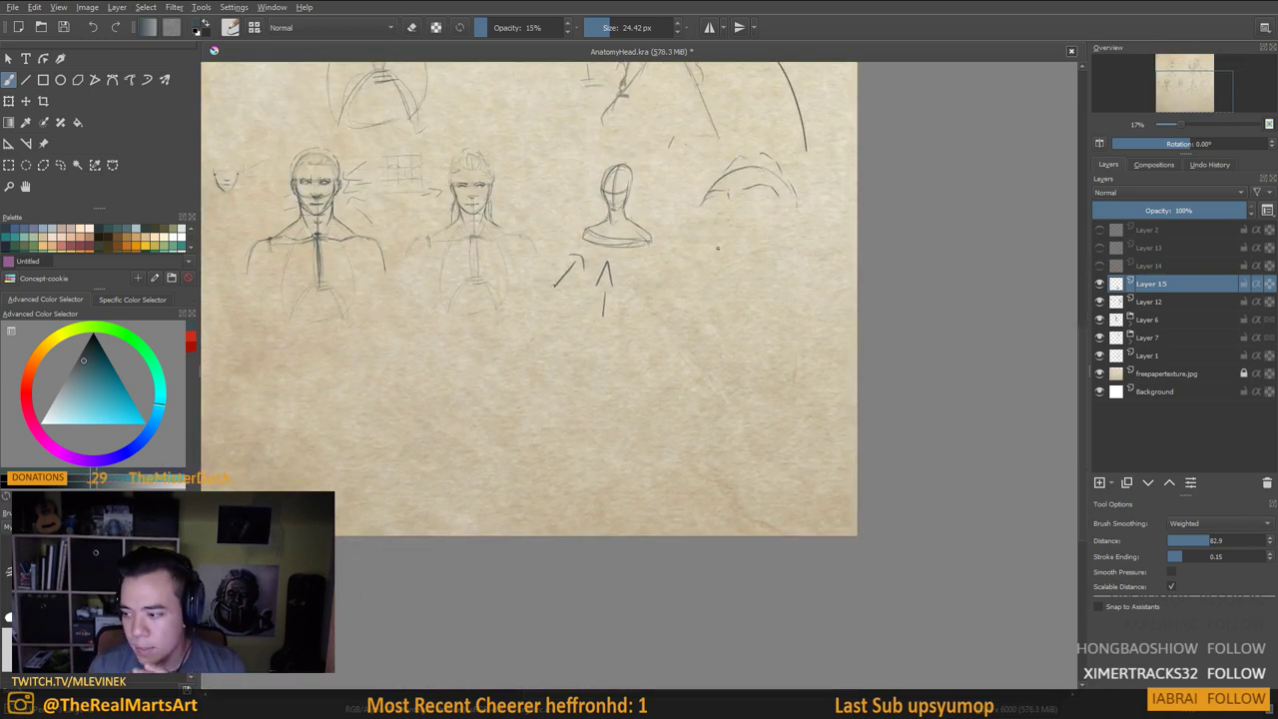
# Draw both eyes under the domed head's brow arcs and darken the strokes at the nose bridge
pyautogui.moveTo(748, 203); pyautogui.dragTo(764, 300)
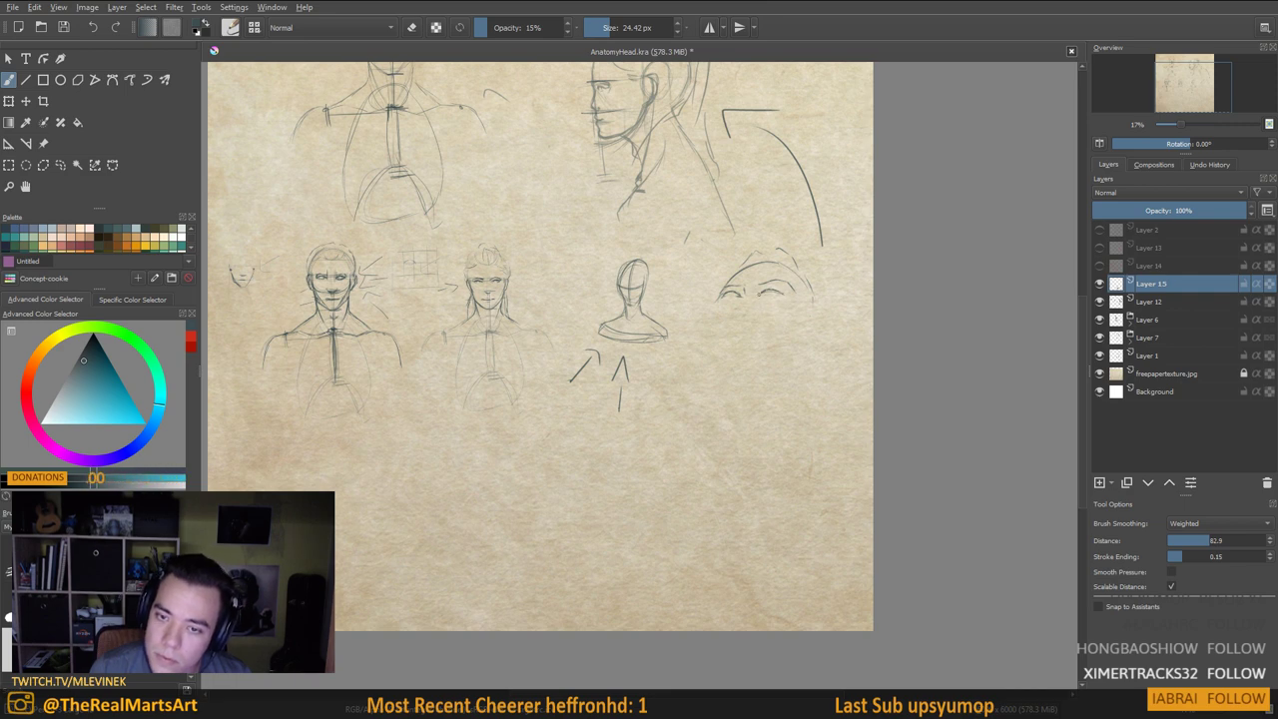
pyautogui.moveTo(765, 294)
pyautogui.mouseDown()
pyautogui.moveTo(778, 294)
pyautogui.moveTo(779, 273)
pyautogui.mouseUp()
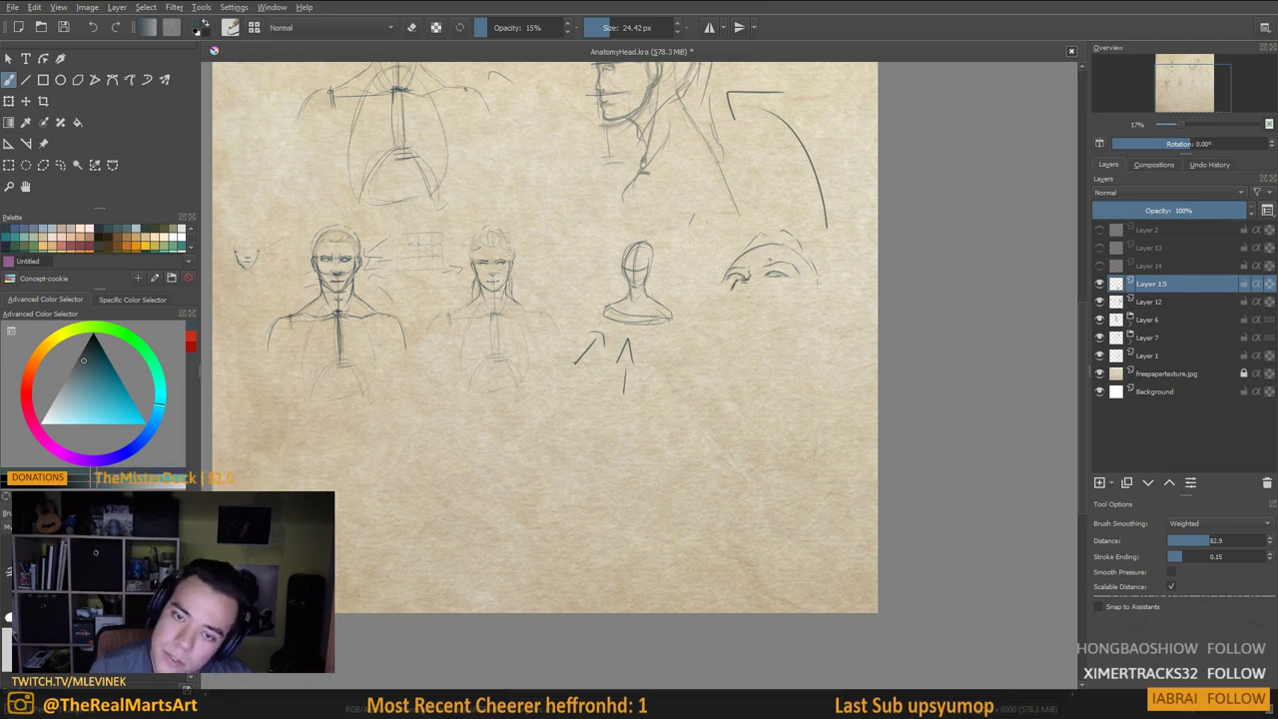
pyautogui.moveTo(824, 341); pyautogui.dragTo(839, 292)
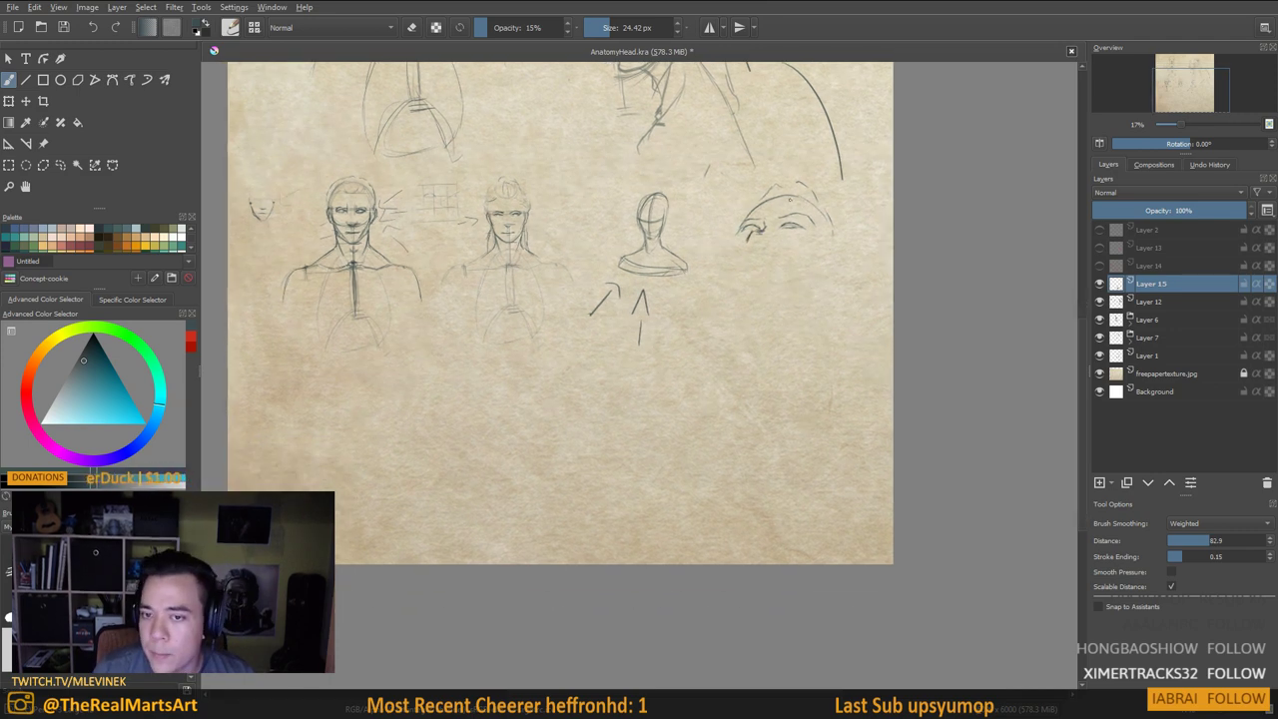
# Add a new layer, move it beneath Layer 15, and sketch a light circle for the head around the eyes
pyautogui.click(1101, 483)
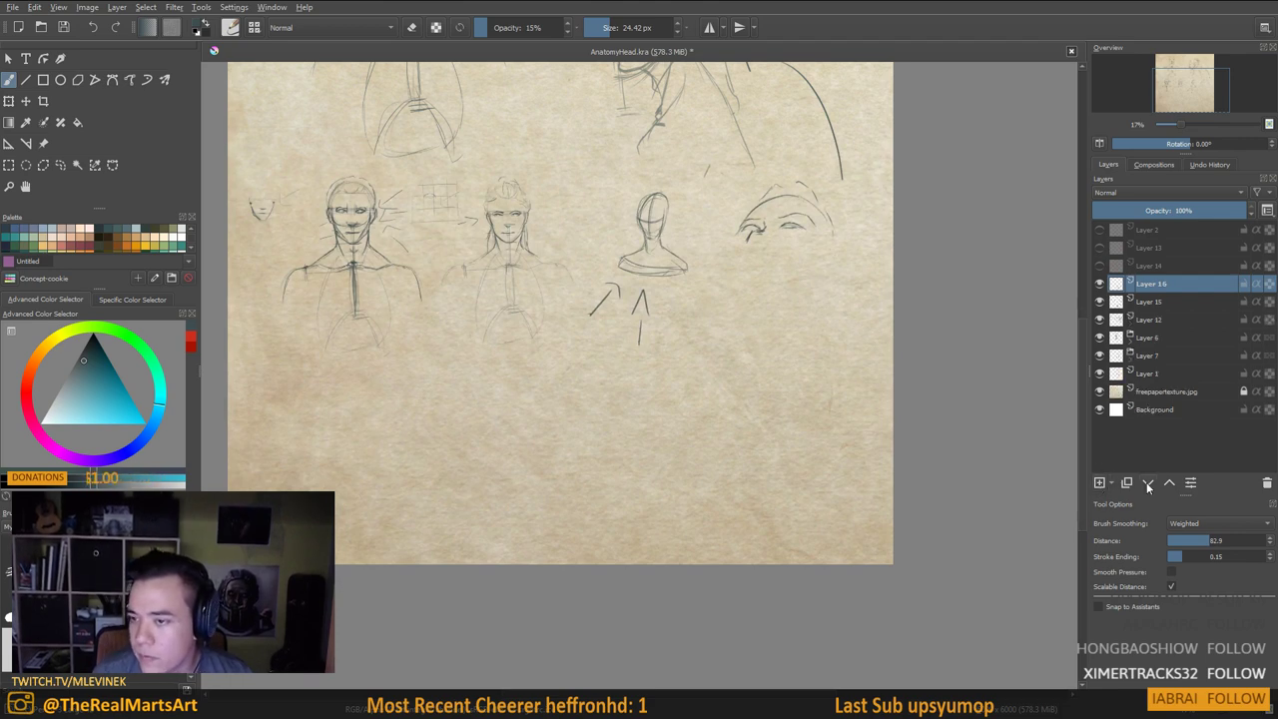
pyautogui.click(1148, 482)
pyautogui.moveTo(789, 245); pyautogui.dragTo(706, 263)
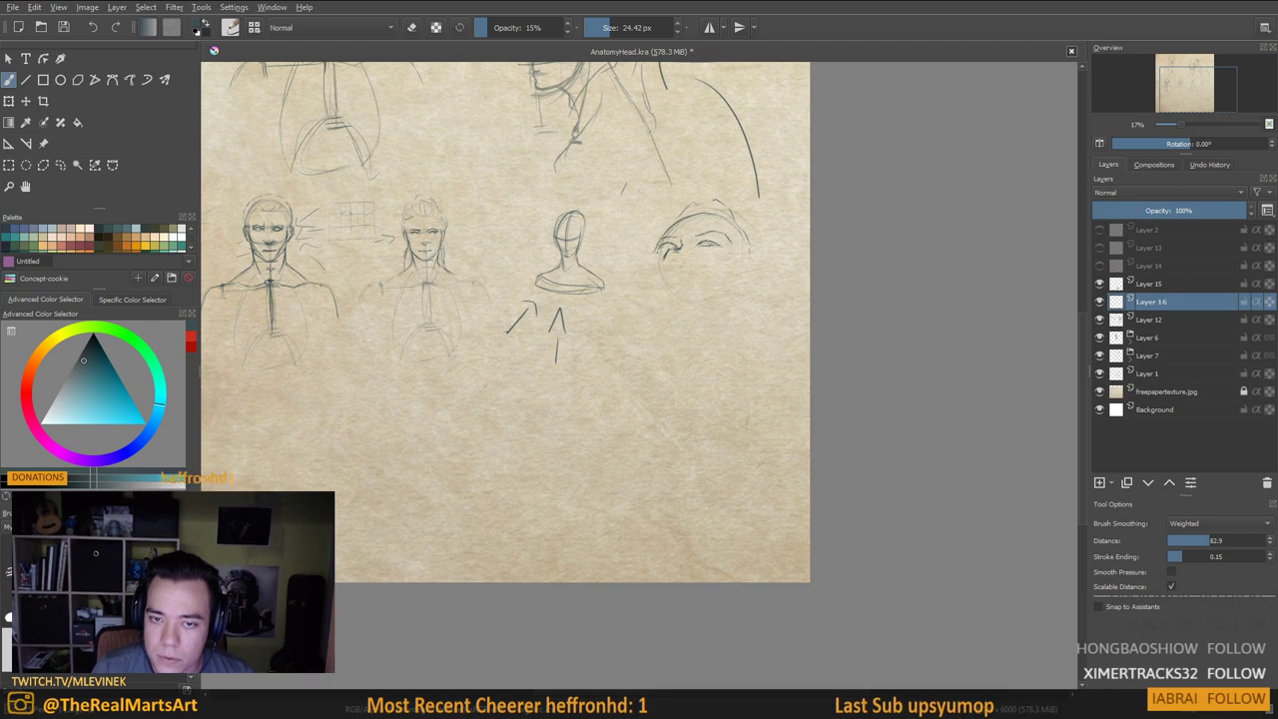
pyautogui.moveTo(683, 213)
pyautogui.mouseDown()
pyautogui.moveTo(657, 249)
pyautogui.moveTo(693, 308)
pyautogui.mouseUp()
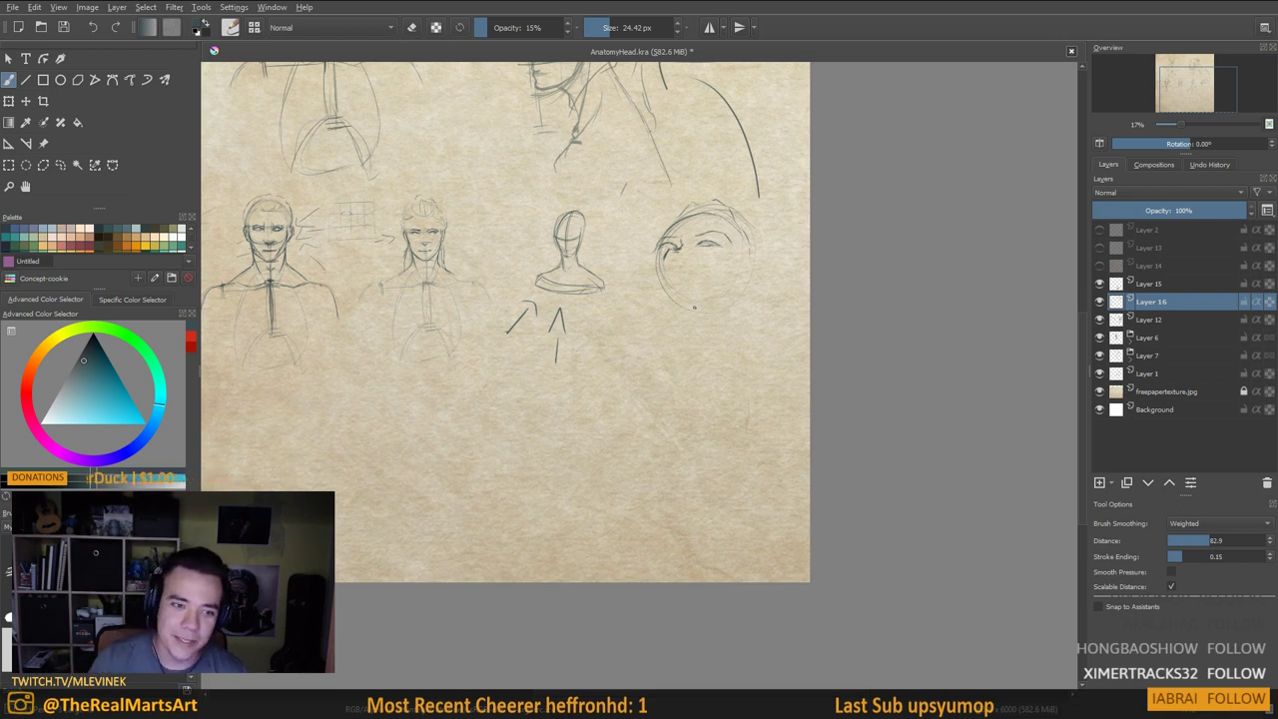
pyautogui.moveTo(684, 266)
pyautogui.mouseDown()
pyautogui.moveTo(737, 247)
pyautogui.moveTo(709, 272)
pyautogui.mouseUp()
pyautogui.moveTo(762, 322); pyautogui.dragTo(776, 295)
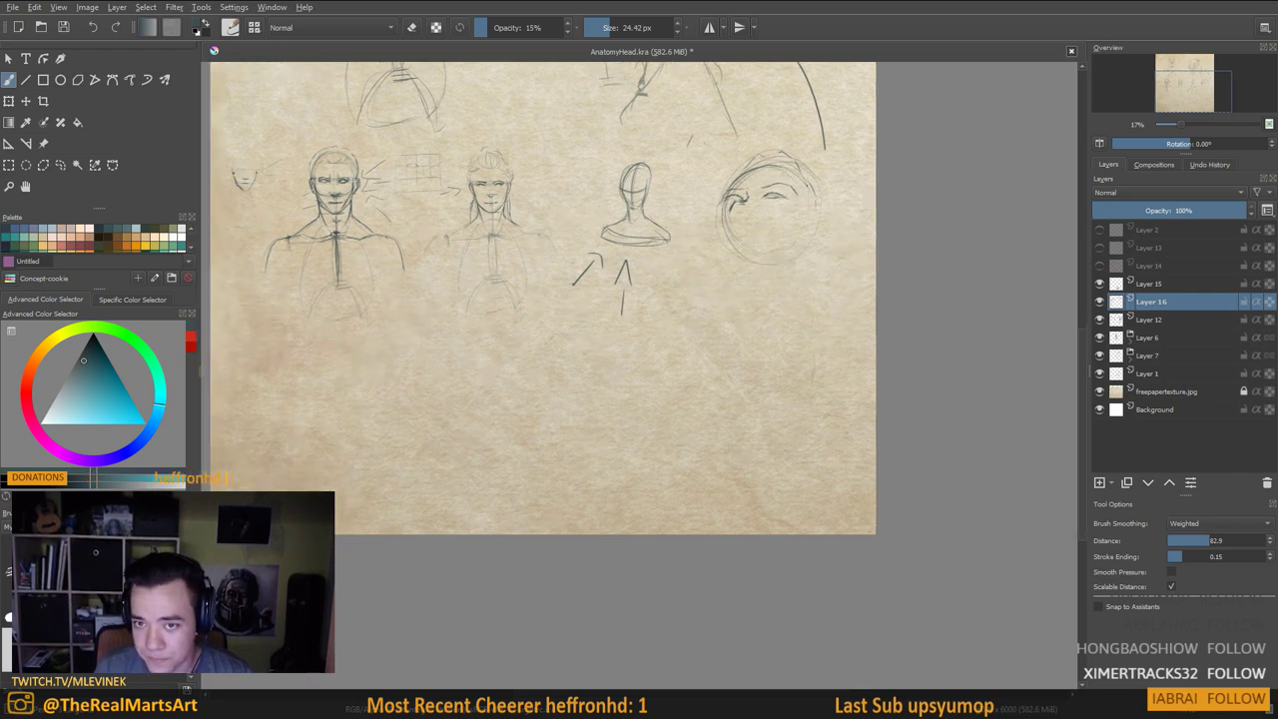
# Strengthen the round head outline and add light contour strokes down the side of the face near the nose bridge
pyautogui.moveTo(755, 164); pyautogui.dragTo(739, 232)
pyautogui.moveTo(777, 189); pyautogui.dragTo(770, 192)
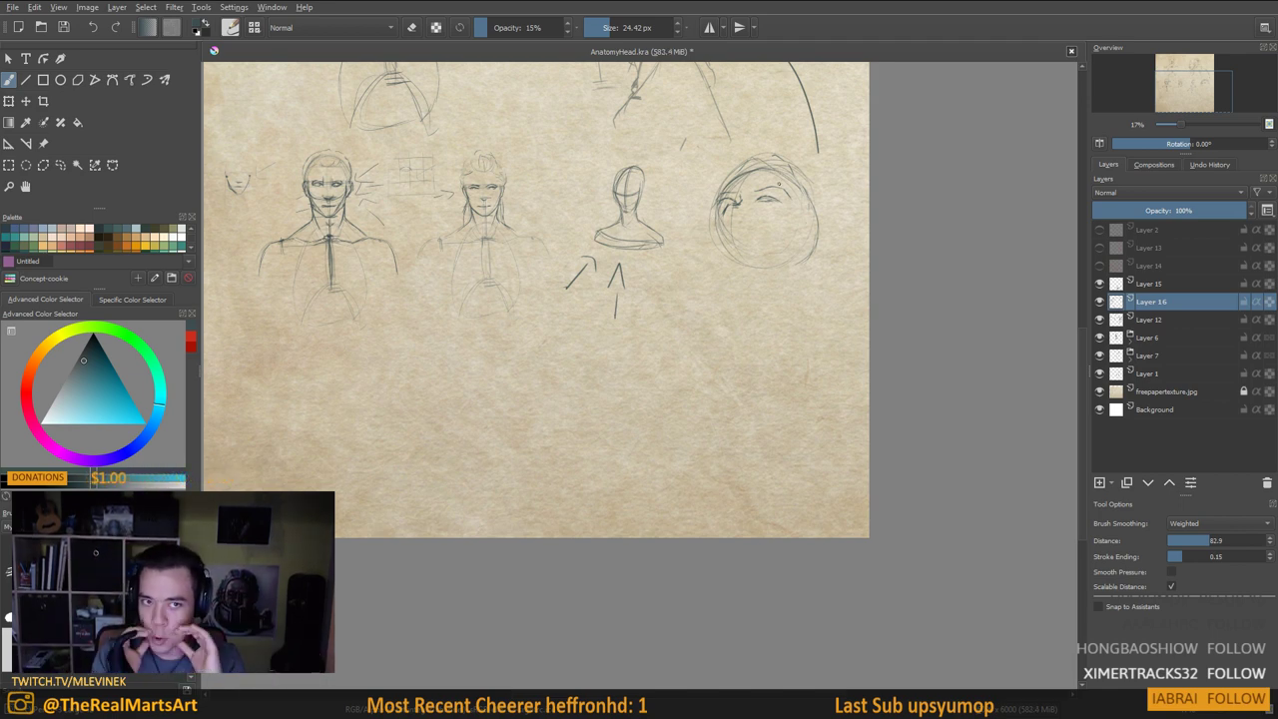
pyautogui.moveTo(762, 312); pyautogui.dragTo(766, 309)
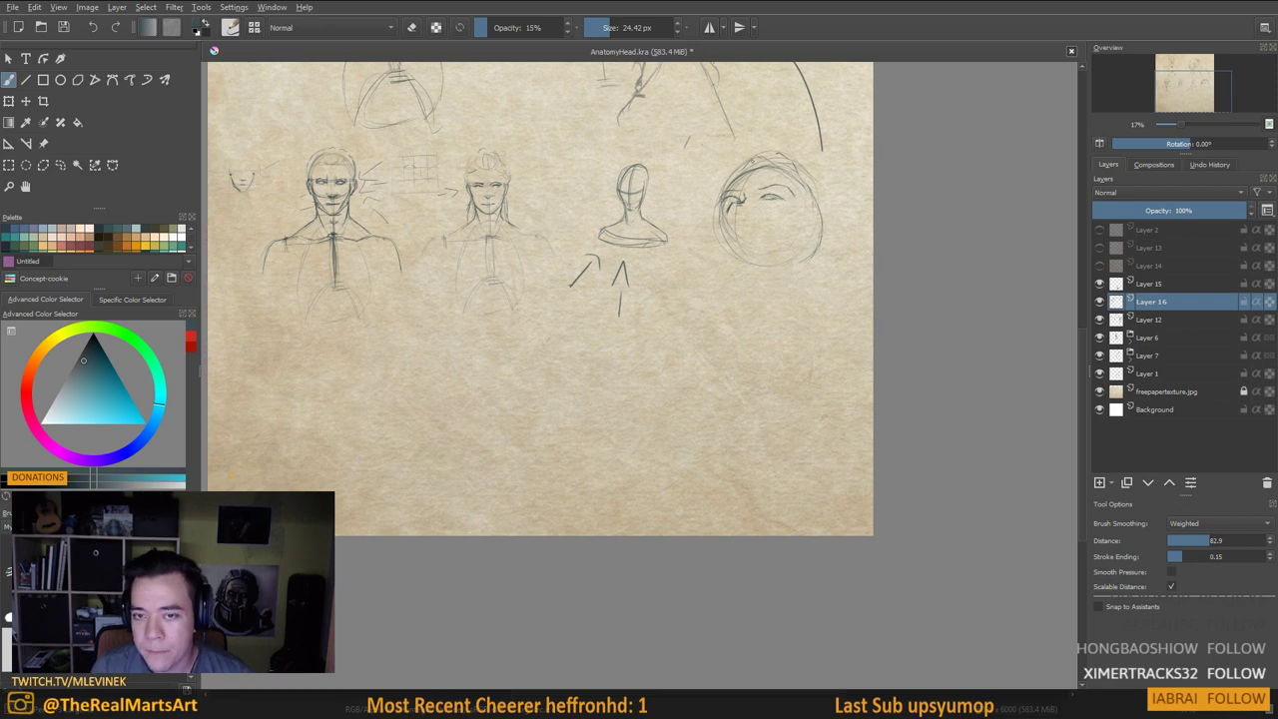
# Draw a dark diagonal hair strand across the near-nose eye, and add the ear and jaw strokes on the opposite side of the head
pyautogui.moveTo(763, 169)
pyautogui.mouseDown()
pyautogui.moveTo(708, 257)
pyautogui.moveTo(746, 226)
pyautogui.mouseUp()
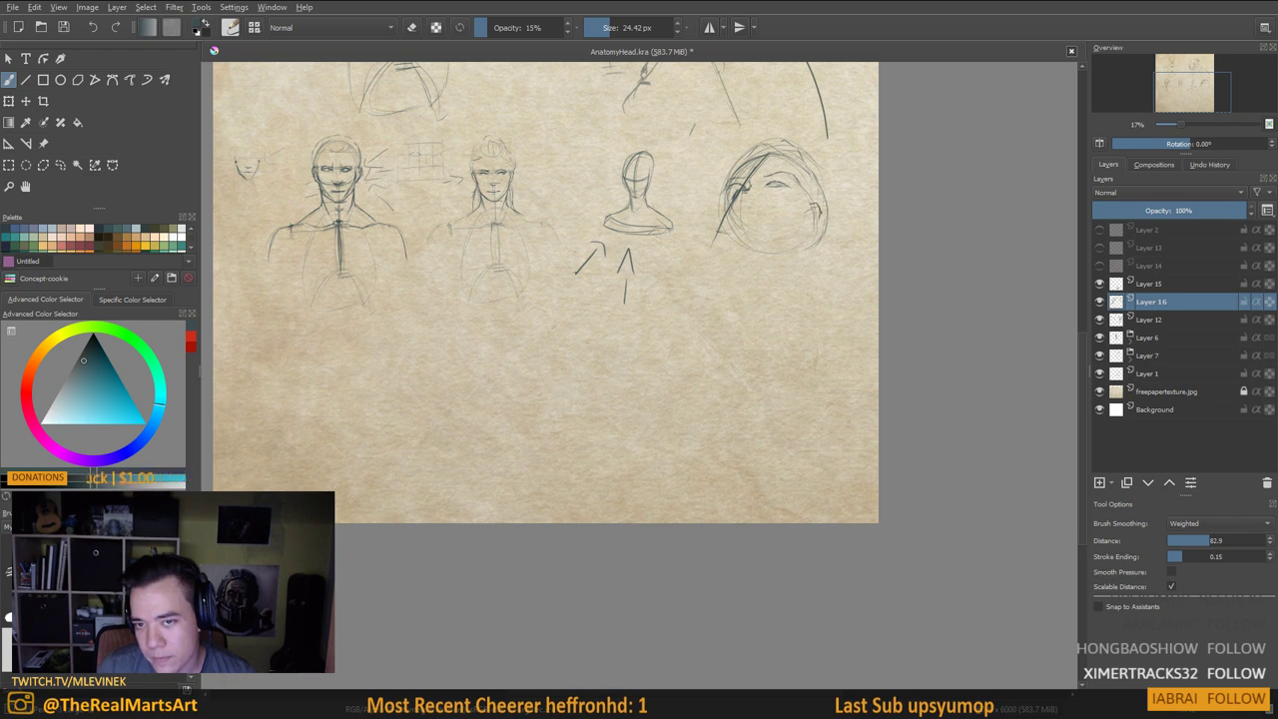
pyautogui.moveTo(818, 212); pyautogui.dragTo(812, 228)
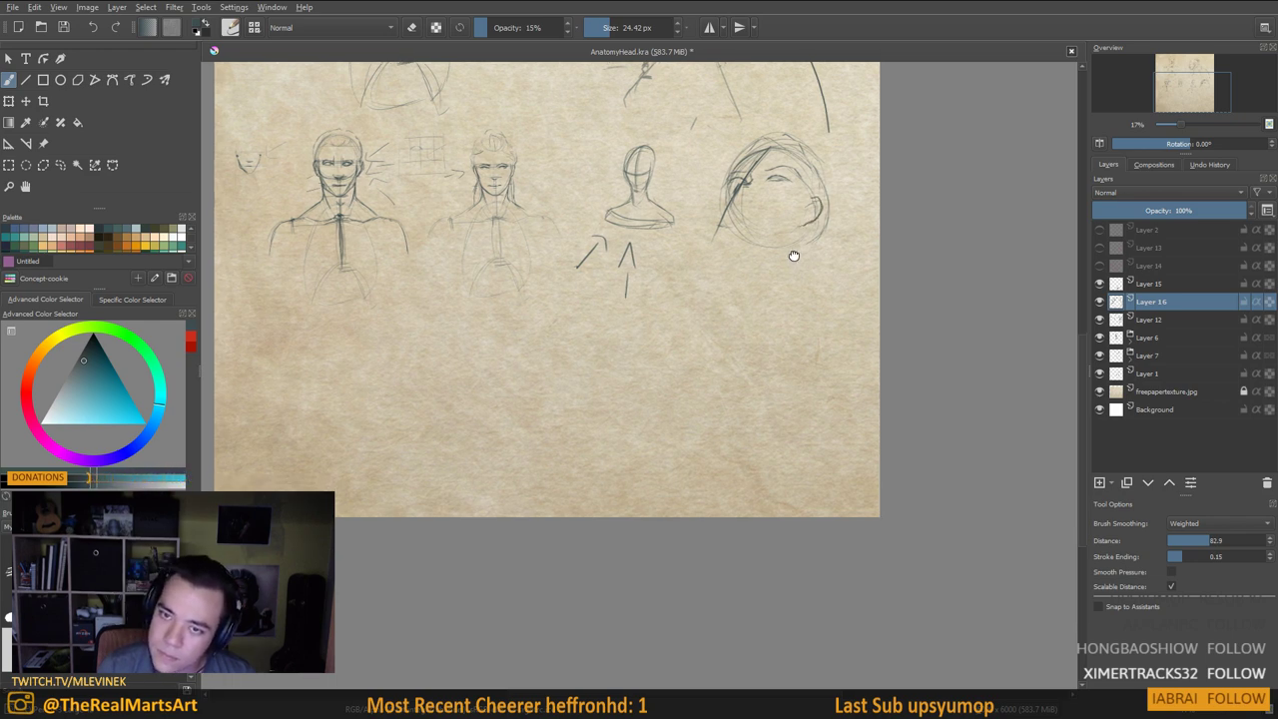
pyautogui.scroll(-1, 794, 249)
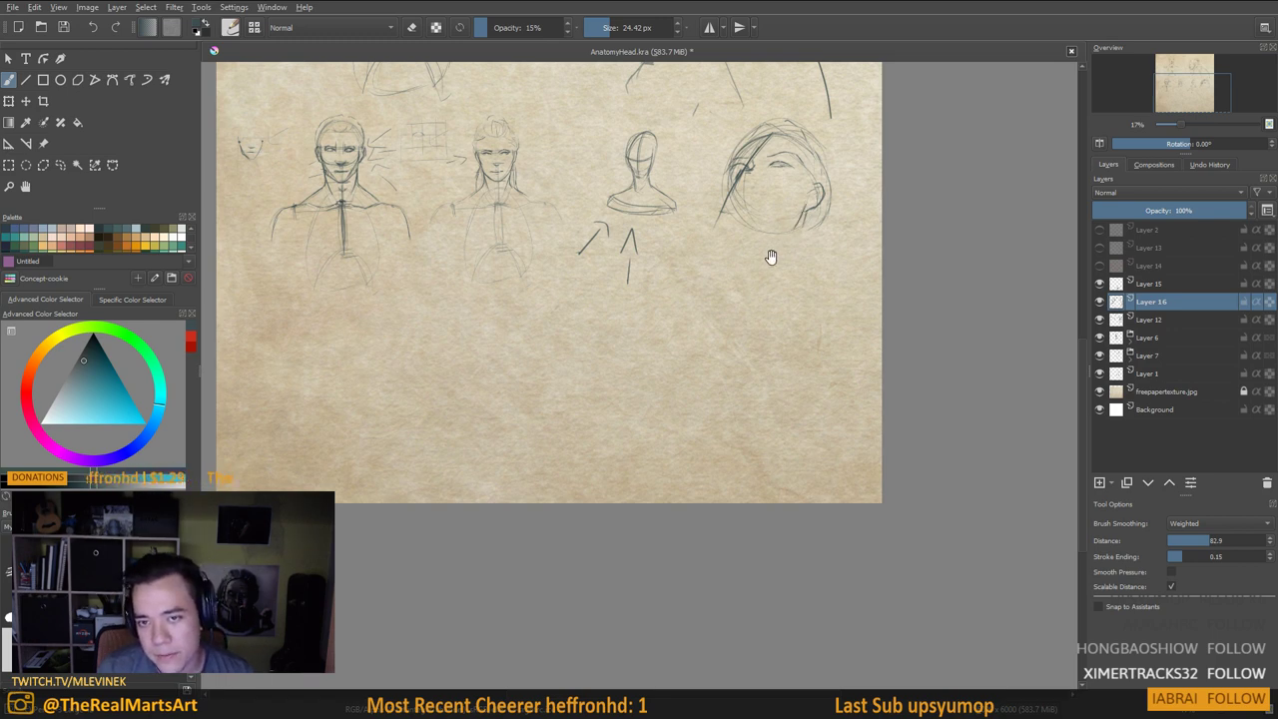
pyautogui.moveTo(772, 259); pyautogui.dragTo(787, 242)
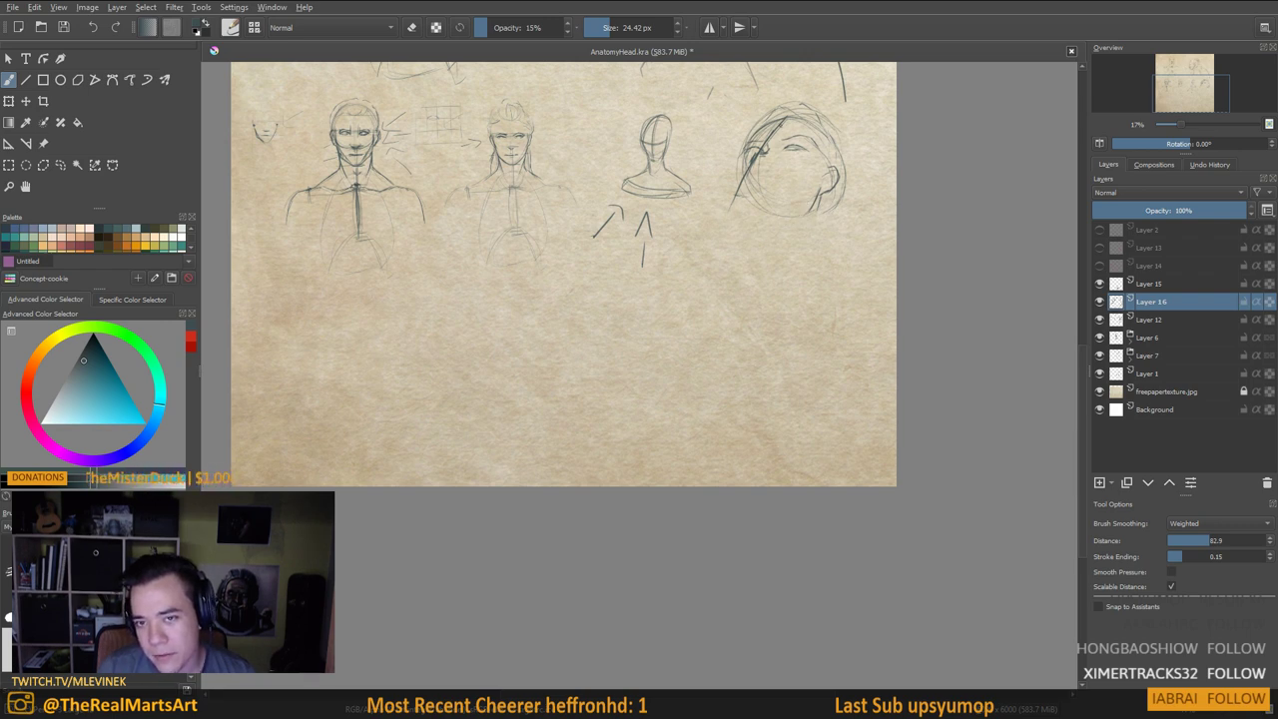
# Add vertical guide lines in front of the face and through the head just ahead of the ear on the side-view study
pyautogui.moveTo(698, 187); pyautogui.dragTo(671, 397)
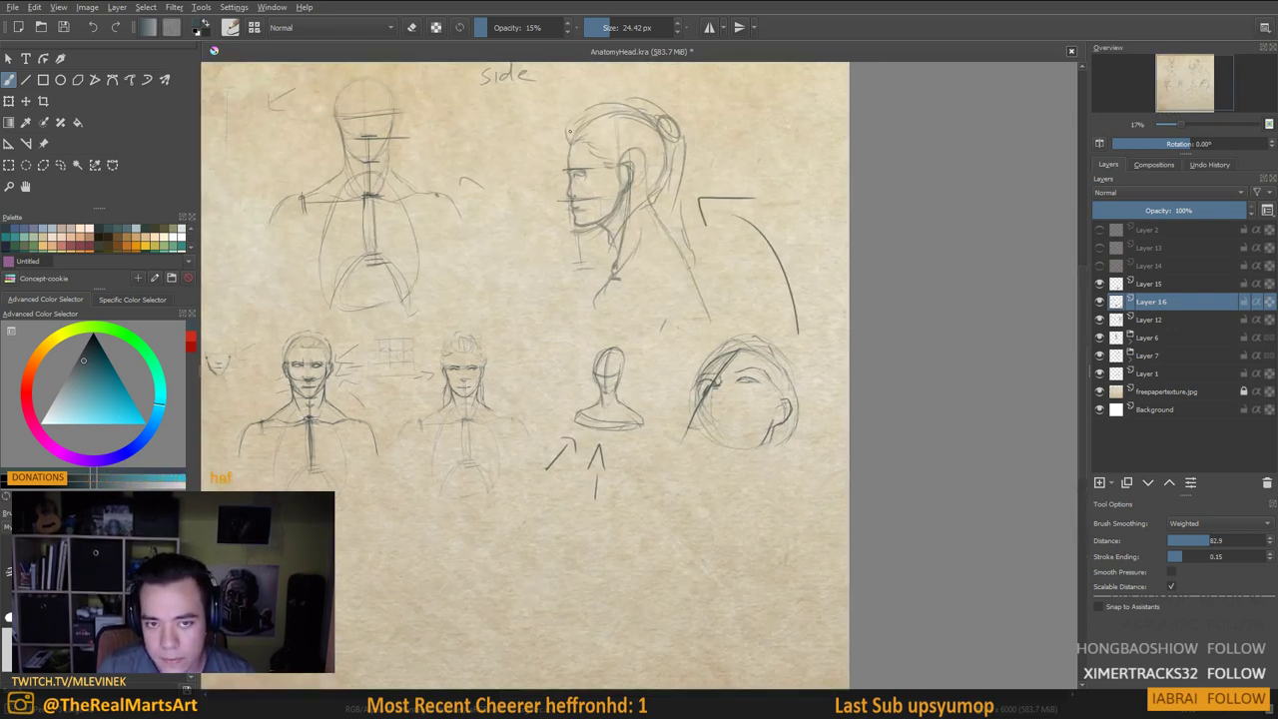
pyautogui.moveTo(571, 131); pyautogui.dragTo(572, 250)
pyautogui.moveTo(627, 153); pyautogui.dragTo(627, 228)
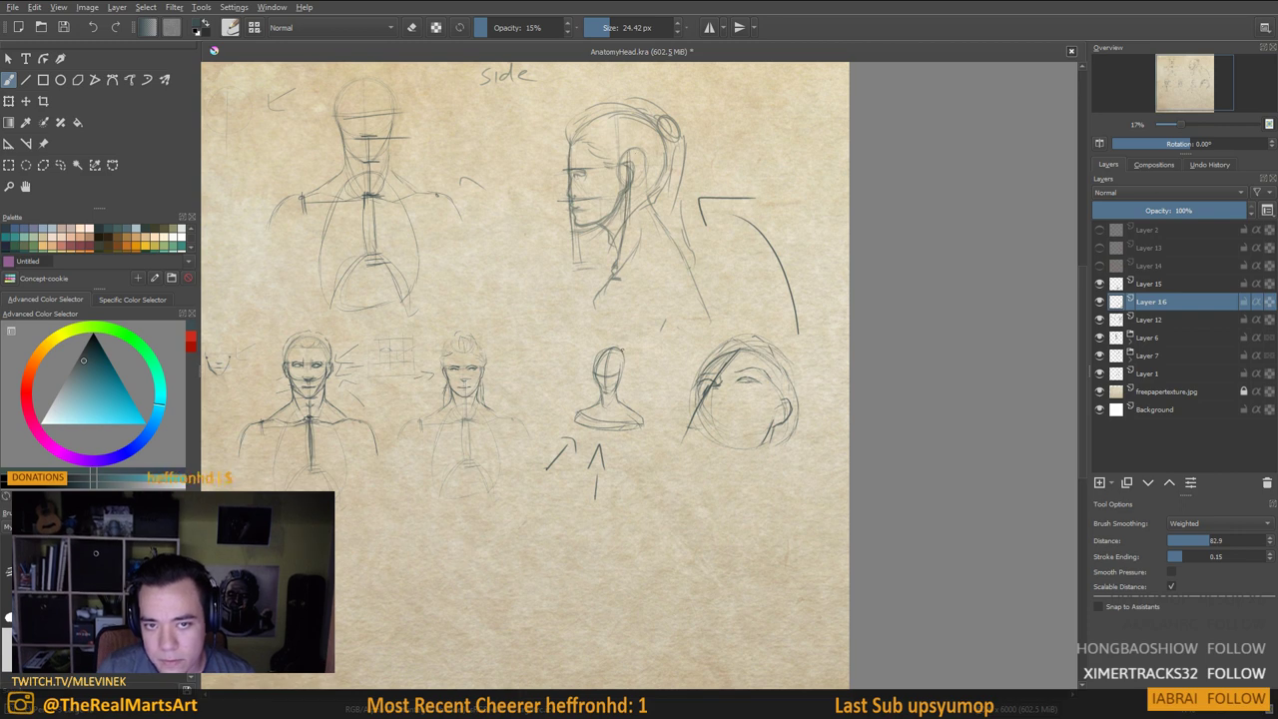
pyautogui.hotkey('ctrl', 'z')
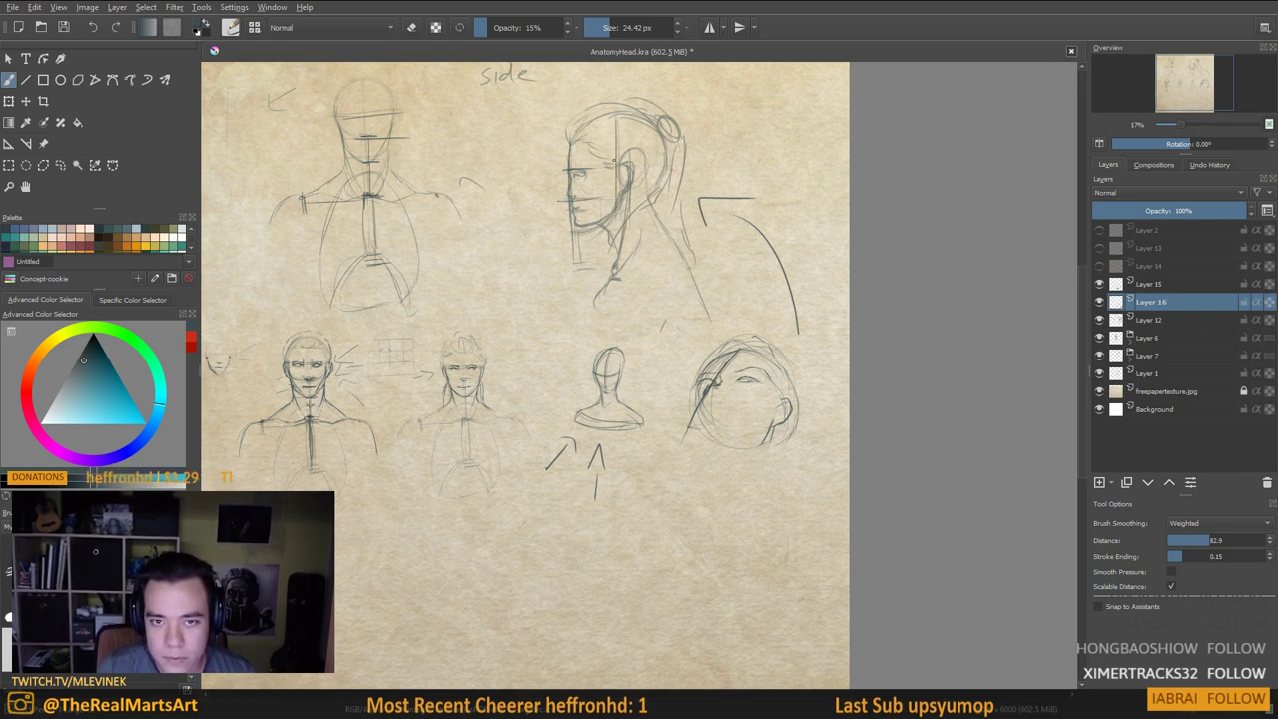
pyautogui.moveTo(645, 399); pyautogui.dragTo(737, 166)
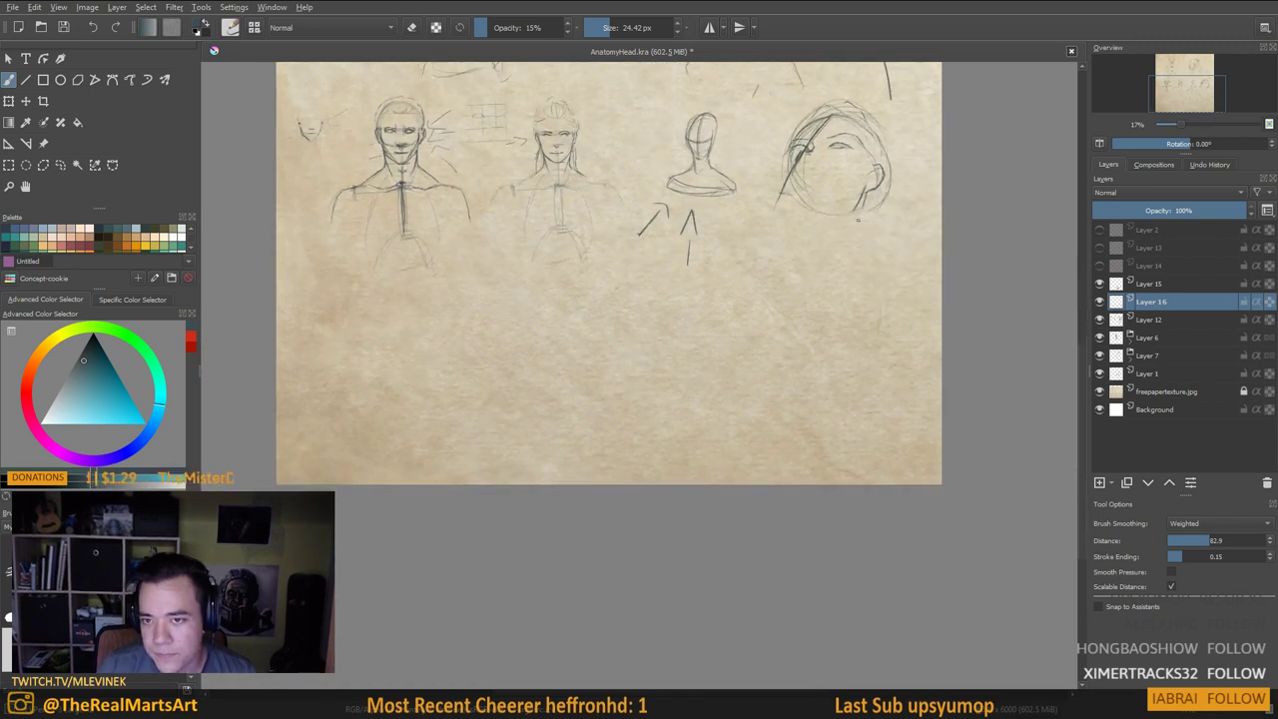
# Sketch curved strokes along the near-nose side of the angled head, shaping the cheek and the outer hair edge
pyautogui.moveTo(813, 290); pyautogui.dragTo(815, 288)
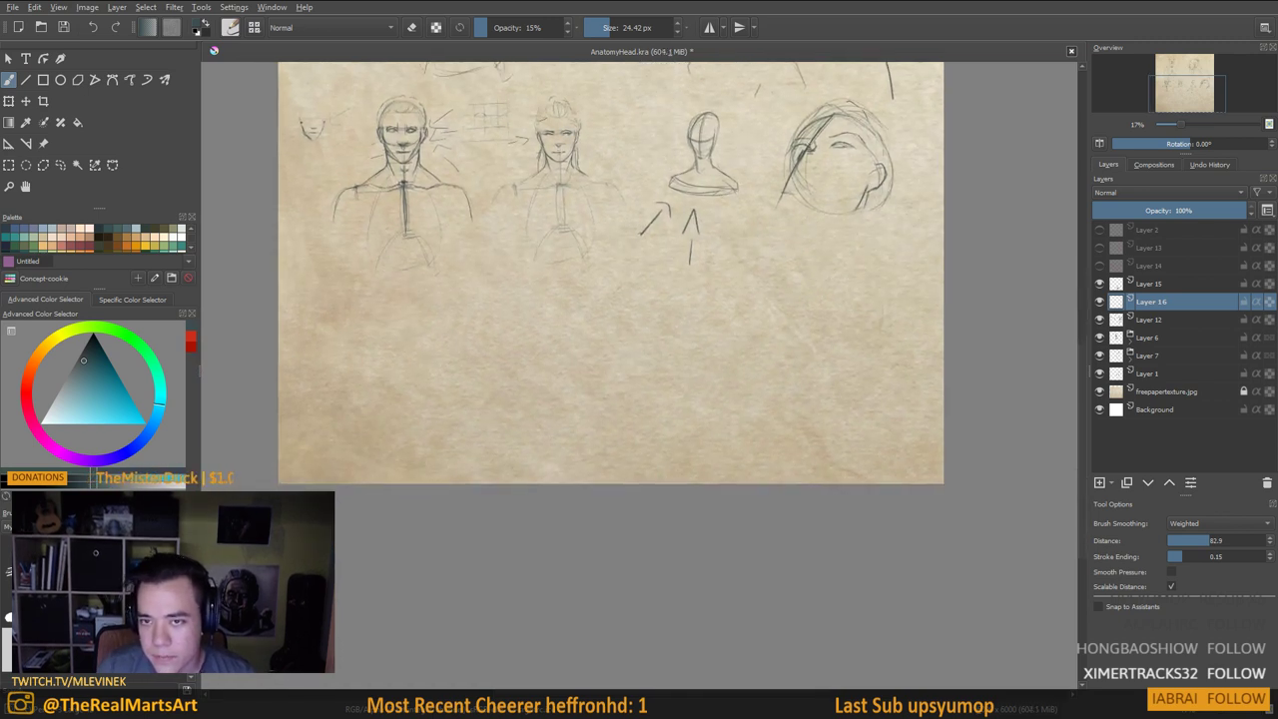
pyautogui.moveTo(822, 233); pyautogui.dragTo(830, 229)
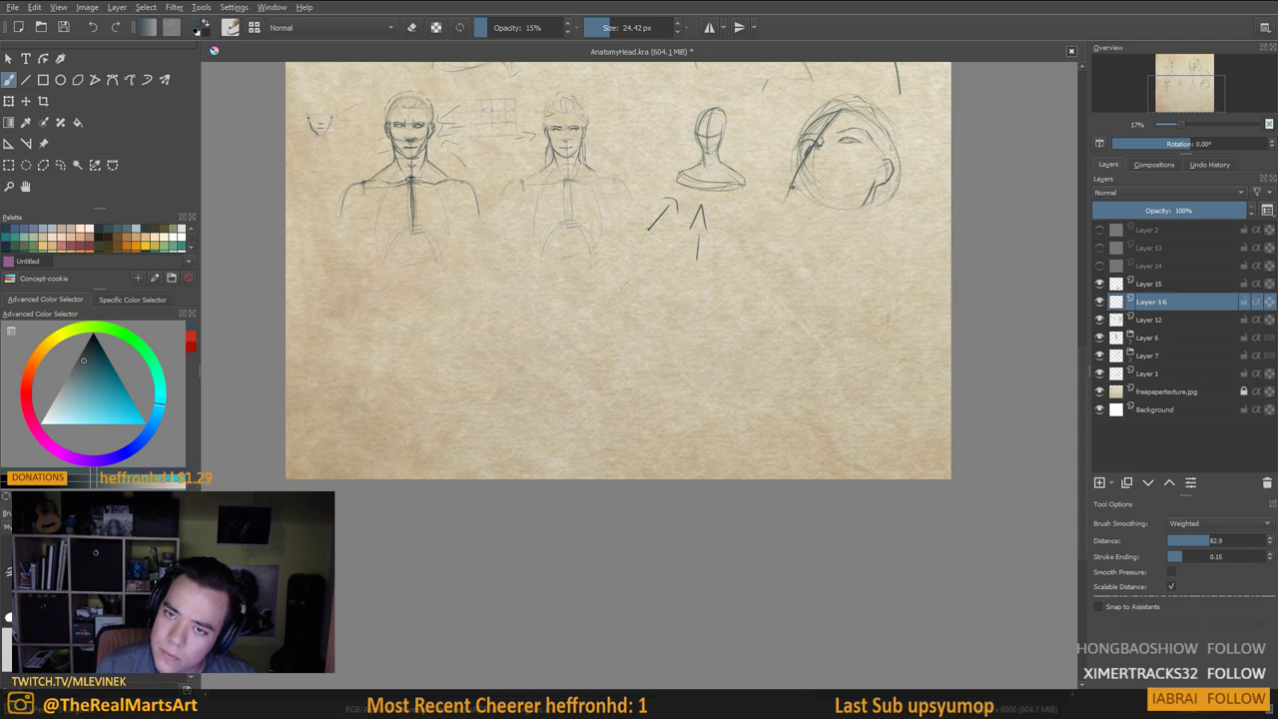
pyautogui.moveTo(795, 185); pyautogui.dragTo(815, 202)
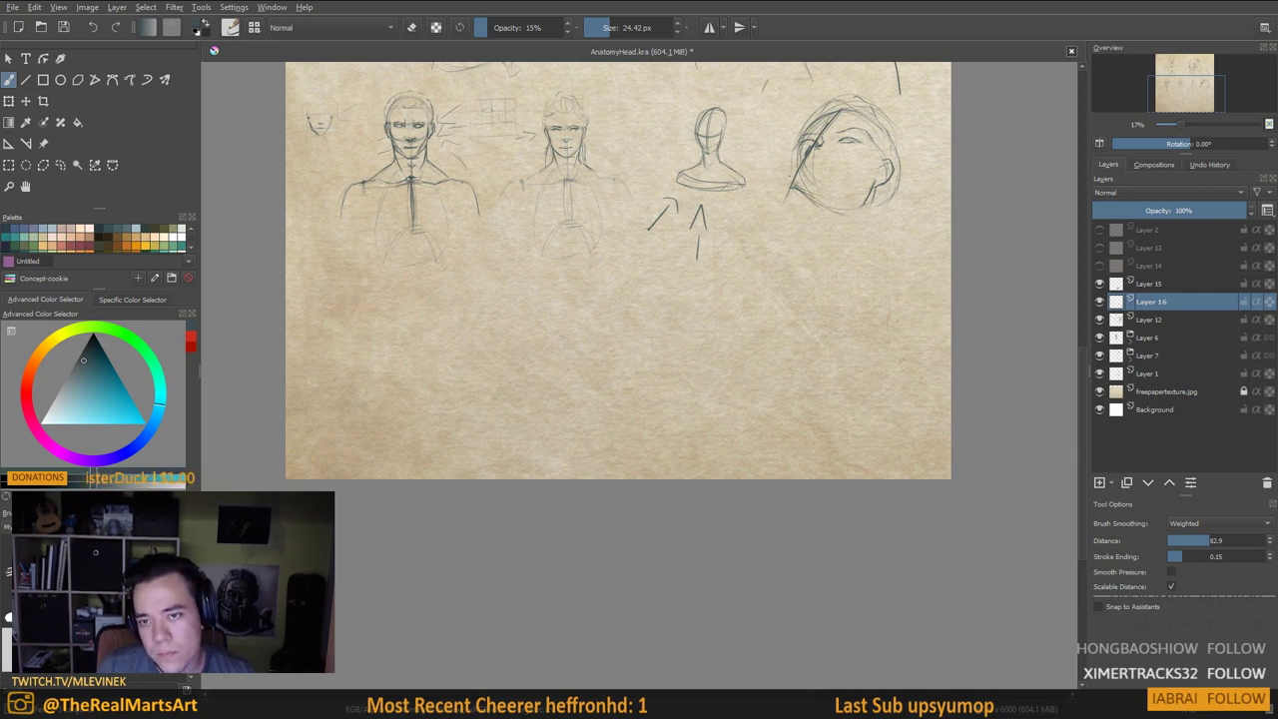
pyautogui.moveTo(796, 145); pyautogui.dragTo(791, 158)
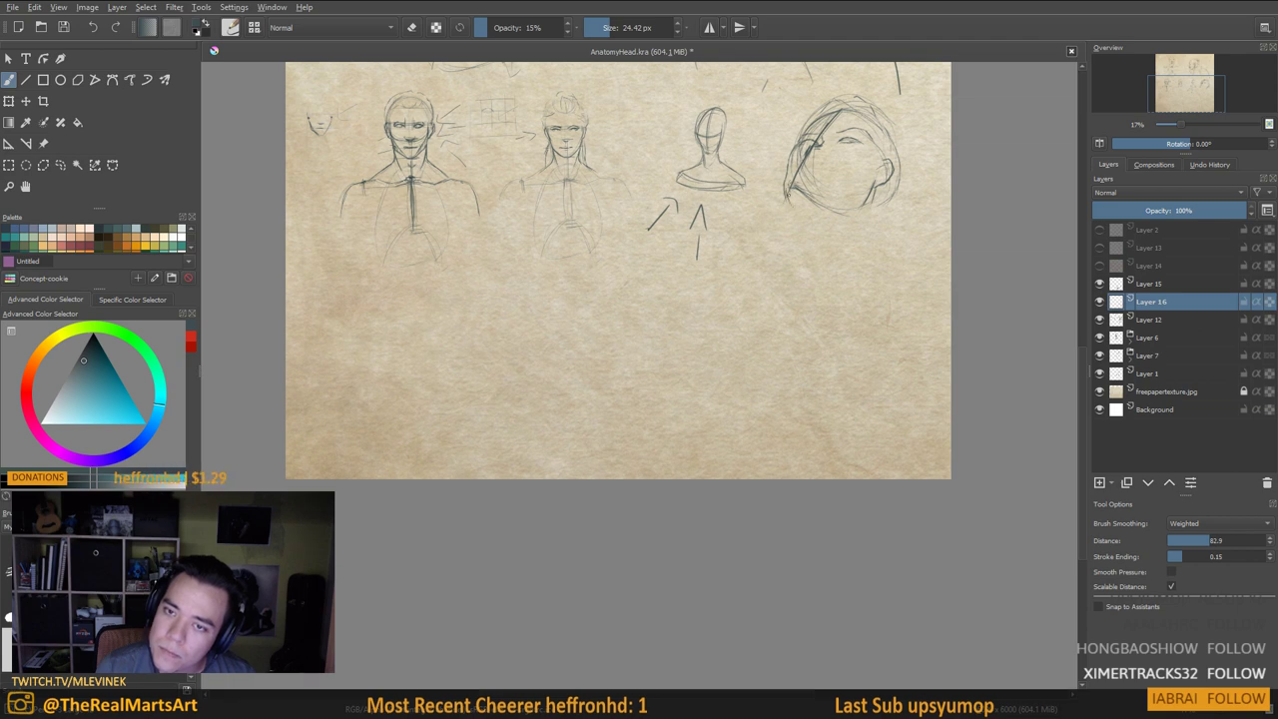
pyautogui.moveTo(790, 212)
pyautogui.mouseDown()
pyautogui.moveTo(782, 263)
pyautogui.moveTo(852, 246)
pyautogui.mouseUp()
pyautogui.hotkey('ctrl', 'z')
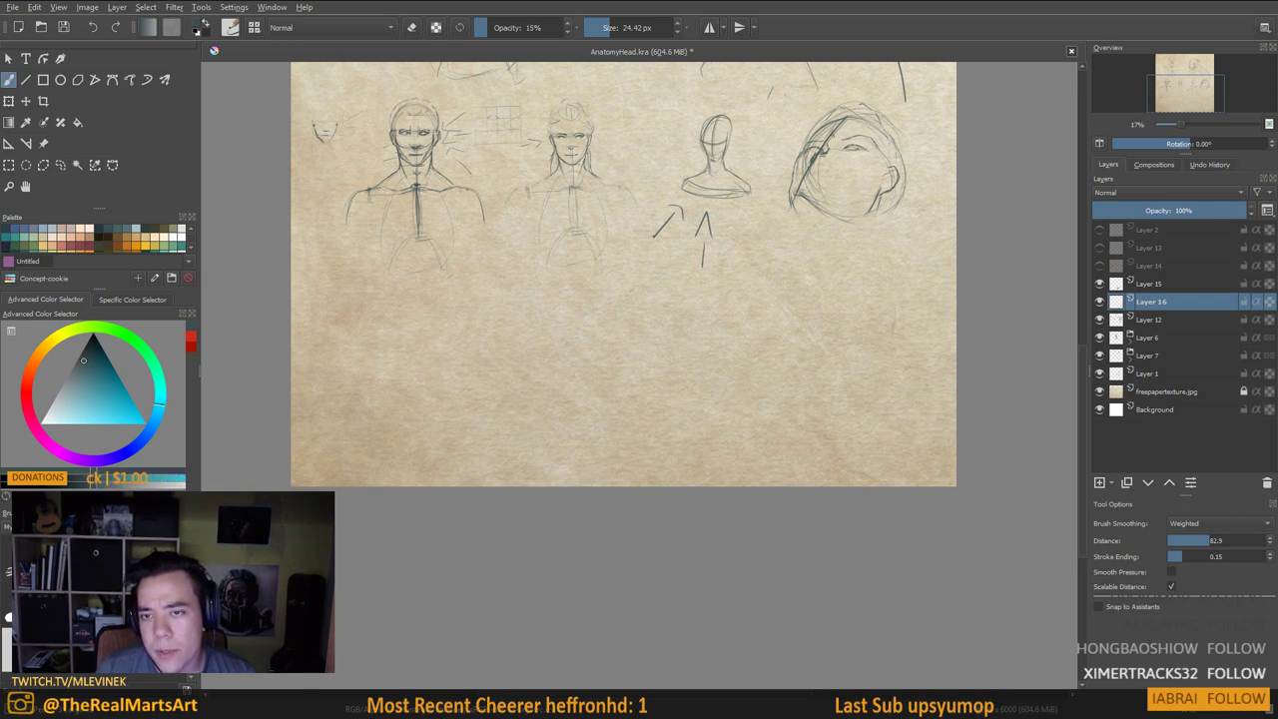
pyautogui.moveTo(853, 111); pyautogui.dragTo(809, 191)
pyautogui.hotkey('ctrl', 'z')
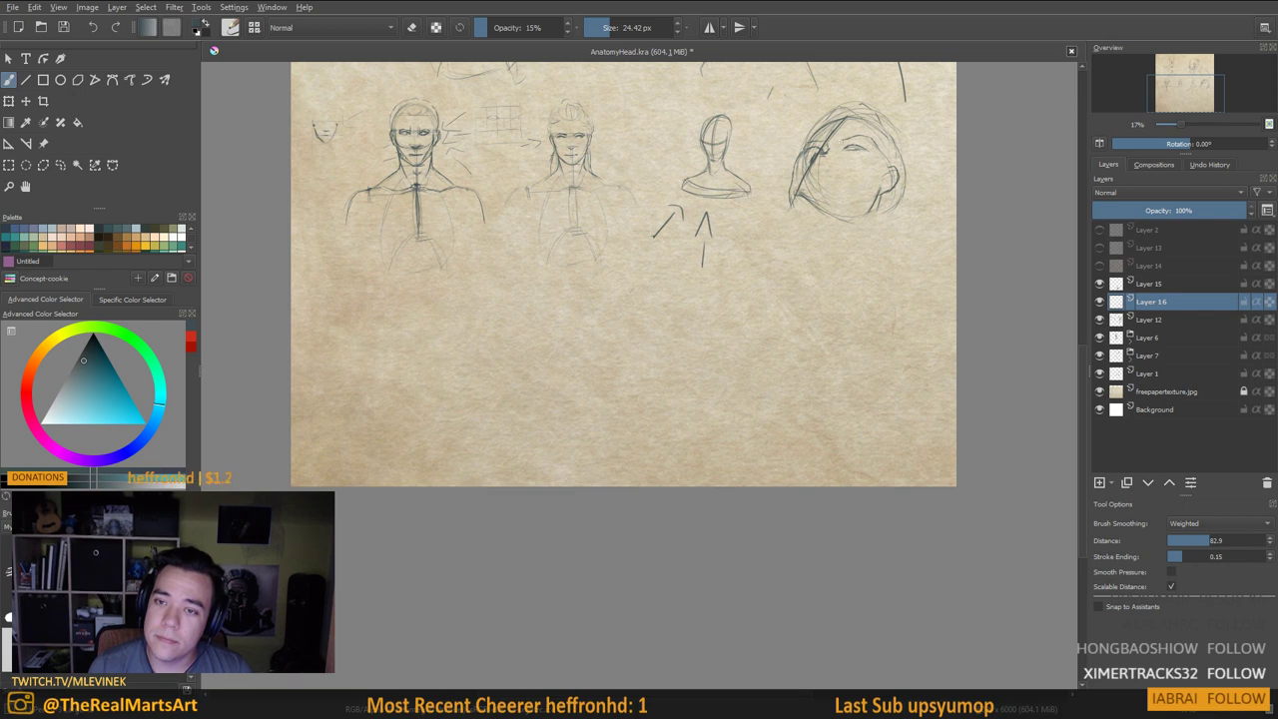
# Erase the dark diagonal hair strand and the overlapping strokes beside the near-nose cheek of the angled head
pyautogui.press('e')
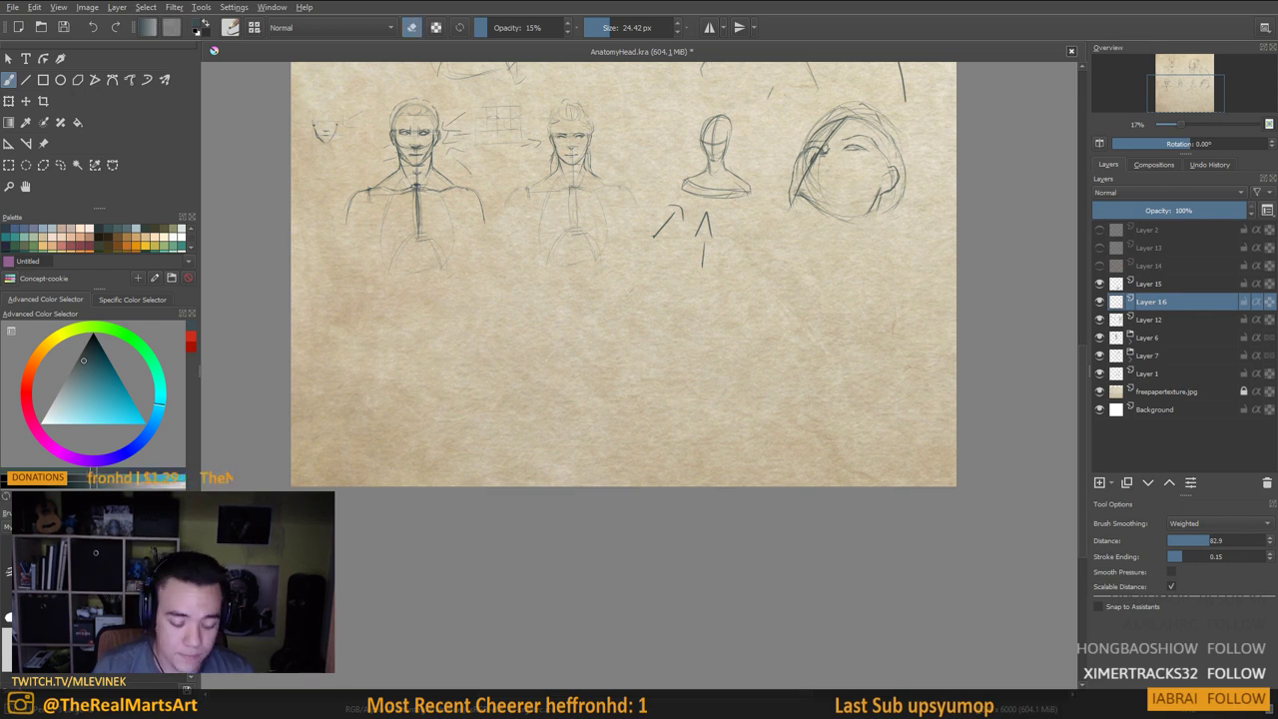
pyautogui.moveTo(797, 194)
pyautogui.mouseDown()
pyautogui.moveTo(814, 158)
pyautogui.moveTo(805, 184)
pyautogui.mouseUp()
pyautogui.moveTo(844, 122)
pyautogui.mouseDown()
pyautogui.moveTo(809, 152)
pyautogui.moveTo(839, 117)
pyautogui.mouseUp()
pyautogui.moveTo(792, 199); pyautogui.dragTo(825, 172)
pyautogui.press('e')
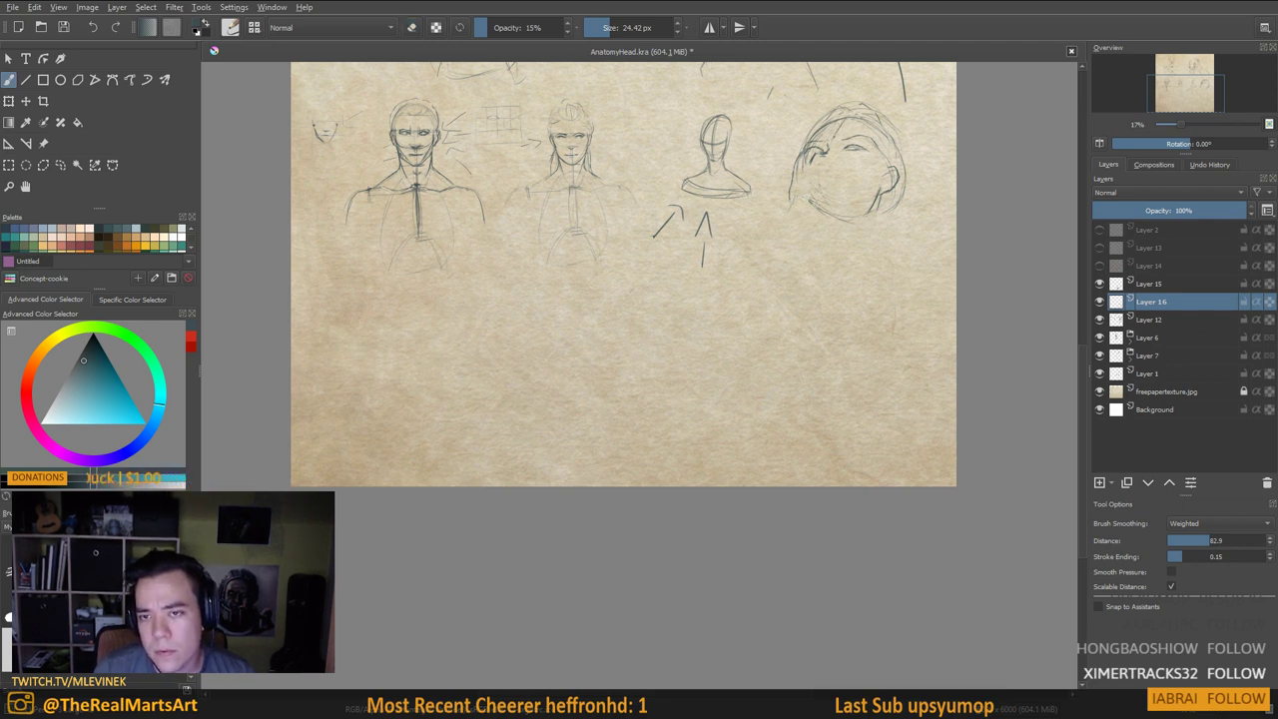
# Redraw the near side of the angled face with nose and mouth strokes, and run a dark line down past the jaw
pyautogui.moveTo(835, 132); pyautogui.dragTo(816, 188)
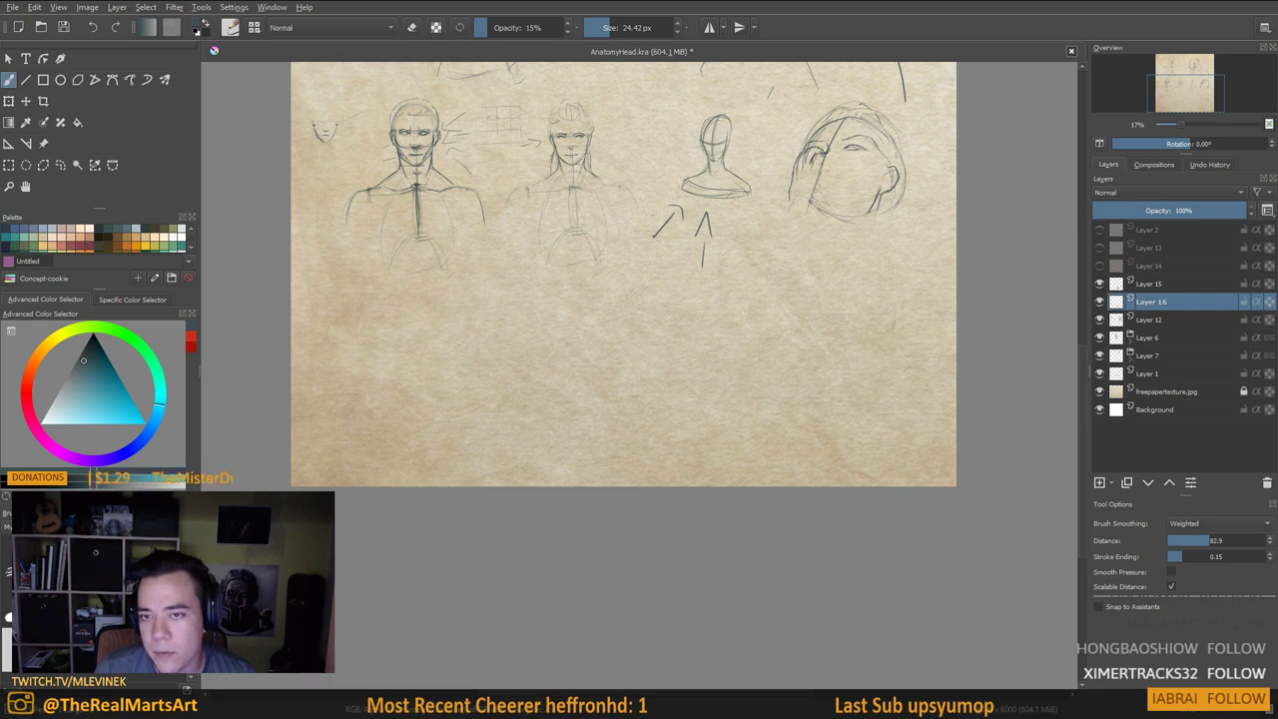
pyautogui.moveTo(810, 203); pyautogui.dragTo(806, 170)
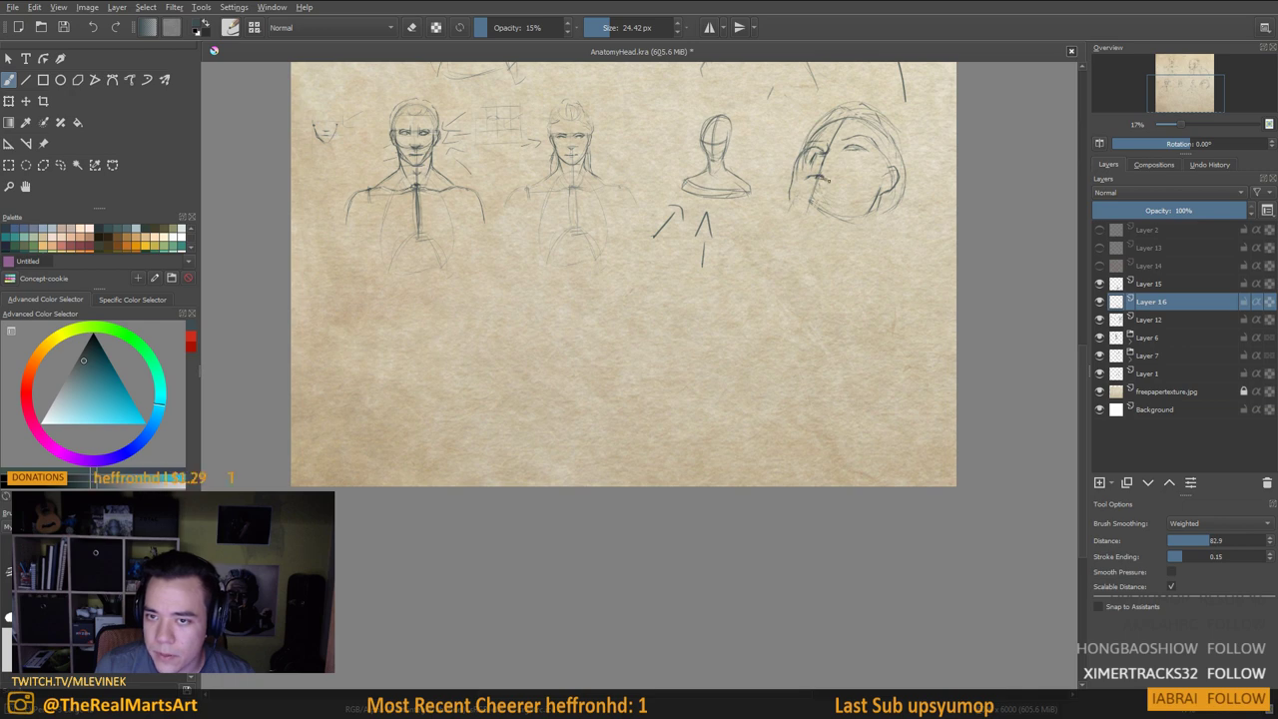
pyautogui.moveTo(814, 202); pyautogui.dragTo(821, 185)
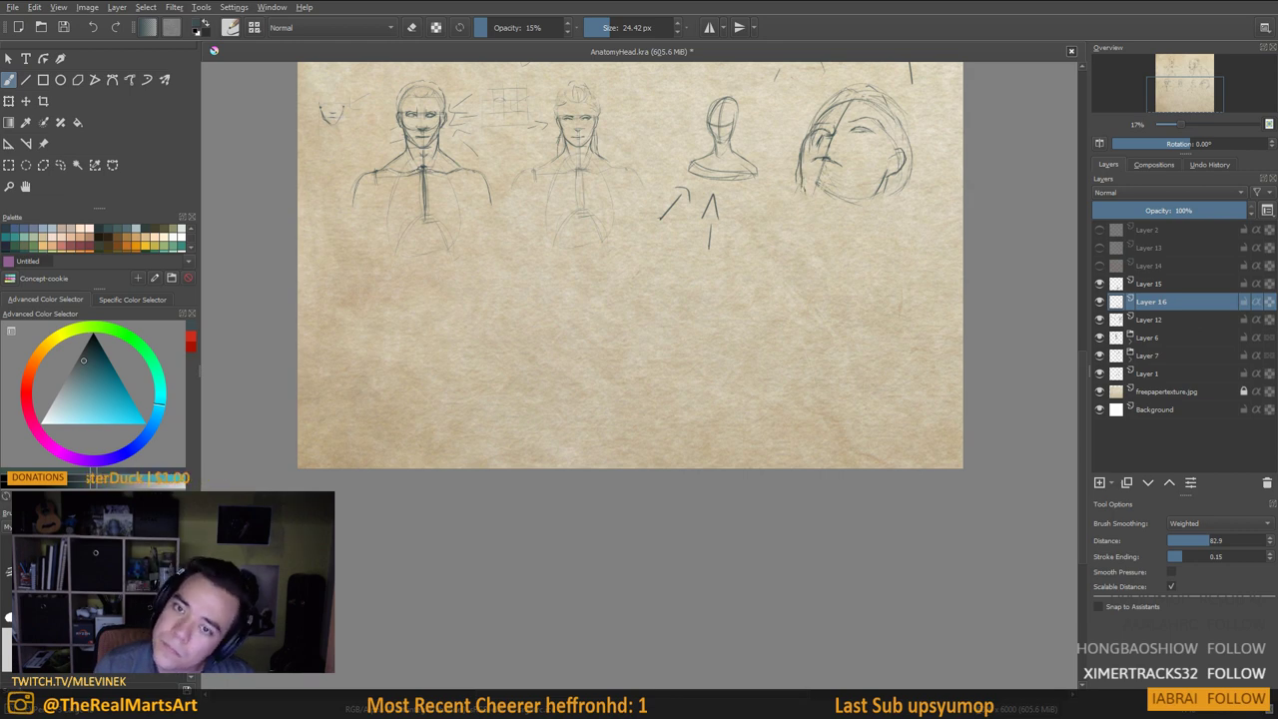
pyautogui.moveTo(811, 192); pyautogui.dragTo(802, 248)
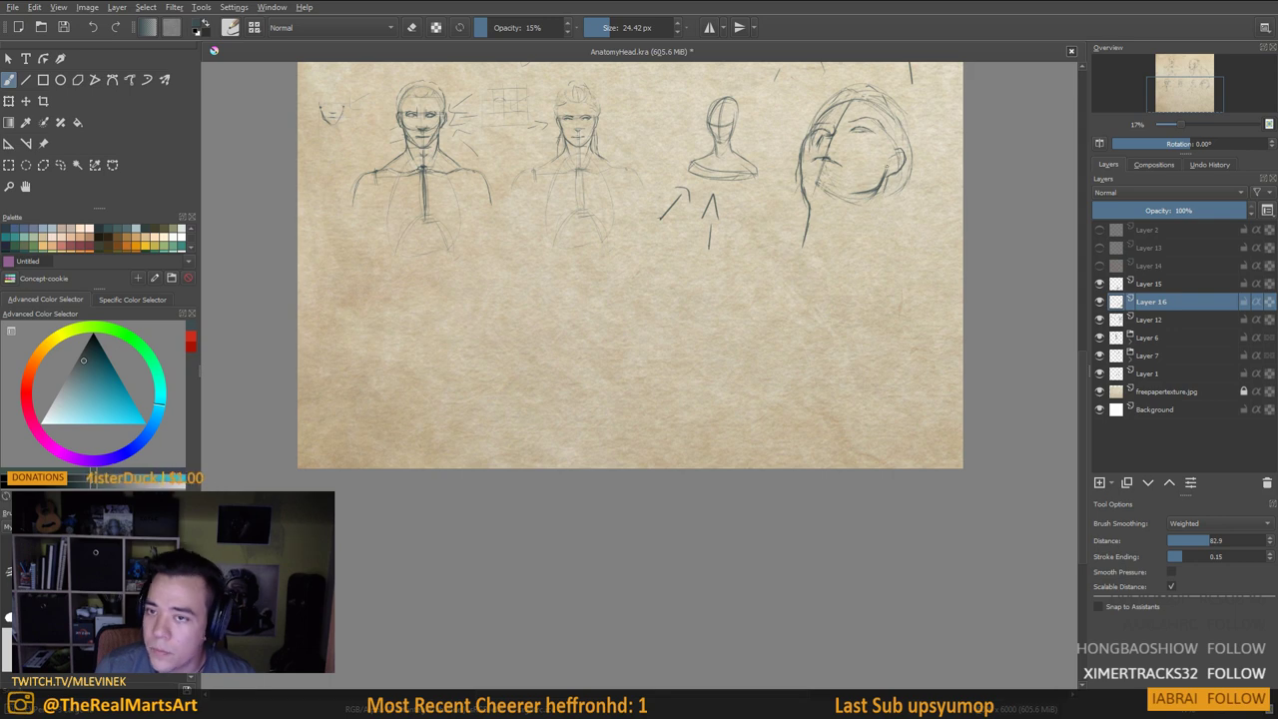
# Darken the jaw corner on the side-view head and add vertical strokes through the hair behind its ear
pyautogui.moveTo(611, 105); pyautogui.dragTo(553, 335)
pyautogui.moveTo(685, 174)
pyautogui.mouseDown()
pyautogui.moveTo(684, 218)
pyautogui.moveTo(693, 189)
pyautogui.moveTo(678, 187)
pyautogui.mouseUp()
pyautogui.moveTo(721, 148); pyautogui.dragTo(718, 189)
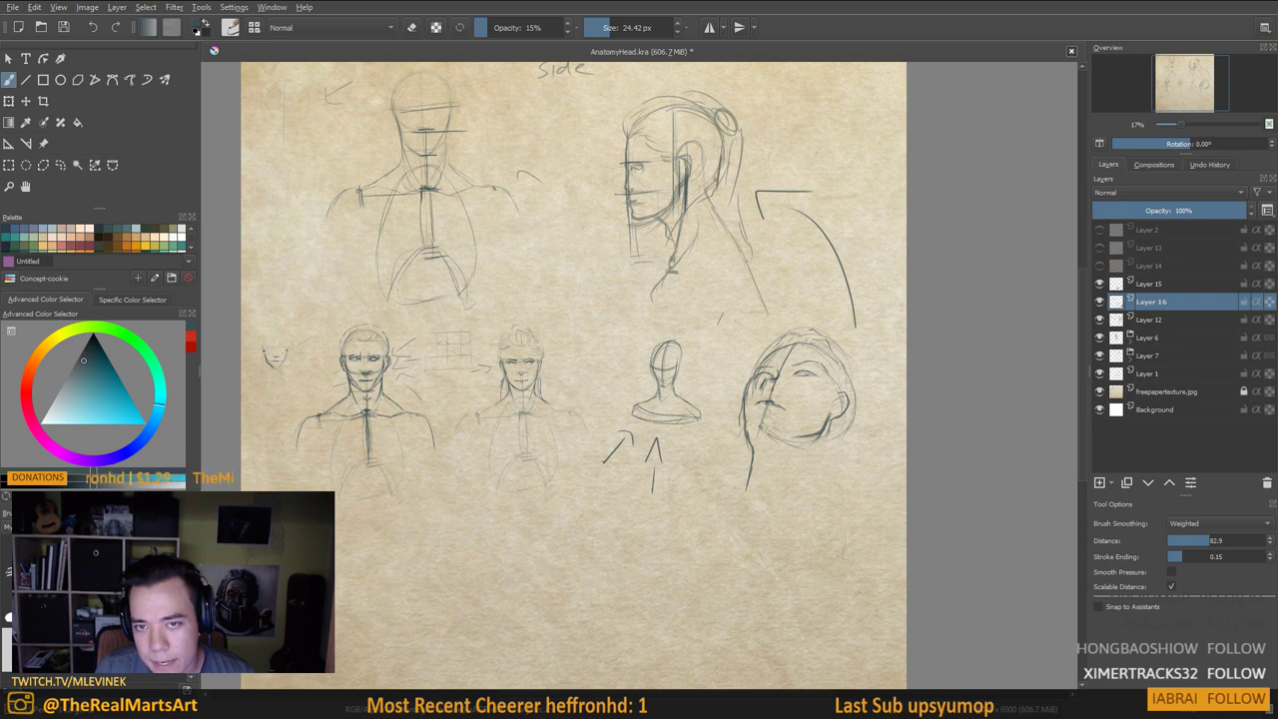
pyautogui.moveTo(700, 129); pyautogui.dragTo(702, 195)
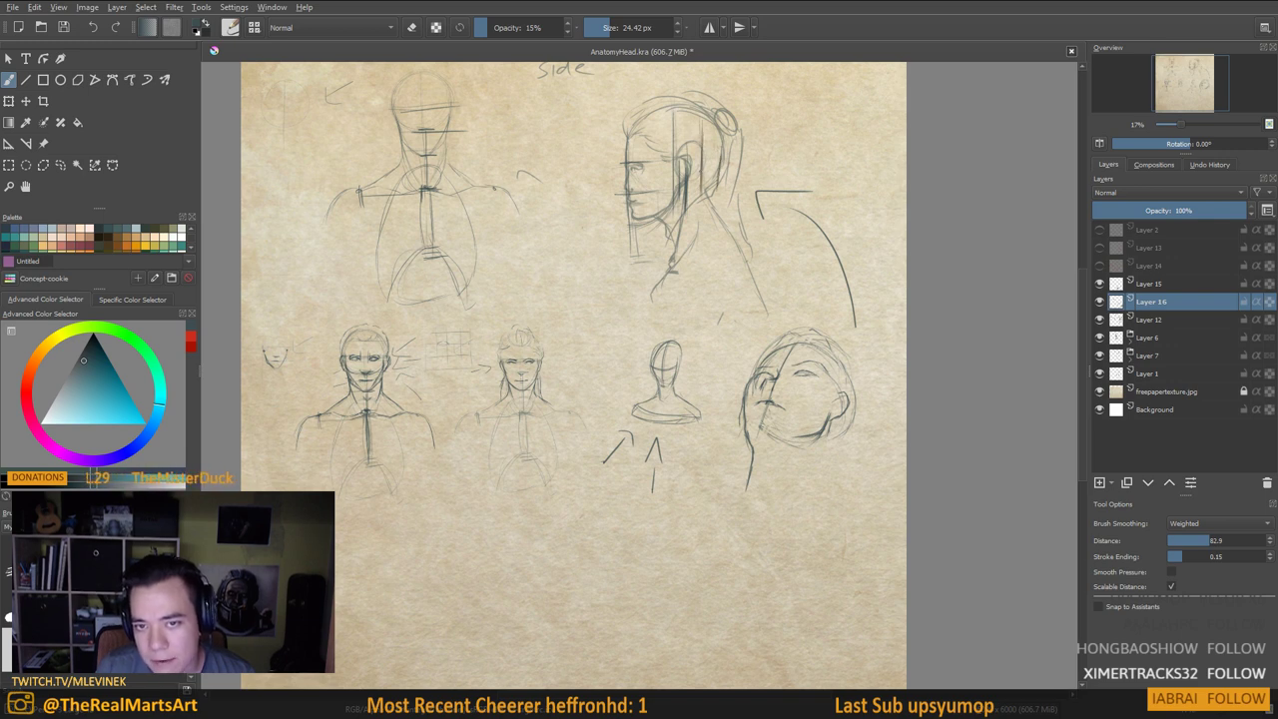
pyautogui.scroll(-2, 717, 209)
pyautogui.scroll(-2, 772, 324)
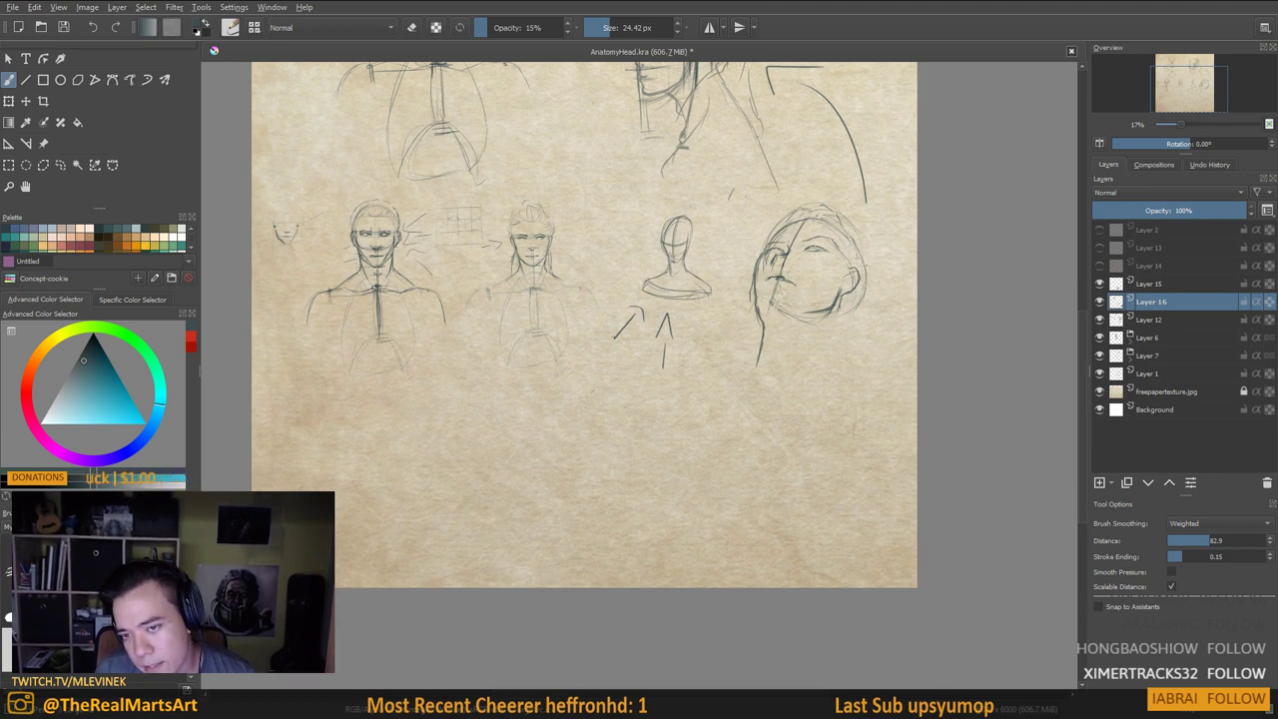
# Draw both sides of the neck beneath the angled head's jaw and mark the pit of the neck with a dark spot
pyautogui.moveTo(863, 270); pyautogui.dragTo(841, 314)
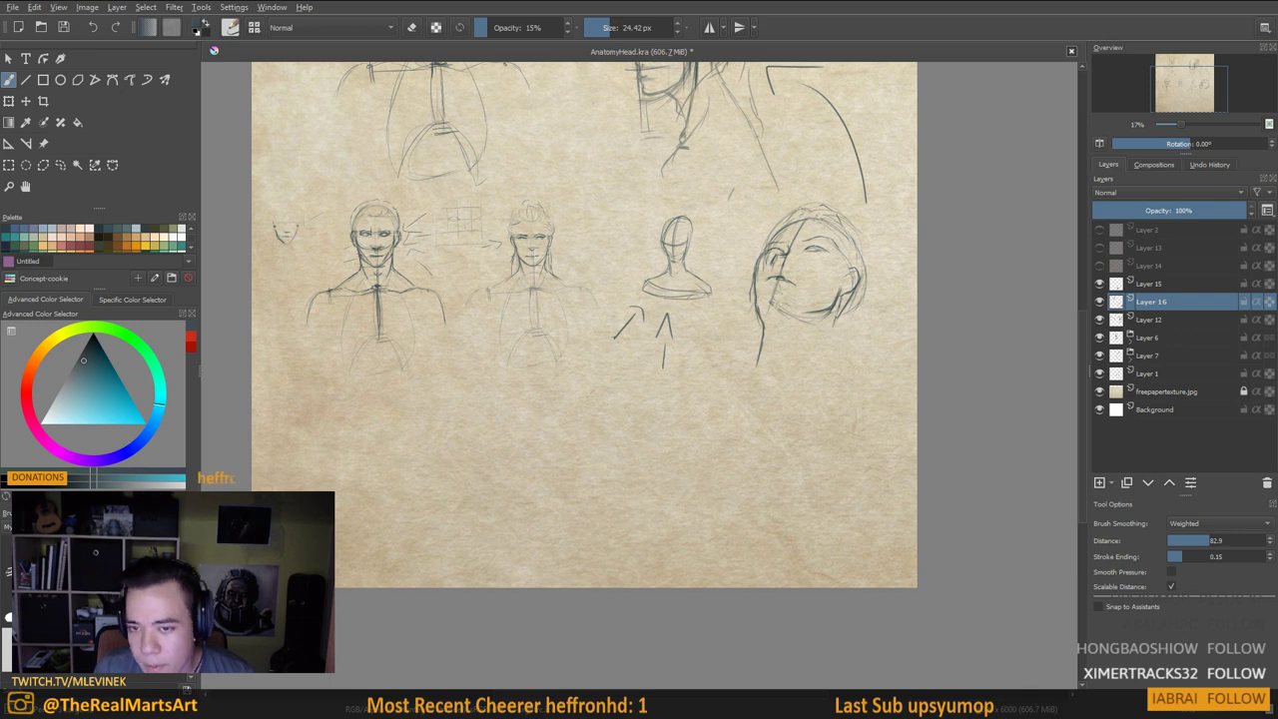
pyautogui.moveTo(835, 321); pyautogui.dragTo(824, 364)
pyautogui.moveTo(785, 412); pyautogui.dragTo(801, 400)
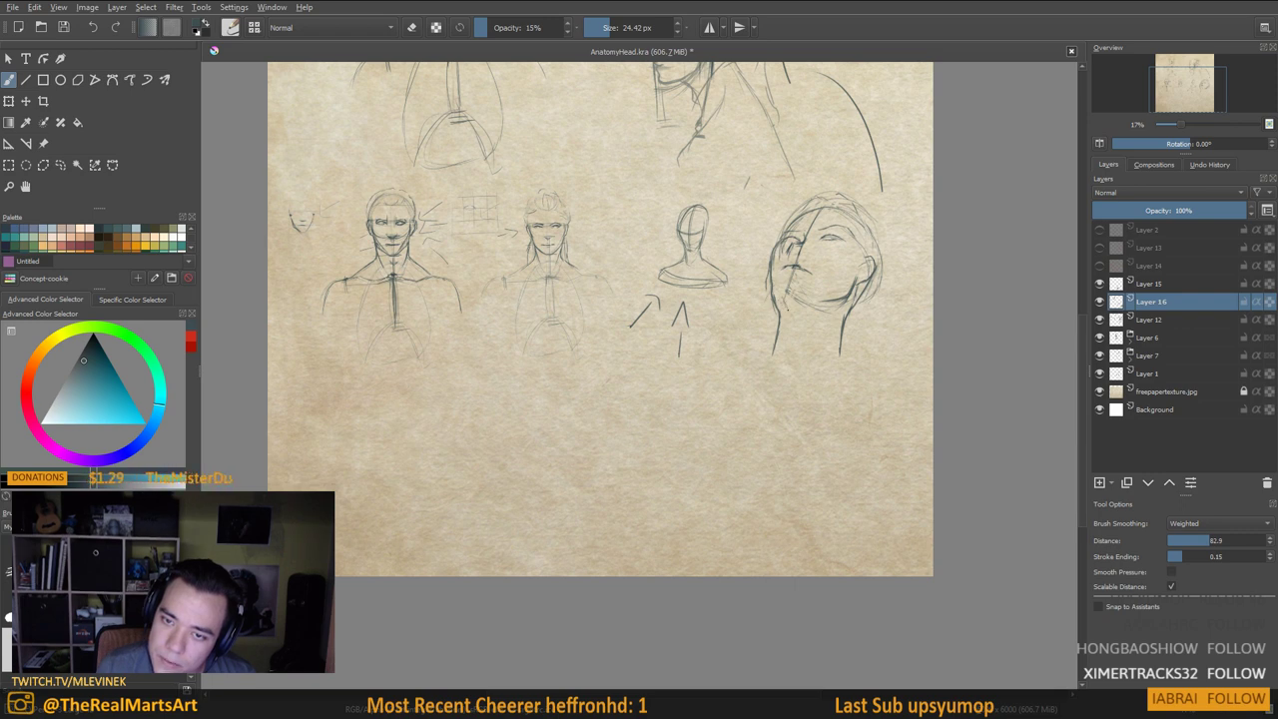
pyautogui.moveTo(791, 388); pyautogui.dragTo(805, 363)
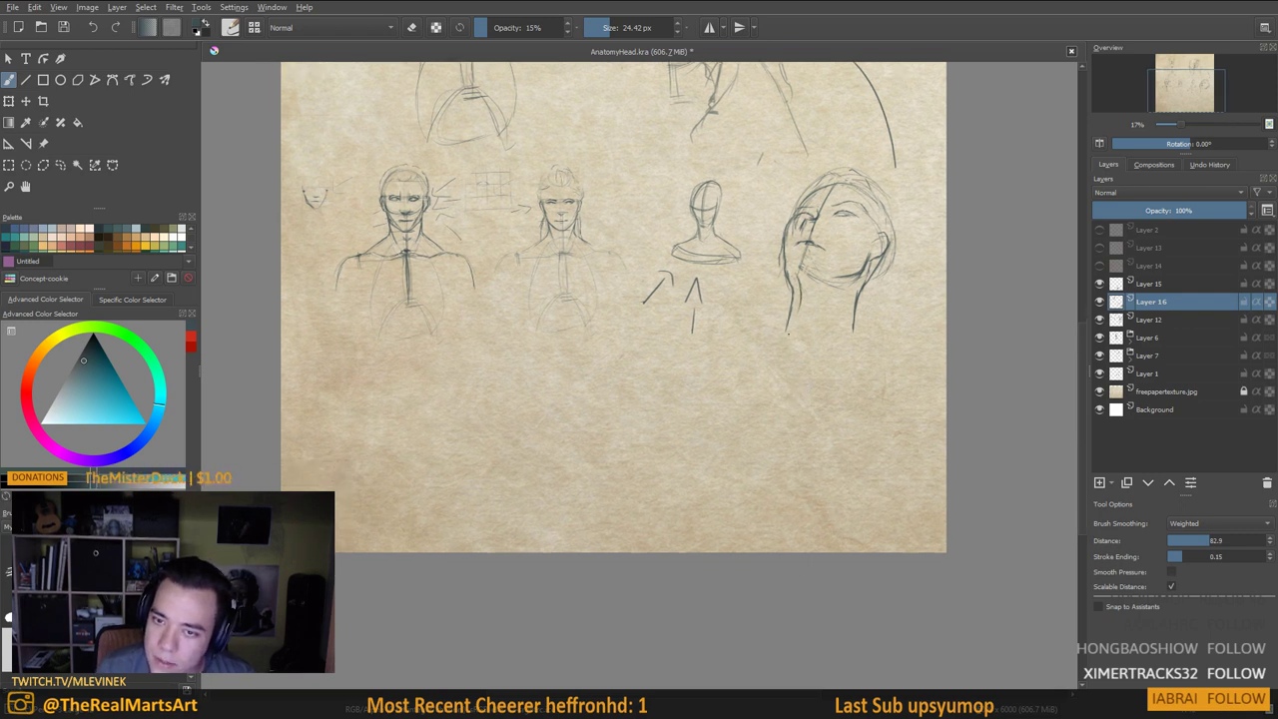
pyautogui.moveTo(869, 266)
pyautogui.mouseDown()
pyautogui.moveTo(849, 298)
pyautogui.moveTo(795, 308)
pyautogui.moveTo(793, 325)
pyautogui.mouseUp()
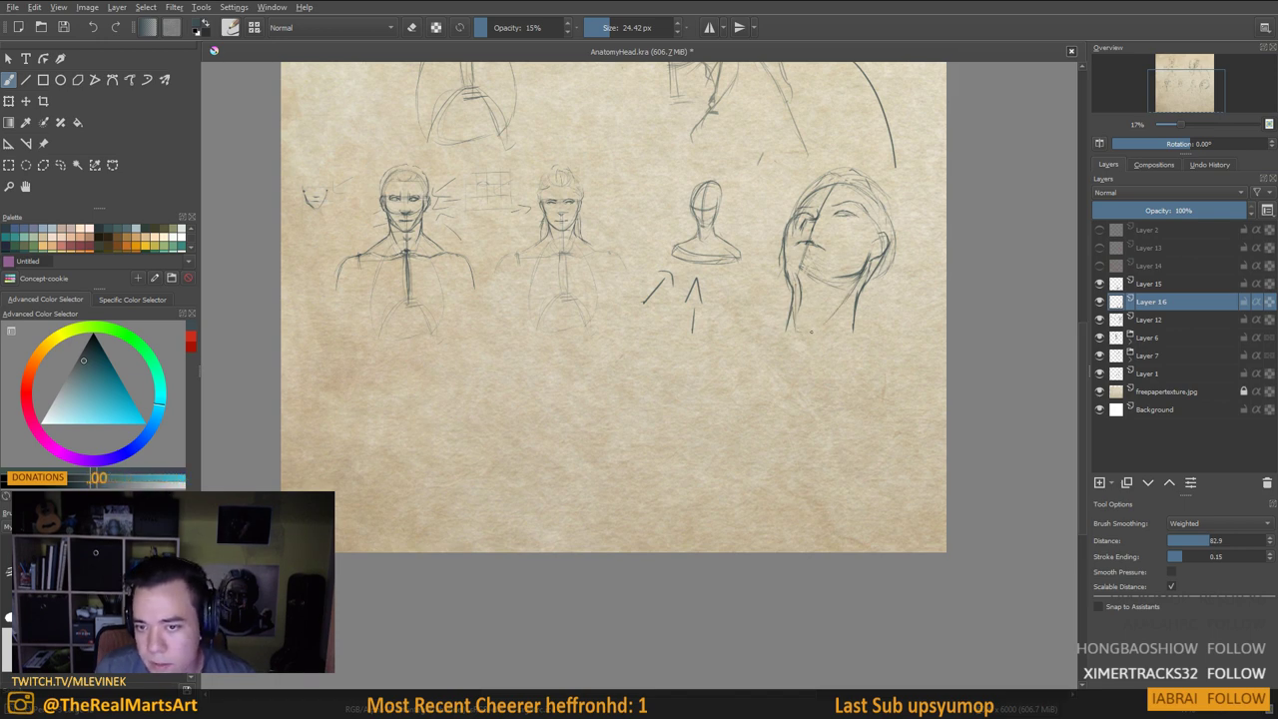
pyautogui.moveTo(821, 367); pyautogui.dragTo(831, 360)
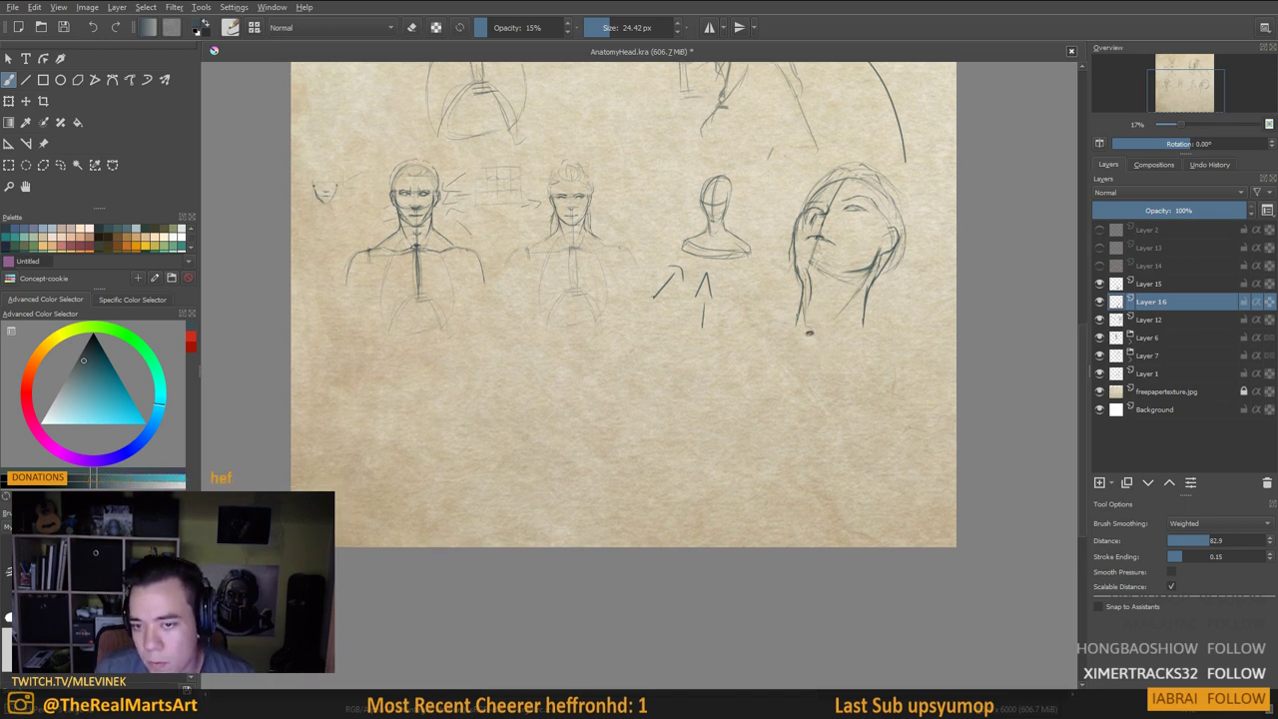
# Sketch the trapezius slopes, collarbones and shoulder lines extending outward from the angled head's neck
pyautogui.moveTo(805, 289); pyautogui.dragTo(782, 313)
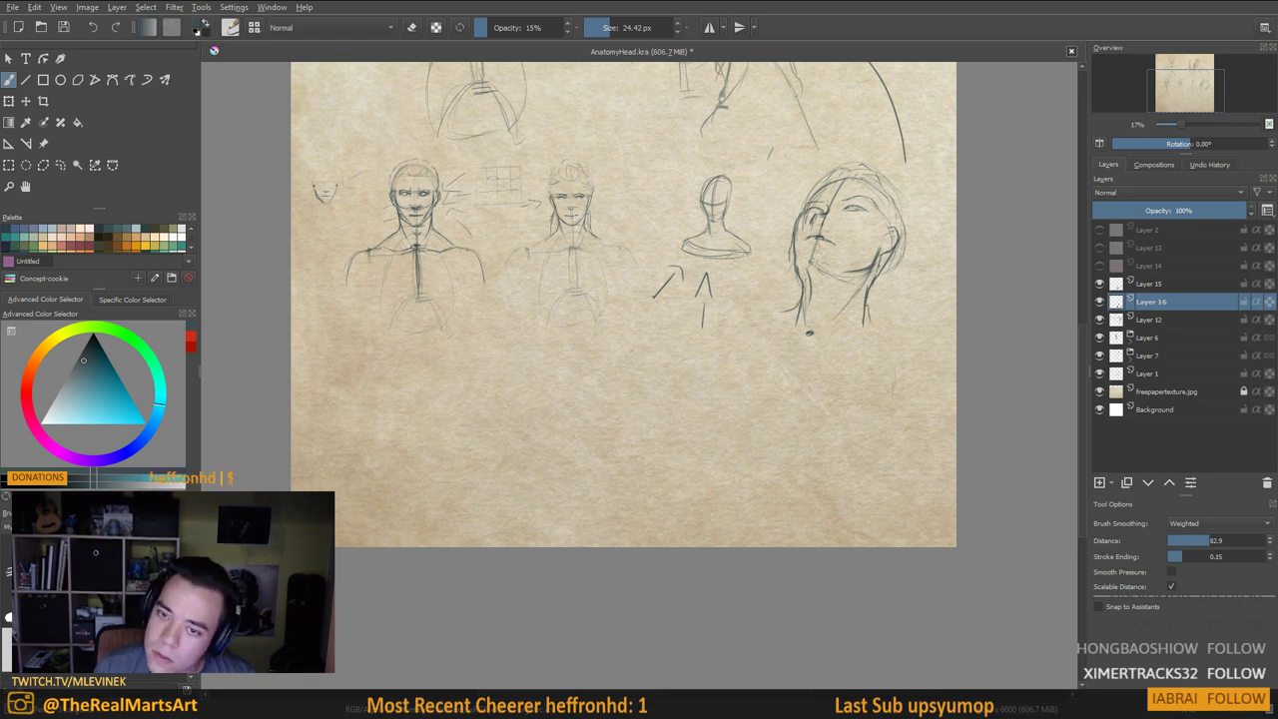
pyautogui.moveTo(867, 305)
pyautogui.mouseDown()
pyautogui.moveTo(892, 339)
pyautogui.moveTo(888, 370)
pyautogui.mouseUp()
pyautogui.moveTo(810, 334)
pyautogui.mouseDown()
pyautogui.moveTo(822, 338)
pyautogui.moveTo(779, 322)
pyautogui.mouseUp()
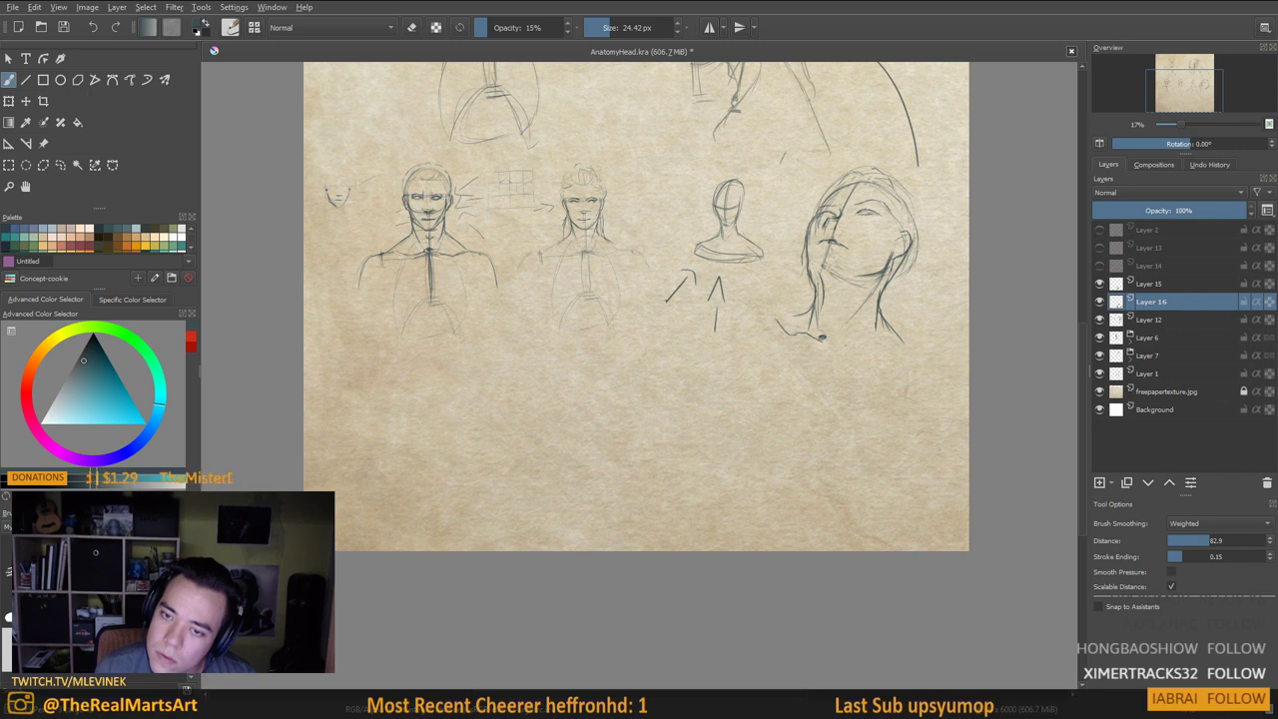
pyautogui.moveTo(849, 343)
pyautogui.mouseDown()
pyautogui.moveTo(904, 342)
pyautogui.moveTo(955, 388)
pyautogui.mouseUp()
pyautogui.moveTo(784, 321); pyautogui.dragTo(723, 333)
pyautogui.moveTo(819, 388)
pyautogui.mouseDown()
pyautogui.moveTo(805, 345)
pyautogui.moveTo(765, 390)
pyautogui.moveTo(755, 449)
pyautogui.mouseUp()
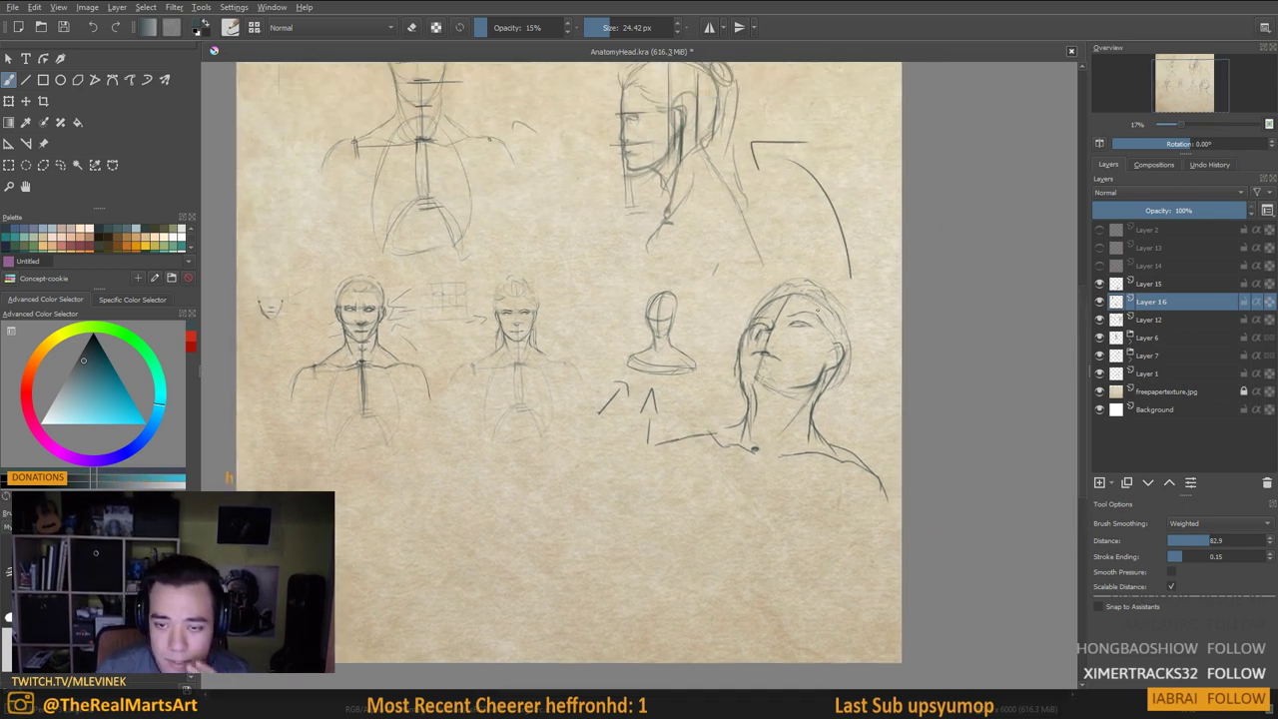
# Darken the nose and mouth of the upturned face and thicken the hair outline over the crown and behind the ear
pyautogui.moveTo(833, 306)
pyautogui.mouseDown()
pyautogui.moveTo(854, 374)
pyautogui.moveTo(826, 393)
pyautogui.mouseUp()
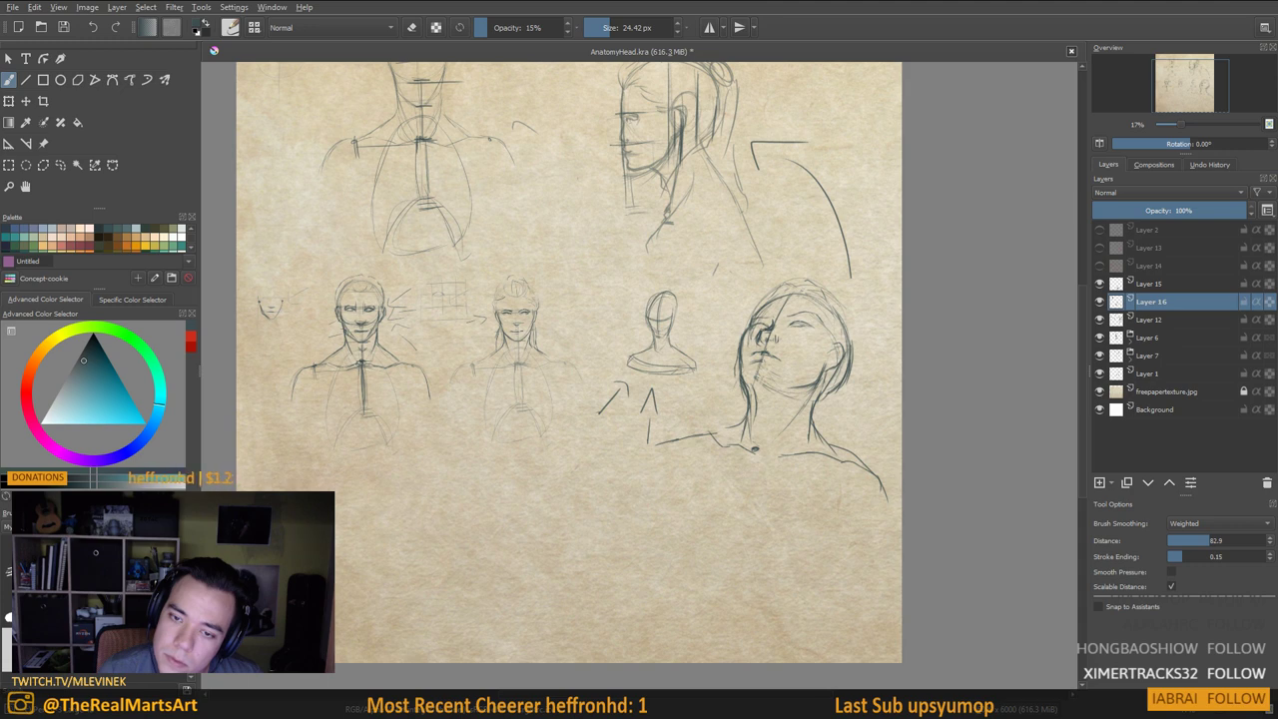
pyautogui.moveTo(788, 360); pyautogui.dragTo(790, 362)
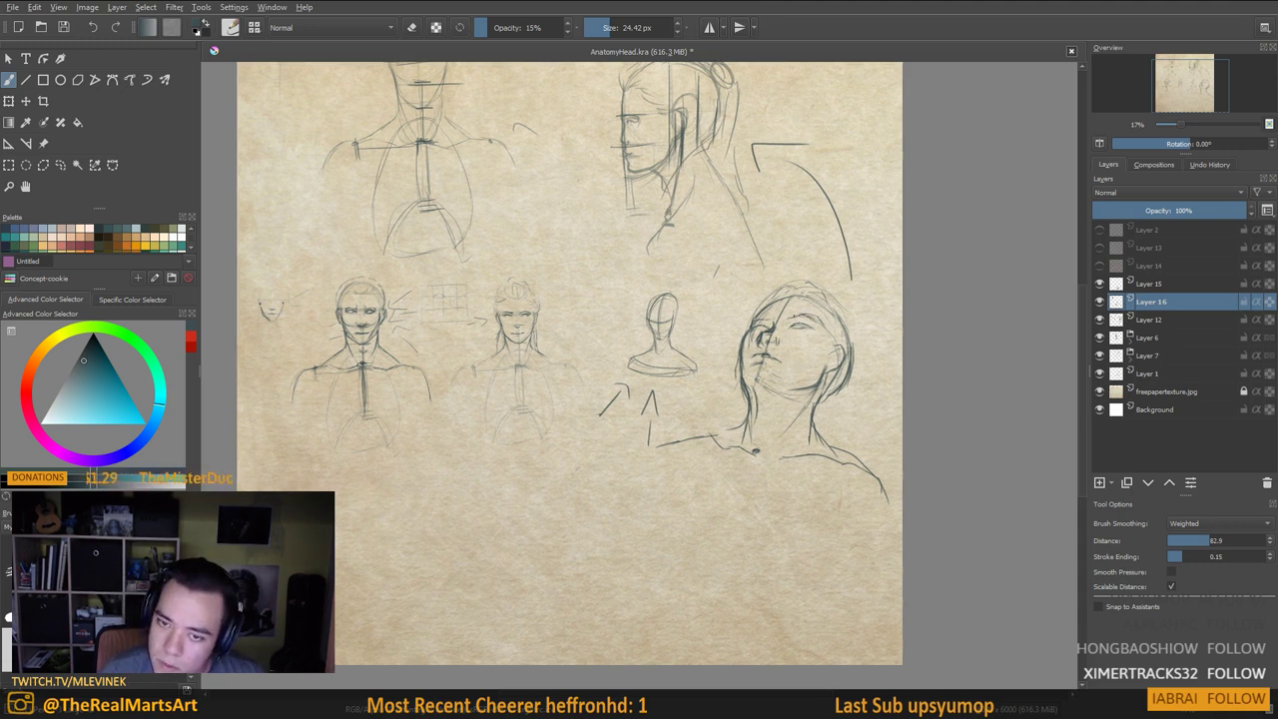
pyautogui.moveTo(802, 325)
pyautogui.mouseDown()
pyautogui.moveTo(761, 291)
pyautogui.moveTo(774, 289)
pyautogui.mouseUp()
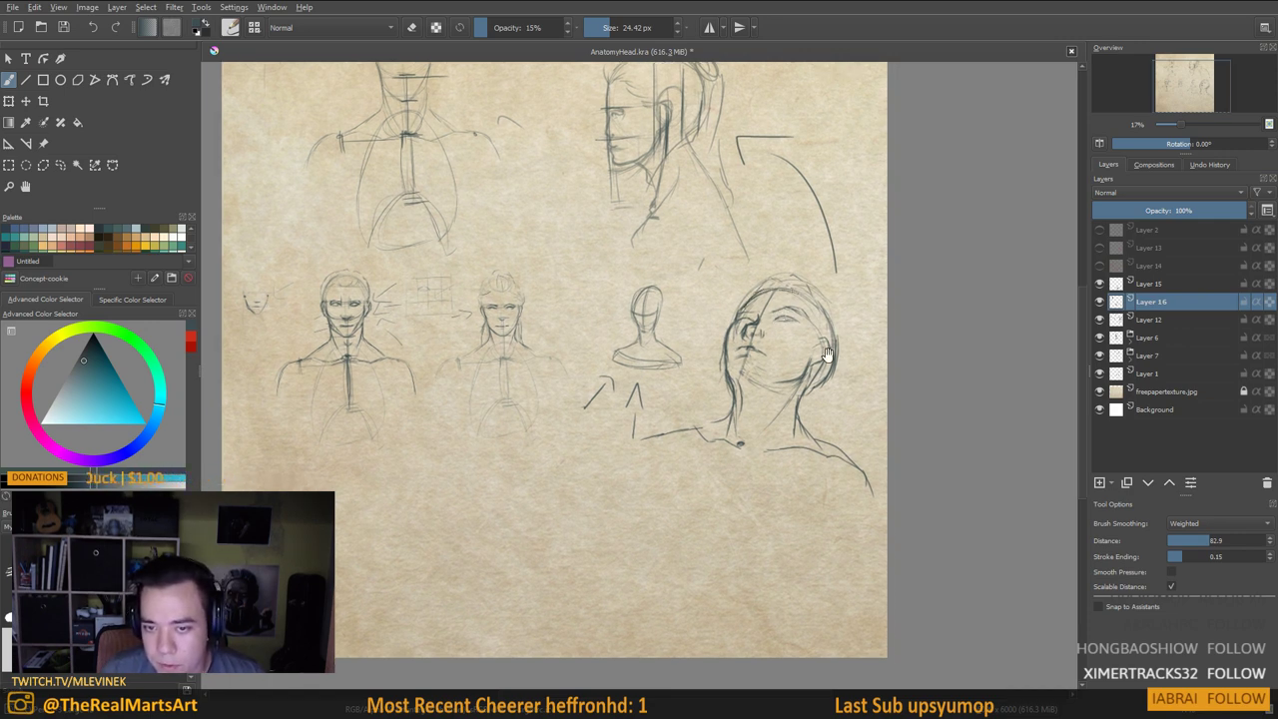
pyautogui.moveTo(828, 356); pyautogui.dragTo(822, 345)
pyautogui.moveTo(745, 283)
pyautogui.mouseDown()
pyautogui.moveTo(758, 267)
pyautogui.moveTo(776, 273)
pyautogui.moveTo(817, 294)
pyautogui.moveTo(833, 322)
pyautogui.mouseUp()
pyautogui.moveTo(831, 335); pyautogui.dragTo(823, 324)
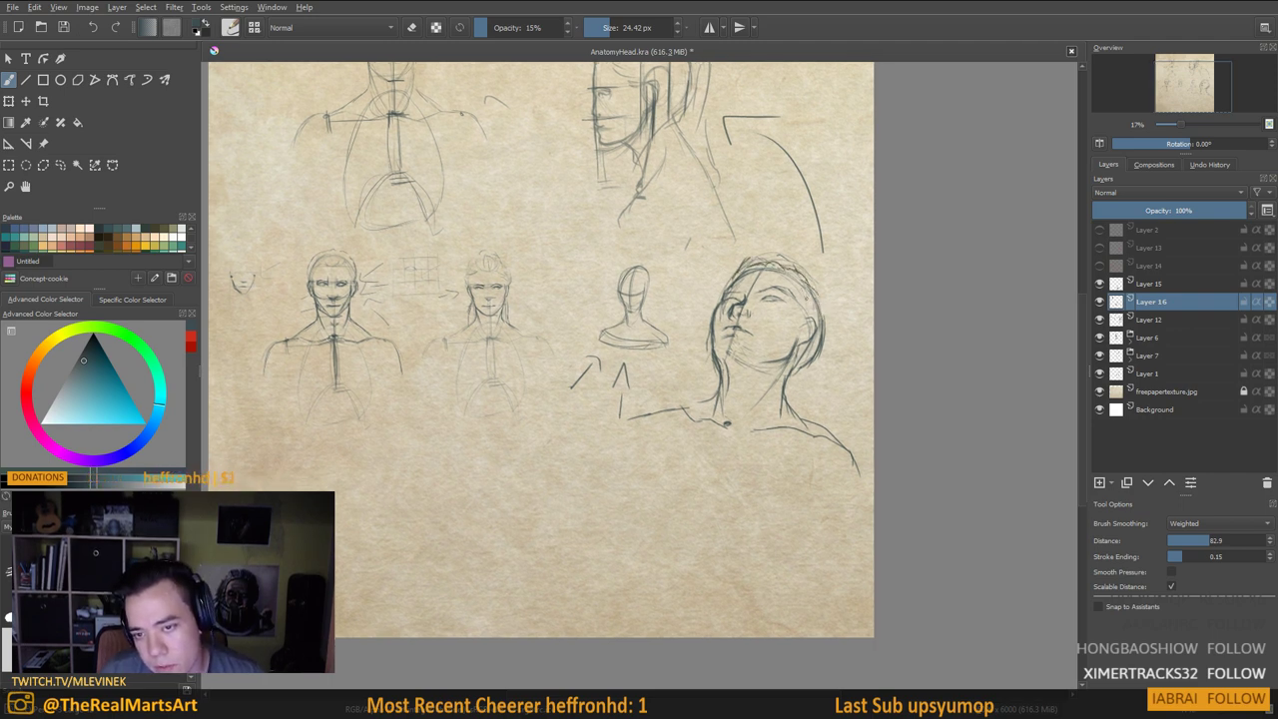
# Draw long hair strands falling from behind the ear and along both sides of the neck to the shoulders
pyautogui.moveTo(805, 322)
pyautogui.mouseDown()
pyautogui.moveTo(826, 302)
pyautogui.moveTo(821, 406)
pyautogui.mouseUp()
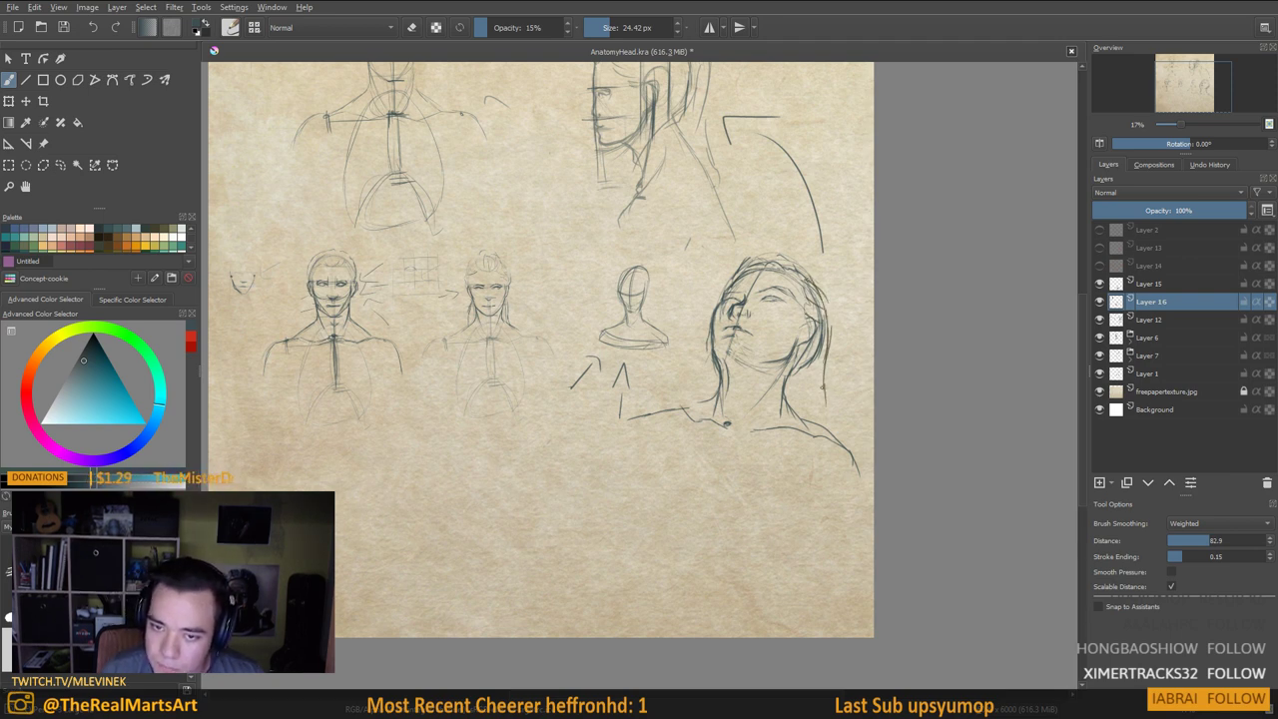
pyautogui.moveTo(808, 350); pyautogui.dragTo(812, 419)
pyautogui.moveTo(796, 375); pyautogui.dragTo(786, 416)
pyautogui.moveTo(831, 399); pyautogui.dragTo(843, 437)
pyautogui.moveTo(716, 363); pyautogui.dragTo(691, 405)
pyautogui.moveTo(710, 378); pyautogui.dragTo(688, 410)
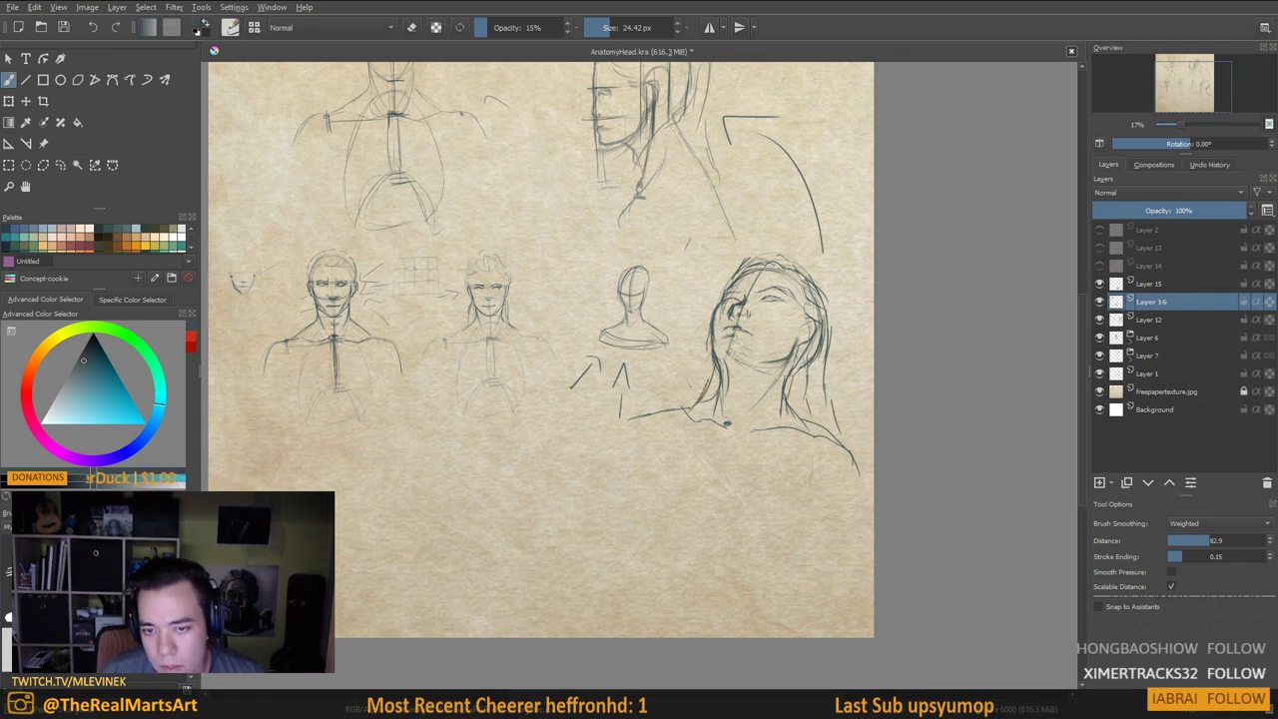
pyautogui.moveTo(723, 479); pyautogui.dragTo(734, 491)
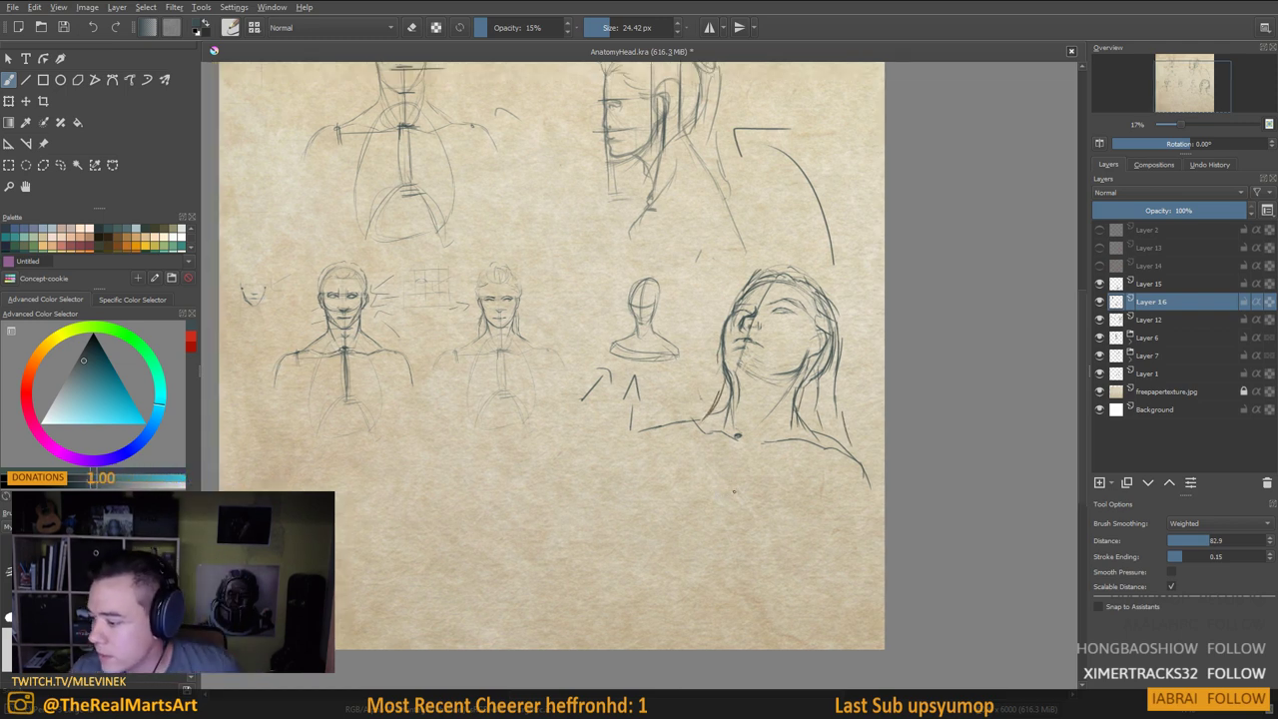
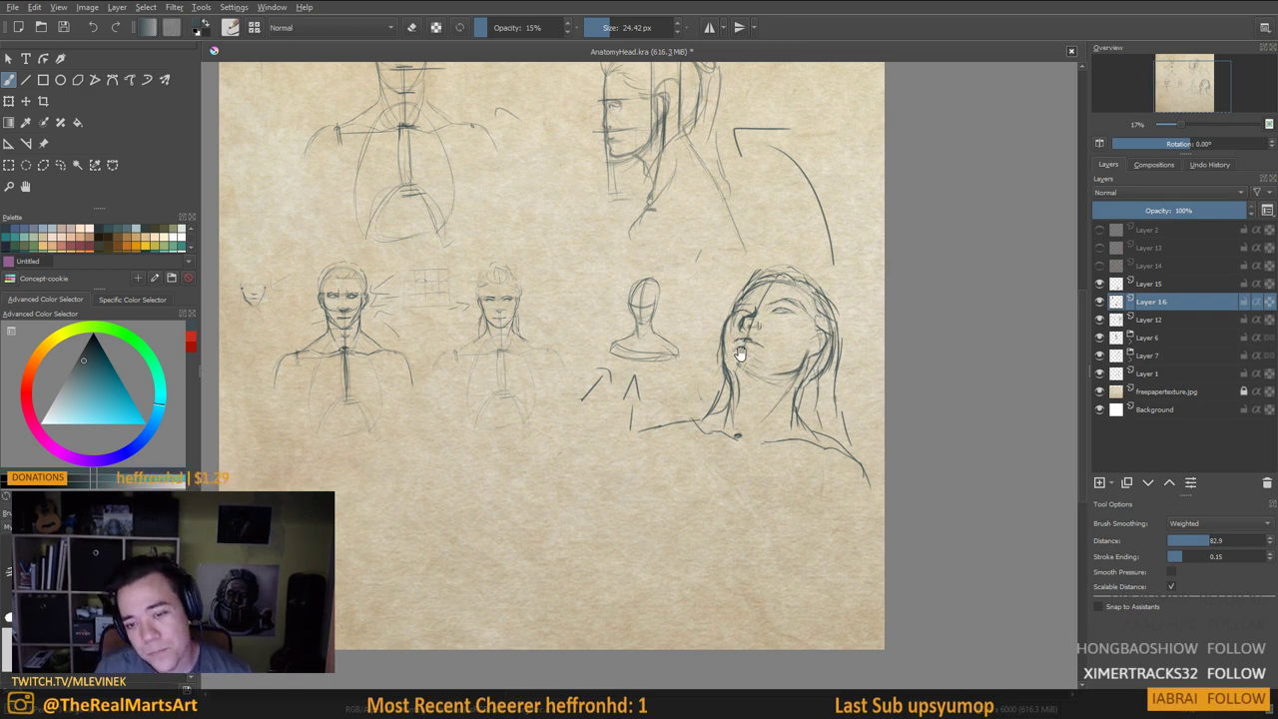
# Review the upturned angled head against the side-view head and the other studies on the page
pyautogui.moveTo(765, 349)
pyautogui.mouseDown()
pyautogui.moveTo(890, 365)
pyautogui.moveTo(889, 406)
pyautogui.moveTo(924, 374)
pyautogui.moveTo(889, 399)
pyautogui.mouseUp()
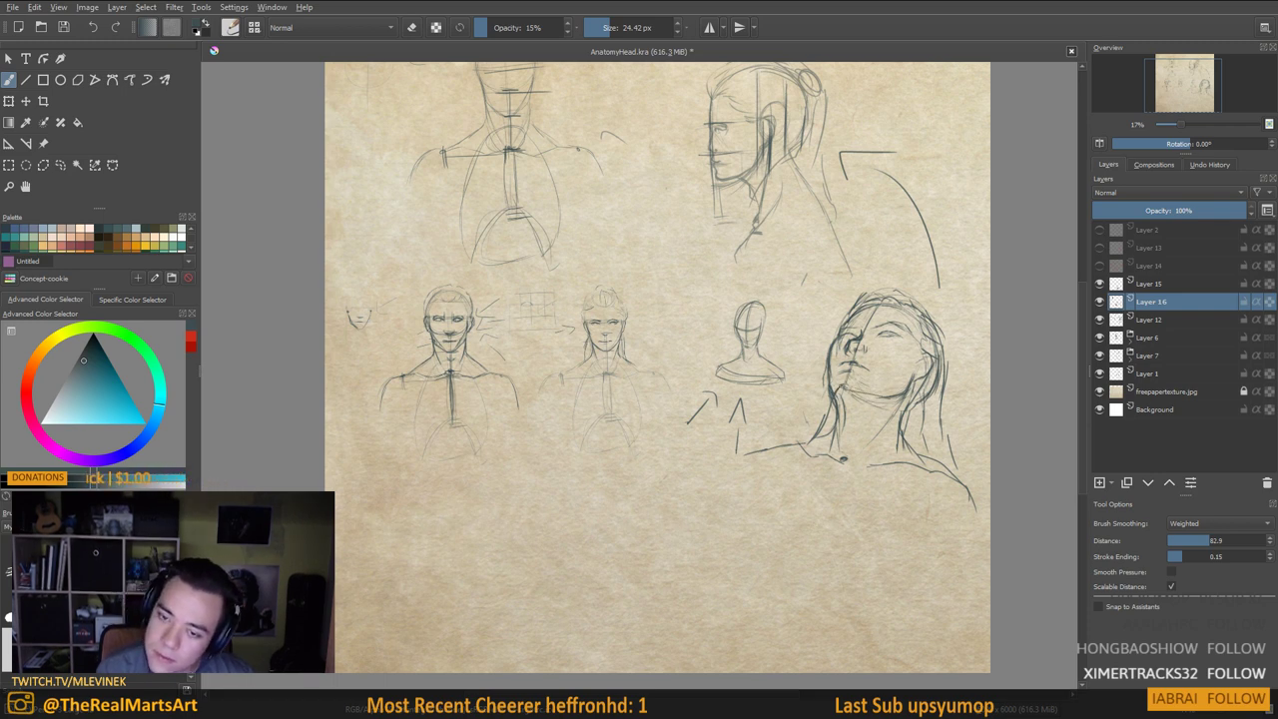
pyautogui.moveTo(845, 388)
pyautogui.mouseDown()
pyautogui.moveTo(893, 401)
pyautogui.moveTo(893, 383)
pyautogui.mouseUp()
pyautogui.moveTo(875, 338); pyautogui.dragTo(909, 340)
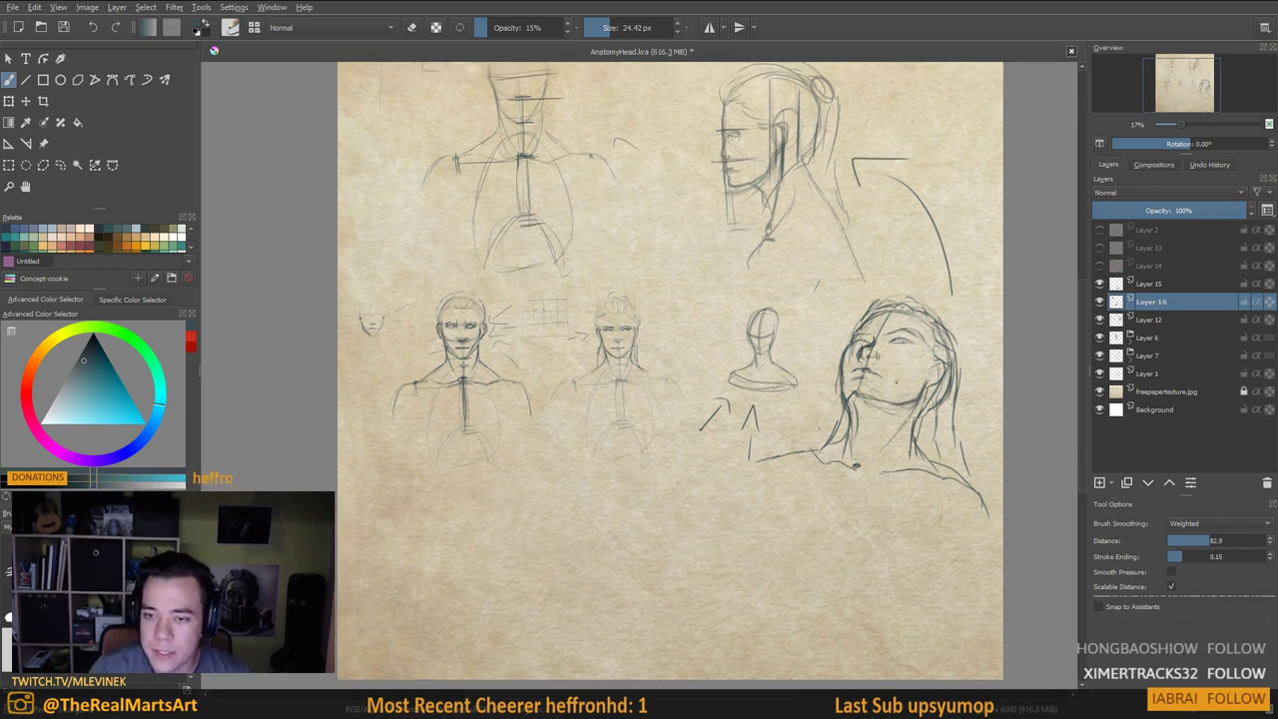
pyautogui.scroll(1, 896, 380)
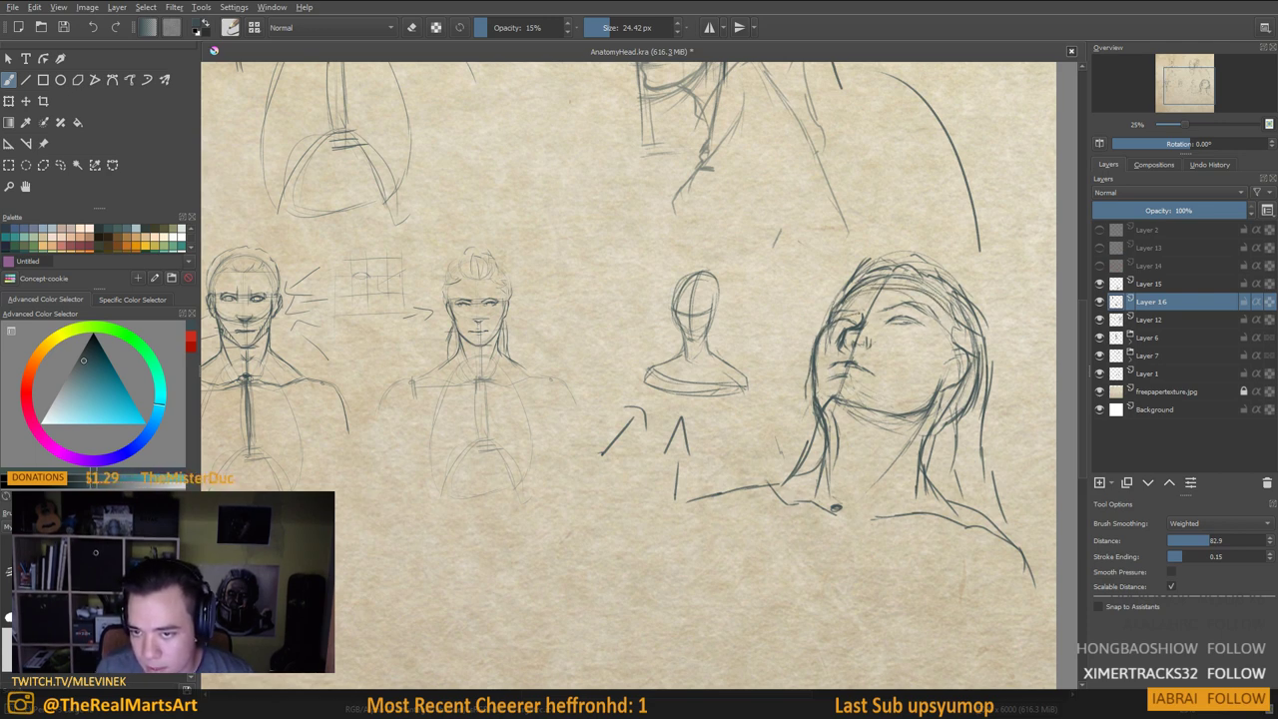
pyautogui.moveTo(873, 232); pyautogui.dragTo(871, 501)
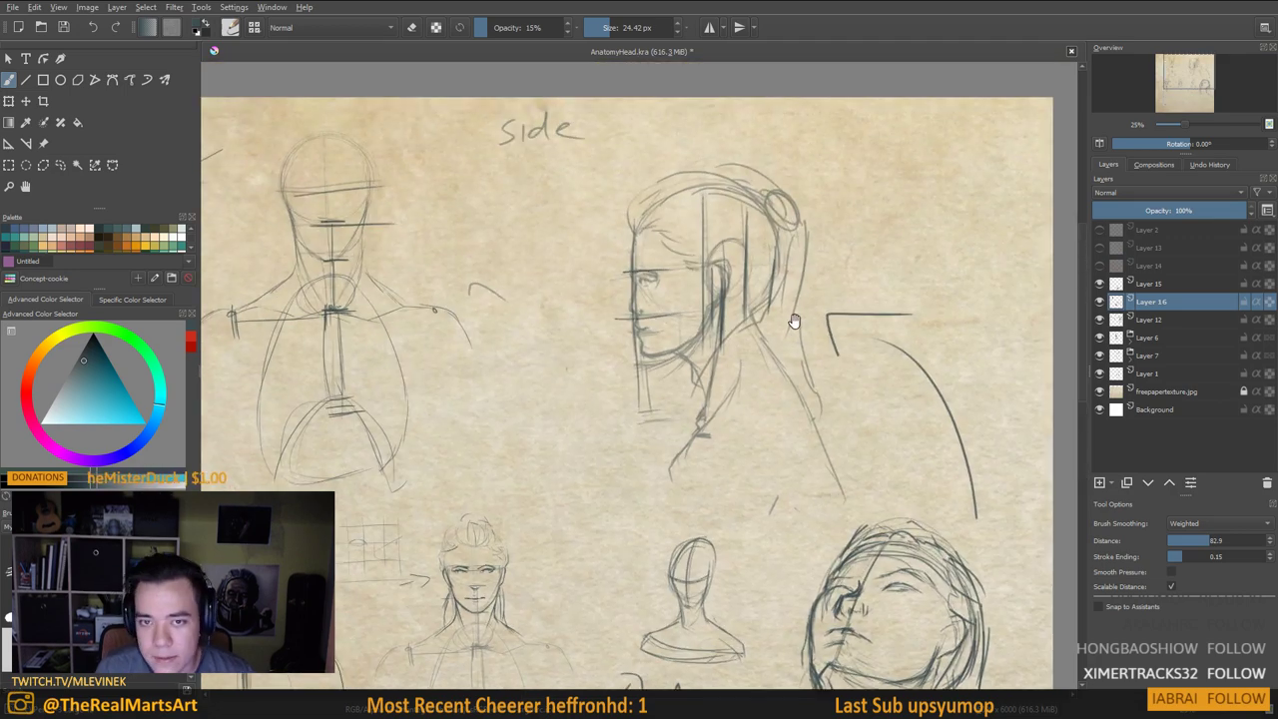
pyautogui.moveTo(716, 269); pyautogui.dragTo(959, 271)
pyautogui.moveTo(916, 456); pyautogui.dragTo(723, 330)
pyautogui.moveTo(867, 514); pyautogui.dragTo(902, 405)
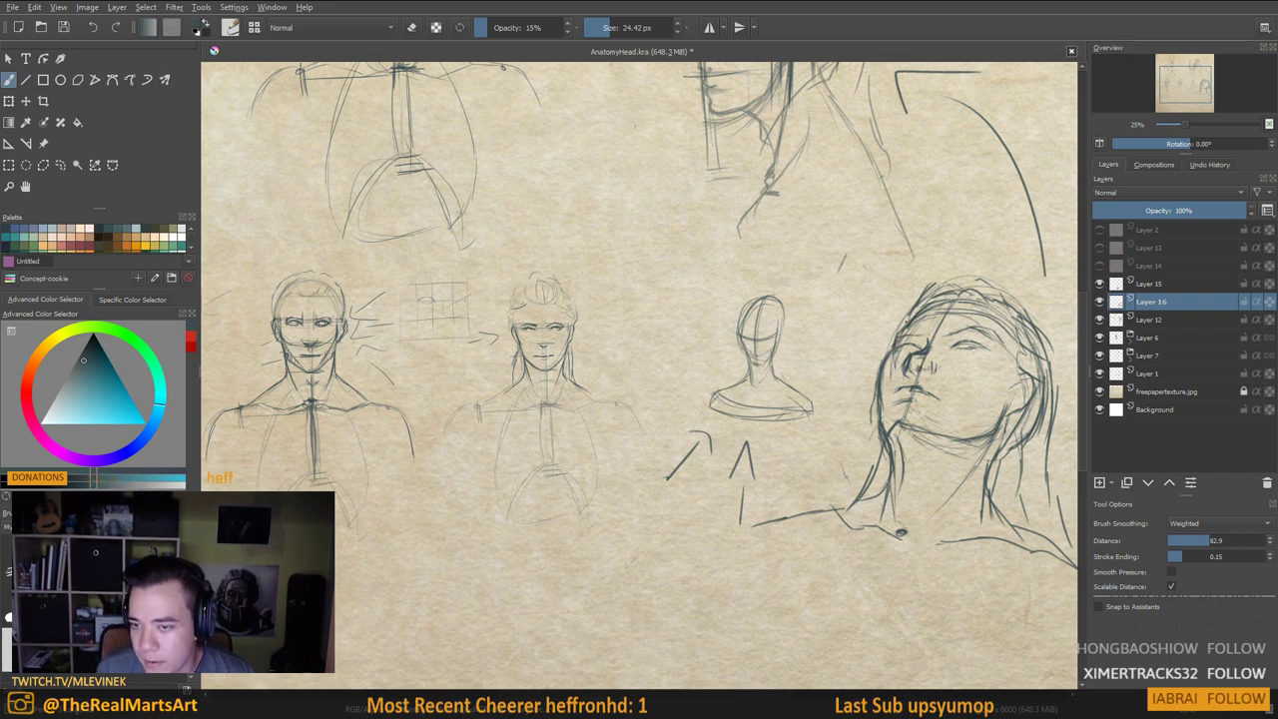
# Add a new layer above Layer 16 and draw two red contour curves wrapping around the upturned head at brow and forehead level
pyautogui.click(190, 342)
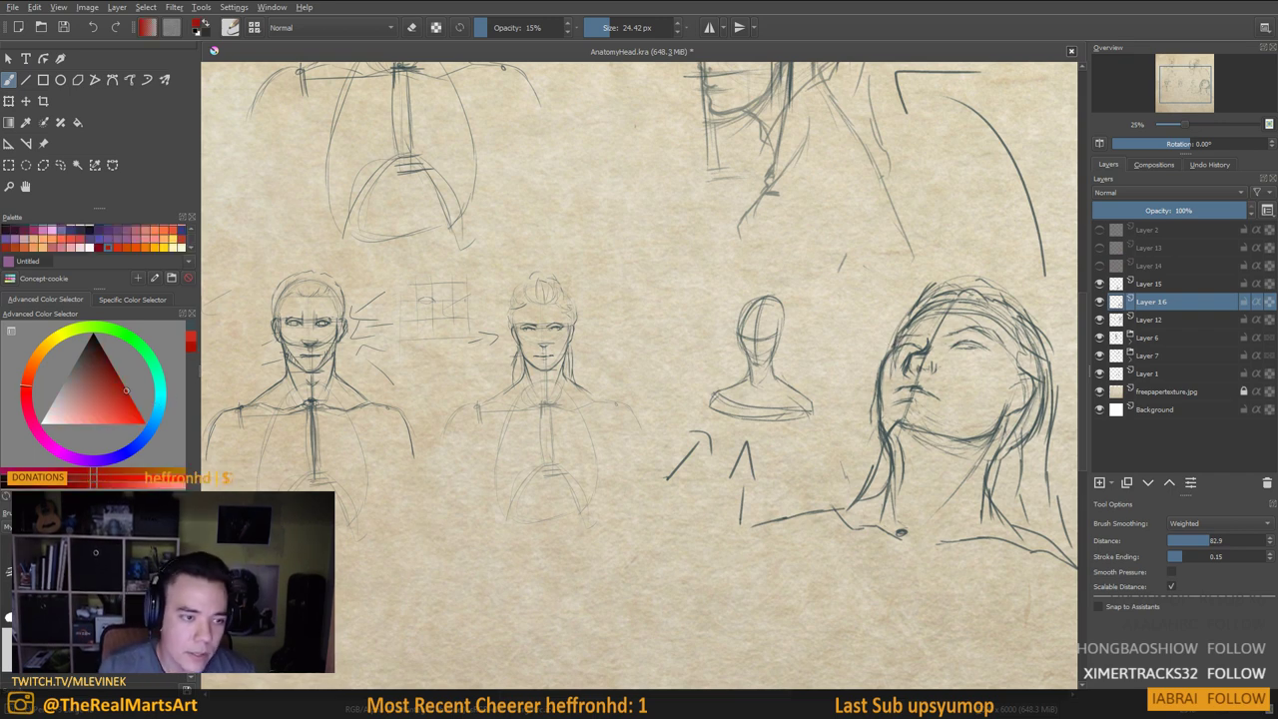
pyautogui.click(1100, 482)
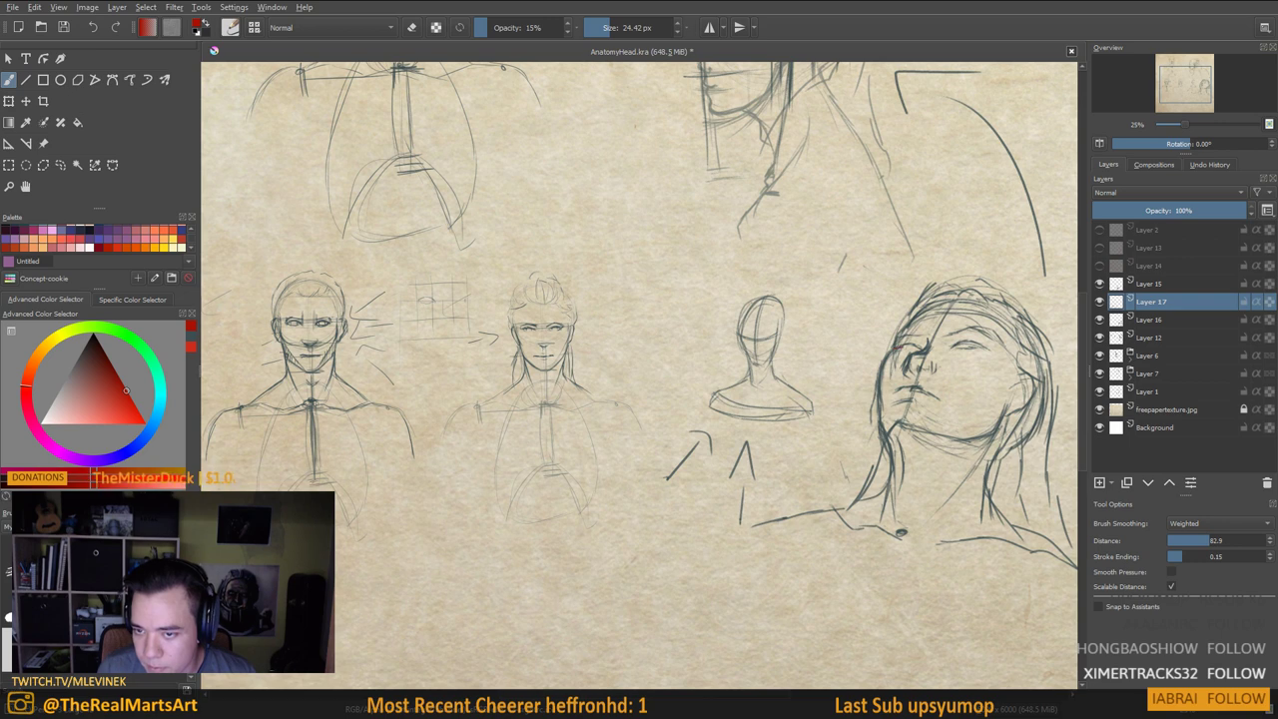
pyautogui.moveTo(905, 344)
pyautogui.mouseDown()
pyautogui.moveTo(970, 341)
pyautogui.moveTo(1015, 378)
pyautogui.mouseUp()
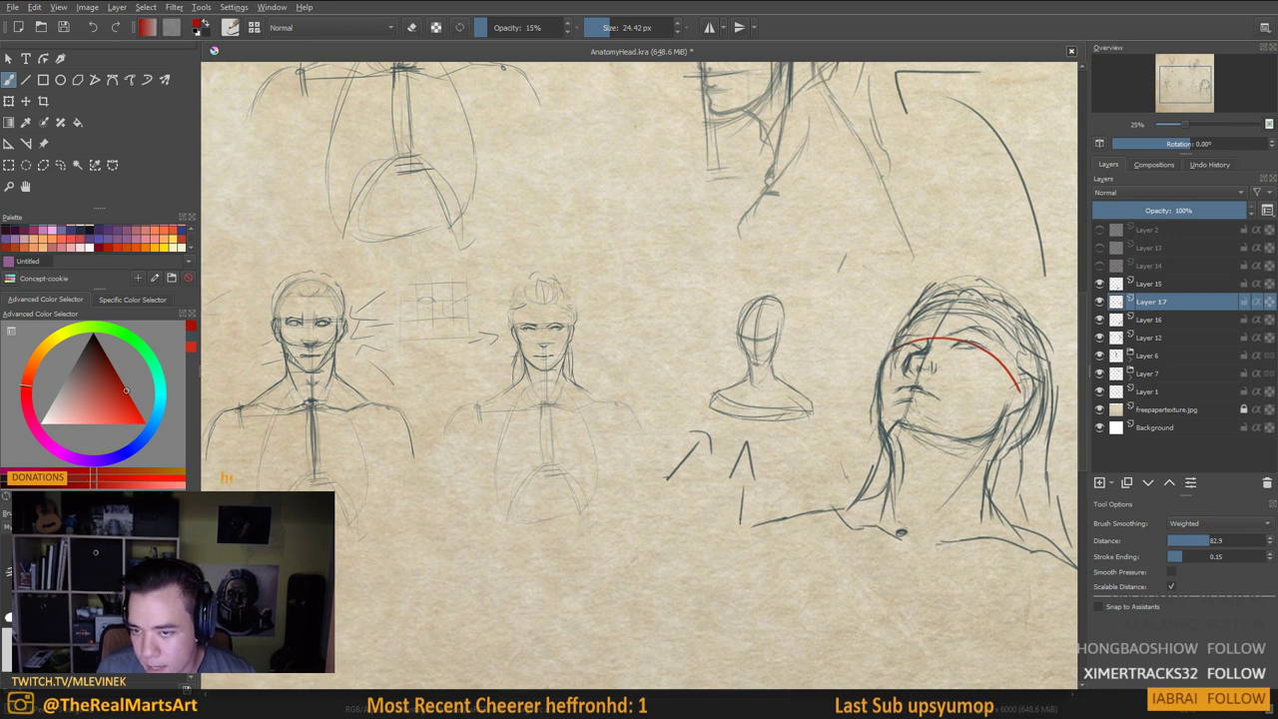
pyautogui.moveTo(897, 336)
pyautogui.mouseDown()
pyautogui.moveTo(967, 301)
pyautogui.moveTo(1018, 360)
pyautogui.mouseUp()
pyautogui.hotkey('ctrl', 'z')
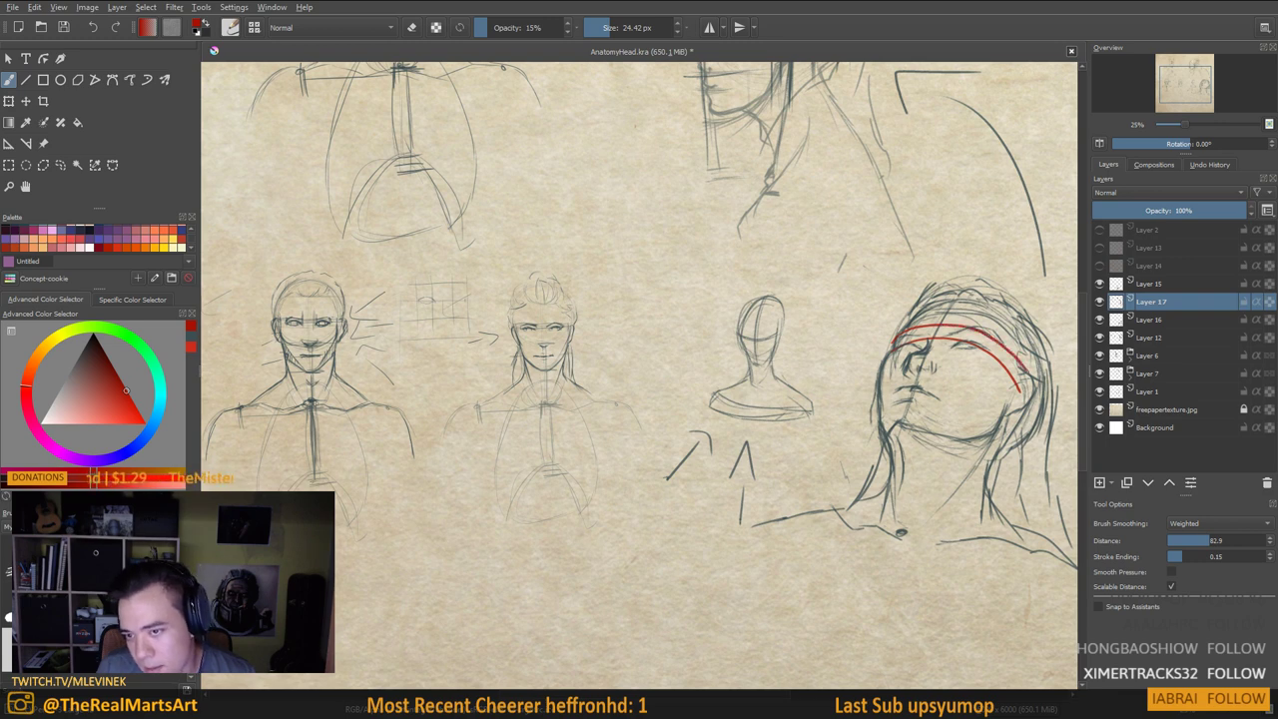
# Draw three red contour curves wrapping around the upturned face at the nose base, mouth and chin
pyautogui.moveTo(970, 430); pyautogui.dragTo(984, 397)
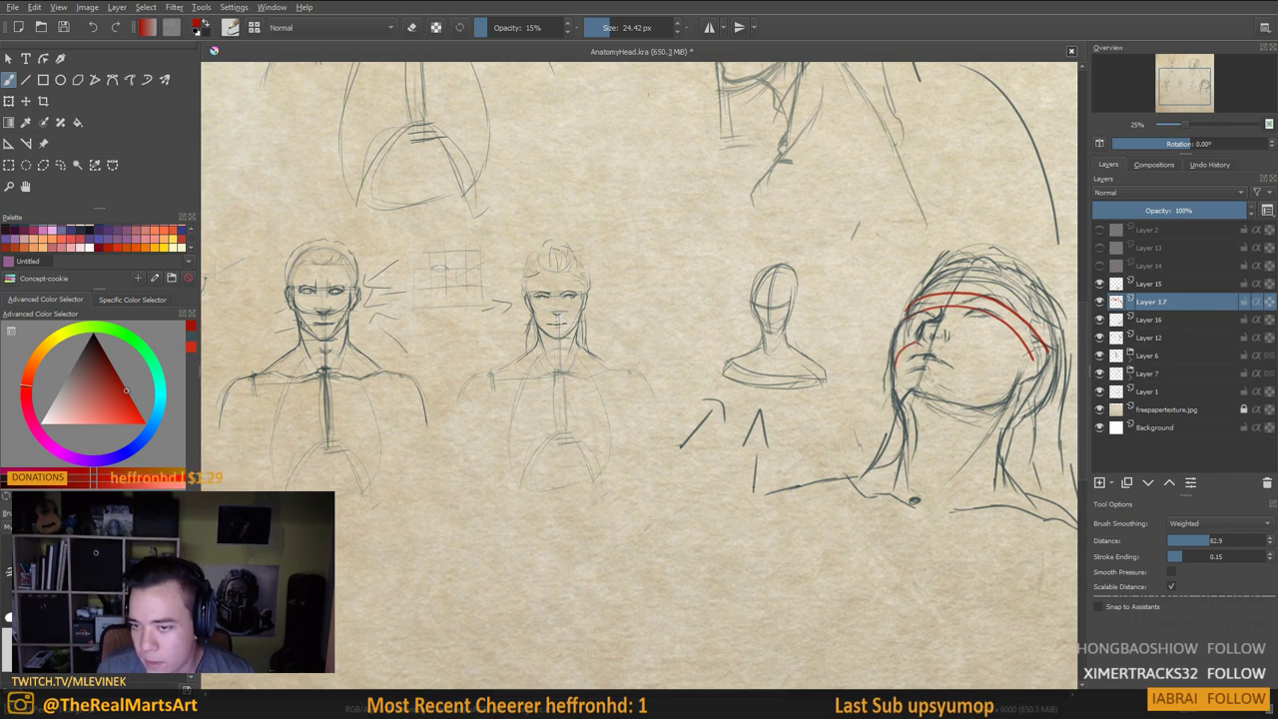
pyautogui.moveTo(917, 338)
pyautogui.mouseDown()
pyautogui.moveTo(959, 345)
pyautogui.moveTo(1017, 388)
pyautogui.moveTo(1035, 378)
pyautogui.moveTo(999, 391)
pyautogui.moveTo(1016, 364)
pyautogui.mouseUp()
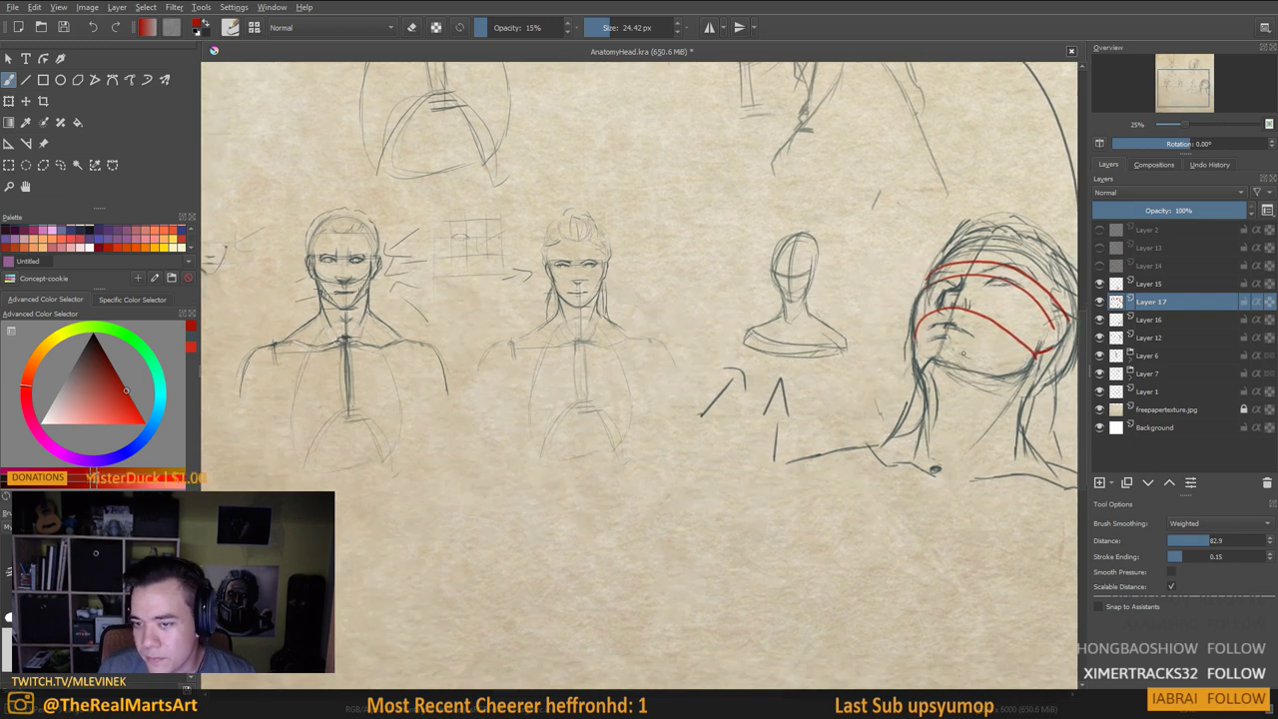
pyautogui.moveTo(918, 359)
pyautogui.mouseDown()
pyautogui.moveTo(949, 360)
pyautogui.moveTo(1013, 403)
pyautogui.mouseUp()
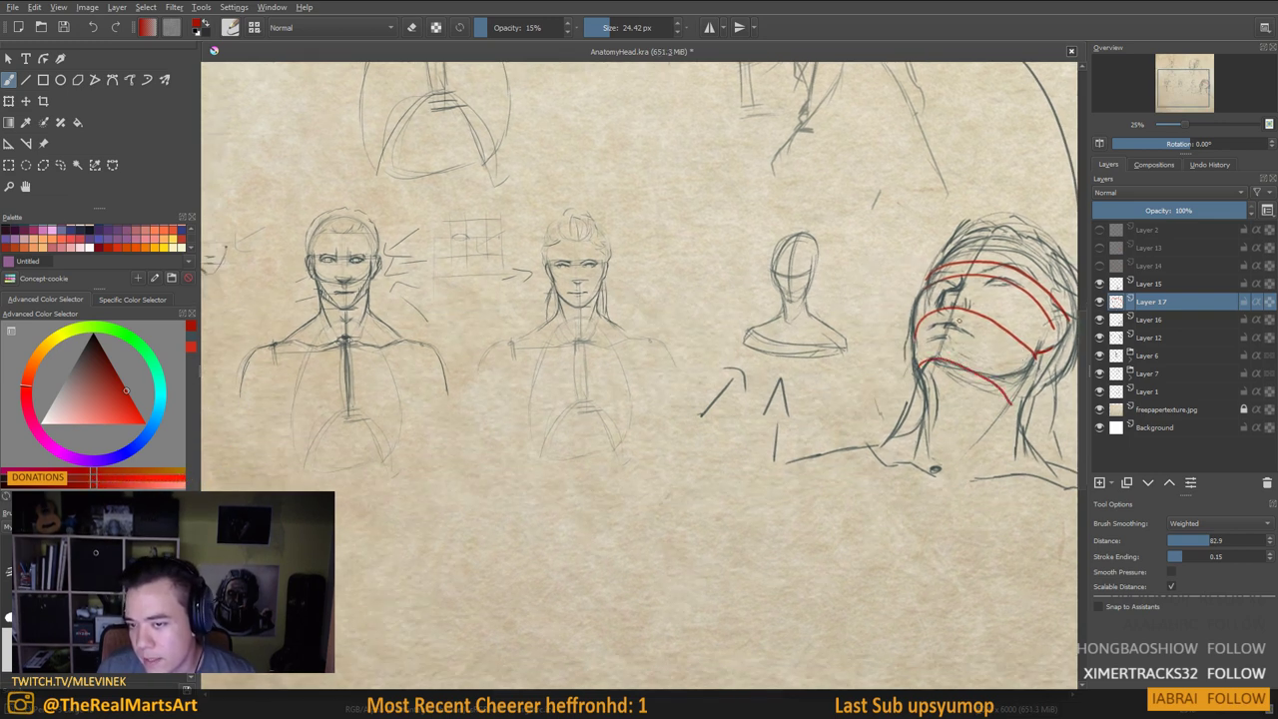
pyautogui.moveTo(917, 347)
pyautogui.mouseDown()
pyautogui.moveTo(961, 331)
pyautogui.moveTo(1002, 359)
pyautogui.mouseUp()
pyautogui.hotkey('ctrl', 'z')
pyautogui.moveTo(915, 343)
pyautogui.mouseDown()
pyautogui.moveTo(963, 330)
pyautogui.moveTo(1030, 382)
pyautogui.mouseUp()
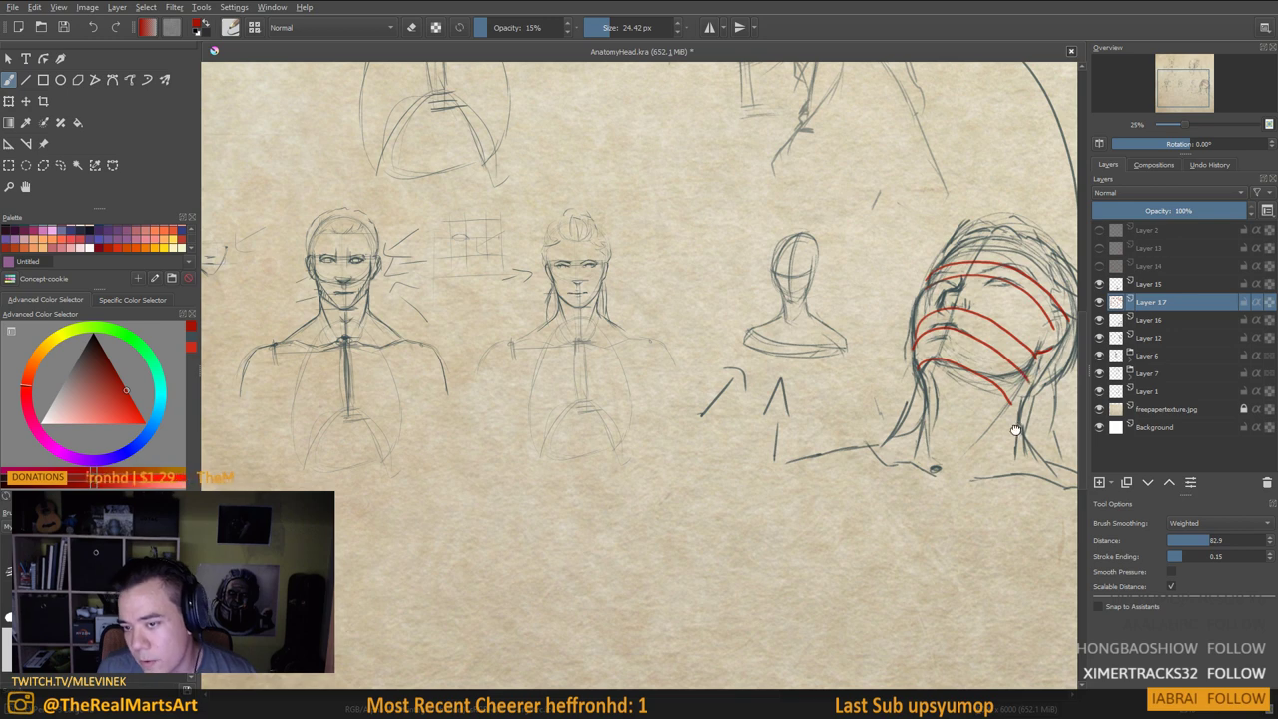
# Draw a red arrow below the collarbones pointing up at the head and add short red marks across the cheek between the contour curves
pyautogui.moveTo(1016, 432); pyautogui.dragTo(928, 452)
pyautogui.moveTo(872, 357); pyautogui.dragTo(868, 348)
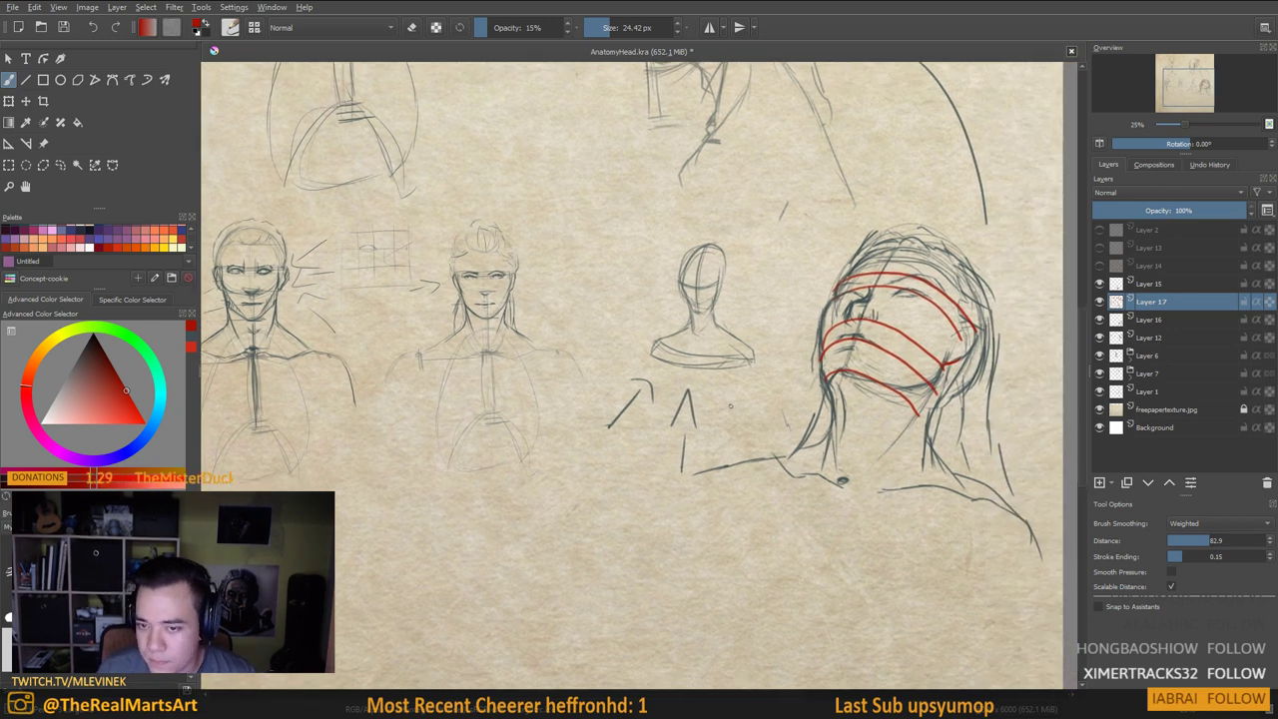
pyautogui.moveTo(905, 583)
pyautogui.mouseDown()
pyautogui.moveTo(901, 524)
pyautogui.moveTo(880, 620)
pyautogui.mouseUp()
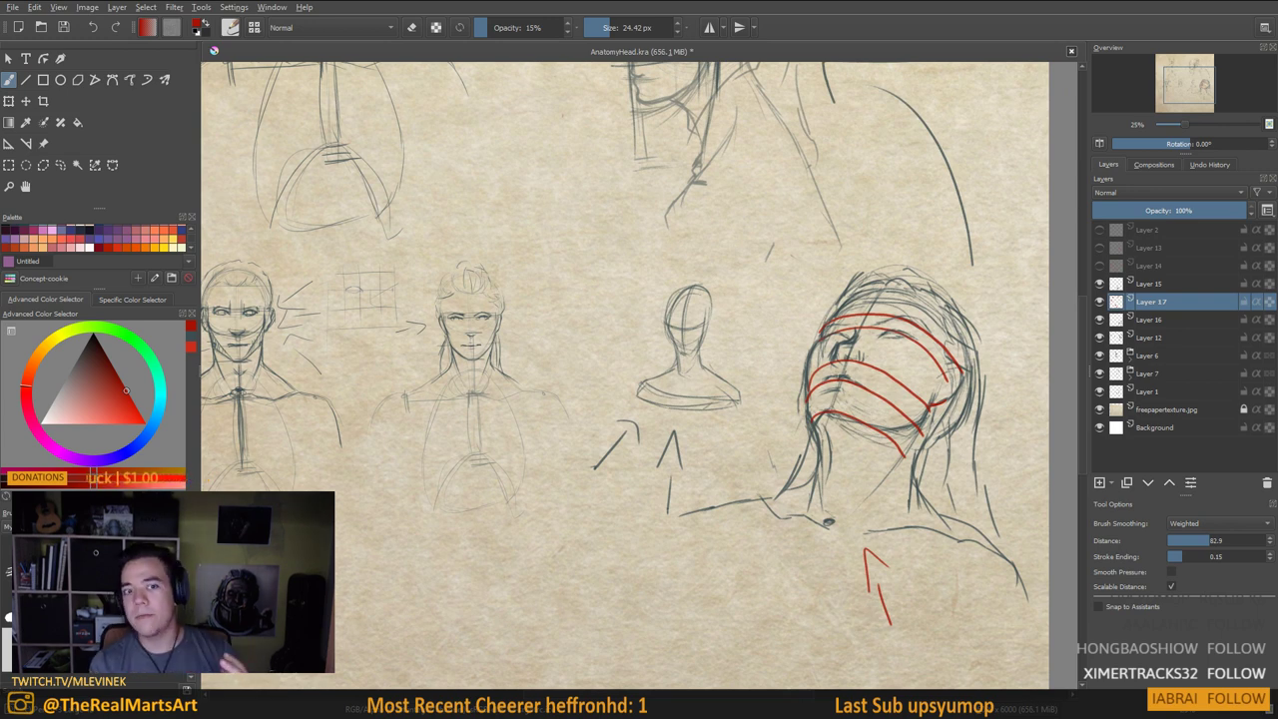
pyautogui.moveTo(799, 408)
pyautogui.mouseDown()
pyautogui.moveTo(826, 357)
pyautogui.moveTo(886, 363)
pyautogui.moveTo(896, 340)
pyautogui.moveTo(910, 345)
pyautogui.mouseUp()
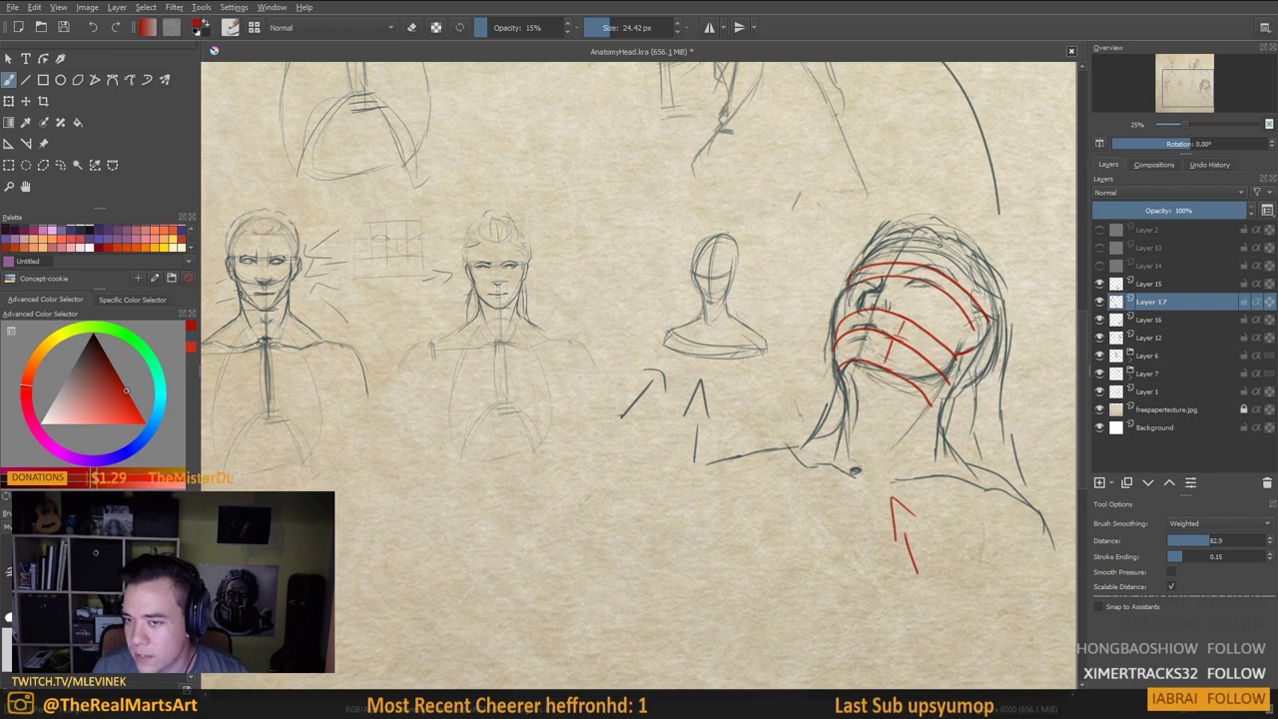
# Undo the last red tick strokes drawn between the guide curves across the lower face of the tilted head
pyautogui.moveTo(914, 304)
pyautogui.mouseDown()
pyautogui.moveTo(943, 266)
pyautogui.moveTo(925, 274)
pyautogui.moveTo(959, 270)
pyautogui.mouseUp()
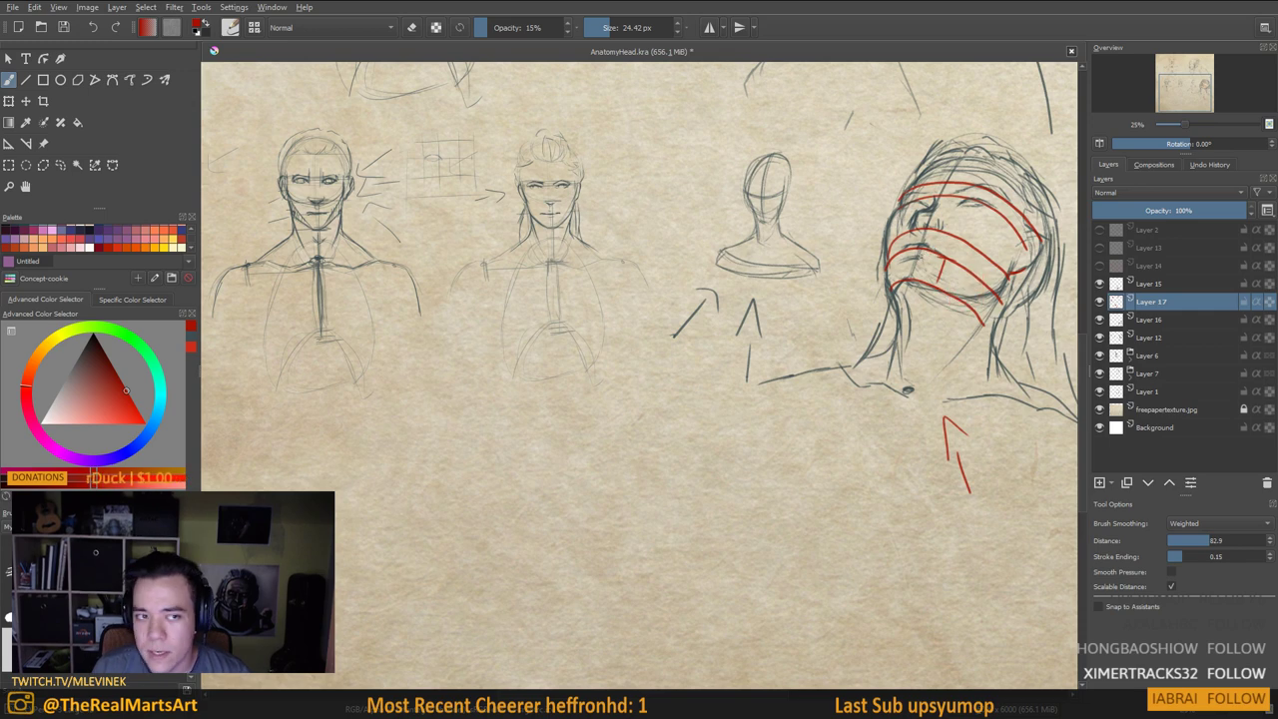
pyautogui.moveTo(935, 251); pyautogui.dragTo(860, 352)
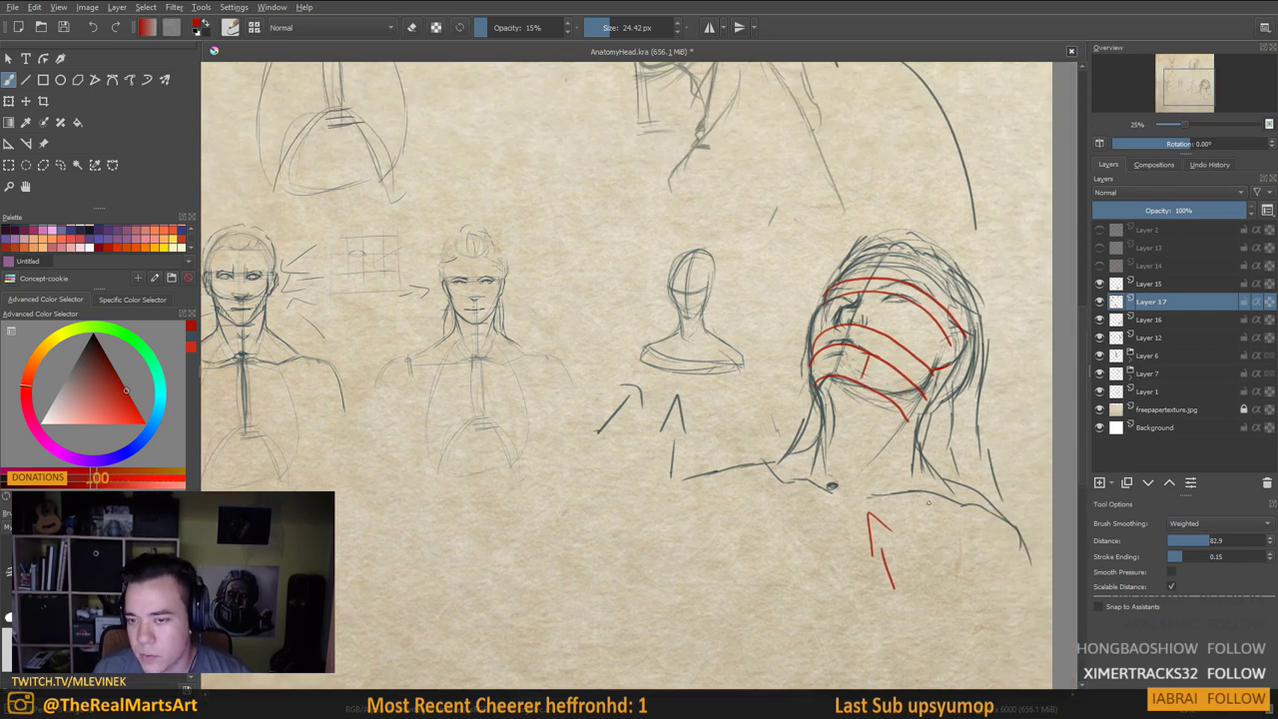
pyautogui.moveTo(928, 510)
pyautogui.mouseDown()
pyautogui.moveTo(949, 452)
pyautogui.moveTo(964, 477)
pyautogui.mouseUp()
pyautogui.hotkey('ctrl', 'z')
pyautogui.hotkey('ctrl', 'z')
pyautogui.hotkey('ctrl', 'z')
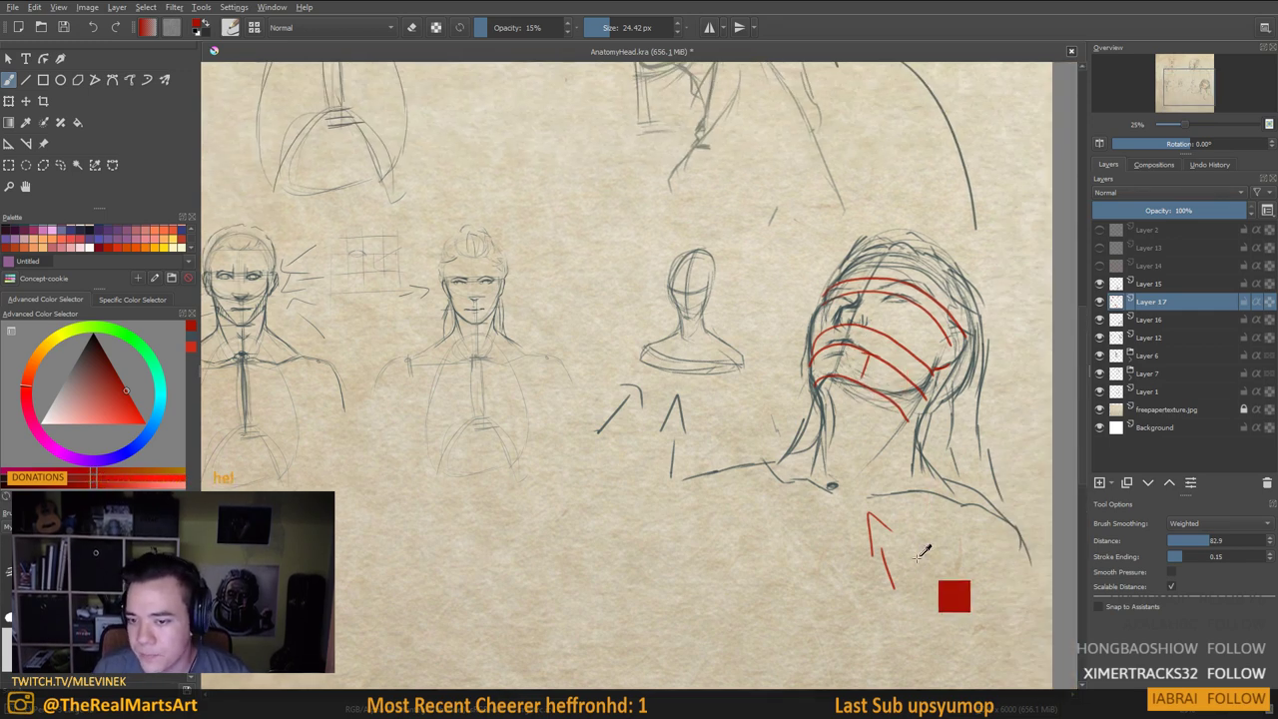
pyautogui.moveTo(918, 544); pyautogui.dragTo(906, 574)
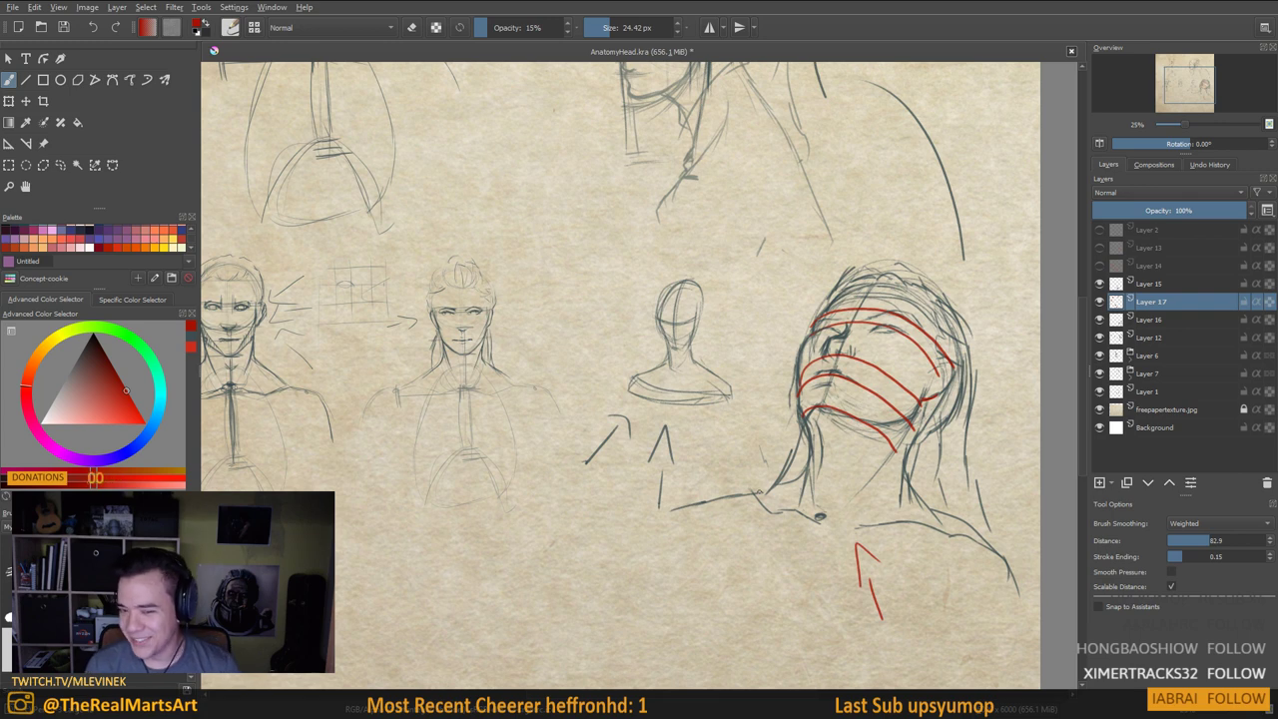
pyautogui.moveTo(912, 429); pyautogui.dragTo(918, 414)
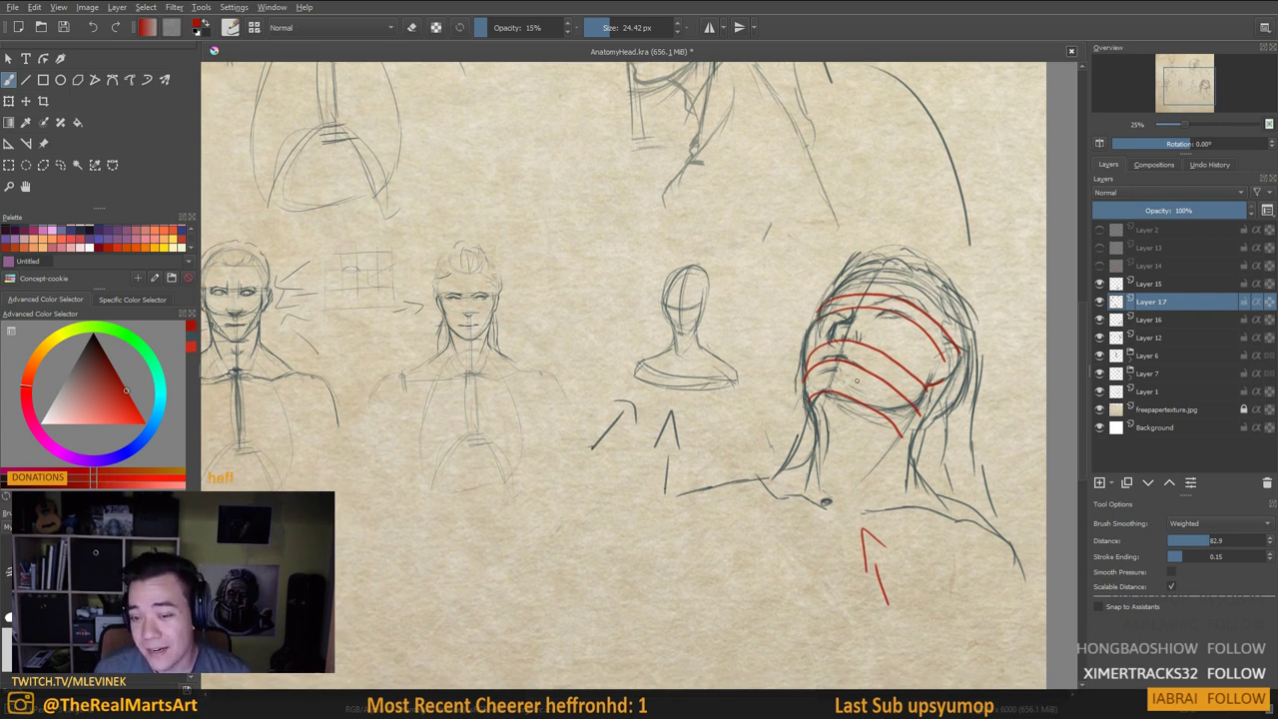
pyautogui.moveTo(859, 375); pyautogui.dragTo(871, 399)
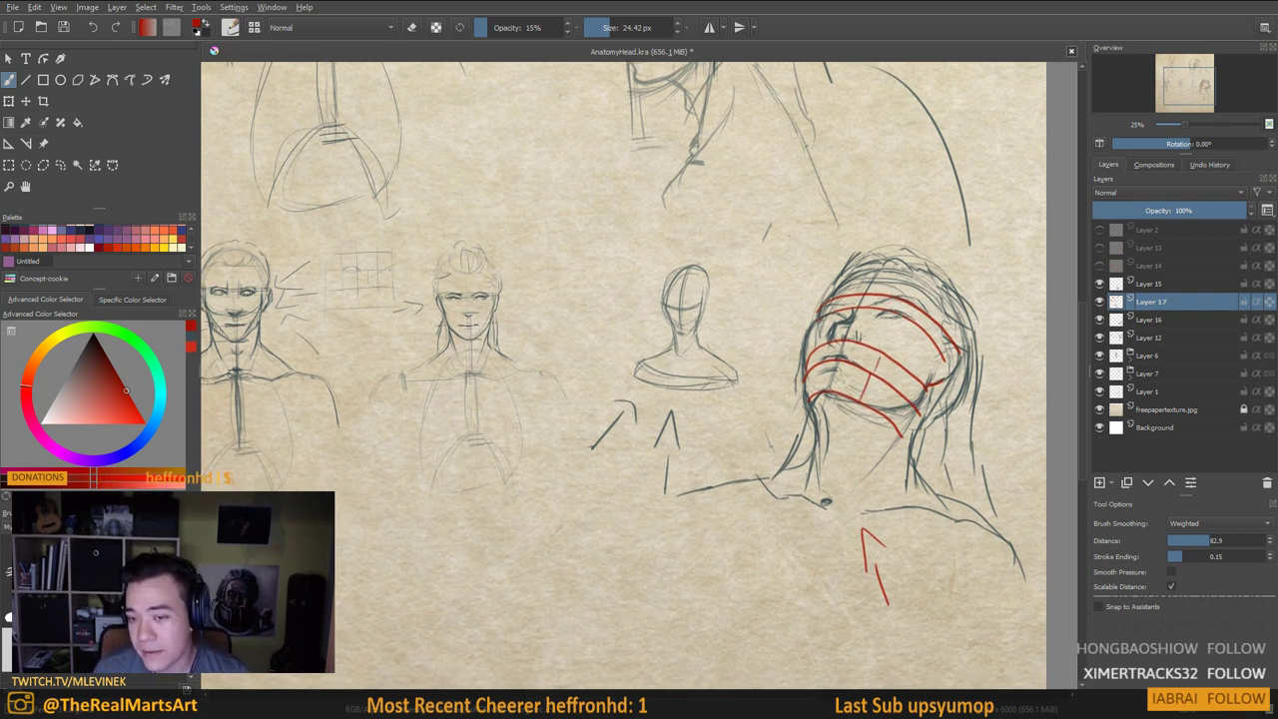
pyautogui.moveTo(900, 317); pyautogui.dragTo(883, 351)
pyautogui.hotkey('ctrl', 'z')
pyautogui.hotkey('ctrl', 'z')
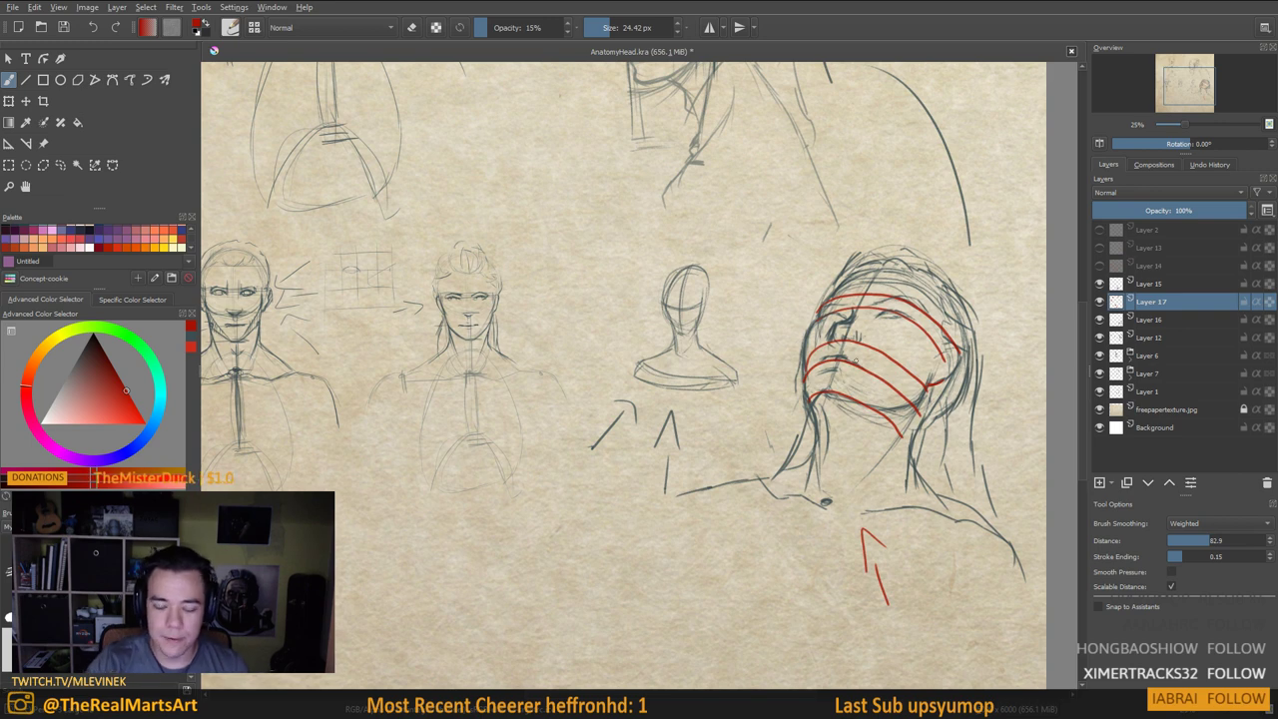
# Draw two short red connecting lines with end ticks between the three lower guide curves, marking the mouth and chin spacing
pyautogui.moveTo(891, 400)
pyautogui.mouseDown()
pyautogui.moveTo(867, 391)
pyautogui.moveTo(815, 420)
pyautogui.mouseUp()
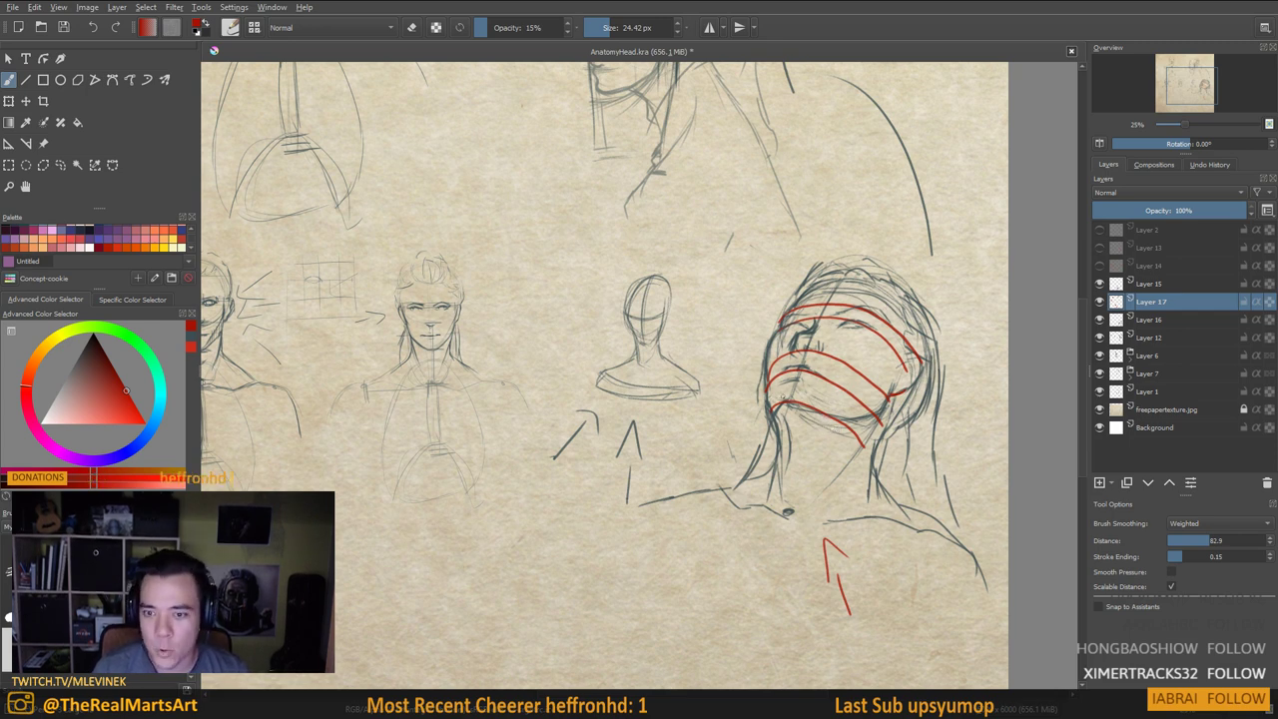
pyautogui.moveTo(824, 406); pyautogui.dragTo(825, 408)
pyautogui.moveTo(840, 426)
pyautogui.mouseDown()
pyautogui.moveTo(852, 368)
pyautogui.moveTo(876, 390)
pyautogui.mouseUp()
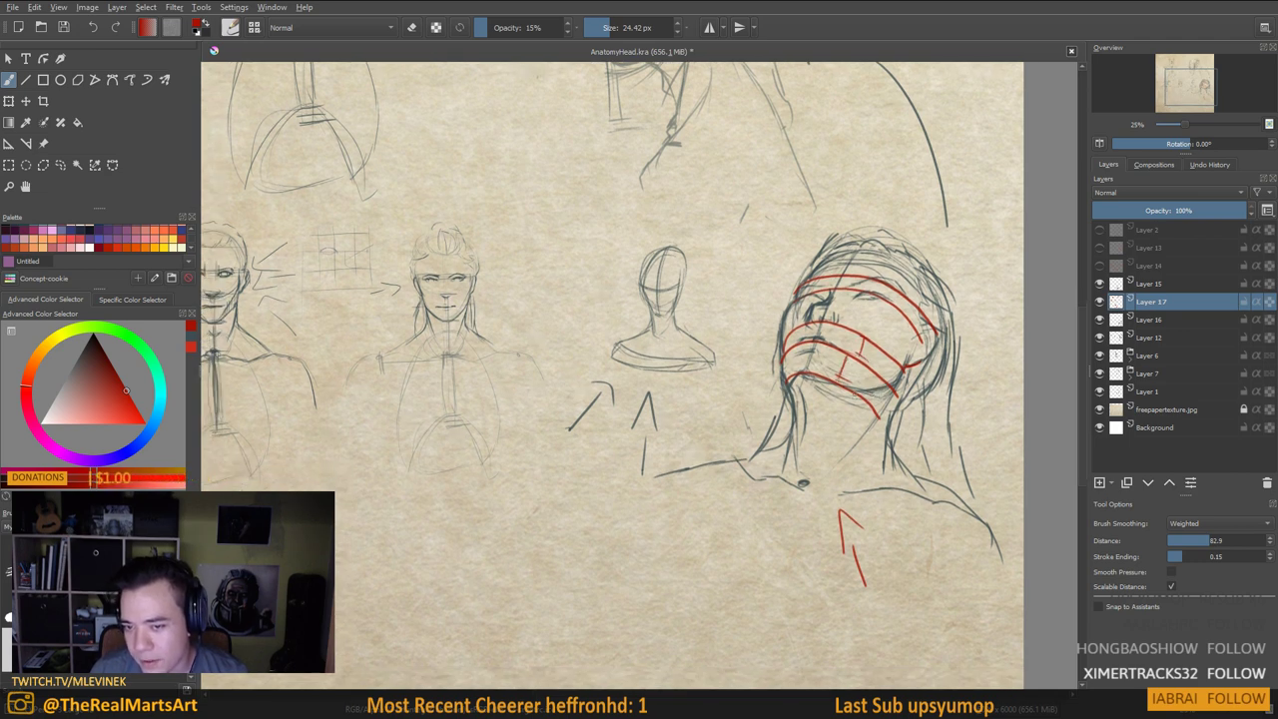
pyautogui.moveTo(821, 397); pyautogui.dragTo(857, 394)
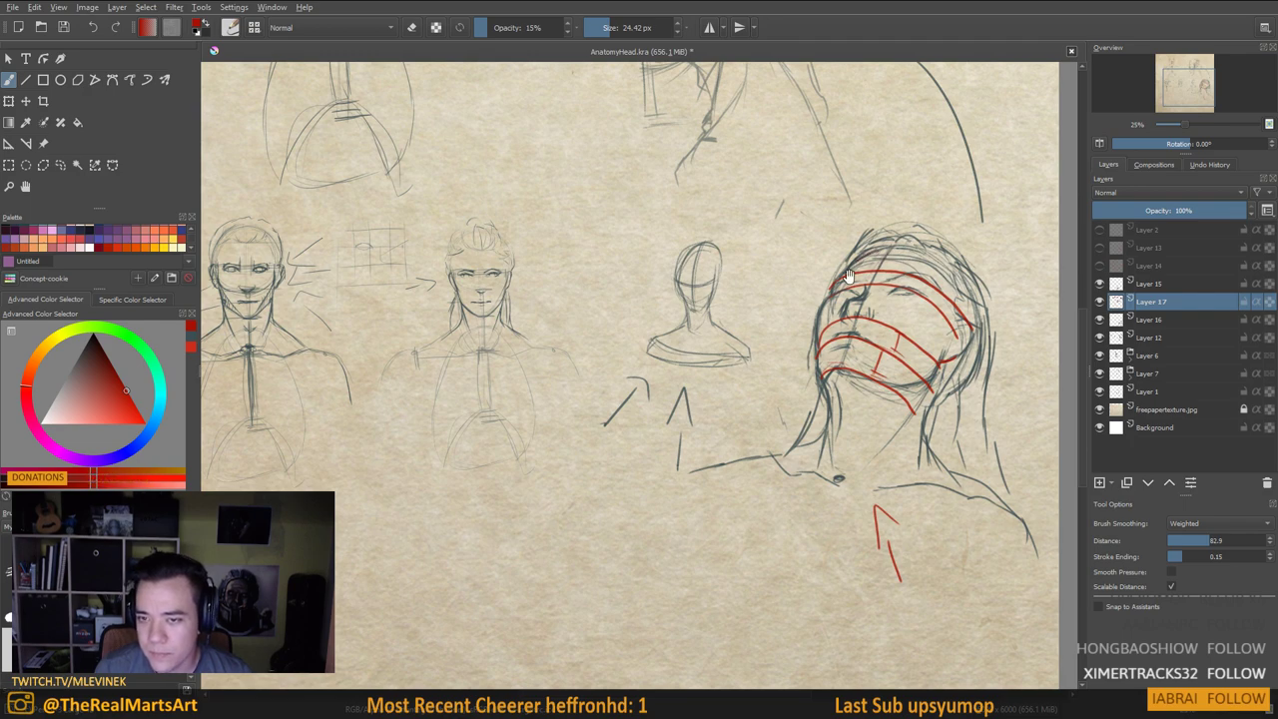
# Sketch the skull's far-side features in red on the tilted head: cheek contour, upper teeth, nasal cavity and far eye socket
pyautogui.moveTo(943, 281); pyautogui.dragTo(872, 287)
pyautogui.scroll(2, 928, 329)
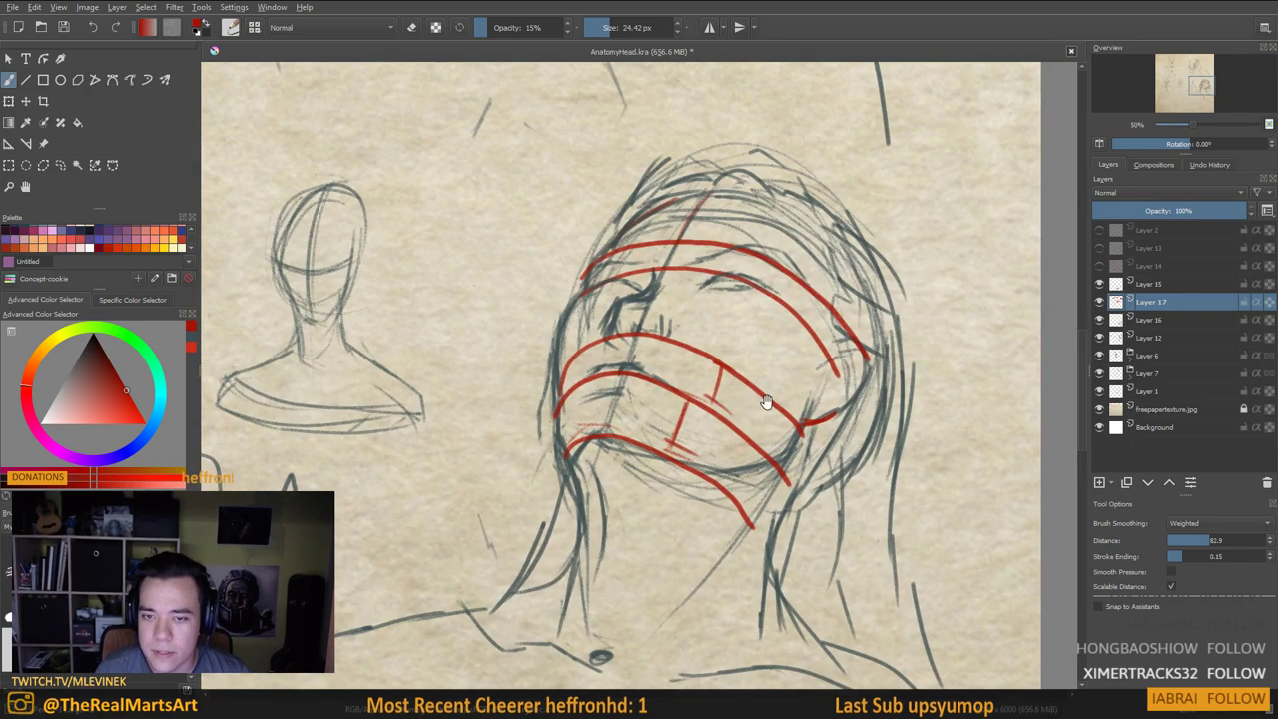
pyautogui.moveTo(734, 309); pyautogui.dragTo(782, 373)
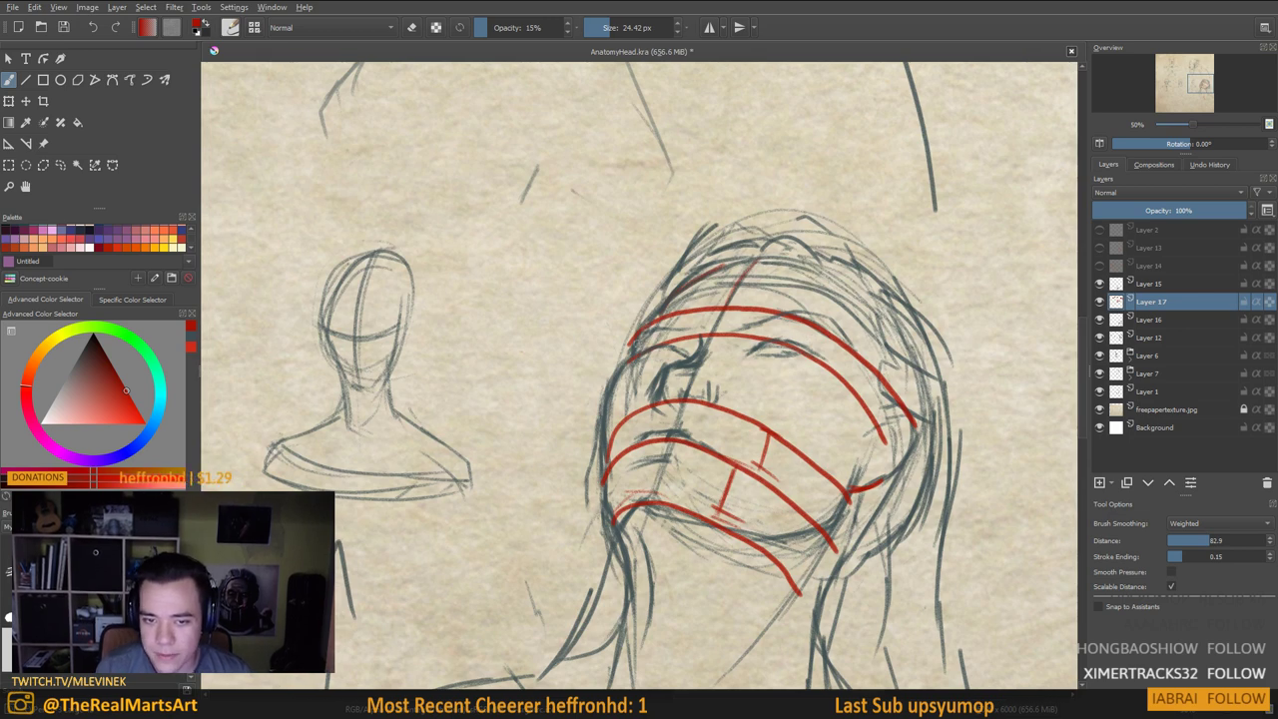
pyautogui.moveTo(639, 337)
pyautogui.mouseDown()
pyautogui.moveTo(613, 371)
pyautogui.moveTo(613, 403)
pyautogui.moveTo(628, 405)
pyautogui.mouseUp()
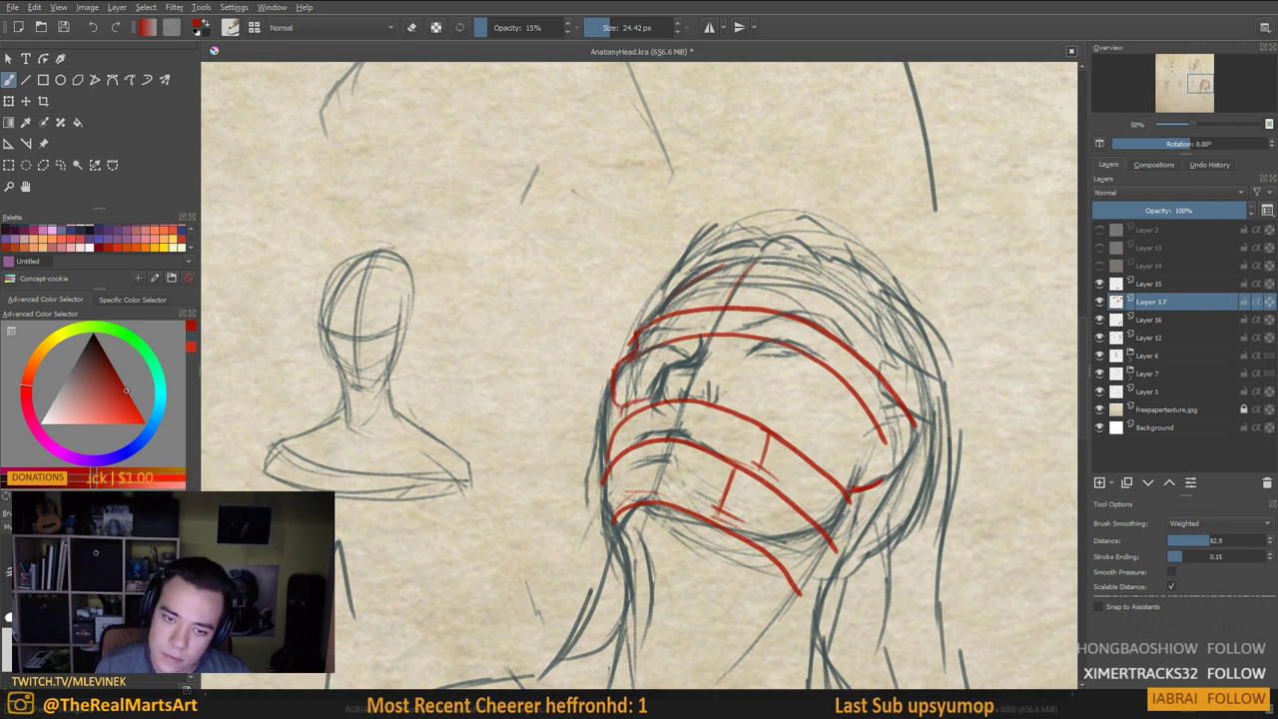
pyautogui.moveTo(621, 428); pyautogui.dragTo(645, 418)
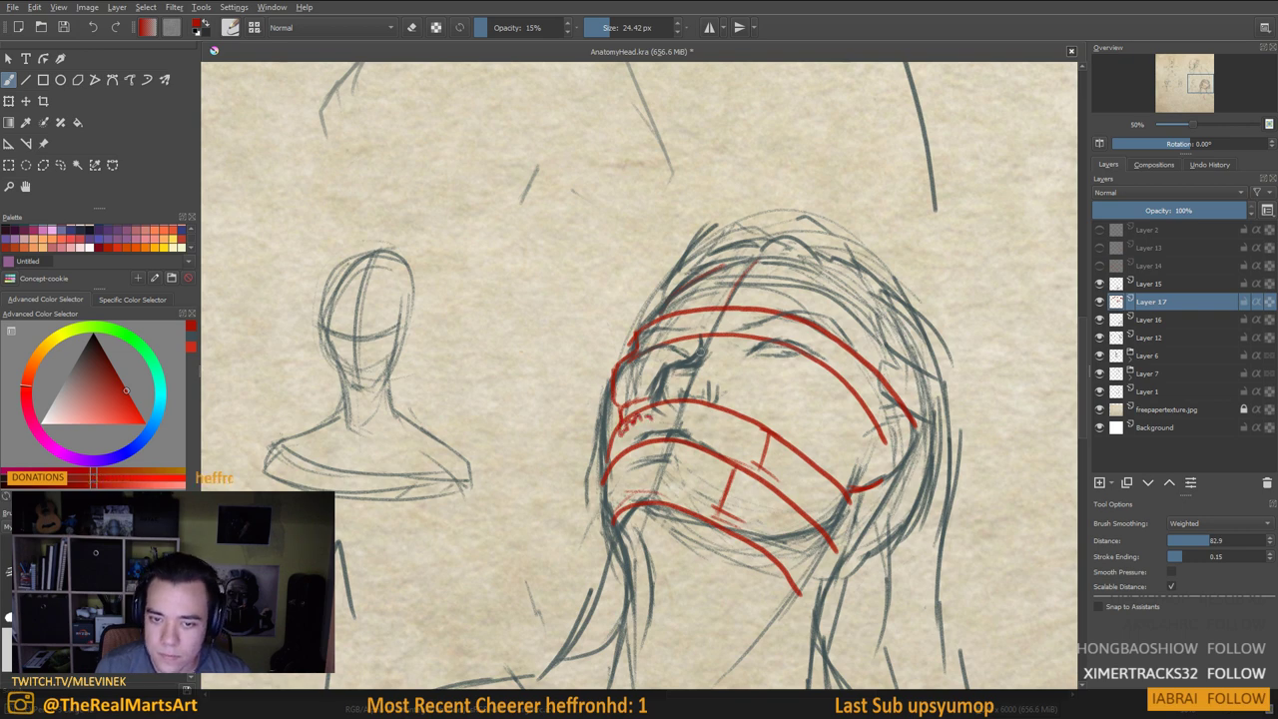
pyautogui.moveTo(701, 349)
pyautogui.mouseDown()
pyautogui.moveTo(660, 409)
pyautogui.moveTo(676, 398)
pyautogui.moveTo(699, 409)
pyautogui.moveTo(690, 374)
pyautogui.moveTo(676, 404)
pyautogui.moveTo(693, 400)
pyautogui.mouseUp()
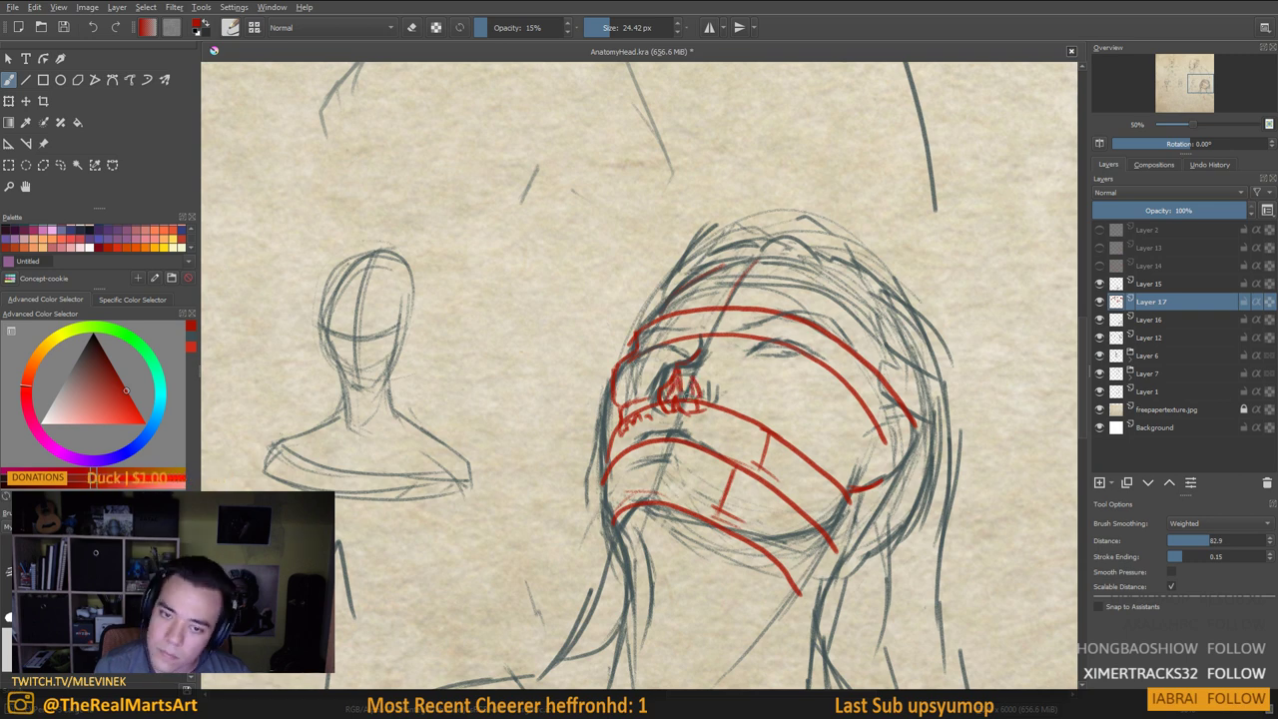
pyautogui.moveTo(663, 346); pyautogui.dragTo(625, 369)
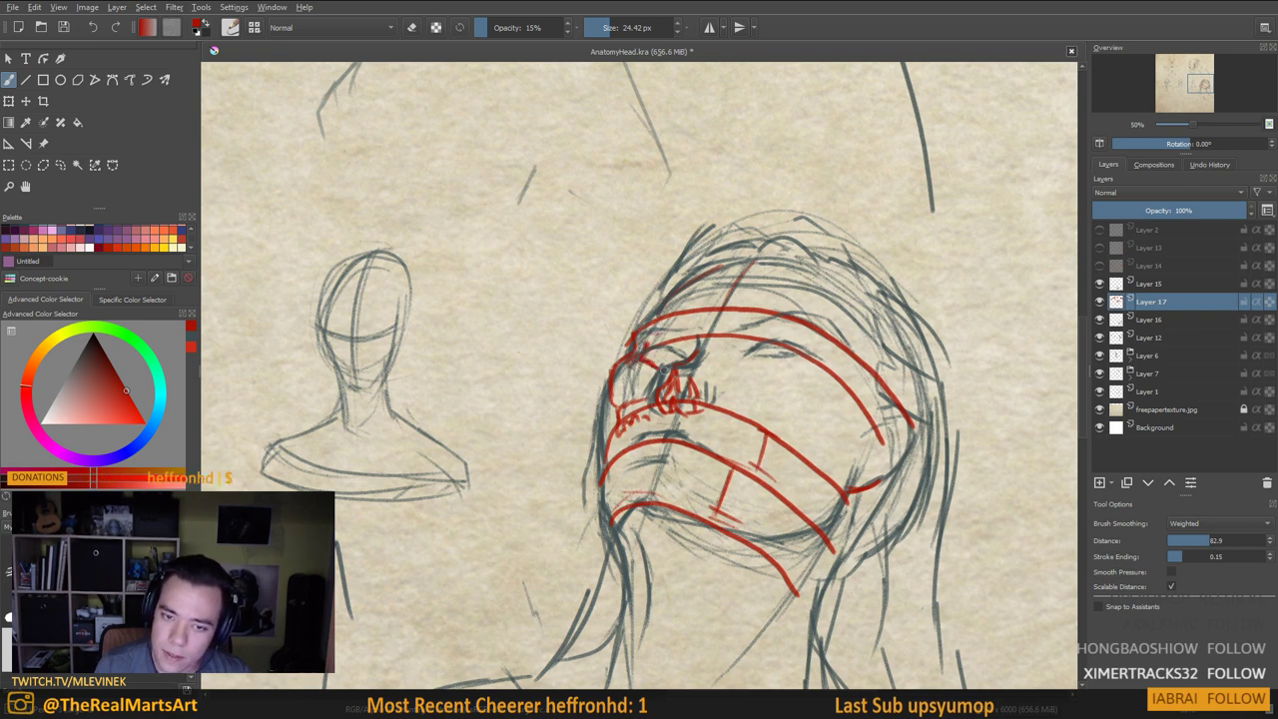
pyautogui.moveTo(647, 344)
pyautogui.mouseDown()
pyautogui.moveTo(696, 340)
pyautogui.moveTo(690, 356)
pyautogui.mouseUp()
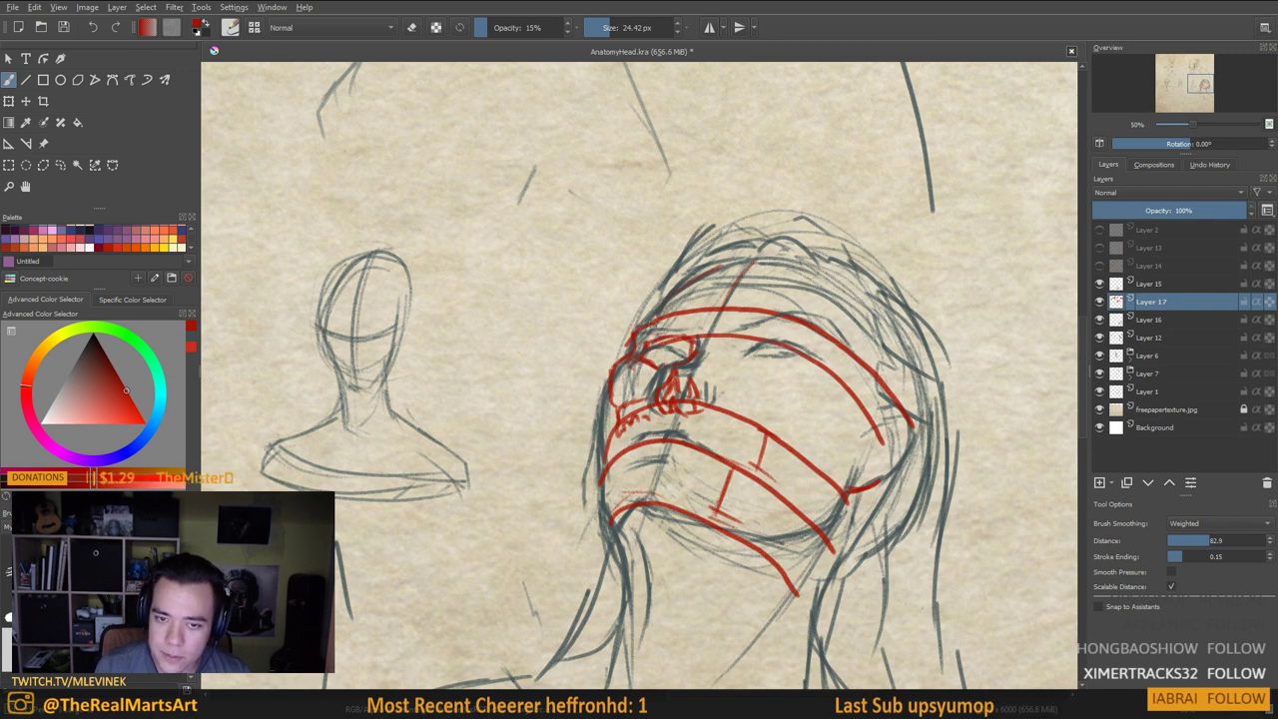
# Draw a red forehead curve from the far brow up and across the hairline of the tilted head
pyautogui.moveTo(654, 317)
pyautogui.mouseDown()
pyautogui.moveTo(719, 266)
pyautogui.moveTo(761, 258)
pyautogui.mouseUp()
pyautogui.moveTo(807, 353); pyautogui.dragTo(835, 334)
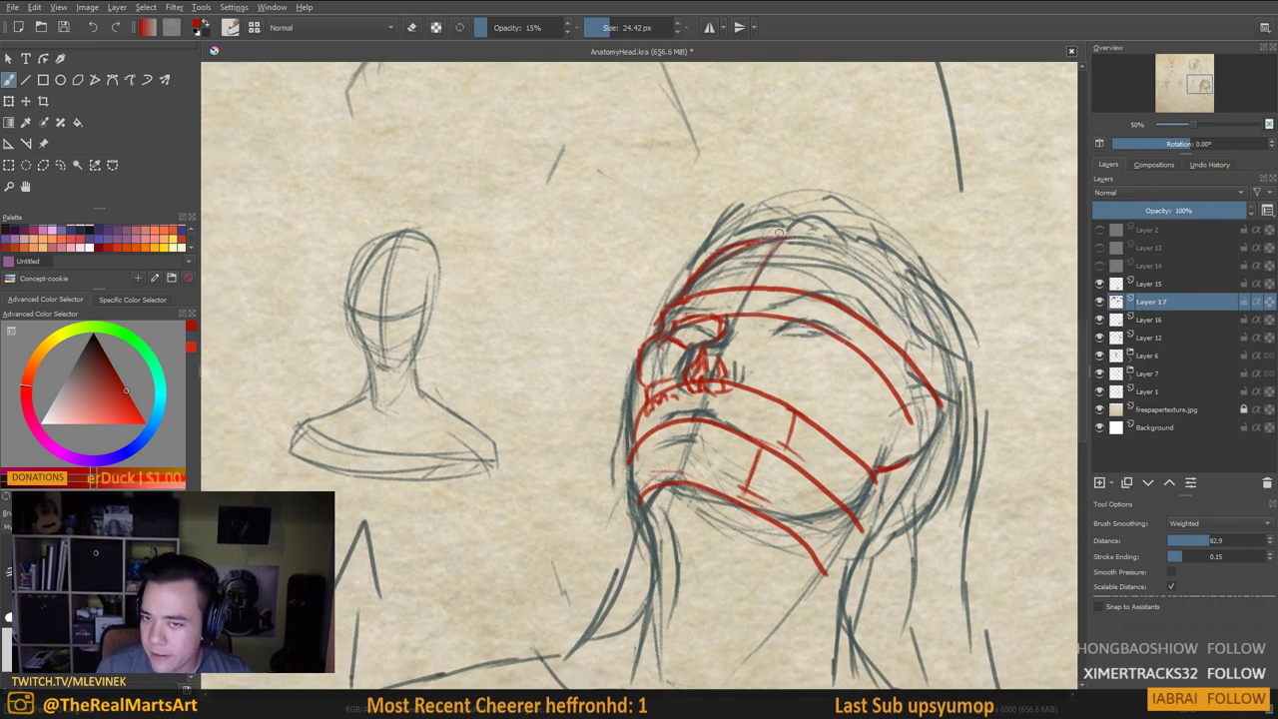
pyautogui.moveTo(779, 232); pyautogui.dragTo(897, 245)
# Sketch the near eye socket in red and the slanting cheekbone strokes running down from it towards the jaw hinge
pyautogui.moveTo(780, 317); pyautogui.dragTo(834, 282)
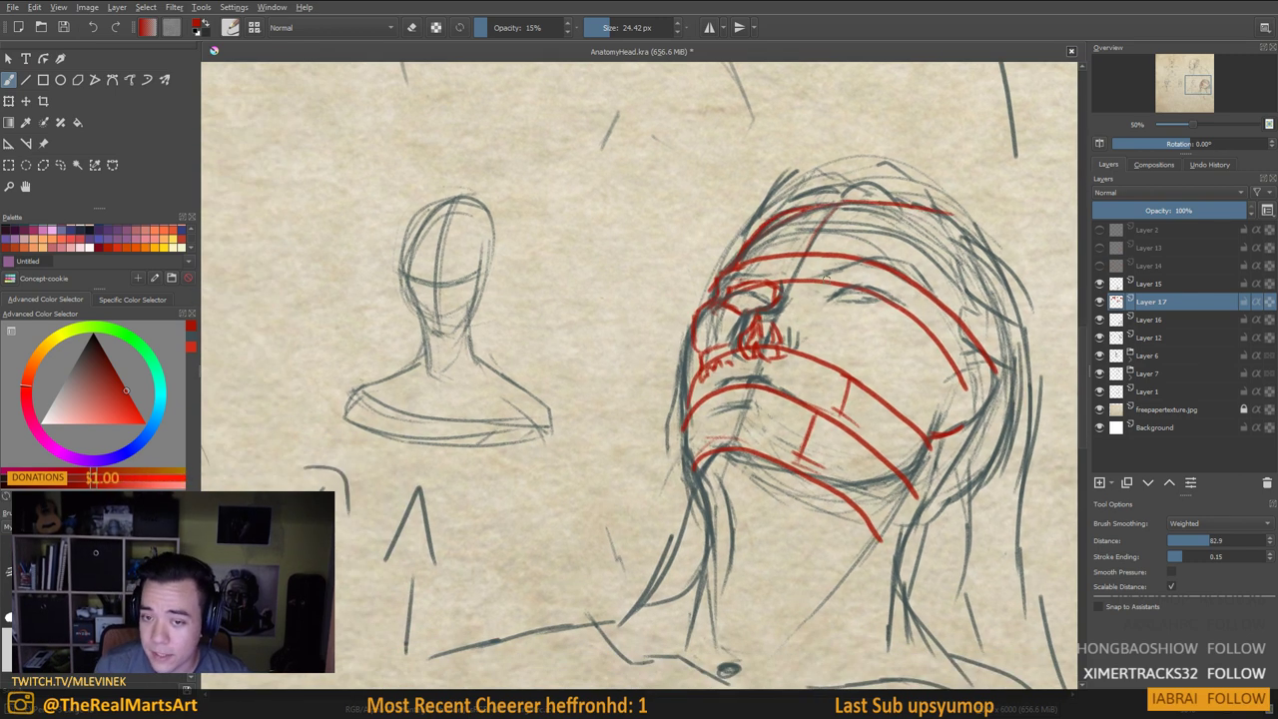
pyautogui.moveTo(830, 285)
pyautogui.mouseDown()
pyautogui.moveTo(809, 315)
pyautogui.moveTo(857, 303)
pyautogui.moveTo(897, 325)
pyautogui.mouseUp()
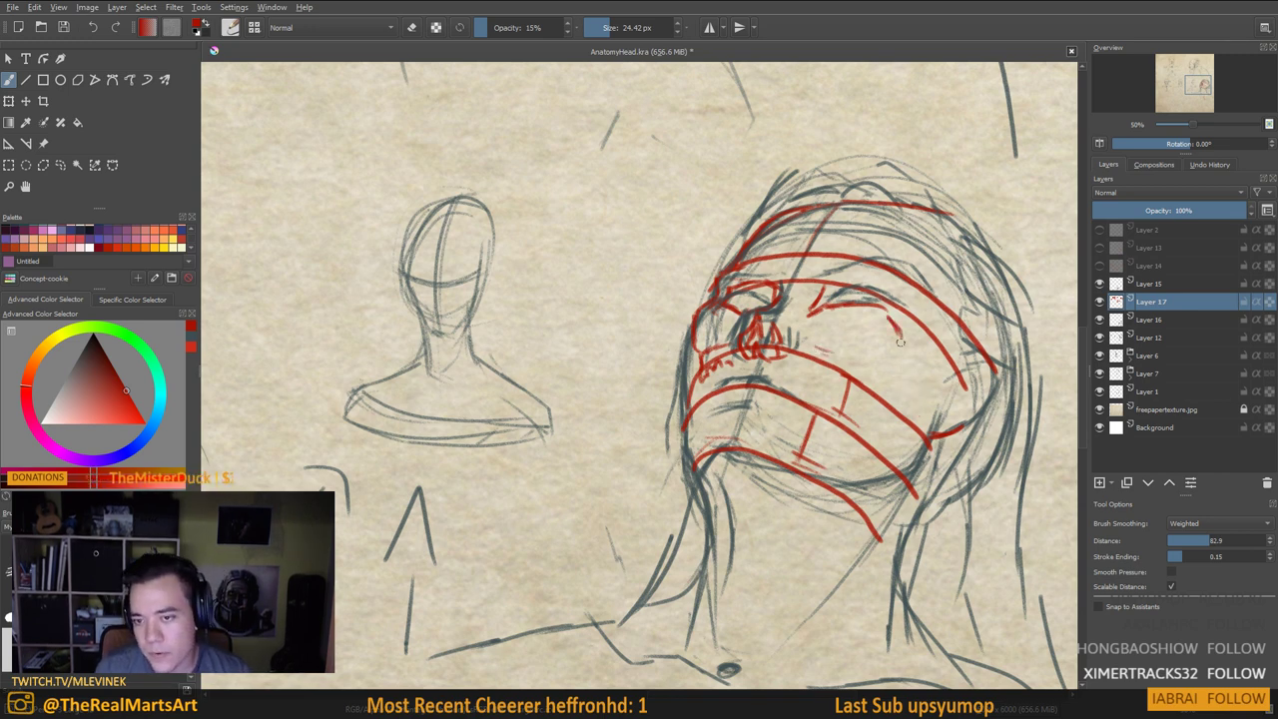
pyautogui.moveTo(904, 335); pyautogui.dragTo(936, 398)
pyautogui.moveTo(892, 323); pyautogui.dragTo(936, 410)
pyautogui.moveTo(887, 368); pyautogui.dragTo(933, 427)
pyautogui.moveTo(919, 341); pyautogui.dragTo(926, 352)
pyautogui.moveTo(939, 289); pyautogui.dragTo(925, 309)
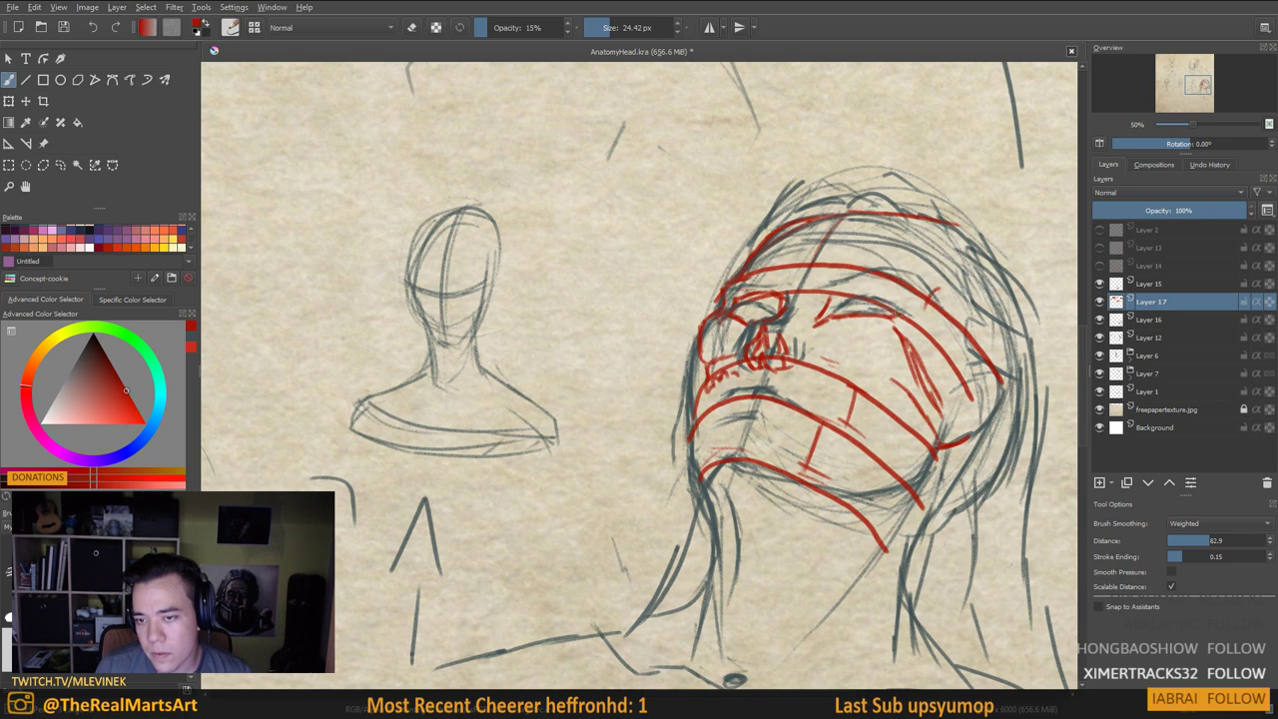
# Reinforce the near eye socket and temple in red, and outline the back of the cranium down behind the ear
pyautogui.moveTo(839, 296)
pyautogui.mouseDown()
pyautogui.moveTo(858, 287)
pyautogui.moveTo(909, 303)
pyautogui.mouseUp()
pyautogui.moveTo(816, 284)
pyautogui.mouseDown()
pyautogui.moveTo(864, 263)
pyautogui.moveTo(905, 277)
pyautogui.moveTo(944, 269)
pyautogui.moveTo(917, 319)
pyautogui.moveTo(915, 363)
pyautogui.moveTo(952, 413)
pyautogui.mouseUp()
pyautogui.moveTo(931, 216); pyautogui.dragTo(1020, 344)
pyautogui.moveTo(994, 268)
pyautogui.mouseDown()
pyautogui.moveTo(1029, 461)
pyautogui.moveTo(968, 483)
pyautogui.moveTo(1017, 409)
pyautogui.mouseUp()
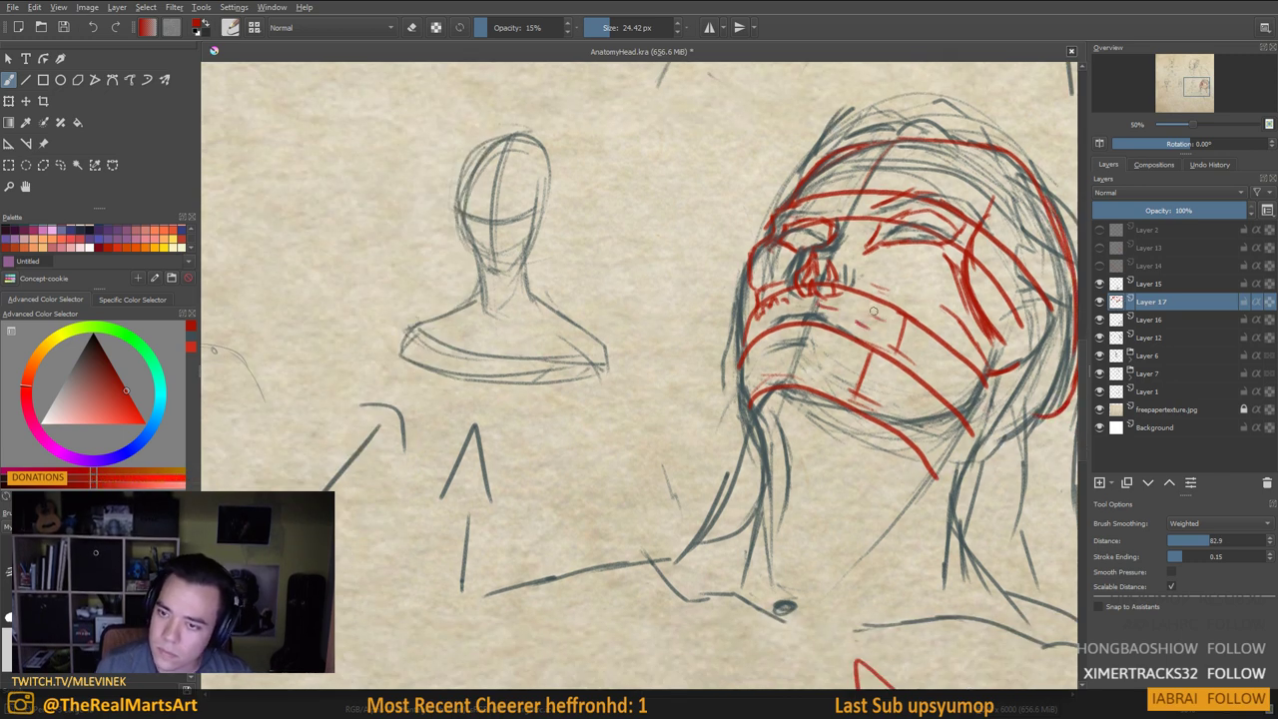
# Sketch the skull's jaw in red, adding the tooth rows along the mouth curve, the chin and the lower jaw contour
pyautogui.moveTo(885, 310); pyautogui.dragTo(979, 376)
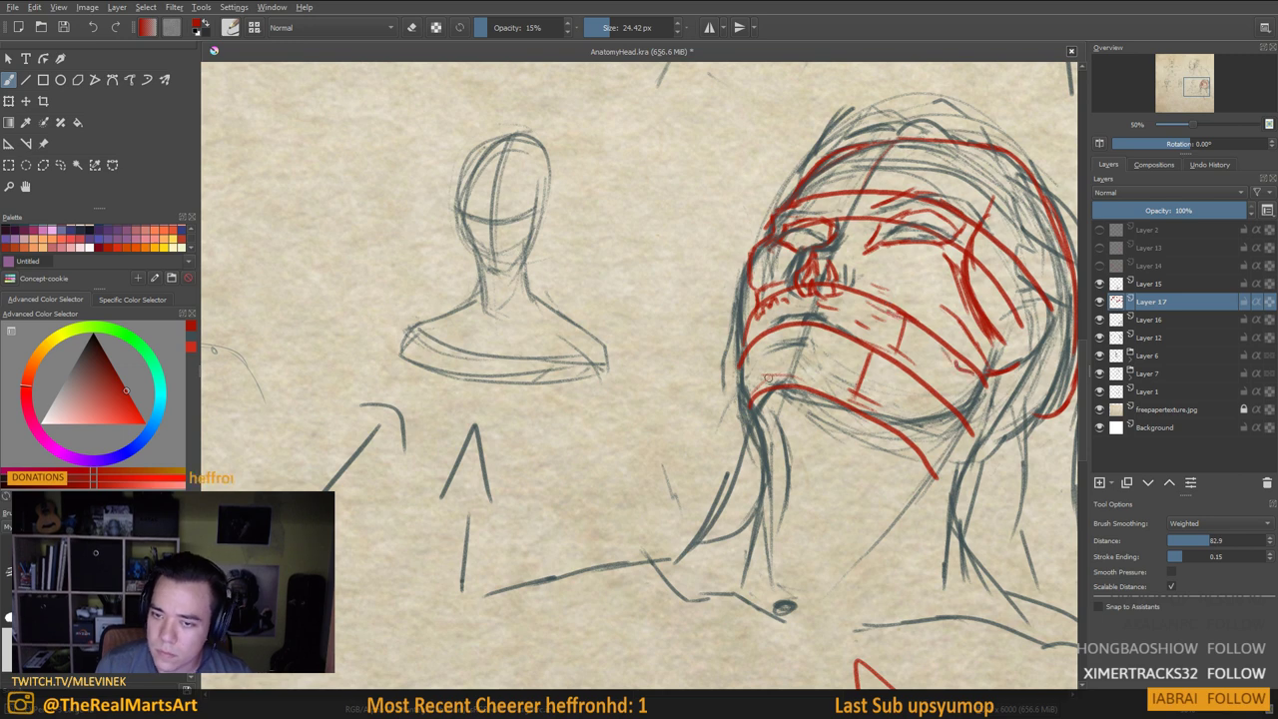
pyautogui.moveTo(759, 318)
pyautogui.mouseDown()
pyautogui.moveTo(749, 362)
pyautogui.moveTo(761, 387)
pyautogui.moveTo(866, 443)
pyautogui.moveTo(904, 448)
pyautogui.mouseUp()
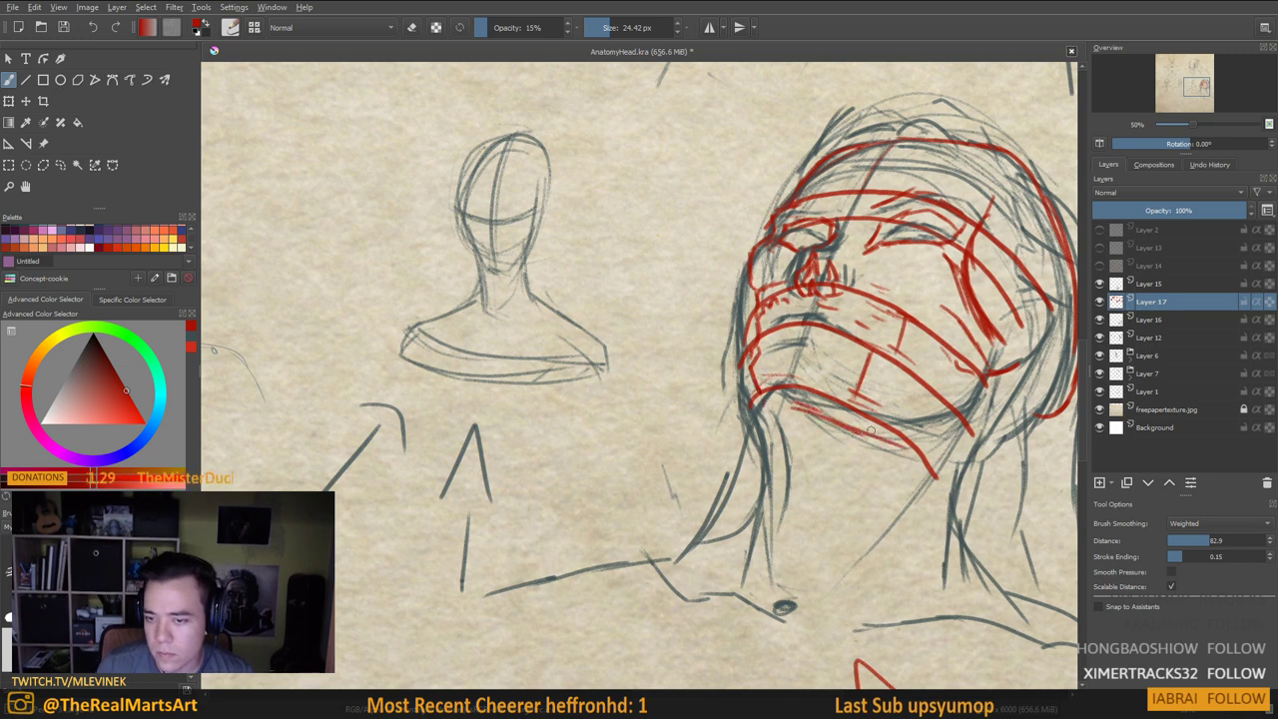
pyautogui.hotkey('ctrl', 'z')
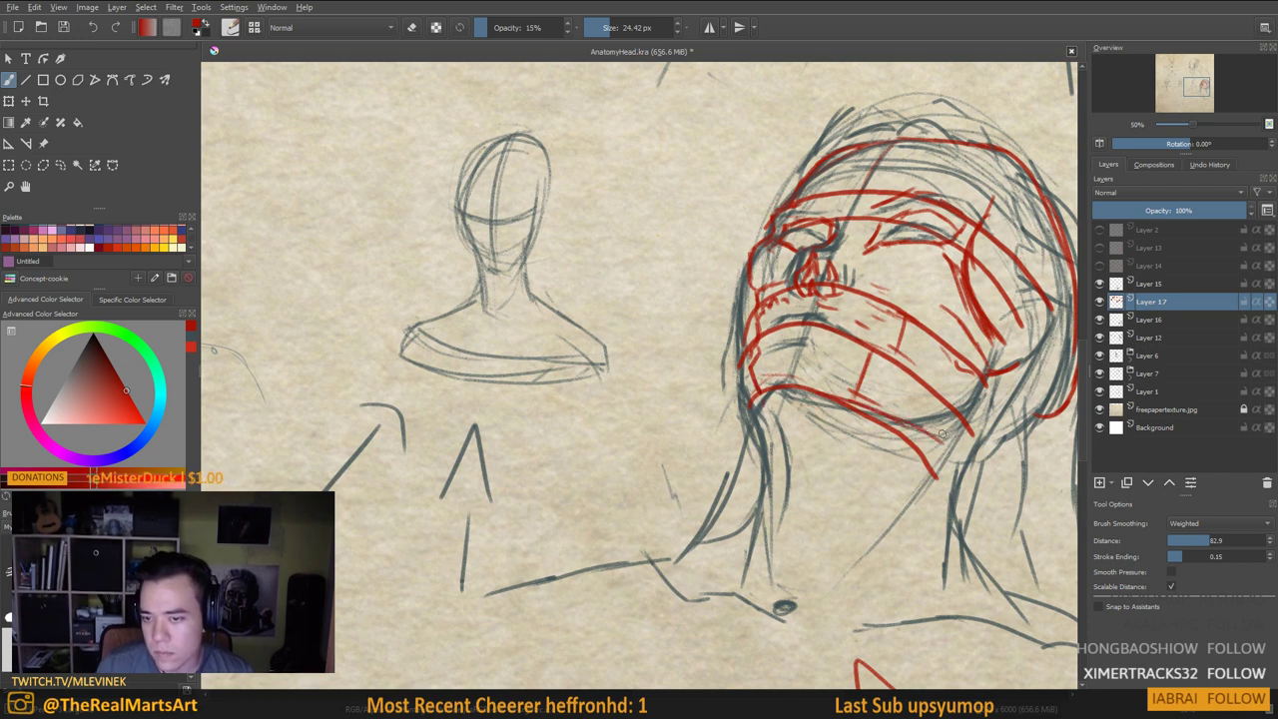
pyautogui.moveTo(821, 387)
pyautogui.mouseDown()
pyautogui.moveTo(963, 424)
pyautogui.moveTo(984, 399)
pyautogui.moveTo(948, 357)
pyautogui.moveTo(938, 367)
pyautogui.moveTo(863, 337)
pyautogui.mouseUp()
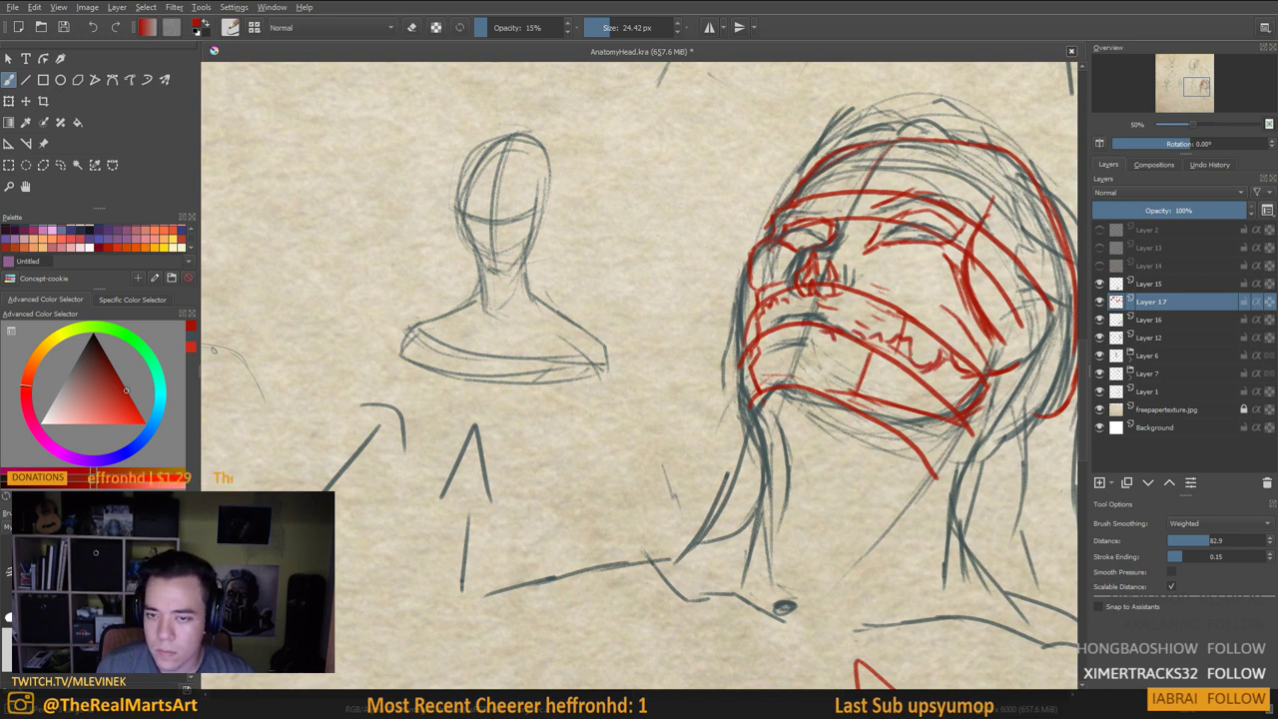
pyautogui.moveTo(769, 331)
pyautogui.mouseDown()
pyautogui.moveTo(817, 305)
pyautogui.moveTo(869, 335)
pyautogui.moveTo(879, 283)
pyautogui.moveTo(890, 289)
pyautogui.moveTo(859, 327)
pyautogui.mouseUp()
# Draw two vertical red guide lines down the neck and curve the cranium outline around to the base of the skull
pyautogui.moveTo(731, 552); pyautogui.dragTo(764, 457)
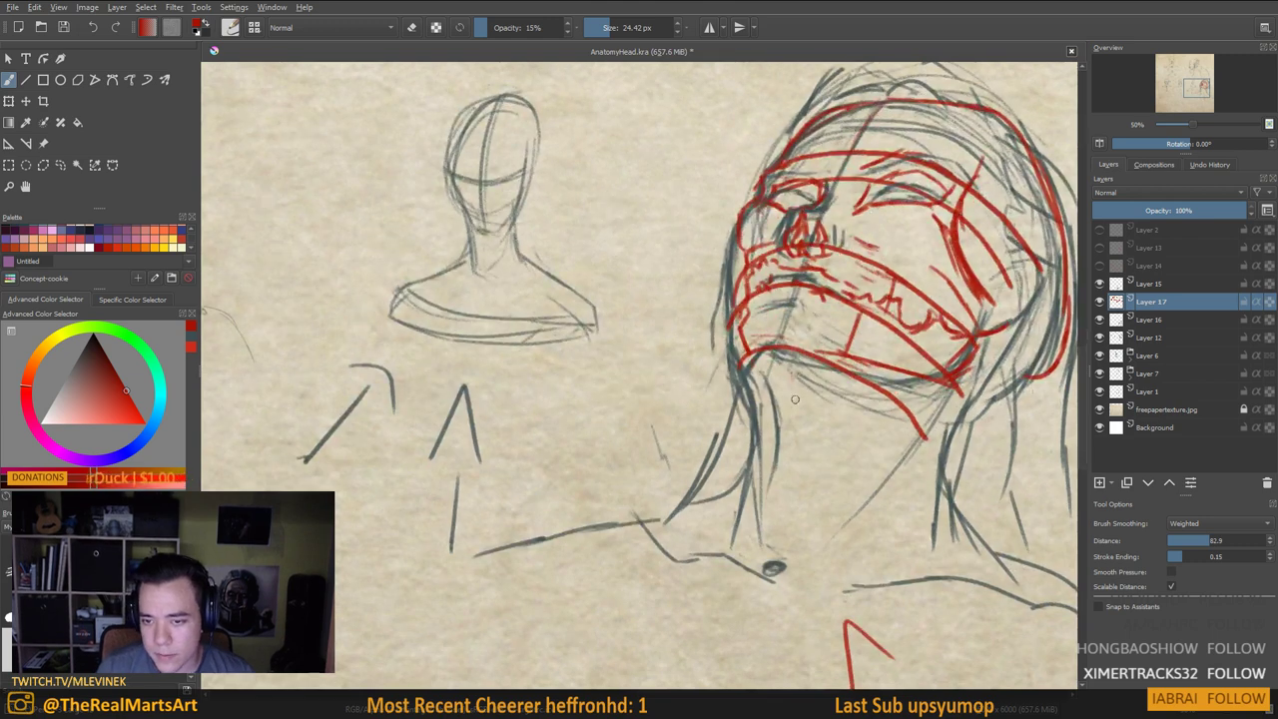
pyautogui.moveTo(796, 374); pyautogui.dragTo(796, 455)
pyautogui.moveTo(872, 396); pyautogui.dragTo(875, 489)
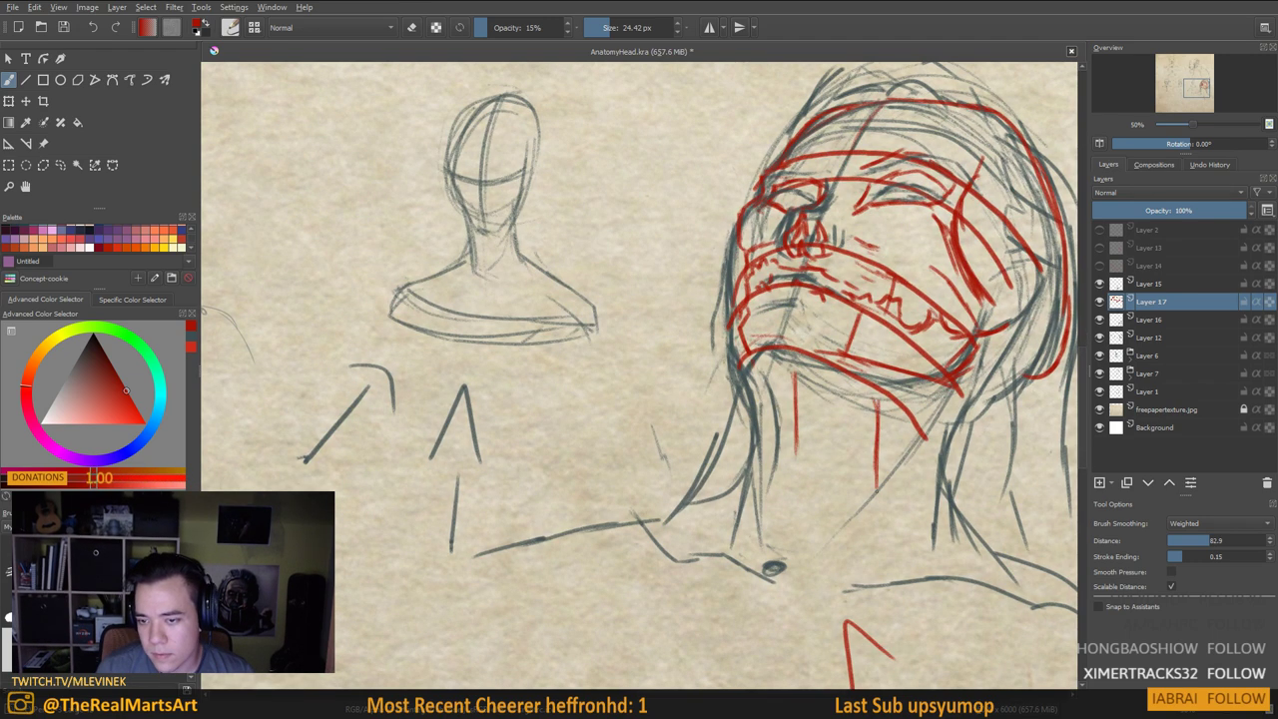
pyautogui.moveTo(1004, 383); pyautogui.dragTo(1003, 399)
pyautogui.moveTo(1052, 351)
pyautogui.mouseDown()
pyautogui.moveTo(984, 401)
pyautogui.moveTo(949, 378)
pyautogui.mouseUp()
# Add two more vertical red lines along the throat and draw both collarbones meeting at the base of the neck
pyautogui.moveTo(951, 425); pyautogui.dragTo(892, 304)
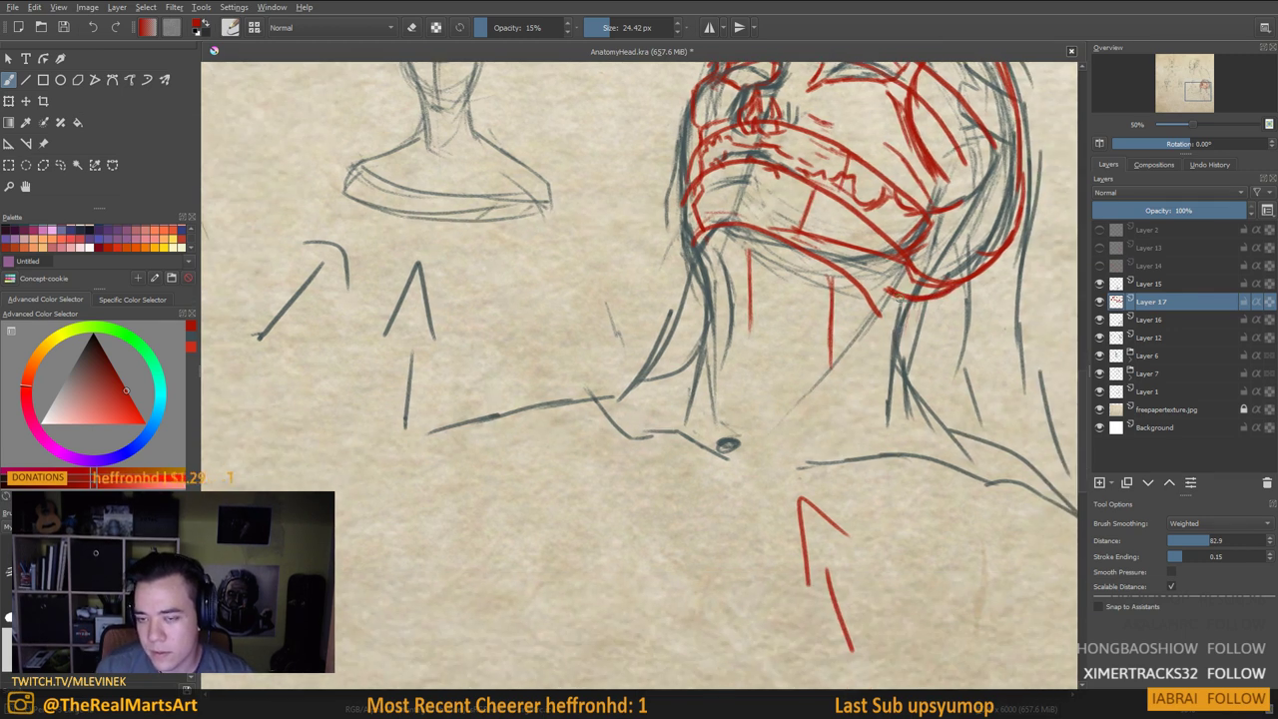
pyautogui.moveTo(767, 267); pyautogui.dragTo(764, 423)
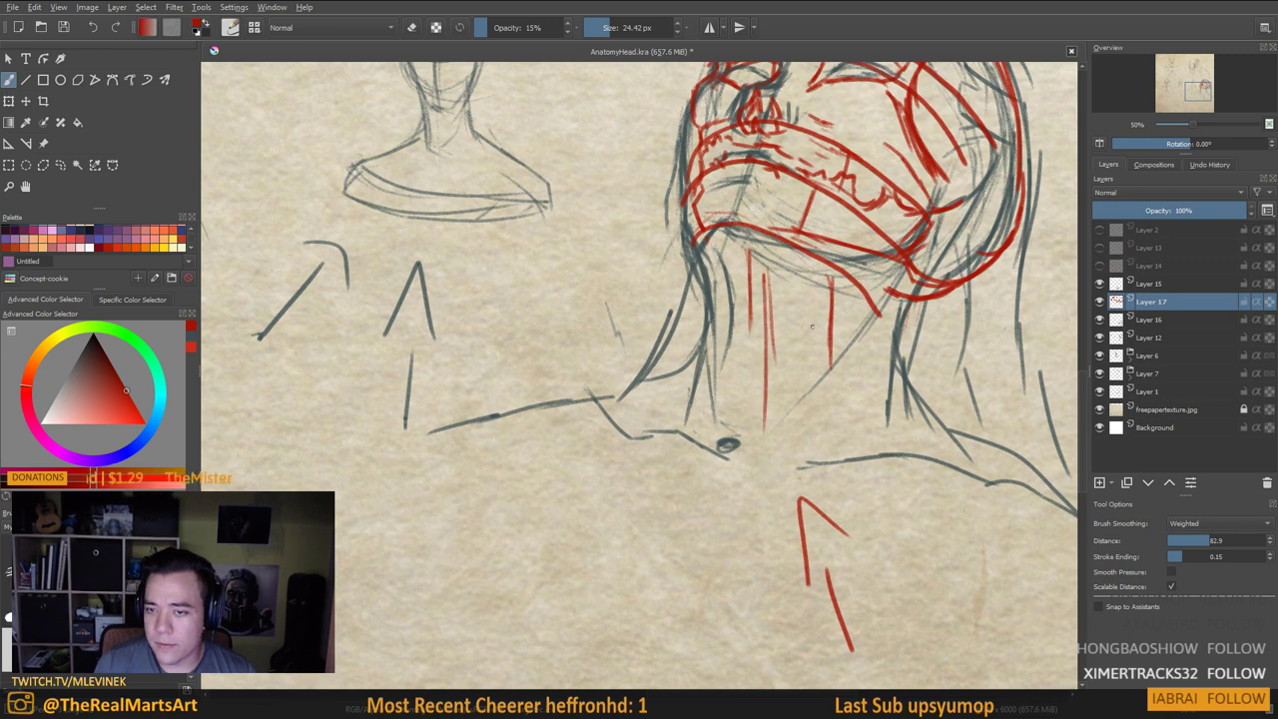
pyautogui.moveTo(811, 323); pyautogui.dragTo(811, 430)
pyautogui.moveTo(877, 439); pyautogui.dragTo(962, 402)
pyautogui.moveTo(848, 407)
pyautogui.mouseDown()
pyautogui.moveTo(975, 433)
pyautogui.moveTo(861, 424)
pyautogui.moveTo(873, 418)
pyautogui.moveTo(639, 356)
pyautogui.mouseUp()
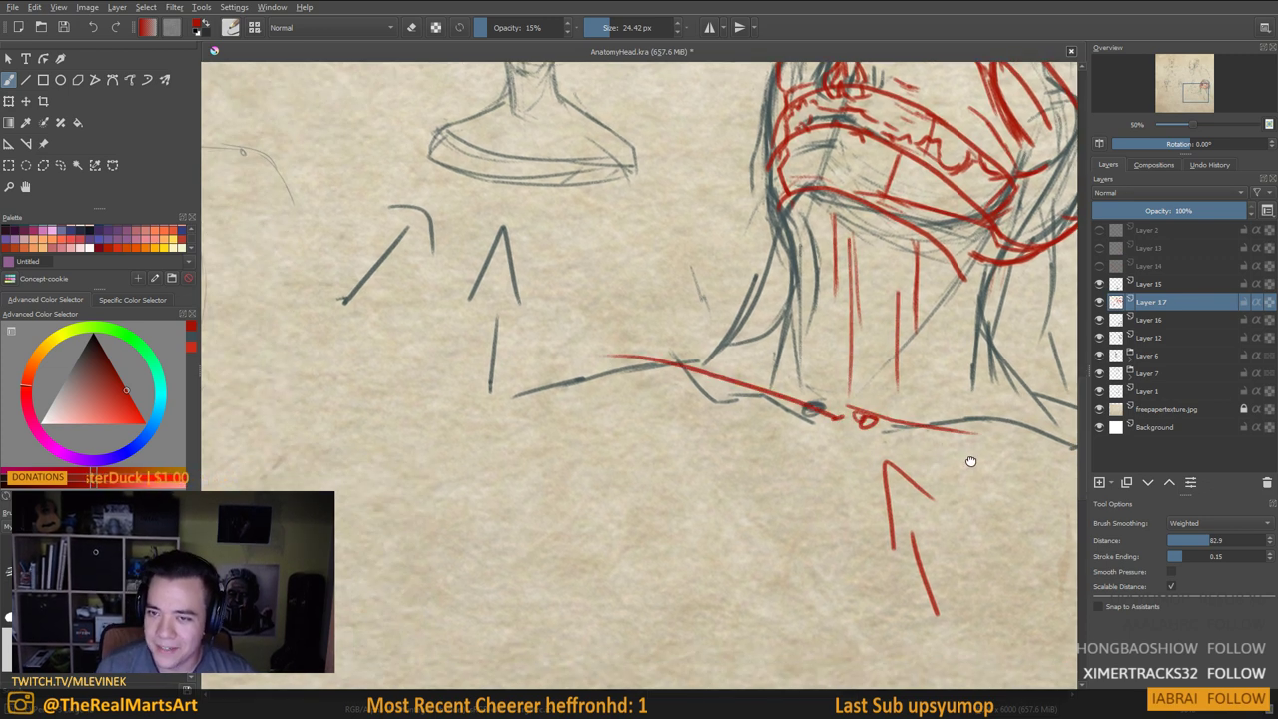
# Toggle the visibility of Layer 17 on and off repeatedly to compare the head sketch with and without the red skull overlay
pyautogui.moveTo(971, 462); pyautogui.dragTo(587, 505)
pyautogui.scroll(-2, 488, 379)
pyautogui.moveTo(473, 352); pyautogui.dragTo(511, 383)
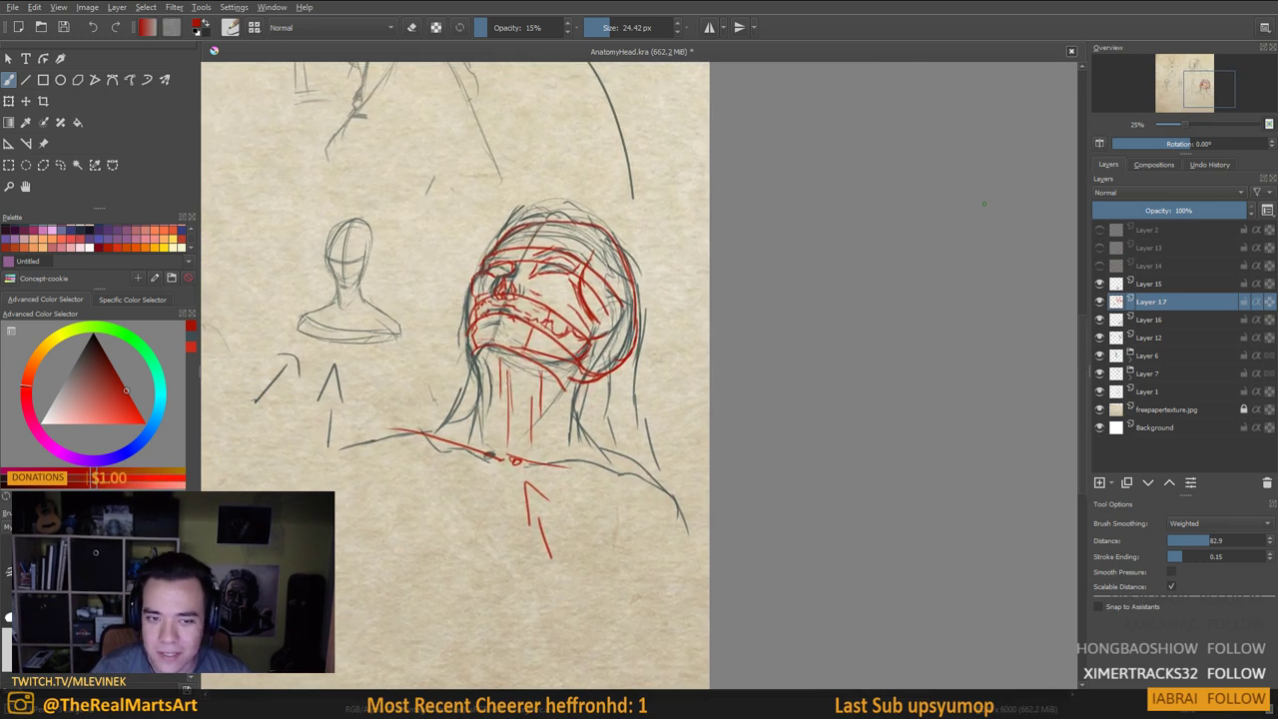
pyautogui.click(1100, 302)
pyautogui.click(1100, 301)
pyautogui.click(1099, 302)
pyautogui.click(1100, 302)
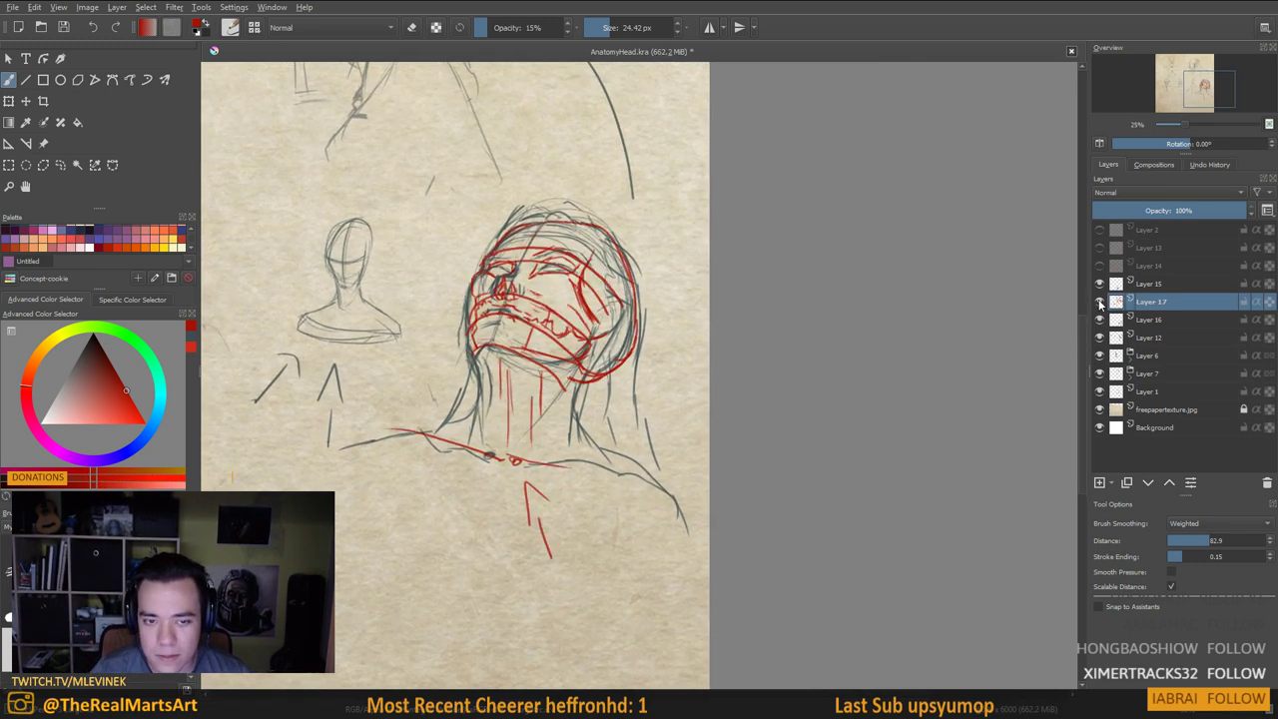
pyautogui.click(1099, 302)
pyautogui.click(1099, 302)
pyautogui.click(1099, 302)
pyautogui.click(1100, 301)
pyautogui.click(1100, 301)
pyautogui.click(1100, 302)
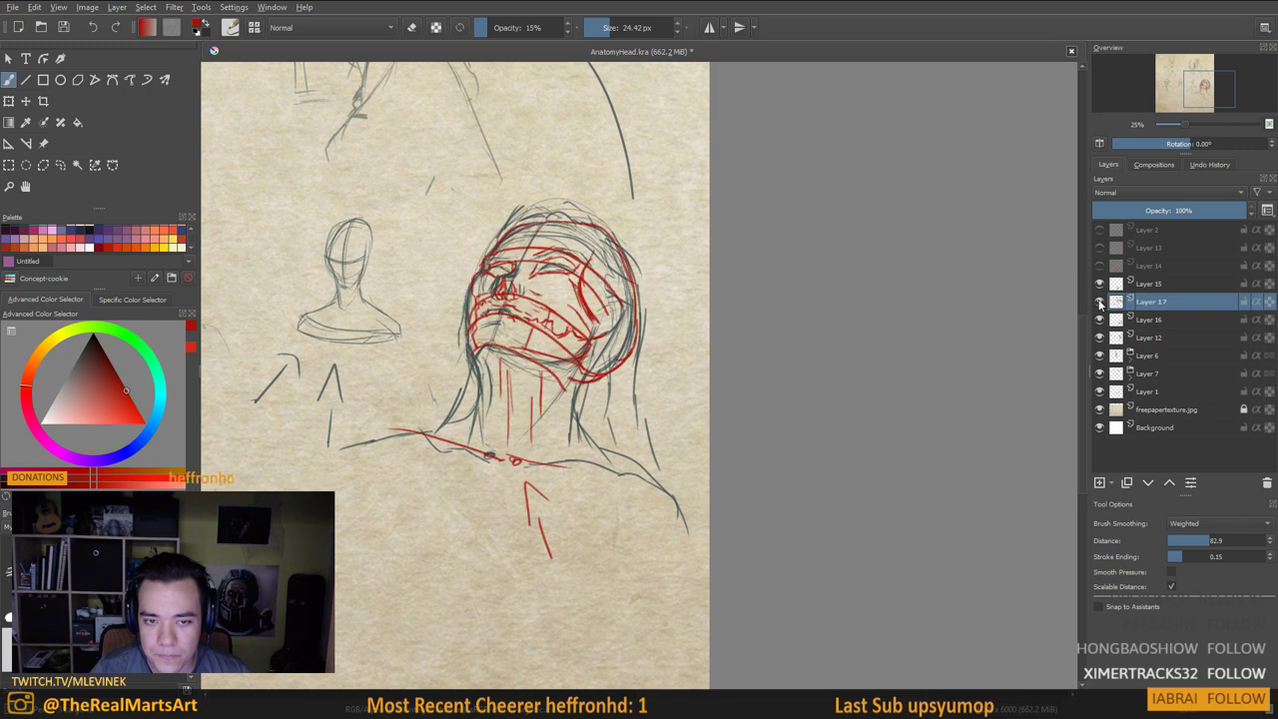
pyautogui.click(1100, 302)
pyautogui.click(1099, 301)
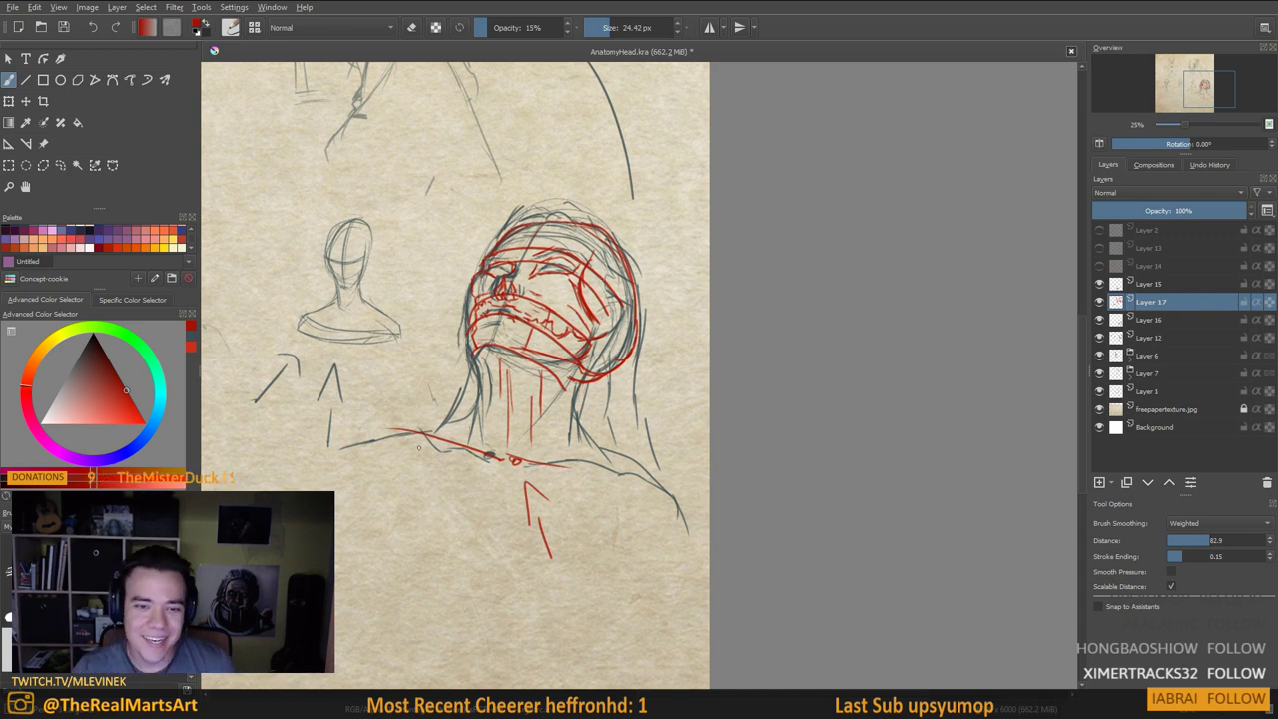
# Paste the copied pen nib image as a new layer and enlarge it over the middle of the sketch page
pyautogui.scroll(-3, 548, 380)
pyautogui.moveTo(548, 380); pyautogui.dragTo(878, 442)
pyautogui.scroll(2, 762, 415)
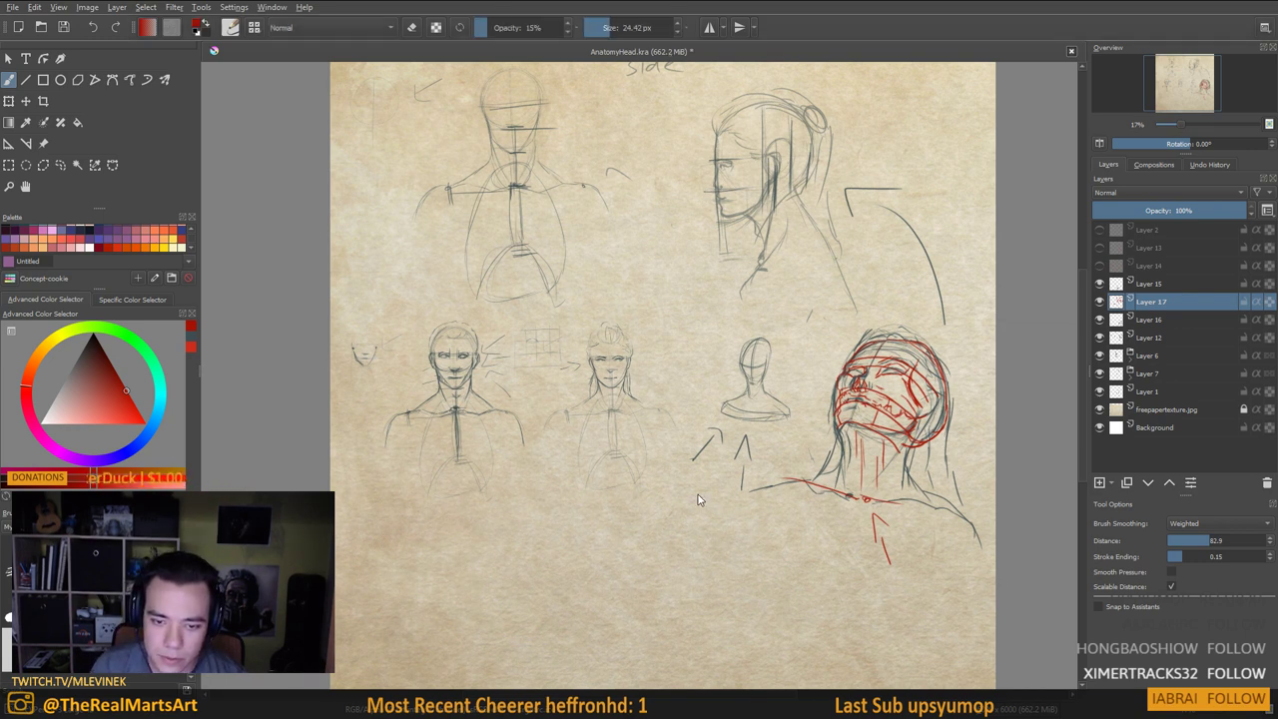
pyautogui.hotkey('ctrl', 'v')
pyautogui.hotkey('ctrl', 't')
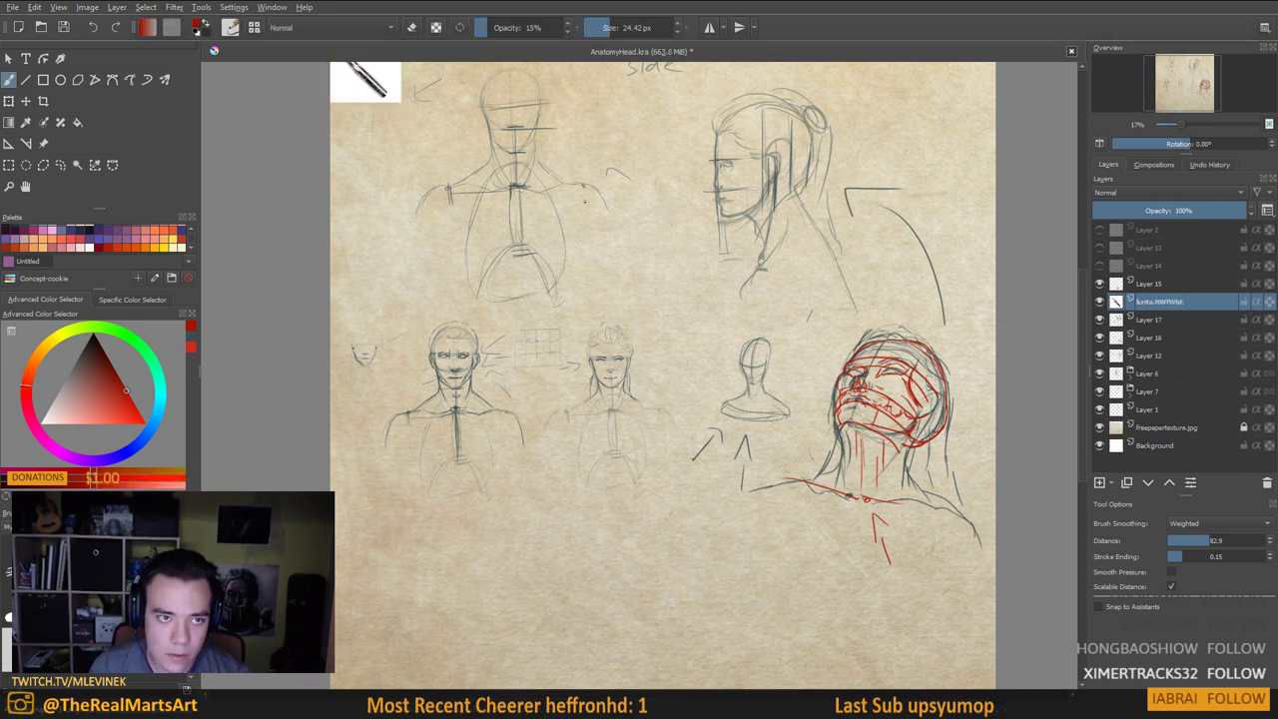
pyautogui.moveTo(402, 103); pyautogui.dragTo(731, 363)
pyautogui.moveTo(562, 237); pyautogui.dragTo(641, 422)
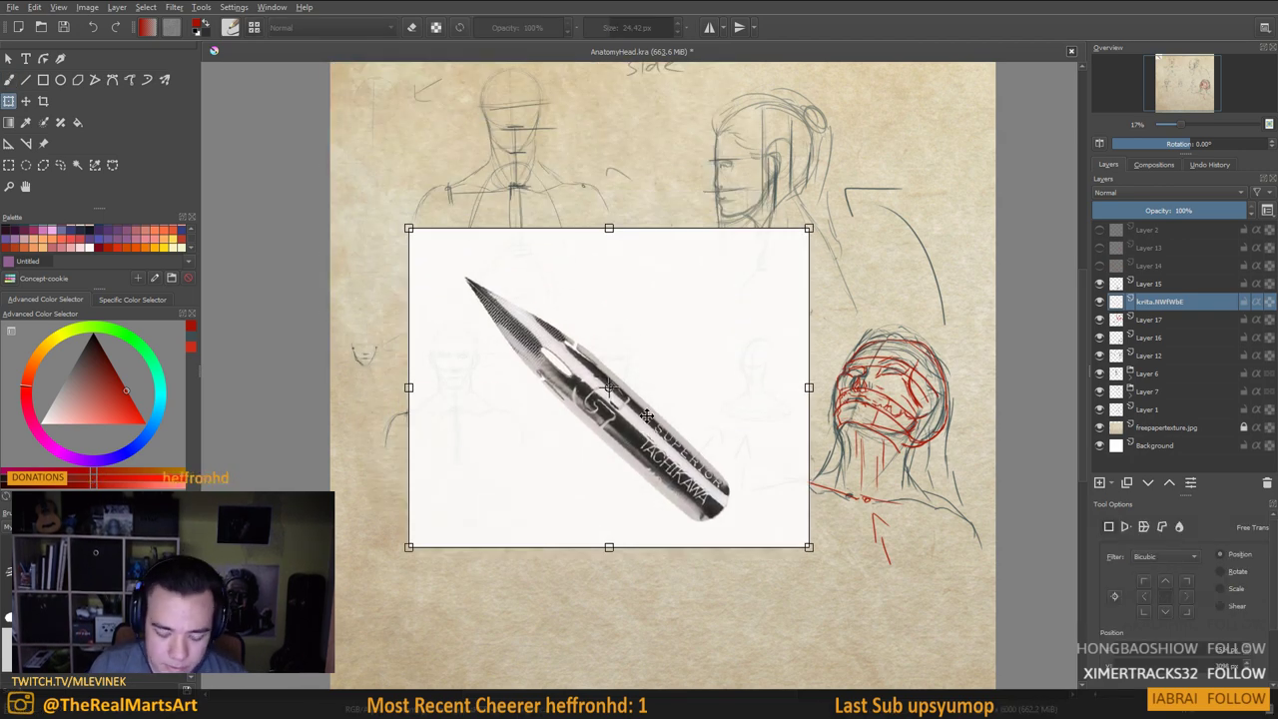
pyautogui.press('Return')
# Shift the enlarged pen nib image upward and delete its layer
pyautogui.hotkey('ctrl', 'z')
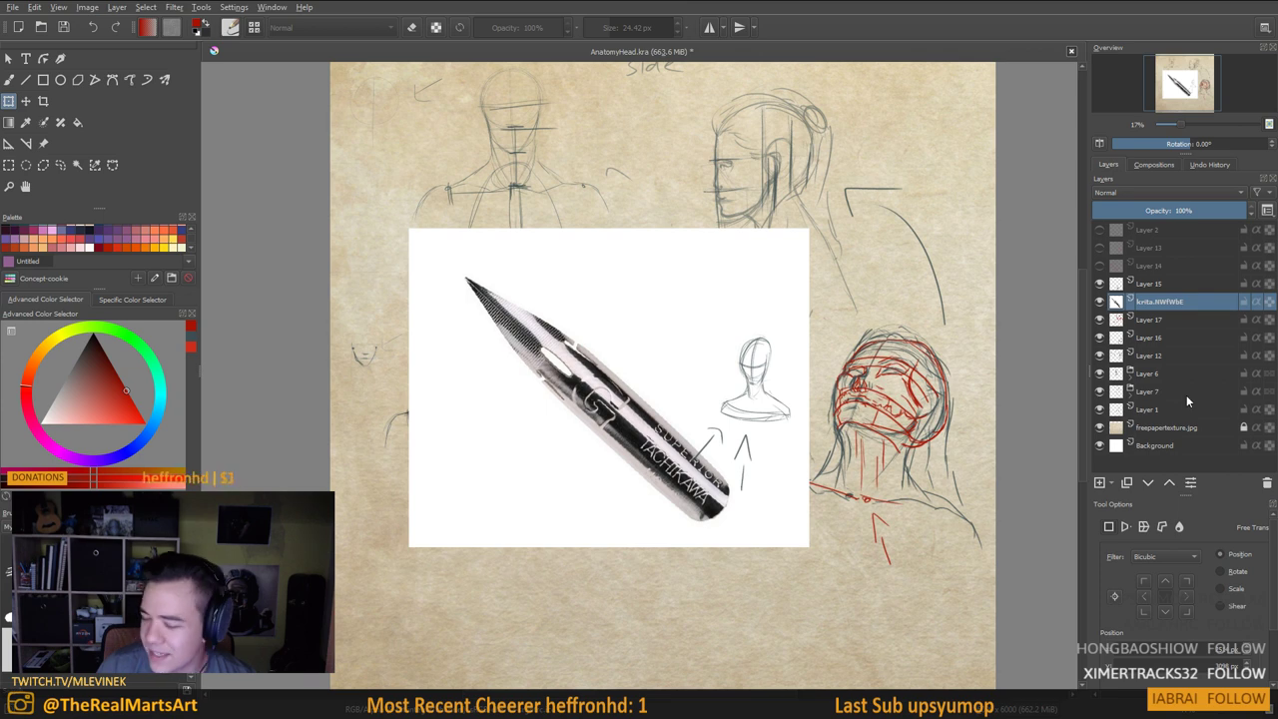
pyautogui.moveTo(665, 408); pyautogui.dragTo(705, 396)
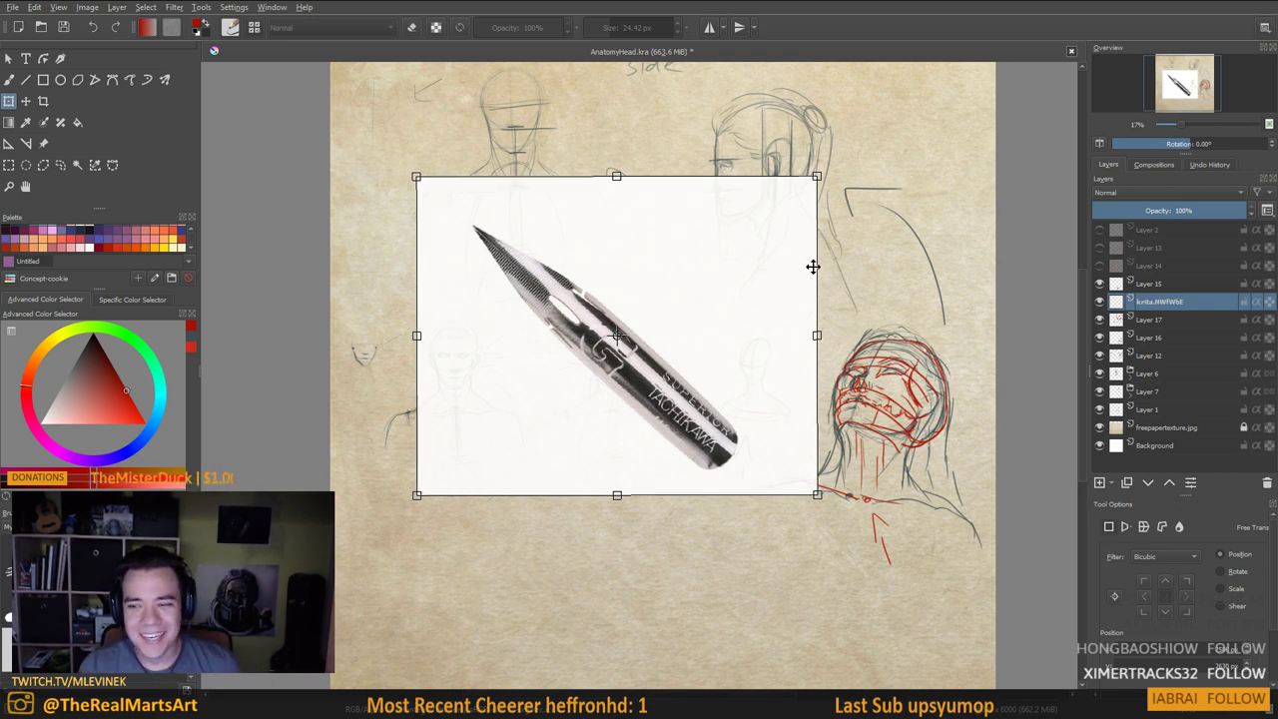
pyautogui.click(1266, 488)
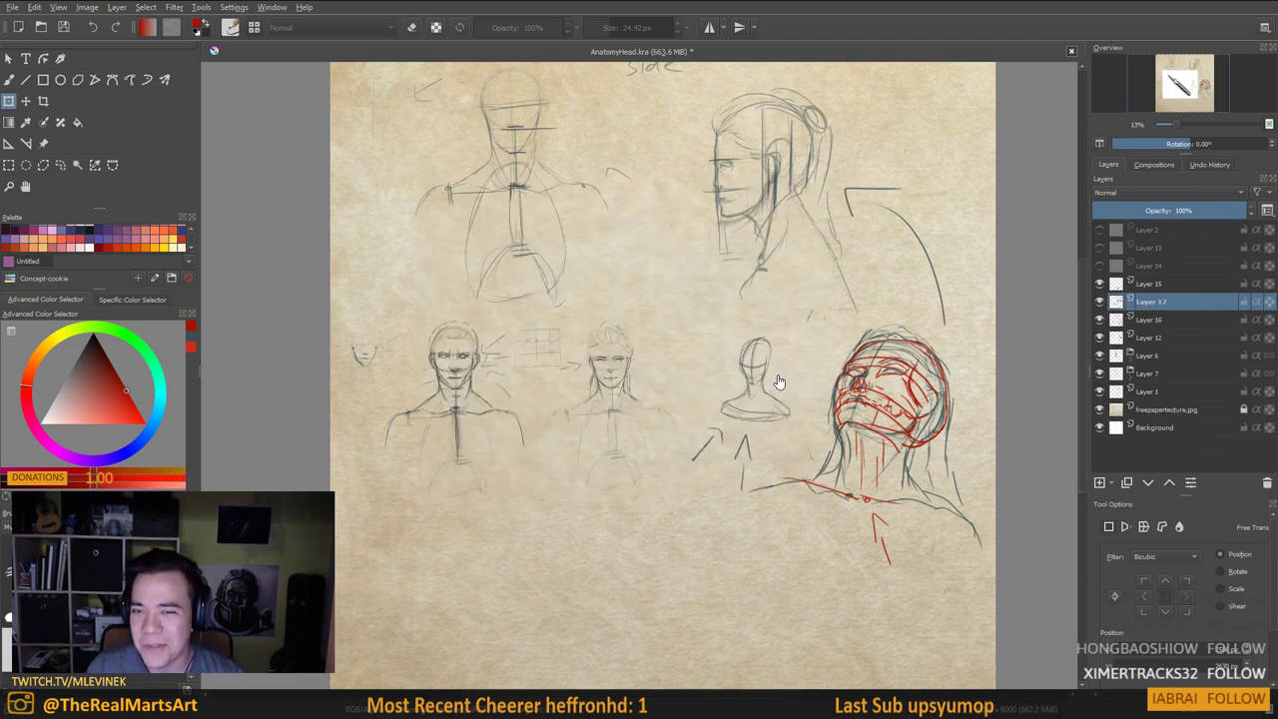
pyautogui.scroll(-1, 778, 380)
pyautogui.scroll(2, 766, 383)
pyautogui.scroll(-1, 786, 391)
pyautogui.moveTo(815, 394); pyautogui.dragTo(807, 400)
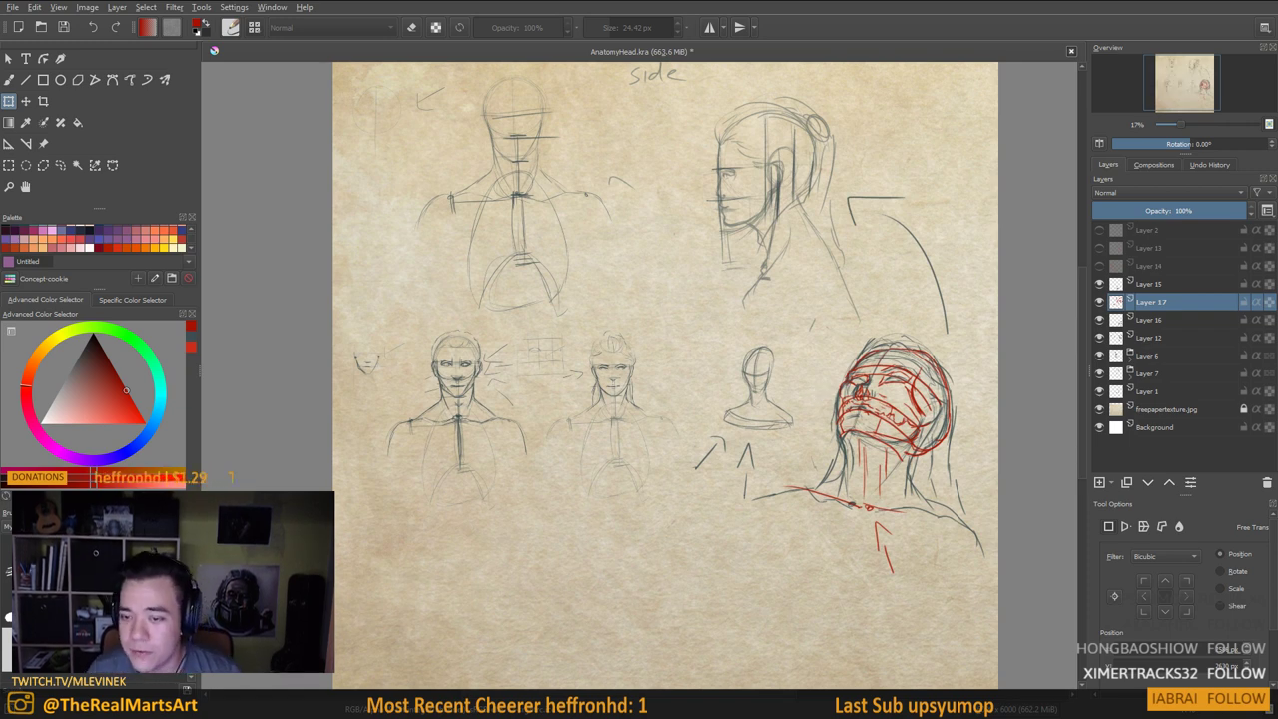
pyautogui.hotkey('ctrl', 't')
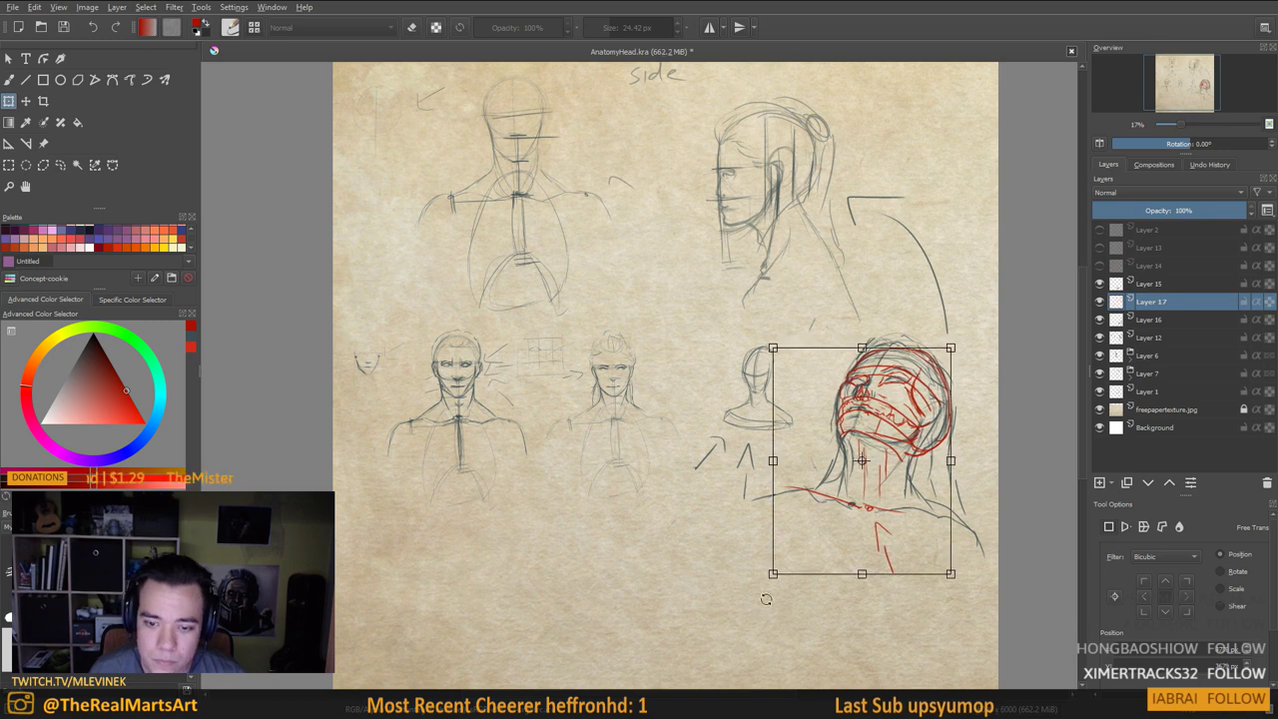
pyautogui.moveTo(671, 562); pyautogui.dragTo(725, 456)
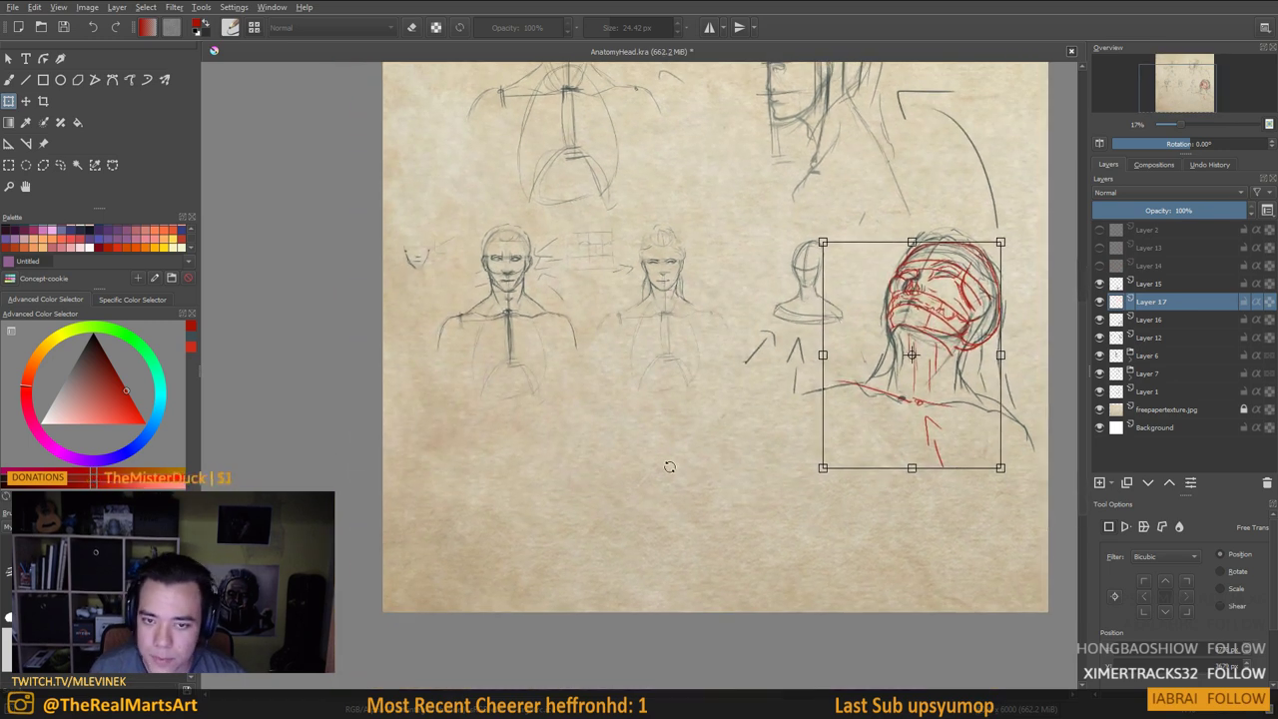
pyautogui.press('m')
pyautogui.press('m')
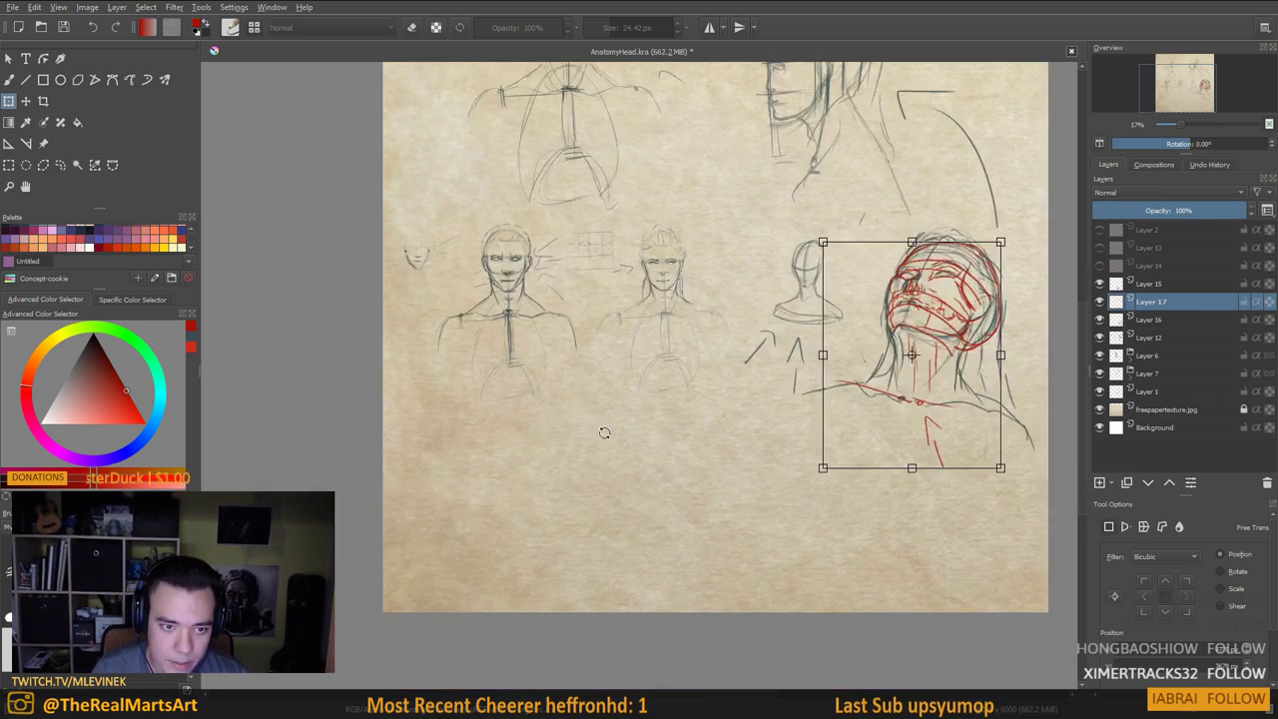
pyautogui.moveTo(623, 437); pyautogui.dragTo(651, 423)
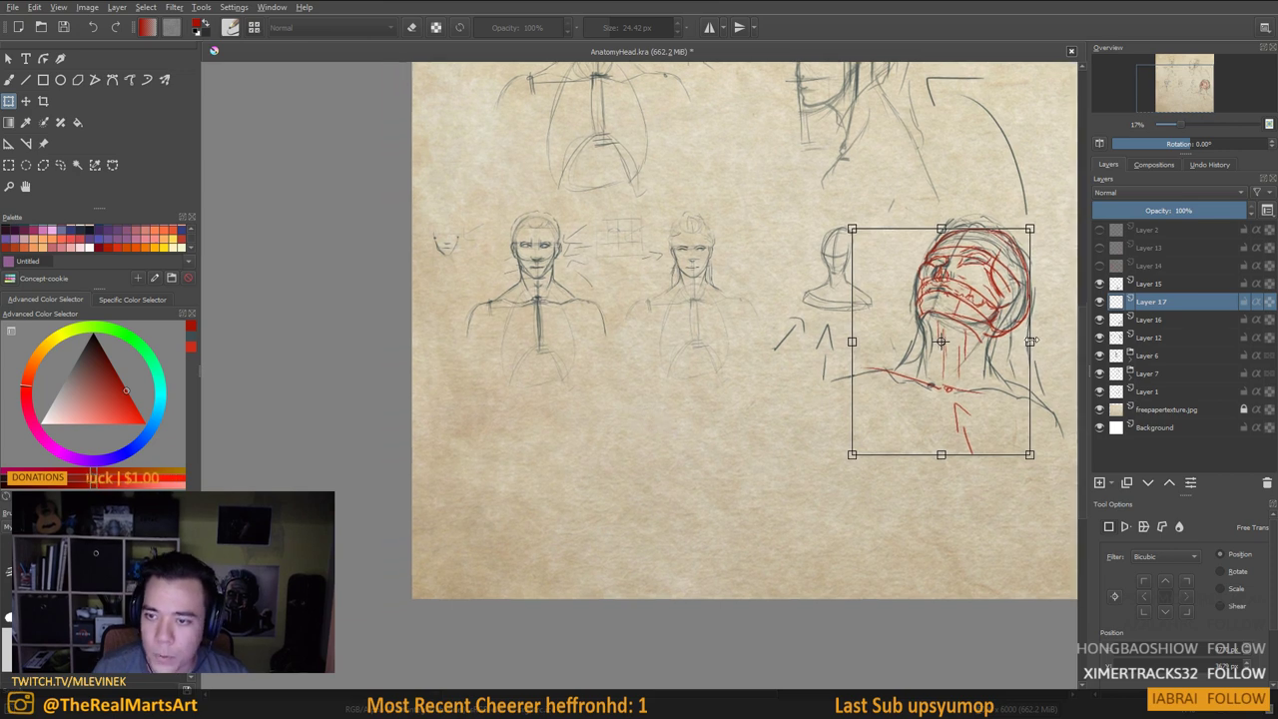
pyautogui.click(1154, 287)
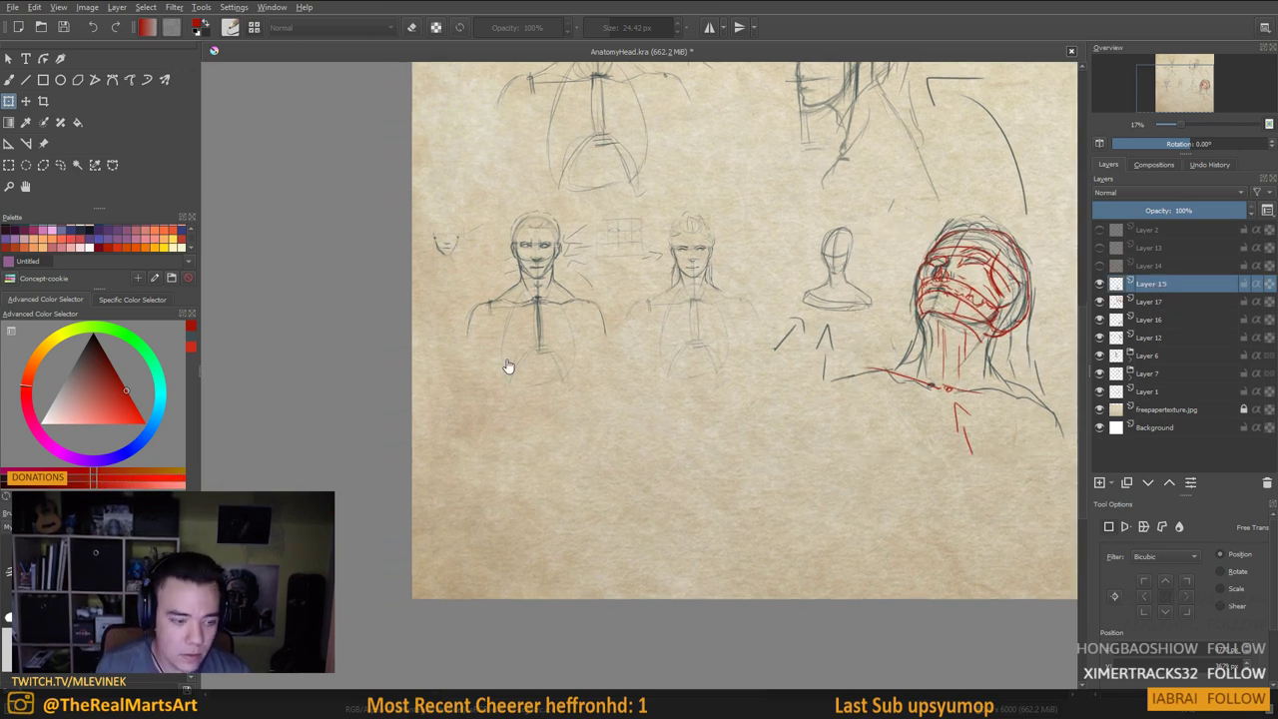
pyautogui.press('b')
pyautogui.press('pagedown')
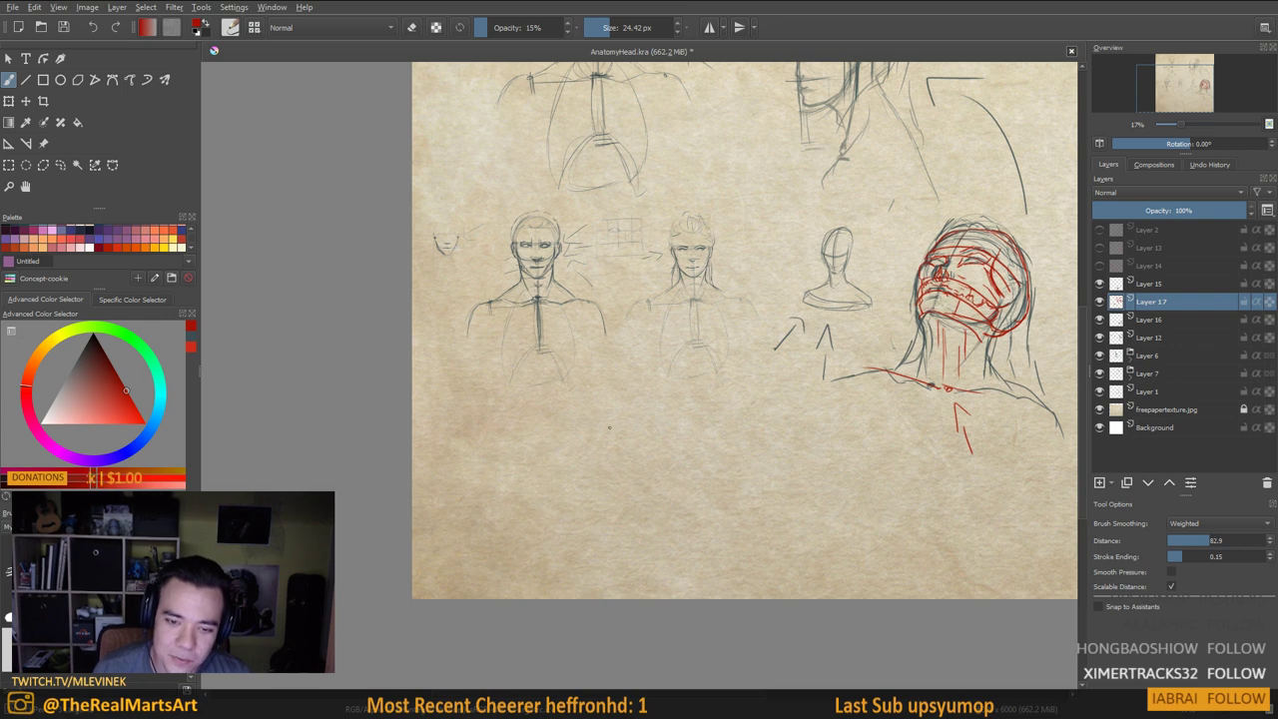
pyautogui.moveTo(639, 398); pyautogui.dragTo(611, 400)
pyautogui.hotkey('ctrl', 'z')
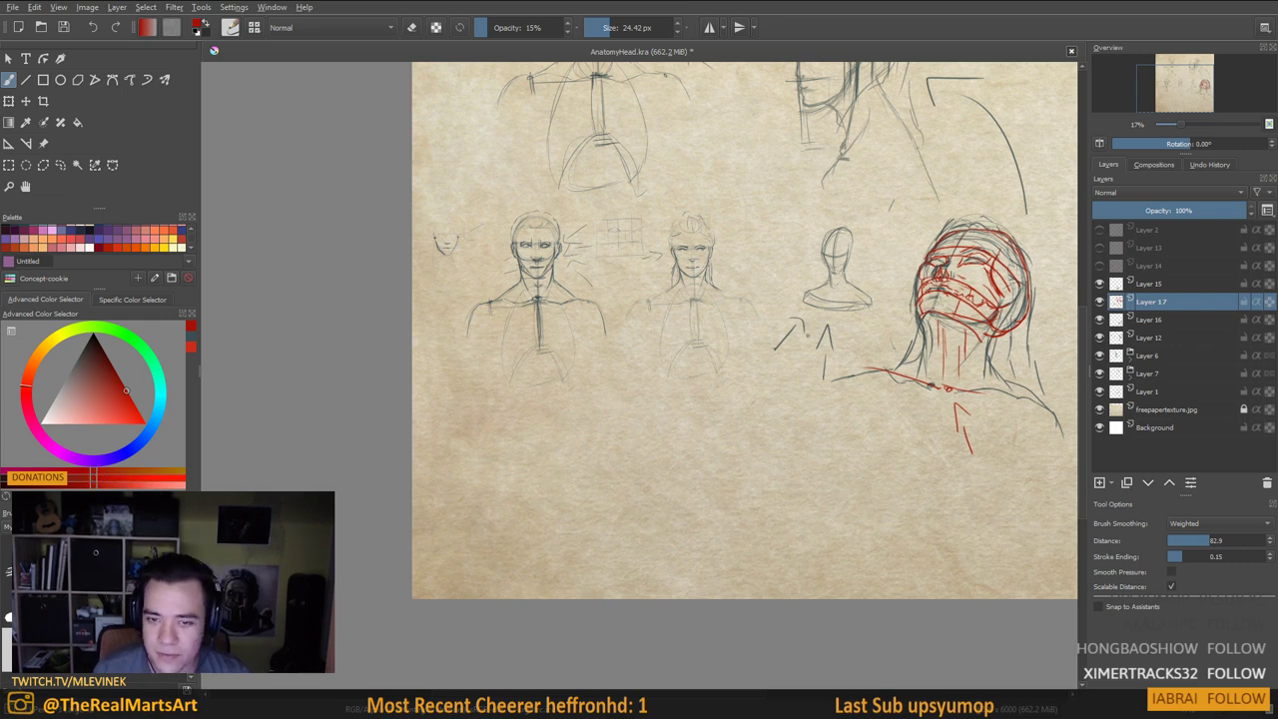
# Switch the brush colour to a dark blue-grey and add a new paint layer above Layer 17
pyautogui.click(190, 347)
pyautogui.click(191, 338)
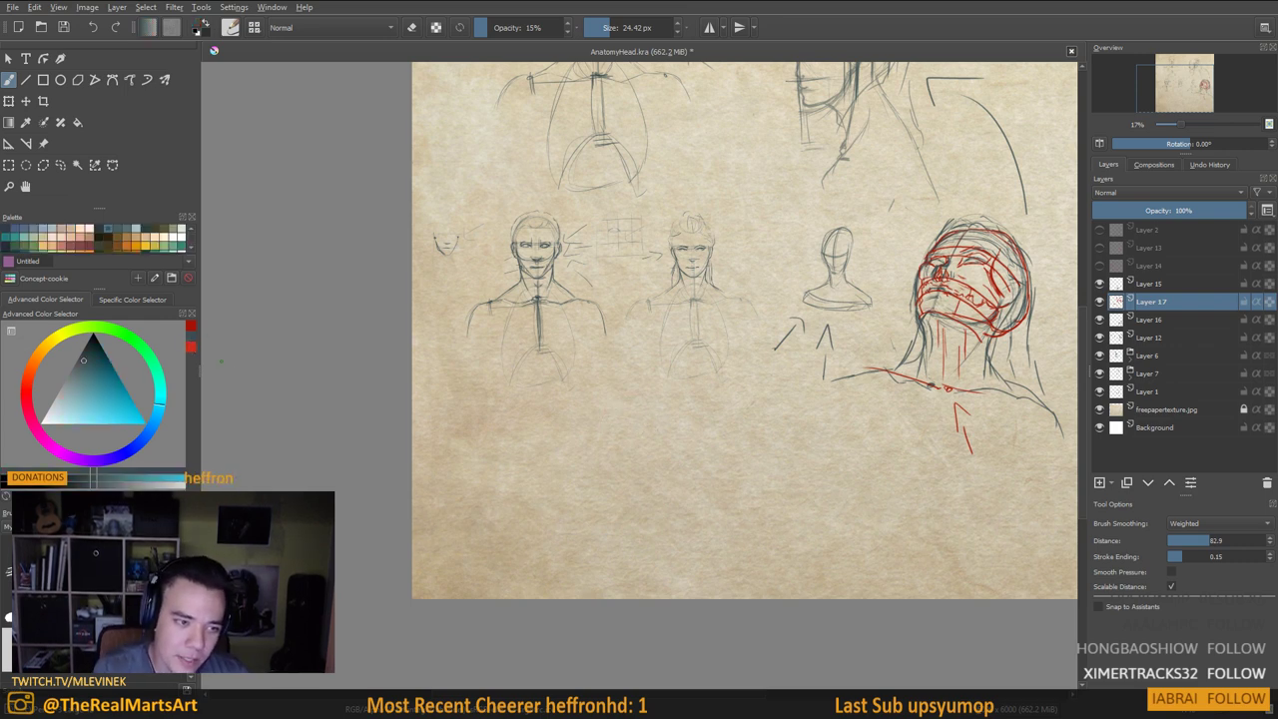
pyautogui.moveTo(672, 421); pyautogui.dragTo(673, 425)
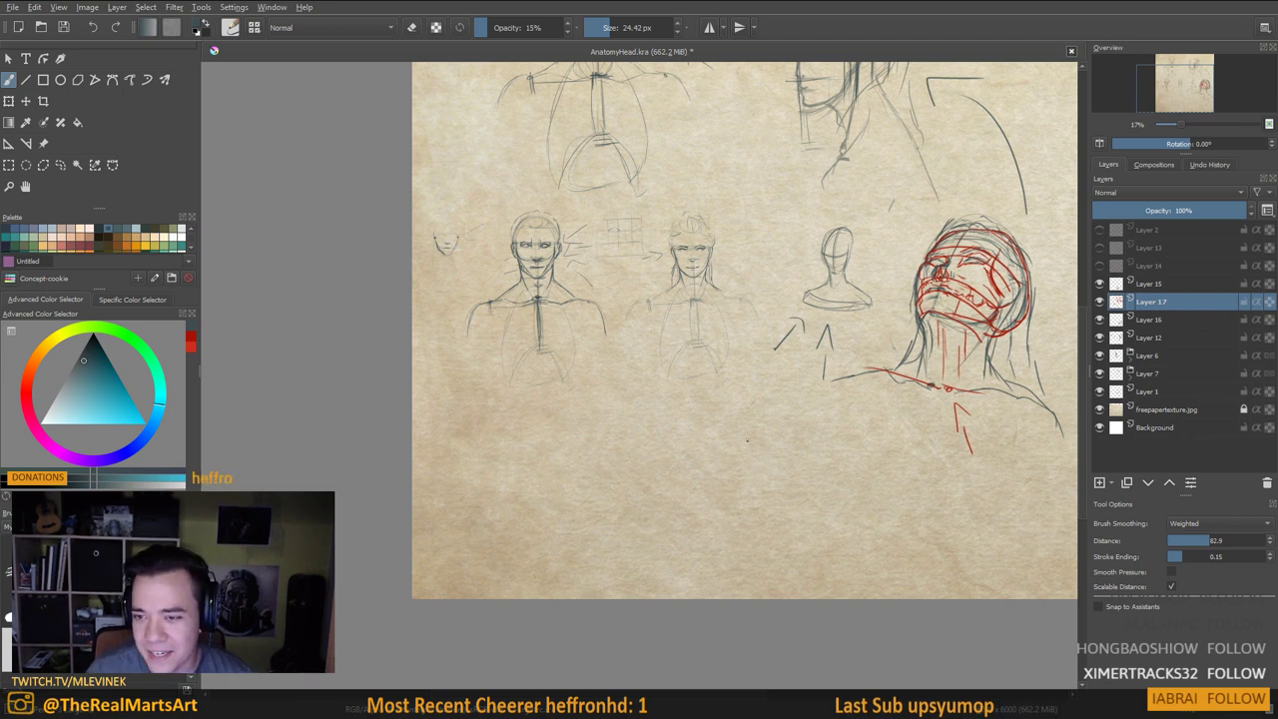
pyautogui.scroll(-1, 747, 441)
pyautogui.scroll(1, 836, 411)
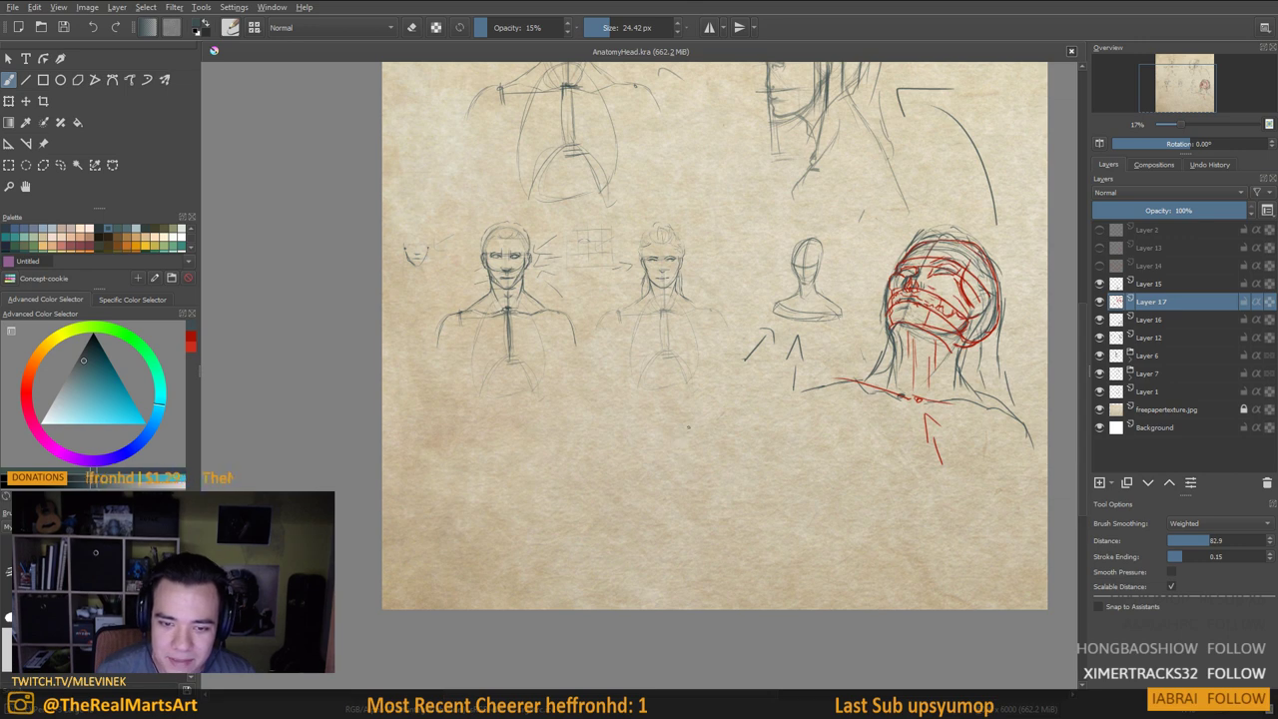
pyautogui.moveTo(668, 410); pyautogui.dragTo(669, 412)
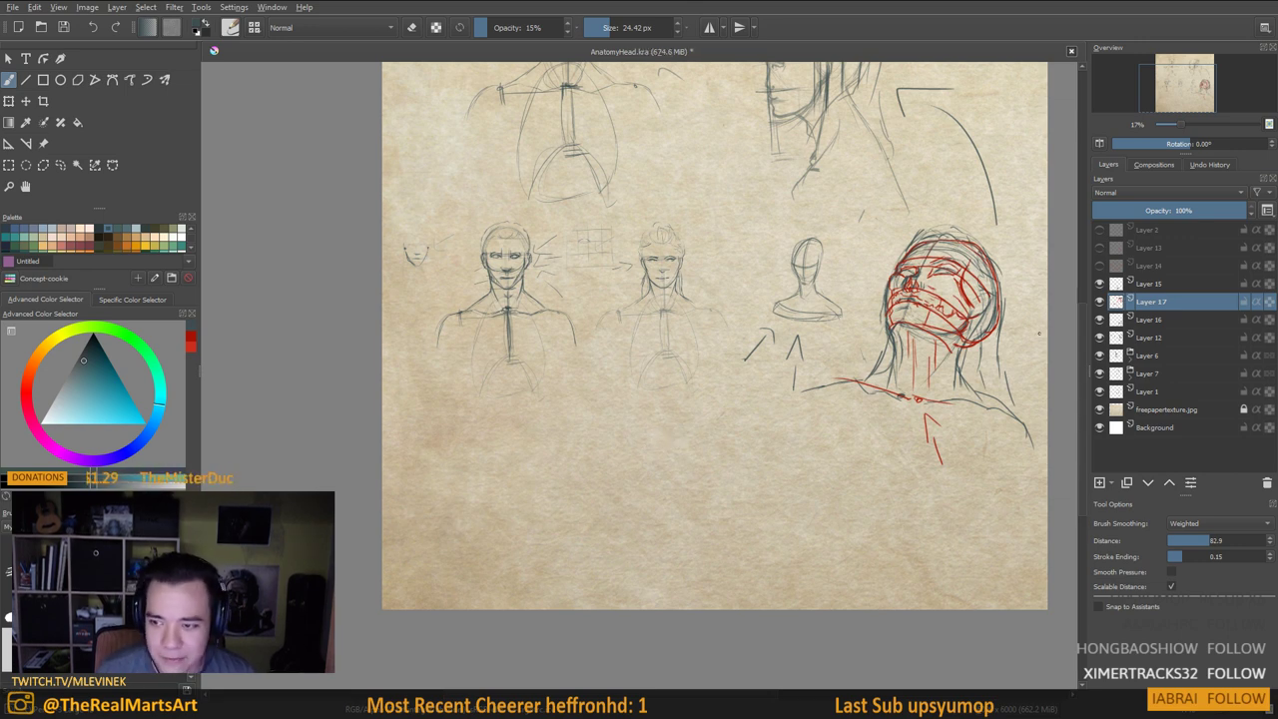
pyautogui.click(1100, 482)
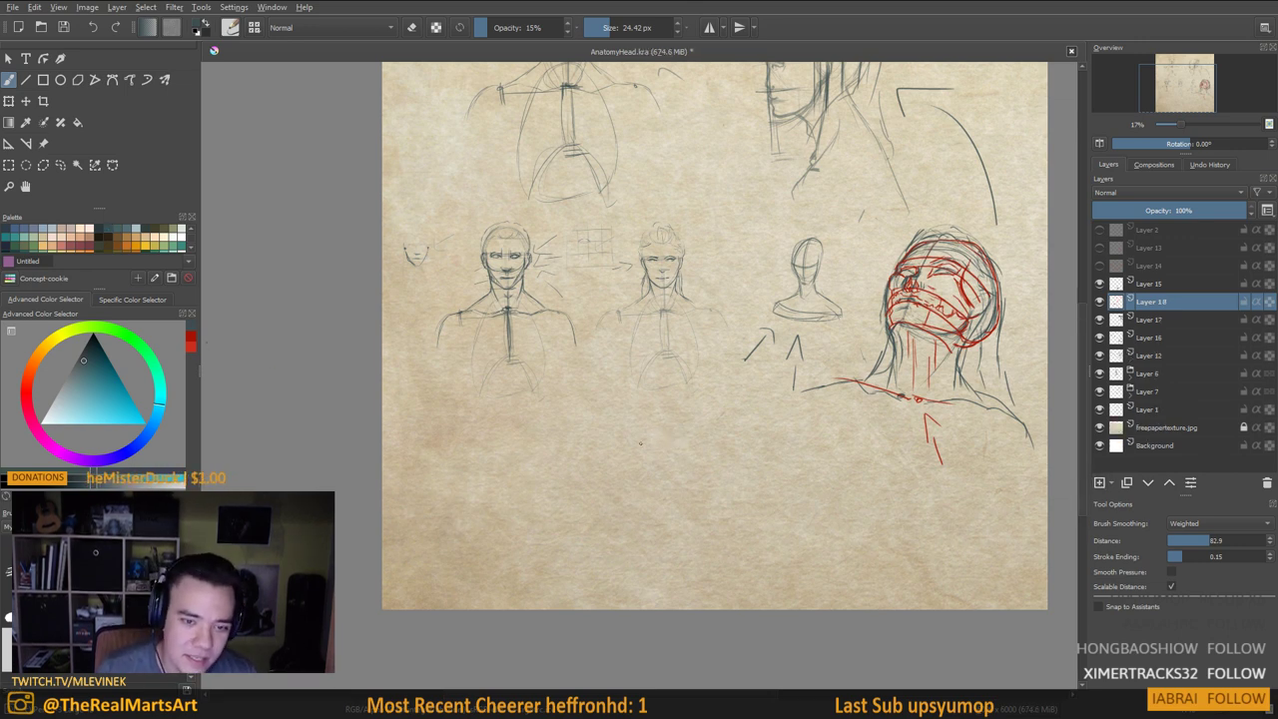
pyautogui.moveTo(628, 408)
pyautogui.mouseDown()
pyautogui.moveTo(601, 488)
pyautogui.moveTo(652, 447)
pyautogui.mouseUp()
pyautogui.hotkey('ctrl', 'z')
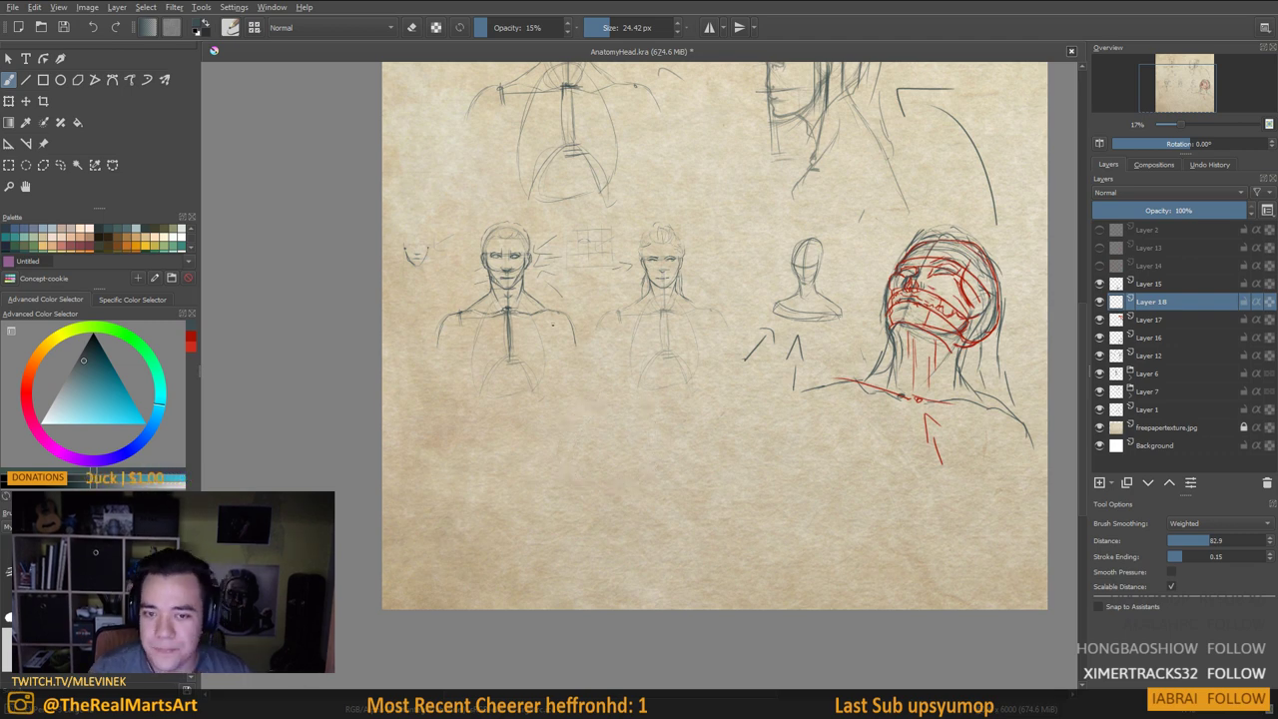
# Hide Layer 17 with the red skull overlay
pyautogui.click(1154, 320)
pyautogui.click(1100, 319)
pyautogui.click(1099, 320)
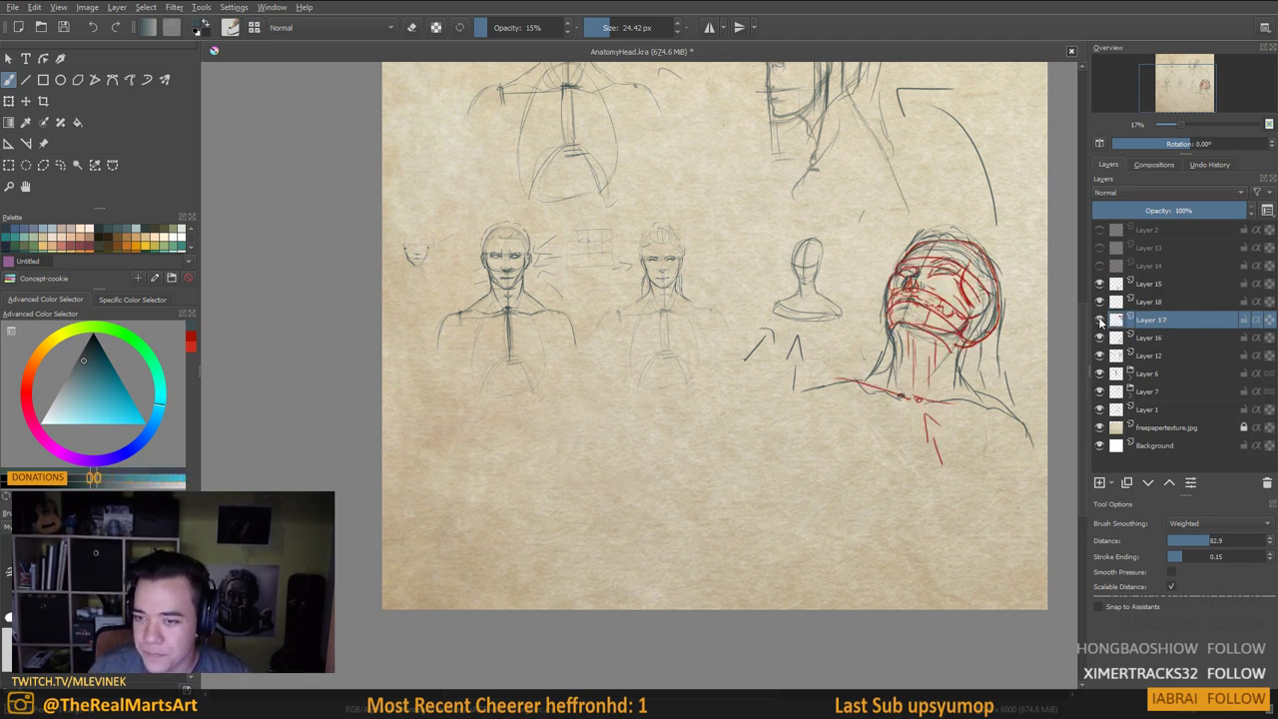
pyautogui.click(1100, 320)
# Lower the opacity of Layer 16 to 57% to fade the tilted head sketch
pyautogui.keyDown('ctrl'); pyautogui.click(1148, 340); pyautogui.keyUp('ctrl')
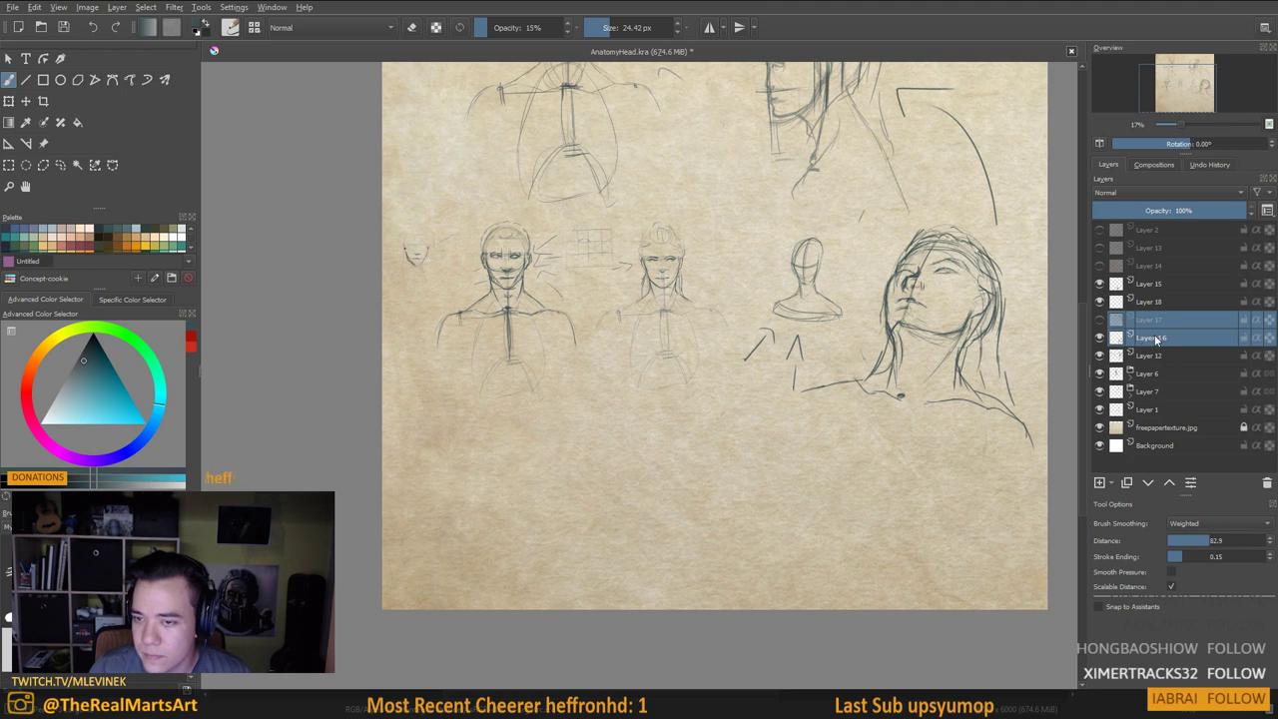
pyautogui.click(1156, 340)
pyautogui.moveTo(1176, 213)
pyautogui.mouseDown()
pyautogui.moveTo(1141, 211)
pyautogui.moveTo(1248, 211)
pyautogui.moveTo(1182, 209)
pyautogui.mouseUp()
pyautogui.click(1151, 355)
# Add two new paint layers above Layer 15 for redrawing the tilted head
pyautogui.click(1116, 286)
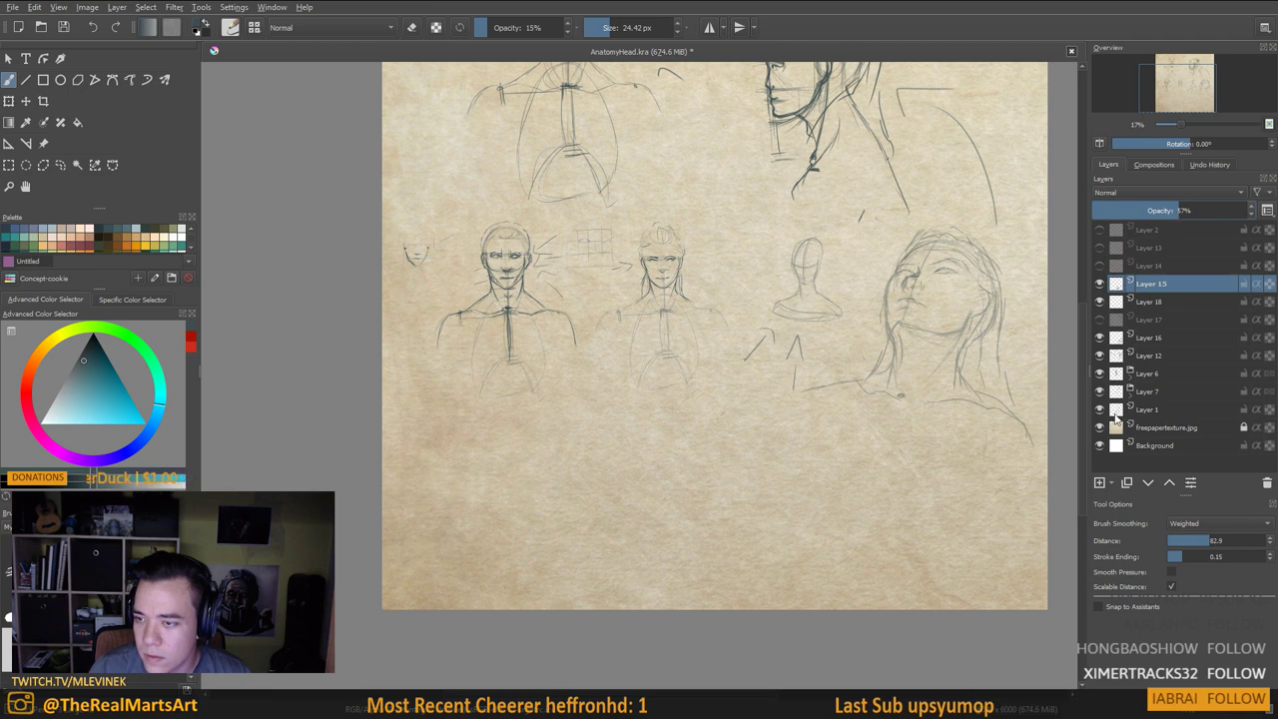
pyautogui.click(1099, 484)
pyautogui.scroll(2, 983, 355)
pyautogui.moveTo(896, 289); pyautogui.dragTo(812, 345)
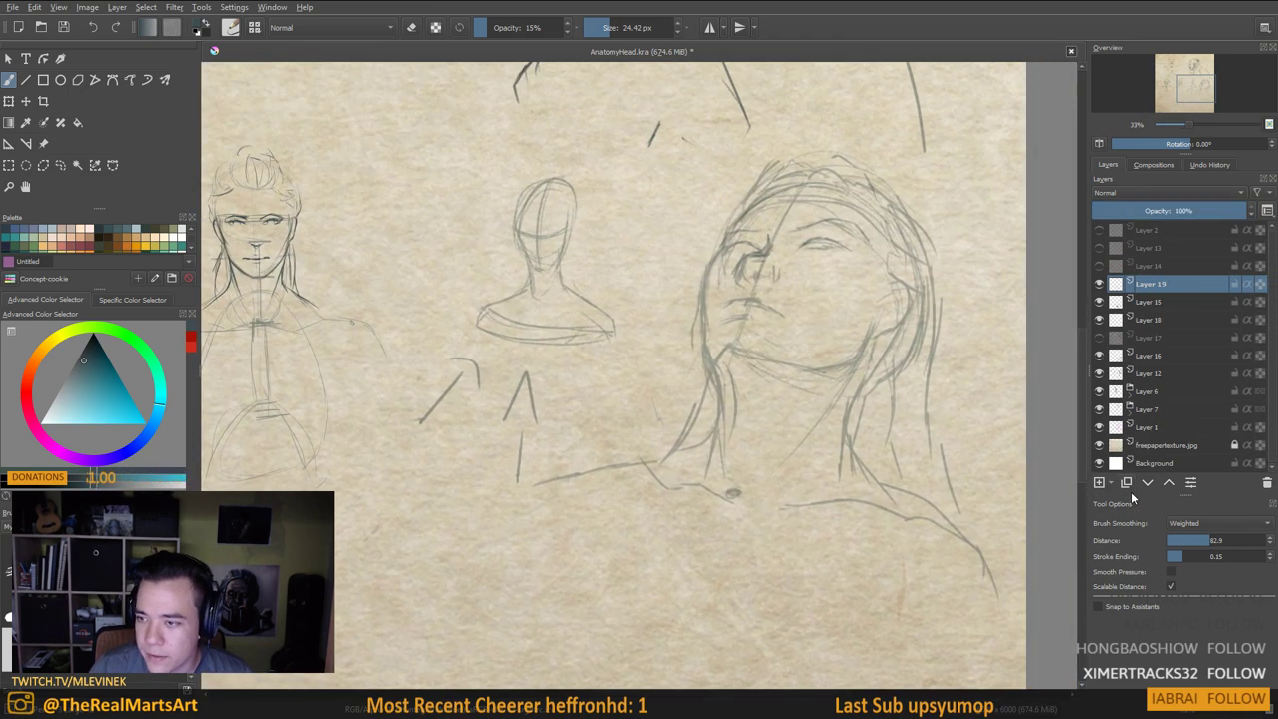
pyautogui.click(1100, 484)
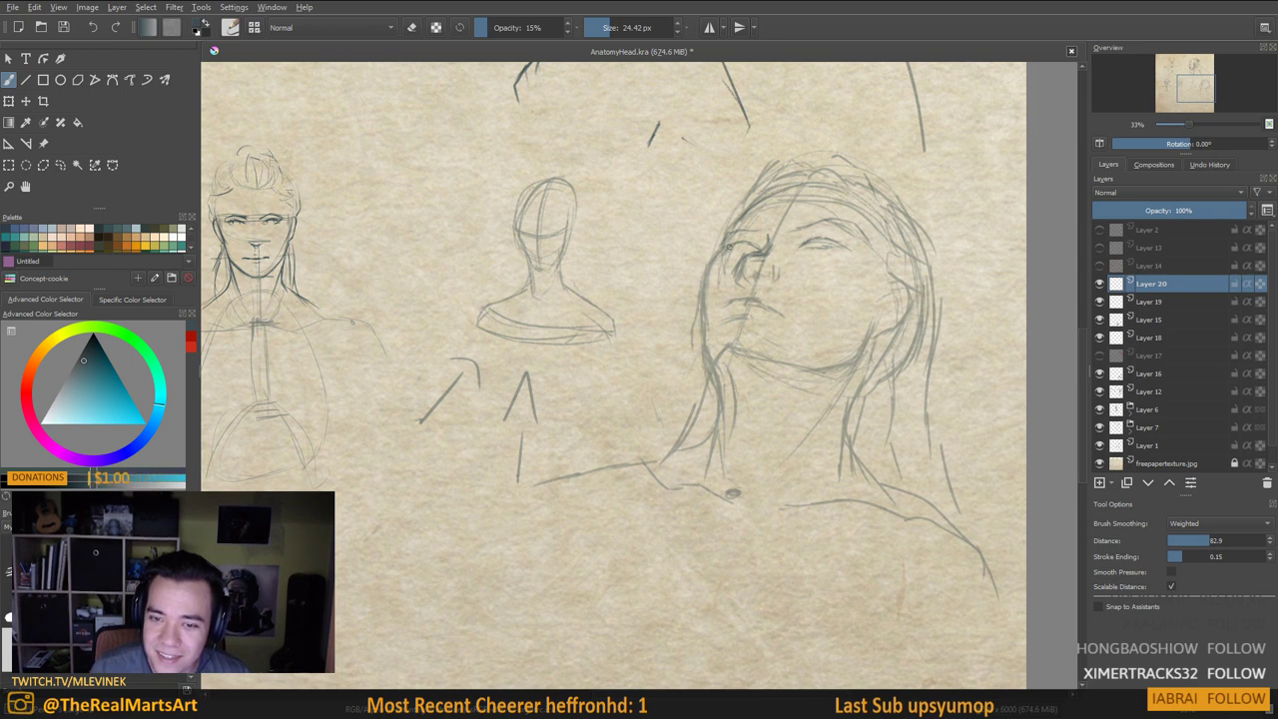
# Redraw the tilted head's far eye and its outer face contour from the forehead down to the jaw in dark lines
pyautogui.moveTo(737, 243); pyautogui.dragTo(766, 255)
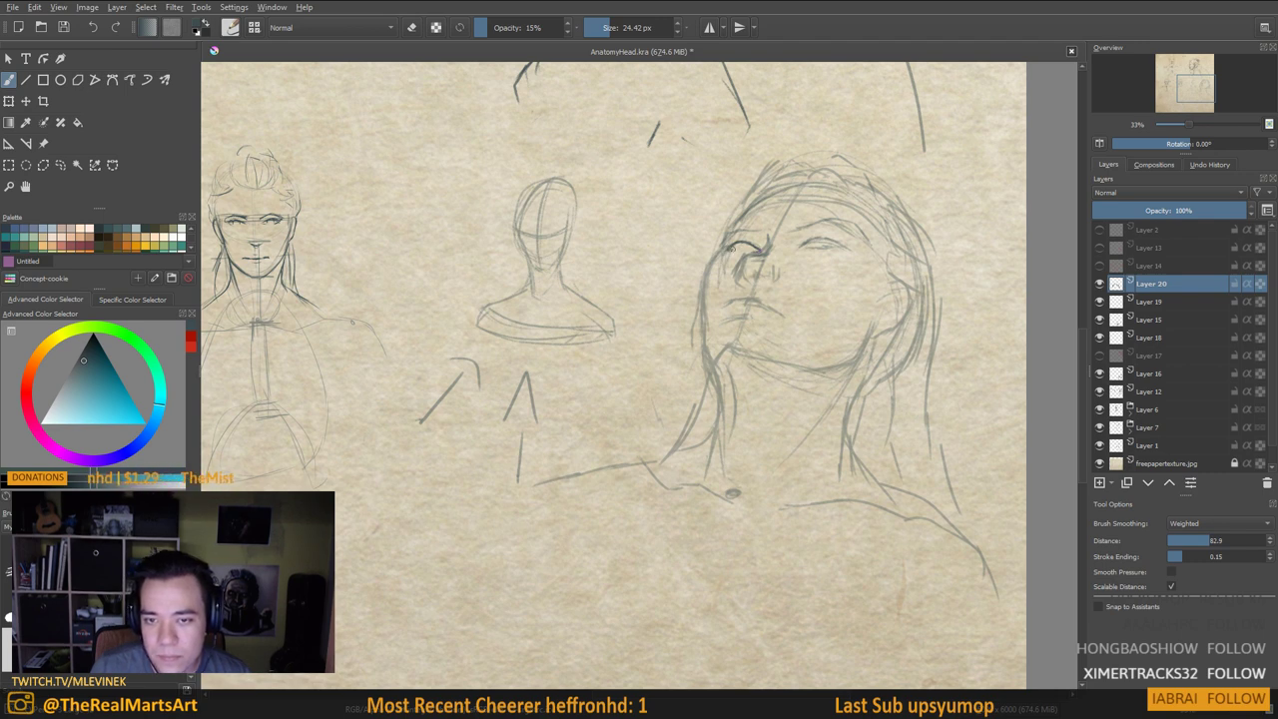
pyautogui.moveTo(732, 248); pyautogui.dragTo(755, 252)
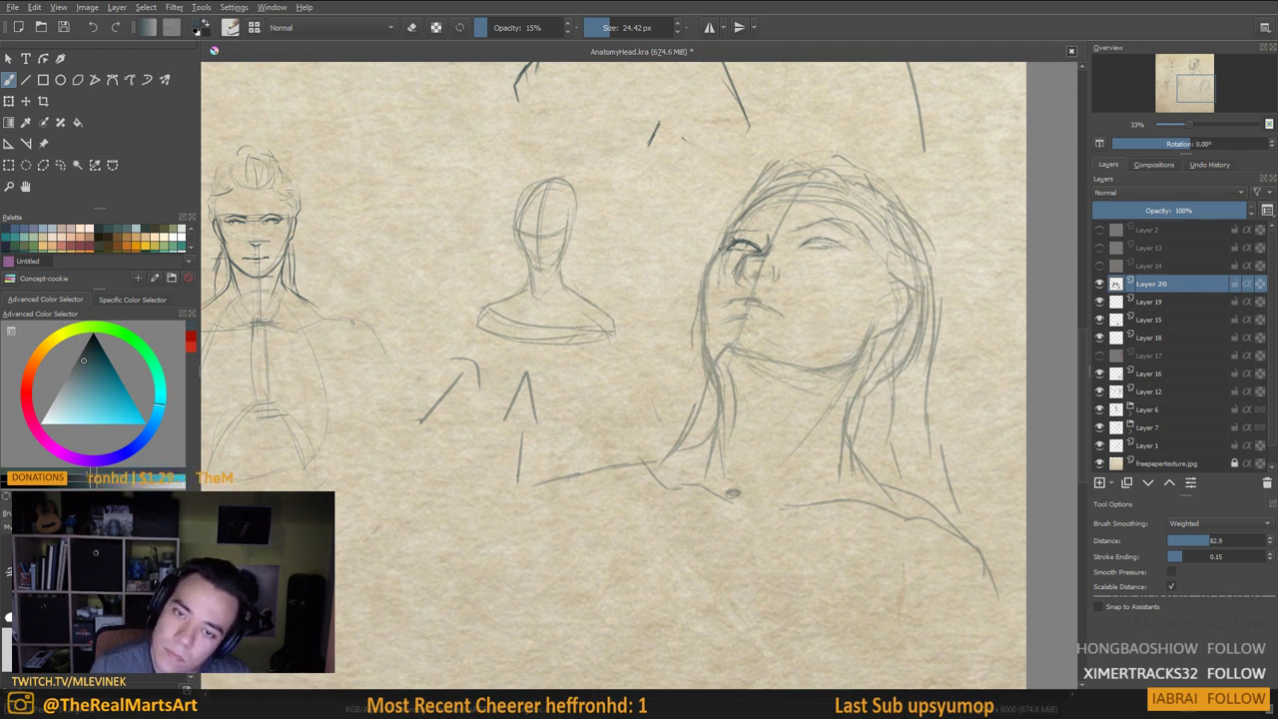
pyautogui.moveTo(726, 239); pyautogui.dragTo(772, 194)
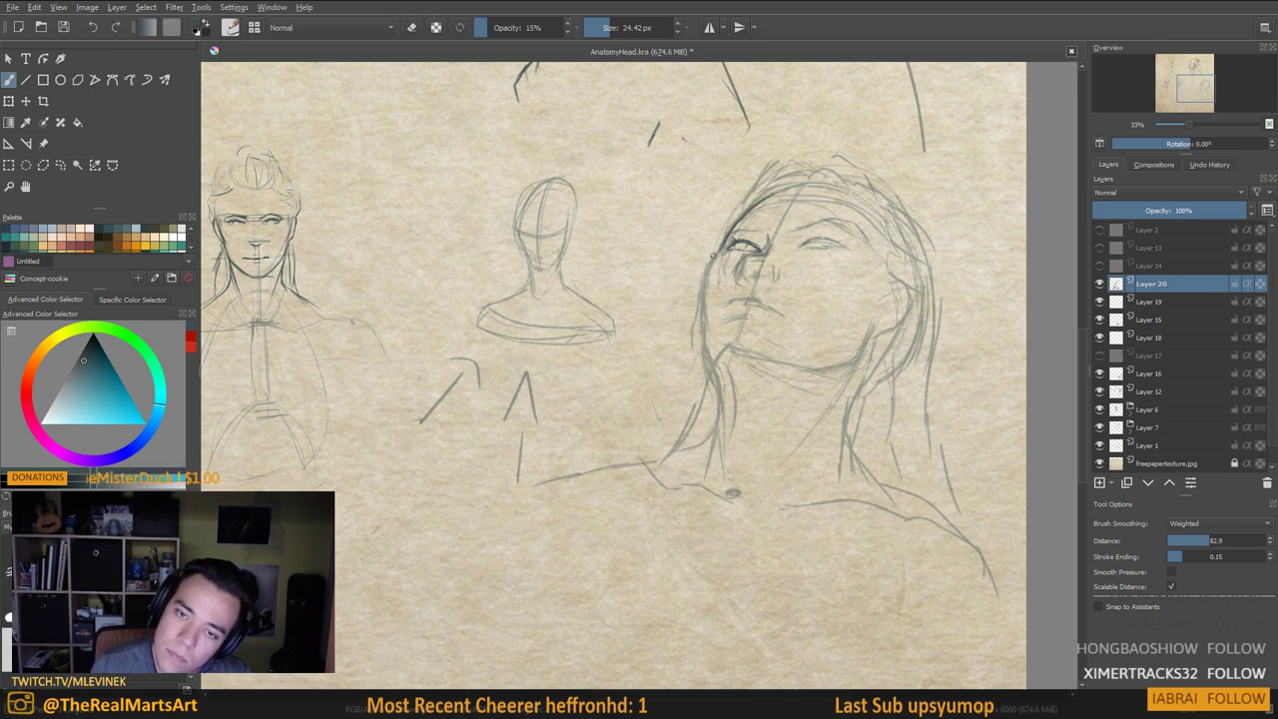
pyautogui.moveTo(715, 257)
pyautogui.mouseDown()
pyautogui.moveTo(702, 310)
pyautogui.moveTo(715, 382)
pyautogui.mouseUp()
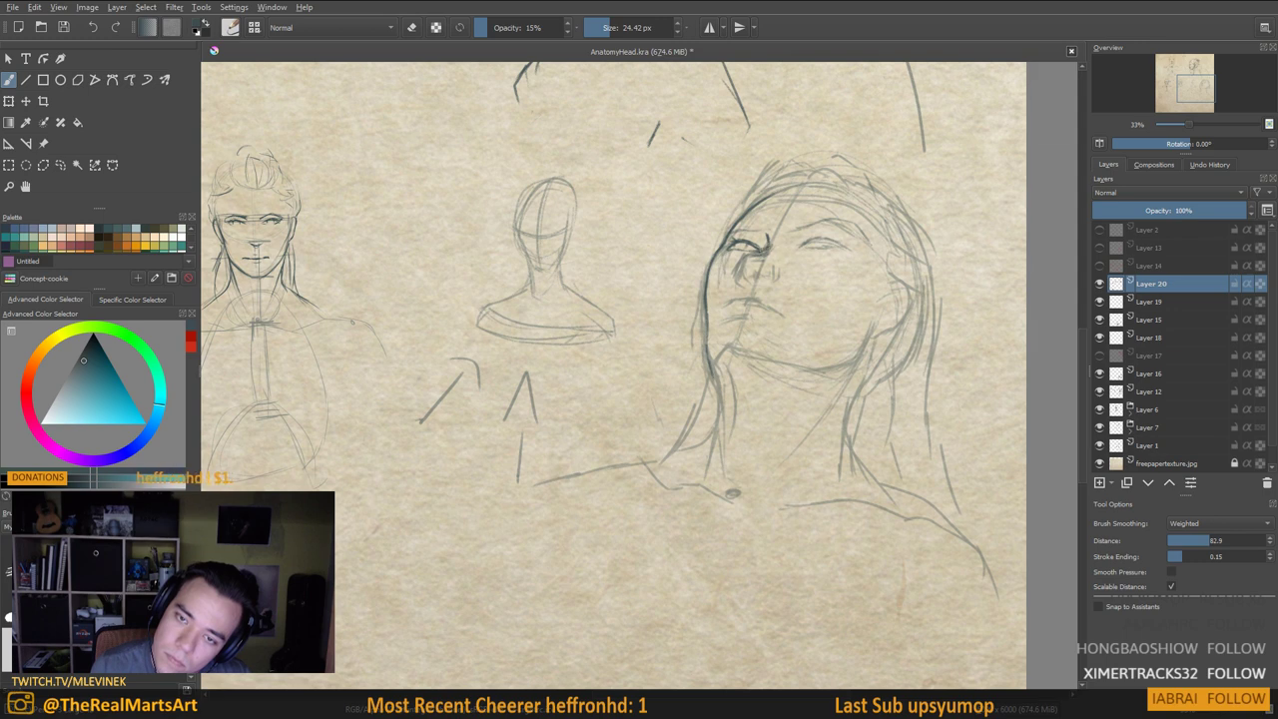
# Draw the nose bridge, nostrils and lips of the tilted head in darker lines over the faded sketch
pyautogui.moveTo(750, 250)
pyautogui.mouseDown()
pyautogui.moveTo(766, 254)
pyautogui.moveTo(737, 281)
pyautogui.moveTo(769, 280)
pyautogui.moveTo(745, 261)
pyautogui.mouseUp()
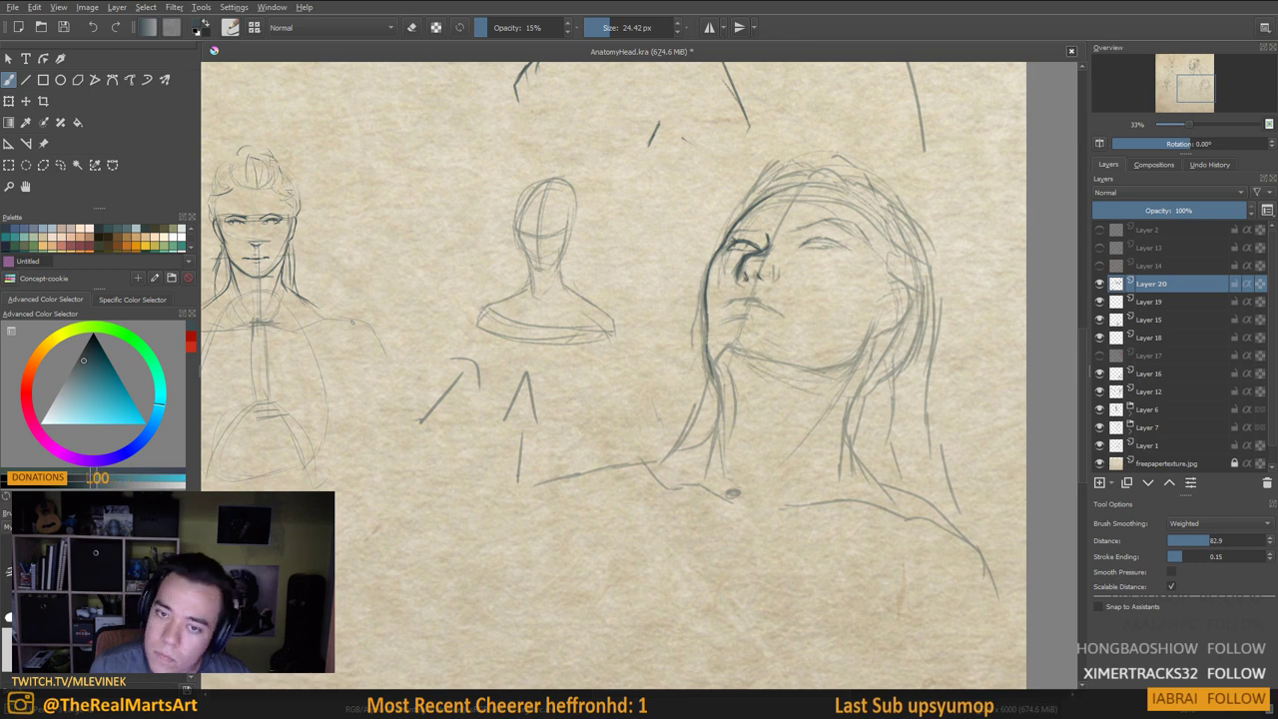
pyautogui.moveTo(745, 280); pyautogui.dragTo(729, 290)
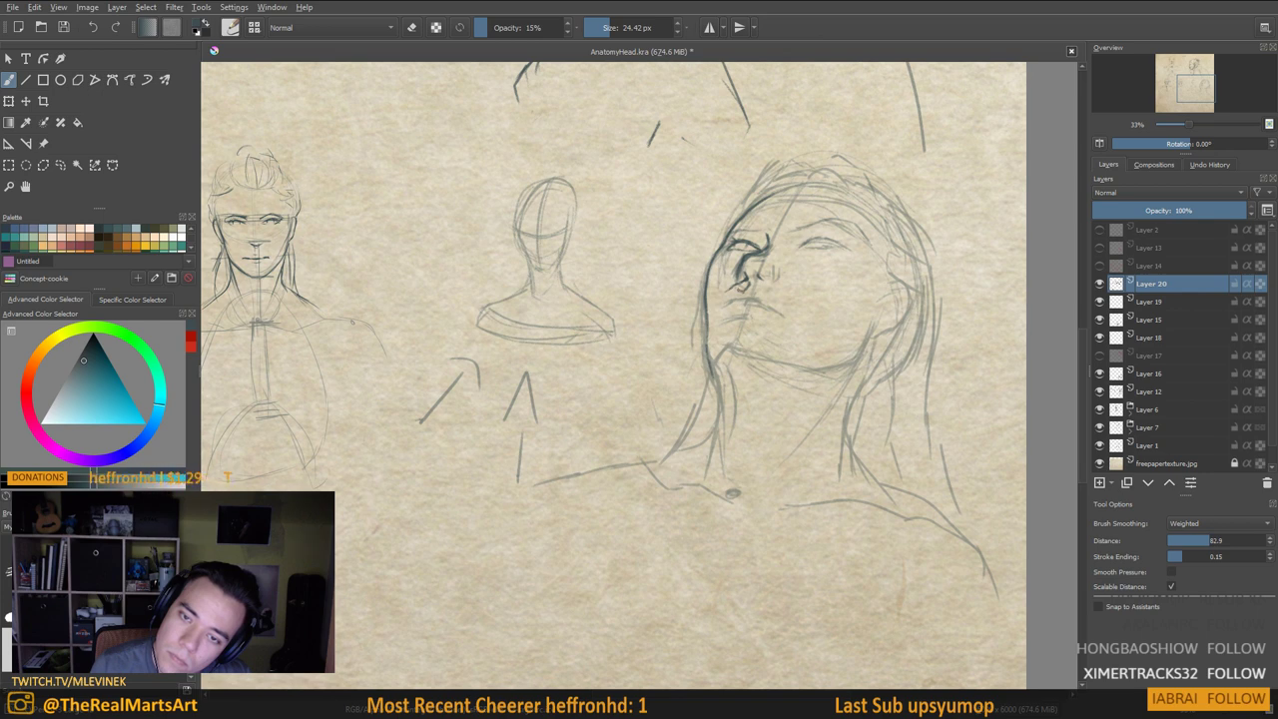
pyautogui.moveTo(737, 289)
pyautogui.mouseDown()
pyautogui.moveTo(789, 312)
pyautogui.moveTo(747, 302)
pyautogui.mouseUp()
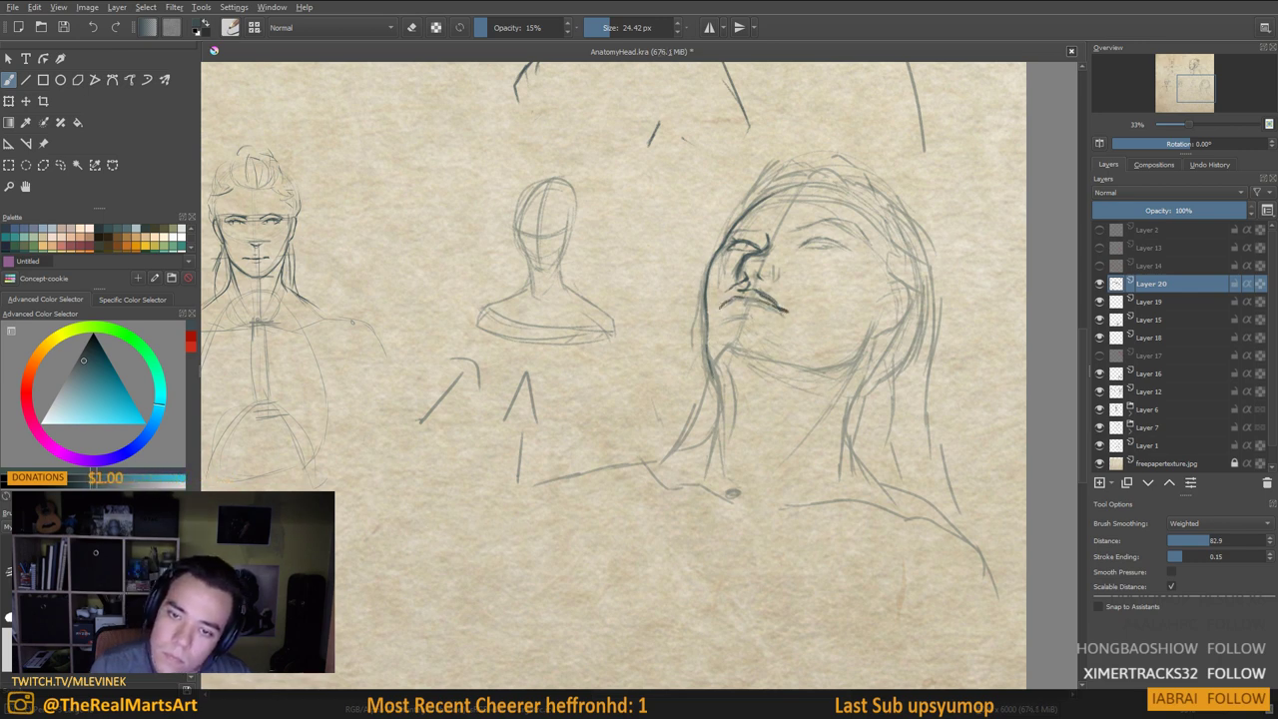
pyautogui.moveTo(727, 304)
pyautogui.mouseDown()
pyautogui.moveTo(753, 317)
pyautogui.moveTo(768, 273)
pyautogui.moveTo(788, 266)
pyautogui.mouseUp()
pyautogui.hotkey('ctrl', 'z')
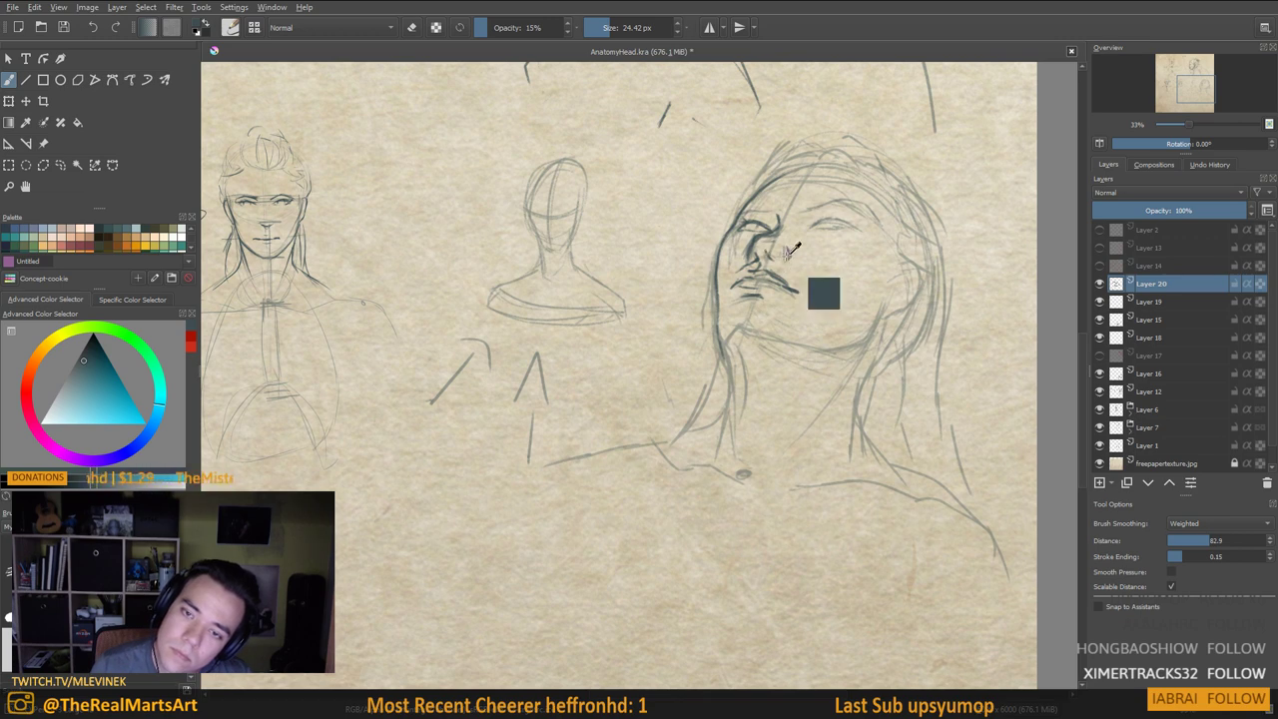
pyautogui.moveTo(784, 256); pyautogui.dragTo(790, 264)
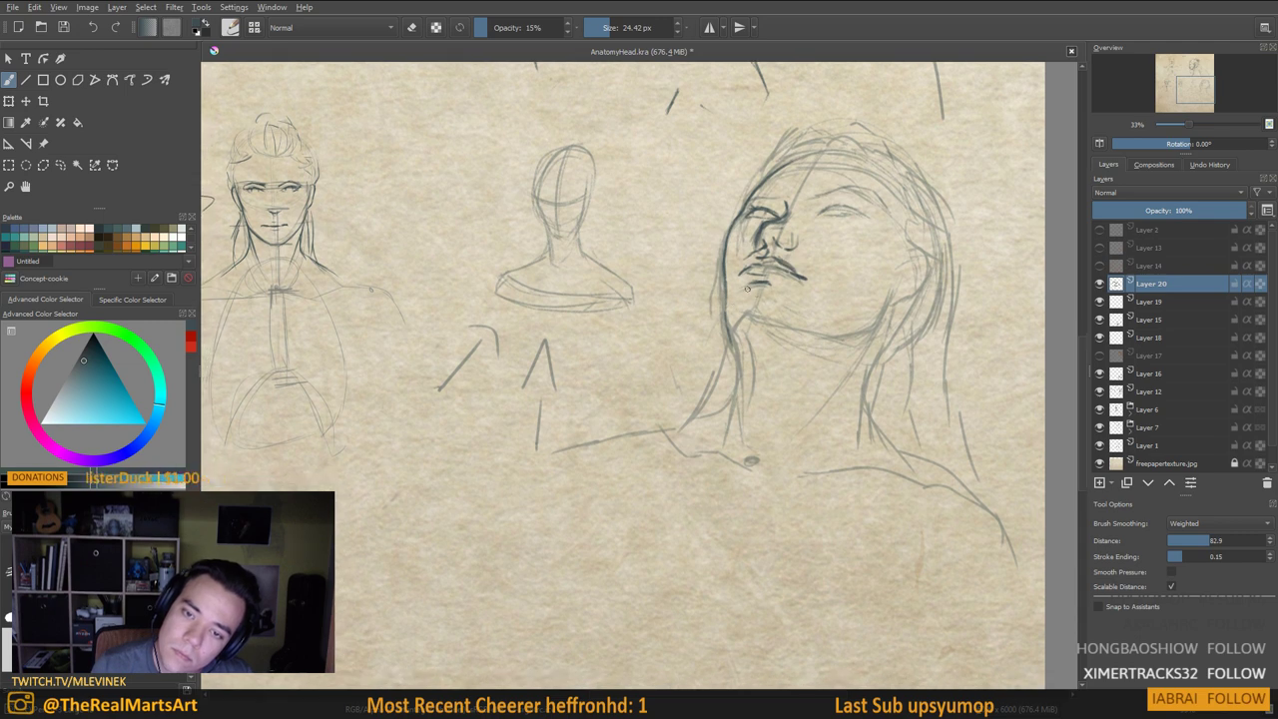
# Darken the far side of the tilted head's neck and redraw the near eyebrow and near eye in dark lines
pyautogui.moveTo(731, 337); pyautogui.dragTo(737, 415)
pyautogui.moveTo(835, 421); pyautogui.dragTo(836, 456)
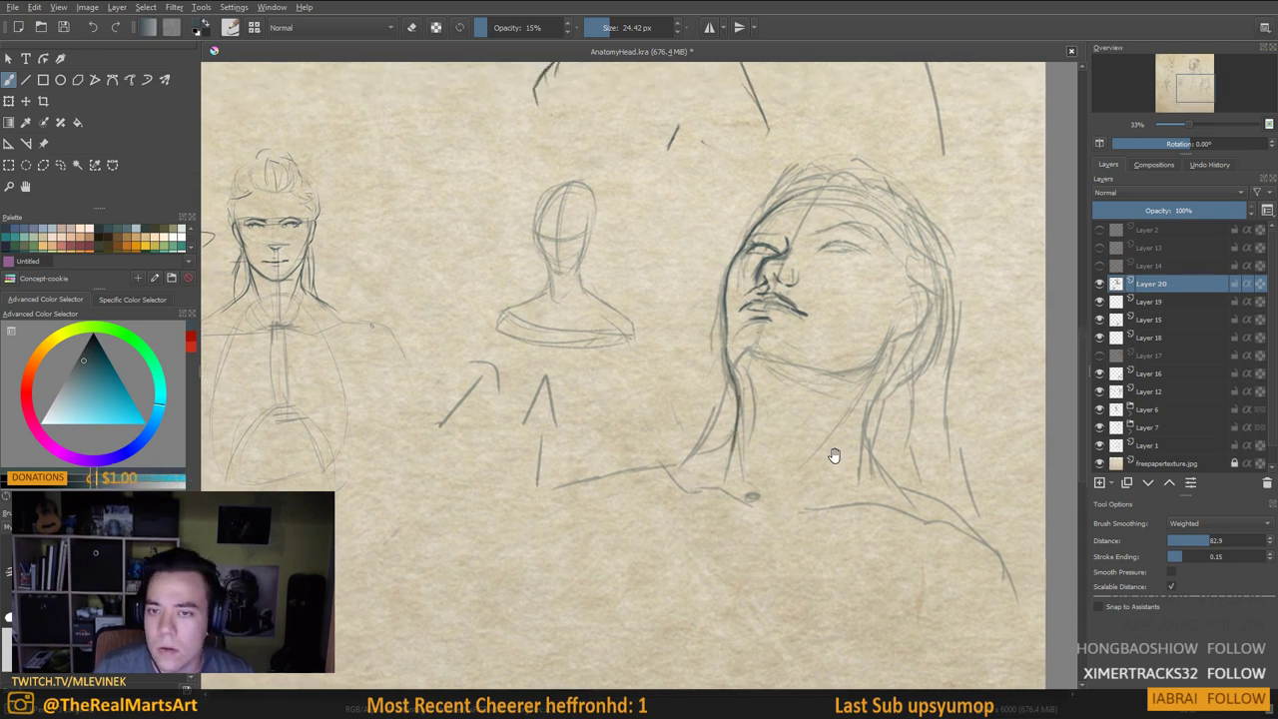
pyautogui.moveTo(783, 238)
pyautogui.mouseDown()
pyautogui.moveTo(751, 238)
pyautogui.moveTo(859, 231)
pyautogui.moveTo(819, 252)
pyautogui.mouseUp()
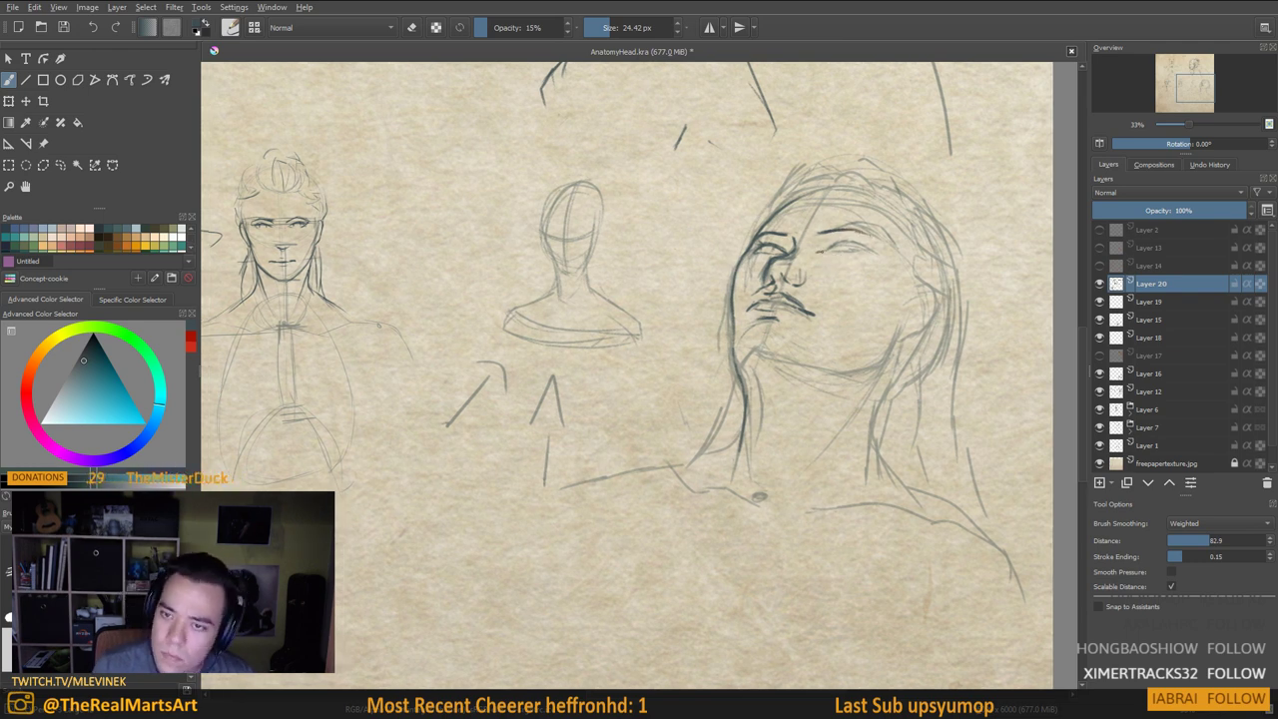
pyautogui.moveTo(822, 251); pyautogui.dragTo(852, 244)
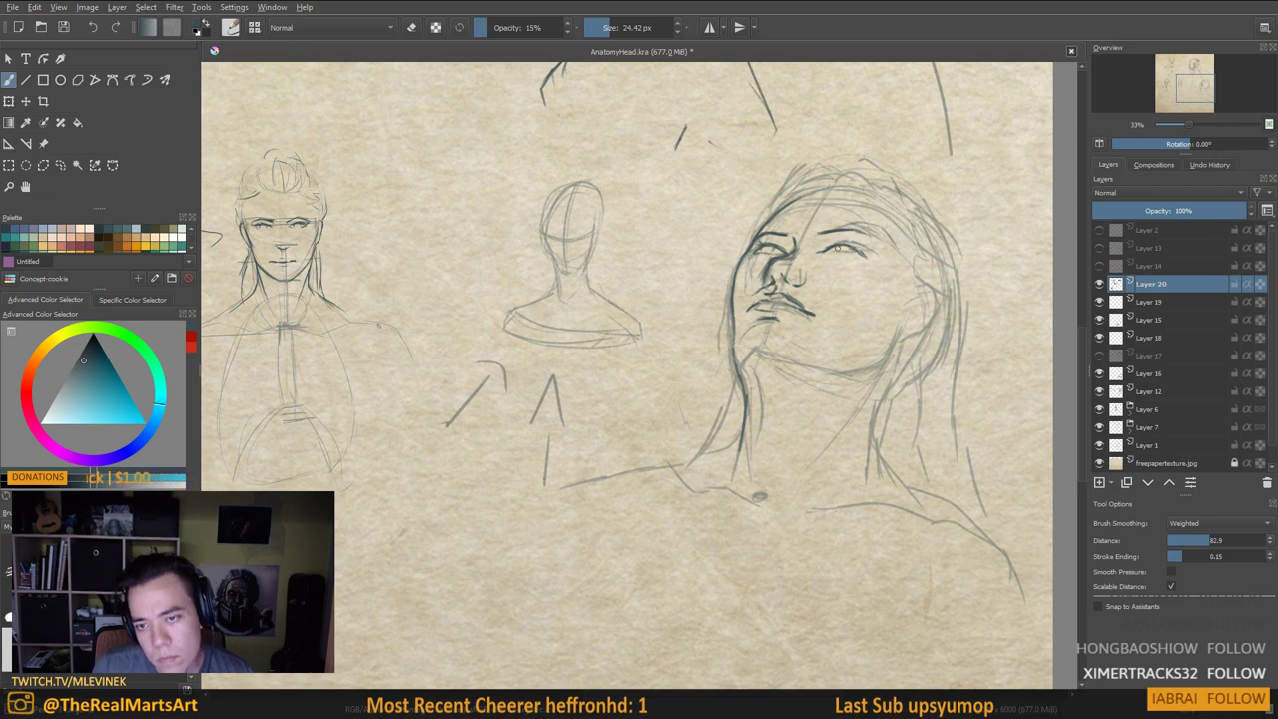
pyautogui.moveTo(824, 250); pyautogui.dragTo(856, 256)
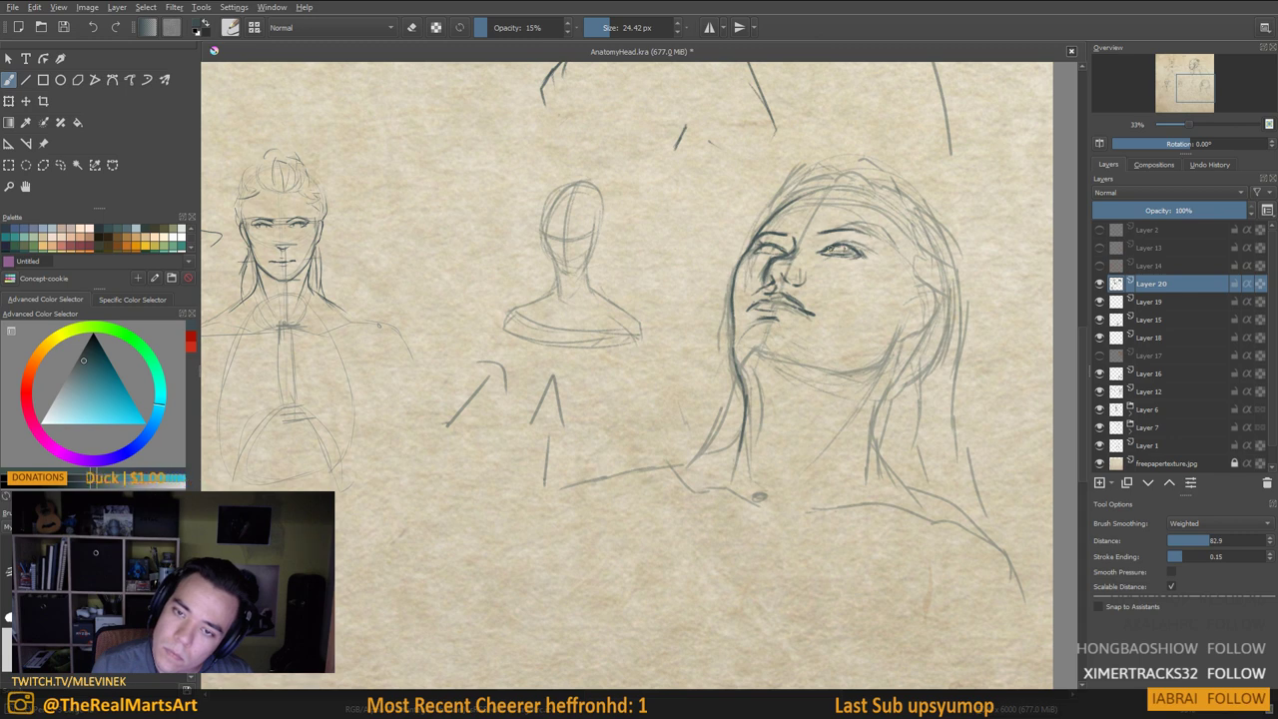
pyautogui.moveTo(823, 246); pyautogui.dragTo(835, 227)
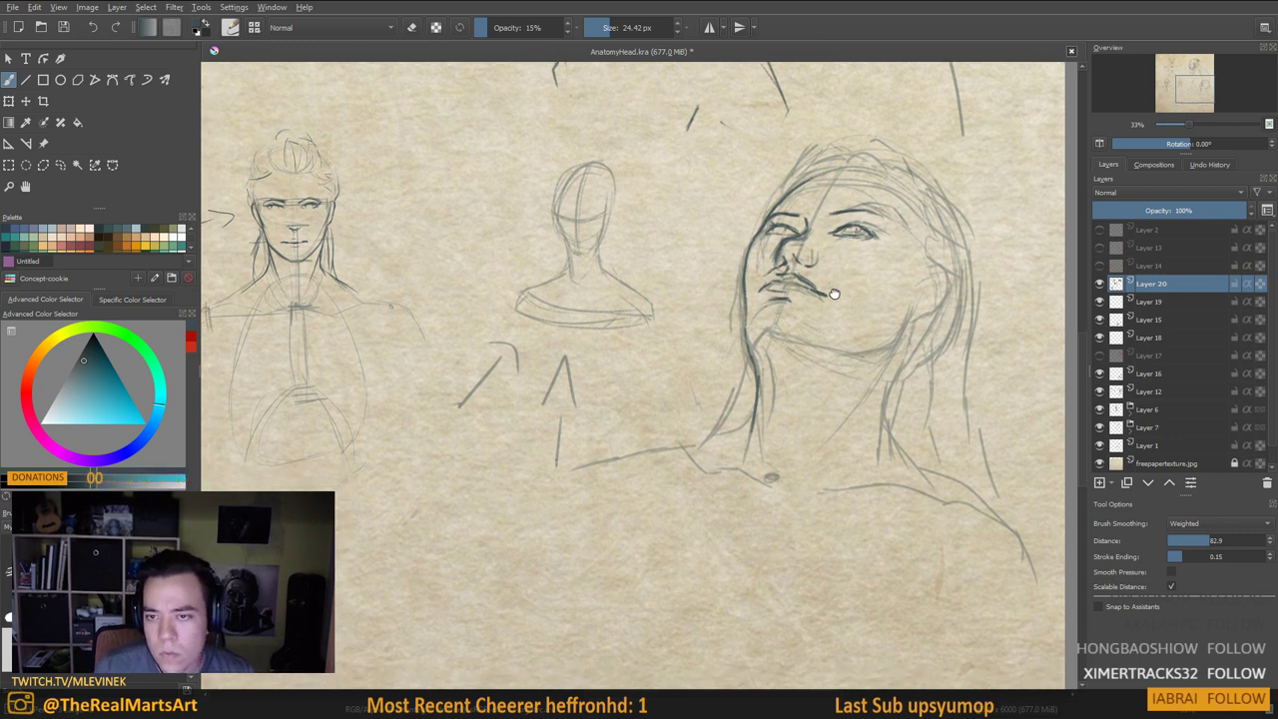
pyautogui.moveTo(835, 294); pyautogui.dragTo(843, 273)
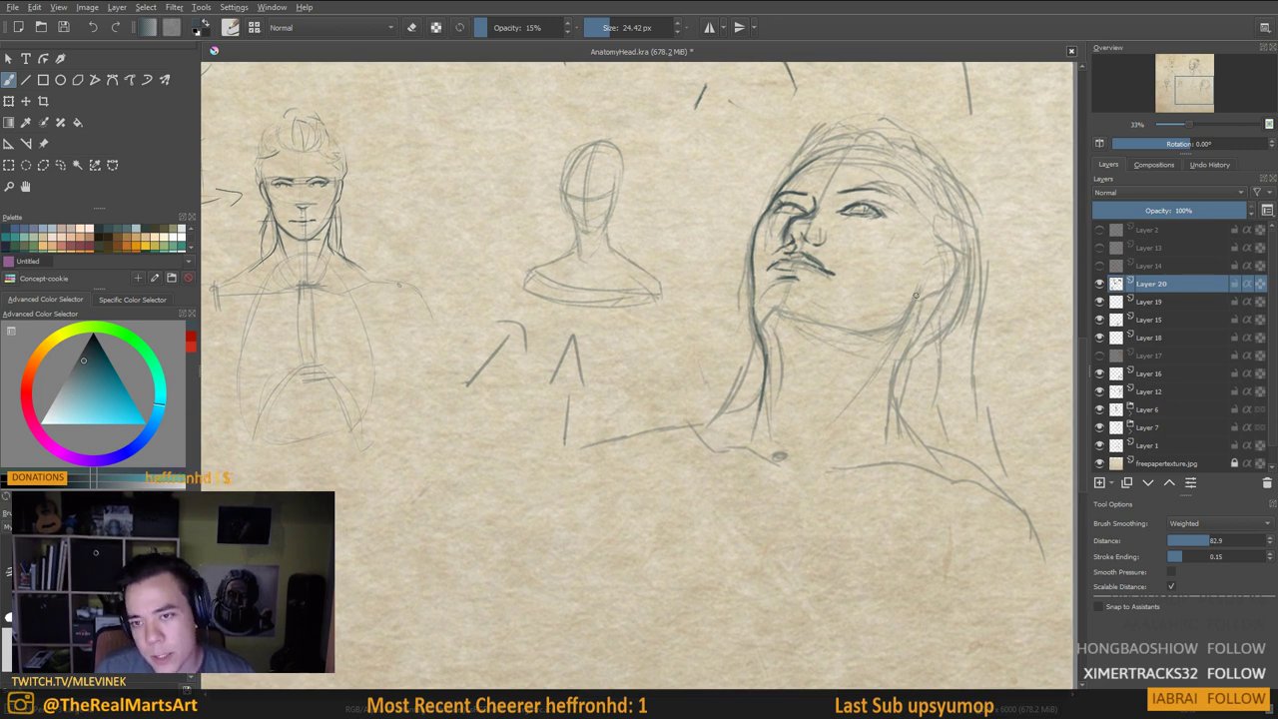
pyautogui.moveTo(921, 283)
pyautogui.mouseDown()
pyautogui.moveTo(889, 317)
pyautogui.moveTo(839, 324)
pyautogui.mouseUp()
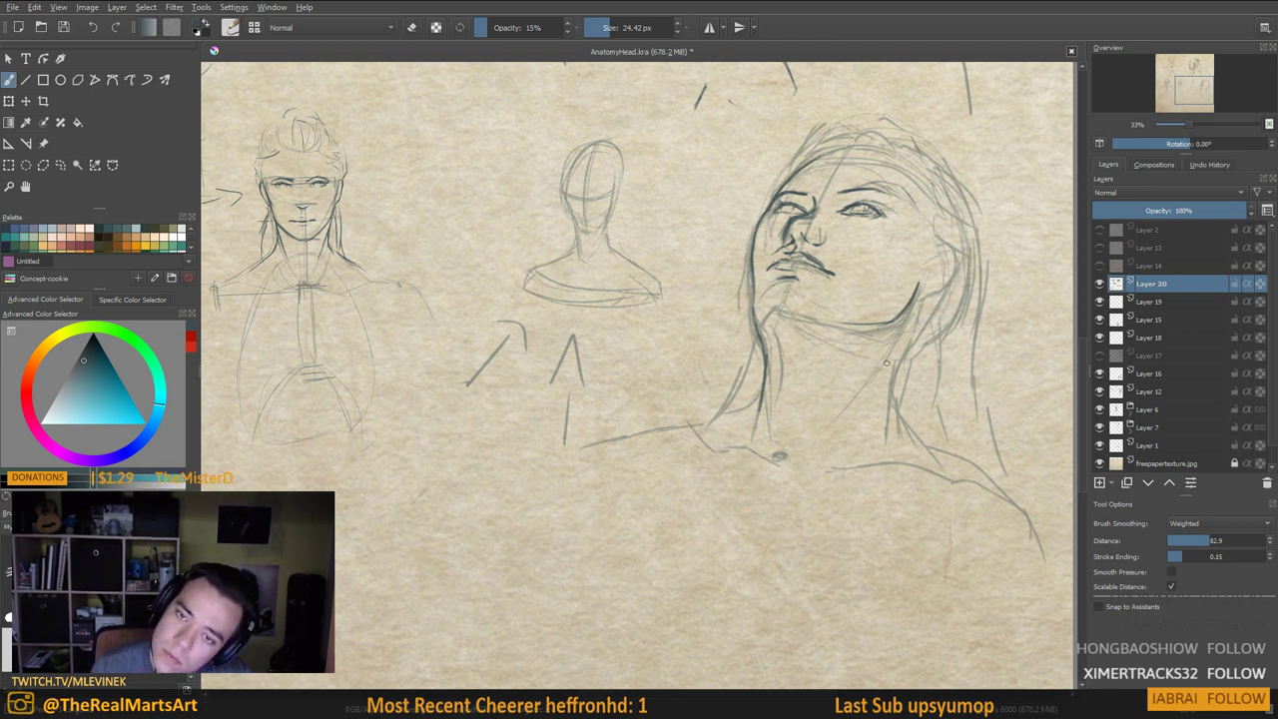
pyautogui.hotkey('ctrl', 'z')
pyautogui.hotkey('ctrl', 'z')
pyautogui.hotkey('ctrl', 'z')
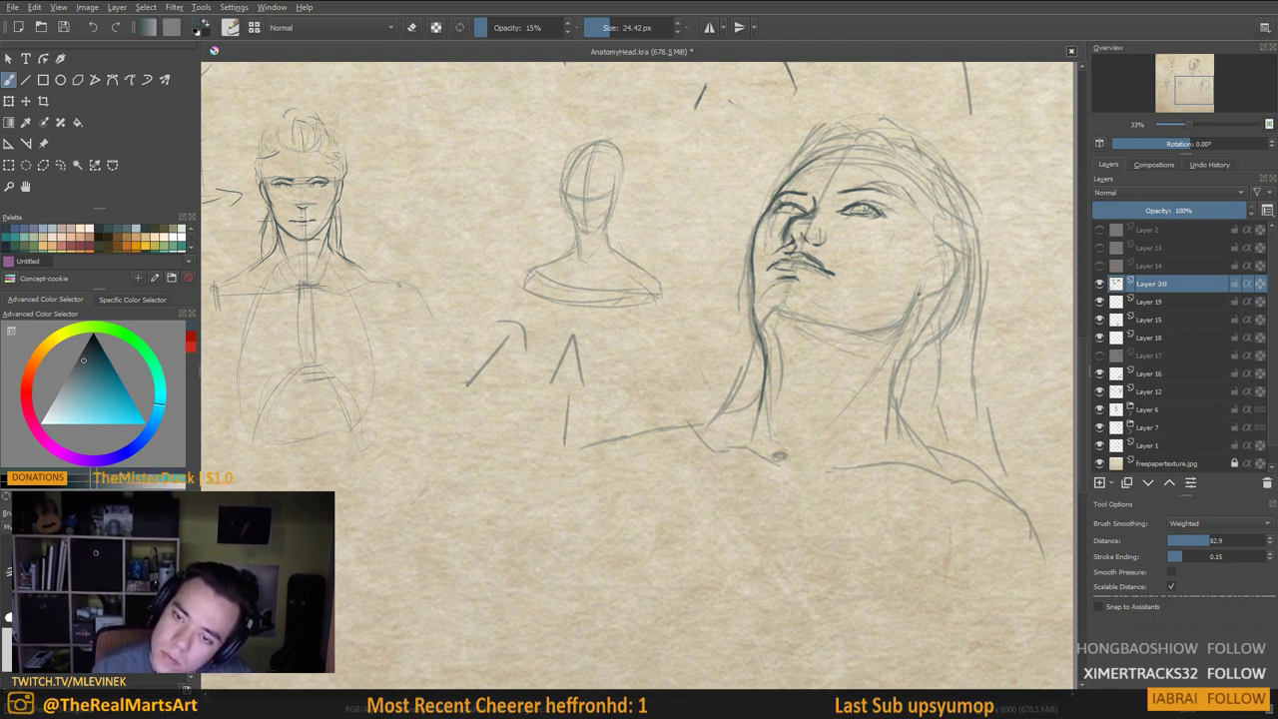
# Redraw the tilted head's near neck edge and the diagonal neck muscle running from below the jaw toward the collarbone
pyautogui.moveTo(919, 289)
pyautogui.mouseDown()
pyautogui.moveTo(887, 331)
pyautogui.moveTo(843, 328)
pyautogui.moveTo(892, 383)
pyautogui.moveTo(888, 443)
pyautogui.mouseUp()
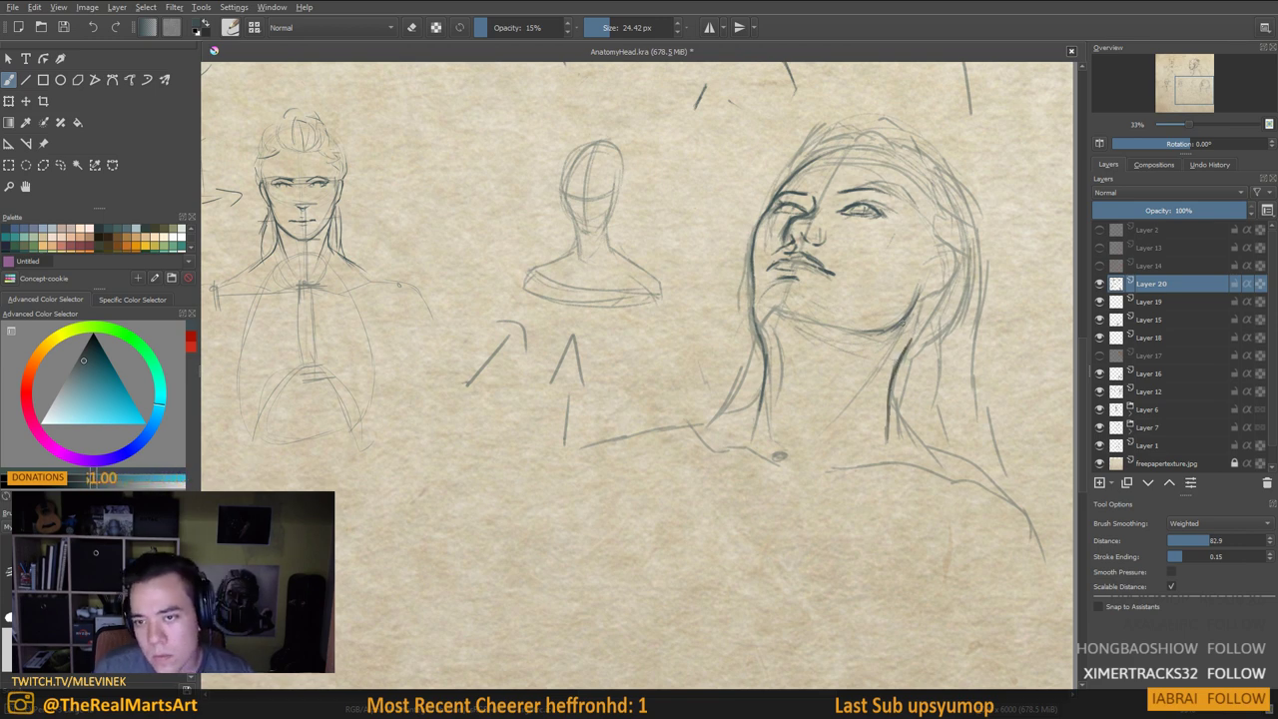
pyautogui.moveTo(884, 350); pyautogui.dragTo(805, 465)
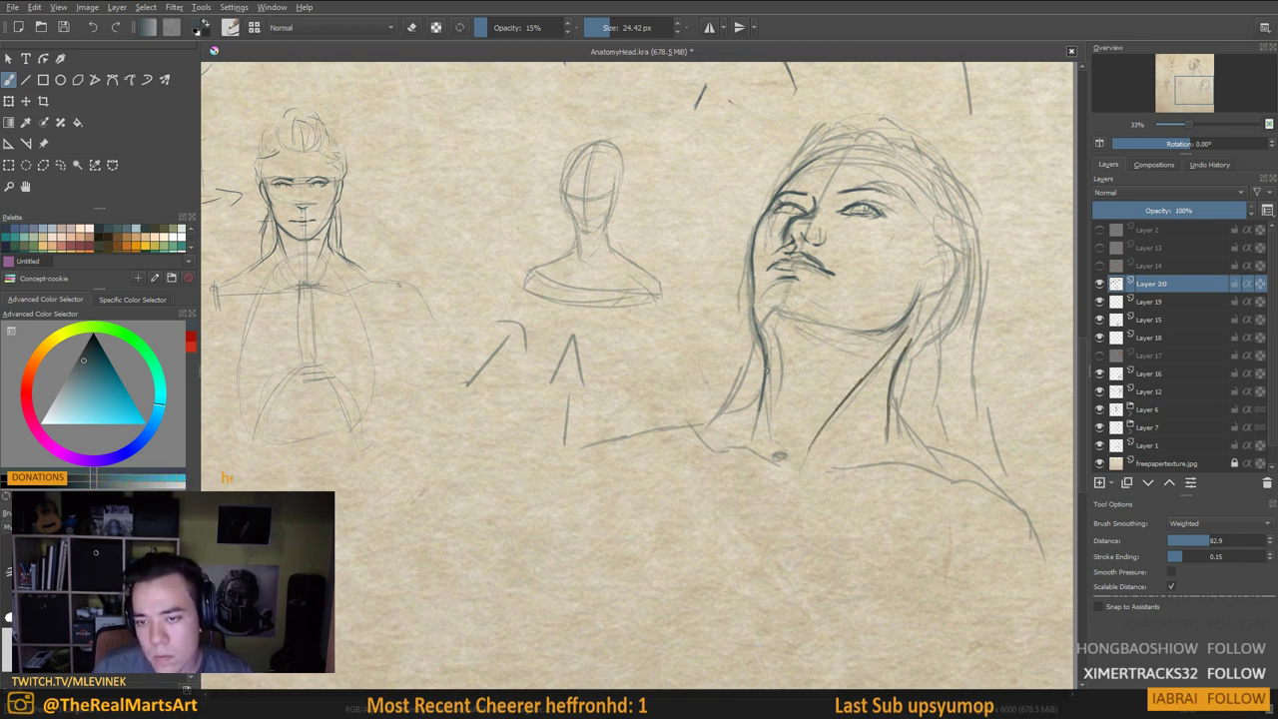
pyautogui.moveTo(399, 285); pyautogui.dragTo(405, 294)
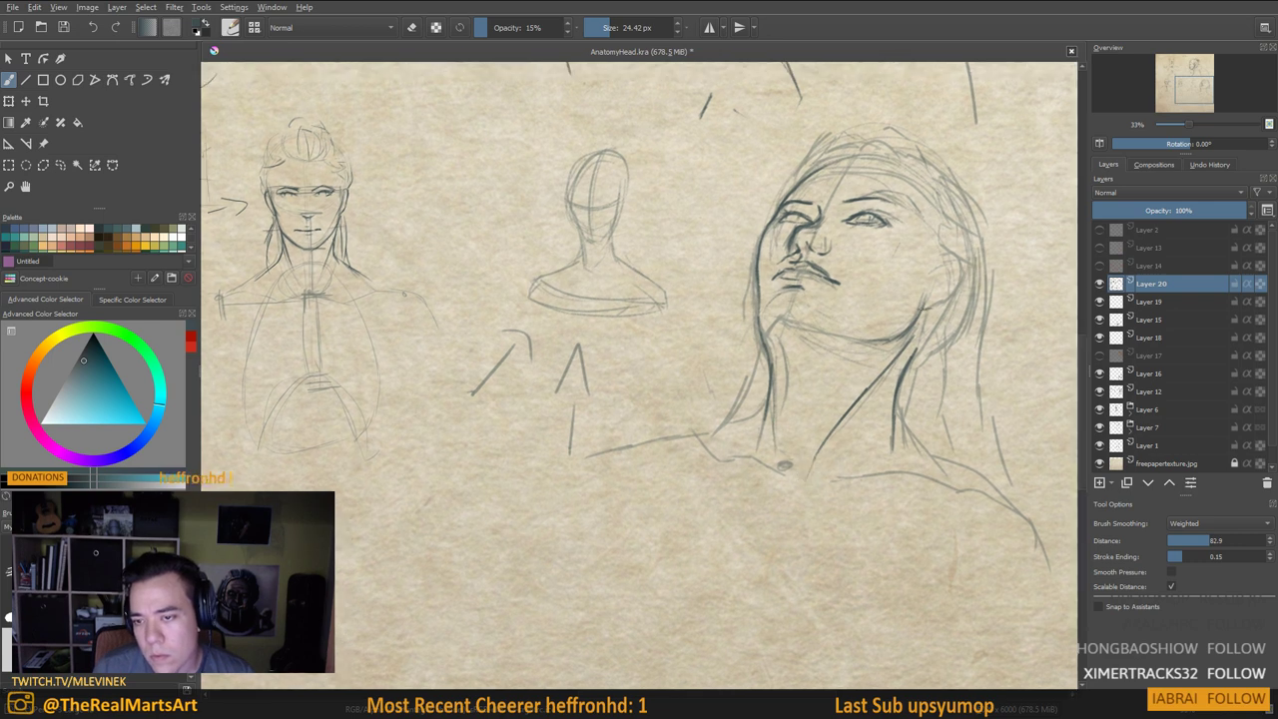
# Draw the back of the jaw up to the ear and dark hair strokes from the crown down behind the ear
pyautogui.moveTo(919, 311)
pyautogui.mouseDown()
pyautogui.moveTo(967, 265)
pyautogui.moveTo(958, 249)
pyautogui.moveTo(944, 254)
pyautogui.mouseUp()
pyautogui.moveTo(937, 241); pyautogui.dragTo(925, 254)
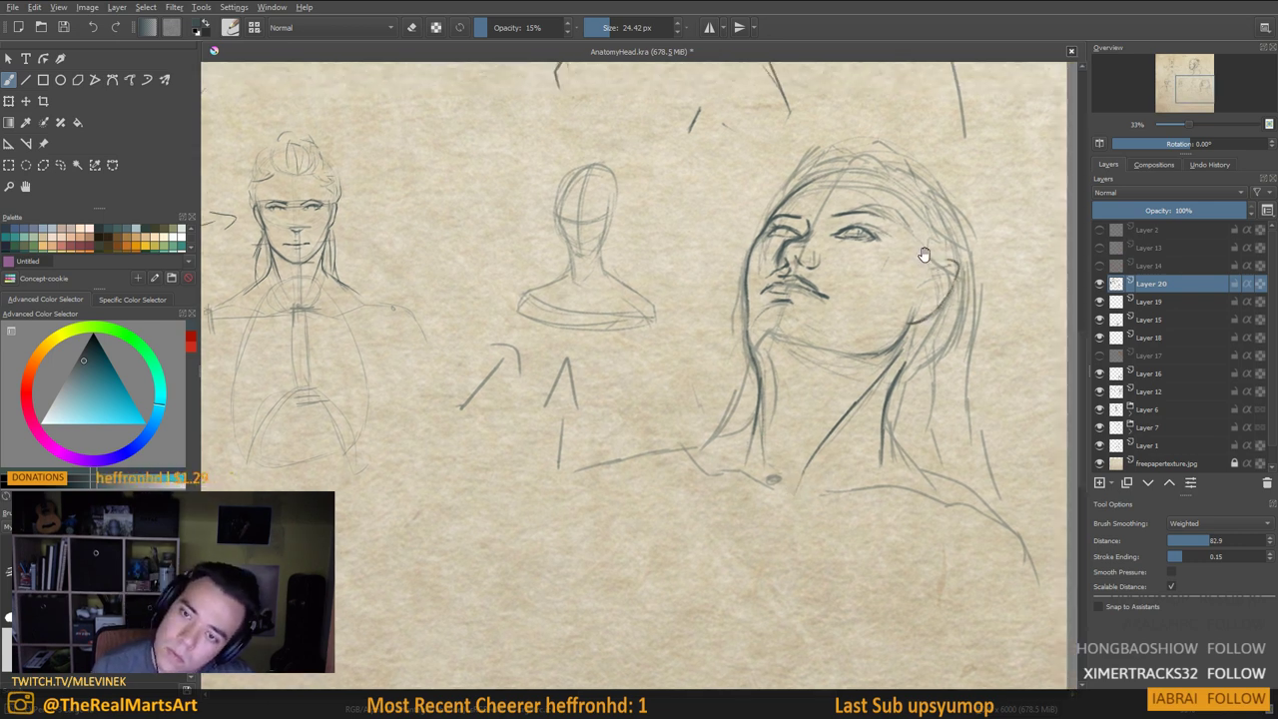
pyautogui.moveTo(811, 174)
pyautogui.mouseDown()
pyautogui.moveTo(912, 165)
pyautogui.moveTo(952, 223)
pyautogui.moveTo(981, 314)
pyautogui.moveTo(964, 275)
pyautogui.moveTo(921, 363)
pyautogui.moveTo(909, 351)
pyautogui.moveTo(895, 377)
pyautogui.mouseUp()
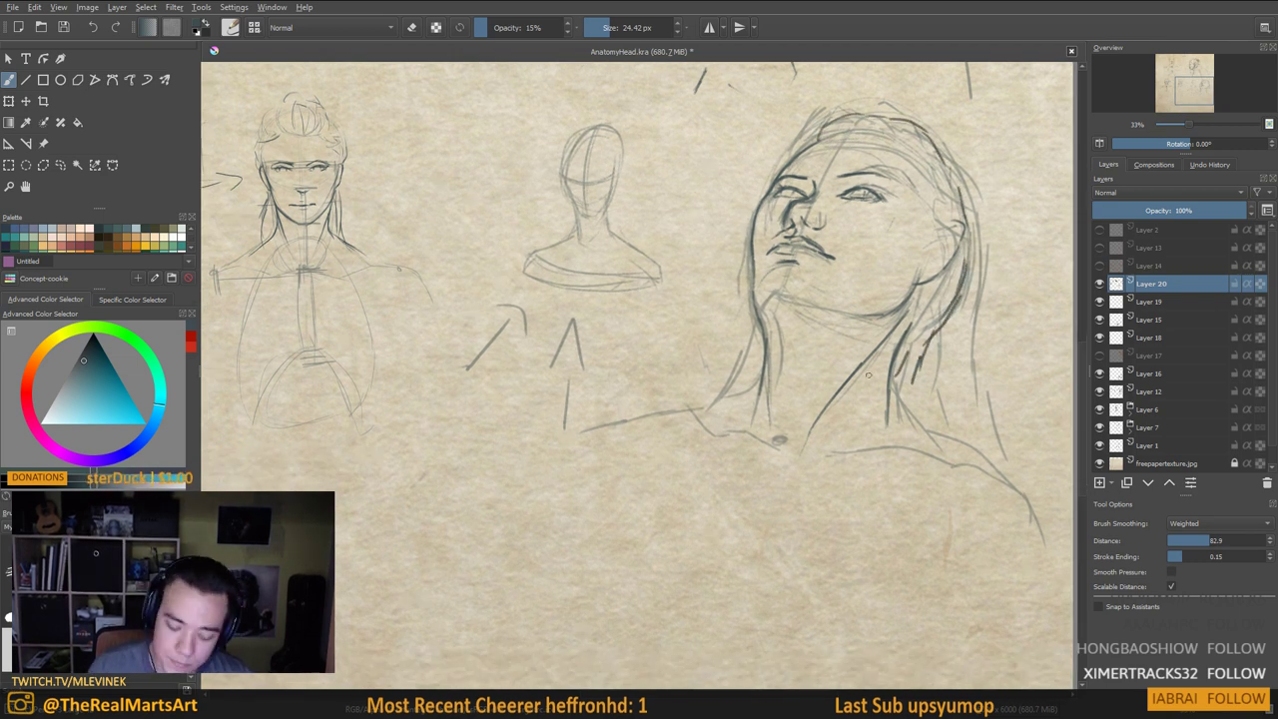
# Mirror the canvas view, then erase and redraw the near eye of the tilted head
pyautogui.press('m')
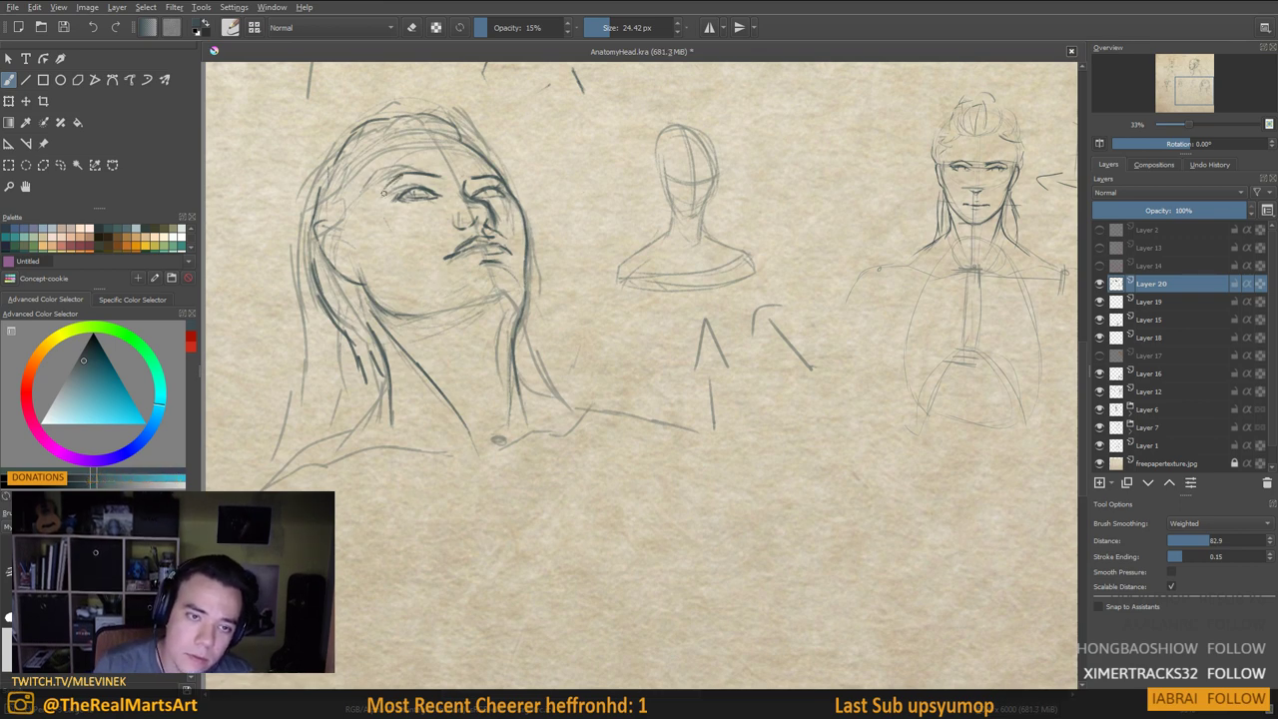
pyautogui.scroll(-3, 384, 200)
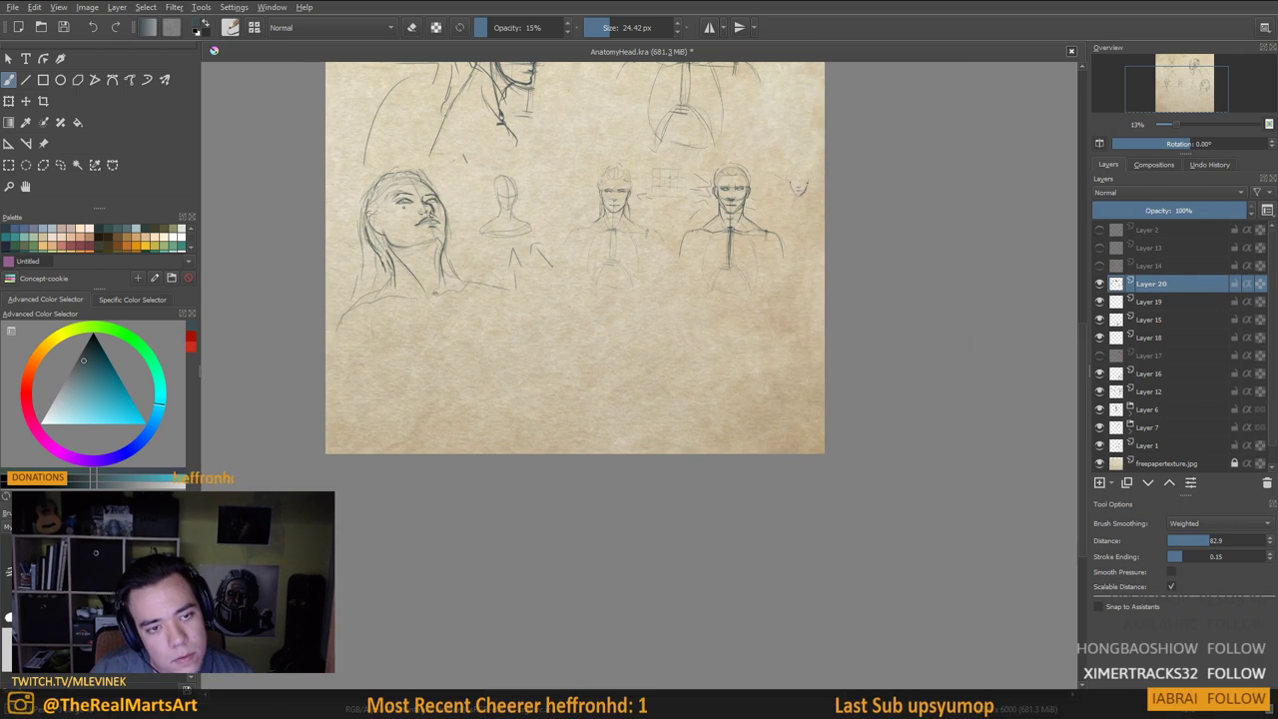
pyautogui.scroll(2, 400, 215)
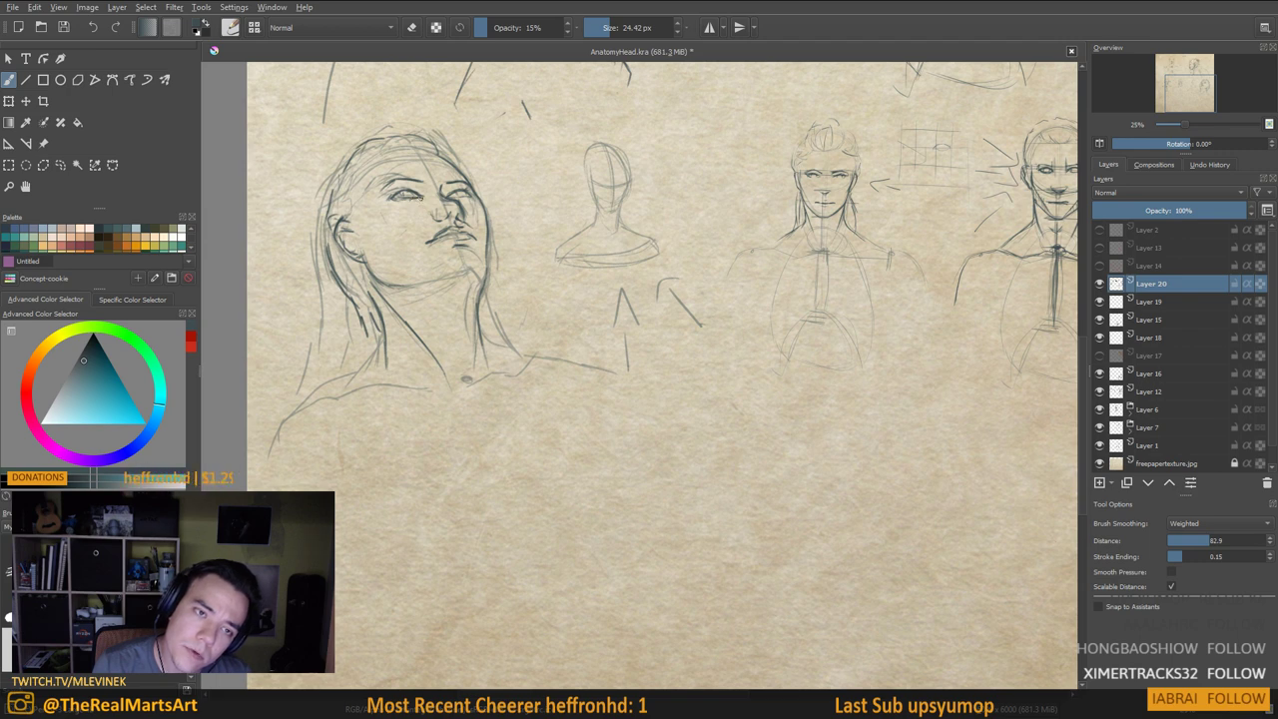
pyautogui.press('e')
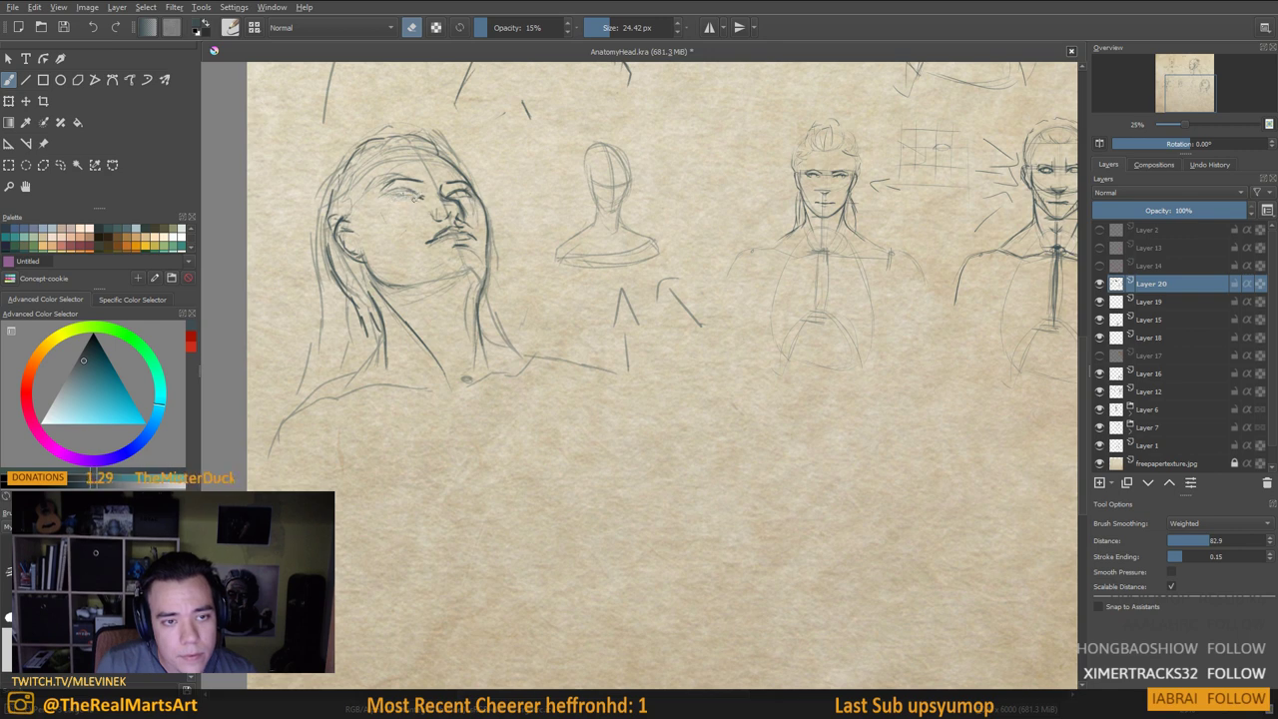
pyautogui.press('e')
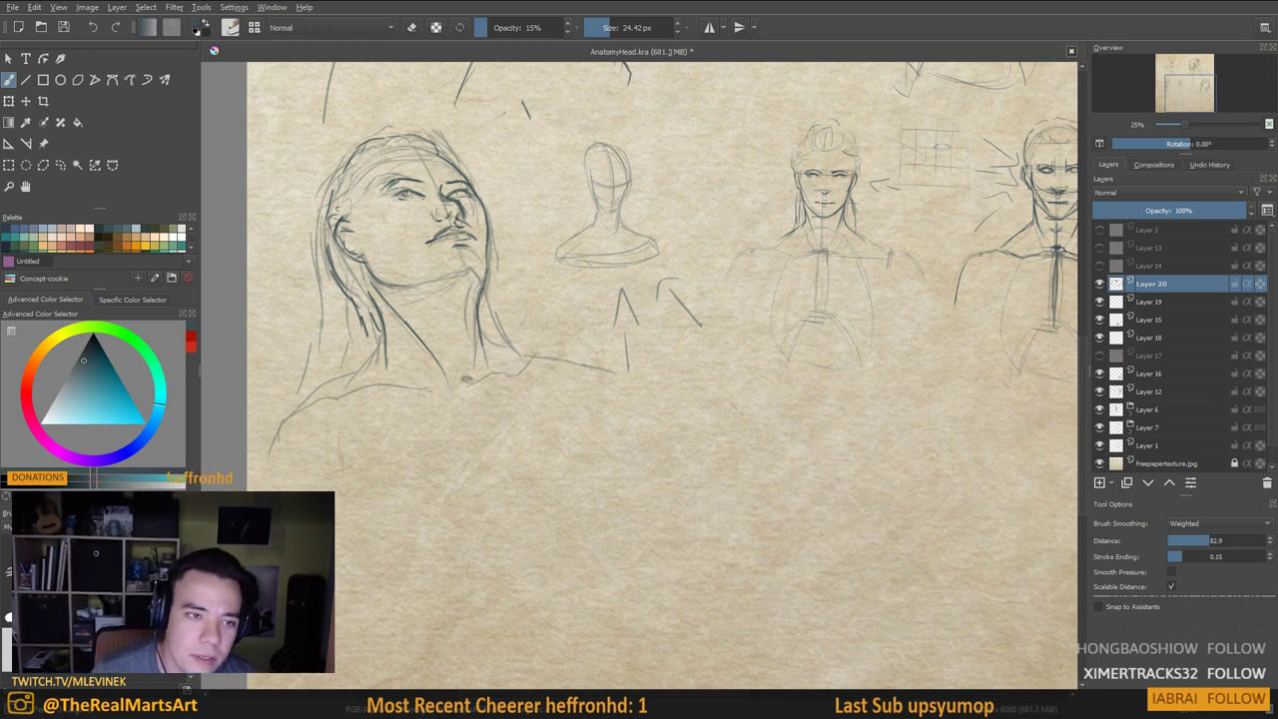
# Add hair strokes along the tilted head's hairline and temple, and reinforce the far neck line below the chin
pyautogui.moveTo(373, 150); pyautogui.dragTo(364, 194)
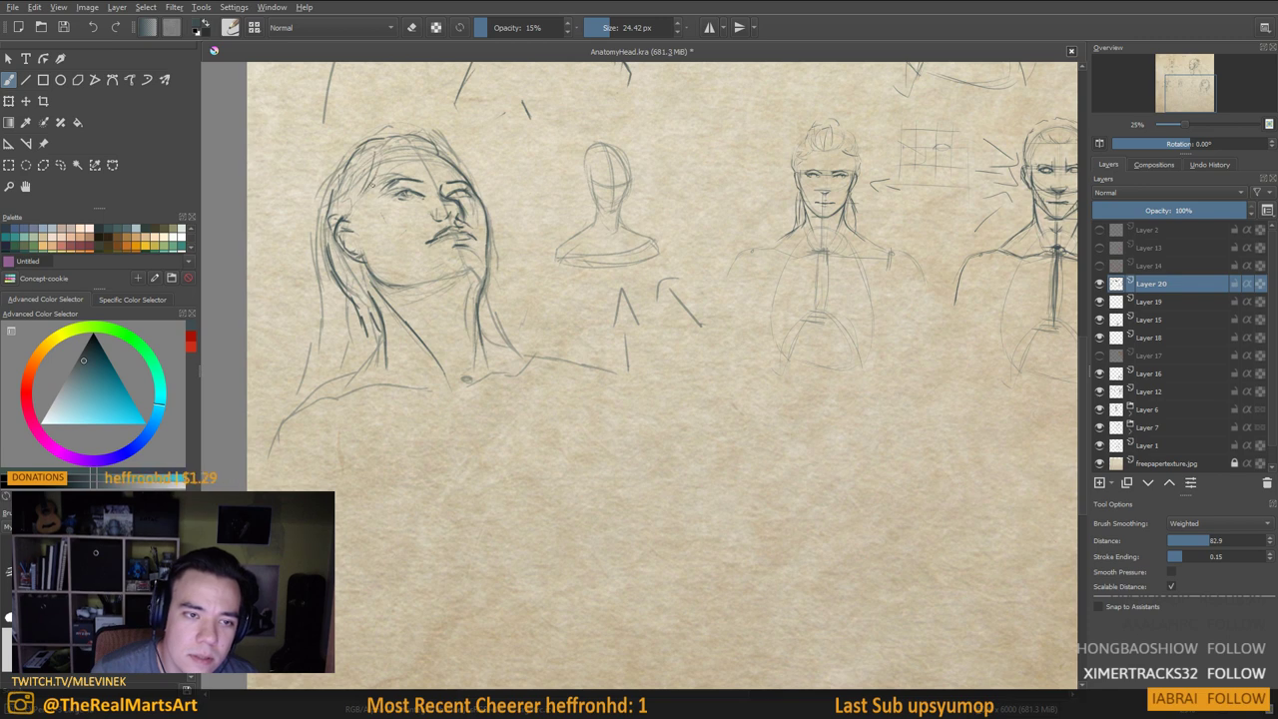
pyautogui.moveTo(416, 147)
pyautogui.mouseDown()
pyautogui.moveTo(440, 143)
pyautogui.moveTo(461, 165)
pyautogui.mouseUp()
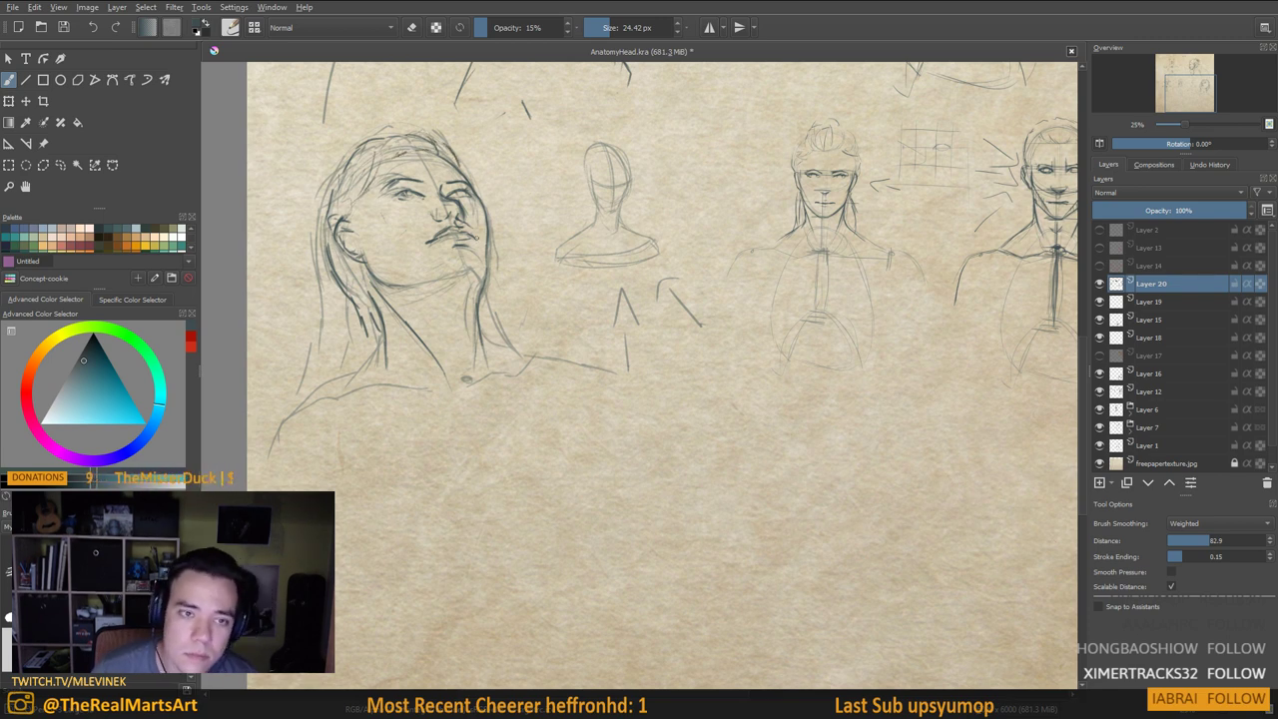
pyautogui.scroll(-1, 433, 245)
pyautogui.scroll(1, 436, 246)
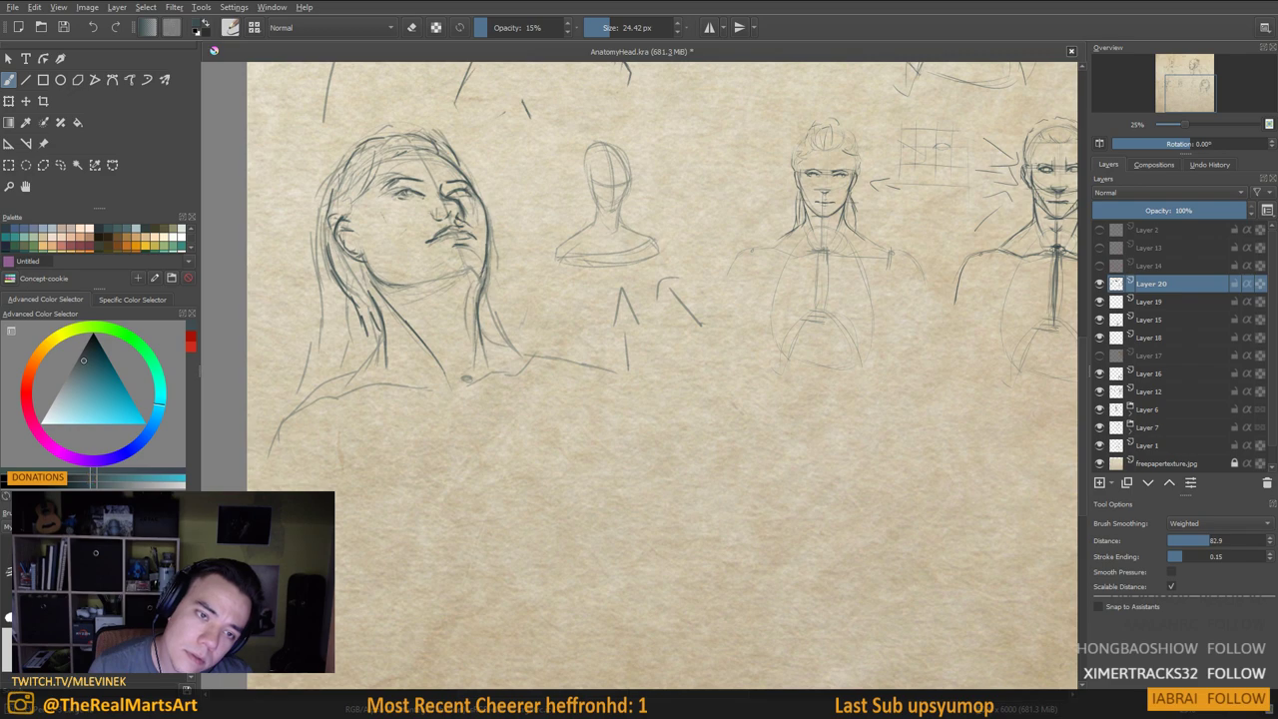
pyautogui.moveTo(471, 284); pyautogui.dragTo(476, 332)
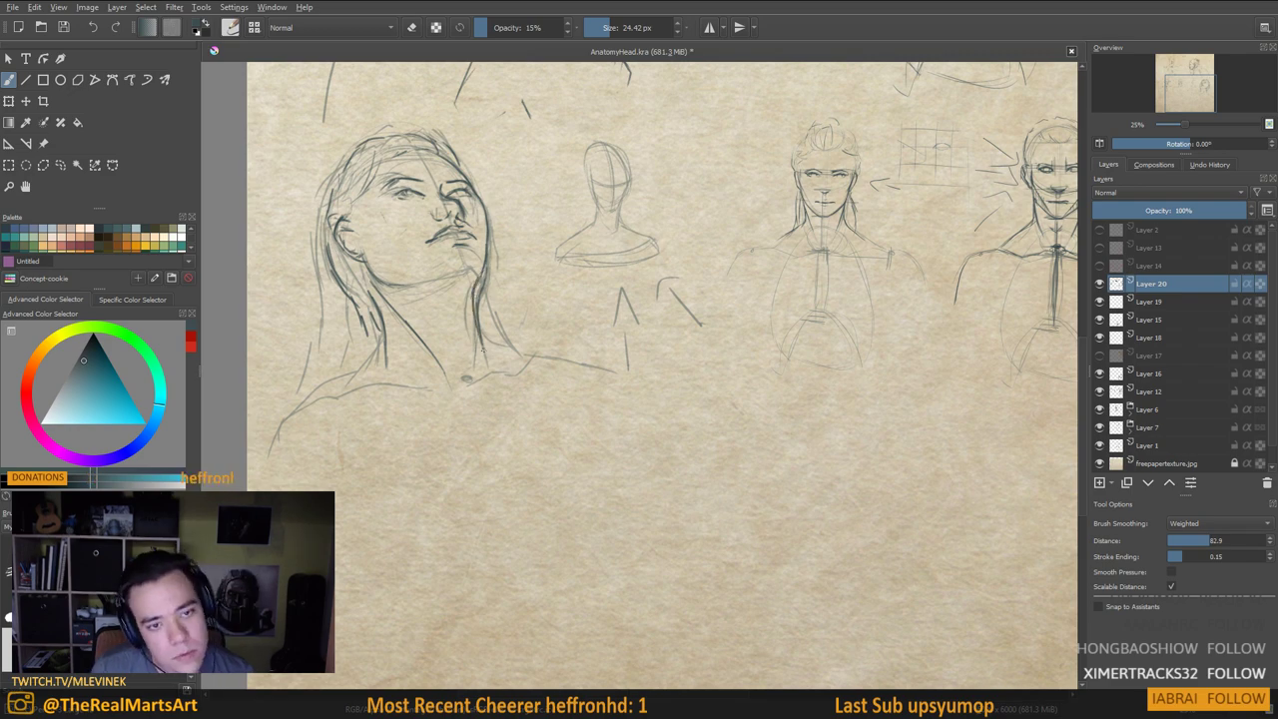
pyautogui.scroll(-3, 529, 183)
pyautogui.scroll(2, 529, 183)
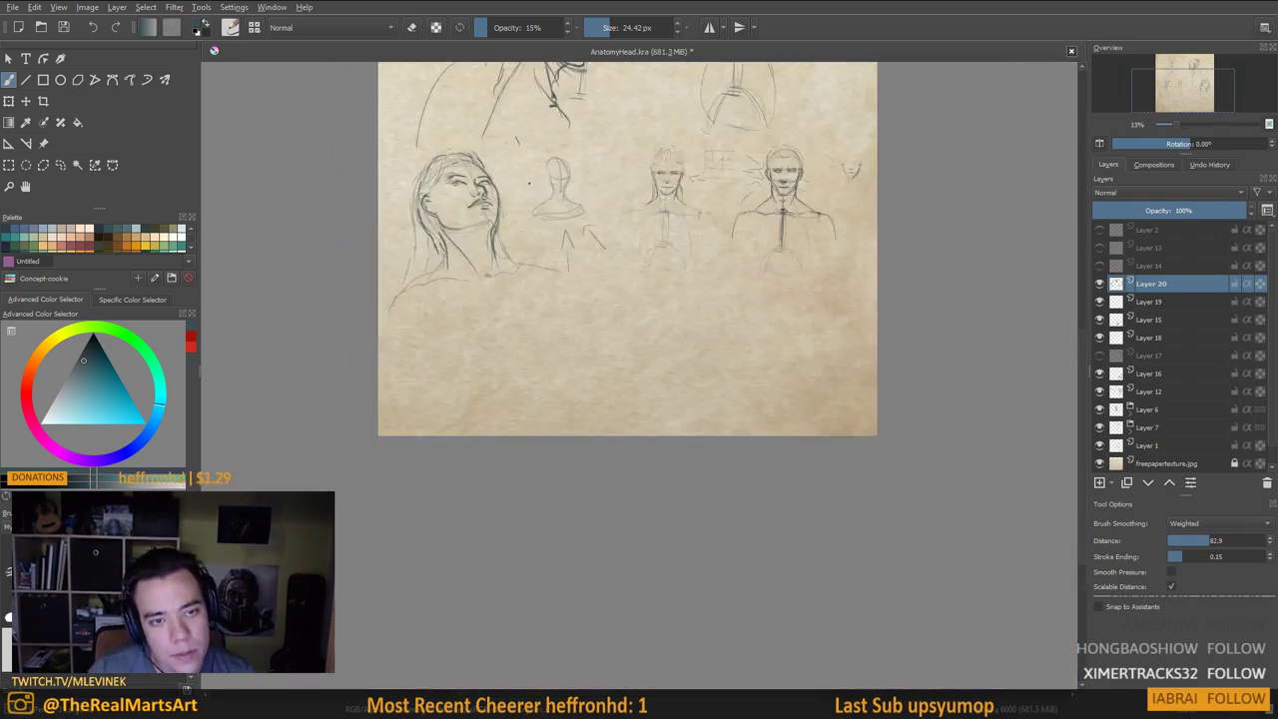
# Flip the canvas view back to normal and strengthen the near neck lines below the tilted head's jaw and ear
pyautogui.press('m')
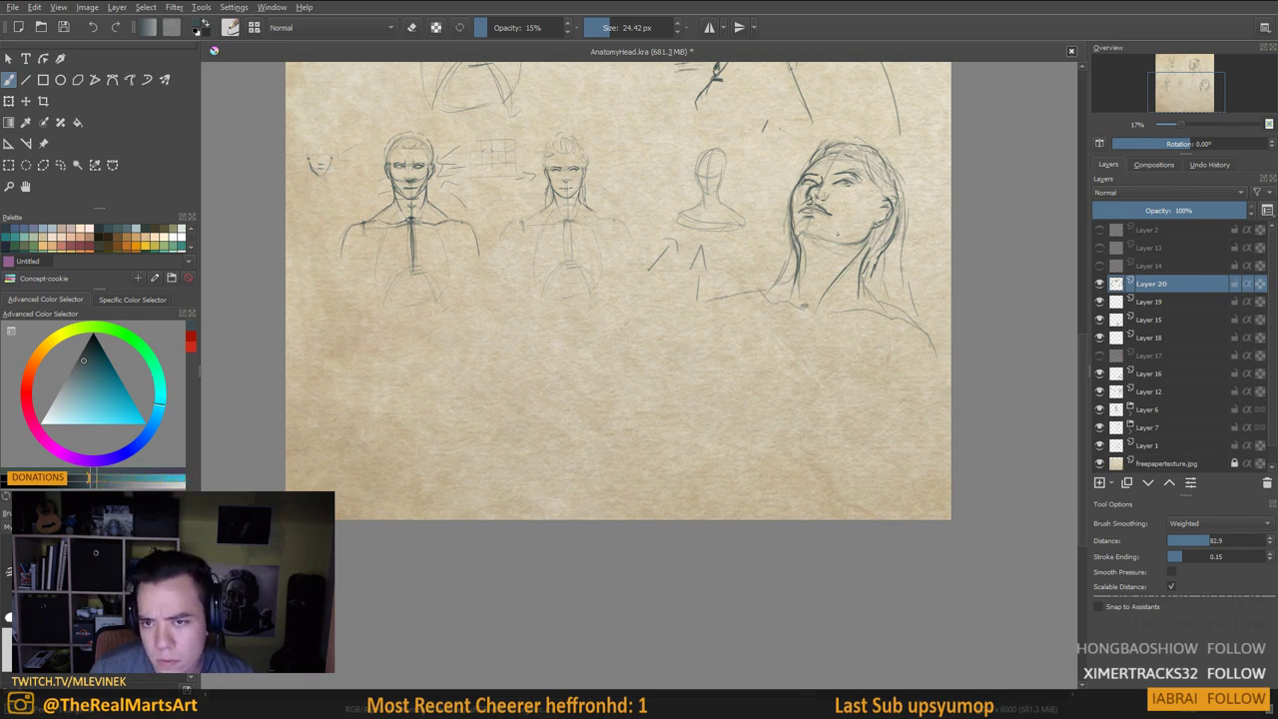
pyautogui.moveTo(871, 223)
pyautogui.mouseDown()
pyautogui.moveTo(852, 240)
pyautogui.moveTo(879, 245)
pyautogui.moveTo(859, 263)
pyautogui.moveTo(848, 315)
pyautogui.mouseUp()
pyautogui.moveTo(849, 314)
pyautogui.mouseDown()
pyautogui.moveTo(868, 257)
pyautogui.moveTo(888, 262)
pyautogui.moveTo(883, 275)
pyautogui.mouseUp()
pyautogui.press('e')
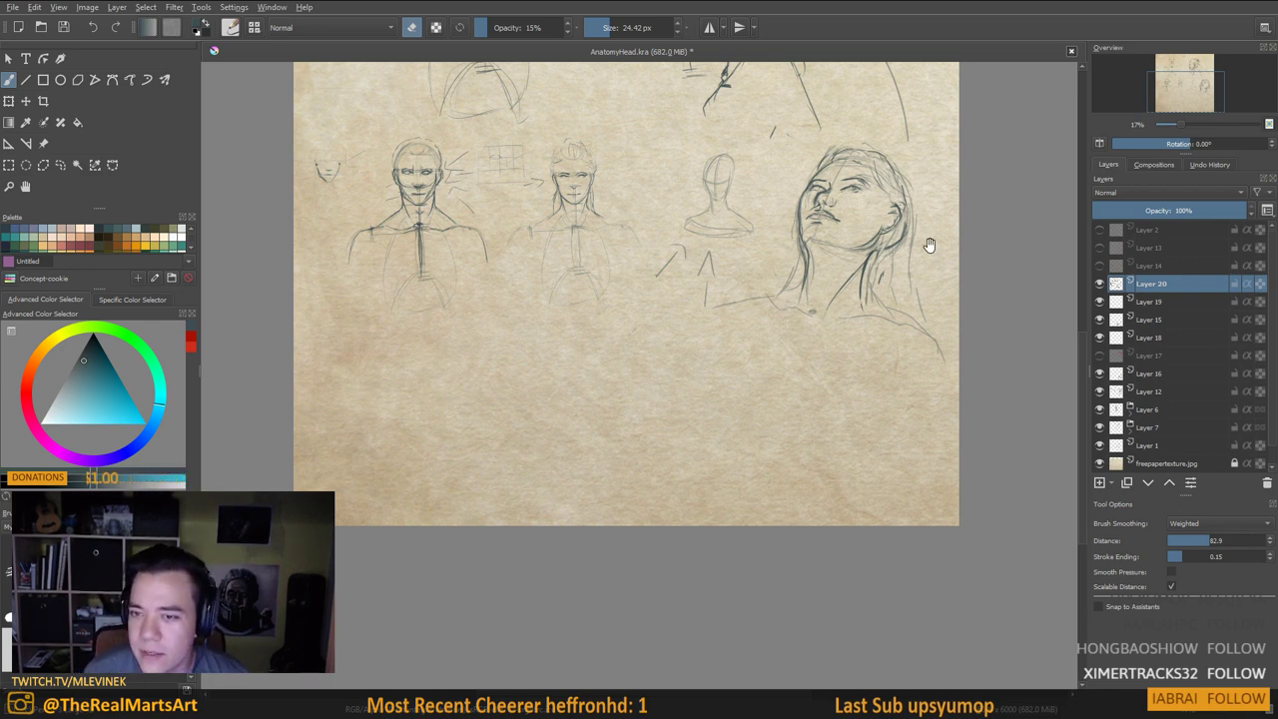
pyautogui.moveTo(930, 245); pyautogui.dragTo(926, 257)
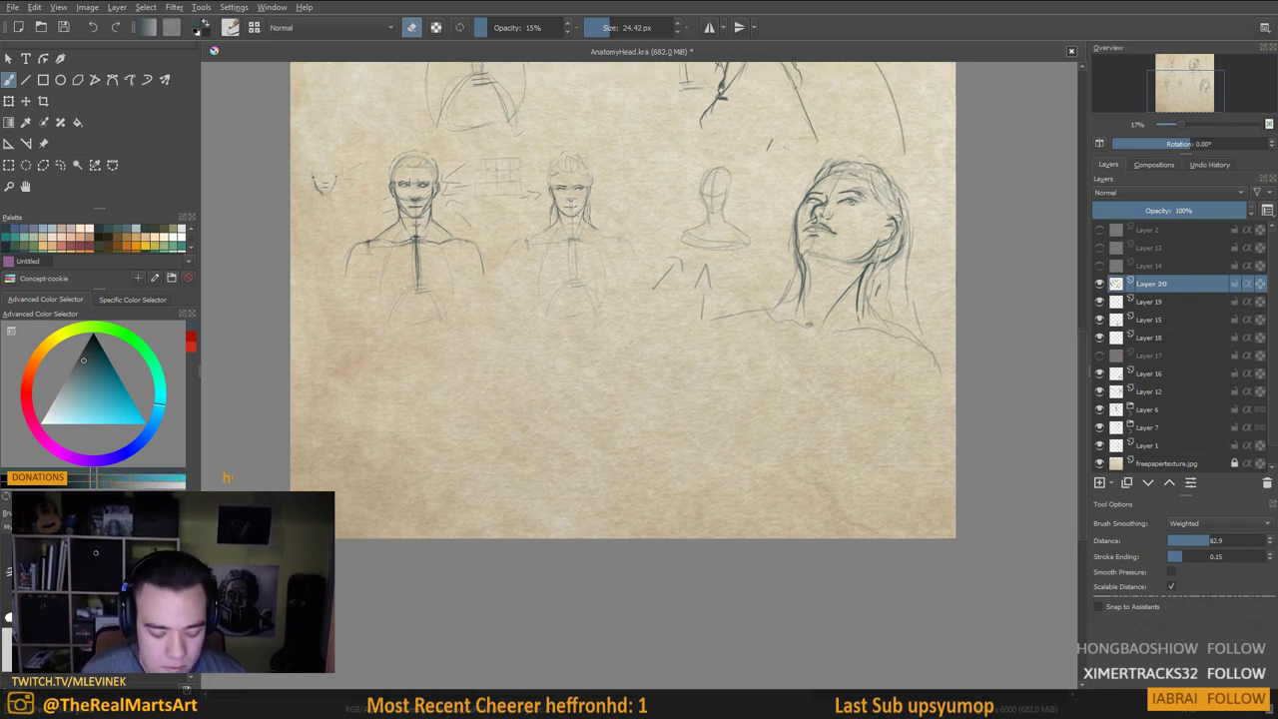
# Draw long hair strokes falling behind the near side of the neck, and clean up the far neck area with the eraser
pyautogui.press('e')
pyautogui.moveTo(908, 214); pyautogui.dragTo(899, 301)
pyautogui.moveTo(901, 257); pyautogui.dragTo(898, 320)
pyautogui.moveTo(903, 300); pyautogui.dragTo(899, 327)
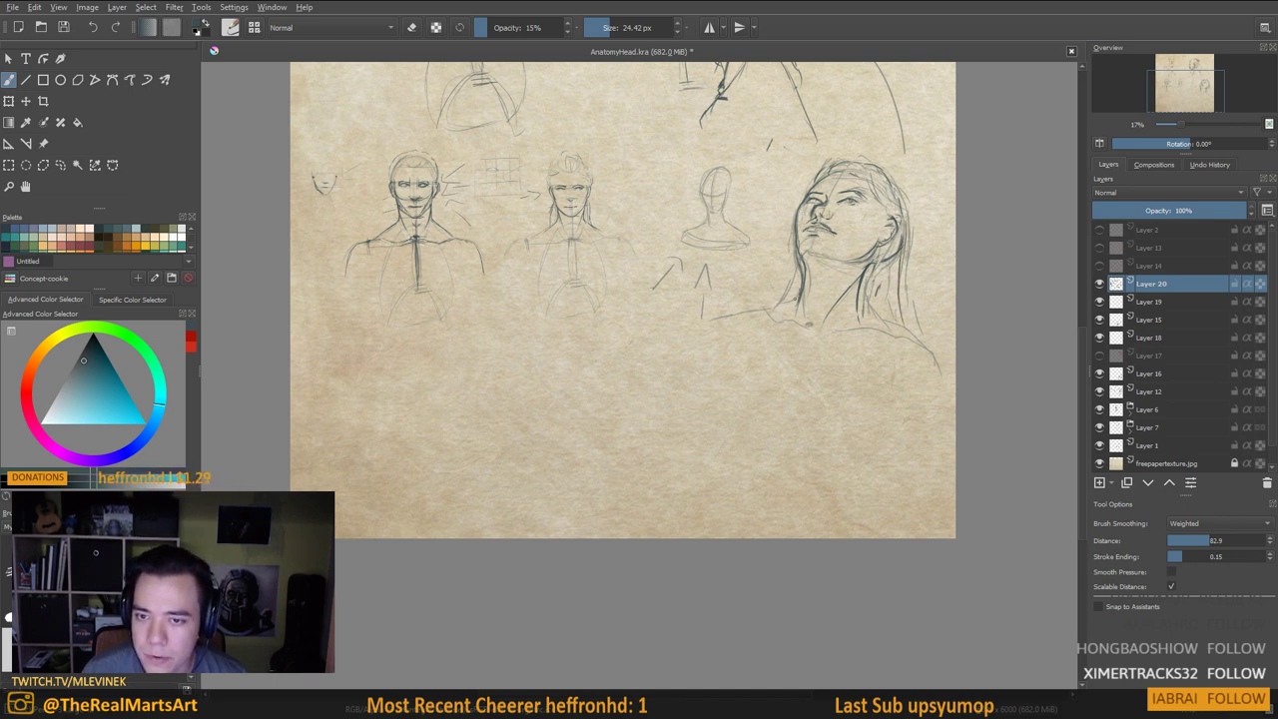
pyautogui.press('e')
pyautogui.moveTo(800, 277); pyautogui.dragTo(807, 297)
pyautogui.press('e')
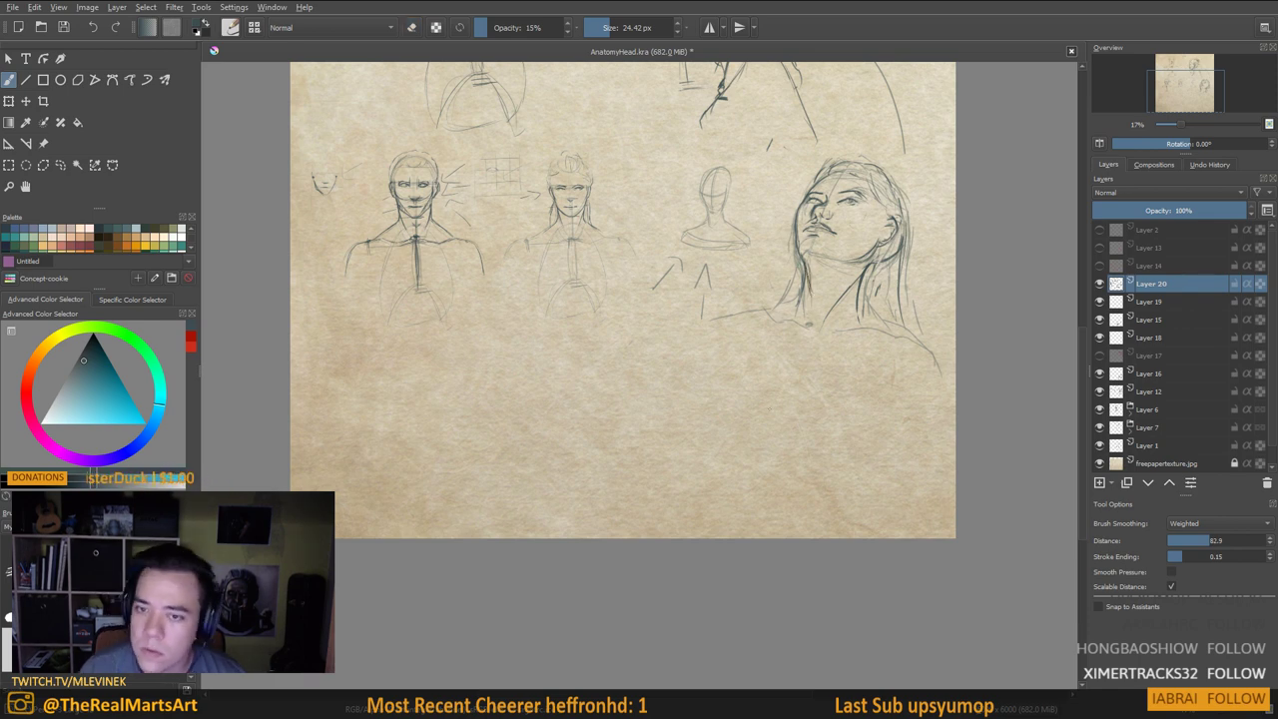
# Review the redrawn tilted head at different zoom levels and compare it with the other head studies on the sheet
pyautogui.scroll(-2, 741, 328)
pyautogui.scroll(3, 742, 327)
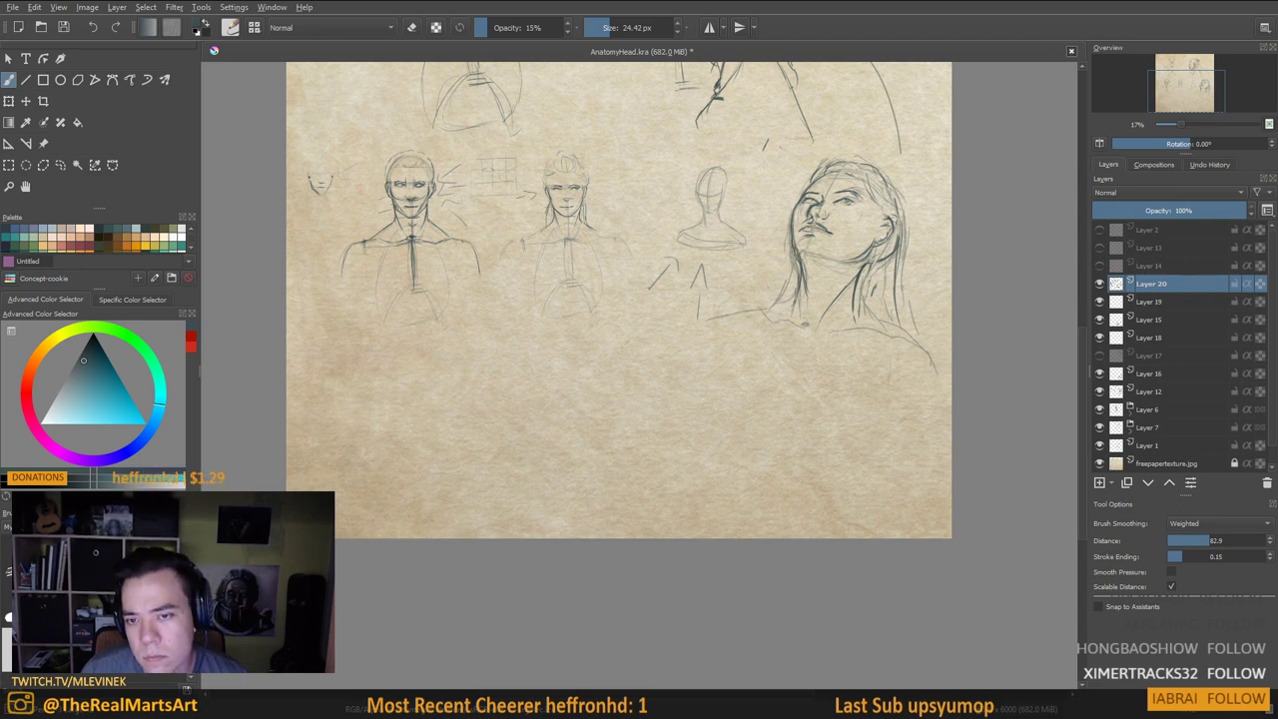
pyautogui.press('e')
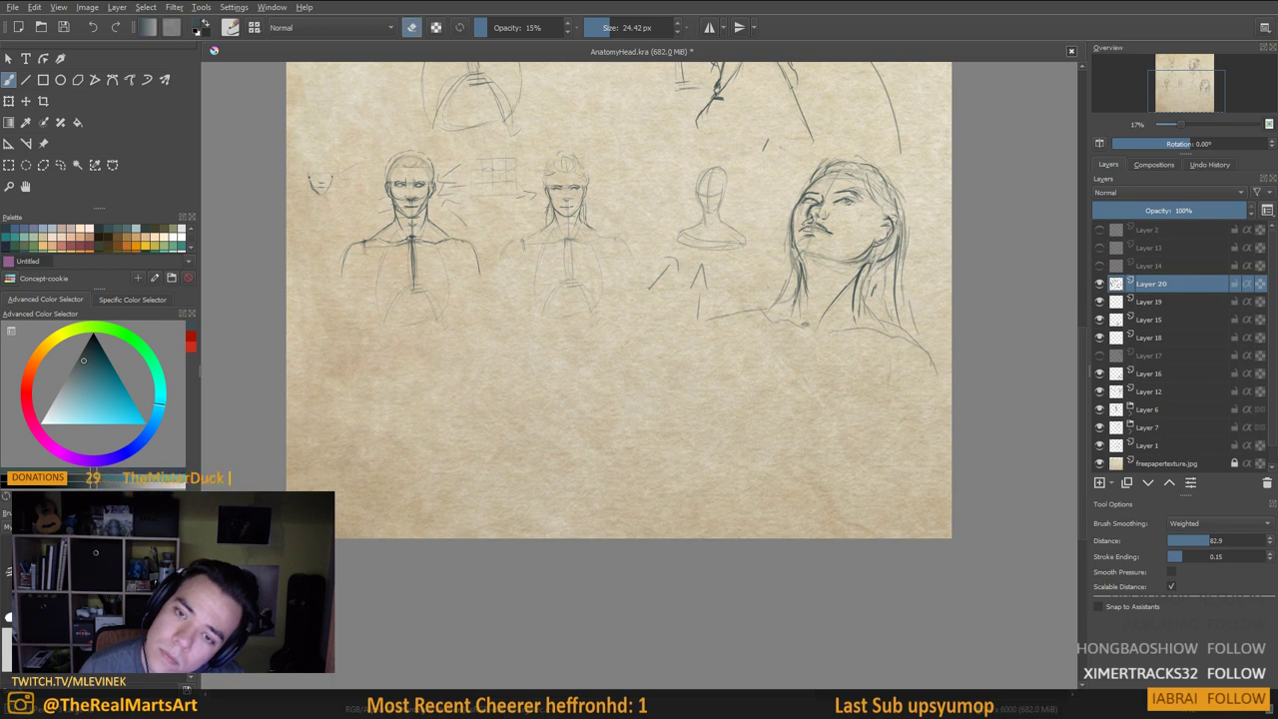
pyautogui.press('e')
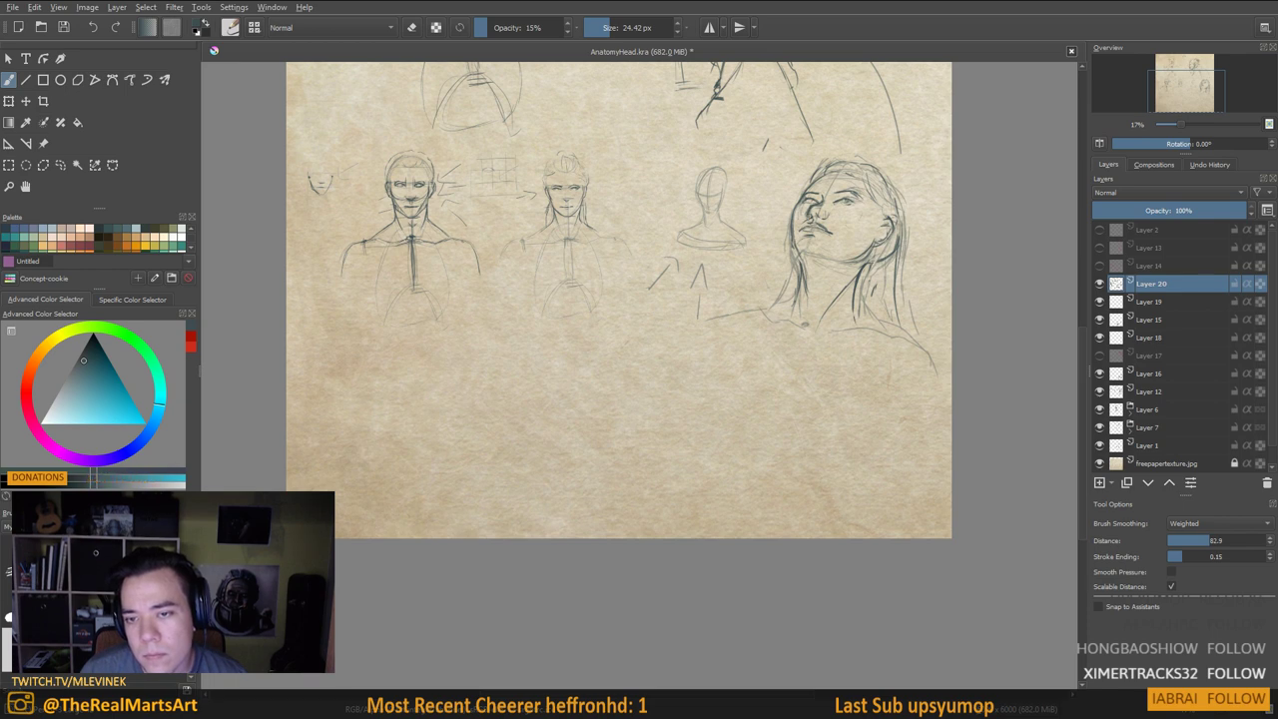
pyautogui.press('e')
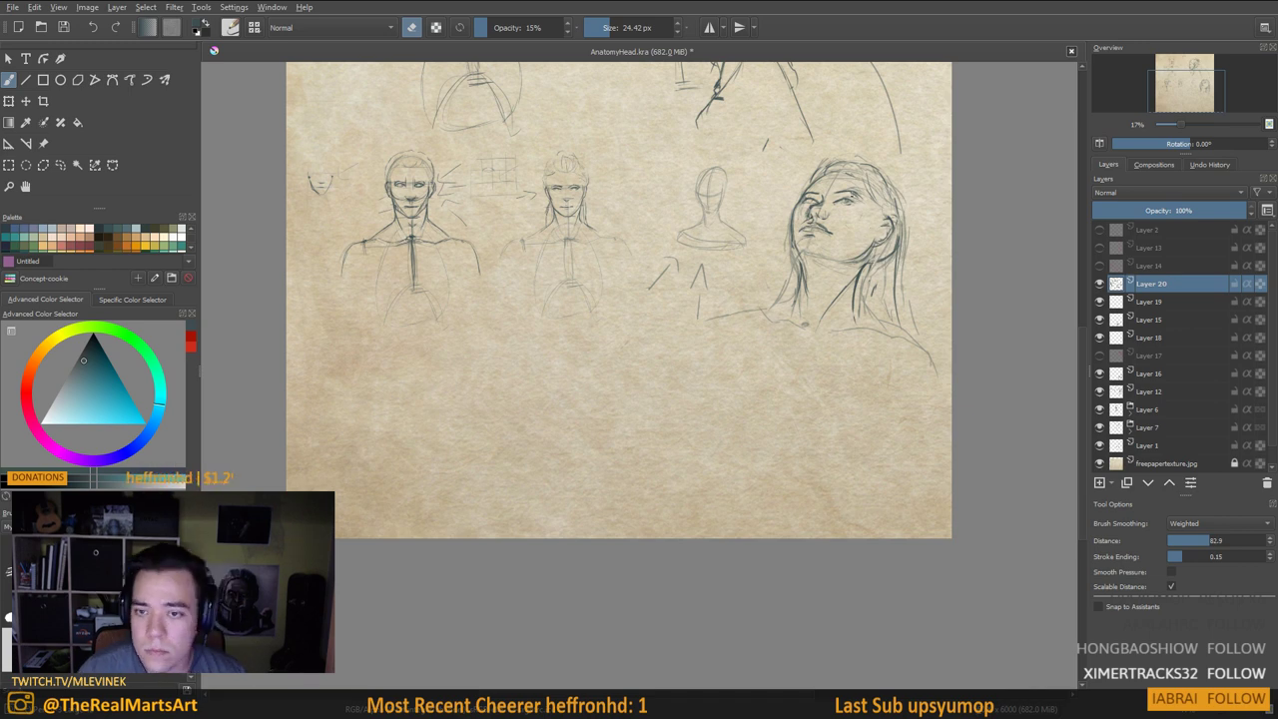
pyautogui.scroll(-2, 868, 207)
pyautogui.scroll(1, 868, 207)
pyautogui.moveTo(835, 202); pyautogui.dragTo(937, 291)
pyautogui.scroll(1, 853, 281)
pyautogui.scroll(-1, 916, 395)
pyautogui.scroll(1, 929, 289)
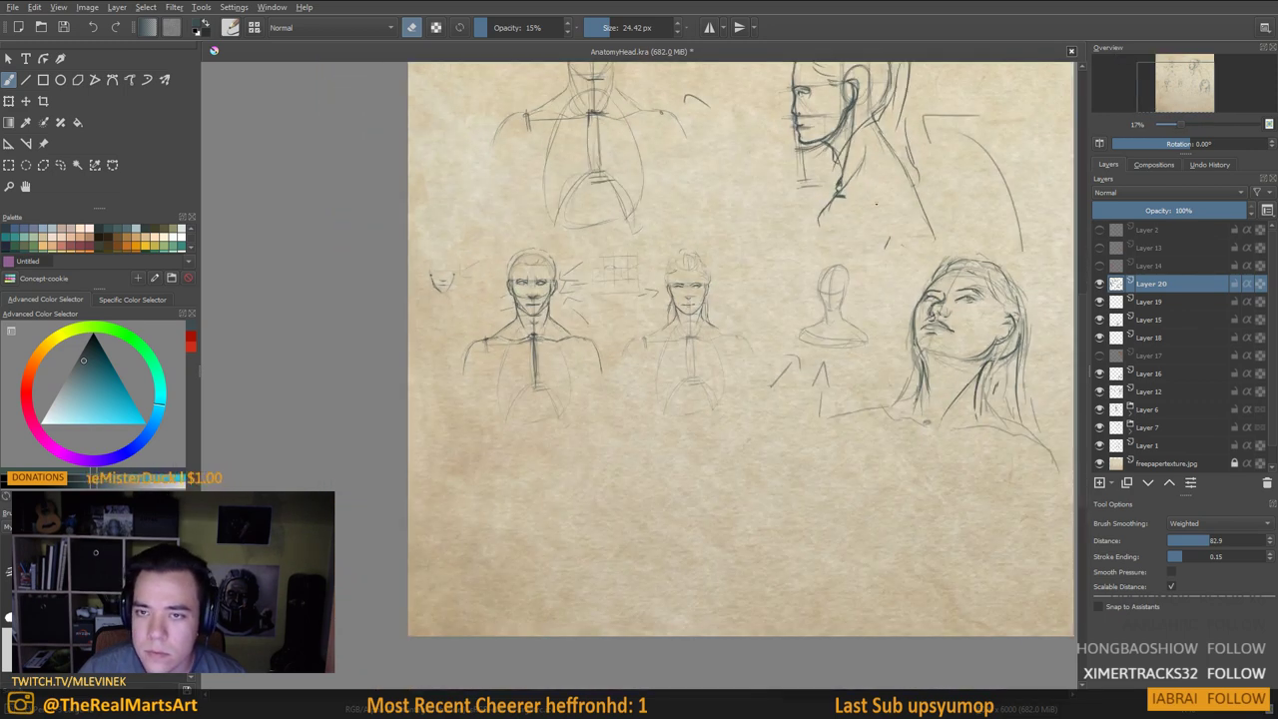
pyautogui.moveTo(886, 245); pyautogui.dragTo(831, 331)
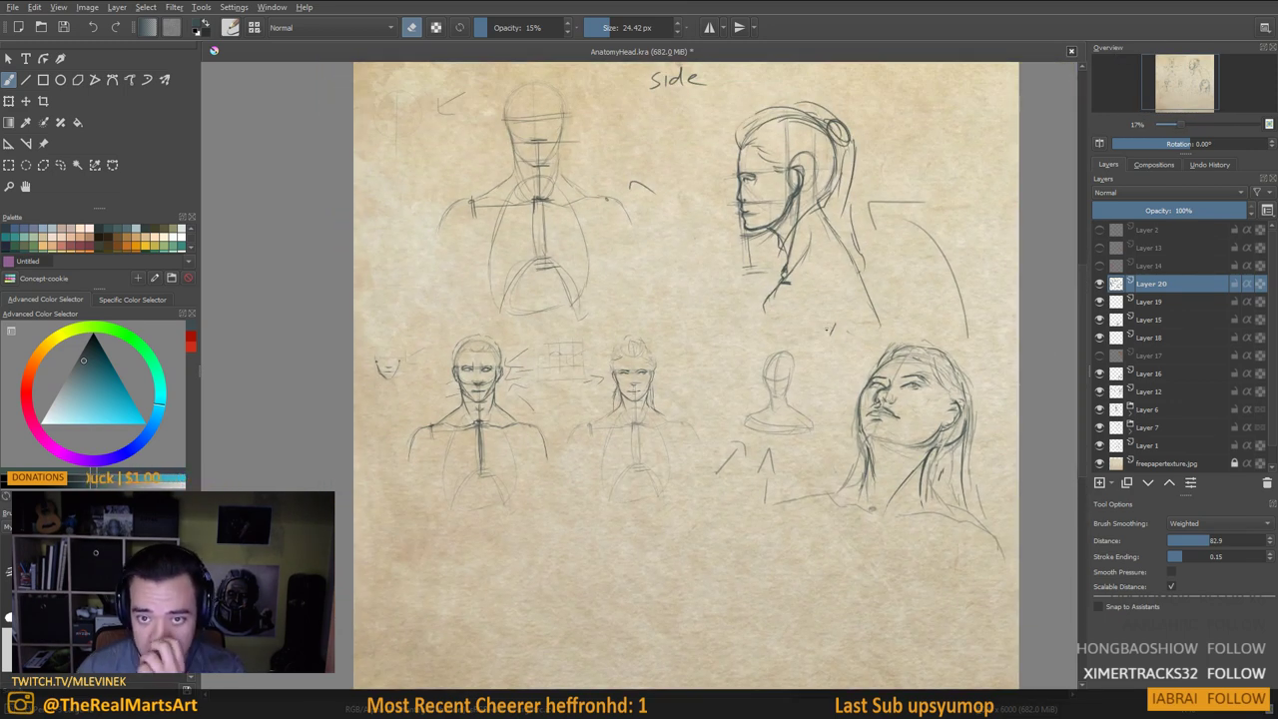
pyautogui.moveTo(833, 405); pyautogui.dragTo(923, 303)
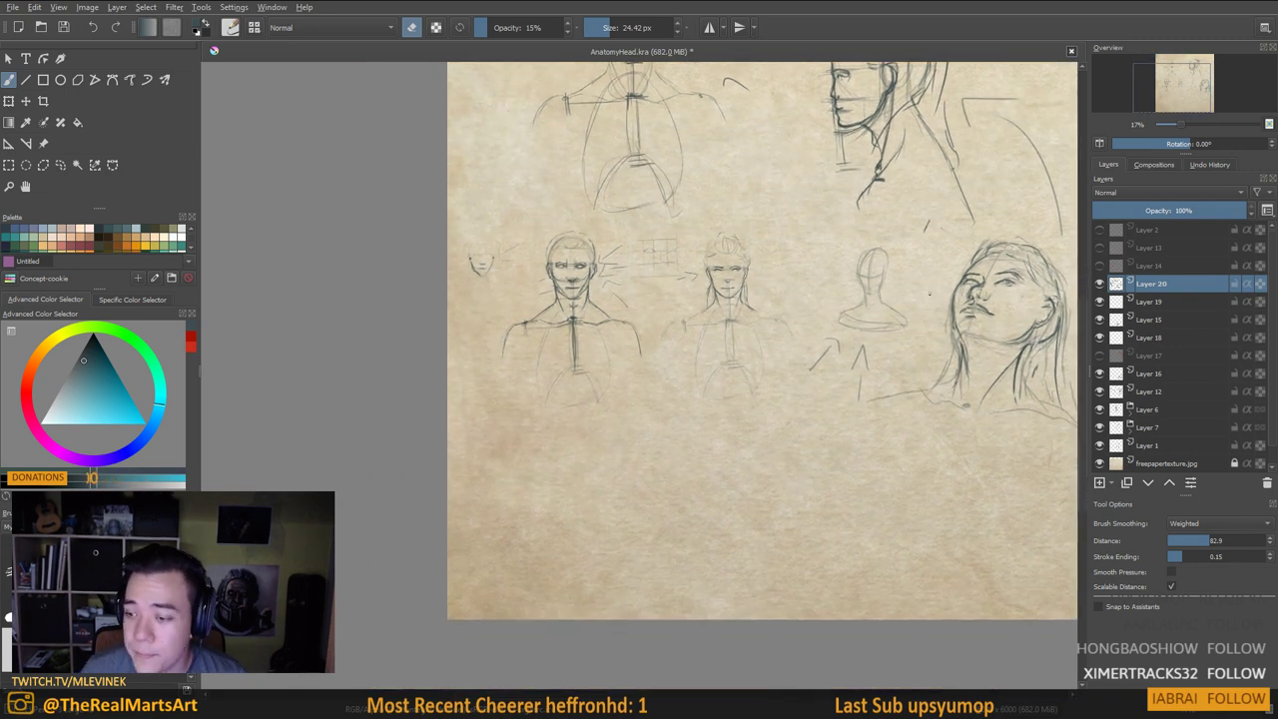
# Add a new paint layer above Layer 20 and toggle Layer 20's visibility to check what it contains
pyautogui.moveTo(737, 495); pyautogui.dragTo(748, 427)
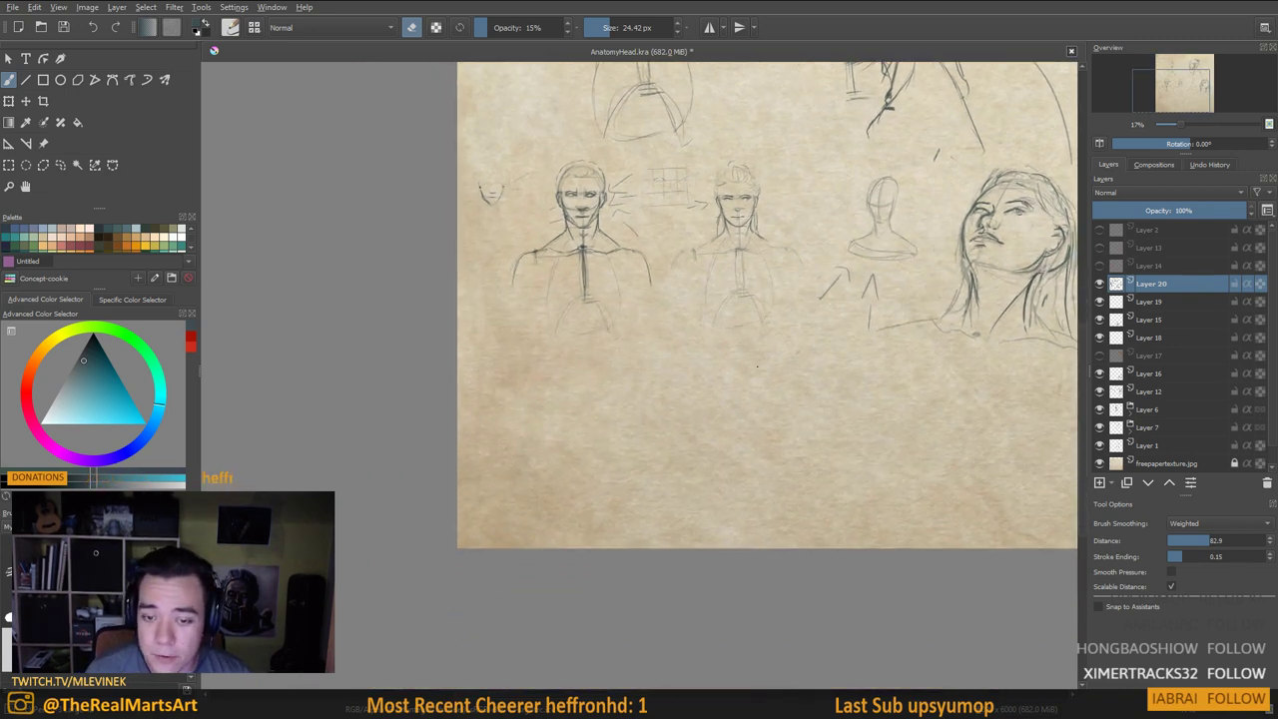
pyautogui.click(1099, 482)
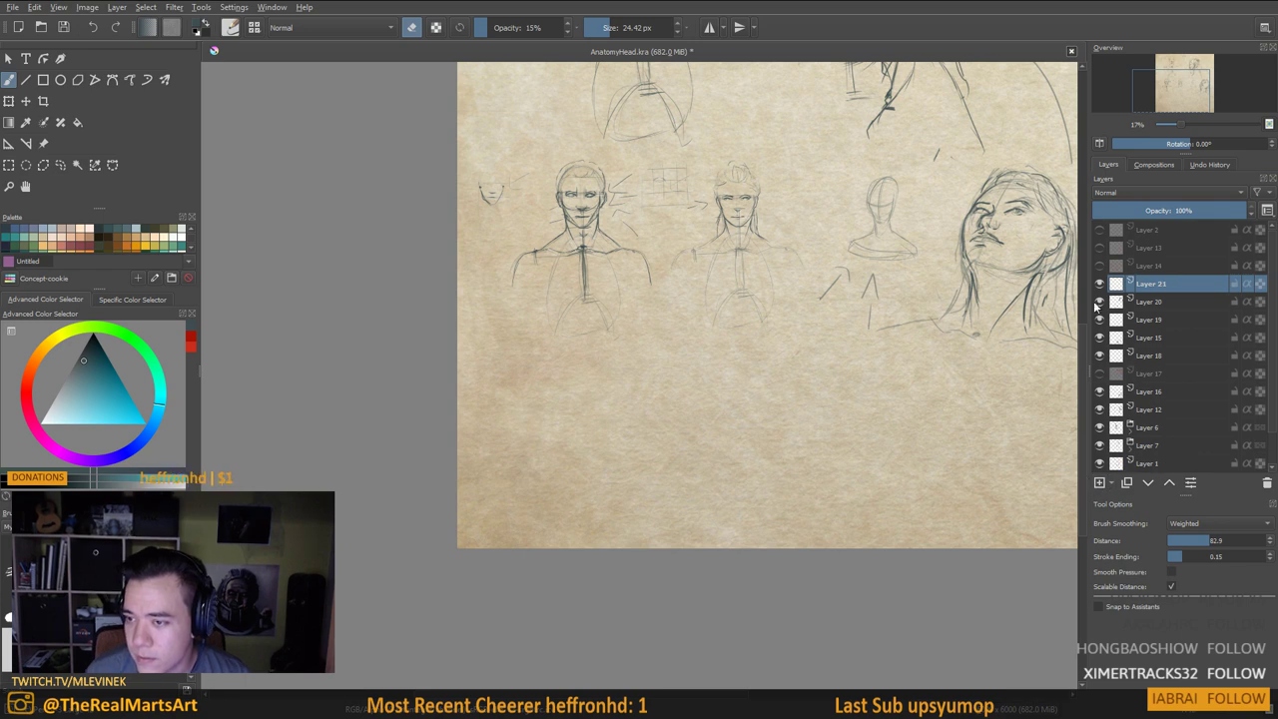
pyautogui.click(1100, 302)
pyautogui.click(1100, 302)
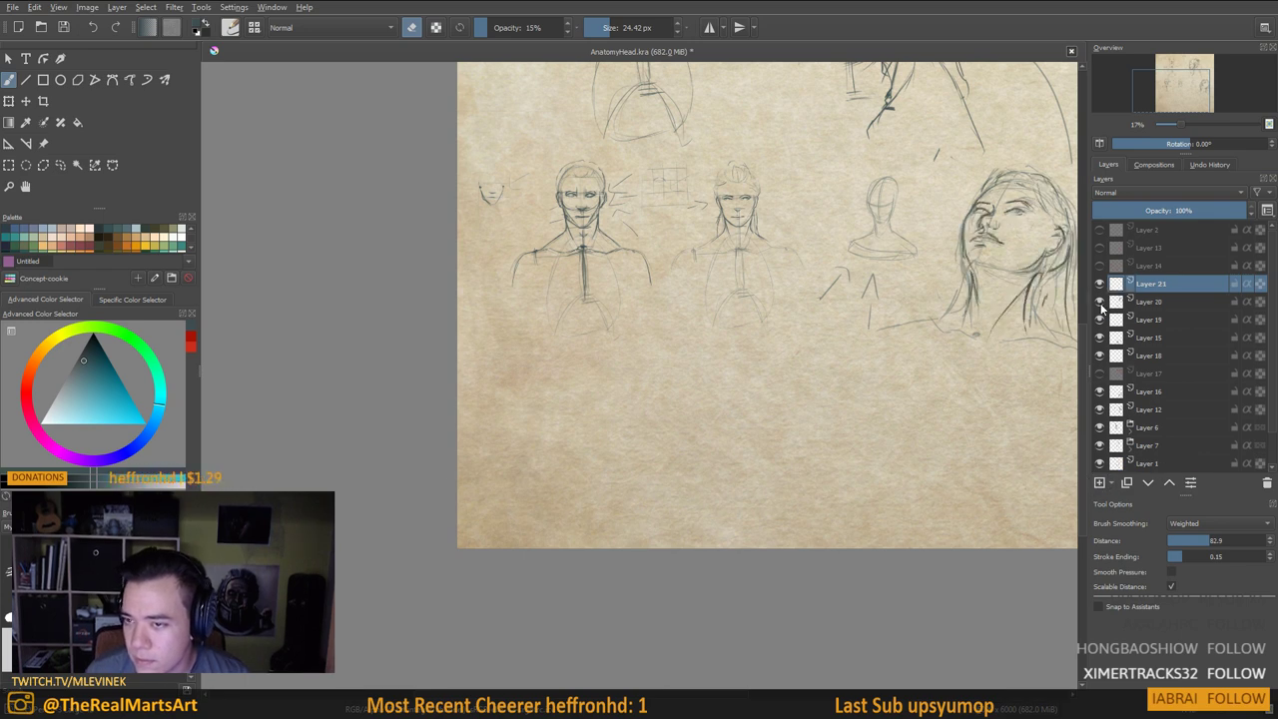
# Fade the small bust construction sketch by lowering Layer 15's opacity, and return to the new layer with erasing switched off
pyautogui.click(1155, 302)
pyautogui.click(1179, 211)
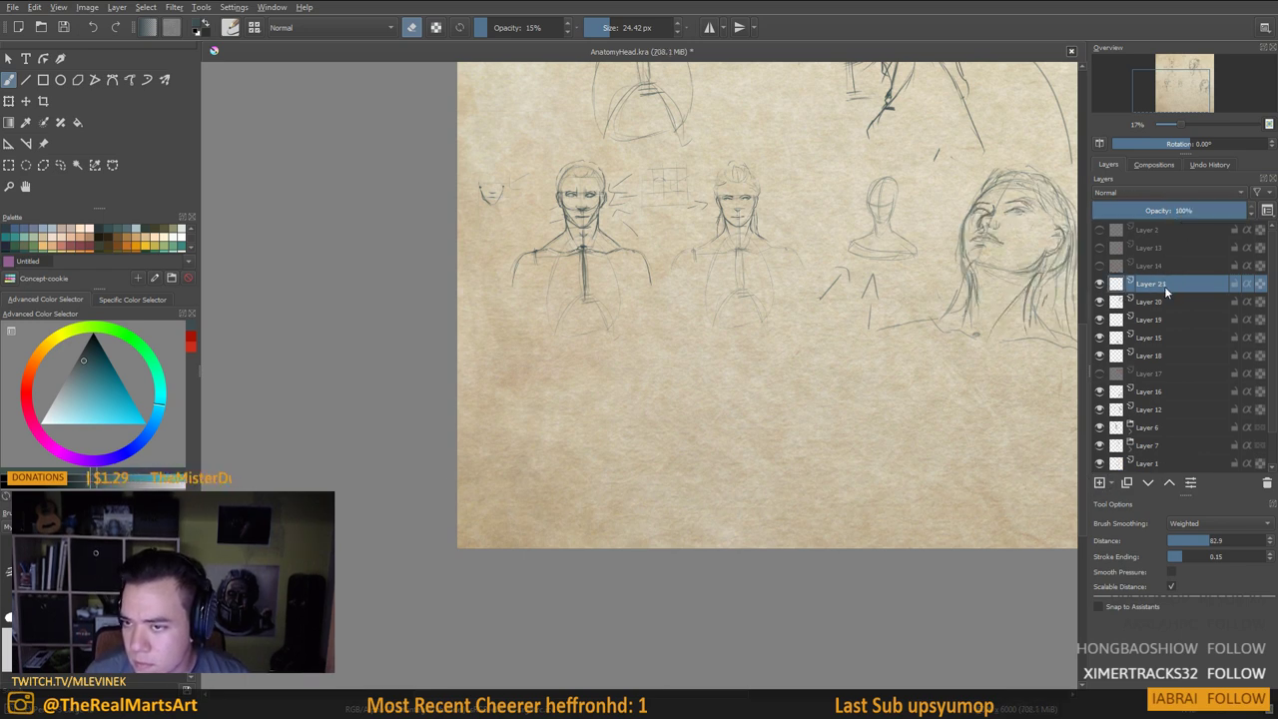
pyautogui.click(1154, 320)
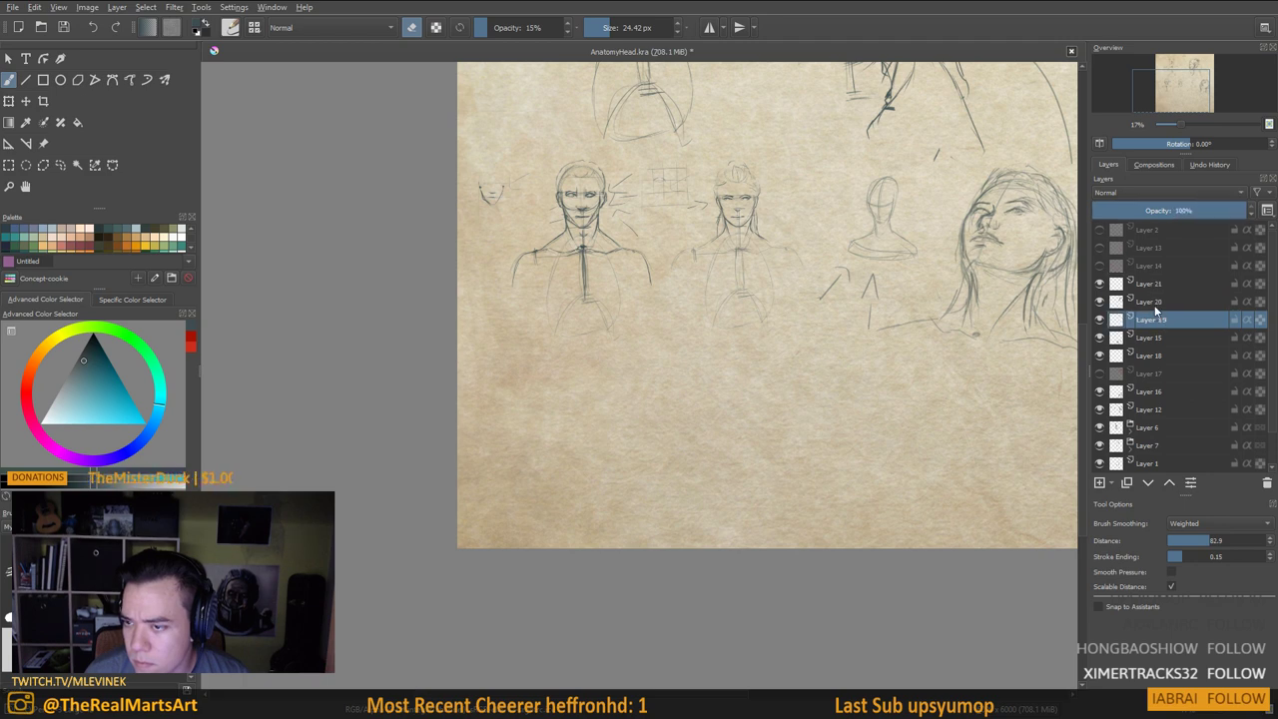
pyautogui.click(1154, 339)
pyautogui.click(1159, 320)
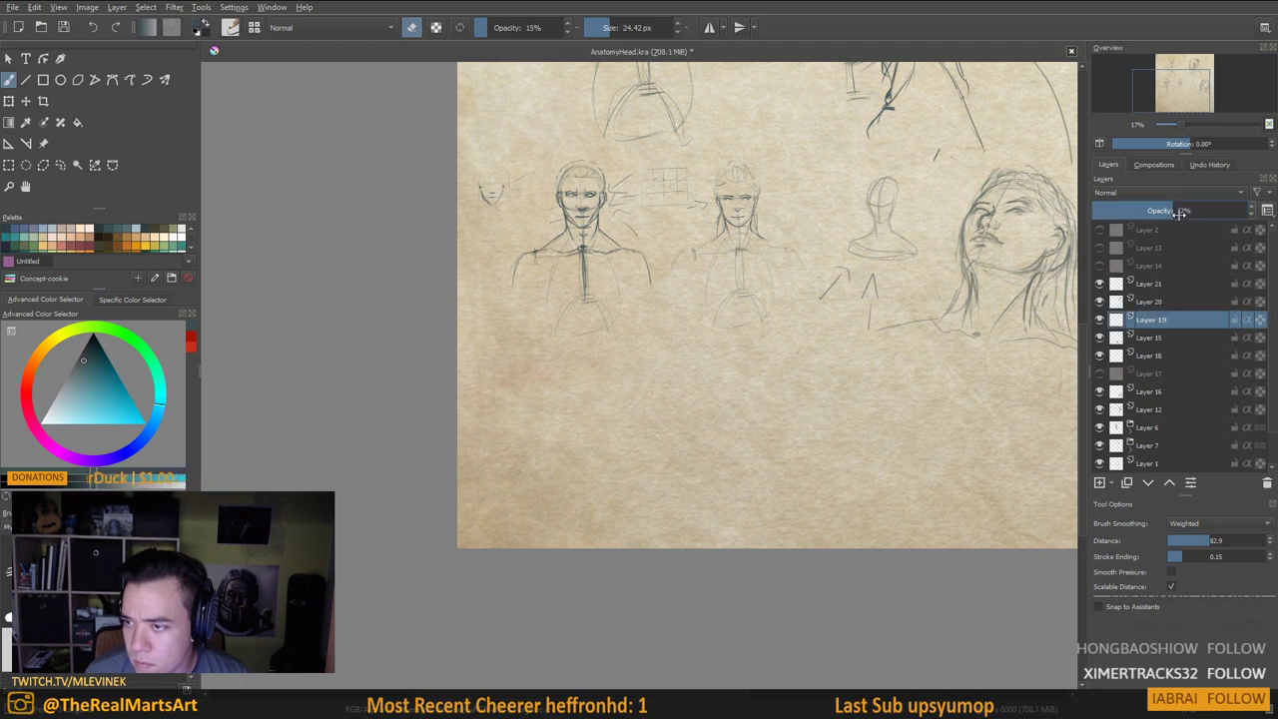
pyautogui.click(1150, 339)
pyautogui.click(1146, 211)
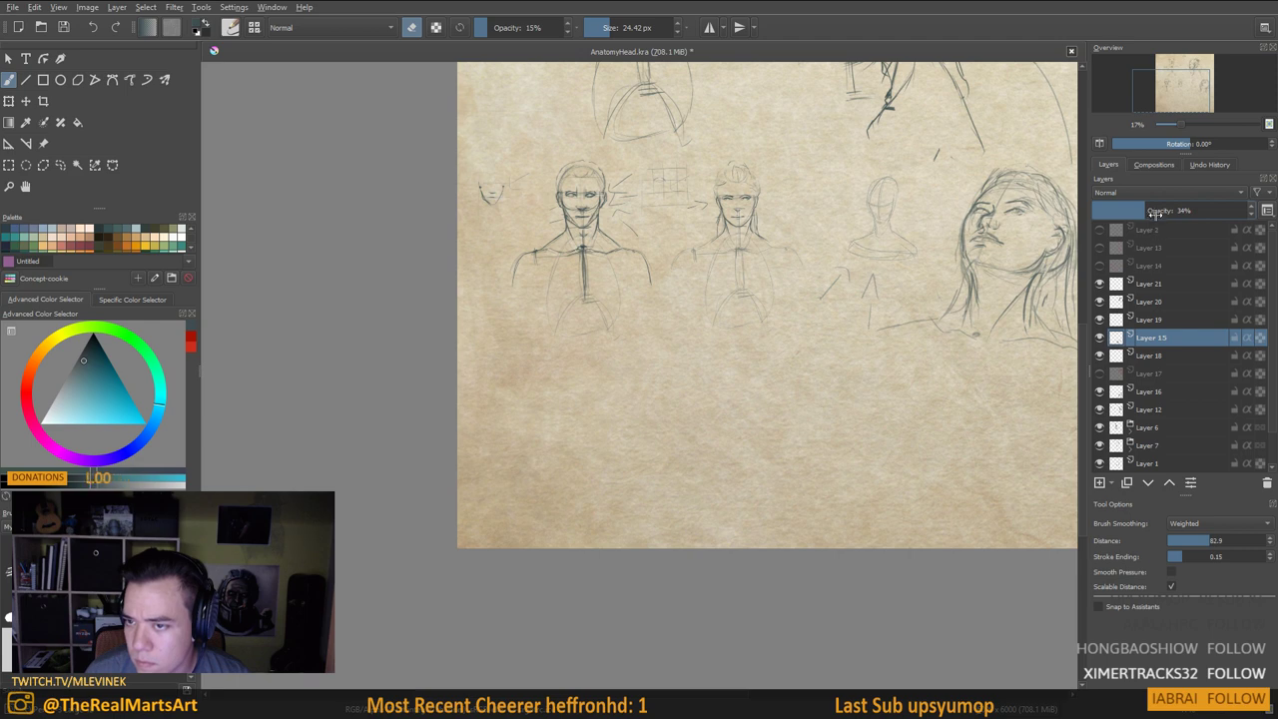
pyautogui.click(1120, 210)
pyautogui.press('pageup')
pyautogui.press('pageup')
pyautogui.press('pageup')
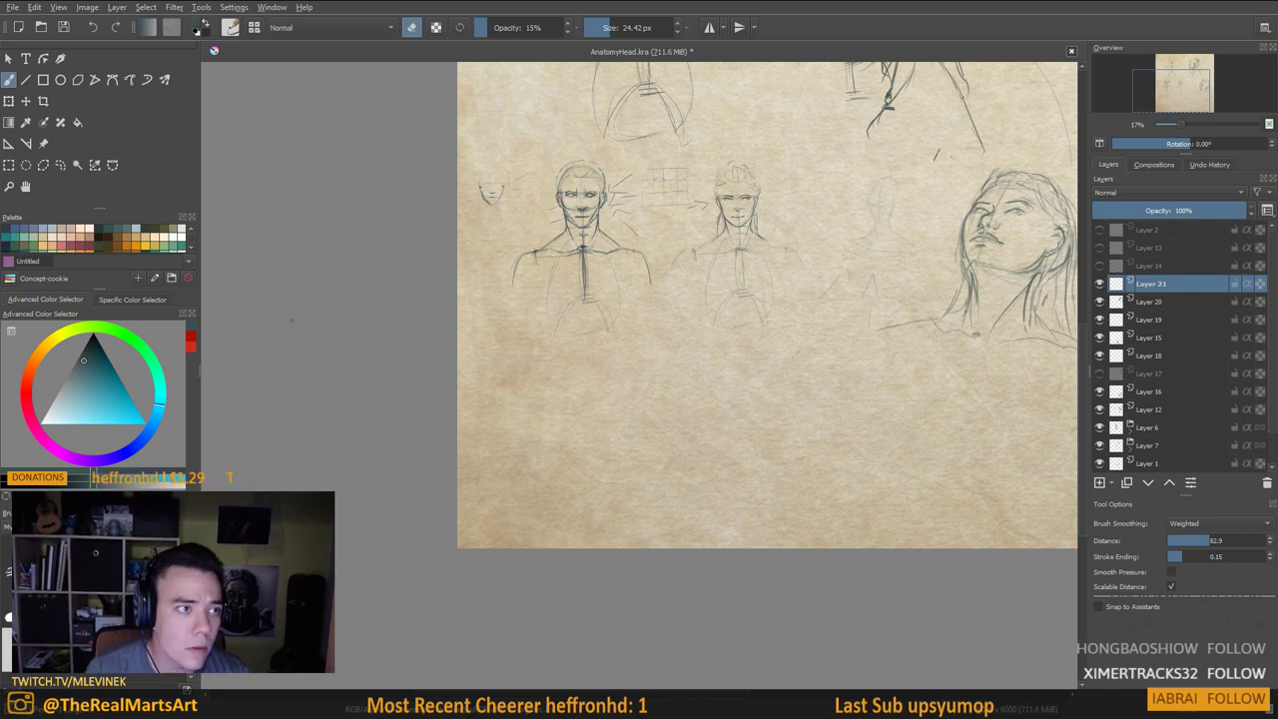
pyautogui.press('e')
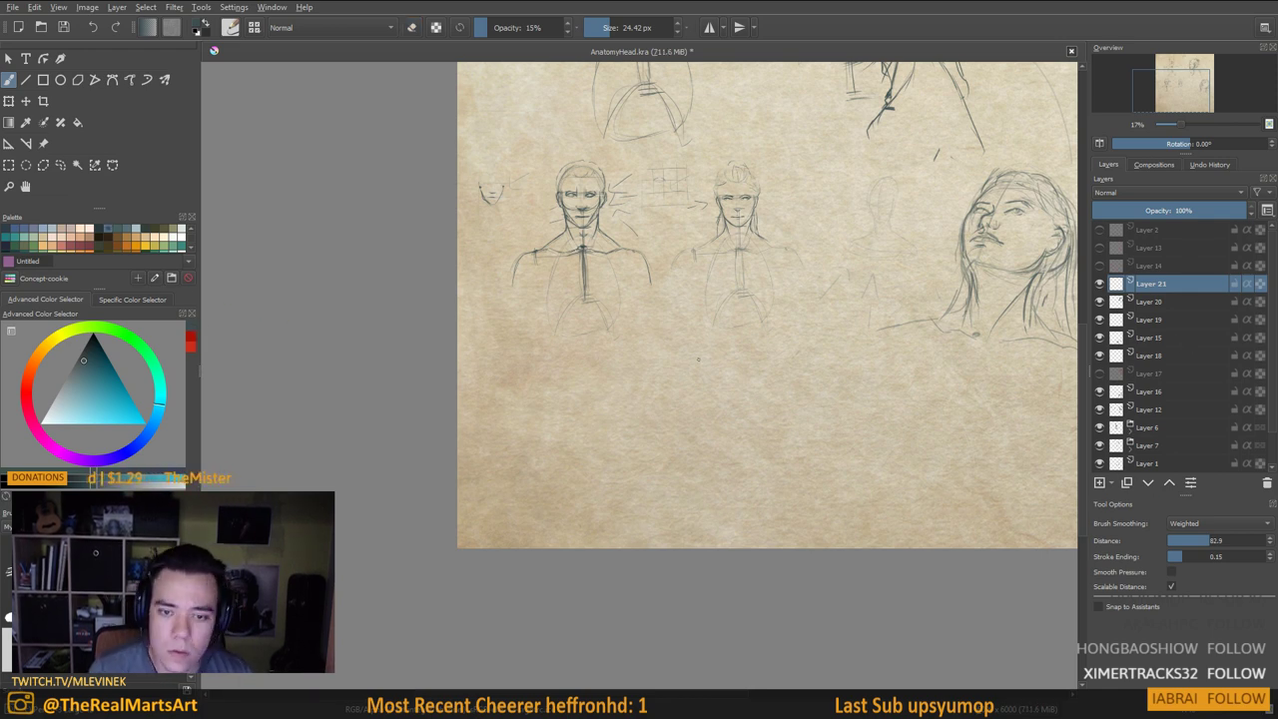
pyautogui.moveTo(684, 347)
pyautogui.mouseDown()
pyautogui.moveTo(731, 323)
pyautogui.moveTo(753, 396)
pyautogui.moveTo(782, 319)
pyautogui.moveTo(789, 338)
pyautogui.moveTo(696, 450)
pyautogui.mouseUp()
pyautogui.hotkey('ctrl', 'z')
pyautogui.hotkey('ctrl', 'z')
# Sketch a large cranium circle in the empty paper area below the long-haired front-view bust
pyautogui.scroll(2, 771, 357)
pyautogui.scroll(-3, 784, 329)
pyautogui.scroll(3, 696, 451)
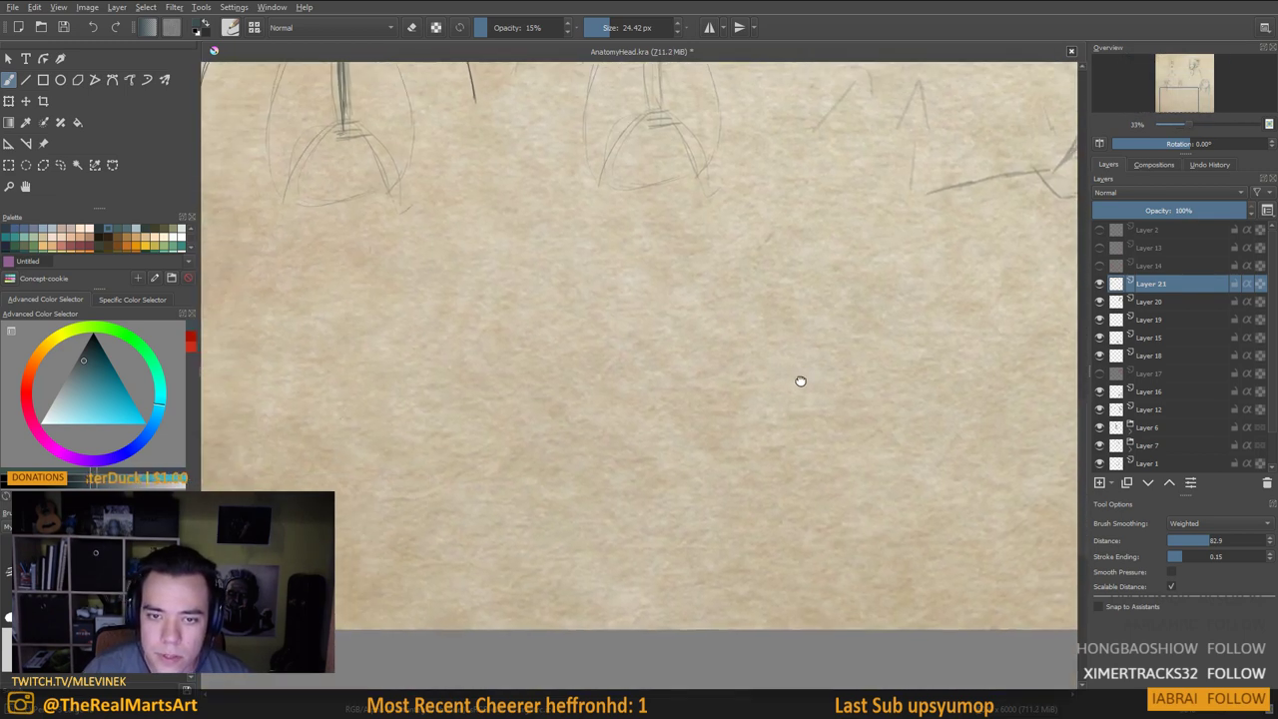
pyautogui.moveTo(689, 208)
pyautogui.mouseDown()
pyautogui.moveTo(621, 276)
pyautogui.moveTo(615, 302)
pyautogui.mouseUp()
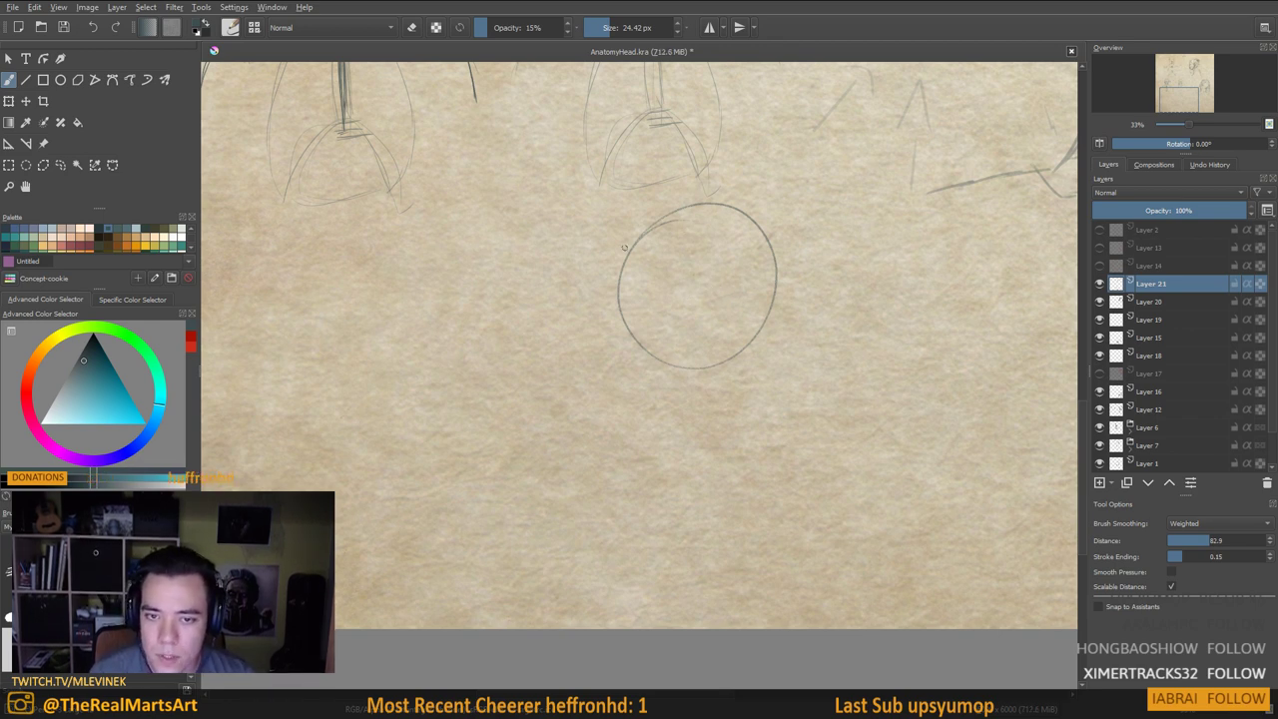
pyautogui.moveTo(753, 264); pyautogui.dragTo(761, 242)
pyautogui.moveTo(771, 332); pyautogui.dragTo(797, 313)
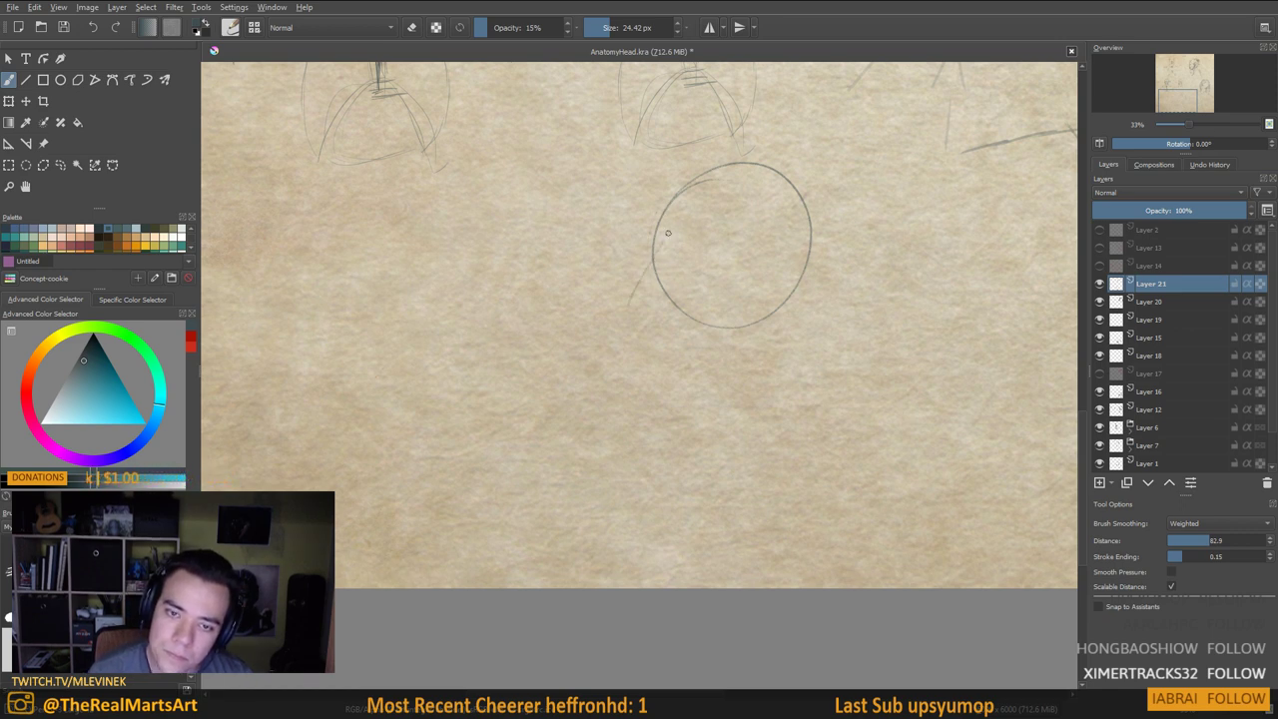
pyautogui.moveTo(669, 230); pyautogui.dragTo(618, 327)
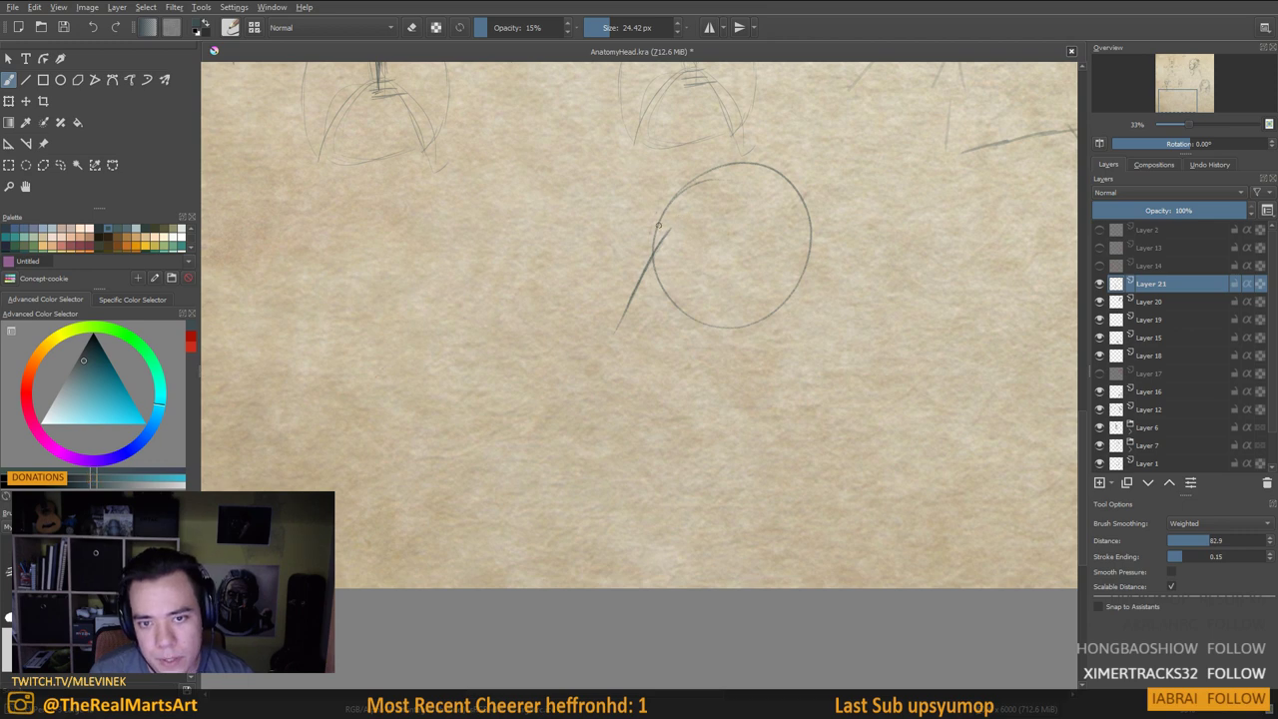
pyautogui.hotkey('ctrl', 'z')
pyautogui.hotkey('ctrl', 'z')
# Draw a slanted face line across the front edge of the cranium circle, with short brow strokes and a curved lower guide line
pyautogui.moveTo(669, 216); pyautogui.dragTo(637, 308)
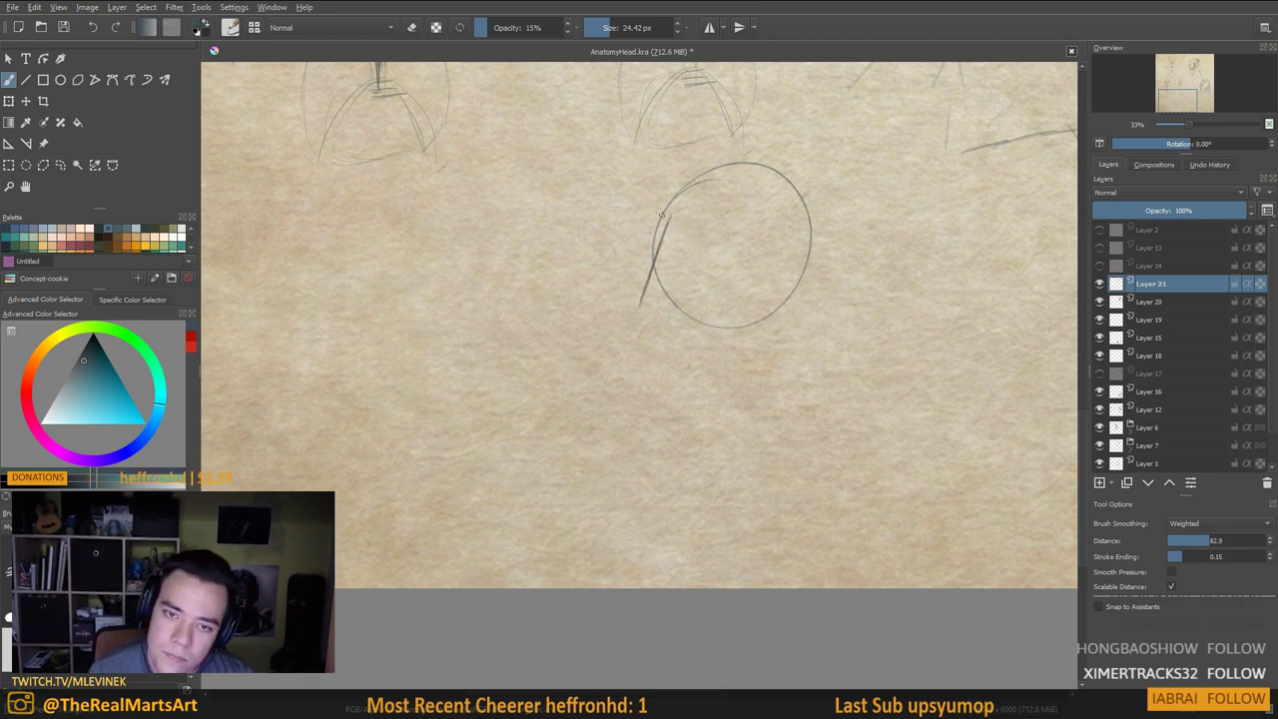
pyautogui.moveTo(639, 305); pyautogui.dragTo(630, 337)
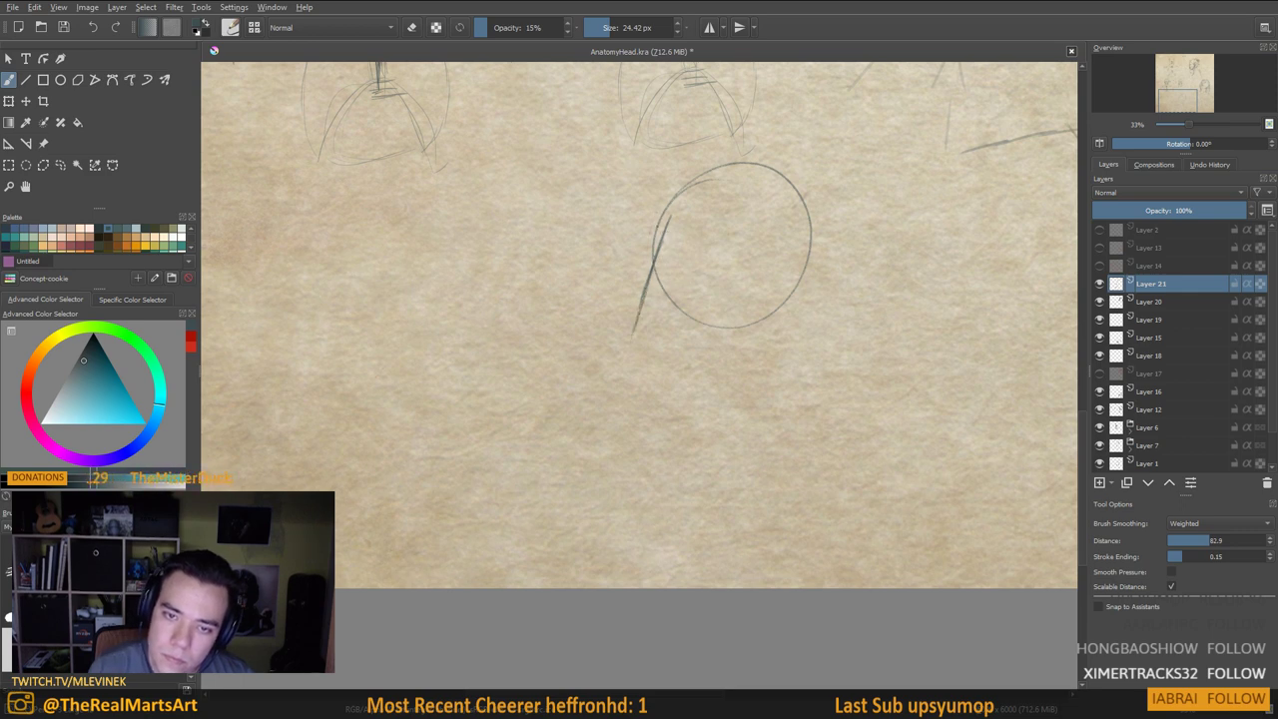
pyautogui.moveTo(661, 217)
pyautogui.mouseDown()
pyautogui.moveTo(662, 267)
pyautogui.moveTo(707, 303)
pyautogui.mouseUp()
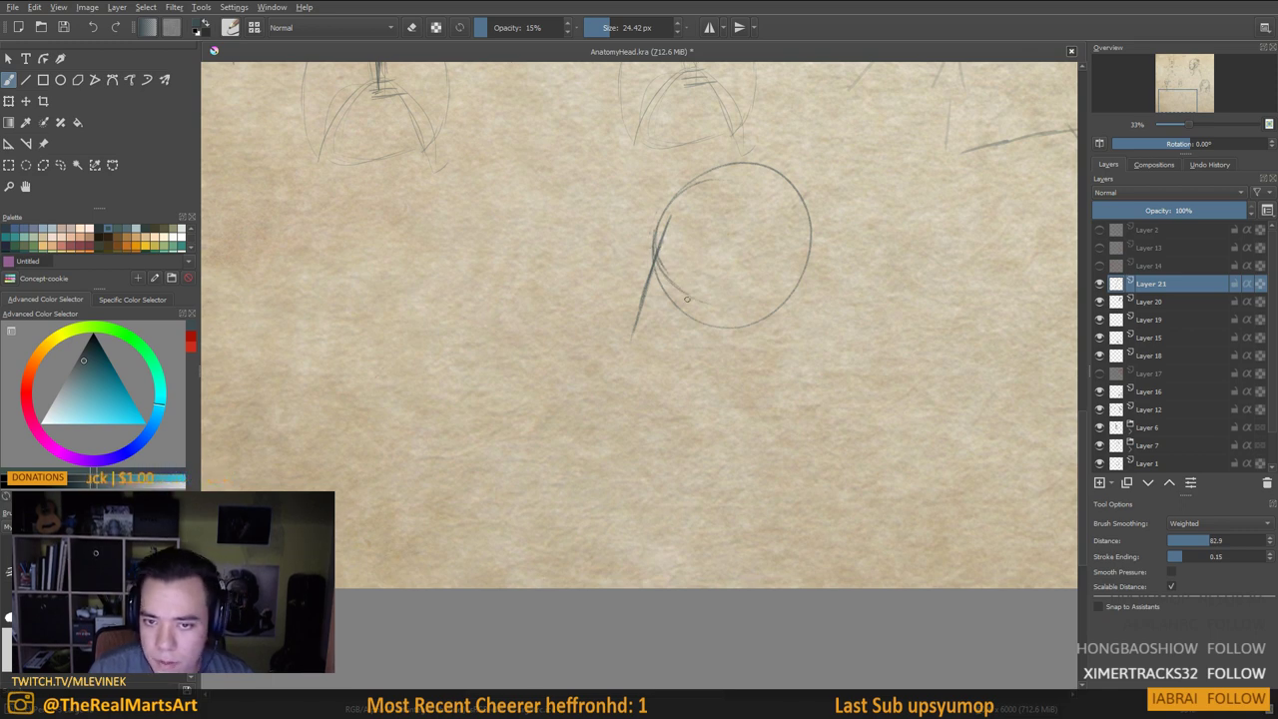
pyautogui.moveTo(629, 245)
pyautogui.mouseDown()
pyautogui.moveTo(655, 250)
pyautogui.moveTo(682, 288)
pyautogui.mouseUp()
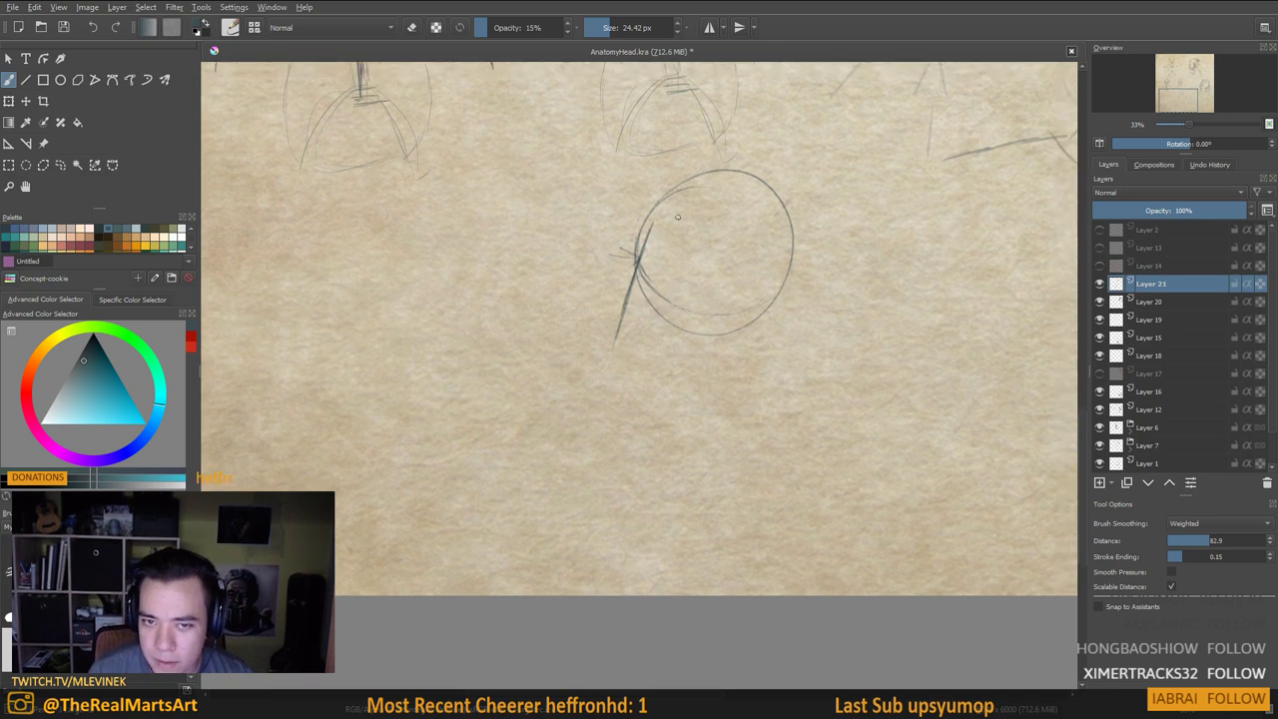
# Add dark angular strokes along the slanted face line and short cheek strokes just inside the cranium circle
pyautogui.moveTo(736, 308); pyautogui.dragTo(764, 280)
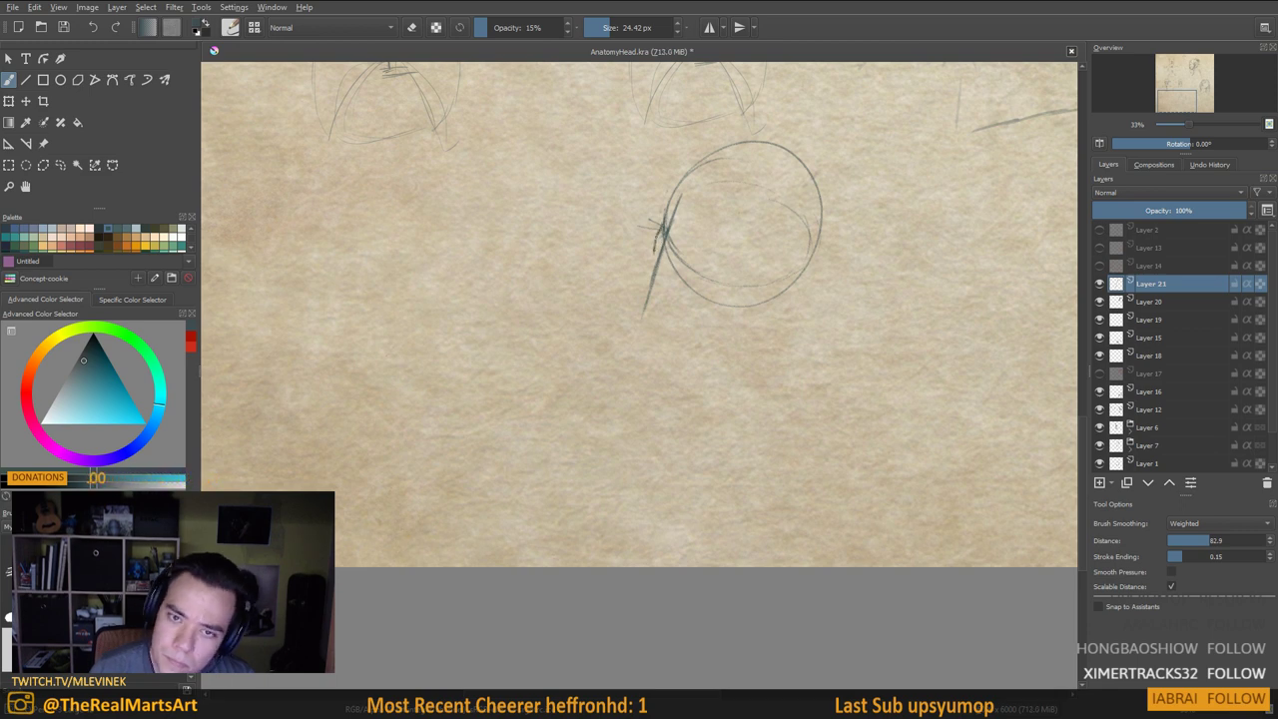
pyautogui.moveTo(652, 271); pyautogui.dragTo(646, 290)
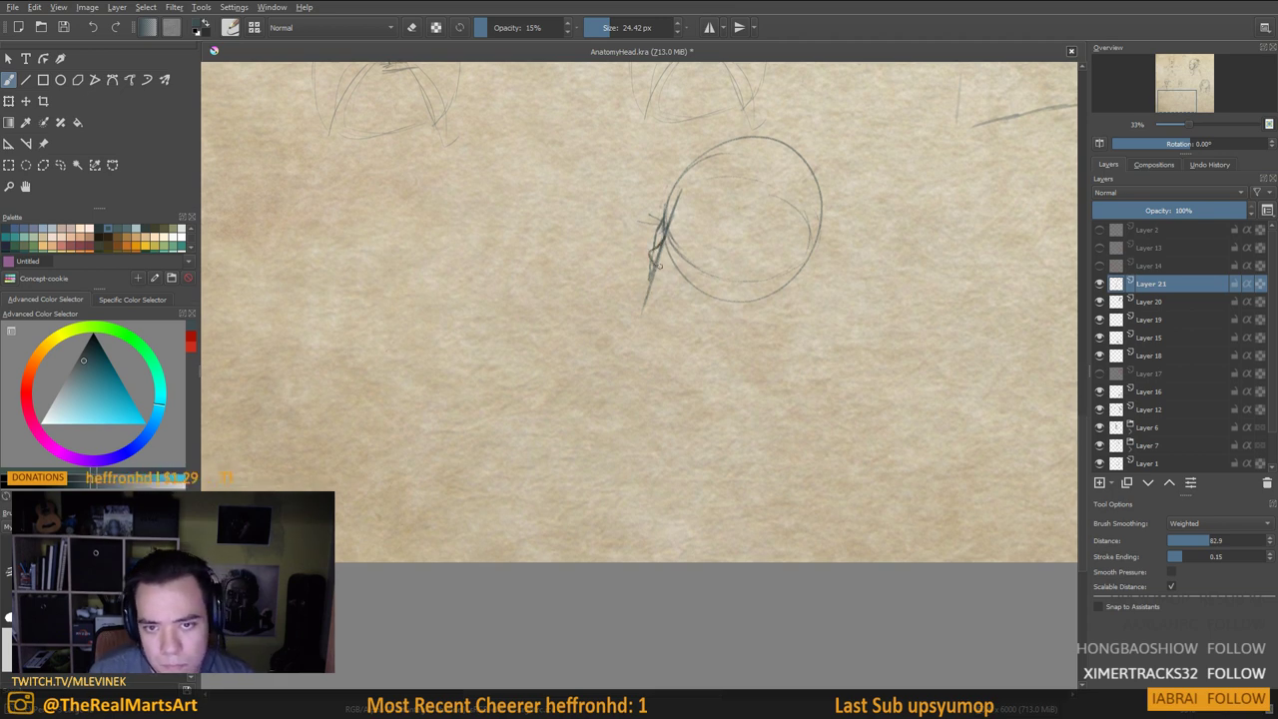
pyautogui.moveTo(659, 265); pyautogui.dragTo(701, 266)
pyautogui.moveTo(685, 280); pyautogui.dragTo(686, 269)
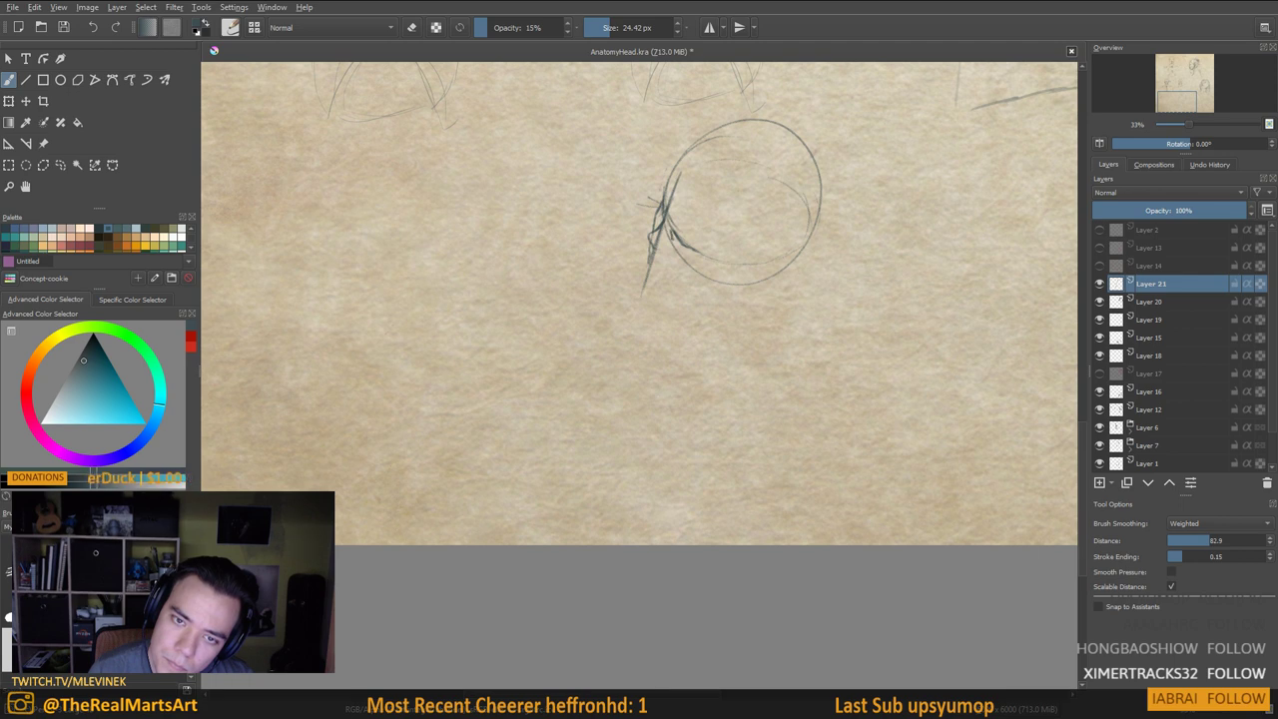
pyautogui.moveTo(675, 241); pyautogui.dragTo(689, 248)
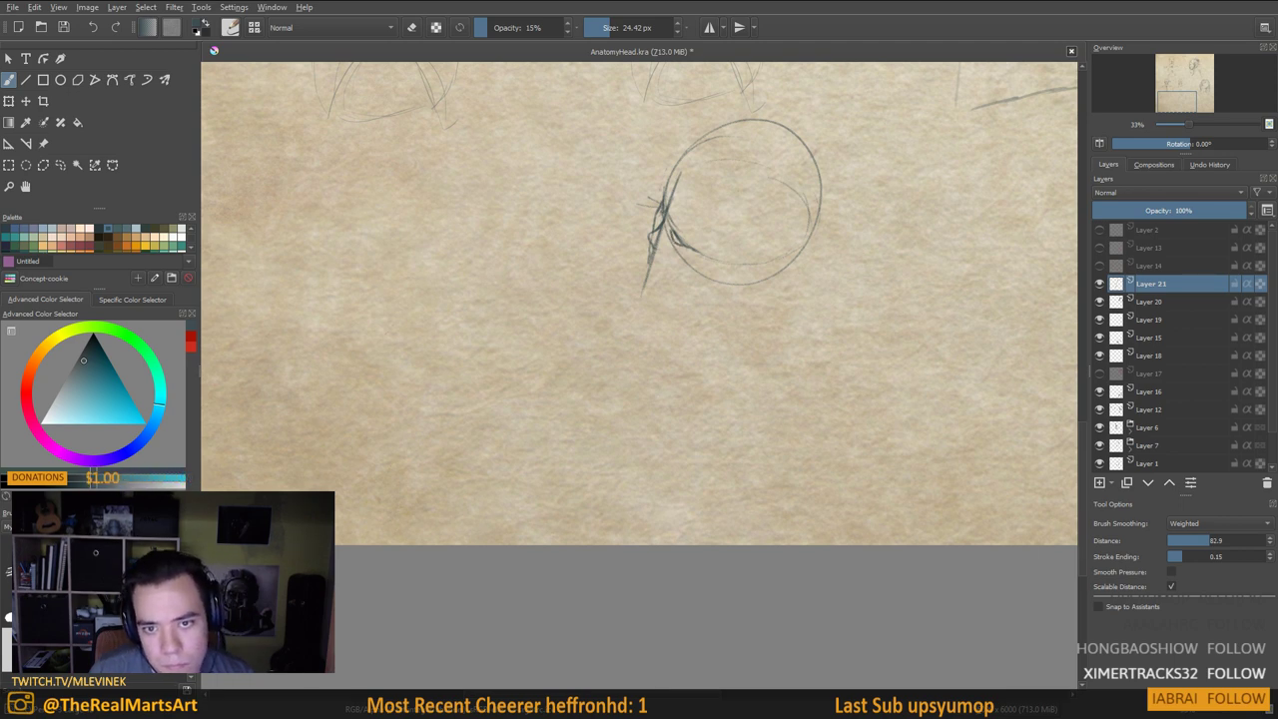
pyautogui.moveTo(666, 206); pyautogui.dragTo(672, 247)
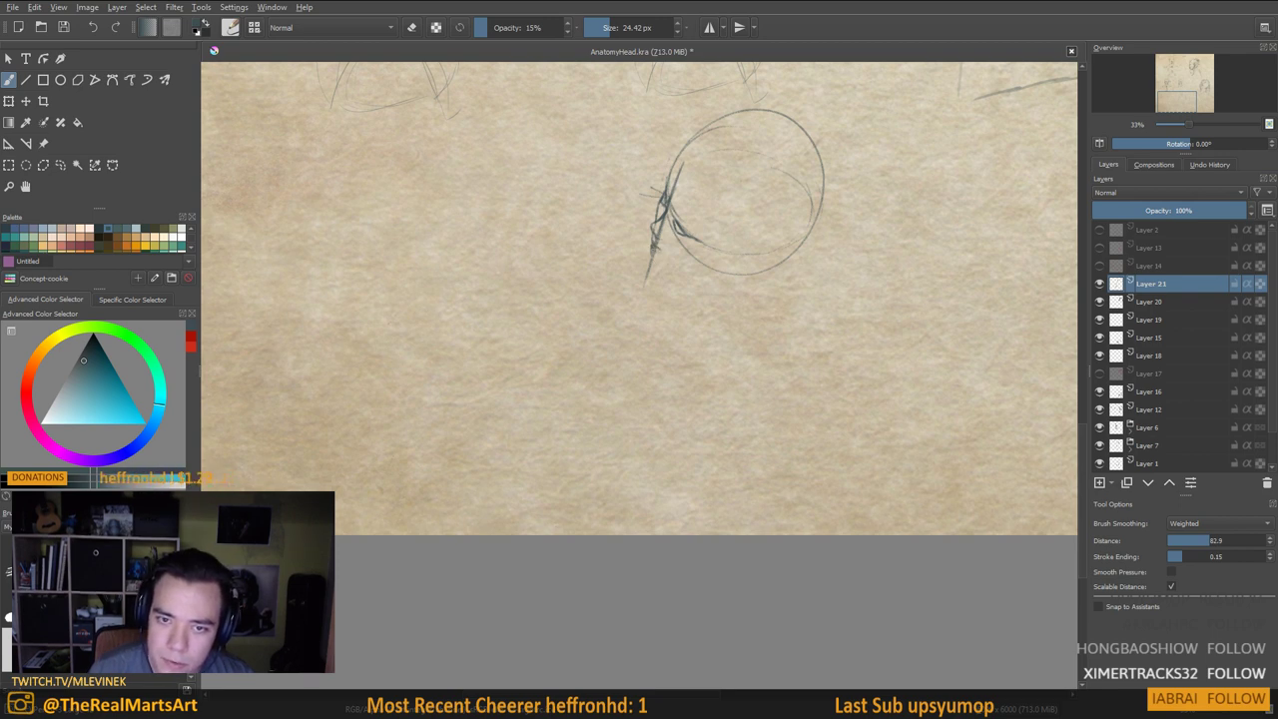
# Draw the lower face contour curving from the face line to a hook inside the cranium, with short strokes beneath its front end
pyautogui.moveTo(654, 245)
pyautogui.mouseDown()
pyautogui.moveTo(657, 269)
pyautogui.moveTo(705, 276)
pyautogui.moveTo(721, 262)
pyautogui.moveTo(736, 276)
pyautogui.moveTo(754, 267)
pyautogui.moveTo(765, 230)
pyautogui.moveTo(770, 242)
pyautogui.moveTo(749, 258)
pyautogui.moveTo(726, 271)
pyautogui.moveTo(724, 256)
pyautogui.moveTo(764, 253)
pyautogui.moveTo(724, 284)
pyautogui.mouseUp()
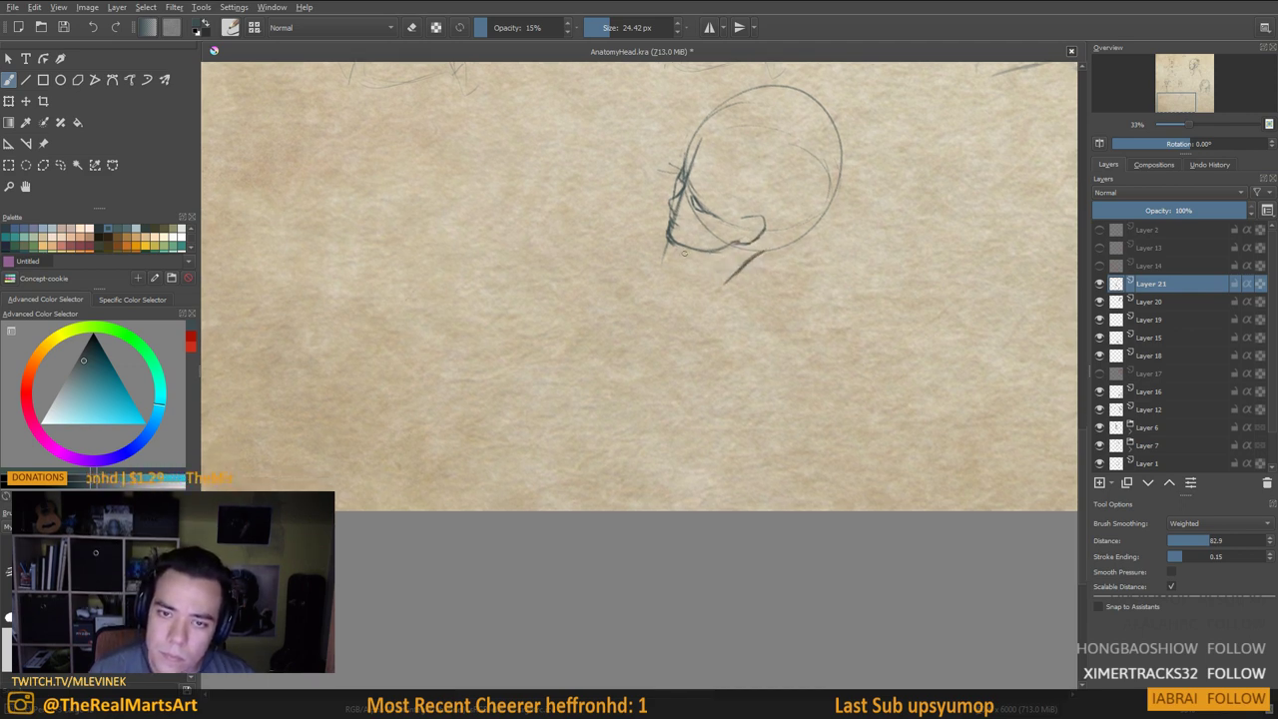
pyautogui.hotkey('ctrl', 'z')
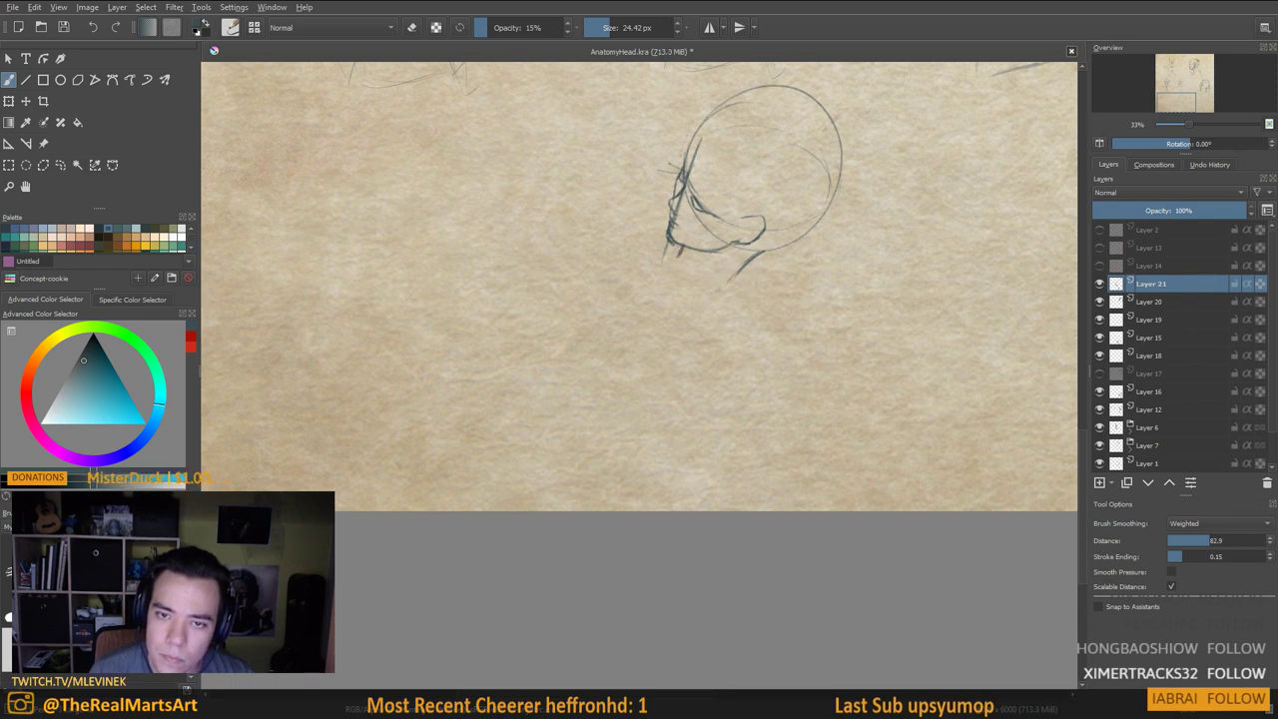
pyautogui.moveTo(683, 246)
pyautogui.mouseDown()
pyautogui.moveTo(676, 264)
pyautogui.moveTo(673, 254)
pyautogui.mouseUp()
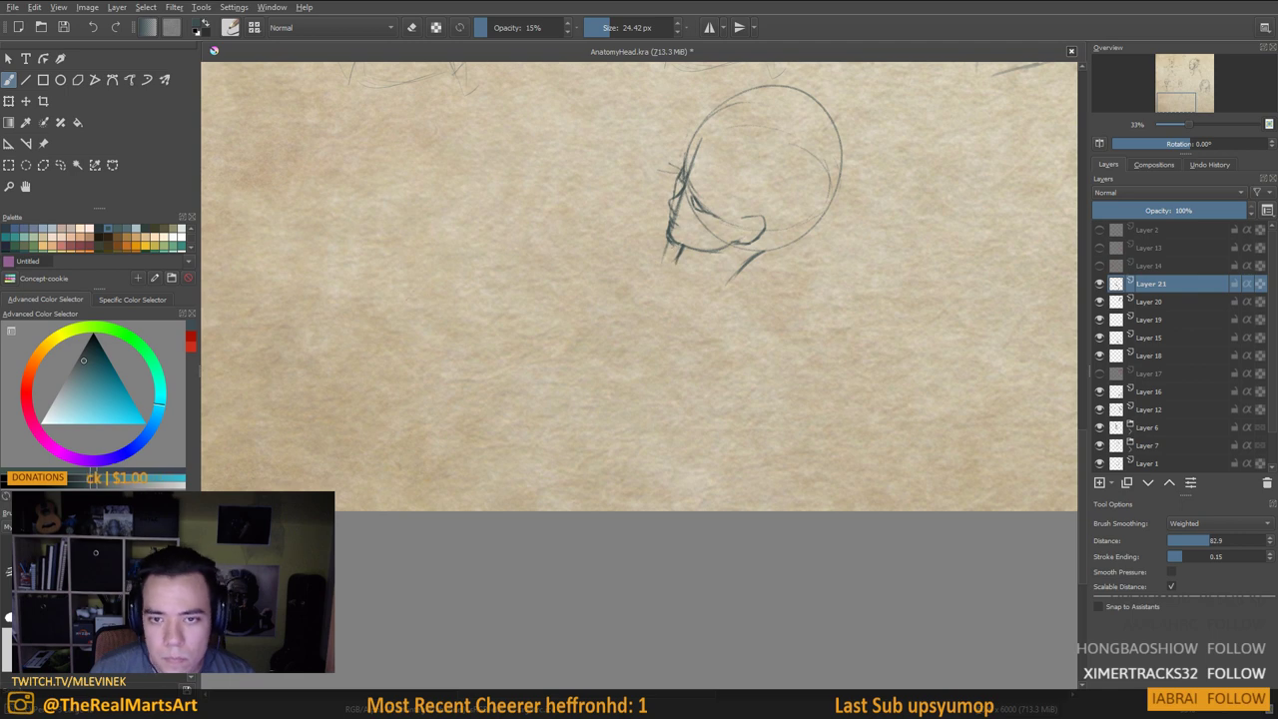
# Draw a short curved stroke projecting from the face front and a long S-curved neck line descending from the cranium's base
pyautogui.moveTo(668, 210); pyautogui.dragTo(638, 229)
pyautogui.moveTo(757, 296)
pyautogui.mouseDown()
pyautogui.moveTo(752, 260)
pyautogui.moveTo(736, 302)
pyautogui.moveTo(756, 368)
pyautogui.moveTo(722, 411)
pyautogui.mouseUp()
pyautogui.moveTo(668, 263); pyautogui.dragTo(685, 286)
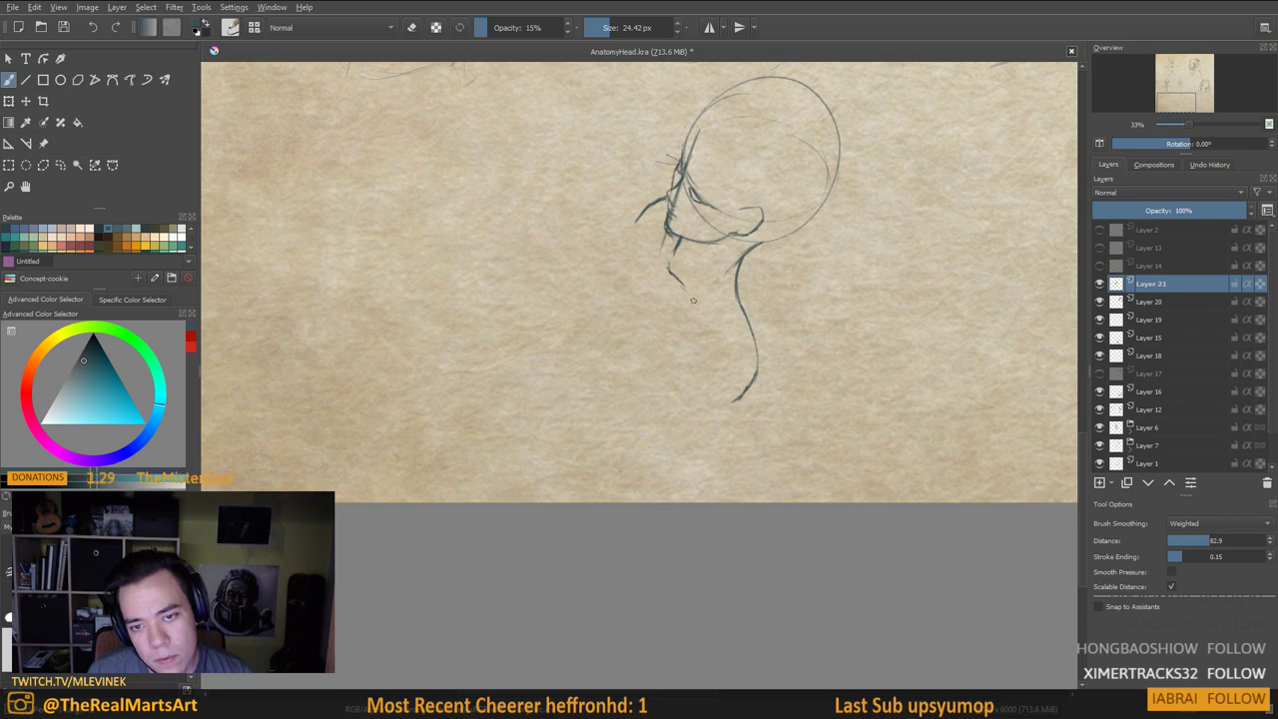
pyautogui.moveTo(712, 329); pyautogui.dragTo(736, 348)
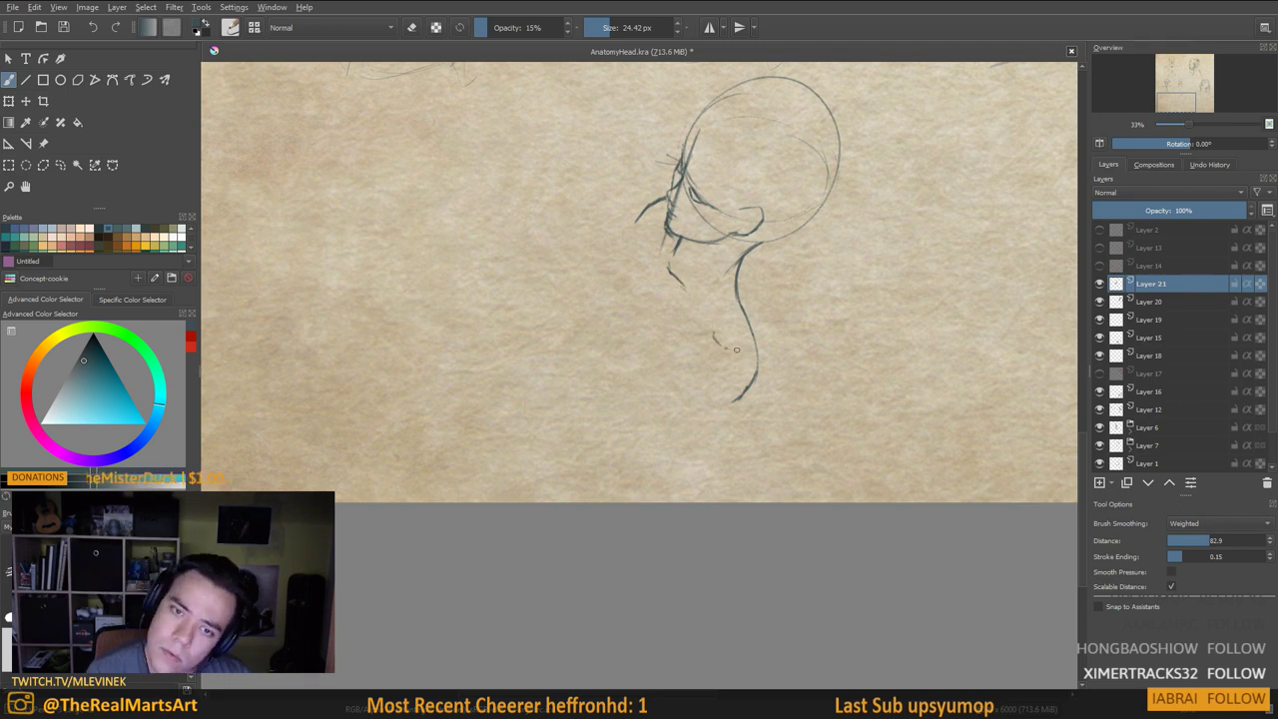
pyautogui.hotkey('ctrl', 'z')
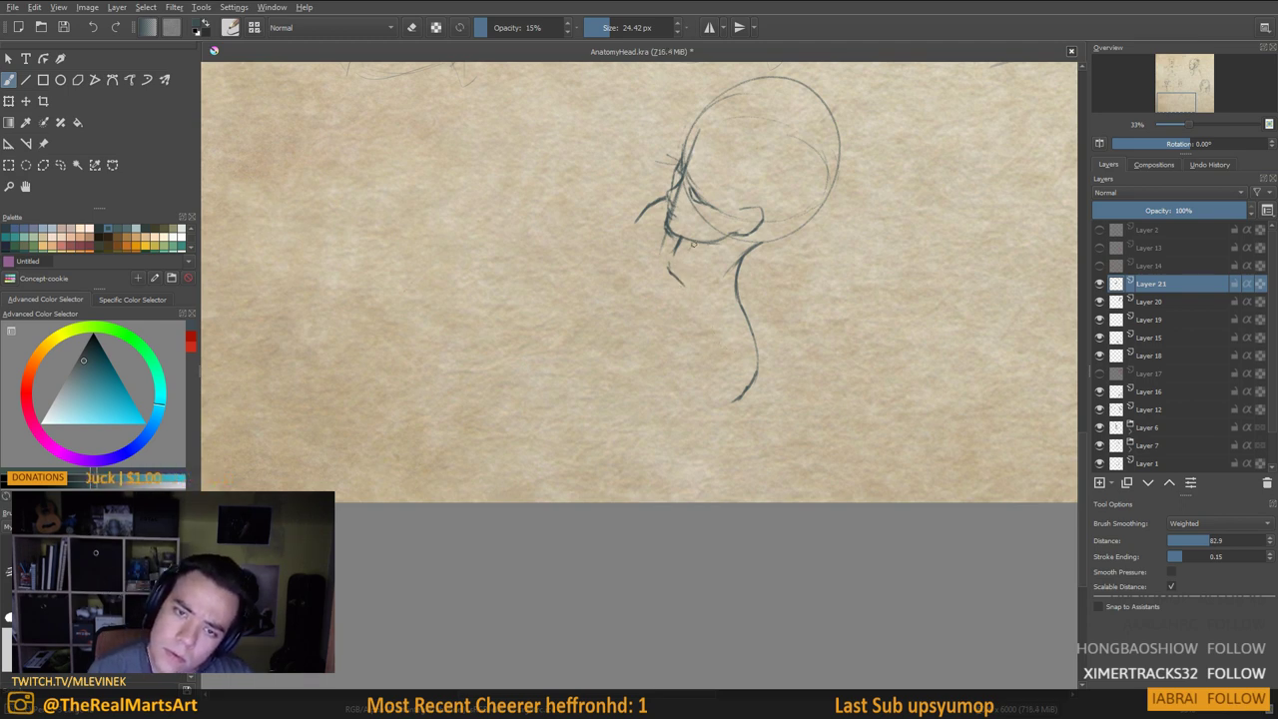
# Darken the lower S-curve of the neck and the short strokes below the face, and extend the strokes projecting in front
pyautogui.moveTo(691, 246)
pyautogui.mouseDown()
pyautogui.moveTo(672, 275)
pyautogui.moveTo(693, 301)
pyautogui.mouseUp()
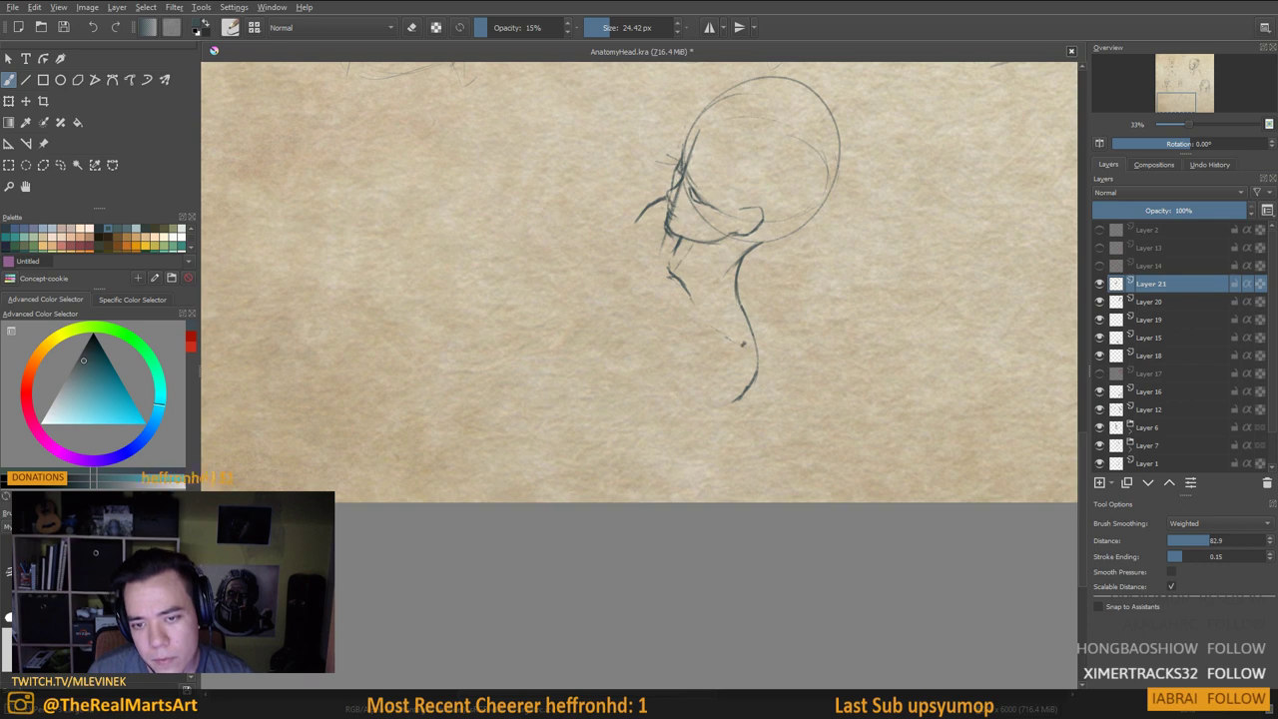
pyautogui.moveTo(747, 319)
pyautogui.mouseDown()
pyautogui.moveTo(754, 345)
pyautogui.moveTo(728, 406)
pyautogui.mouseUp()
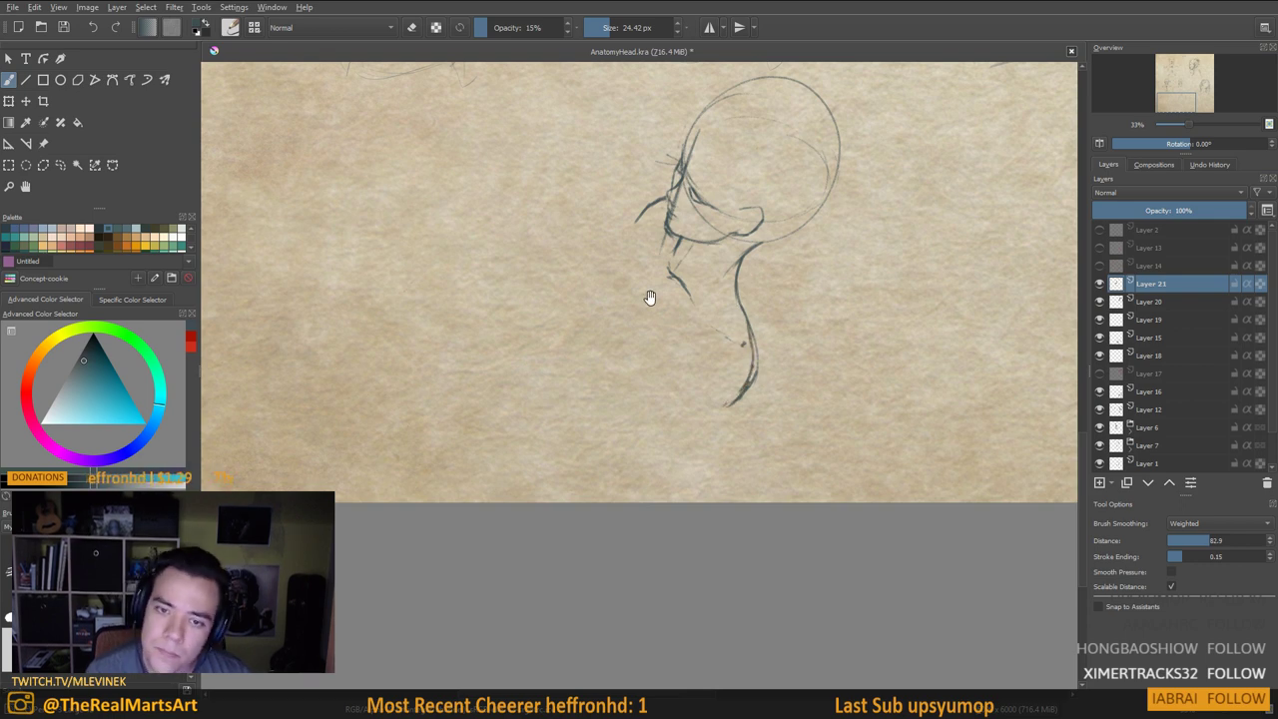
pyautogui.moveTo(650, 297); pyautogui.dragTo(654, 300)
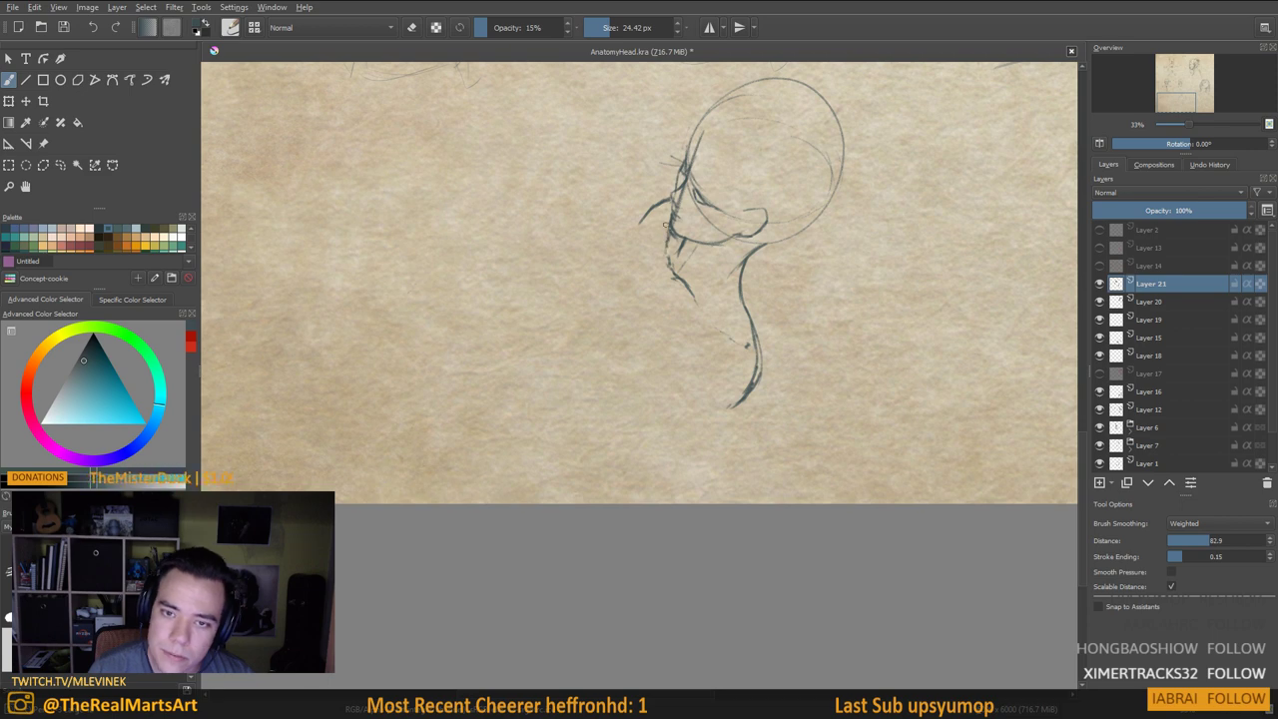
pyautogui.moveTo(655, 226); pyautogui.dragTo(631, 246)
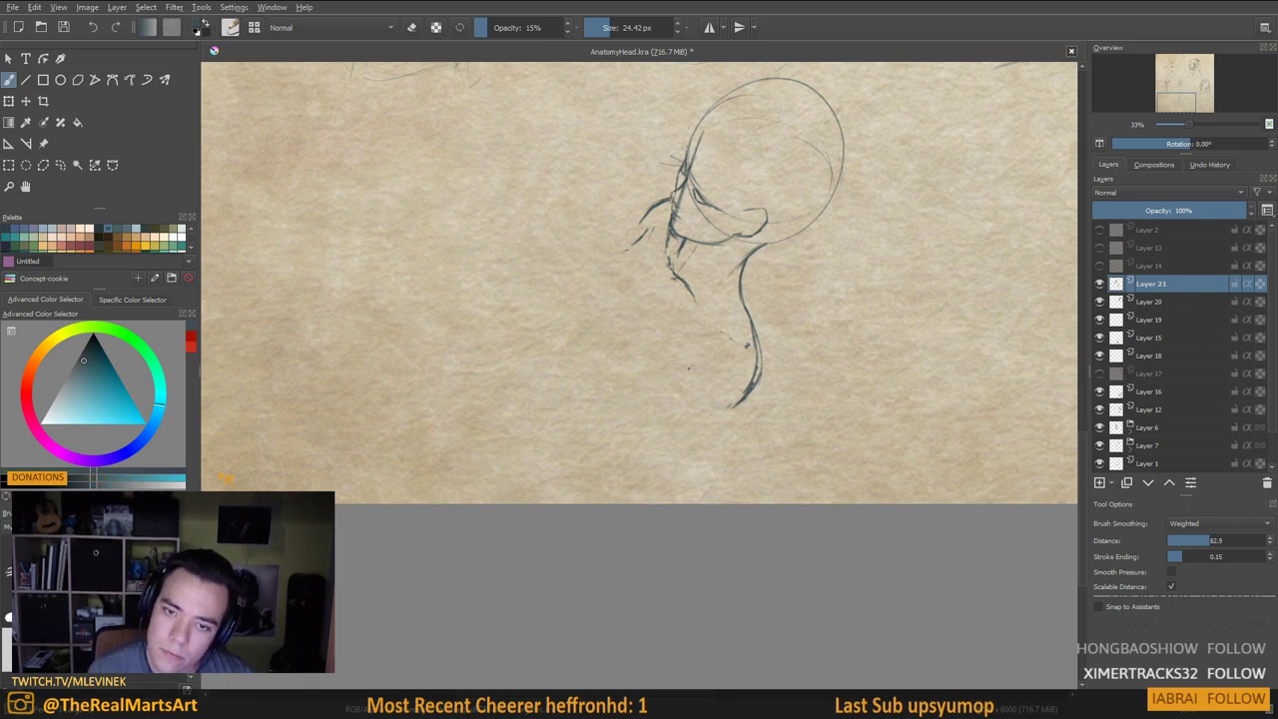
# Sketch a small rounded form beneath the lower face contour, between the short front strokes and the neck line
pyautogui.moveTo(690, 367); pyautogui.dragTo(687, 374)
pyautogui.moveTo(684, 256)
pyautogui.mouseDown()
pyautogui.moveTo(710, 270)
pyautogui.moveTo(730, 261)
pyautogui.moveTo(669, 262)
pyautogui.mouseUp()
pyautogui.moveTo(677, 261); pyautogui.dragTo(737, 255)
pyautogui.moveTo(750, 312)
pyautogui.mouseDown()
pyautogui.moveTo(758, 298)
pyautogui.moveTo(761, 310)
pyautogui.mouseUp()
# Sketch the hair contour over the cranium's front, crown and back, with angular hairline strokes inside it
pyautogui.moveTo(738, 165); pyautogui.dragTo(690, 252)
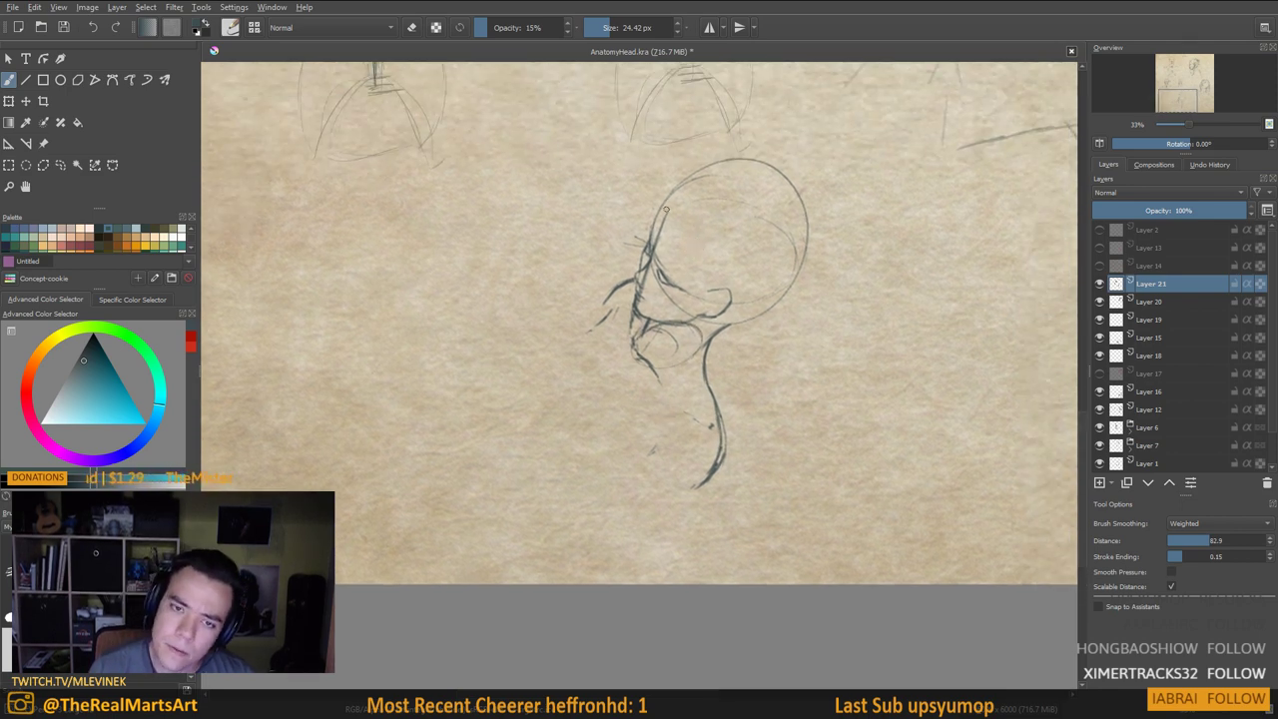
pyautogui.moveTo(670, 177)
pyautogui.mouseDown()
pyautogui.moveTo(661, 201)
pyautogui.moveTo(729, 262)
pyautogui.moveTo(734, 306)
pyautogui.mouseUp()
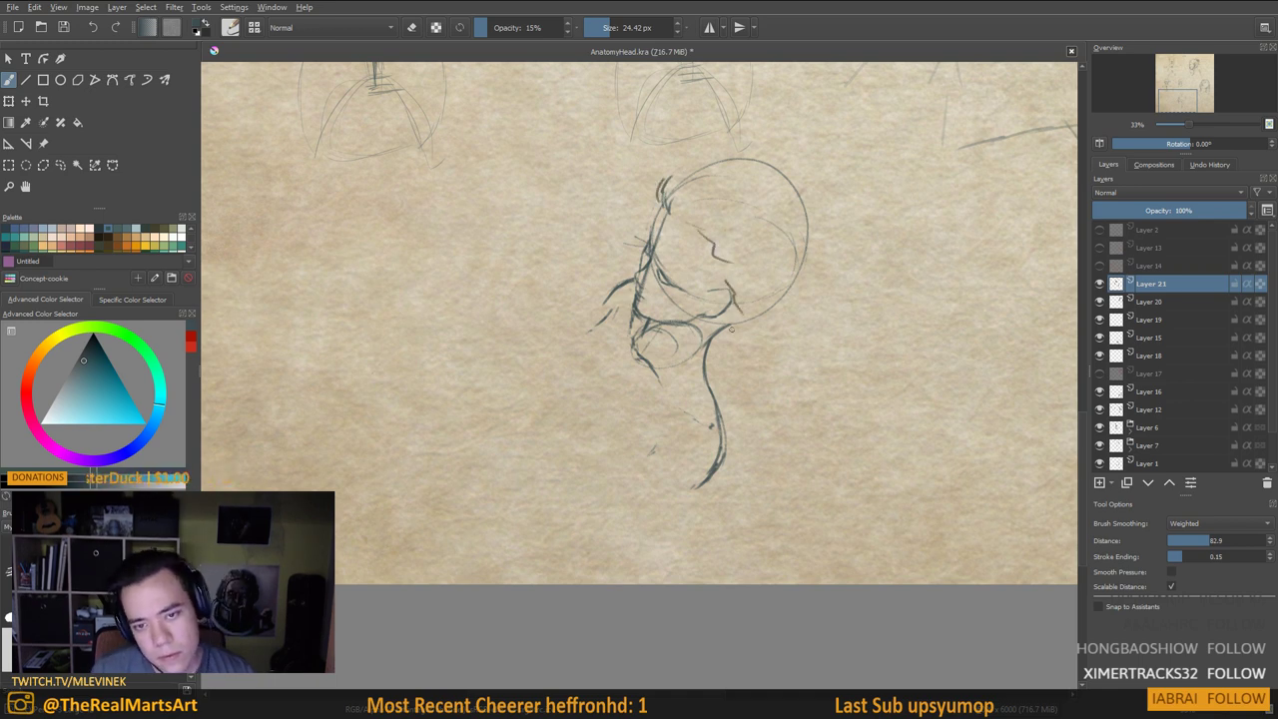
pyautogui.moveTo(663, 178)
pyautogui.mouseDown()
pyautogui.moveTo(759, 182)
pyautogui.moveTo(704, 175)
pyautogui.moveTo(707, 200)
pyautogui.moveTo(750, 261)
pyautogui.mouseUp()
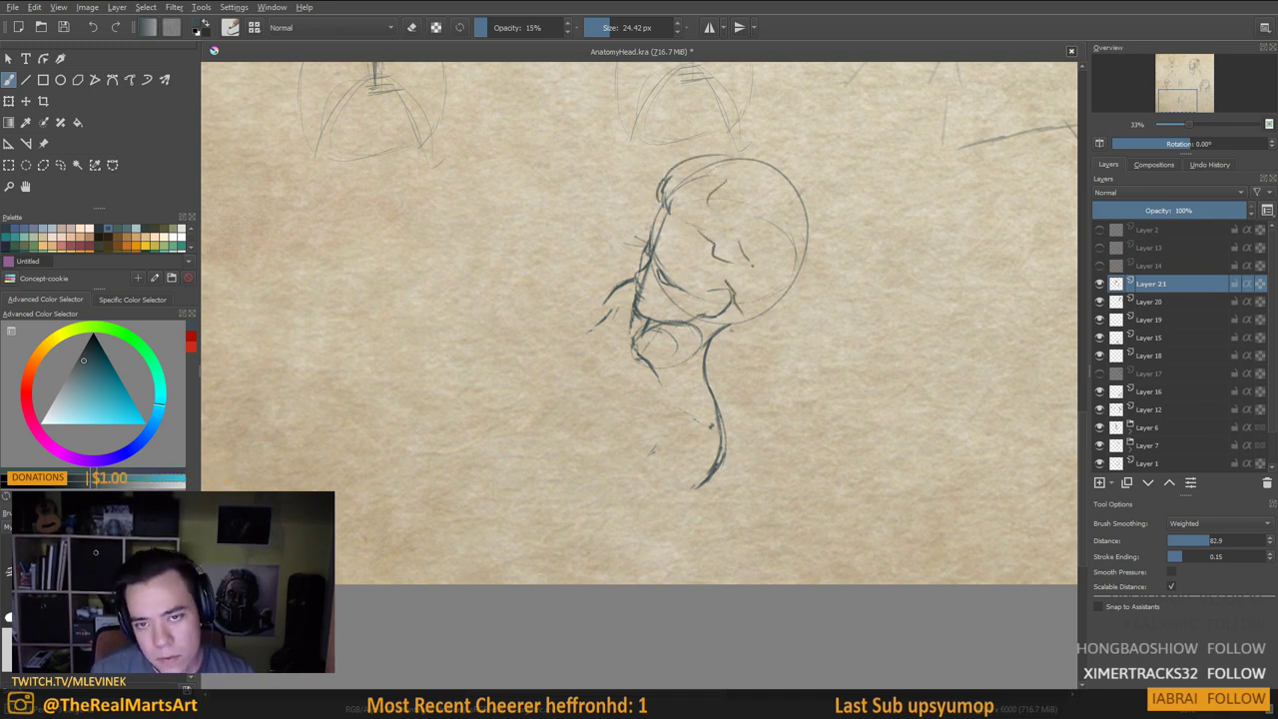
pyautogui.moveTo(746, 159)
pyautogui.mouseDown()
pyautogui.moveTo(815, 242)
pyautogui.moveTo(723, 337)
pyautogui.mouseUp()
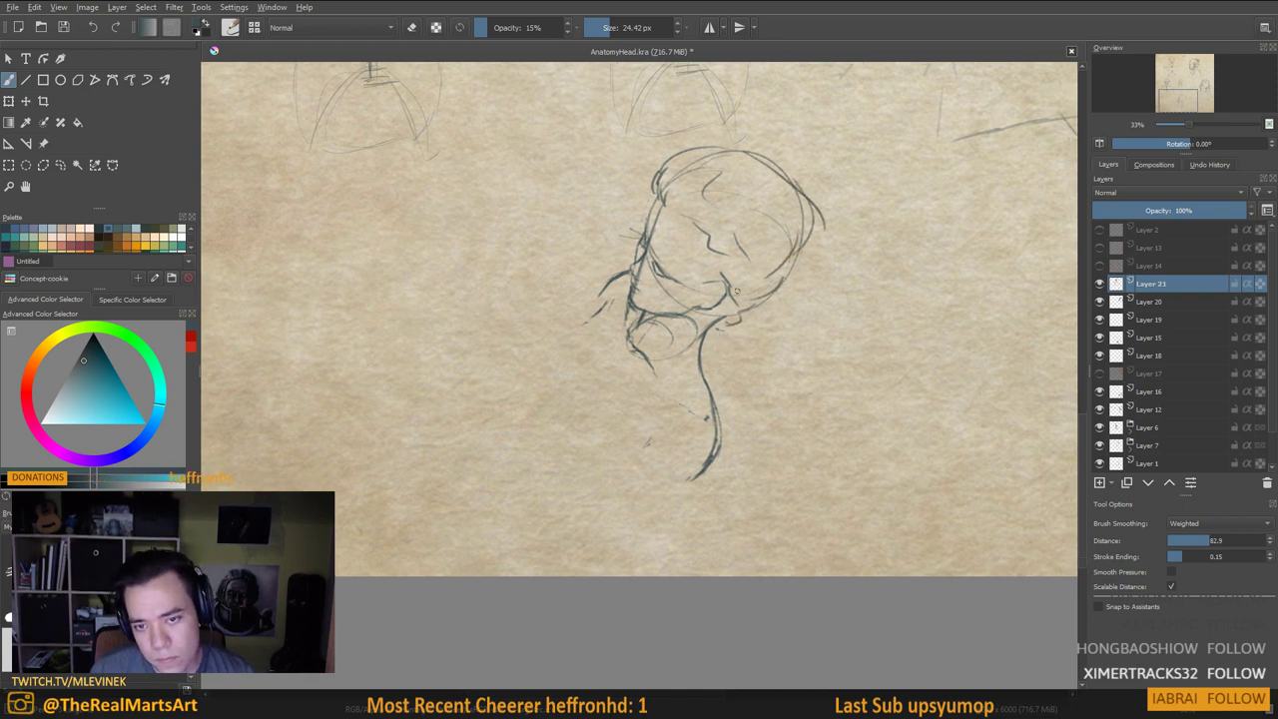
# Refine the hook at the back of the lower face and hatch the small rounded form beneath the face contour
pyautogui.moveTo(707, 265); pyautogui.dragTo(731, 278)
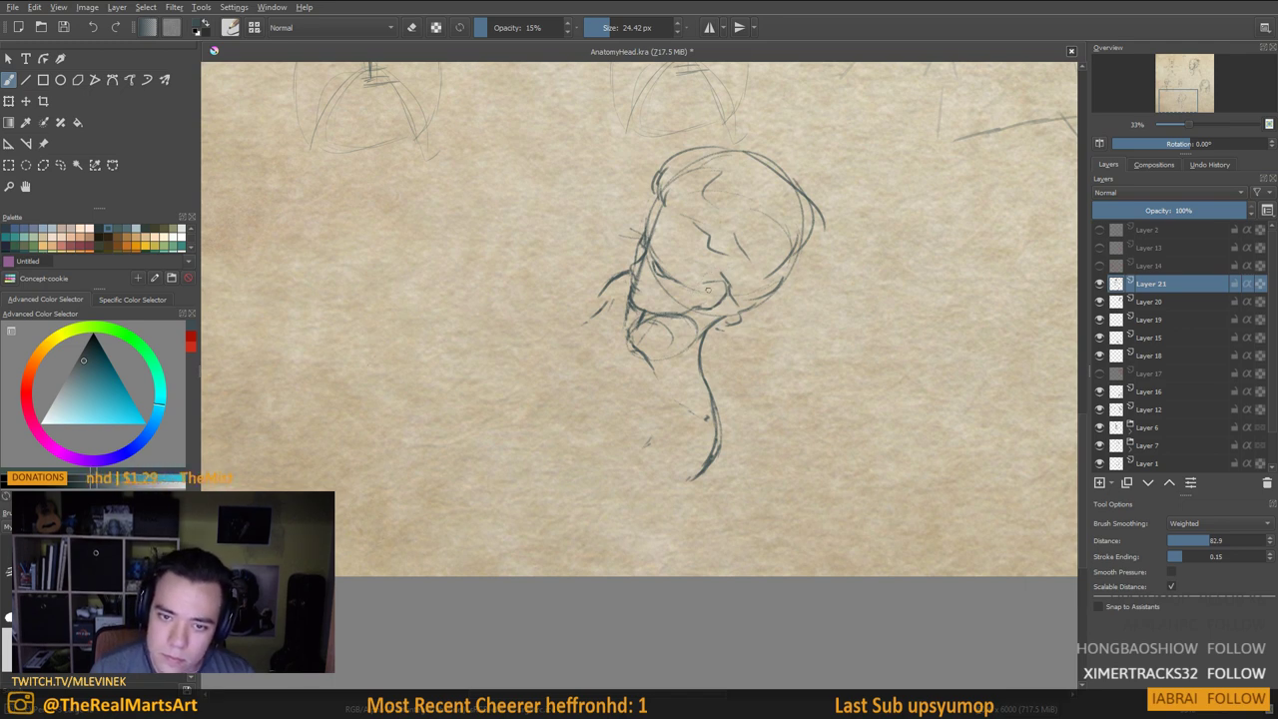
pyautogui.moveTo(705, 288); pyautogui.dragTo(721, 288)
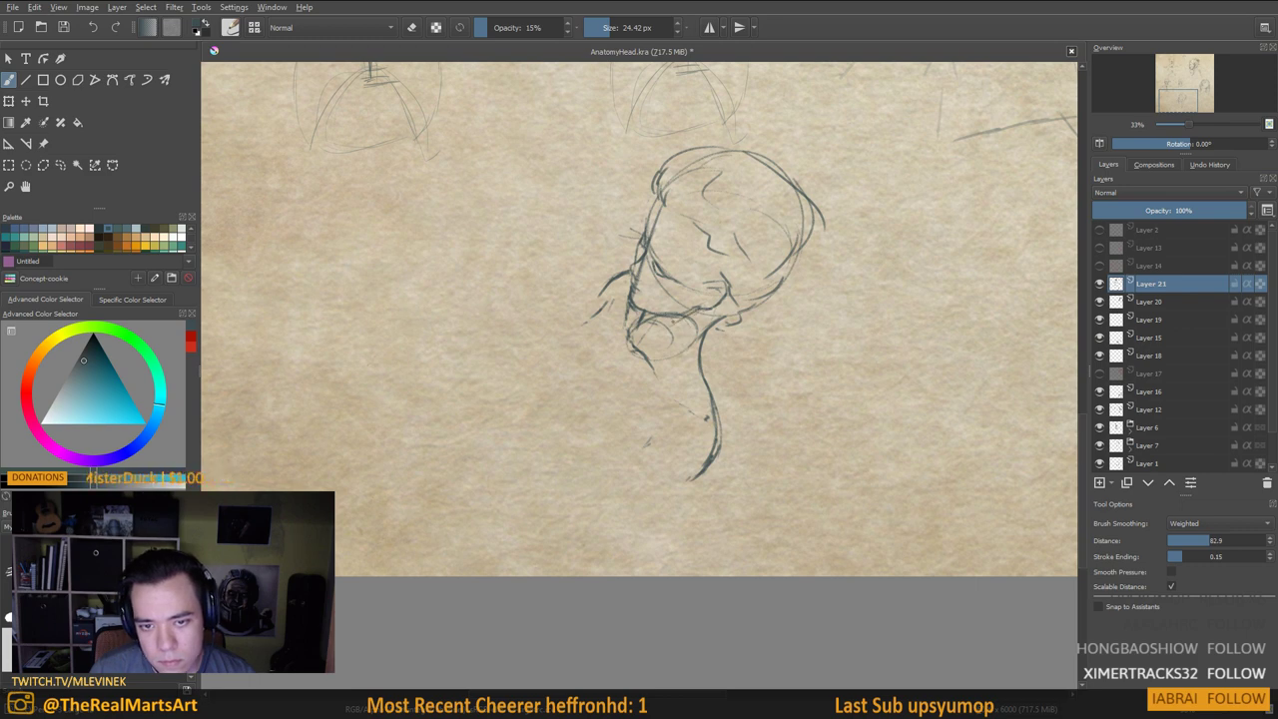
pyautogui.moveTo(716, 314); pyautogui.dragTo(641, 355)
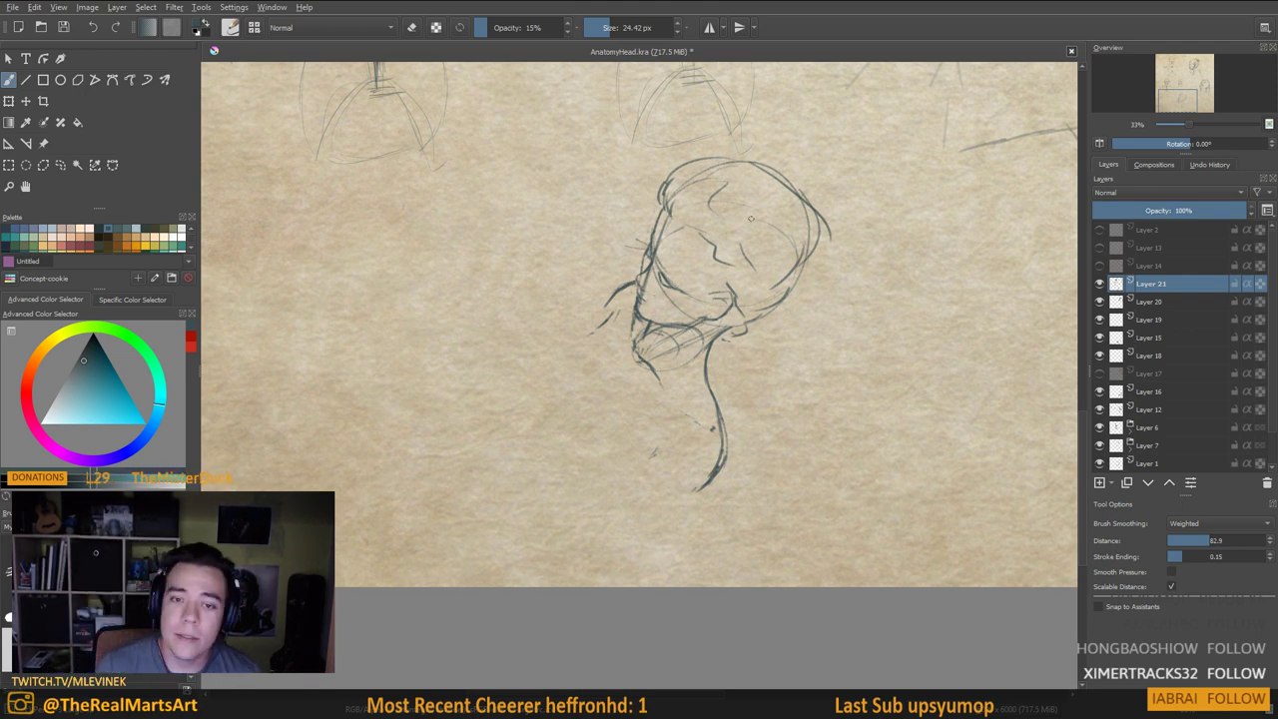
# Draw a round hair bun at the back of the head, with loose strands hanging beneath it down to the nape
pyautogui.moveTo(751, 238); pyautogui.dragTo(753, 253)
pyautogui.moveTo(717, 180)
pyautogui.mouseDown()
pyautogui.moveTo(786, 206)
pyautogui.moveTo(799, 262)
pyautogui.moveTo(811, 248)
pyautogui.moveTo(821, 263)
pyautogui.moveTo(821, 289)
pyautogui.mouseUp()
pyautogui.scroll(2, 814, 275)
pyautogui.moveTo(823, 245); pyautogui.dragTo(829, 293)
pyautogui.moveTo(821, 268); pyautogui.dragTo(825, 292)
pyautogui.moveTo(810, 224)
pyautogui.mouseDown()
pyautogui.moveTo(845, 244)
pyautogui.moveTo(819, 301)
pyautogui.moveTo(829, 372)
pyautogui.mouseUp()
pyautogui.moveTo(806, 315)
pyautogui.mouseDown()
pyautogui.moveTo(811, 366)
pyautogui.moveTo(766, 381)
pyautogui.mouseUp()
pyautogui.moveTo(796, 335); pyautogui.dragTo(733, 397)
# Lengthen the light strokes projecting from the face front and extend the neck line diagonally downward from its lower end
pyautogui.moveTo(738, 455); pyautogui.dragTo(775, 393)
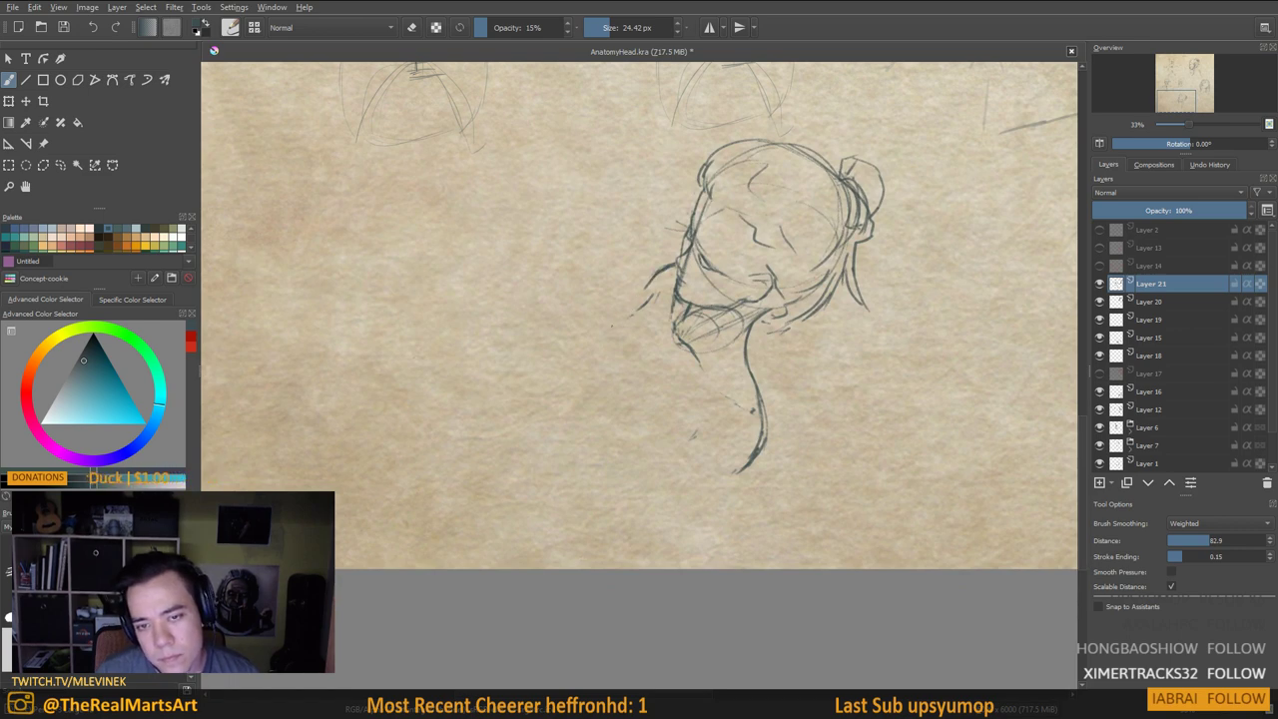
pyautogui.moveTo(651, 274); pyautogui.dragTo(615, 313)
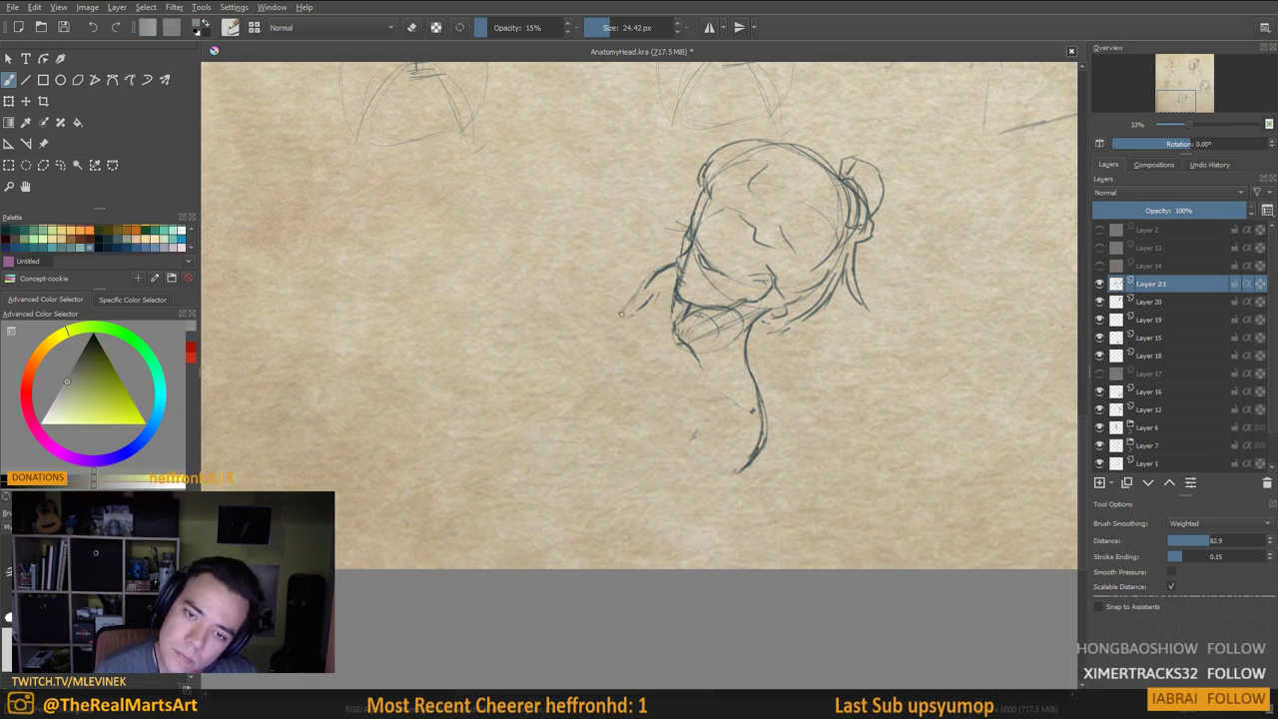
pyautogui.moveTo(703, 469)
pyautogui.mouseDown()
pyautogui.moveTo(750, 392)
pyautogui.moveTo(735, 442)
pyautogui.mouseUp()
pyautogui.moveTo(685, 214)
pyautogui.mouseDown()
pyautogui.moveTo(598, 372)
pyautogui.moveTo(646, 306)
pyautogui.moveTo(628, 336)
pyautogui.mouseUp()
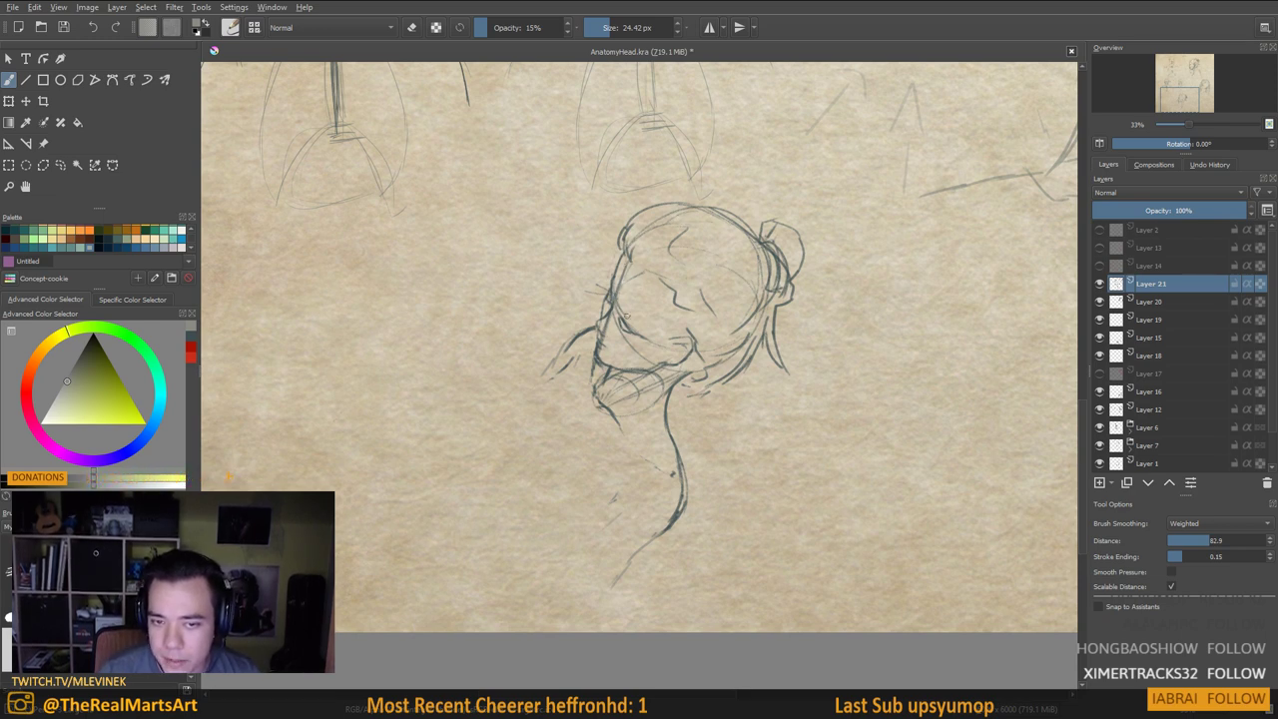
# Reinforce the horizontal brow line across the head of the large front-view bust at the top of the sheet
pyautogui.keyDown('ctrl'); pyautogui.click(620, 300); pyautogui.keyUp('ctrl')
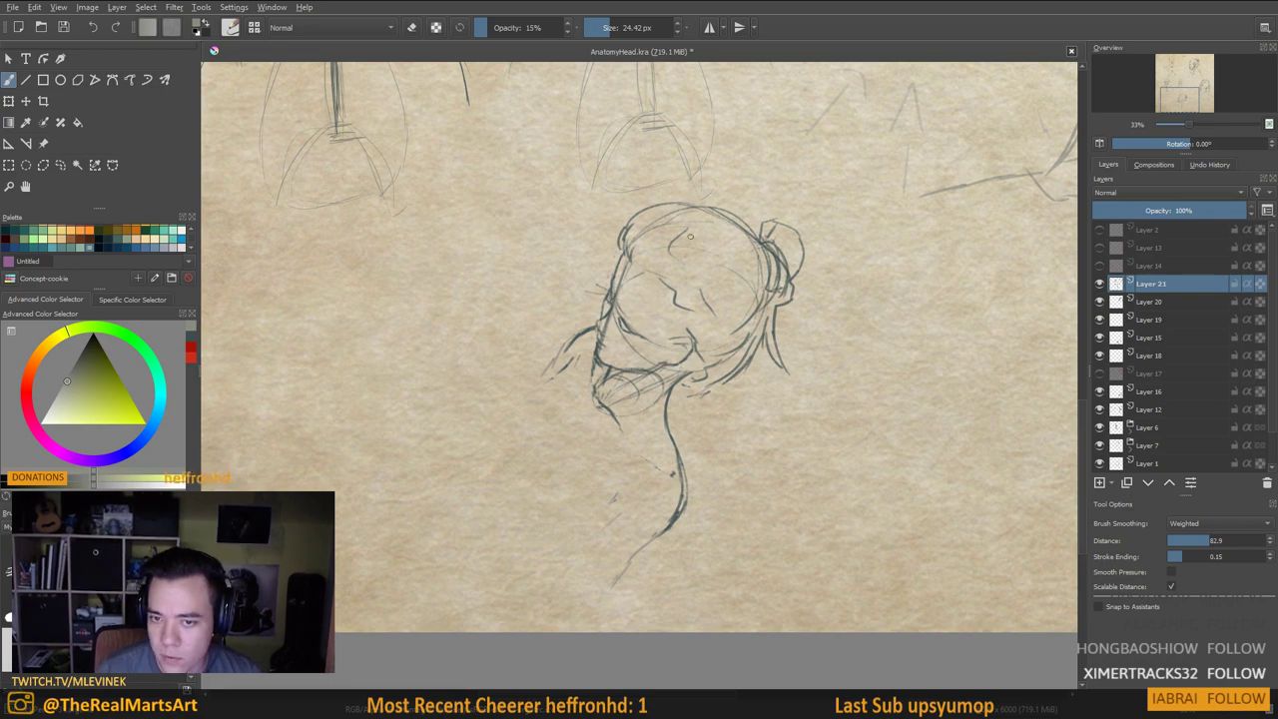
pyautogui.moveTo(758, 130)
pyautogui.mouseDown()
pyautogui.moveTo(693, 440)
pyautogui.moveTo(738, 651)
pyautogui.mouseUp()
pyautogui.moveTo(605, 141); pyautogui.dragTo(728, 440)
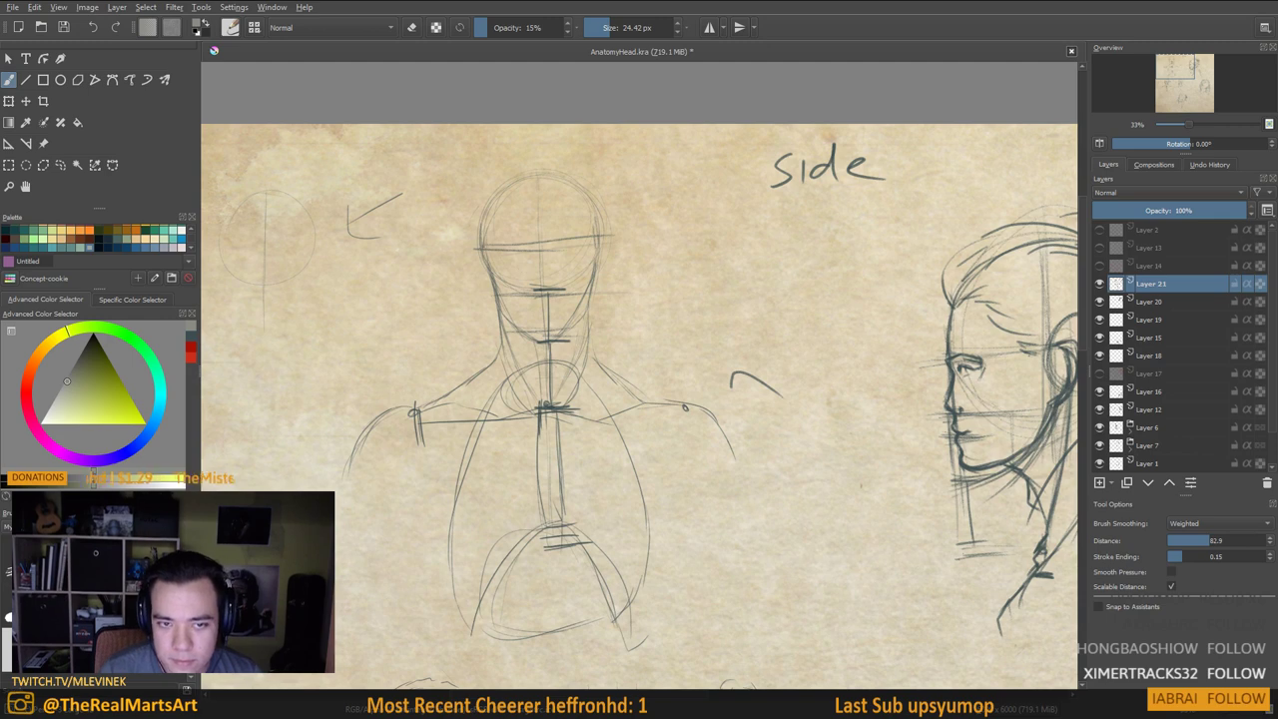
pyautogui.moveTo(784, 480)
pyautogui.mouseDown()
pyautogui.moveTo(752, 372)
pyautogui.moveTo(738, 422)
pyautogui.moveTo(638, 452)
pyautogui.mouseUp()
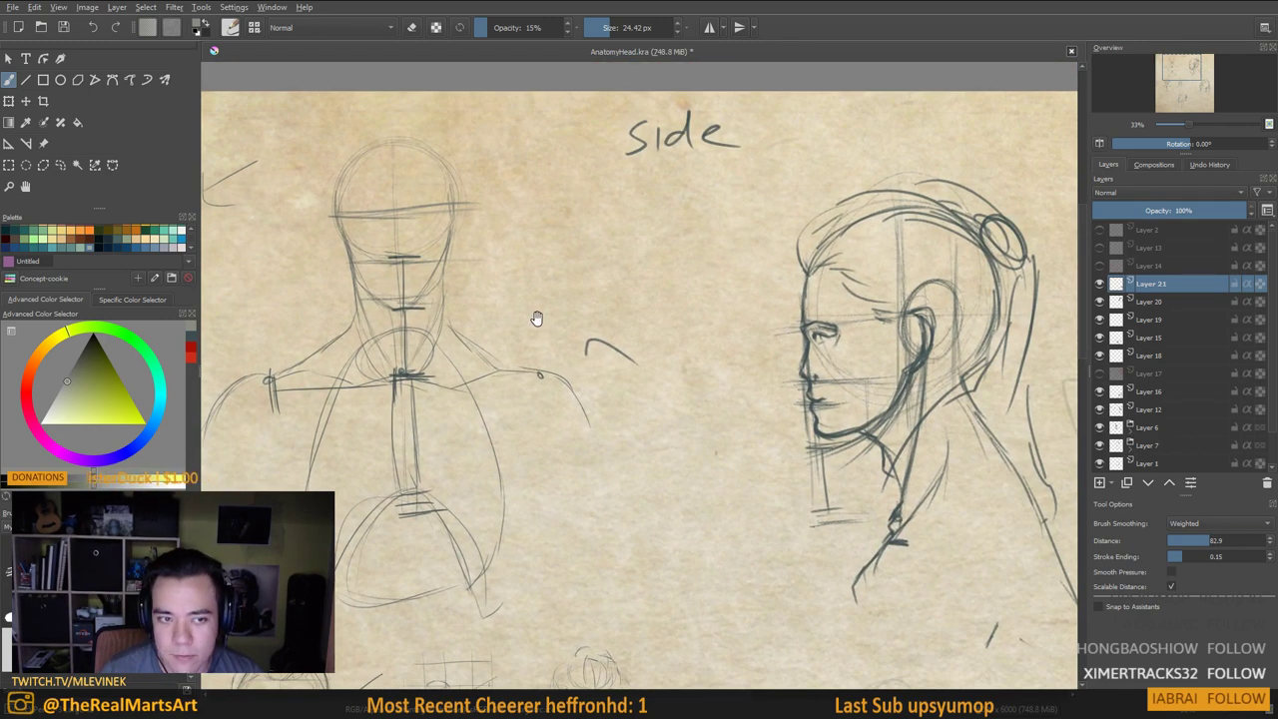
pyautogui.moveTo(593, 330); pyautogui.dragTo(689, 350)
pyautogui.moveTo(440, 236); pyautogui.dragTo(613, 231)
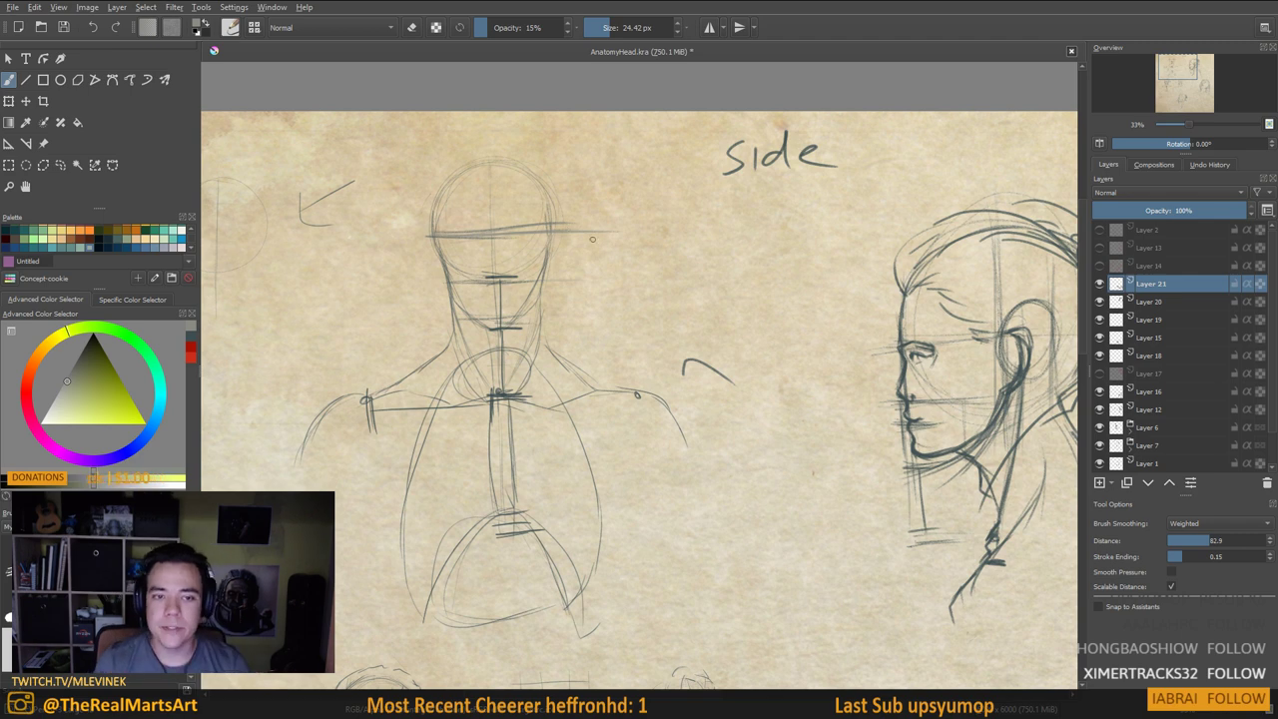
# Draw an arrow beside the front-view head, aimed at the outer end of the brow line
pyautogui.moveTo(577, 242); pyautogui.dragTo(588, 272)
pyautogui.moveTo(645, 194); pyautogui.dragTo(591, 238)
pyautogui.moveTo(581, 220); pyautogui.dragTo(608, 255)
pyautogui.moveTo(530, 343); pyautogui.dragTo(574, 296)
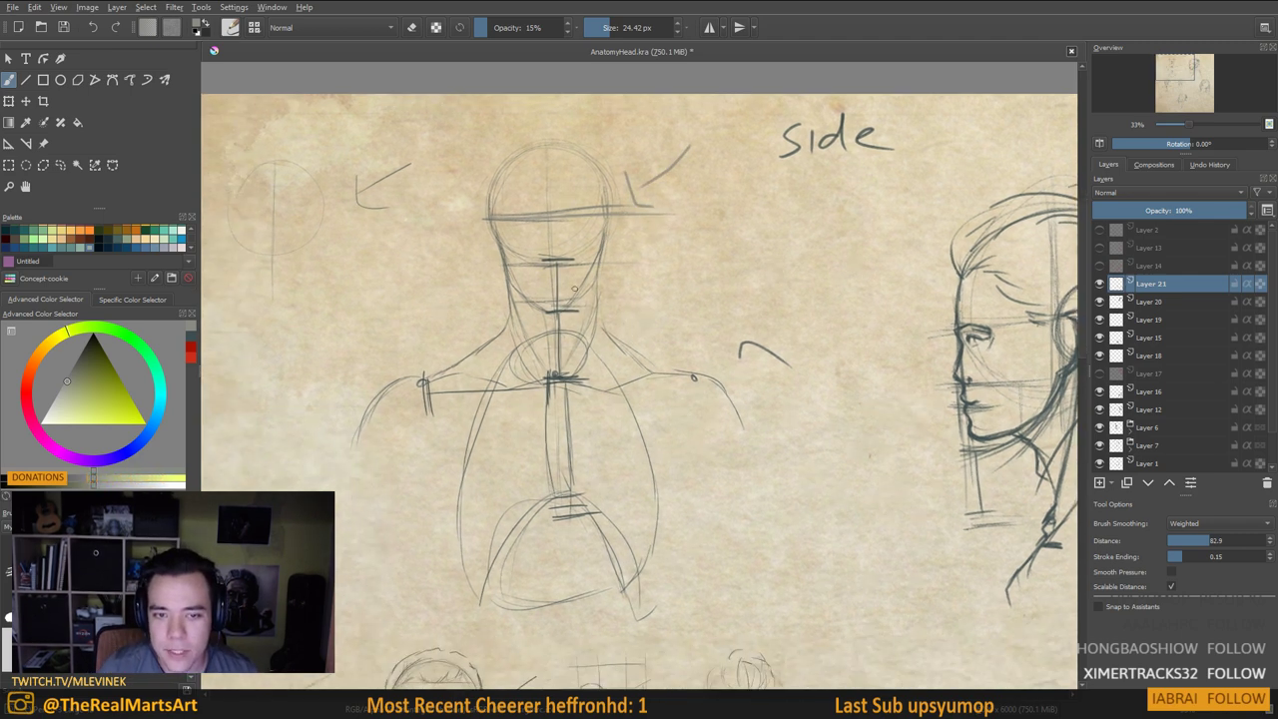
pyautogui.moveTo(833, 220); pyautogui.dragTo(727, 282)
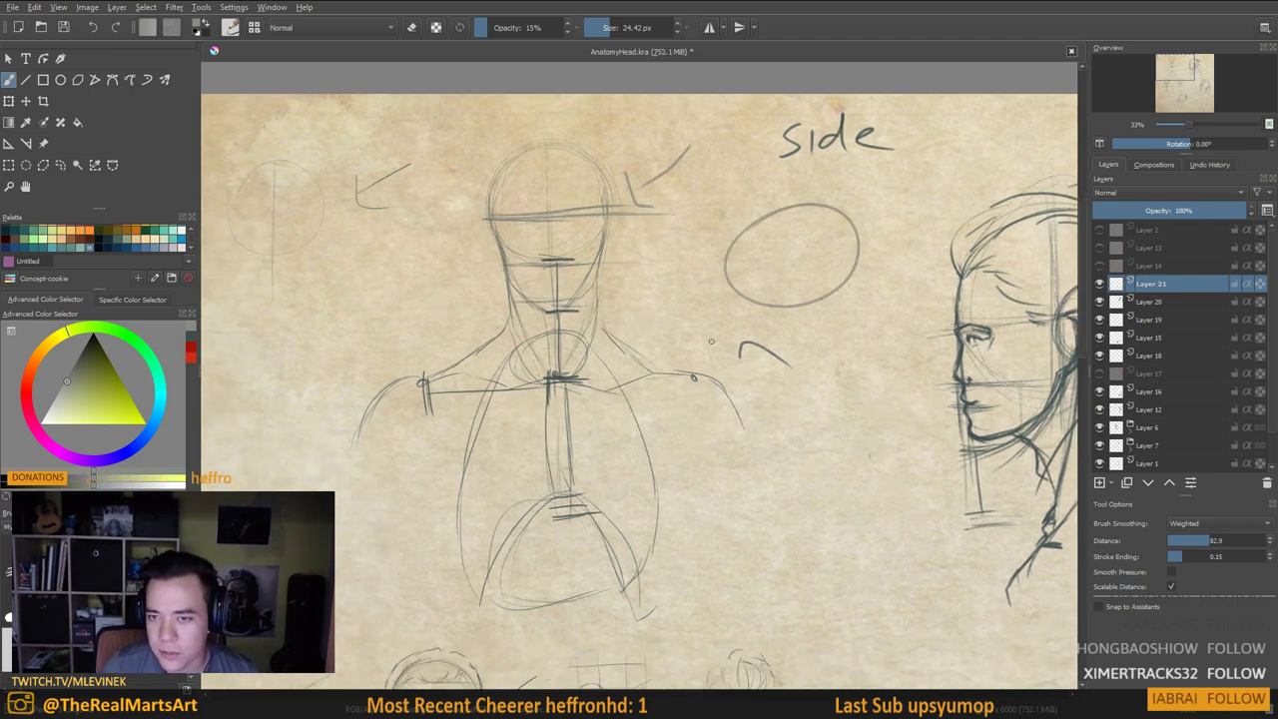
pyautogui.moveTo(795, 183)
pyautogui.mouseDown()
pyautogui.moveTo(721, 241)
pyautogui.moveTo(729, 309)
pyautogui.moveTo(832, 324)
pyautogui.mouseUp()
pyautogui.hotkey('ctrl', 'z')
pyautogui.hotkey('ctrl', 'z')
pyautogui.hotkey('ctrl', 'z')
pyautogui.hotkey('ctrl', 'z')
# Sketch a circular head with curved guide lines below the "side" label, and add an arrow above the front-view head
pyautogui.moveTo(807, 197)
pyautogui.mouseDown()
pyautogui.moveTo(749, 300)
pyautogui.moveTo(707, 238)
pyautogui.moveTo(829, 203)
pyautogui.moveTo(818, 260)
pyautogui.mouseUp()
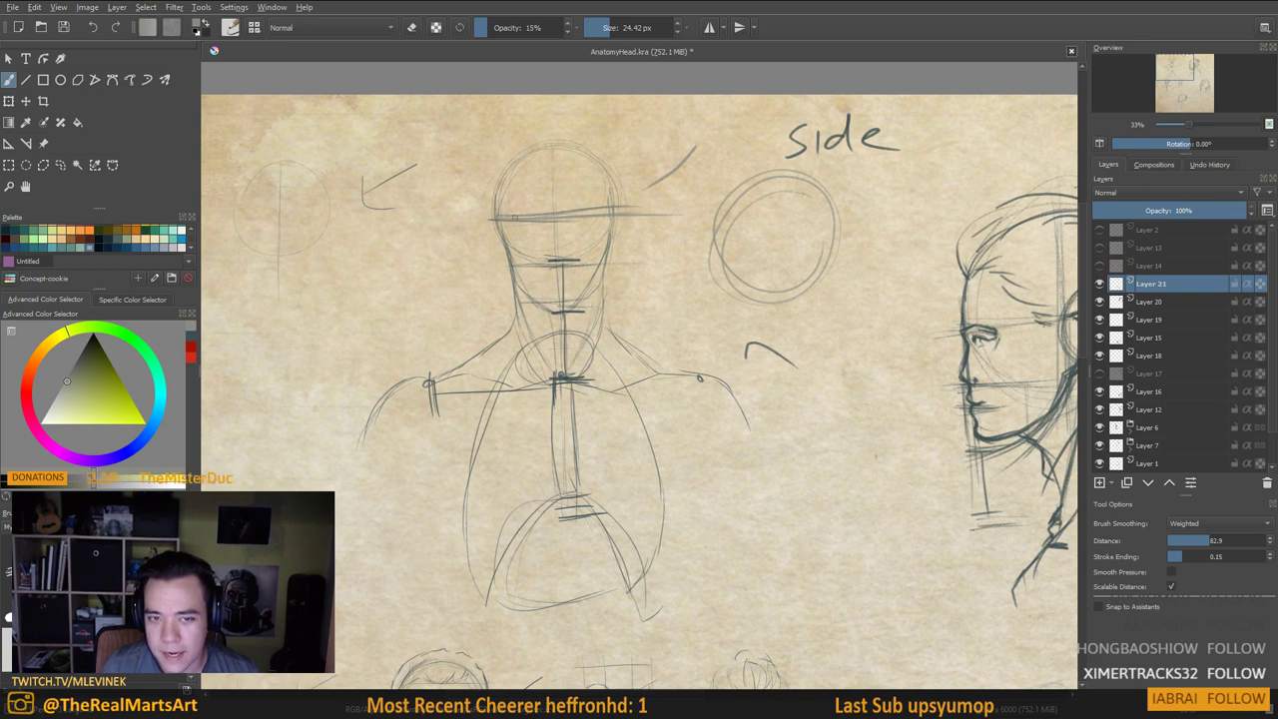
pyautogui.moveTo(725, 234)
pyautogui.mouseDown()
pyautogui.moveTo(735, 252)
pyautogui.moveTo(782, 262)
pyautogui.moveTo(837, 221)
pyautogui.moveTo(759, 204)
pyautogui.moveTo(715, 257)
pyautogui.moveTo(813, 250)
pyautogui.moveTo(794, 195)
pyautogui.moveTo(737, 212)
pyautogui.mouseUp()
pyautogui.moveTo(725, 291); pyautogui.dragTo(726, 311)
pyautogui.moveTo(614, 89); pyautogui.dragTo(595, 138)
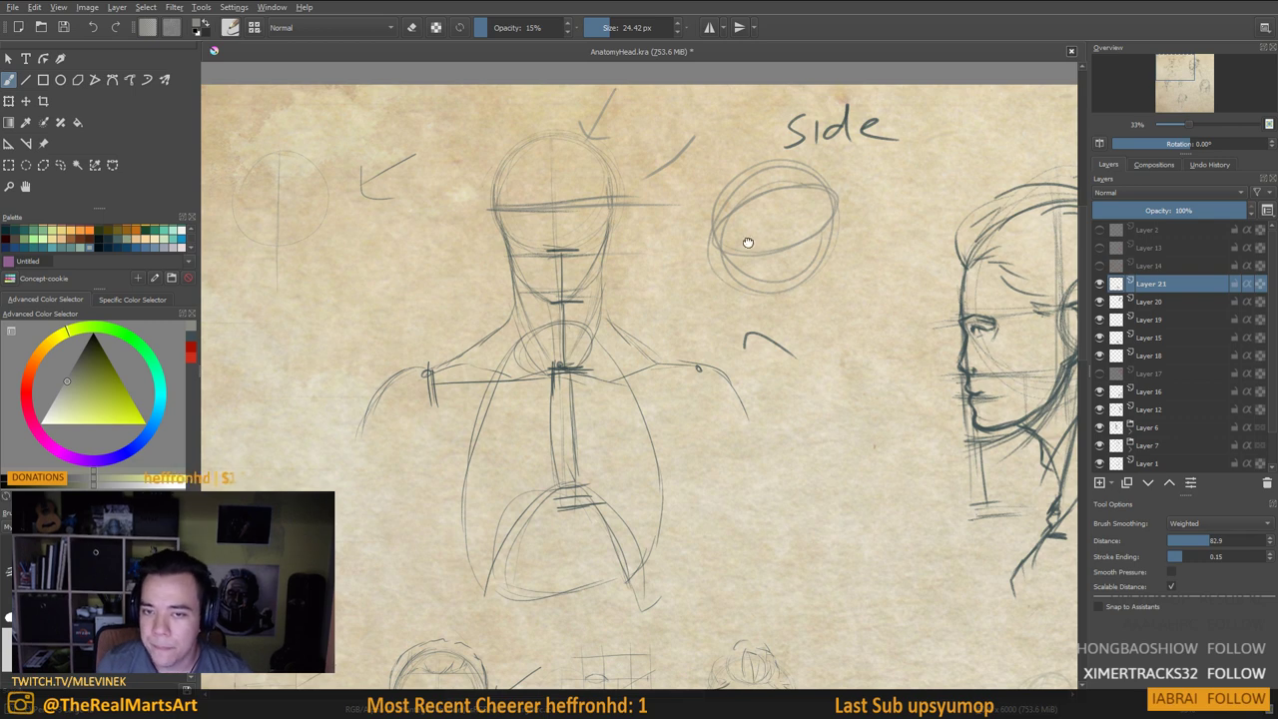
# Build the face below the small circular head with a slanted front line, curved lower guides and a tapered chin
pyautogui.moveTo(751, 242); pyautogui.dragTo(746, 239)
pyautogui.moveTo(700, 199); pyautogui.dragTo(738, 310)
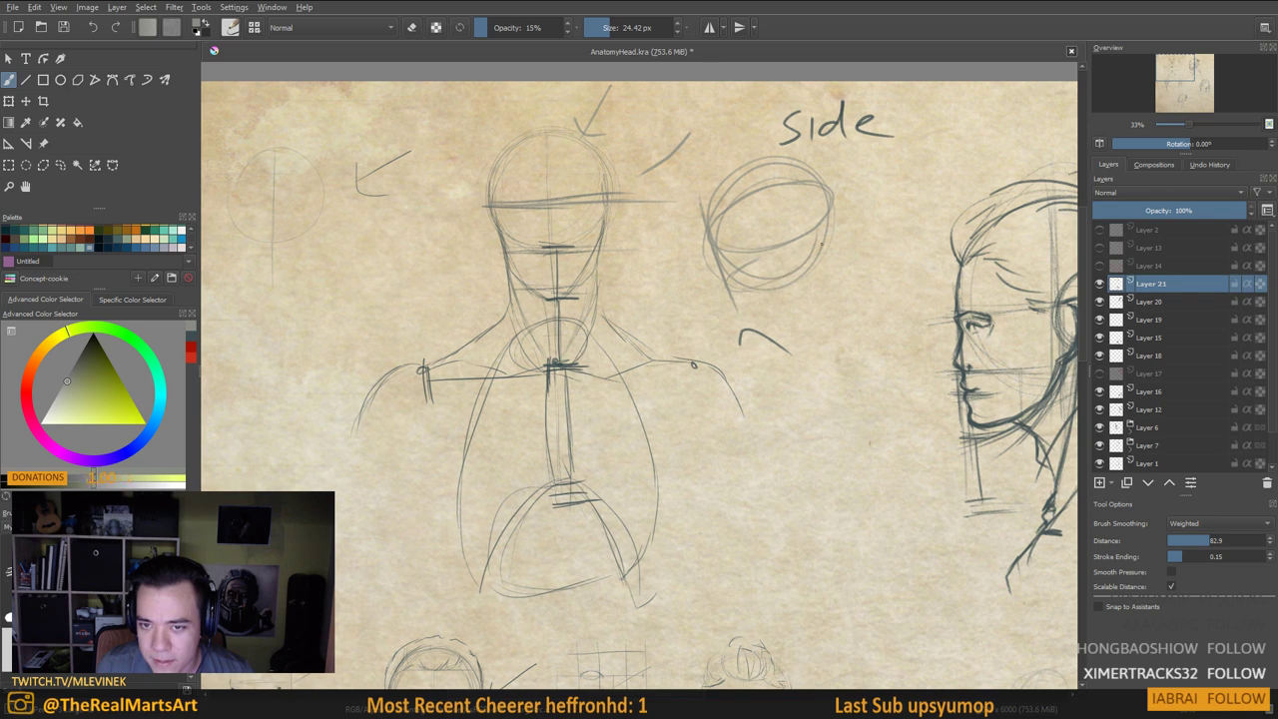
pyautogui.moveTo(776, 289)
pyautogui.mouseDown()
pyautogui.moveTo(825, 265)
pyautogui.moveTo(736, 295)
pyautogui.moveTo(791, 274)
pyautogui.moveTo(751, 300)
pyautogui.mouseUp()
pyautogui.moveTo(840, 268); pyautogui.dragTo(838, 274)
pyautogui.moveTo(562, 221)
pyautogui.mouseDown()
pyautogui.moveTo(557, 234)
pyautogui.moveTo(528, 229)
pyautogui.mouseUp()
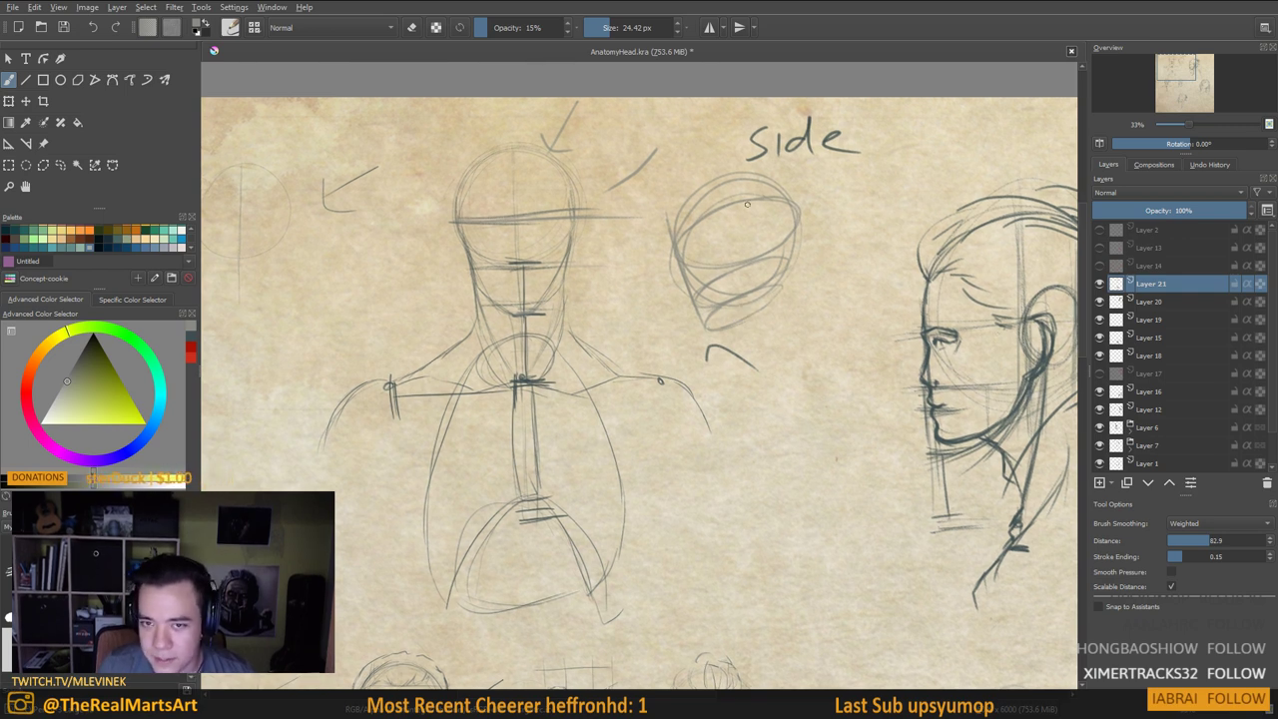
# Add a vertical side-plane line and ear and jaw guide strokes to the back half of the small head
pyautogui.moveTo(766, 197)
pyautogui.mouseDown()
pyautogui.moveTo(770, 339)
pyautogui.moveTo(773, 324)
pyautogui.mouseUp()
pyautogui.moveTo(779, 253)
pyautogui.mouseDown()
pyautogui.moveTo(769, 277)
pyautogui.moveTo(732, 292)
pyautogui.mouseUp()
pyautogui.moveTo(791, 208)
pyautogui.mouseDown()
pyautogui.moveTo(778, 222)
pyautogui.moveTo(791, 255)
pyautogui.mouseUp()
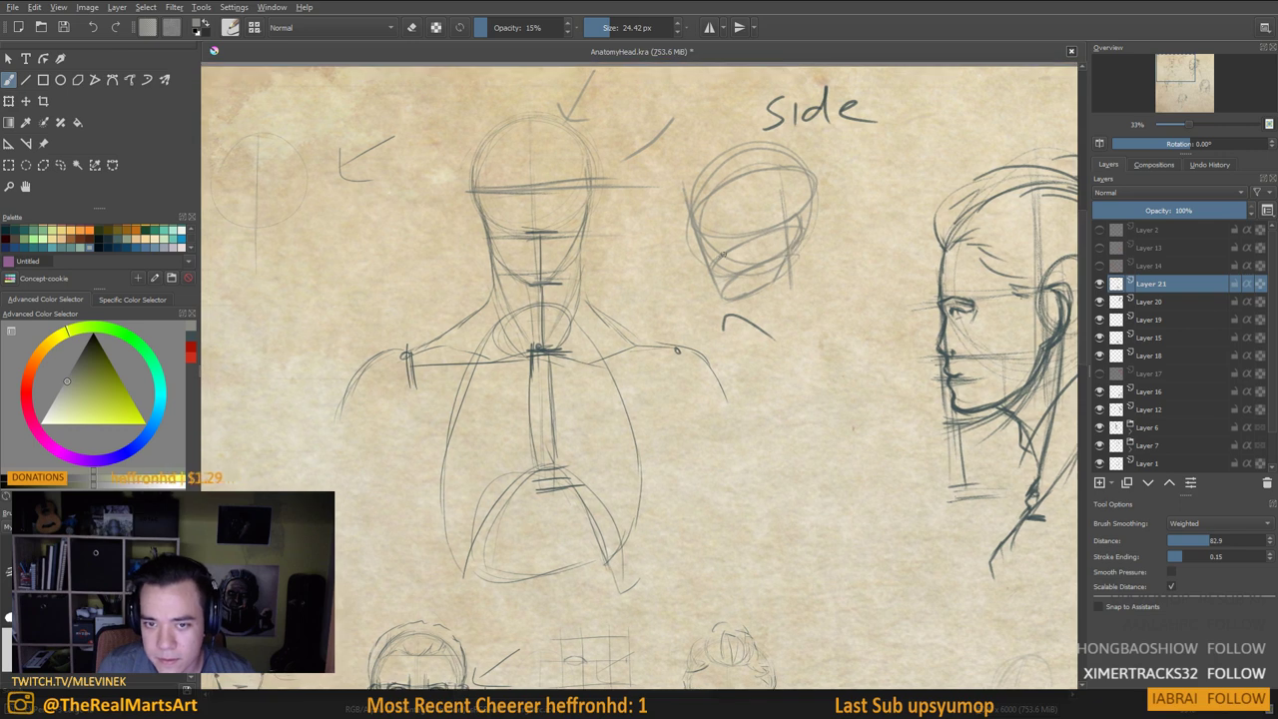
# Switch to the dark slate colour and darken the small head's jaw contour from the ear to the chin
pyautogui.click(191, 337)
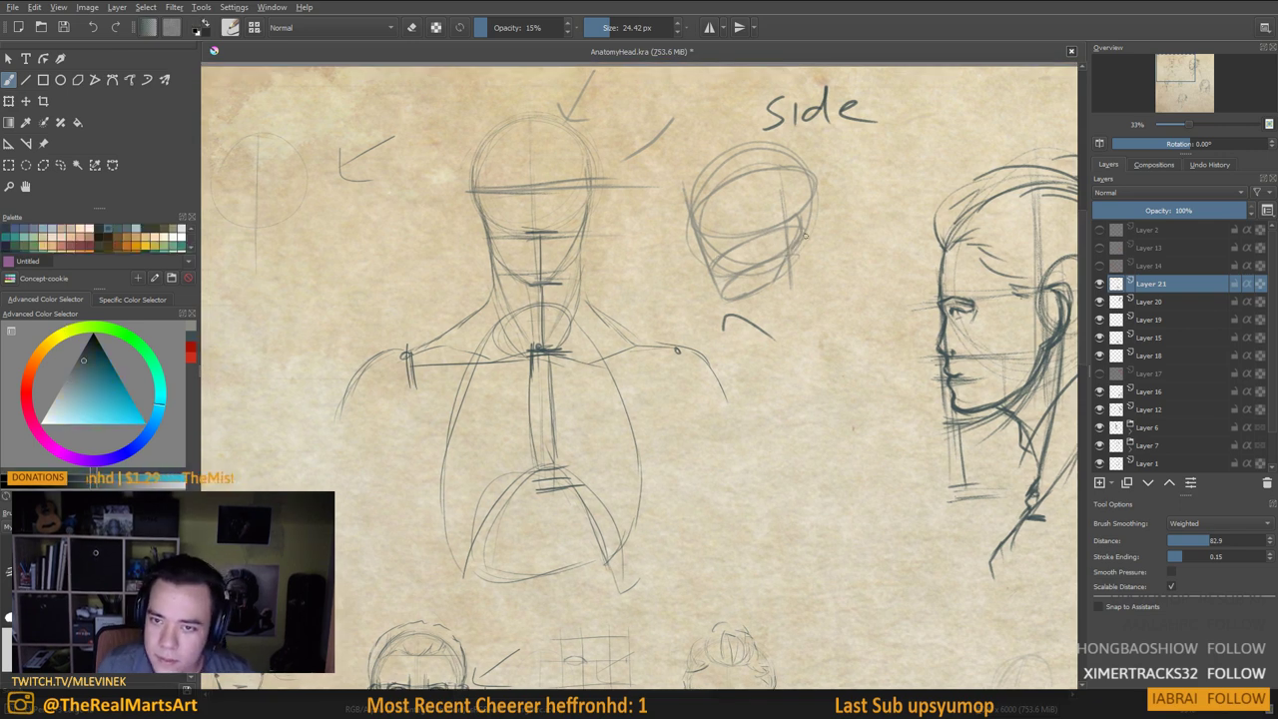
pyautogui.moveTo(801, 209)
pyautogui.mouseDown()
pyautogui.moveTo(776, 275)
pyautogui.moveTo(730, 296)
pyautogui.moveTo(765, 279)
pyautogui.mouseUp()
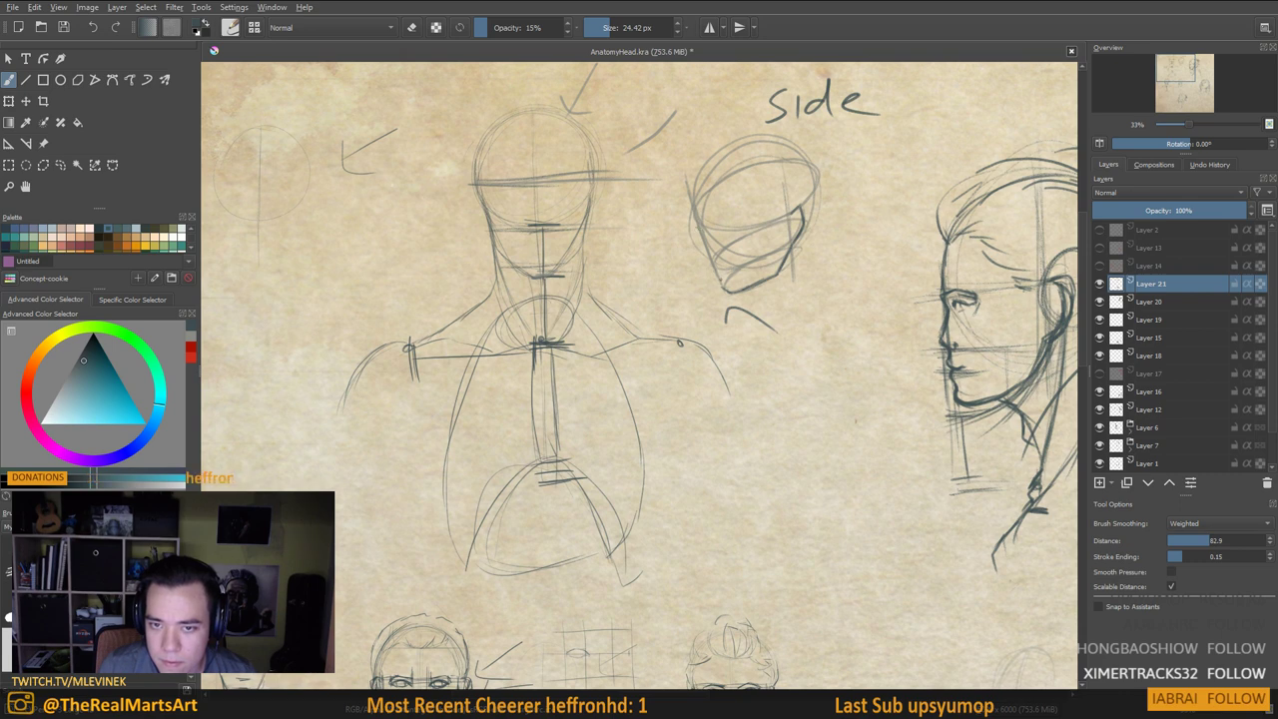
pyautogui.moveTo(713, 266)
pyautogui.mouseDown()
pyautogui.moveTo(731, 271)
pyautogui.moveTo(715, 267)
pyautogui.mouseUp()
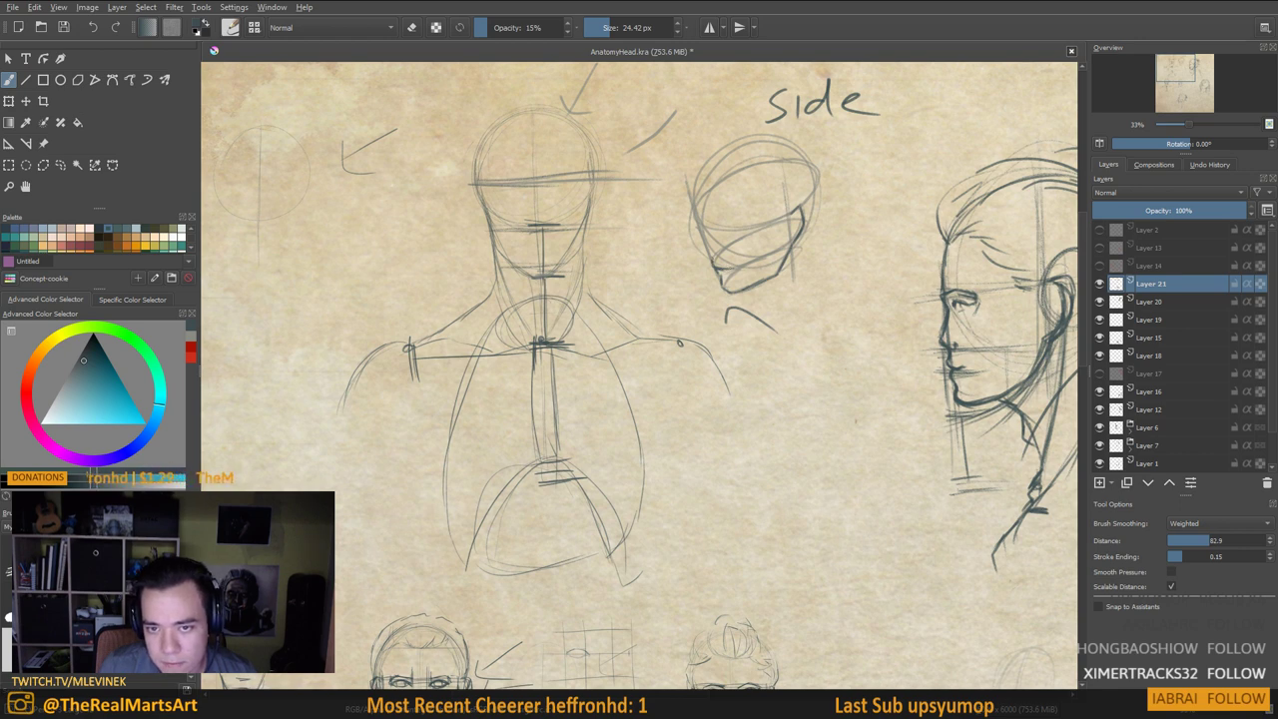
# Darken the front contour of the small head's face and draw its brow and eye strokes
pyautogui.moveTo(699, 223); pyautogui.dragTo(706, 253)
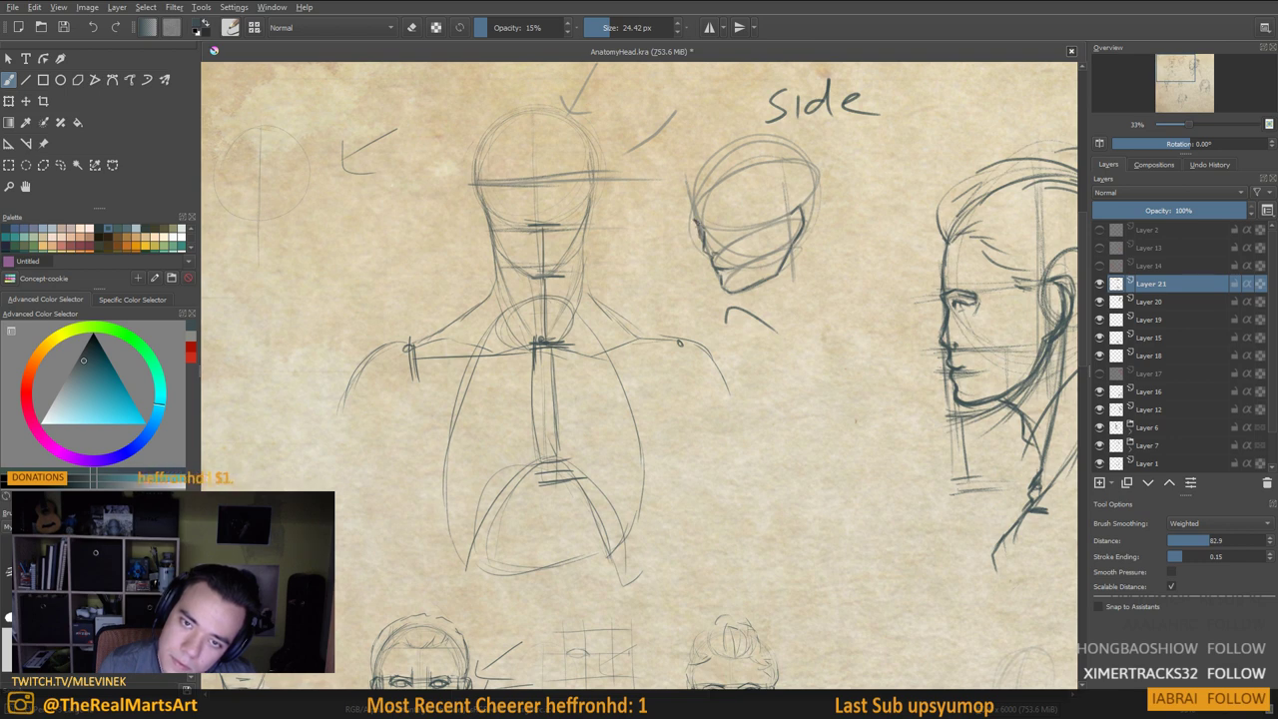
pyautogui.moveTo(716, 228); pyautogui.dragTo(736, 230)
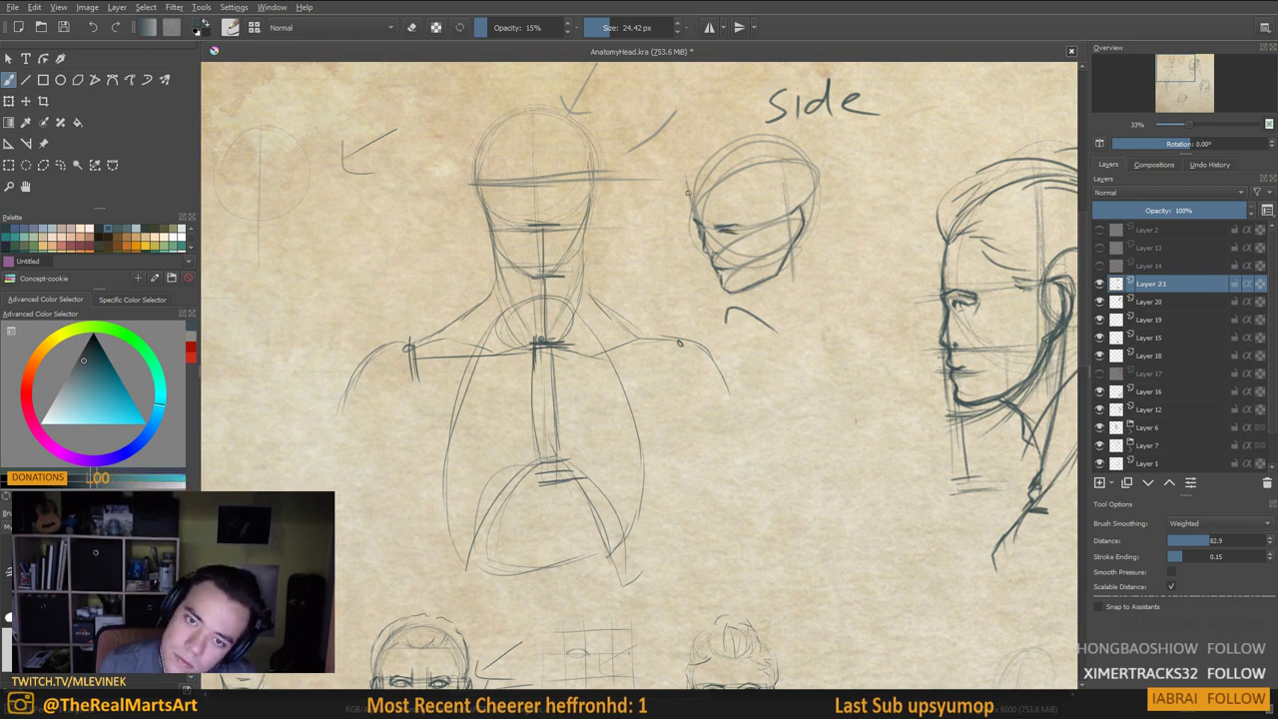
pyautogui.moveTo(697, 215)
pyautogui.mouseDown()
pyautogui.moveTo(699, 168)
pyautogui.moveTo(709, 175)
pyautogui.moveTo(765, 138)
pyautogui.moveTo(809, 162)
pyautogui.moveTo(814, 221)
pyautogui.moveTo(734, 294)
pyautogui.mouseUp()
# Draw the small head's neck lines, an angular collar below the chin and a long shoulder line sloping behind it
pyautogui.moveTo(783, 209); pyautogui.dragTo(805, 273)
pyautogui.moveTo(769, 231)
pyautogui.mouseDown()
pyautogui.moveTo(771, 291)
pyautogui.moveTo(746, 307)
pyautogui.mouseUp()
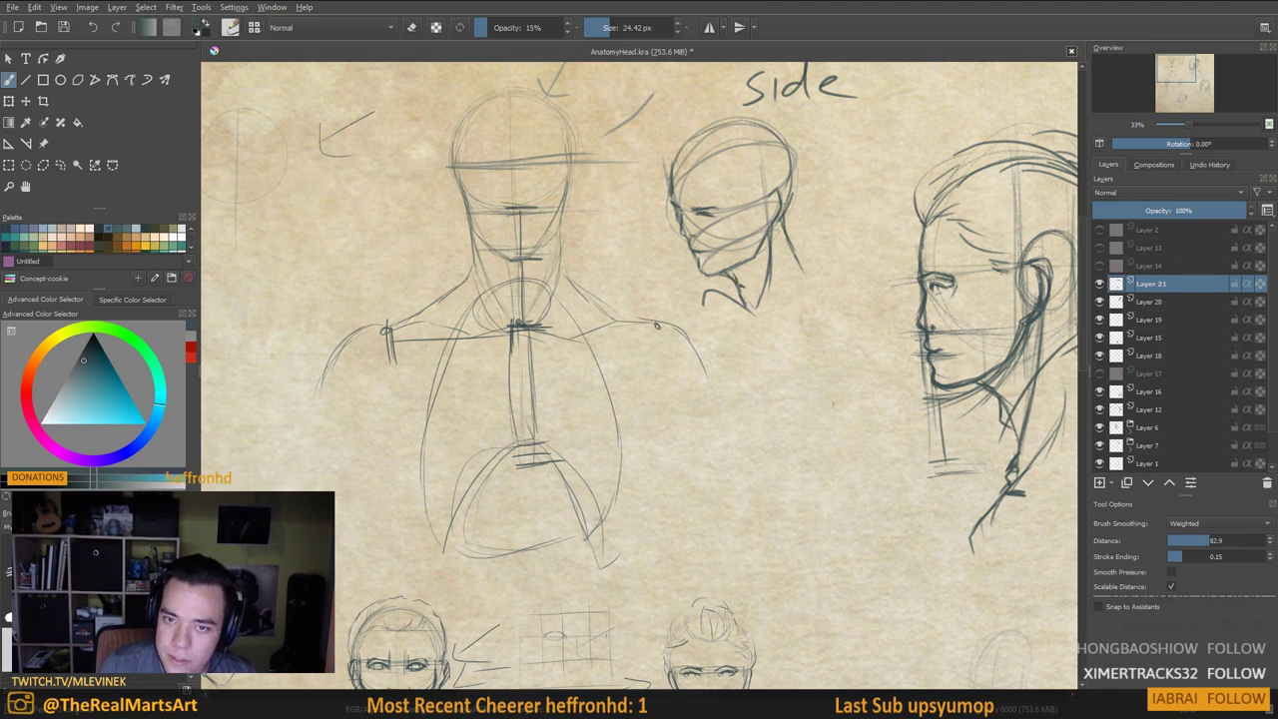
pyautogui.moveTo(759, 314); pyautogui.dragTo(775, 298)
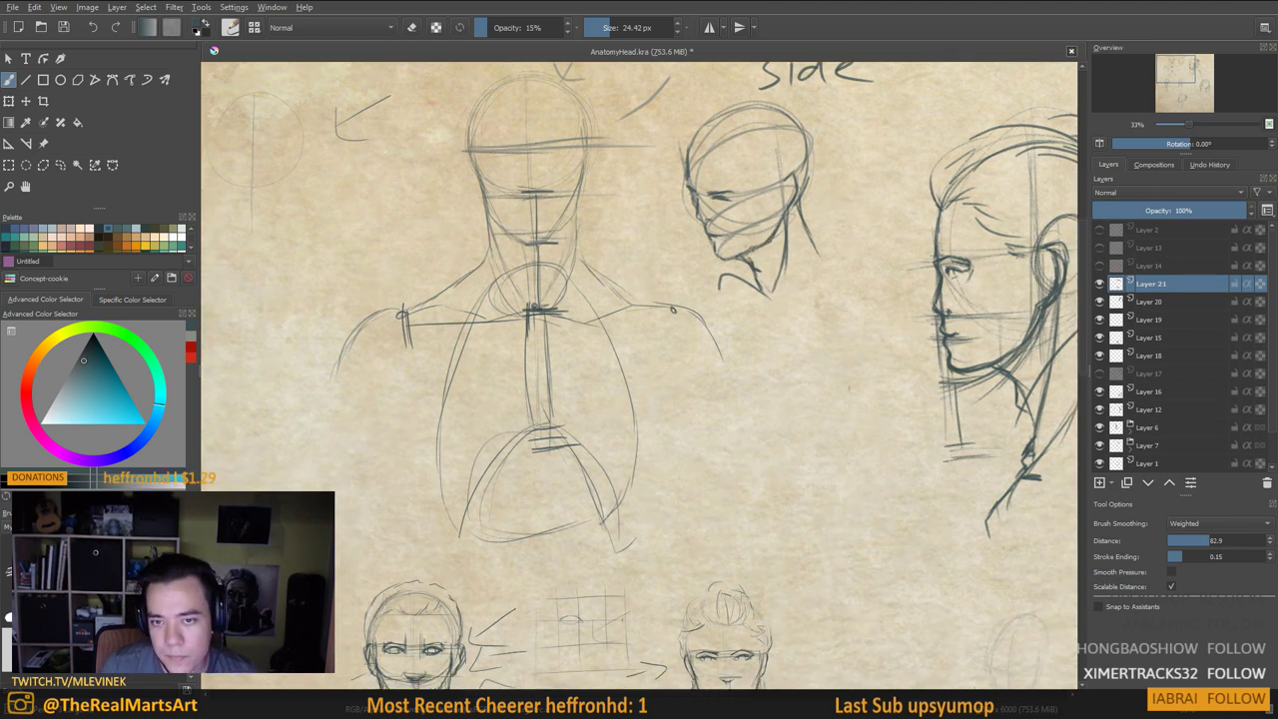
pyautogui.moveTo(759, 254); pyautogui.dragTo(763, 245)
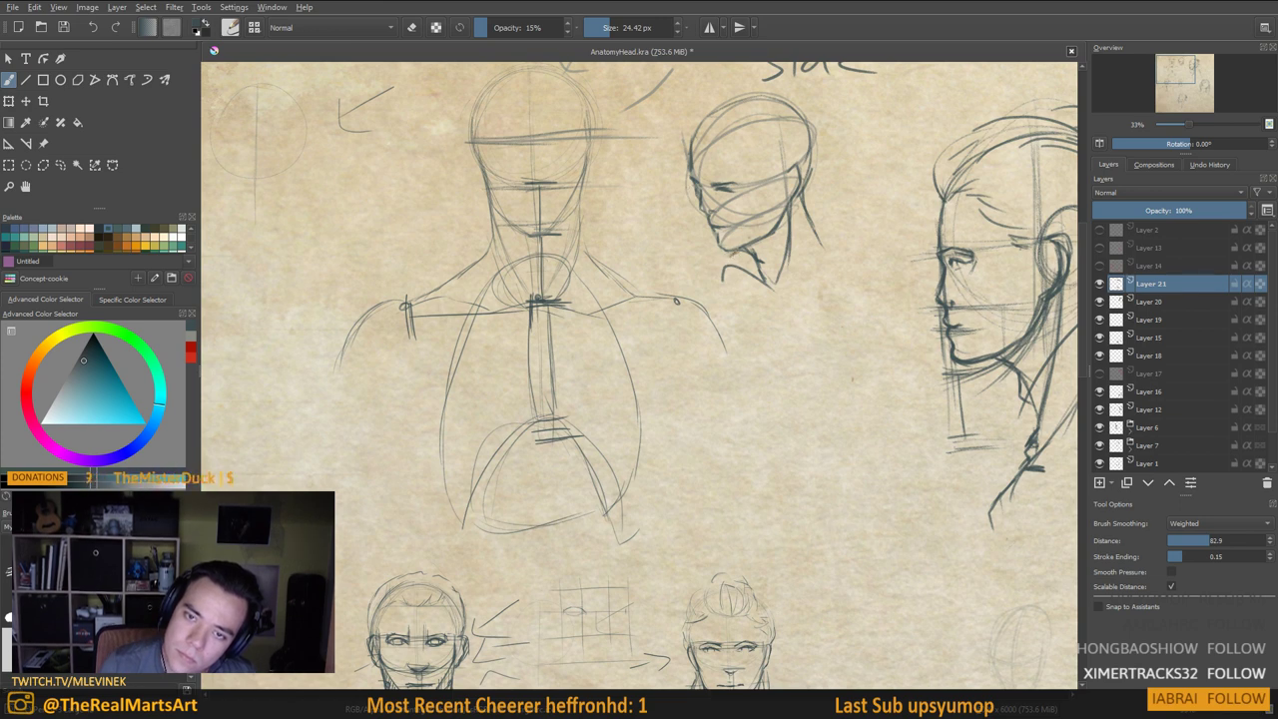
pyautogui.moveTo(735, 256)
pyautogui.mouseDown()
pyautogui.moveTo(693, 283)
pyautogui.moveTo(707, 270)
pyautogui.mouseUp()
pyautogui.moveTo(821, 240)
pyautogui.mouseDown()
pyautogui.moveTo(885, 330)
pyautogui.moveTo(911, 412)
pyautogui.moveTo(893, 445)
pyautogui.mouseUp()
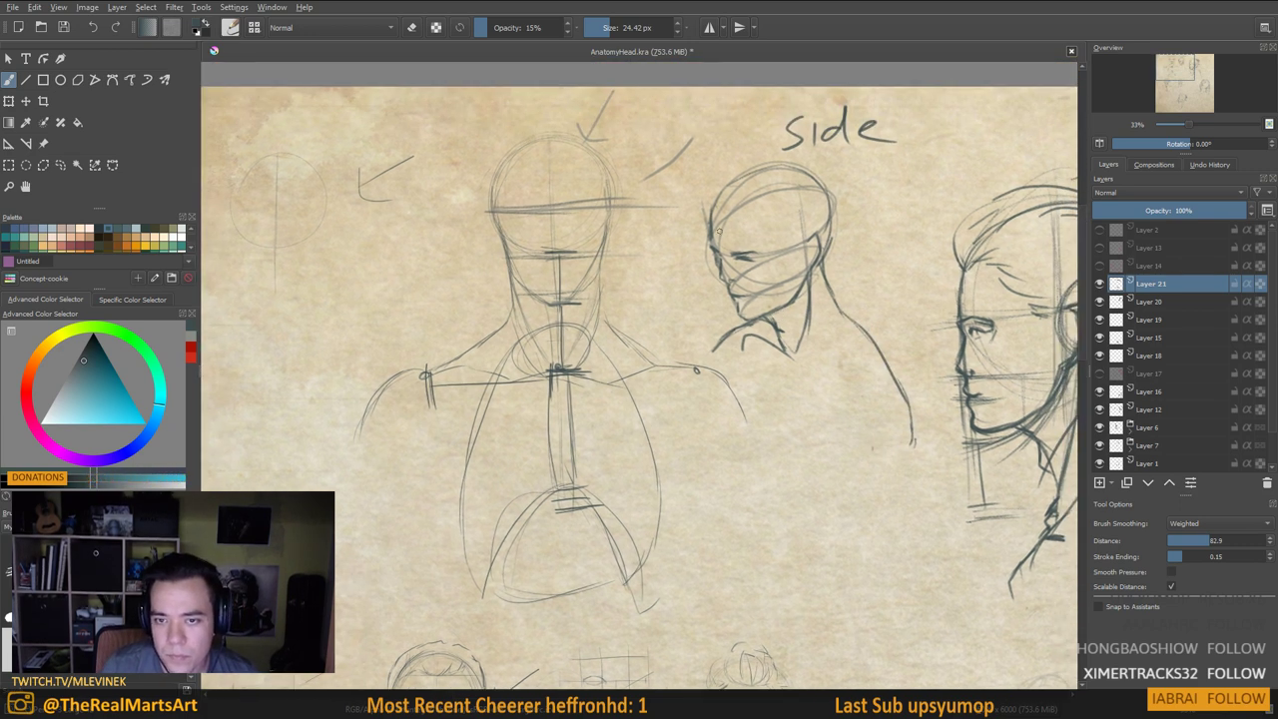
# Sketch the hairline across the small head's forehead and down its temple with short broken strokes
pyautogui.moveTo(706, 205)
pyautogui.mouseDown()
pyautogui.moveTo(713, 219)
pyautogui.moveTo(779, 207)
pyautogui.mouseUp()
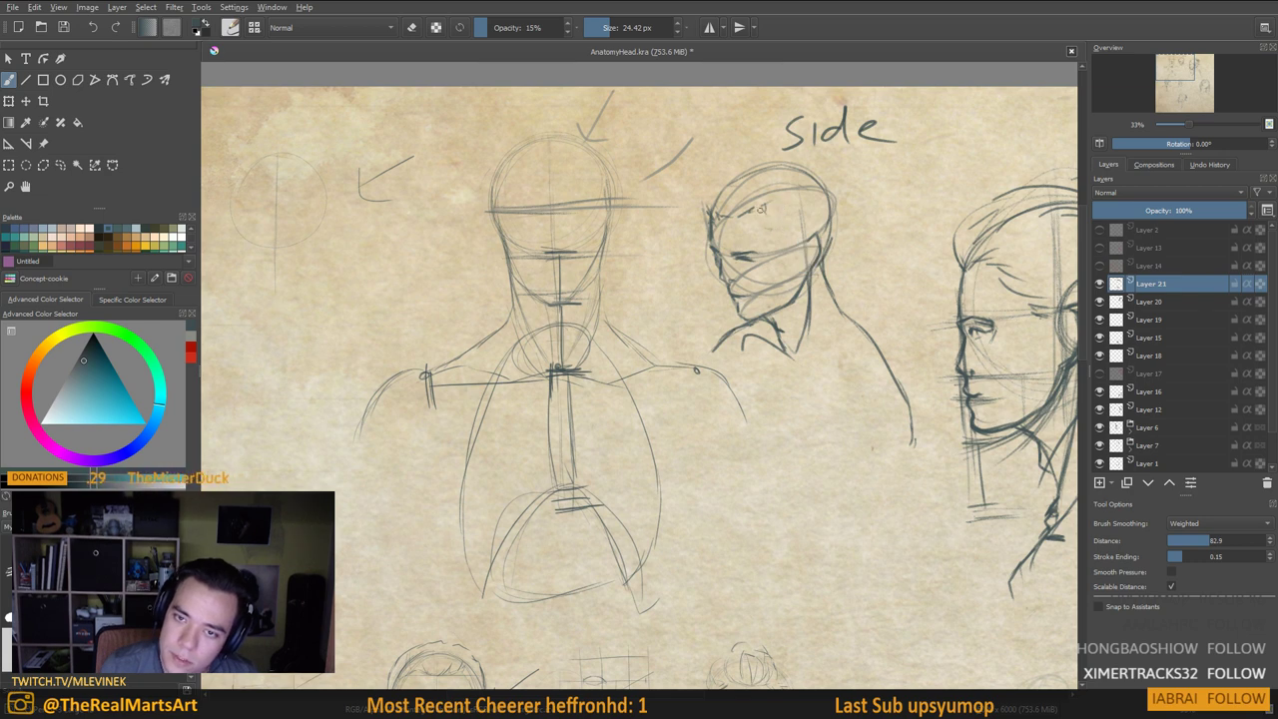
pyautogui.moveTo(771, 189); pyautogui.dragTo(777, 200)
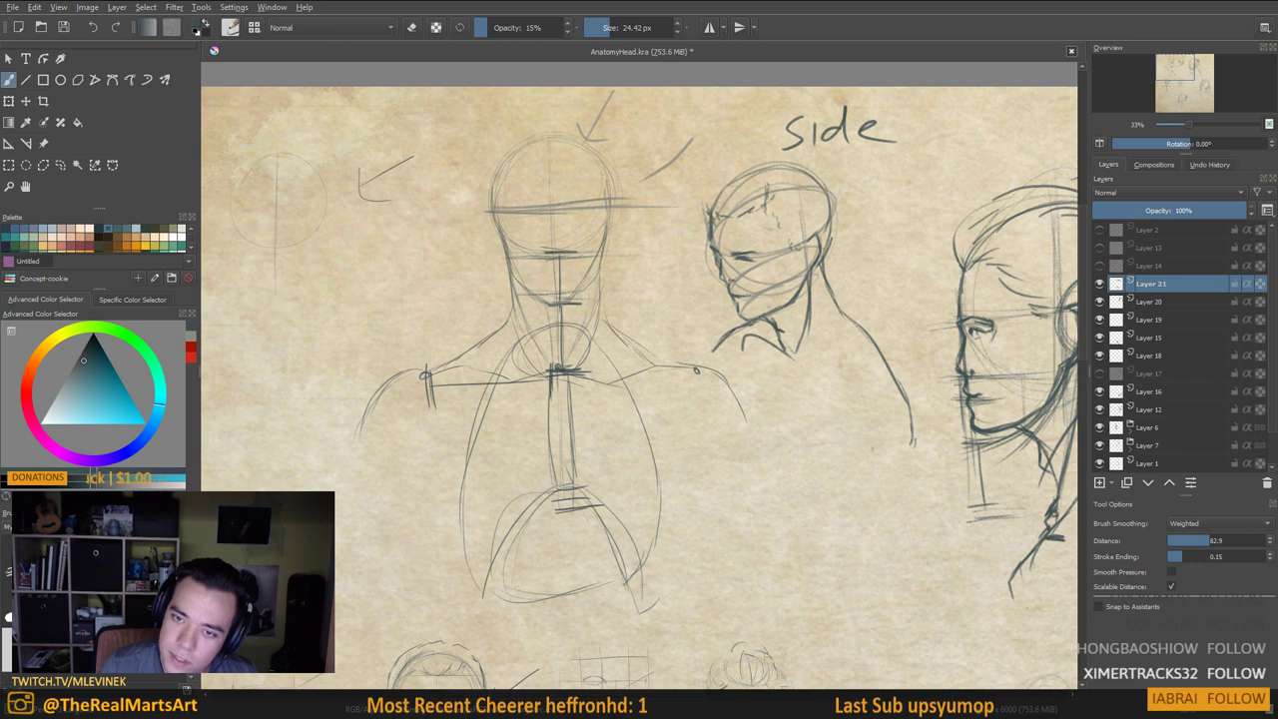
pyautogui.moveTo(790, 209)
pyautogui.mouseDown()
pyautogui.moveTo(798, 221)
pyautogui.moveTo(731, 216)
pyautogui.moveTo(759, 218)
pyautogui.mouseUp()
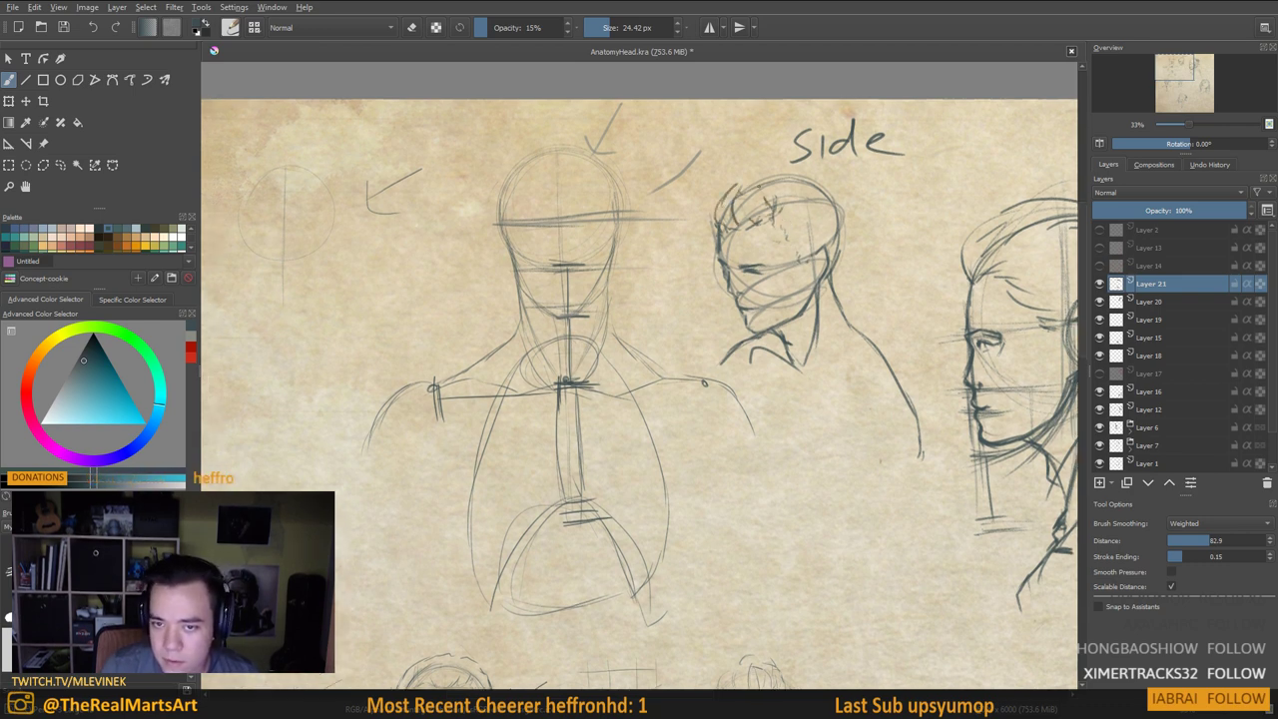
# Outline the short hair over the small head's crown and back, with small strokes at the nape
pyautogui.moveTo(802, 182)
pyautogui.mouseDown()
pyautogui.moveTo(829, 236)
pyautogui.moveTo(837, 203)
pyautogui.moveTo(820, 177)
pyautogui.moveTo(757, 170)
pyautogui.moveTo(739, 204)
pyautogui.moveTo(780, 197)
pyautogui.mouseUp()
pyautogui.moveTo(848, 235); pyautogui.dragTo(852, 267)
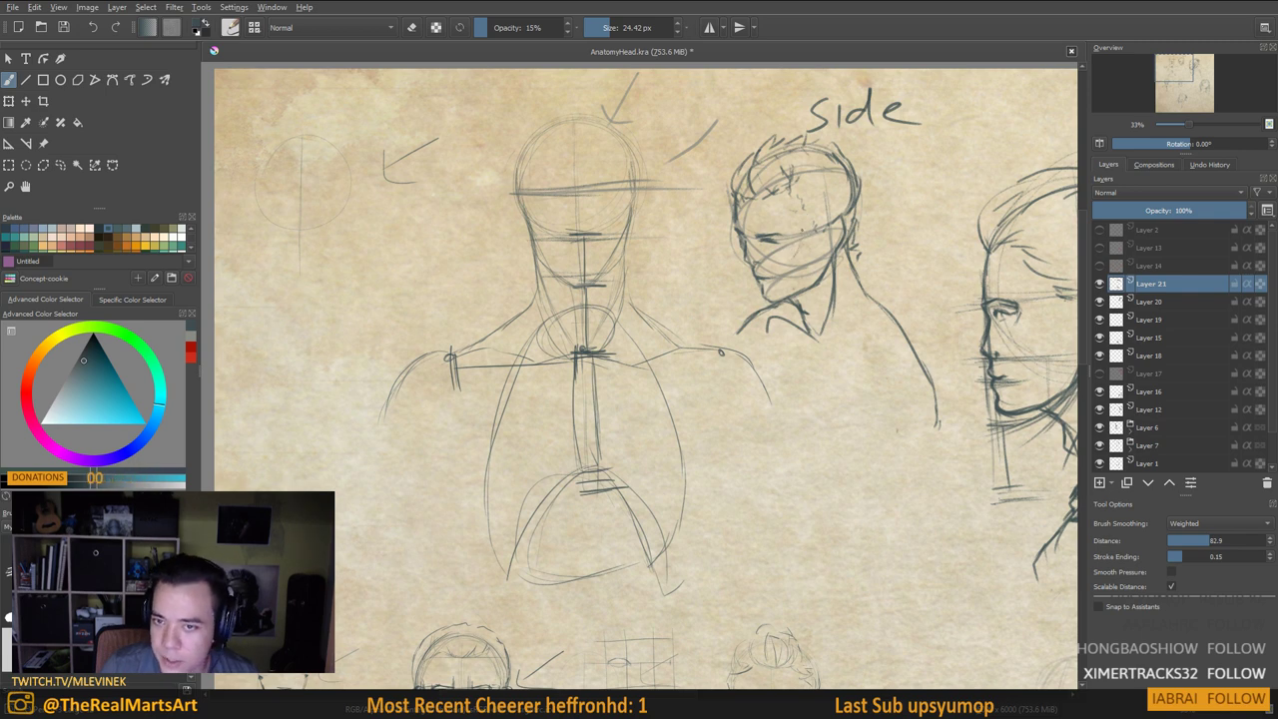
pyautogui.moveTo(872, 344); pyautogui.dragTo(832, 386)
pyautogui.moveTo(485, 240)
pyautogui.mouseDown()
pyautogui.moveTo(491, 274)
pyautogui.moveTo(531, 317)
pyautogui.mouseUp()
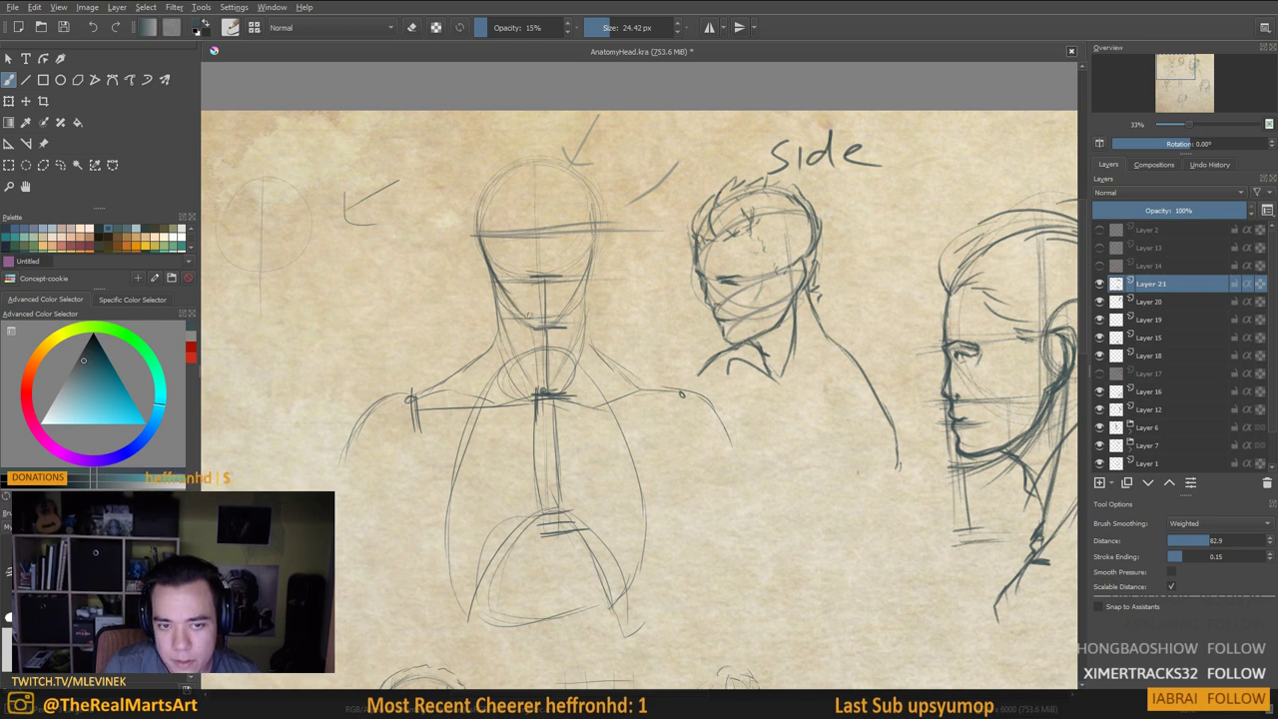
# Draw the small head's cheek plane line and touch up its temple and ear with short strokes
pyautogui.moveTo(761, 283); pyautogui.dragTo(735, 334)
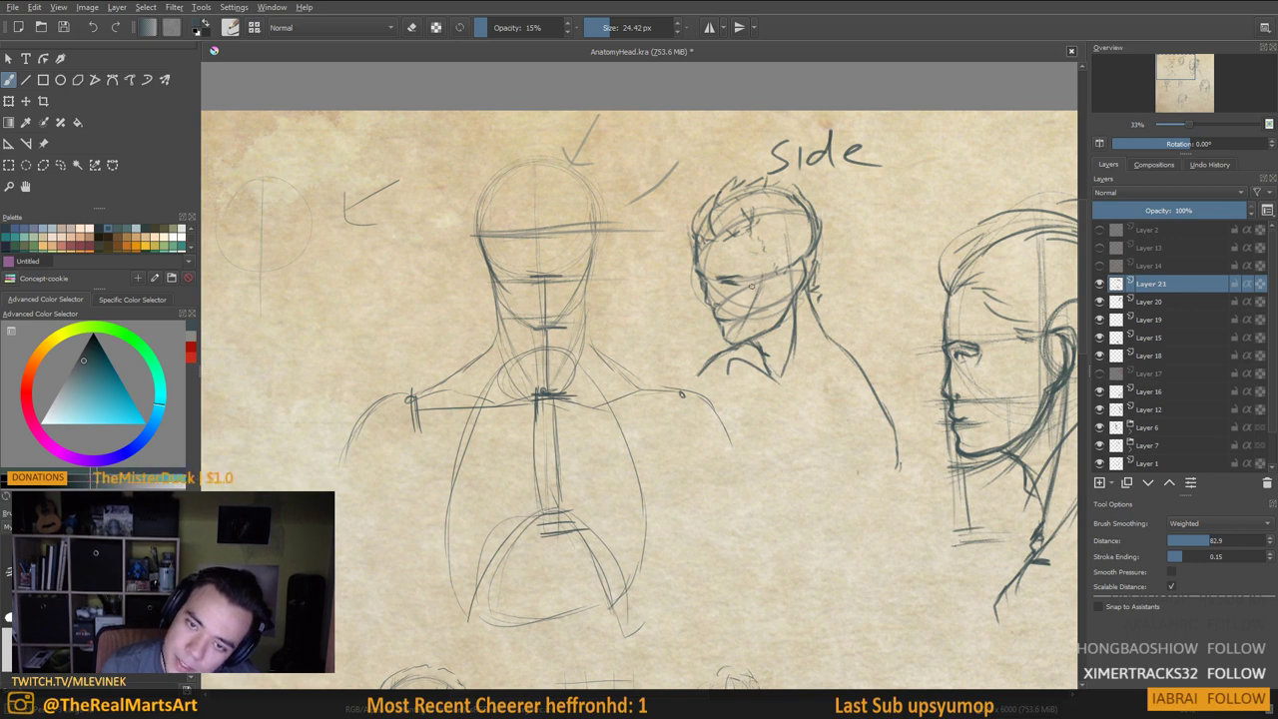
pyautogui.moveTo(759, 287); pyautogui.dragTo(748, 312)
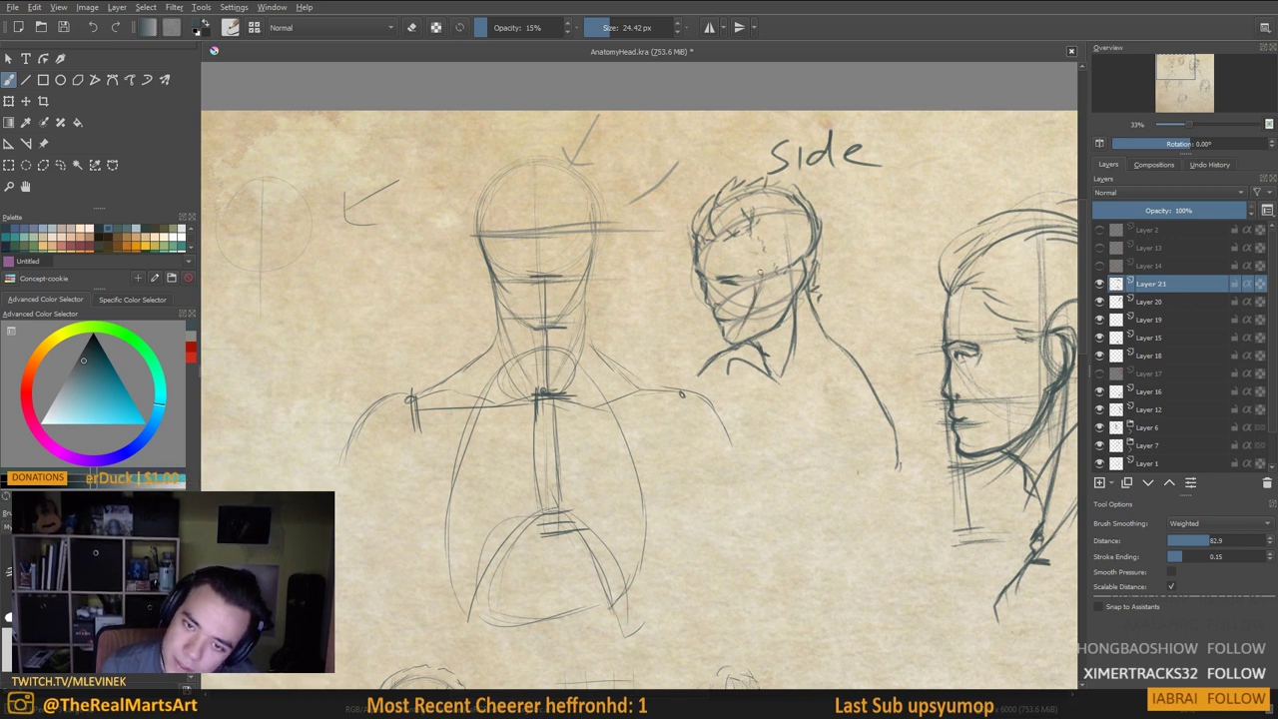
pyautogui.moveTo(728, 252); pyautogui.dragTo(733, 270)
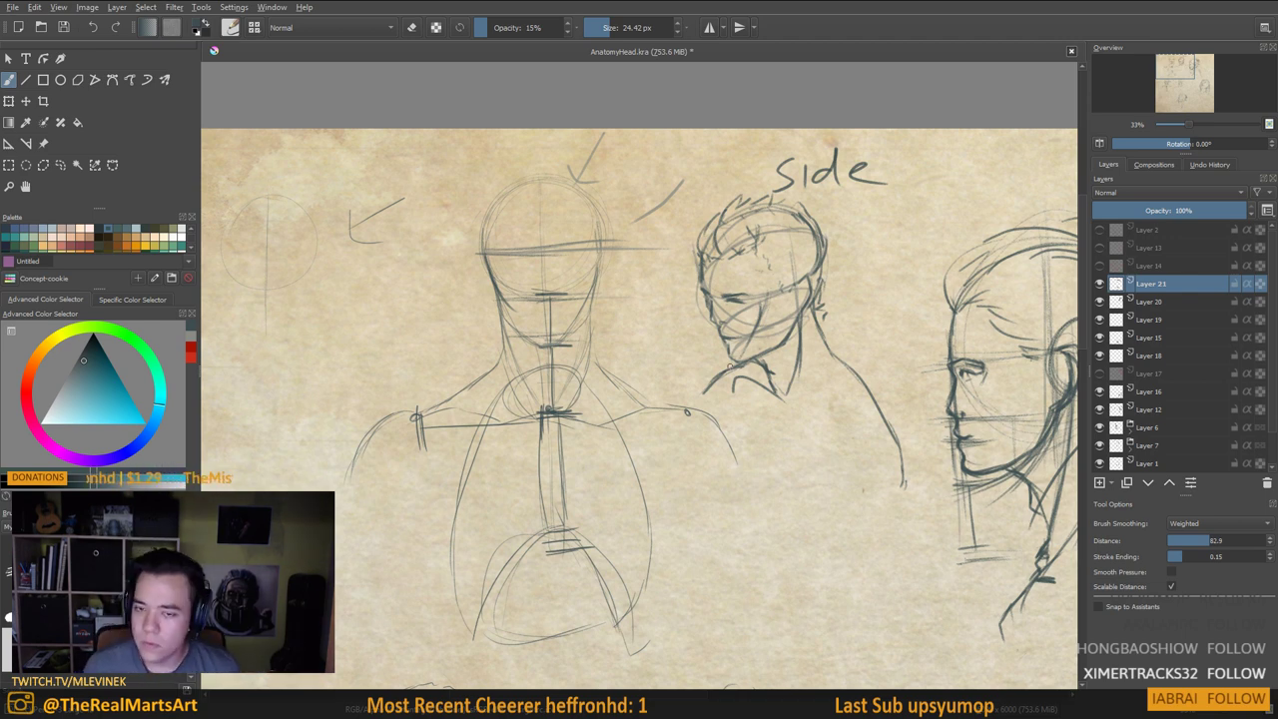
pyautogui.moveTo(836, 340); pyautogui.dragTo(701, 387)
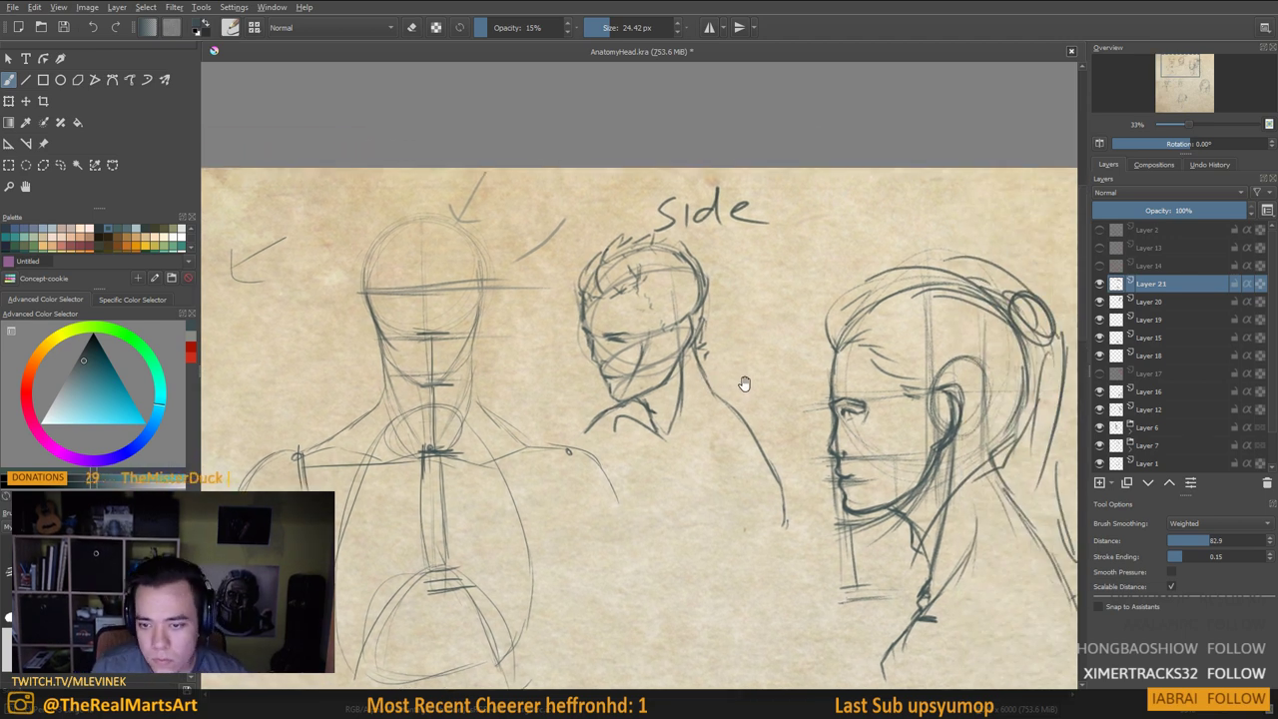
pyautogui.moveTo(689, 317); pyautogui.dragTo(676, 328)
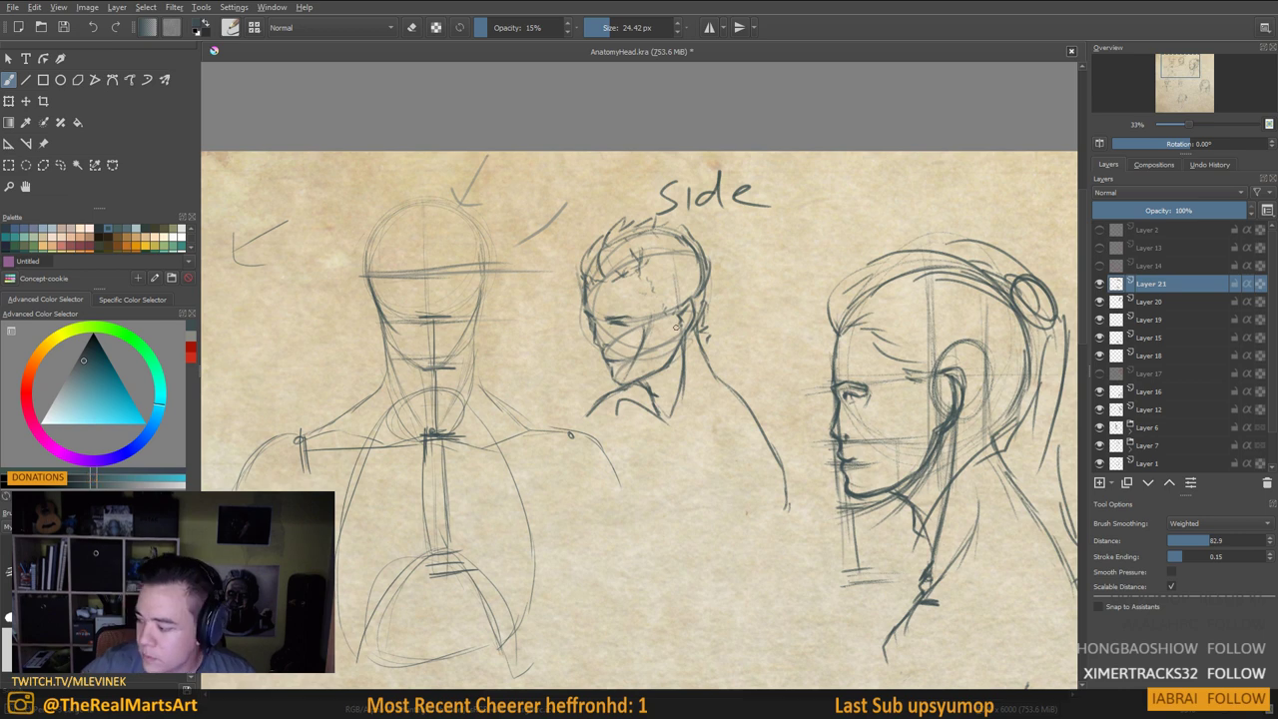
pyautogui.scroll(-1, 711, 325)
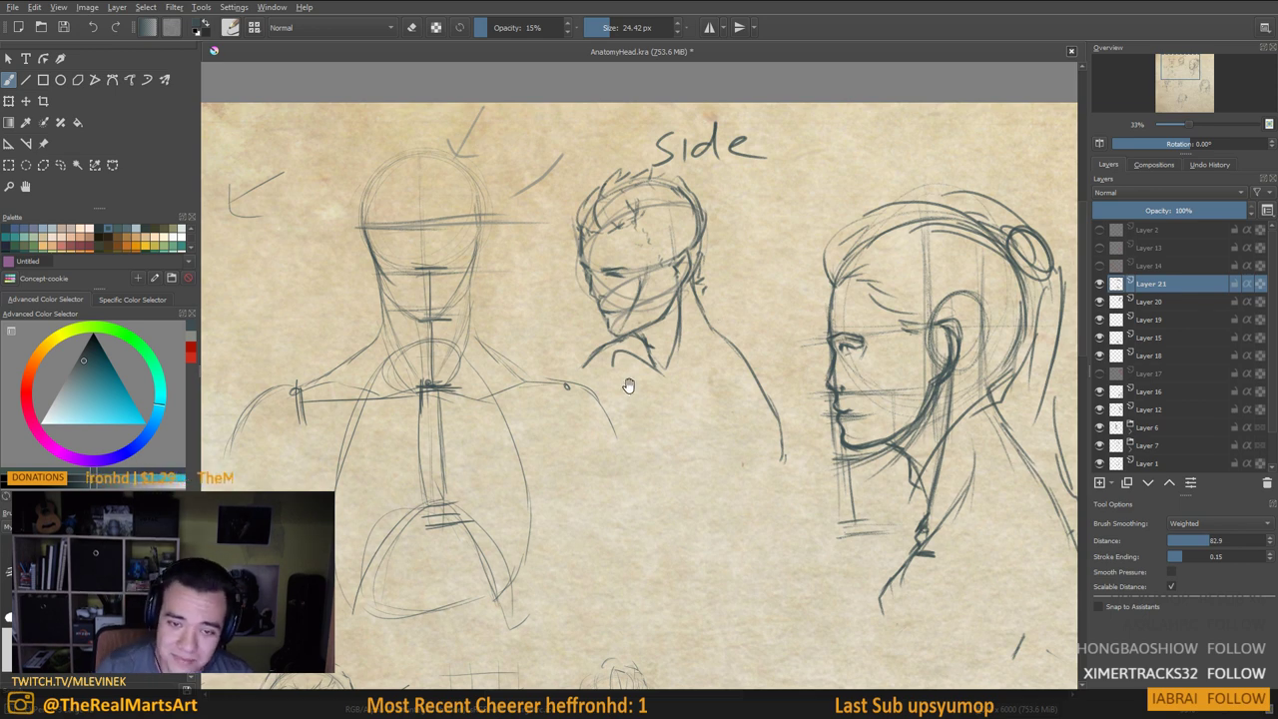
pyautogui.moveTo(629, 387); pyautogui.dragTo(632, 373)
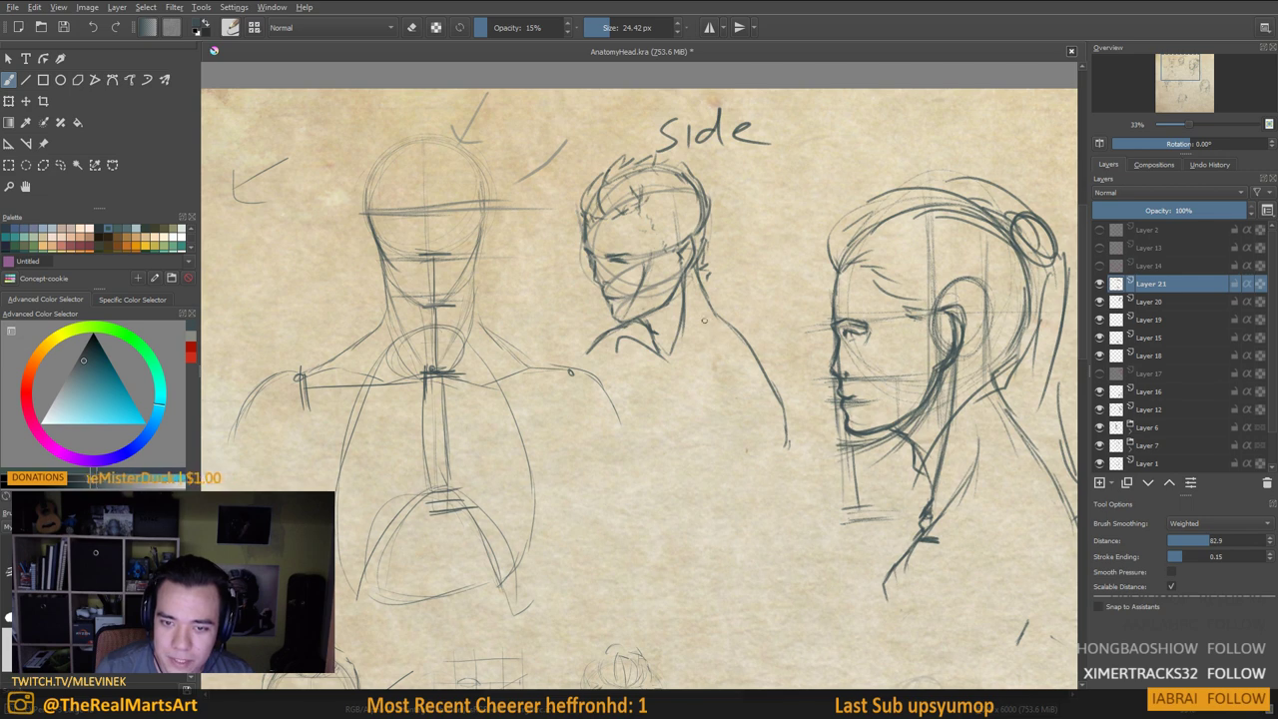
# Sketch the small figure's neck muscle and collarbone lines, and add the front shoulder's curved contour below the chin
pyautogui.moveTo(732, 363); pyautogui.dragTo(704, 359)
pyautogui.moveTo(698, 302)
pyautogui.mouseDown()
pyautogui.moveTo(691, 352)
pyautogui.moveTo(725, 363)
pyautogui.mouseUp()
pyautogui.moveTo(715, 305)
pyautogui.mouseDown()
pyautogui.moveTo(791, 449)
pyautogui.moveTo(784, 400)
pyautogui.mouseUp()
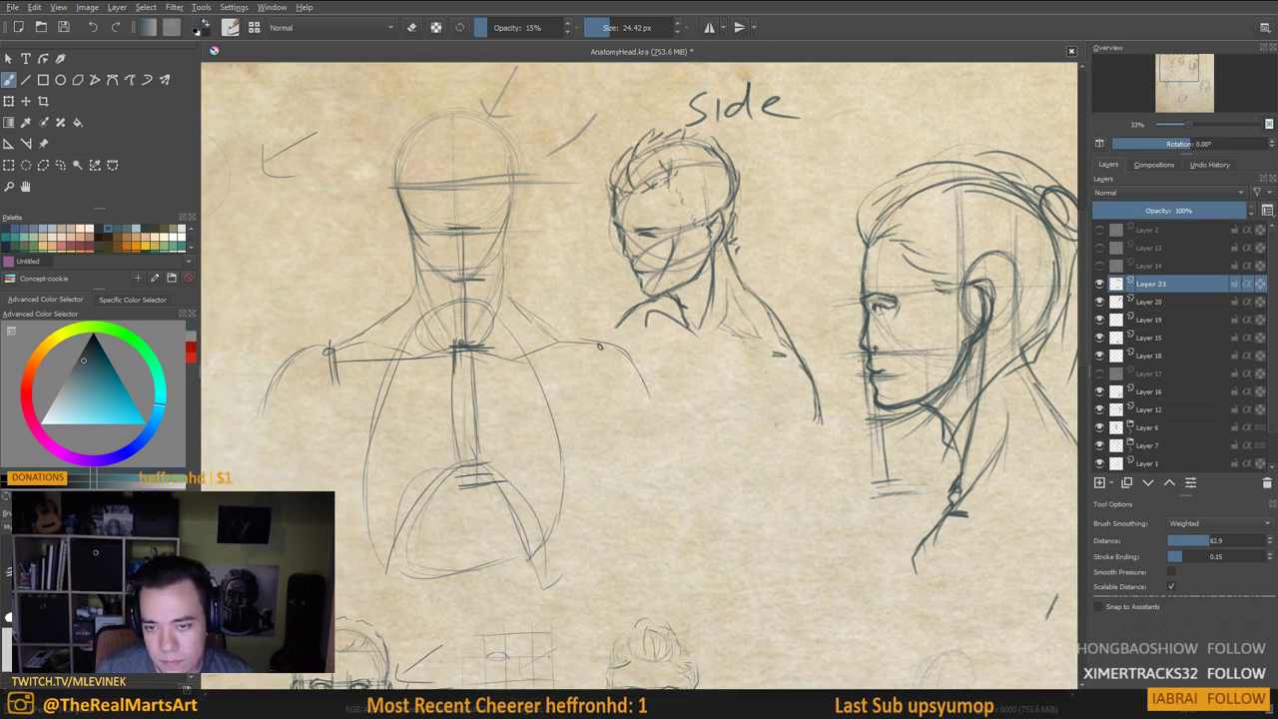
pyautogui.moveTo(765, 354)
pyautogui.mouseDown()
pyautogui.moveTo(677, 338)
pyautogui.moveTo(668, 312)
pyautogui.moveTo(692, 333)
pyautogui.moveTo(656, 319)
pyautogui.moveTo(621, 374)
pyautogui.mouseUp()
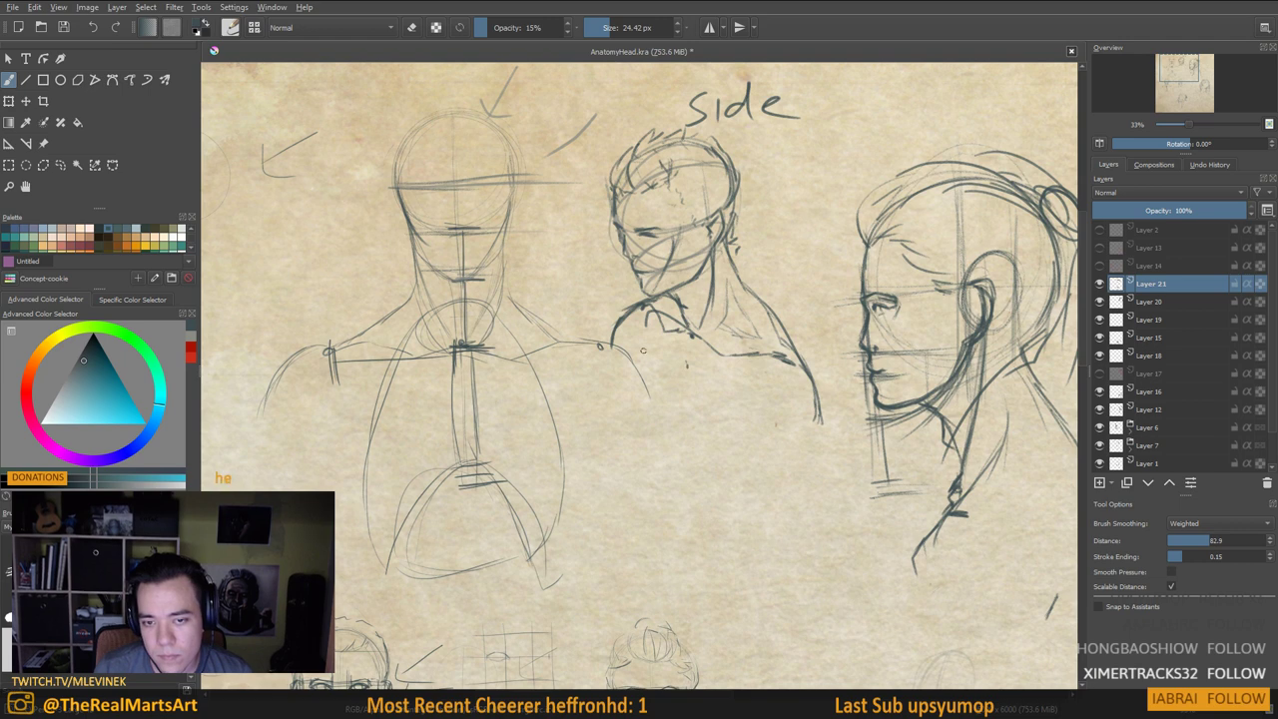
pyautogui.moveTo(634, 361); pyautogui.dragTo(639, 387)
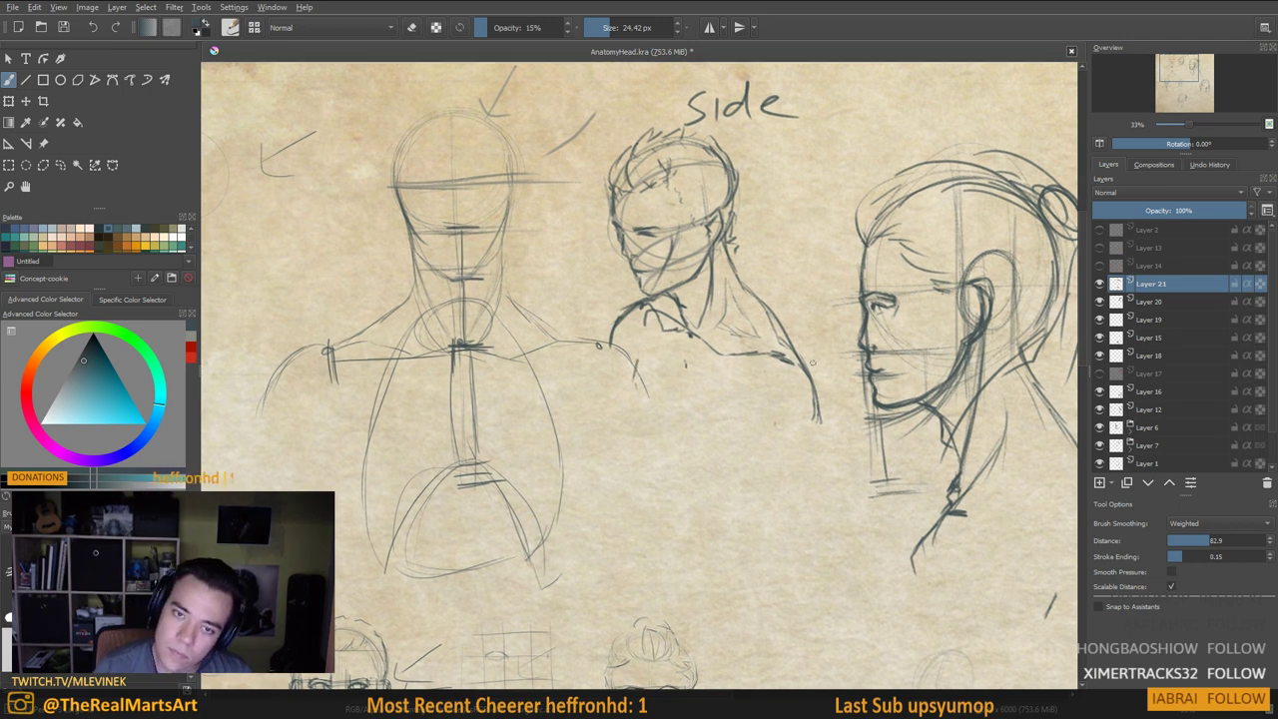
# Examine the whole study sheet, comparing the upper head drawings with the busts and heads below
pyautogui.scroll(-2, 869, 391)
pyautogui.moveTo(847, 387); pyautogui.dragTo(727, 309)
pyautogui.moveTo(727, 363); pyautogui.dragTo(724, 301)
pyautogui.scroll(-1, 724, 299)
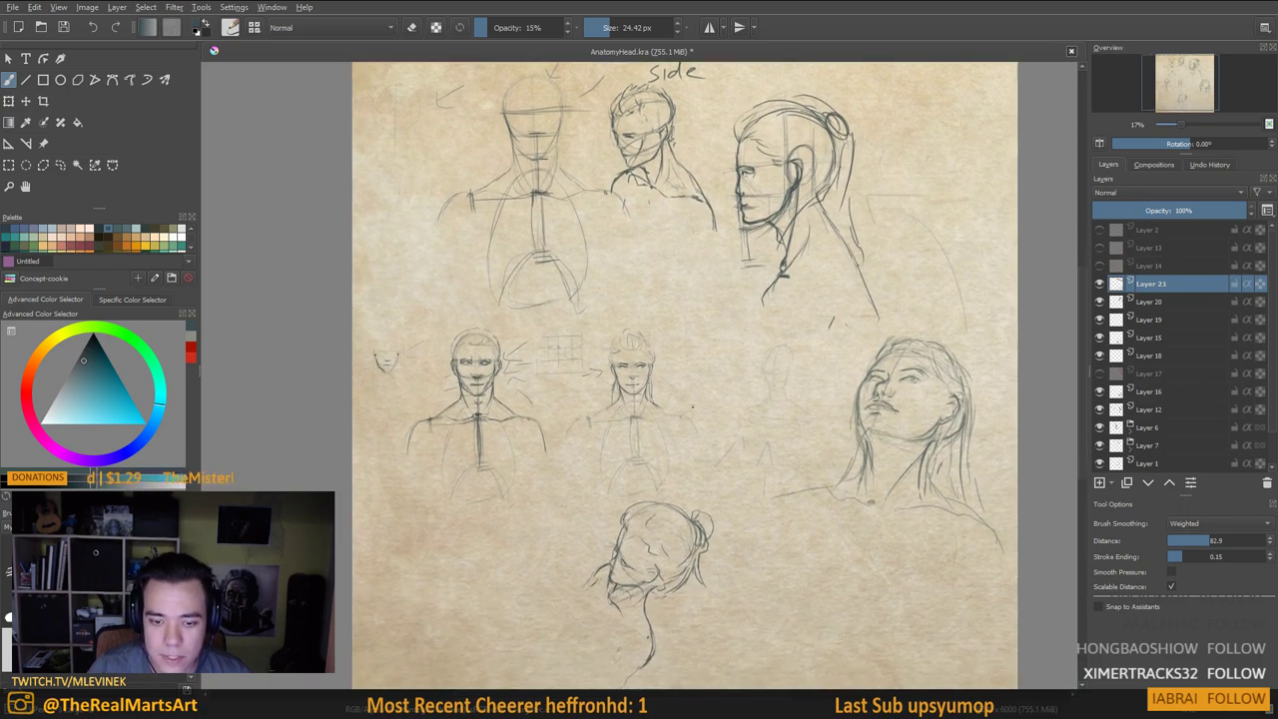
pyautogui.moveTo(683, 515); pyautogui.dragTo(870, 379)
pyautogui.scroll(2, 874, 379)
pyautogui.scroll(-2, 878, 378)
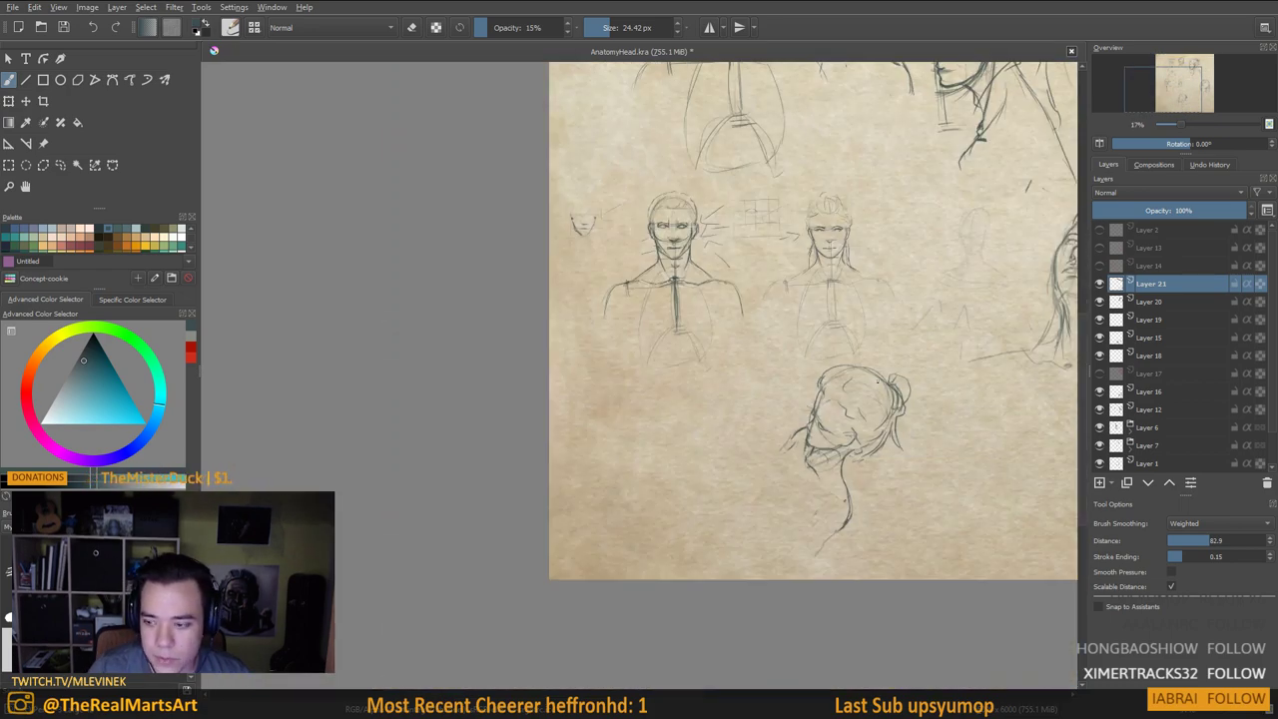
pyautogui.scroll(2, 773, 536)
pyautogui.scroll(-2, 750, 520)
pyautogui.scroll(3, 711, 488)
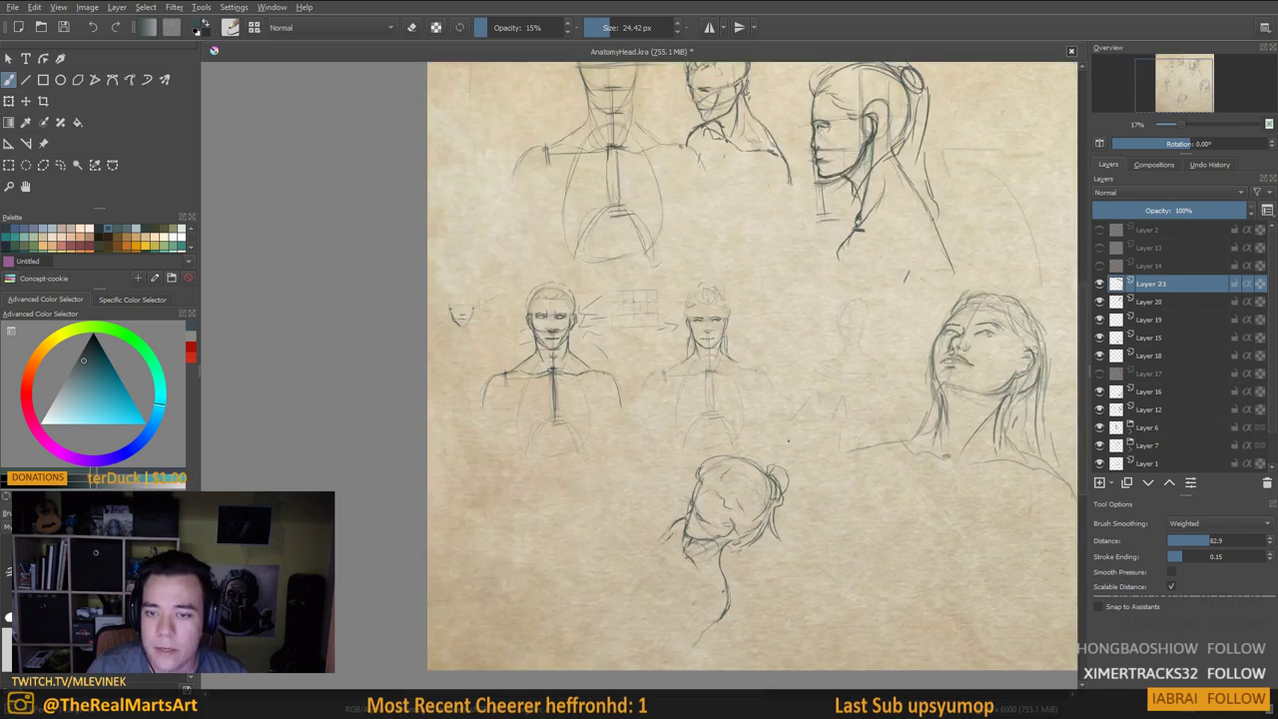
pyautogui.scroll(-2, 711, 487)
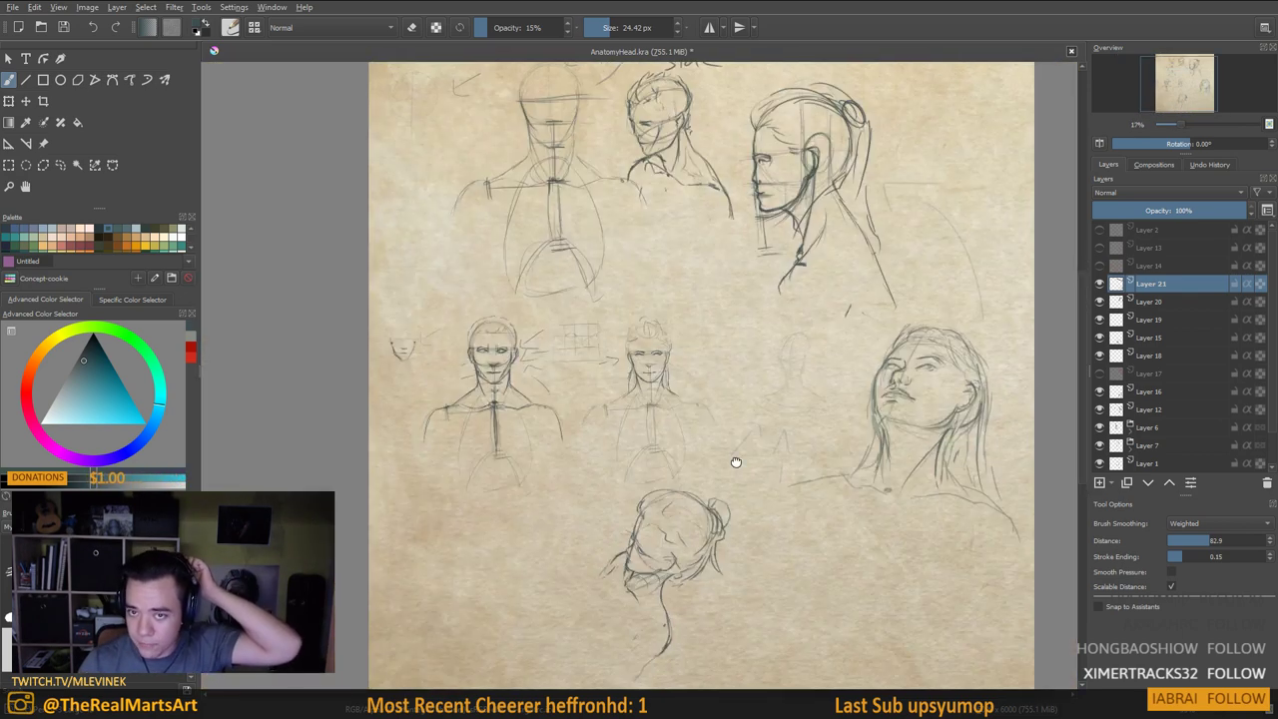
# Draw three straight lines radiating from the hair bun of the large profile head
pyautogui.moveTo(867, 101)
pyautogui.mouseDown()
pyautogui.moveTo(784, 220)
pyautogui.moveTo(825, 176)
pyautogui.mouseUp()
pyautogui.moveTo(767, 238); pyautogui.dragTo(779, 190)
pyautogui.moveTo(768, 239); pyautogui.dragTo(798, 240)
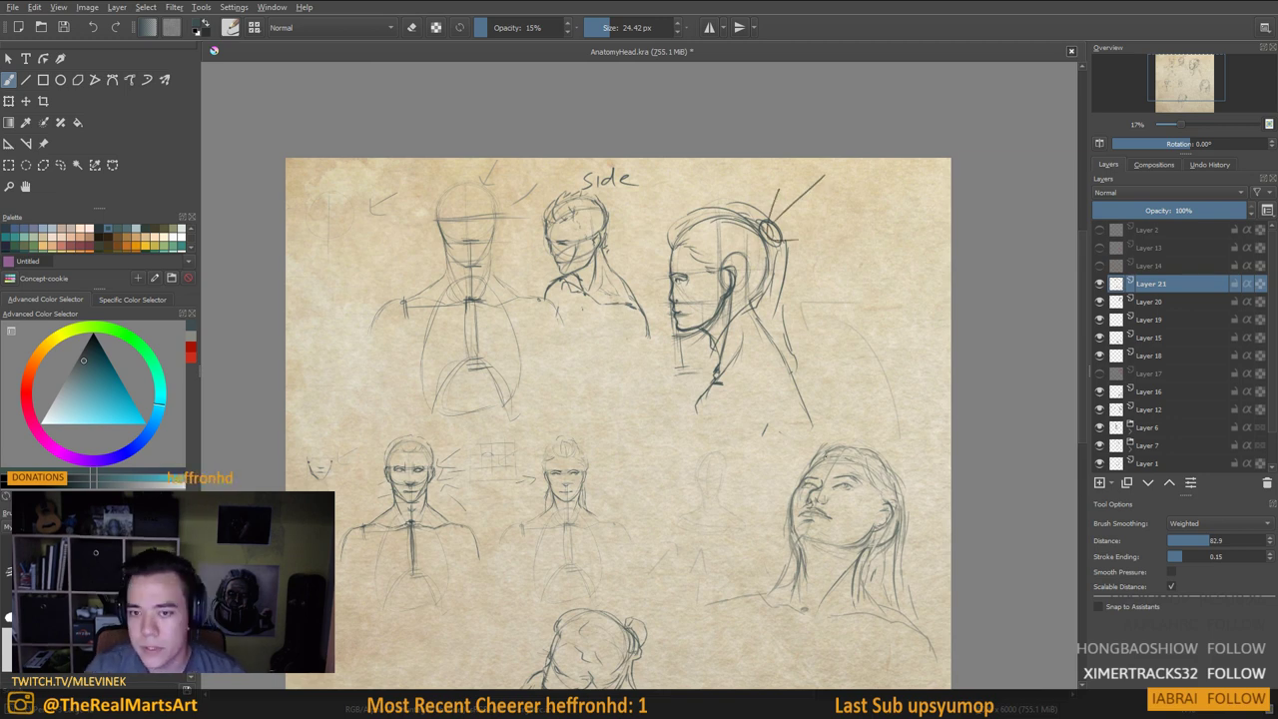
# Toggle individual layers' visibility to find the one that holds the large profile head sketch
pyautogui.scroll(2, 954, 438)
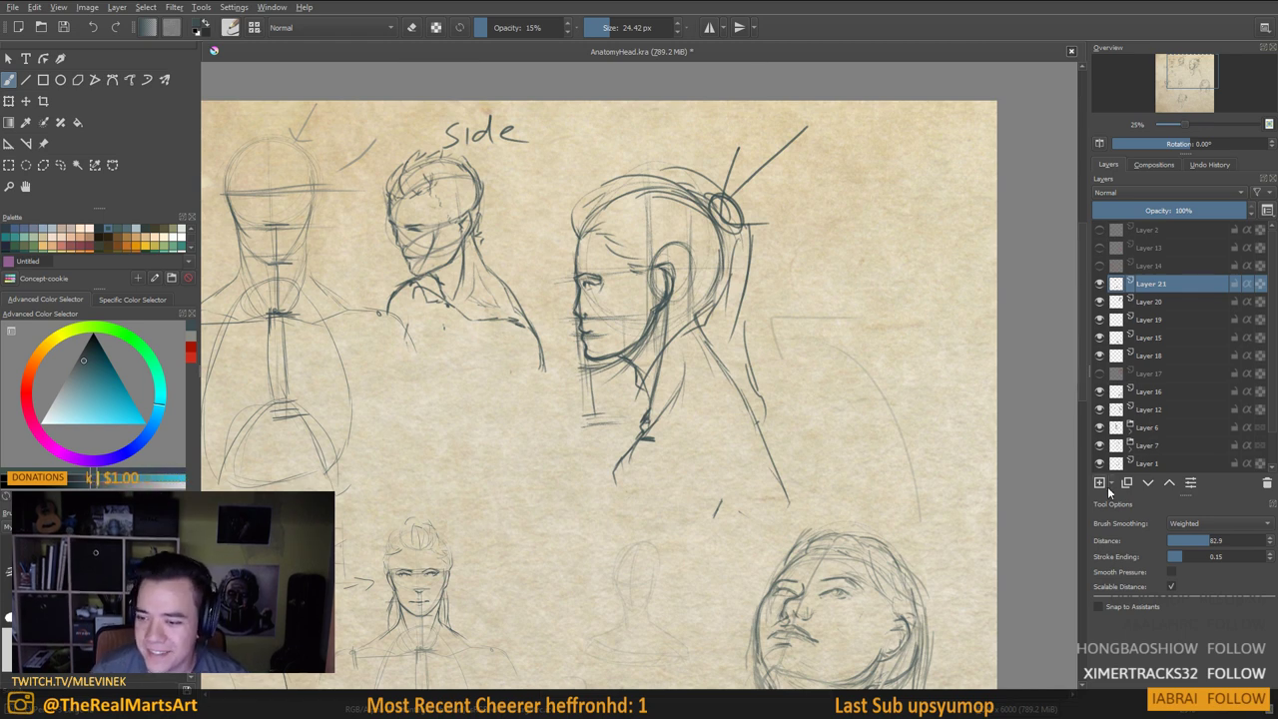
pyautogui.scroll(-1, 1111, 469)
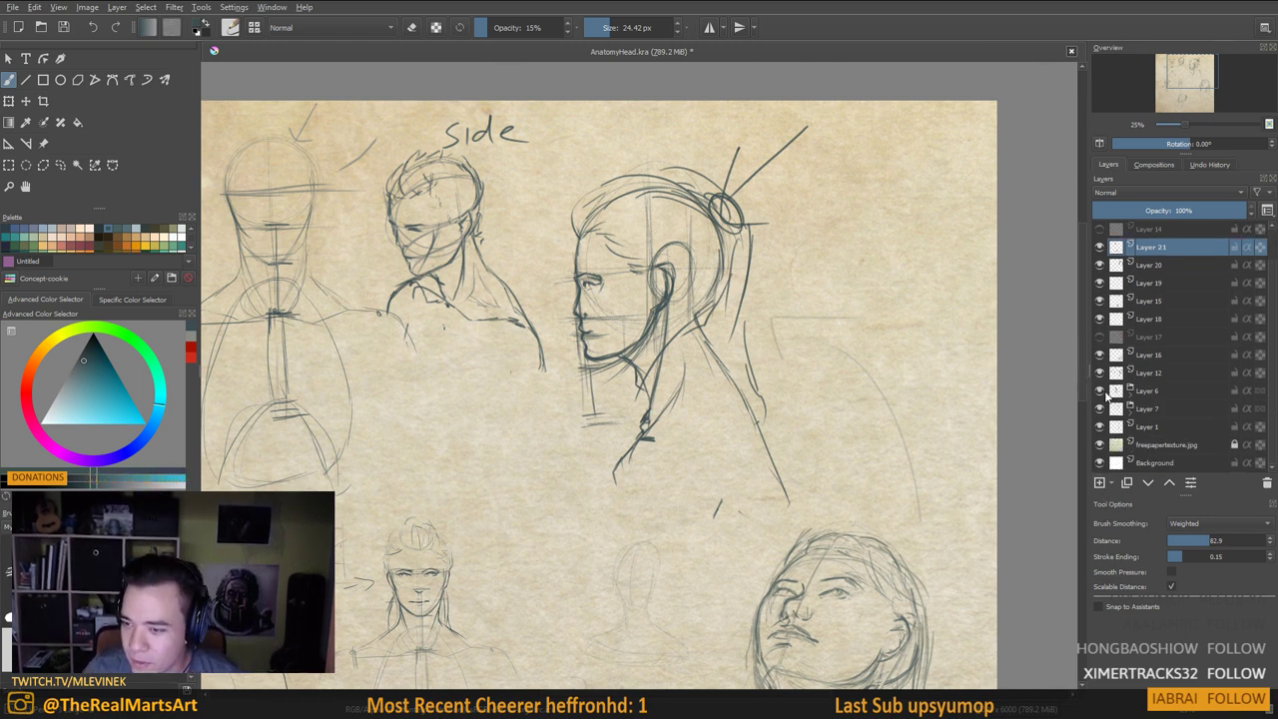
pyautogui.click(1100, 390)
pyautogui.click(1100, 390)
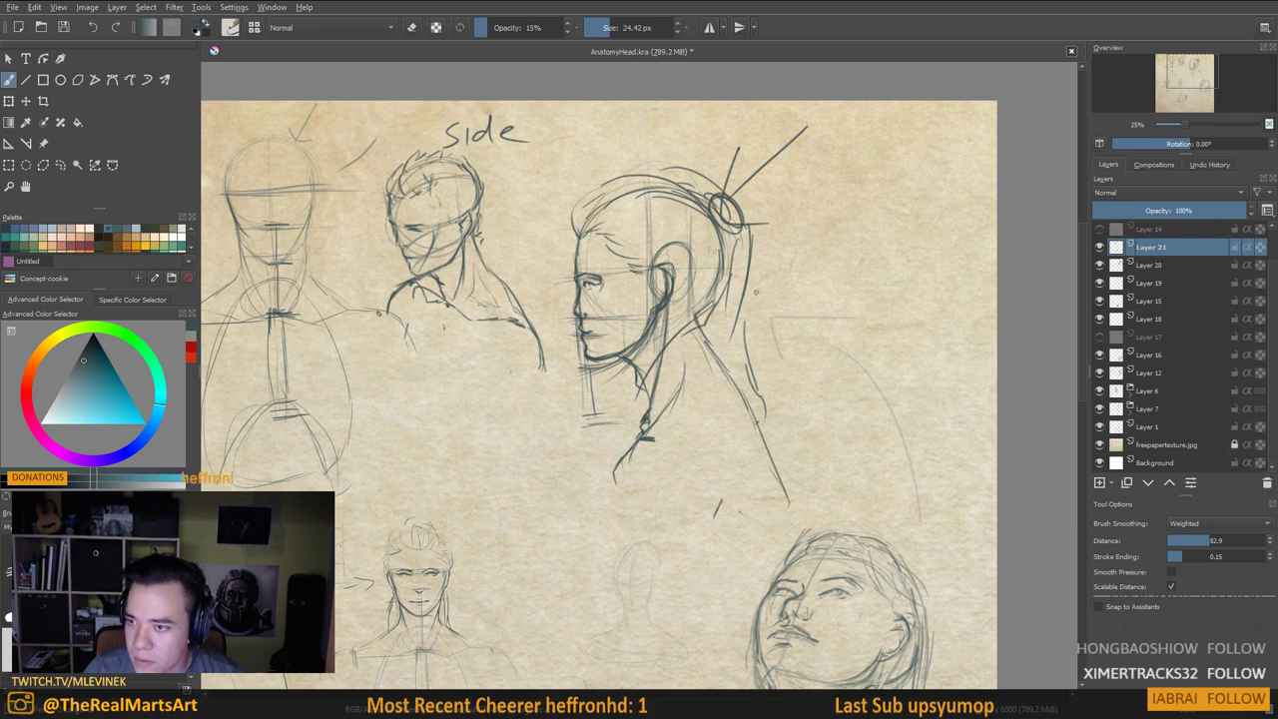
pyautogui.click(1099, 264)
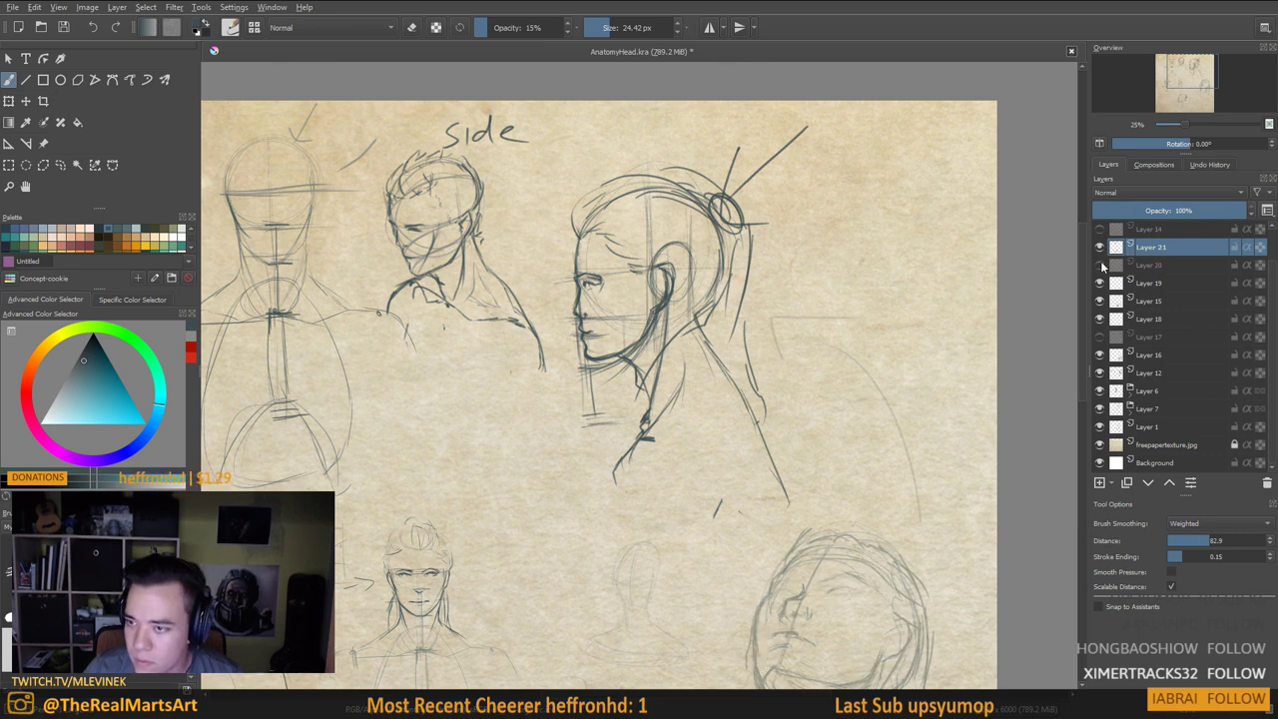
pyautogui.click(1100, 265)
pyautogui.click(1099, 319)
pyautogui.click(1100, 319)
pyautogui.click(1100, 361)
pyautogui.click(1100, 362)
pyautogui.click(1100, 372)
pyautogui.click(1100, 373)
pyautogui.click(1099, 373)
pyautogui.click(1100, 372)
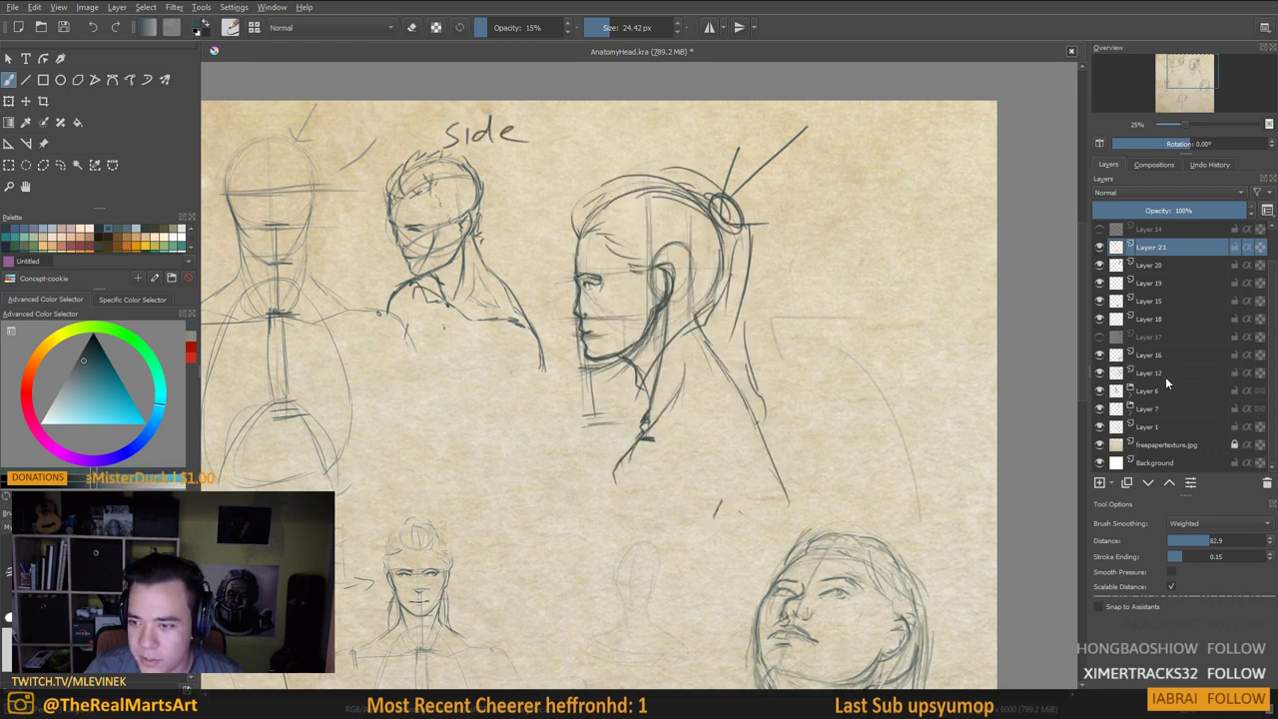
# Lower Layer 12's opacity to 48% and add a new paint layer directly above it
pyautogui.click(1164, 374)
pyautogui.click(1167, 209)
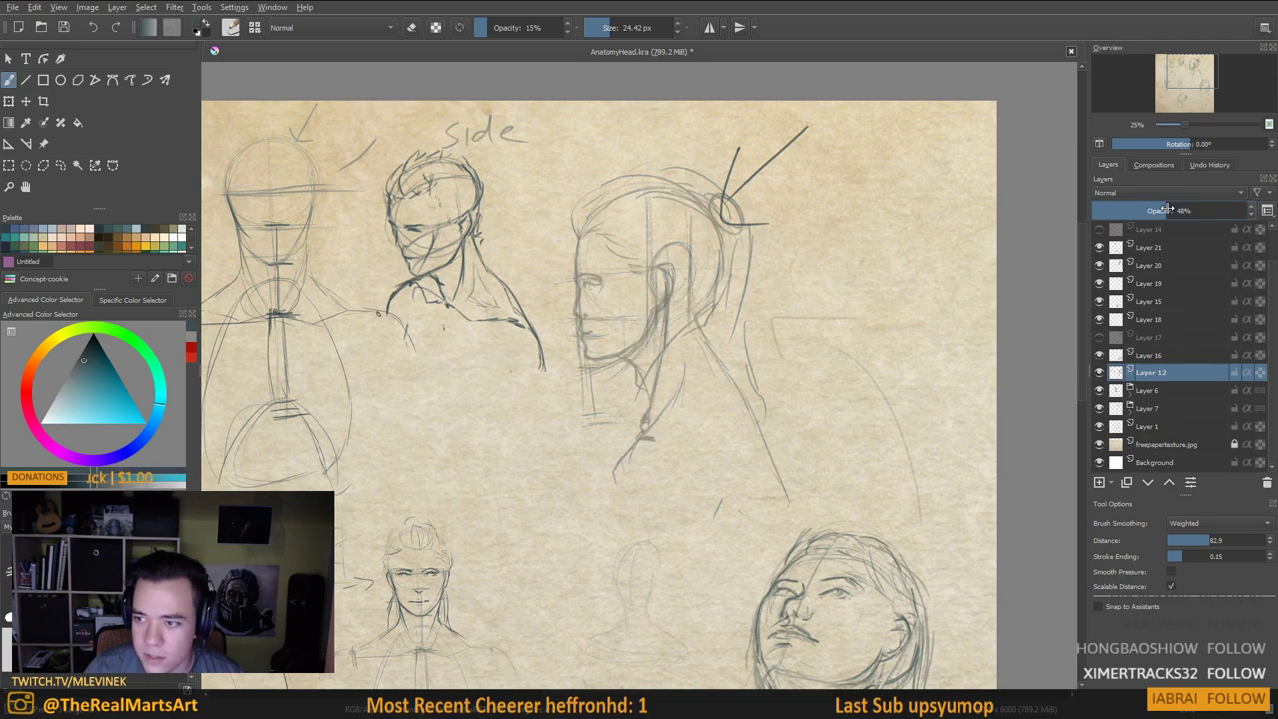
pyautogui.click(1100, 482)
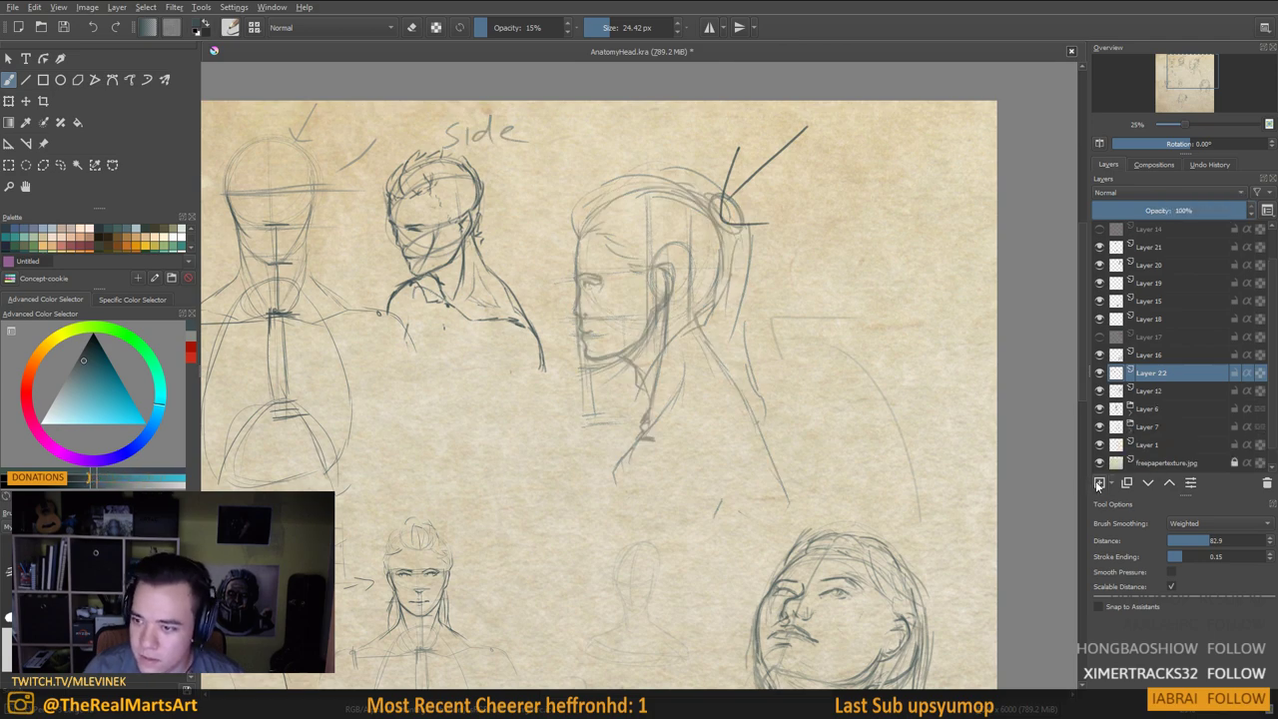
# Trace the large profile's forehead, nose bridge and nose tip on the new layer with a 14.08 px brush
pyautogui.scroll(2, 571, 276)
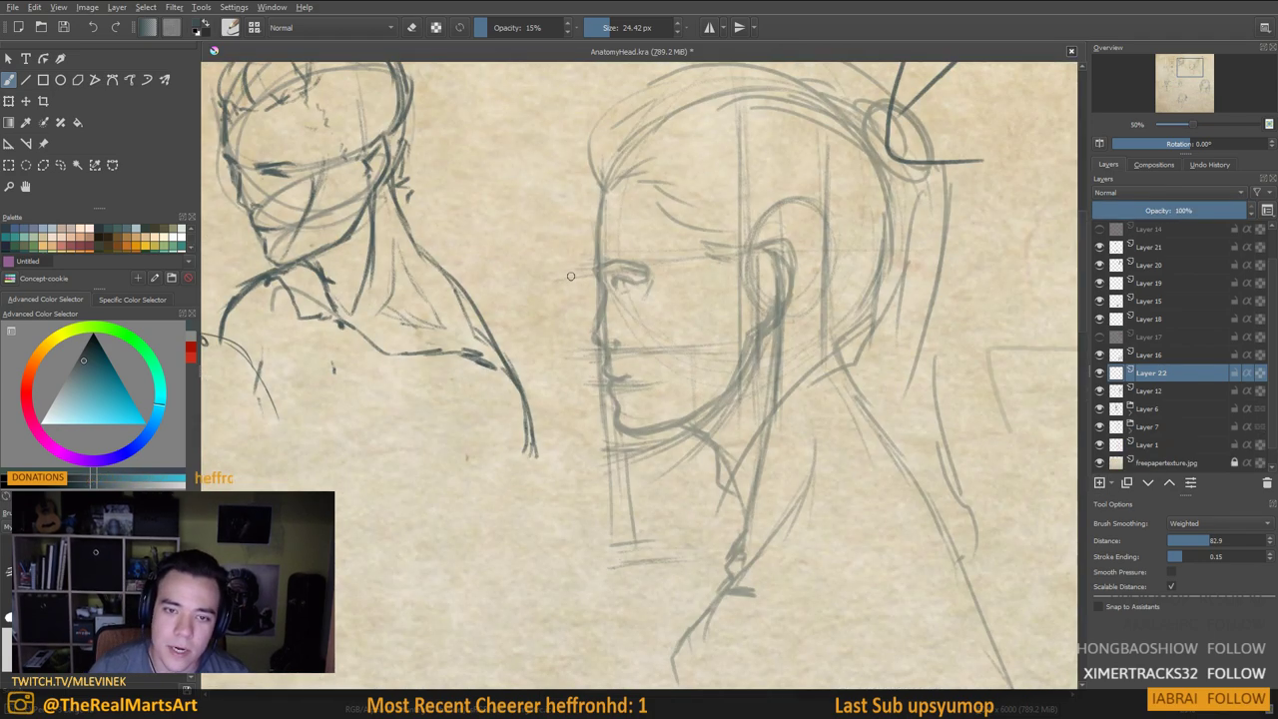
pyautogui.press('[')
pyautogui.press('[')
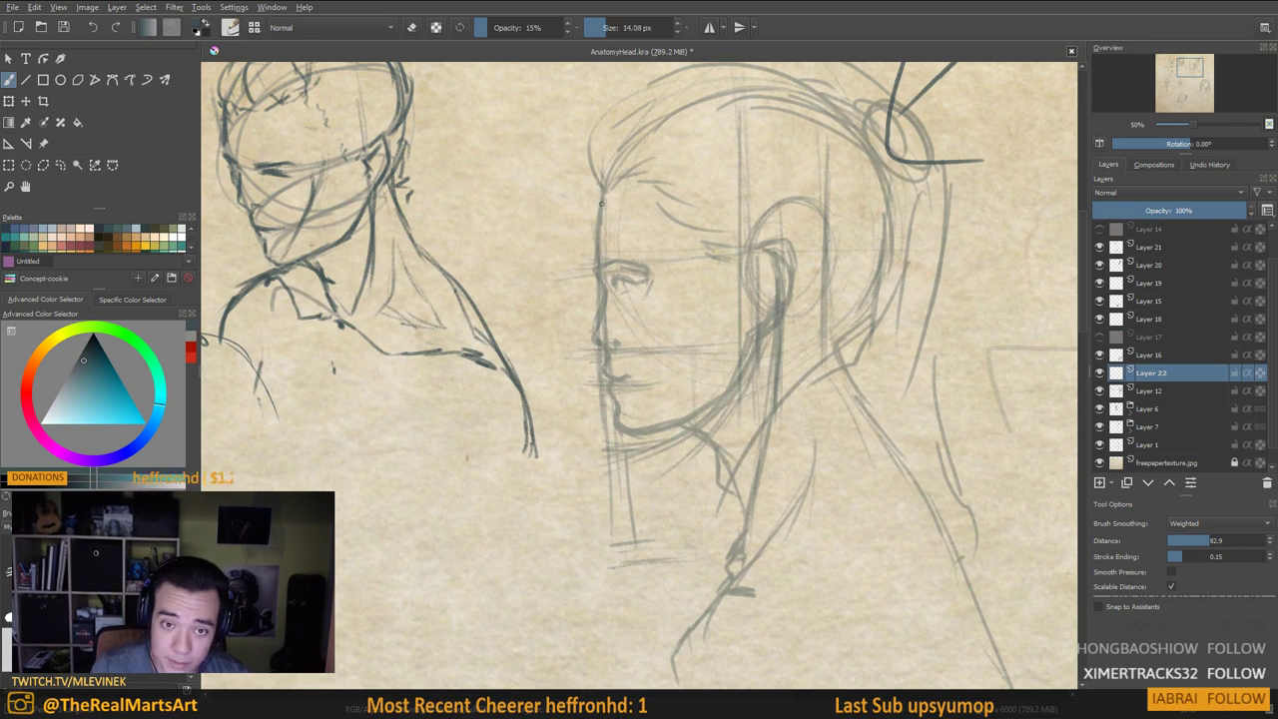
pyautogui.moveTo(603, 184); pyautogui.dragTo(595, 323)
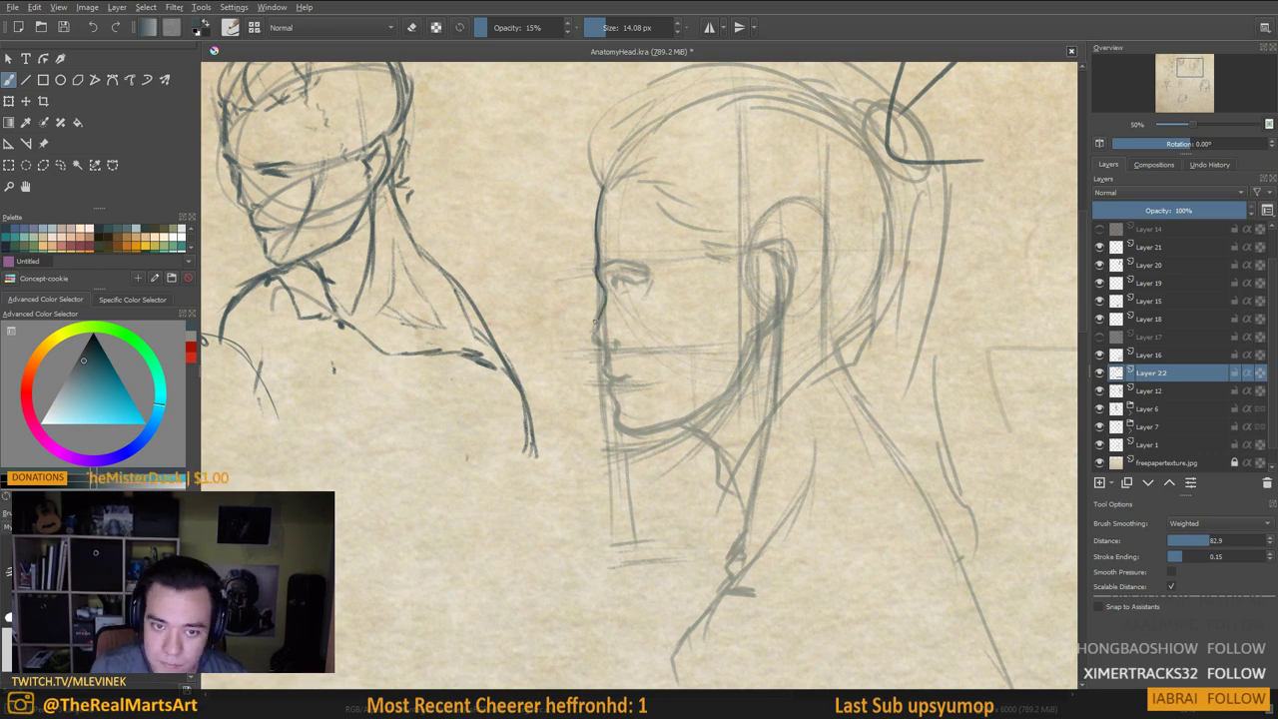
pyautogui.hotkey('ctrl', 'z')
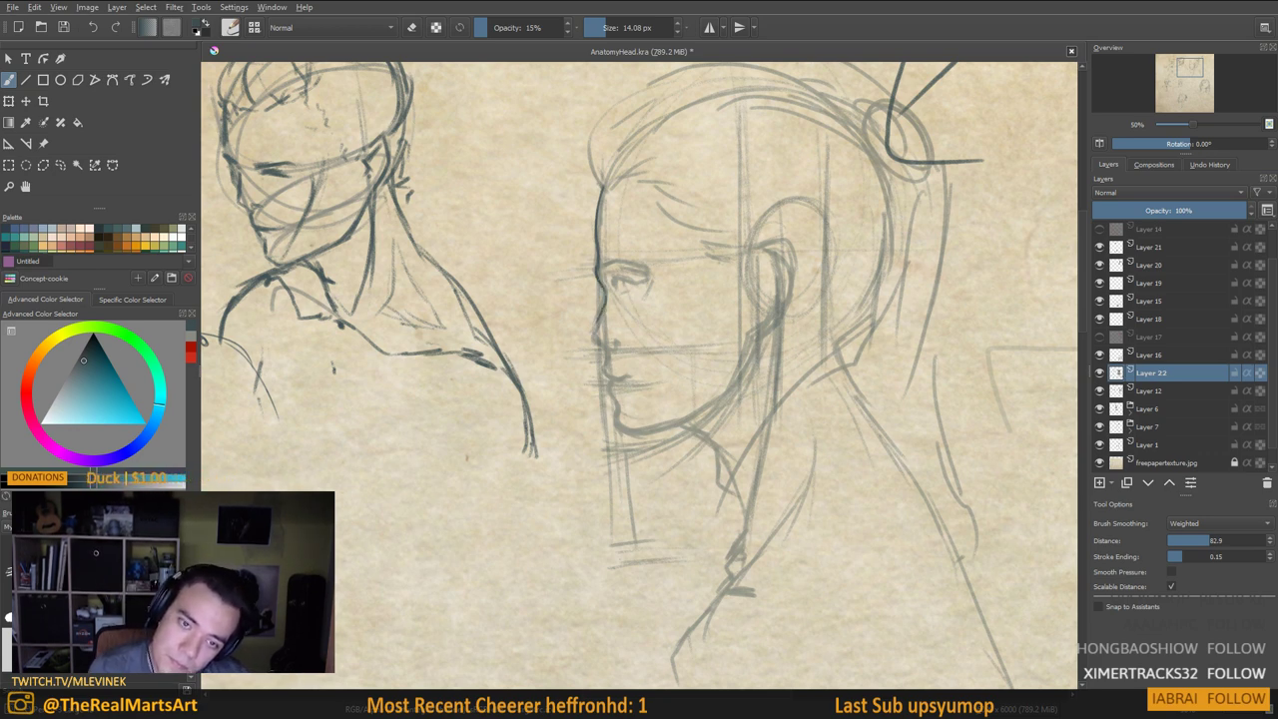
pyautogui.moveTo(594, 331); pyautogui.dragTo(589, 347)
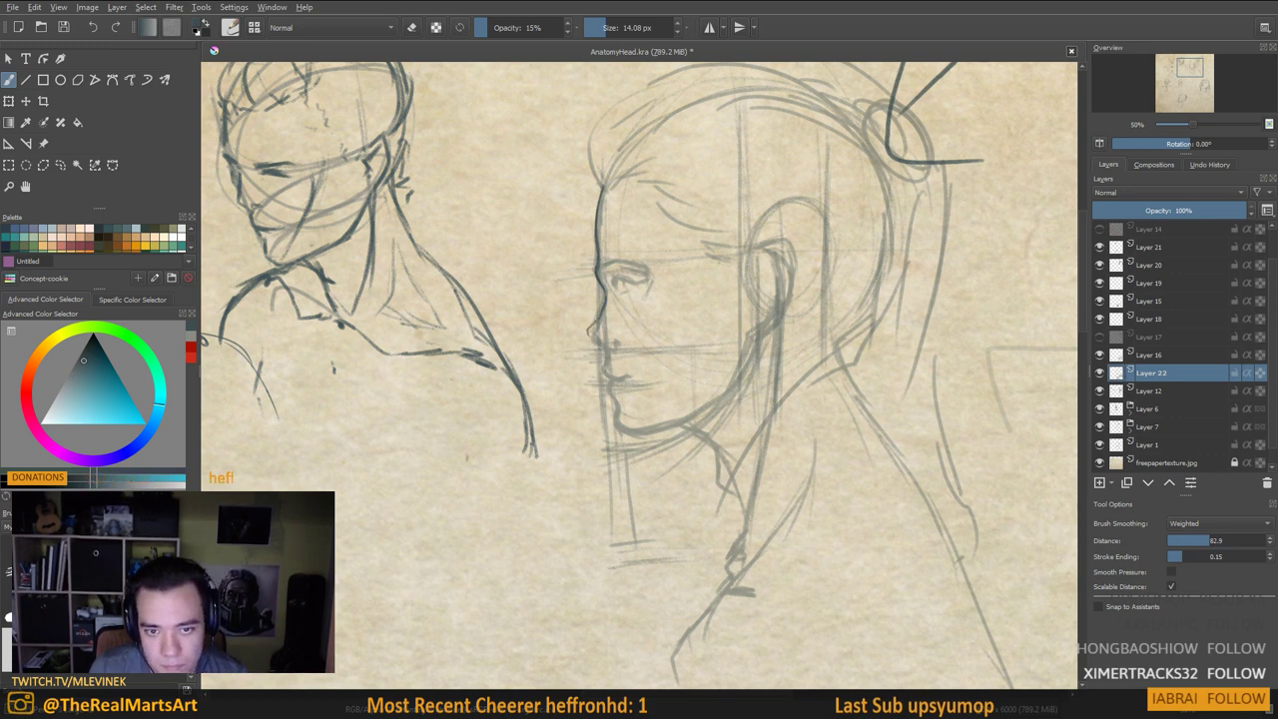
pyautogui.hotkey('ctrl', 'z')
pyautogui.moveTo(605, 302); pyautogui.dragTo(592, 332)
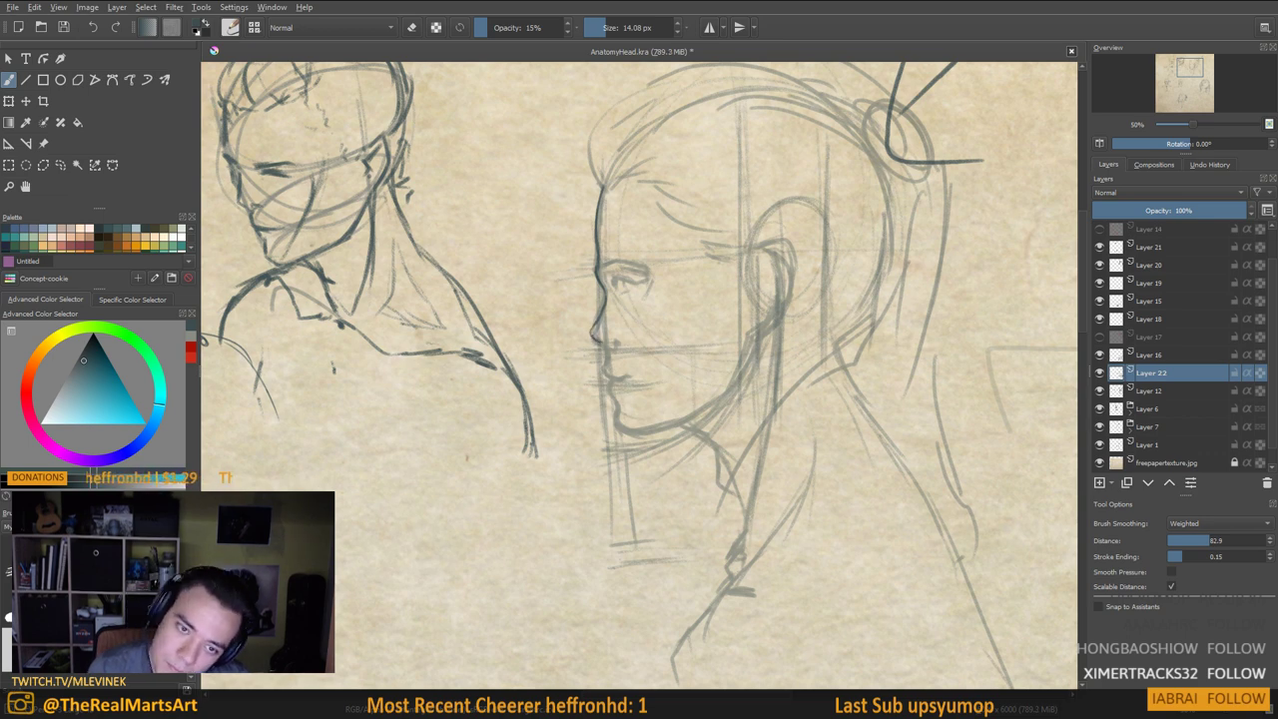
pyautogui.moveTo(596, 341); pyautogui.dragTo(605, 347)
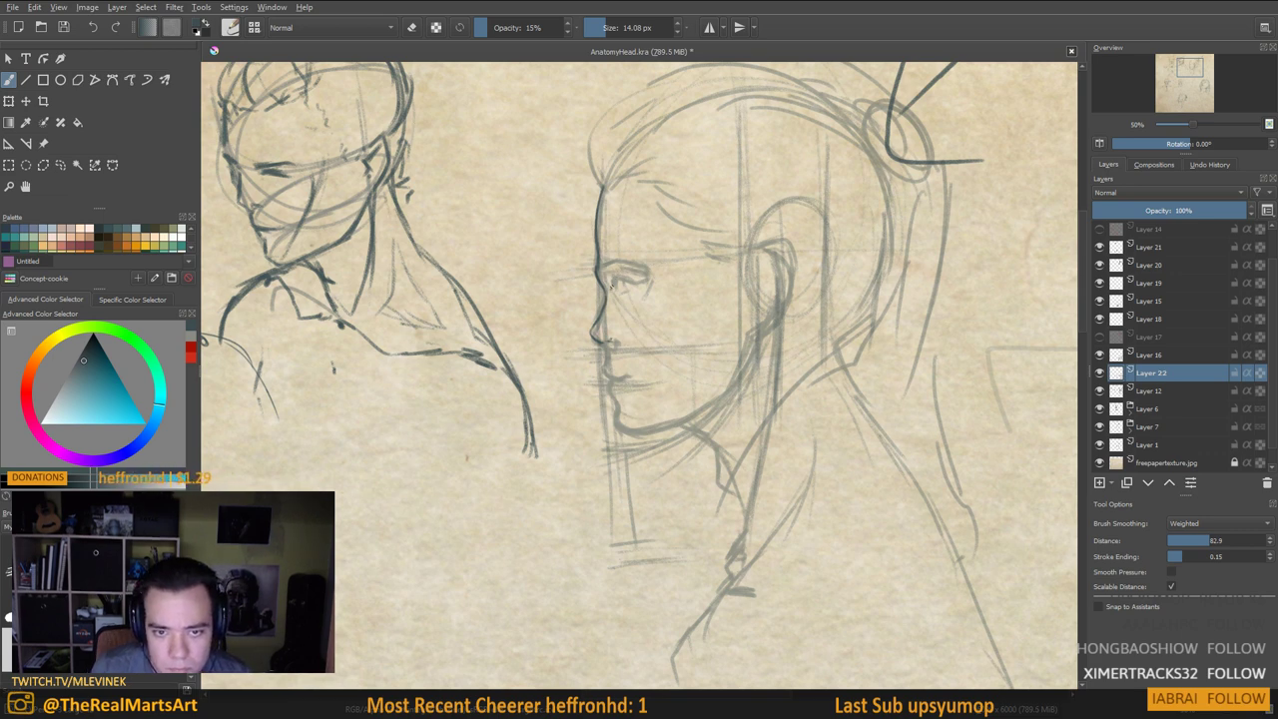
# Redraw the profile's eye and brow, and its lips down to the front of the chin, with dark lines
pyautogui.moveTo(615, 277)
pyautogui.mouseDown()
pyautogui.moveTo(635, 286)
pyautogui.moveTo(624, 285)
pyautogui.mouseUp()
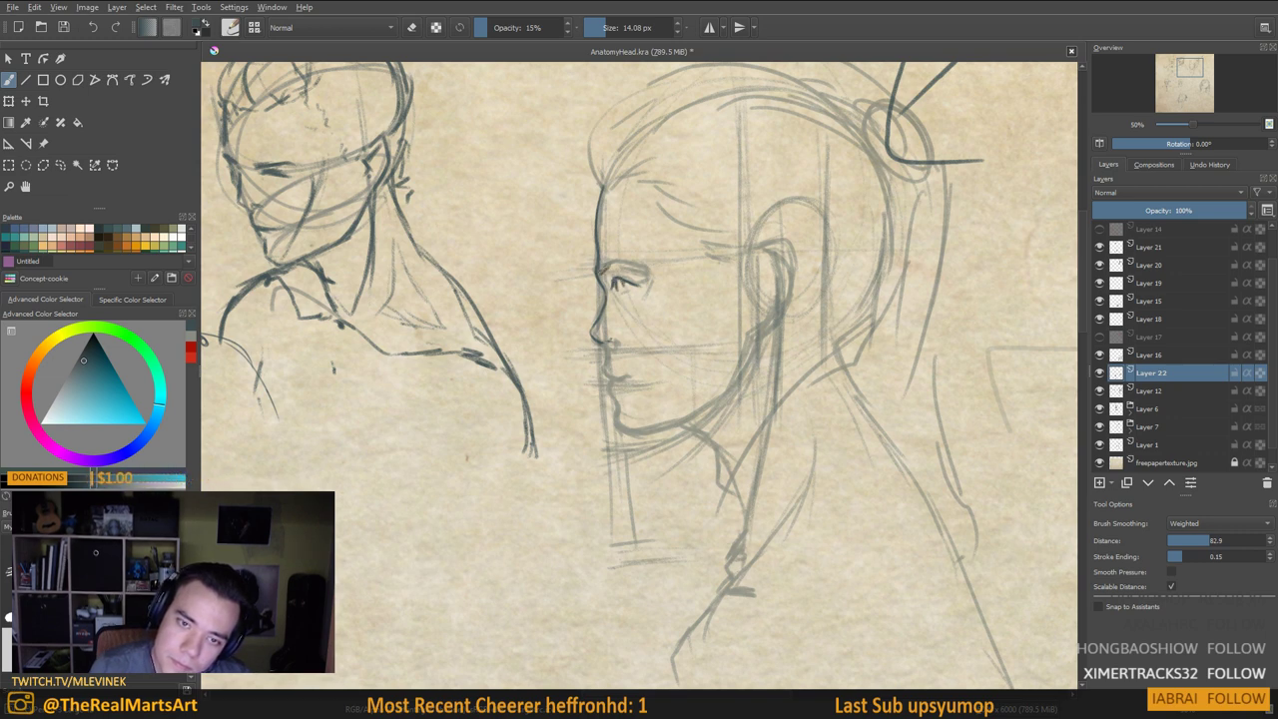
pyautogui.moveTo(614, 262)
pyautogui.mouseDown()
pyautogui.moveTo(637, 264)
pyautogui.moveTo(634, 285)
pyautogui.mouseUp()
pyautogui.scroll(-1, 610, 285)
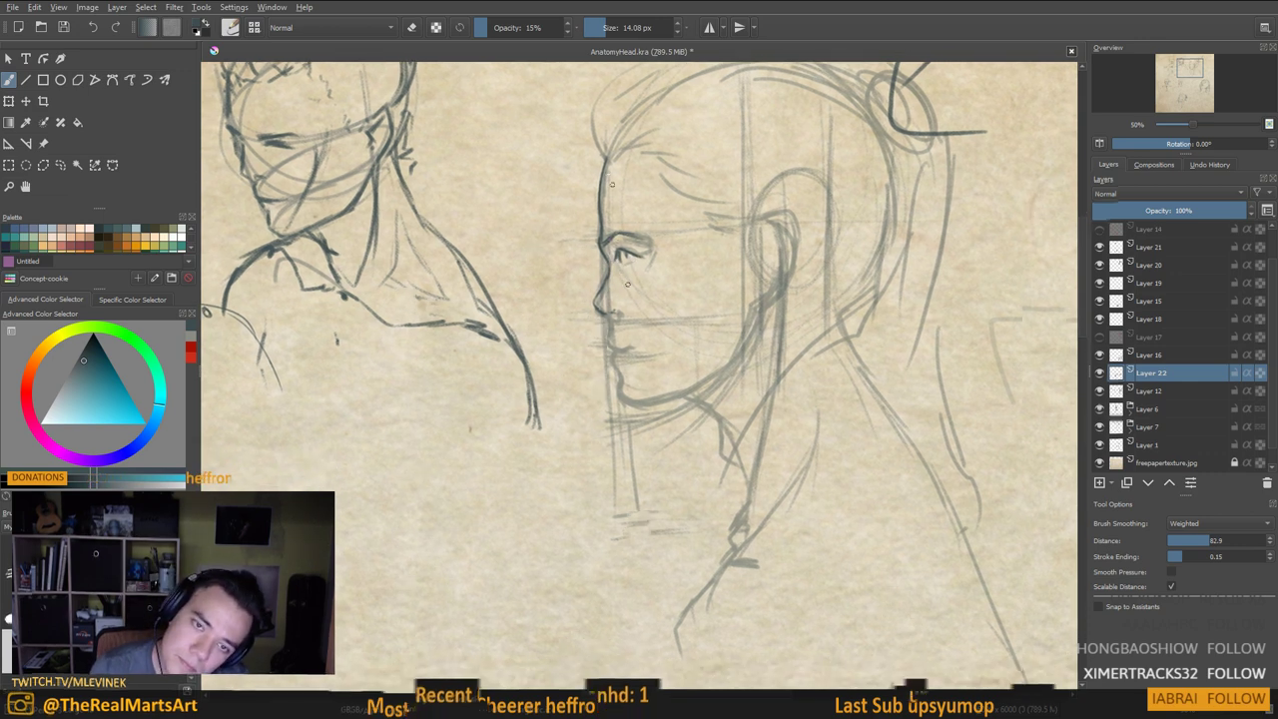
pyautogui.scroll(-1, 627, 283)
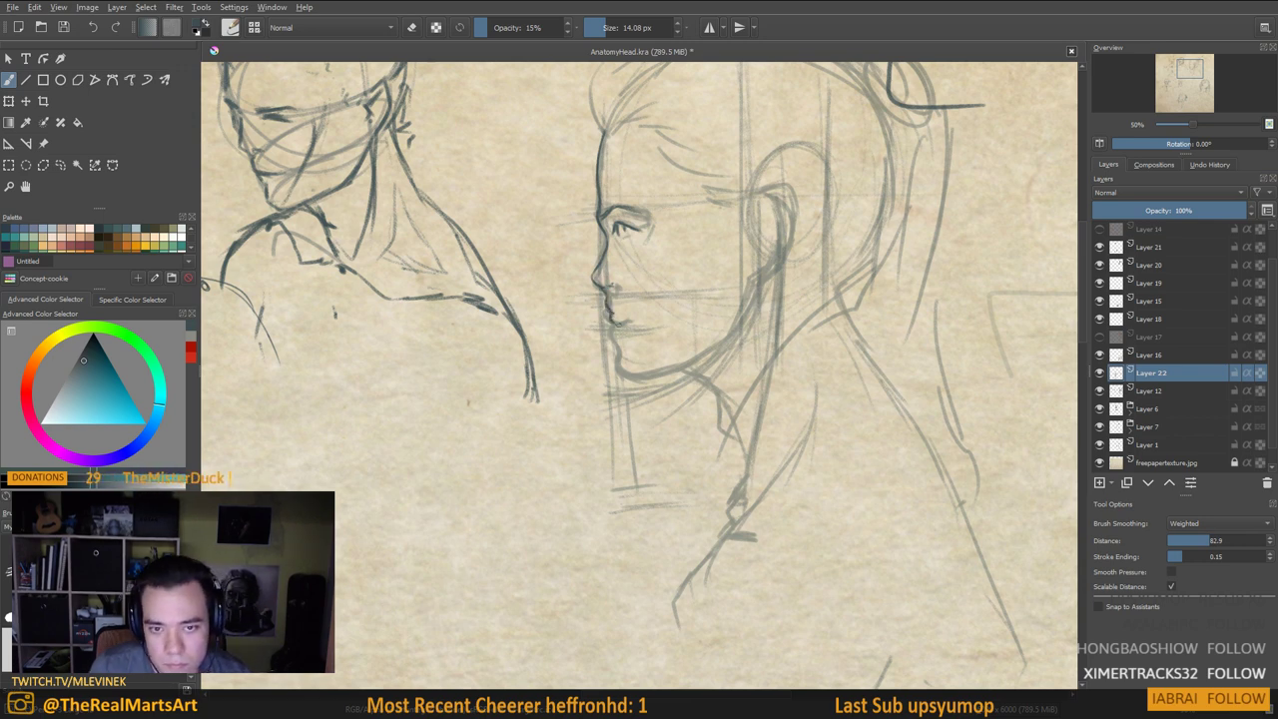
pyautogui.moveTo(616, 311)
pyautogui.mouseDown()
pyautogui.moveTo(631, 311)
pyautogui.moveTo(620, 351)
pyautogui.mouseUp()
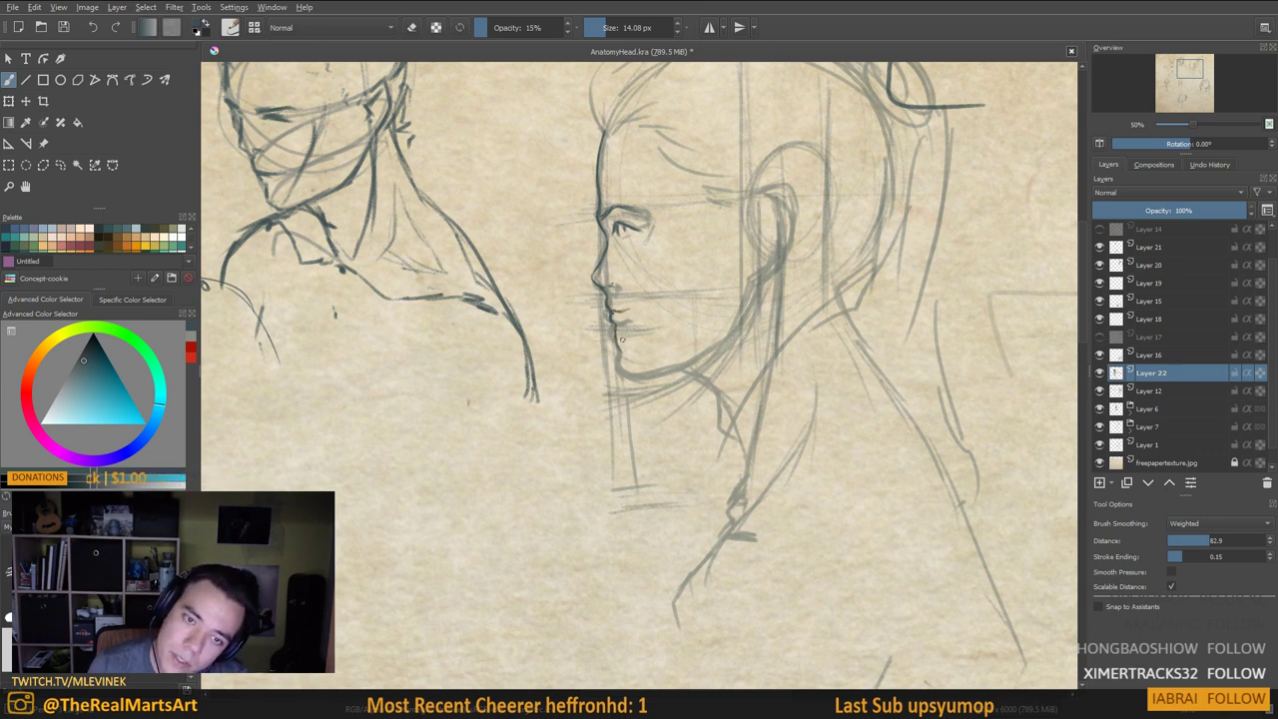
pyautogui.scroll(2, 624, 350)
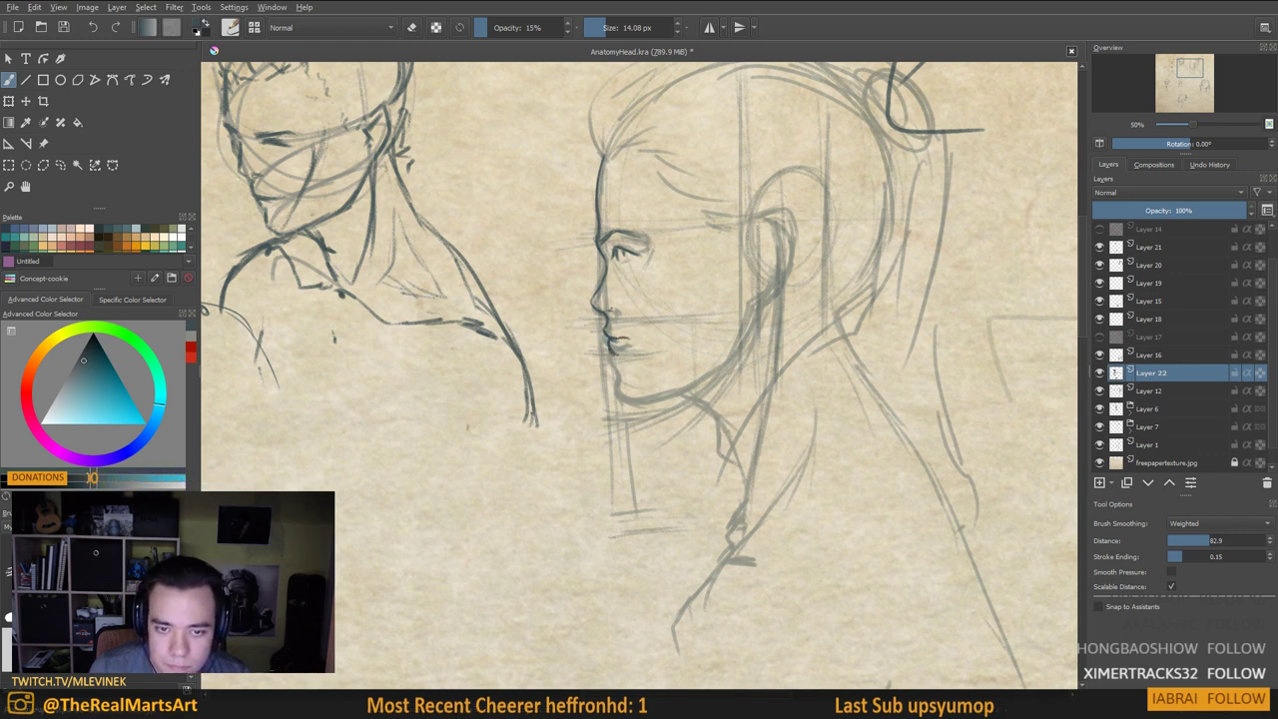
# Darken the profile's jawline between the chin and the ear, redoing the first strokes
pyautogui.moveTo(619, 365)
pyautogui.mouseDown()
pyautogui.moveTo(625, 393)
pyautogui.moveTo(646, 399)
pyautogui.moveTo(621, 380)
pyautogui.moveTo(657, 391)
pyautogui.moveTo(713, 369)
pyautogui.moveTo(765, 294)
pyautogui.mouseUp()
pyautogui.hotkey('ctrl', 'z')
pyautogui.hotkey('ctrl', 'z')
pyautogui.moveTo(757, 306); pyautogui.dragTo(731, 354)
pyautogui.moveTo(705, 344); pyautogui.dragTo(686, 398)
pyautogui.scroll(-4, 653, 243)
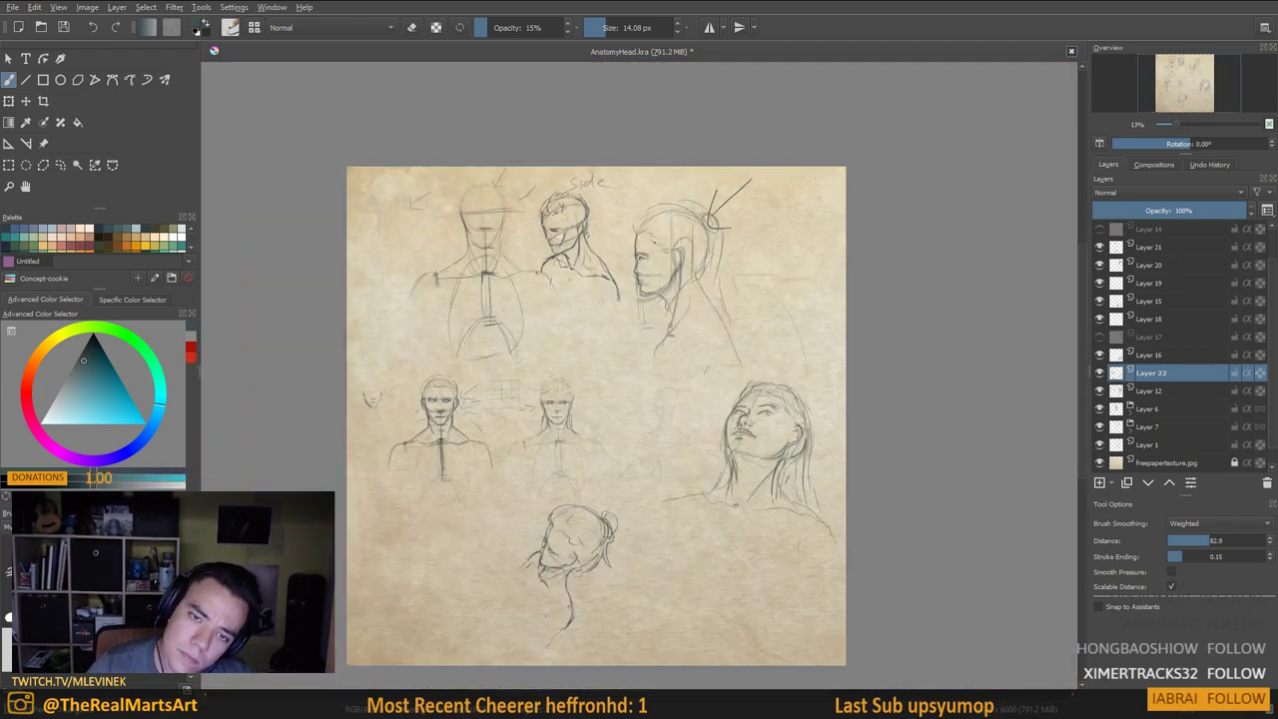
# Draw the large profile's front hair sweep and the hairline running from the forehead across the temple to the ear
pyautogui.scroll(3, 655, 243)
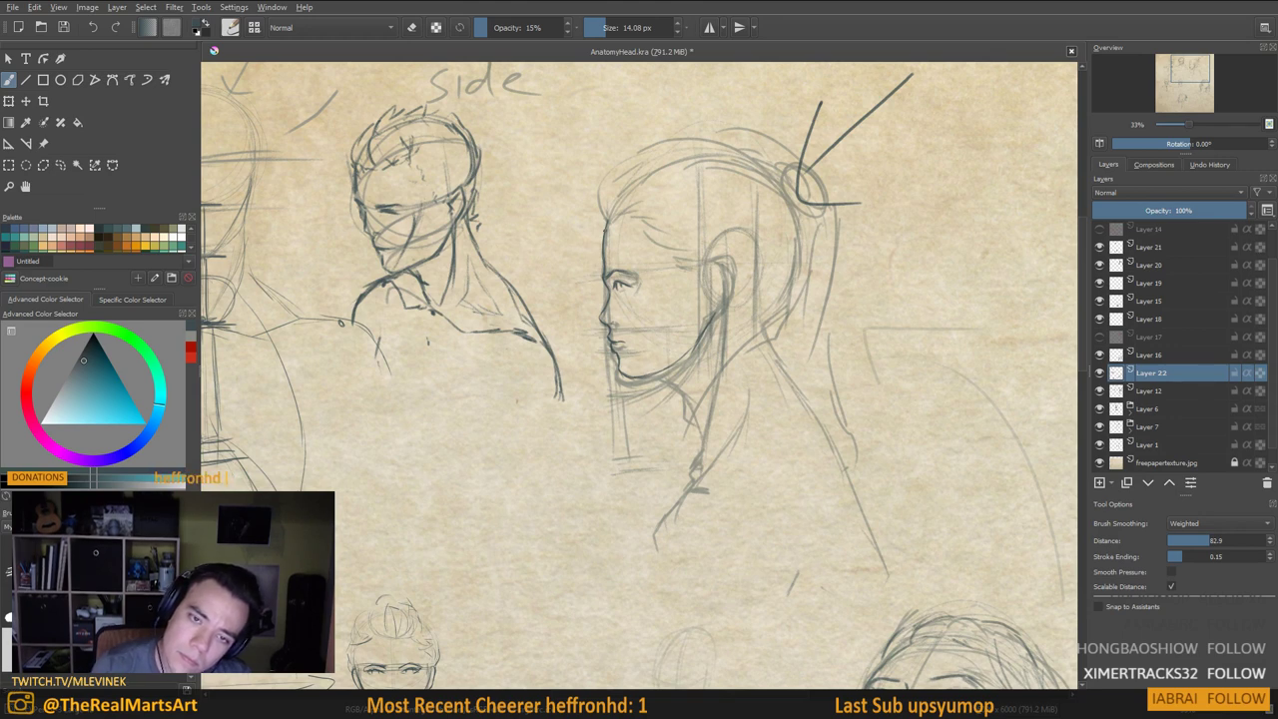
pyautogui.moveTo(601, 192); pyautogui.dragTo(598, 228)
pyautogui.moveTo(611, 171)
pyautogui.mouseDown()
pyautogui.moveTo(603, 219)
pyautogui.moveTo(646, 206)
pyautogui.mouseUp()
pyautogui.moveTo(631, 229)
pyautogui.mouseDown()
pyautogui.moveTo(647, 207)
pyautogui.moveTo(711, 253)
pyautogui.moveTo(703, 263)
pyautogui.mouseUp()
pyautogui.moveTo(678, 263); pyautogui.dragTo(725, 263)
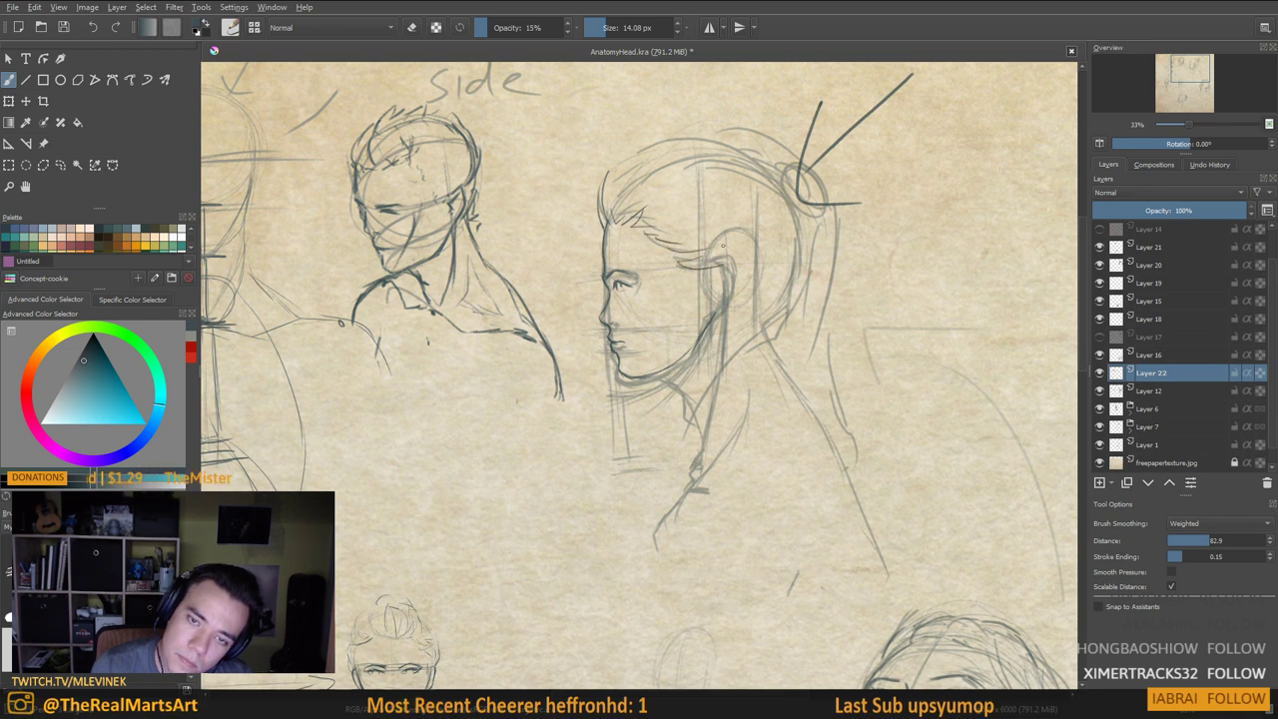
pyautogui.moveTo(629, 178)
pyautogui.mouseDown()
pyautogui.moveTo(723, 152)
pyautogui.moveTo(757, 172)
pyautogui.moveTo(791, 242)
pyautogui.moveTo(785, 305)
pyautogui.moveTo(770, 288)
pyautogui.mouseUp()
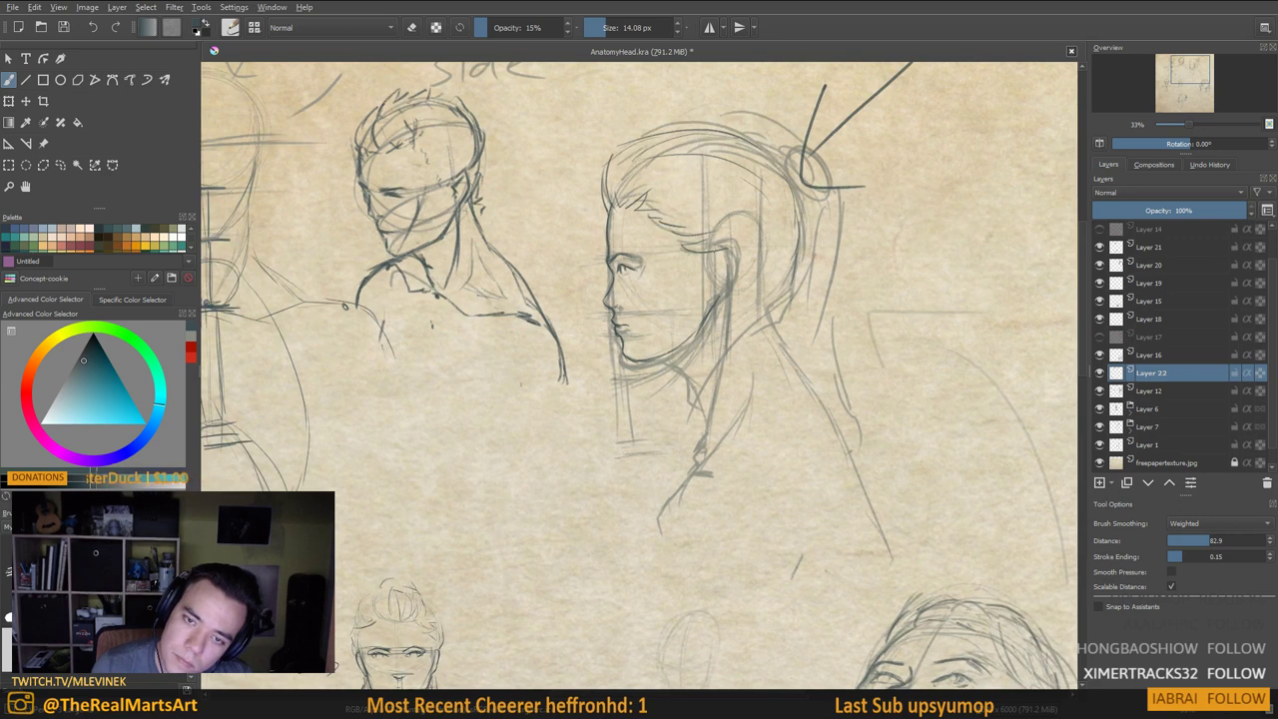
# Darken the large profile's jaw corner and upper neck, and trace the hair contour down the back of the head to the nape
pyautogui.moveTo(713, 246)
pyautogui.mouseDown()
pyautogui.moveTo(737, 254)
pyautogui.moveTo(720, 296)
pyautogui.moveTo(712, 245)
pyautogui.moveTo(713, 299)
pyautogui.moveTo(658, 262)
pyautogui.moveTo(705, 303)
pyautogui.moveTo(656, 342)
pyautogui.mouseUp()
pyautogui.moveTo(705, 309); pyautogui.dragTo(653, 343)
pyautogui.moveTo(700, 310)
pyautogui.mouseDown()
pyautogui.moveTo(644, 346)
pyautogui.moveTo(681, 352)
pyautogui.moveTo(709, 379)
pyautogui.mouseUp()
pyautogui.moveTo(760, 273)
pyautogui.mouseDown()
pyautogui.moveTo(754, 287)
pyautogui.moveTo(786, 338)
pyautogui.mouseUp()
pyautogui.moveTo(787, 177)
pyautogui.mouseDown()
pyautogui.moveTo(759, 280)
pyautogui.moveTo(770, 283)
pyautogui.mouseUp()
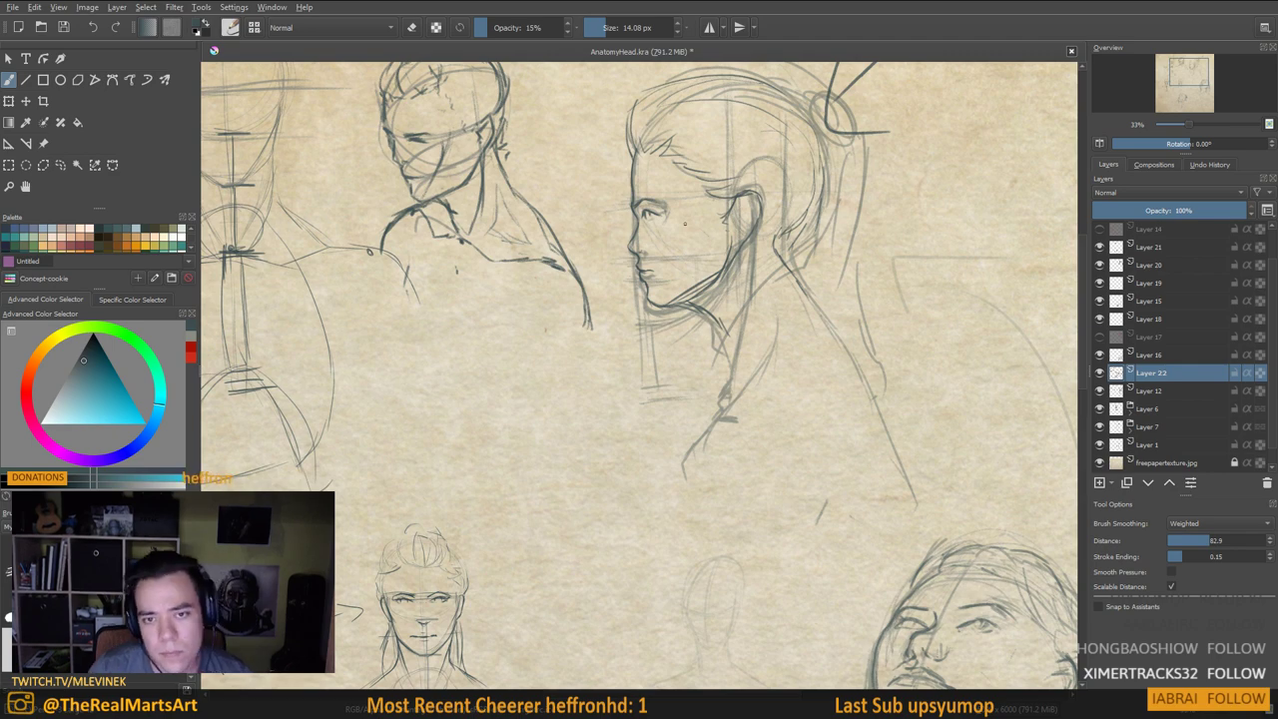
pyautogui.scroll(-2, 687, 224)
pyautogui.scroll(2, 698, 222)
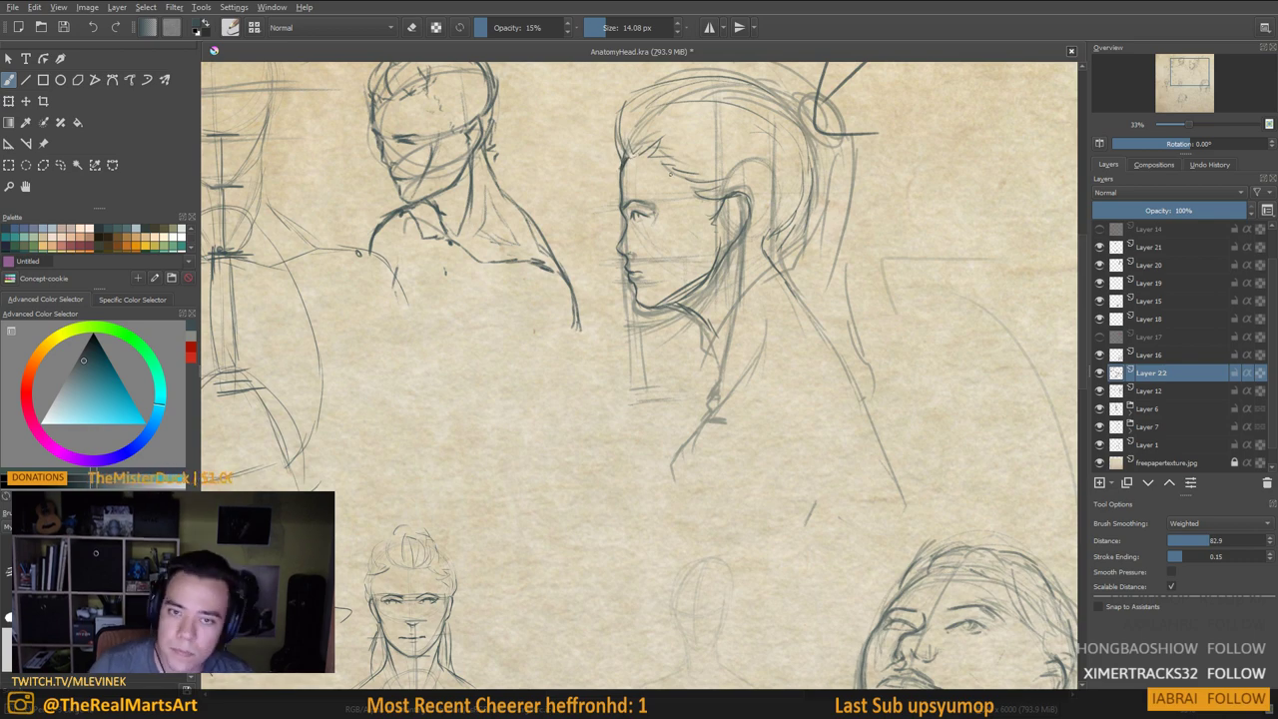
pyautogui.scroll(-3, 669, 172)
pyautogui.scroll(3, 683, 157)
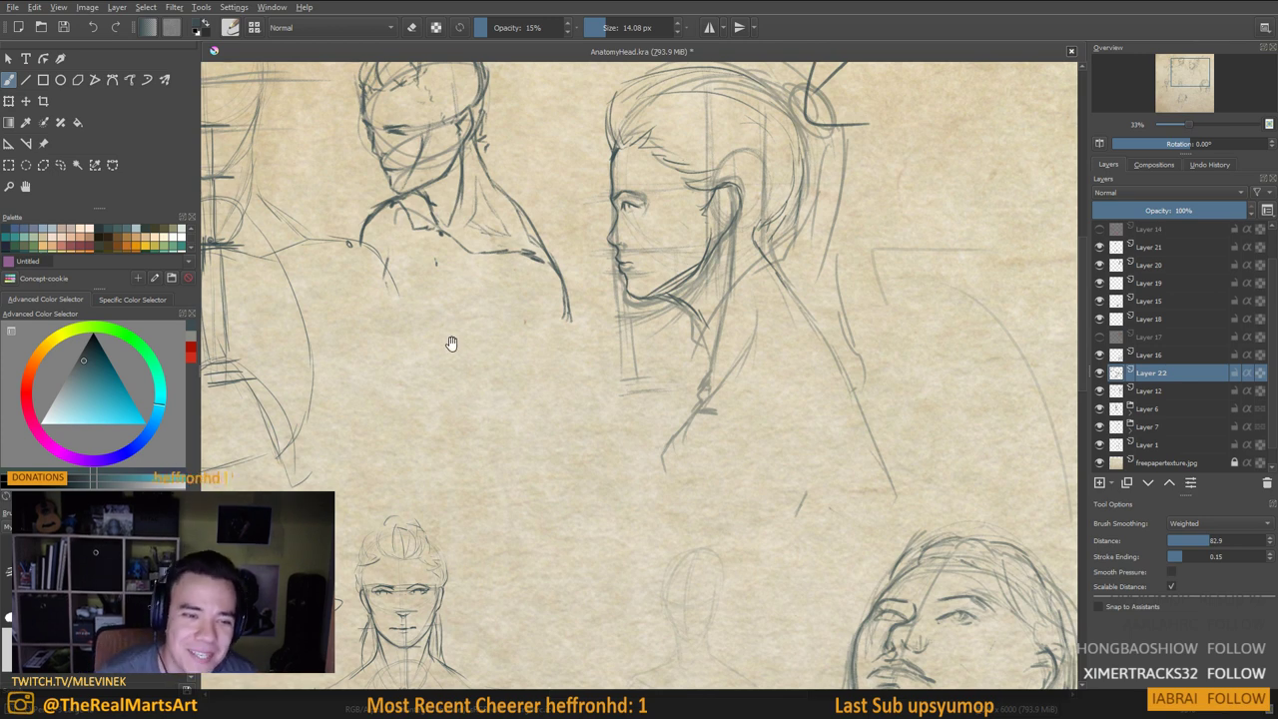
pyautogui.moveTo(452, 346); pyautogui.dragTo(579, 251)
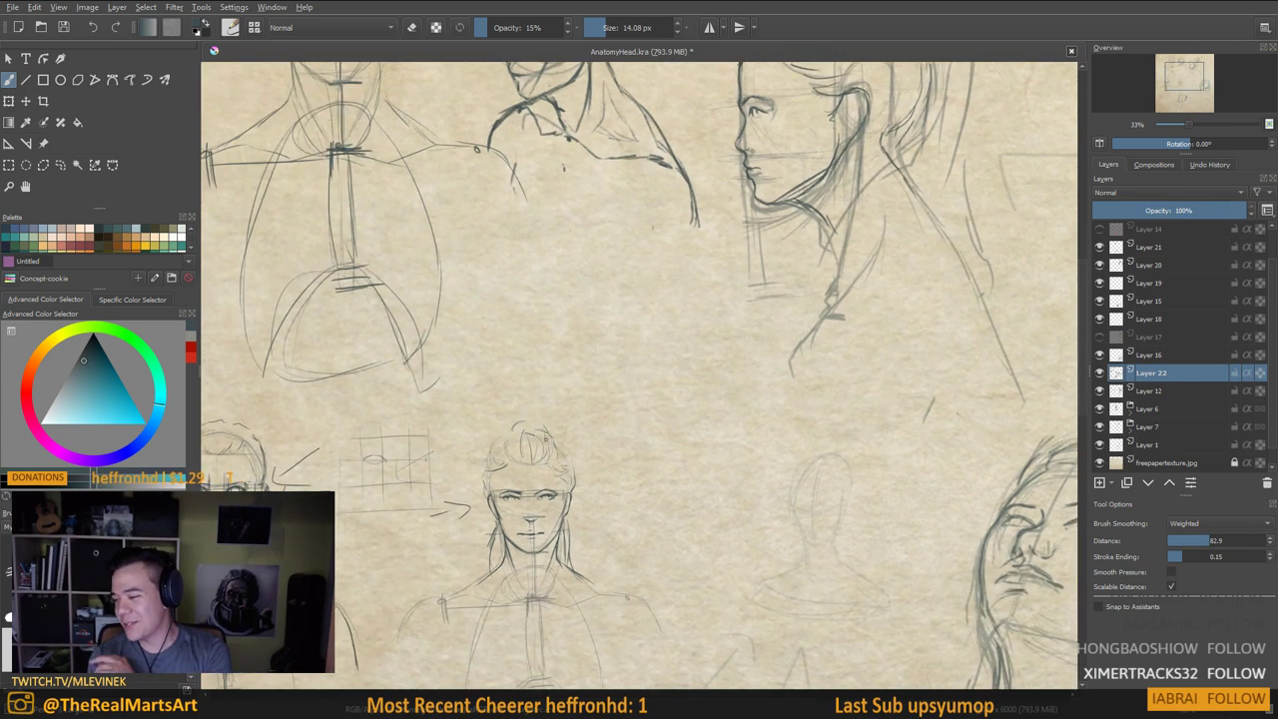
pyautogui.moveTo(603, 227); pyautogui.dragTo(630, 397)
pyautogui.moveTo(700, 472)
pyautogui.mouseDown()
pyautogui.moveTo(693, 334)
pyautogui.moveTo(681, 361)
pyautogui.moveTo(717, 459)
pyautogui.moveTo(758, 435)
pyautogui.mouseUp()
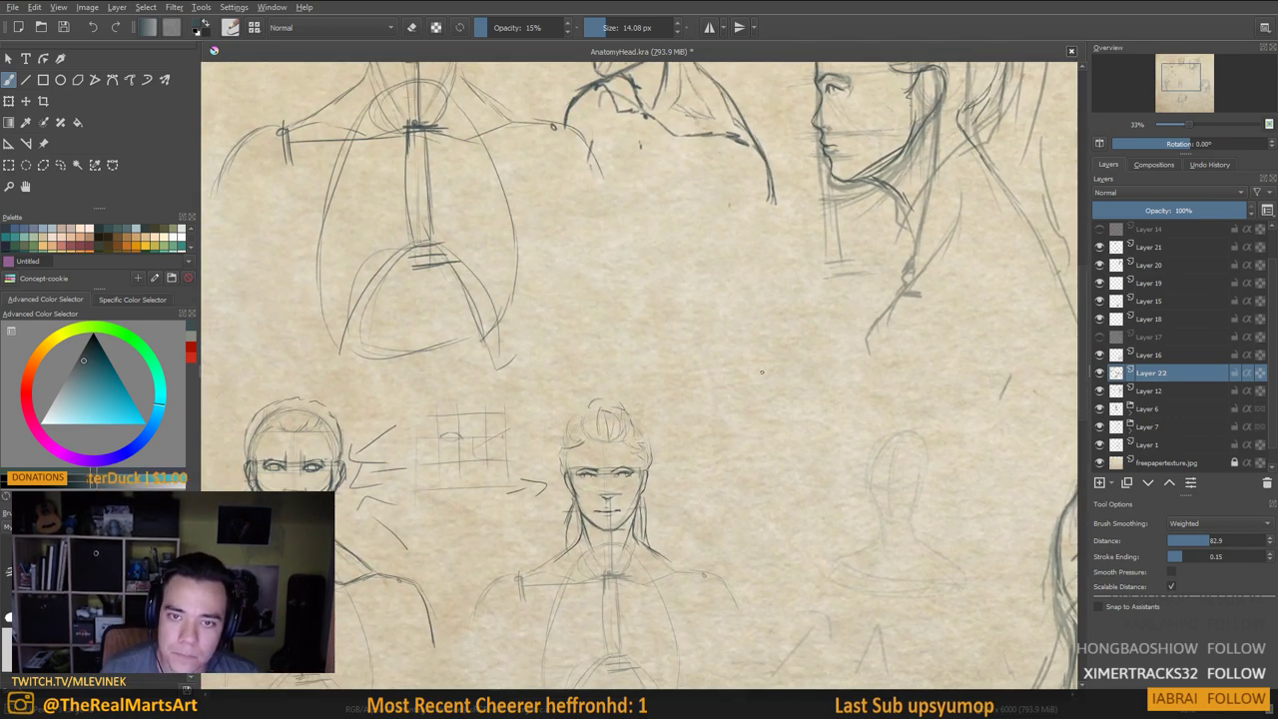
pyautogui.moveTo(684, 273); pyautogui.dragTo(586, 391)
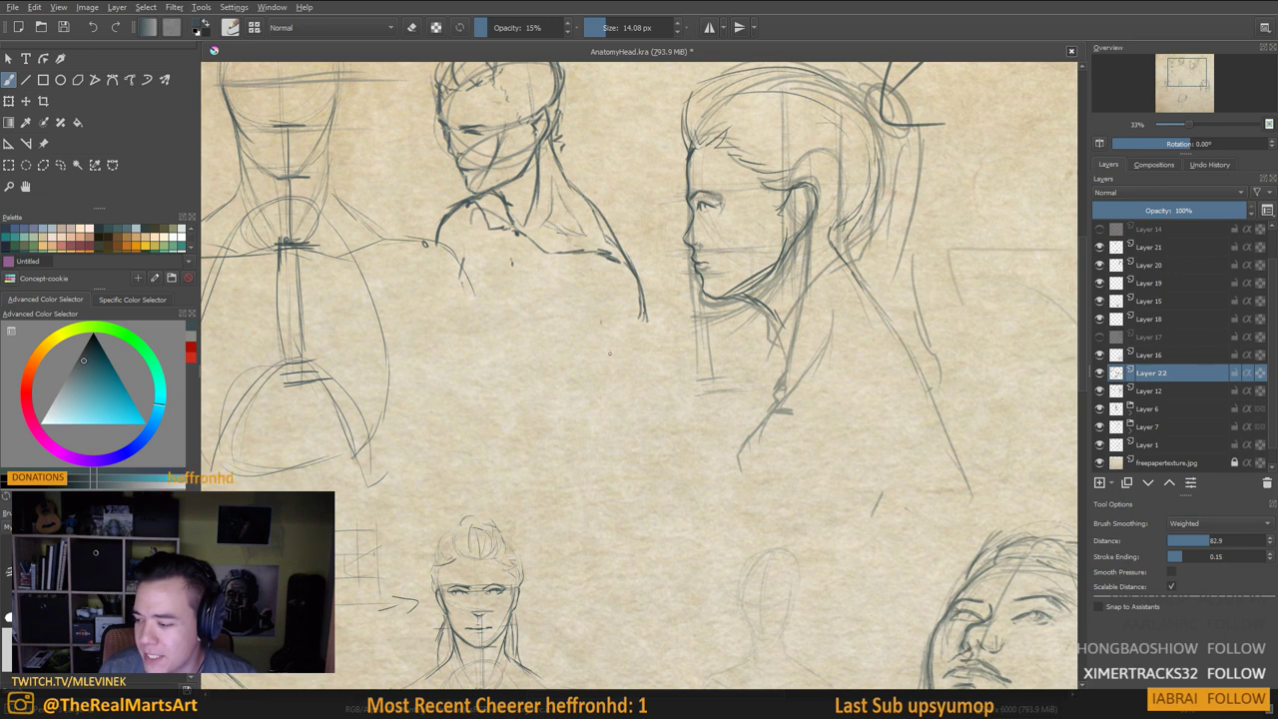
pyautogui.moveTo(609, 353); pyautogui.dragTo(583, 482)
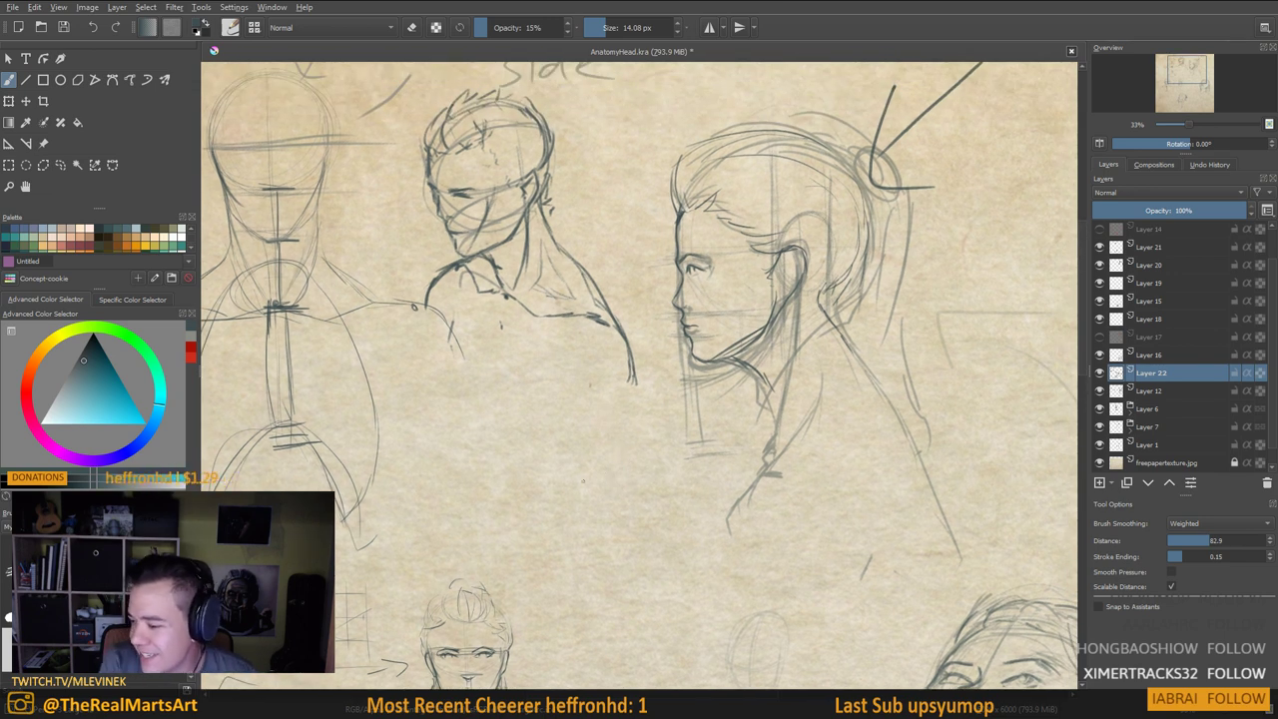
pyautogui.moveTo(855, 378); pyautogui.dragTo(751, 370)
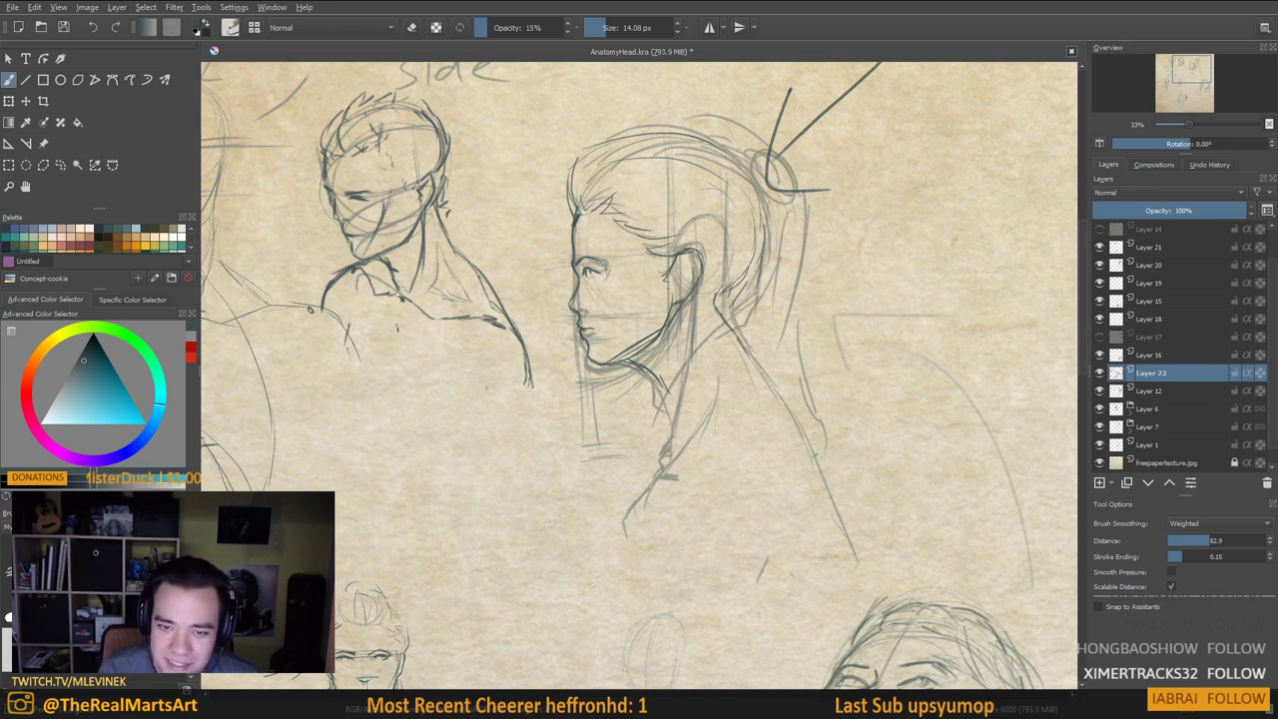
# Add dark strokes inside the large profile's ear and shade the neck just below the jawline
pyautogui.moveTo(689, 259); pyautogui.dragTo(687, 297)
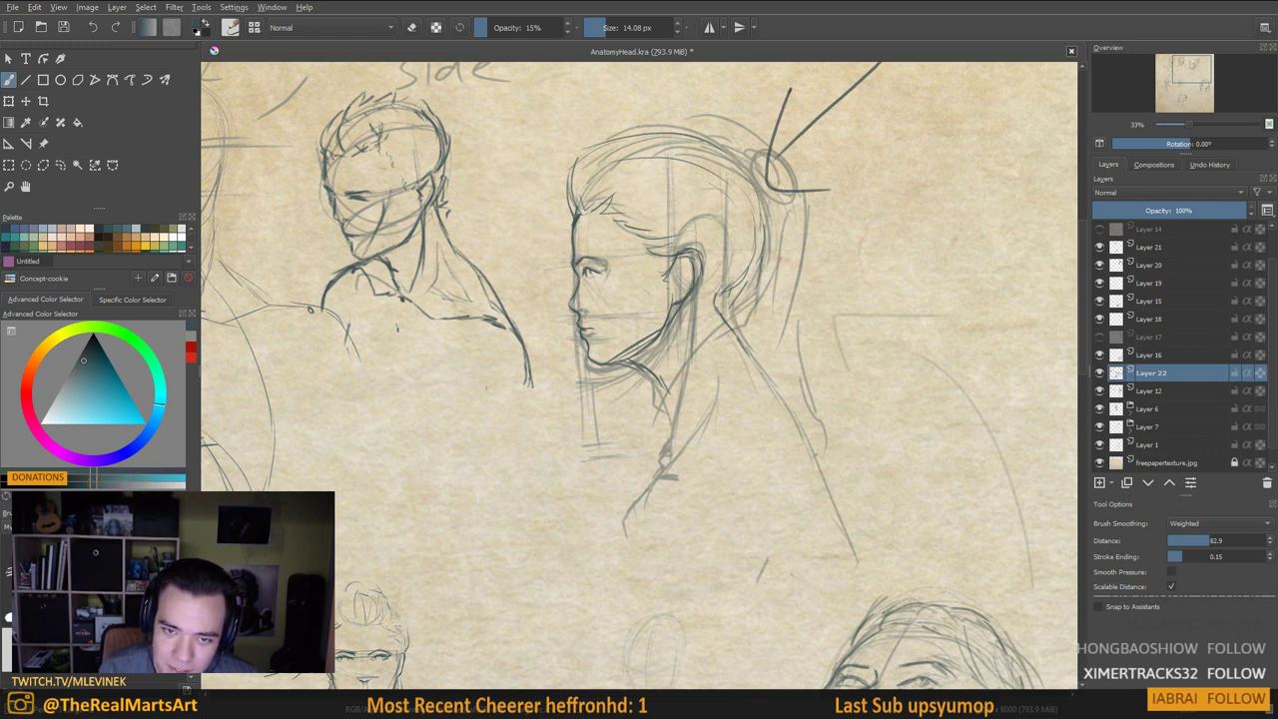
pyautogui.moveTo(685, 262); pyautogui.dragTo(691, 268)
pyautogui.moveTo(655, 367); pyautogui.dragTo(719, 303)
pyautogui.scroll(-4, 699, 302)
pyautogui.scroll(2, 707, 310)
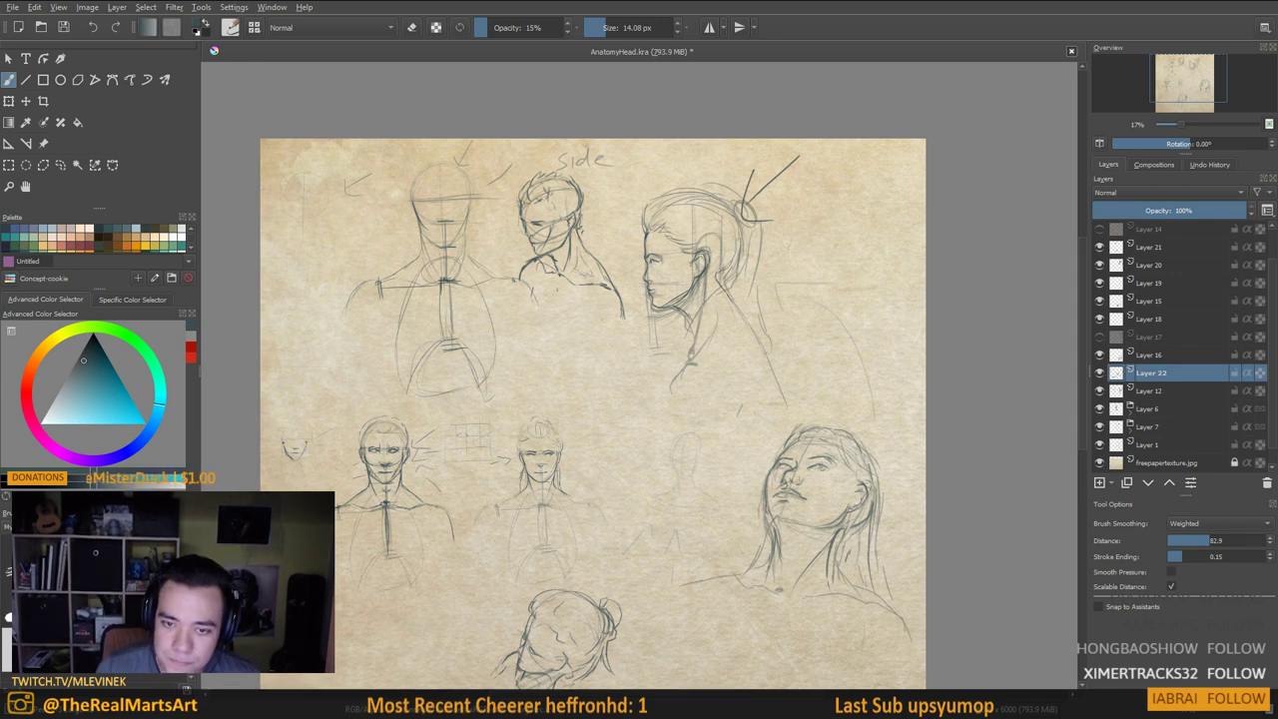
pyautogui.moveTo(701, 308); pyautogui.dragTo(683, 340)
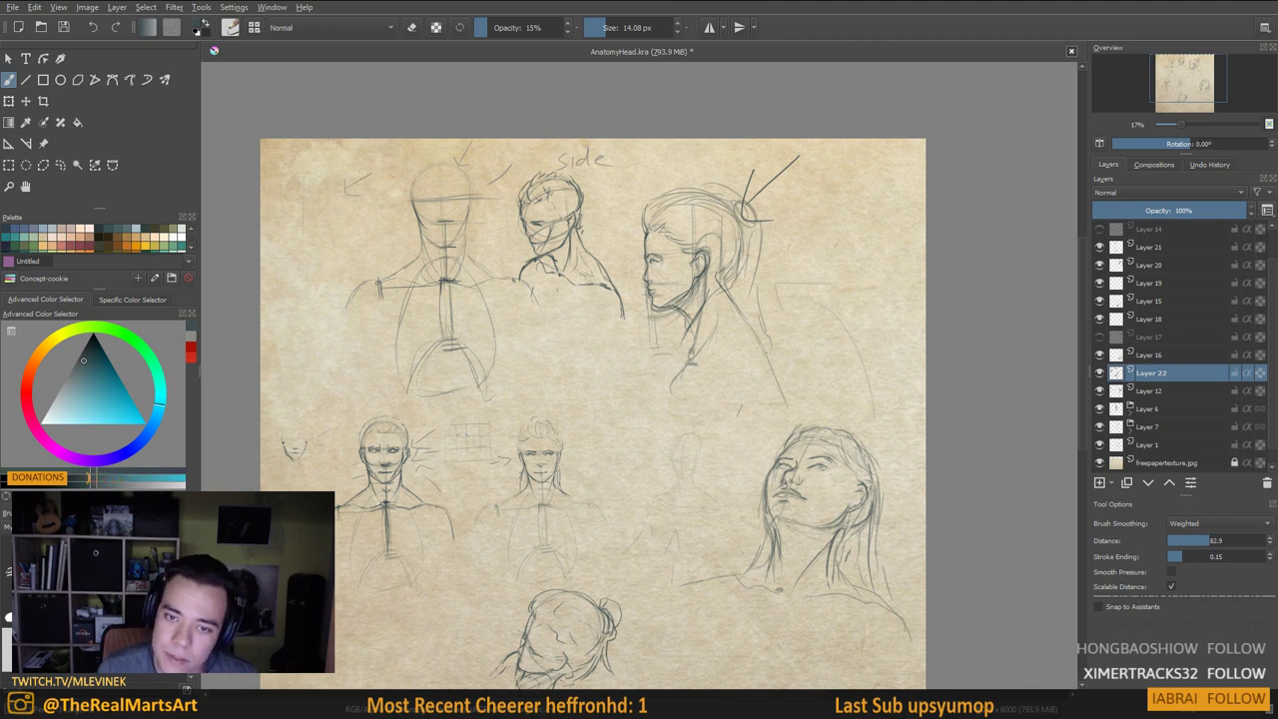
pyautogui.scroll(2, 679, 283)
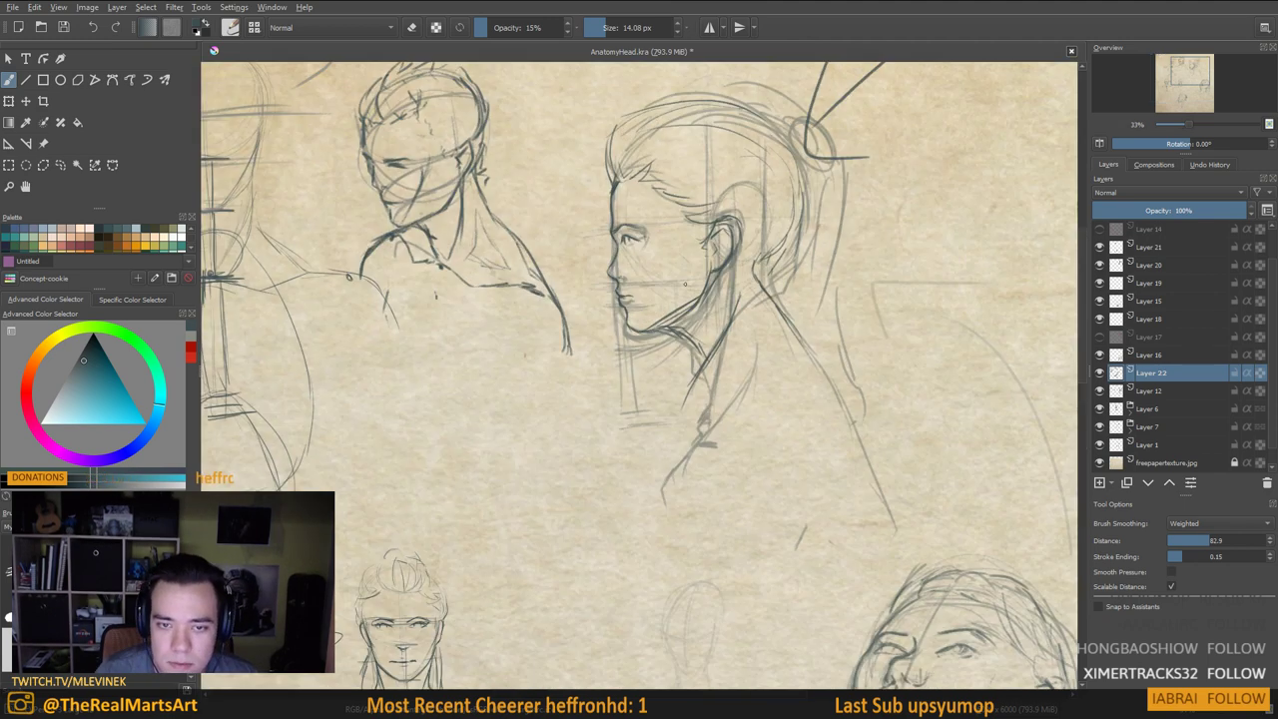
pyautogui.moveTo(584, 278)
pyautogui.mouseDown()
pyautogui.moveTo(587, 334)
pyautogui.moveTo(650, 300)
pyautogui.mouseUp()
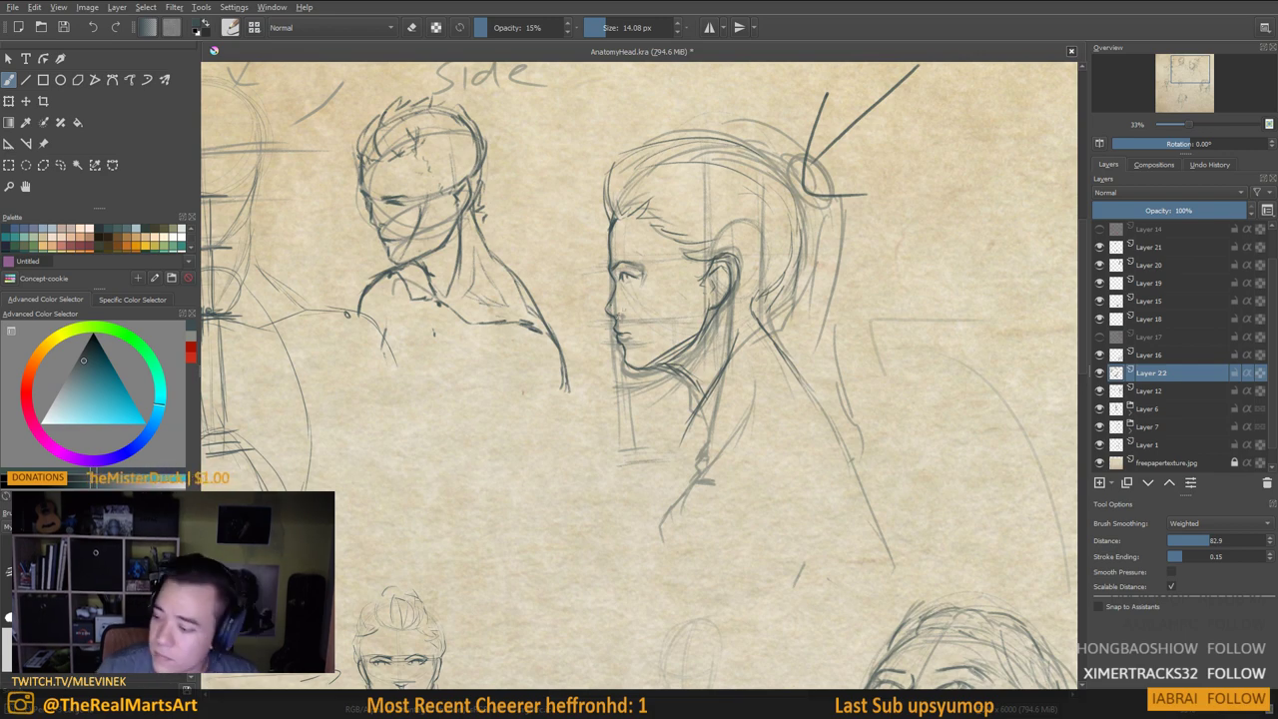
pyautogui.scroll(-2, 620, 318)
pyautogui.moveTo(651, 329); pyautogui.dragTo(751, 231)
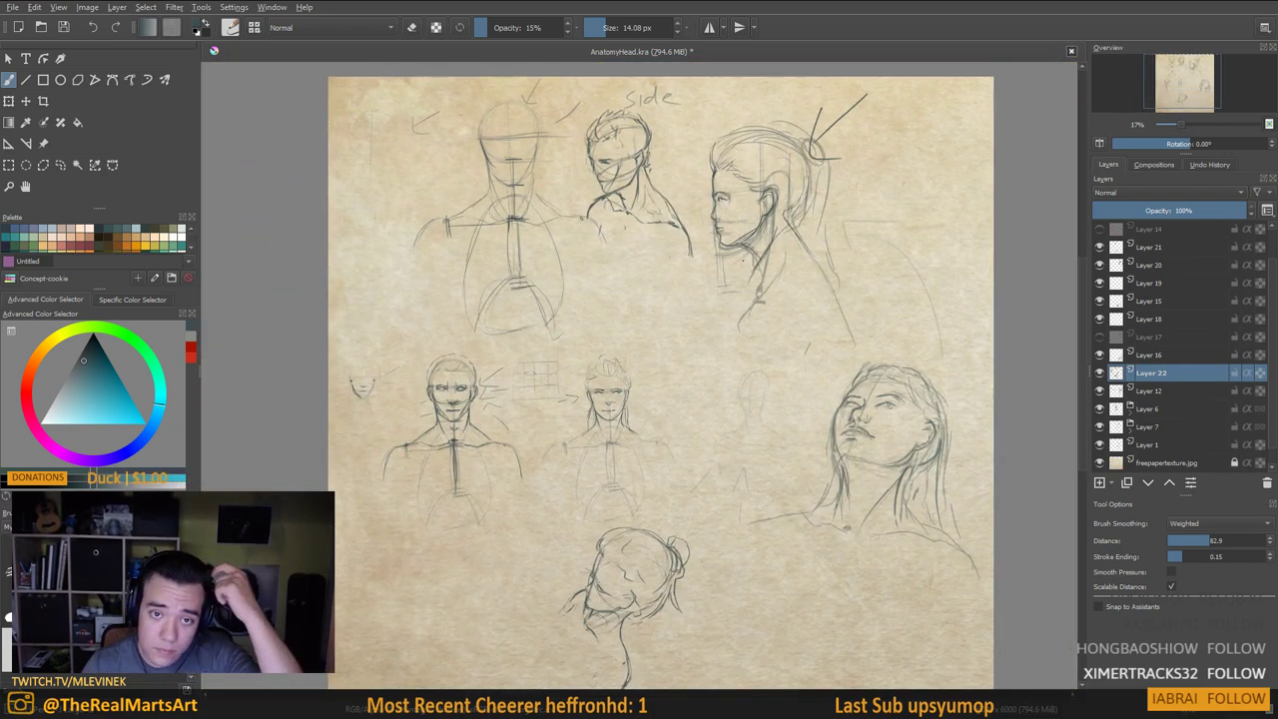
pyautogui.moveTo(727, 451); pyautogui.dragTo(730, 333)
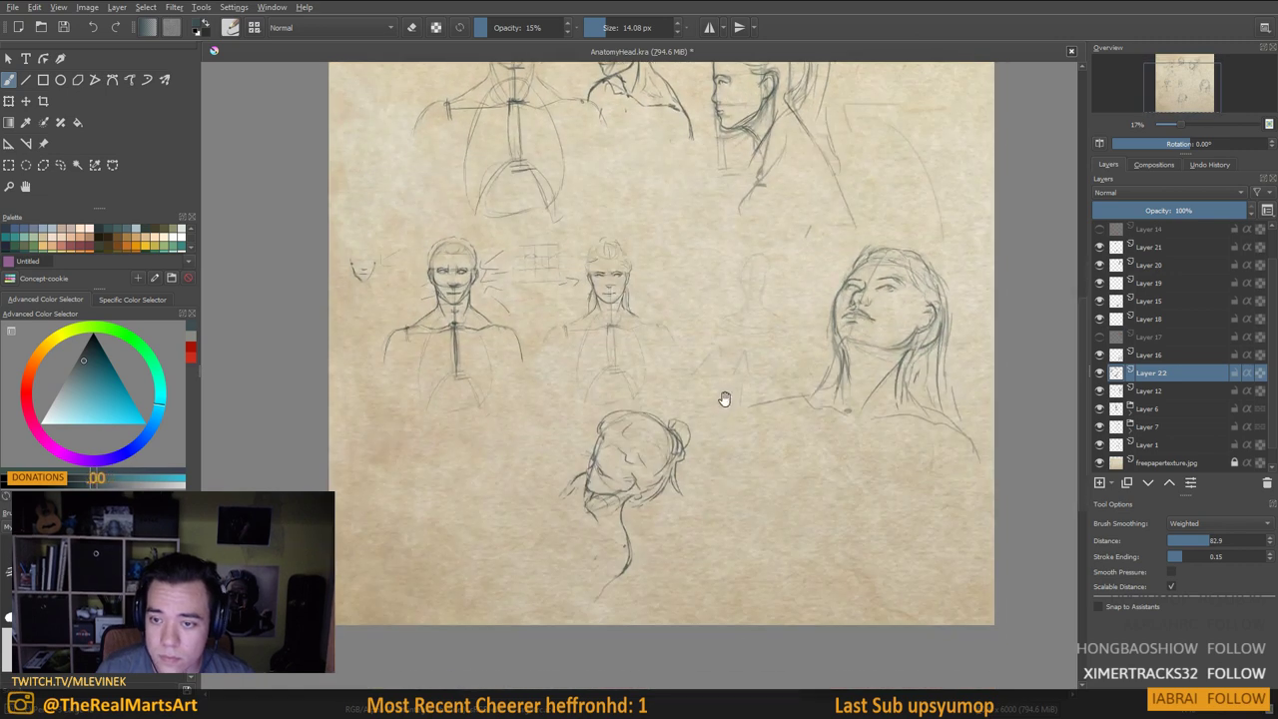
pyautogui.scroll(3, 671, 513)
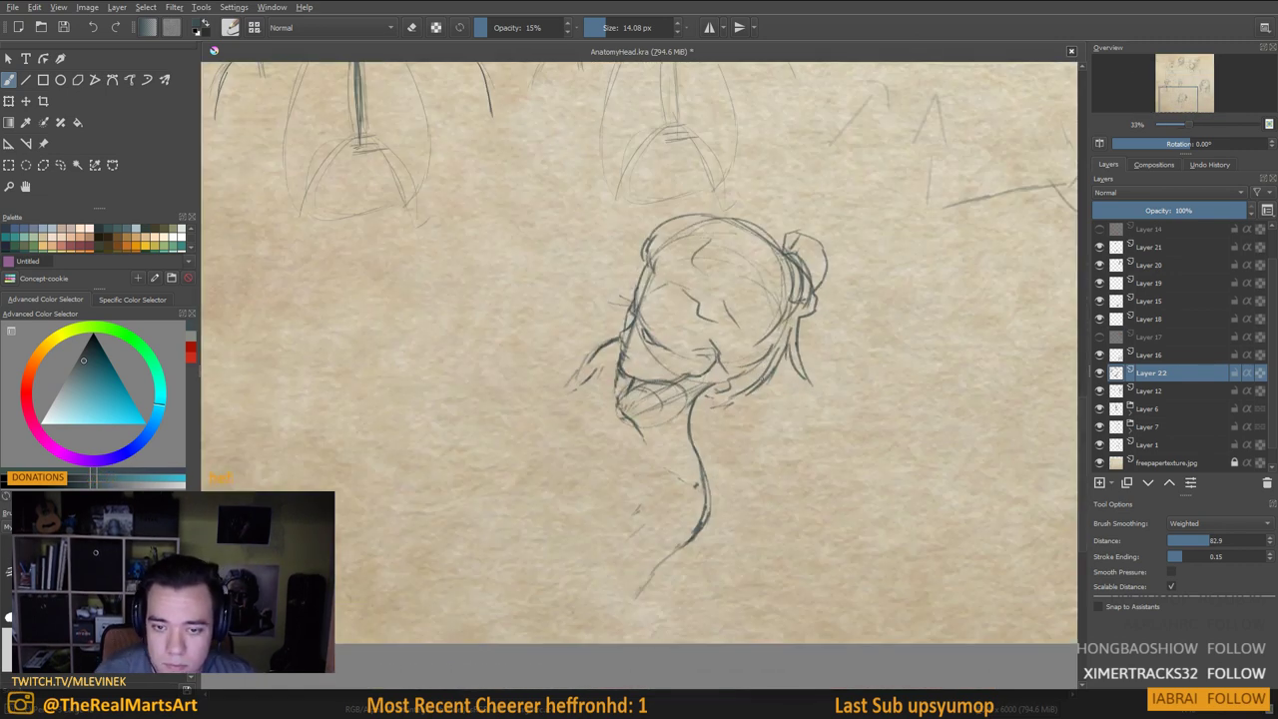
pyautogui.moveTo(529, 463); pyautogui.dragTo(717, 432)
pyautogui.moveTo(685, 229)
pyautogui.mouseDown()
pyautogui.moveTo(600, 254)
pyautogui.moveTo(655, 238)
pyautogui.moveTo(568, 322)
pyautogui.mouseUp()
pyautogui.moveTo(639, 226)
pyautogui.mouseDown()
pyautogui.moveTo(566, 296)
pyautogui.moveTo(697, 272)
pyautogui.moveTo(561, 283)
pyautogui.moveTo(697, 333)
pyautogui.mouseUp()
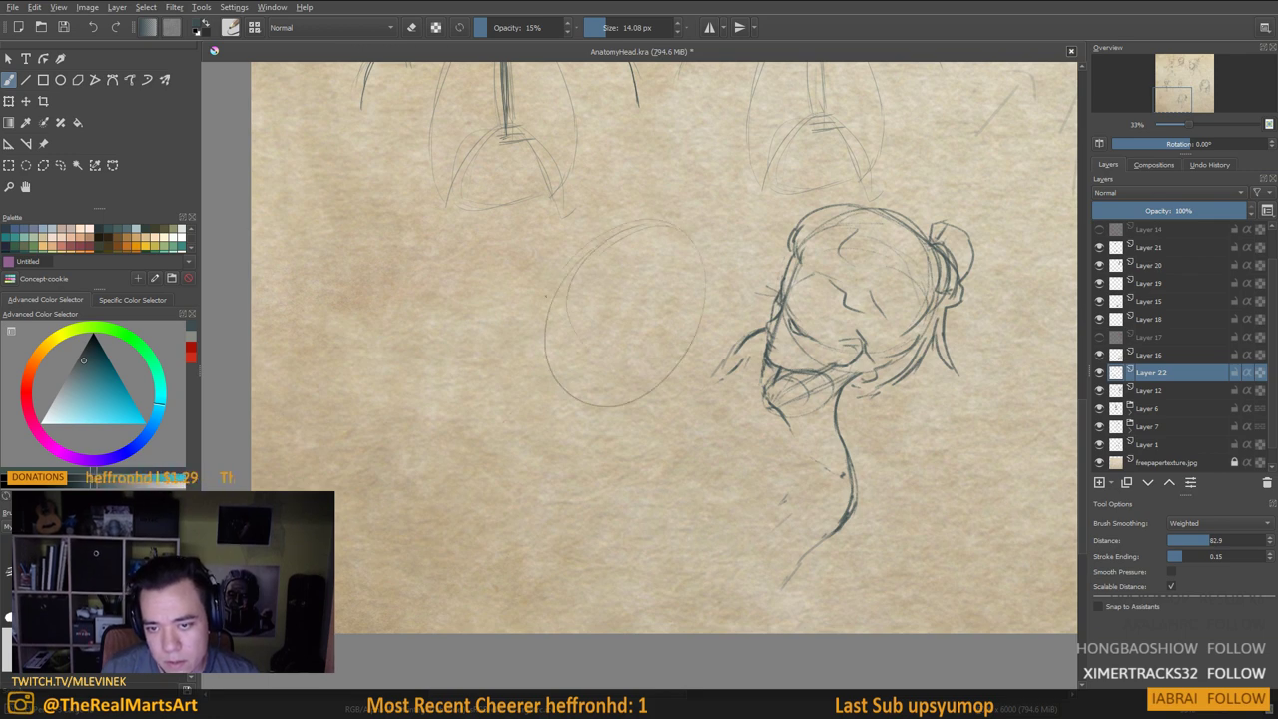
pyautogui.moveTo(592, 245)
pyautogui.mouseDown()
pyautogui.moveTo(649, 228)
pyautogui.moveTo(560, 327)
pyautogui.mouseUp()
pyautogui.hotkey('ctrl', 'z')
pyautogui.hotkey('ctrl', 'z')
pyautogui.hotkey('ctrl', 'z')
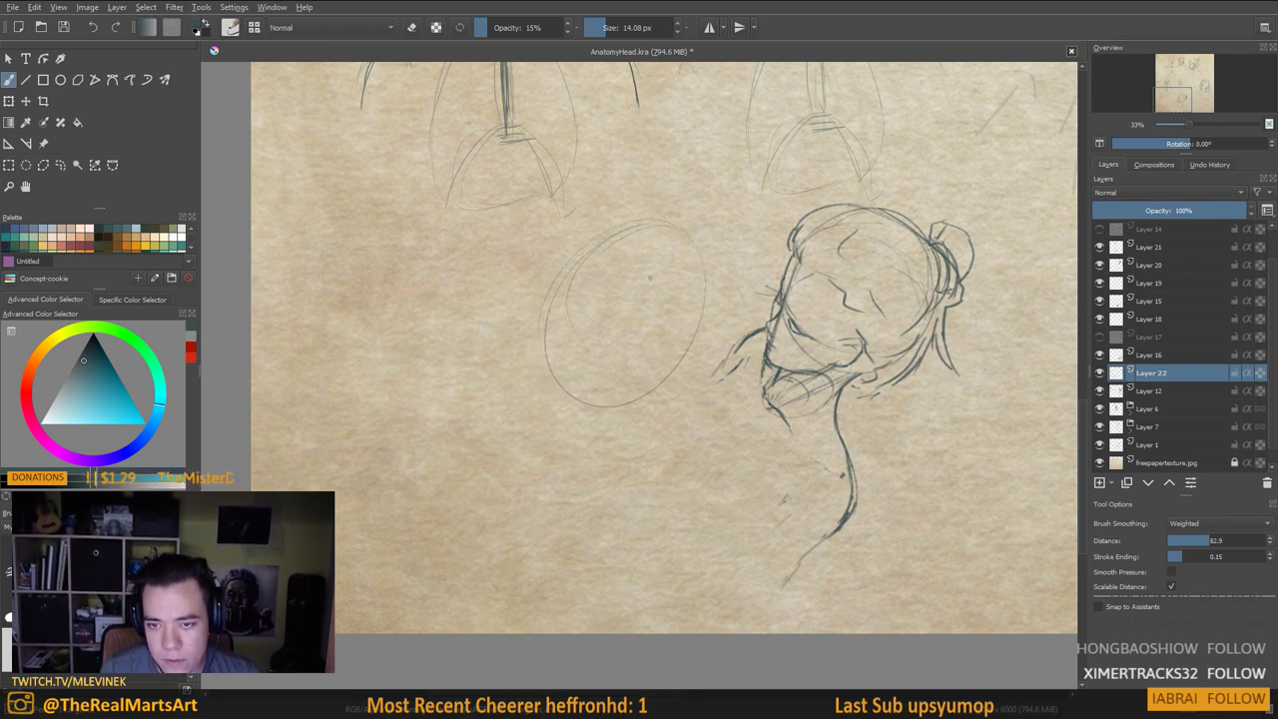
# Sketch a light tilted oval beside the bun head at the sheet's lower edge, with straight direction lines pointing toward both shapes
pyautogui.moveTo(633, 244)
pyautogui.mouseDown()
pyautogui.moveTo(561, 384)
pyautogui.moveTo(677, 338)
pyautogui.mouseUp()
pyautogui.moveTo(631, 244)
pyautogui.mouseDown()
pyautogui.moveTo(681, 272)
pyautogui.moveTo(619, 393)
pyautogui.mouseUp()
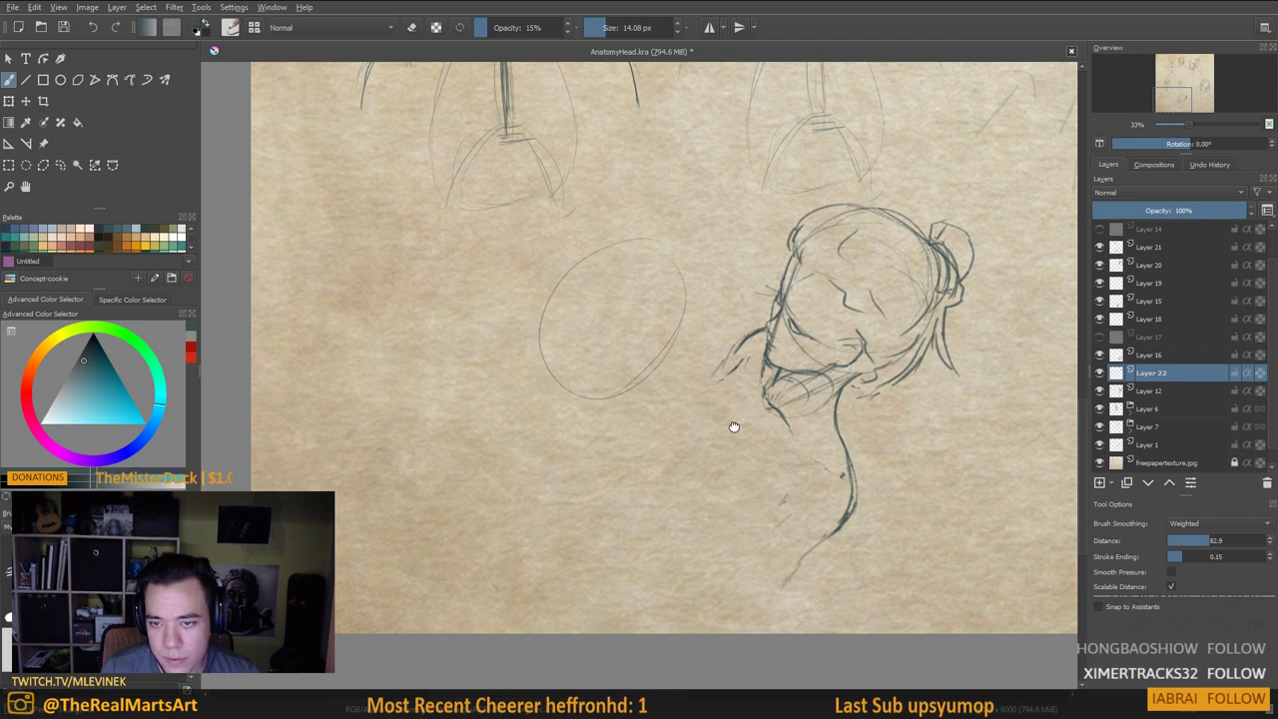
pyautogui.moveTo(734, 426); pyautogui.dragTo(682, 460)
pyautogui.moveTo(912, 146); pyautogui.dragTo(872, 242)
pyautogui.moveTo(769, 307); pyautogui.dragTo(823, 316)
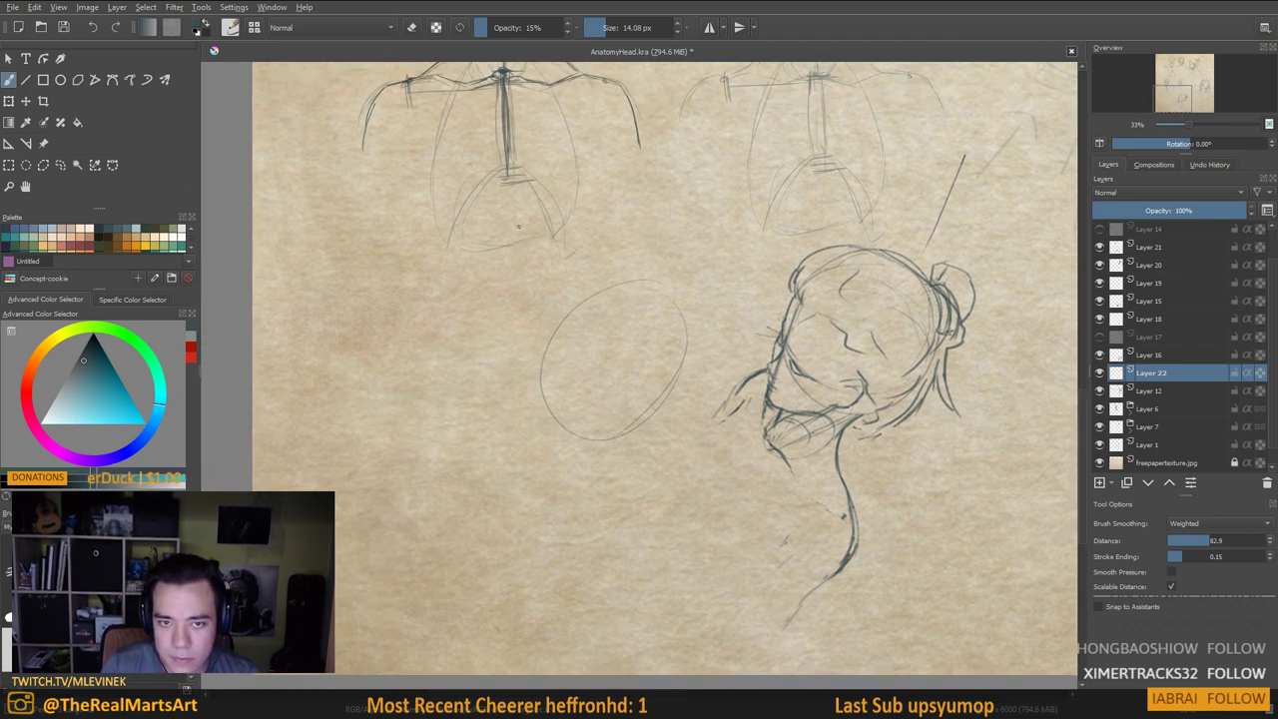
pyautogui.moveTo(483, 157); pyautogui.dragTo(555, 278)
pyautogui.moveTo(561, 468); pyautogui.dragTo(597, 450)
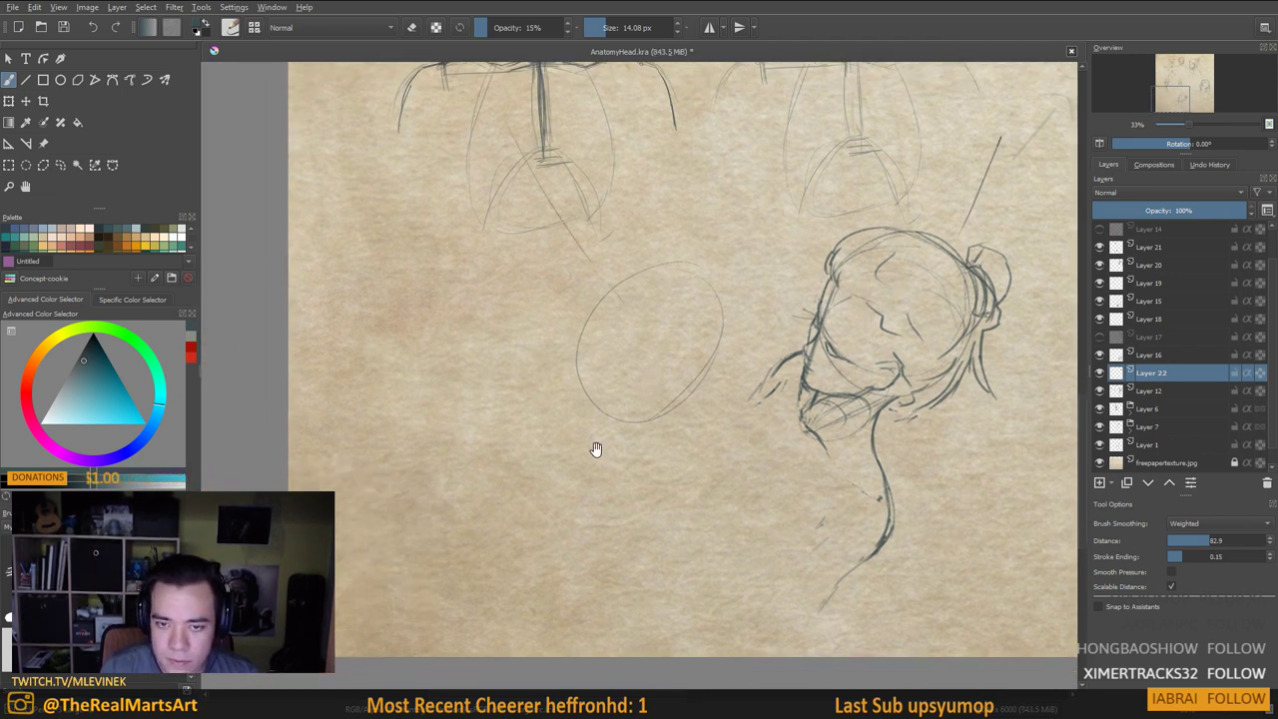
pyautogui.moveTo(605, 353); pyautogui.dragTo(615, 340)
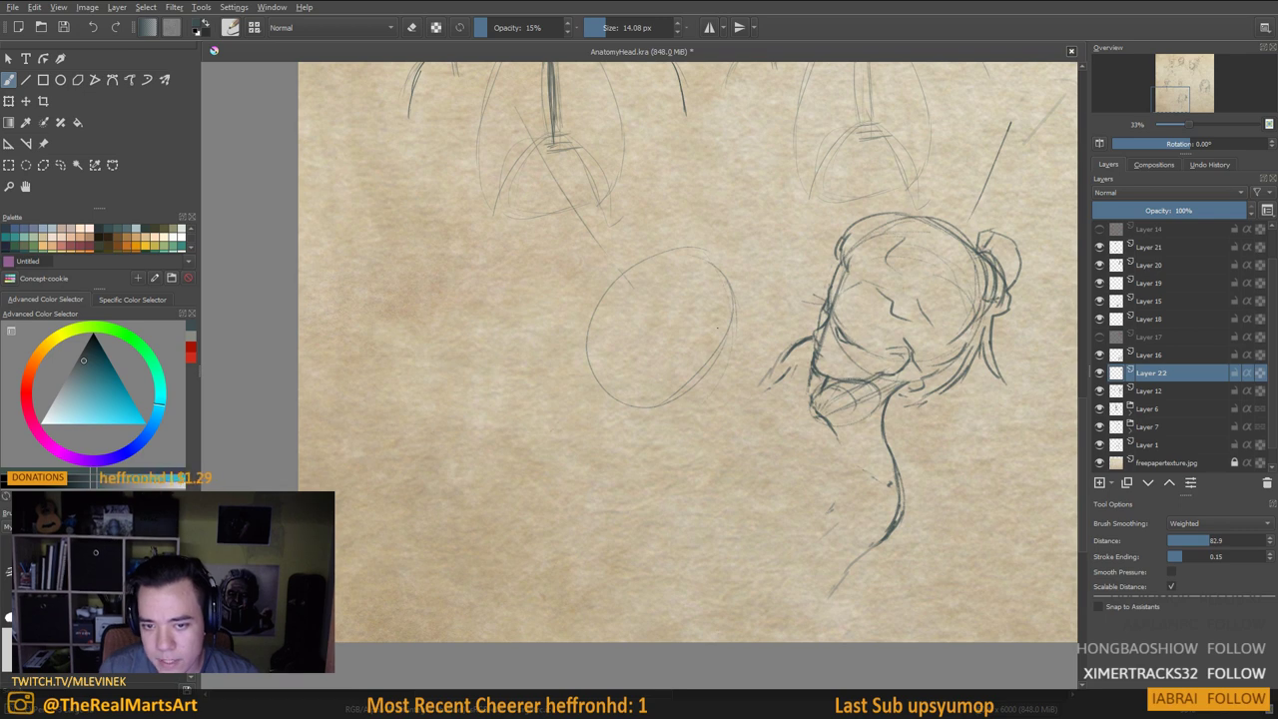
# Sketch extra contour lines along the tilted oval's right edge and a smaller tilted ellipse inside it
pyautogui.moveTo(733, 363)
pyautogui.mouseDown()
pyautogui.moveTo(705, 398)
pyautogui.moveTo(710, 387)
pyautogui.mouseUp()
pyautogui.moveTo(753, 349); pyautogui.dragTo(745, 311)
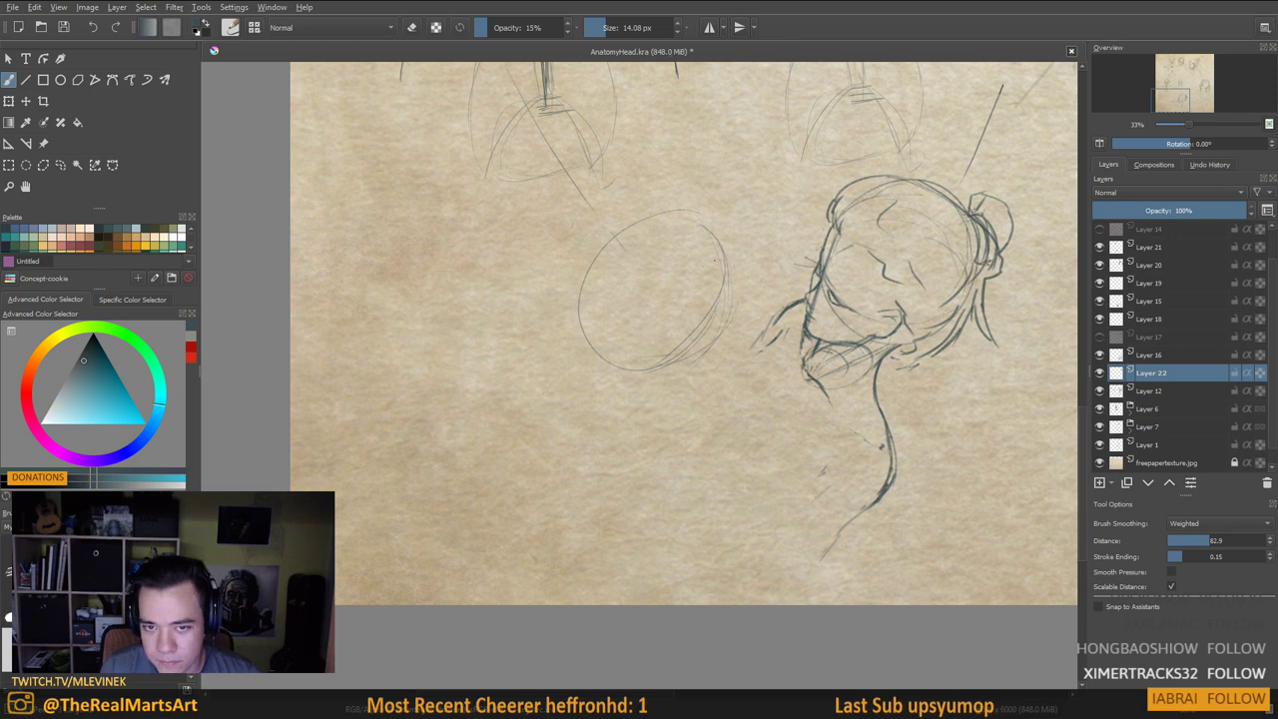
pyautogui.moveTo(667, 255)
pyautogui.mouseDown()
pyautogui.moveTo(623, 320)
pyautogui.moveTo(641, 269)
pyautogui.moveTo(584, 328)
pyautogui.mouseUp()
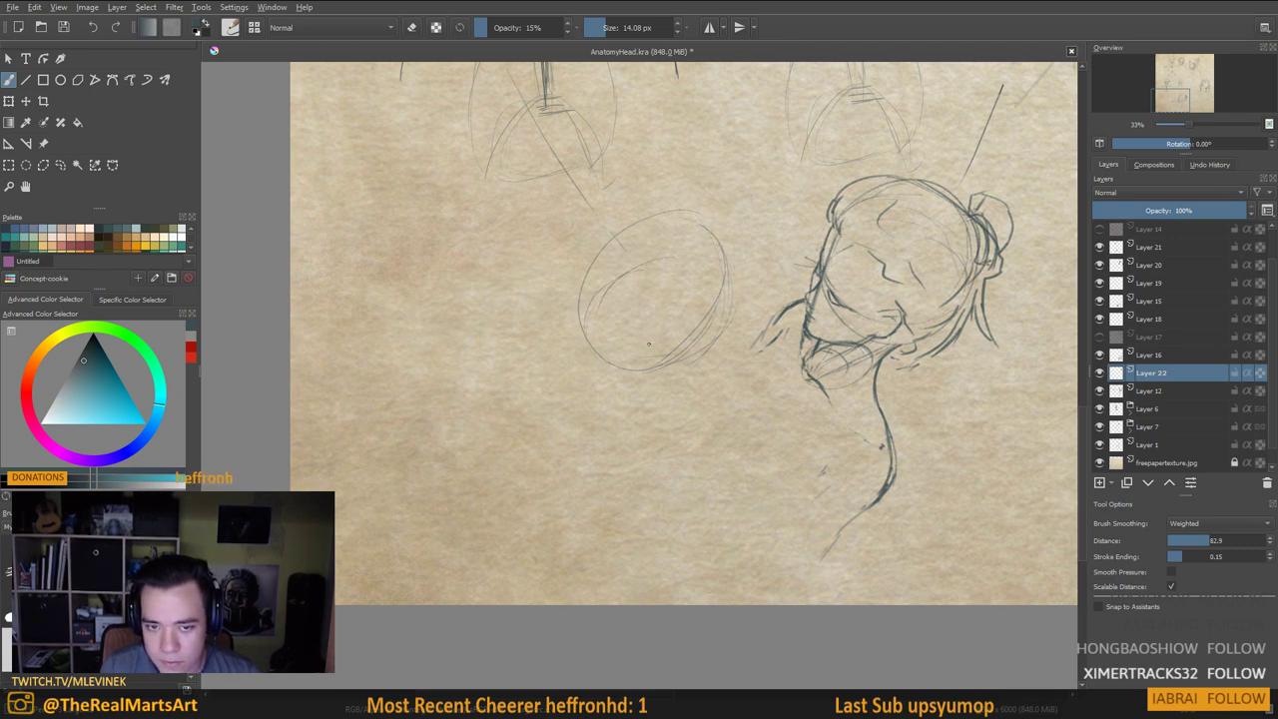
pyautogui.moveTo(727, 282); pyautogui.dragTo(675, 346)
pyautogui.moveTo(729, 310)
pyautogui.mouseDown()
pyautogui.moveTo(665, 353)
pyautogui.moveTo(604, 349)
pyautogui.mouseUp()
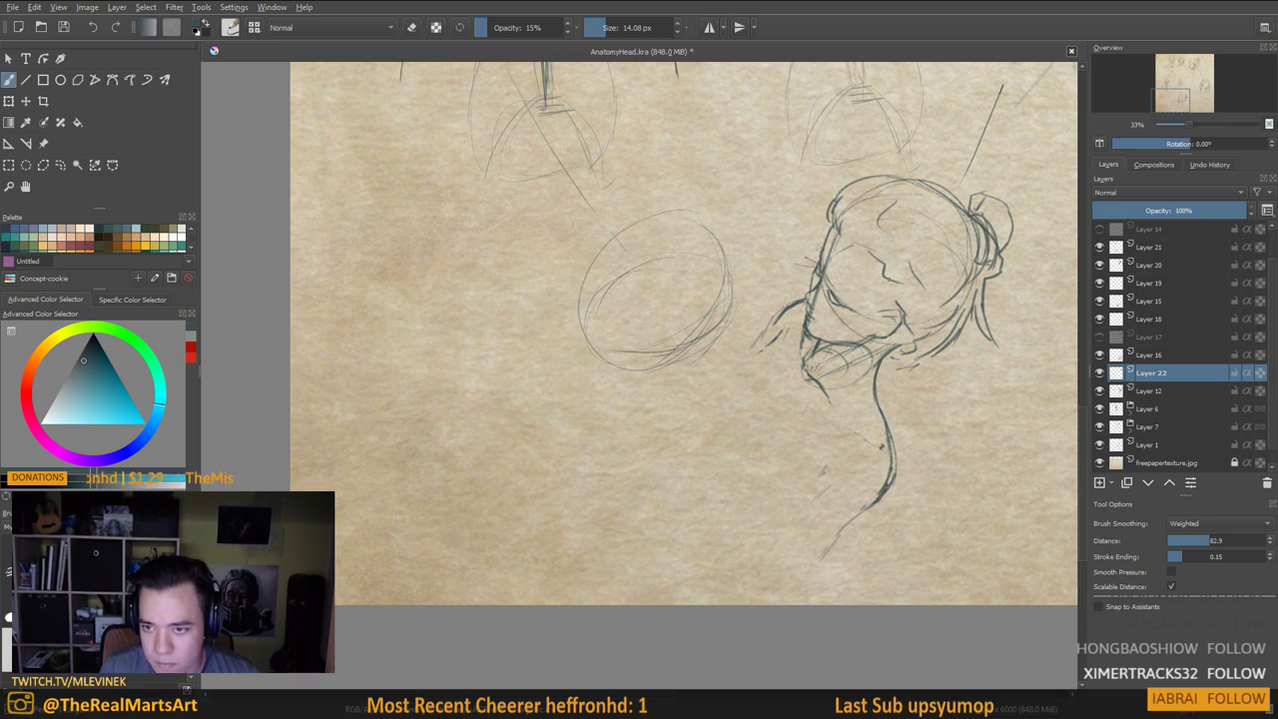
# Darken the tilted oval's outline and its inner ellipse with a 16.19 px brush, redoing one outline stroke
pyautogui.moveTo(686, 211); pyautogui.dragTo(723, 341)
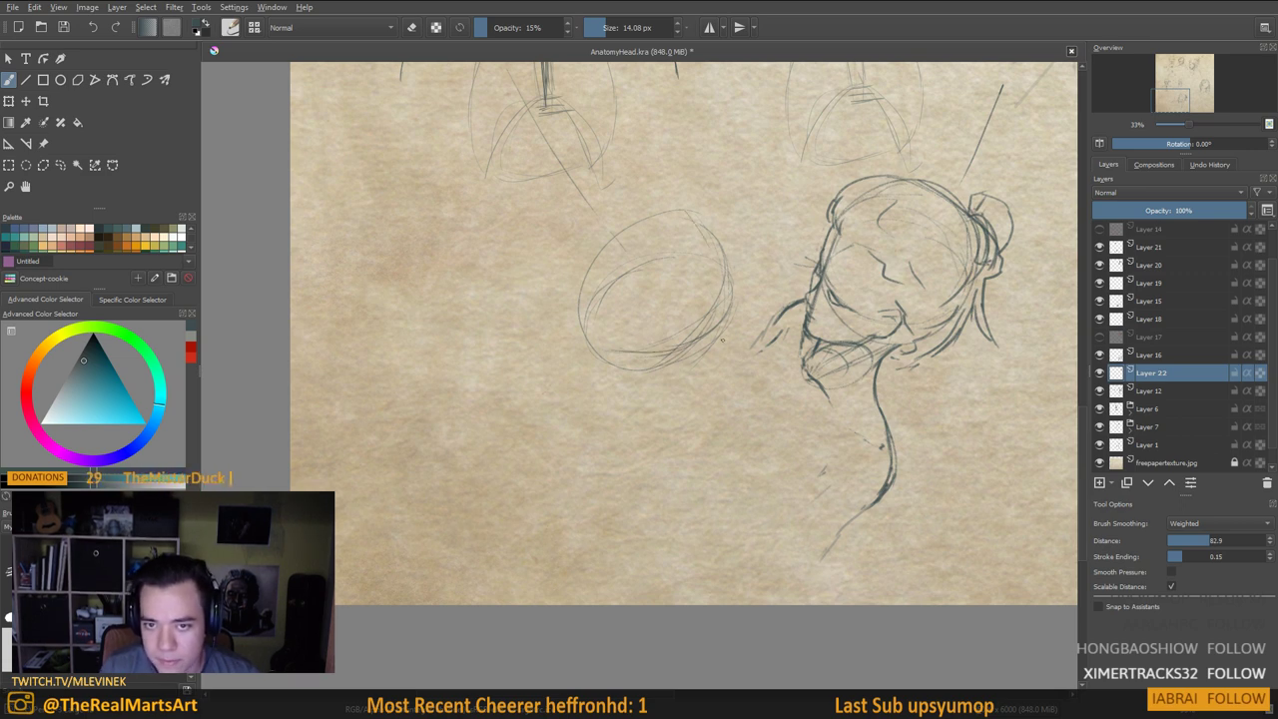
pyautogui.moveTo(641, 276); pyautogui.dragTo(646, 276)
pyautogui.moveTo(684, 212)
pyautogui.mouseDown()
pyautogui.moveTo(724, 262)
pyautogui.moveTo(728, 337)
pyautogui.mouseUp()
pyautogui.moveTo(711, 208)
pyautogui.mouseDown()
pyautogui.moveTo(577, 258)
pyautogui.moveTo(561, 367)
pyautogui.mouseUp()
pyautogui.hotkey('ctrl', 'z')
pyautogui.moveTo(690, 208)
pyautogui.mouseDown()
pyautogui.moveTo(594, 262)
pyautogui.moveTo(581, 350)
pyautogui.moveTo(649, 375)
pyautogui.moveTo(703, 361)
pyautogui.moveTo(729, 325)
pyautogui.moveTo(684, 340)
pyautogui.mouseUp()
pyautogui.moveTo(596, 348)
pyautogui.mouseDown()
pyautogui.moveTo(653, 358)
pyautogui.moveTo(709, 335)
pyautogui.mouseUp()
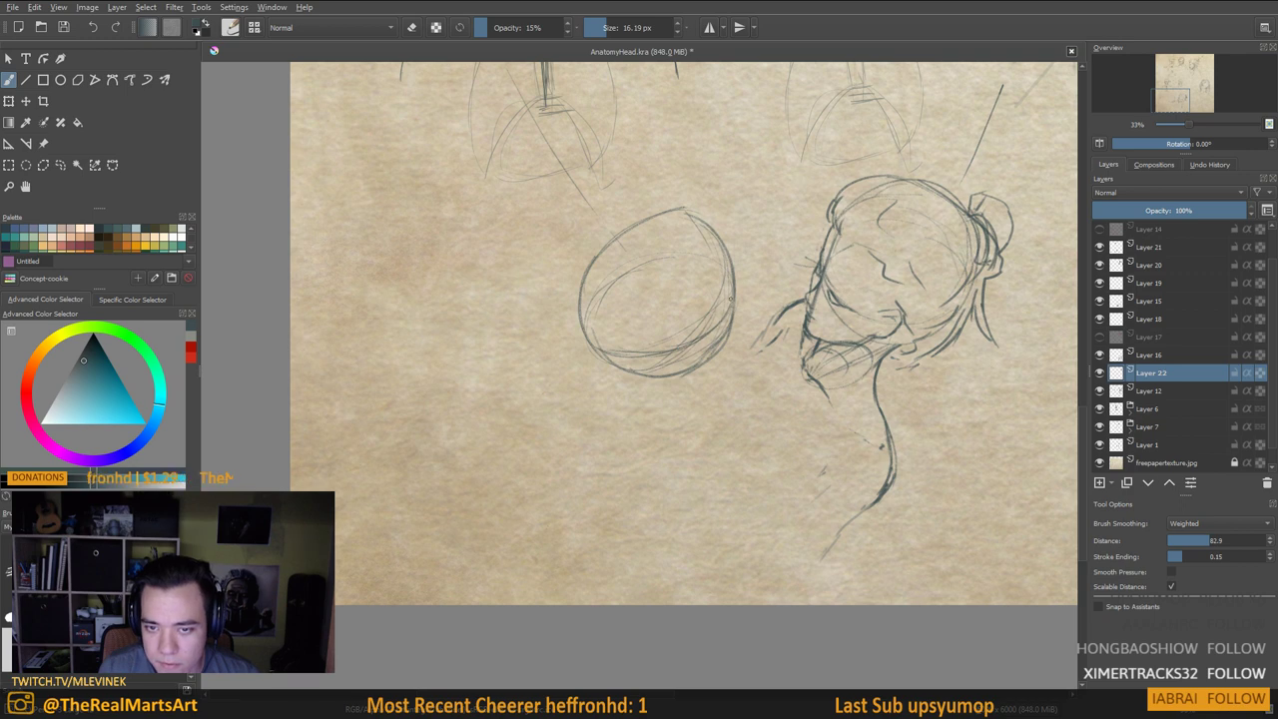
pyautogui.moveTo(712, 264)
pyautogui.mouseDown()
pyautogui.moveTo(663, 258)
pyautogui.moveTo(602, 282)
pyautogui.moveTo(595, 321)
pyautogui.mouseUp()
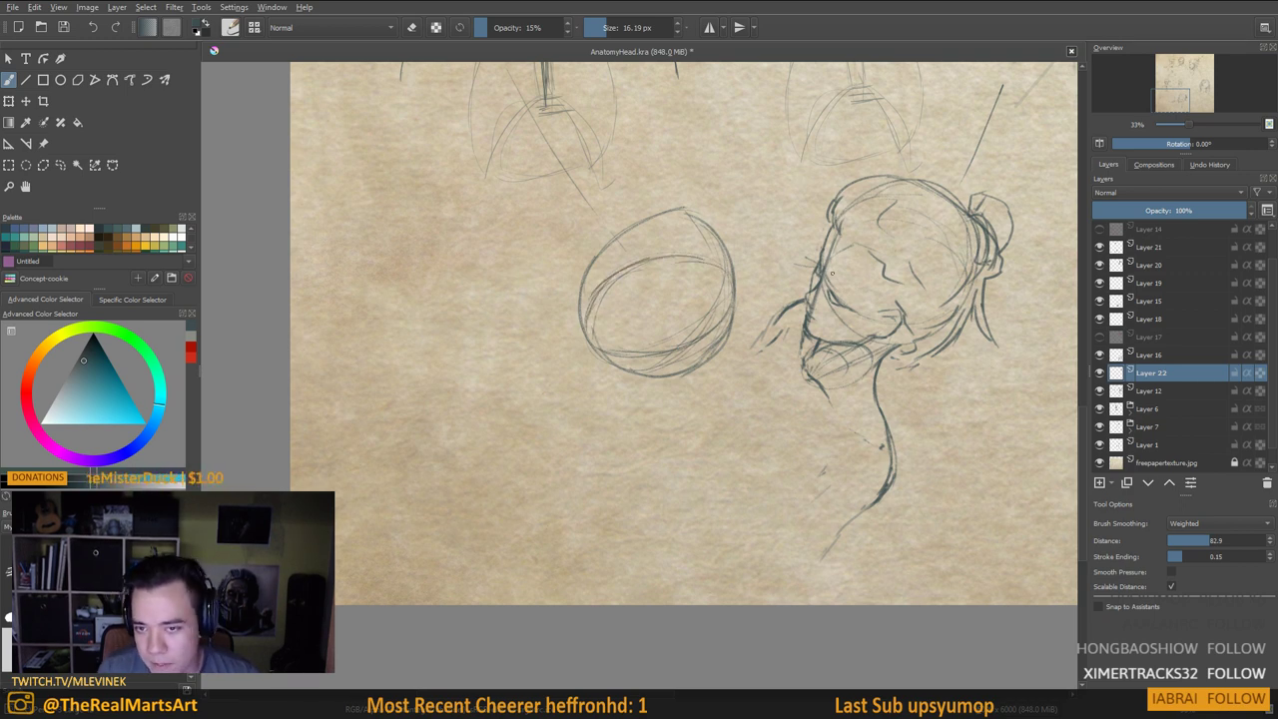
# Draw a dark vertical line against the oval's right side and reinforce it with short strokes where the two touch
pyautogui.moveTo(744, 283); pyautogui.dragTo(764, 277)
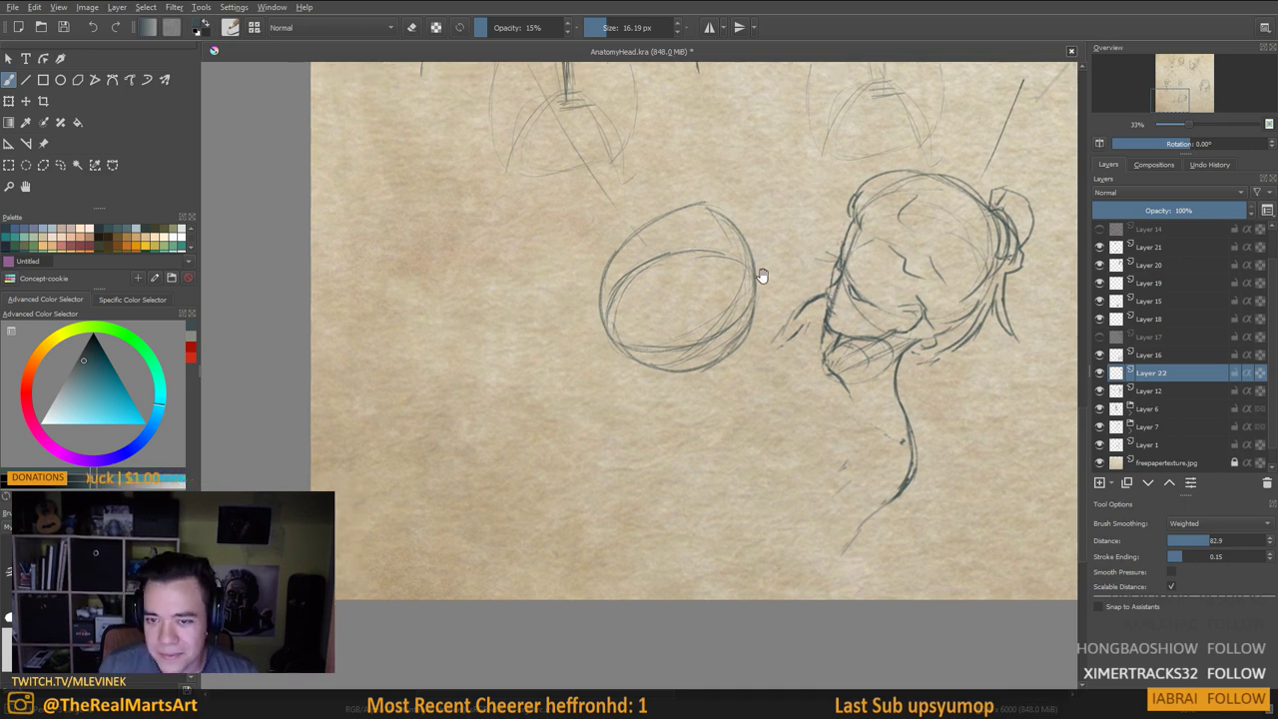
pyautogui.moveTo(752, 207); pyautogui.dragTo(757, 344)
pyautogui.moveTo(754, 271)
pyautogui.mouseDown()
pyautogui.moveTo(758, 374)
pyautogui.moveTo(724, 406)
pyautogui.mouseUp()
pyautogui.moveTo(662, 361); pyautogui.dragTo(664, 356)
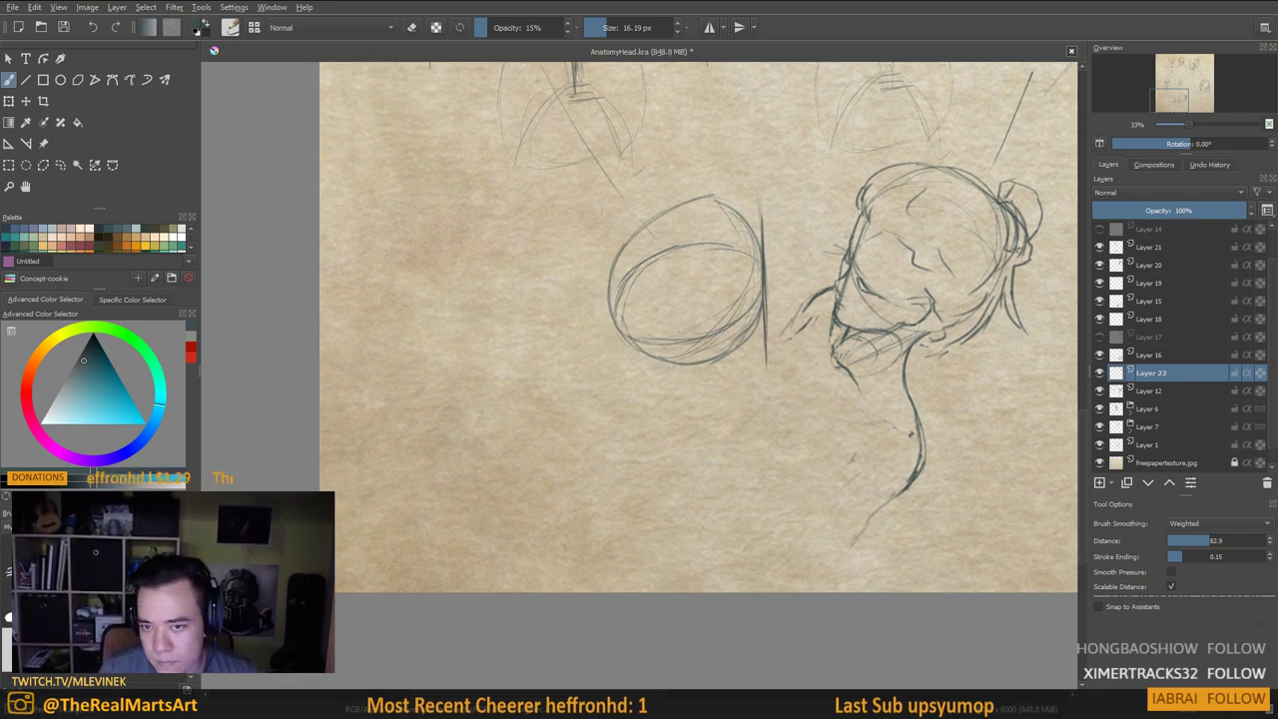
pyautogui.moveTo(664, 356); pyautogui.dragTo(664, 357)
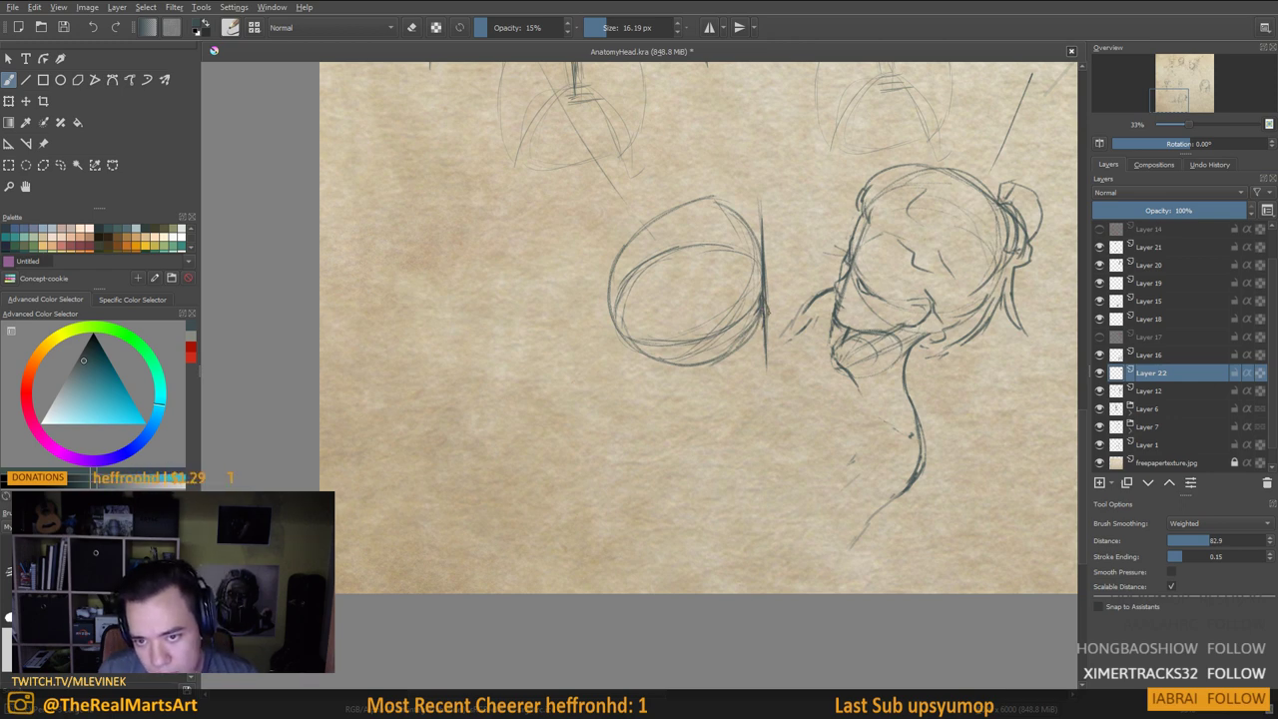
pyautogui.moveTo(758, 346); pyautogui.dragTo(760, 333)
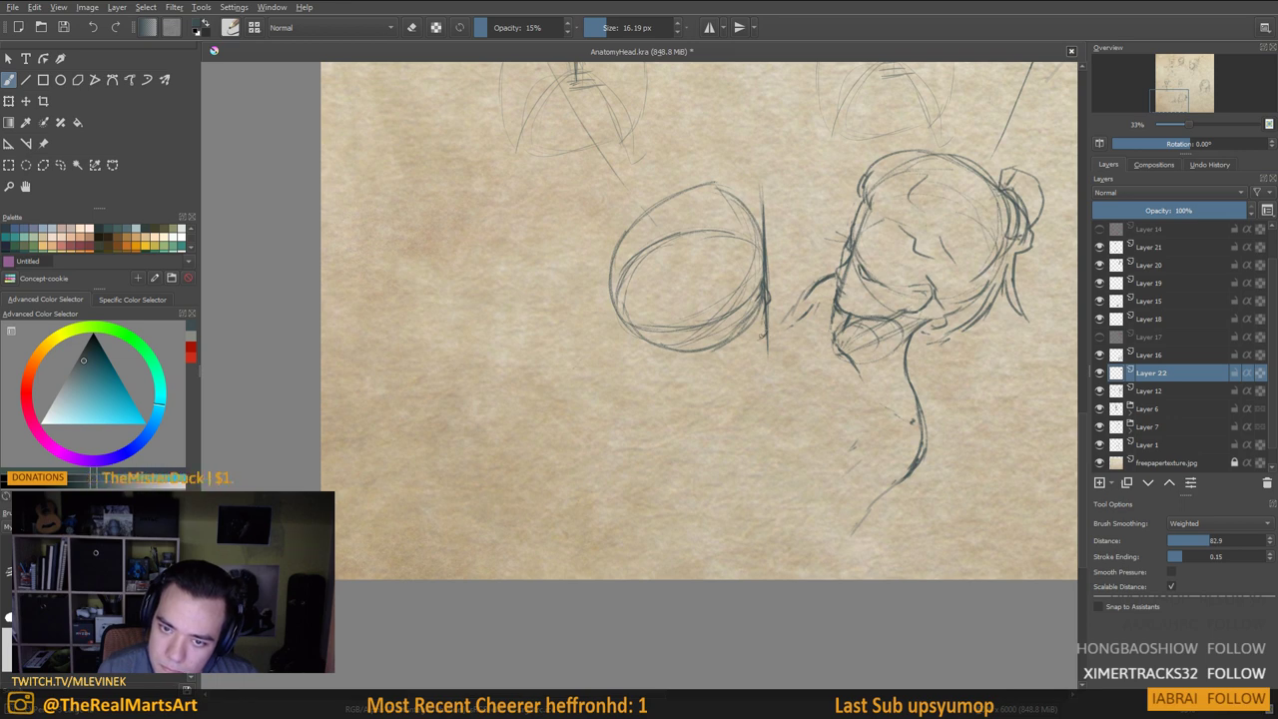
# Sketch the jaw curve, a slanted guide line and short neck and throat lines beneath the tilted oval
pyautogui.moveTo(752, 342)
pyautogui.mouseDown()
pyautogui.moveTo(709, 325)
pyautogui.moveTo(714, 338)
pyautogui.mouseUp()
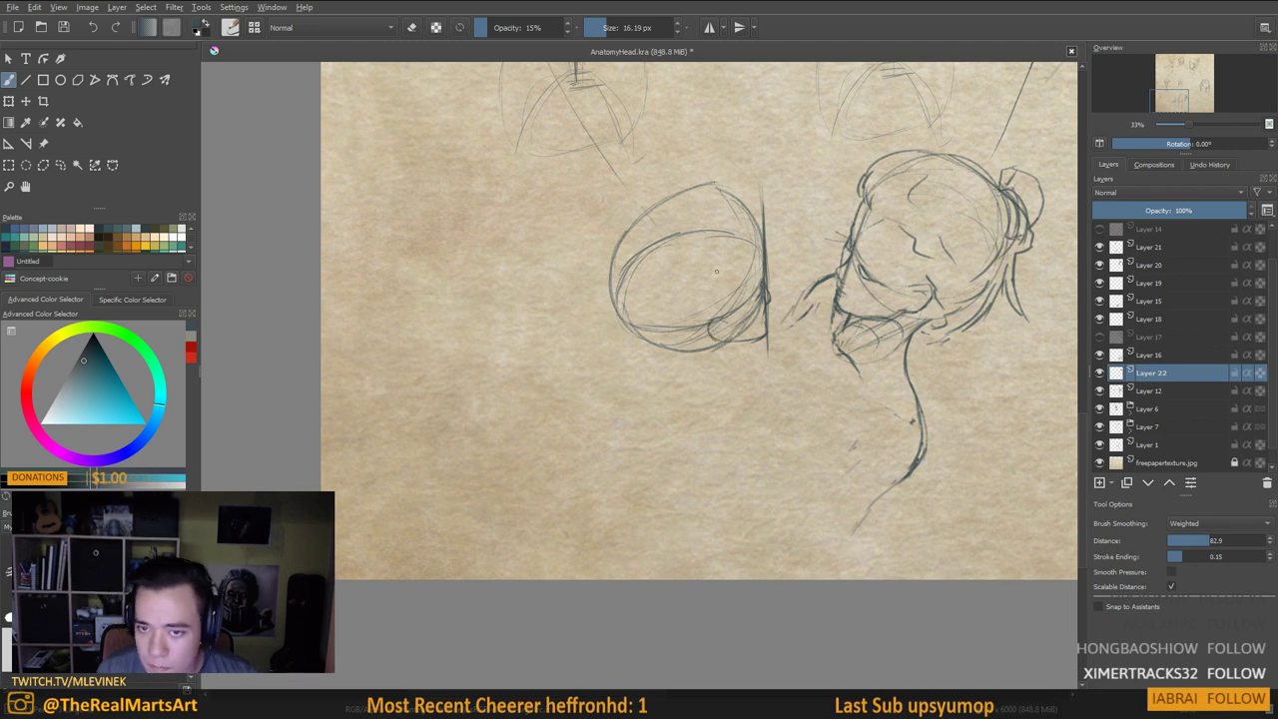
pyautogui.moveTo(713, 268); pyautogui.dragTo(737, 359)
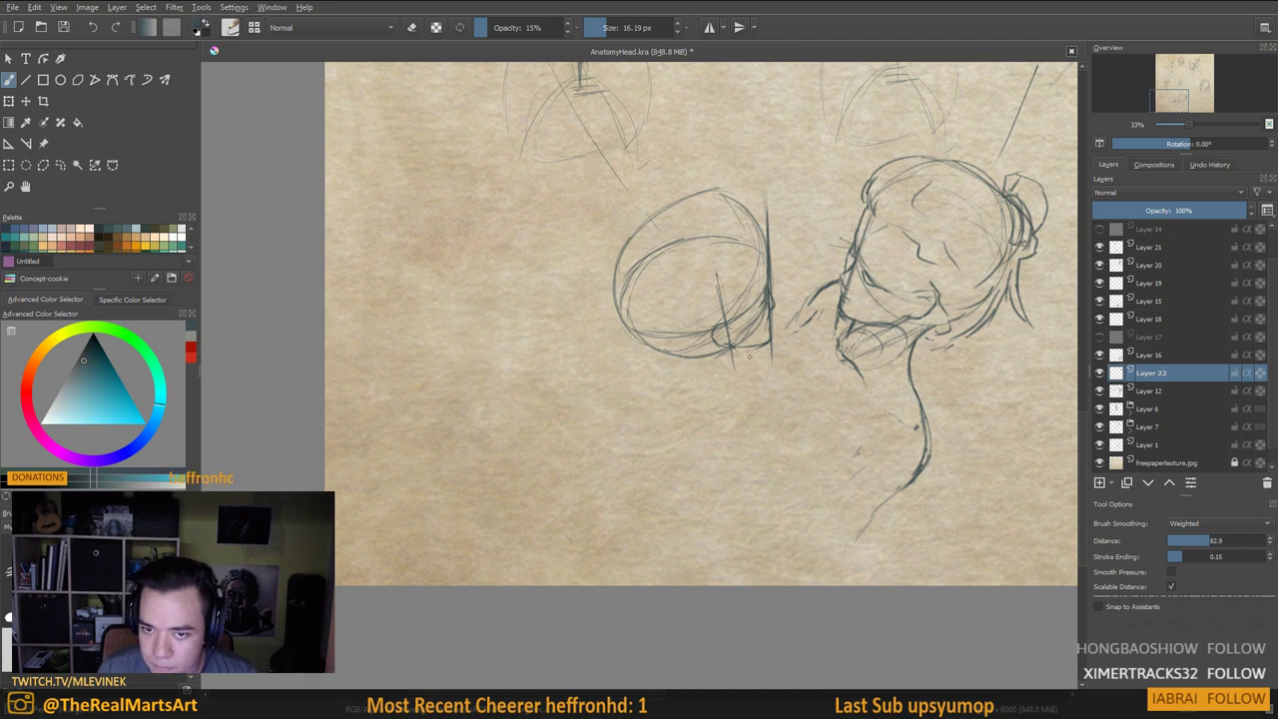
pyautogui.moveTo(754, 341); pyautogui.dragTo(759, 380)
pyautogui.moveTo(687, 362); pyautogui.dragTo(691, 390)
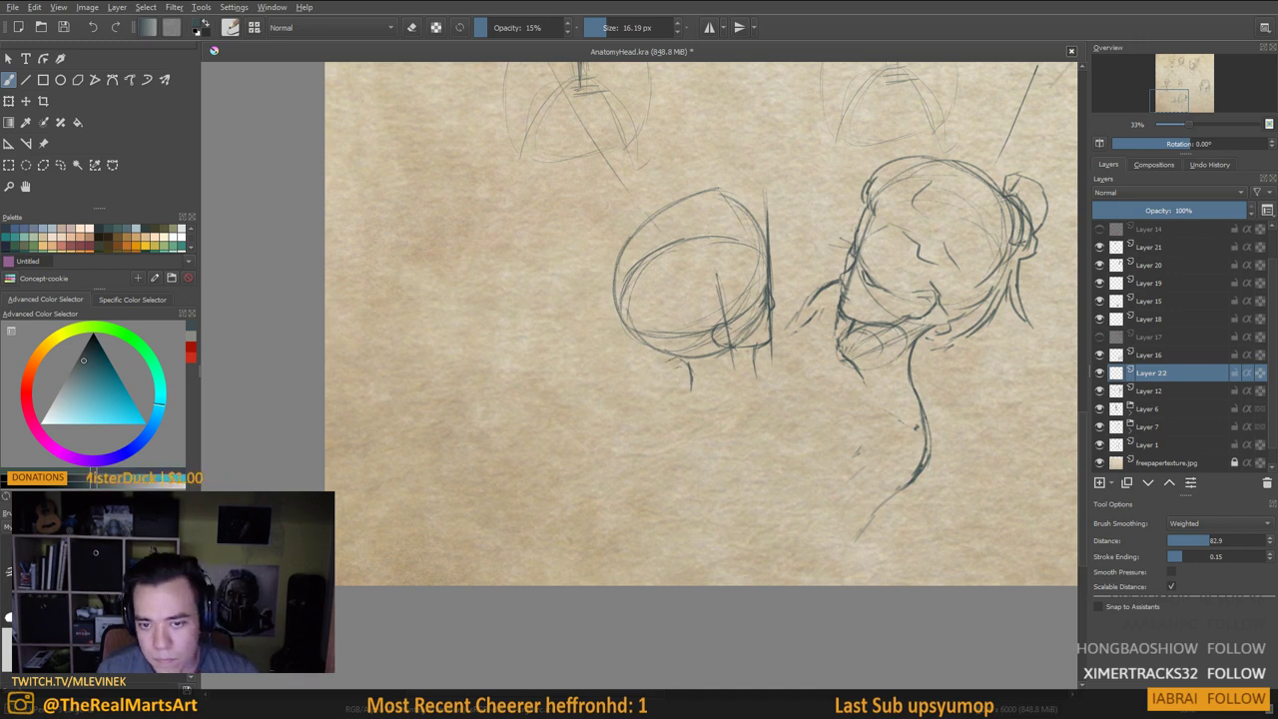
pyautogui.hotkey('ctrl', 'z')
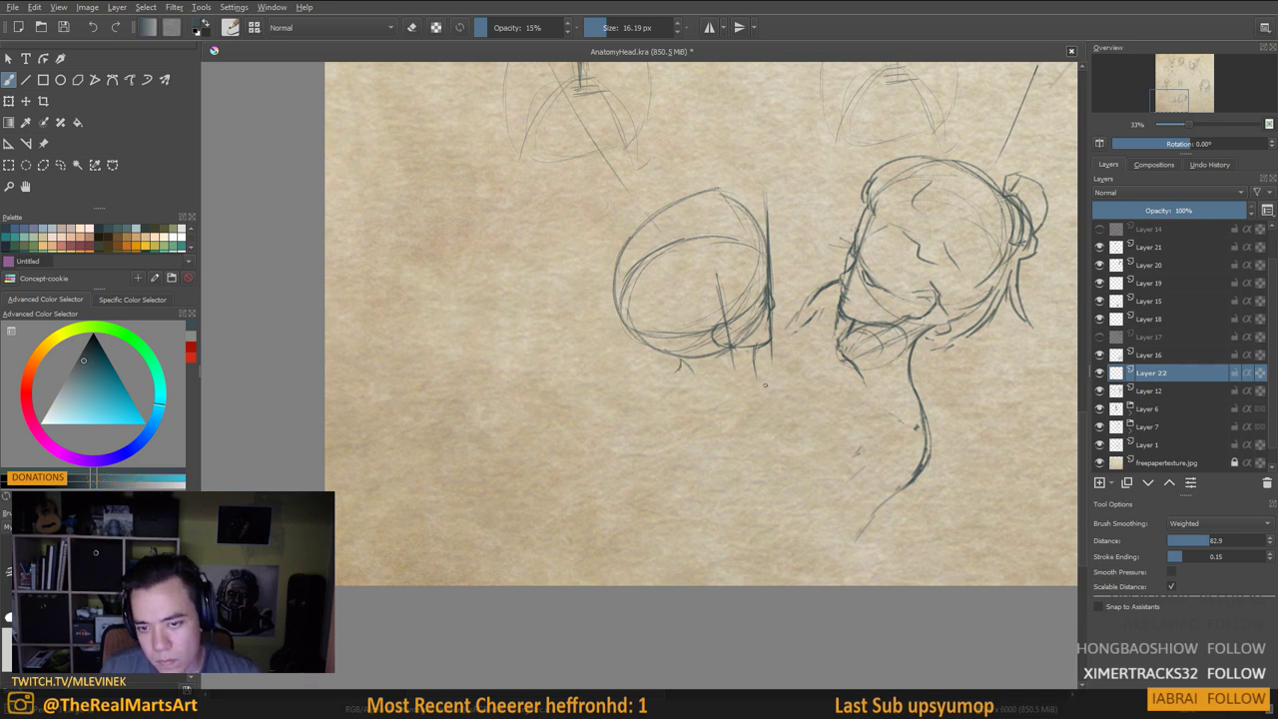
pyautogui.moveTo(769, 391); pyautogui.dragTo(811, 465)
pyautogui.moveTo(797, 494); pyautogui.dragTo(802, 516)
pyautogui.moveTo(663, 369)
pyautogui.mouseDown()
pyautogui.moveTo(656, 390)
pyautogui.moveTo(707, 402)
pyautogui.mouseUp()
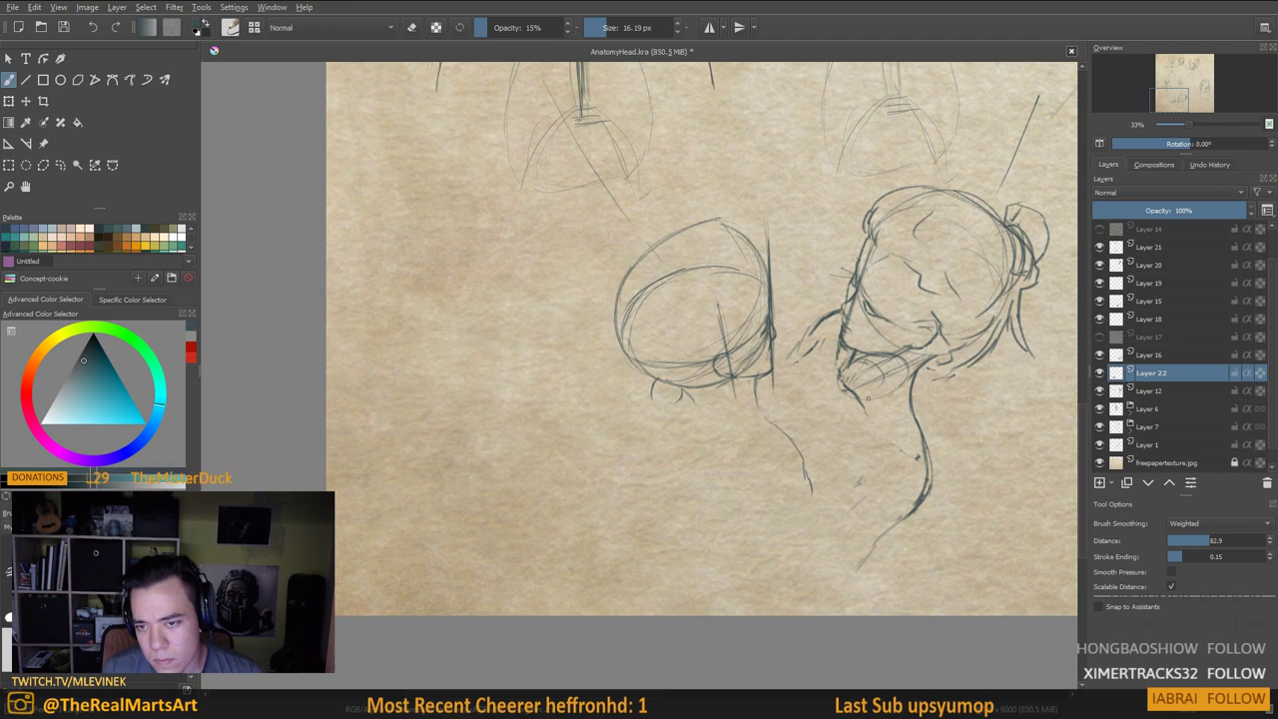
# Dim the construction layer to 53% opacity and redraw the face profile, jaw and neck lines darker on a new layer above it
pyautogui.moveTo(1190, 209); pyautogui.dragTo(1181, 210)
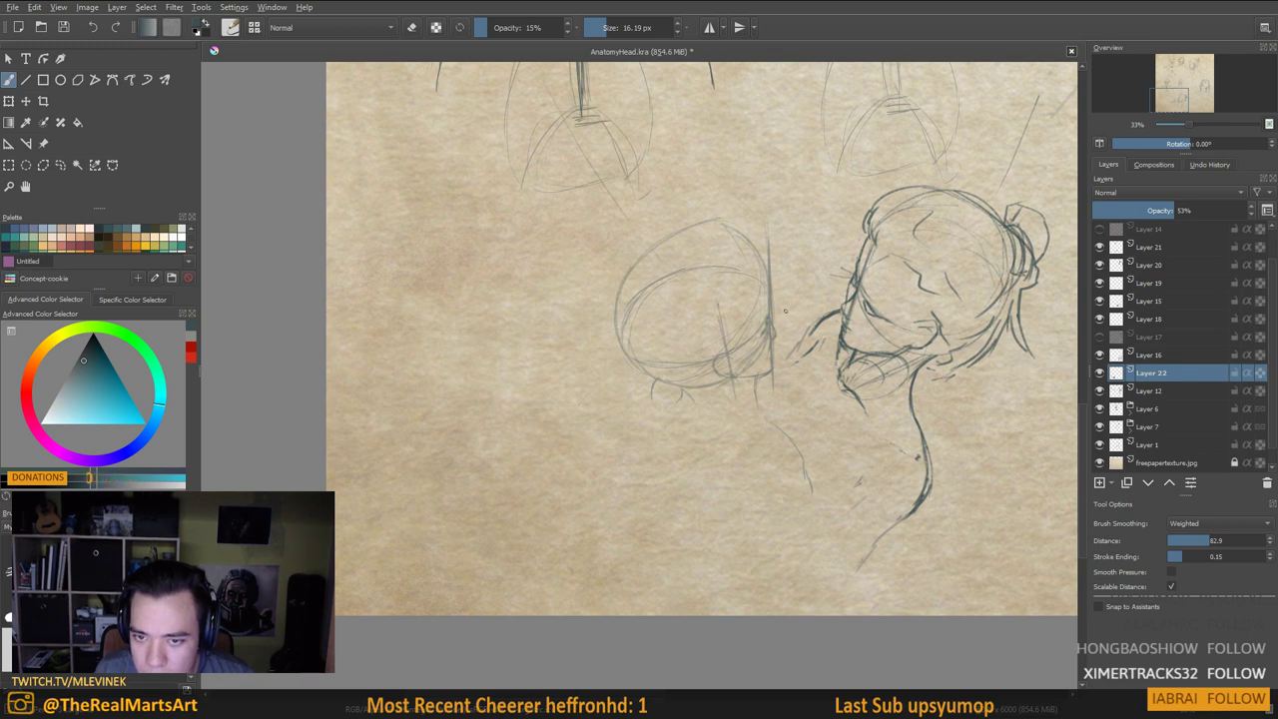
pyautogui.press('Insert')
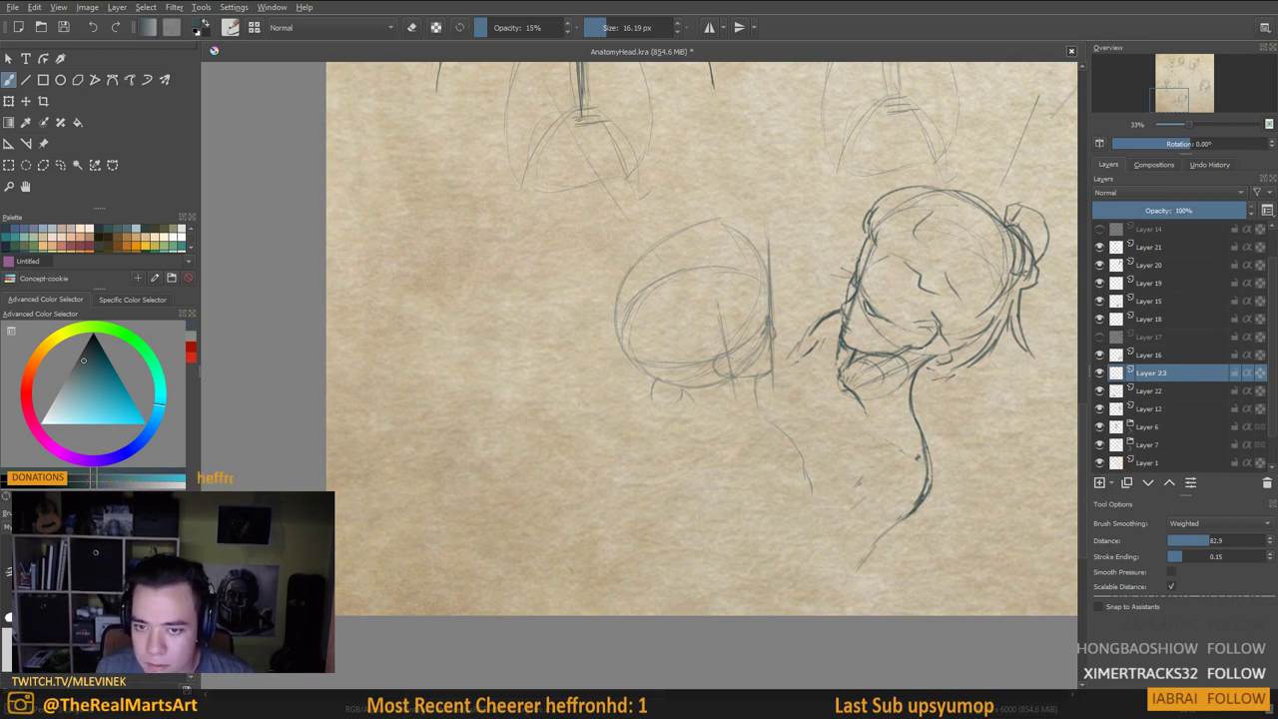
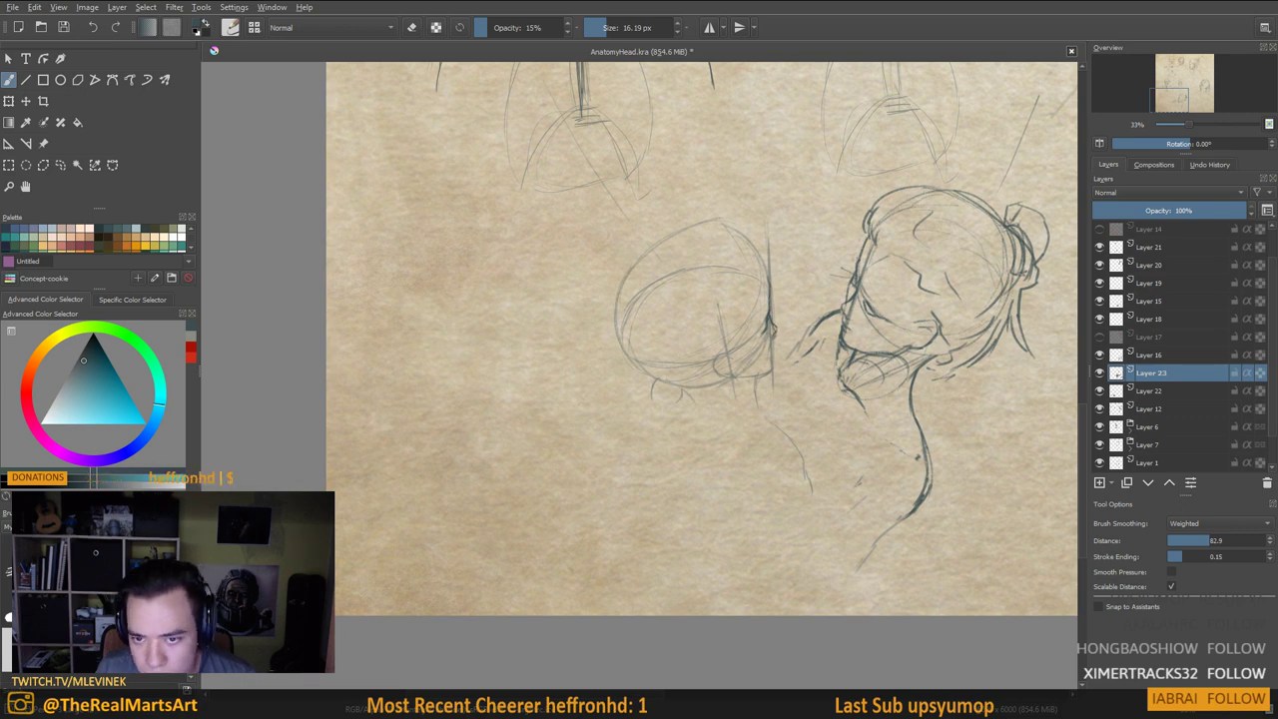
pyautogui.moveTo(773, 332); pyautogui.dragTo(766, 350)
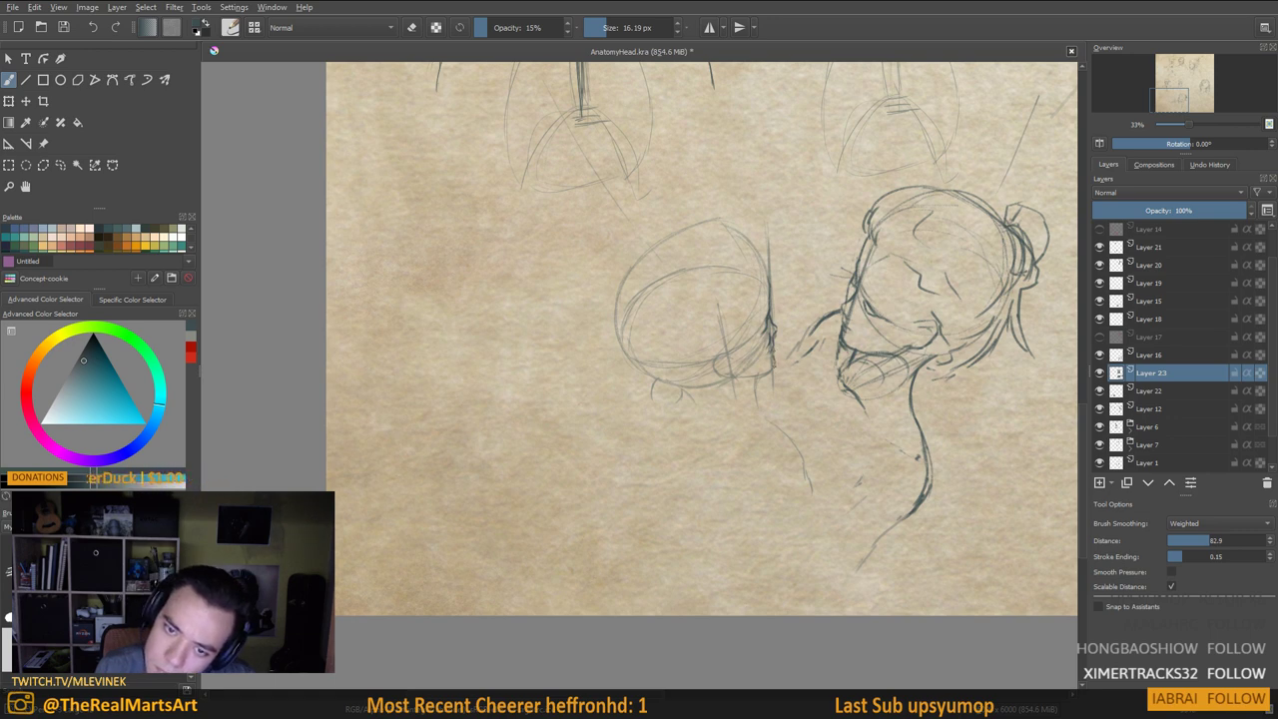
pyautogui.moveTo(712, 437); pyautogui.dragTo(746, 430)
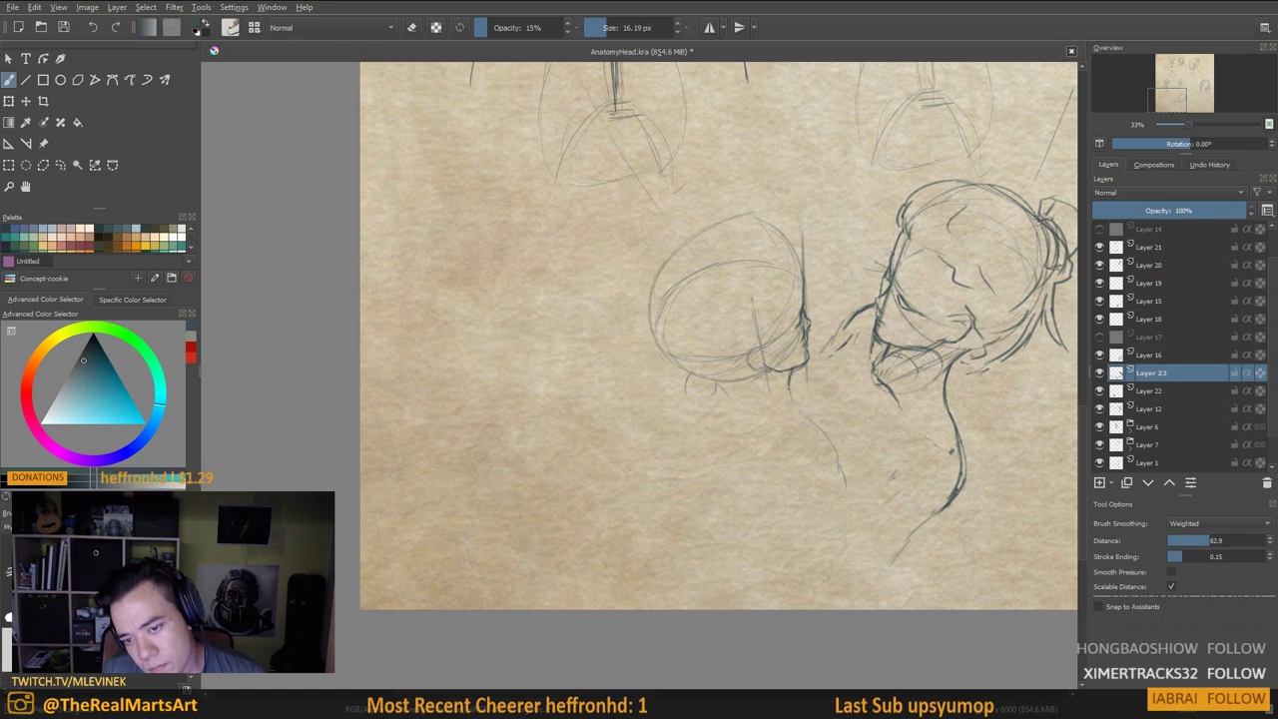
pyautogui.moveTo(793, 390); pyautogui.dragTo(838, 477)
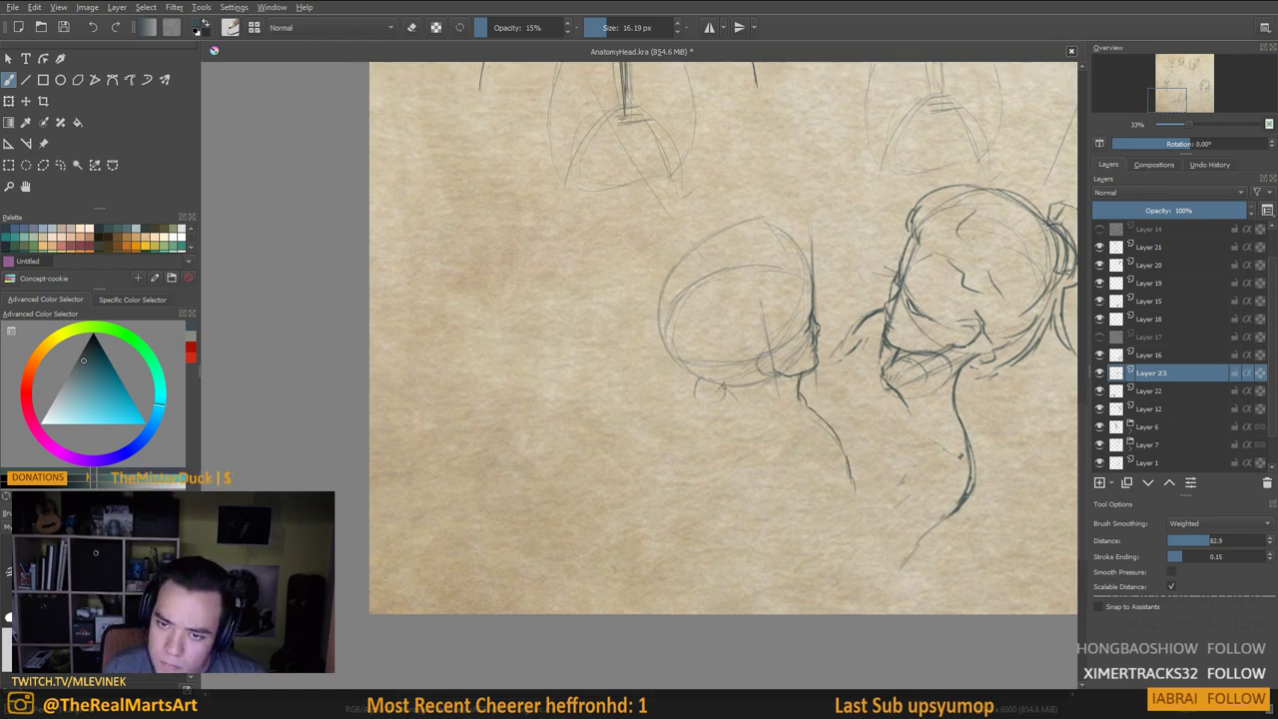
pyautogui.moveTo(694, 380); pyautogui.dragTo(696, 404)
pyautogui.moveTo(697, 353); pyautogui.dragTo(693, 390)
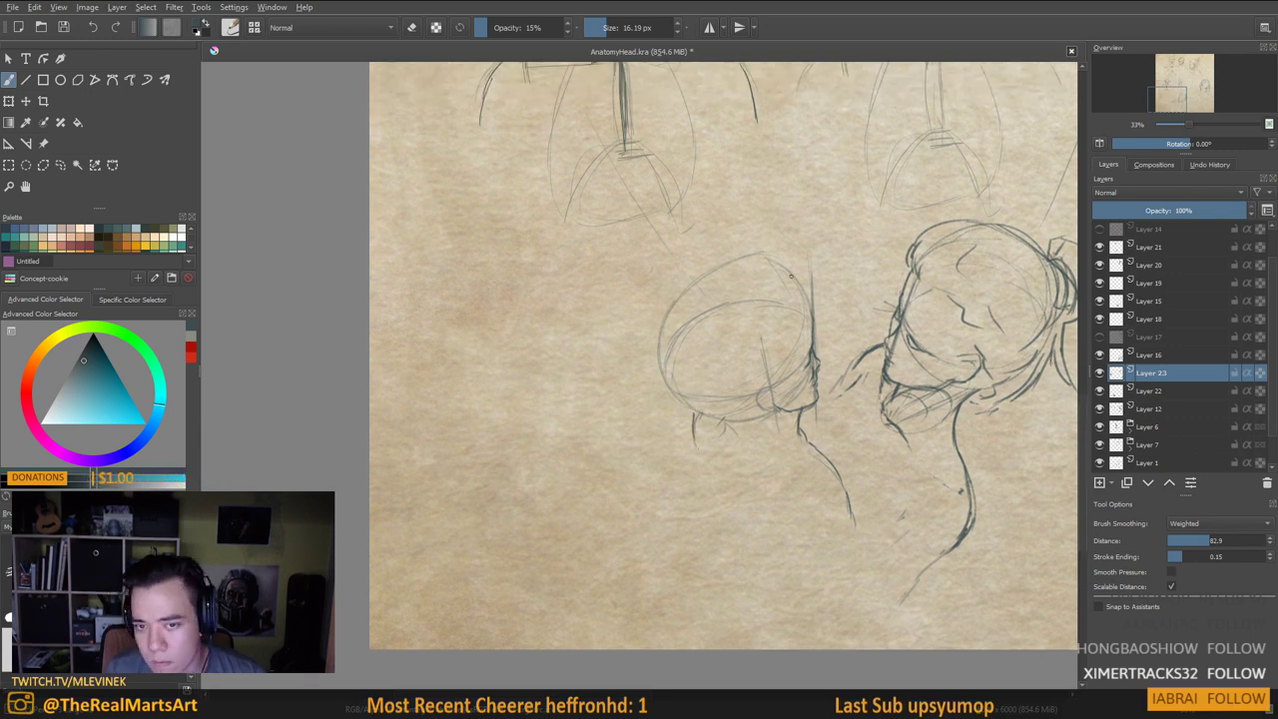
# Draw the forehead corner, hairline sweep and cheek contours of the tilted head, with a round ear at its back edge
pyautogui.moveTo(815, 345); pyautogui.dragTo(818, 314)
pyautogui.moveTo(814, 257); pyautogui.dragTo(696, 325)
pyautogui.moveTo(809, 304)
pyautogui.mouseDown()
pyautogui.moveTo(759, 359)
pyautogui.moveTo(764, 374)
pyautogui.mouseUp()
pyautogui.moveTo(778, 371); pyautogui.dragTo(762, 381)
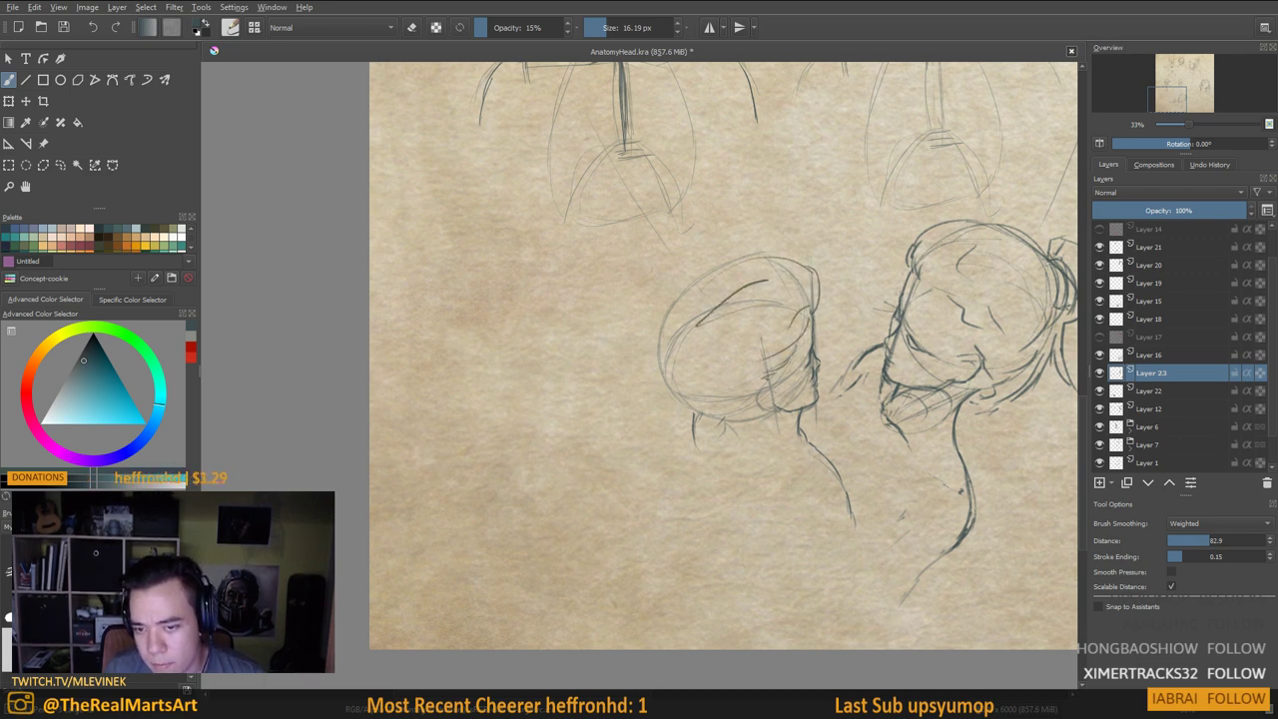
pyautogui.moveTo(756, 254)
pyautogui.mouseDown()
pyautogui.moveTo(673, 315)
pyautogui.moveTo(669, 361)
pyautogui.moveTo(707, 392)
pyautogui.moveTo(667, 370)
pyautogui.moveTo(696, 360)
pyautogui.moveTo(744, 399)
pyautogui.moveTo(742, 418)
pyautogui.moveTo(763, 399)
pyautogui.mouseUp()
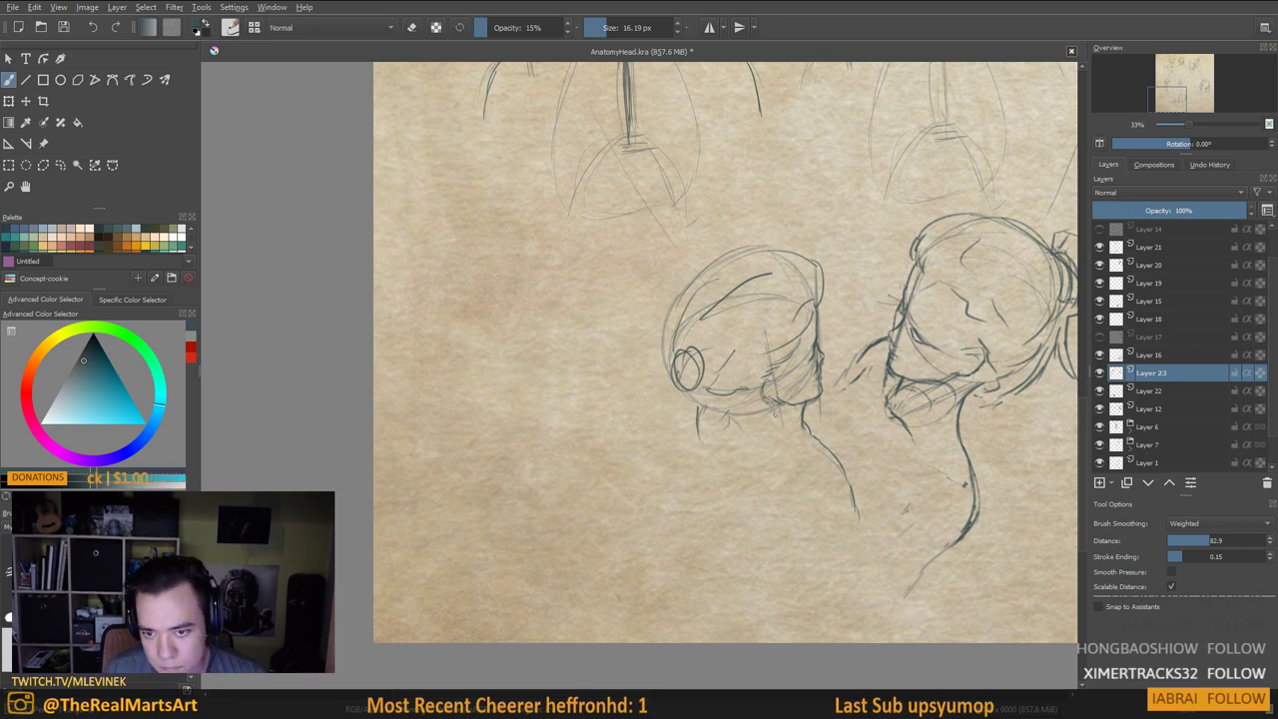
# Try several strokes for the back of the neck below the ear, undoing them and redrawing the nape as long curved lines
pyautogui.moveTo(708, 404)
pyautogui.mouseDown()
pyautogui.moveTo(743, 411)
pyautogui.moveTo(741, 429)
pyautogui.moveTo(703, 416)
pyautogui.moveTo(702, 451)
pyautogui.mouseUp()
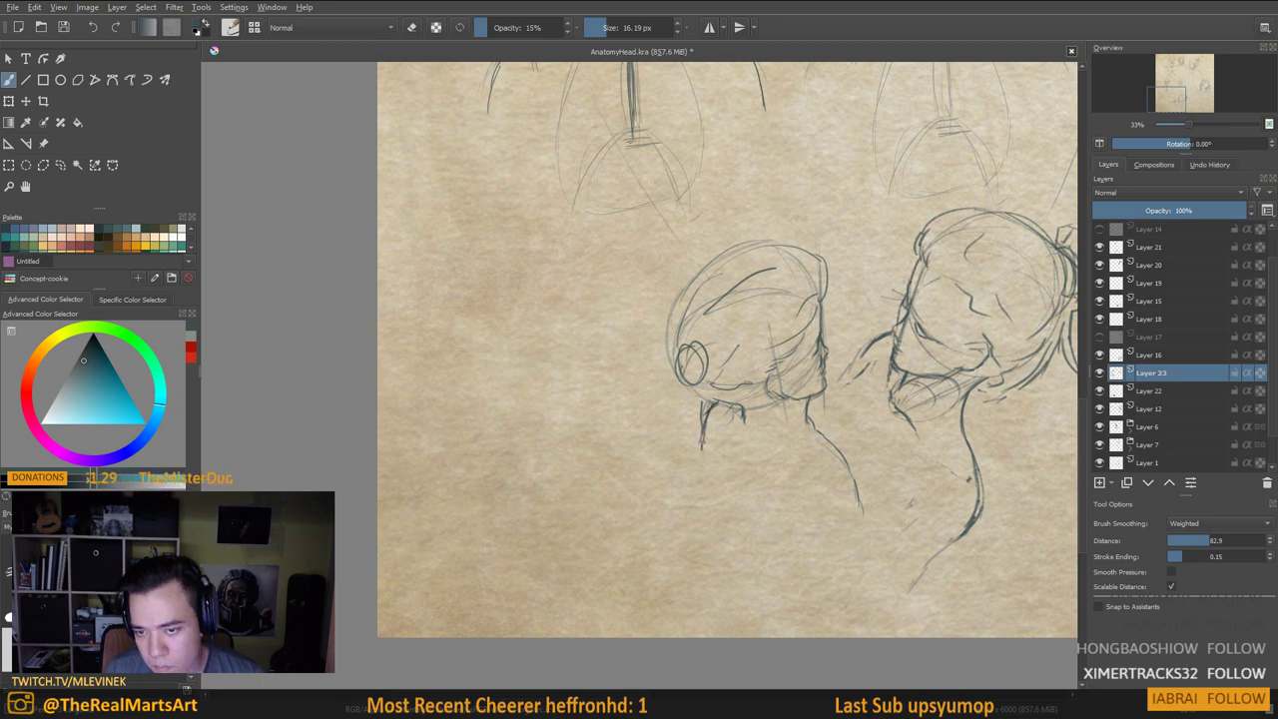
pyautogui.hotkey('ctrl', 'z')
pyautogui.hotkey('ctrl', 'z')
pyautogui.moveTo(725, 408); pyautogui.dragTo(716, 416)
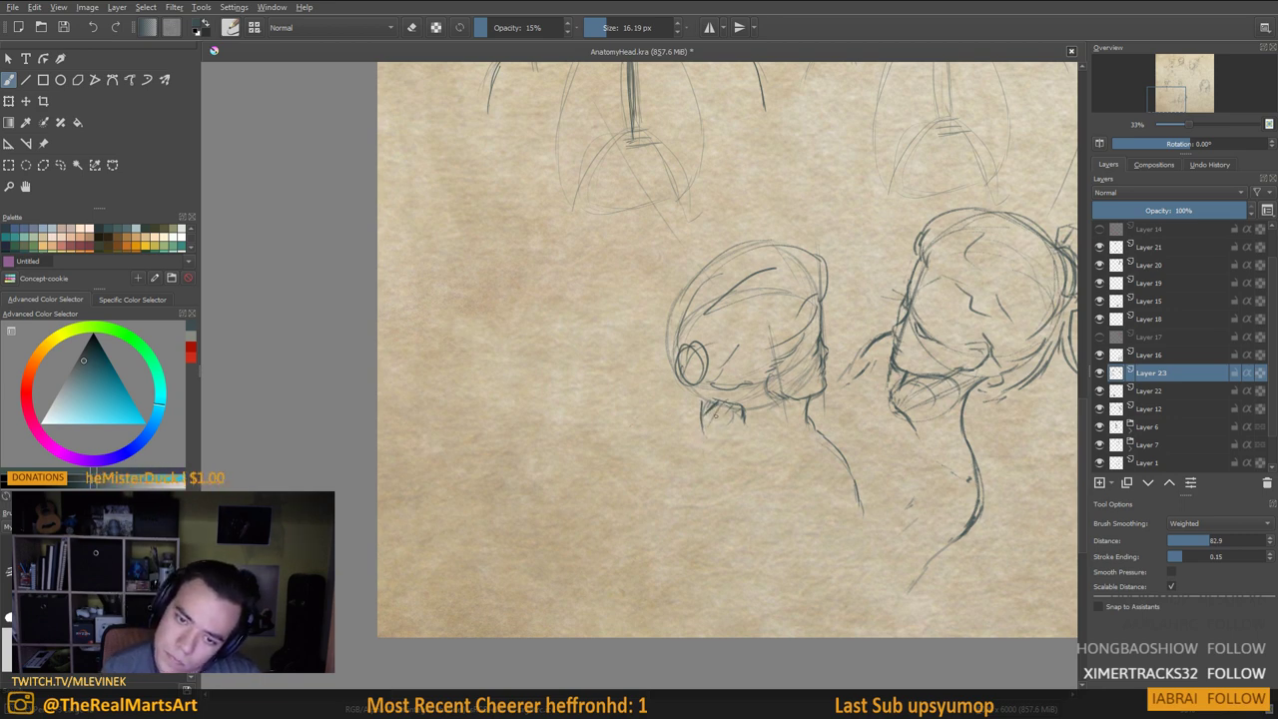
pyautogui.hotkey('ctrl', 'z')
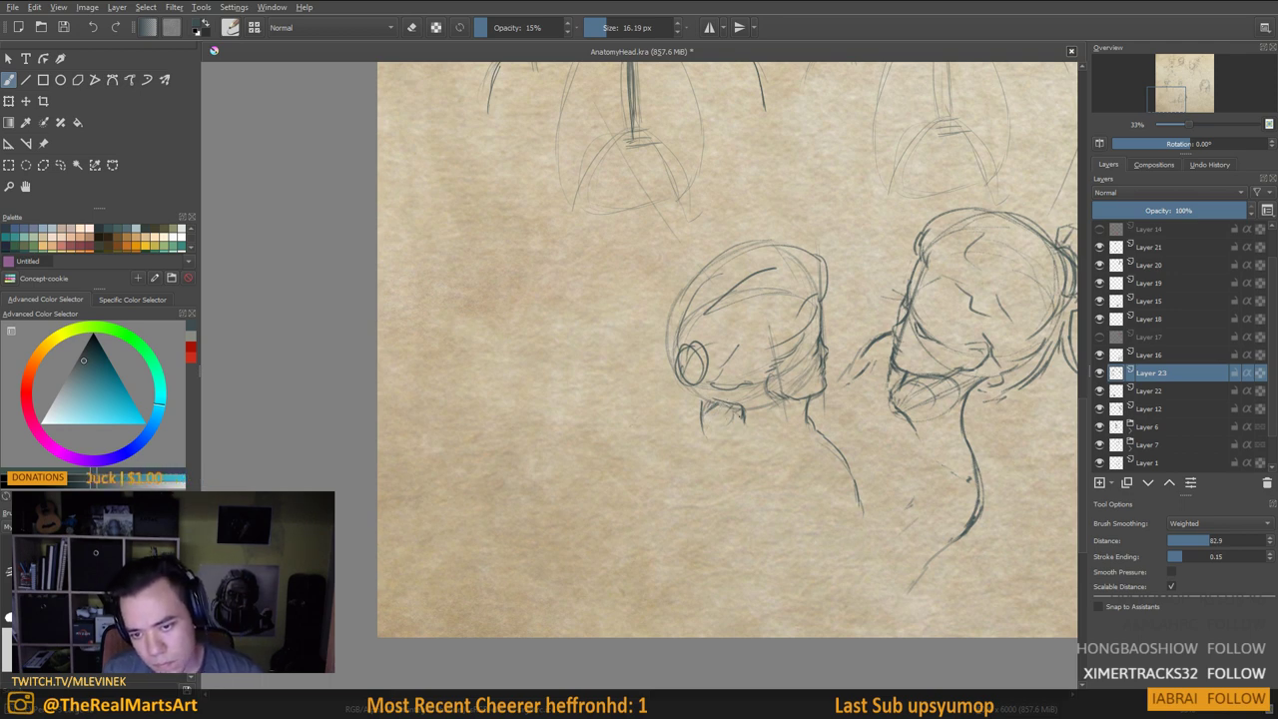
pyautogui.moveTo(713, 399); pyautogui.dragTo(710, 502)
pyautogui.moveTo(769, 560); pyautogui.dragTo(779, 502)
pyautogui.hotkey('ctrl', 'z')
pyautogui.hotkey('ctrl', 'z')
pyautogui.moveTo(719, 343); pyautogui.dragTo(719, 443)
pyautogui.moveTo(713, 388)
pyautogui.mouseDown()
pyautogui.moveTo(727, 455)
pyautogui.moveTo(730, 405)
pyautogui.mouseUp()
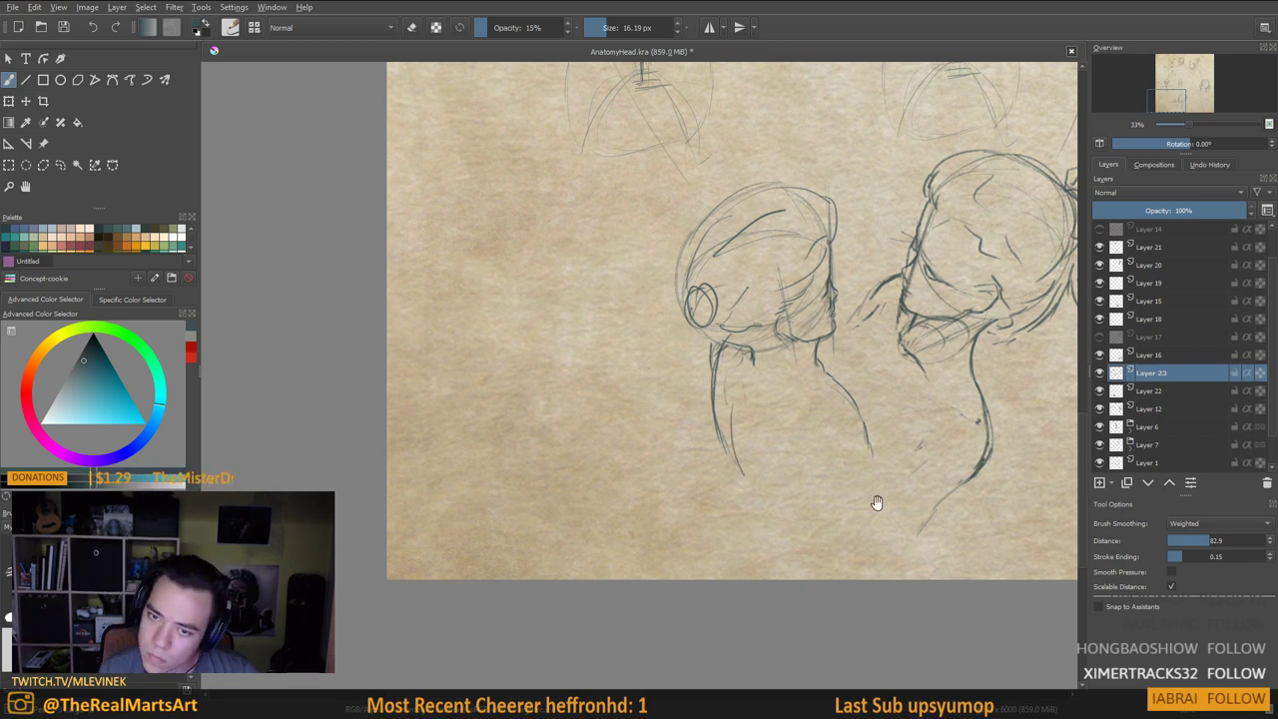
# Reinforce the front neck line below the chin with darker overlapping strokes
pyautogui.moveTo(877, 504); pyautogui.dragTo(879, 484)
pyautogui.moveTo(859, 402); pyautogui.dragTo(868, 462)
pyautogui.moveTo(851, 483); pyautogui.dragTo(861, 454)
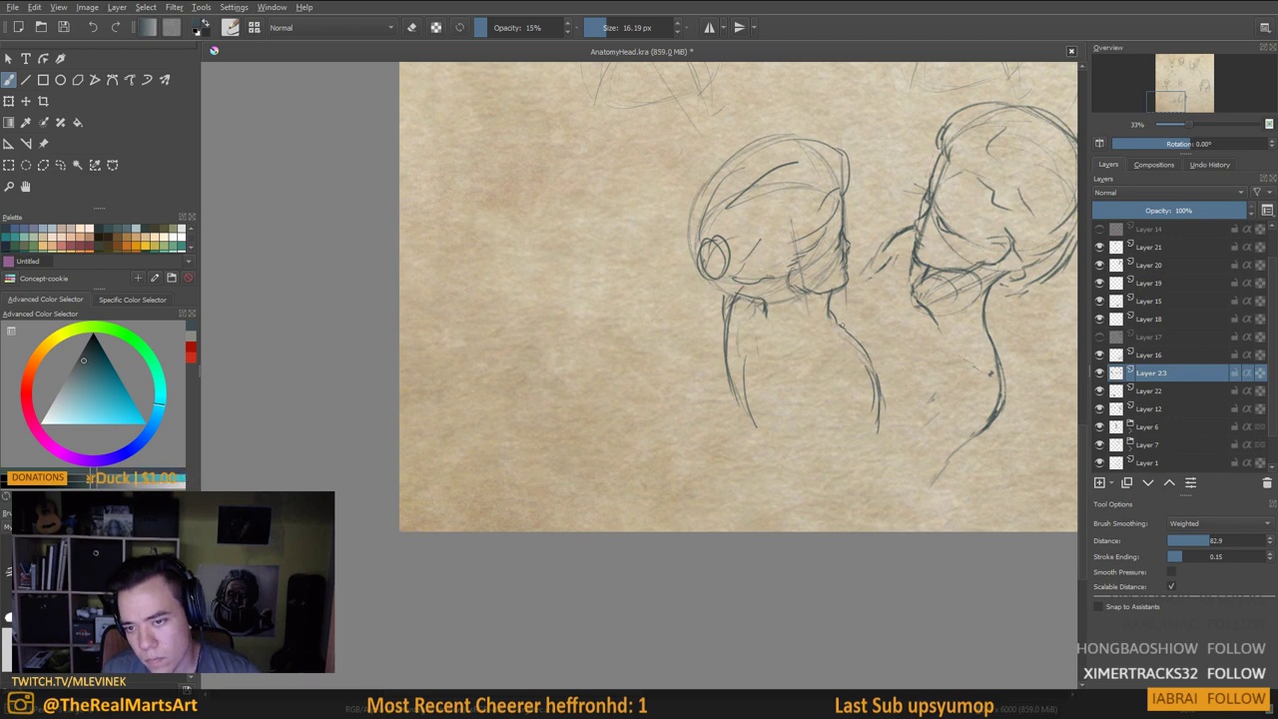
pyautogui.moveTo(843, 328); pyautogui.dragTo(865, 369)
pyautogui.moveTo(836, 325); pyautogui.dragTo(839, 324)
pyautogui.moveTo(855, 368); pyautogui.dragTo(859, 367)
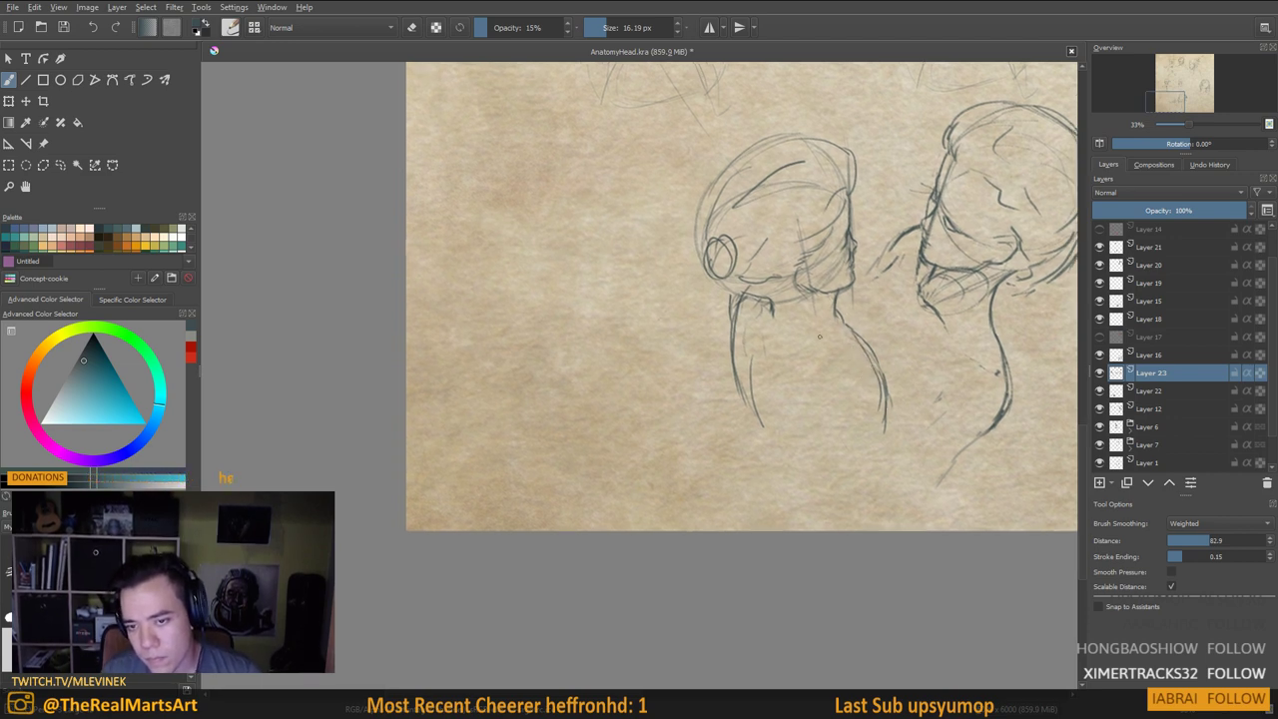
# Sketch a large looping curve across the neck from nape to front line, and darken the throat strokes under the jaw
pyautogui.moveTo(739, 314)
pyautogui.mouseDown()
pyautogui.moveTo(761, 366)
pyautogui.moveTo(812, 408)
pyautogui.moveTo(860, 419)
pyautogui.moveTo(877, 397)
pyautogui.moveTo(848, 343)
pyautogui.mouseUp()
pyautogui.moveTo(836, 316); pyautogui.dragTo(840, 335)
pyautogui.moveTo(836, 328); pyautogui.dragTo(877, 389)
pyautogui.scroll(-1, 858, 389)
pyautogui.moveTo(840, 284)
pyautogui.mouseDown()
pyautogui.moveTo(835, 315)
pyautogui.moveTo(851, 343)
pyautogui.moveTo(810, 311)
pyautogui.moveTo(837, 322)
pyautogui.mouseUp()
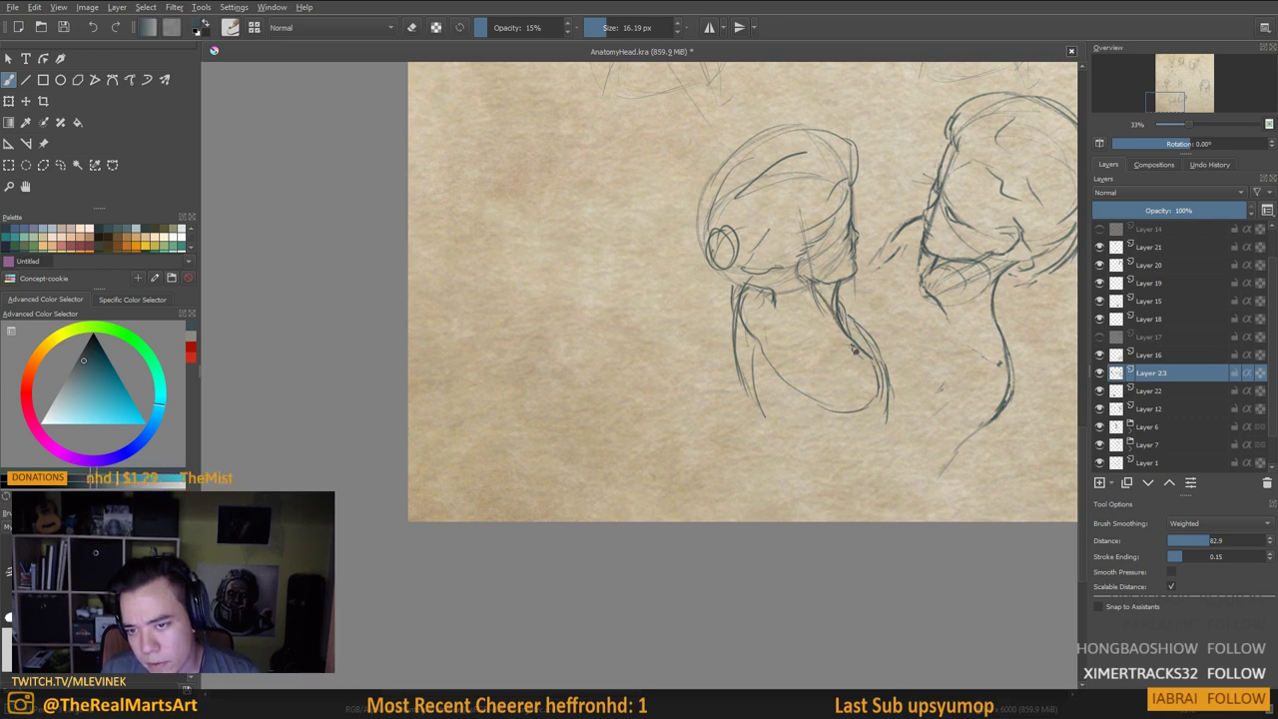
pyautogui.moveTo(742, 310); pyautogui.dragTo(748, 314)
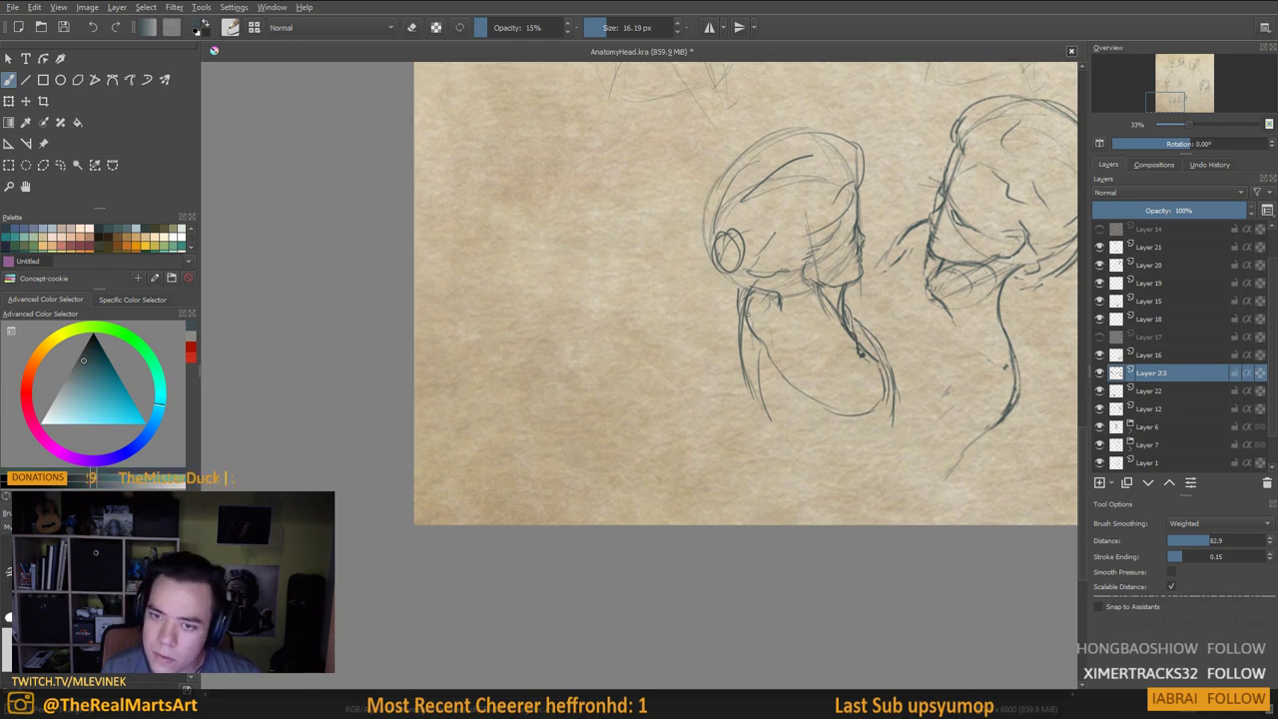
# Extend the nape lines down the back to the sheet's lower edge, adding an inner neck muscle line and body contours
pyautogui.moveTo(831, 490); pyautogui.dragTo(828, 454)
pyautogui.moveTo(777, 272)
pyautogui.mouseDown()
pyautogui.moveTo(769, 325)
pyautogui.moveTo(790, 465)
pyautogui.mouseUp()
pyautogui.moveTo(767, 329); pyautogui.dragTo(766, 324)
pyautogui.moveTo(740, 277); pyautogui.dragTo(780, 392)
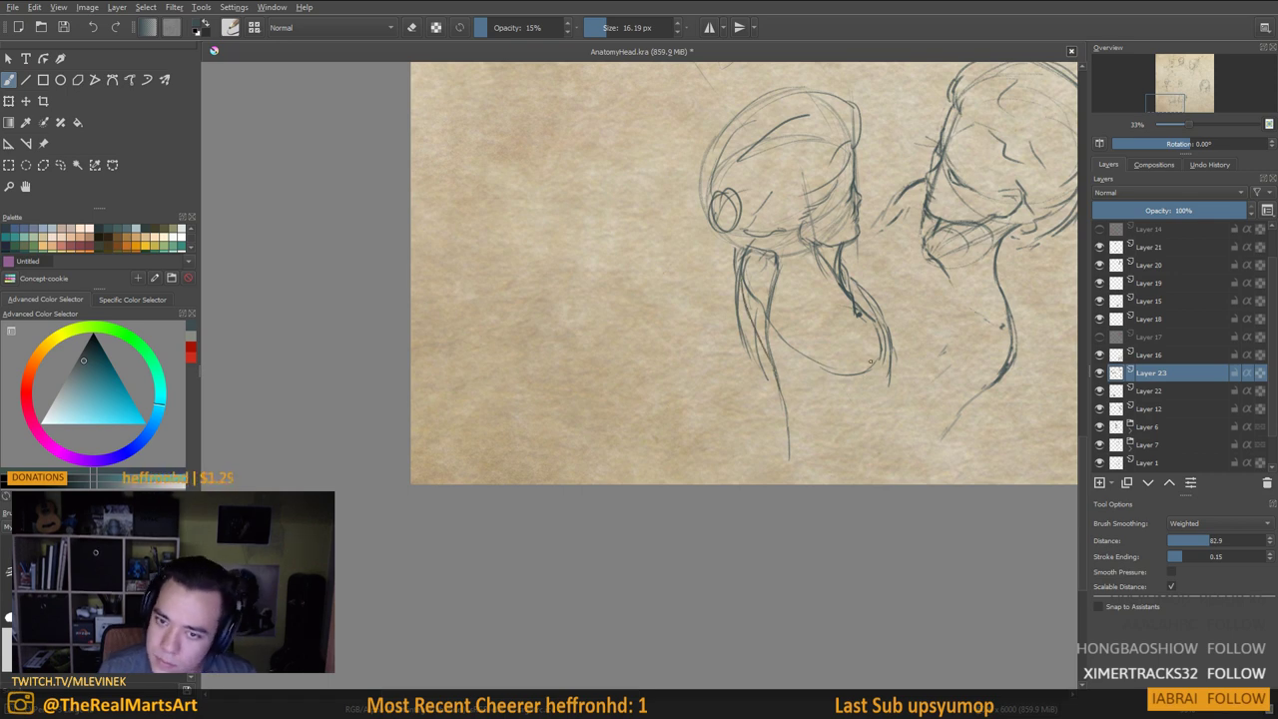
pyautogui.moveTo(882, 337)
pyautogui.mouseDown()
pyautogui.moveTo(878, 396)
pyautogui.moveTo(807, 424)
pyautogui.moveTo(782, 404)
pyautogui.moveTo(761, 433)
pyautogui.moveTo(761, 476)
pyautogui.moveTo(779, 473)
pyautogui.mouseUp()
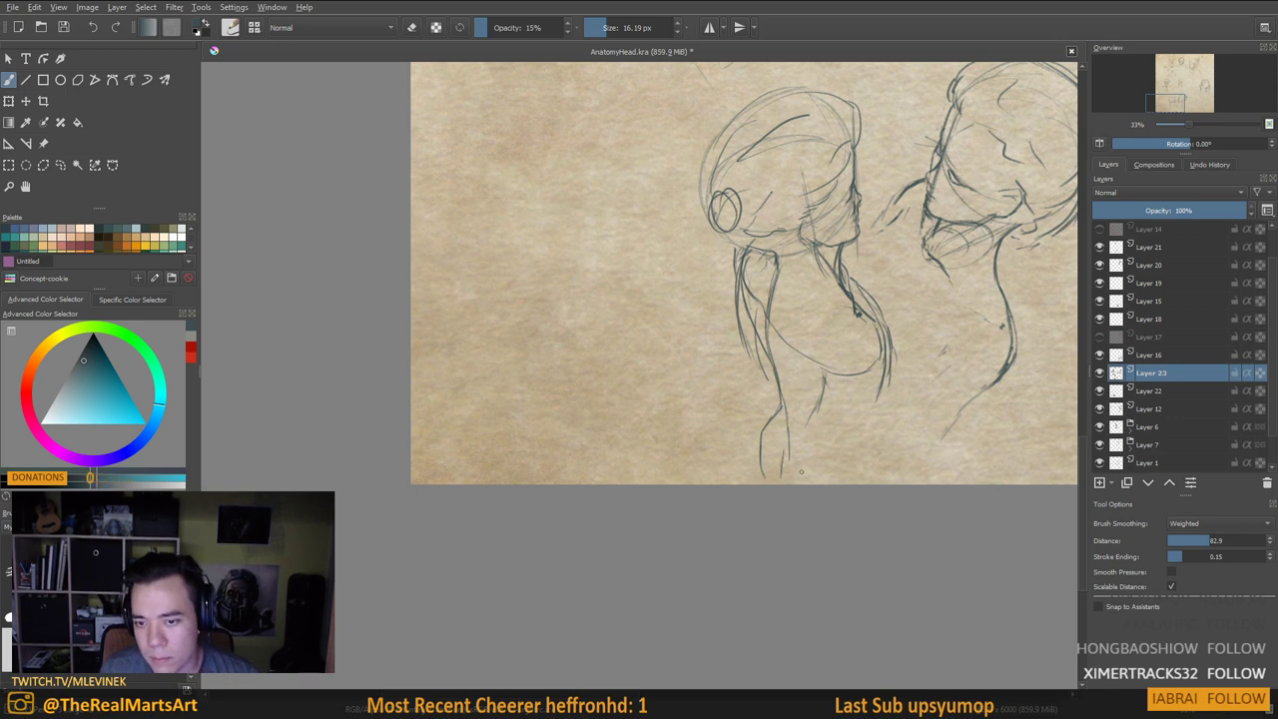
pyautogui.moveTo(783, 411)
pyautogui.mouseDown()
pyautogui.moveTo(761, 486)
pyautogui.moveTo(819, 486)
pyautogui.mouseUp()
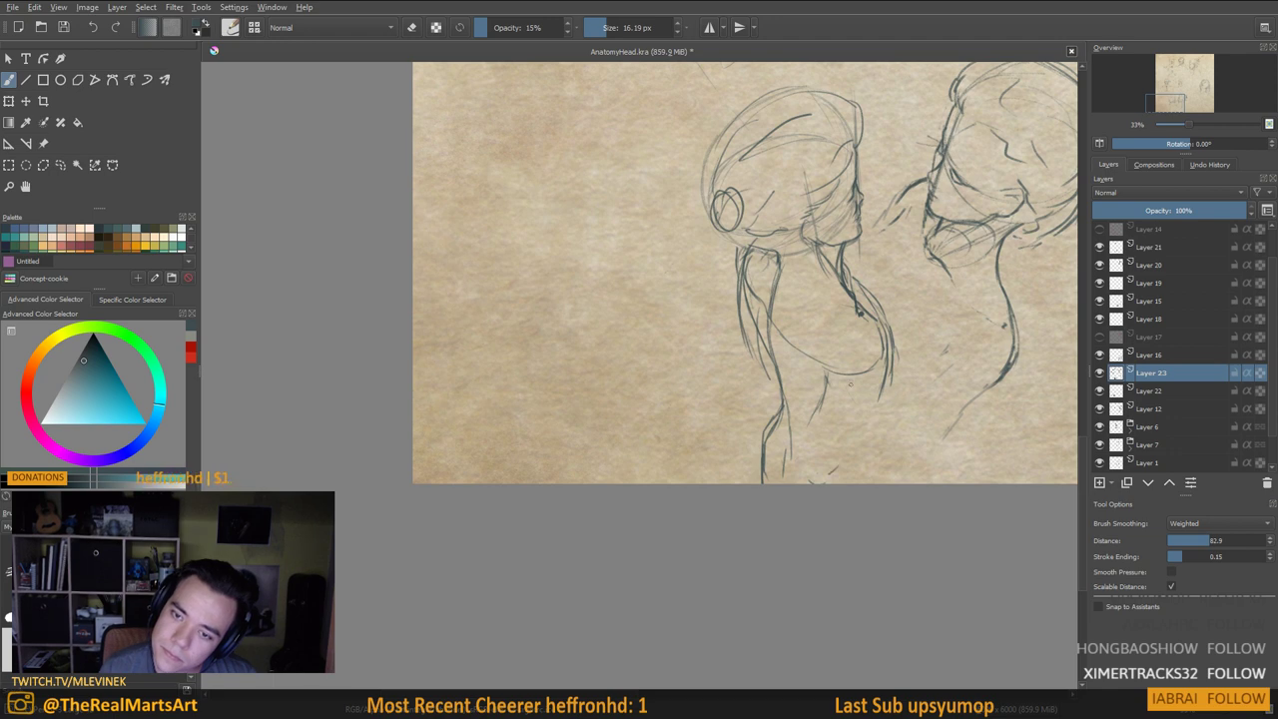
# Add forked strokes beneath the looping curve and continue the front body line down to the sheet's lower edge
pyautogui.moveTo(885, 359)
pyautogui.mouseDown()
pyautogui.moveTo(877, 412)
pyautogui.moveTo(828, 393)
pyautogui.mouseUp()
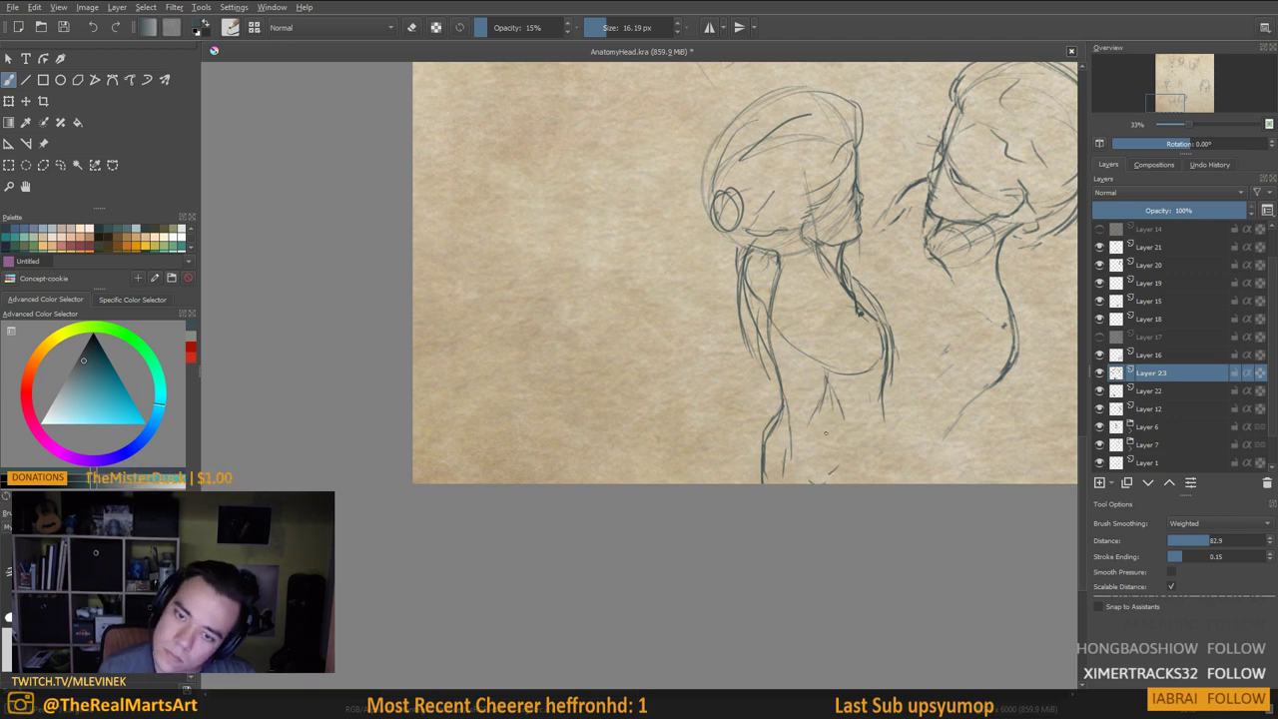
pyautogui.moveTo(887, 416)
pyautogui.mouseDown()
pyautogui.moveTo(885, 440)
pyautogui.moveTo(857, 445)
pyautogui.moveTo(900, 476)
pyautogui.moveTo(878, 485)
pyautogui.mouseUp()
pyautogui.moveTo(895, 472); pyautogui.dragTo(897, 515)
pyautogui.moveTo(851, 345); pyautogui.dragTo(793, 360)
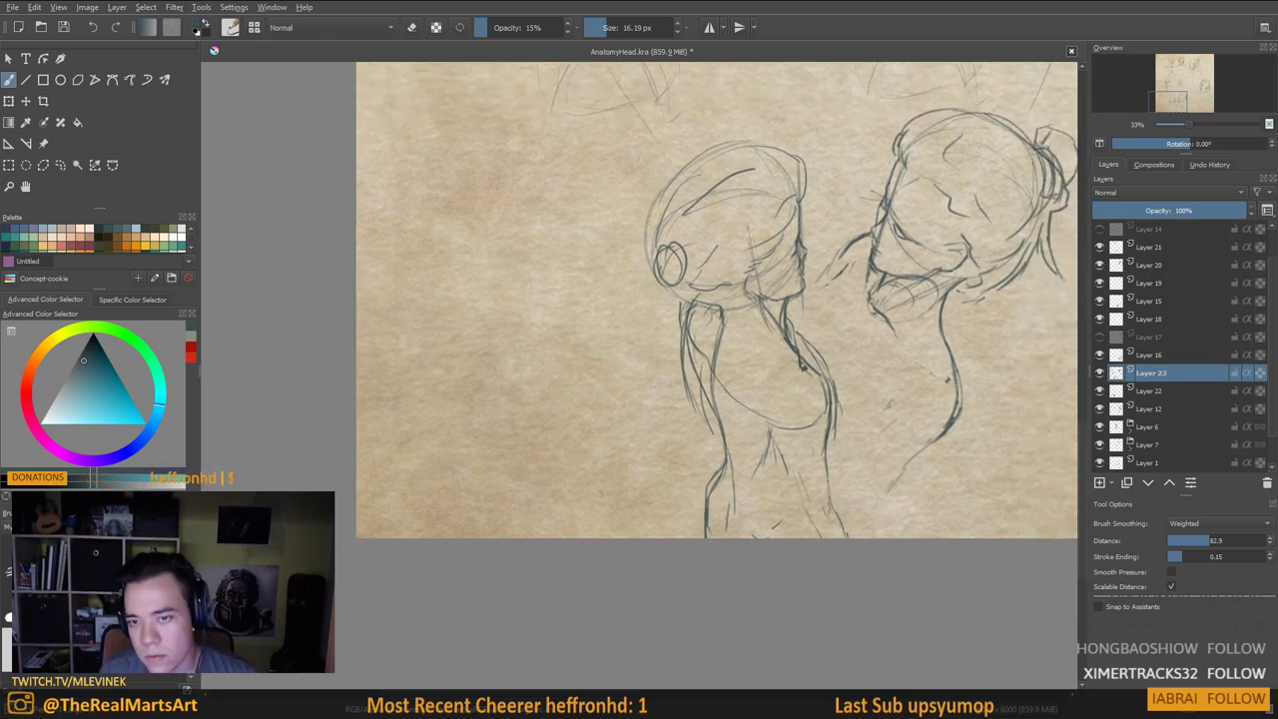
# Add a few short dashes in the gap between the two facing heads
pyautogui.scroll(-2, 825, 237)
pyautogui.moveTo(825, 237)
pyautogui.mouseDown()
pyautogui.moveTo(718, 285)
pyautogui.moveTo(724, 317)
pyautogui.mouseUp()
pyautogui.press('+')
pyautogui.press('+')
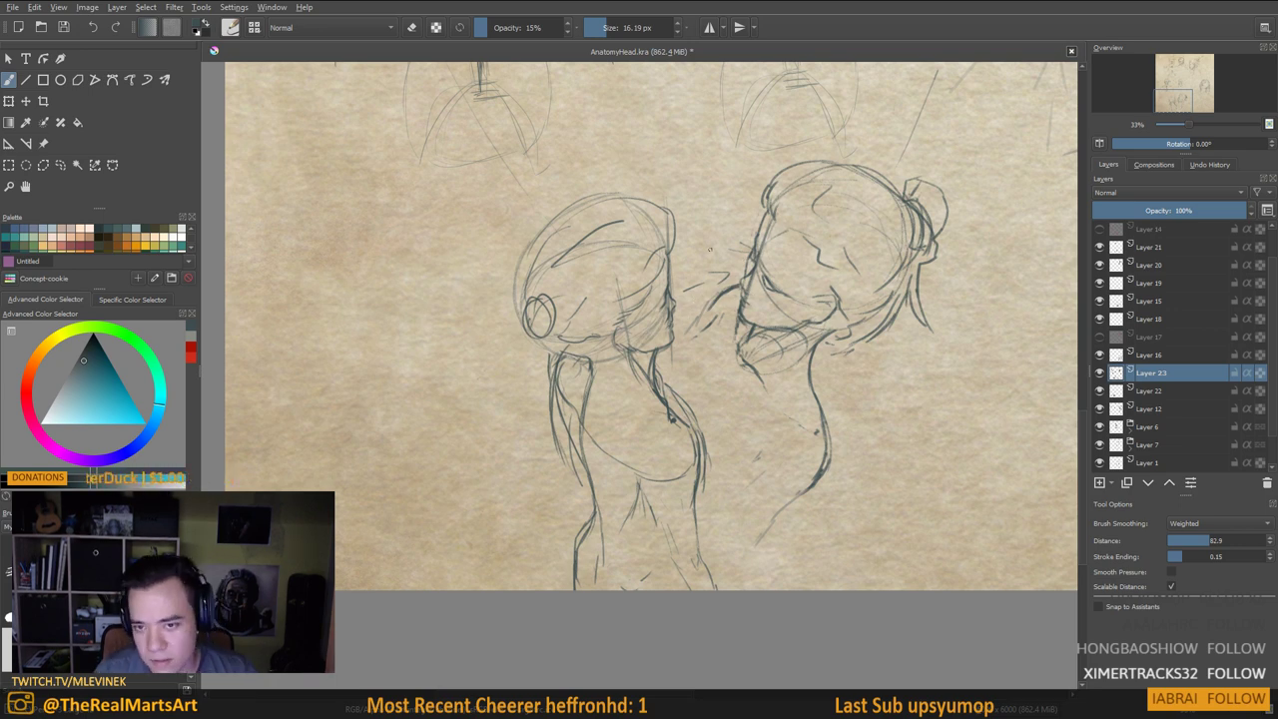
pyautogui.press('e')
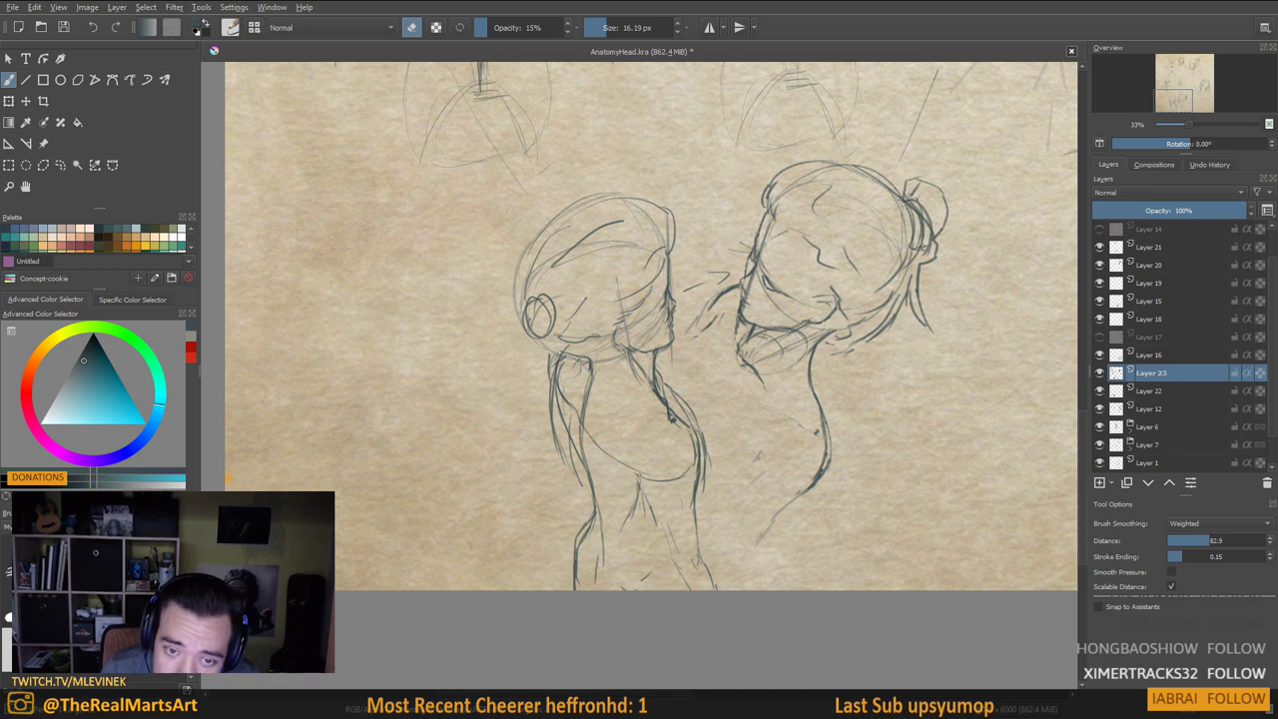
pyautogui.press('e')
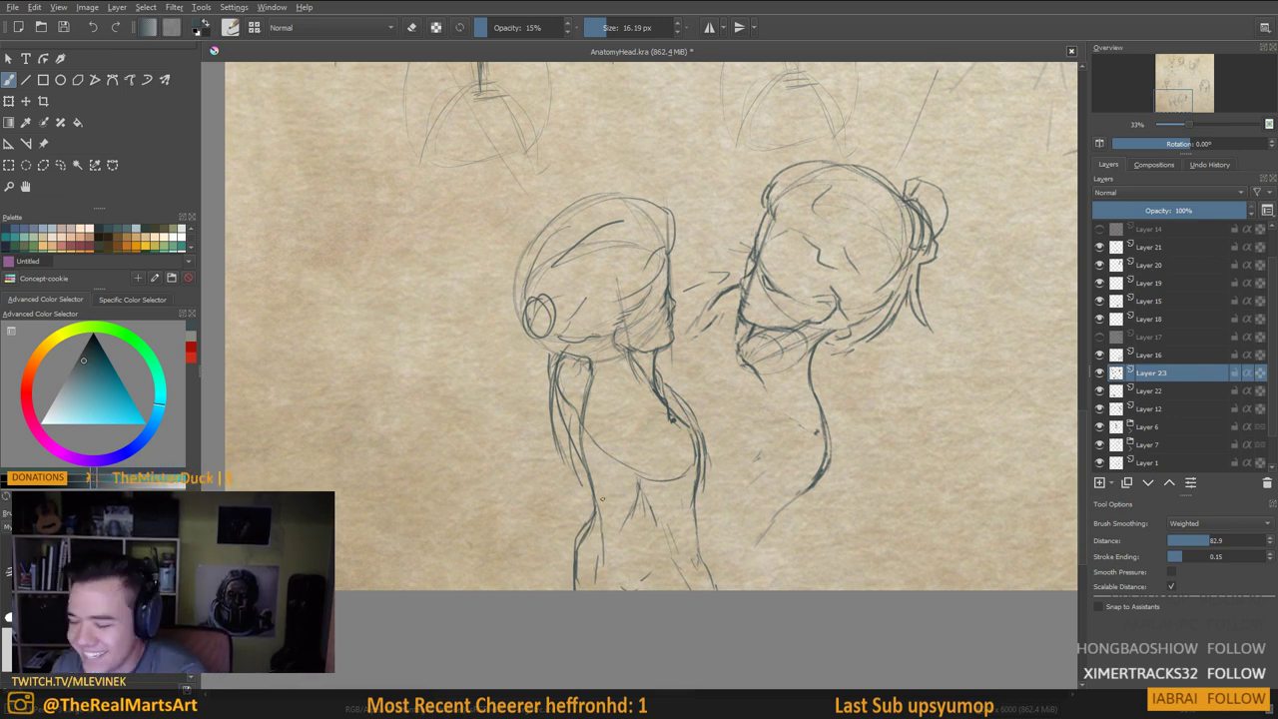
pyautogui.moveTo(791, 310); pyautogui.dragTo(559, 459)
pyautogui.moveTo(755, 428); pyautogui.dragTo(675, 349)
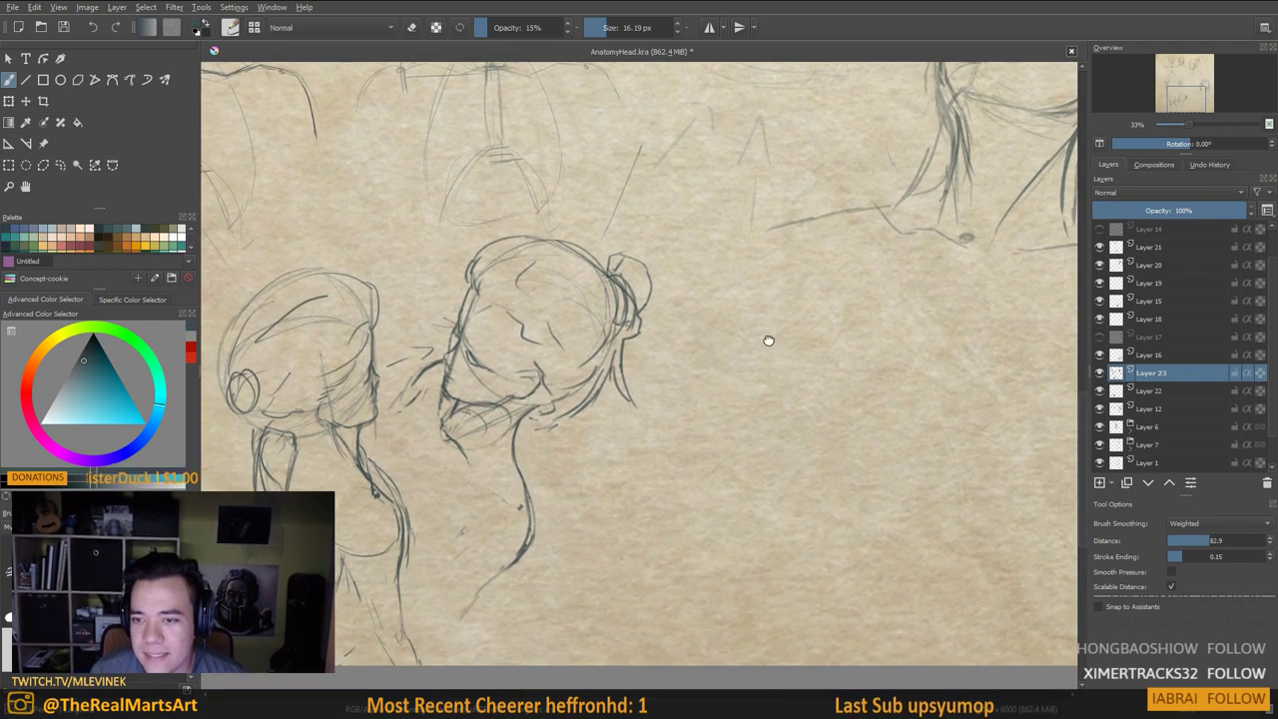
pyautogui.moveTo(769, 342); pyautogui.dragTo(763, 329)
pyautogui.scroll(-2, 825, 315)
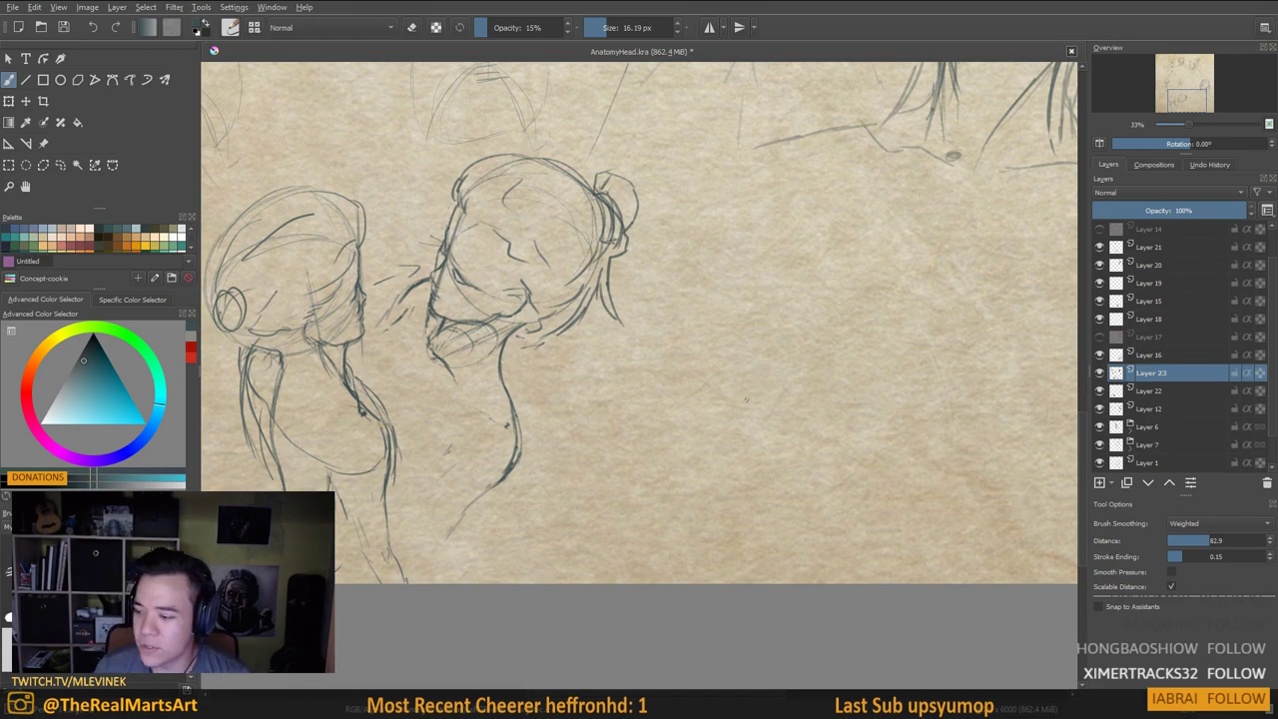
pyautogui.moveTo(819, 339)
pyautogui.mouseDown()
pyautogui.moveTo(821, 410)
pyautogui.moveTo(799, 384)
pyautogui.mouseUp()
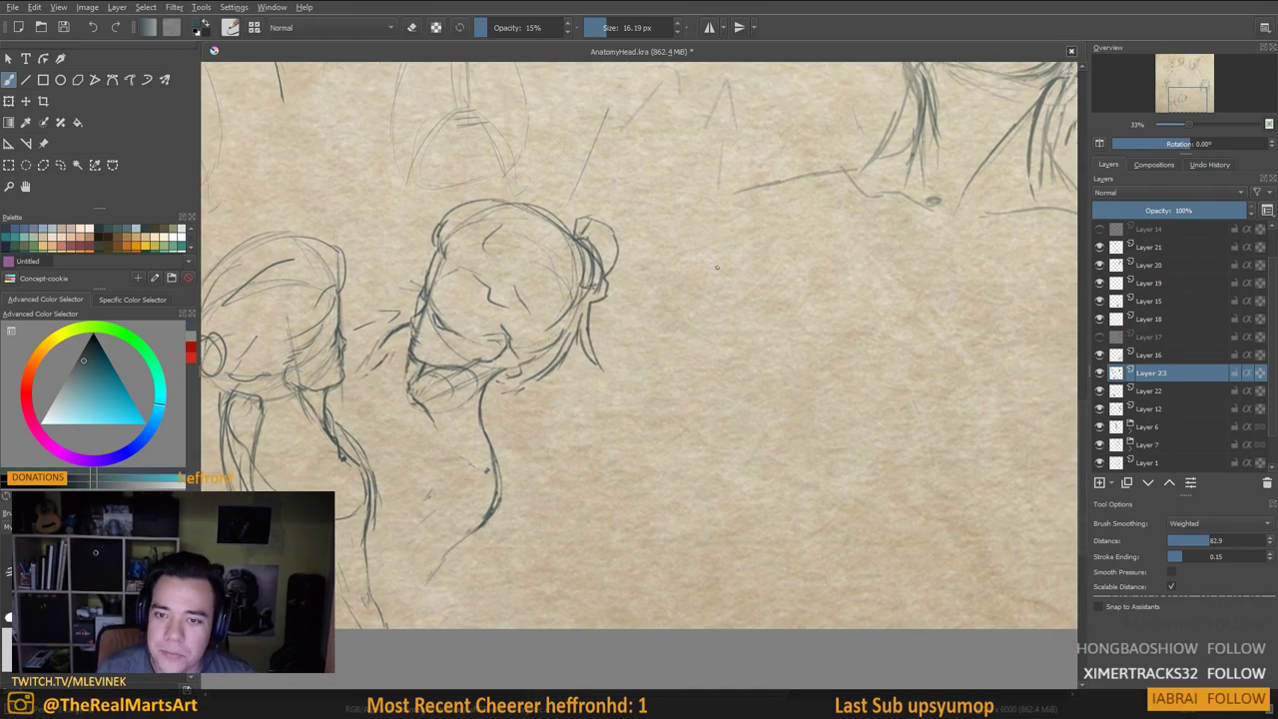
pyautogui.moveTo(749, 299)
pyautogui.mouseDown()
pyautogui.moveTo(876, 562)
pyautogui.moveTo(842, 393)
pyautogui.moveTo(766, 335)
pyautogui.moveTo(871, 416)
pyautogui.mouseUp()
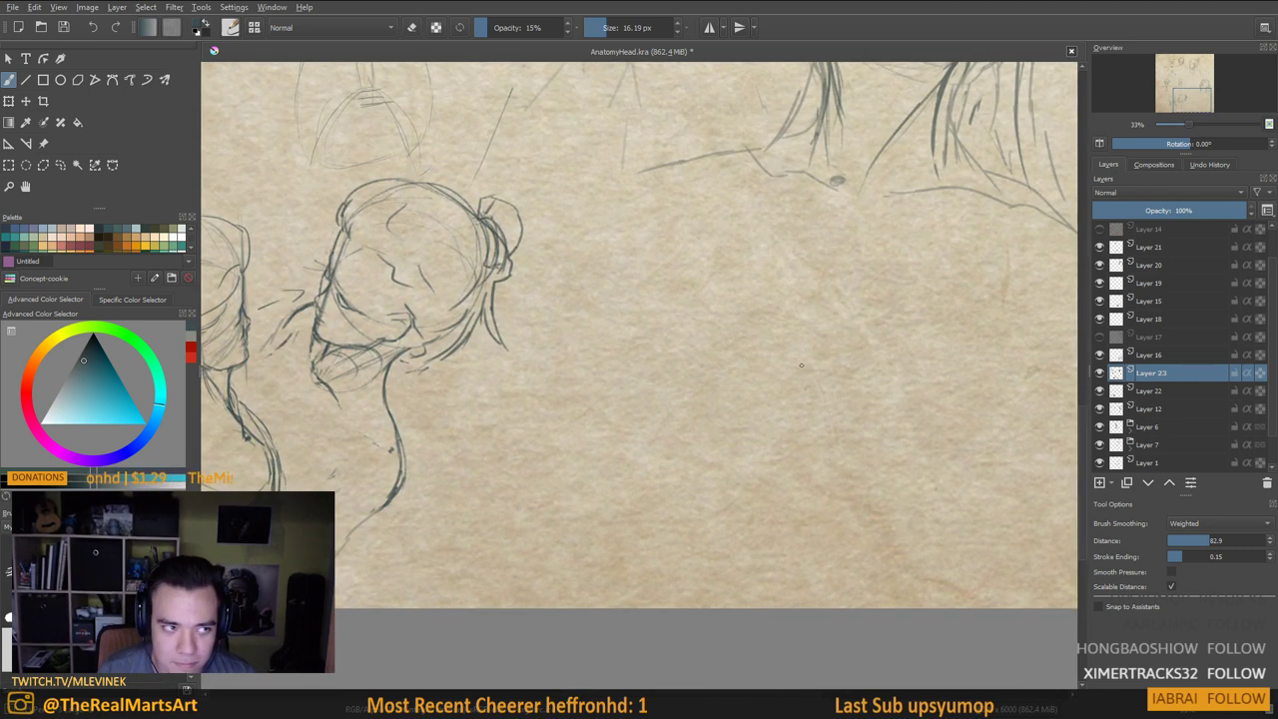
pyautogui.moveTo(759, 296); pyautogui.dragTo(779, 309)
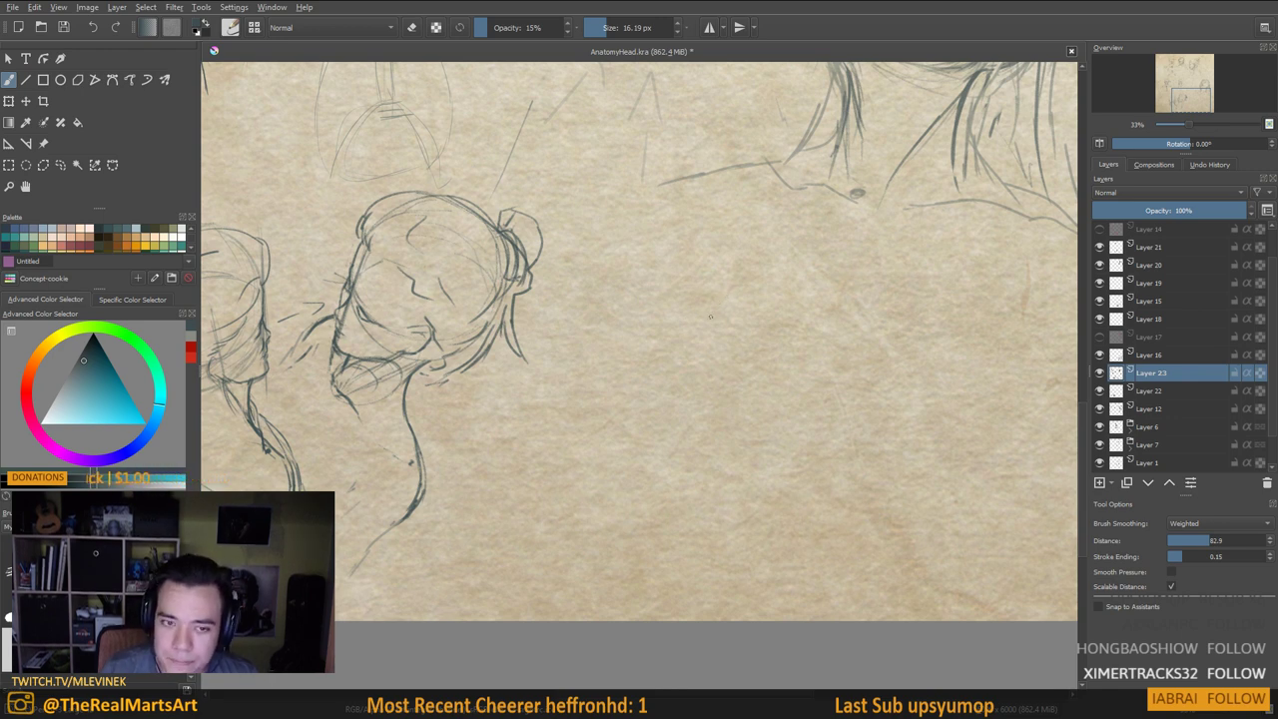
# Sketch a small angular torso block in the empty paper beside the bun head, with tilted shoulder and hip lines and an indented waist
pyautogui.moveTo(671, 297); pyautogui.dragTo(757, 312)
pyautogui.moveTo(674, 458); pyautogui.dragTo(729, 441)
pyautogui.moveTo(681, 367); pyautogui.dragTo(717, 324)
pyautogui.moveTo(706, 252); pyautogui.dragTo(711, 406)
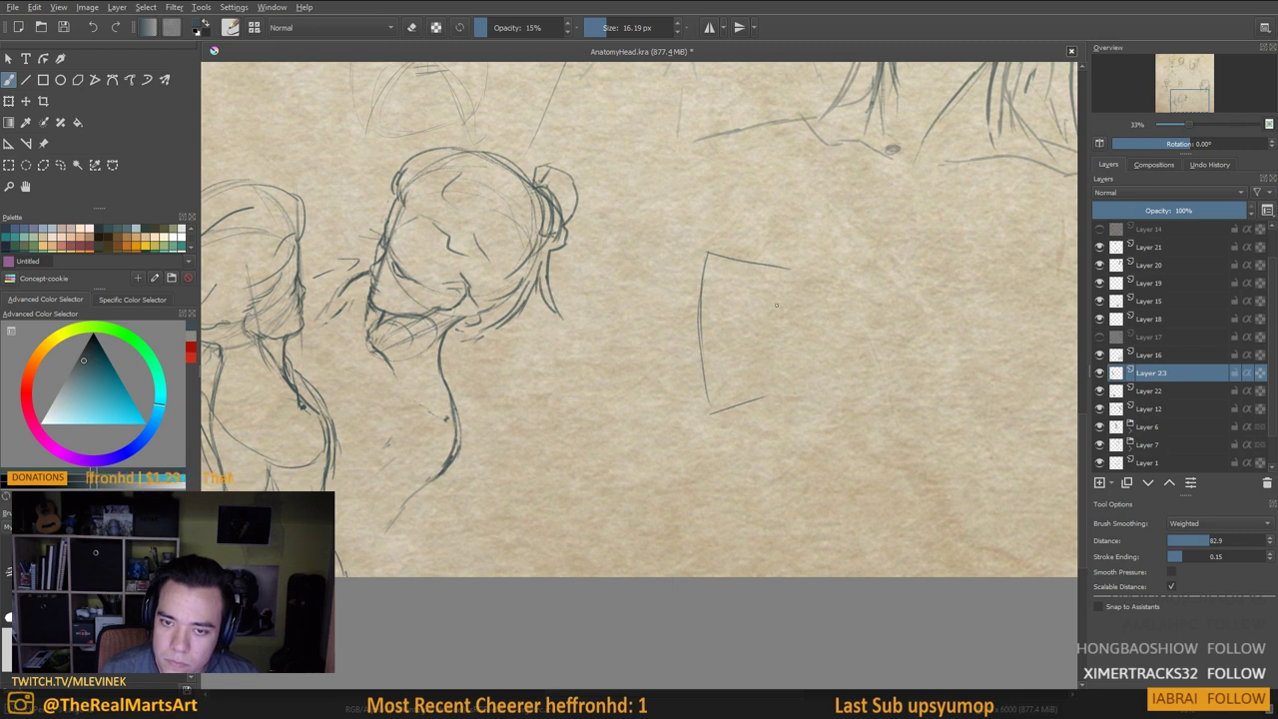
pyautogui.moveTo(705, 253)
pyautogui.mouseDown()
pyautogui.moveTo(709, 401)
pyautogui.moveTo(751, 387)
pyautogui.mouseUp()
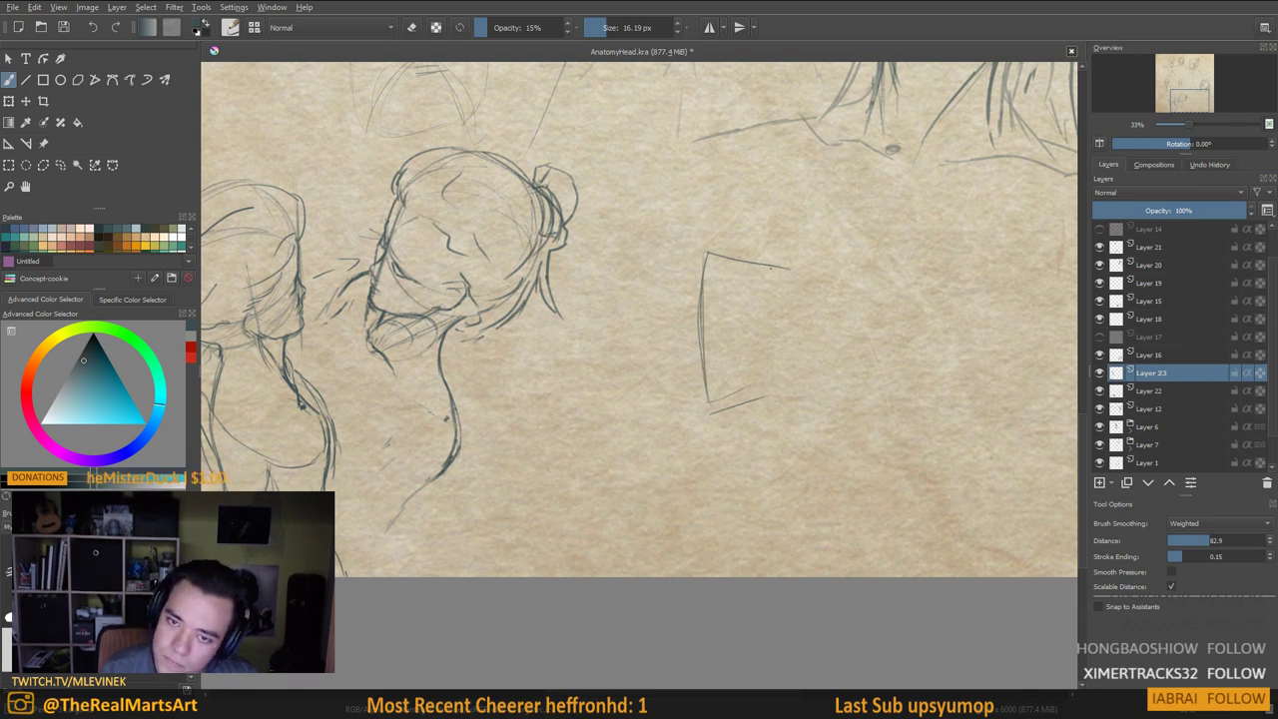
pyautogui.moveTo(768, 269); pyautogui.dragTo(759, 292)
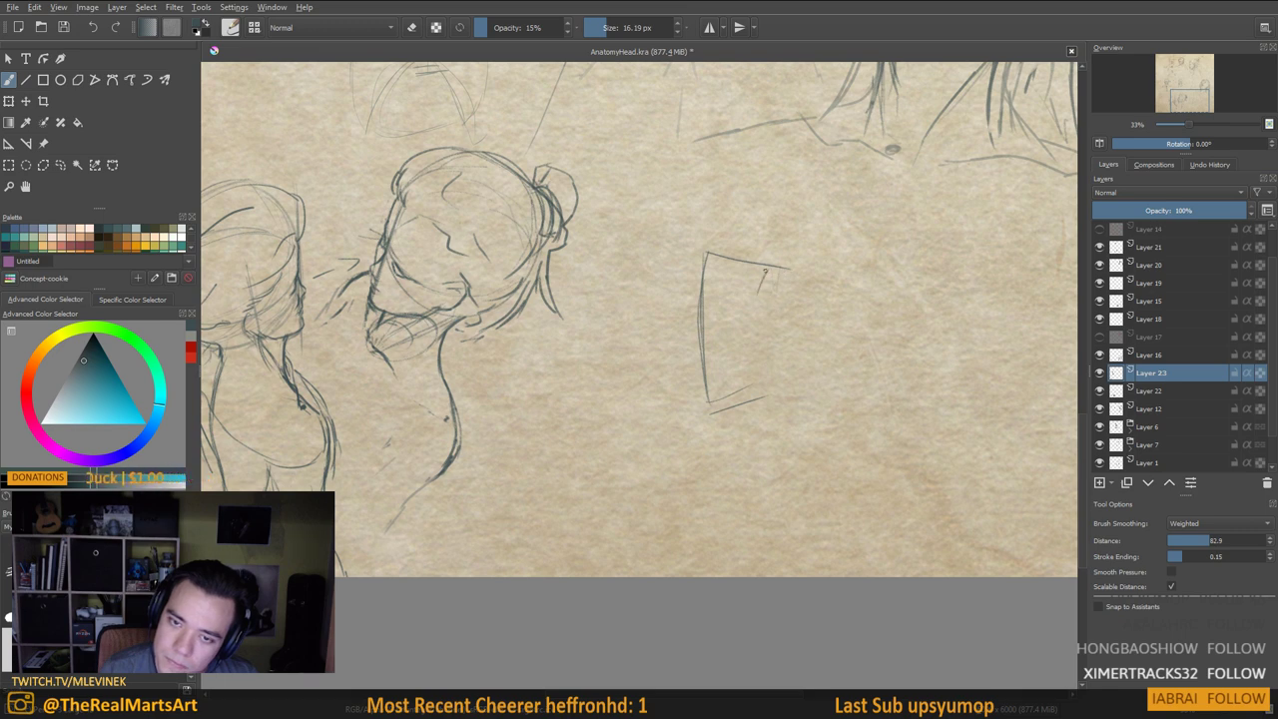
pyautogui.moveTo(745, 402); pyautogui.dragTo(775, 387)
pyautogui.moveTo(769, 267)
pyautogui.mouseDown()
pyautogui.moveTo(756, 329)
pyautogui.moveTo(786, 391)
pyautogui.mouseUp()
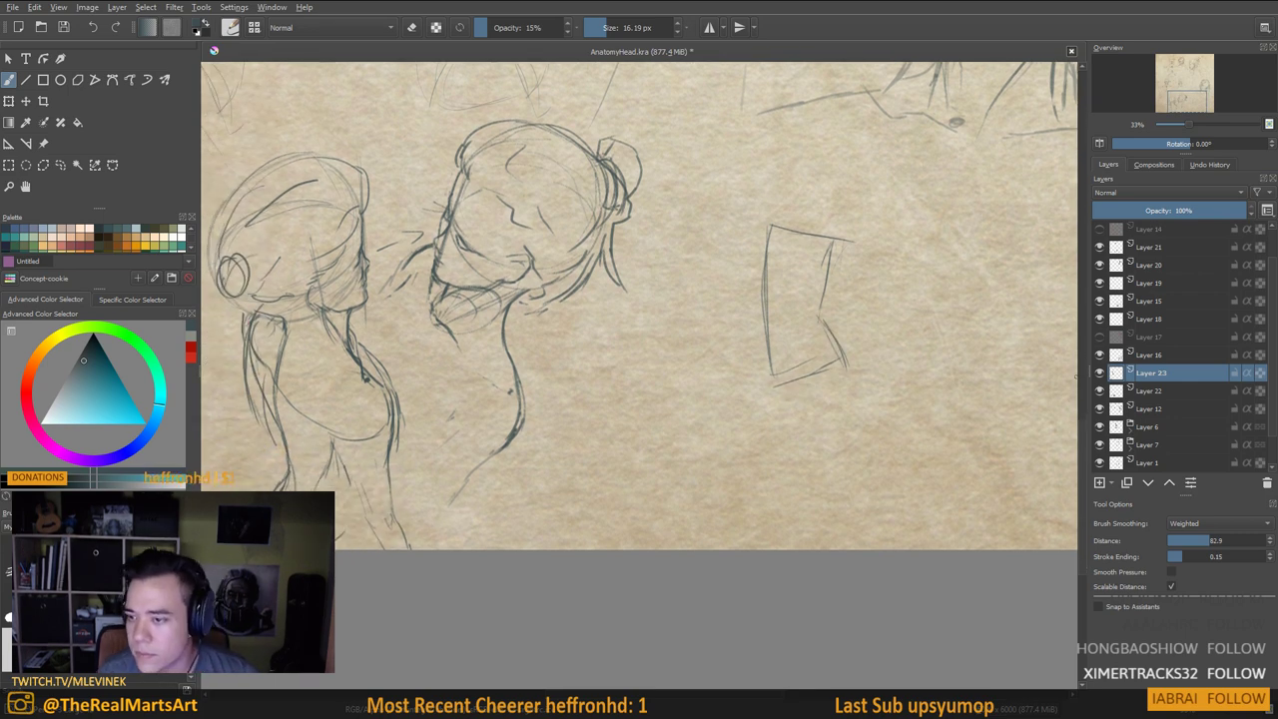
# Select the torso block with a freehand outline, cut it, paste it onto its own layer, and clear the selection
pyautogui.click(60, 165)
pyautogui.moveTo(771, 212); pyautogui.dragTo(772, 207)
pyautogui.hotkey('ctrl', 't')
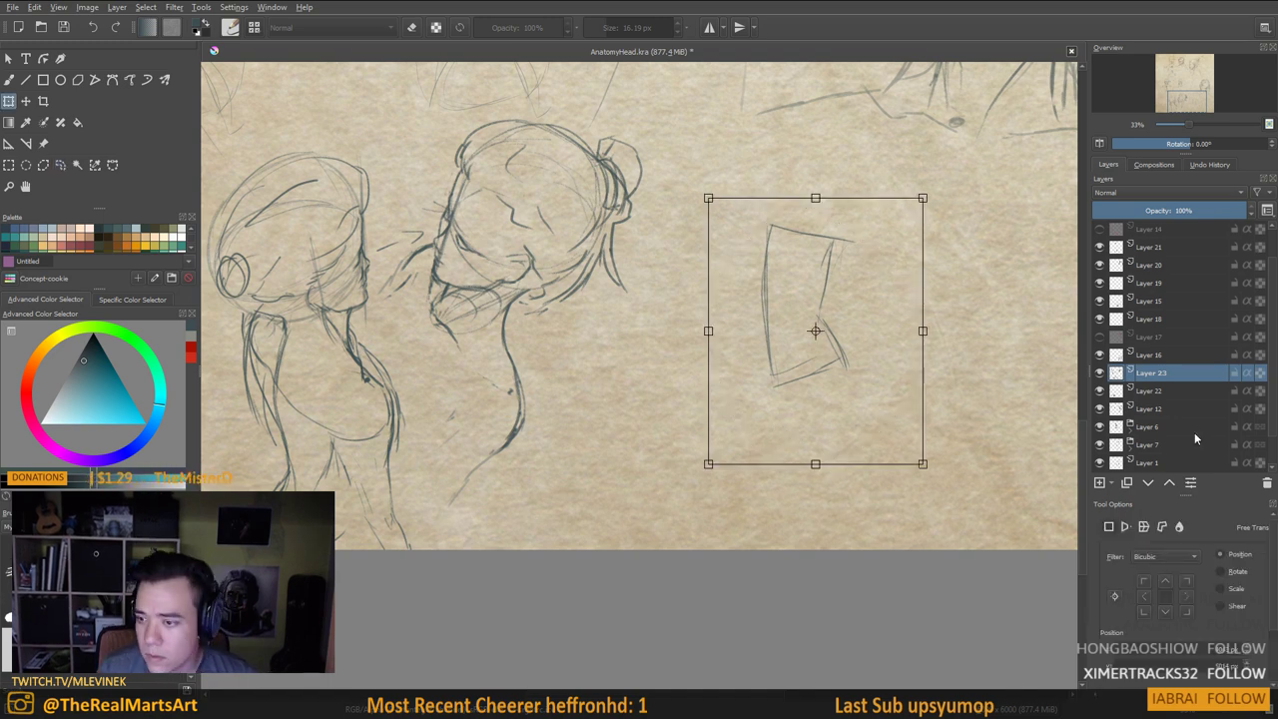
pyautogui.press('Return')
pyautogui.hotkey('ctrl', 'x')
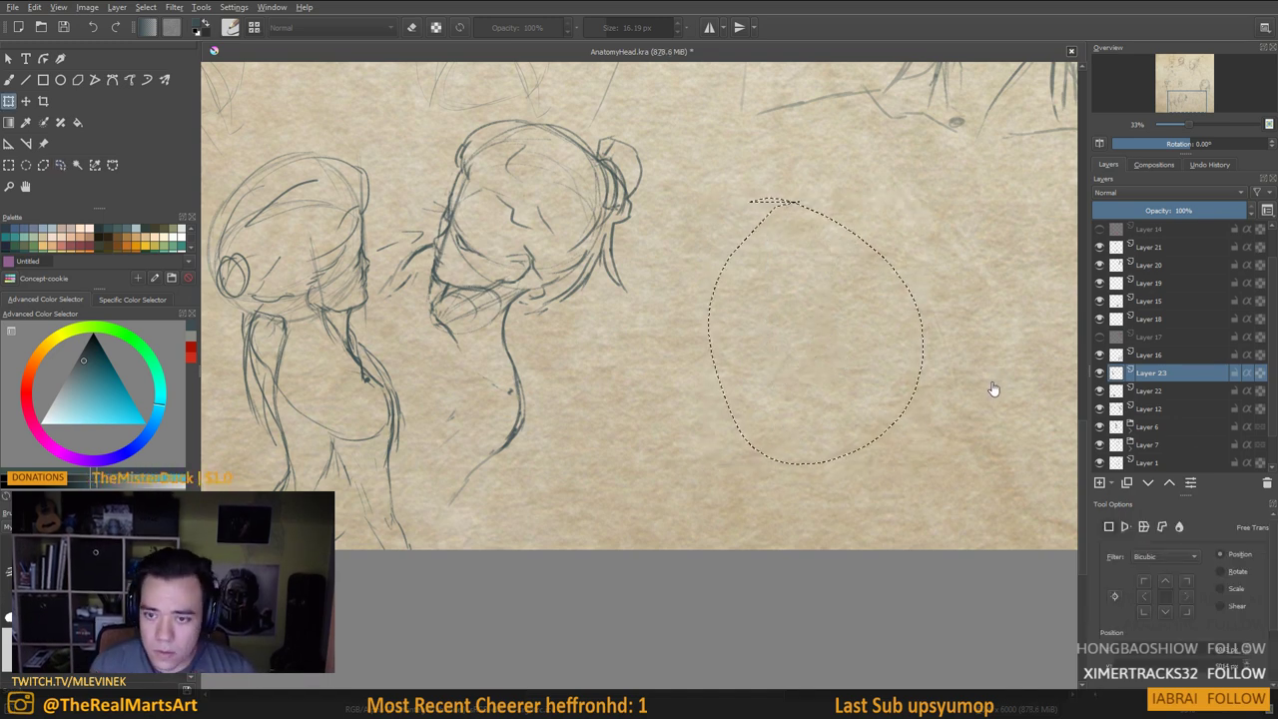
pyautogui.hotkey('ctrl', 'v')
pyautogui.hotkey('ctrl', 'shift', 'a')
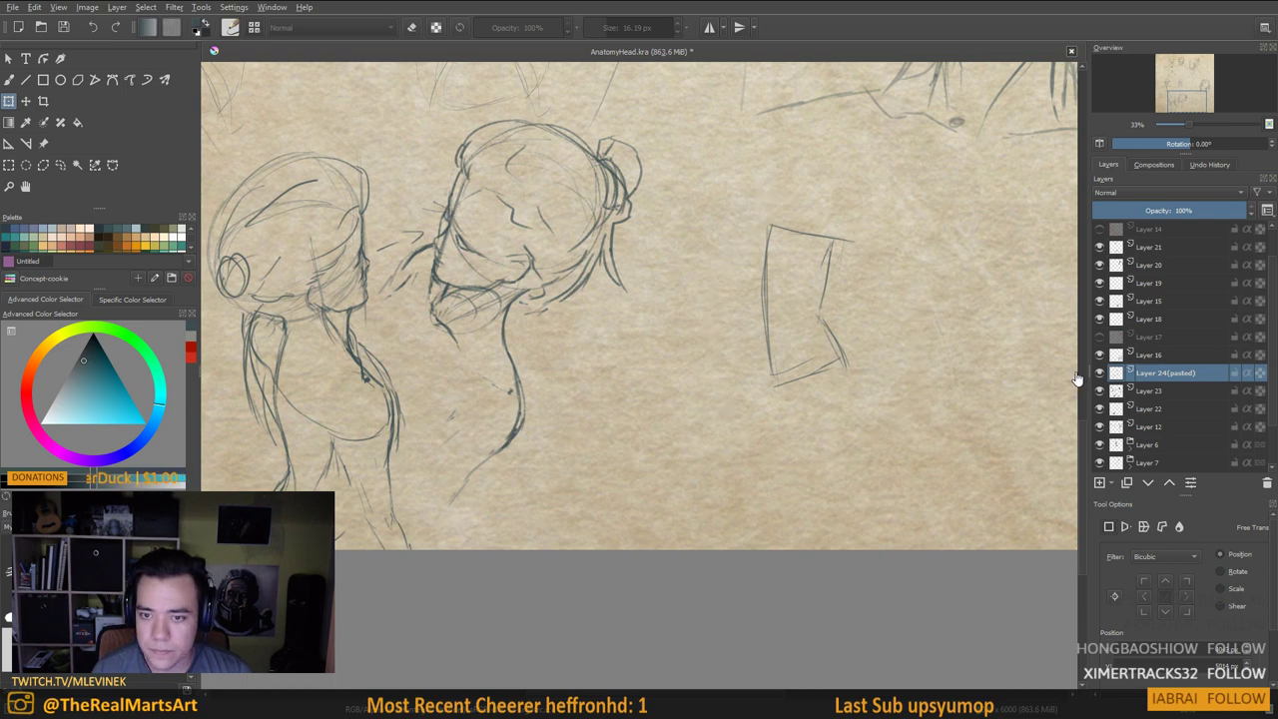
# Scale the pasted torso block down and reposition it to leave room for legs underneath
pyautogui.hotkey('ctrl', 't')
pyautogui.moveTo(836, 333)
pyautogui.mouseDown()
pyautogui.moveTo(830, 242)
pyautogui.moveTo(845, 245)
pyautogui.mouseUp()
pyautogui.moveTo(896, 161); pyautogui.dragTo(875, 196)
pyautogui.press('Return')
pyautogui.moveTo(871, 351); pyautogui.dragTo(817, 376)
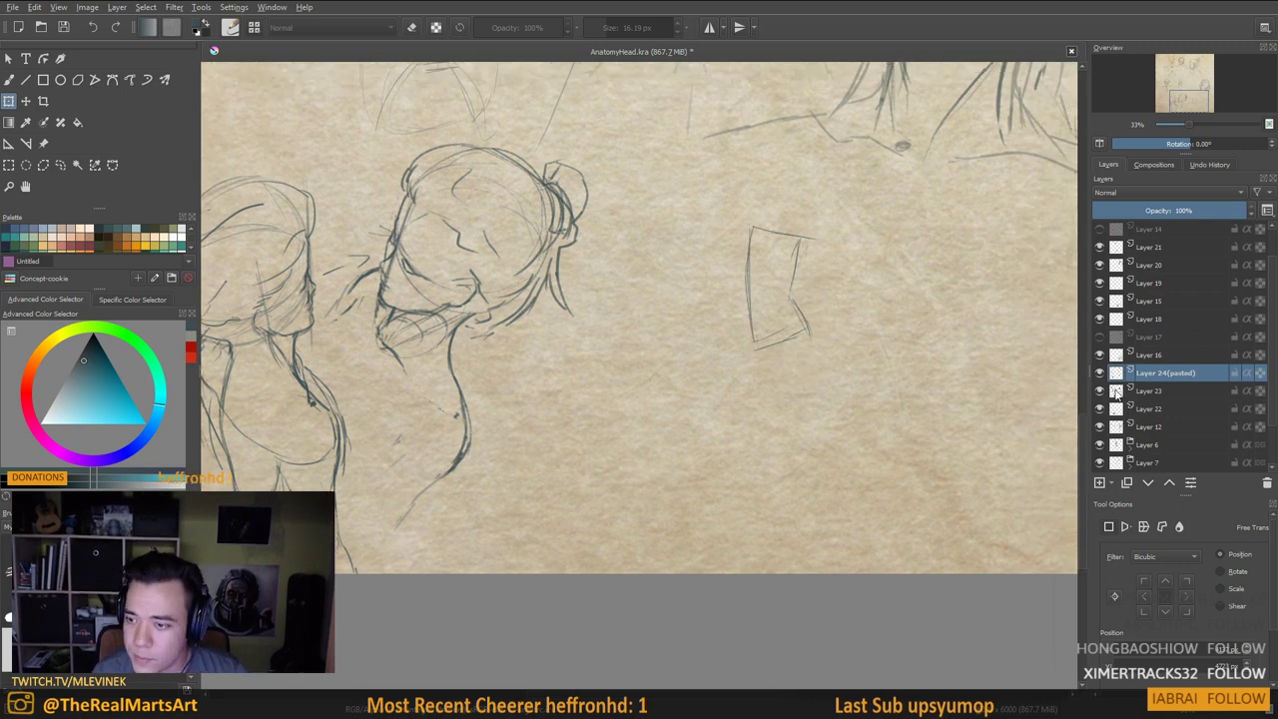
# Add an empty layer above the pasted torso layer, then make the pasted layer active for brush drawing
pyautogui.click(1098, 483)
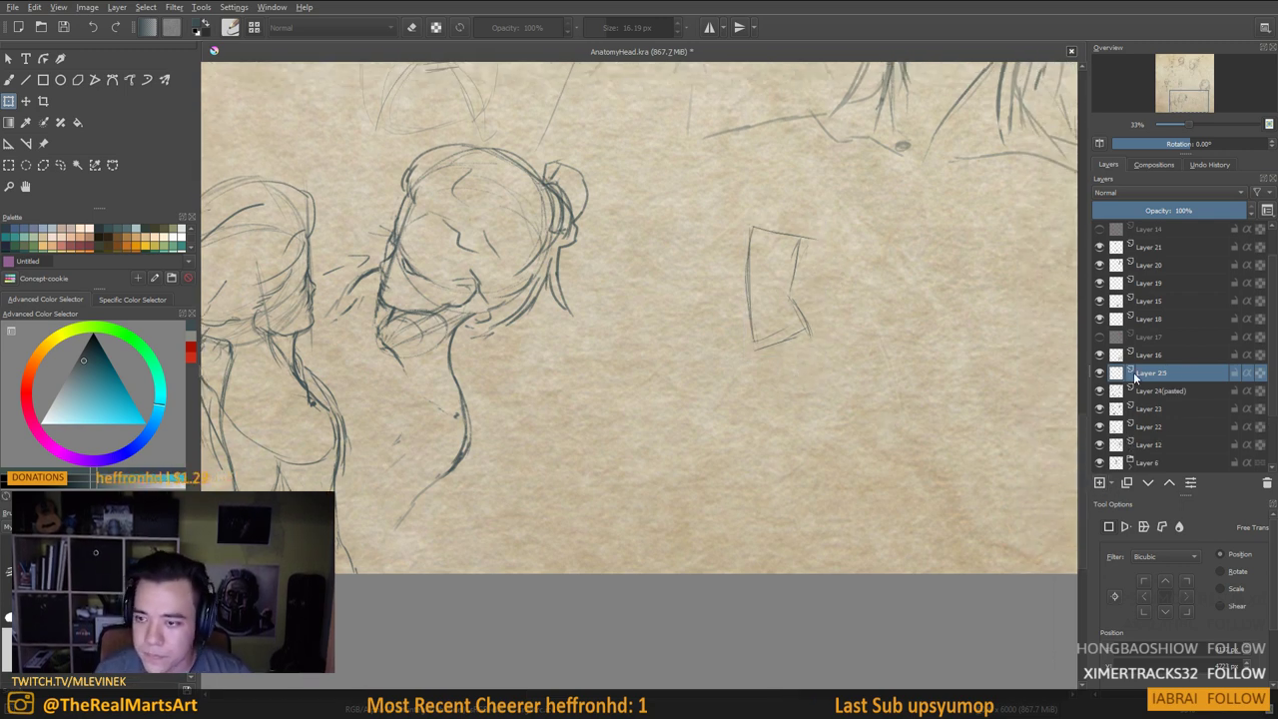
pyautogui.click(1136, 390)
pyautogui.click(1100, 392)
pyautogui.click(1100, 391)
pyautogui.press('b')
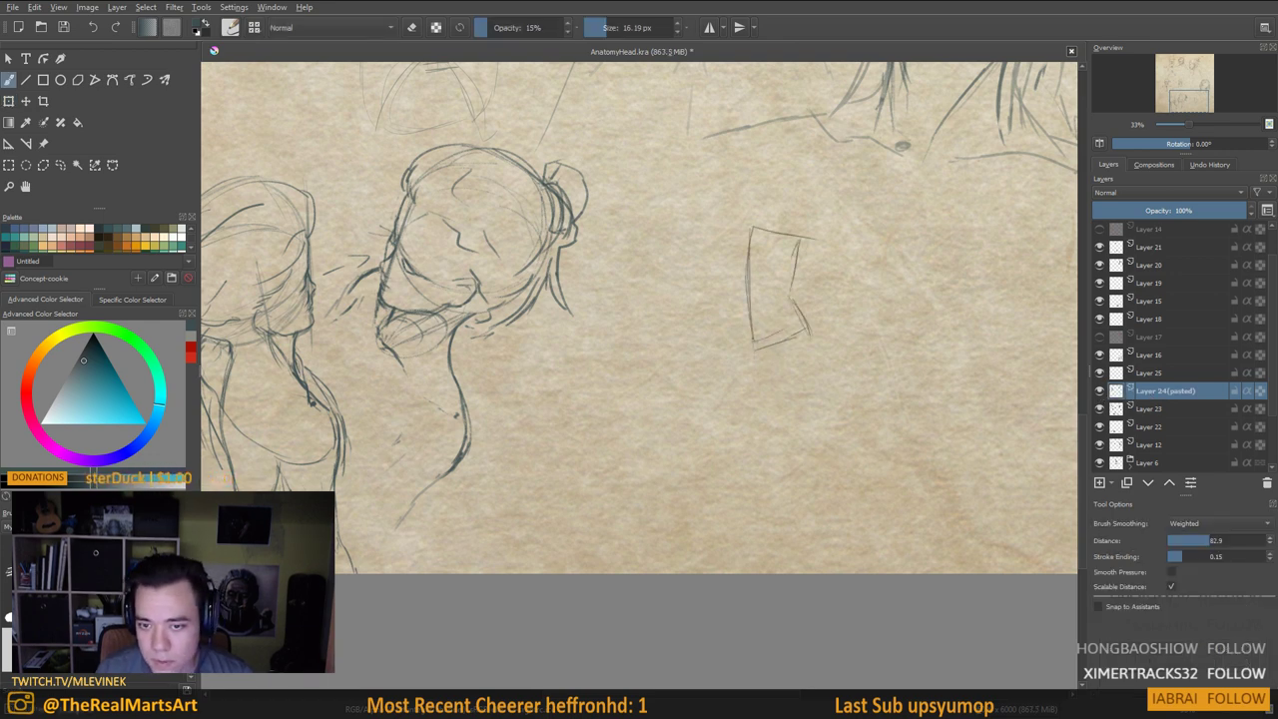
# Draw the left thigh's outer line from the hip and the right leg's outer contour ending in a small triangular foot
pyautogui.moveTo(753, 356); pyautogui.dragTo(749, 424)
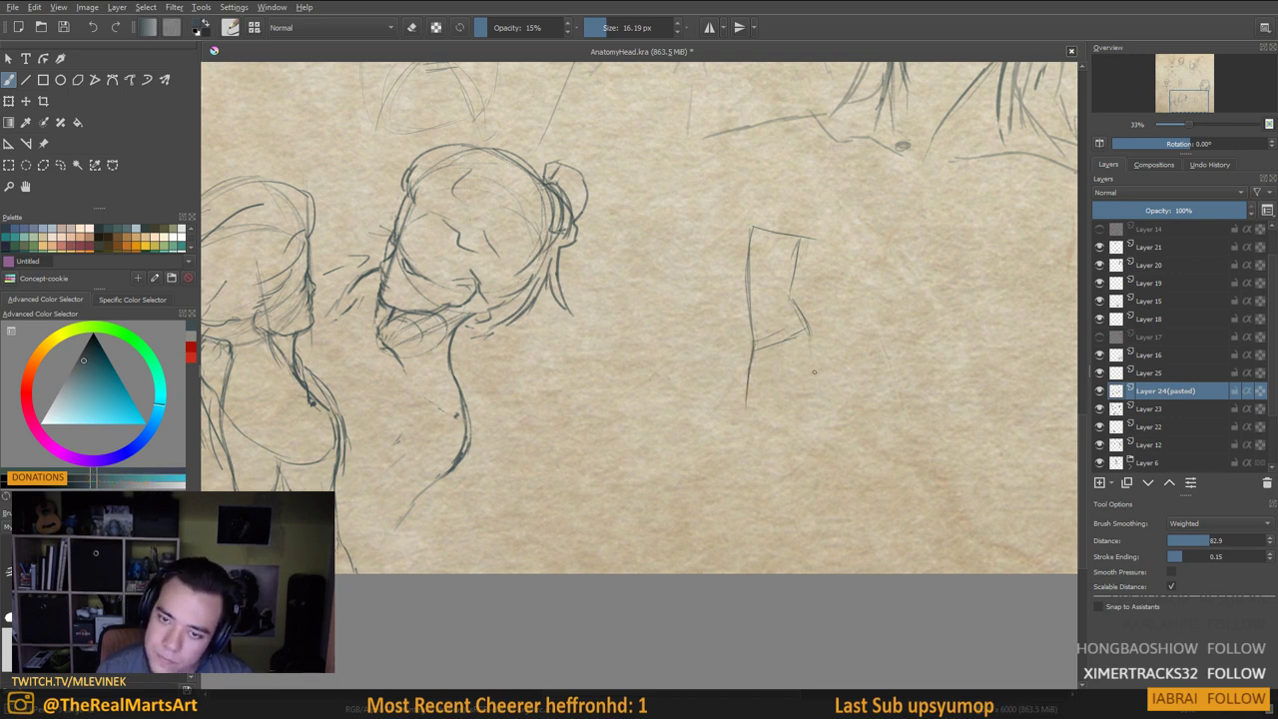
pyautogui.moveTo(808, 329); pyautogui.dragTo(819, 391)
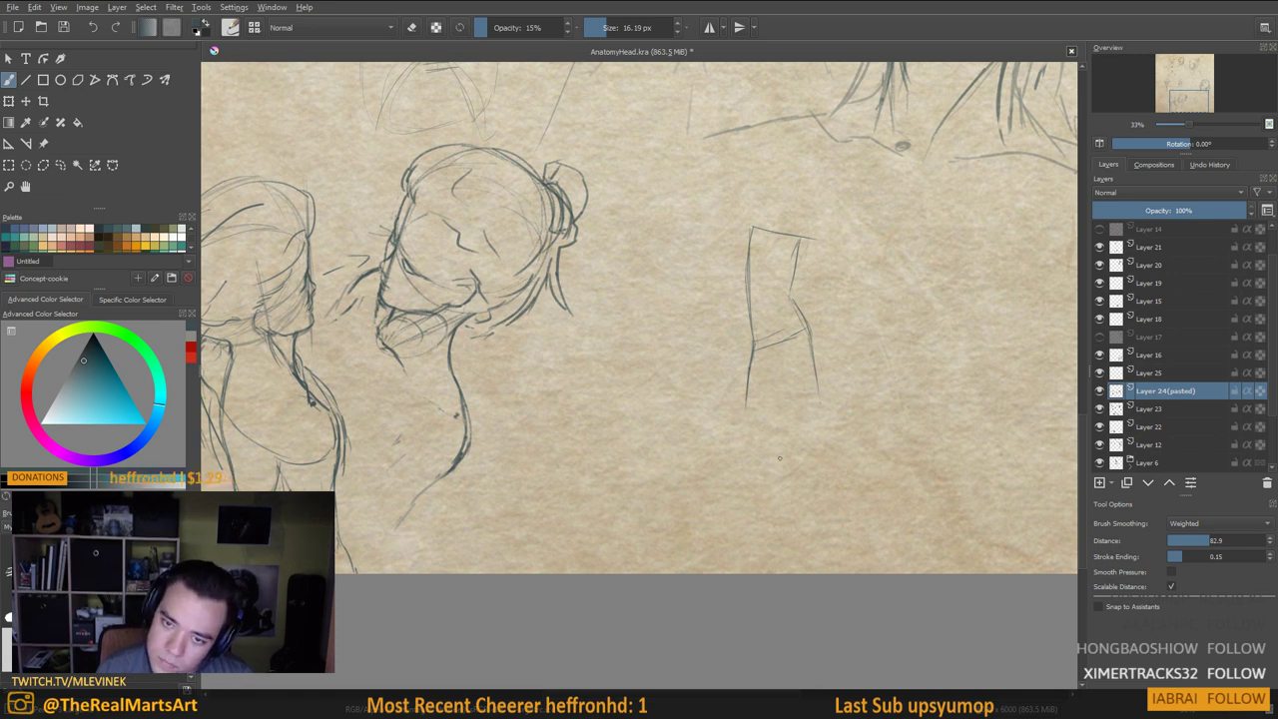
pyautogui.moveTo(819, 397)
pyautogui.mouseDown()
pyautogui.moveTo(824, 490)
pyautogui.moveTo(807, 501)
pyautogui.mouseUp()
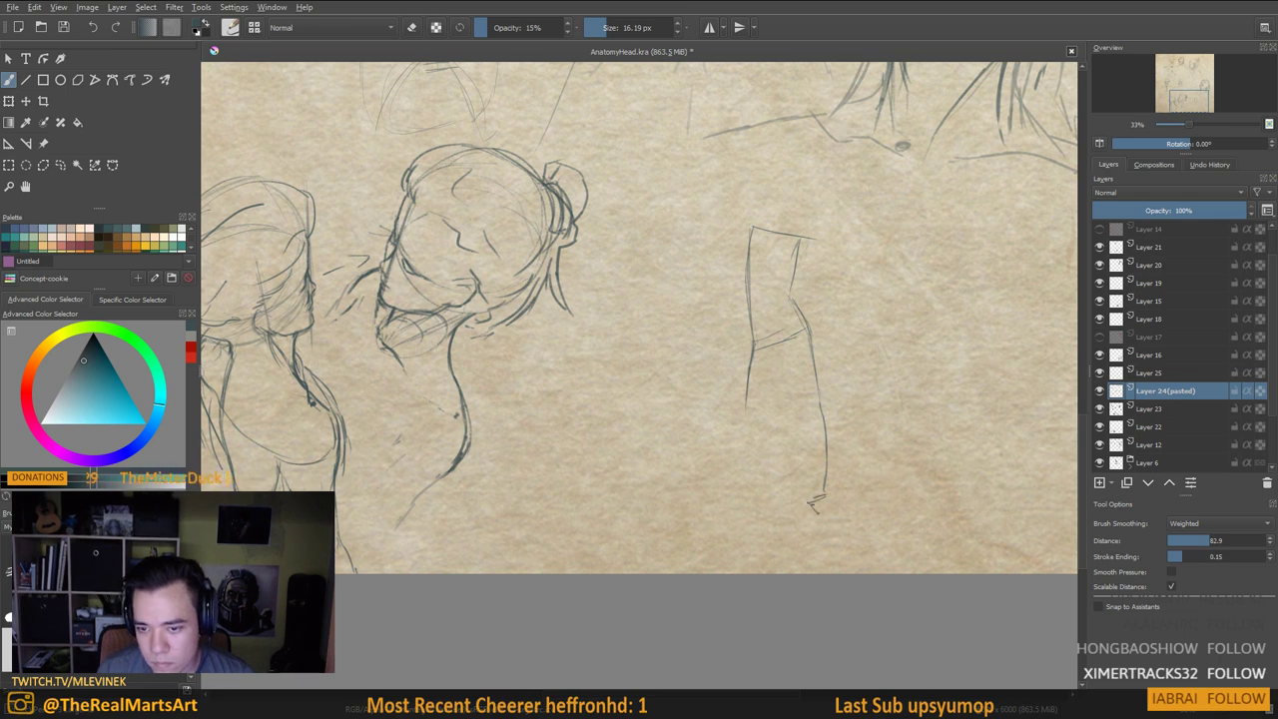
pyautogui.hotkey('ctrl', 'z')
pyautogui.hotkey('ctrl', 'z')
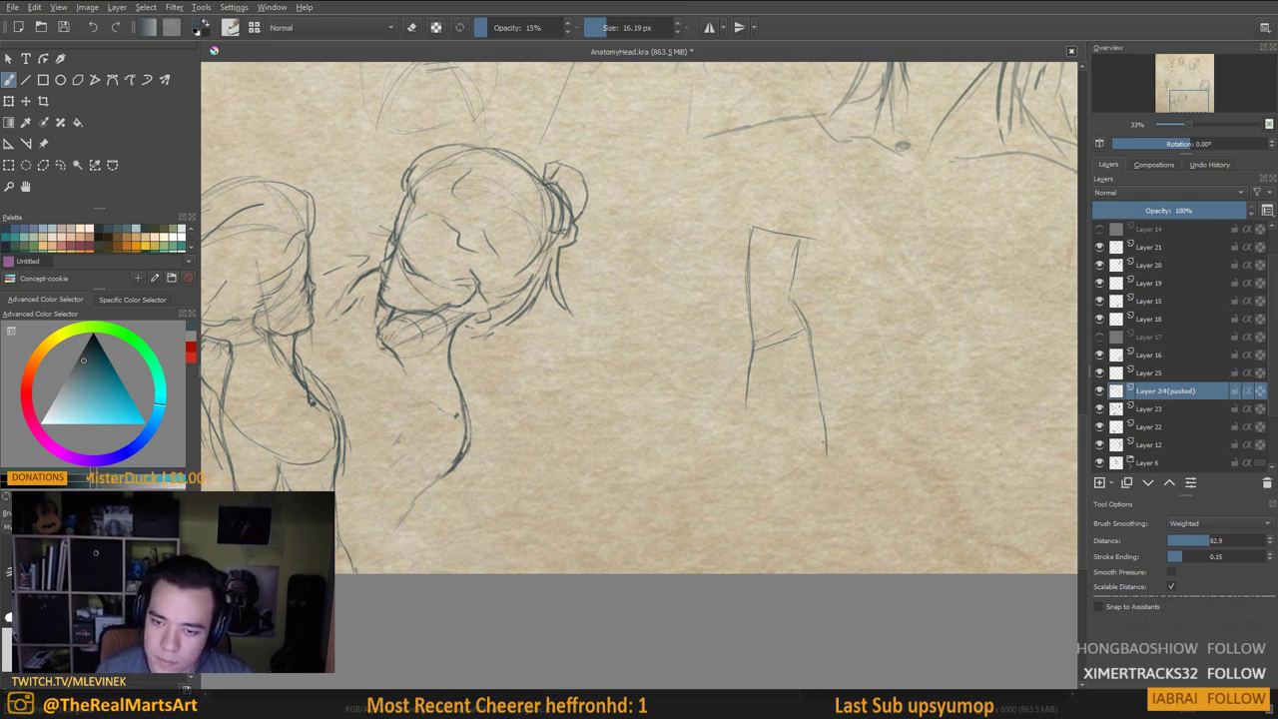
pyautogui.moveTo(826, 448)
pyautogui.mouseDown()
pyautogui.moveTo(812, 512)
pyautogui.moveTo(829, 517)
pyautogui.moveTo(821, 494)
pyautogui.mouseUp()
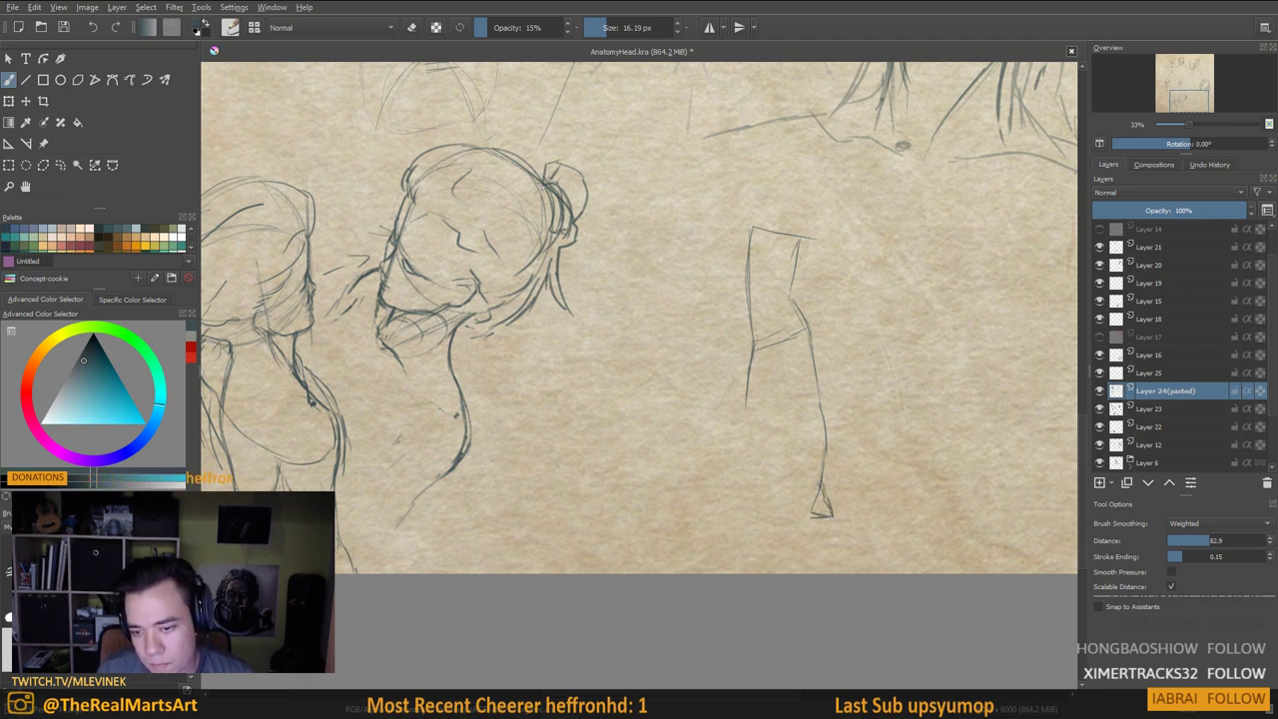
pyautogui.moveTo(815, 495); pyautogui.dragTo(817, 484)
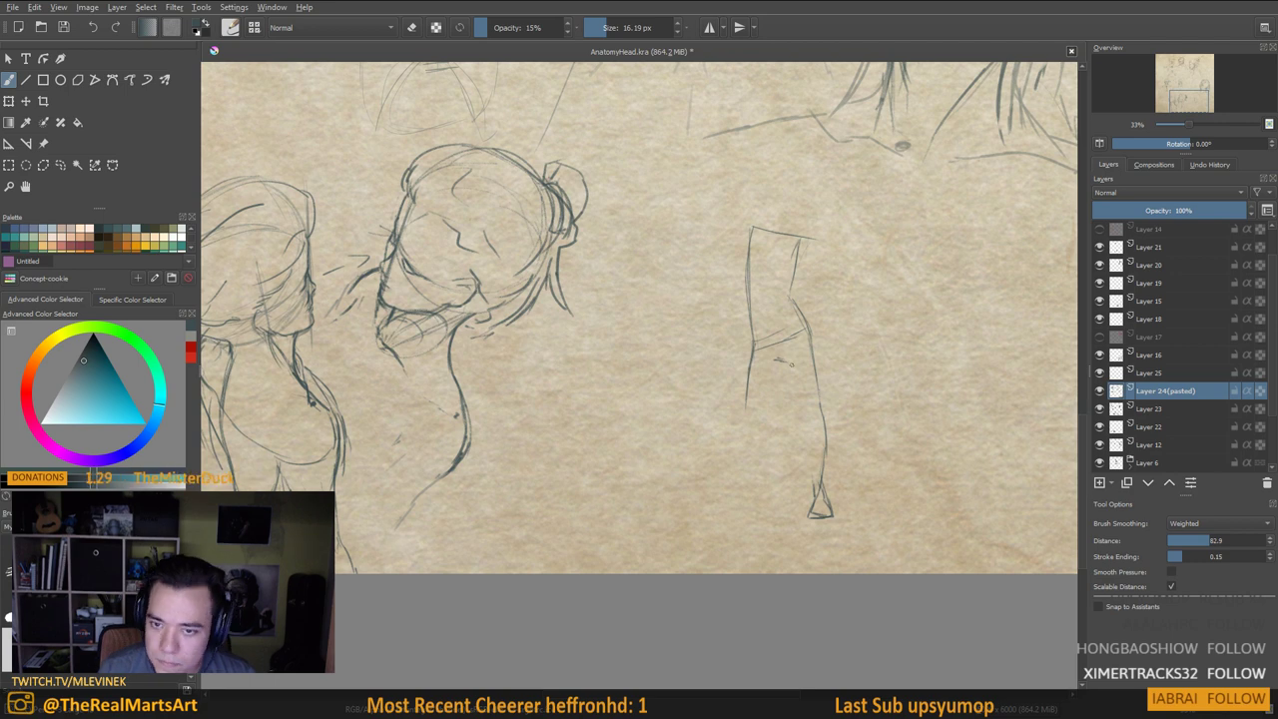
# Draw the inner contours of both legs from the crotch, complete the left lower leg with a foot, and widen the right foot
pyautogui.moveTo(783, 357)
pyautogui.mouseDown()
pyautogui.moveTo(815, 479)
pyautogui.moveTo(806, 446)
pyautogui.mouseUp()
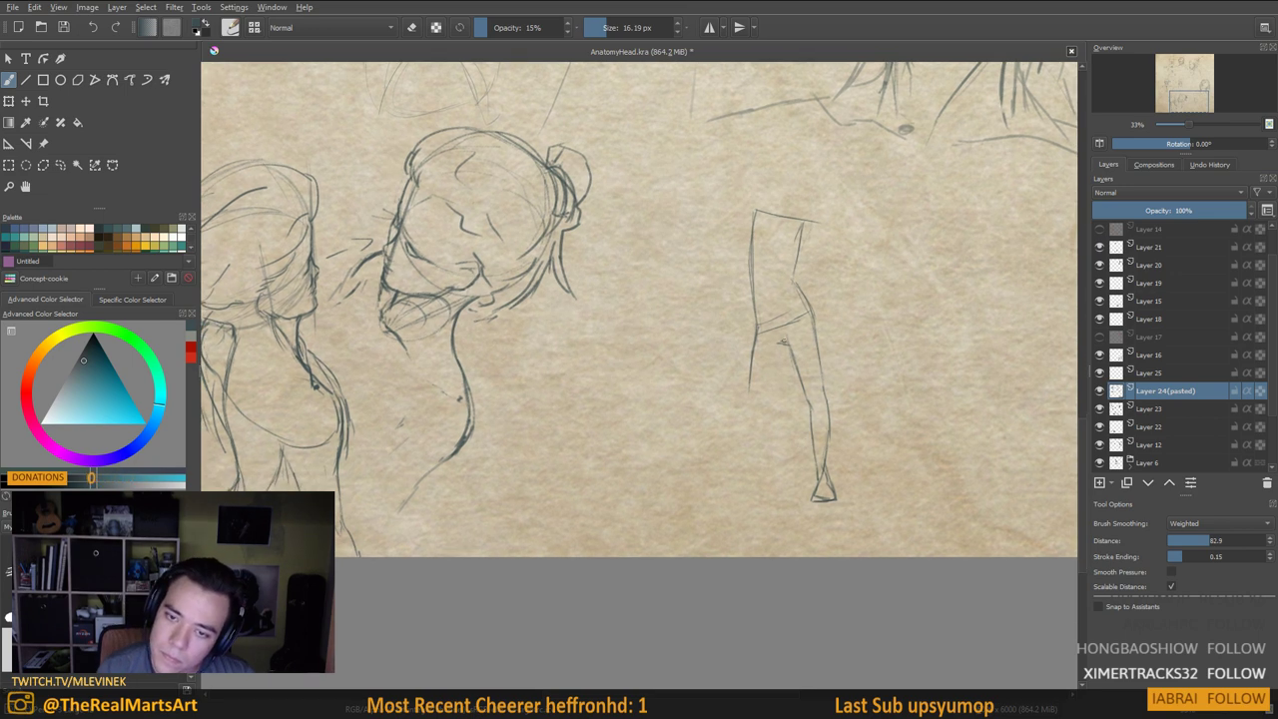
pyautogui.moveTo(787, 343); pyautogui.dragTo(768, 408)
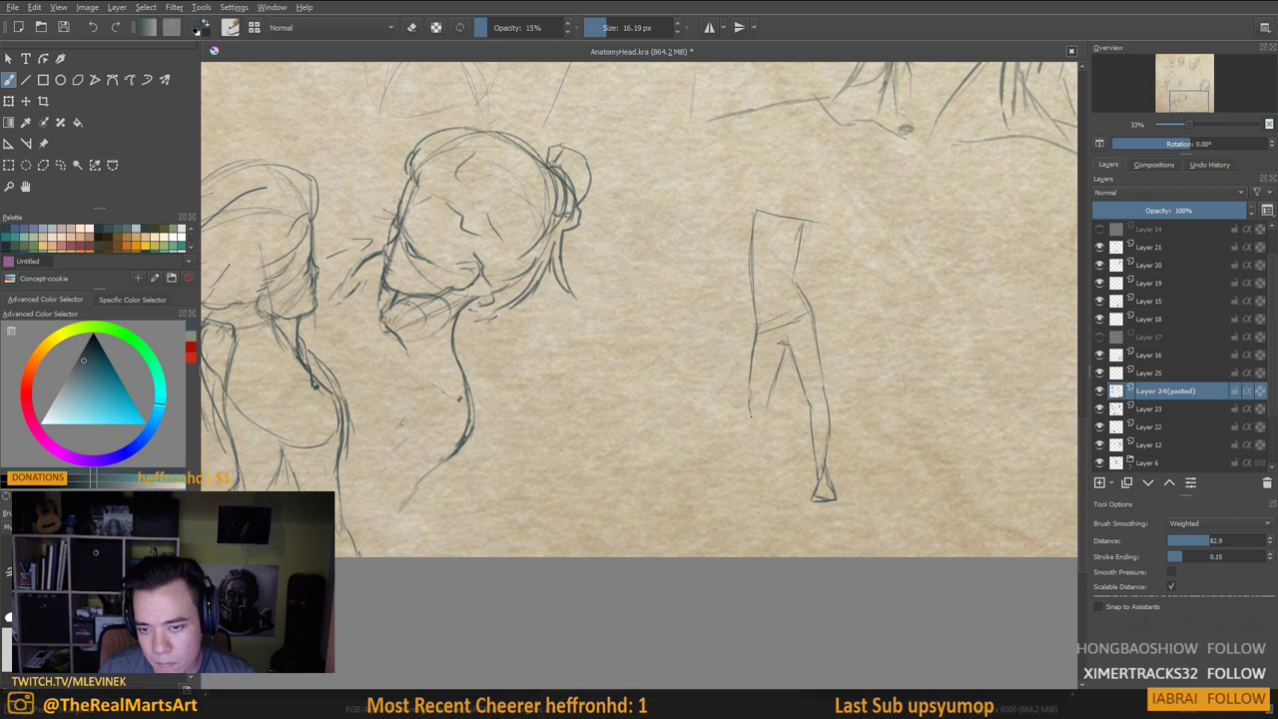
pyautogui.moveTo(771, 418); pyautogui.dragTo(760, 482)
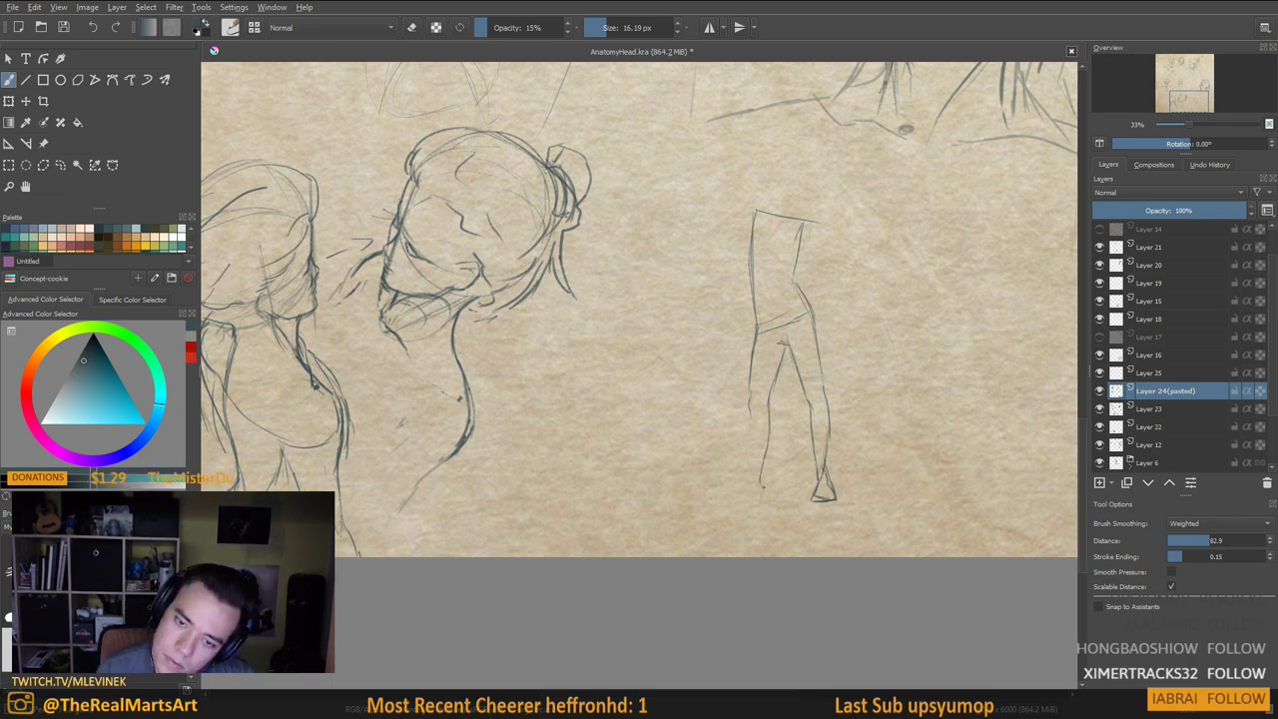
pyautogui.hotkey('ctrl', 'z')
pyautogui.moveTo(770, 422); pyautogui.dragTo(765, 457)
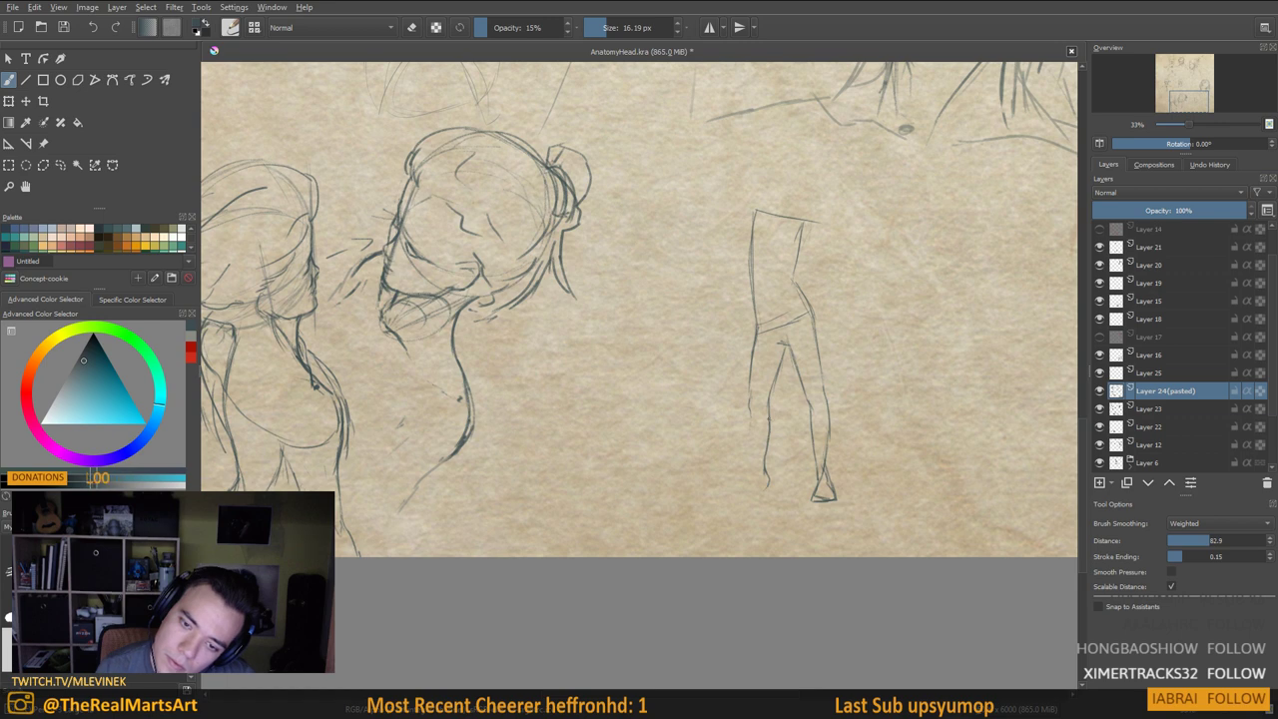
pyautogui.moveTo(769, 426)
pyautogui.mouseDown()
pyautogui.moveTo(765, 475)
pyautogui.moveTo(745, 494)
pyautogui.mouseUp()
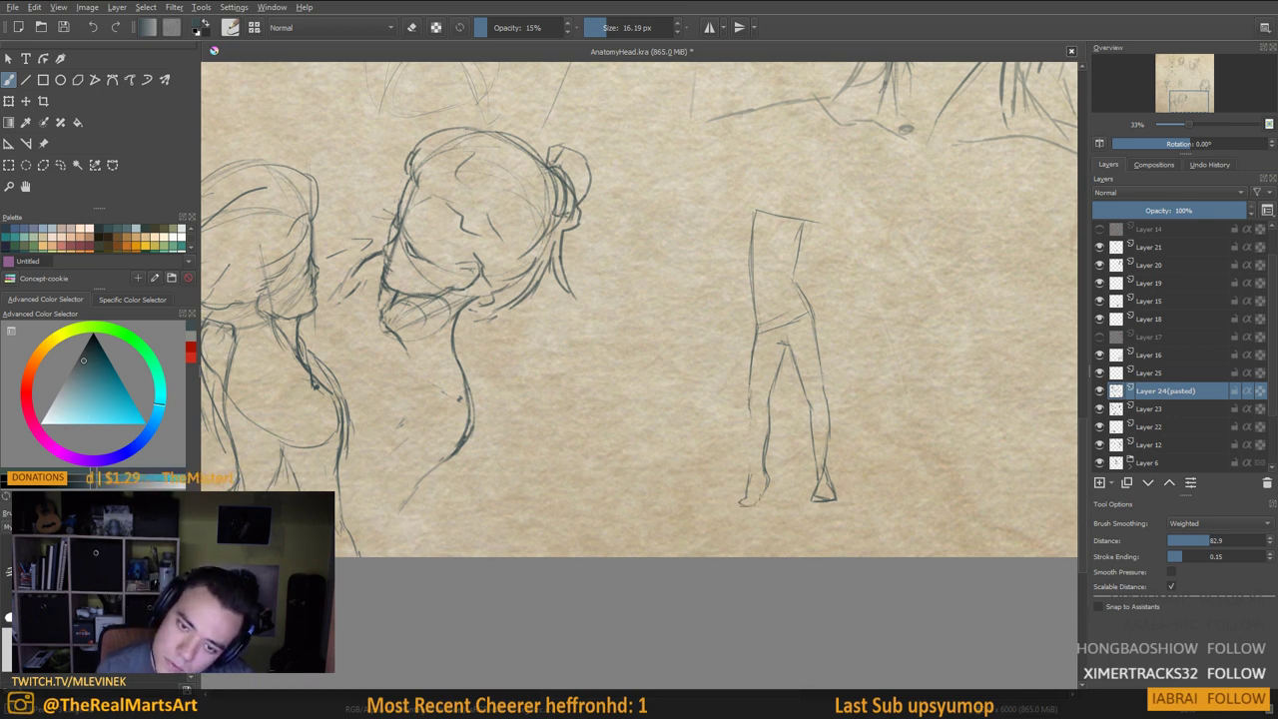
pyautogui.moveTo(750, 407); pyautogui.dragTo(754, 502)
pyautogui.moveTo(825, 481); pyautogui.dragTo(838, 504)
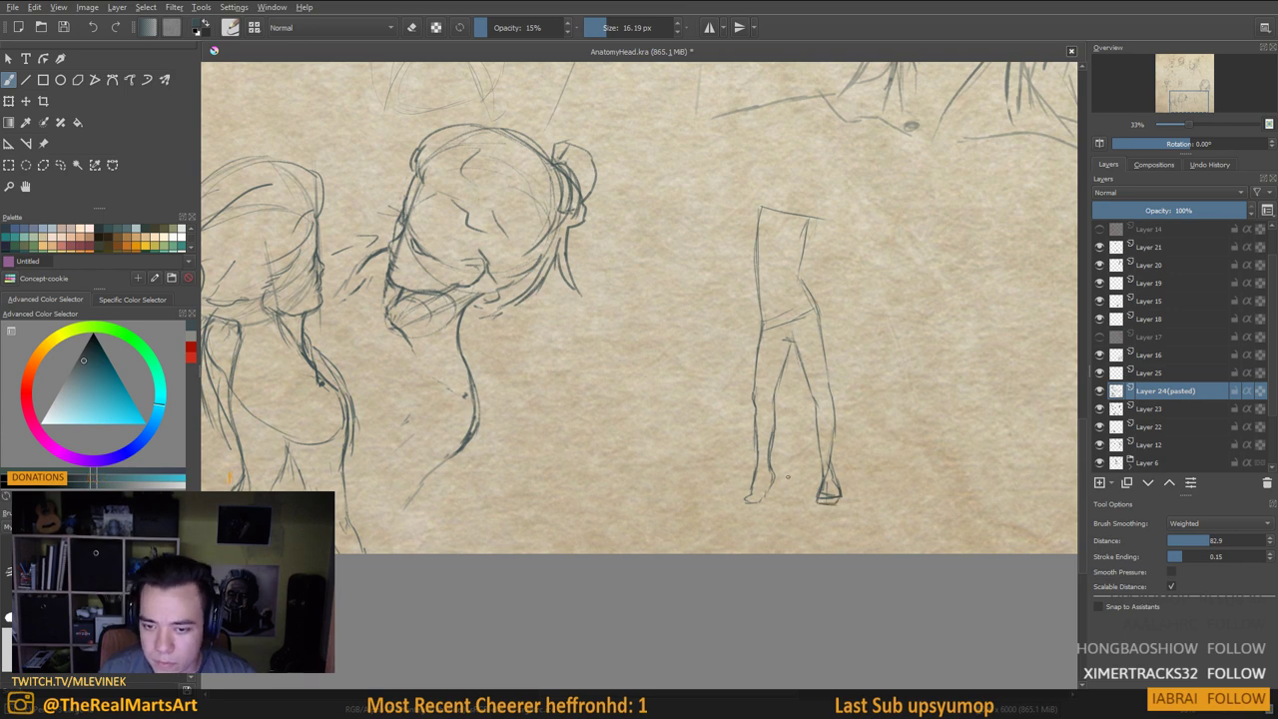
# Circle both knees and firm up the hip and thigh lines of the small figure
pyautogui.moveTo(773, 437); pyautogui.dragTo(776, 428)
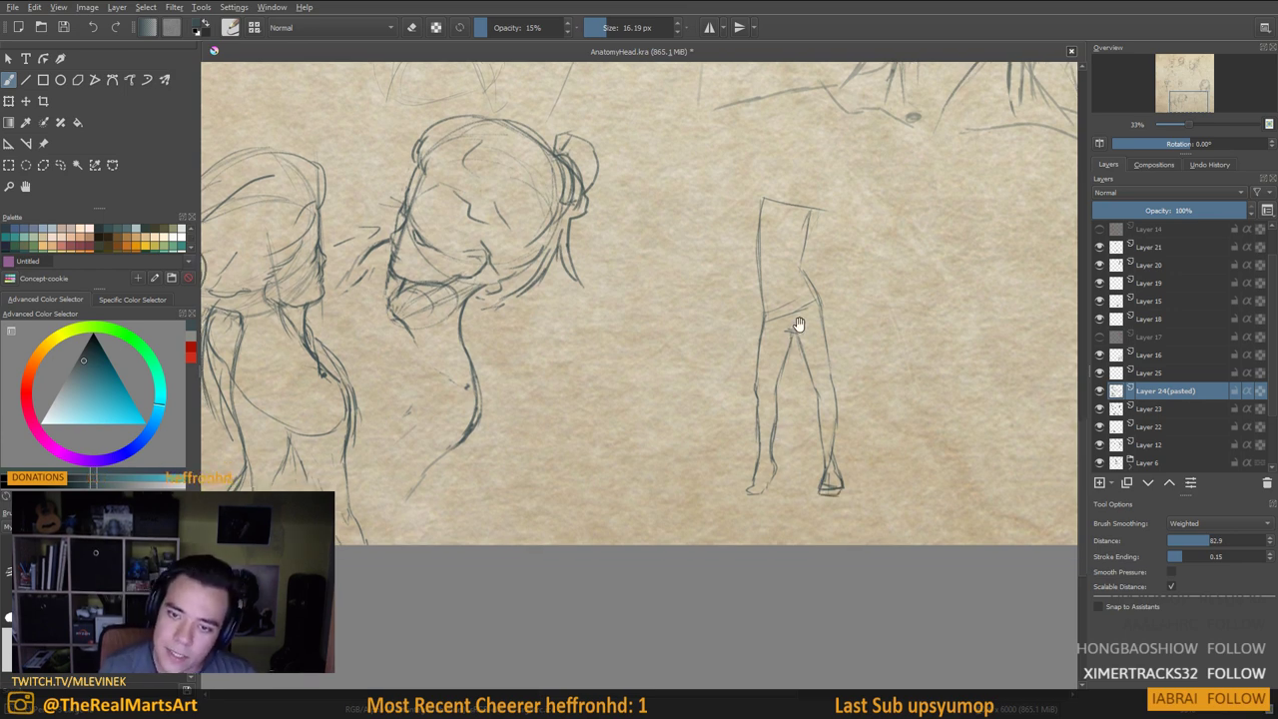
pyautogui.moveTo(781, 351)
pyautogui.mouseDown()
pyautogui.moveTo(791, 412)
pyautogui.moveTo(793, 366)
pyautogui.moveTo(841, 369)
pyautogui.moveTo(844, 404)
pyautogui.moveTo(815, 391)
pyautogui.moveTo(816, 366)
pyautogui.moveTo(789, 402)
pyautogui.mouseUp()
pyautogui.moveTo(798, 471); pyautogui.dragTo(738, 506)
pyautogui.moveTo(784, 431)
pyautogui.mouseDown()
pyautogui.moveTo(784, 505)
pyautogui.moveTo(795, 493)
pyautogui.mouseUp()
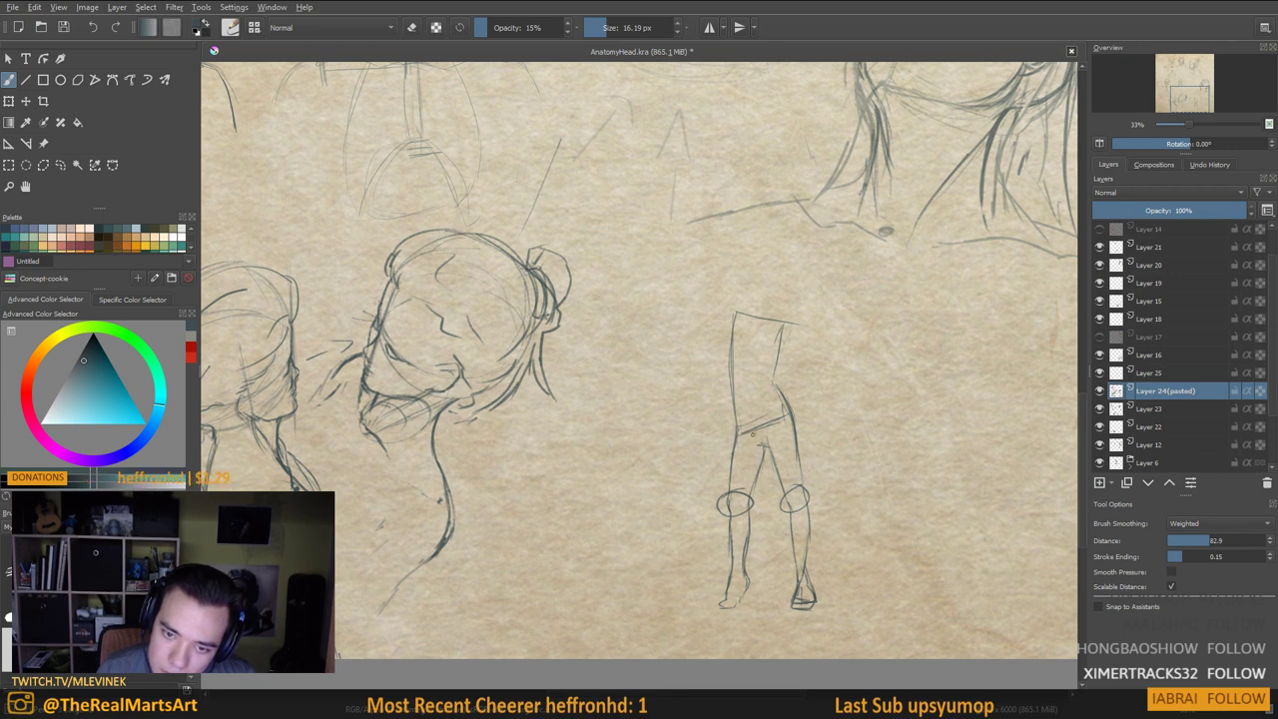
pyautogui.moveTo(757, 434)
pyautogui.mouseDown()
pyautogui.moveTo(743, 471)
pyautogui.moveTo(777, 462)
pyautogui.moveTo(829, 536)
pyautogui.mouseUp()
pyautogui.hotkey('ctrl', 'z')
pyautogui.hotkey('ctrl', 'z')
pyautogui.hotkey('ctrl', 'z')
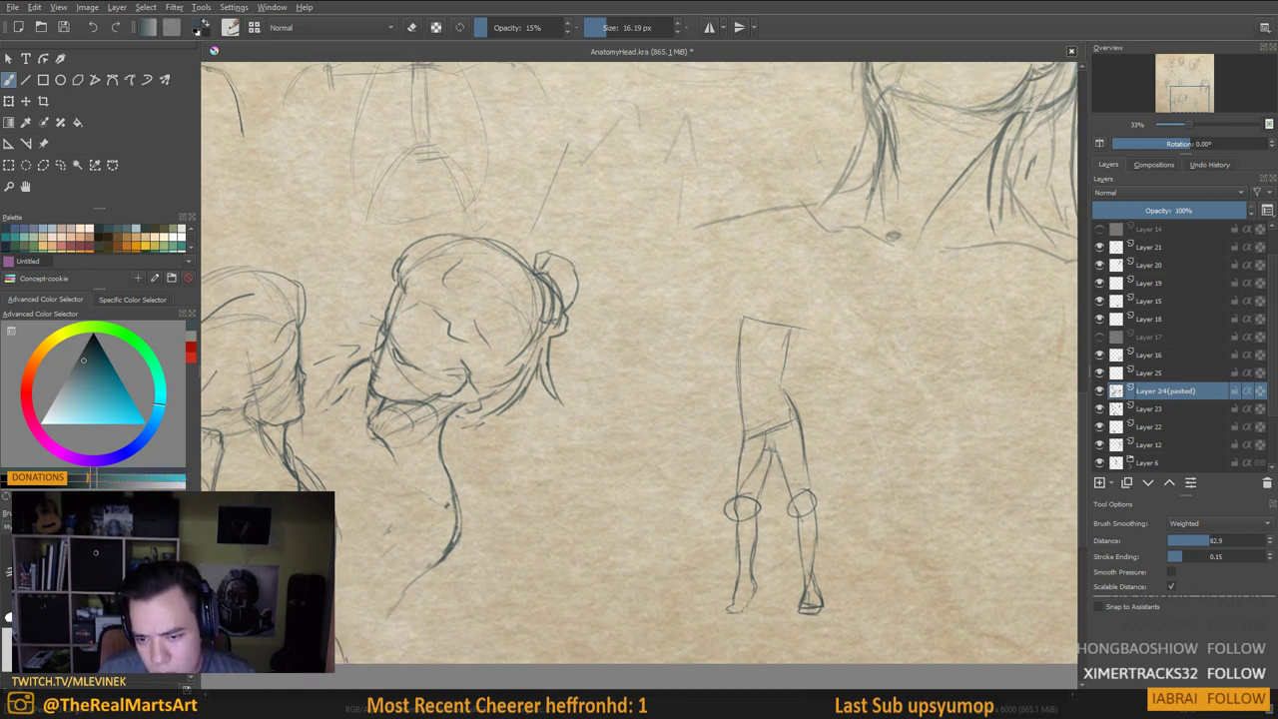
# Strengthen the right ankle line, then erase the left lower leg and redraw it angled inward with a new foot
pyautogui.moveTo(814, 556)
pyautogui.mouseDown()
pyautogui.moveTo(822, 614)
pyautogui.moveTo(798, 606)
pyautogui.mouseUp()
pyautogui.moveTo(789, 608); pyautogui.dragTo(825, 571)
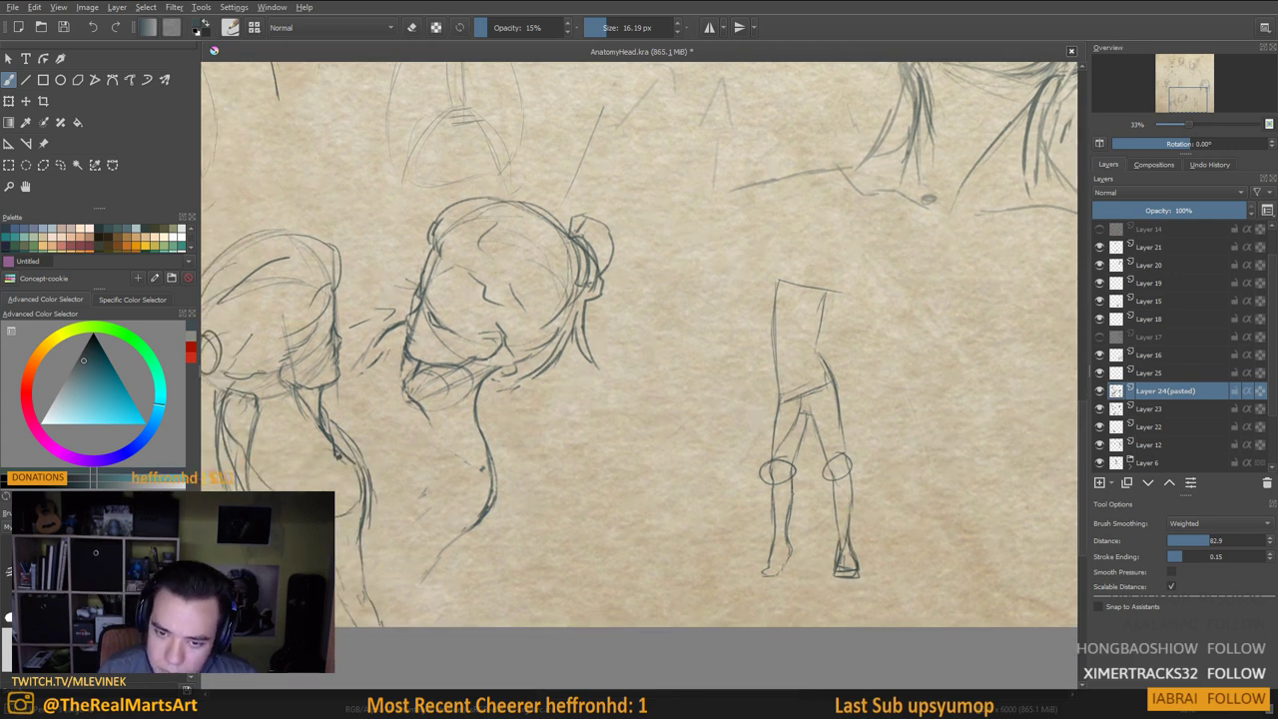
pyautogui.moveTo(791, 466)
pyautogui.mouseDown()
pyautogui.moveTo(797, 513)
pyautogui.moveTo(770, 572)
pyautogui.moveTo(769, 545)
pyautogui.moveTo(789, 543)
pyautogui.moveTo(790, 500)
pyautogui.moveTo(785, 517)
pyautogui.mouseUp()
pyautogui.press('e')
pyautogui.press('e')
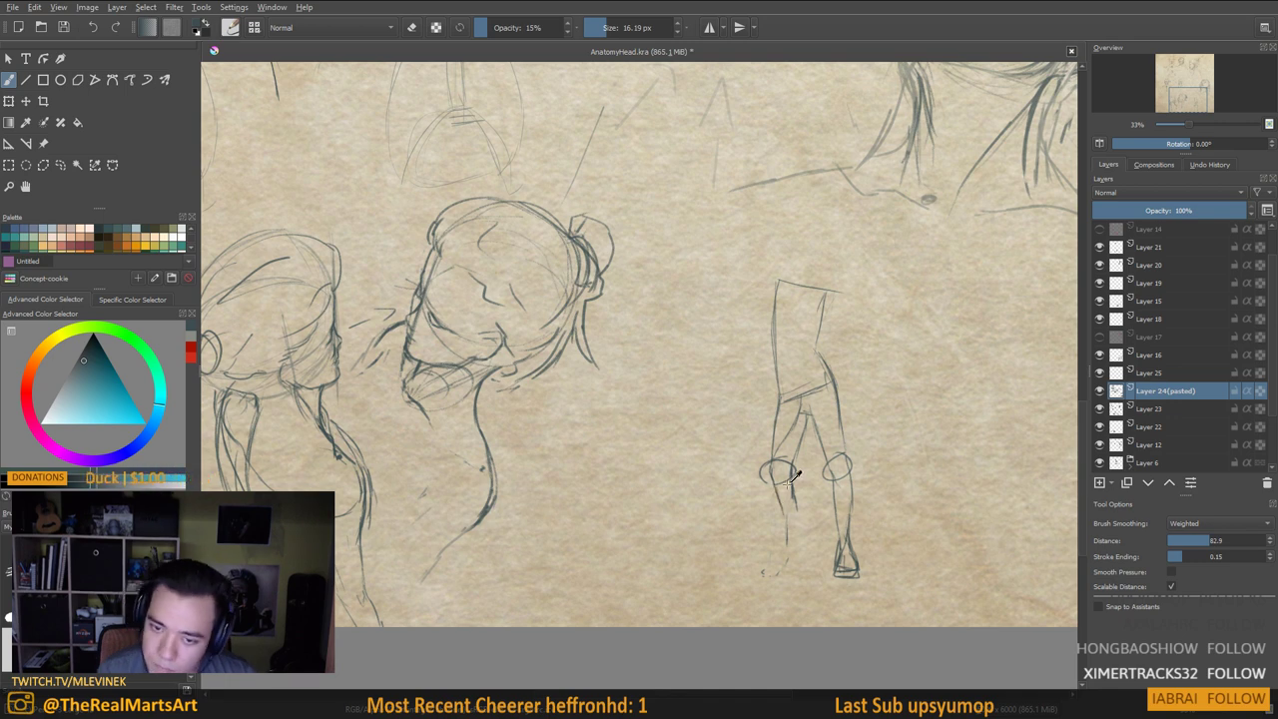
pyautogui.moveTo(790, 473)
pyautogui.mouseDown()
pyautogui.moveTo(802, 526)
pyautogui.moveTo(789, 560)
pyautogui.moveTo(802, 573)
pyautogui.moveTo(807, 527)
pyautogui.moveTo(800, 576)
pyautogui.mouseUp()
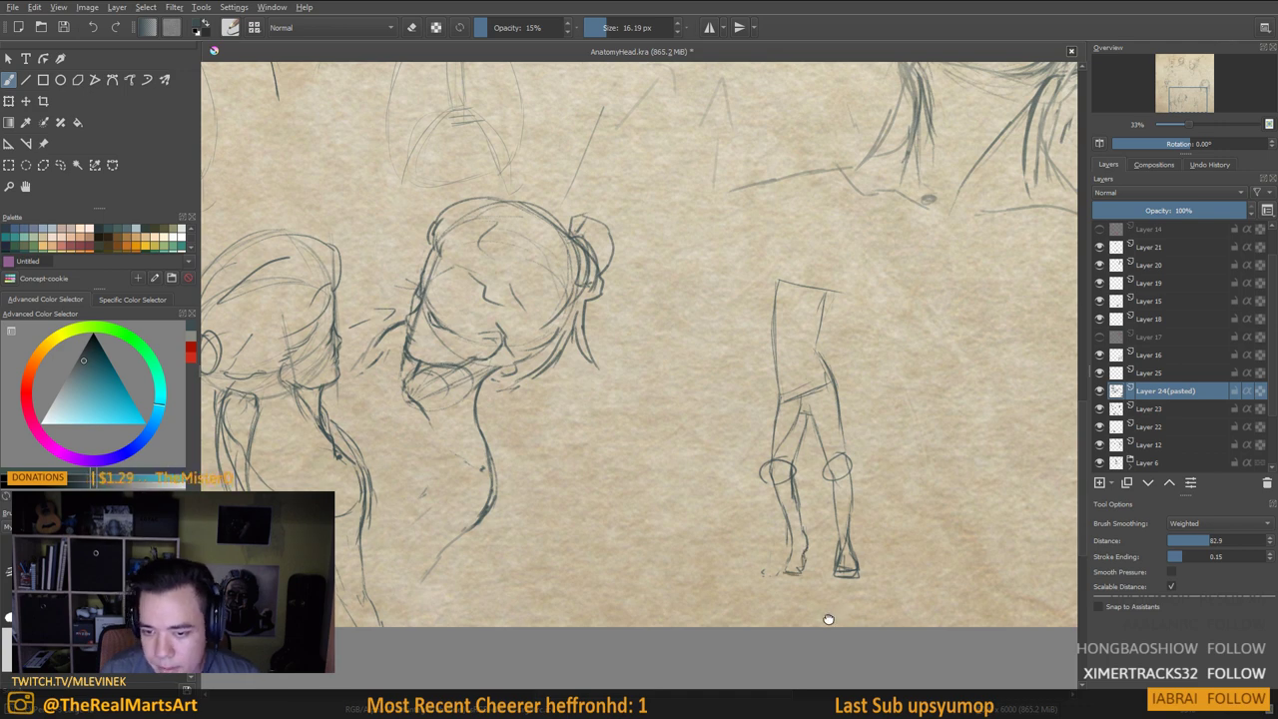
# Reinforce the calf contours of both lower legs below the knee circles
pyautogui.moveTo(829, 617); pyautogui.dragTo(845, 625)
pyautogui.moveTo(794, 428); pyautogui.dragTo(790, 447)
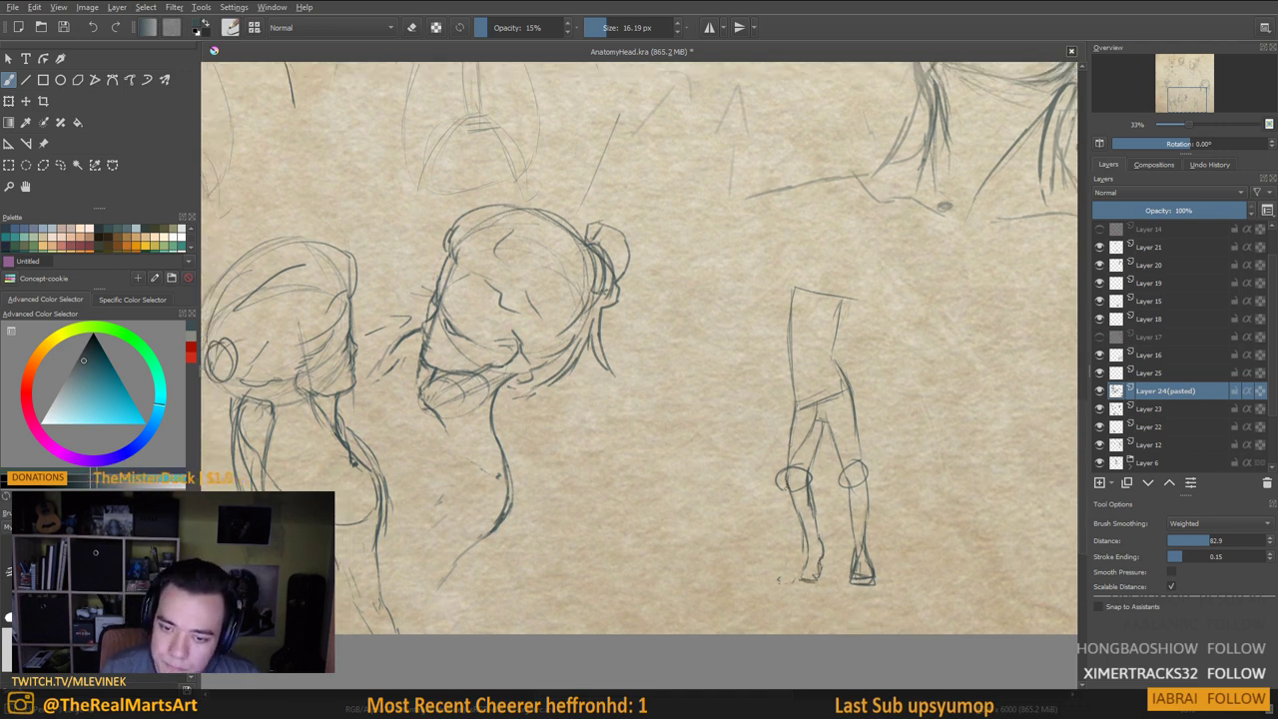
pyautogui.moveTo(794, 502); pyautogui.dragTo(800, 532)
pyautogui.moveTo(861, 471); pyautogui.dragTo(867, 540)
pyautogui.moveTo(904, 481); pyautogui.dragTo(903, 466)
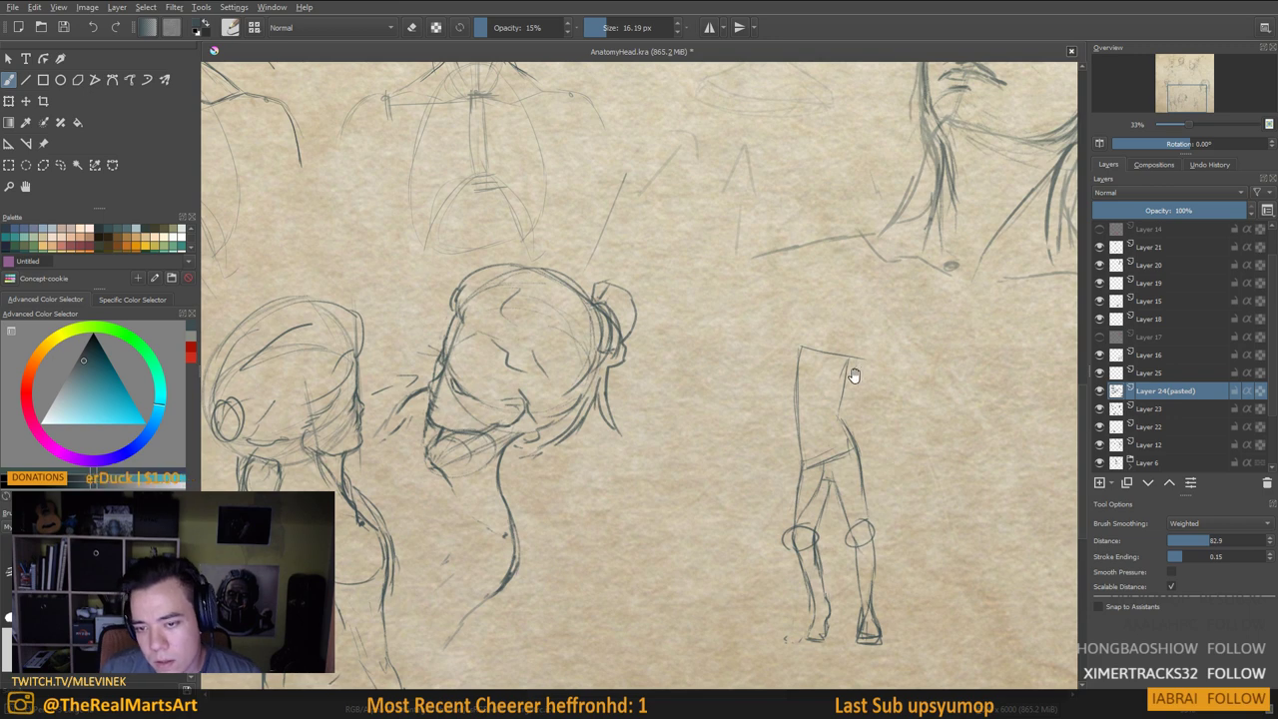
# Circle both feet, darken the knee circles, and sketch an arrow pointing at the right knee
pyautogui.moveTo(854, 377); pyautogui.dragTo(853, 352)
pyautogui.moveTo(845, 448); pyautogui.dragTo(846, 429)
pyautogui.moveTo(863, 504); pyautogui.dragTo(861, 470)
pyautogui.moveTo(819, 517)
pyautogui.mouseDown()
pyautogui.moveTo(775, 471)
pyautogui.moveTo(812, 491)
pyautogui.moveTo(801, 469)
pyautogui.moveTo(782, 514)
pyautogui.mouseUp()
pyautogui.moveTo(833, 503)
pyautogui.mouseDown()
pyautogui.moveTo(847, 484)
pyautogui.moveTo(856, 508)
pyautogui.mouseUp()
pyautogui.moveTo(784, 476); pyautogui.dragTo(739, 556)
pyautogui.moveTo(859, 433)
pyautogui.mouseDown()
pyautogui.moveTo(815, 465)
pyautogui.moveTo(845, 458)
pyautogui.moveTo(856, 428)
pyautogui.mouseUp()
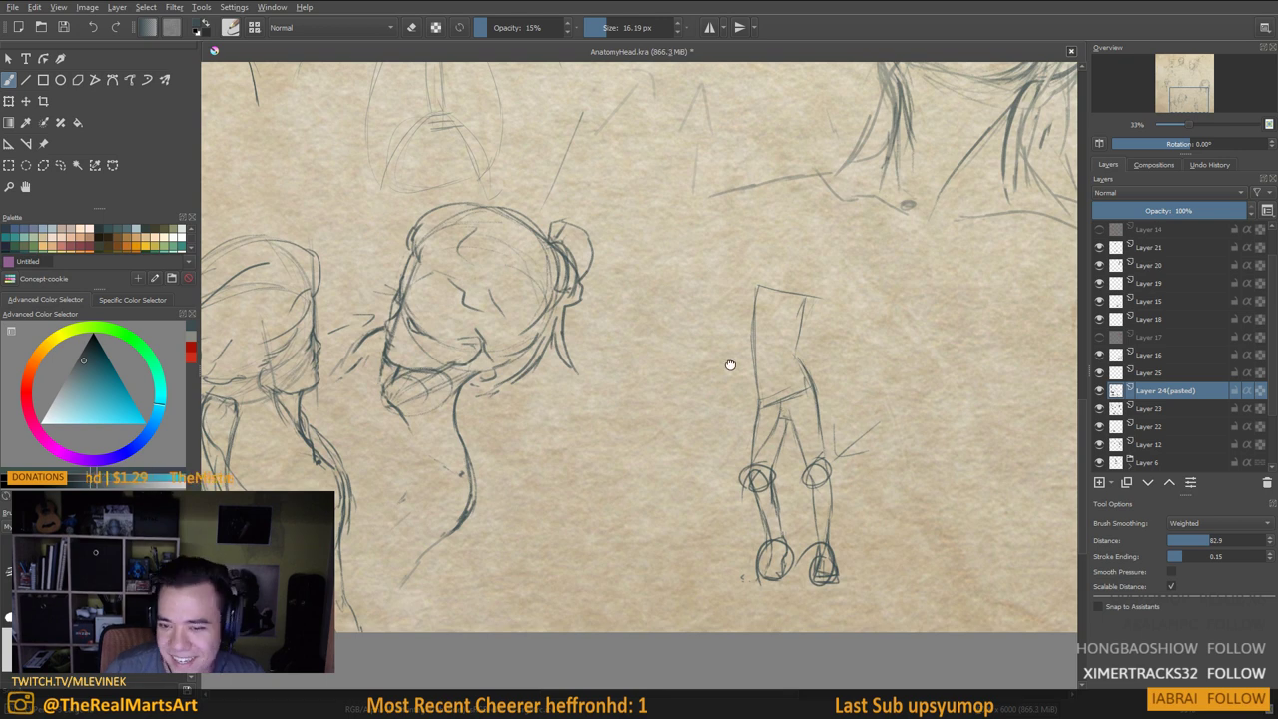
# Darken the figure's tilted hip line and sloping shoulder line, extending both beyond the torso's right side
pyautogui.moveTo(776, 380)
pyautogui.mouseDown()
pyautogui.moveTo(761, 353)
pyautogui.moveTo(770, 370)
pyautogui.mouseUp()
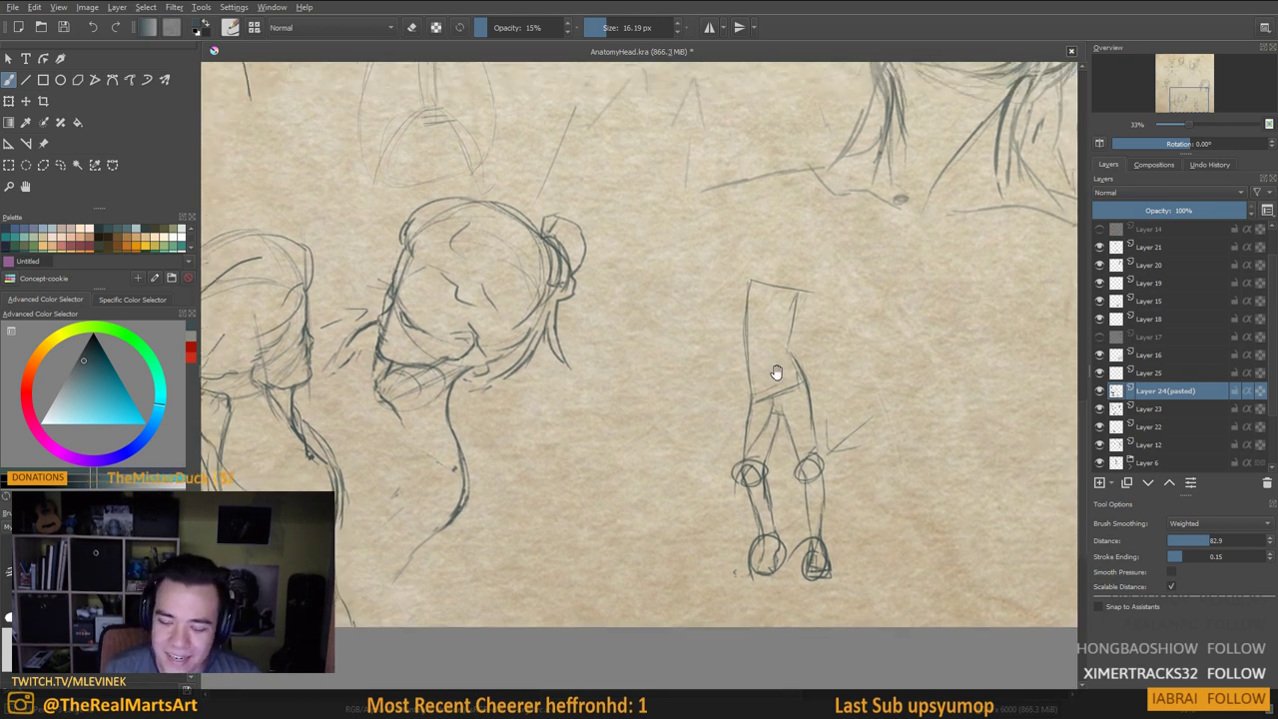
pyautogui.moveTo(856, 370)
pyautogui.mouseDown()
pyautogui.moveTo(887, 343)
pyautogui.moveTo(806, 338)
pyautogui.mouseUp()
pyautogui.moveTo(664, 392); pyautogui.dragTo(756, 349)
pyautogui.moveTo(665, 388); pyautogui.dragTo(725, 363)
pyautogui.moveTo(667, 265); pyautogui.dragTo(753, 280)
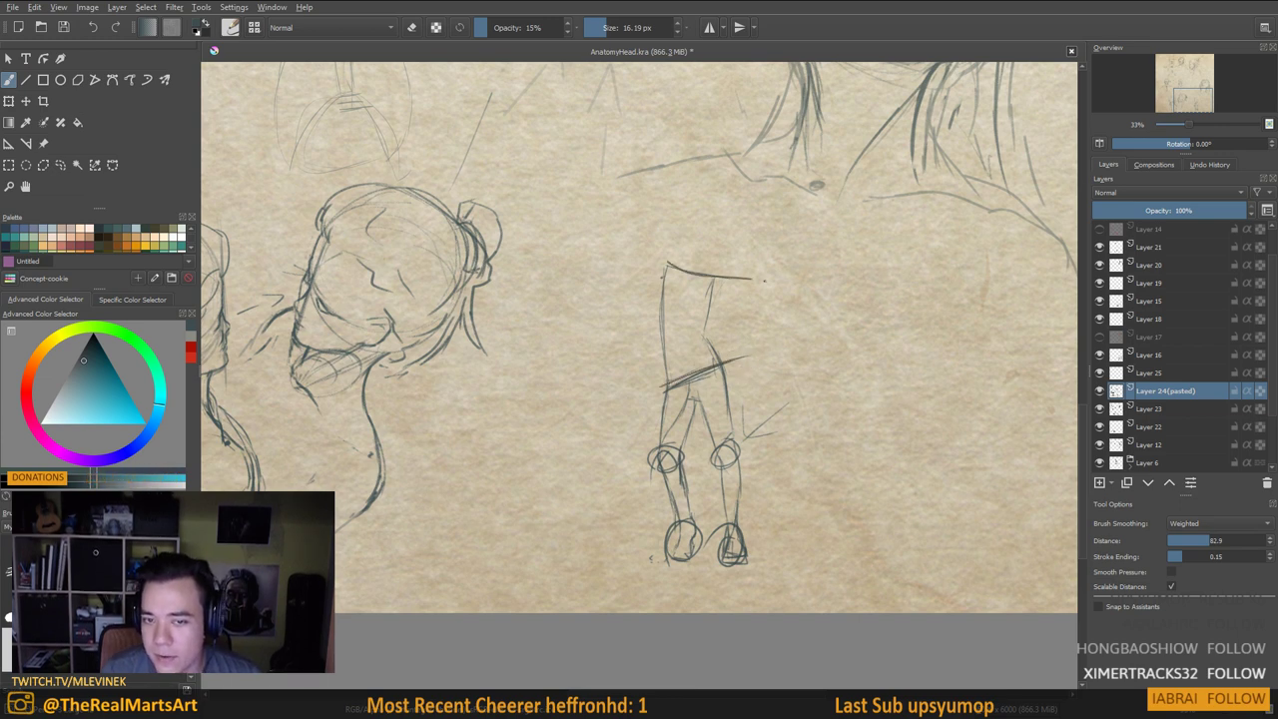
pyautogui.moveTo(756, 390); pyautogui.dragTo(756, 321)
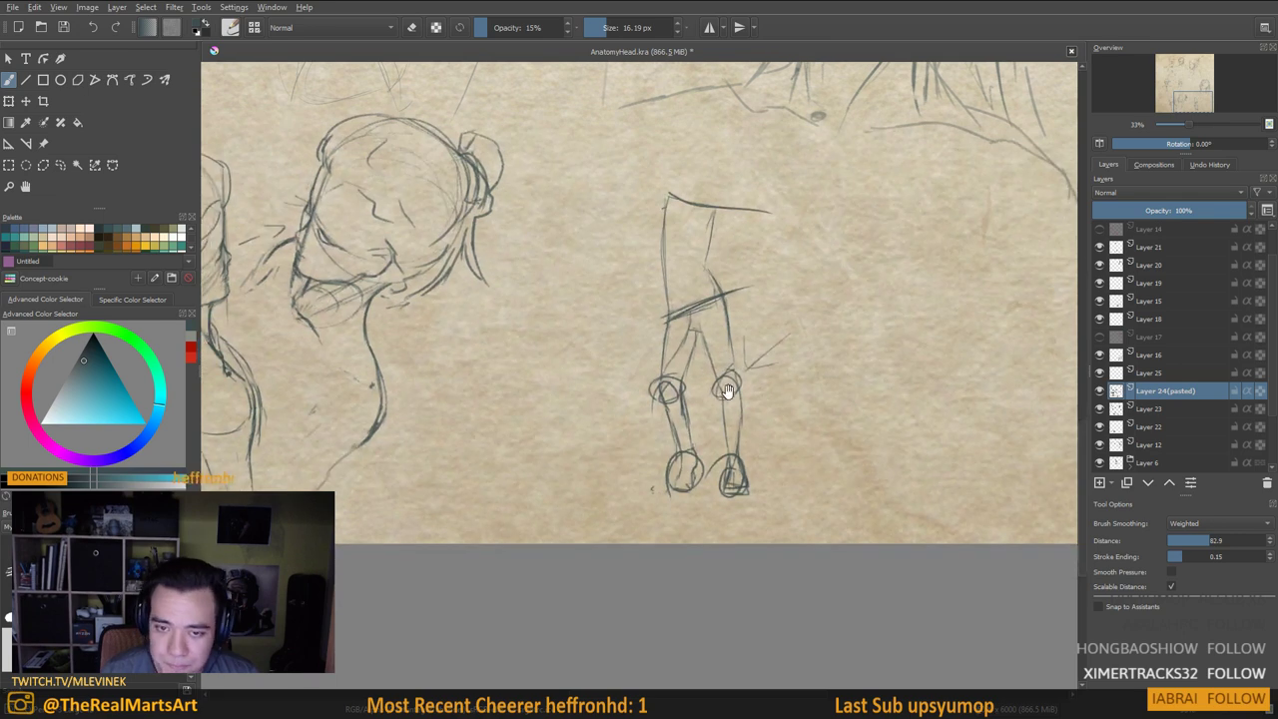
pyautogui.moveTo(729, 392); pyautogui.dragTo(749, 370)
pyautogui.moveTo(865, 302); pyautogui.dragTo(745, 317)
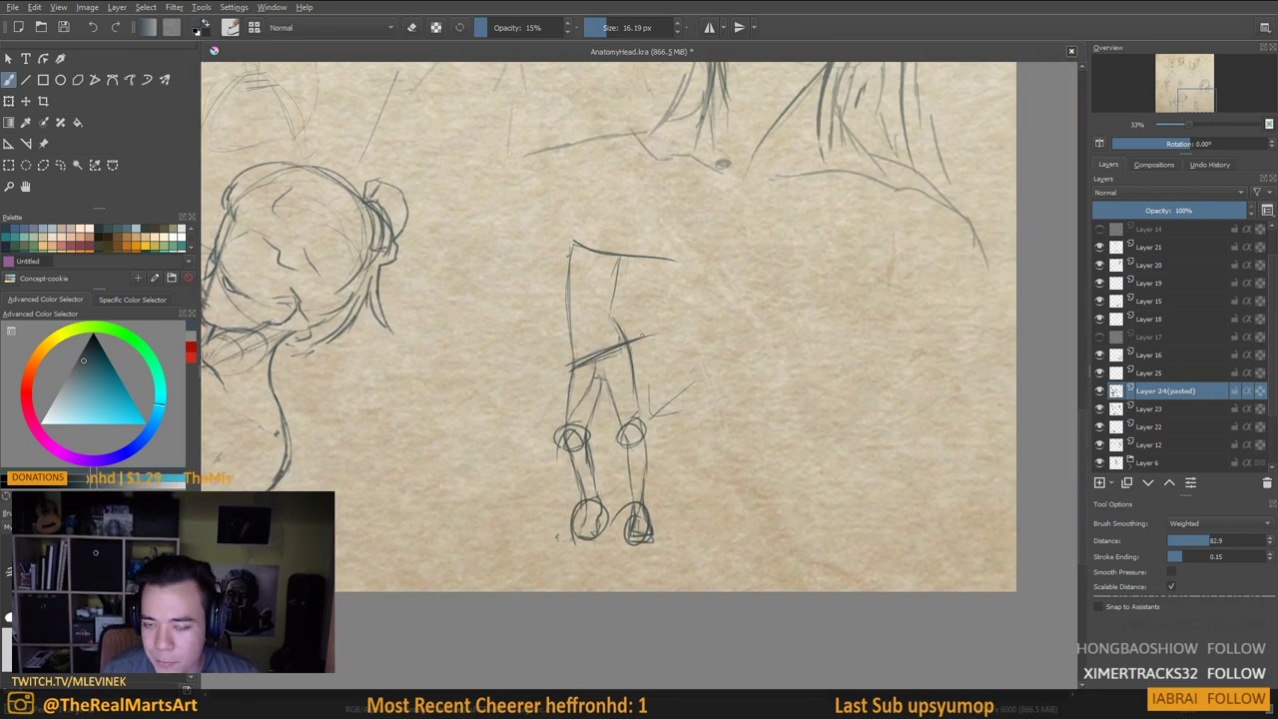
# Sketch a tall arched contour in the blank area beside the standing figure, with a wavy inner side and a rough lower end
pyautogui.moveTo(775, 360)
pyautogui.mouseDown()
pyautogui.moveTo(779, 373)
pyautogui.moveTo(973, 360)
pyautogui.moveTo(937, 331)
pyautogui.moveTo(843, 325)
pyautogui.moveTo(836, 369)
pyautogui.mouseUp()
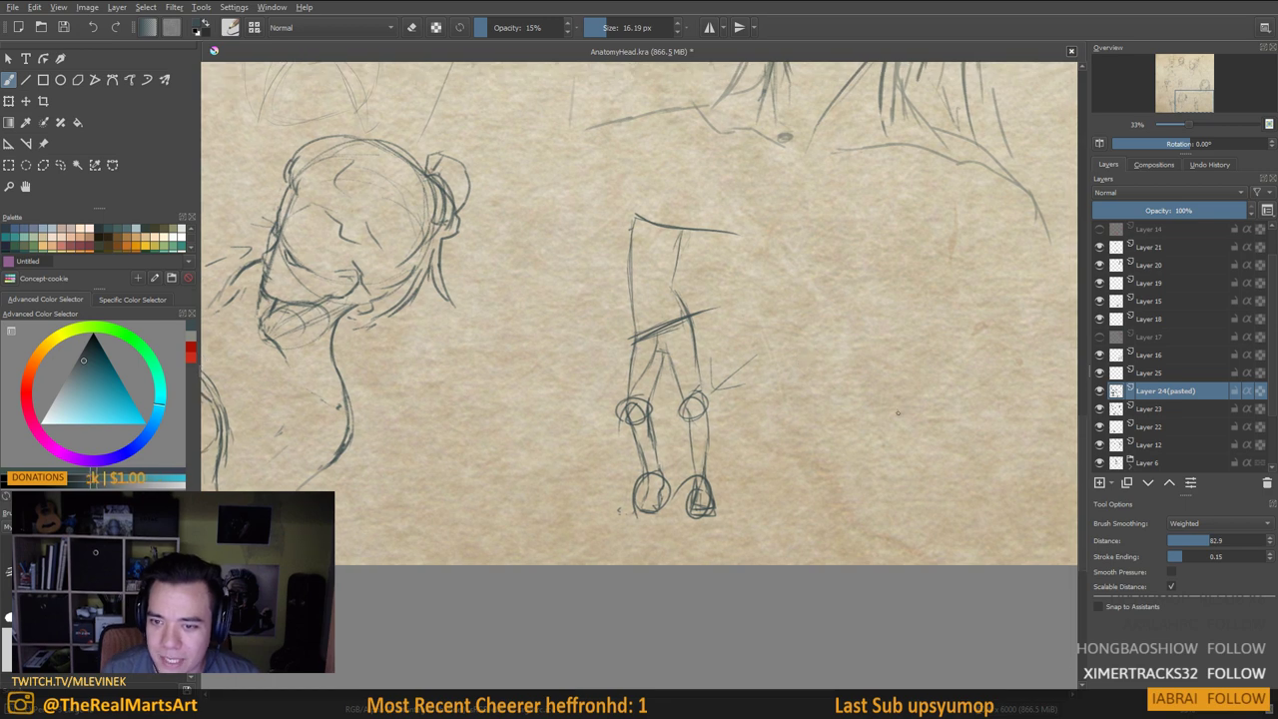
pyautogui.moveTo(823, 253); pyautogui.dragTo(805, 290)
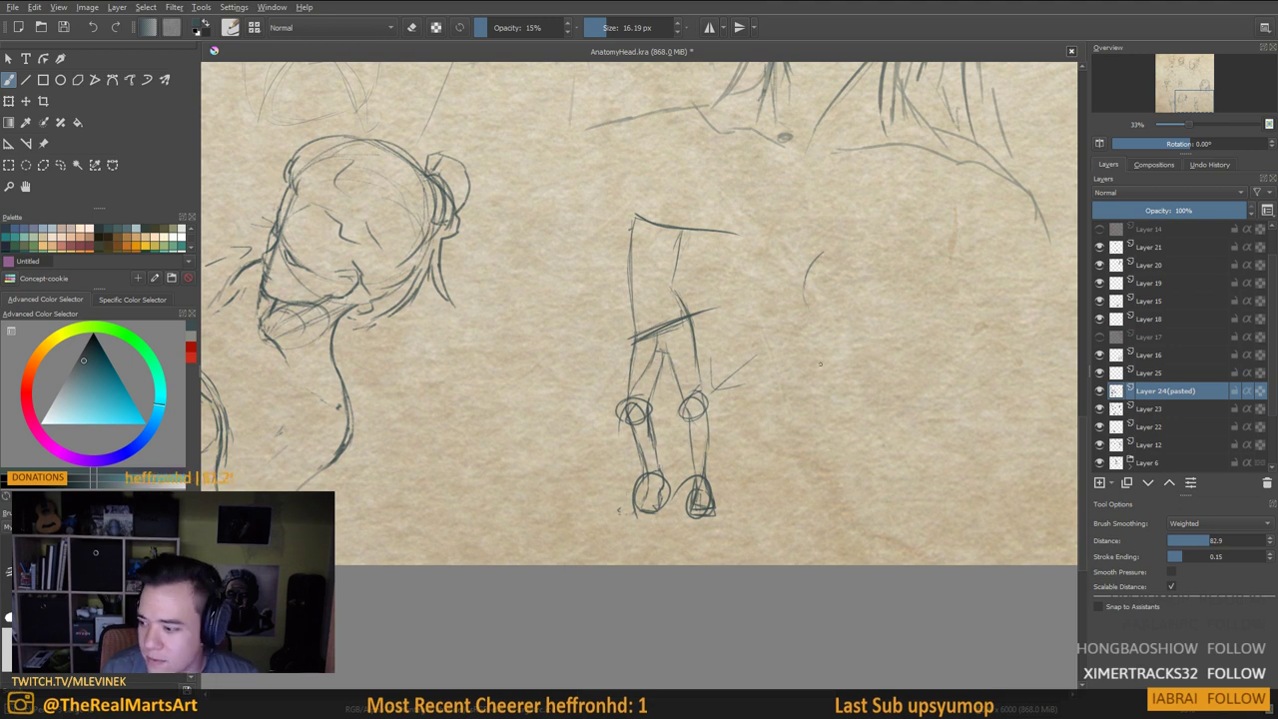
pyautogui.moveTo(855, 353); pyautogui.dragTo(833, 349)
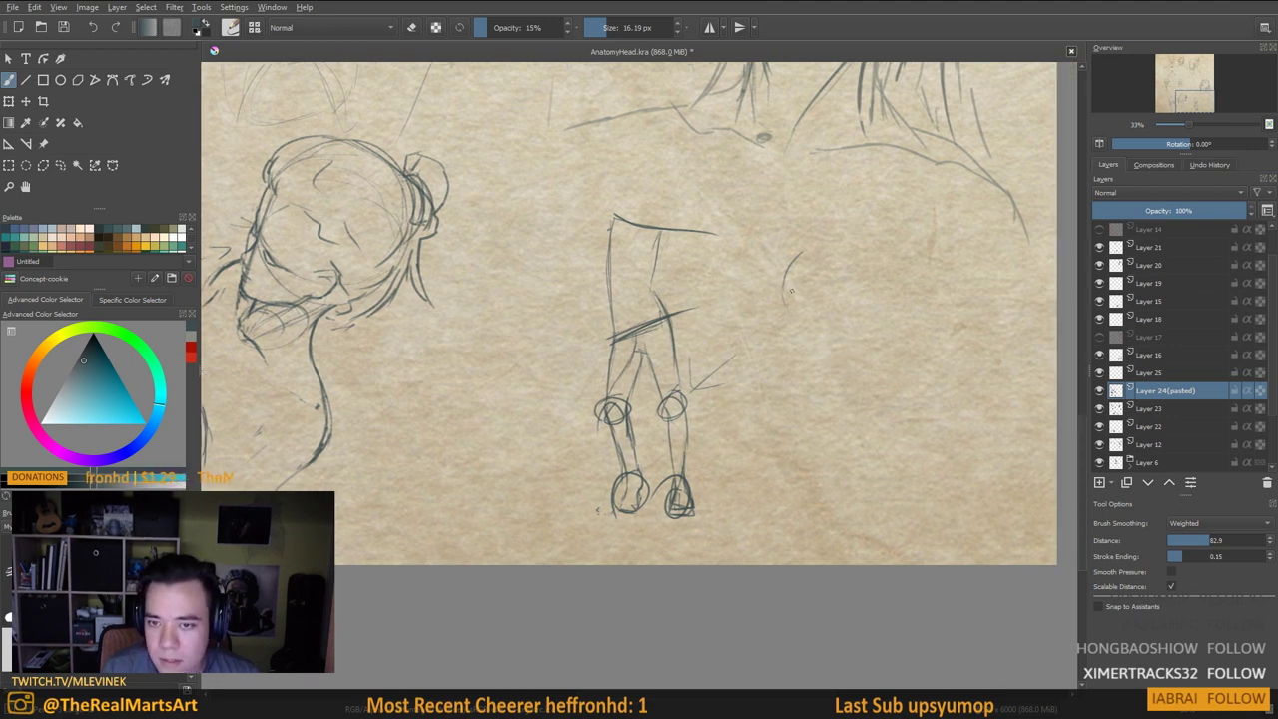
pyautogui.moveTo(787, 312)
pyautogui.mouseDown()
pyautogui.moveTo(779, 367)
pyautogui.moveTo(796, 399)
pyautogui.moveTo(778, 387)
pyautogui.moveTo(776, 422)
pyautogui.mouseUp()
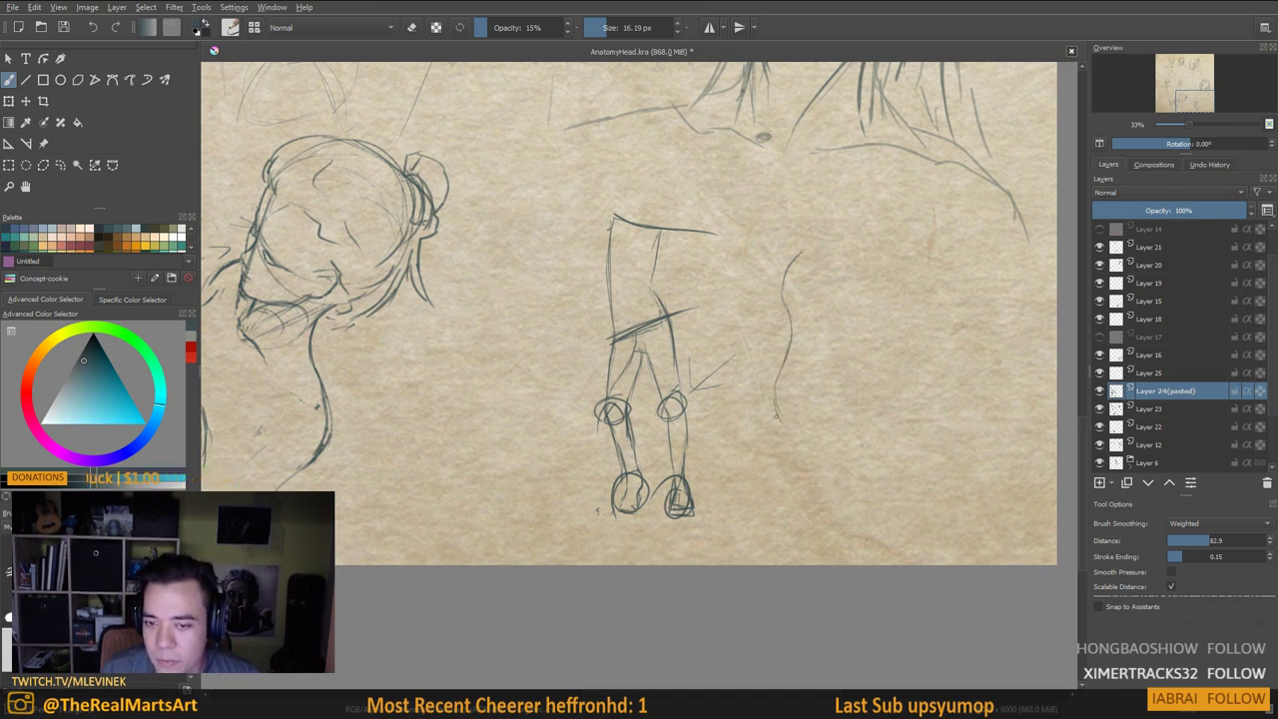
pyautogui.moveTo(773, 426); pyautogui.dragTo(769, 443)
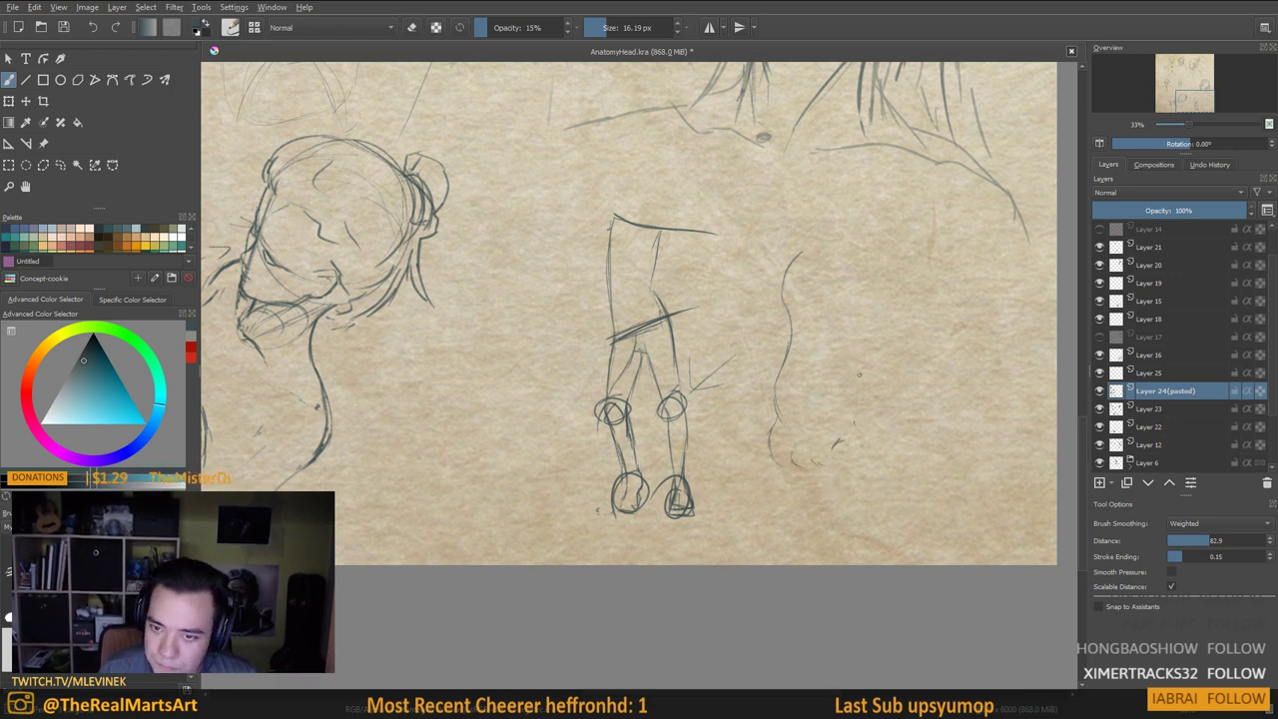
pyautogui.moveTo(854, 369); pyautogui.dragTo(858, 432)
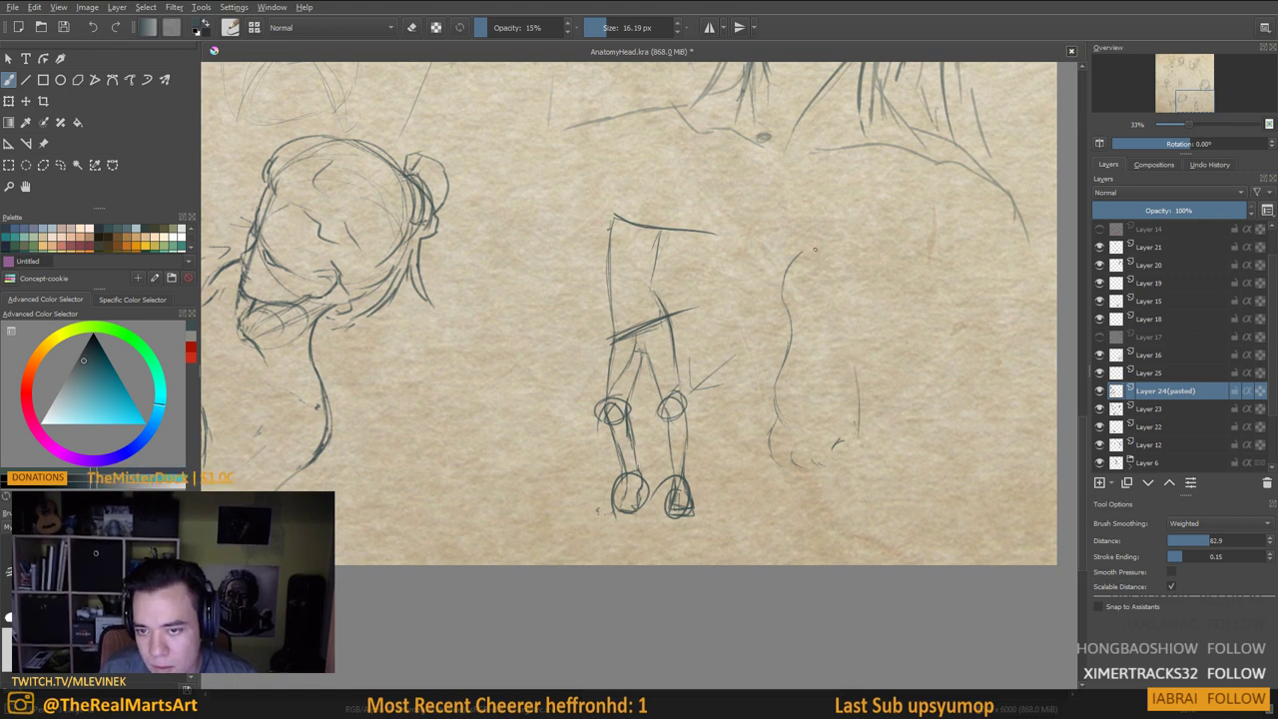
pyautogui.moveTo(811, 248)
pyautogui.mouseDown()
pyautogui.moveTo(851, 288)
pyautogui.moveTo(832, 265)
pyautogui.moveTo(845, 304)
pyautogui.moveTo(818, 255)
pyautogui.moveTo(841, 280)
pyautogui.moveTo(835, 270)
pyautogui.moveTo(857, 405)
pyautogui.moveTo(836, 383)
pyautogui.mouseUp()
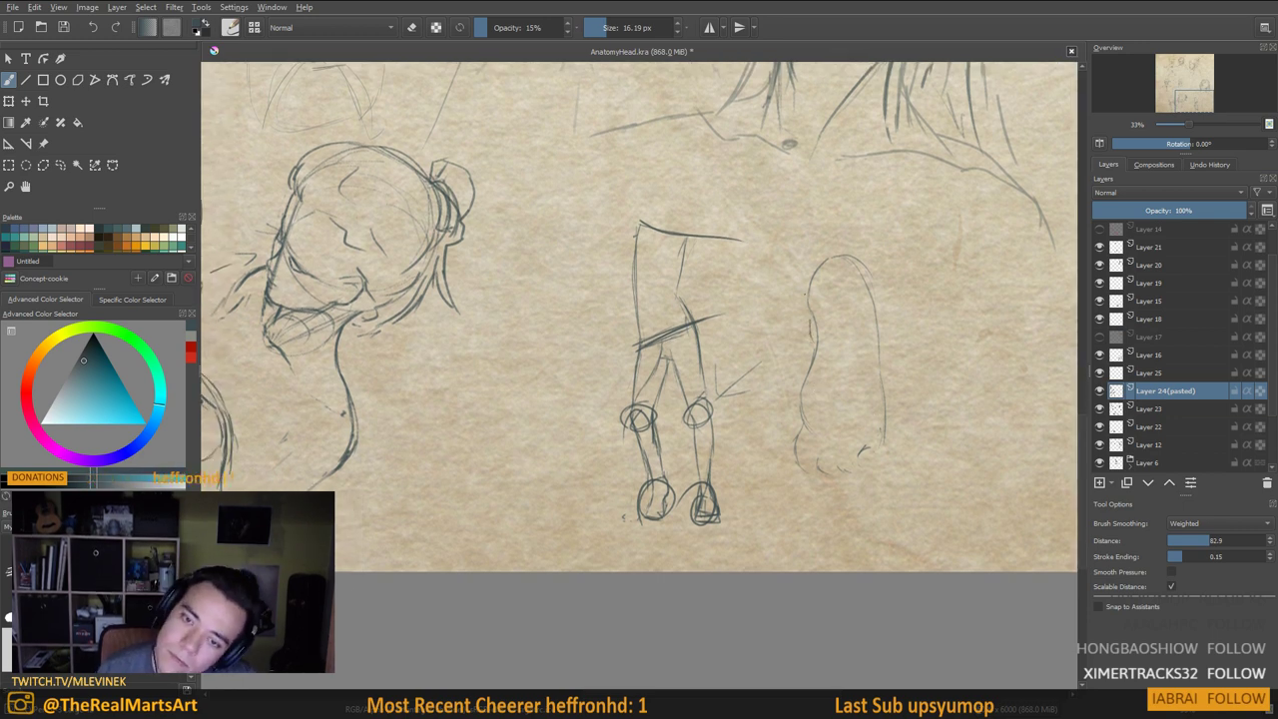
# Draw an oval against the arch's inner side and join it to the figure's hips with a curved section line and back and underside lines
pyautogui.moveTo(787, 306)
pyautogui.mouseDown()
pyautogui.moveTo(779, 357)
pyautogui.moveTo(806, 386)
pyautogui.mouseUp()
pyautogui.moveTo(788, 305); pyautogui.dragTo(802, 296)
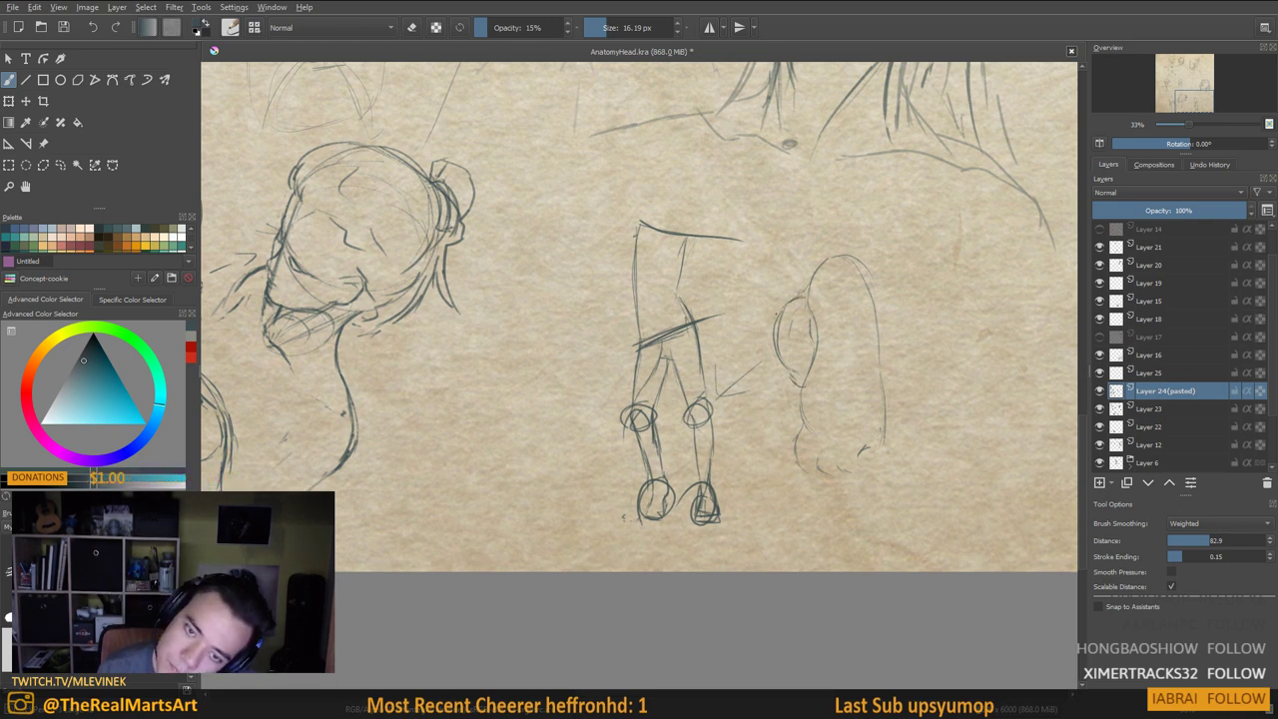
pyautogui.moveTo(777, 316)
pyautogui.mouseDown()
pyautogui.moveTo(743, 305)
pyautogui.moveTo(715, 324)
pyautogui.moveTo(783, 406)
pyautogui.moveTo(738, 321)
pyautogui.moveTo(740, 363)
pyautogui.moveTo(766, 391)
pyautogui.moveTo(718, 339)
pyautogui.moveTo(707, 371)
pyautogui.mouseUp()
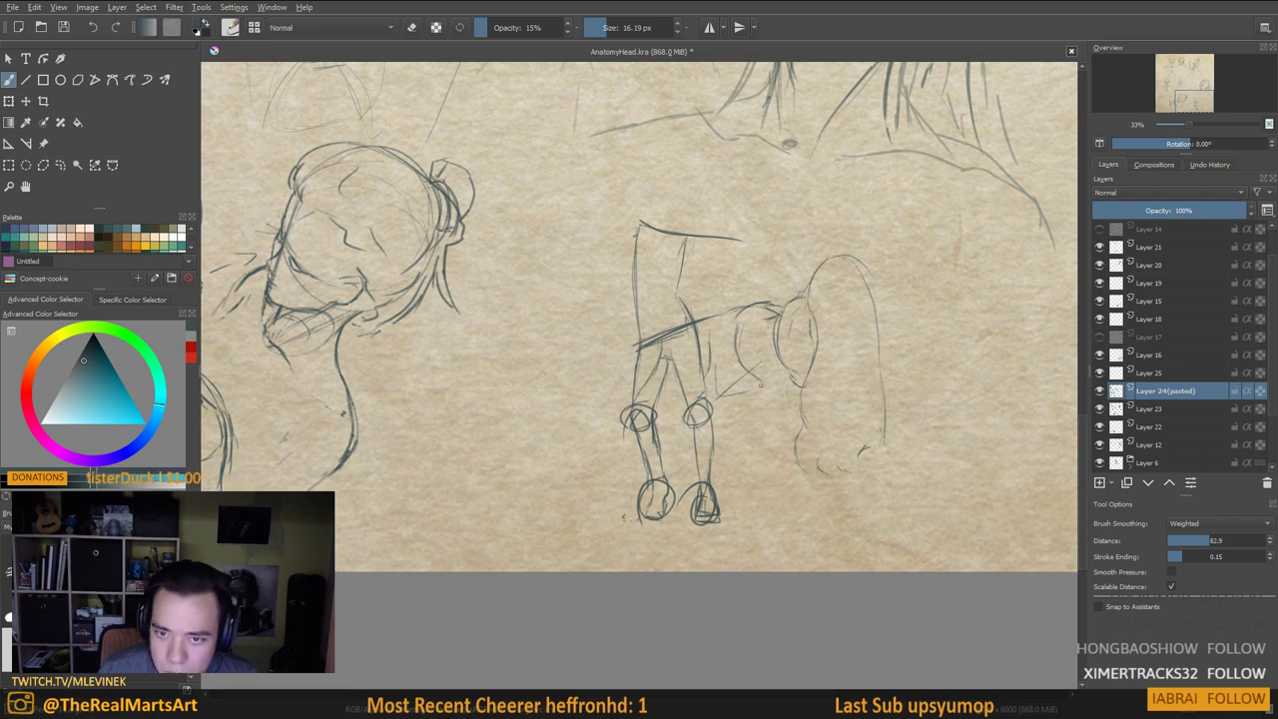
pyautogui.moveTo(765, 392); pyautogui.dragTo(787, 388)
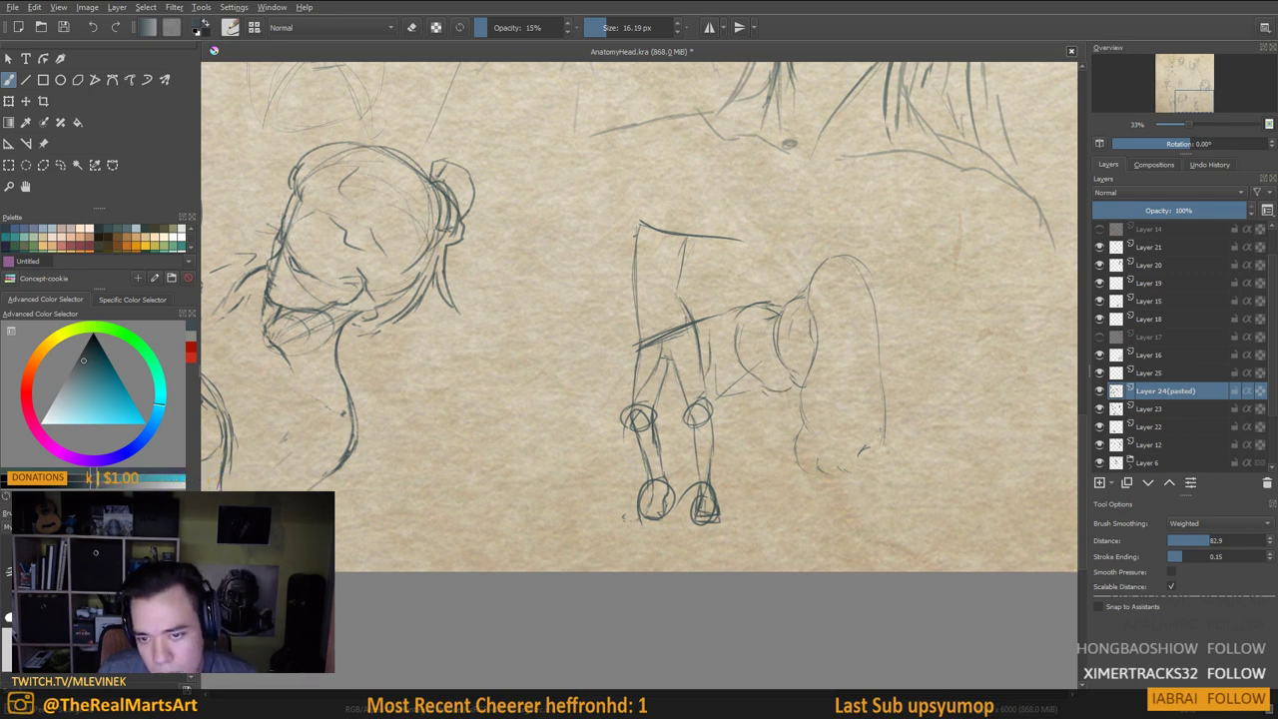
pyautogui.moveTo(741, 348); pyautogui.dragTo(760, 362)
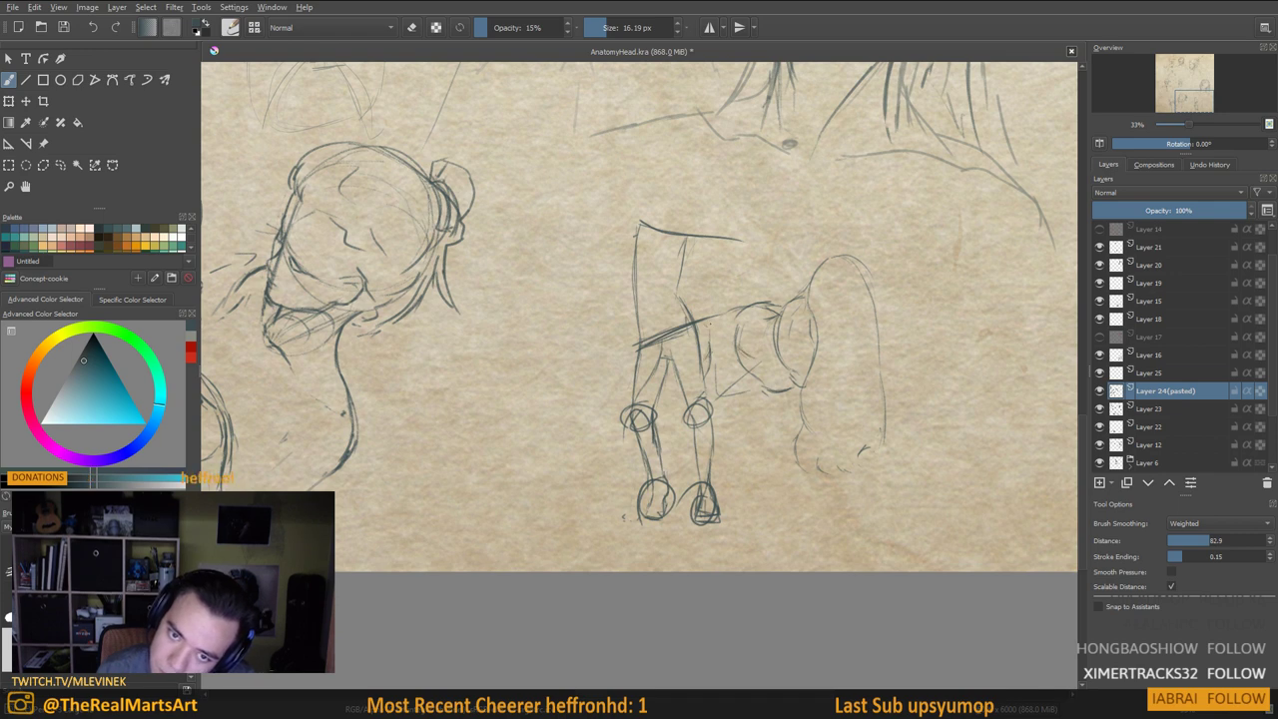
pyautogui.moveTo(720, 311)
pyautogui.mouseDown()
pyautogui.moveTo(763, 299)
pyautogui.moveTo(701, 303)
pyautogui.moveTo(775, 301)
pyautogui.mouseUp()
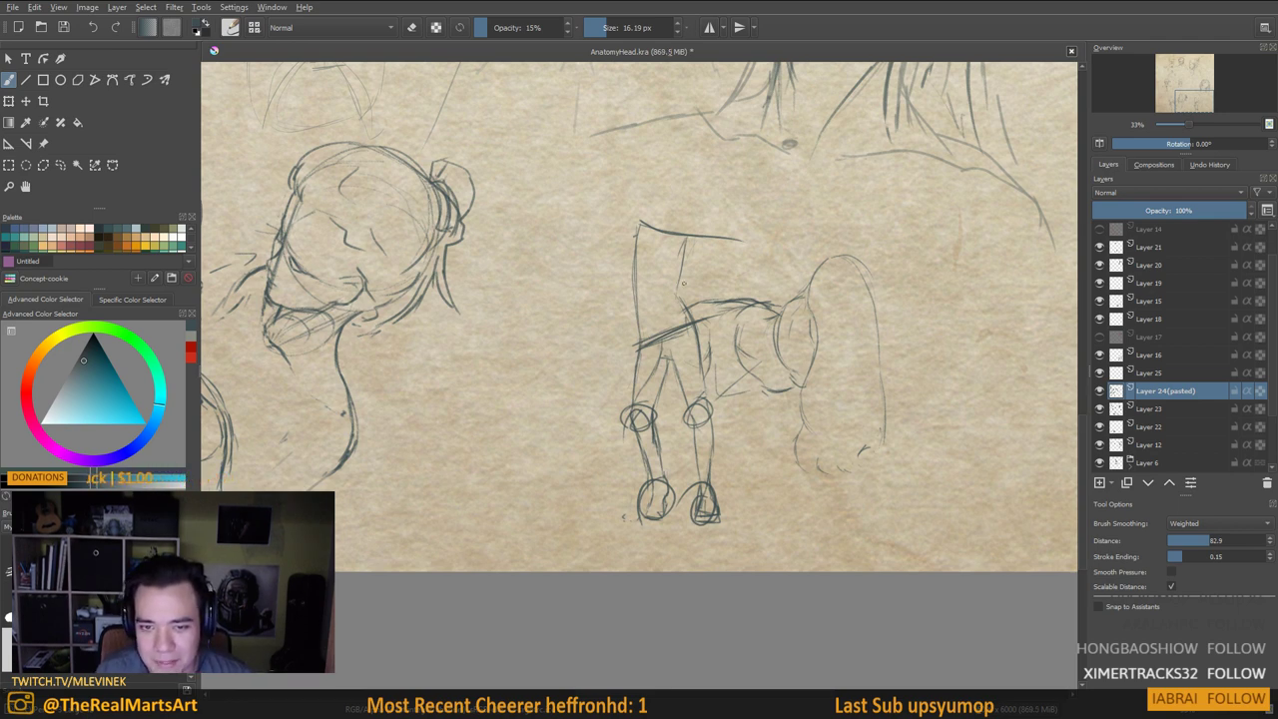
# Erase the figure's hip line, upper legs and the joining line beside them, using a 24.94 px brush for the area
pyautogui.press('e')
pyautogui.moveTo(639, 340)
pyautogui.mouseDown()
pyautogui.moveTo(689, 314)
pyautogui.moveTo(684, 389)
pyautogui.moveTo(704, 329)
pyautogui.moveTo(687, 355)
pyautogui.mouseUp()
pyautogui.press('e')
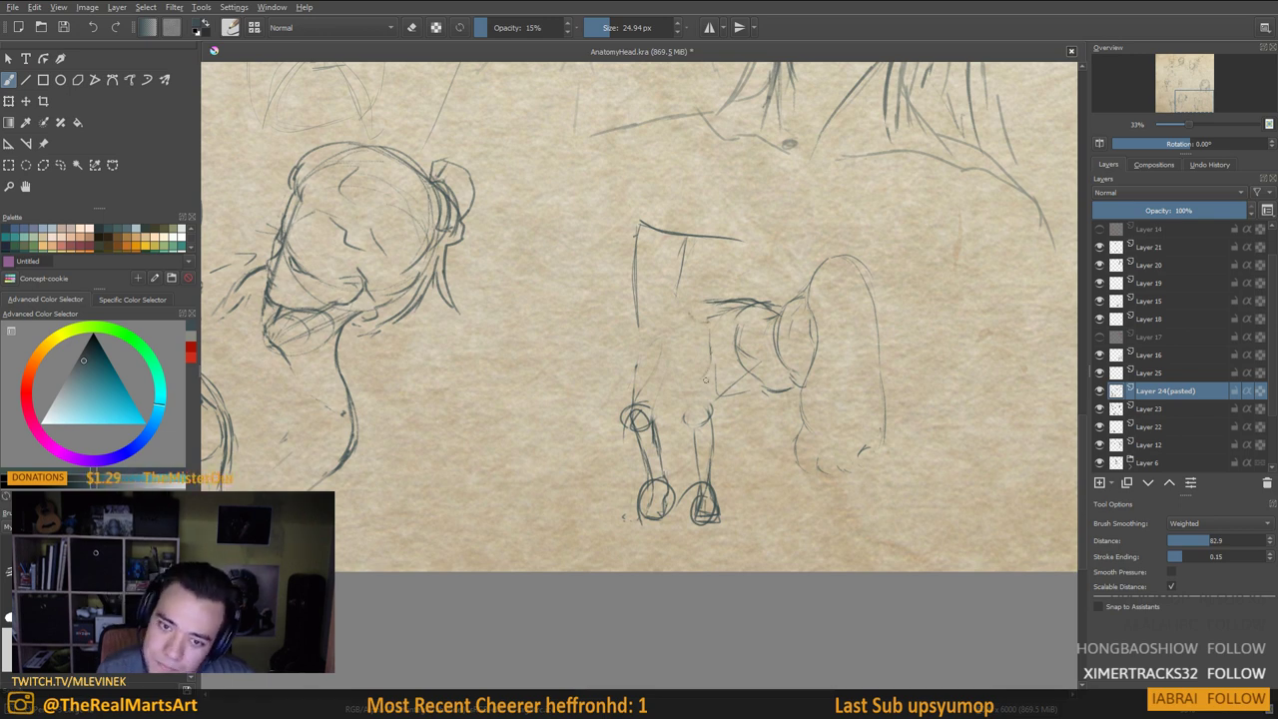
# Draw rounded contours over the figure's torso, with a curved cap above and a tapering V-shaped form below
pyautogui.moveTo(619, 289); pyautogui.dragTo(608, 320)
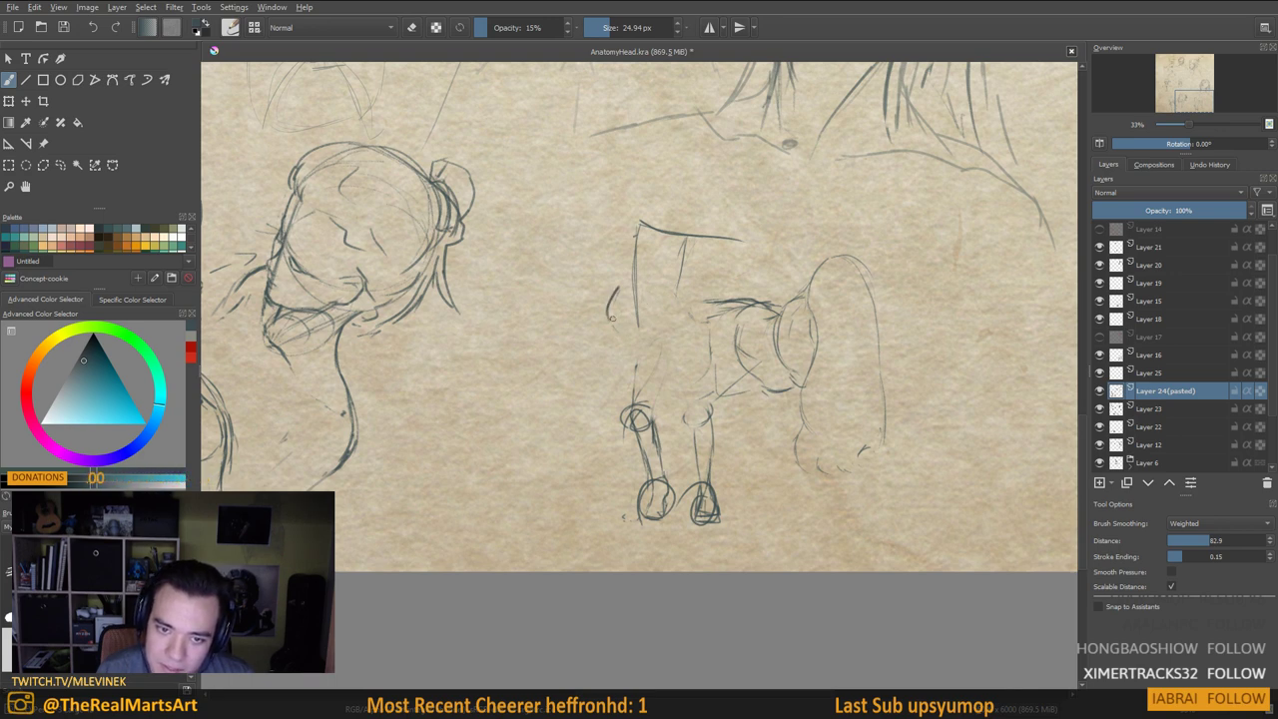
pyautogui.moveTo(608, 322)
pyautogui.mouseDown()
pyautogui.moveTo(617, 346)
pyautogui.moveTo(679, 362)
pyautogui.moveTo(686, 283)
pyautogui.moveTo(630, 279)
pyautogui.moveTo(655, 260)
pyautogui.moveTo(675, 270)
pyautogui.moveTo(661, 248)
pyautogui.moveTo(692, 294)
pyautogui.mouseUp()
pyautogui.moveTo(691, 337)
pyautogui.mouseDown()
pyautogui.moveTo(697, 372)
pyautogui.moveTo(681, 394)
pyautogui.moveTo(655, 401)
pyautogui.moveTo(642, 388)
pyautogui.mouseUp()
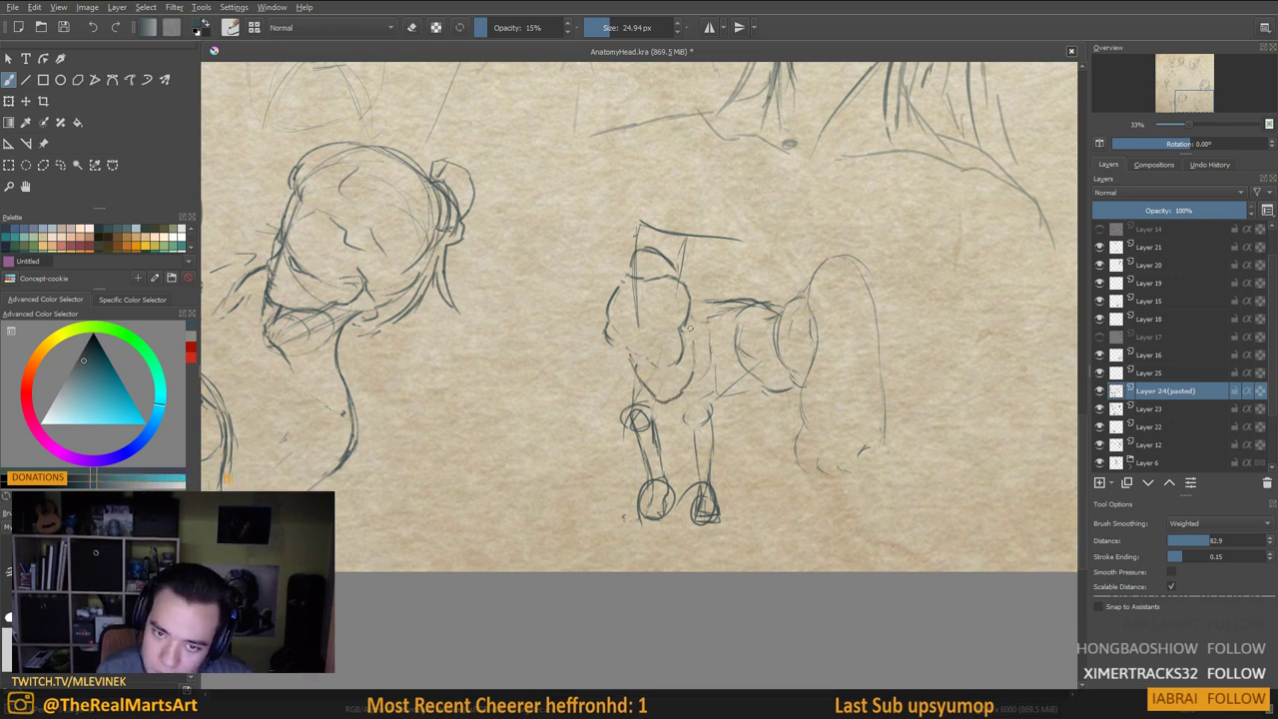
pyautogui.moveTo(691, 313)
pyautogui.mouseDown()
pyautogui.moveTo(694, 350)
pyautogui.moveTo(661, 315)
pyautogui.moveTo(676, 328)
pyautogui.moveTo(659, 341)
pyautogui.moveTo(605, 331)
pyautogui.mouseUp()
# Add bumps at the arch's foot and inner contour curves, then darken the oval and the back line of the joined body
pyautogui.moveTo(748, 412)
pyautogui.mouseDown()
pyautogui.moveTo(815, 421)
pyautogui.moveTo(852, 432)
pyautogui.mouseUp()
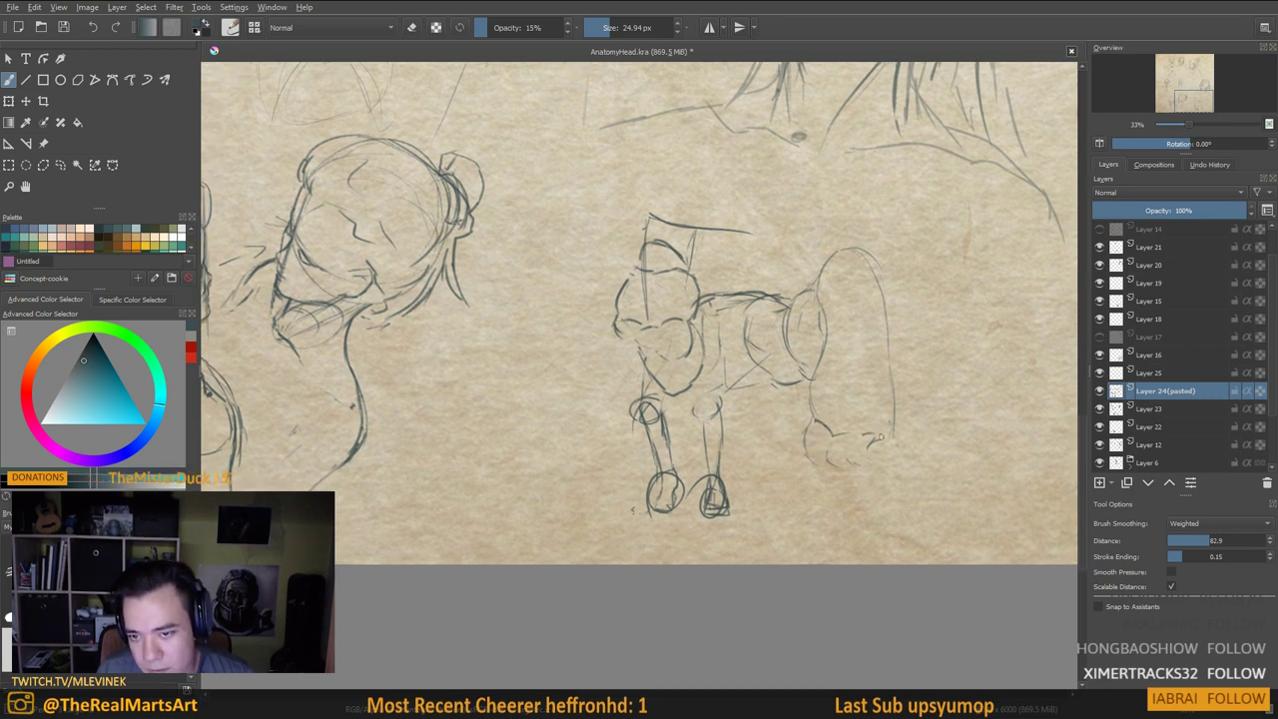
pyautogui.moveTo(825, 348)
pyautogui.mouseDown()
pyautogui.moveTo(854, 384)
pyautogui.moveTo(856, 423)
pyautogui.mouseUp()
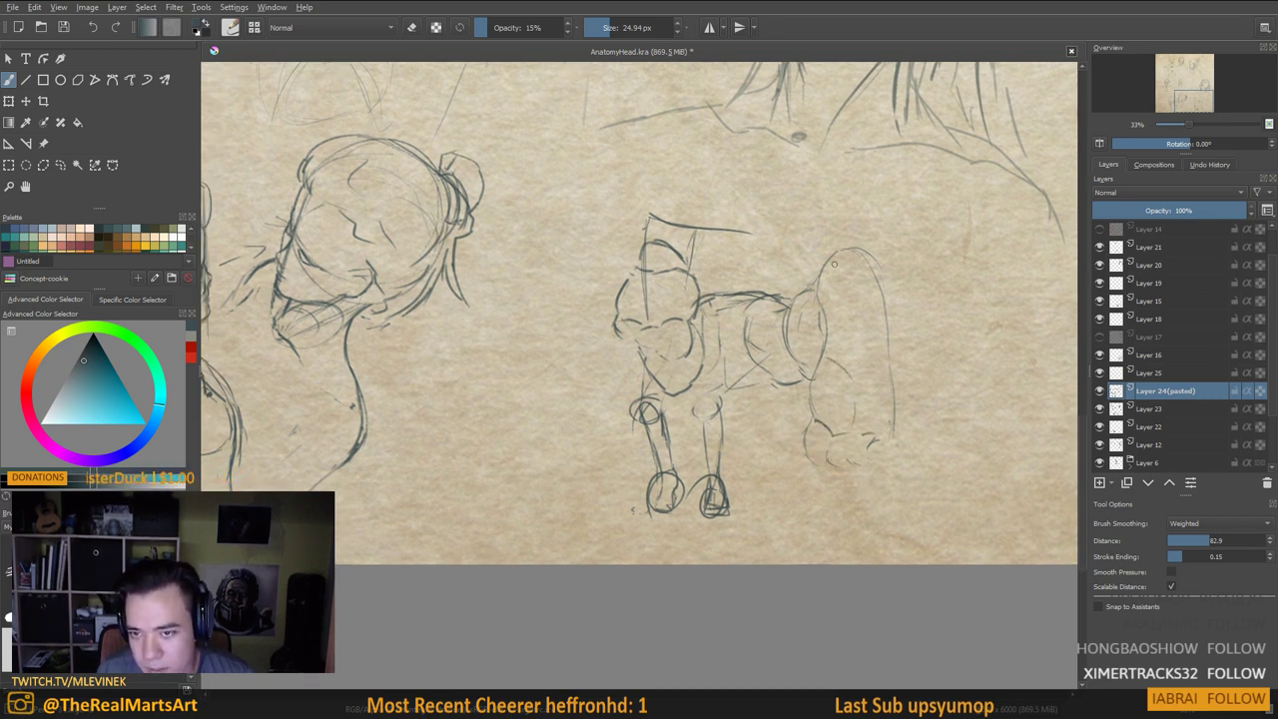
pyautogui.moveTo(832, 308); pyautogui.dragTo(882, 358)
pyautogui.moveTo(868, 401); pyautogui.dragTo(876, 417)
pyautogui.moveTo(815, 291)
pyautogui.mouseDown()
pyautogui.moveTo(795, 322)
pyautogui.moveTo(803, 365)
pyautogui.moveTo(815, 297)
pyautogui.moveTo(808, 323)
pyautogui.moveTo(763, 300)
pyautogui.moveTo(773, 294)
pyautogui.moveTo(715, 295)
pyautogui.mouseUp()
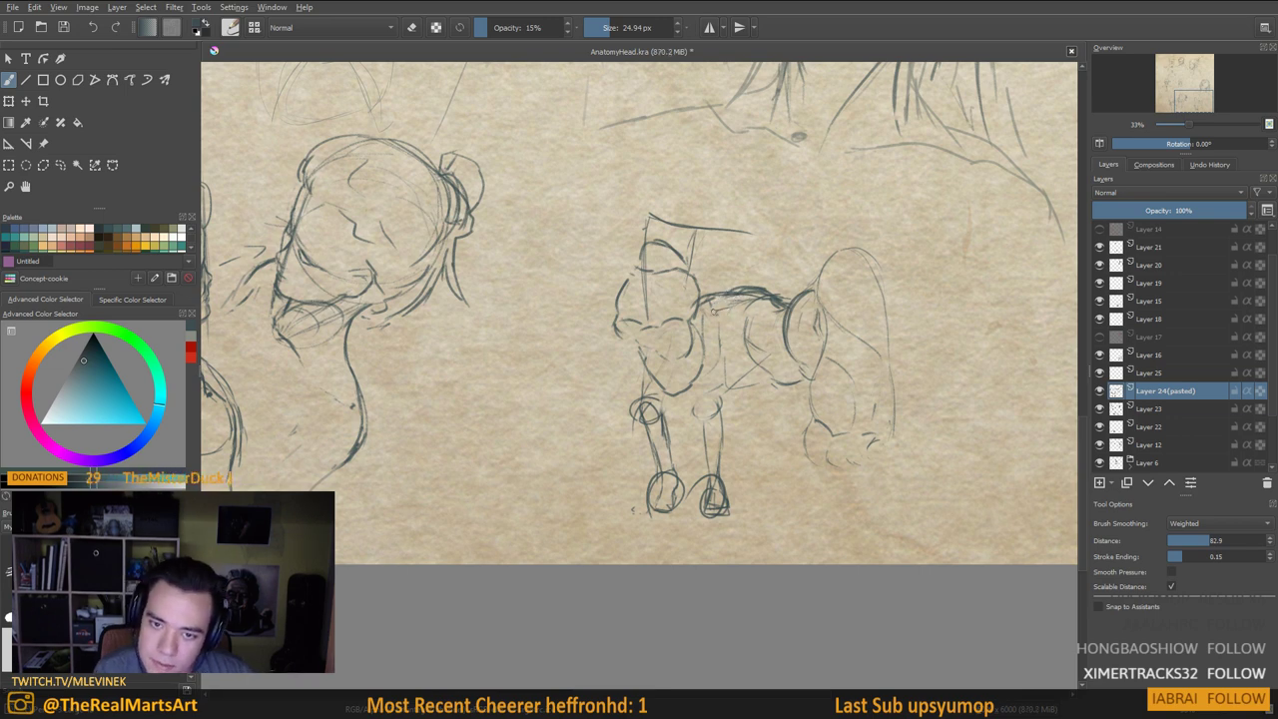
# Define the horizontal body with curved cross-section lines and strengthen its underside between the V-shaped form and the oval
pyautogui.moveTo(705, 310)
pyautogui.mouseDown()
pyautogui.moveTo(721, 354)
pyautogui.moveTo(697, 379)
pyautogui.mouseUp()
pyautogui.moveTo(729, 306)
pyautogui.mouseDown()
pyautogui.moveTo(727, 345)
pyautogui.moveTo(745, 342)
pyautogui.moveTo(745, 318)
pyautogui.mouseUp()
pyautogui.moveTo(745, 313); pyautogui.dragTo(747, 335)
pyautogui.moveTo(724, 377)
pyautogui.mouseDown()
pyautogui.moveTo(707, 385)
pyautogui.moveTo(784, 385)
pyautogui.mouseUp()
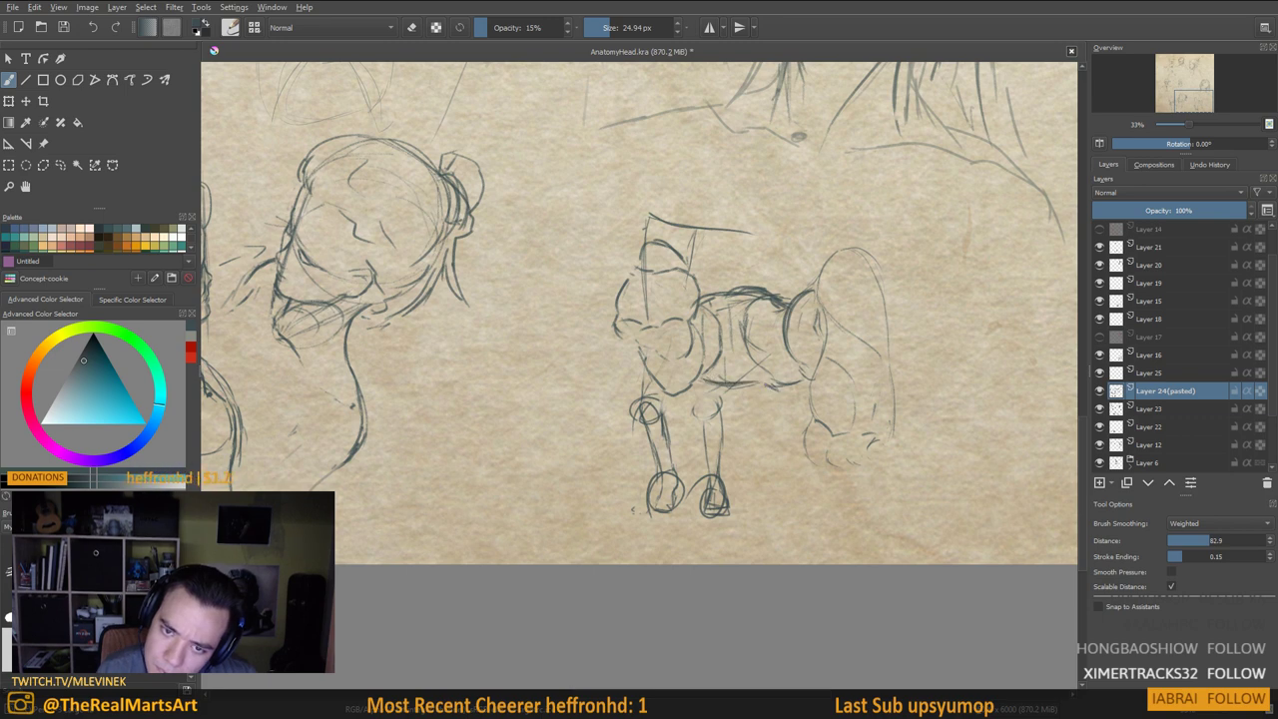
pyautogui.moveTo(682, 386); pyautogui.dragTo(703, 384)
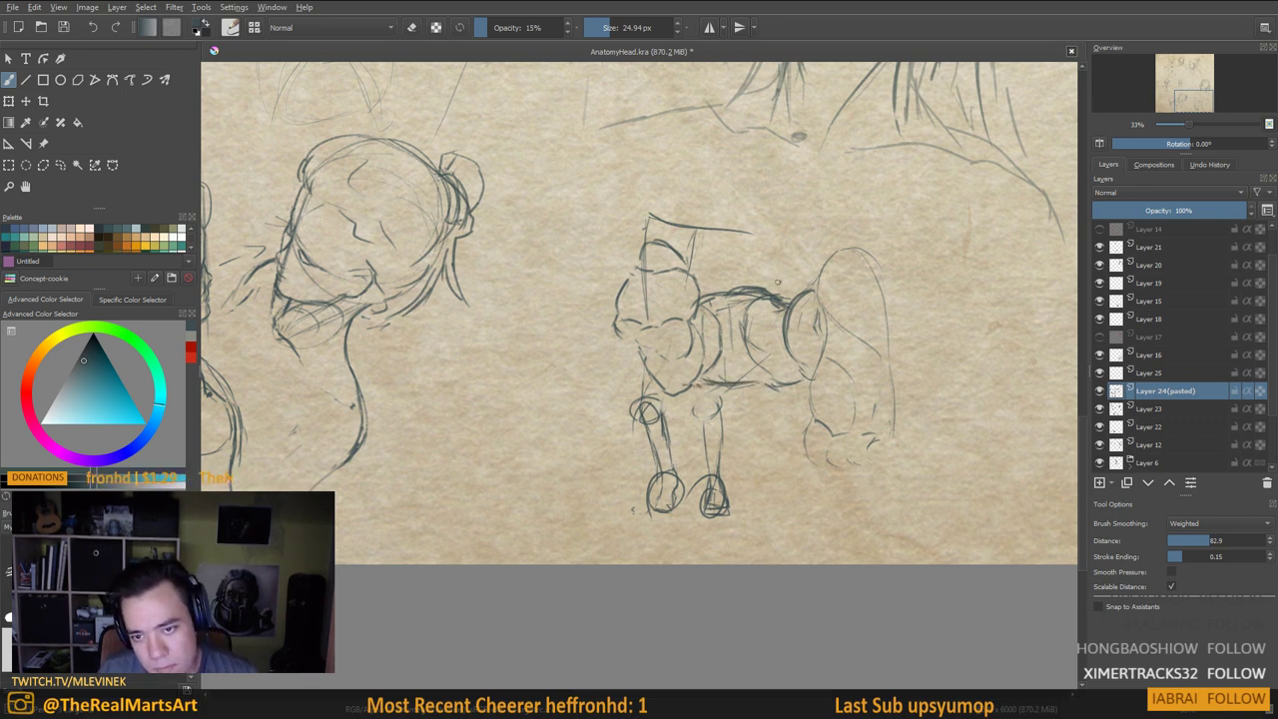
# Sketch an angular form rising from the back toward the arch and add a darkly hatched rounded shape next to it
pyautogui.moveTo(757, 287); pyautogui.dragTo(794, 261)
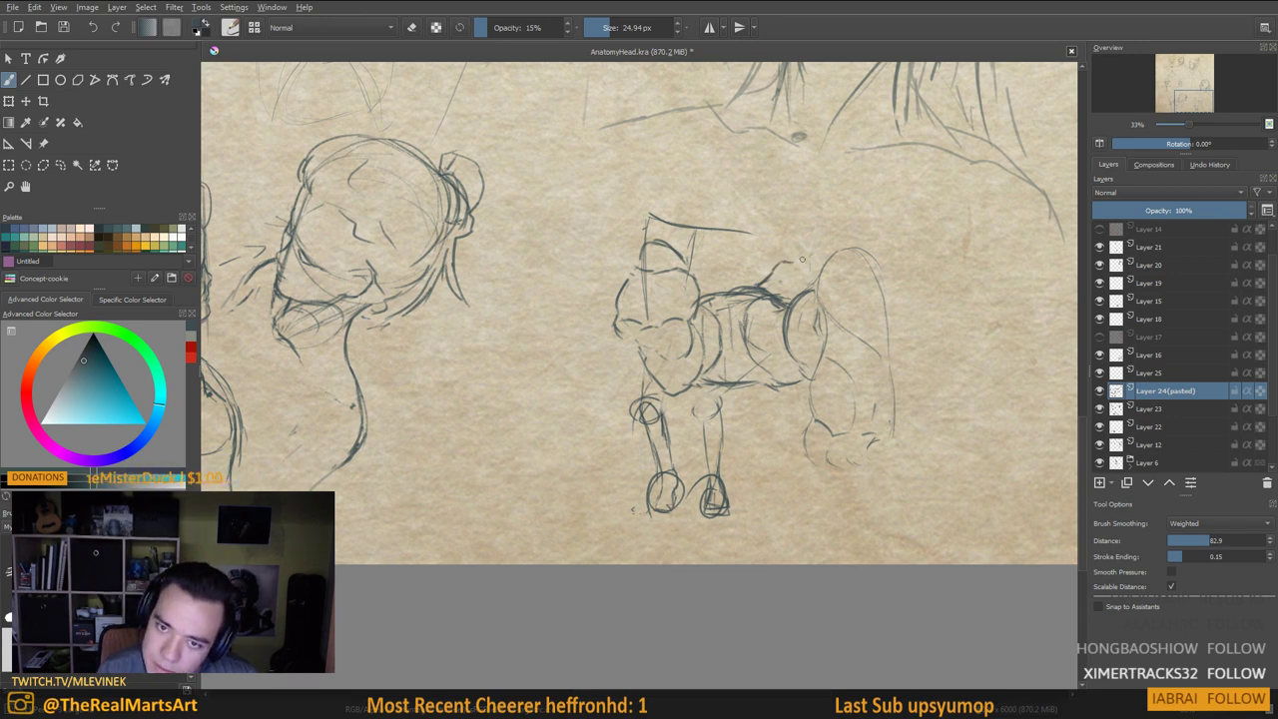
pyautogui.moveTo(800, 259); pyautogui.dragTo(825, 257)
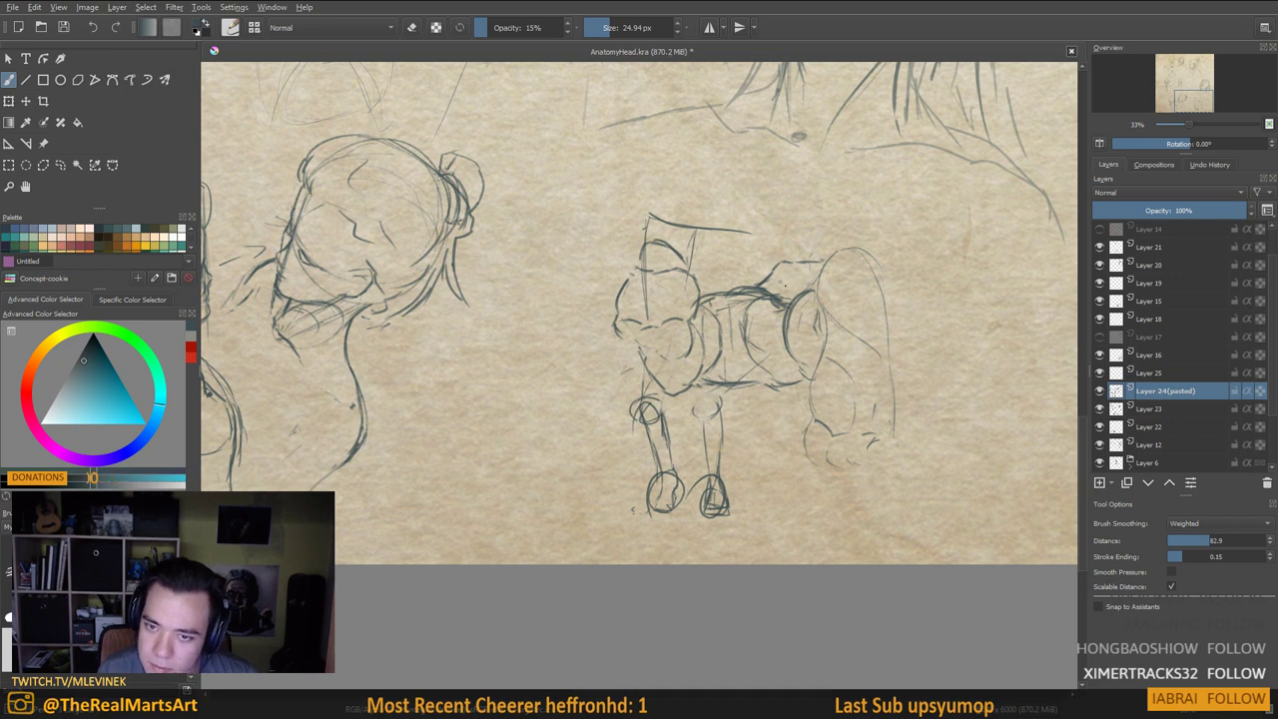
pyautogui.moveTo(781, 262)
pyautogui.mouseDown()
pyautogui.moveTo(800, 287)
pyautogui.moveTo(783, 262)
pyautogui.moveTo(745, 262)
pyautogui.moveTo(746, 278)
pyautogui.moveTo(720, 267)
pyautogui.moveTo(743, 262)
pyautogui.moveTo(725, 271)
pyautogui.moveTo(731, 287)
pyautogui.moveTo(801, 269)
pyautogui.mouseUp()
pyautogui.moveTo(821, 444); pyautogui.dragTo(841, 401)
pyautogui.moveTo(832, 334); pyautogui.dragTo(841, 330)
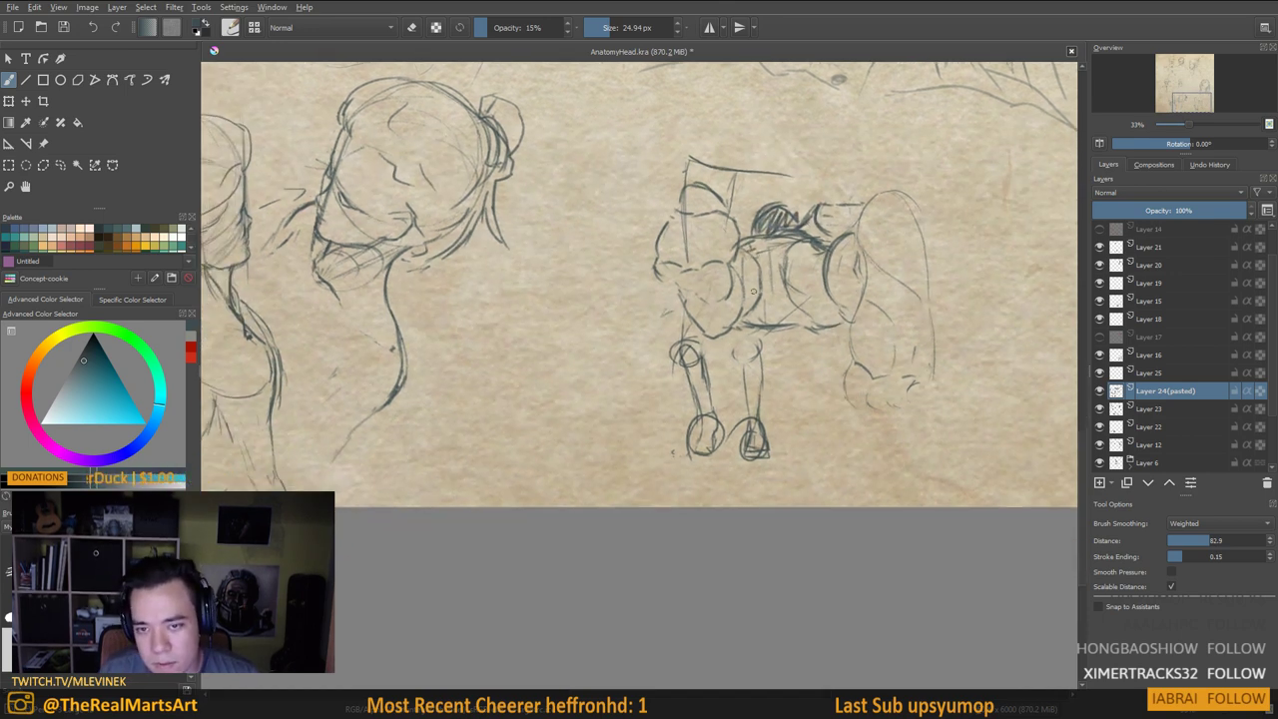
# Darken both sides and the lower tip of the V-shaped form, and reinforce the adjoining edge of the horizontal body
pyautogui.moveTo(678, 289)
pyautogui.mouseDown()
pyautogui.moveTo(698, 326)
pyautogui.moveTo(723, 340)
pyautogui.moveTo(742, 313)
pyautogui.moveTo(735, 294)
pyautogui.moveTo(737, 319)
pyautogui.mouseUp()
pyautogui.moveTo(739, 273)
pyautogui.mouseDown()
pyautogui.moveTo(731, 315)
pyautogui.moveTo(700, 307)
pyautogui.moveTo(702, 320)
pyautogui.mouseUp()
pyautogui.moveTo(737, 268)
pyautogui.mouseDown()
pyautogui.moveTo(749, 311)
pyautogui.moveTo(737, 322)
pyautogui.mouseUp()
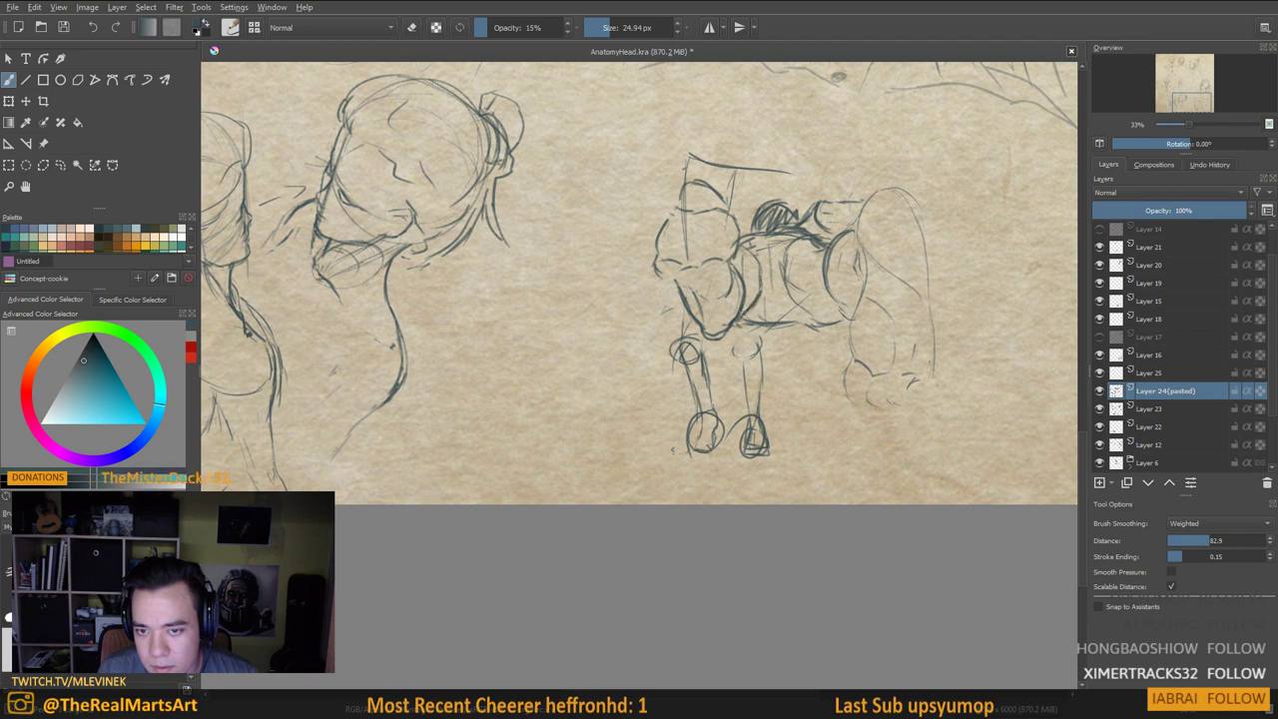
pyautogui.moveTo(749, 276); pyautogui.dragTo(747, 290)
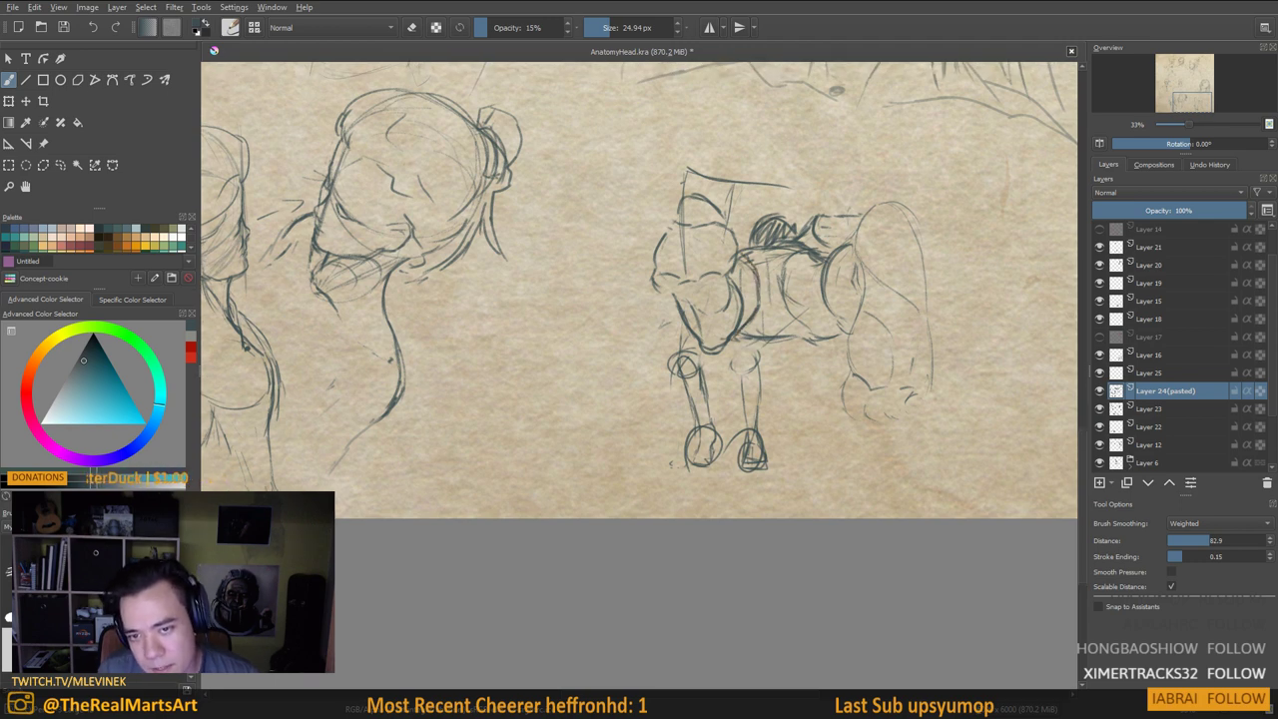
# Hatch the middle band of the horizontal body from its back line to its underside to shade it
pyautogui.scroll(-3, 888, 415)
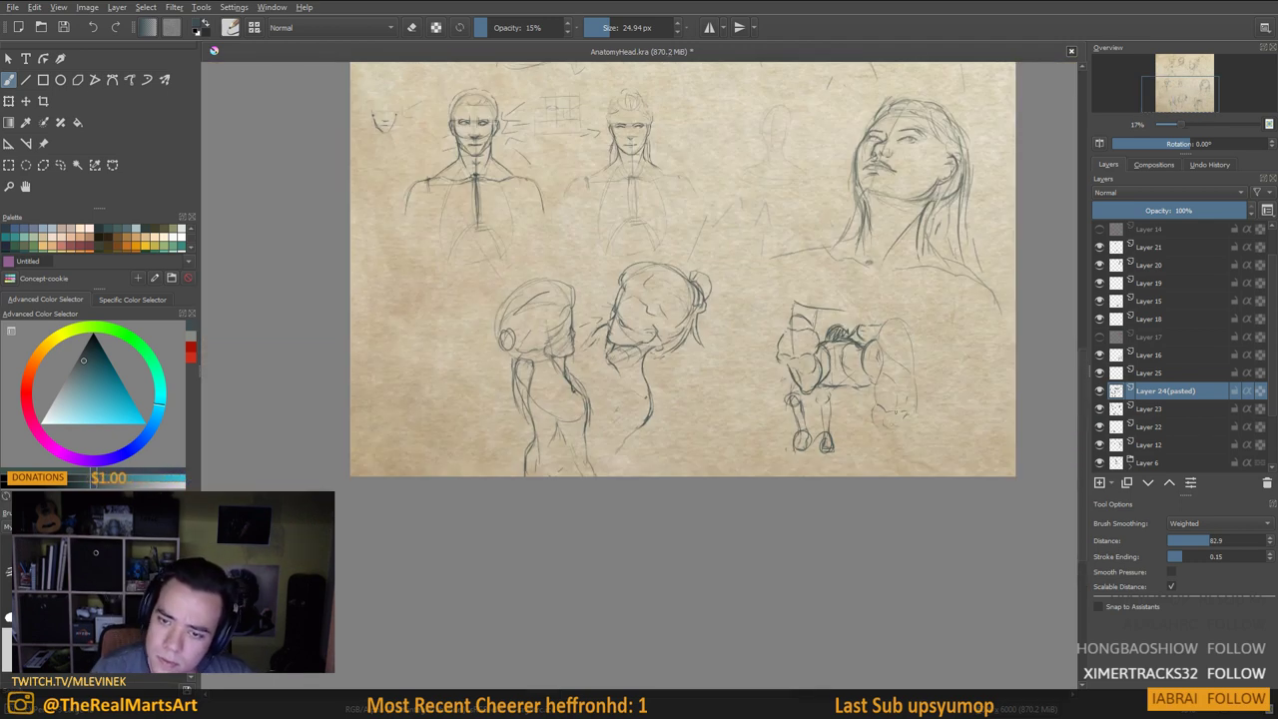
pyautogui.scroll(3, 896, 411)
pyautogui.moveTo(759, 274)
pyautogui.mouseDown()
pyautogui.moveTo(797, 311)
pyautogui.moveTo(785, 354)
pyautogui.moveTo(806, 370)
pyautogui.moveTo(760, 360)
pyautogui.moveTo(771, 359)
pyautogui.mouseUp()
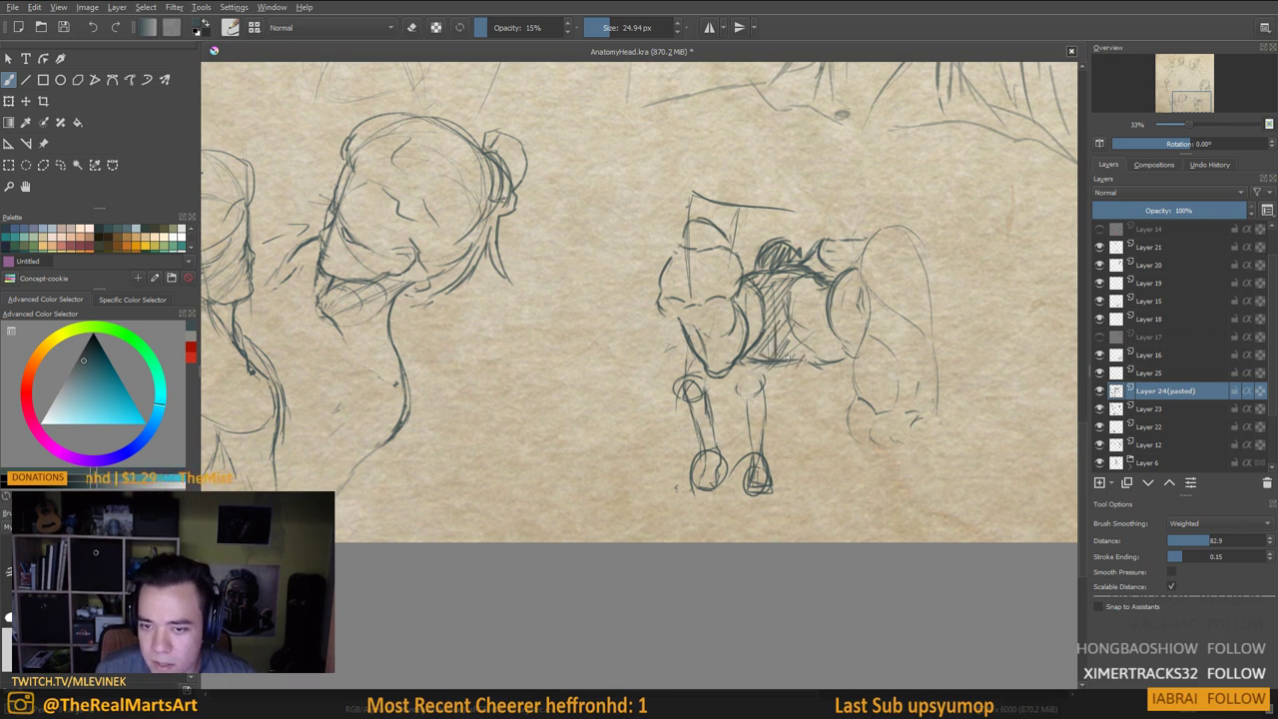
pyautogui.moveTo(792, 317); pyautogui.dragTo(788, 357)
pyautogui.moveTo(798, 336)
pyautogui.mouseDown()
pyautogui.moveTo(792, 355)
pyautogui.moveTo(849, 360)
pyautogui.mouseUp()
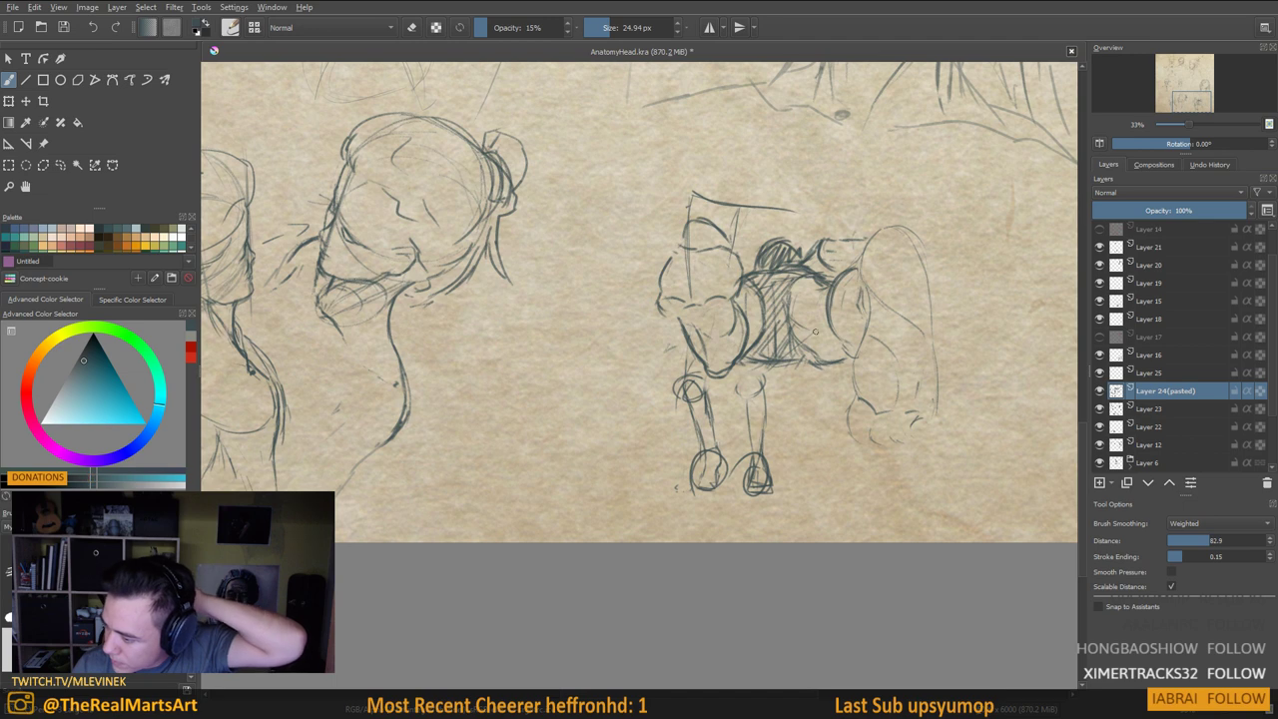
# Start a leg study between the bun head and the figure, drawing two long thigh contours narrowing to inner lines below
pyautogui.moveTo(665, 330); pyautogui.dragTo(848, 308)
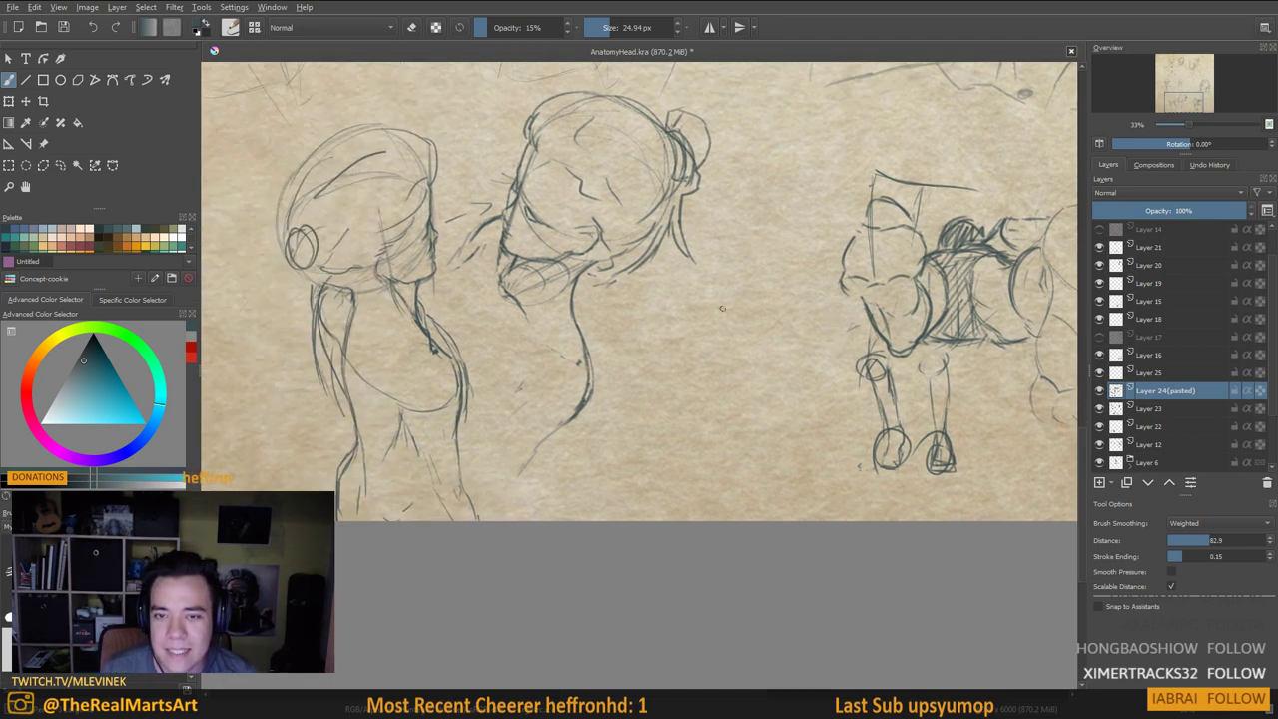
pyautogui.moveTo(729, 188); pyautogui.dragTo(725, 313)
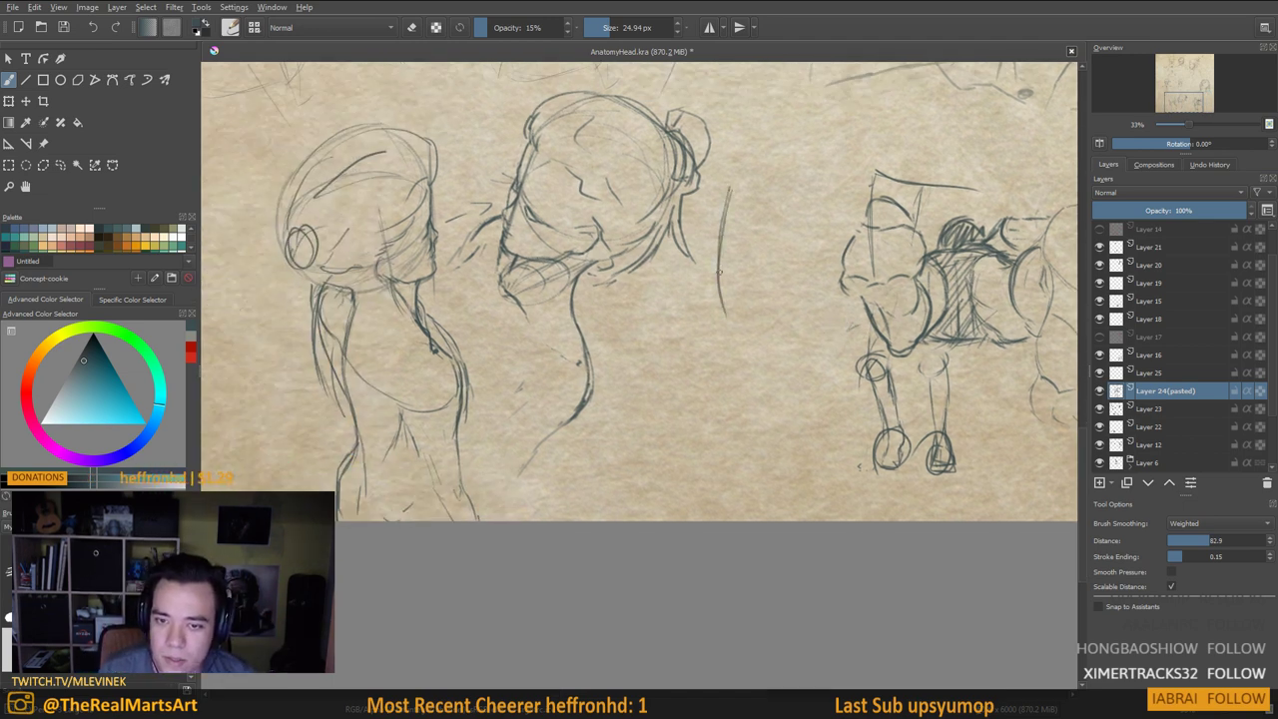
pyautogui.moveTo(798, 185); pyautogui.dragTo(777, 311)
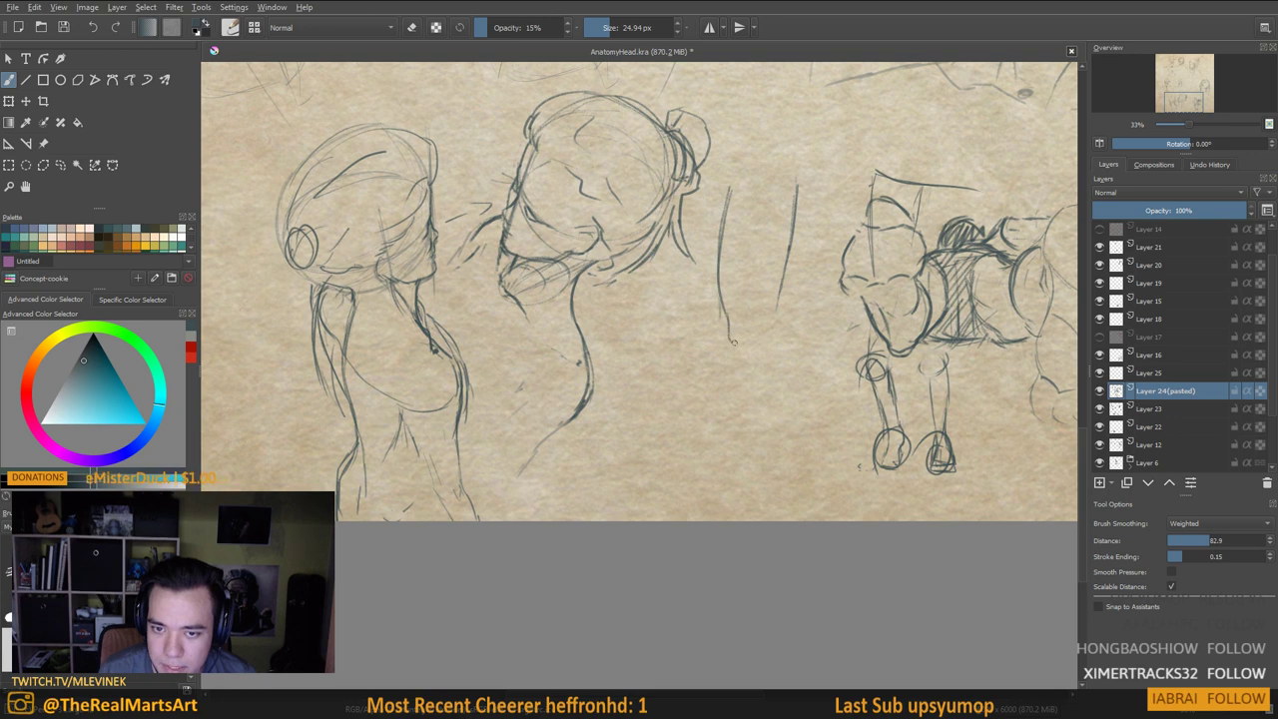
pyautogui.moveTo(734, 331)
pyautogui.mouseDown()
pyautogui.moveTo(745, 370)
pyautogui.moveTo(763, 343)
pyautogui.moveTo(751, 435)
pyautogui.mouseUp()
pyautogui.moveTo(753, 366); pyautogui.dragTo(751, 457)
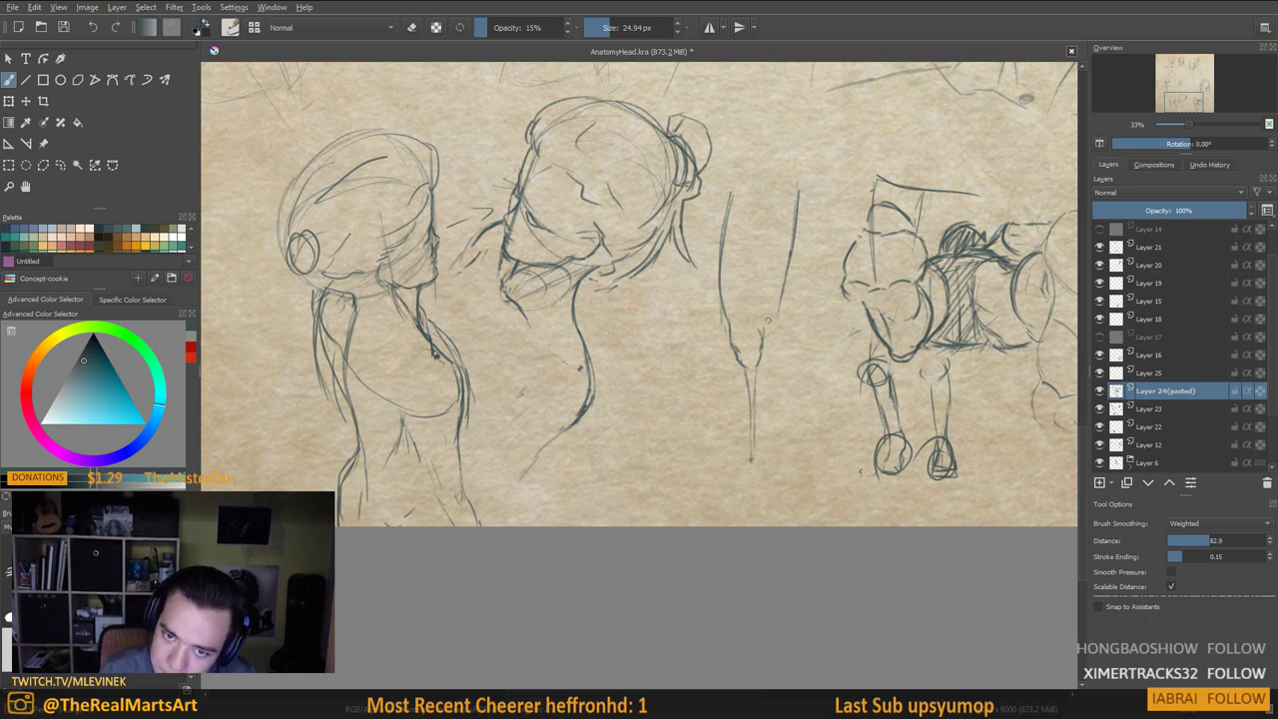
# Draw the outer contours of both lower legs and extend the inner and outer calf lines to the page's lower edge
pyautogui.moveTo(721, 309); pyautogui.dragTo(734, 440)
pyautogui.moveTo(730, 406)
pyautogui.mouseDown()
pyautogui.moveTo(745, 474)
pyautogui.moveTo(737, 522)
pyautogui.mouseUp()
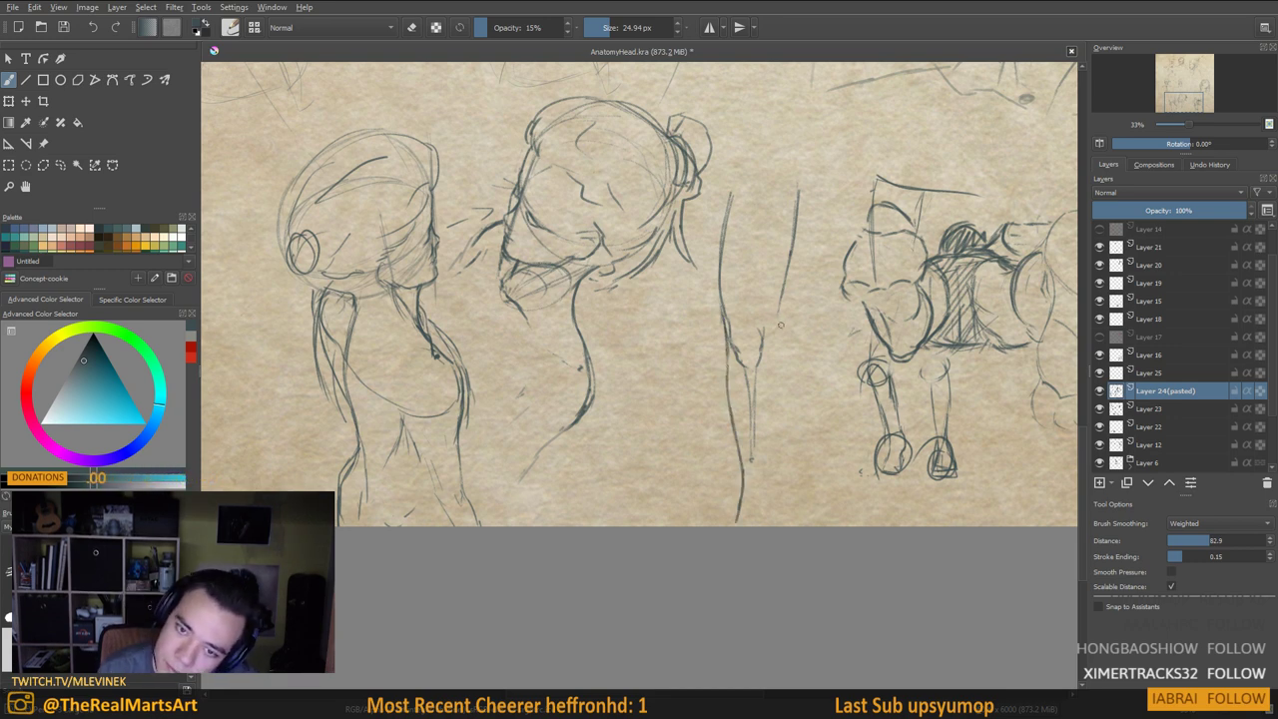
pyautogui.moveTo(781, 298)
pyautogui.mouseDown()
pyautogui.moveTo(763, 342)
pyautogui.moveTo(774, 497)
pyautogui.mouseUp()
pyautogui.moveTo(757, 409)
pyautogui.mouseDown()
pyautogui.moveTo(762, 369)
pyautogui.moveTo(760, 418)
pyautogui.mouseUp()
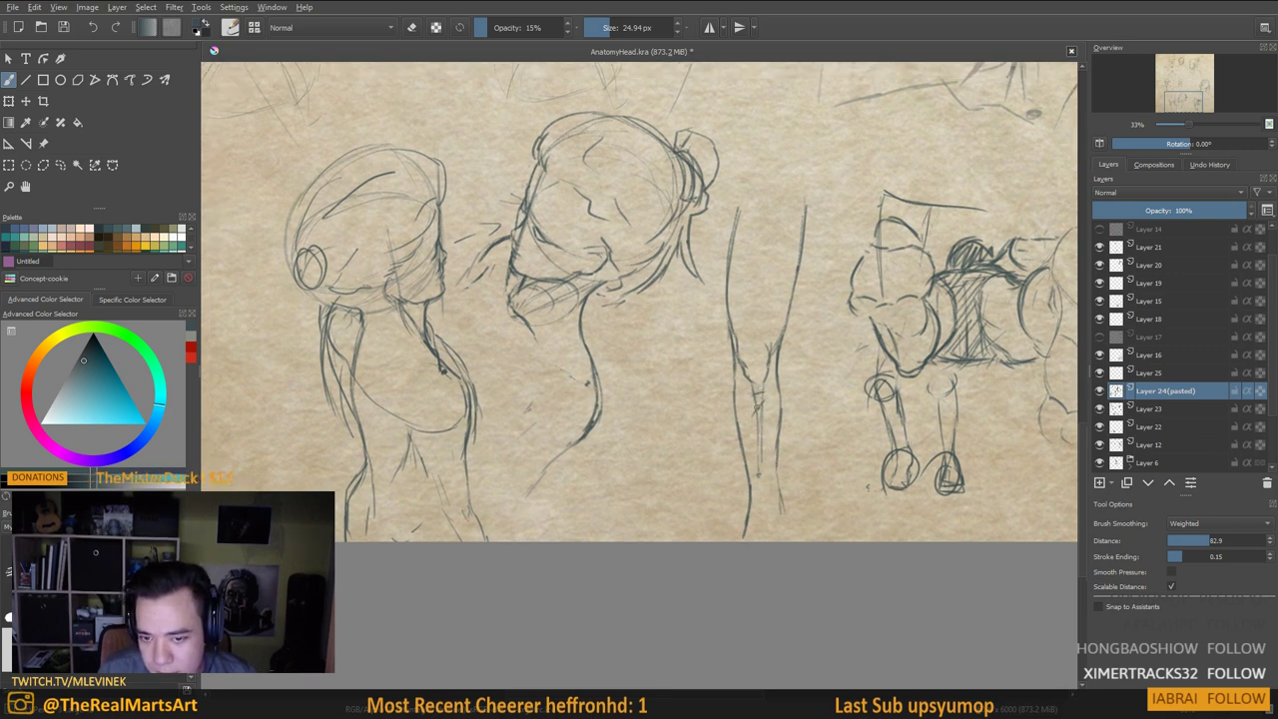
pyautogui.moveTo(759, 467); pyautogui.dragTo(757, 520)
pyautogui.moveTo(775, 463); pyautogui.dragTo(777, 518)
pyautogui.moveTo(776, 446)
pyautogui.mouseDown()
pyautogui.moveTo(776, 545)
pyautogui.moveTo(741, 531)
pyautogui.moveTo(740, 549)
pyautogui.moveTo(760, 501)
pyautogui.moveTo(768, 543)
pyautogui.mouseUp()
pyautogui.moveTo(768, 387); pyautogui.dragTo(772, 396)
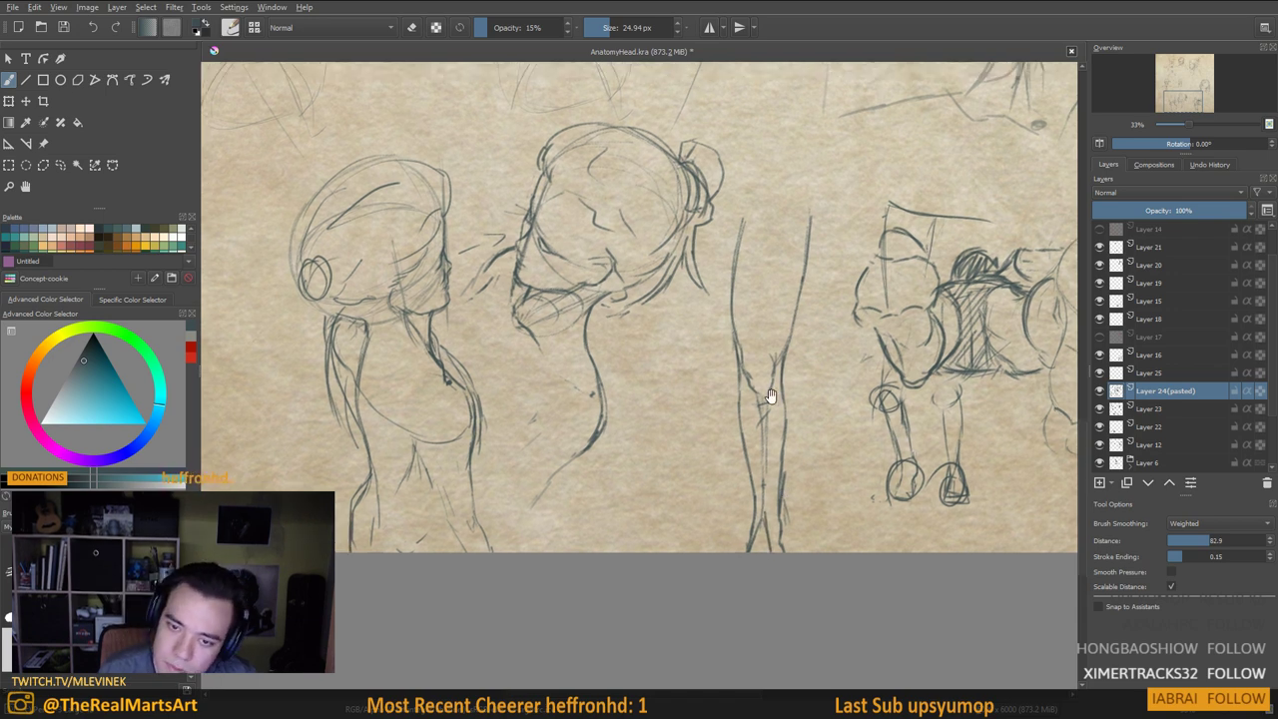
# Reinforce the upper inner thigh contour of the leg study, adding a second line beside it to form a narrow strip closed at its upper end
pyautogui.moveTo(745, 206)
pyautogui.mouseDown()
pyautogui.moveTo(738, 235)
pyautogui.moveTo(796, 234)
pyautogui.mouseUp()
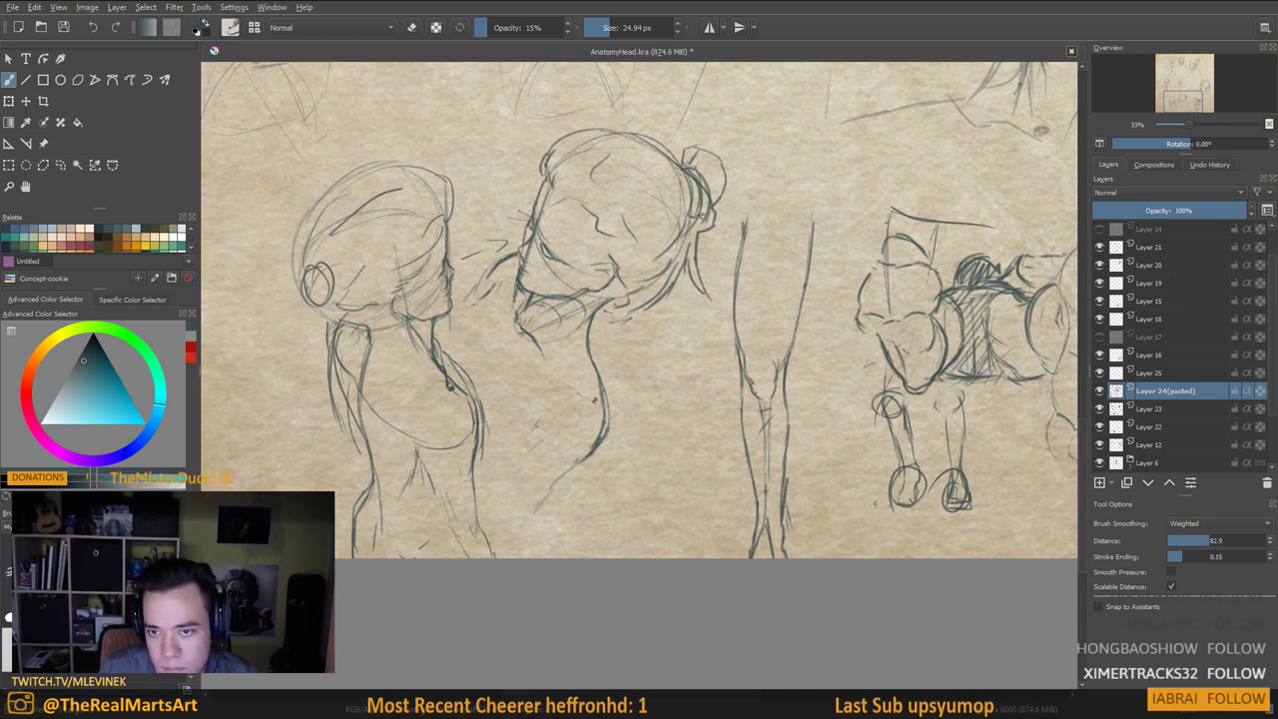
pyautogui.moveTo(798, 242); pyautogui.dragTo(796, 259)
pyautogui.moveTo(798, 207); pyautogui.dragTo(803, 286)
pyautogui.moveTo(797, 234); pyautogui.dragTo(803, 292)
pyautogui.moveTo(815, 225)
pyautogui.mouseDown()
pyautogui.moveTo(807, 280)
pyautogui.moveTo(803, 211)
pyautogui.mouseUp()
pyautogui.moveTo(778, 268); pyautogui.dragTo(786, 260)
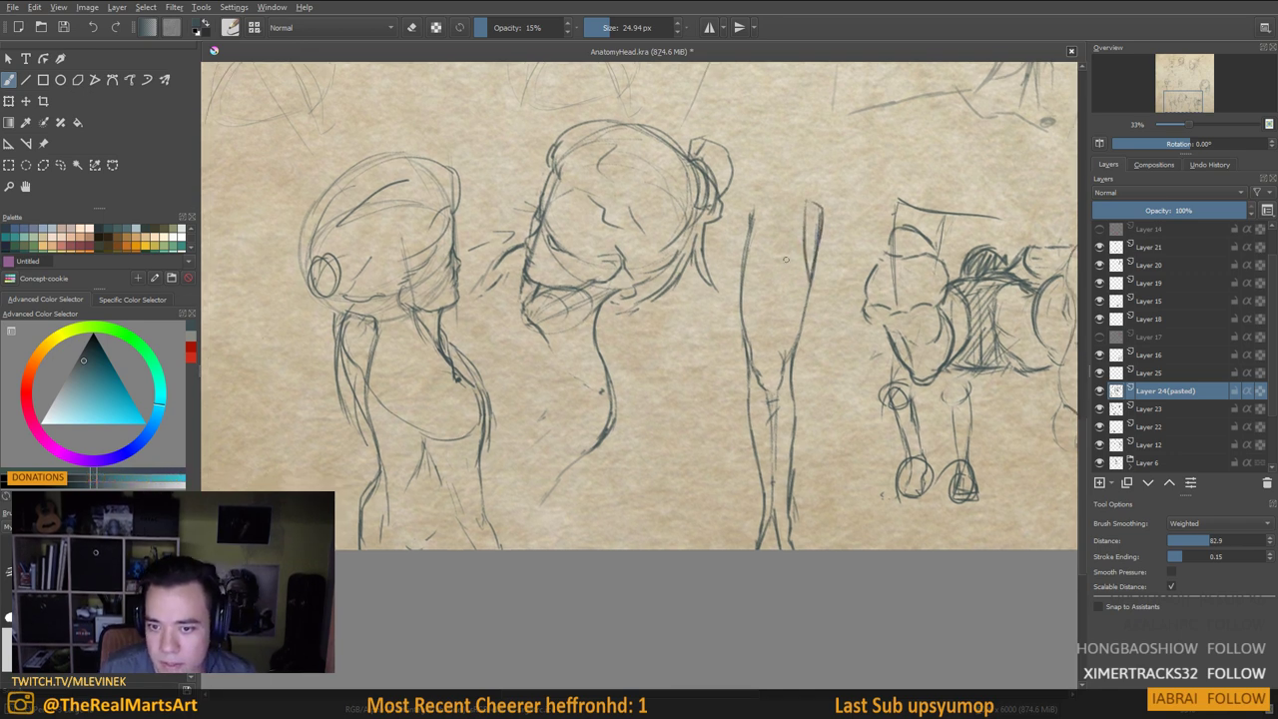
# Draw long muscle contours inside the thigh that converge above the knee, and outline a rounded kneecap where they meet
pyautogui.moveTo(769, 210)
pyautogui.mouseDown()
pyautogui.moveTo(757, 327)
pyautogui.moveTo(741, 311)
pyautogui.moveTo(756, 349)
pyautogui.moveTo(784, 266)
pyautogui.moveTo(806, 258)
pyautogui.moveTo(810, 213)
pyautogui.moveTo(807, 244)
pyautogui.mouseUp()
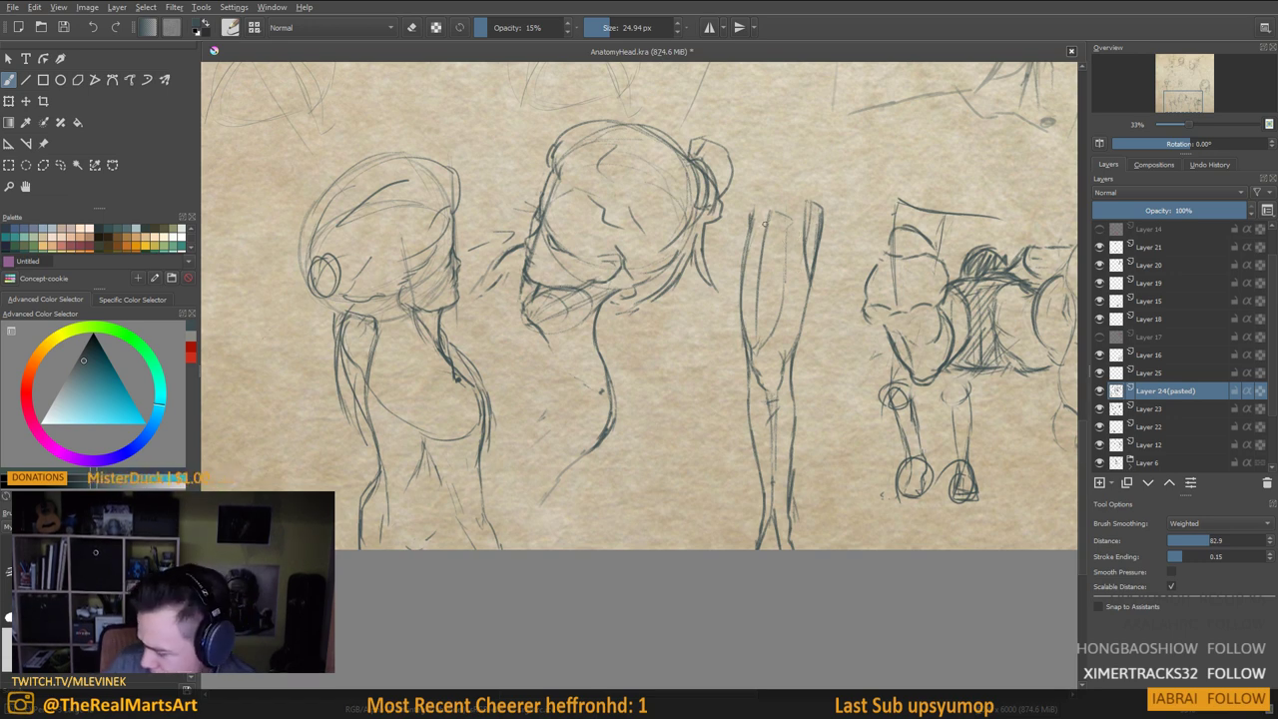
pyautogui.moveTo(764, 198)
pyautogui.mouseDown()
pyautogui.moveTo(764, 267)
pyautogui.moveTo(775, 289)
pyautogui.moveTo(761, 231)
pyautogui.moveTo(788, 327)
pyautogui.moveTo(769, 196)
pyautogui.moveTo(791, 335)
pyautogui.moveTo(765, 262)
pyautogui.moveTo(796, 367)
pyautogui.moveTo(752, 356)
pyautogui.moveTo(778, 365)
pyautogui.moveTo(768, 345)
pyautogui.moveTo(769, 391)
pyautogui.mouseUp()
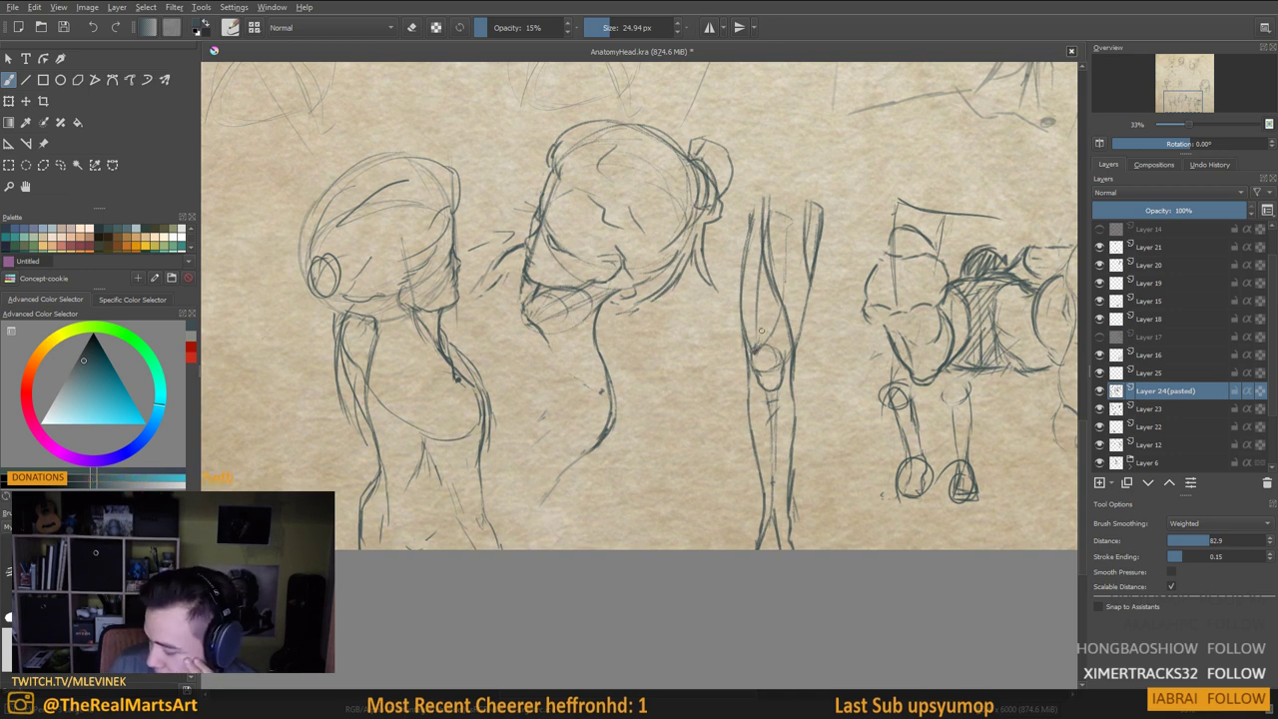
pyautogui.moveTo(767, 345); pyautogui.dragTo(789, 352)
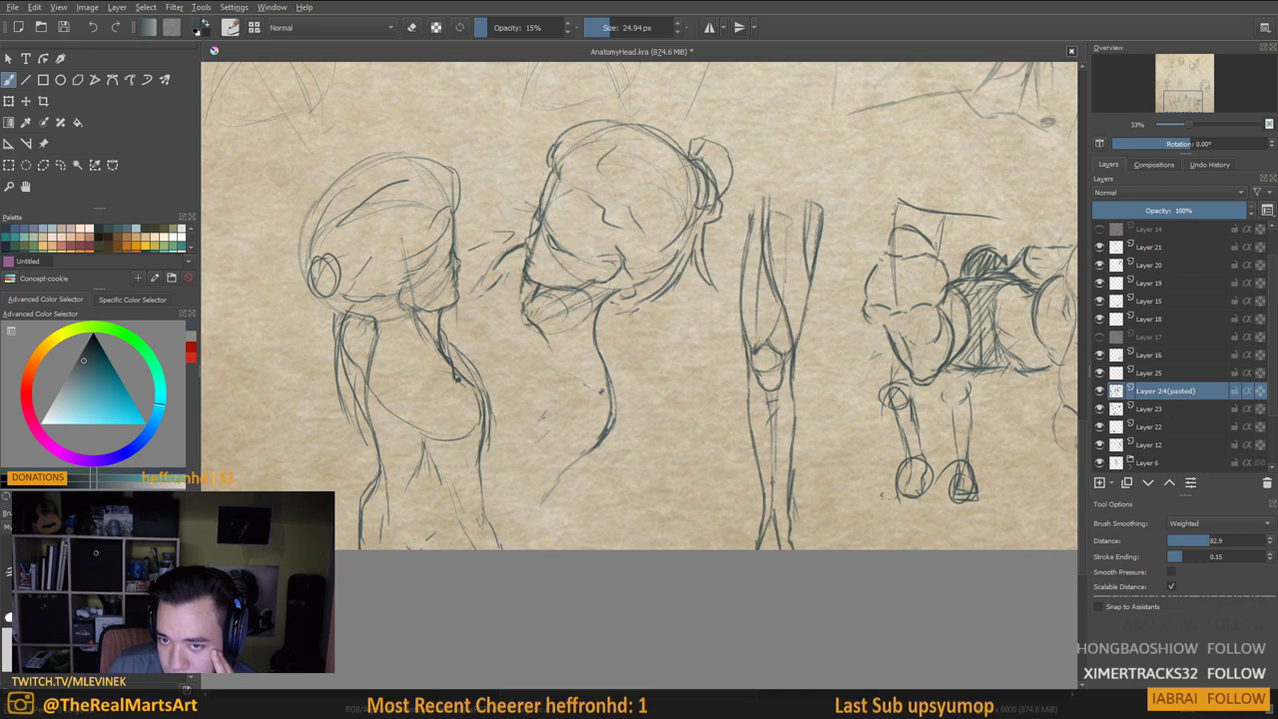
pyautogui.moveTo(789, 293)
pyautogui.mouseDown()
pyautogui.moveTo(793, 222)
pyautogui.moveTo(799, 345)
pyautogui.mouseUp()
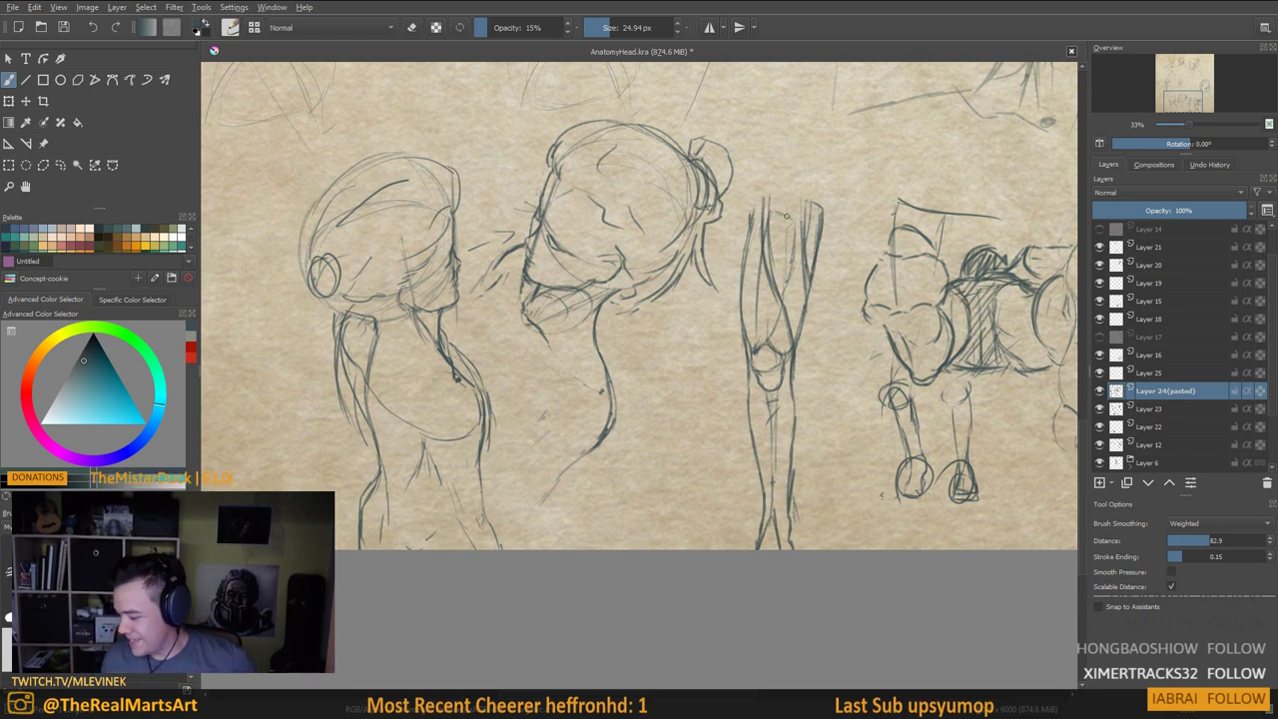
# Extend the outer thigh up to a pointed hip and draw slanting groin lines from it down to the inner thigh
pyautogui.moveTo(756, 224)
pyautogui.mouseDown()
pyautogui.moveTo(753, 185)
pyautogui.moveTo(751, 212)
pyautogui.moveTo(767, 120)
pyautogui.mouseUp()
pyautogui.moveTo(770, 158); pyautogui.dragTo(765, 104)
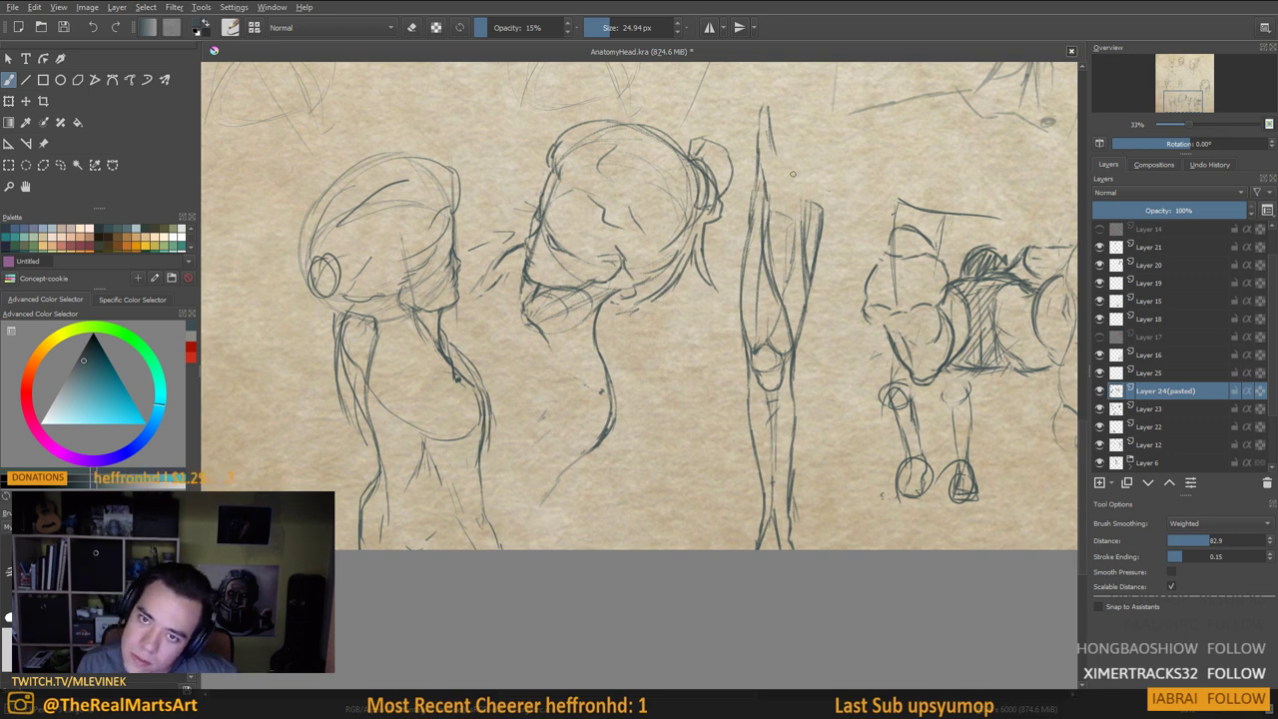
pyautogui.moveTo(779, 160); pyautogui.dragTo(823, 206)
pyautogui.moveTo(773, 151); pyautogui.dragTo(821, 204)
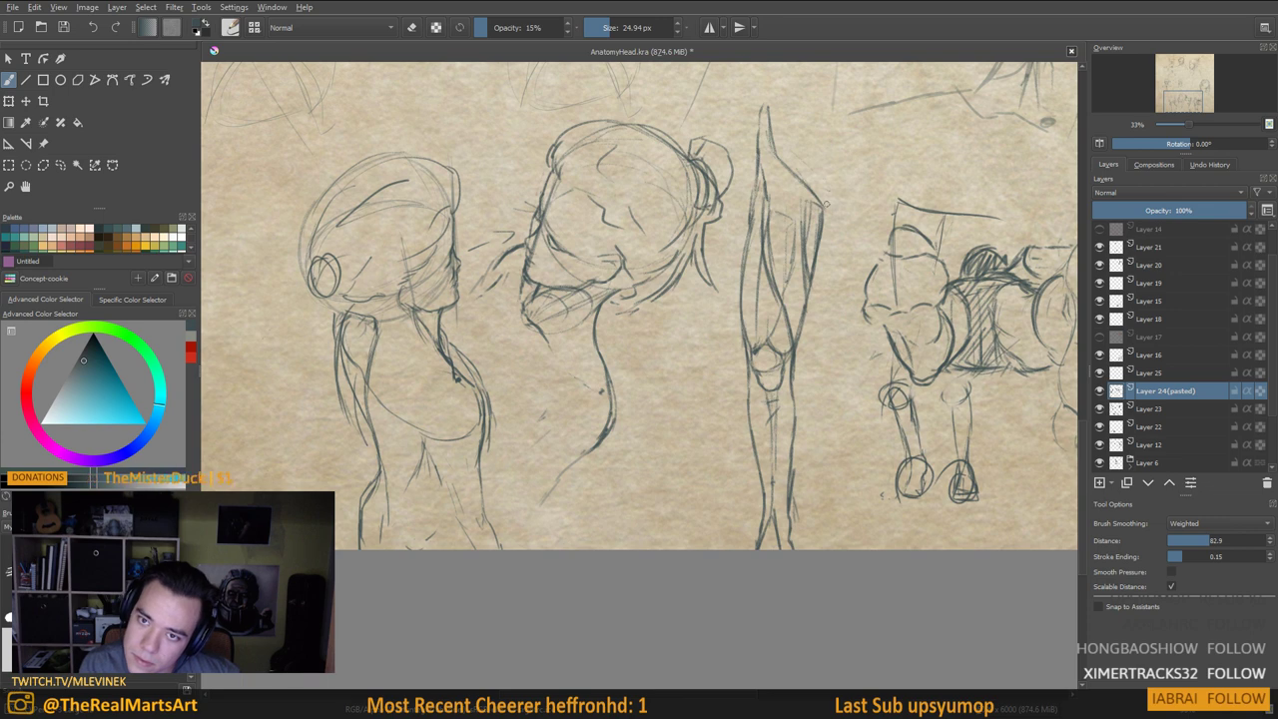
pyautogui.moveTo(825, 210)
pyautogui.mouseDown()
pyautogui.moveTo(851, 208)
pyautogui.moveTo(821, 202)
pyautogui.moveTo(816, 176)
pyautogui.moveTo(844, 194)
pyautogui.mouseUp()
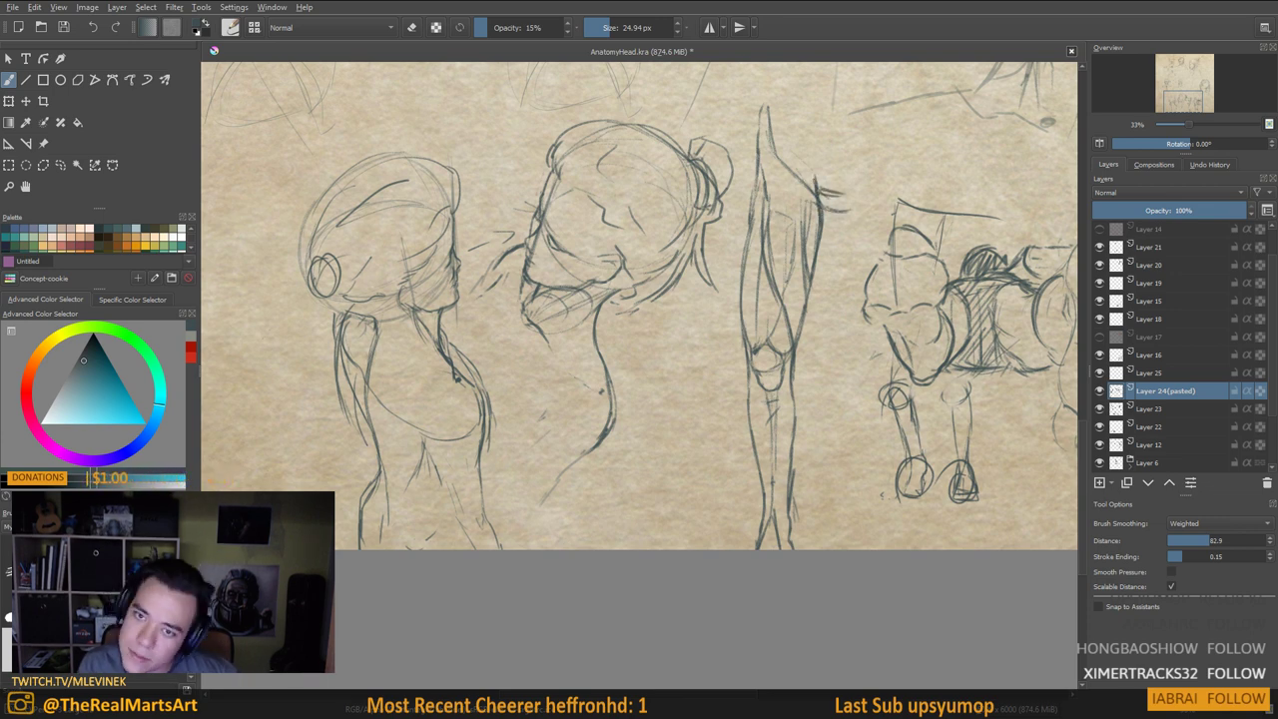
pyautogui.moveTo(787, 141)
pyautogui.mouseDown()
pyautogui.moveTo(773, 114)
pyautogui.moveTo(811, 180)
pyautogui.mouseUp()
pyautogui.moveTo(773, 116); pyautogui.dragTo(813, 192)
pyautogui.moveTo(754, 97); pyautogui.dragTo(762, 114)
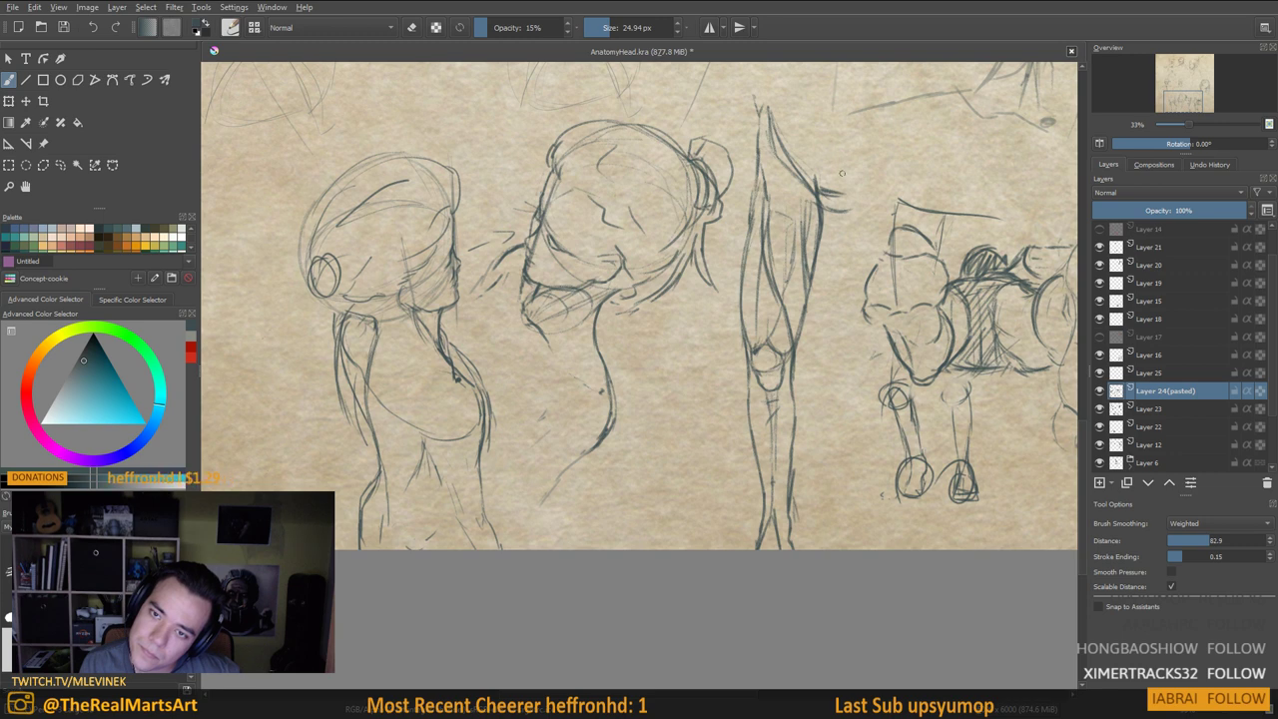
# Start the second inner thigh and complete the angular pelvis with a far hip point, its slanting groin line and outer thigh line
pyautogui.moveTo(839, 184); pyautogui.dragTo(833, 292)
pyautogui.moveTo(822, 190); pyautogui.dragTo(822, 212)
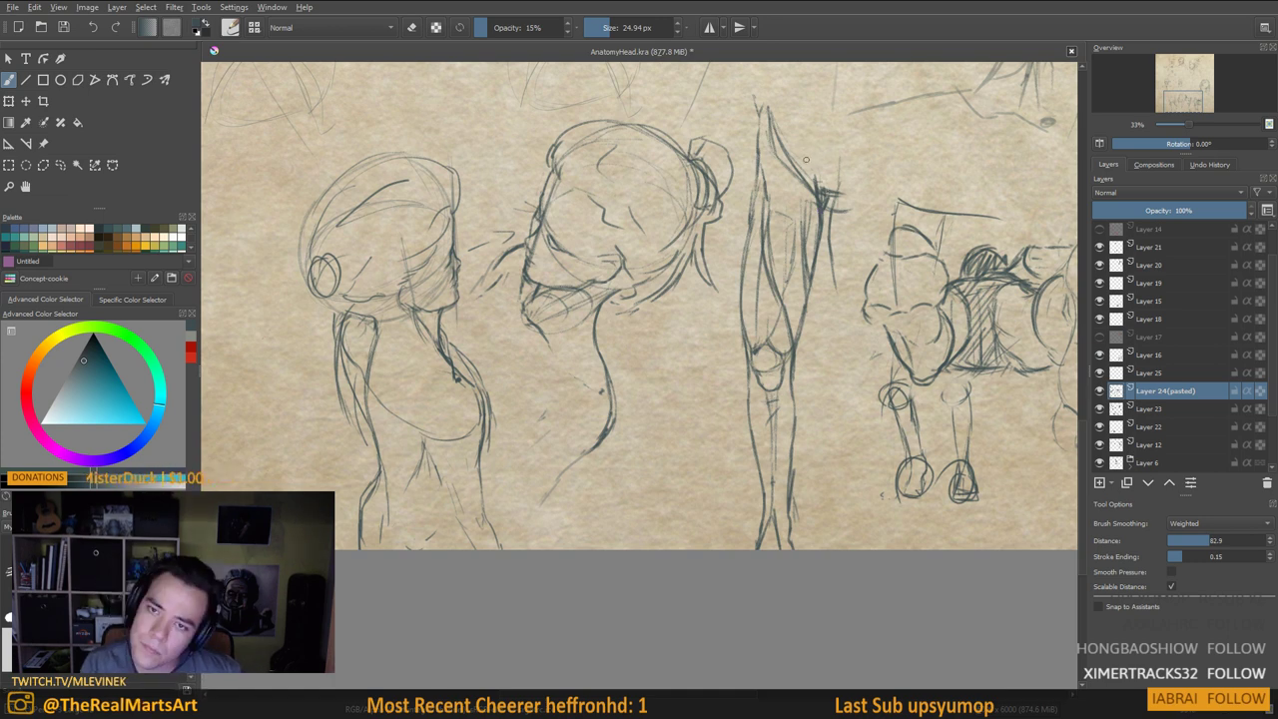
pyautogui.moveTo(768, 103)
pyautogui.mouseDown()
pyautogui.moveTo(903, 135)
pyautogui.moveTo(883, 175)
pyautogui.moveTo(835, 196)
pyautogui.mouseUp()
pyautogui.moveTo(834, 196)
pyautogui.mouseDown()
pyautogui.moveTo(897, 142)
pyautogui.moveTo(890, 221)
pyautogui.mouseUp()
pyautogui.moveTo(905, 138); pyautogui.dragTo(903, 277)
pyautogui.moveTo(826, 212); pyautogui.dragTo(824, 232)
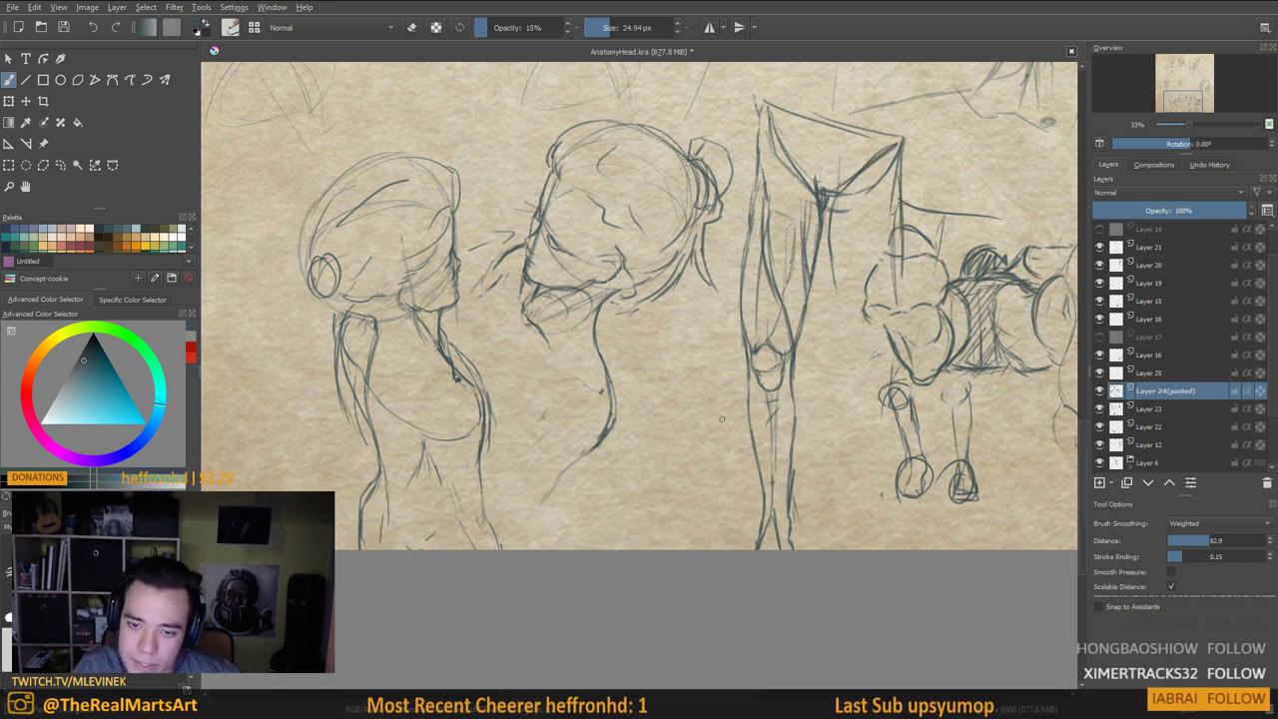
pyautogui.moveTo(732, 389); pyautogui.dragTo(792, 299)
pyautogui.moveTo(820, 243)
pyautogui.mouseDown()
pyautogui.moveTo(800, 306)
pyautogui.moveTo(774, 559)
pyautogui.mouseUp()
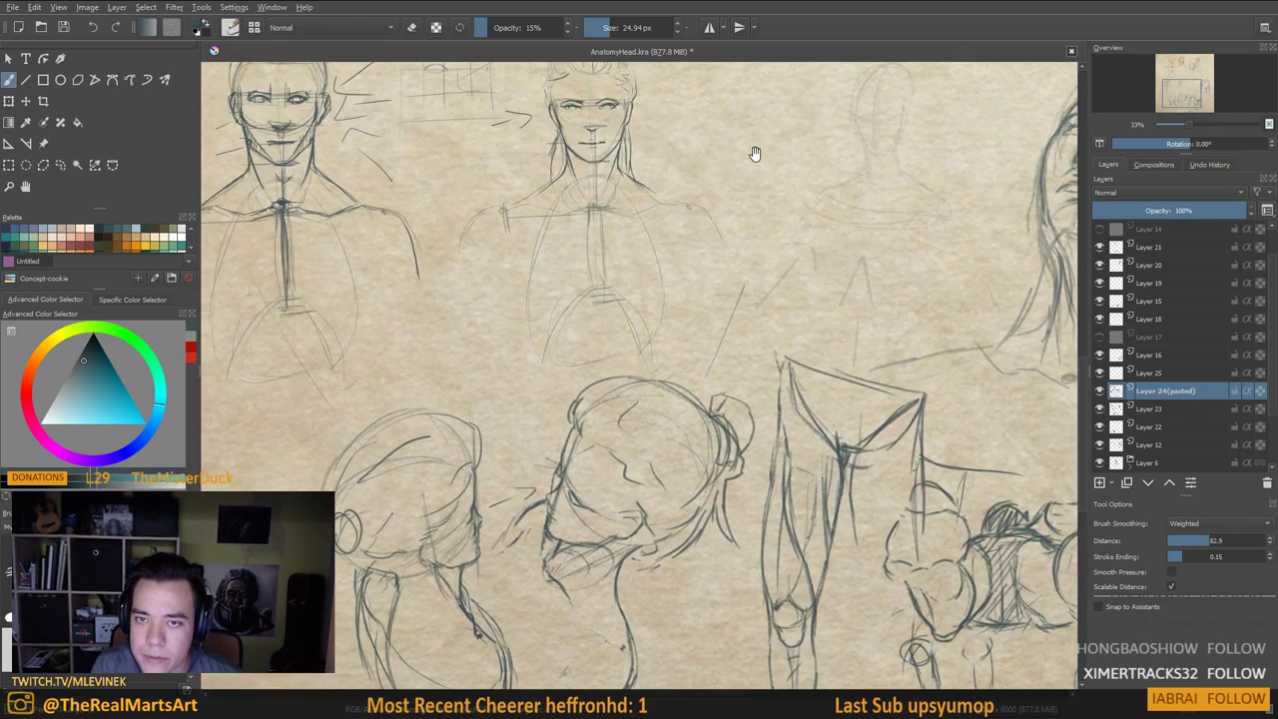
pyautogui.moveTo(756, 154); pyautogui.dragTo(730, 254)
pyautogui.moveTo(730, 112)
pyautogui.mouseDown()
pyautogui.moveTo(722, 210)
pyautogui.moveTo(737, 264)
pyautogui.mouseUp()
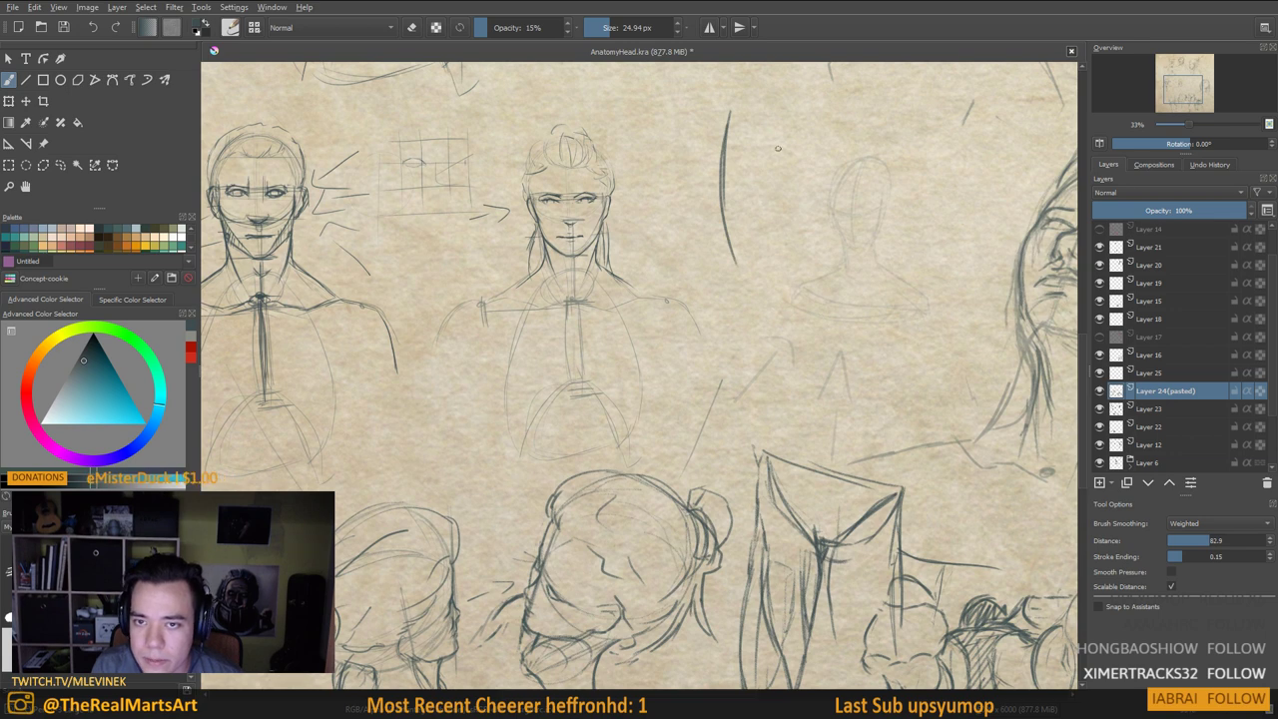
pyautogui.moveTo(780, 110); pyautogui.dragTo(755, 267)
pyautogui.hotkey('ctrl', 'z')
pyautogui.hotkey('ctrl', 'z')
# Draw a separate lower leg beside the second front-facing head, narrowing at the ankle, with a flared foot, flat base and triangular center form
pyautogui.moveTo(692, 126); pyautogui.dragTo(696, 222)
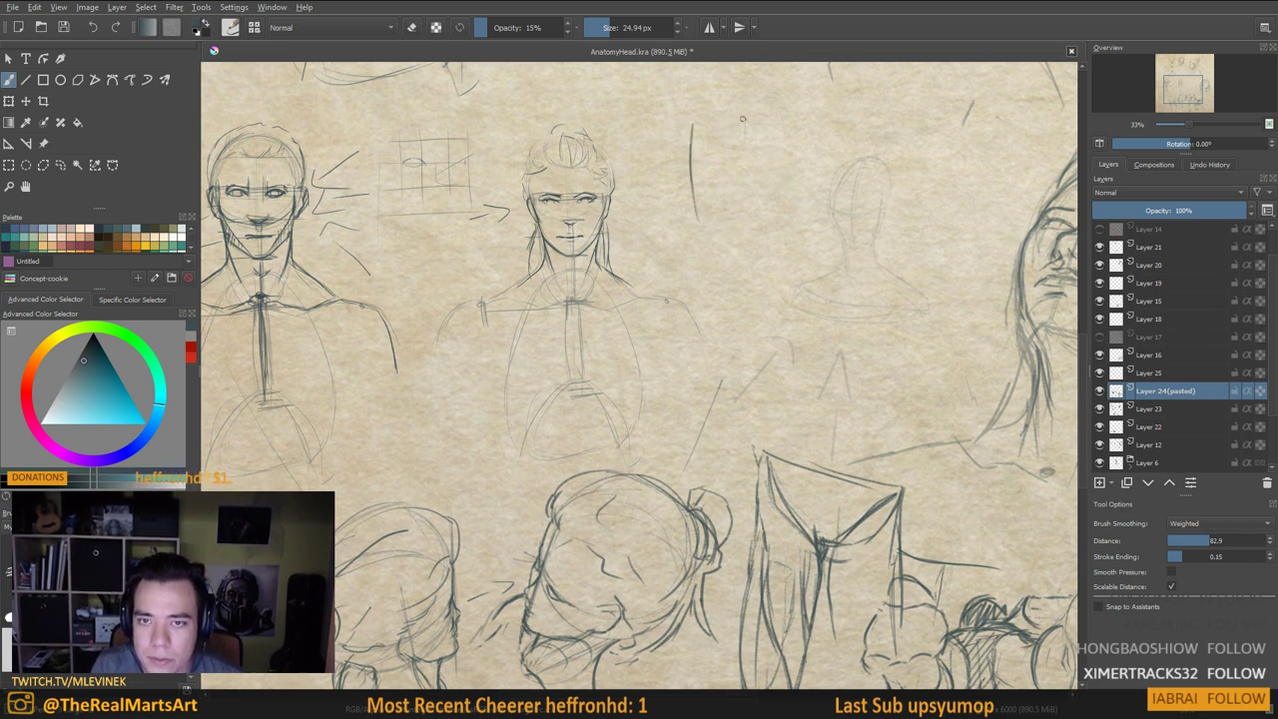
pyautogui.moveTo(748, 118)
pyautogui.mouseDown()
pyautogui.moveTo(732, 236)
pyautogui.moveTo(734, 201)
pyautogui.moveTo(759, 230)
pyautogui.moveTo(736, 216)
pyautogui.moveTo(725, 294)
pyautogui.moveTo(784, 297)
pyautogui.moveTo(767, 170)
pyautogui.moveTo(785, 88)
pyautogui.mouseUp()
pyautogui.moveTo(761, 325); pyautogui.dragTo(767, 289)
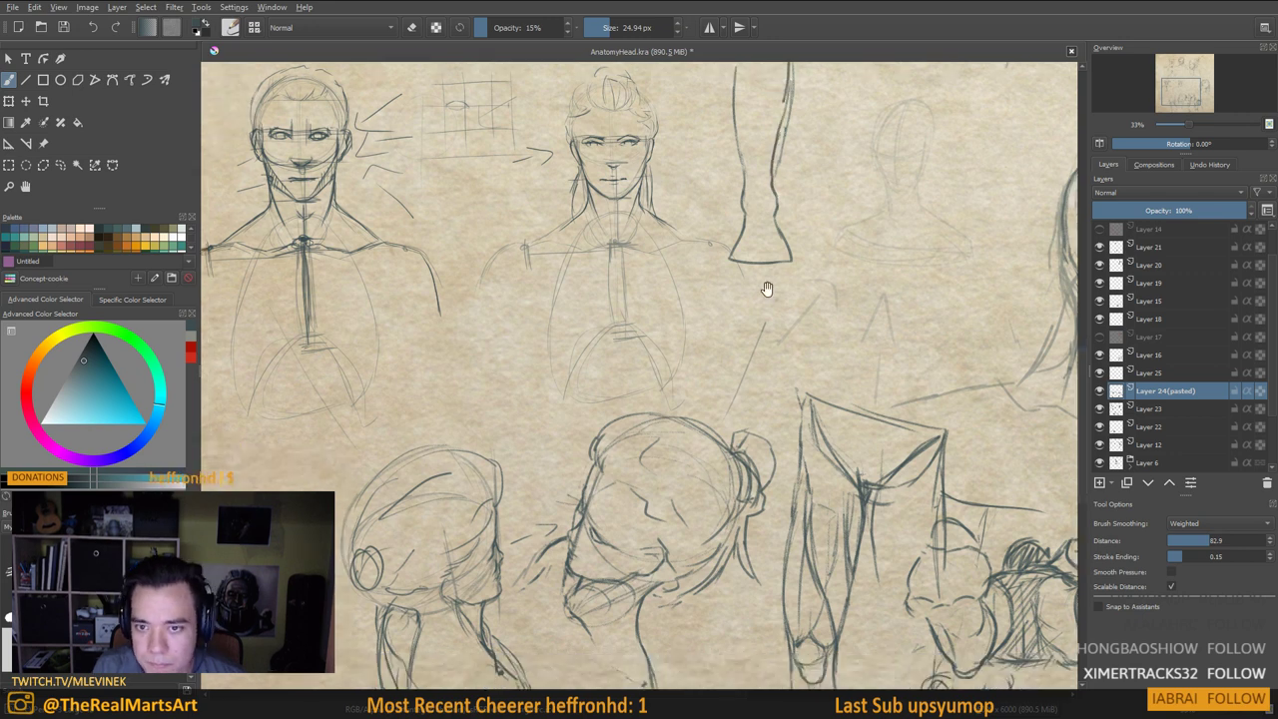
pyautogui.moveTo(742, 241)
pyautogui.mouseDown()
pyautogui.moveTo(736, 260)
pyautogui.moveTo(791, 266)
pyautogui.moveTo(778, 259)
pyautogui.mouseUp()
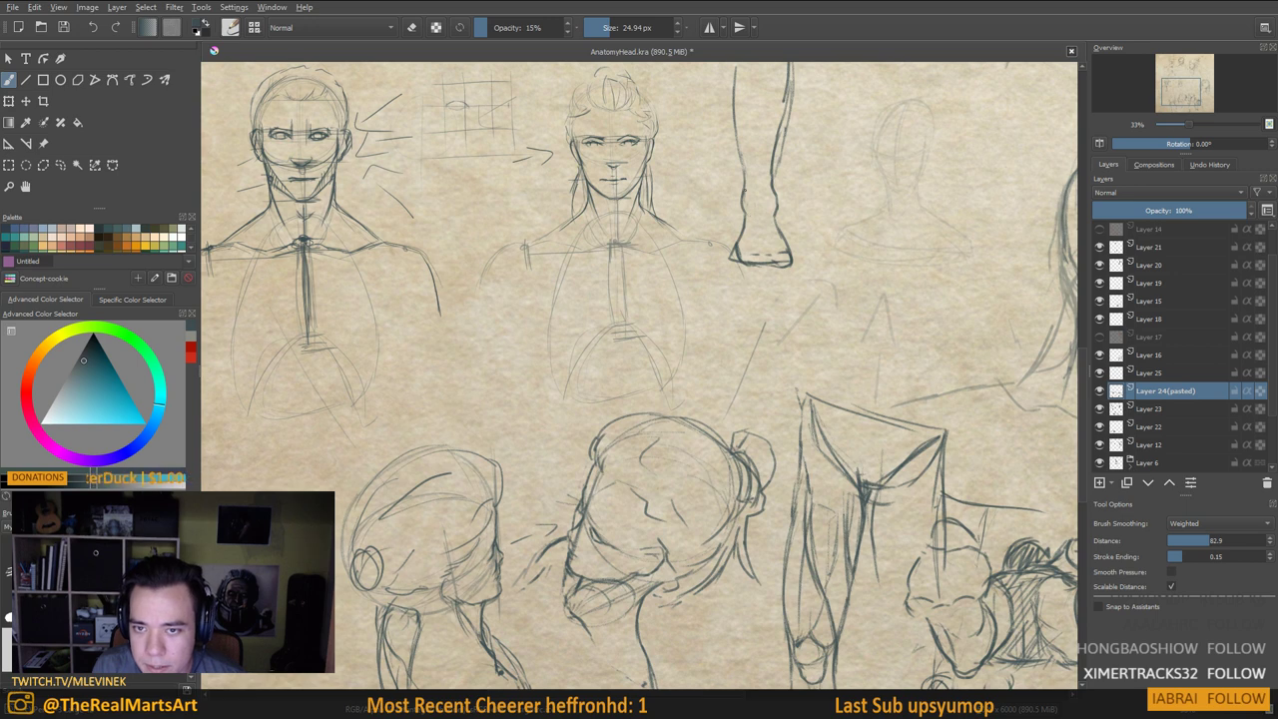
pyautogui.moveTo(770, 183); pyautogui.dragTo(778, 225)
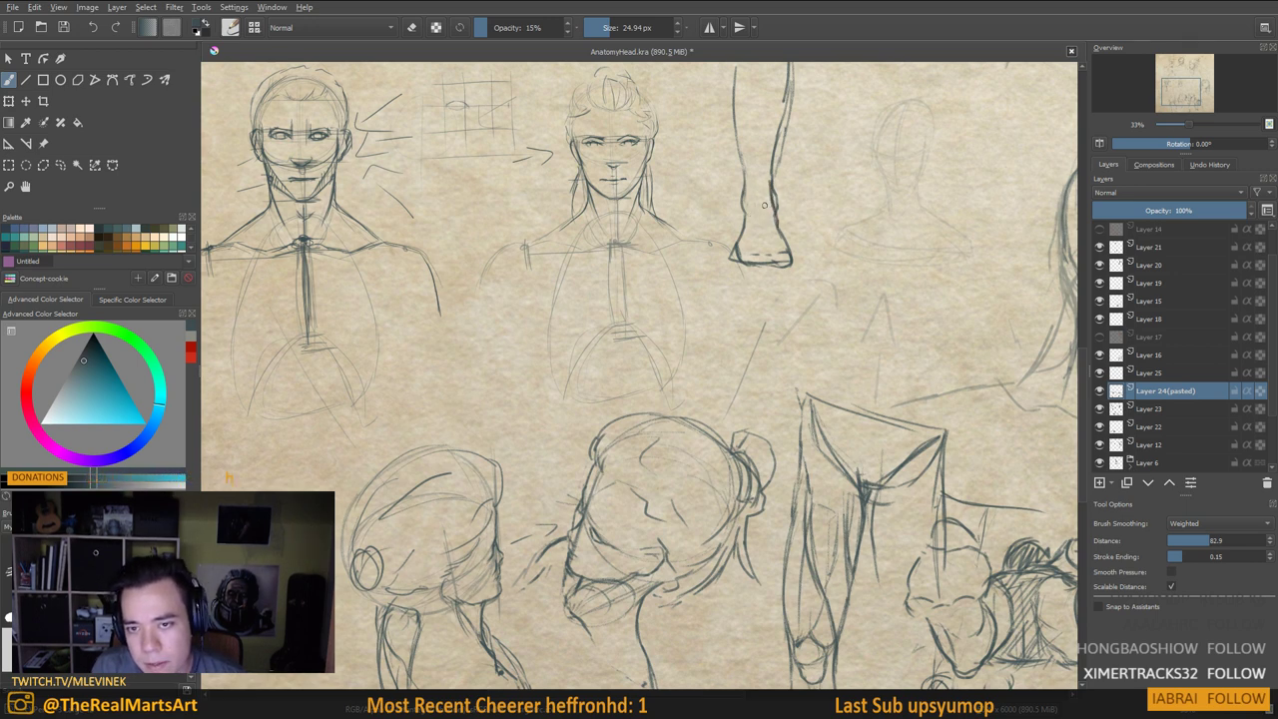
pyautogui.moveTo(751, 230)
pyautogui.mouseDown()
pyautogui.moveTo(757, 185)
pyautogui.moveTo(779, 238)
pyautogui.mouseUp()
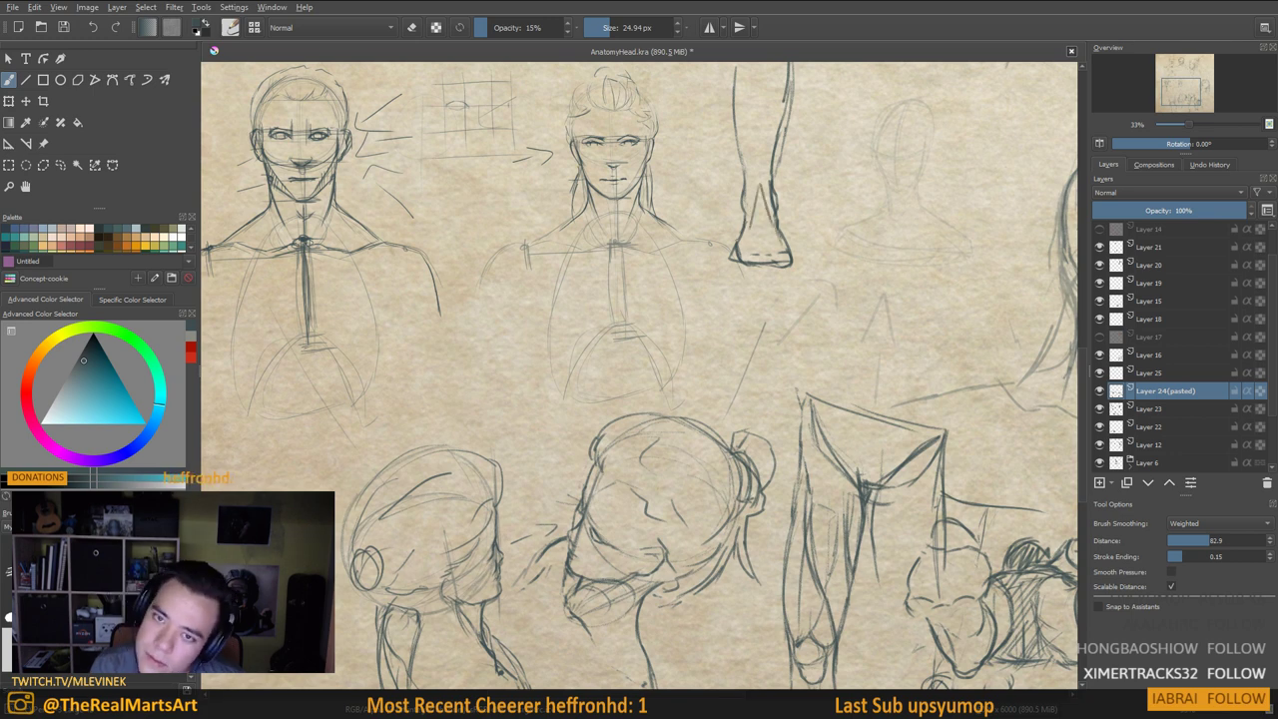
pyautogui.moveTo(765, 184)
pyautogui.mouseDown()
pyautogui.moveTo(772, 120)
pyautogui.moveTo(764, 175)
pyautogui.moveTo(739, 206)
pyautogui.moveTo(744, 195)
pyautogui.moveTo(747, 266)
pyautogui.mouseUp()
pyautogui.moveTo(842, 218)
pyautogui.mouseDown()
pyautogui.moveTo(827, 246)
pyautogui.moveTo(749, 268)
pyautogui.moveTo(765, 246)
pyautogui.mouseUp()
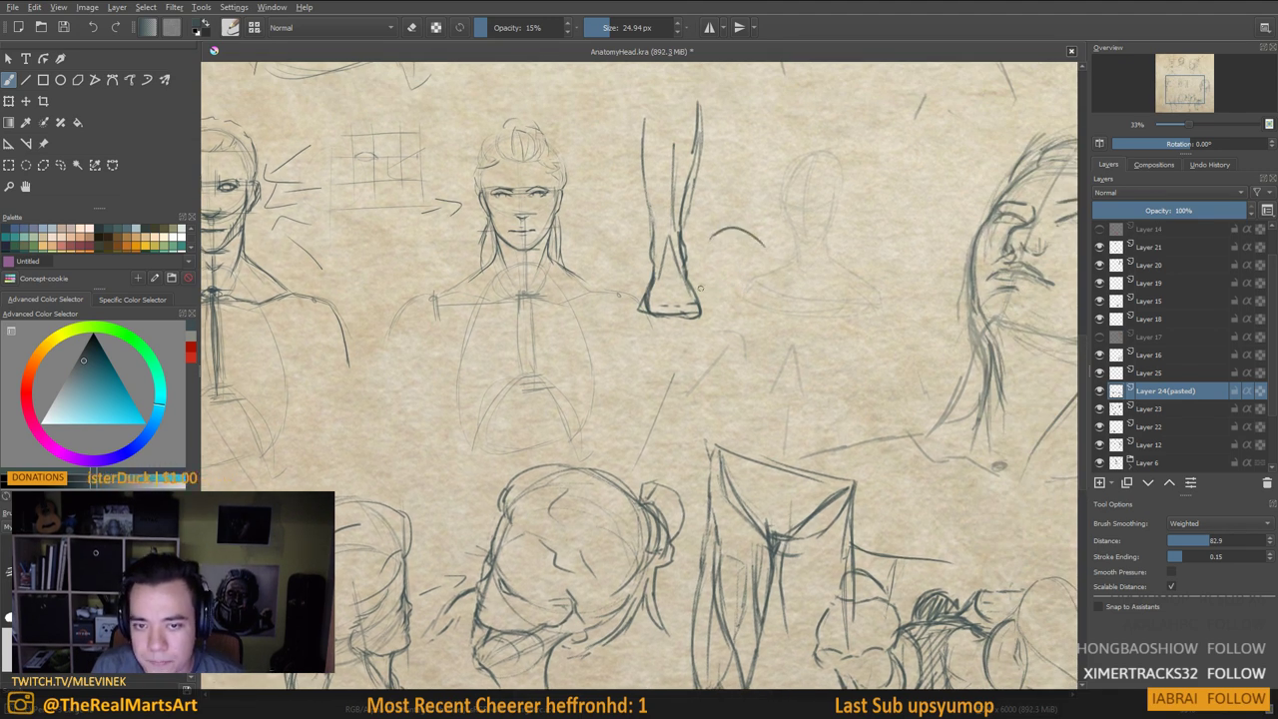
pyautogui.hotkey('ctrl', 'z')
pyautogui.moveTo(724, 245)
pyautogui.mouseDown()
pyautogui.moveTo(759, 253)
pyautogui.moveTo(731, 265)
pyautogui.moveTo(757, 255)
pyautogui.moveTo(713, 248)
pyautogui.moveTo(741, 204)
pyautogui.moveTo(750, 244)
pyautogui.moveTo(731, 190)
pyautogui.moveTo(722, 223)
pyautogui.mouseUp()
pyautogui.hotkey('ctrl', 'z')
# Draw a smaller foot study beside the lower leg, with a triangular ankle form, a flattened foot base and short shin lines
pyautogui.moveTo(732, 192); pyautogui.dragTo(748, 246)
pyautogui.moveTo(756, 175)
pyautogui.mouseDown()
pyautogui.moveTo(745, 246)
pyautogui.moveTo(713, 247)
pyautogui.moveTo(745, 256)
pyautogui.mouseUp()
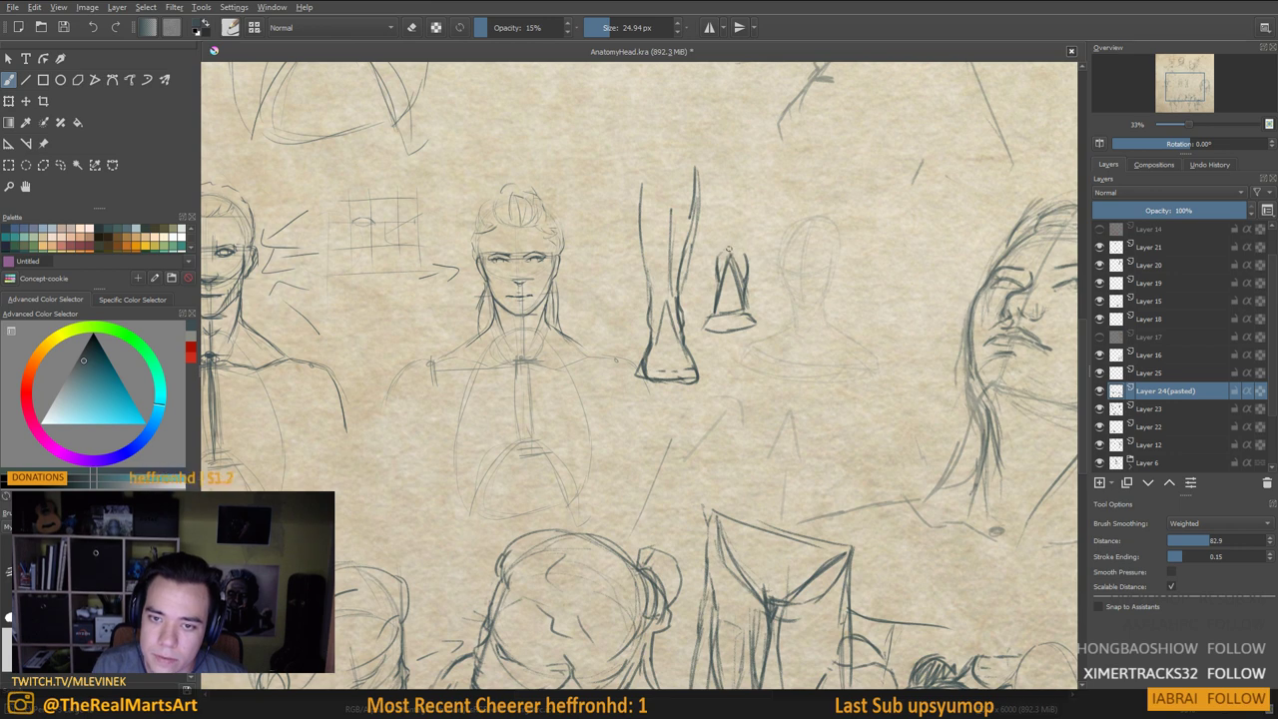
pyautogui.moveTo(744, 254)
pyautogui.mouseDown()
pyautogui.moveTo(743, 193)
pyautogui.moveTo(719, 262)
pyautogui.mouseUp()
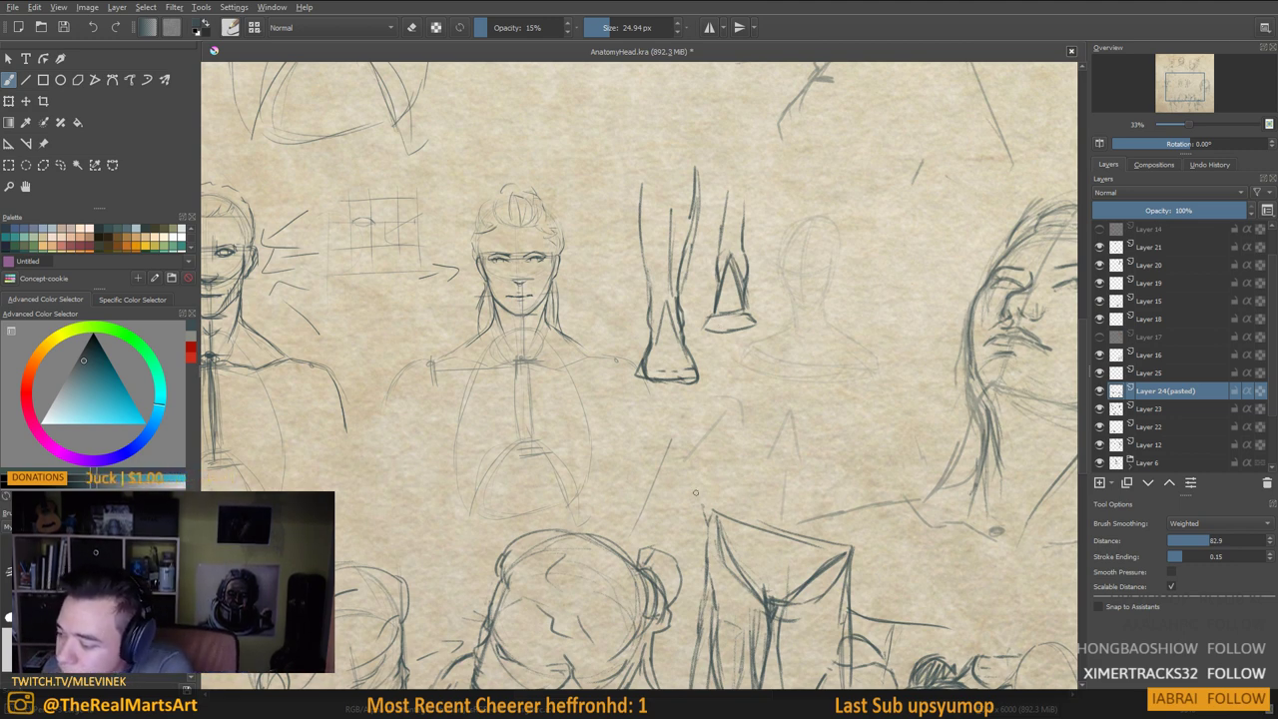
pyautogui.moveTo(799, 448); pyautogui.dragTo(656, 331)
pyautogui.moveTo(743, 470); pyautogui.dragTo(771, 282)
pyautogui.moveTo(785, 372); pyautogui.dragTo(706, 278)
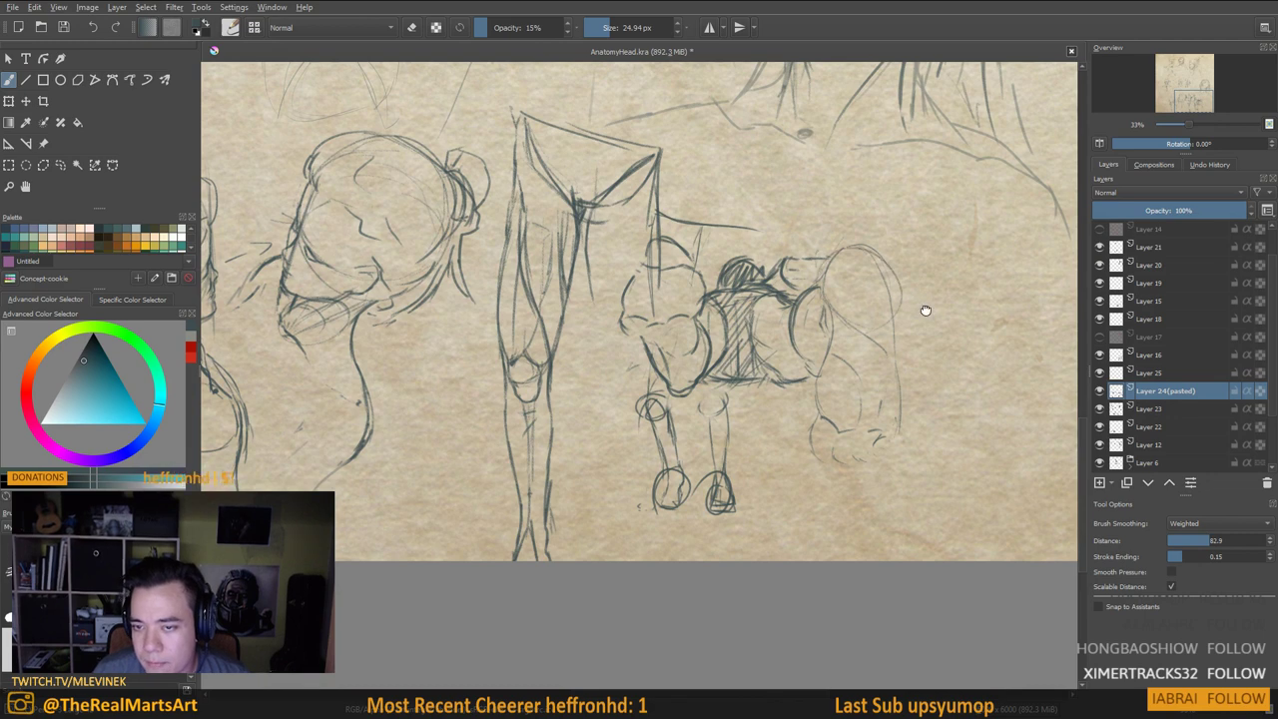
pyautogui.moveTo(926, 311); pyautogui.dragTo(836, 425)
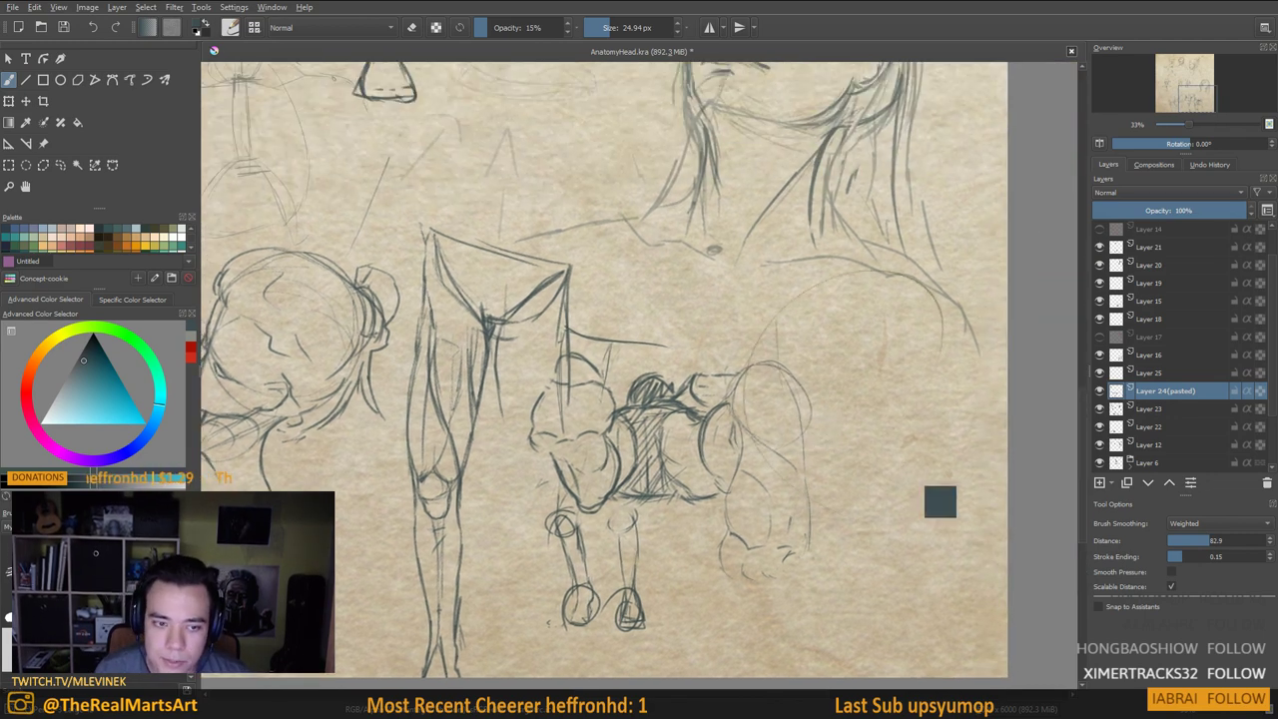
pyautogui.scroll(-2, 869, 469)
pyautogui.moveTo(879, 337)
pyautogui.mouseDown()
pyautogui.moveTo(849, 445)
pyautogui.moveTo(924, 400)
pyautogui.mouseUp()
pyautogui.hotkey('ctrl', 'z')
pyautogui.hotkey('ctrl', 'z')
pyautogui.moveTo(903, 344); pyautogui.dragTo(876, 494)
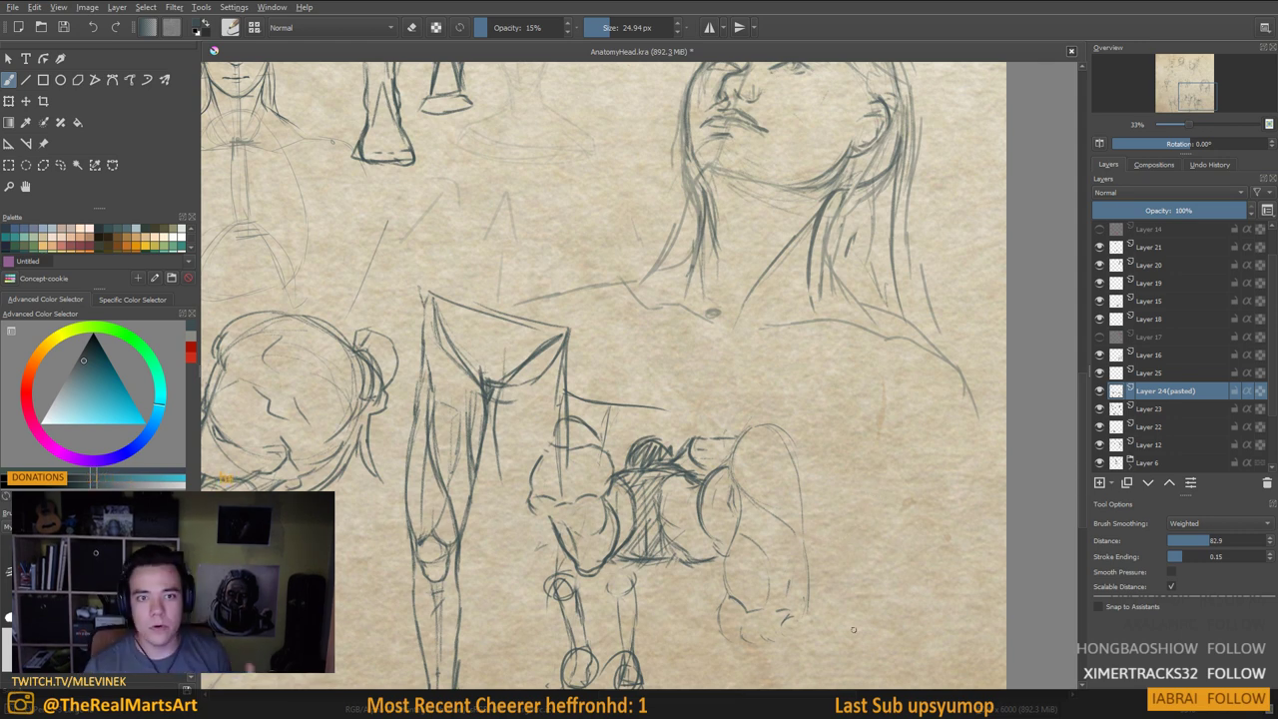
pyautogui.moveTo(631, 223); pyautogui.dragTo(882, 361)
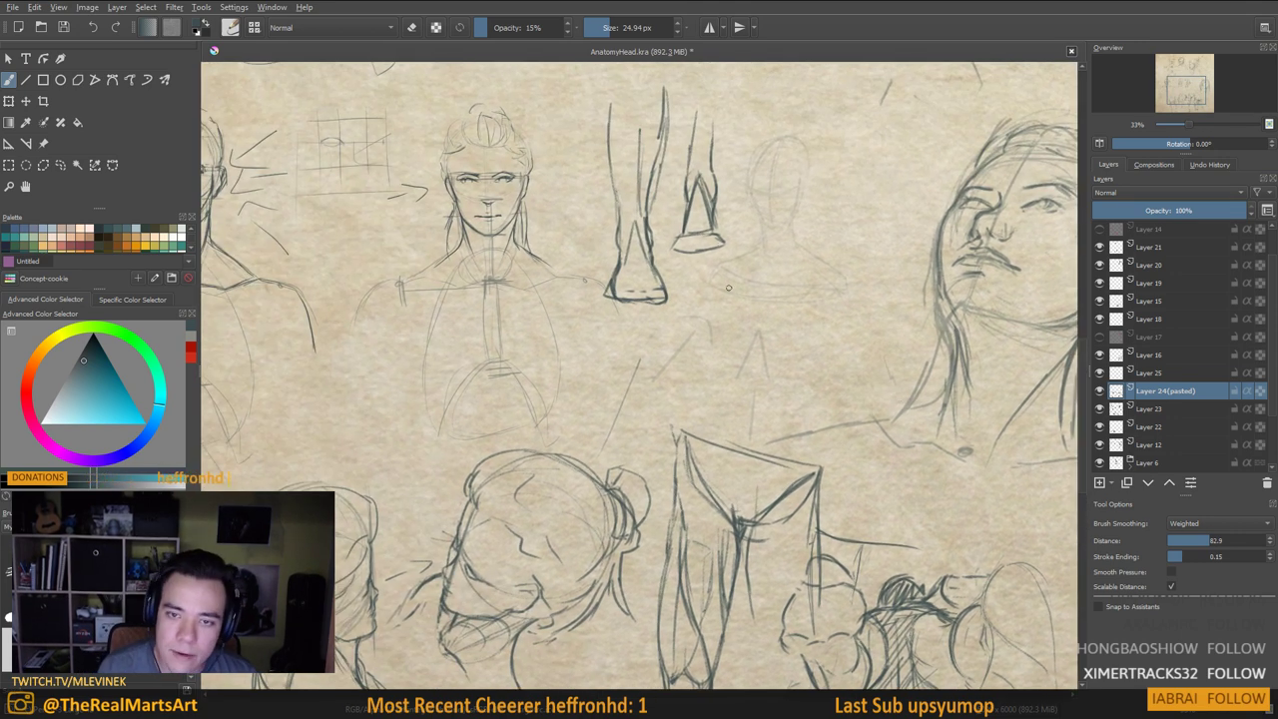
pyautogui.moveTo(755, 252)
pyautogui.mouseDown()
pyautogui.moveTo(729, 298)
pyautogui.moveTo(700, 294)
pyautogui.mouseUp()
pyautogui.hotkey('ctrl', 'z')
pyautogui.moveTo(683, 244); pyautogui.dragTo(719, 276)
pyautogui.hotkey('ctrl', 'z')
pyautogui.hotkey('ctrl', 'z')
# Sketch a faint curved line in the blank area beyond the figure's long vertical form, near the page's right edge
pyautogui.moveTo(960, 511)
pyautogui.mouseDown()
pyautogui.moveTo(700, 397)
pyautogui.moveTo(702, 305)
pyautogui.mouseUp()
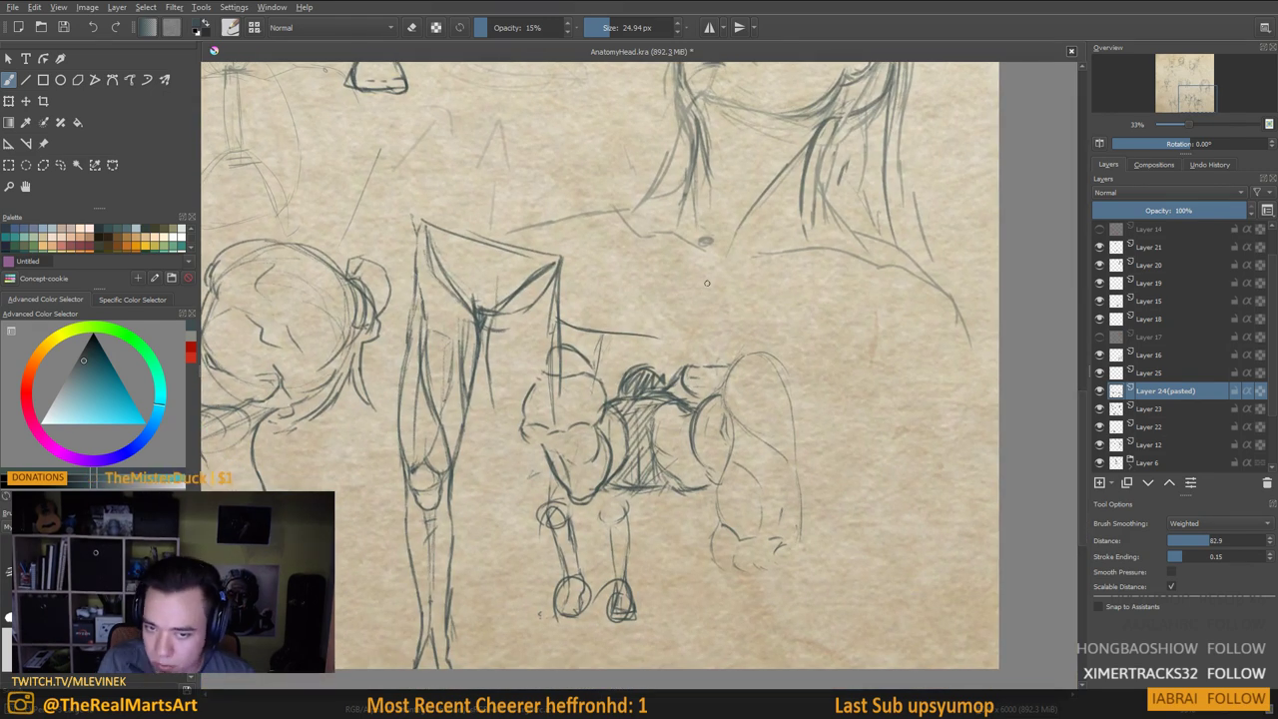
pyautogui.moveTo(796, 397)
pyautogui.mouseDown()
pyautogui.moveTo(776, 353)
pyautogui.moveTo(711, 322)
pyautogui.mouseUp()
pyautogui.moveTo(762, 282)
pyautogui.mouseDown()
pyautogui.moveTo(878, 303)
pyautogui.moveTo(798, 354)
pyautogui.mouseUp()
pyautogui.moveTo(649, 344)
pyautogui.mouseDown()
pyautogui.moveTo(684, 282)
pyautogui.moveTo(647, 320)
pyautogui.mouseUp()
pyautogui.scroll(-2, 662, 448)
pyautogui.moveTo(647, 366); pyautogui.dragTo(645, 367)
# Rework the figure's long vertical form with an upper oval, a lower oval, doubled outer contours and small rounded shapes at its base
pyautogui.moveTo(688, 246)
pyautogui.mouseDown()
pyautogui.moveTo(682, 231)
pyautogui.moveTo(713, 340)
pyautogui.mouseUp()
pyautogui.moveTo(715, 272)
pyautogui.mouseDown()
pyautogui.moveTo(716, 386)
pyautogui.moveTo(714, 356)
pyautogui.moveTo(698, 378)
pyautogui.mouseUp()
pyautogui.moveTo(646, 218)
pyautogui.mouseDown()
pyautogui.moveTo(651, 274)
pyautogui.moveTo(635, 305)
pyautogui.moveTo(669, 375)
pyautogui.moveTo(701, 392)
pyautogui.mouseUp()
pyautogui.moveTo(714, 321); pyautogui.dragTo(697, 392)
pyautogui.moveTo(633, 357)
pyautogui.mouseDown()
pyautogui.moveTo(633, 398)
pyautogui.moveTo(663, 401)
pyautogui.moveTo(667, 386)
pyautogui.moveTo(709, 403)
pyautogui.mouseUp()
pyautogui.moveTo(675, 296); pyautogui.dragTo(715, 304)
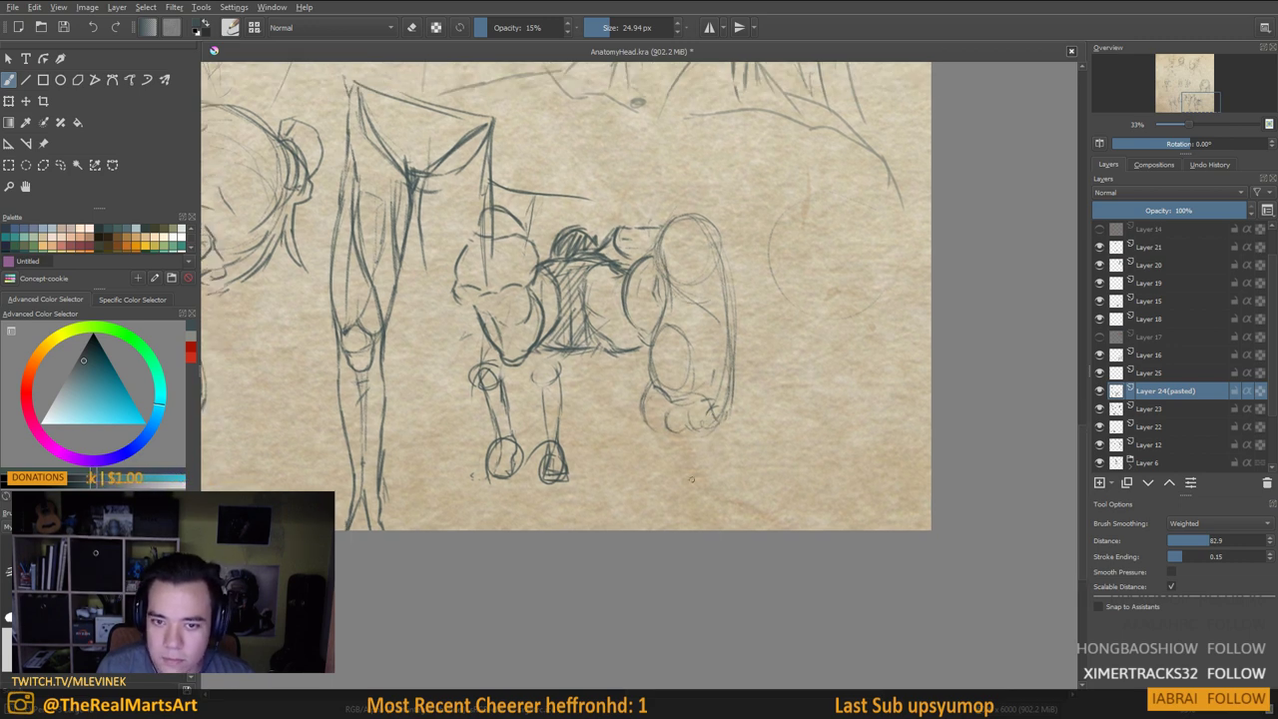
pyautogui.moveTo(629, 309); pyautogui.dragTo(754, 367)
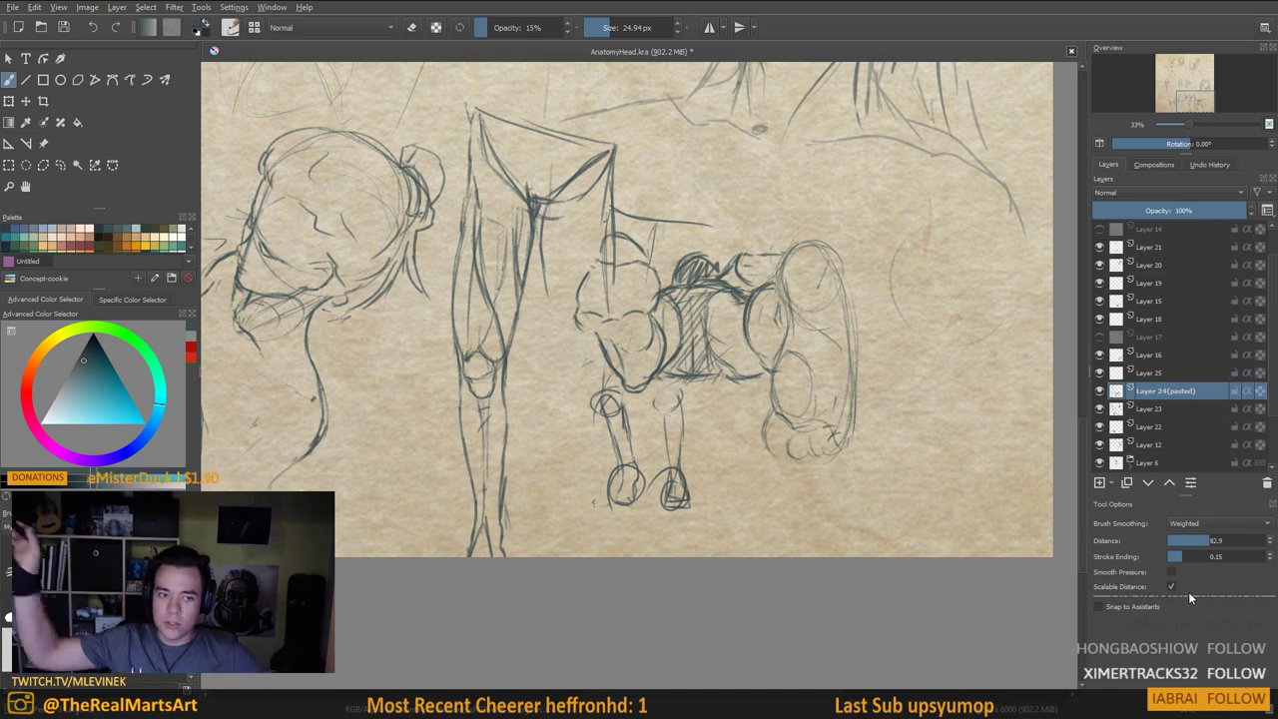
pyautogui.moveTo(847, 264); pyautogui.dragTo(798, 311)
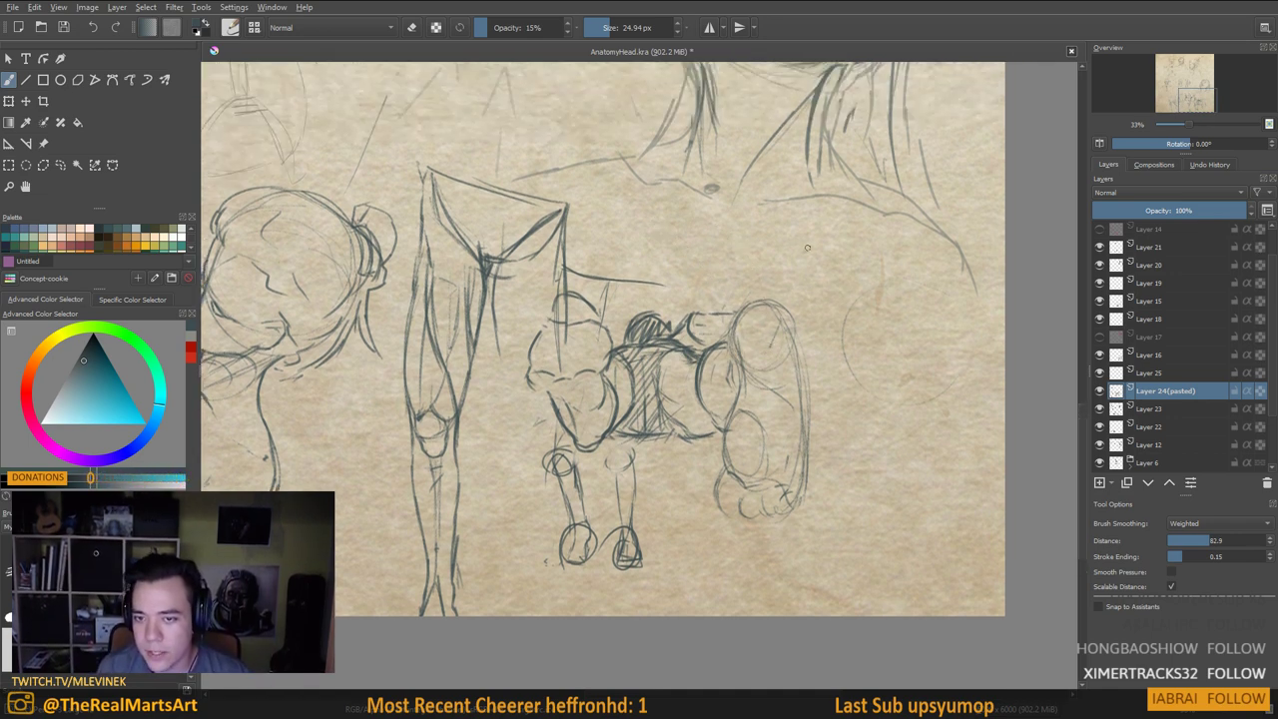
pyautogui.moveTo(768, 242)
pyautogui.mouseDown()
pyautogui.moveTo(805, 217)
pyautogui.moveTo(851, 257)
pyautogui.mouseUp()
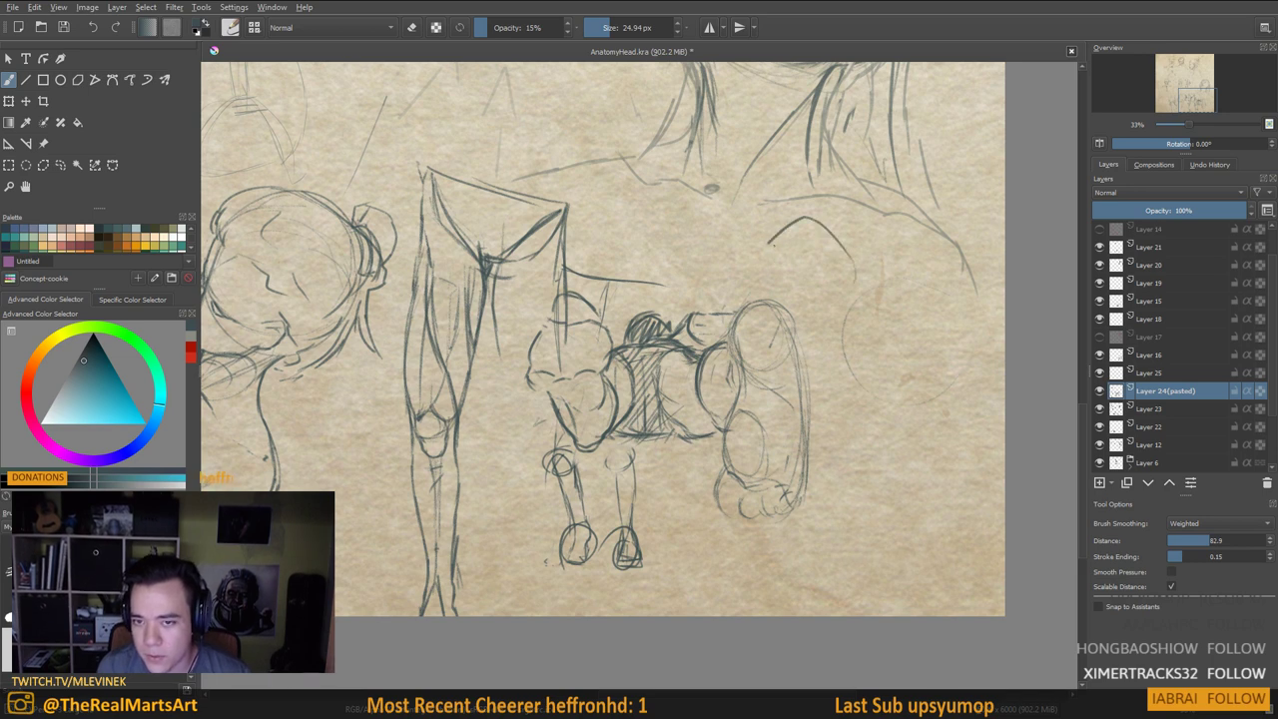
pyautogui.hotkey('ctrl', 'z')
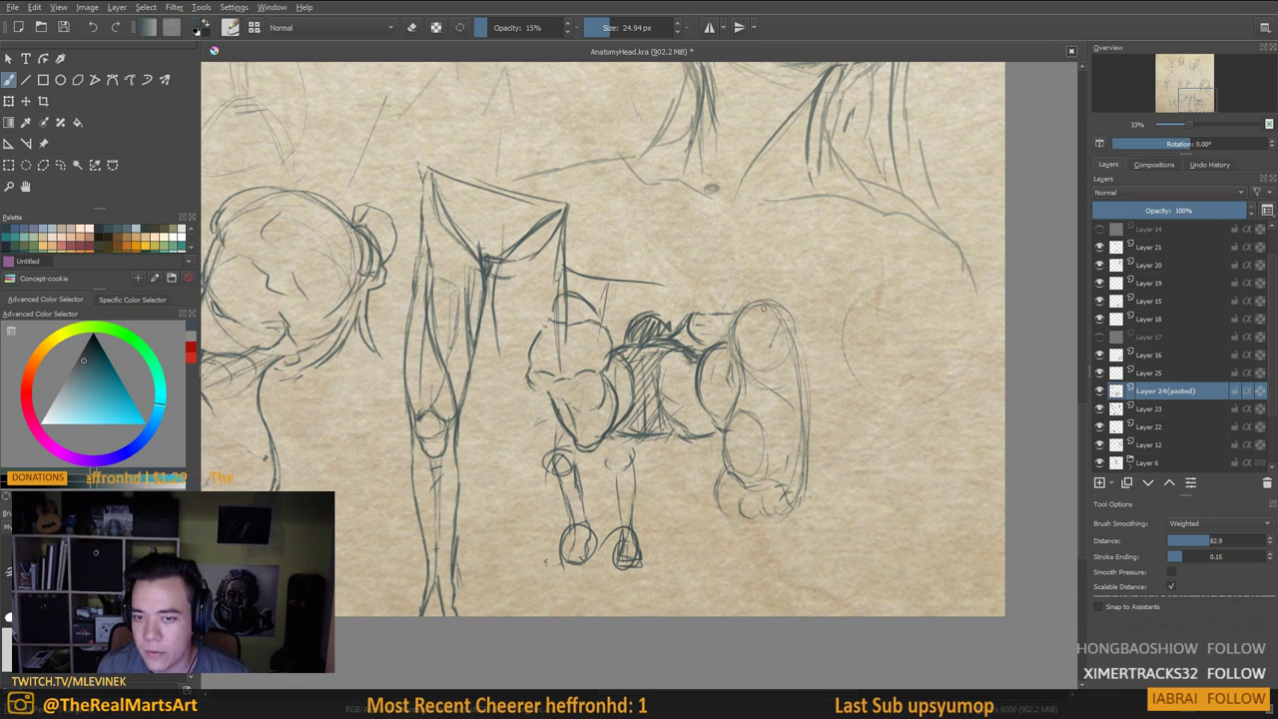
# Darken the contours of the figure's rounded forms above the V-shaped body and shade them with diagonal hatching
pyautogui.moveTo(793, 413); pyautogui.dragTo(823, 401)
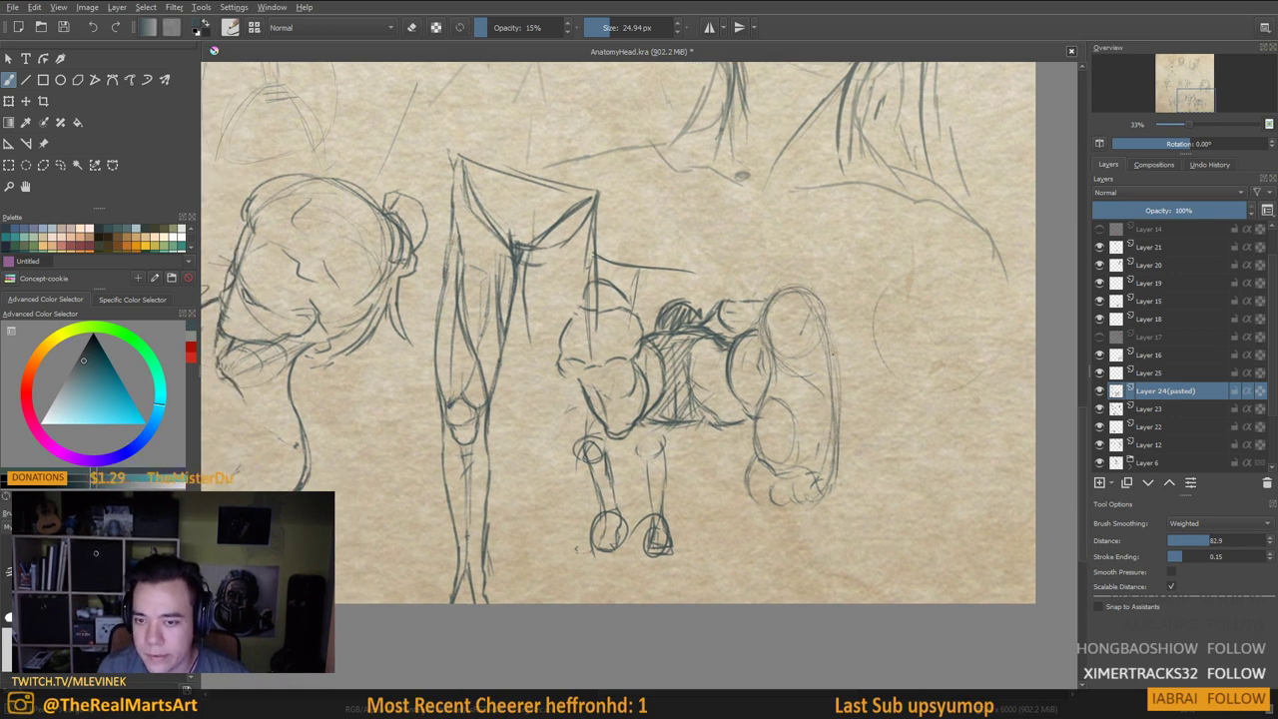
pyautogui.moveTo(600, 310)
pyautogui.mouseDown()
pyautogui.moveTo(618, 332)
pyautogui.moveTo(585, 324)
pyautogui.mouseUp()
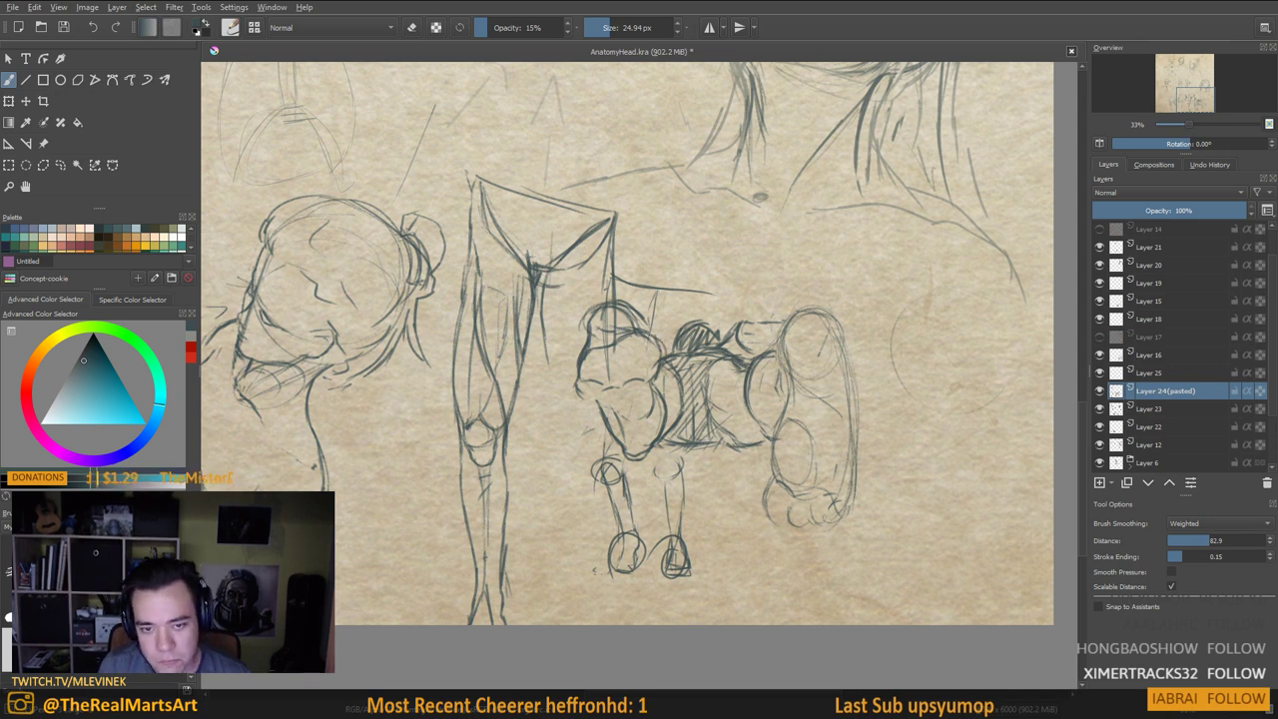
pyautogui.moveTo(619, 381)
pyautogui.mouseDown()
pyautogui.moveTo(650, 406)
pyautogui.moveTo(629, 415)
pyautogui.moveTo(581, 383)
pyautogui.mouseUp()
pyautogui.moveTo(619, 345)
pyautogui.mouseDown()
pyautogui.moveTo(590, 396)
pyautogui.moveTo(627, 411)
pyautogui.mouseUp()
pyautogui.moveTo(654, 370); pyautogui.dragTo(641, 420)
pyautogui.moveTo(745, 439); pyautogui.dragTo(729, 448)
# Hatch the figure's long vertical form with diagonal strokes from the upper oval down to the rounded base
pyautogui.moveTo(768, 501)
pyautogui.mouseDown()
pyautogui.moveTo(790, 431)
pyautogui.moveTo(761, 472)
pyautogui.mouseUp()
pyautogui.moveTo(803, 445)
pyautogui.mouseDown()
pyautogui.moveTo(764, 495)
pyautogui.moveTo(793, 531)
pyautogui.mouseUp()
pyautogui.moveTo(819, 489); pyautogui.dragTo(807, 539)
pyautogui.moveTo(787, 319); pyautogui.dragTo(769, 399)
pyautogui.moveTo(811, 343); pyautogui.dragTo(779, 429)
pyautogui.moveTo(817, 386)
pyautogui.mouseDown()
pyautogui.moveTo(797, 441)
pyautogui.moveTo(852, 554)
pyautogui.mouseUp()
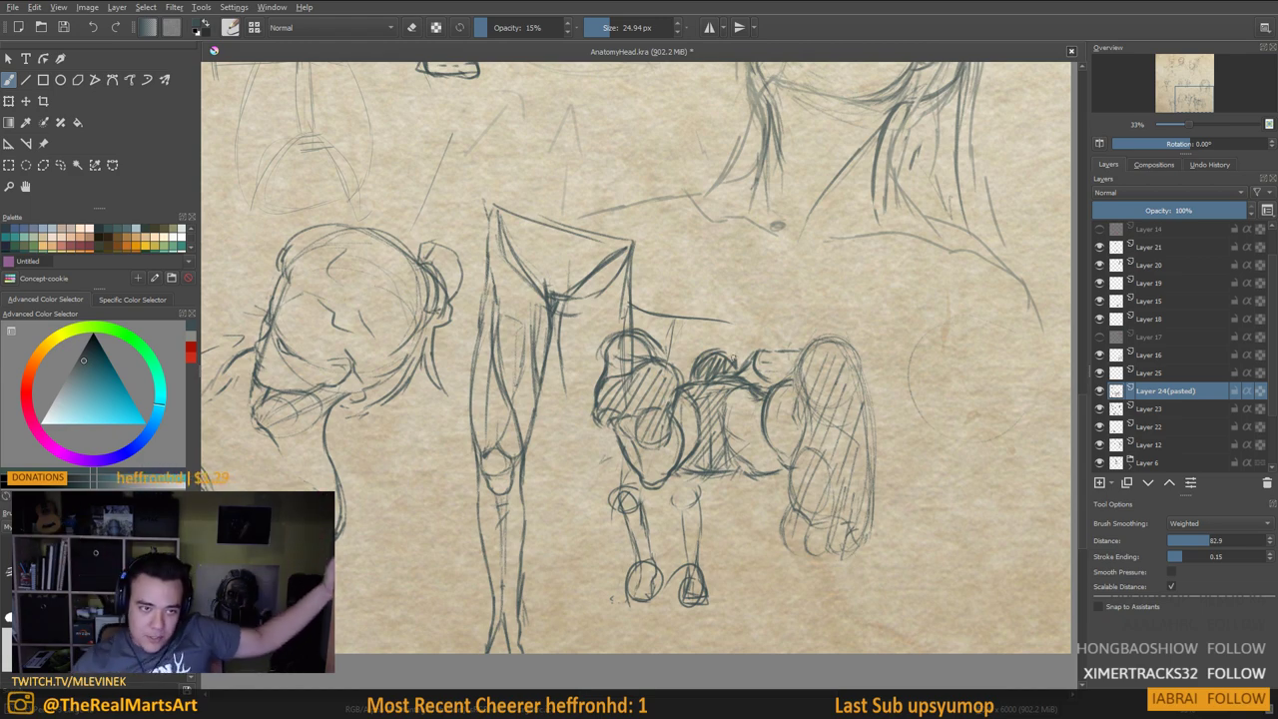
# Examine the whole study sheet, from the lower head and leg studies up to the upper head and torso drawings
pyautogui.scroll(-4, 626, 274)
pyautogui.scroll(3, 624, 274)
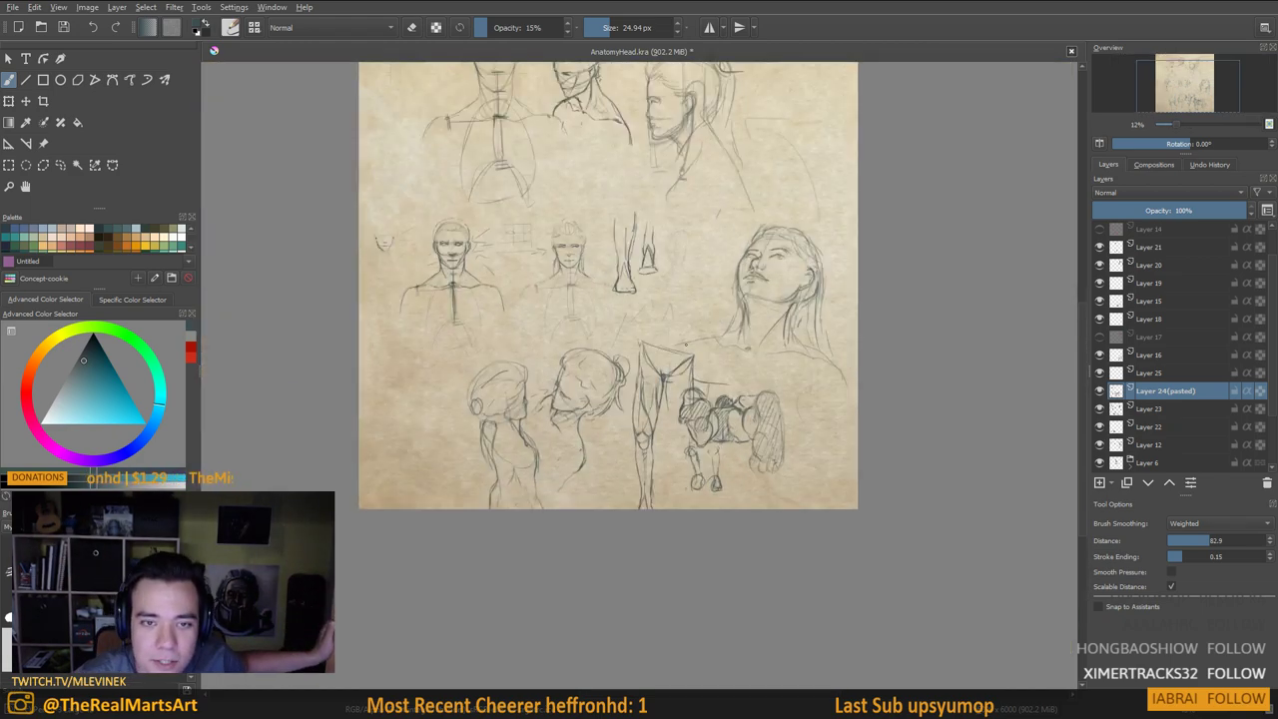
pyautogui.scroll(1, 811, 491)
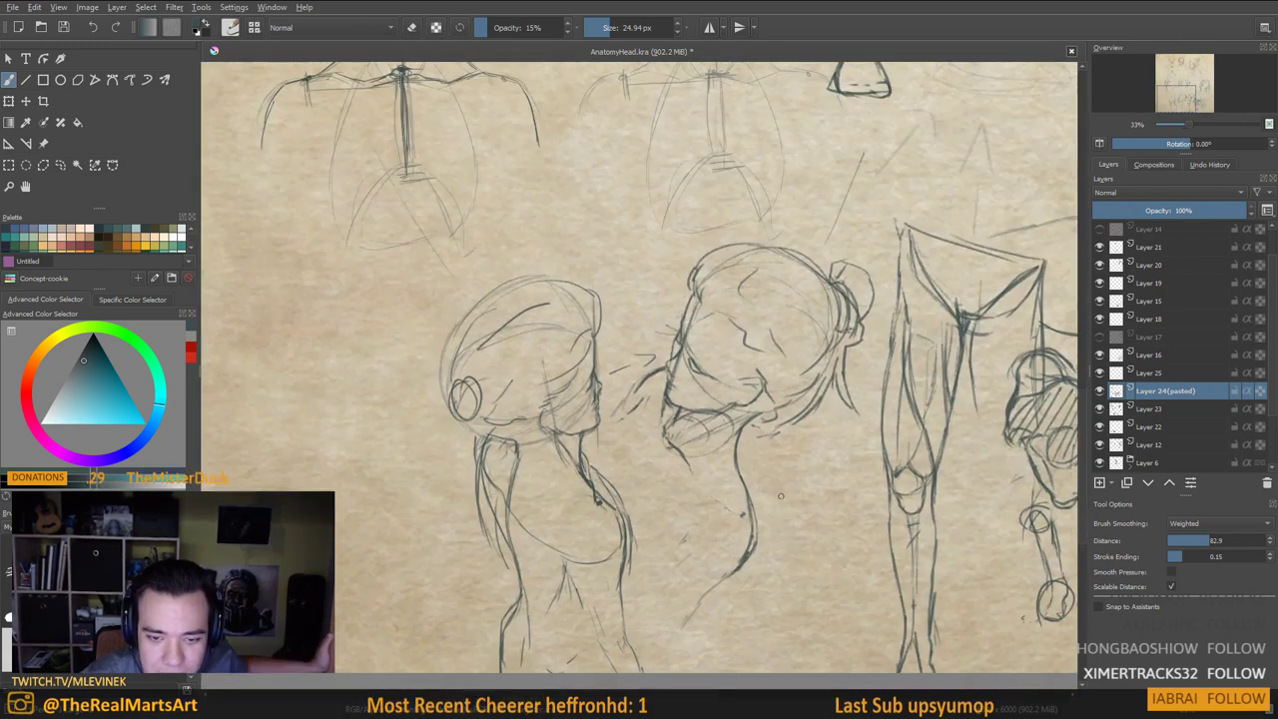
pyautogui.moveTo(800, 328); pyautogui.dragTo(769, 525)
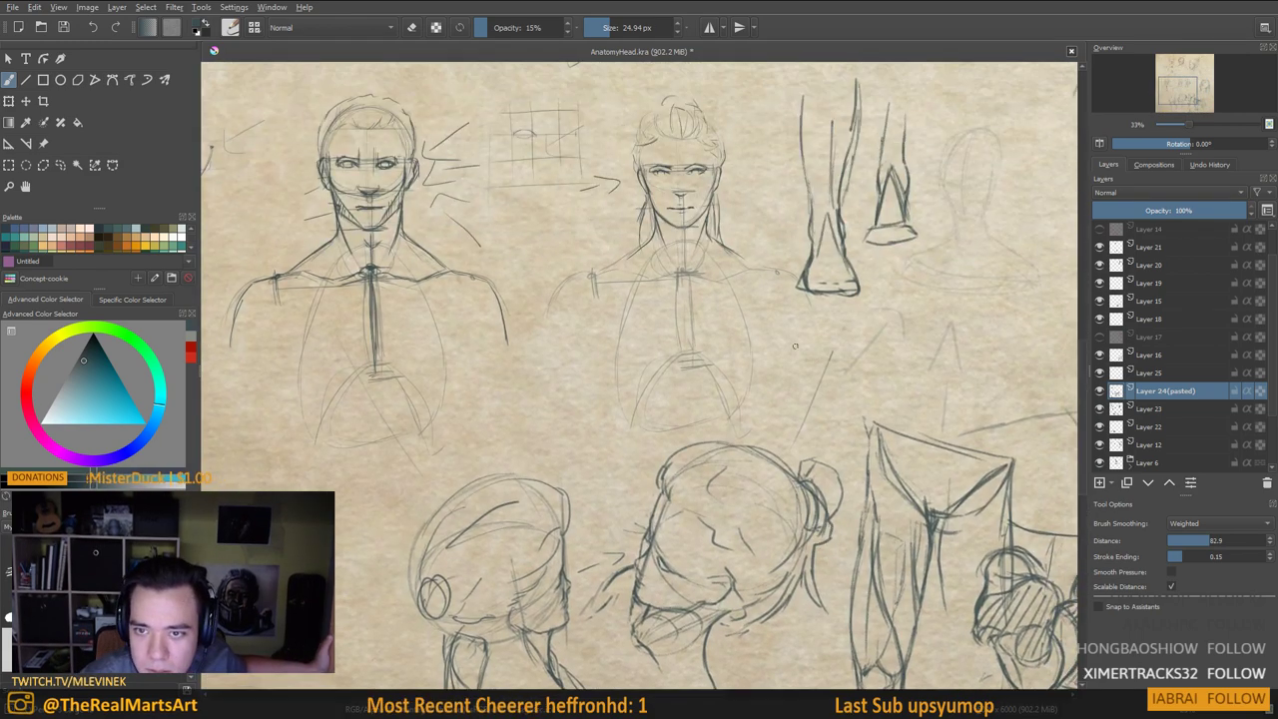
pyautogui.scroll(-1, 586, 176)
pyautogui.moveTo(585, 176); pyautogui.dragTo(506, 363)
pyautogui.moveTo(806, 354); pyautogui.dragTo(753, 462)
pyautogui.moveTo(701, 333); pyautogui.dragTo(828, 486)
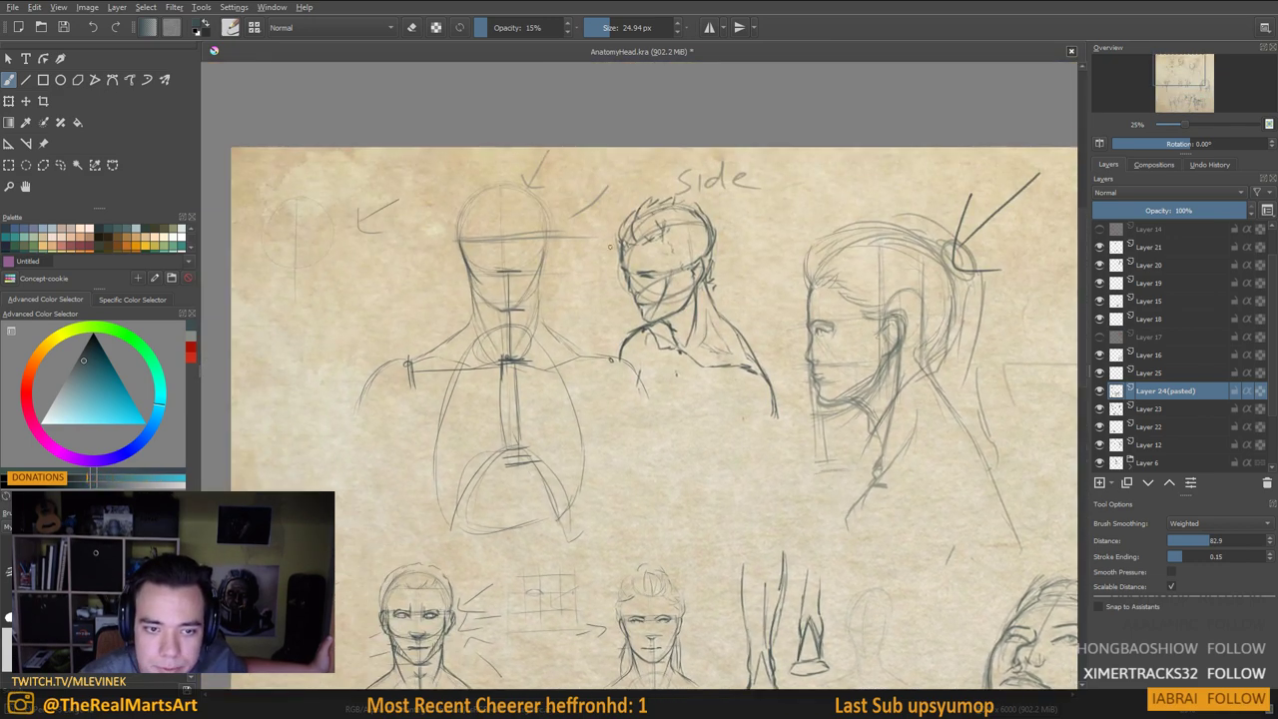
pyautogui.scroll(2, 709, 394)
pyautogui.moveTo(708, 378)
pyautogui.mouseDown()
pyautogui.moveTo(636, 298)
pyautogui.moveTo(743, 133)
pyautogui.moveTo(742, 208)
pyautogui.mouseUp()
pyautogui.scroll(-3, 639, 298)
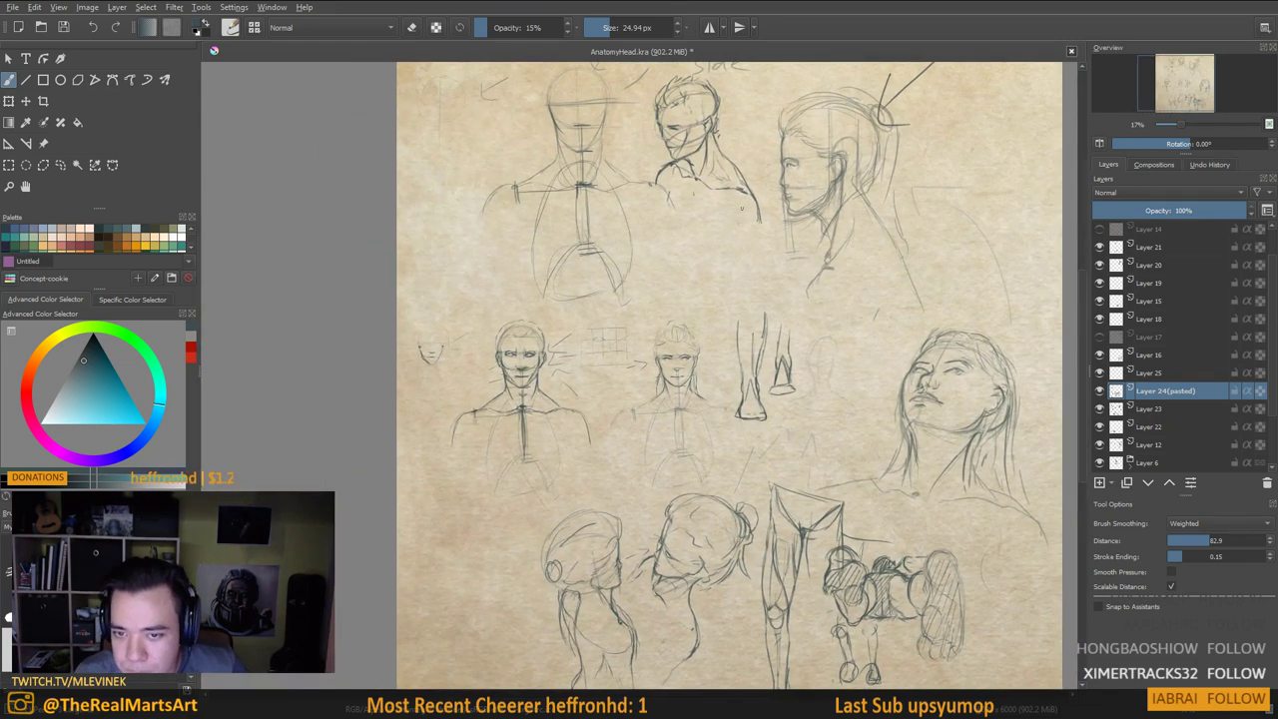
# Show the red construction overlays by making Layer 17, Layer 14 and Layer 5 visible, expanding the Layer 6 and Layer 7 groups
pyautogui.click(1101, 336)
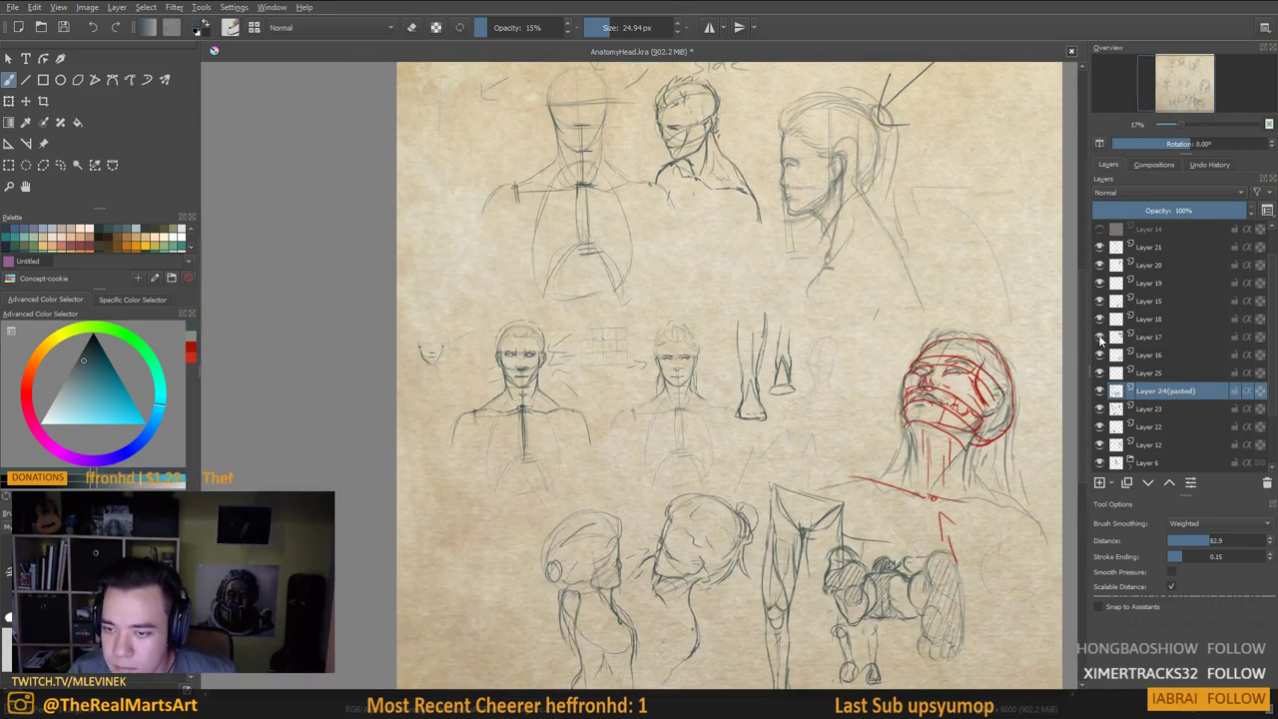
pyautogui.click(1099, 229)
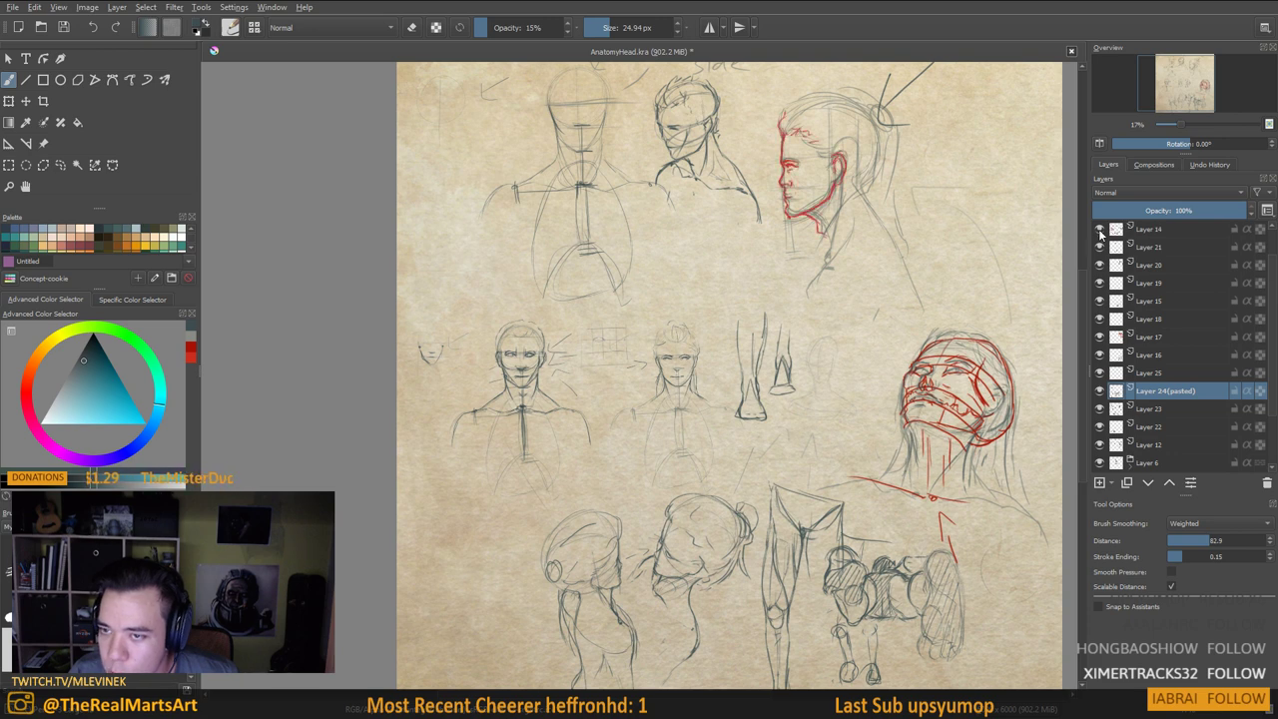
pyautogui.scroll(-2, 1161, 339)
pyautogui.scroll(-1, 1162, 340)
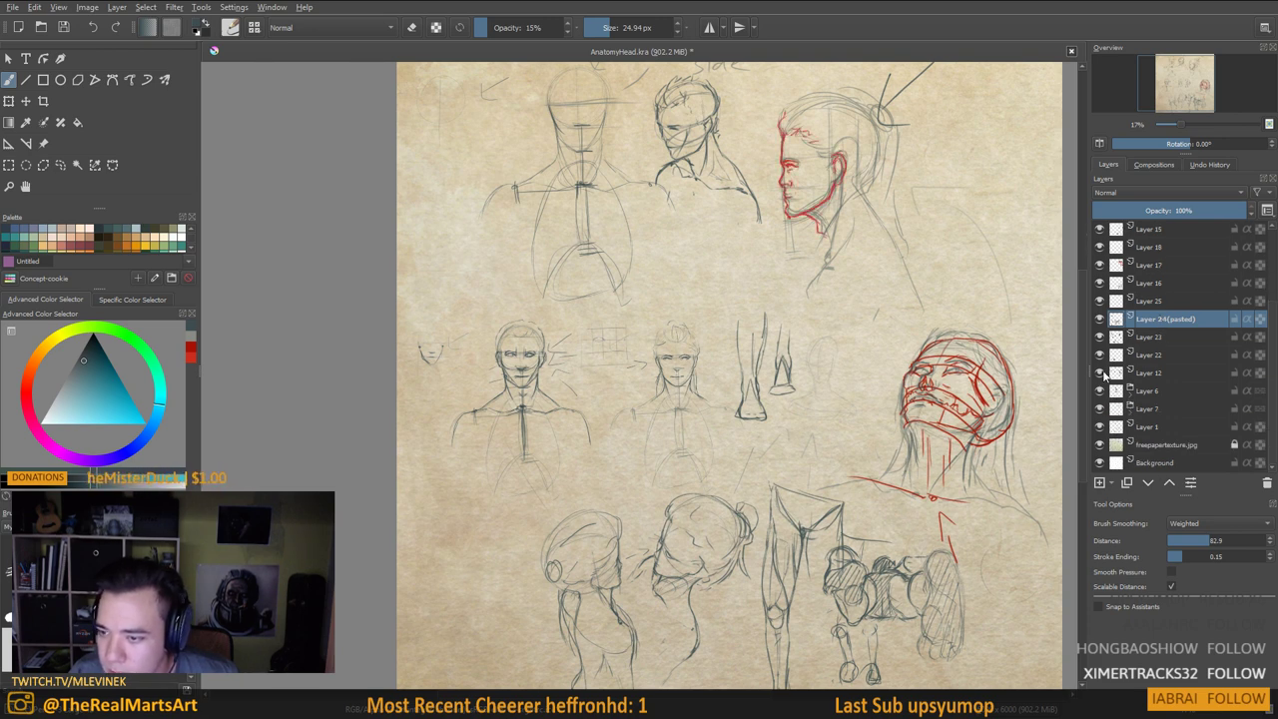
pyautogui.click(1130, 390)
pyautogui.click(1129, 444)
pyautogui.scroll(-1, 1142, 453)
pyautogui.click(1101, 412)
# Review the study sheet with the red overlays, from the central skeleton figure out to the full page
pyautogui.moveTo(974, 385); pyautogui.dragTo(997, 342)
pyautogui.scroll(2, 702, 339)
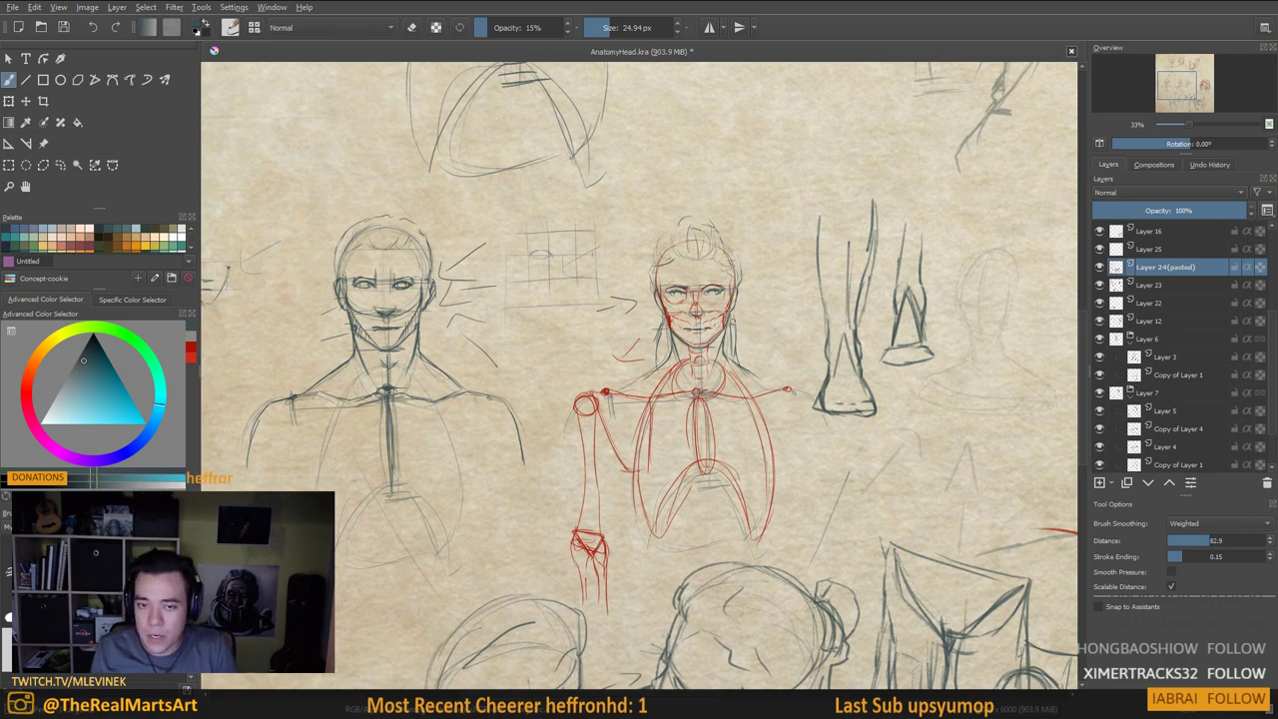
pyautogui.scroll(-2, 929, 346)
pyautogui.moveTo(928, 345); pyautogui.dragTo(814, 507)
pyautogui.scroll(-1, 786, 456)
pyautogui.scroll(2, 787, 436)
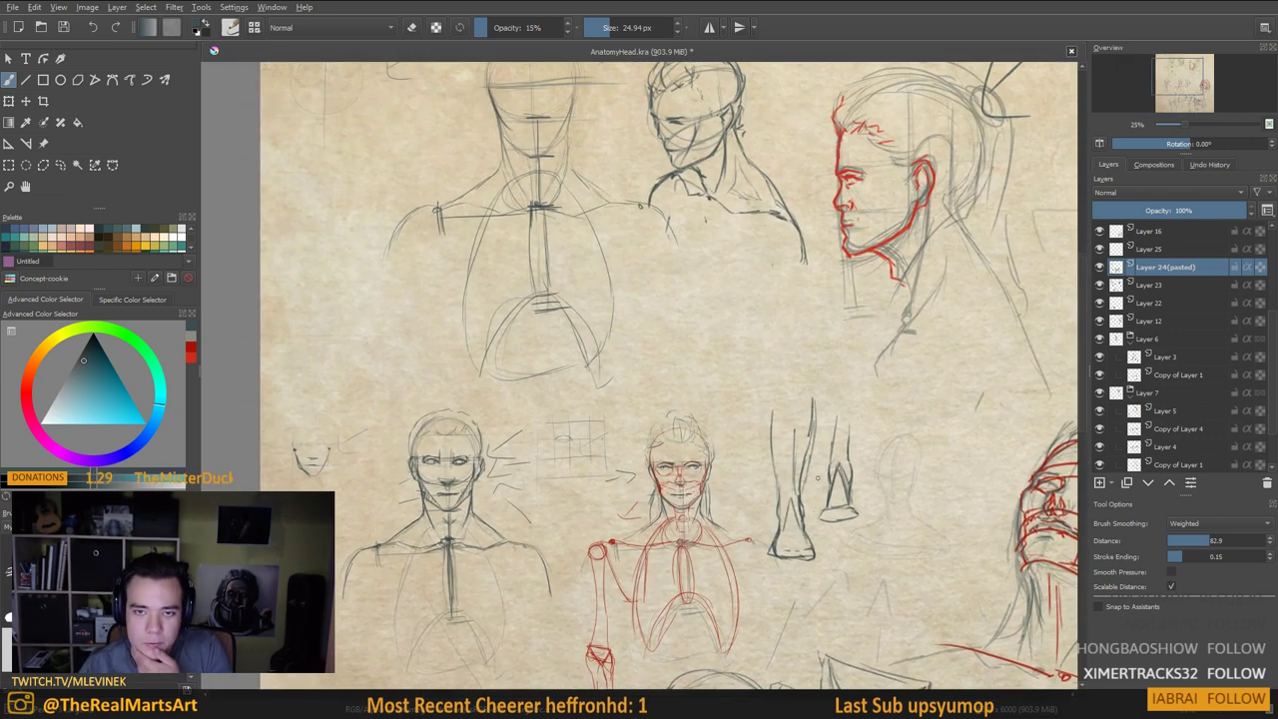
pyautogui.scroll(-1, 808, 463)
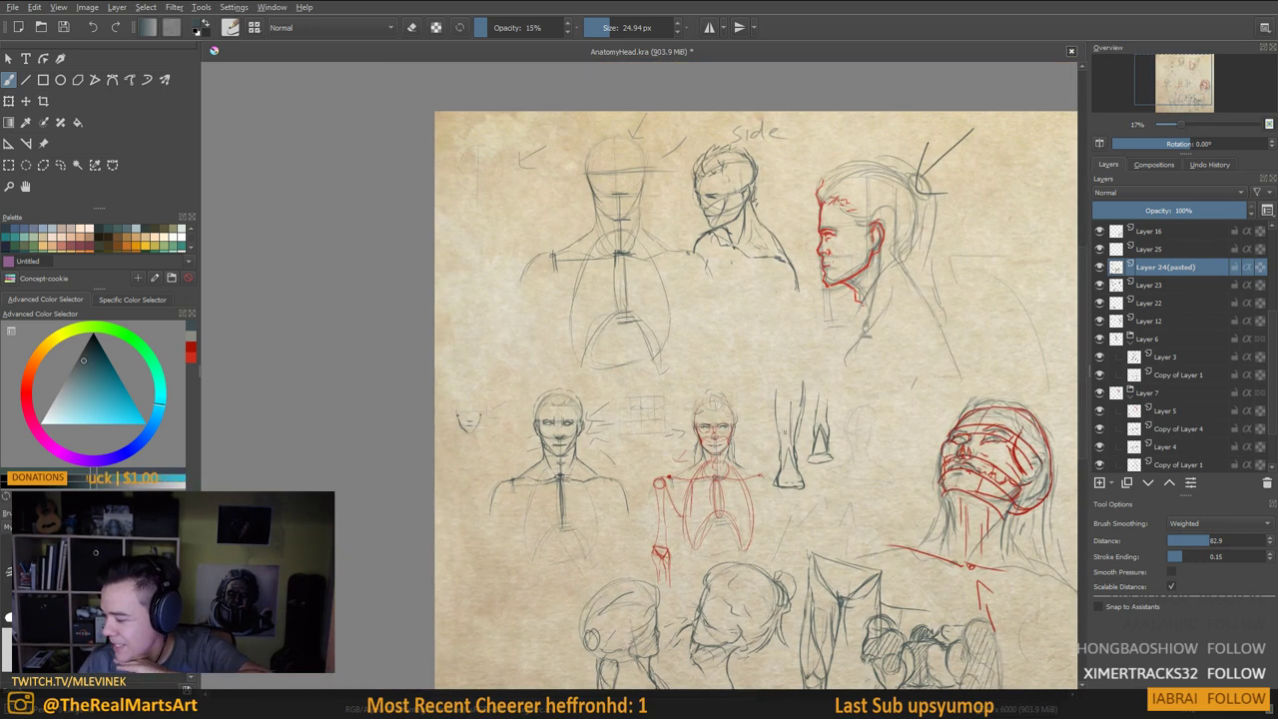
pyautogui.moveTo(751, 442); pyautogui.dragTo(745, 407)
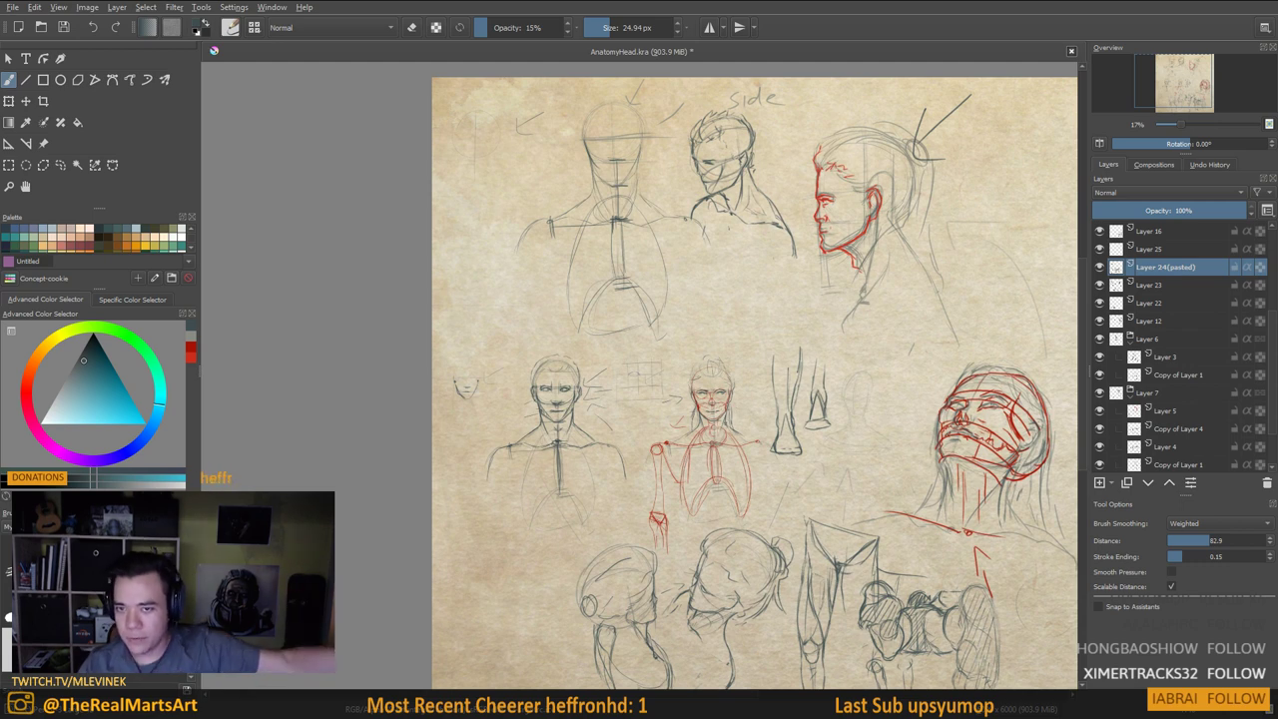
pyautogui.scroll(-2, 772, 475)
pyautogui.moveTo(772, 471); pyautogui.dragTo(778, 416)
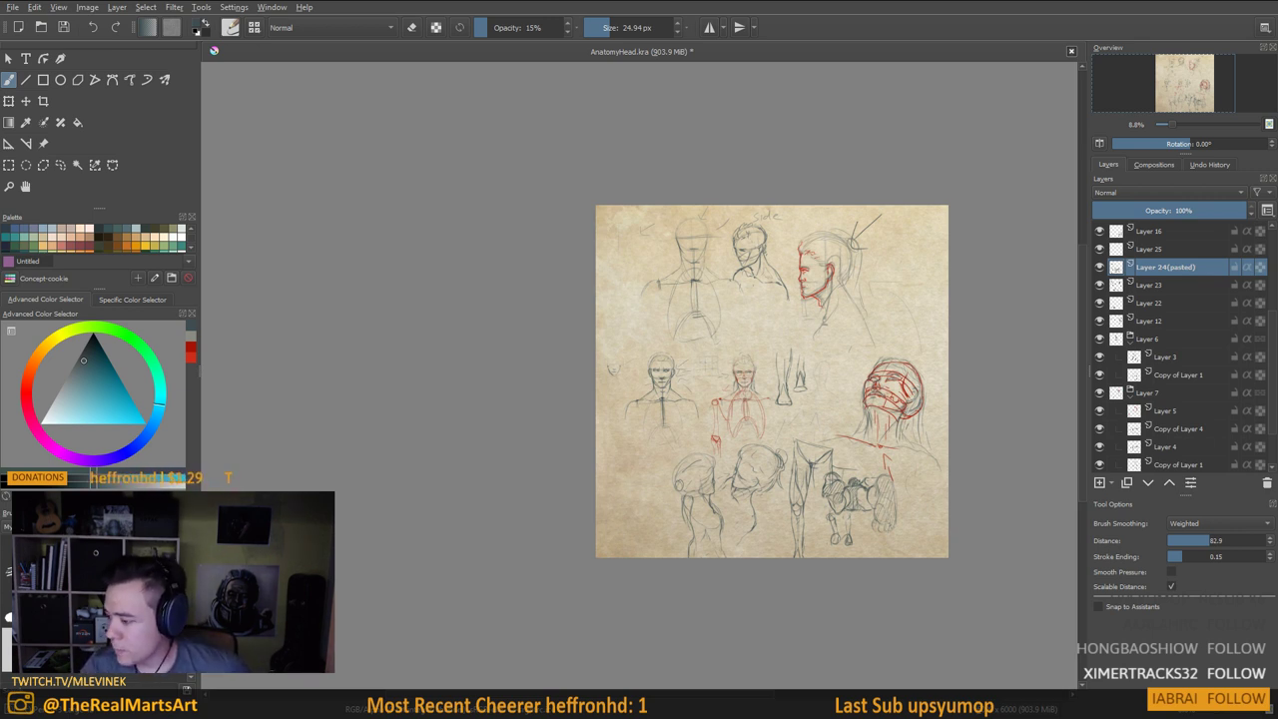
pyautogui.scroll(1, 508, 627)
pyautogui.moveTo(699, 616); pyautogui.dragTo(499, 703)
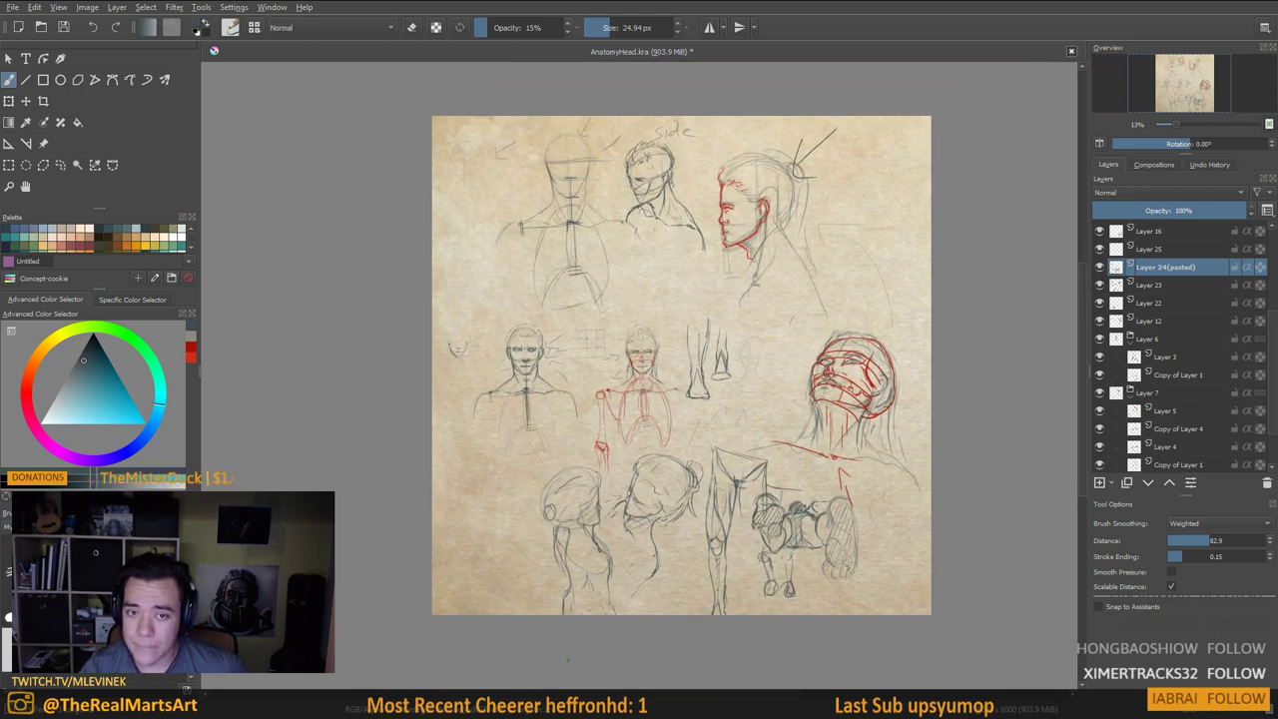